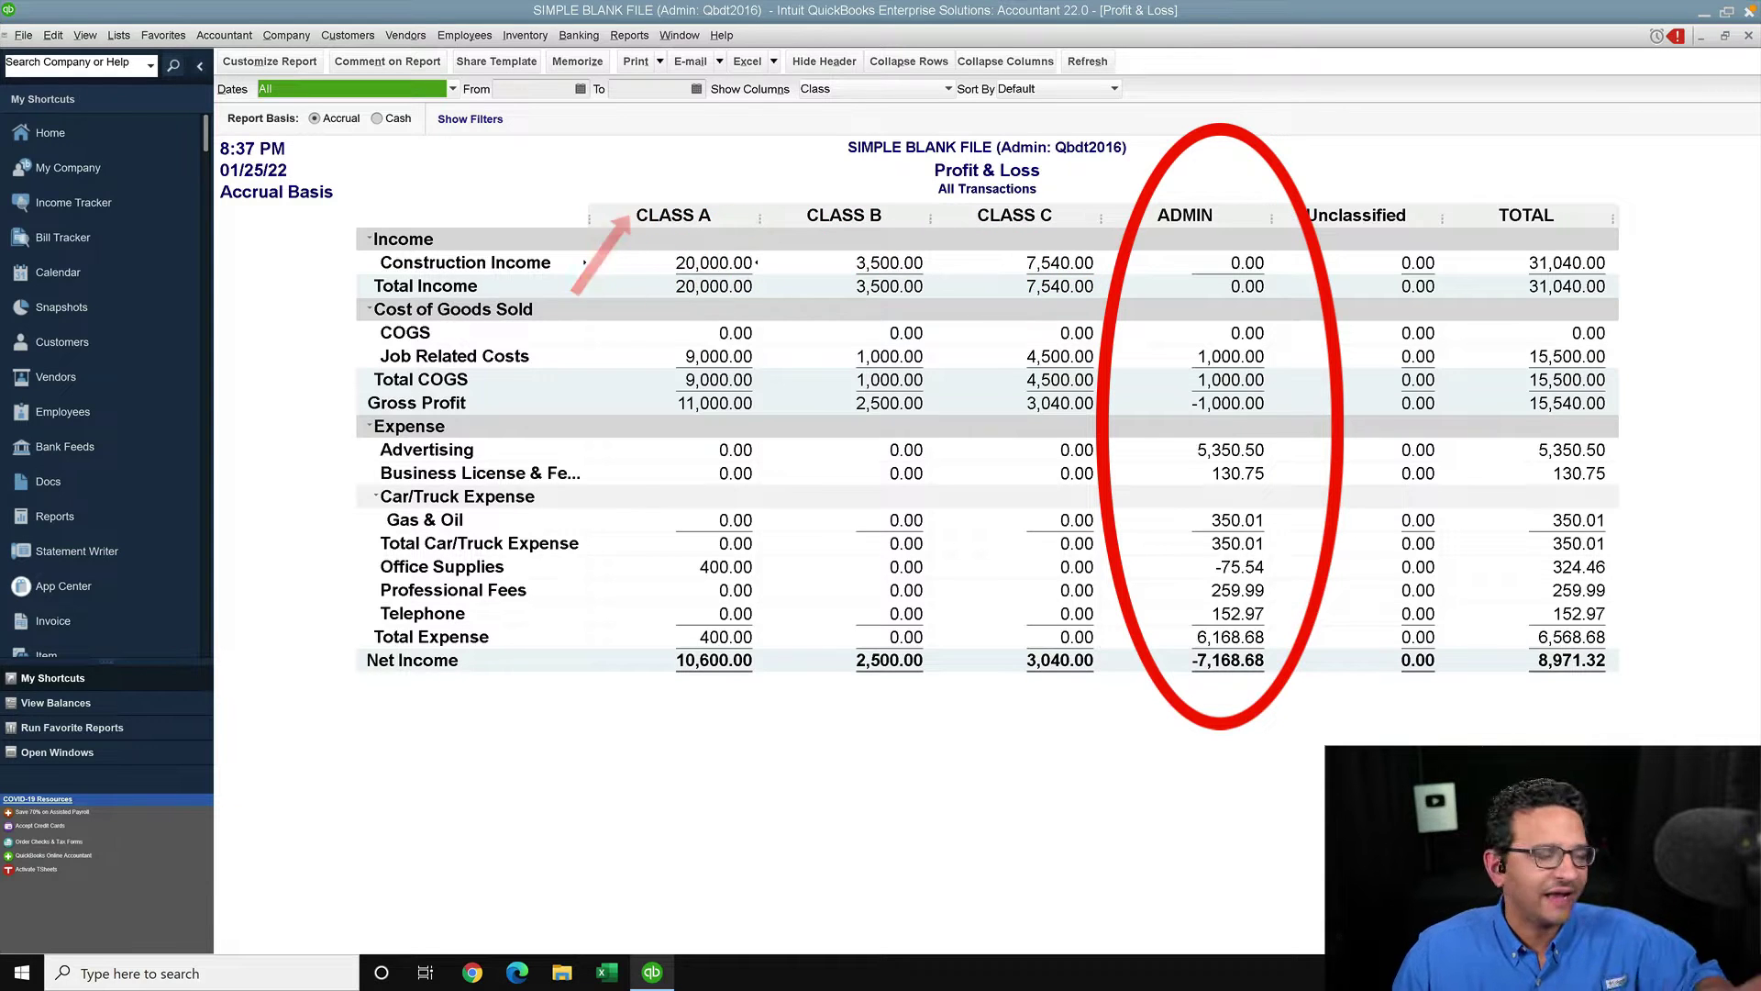
- Open the Profit & Loss by Class report
left_click(614, 35)
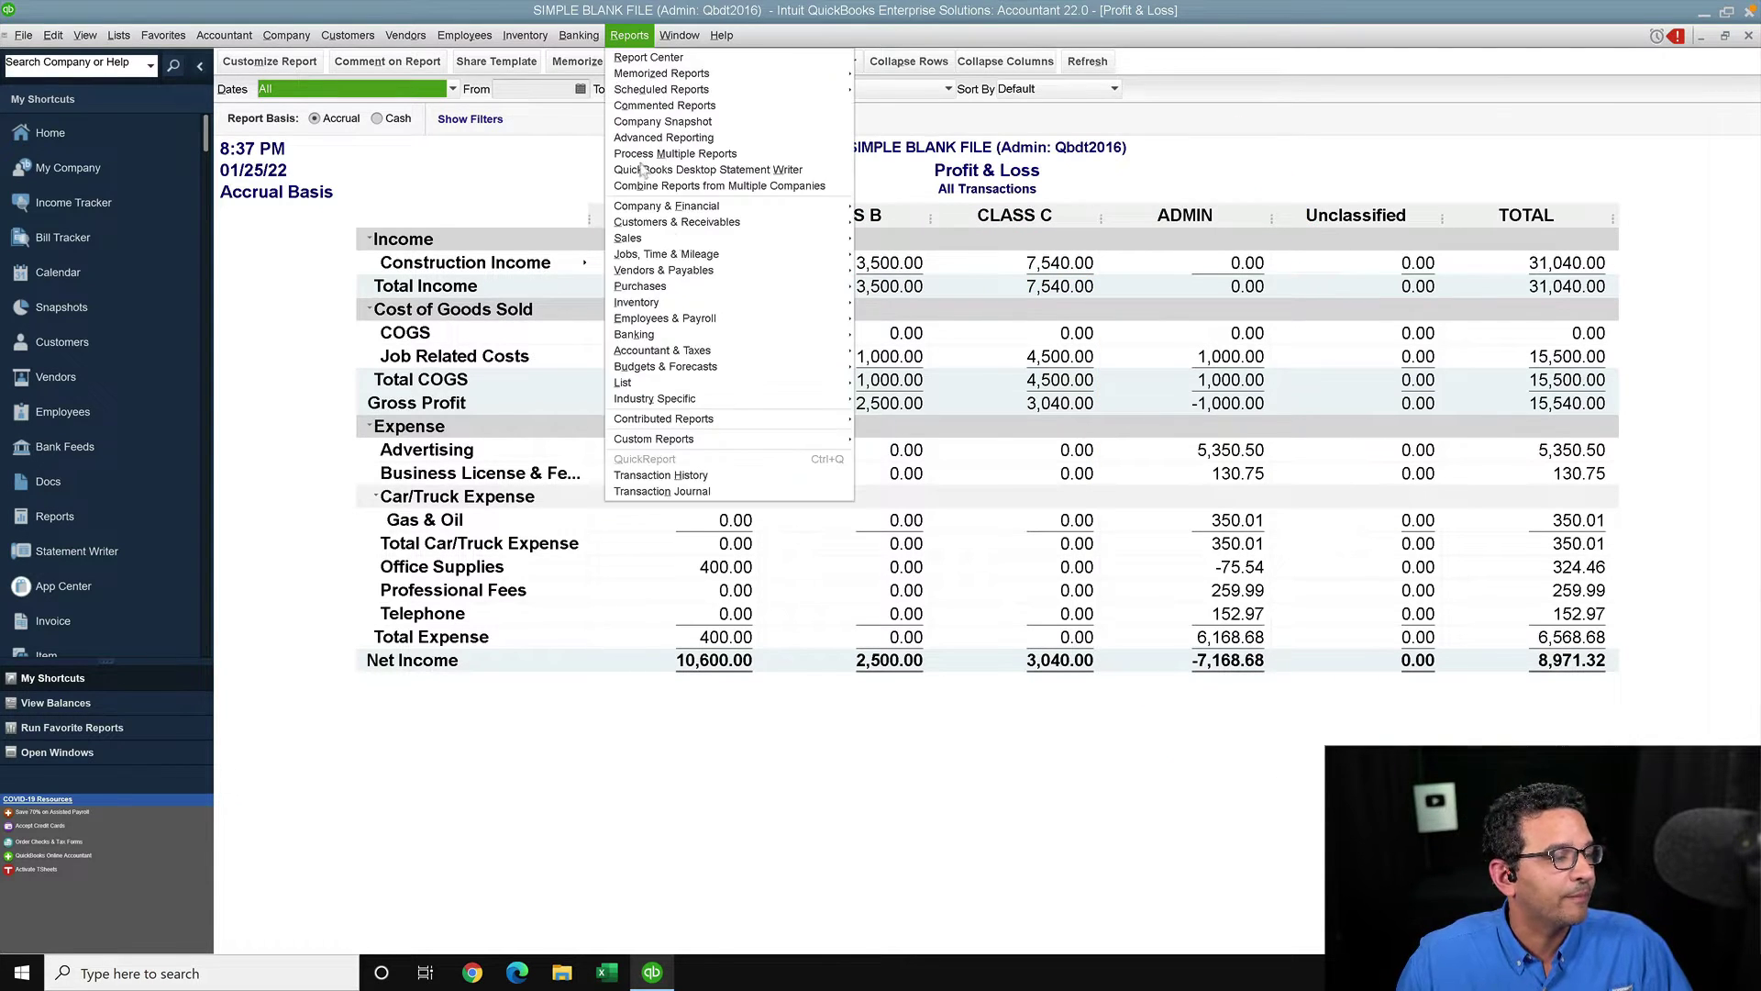
mouse_move(708, 205)
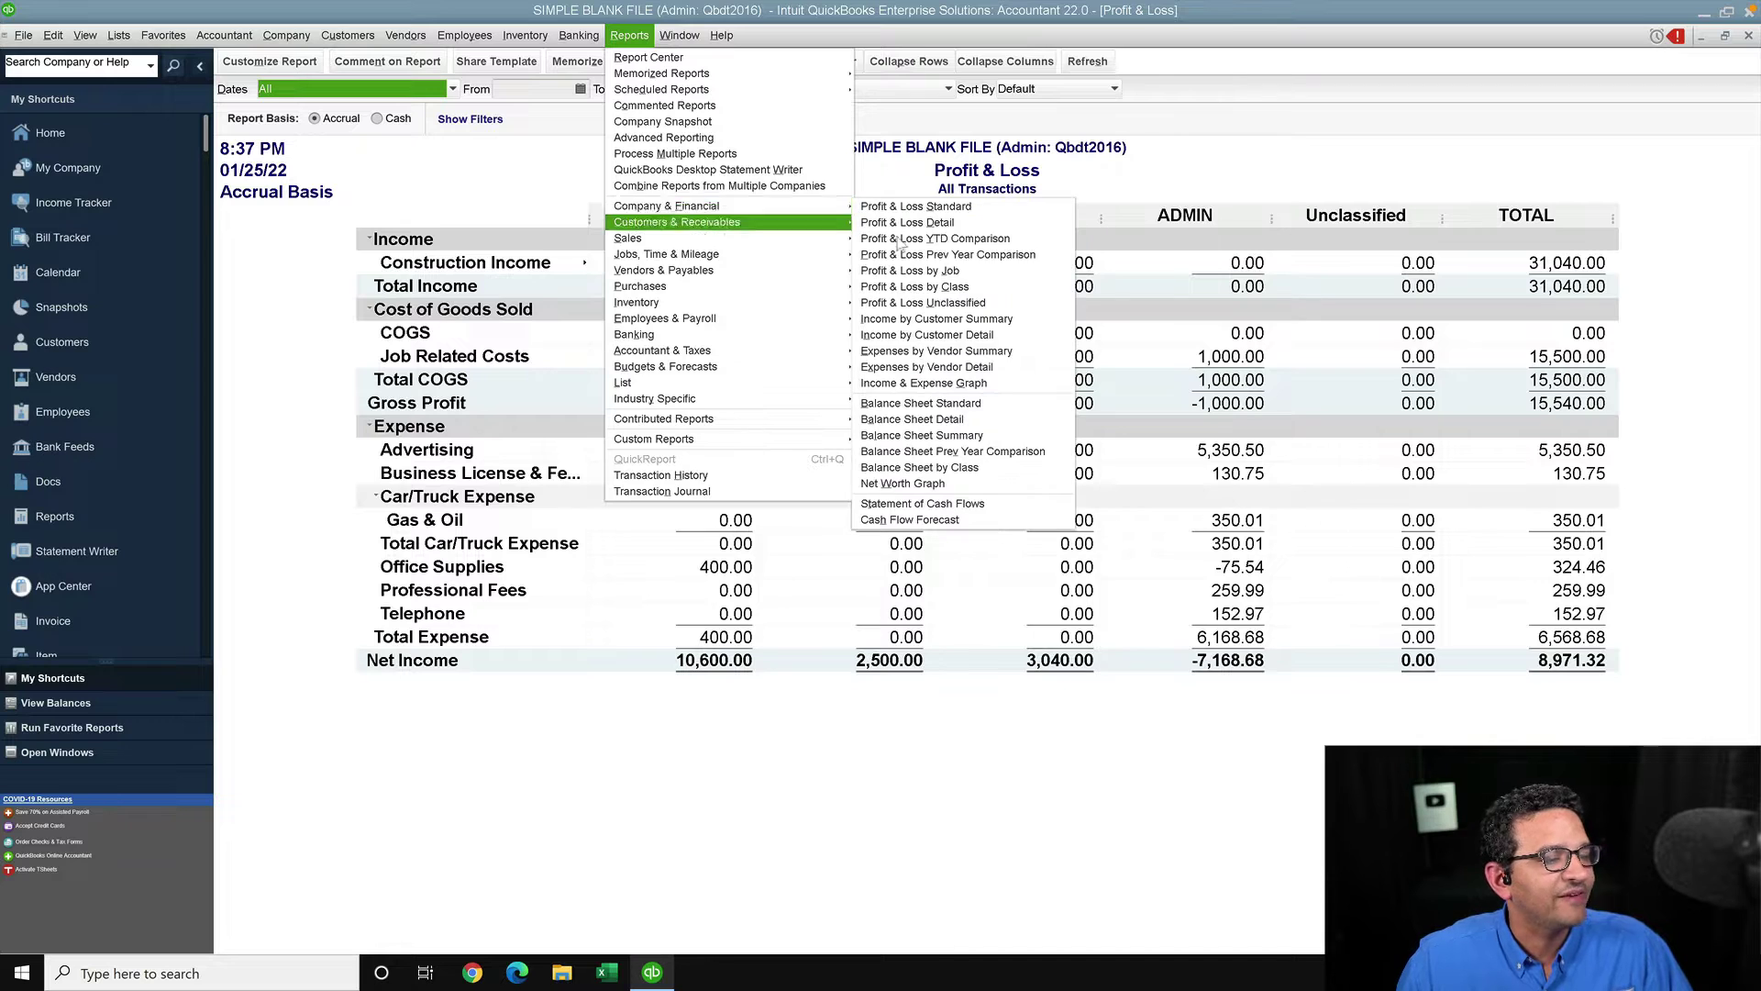
left_click(933, 290)
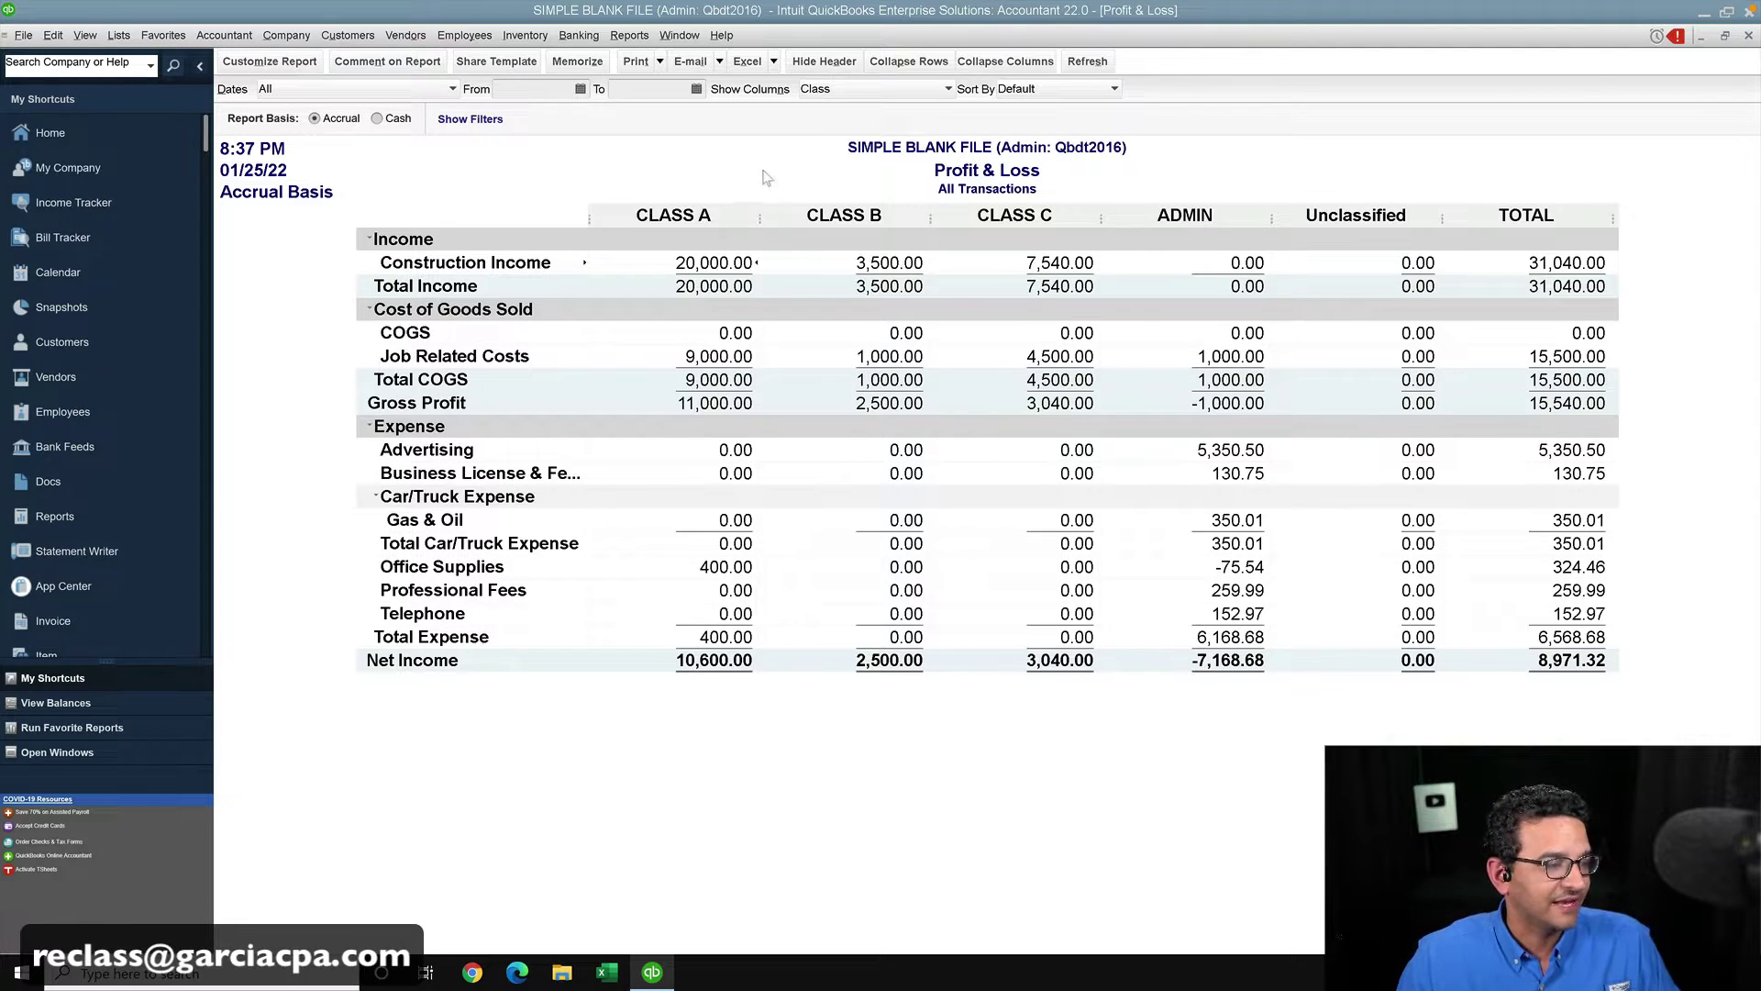
- Magnify the net income row of the report to compare CLASS A, B and C with the ADMIN column
key("super+plus")
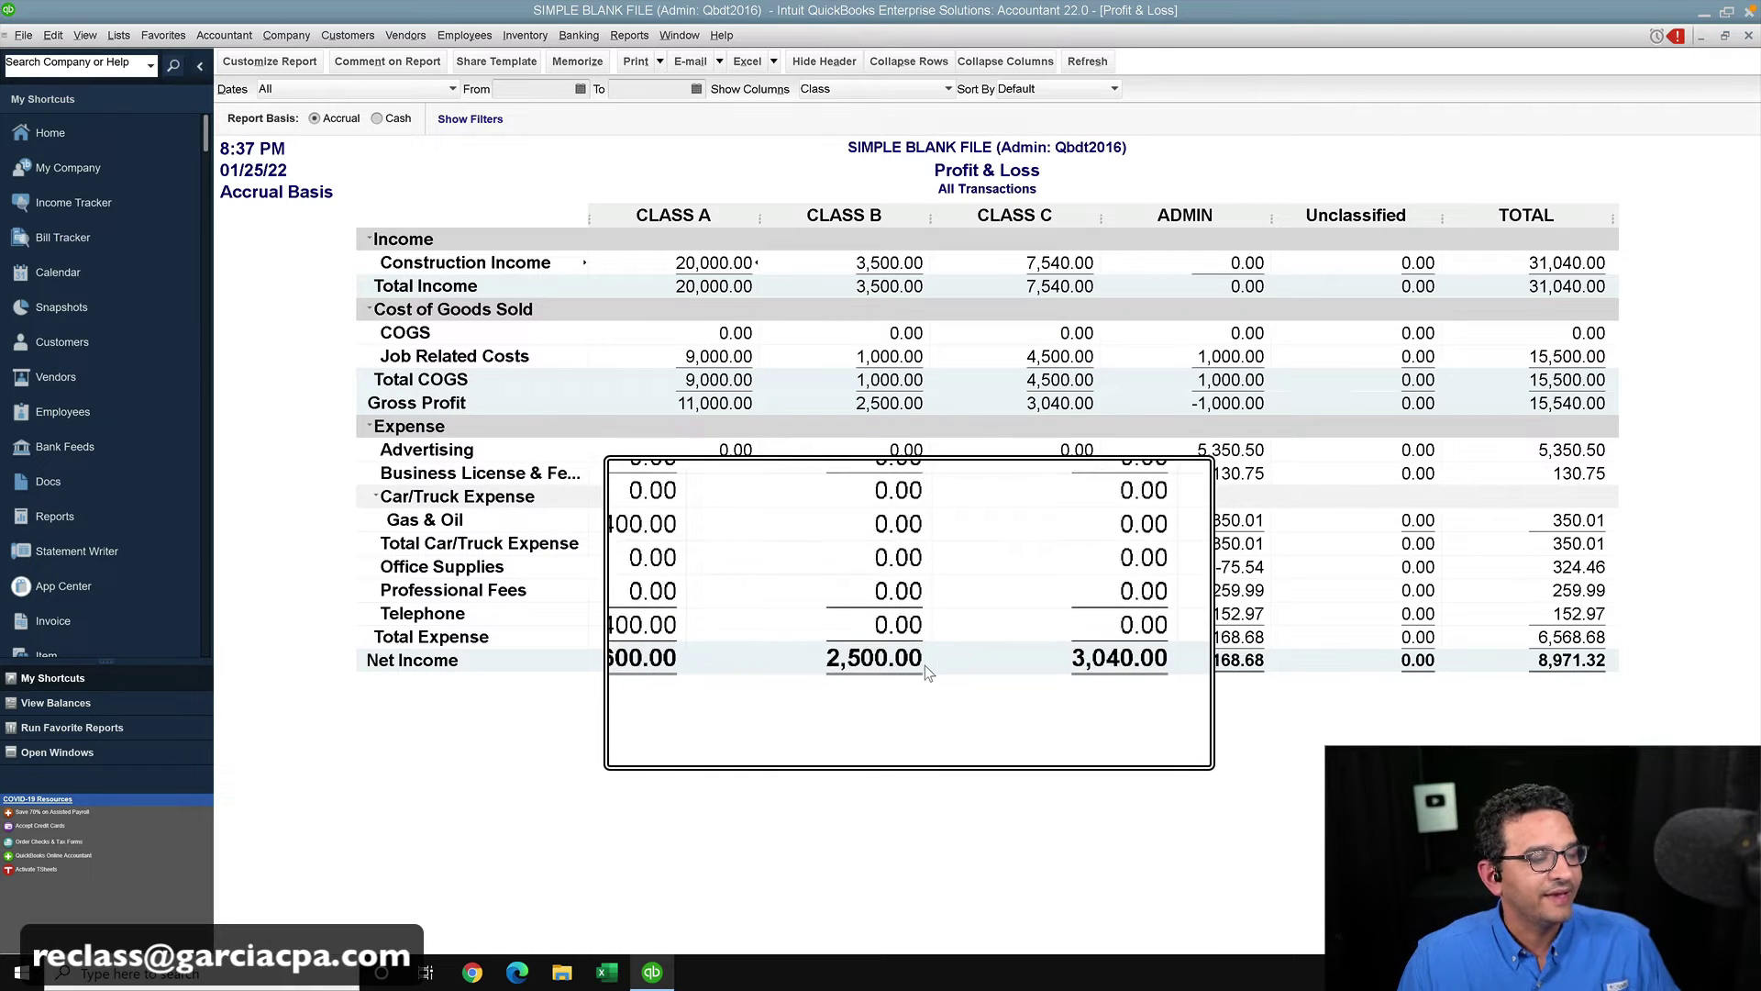
key("super+Escape")
key("super+plus")
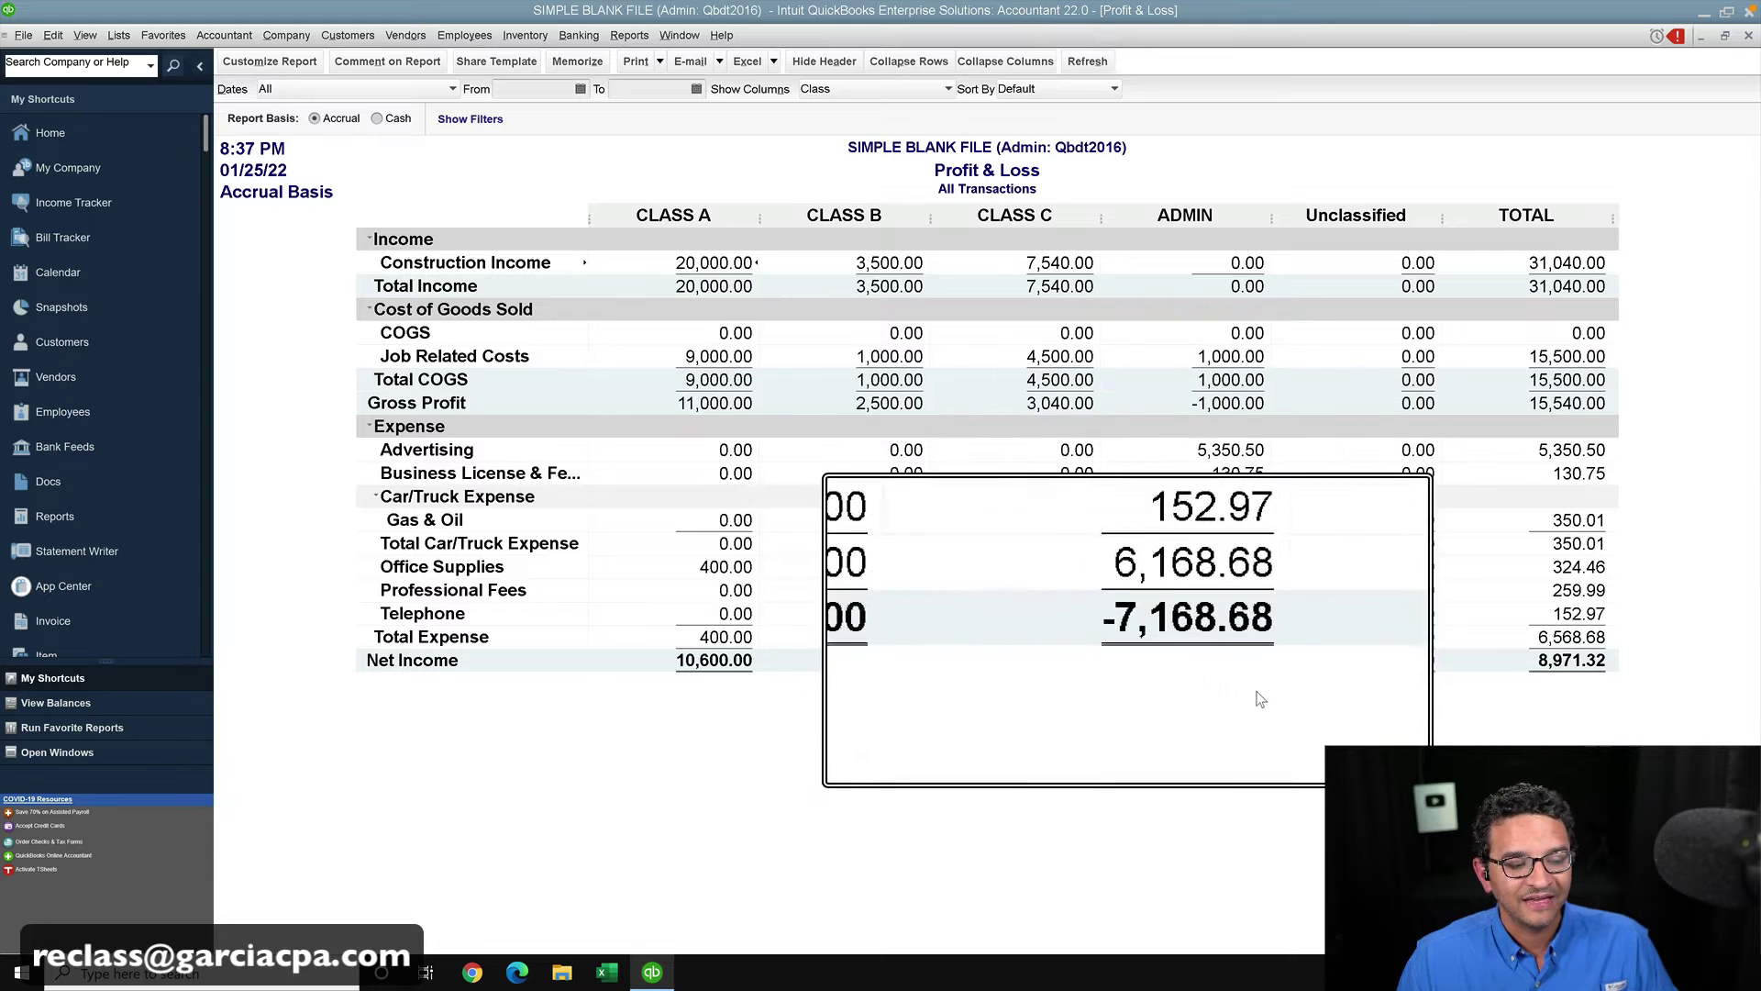
key("super+Escape")
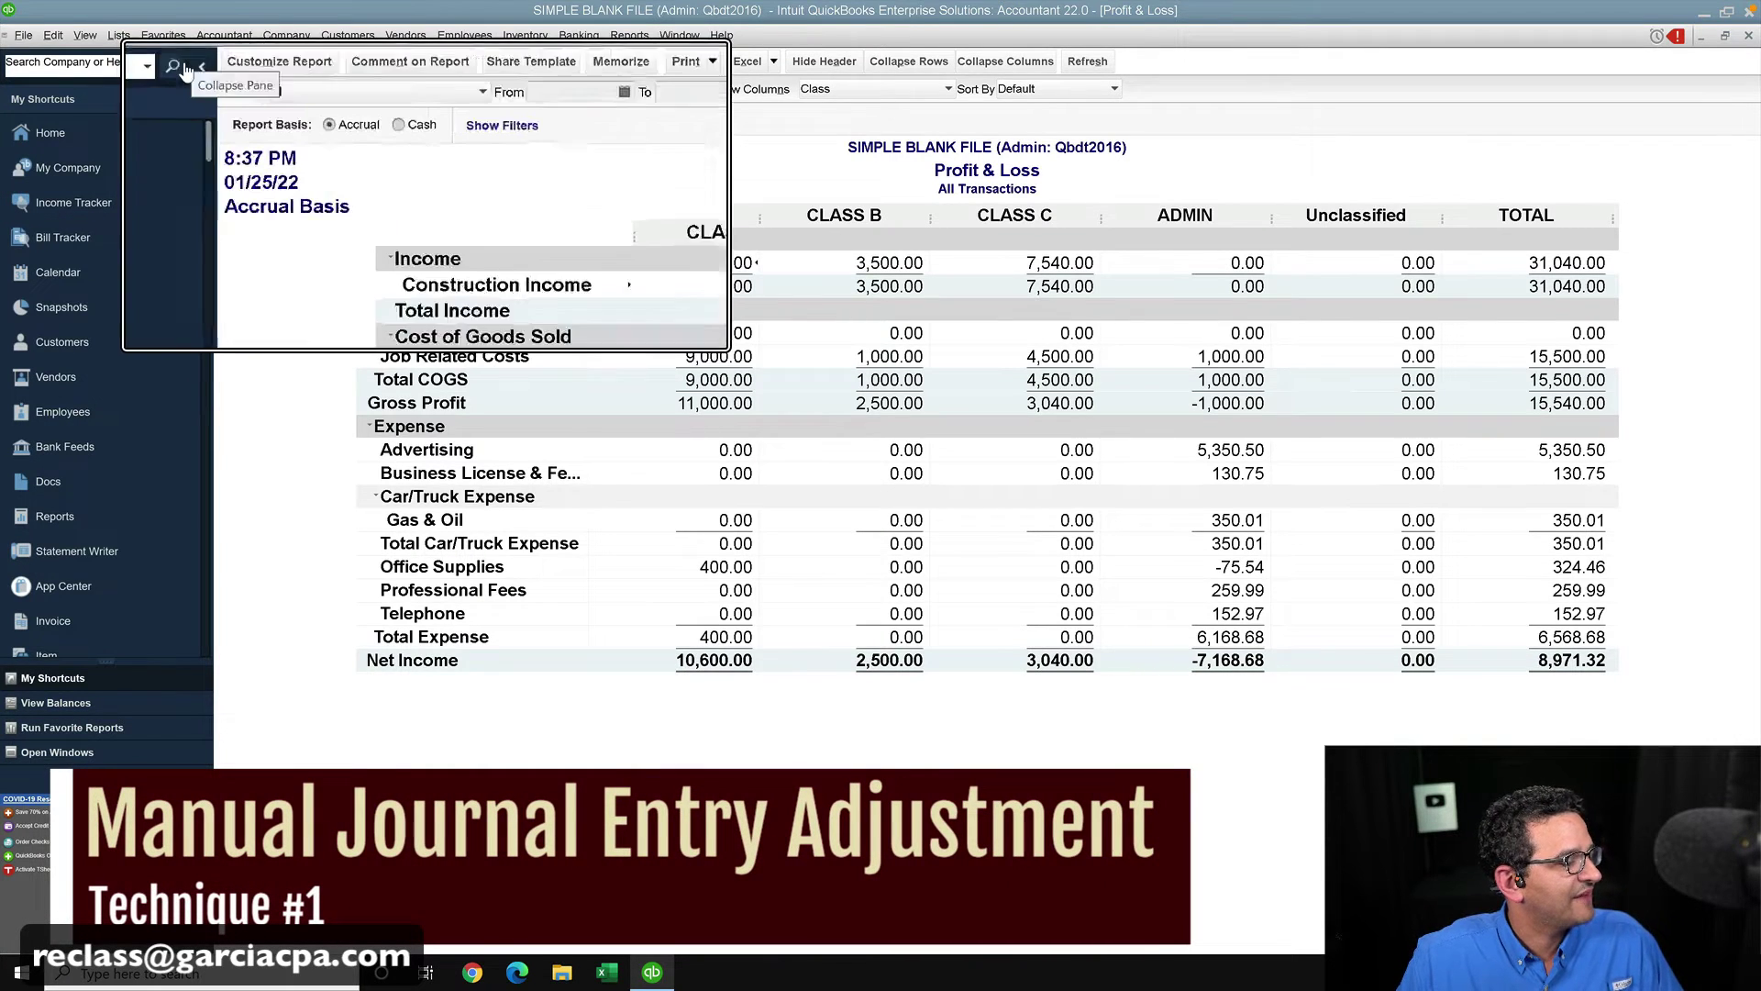
- Collapse the shortcuts pane and open a blank general journal entry
left_click(201, 70)
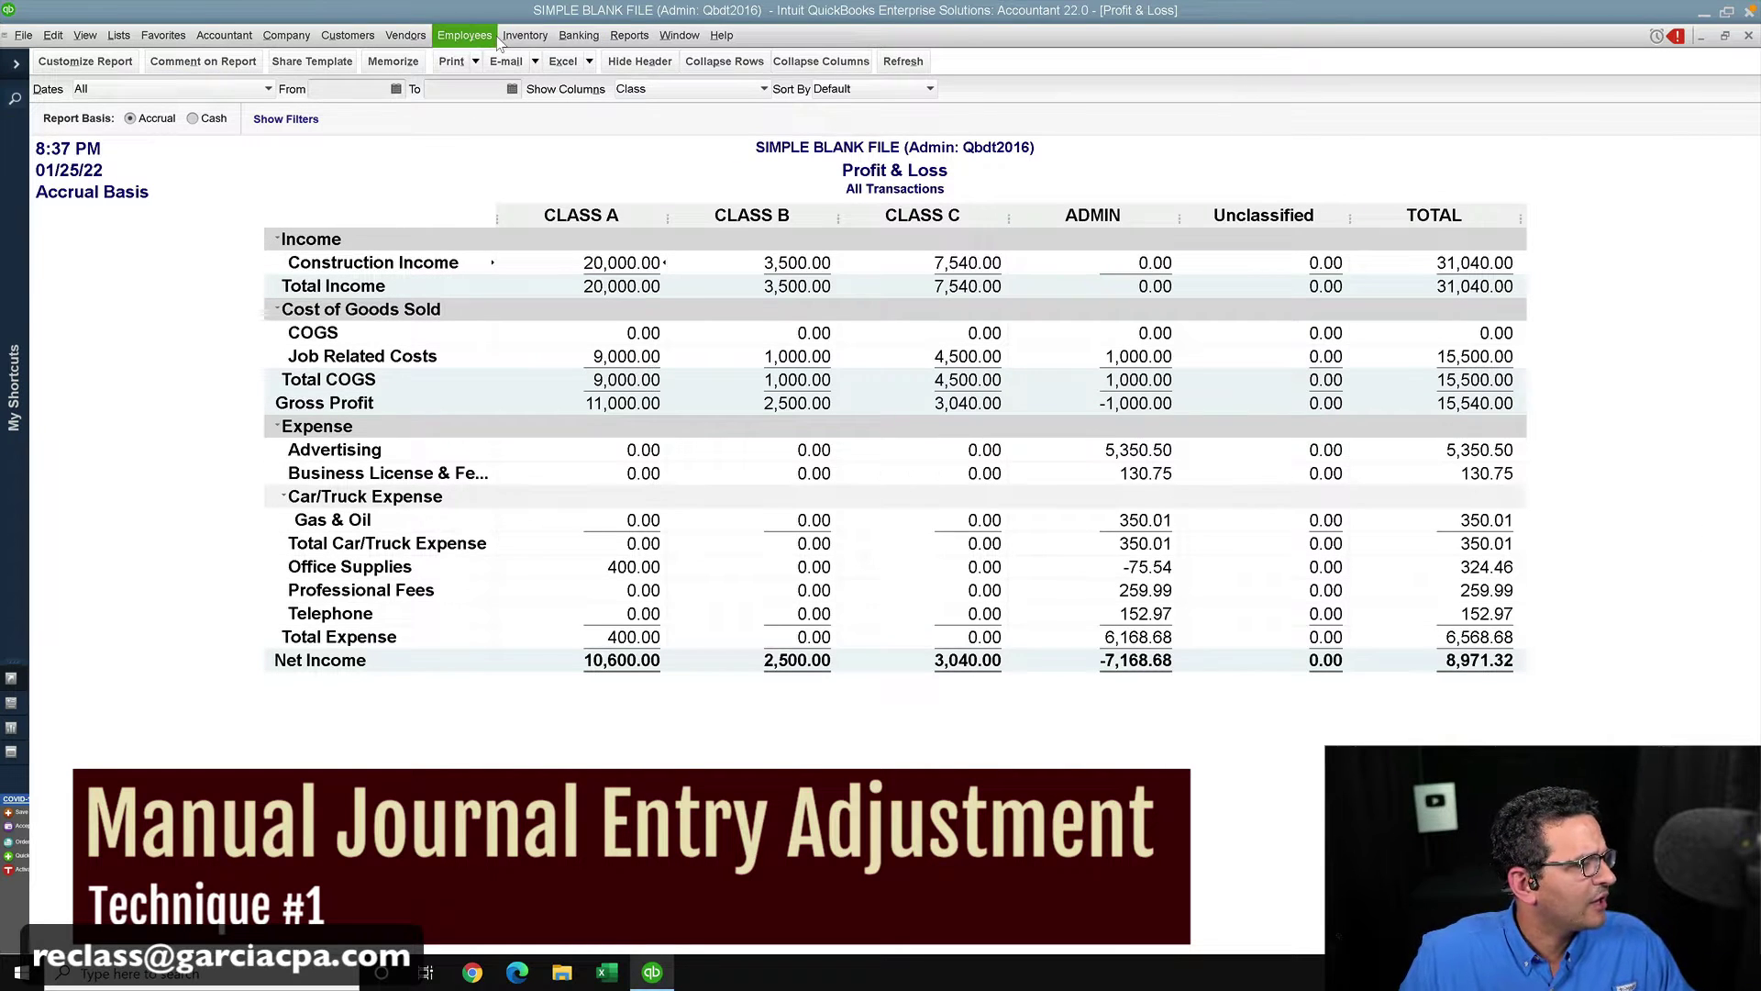
left_click(294, 37)
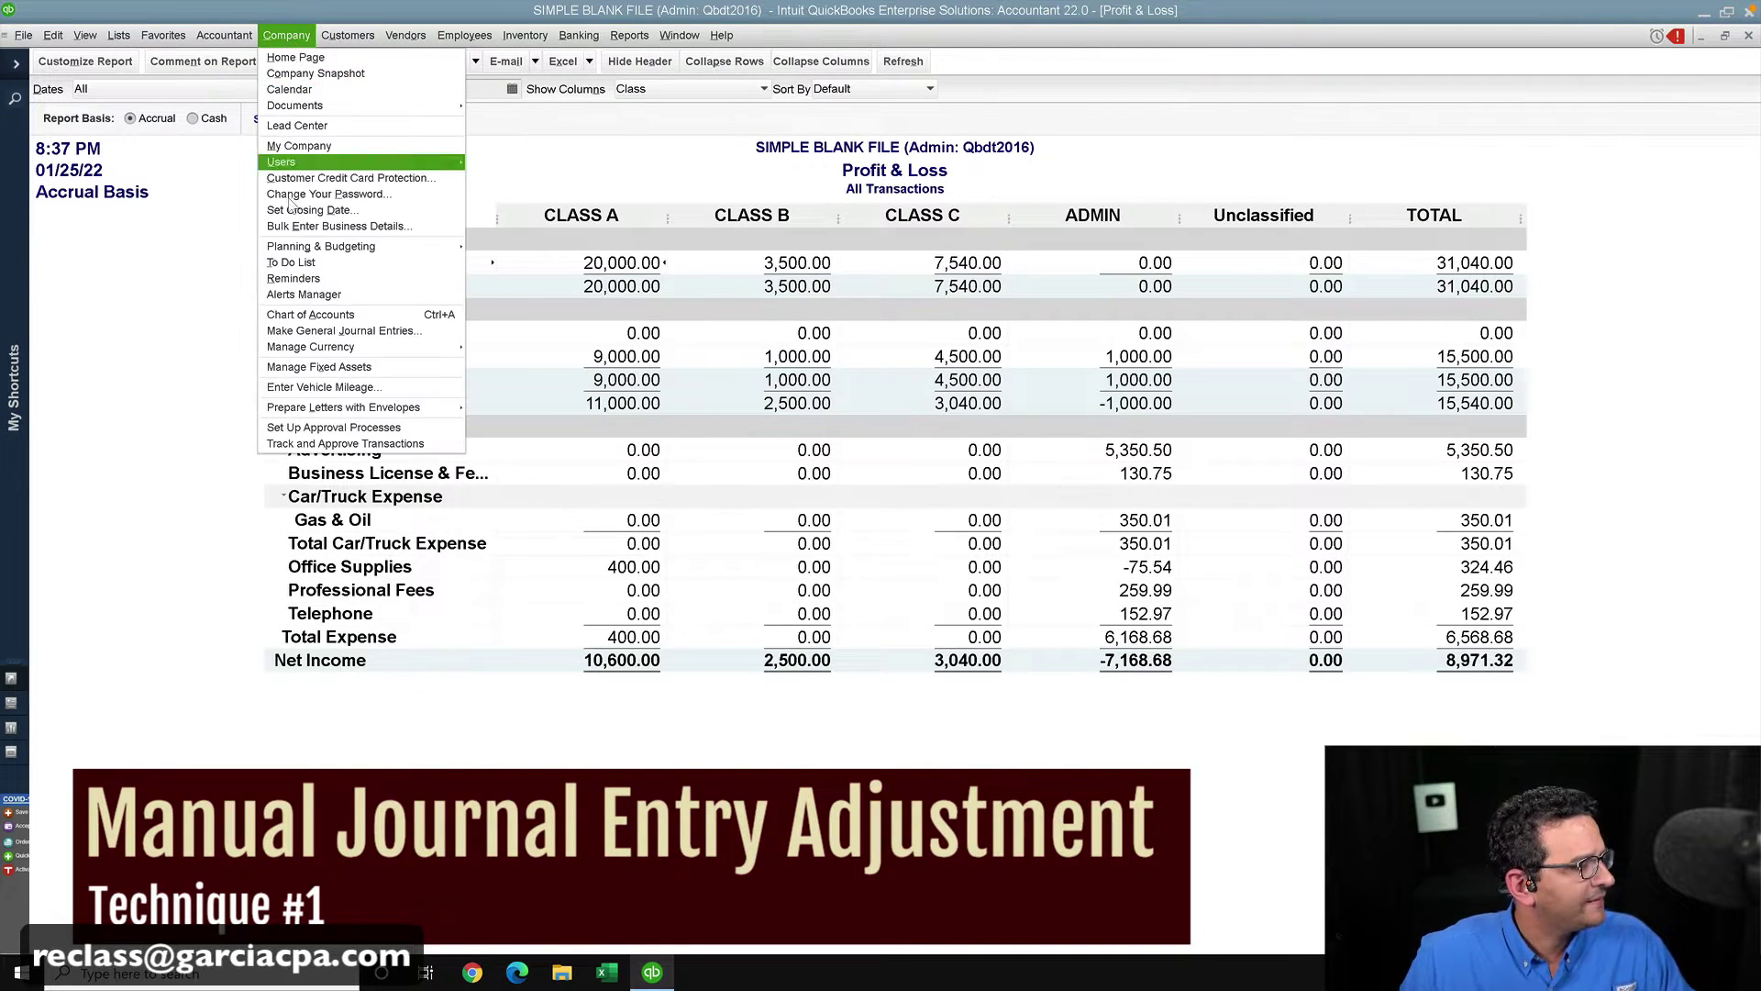
left_click(283, 310)
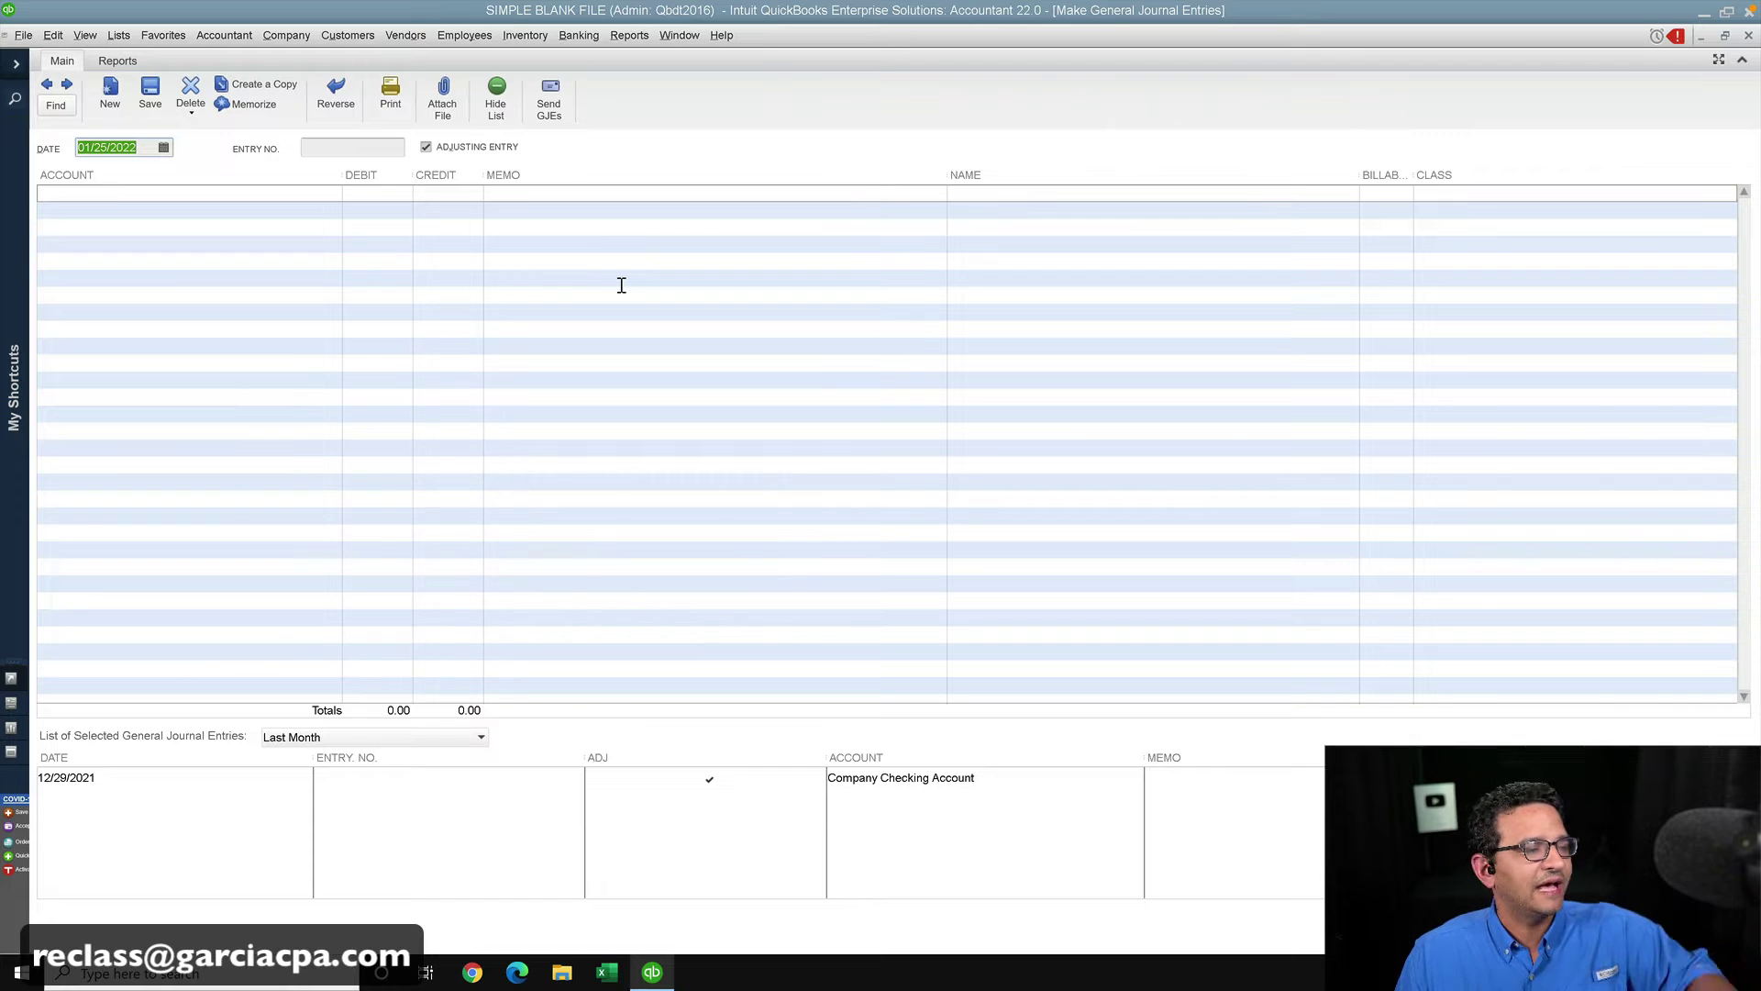
- Tile the journal entry and Profit & Loss windows vertically and widen the report to show the whole ADMIN column
left_click(675, 37)
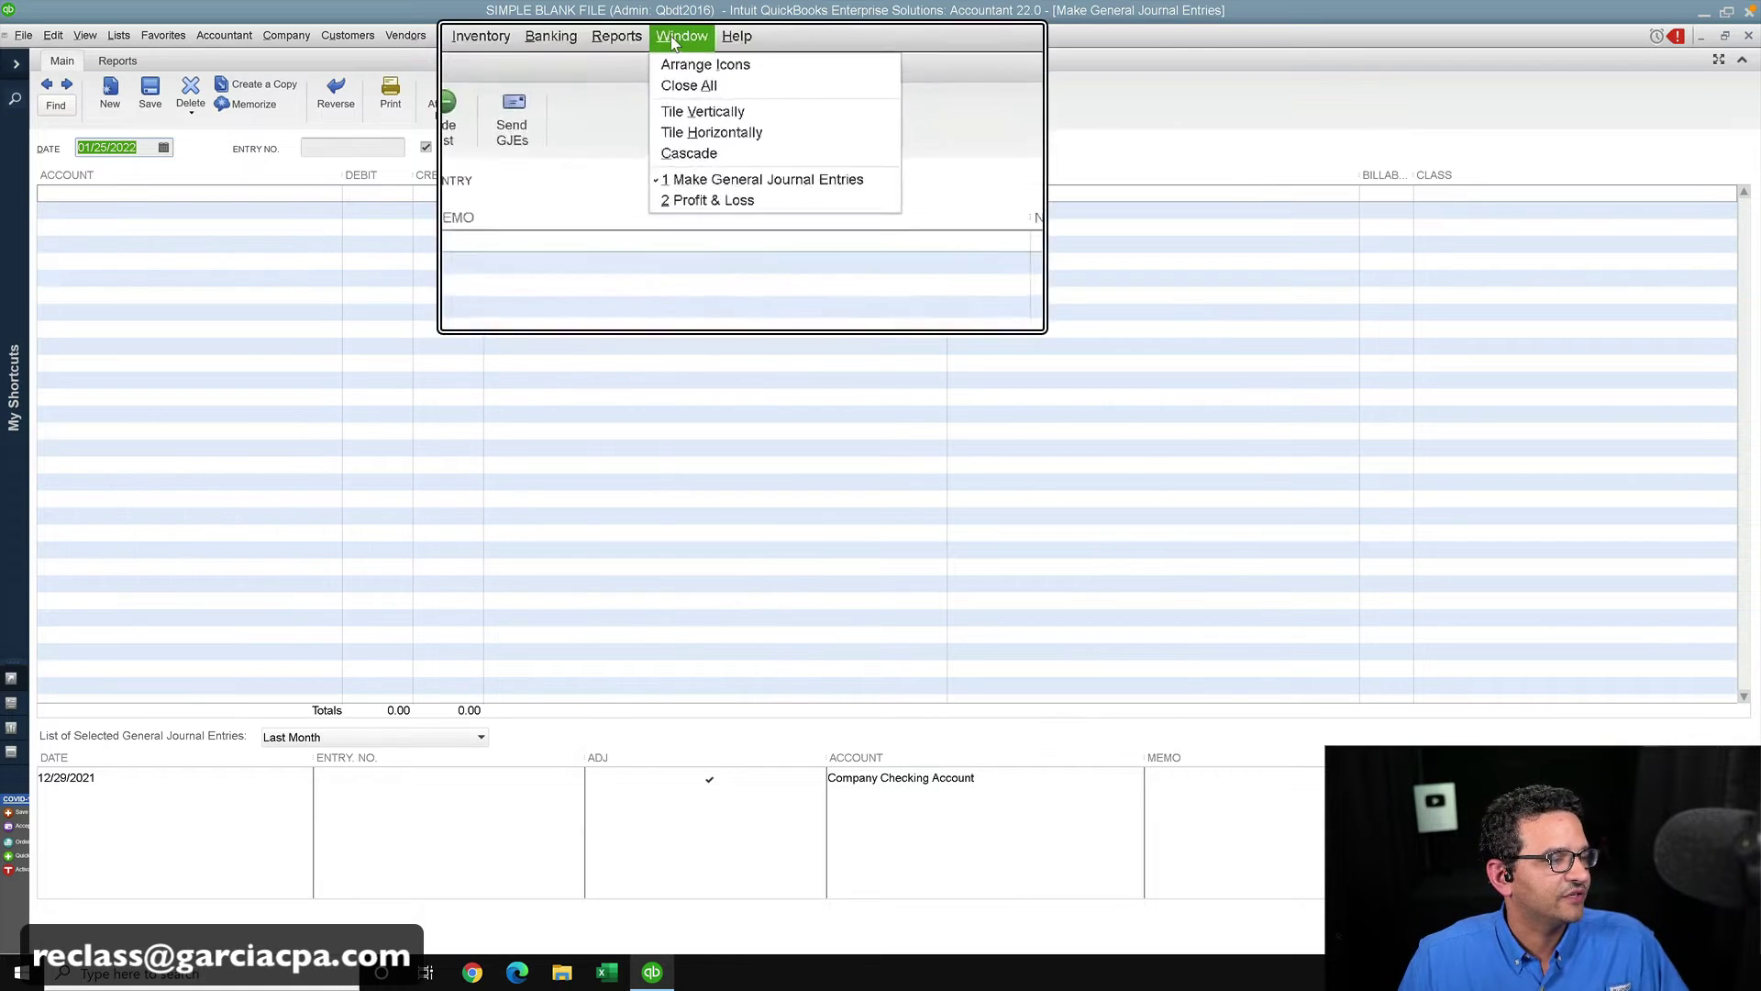
left_click(697, 95)
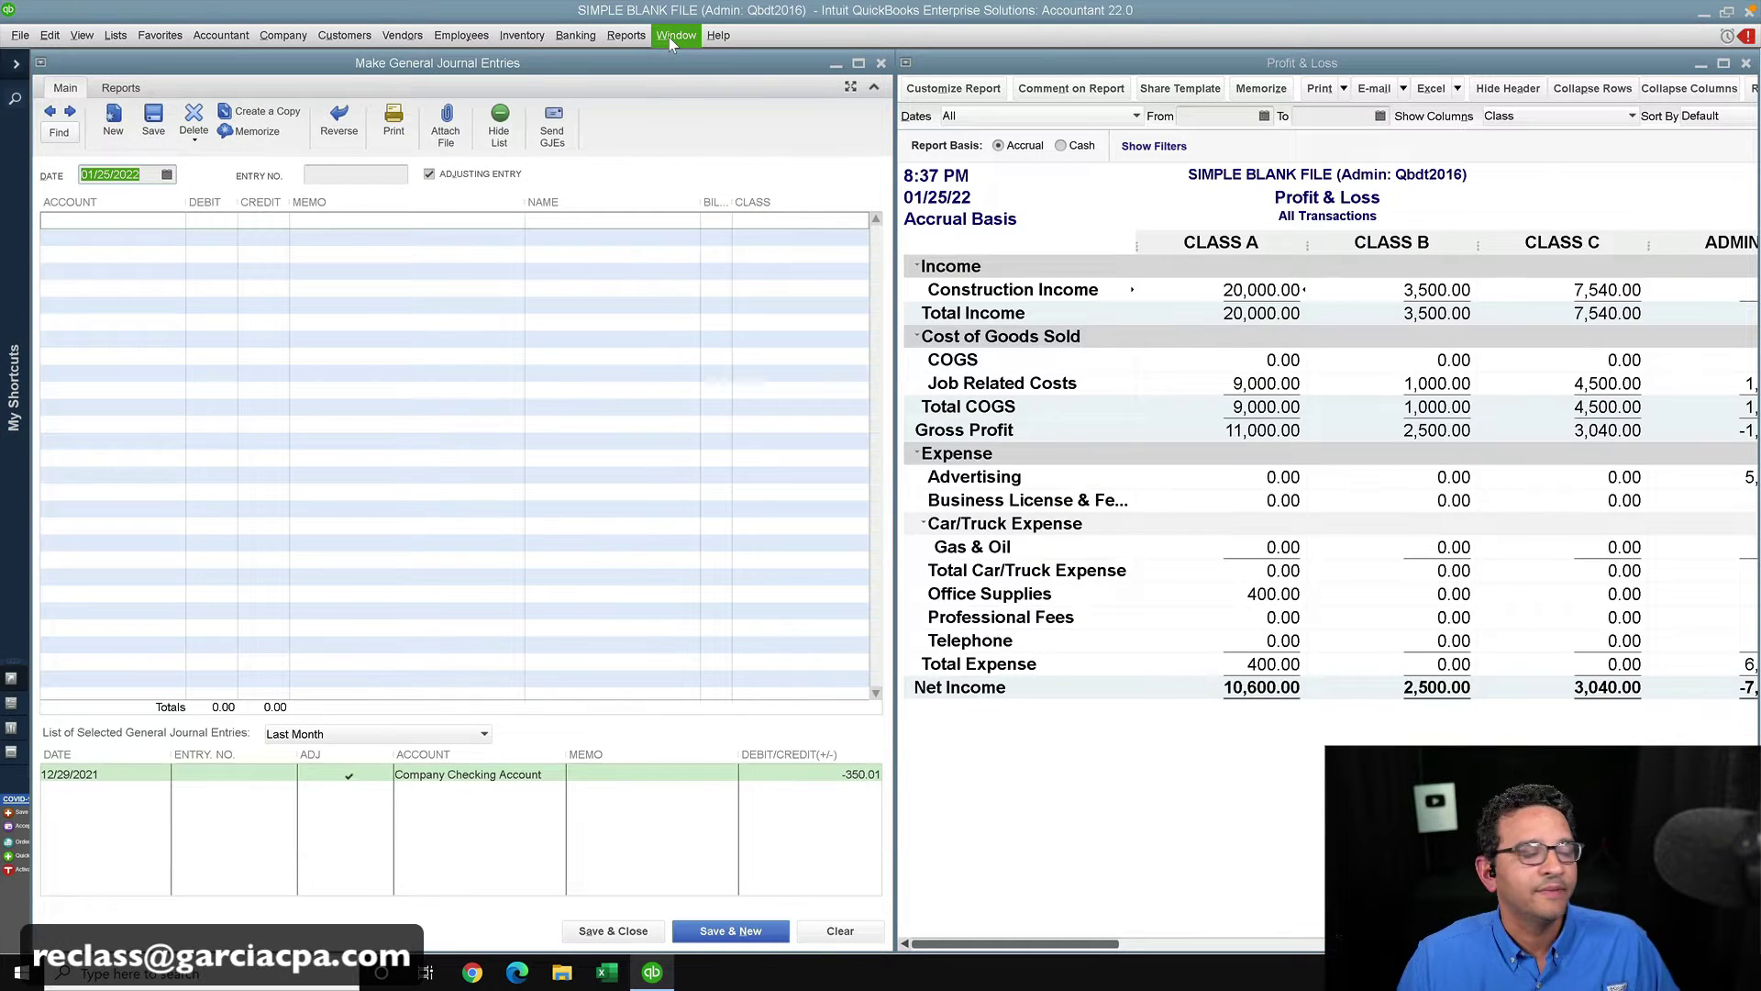
left_click_drag(894, 142, 682, 179)
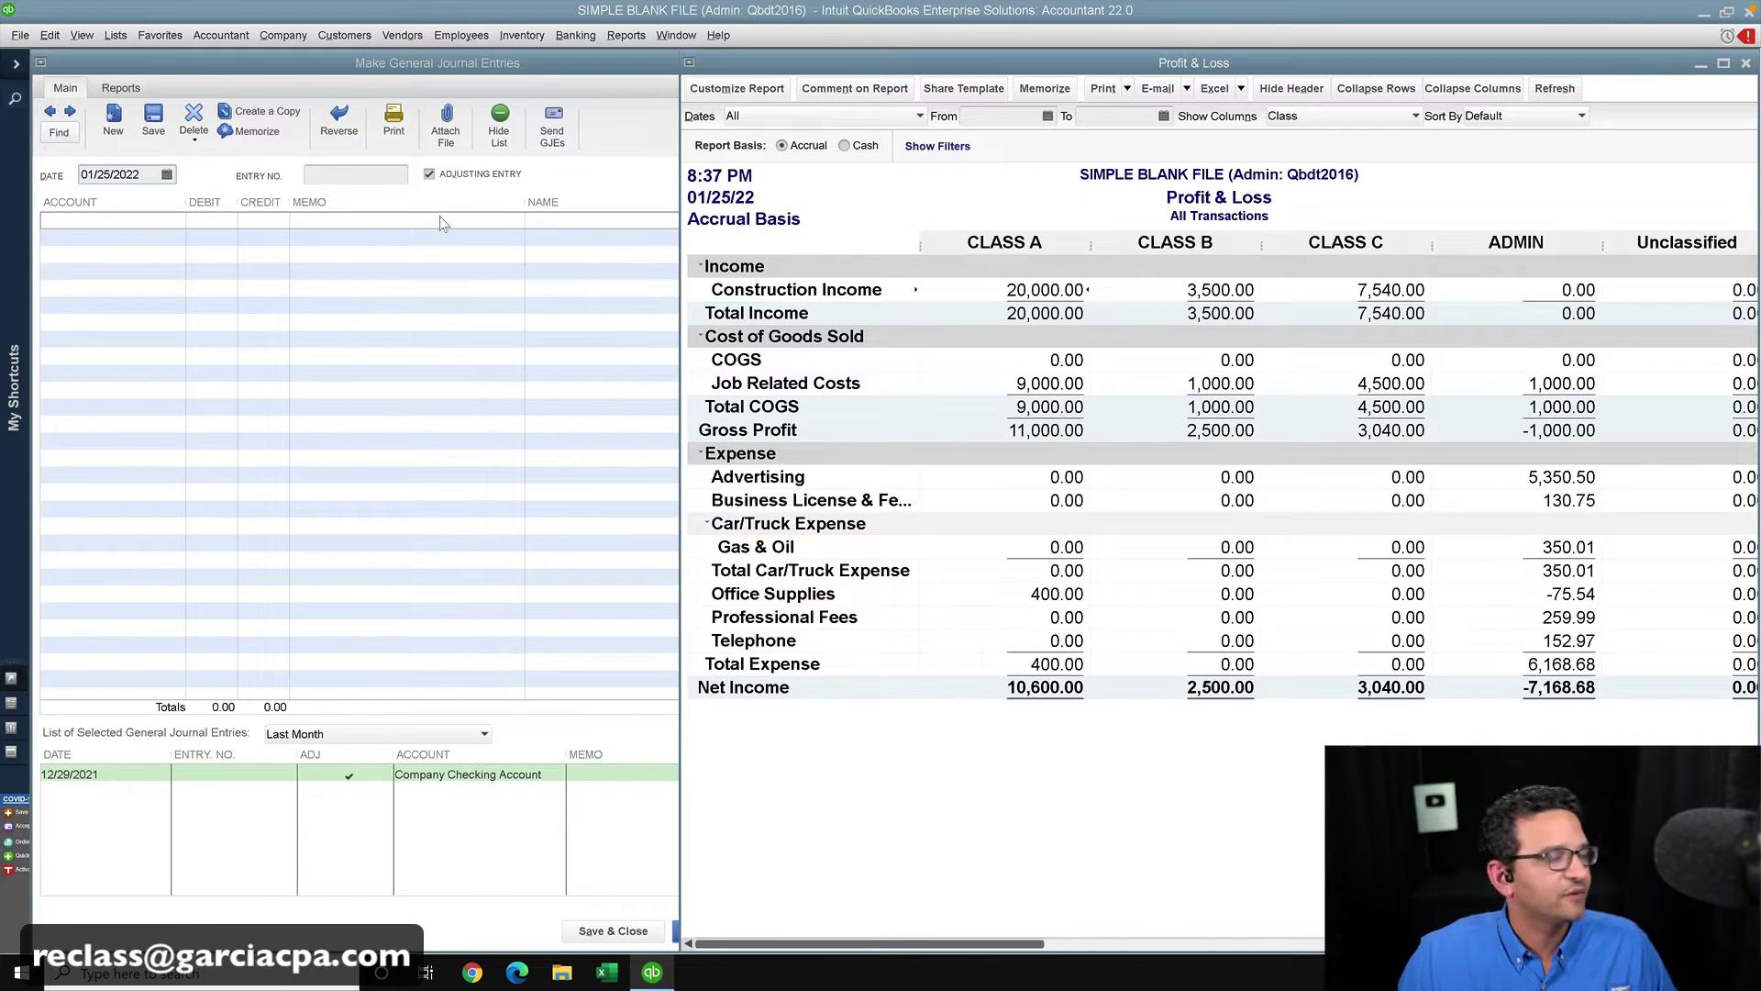
- Set the account of the first journal line to Job Related Costs
left_click(83, 223)
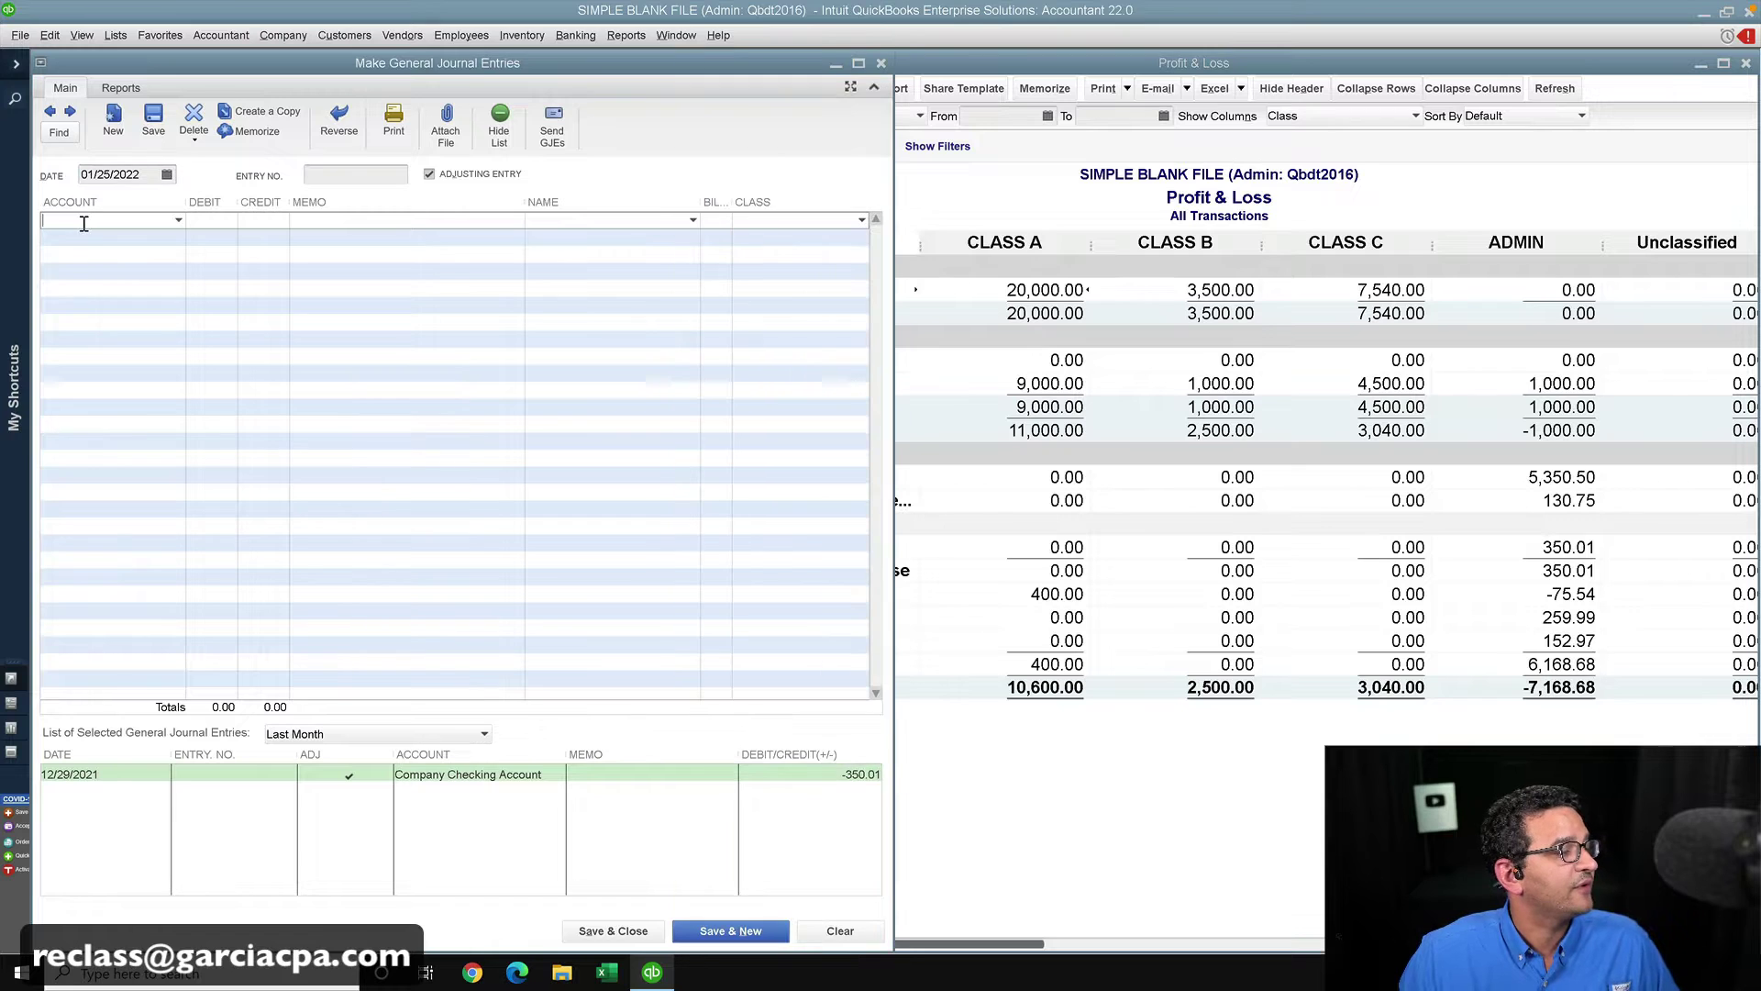
left_click(137, 177)
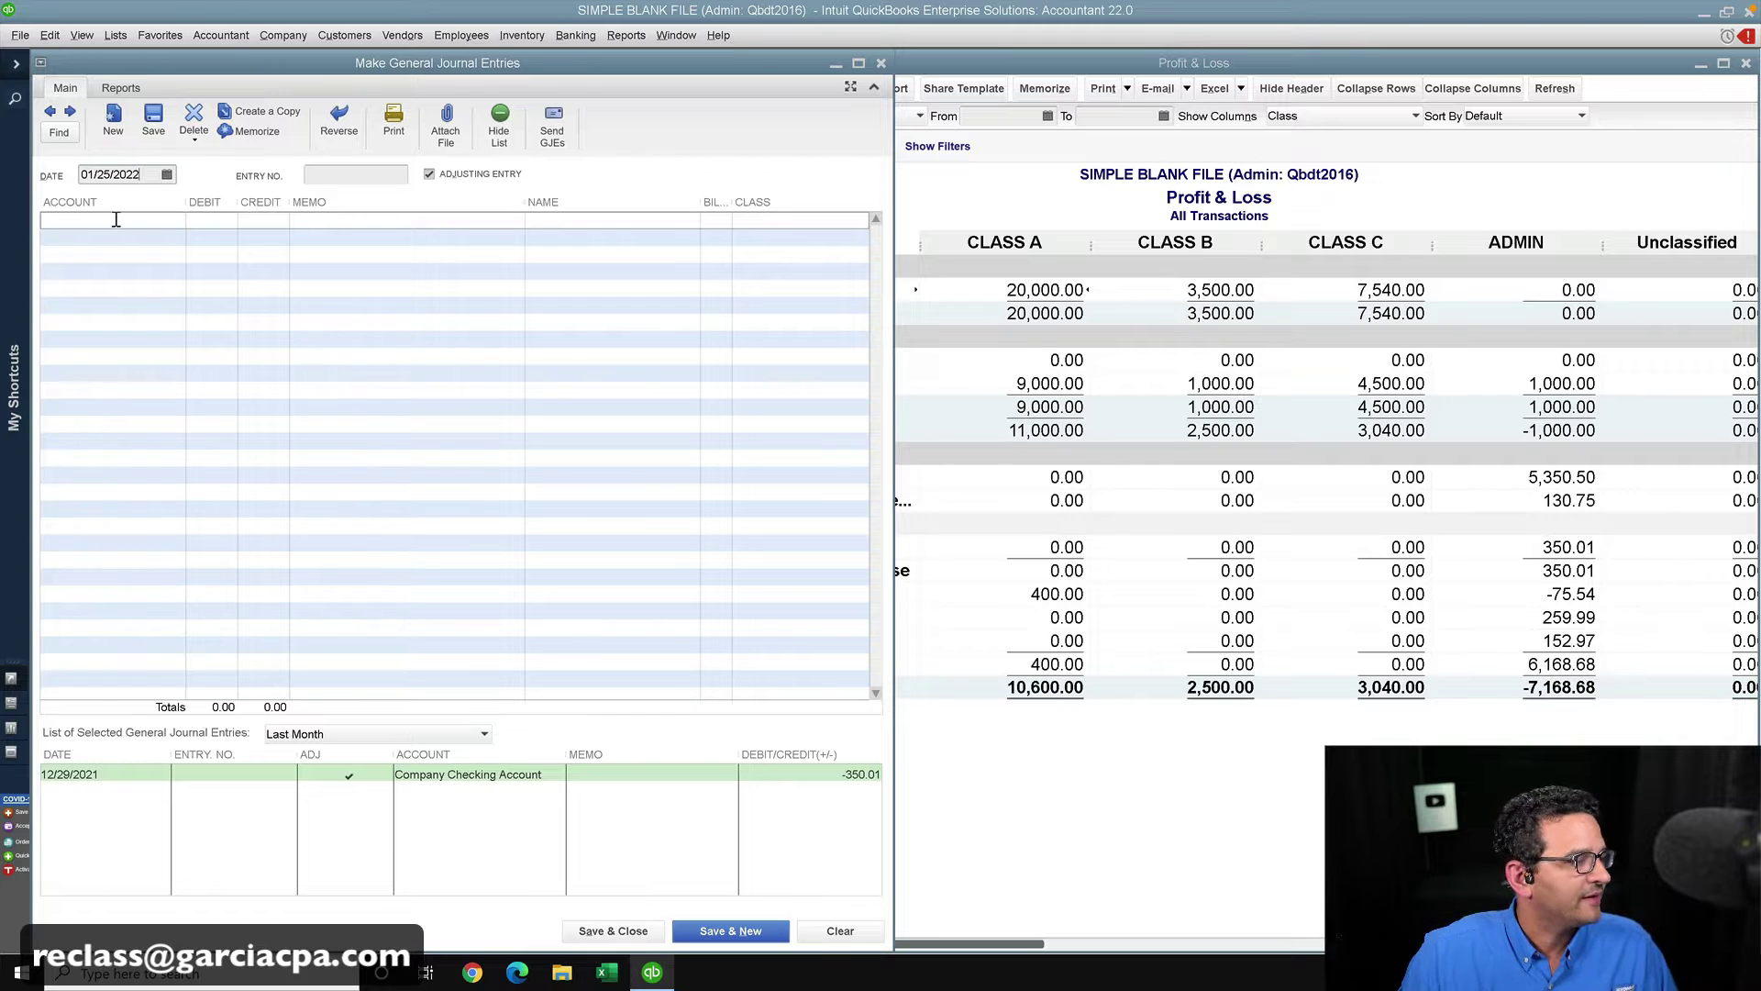
left_click_drag(143, 174, 70, 172)
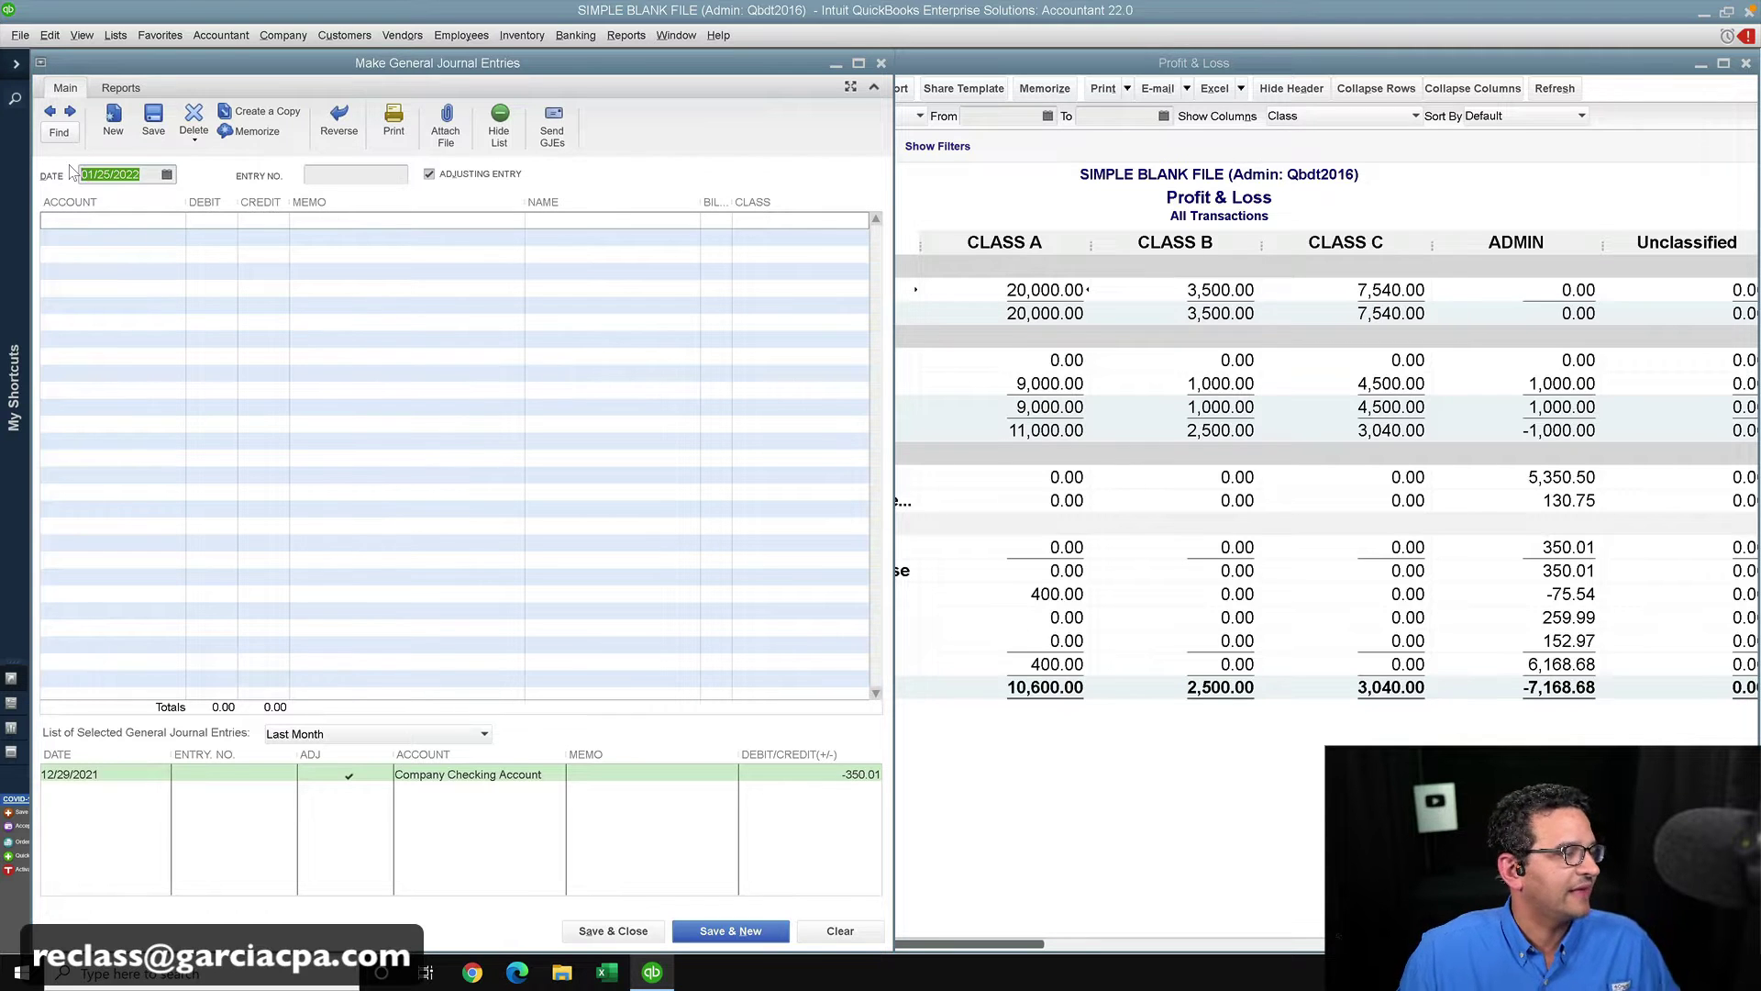
left_click(80, 218)
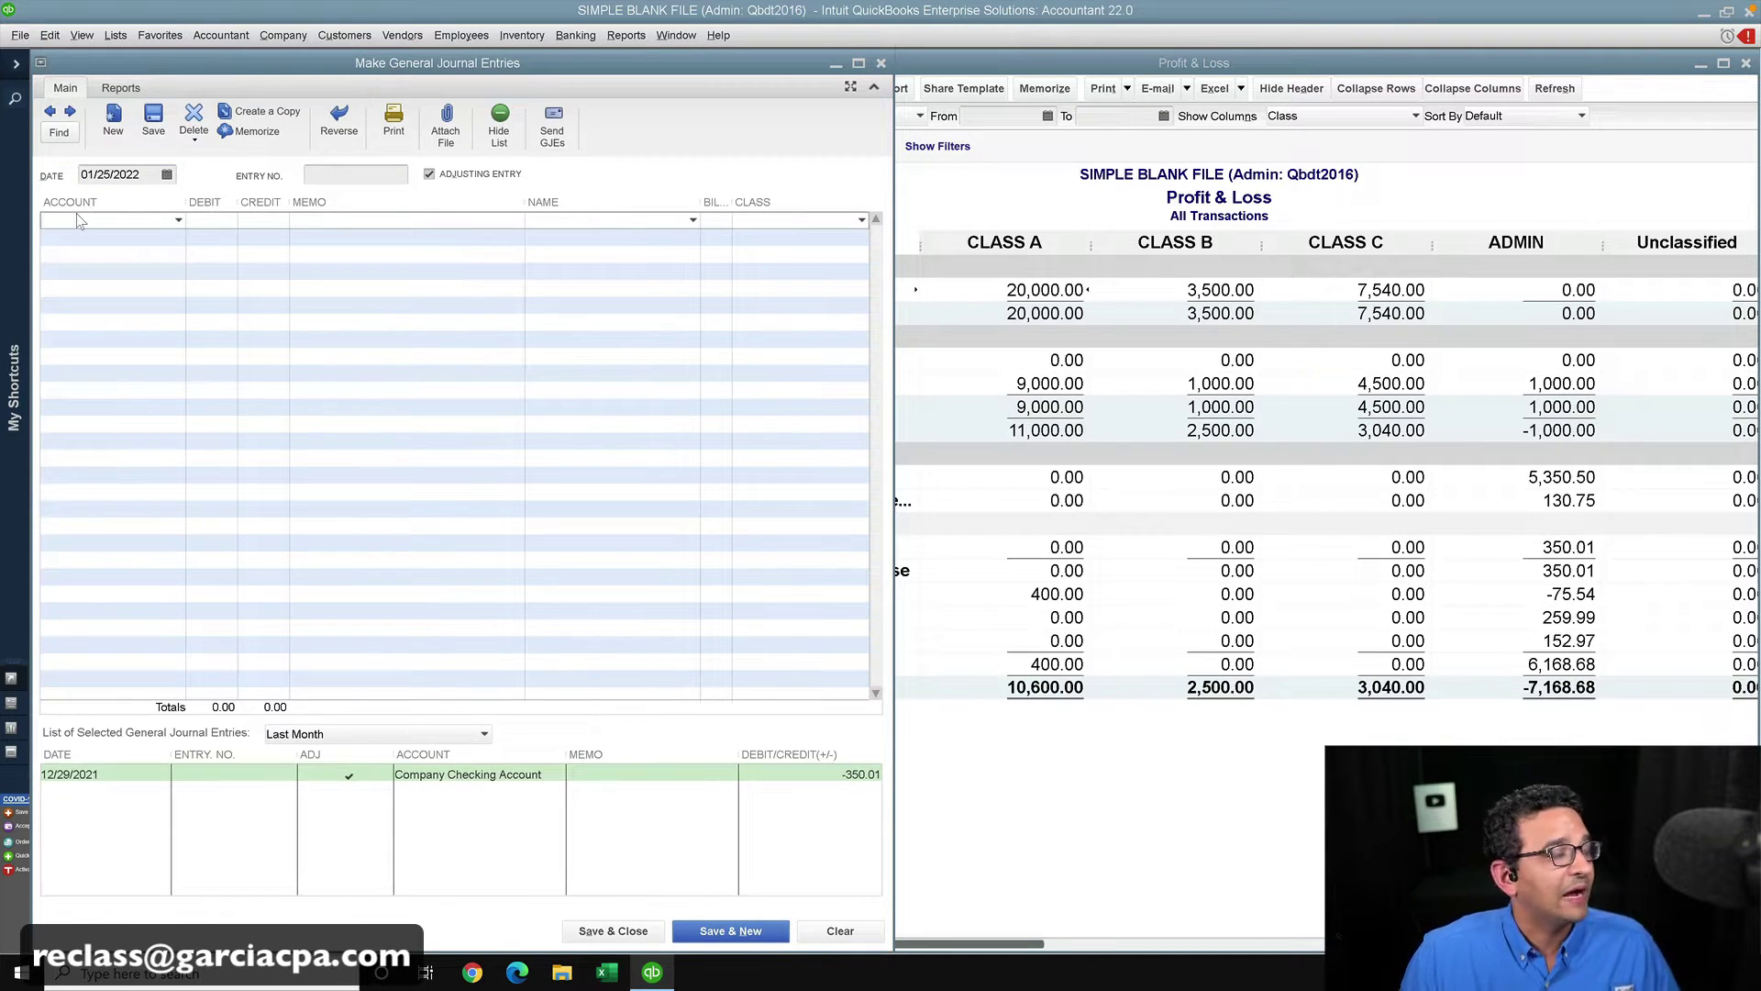
left_click(1588, 418)
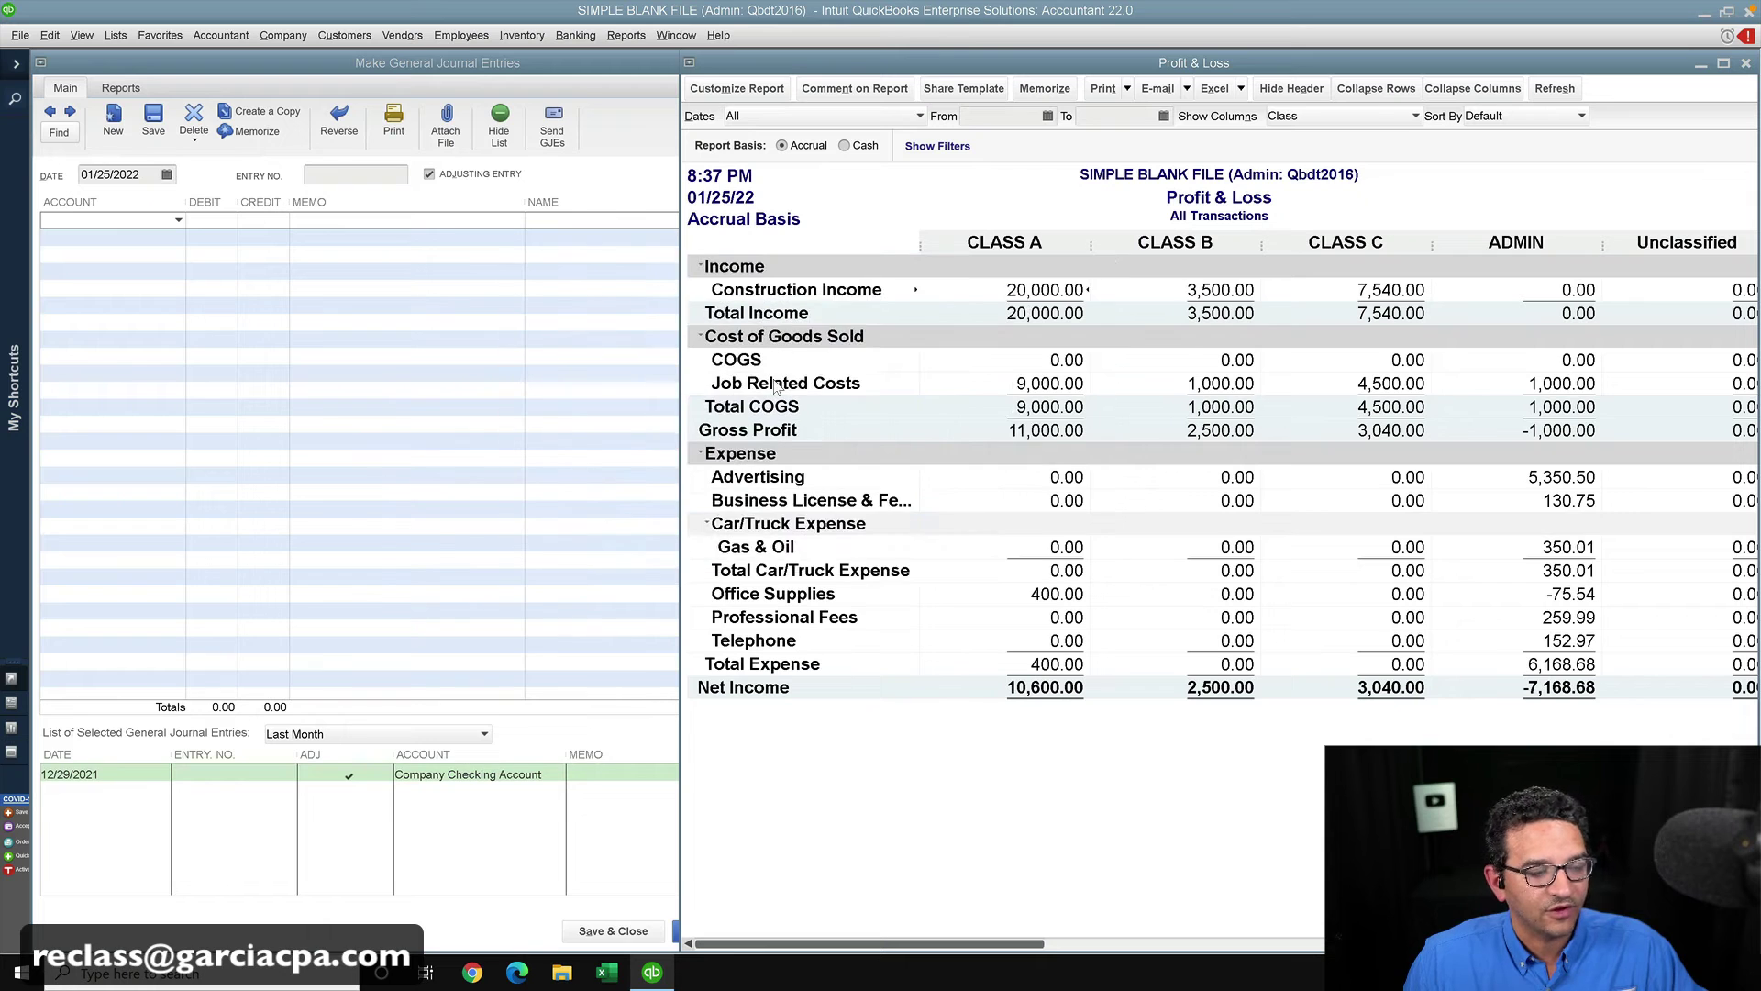
left_click(84, 218)
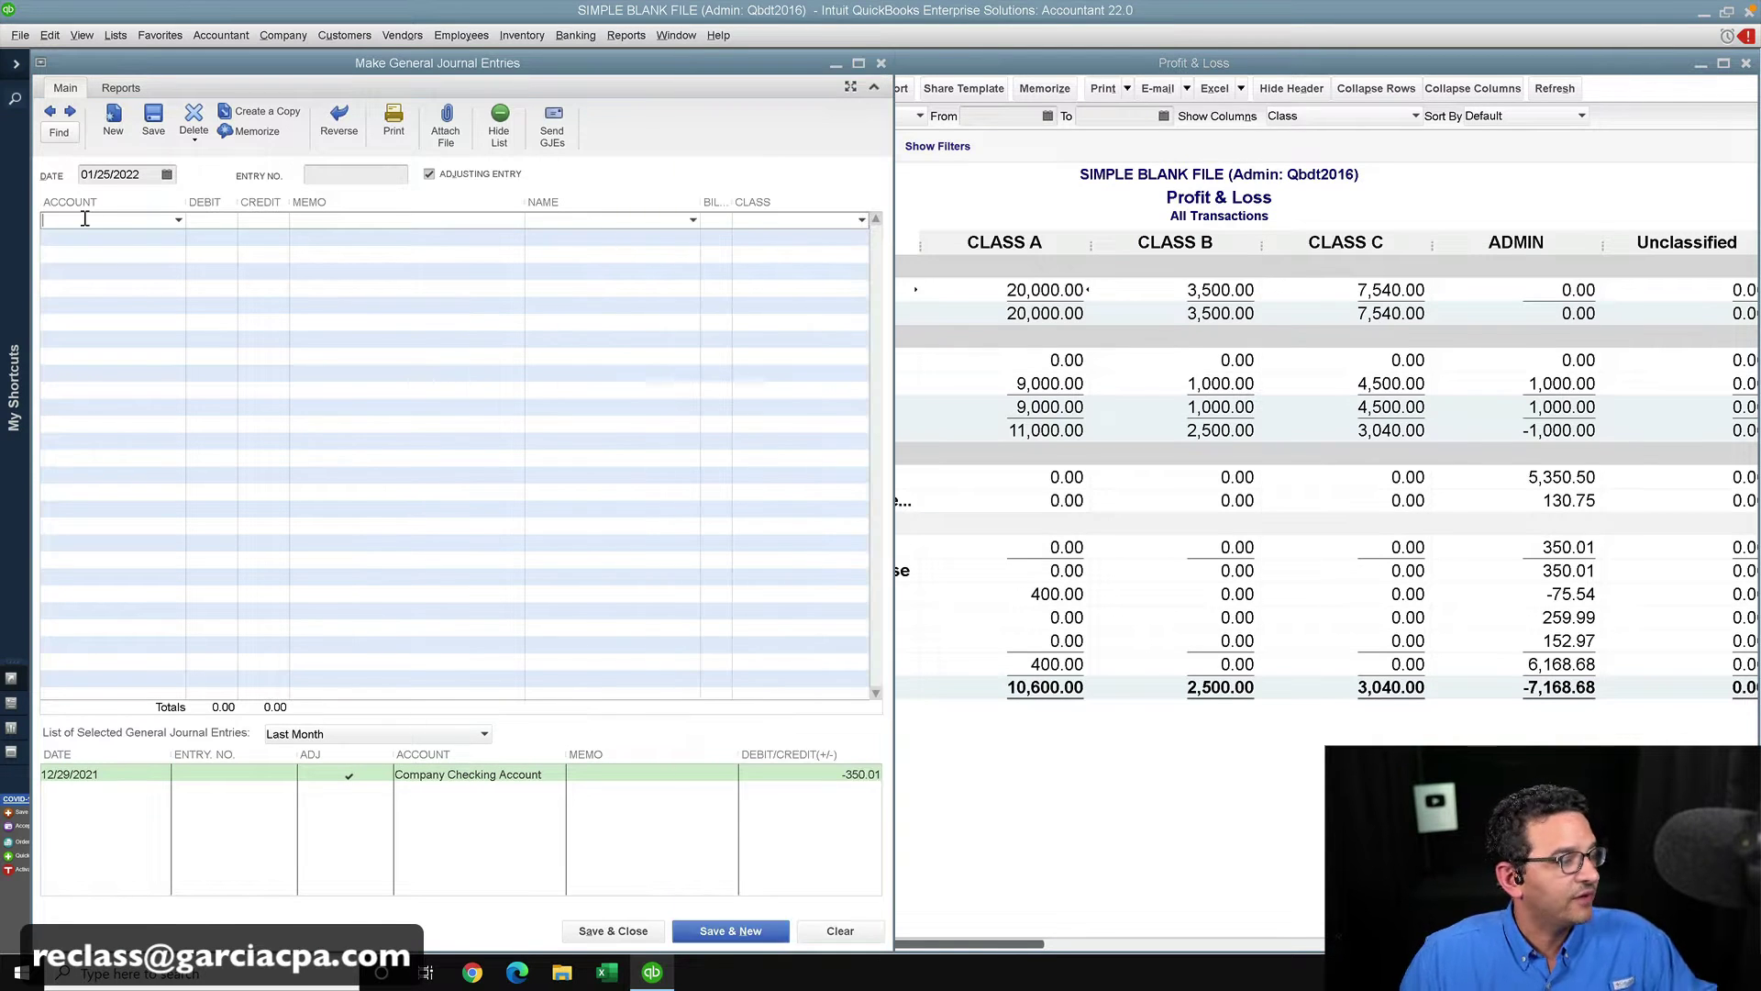
type("Jo")
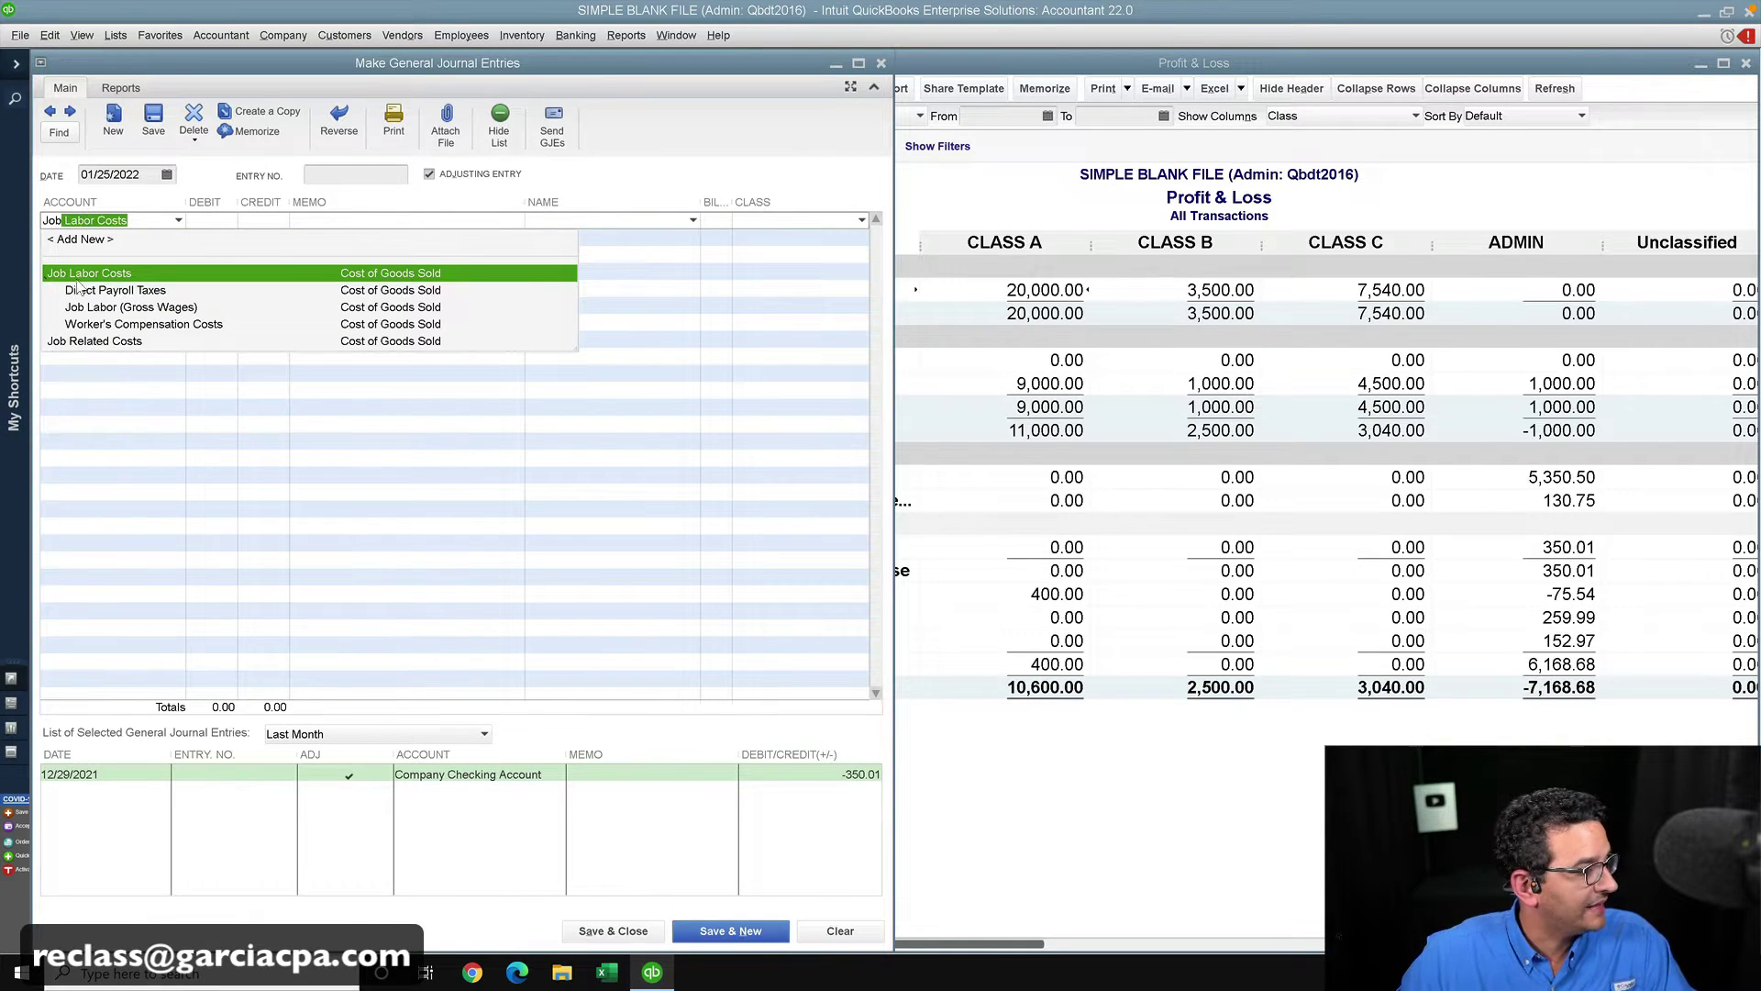
type("b")
left_click(95, 341)
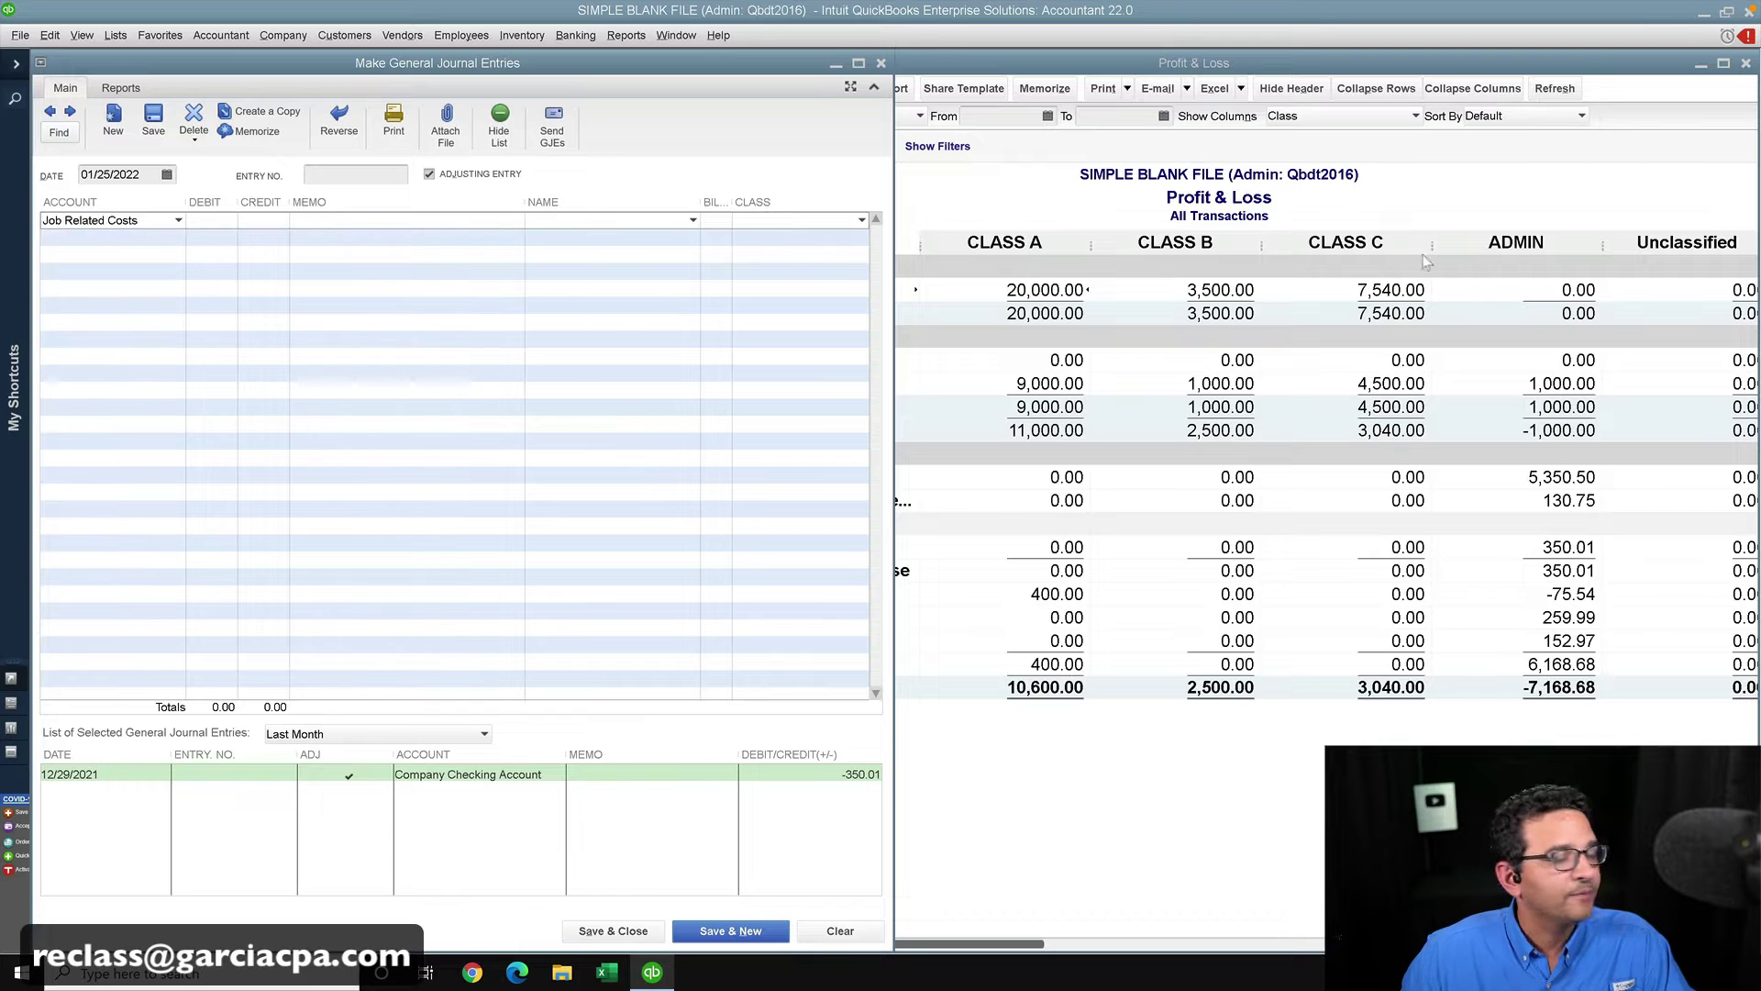
- Enter a credit of 1,000.00 on the Job Related Costs line and assign it to the ADMIN class
left_click(1320, 256)
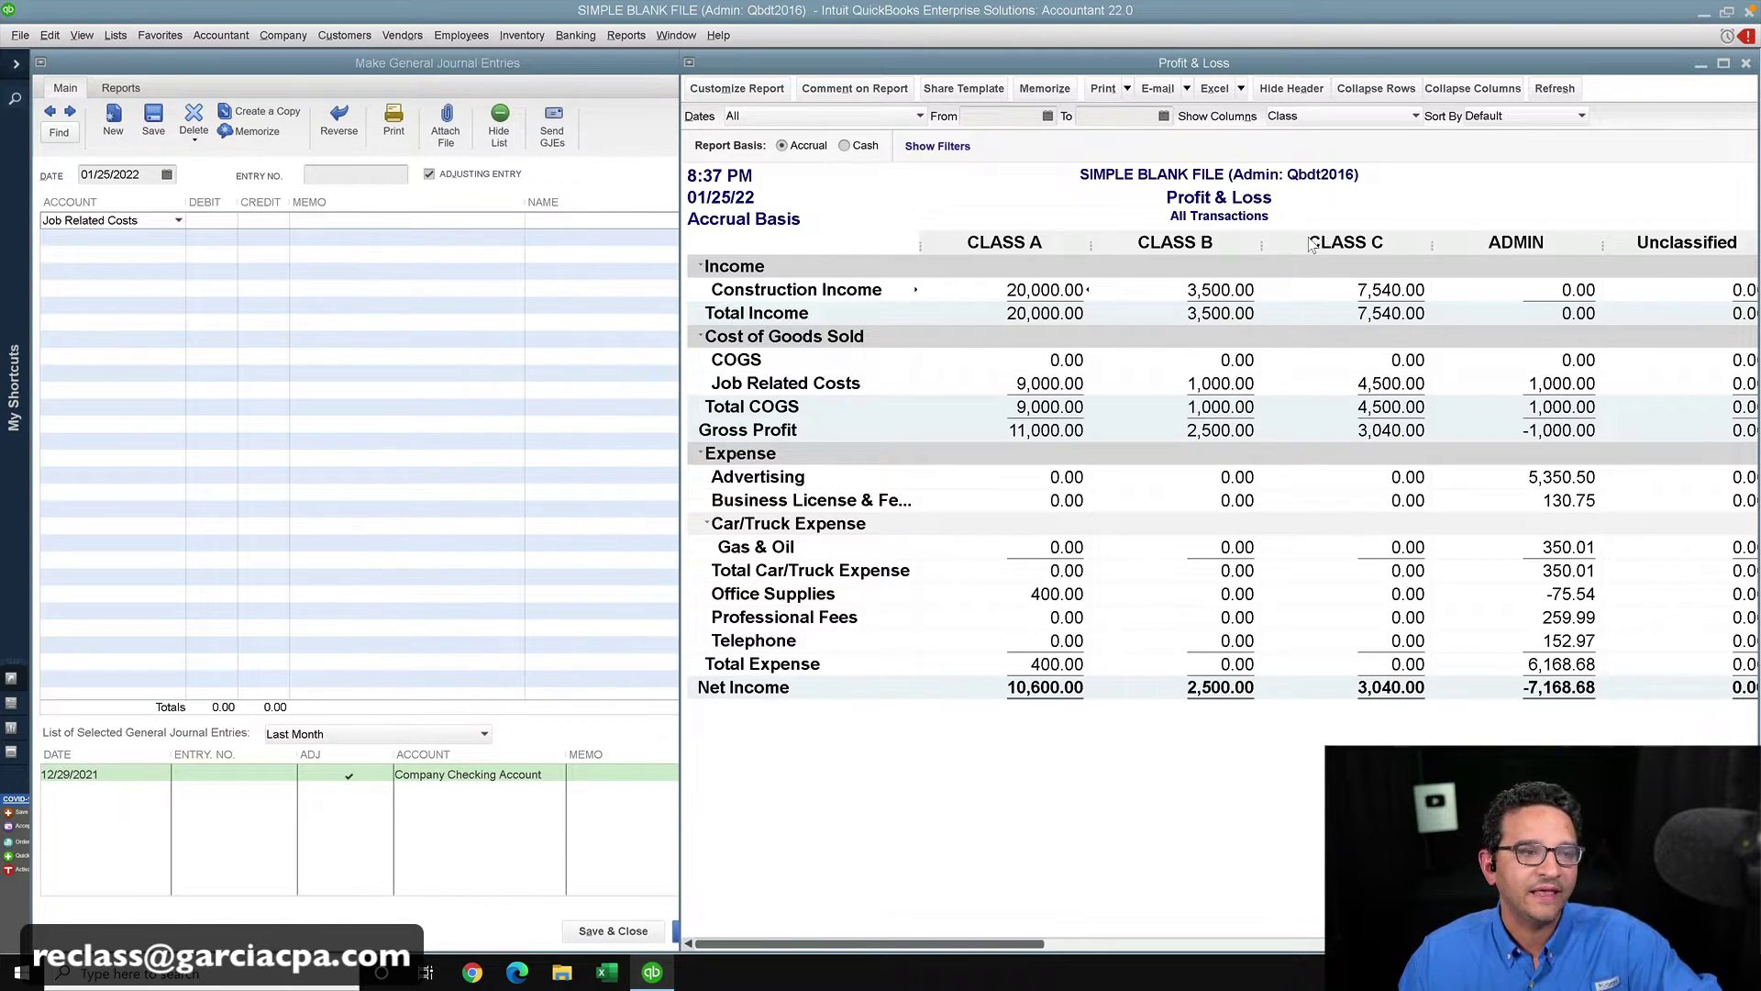
left_click(269, 218)
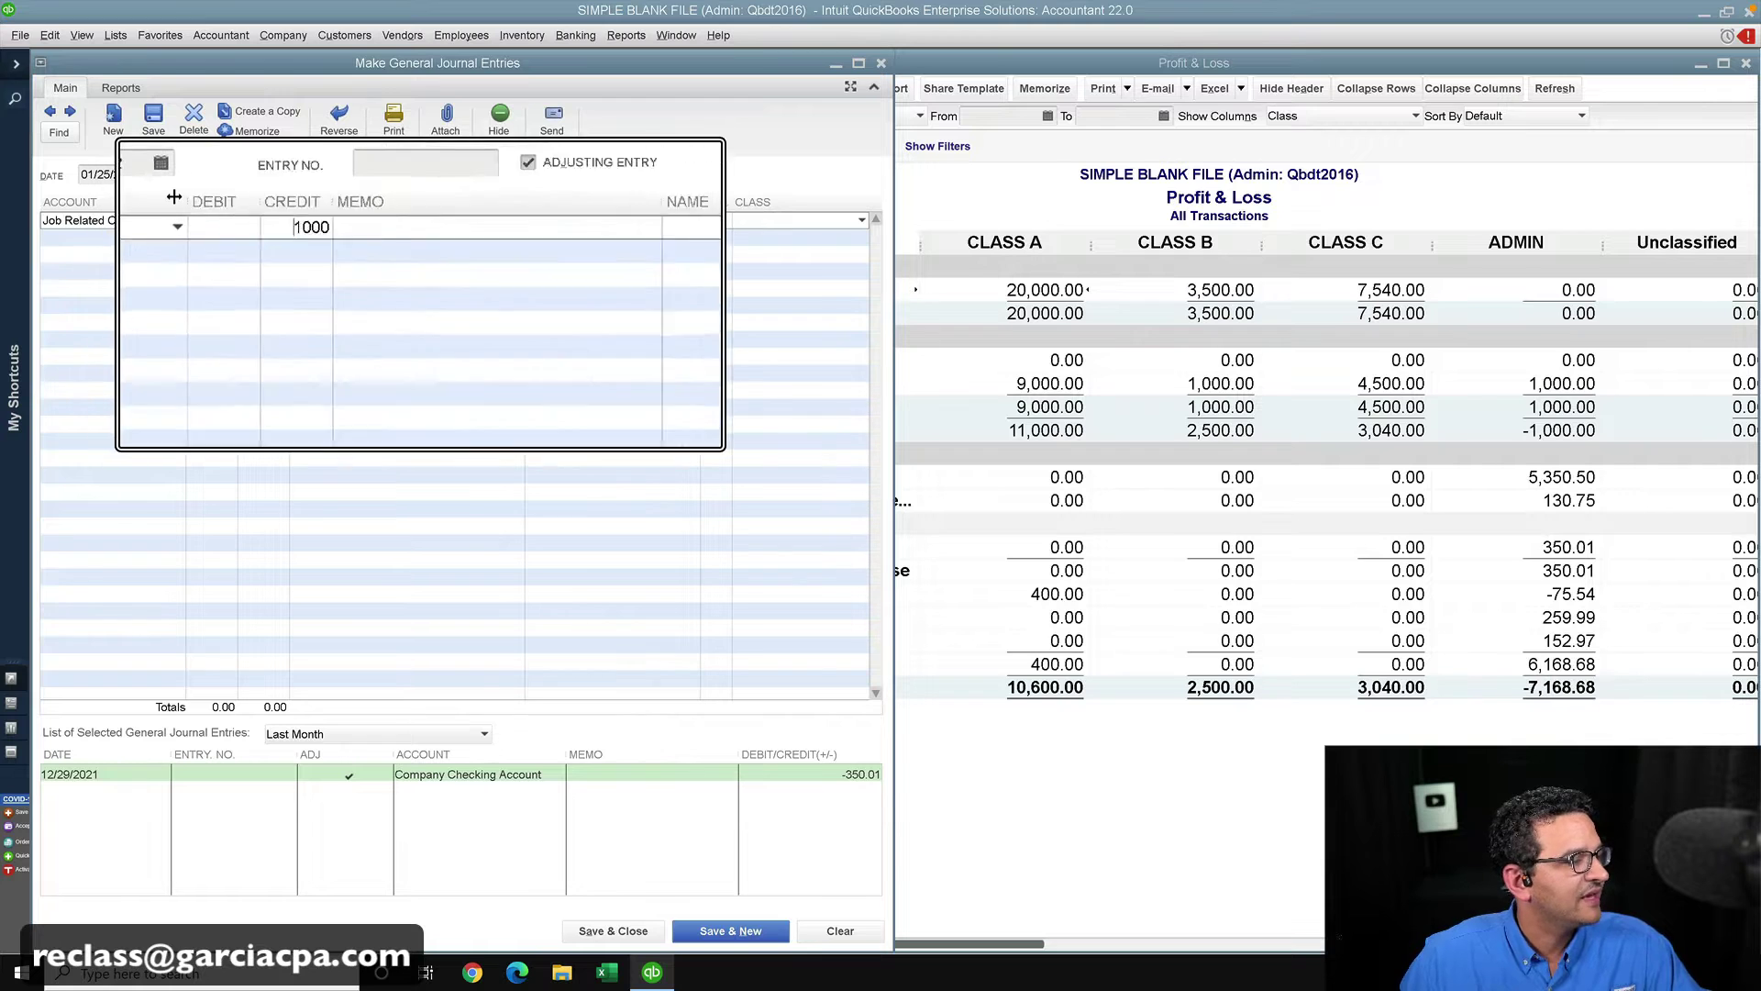
left_click(860, 223)
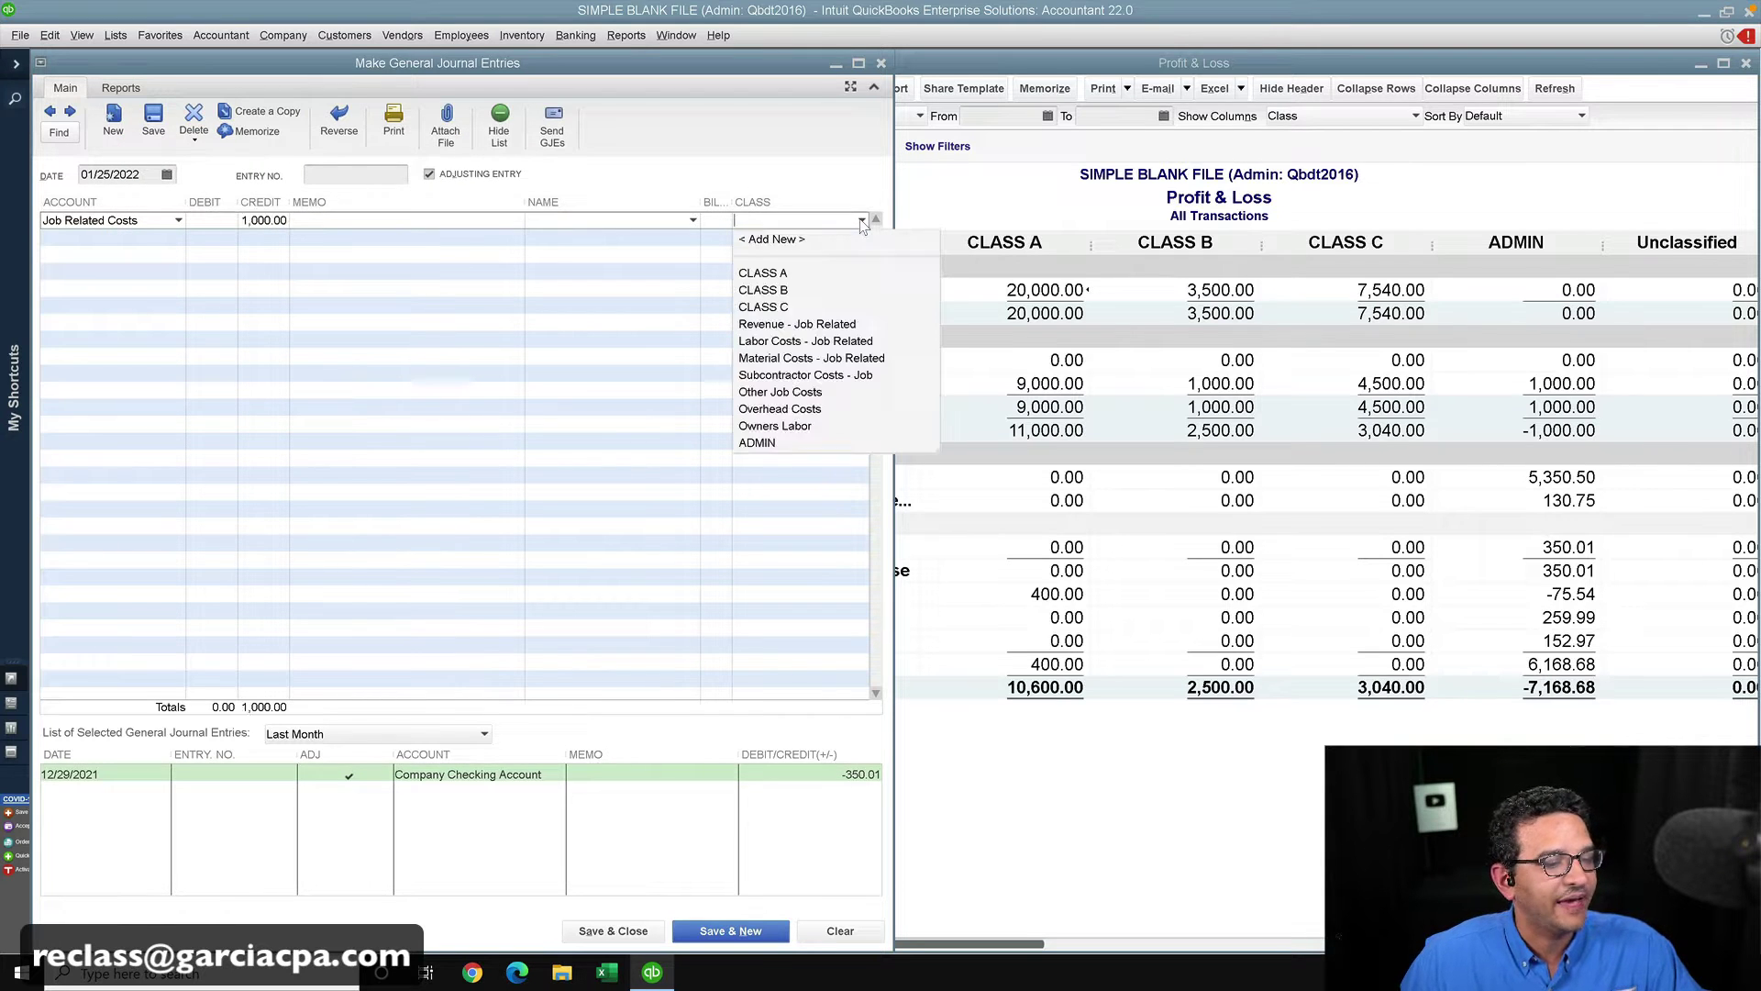
left_click(787, 307)
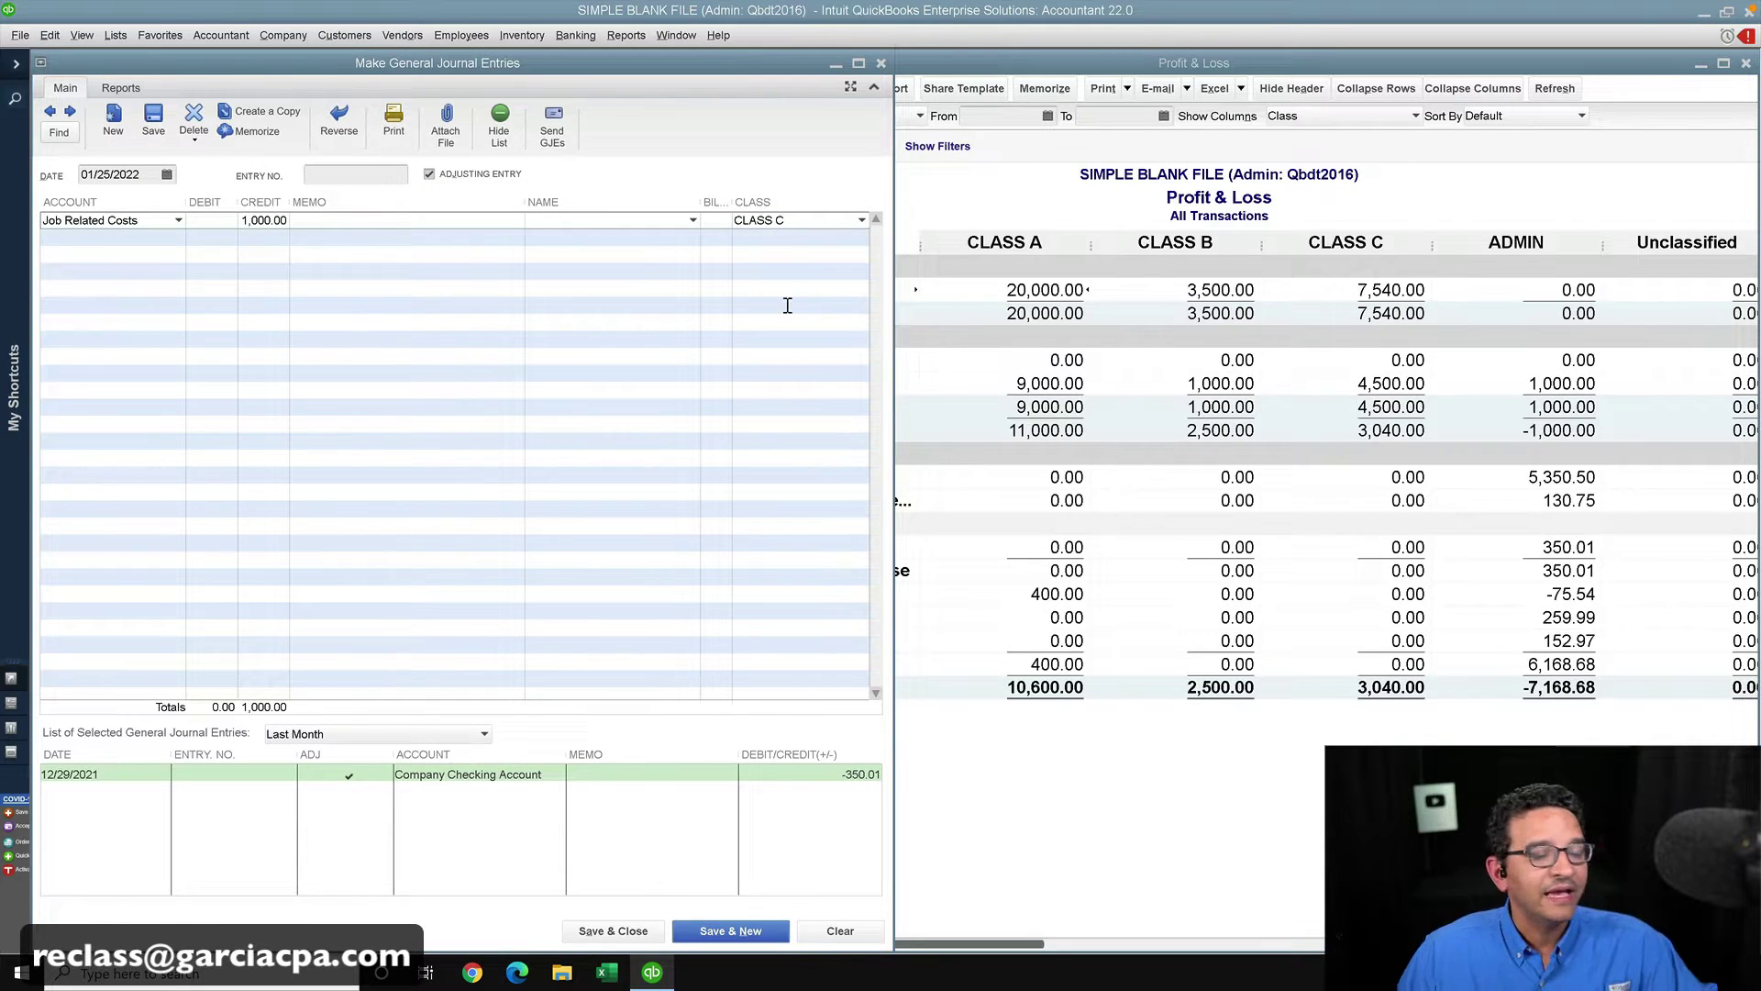
left_click(862, 222)
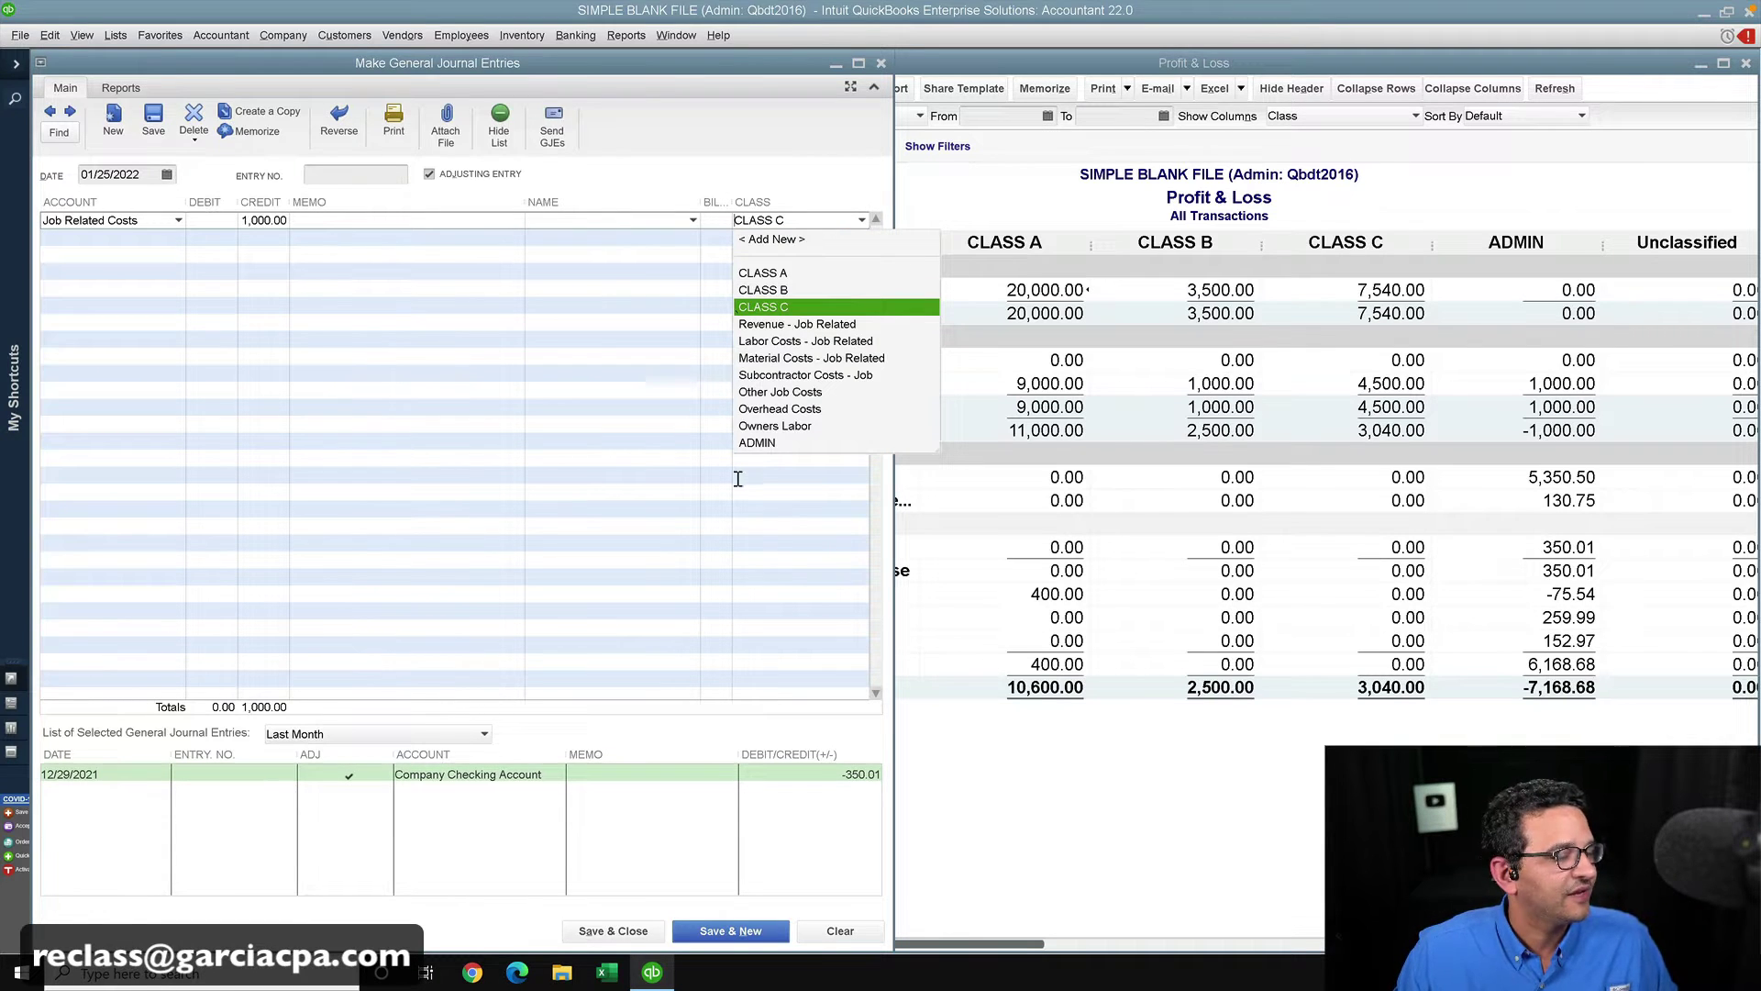
left_click(768, 444)
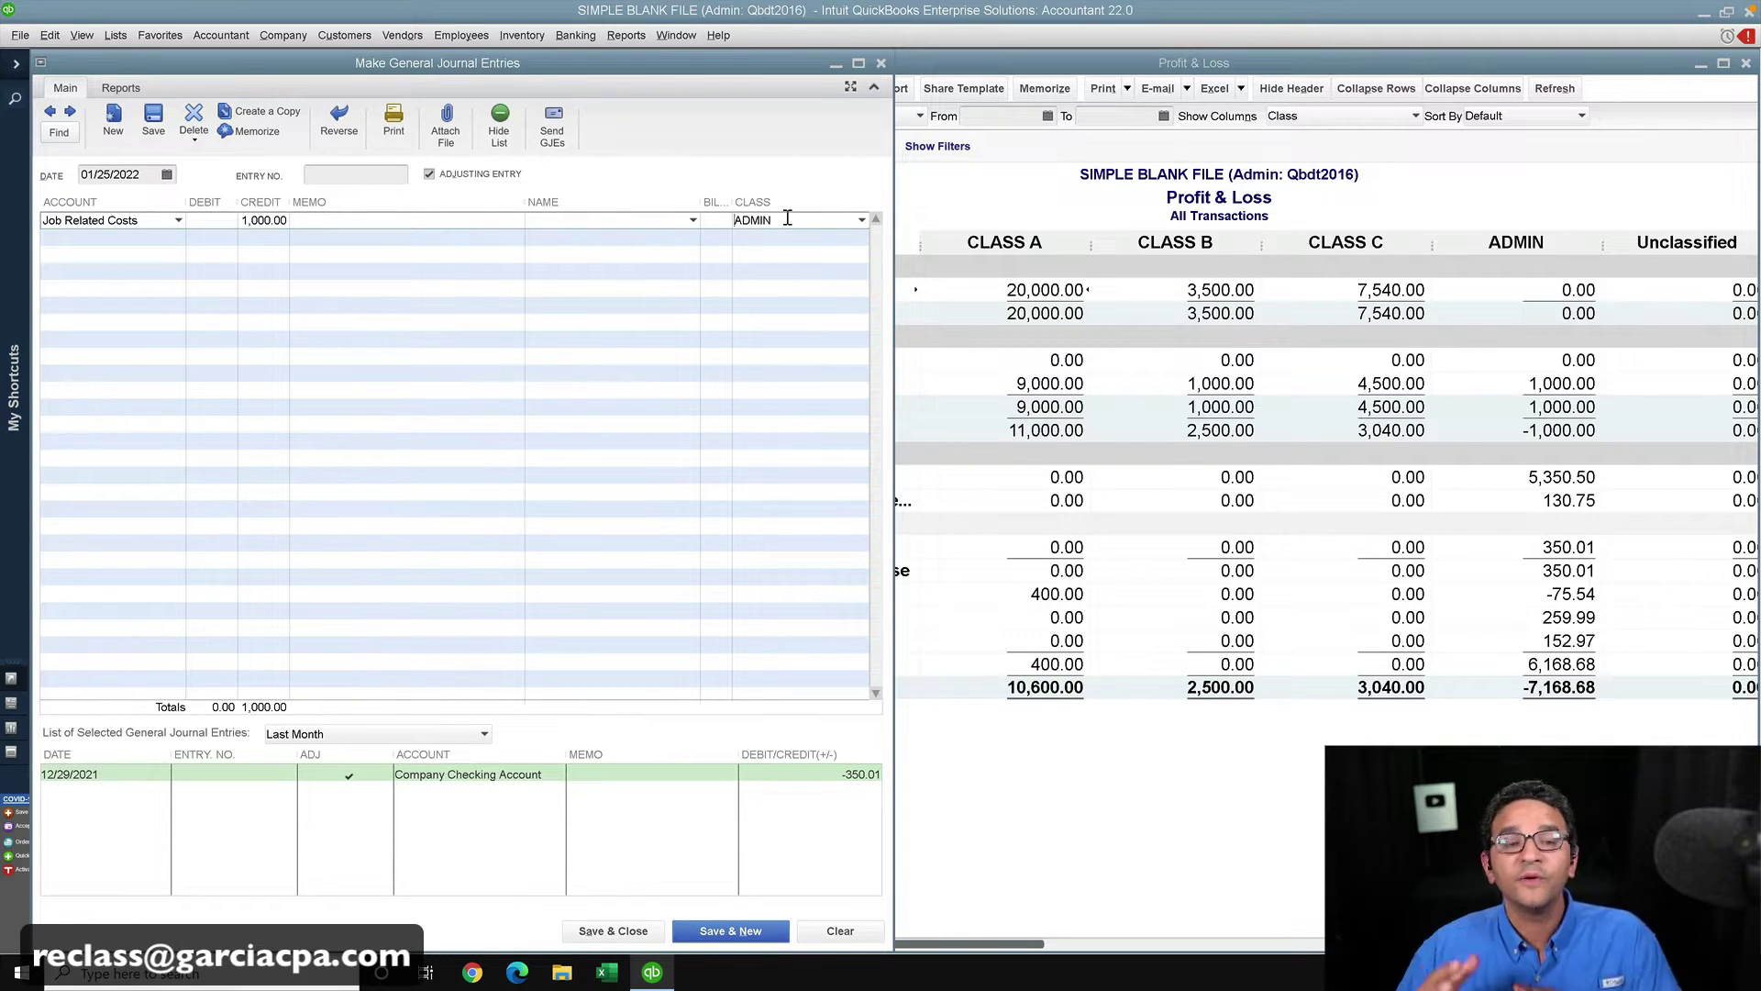
- Drill down from the ADMIN amount for Job Related Costs in the report to its source vendor bill
left_click(1564, 385)
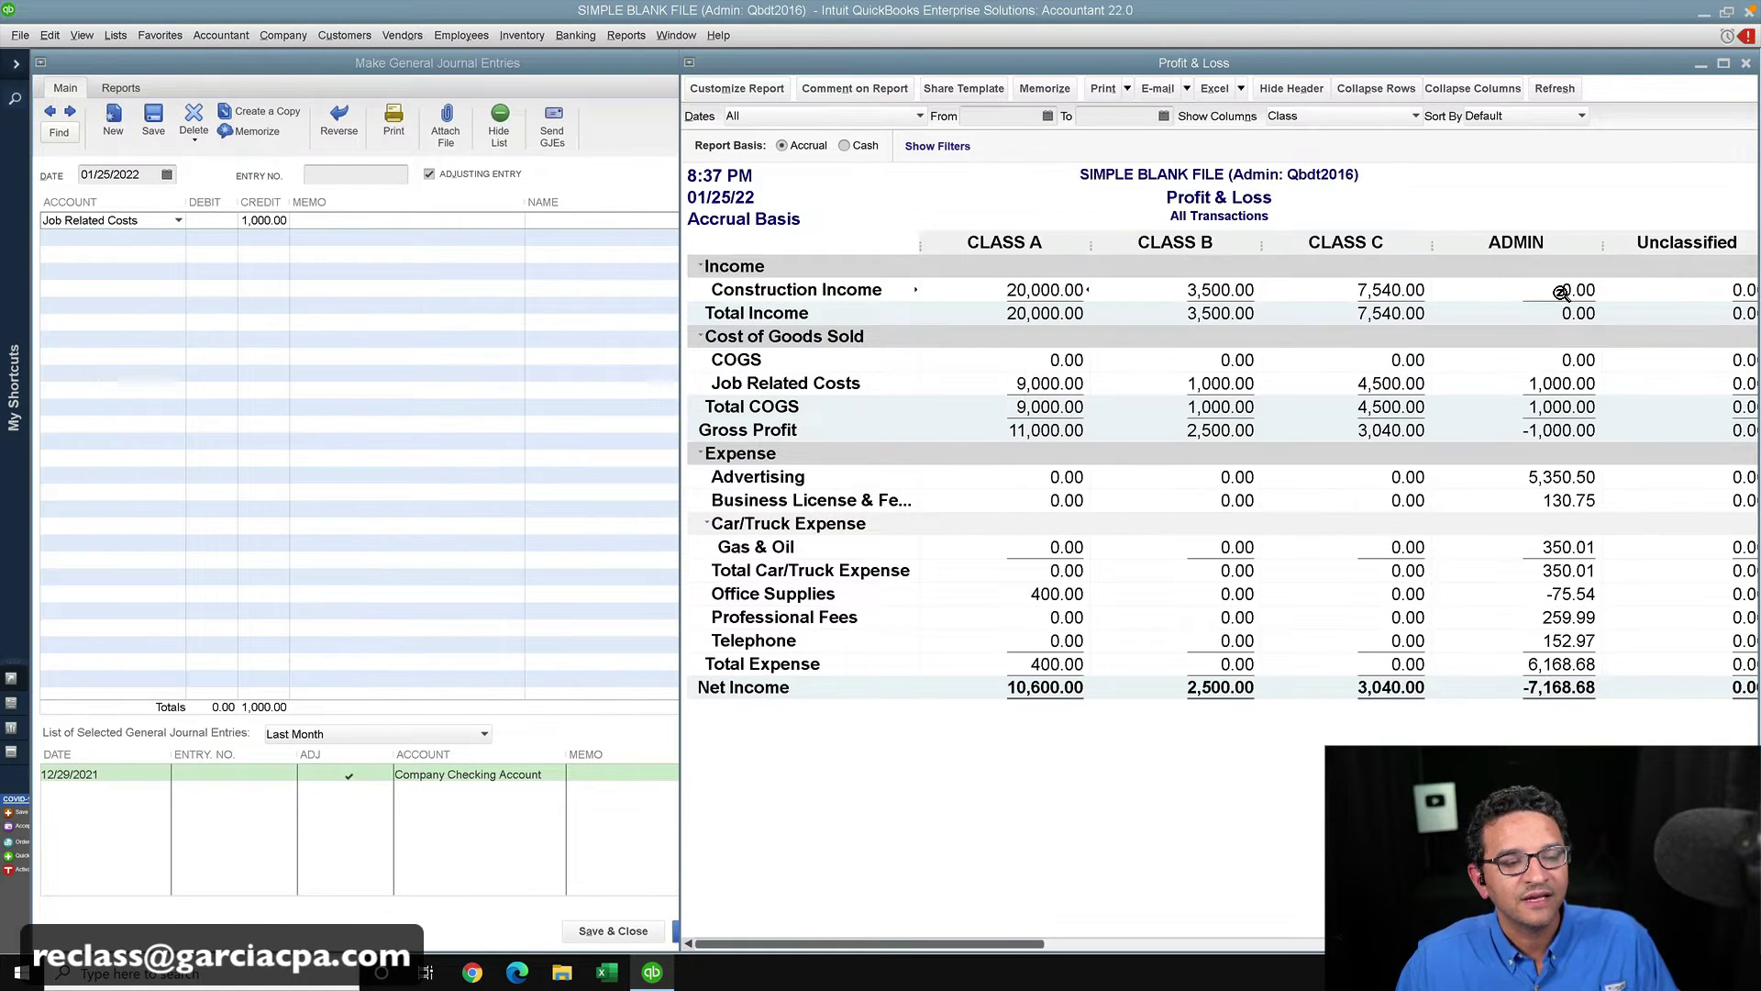
left_click(597, 176)
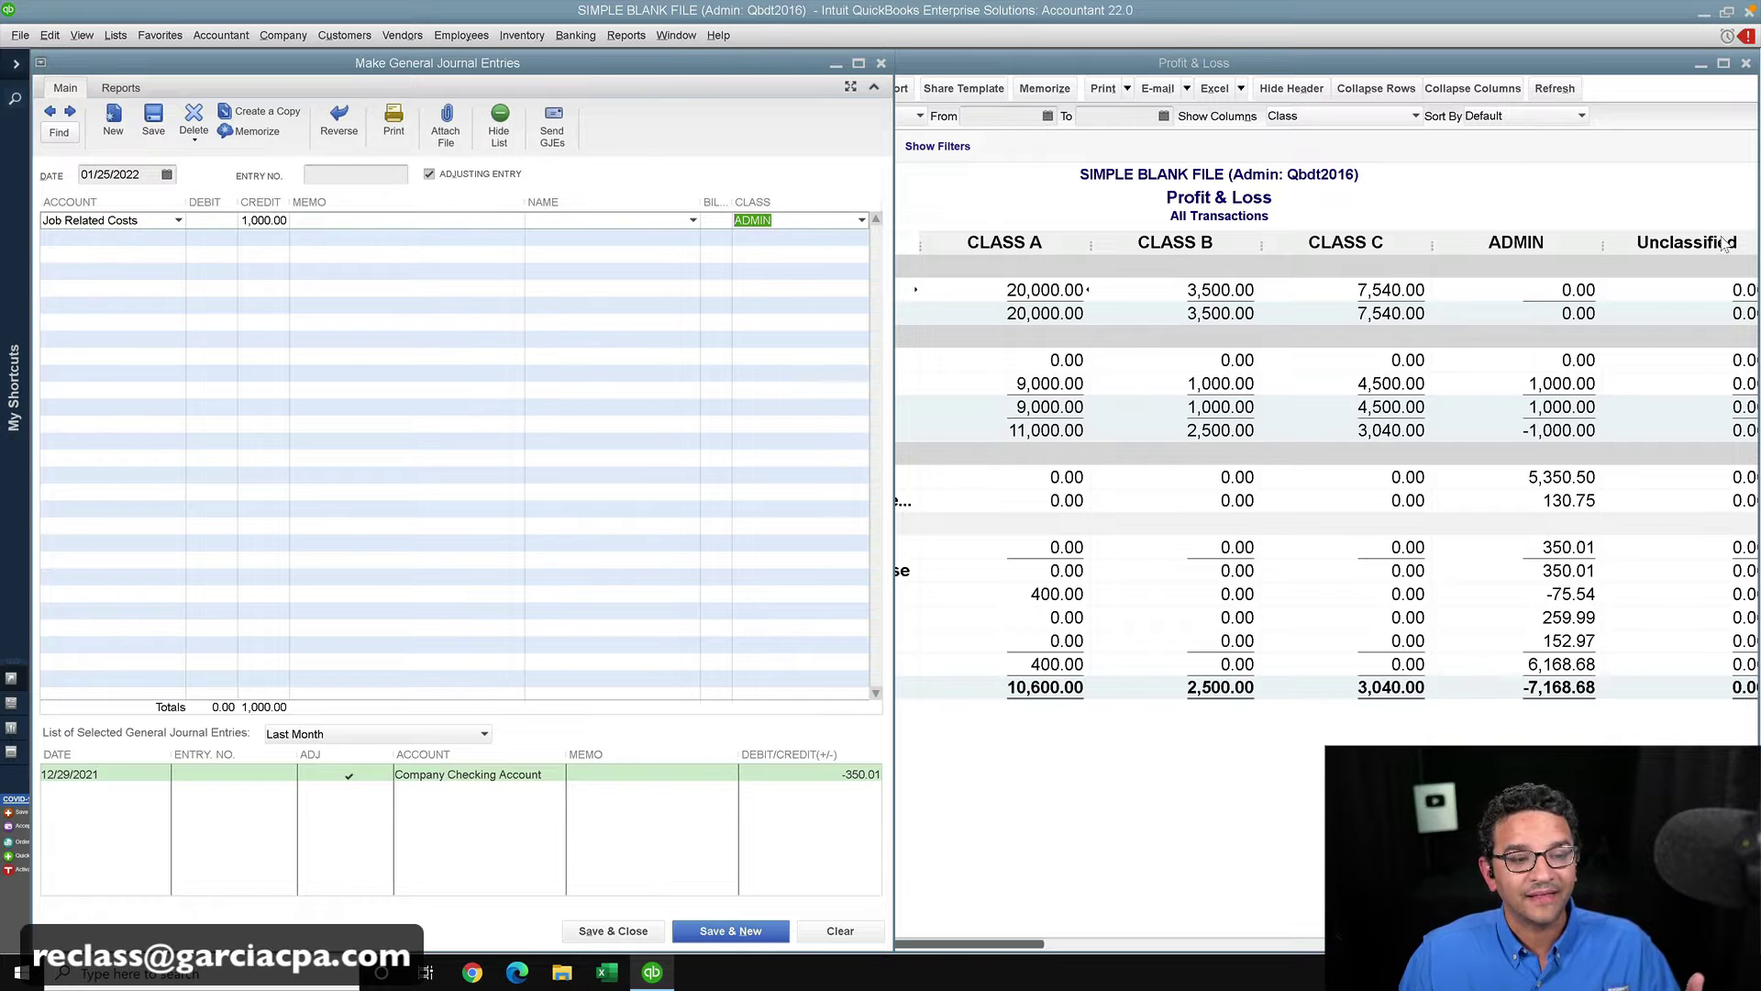
left_click(1677, 249)
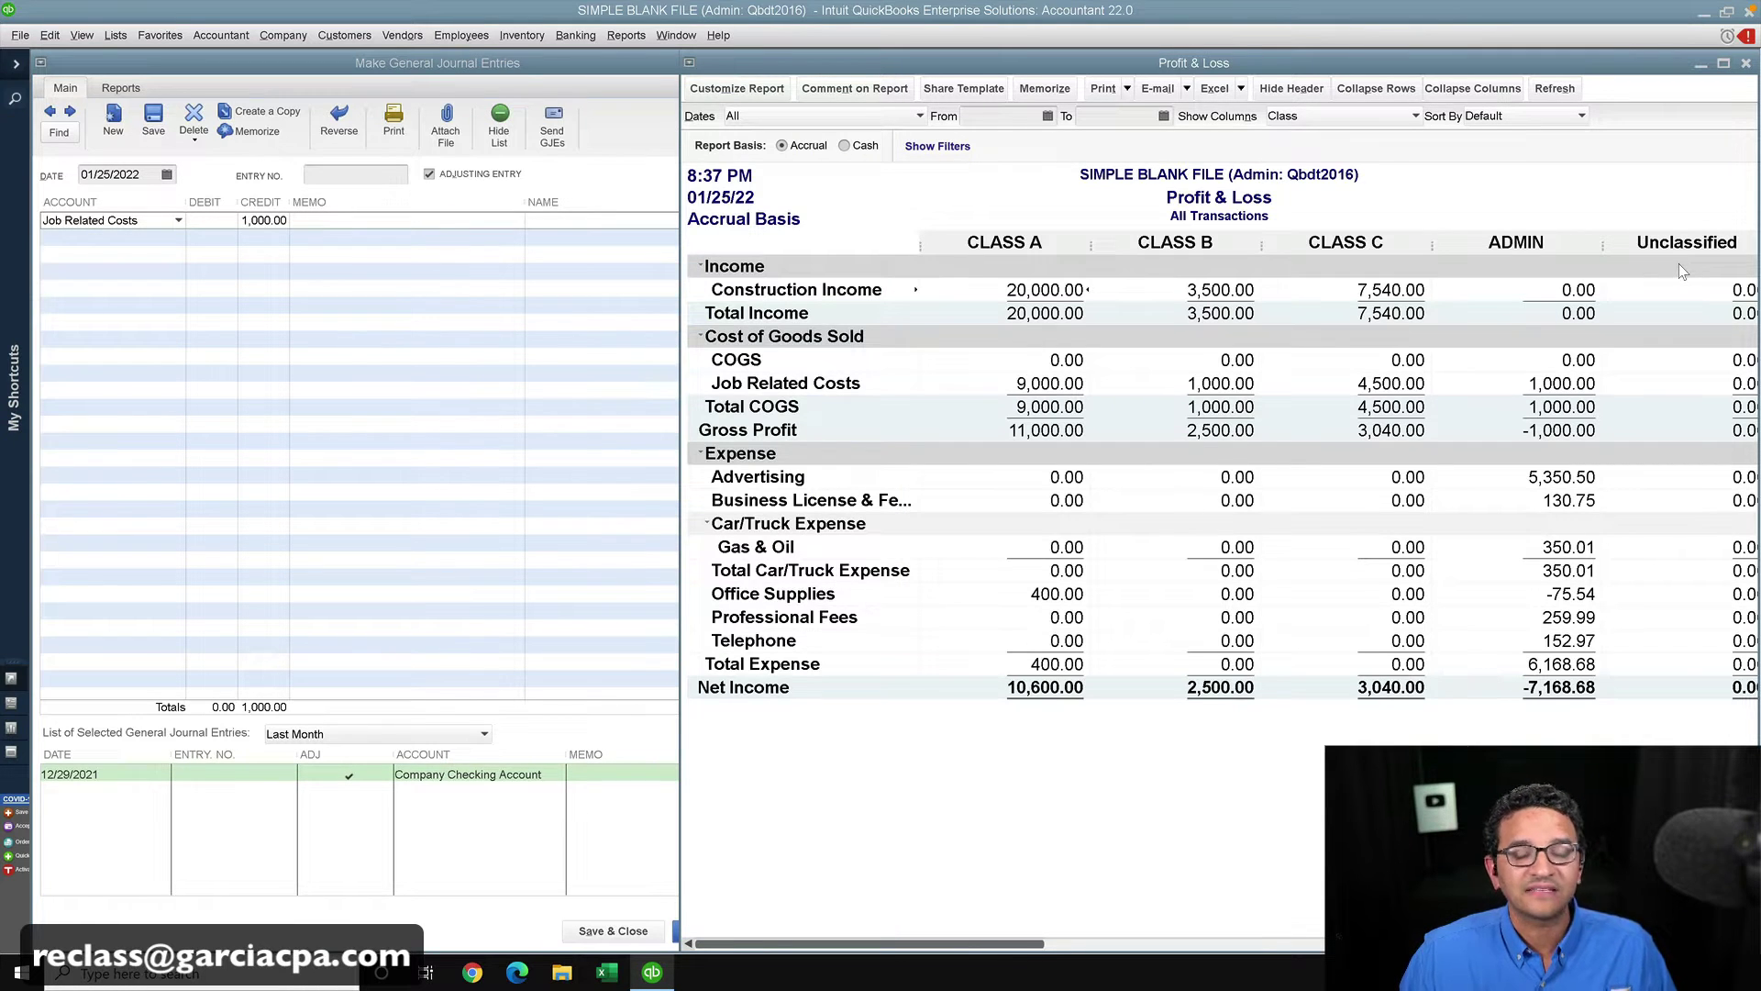
double_click(1562, 376)
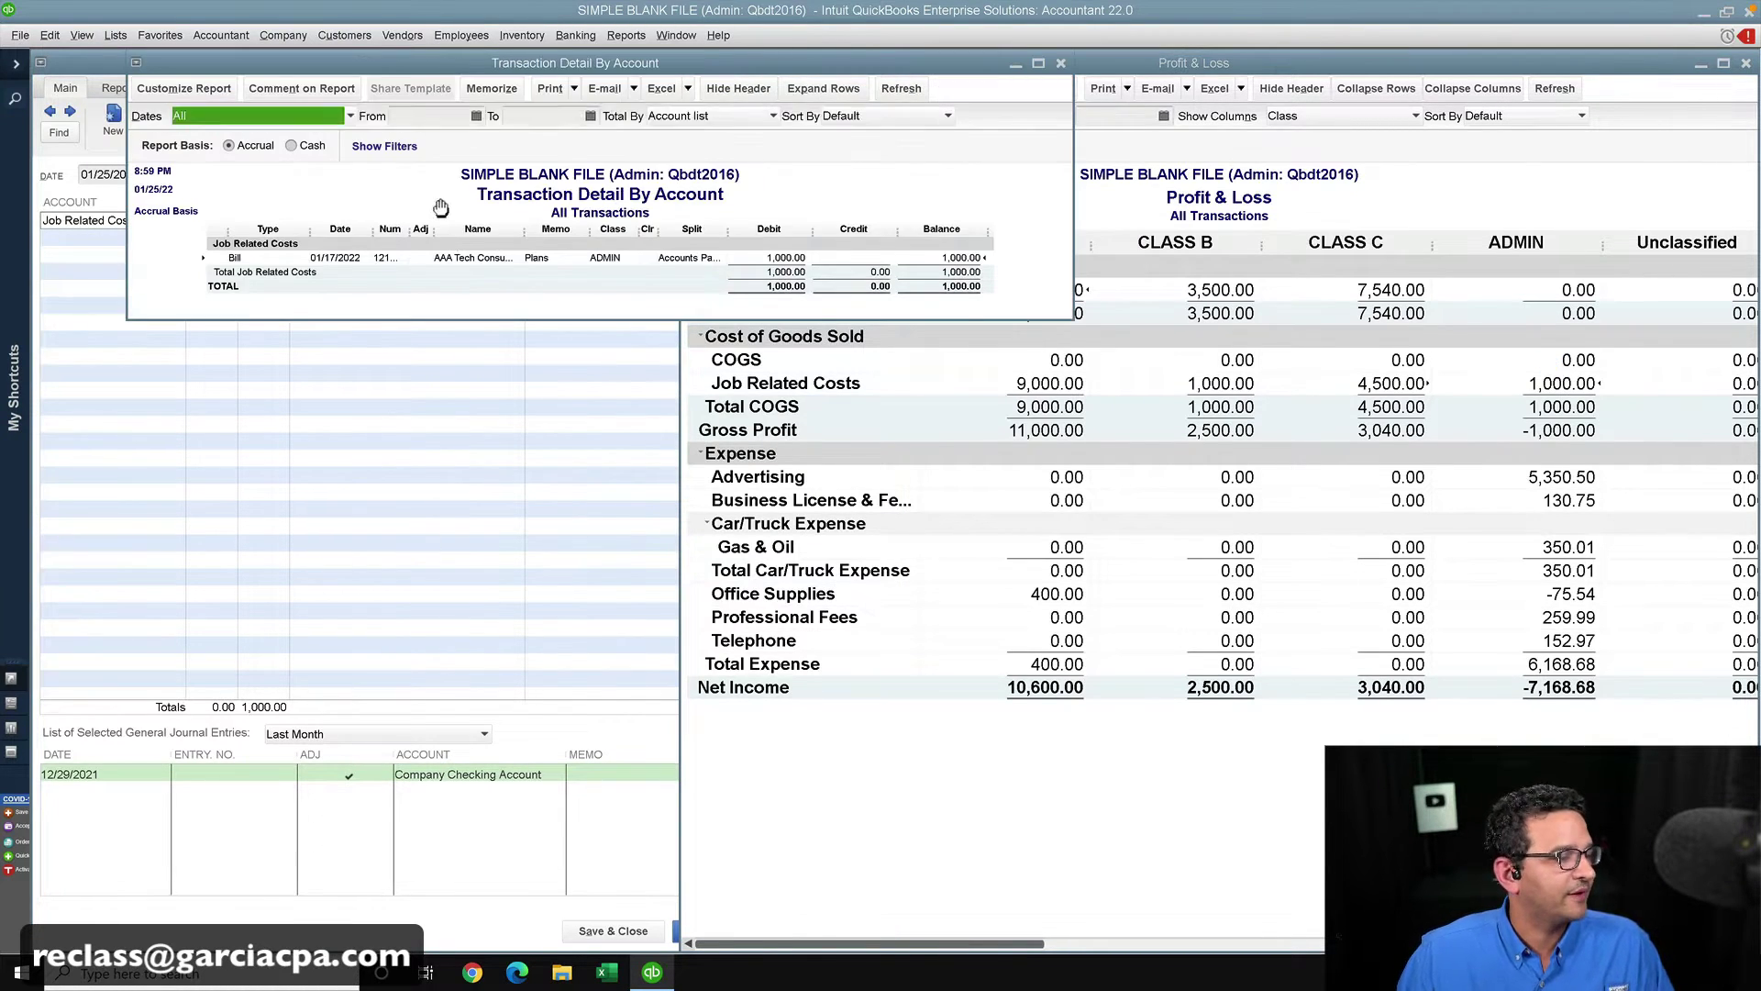
double_click(446, 256)
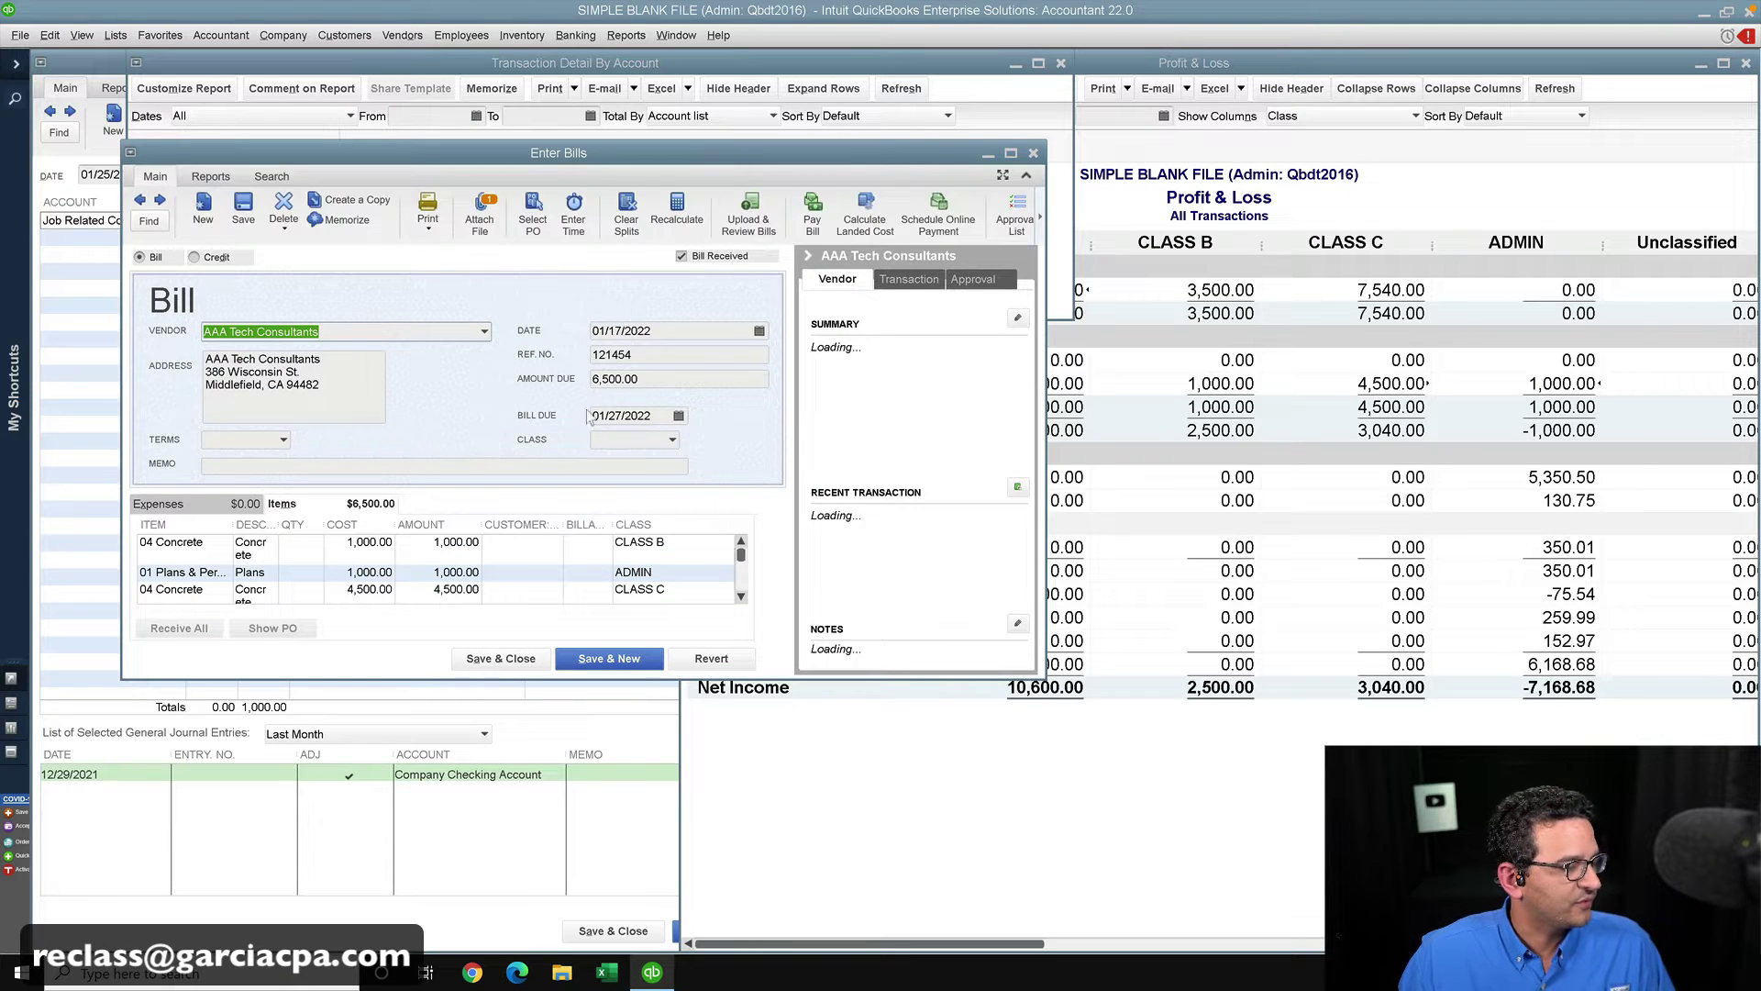
- Clear the ADMIN class from the bill's Plans item line and record the change, closing the transaction detail
left_click(675, 573)
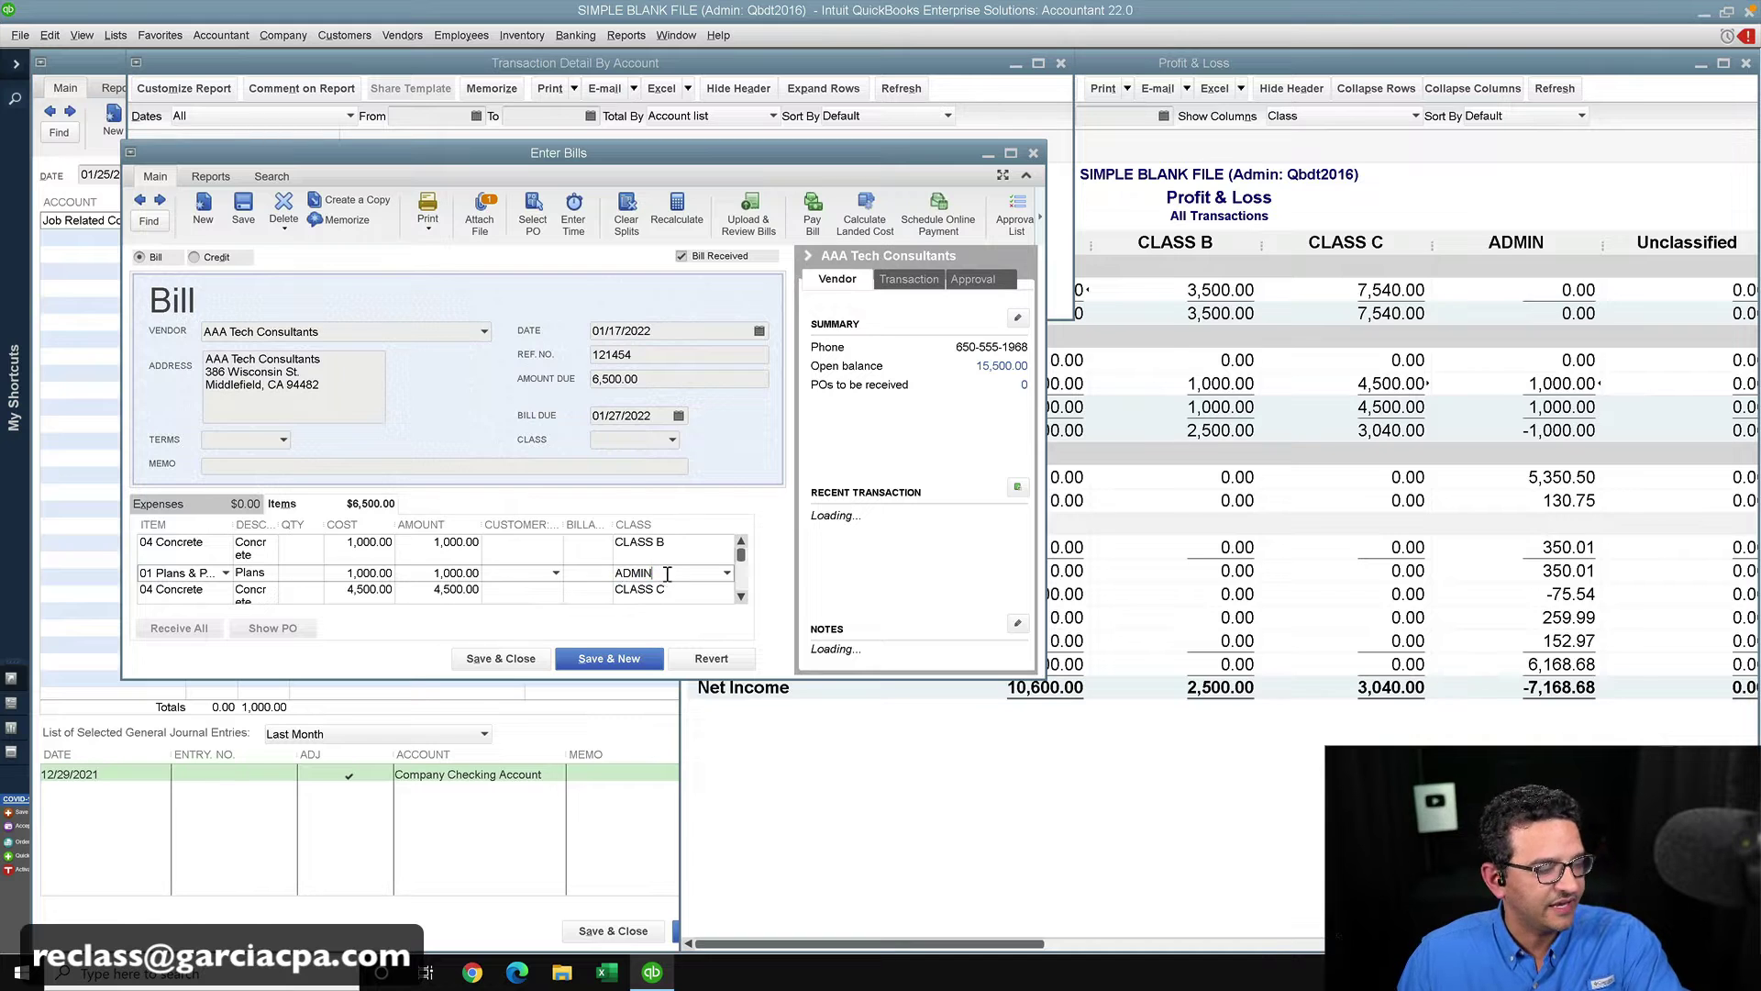
left_click(580, 572)
left_click(503, 657)
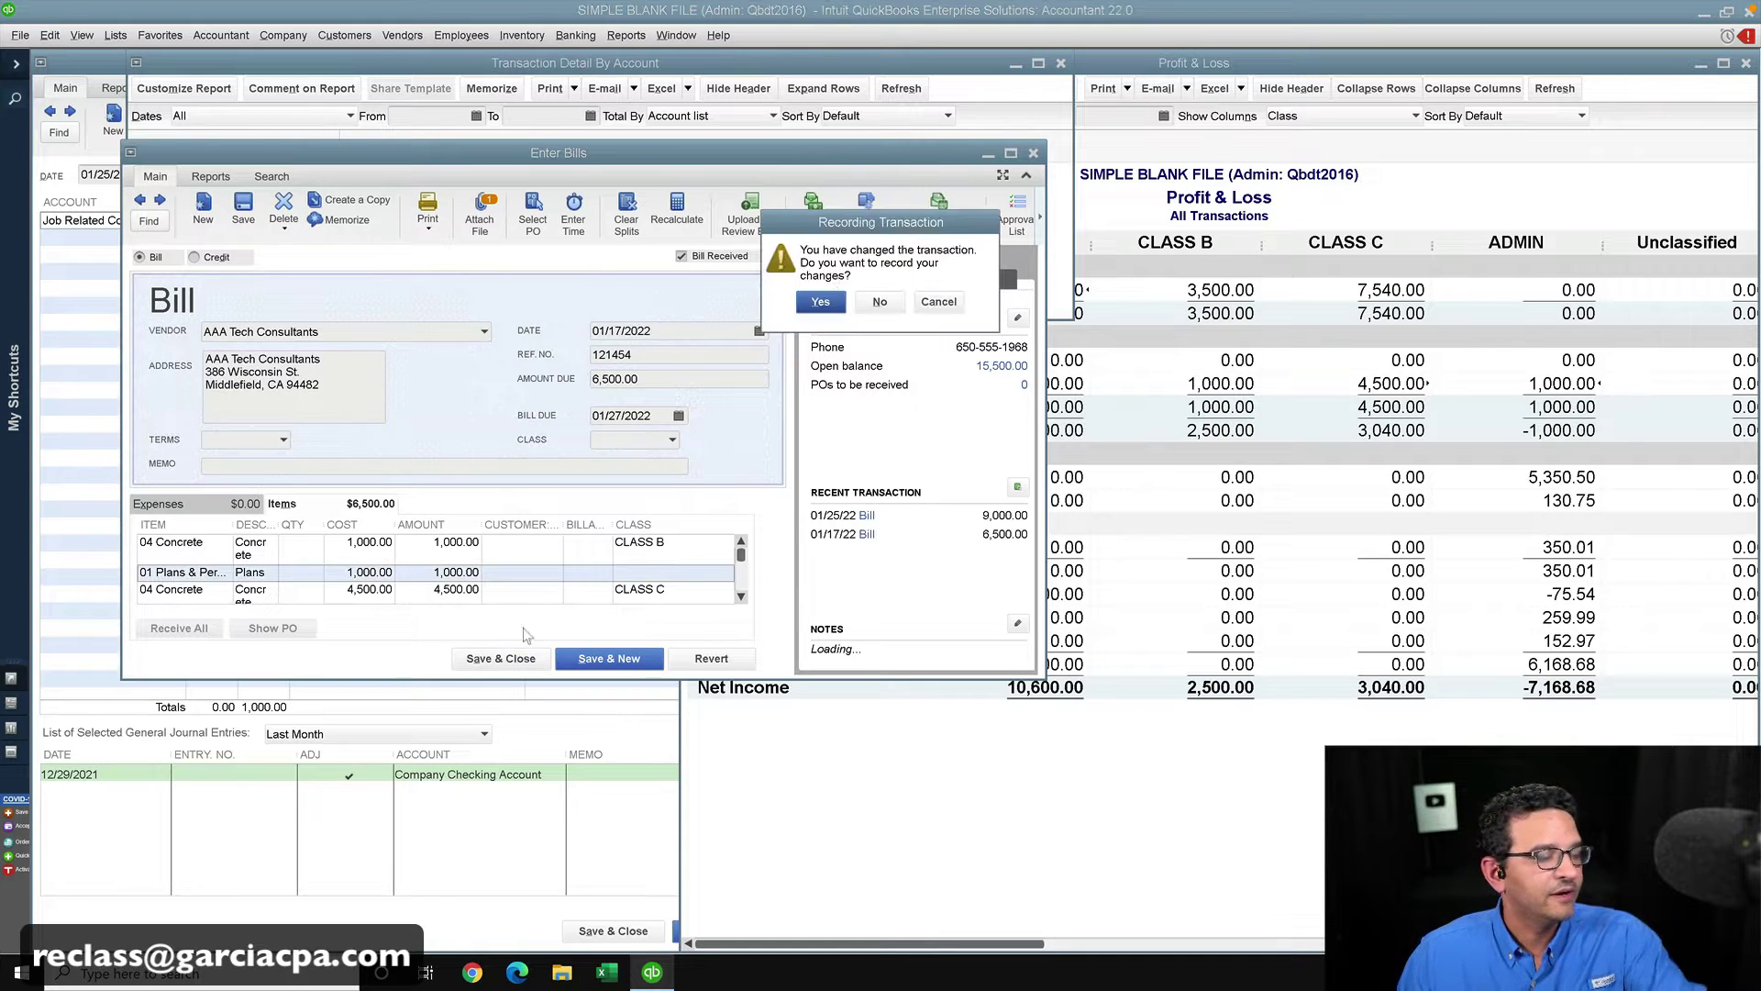
left_click(818, 305)
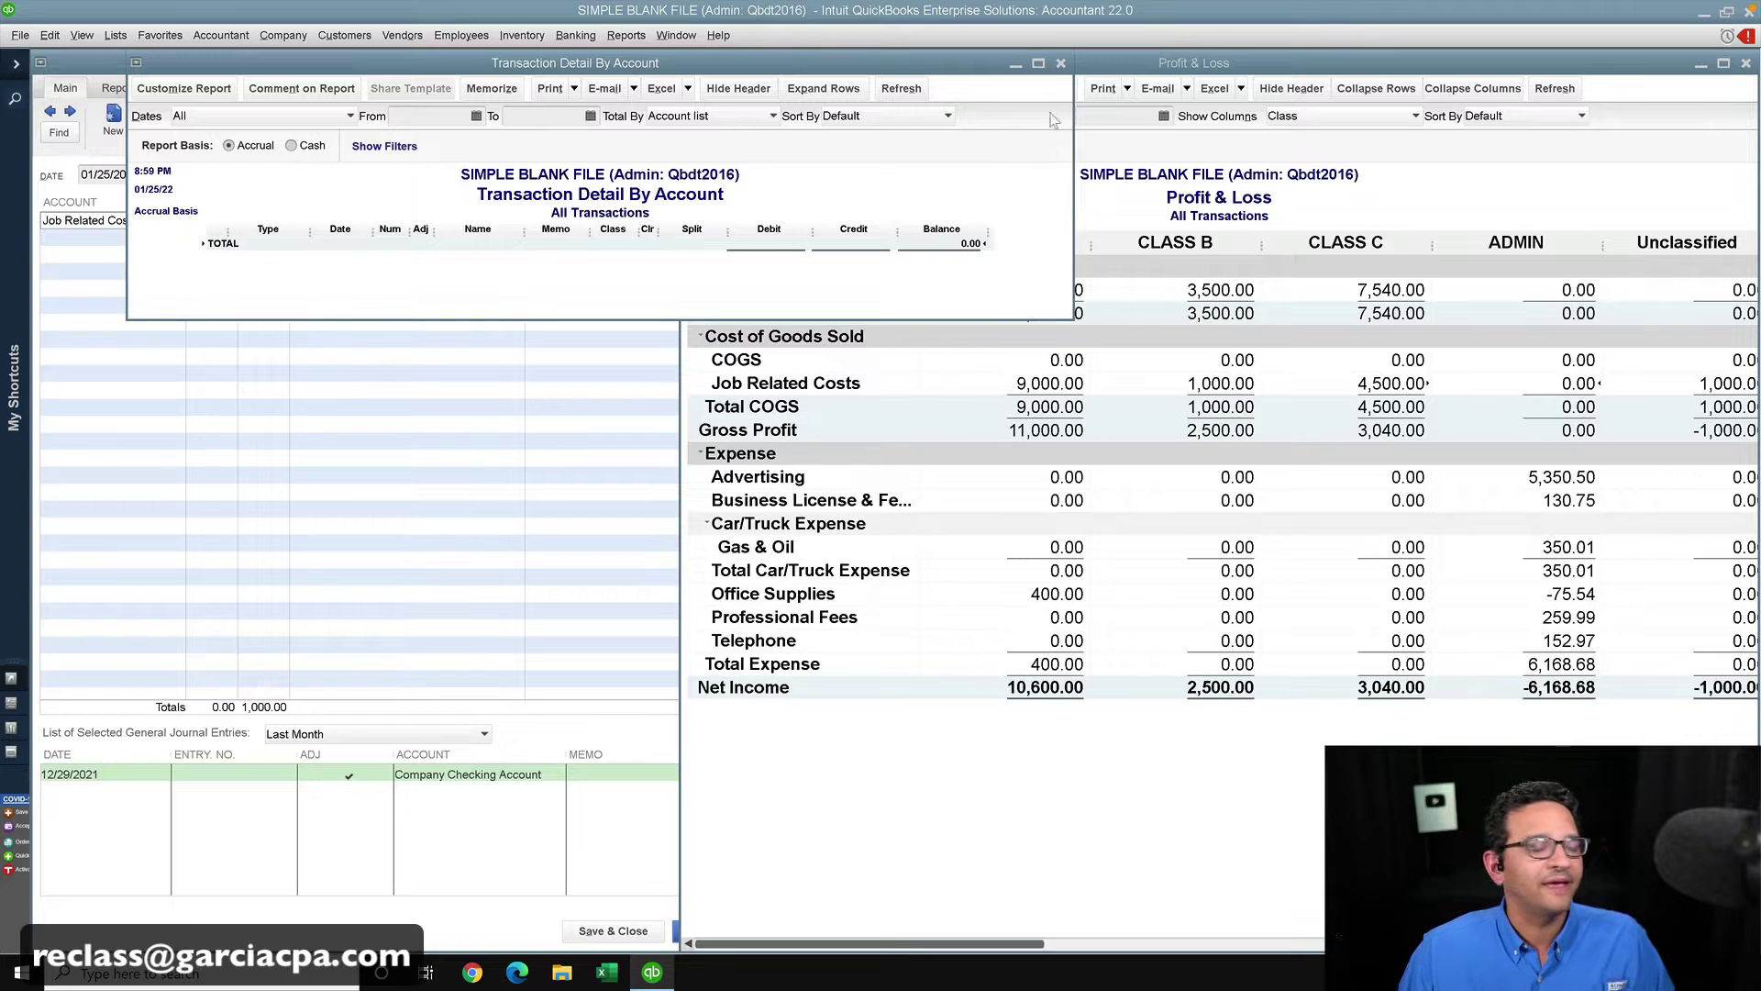
left_click(1061, 64)
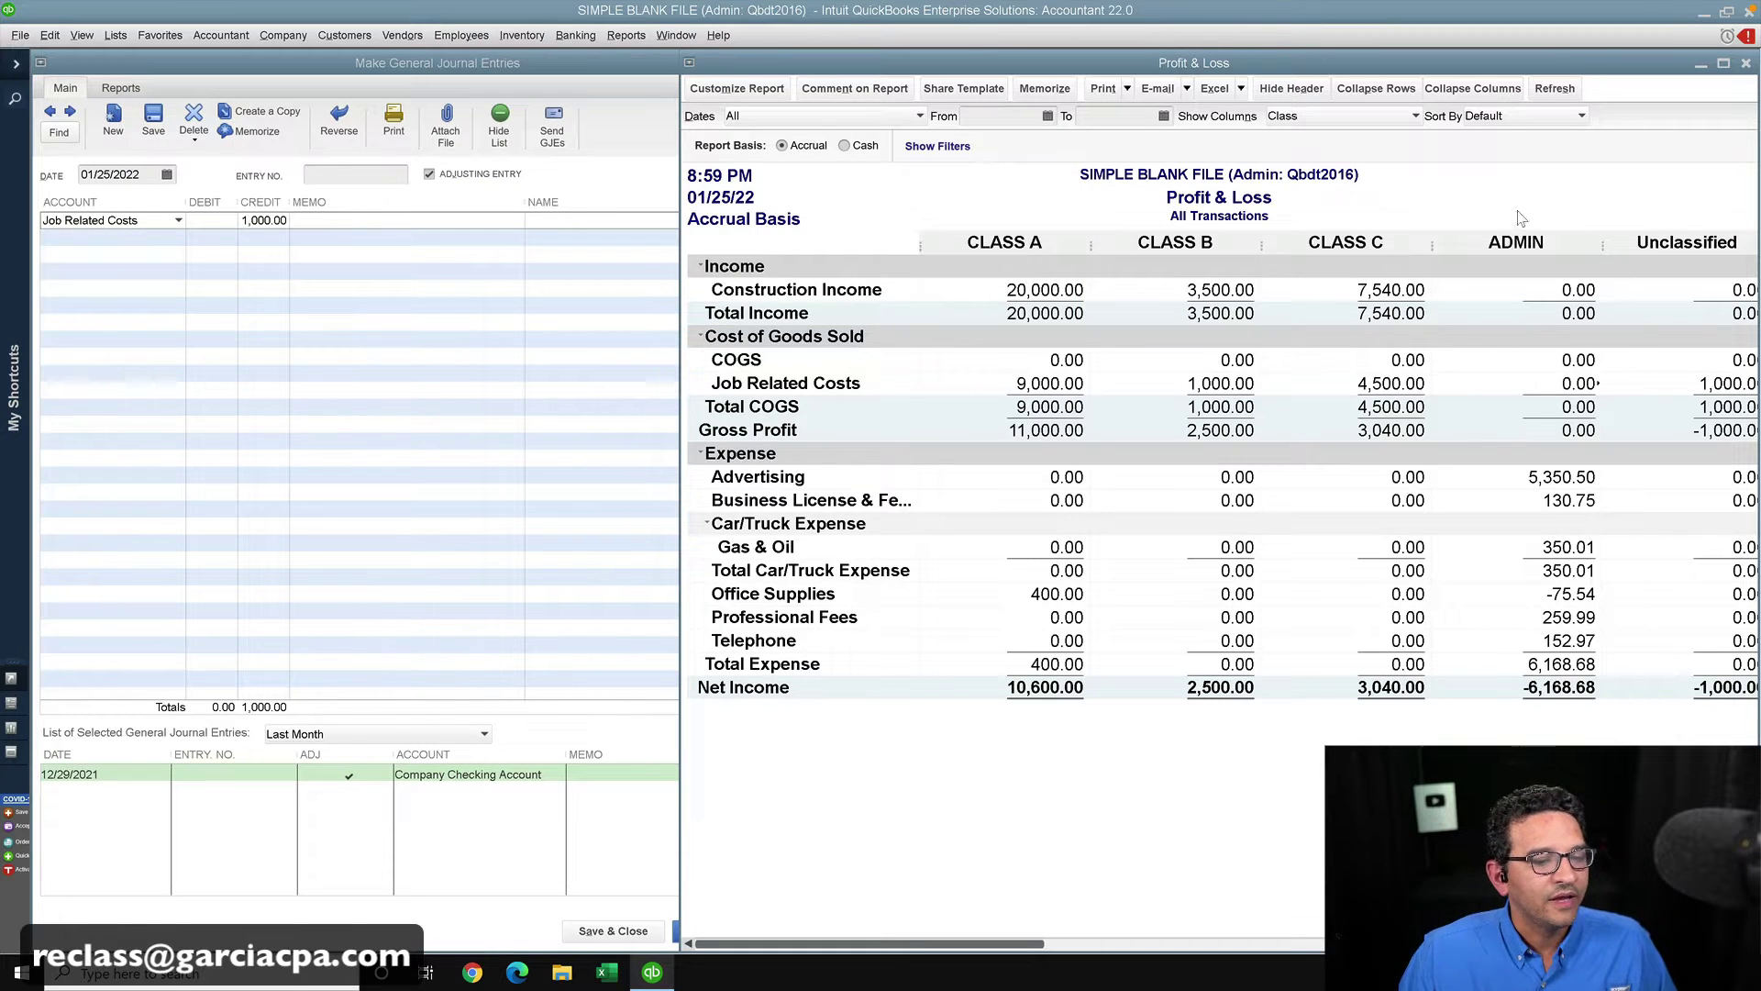
- Narrow the ADMIN column in the report and apply the same width to all columns
left_click_drag(1597, 240, 1563, 240)
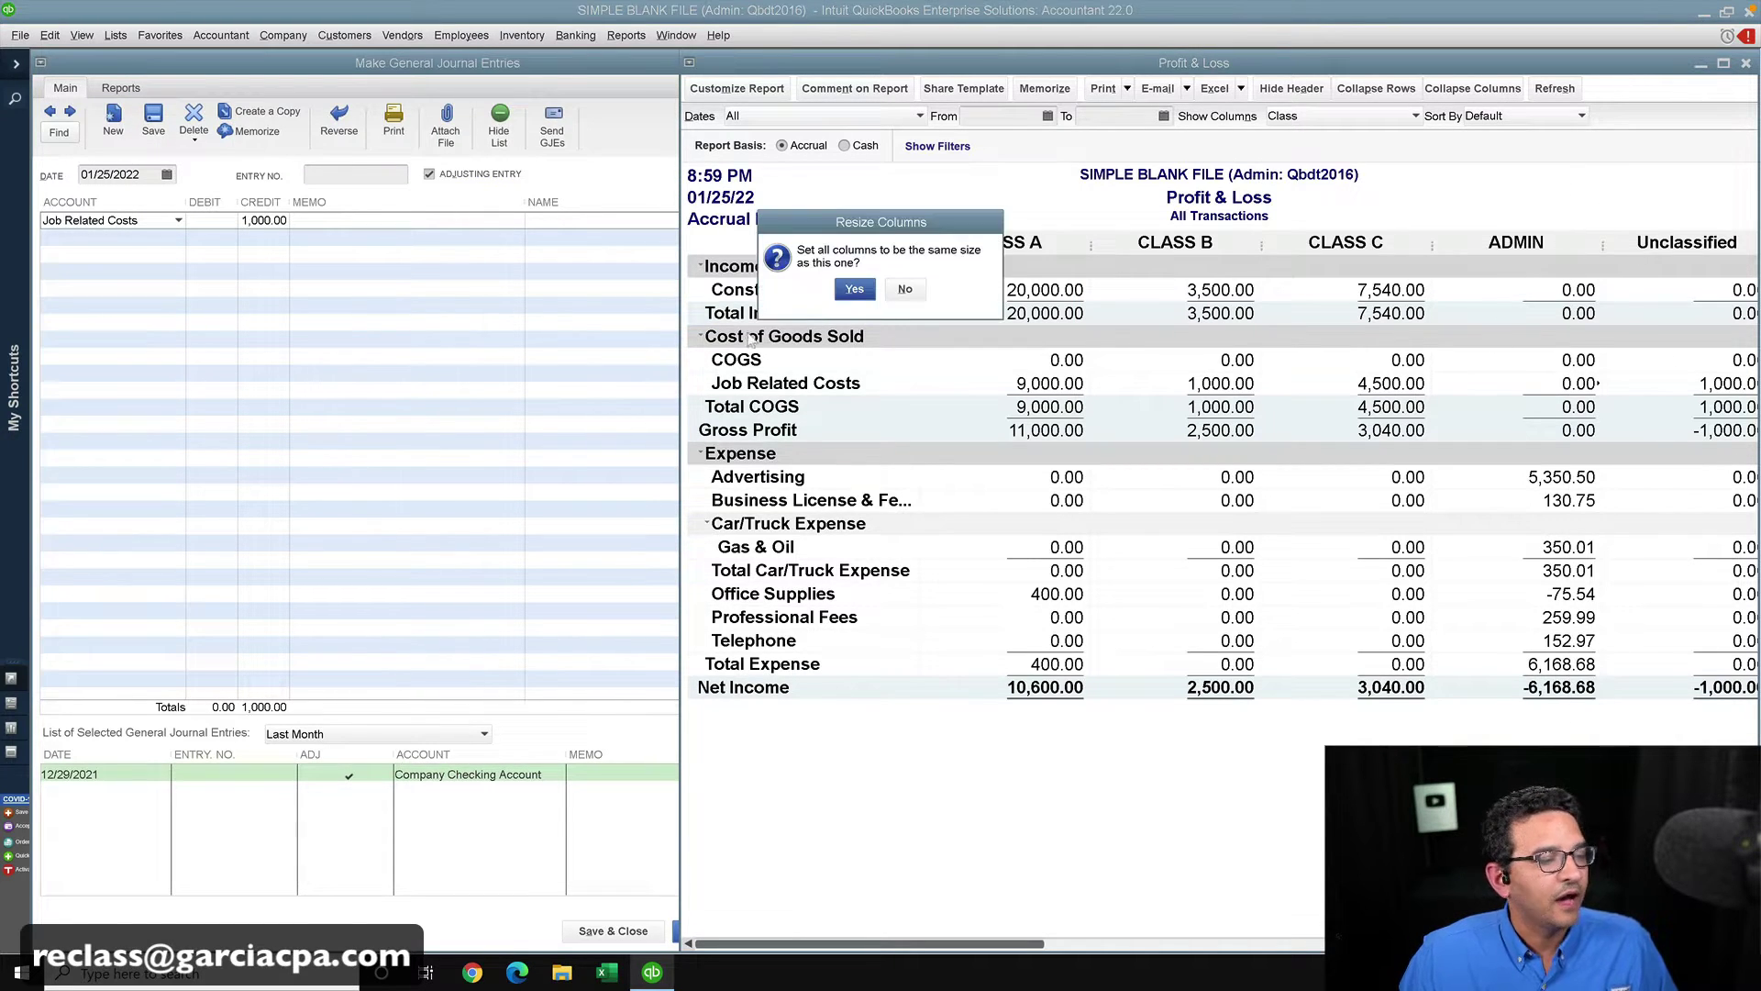
left_click(854, 290)
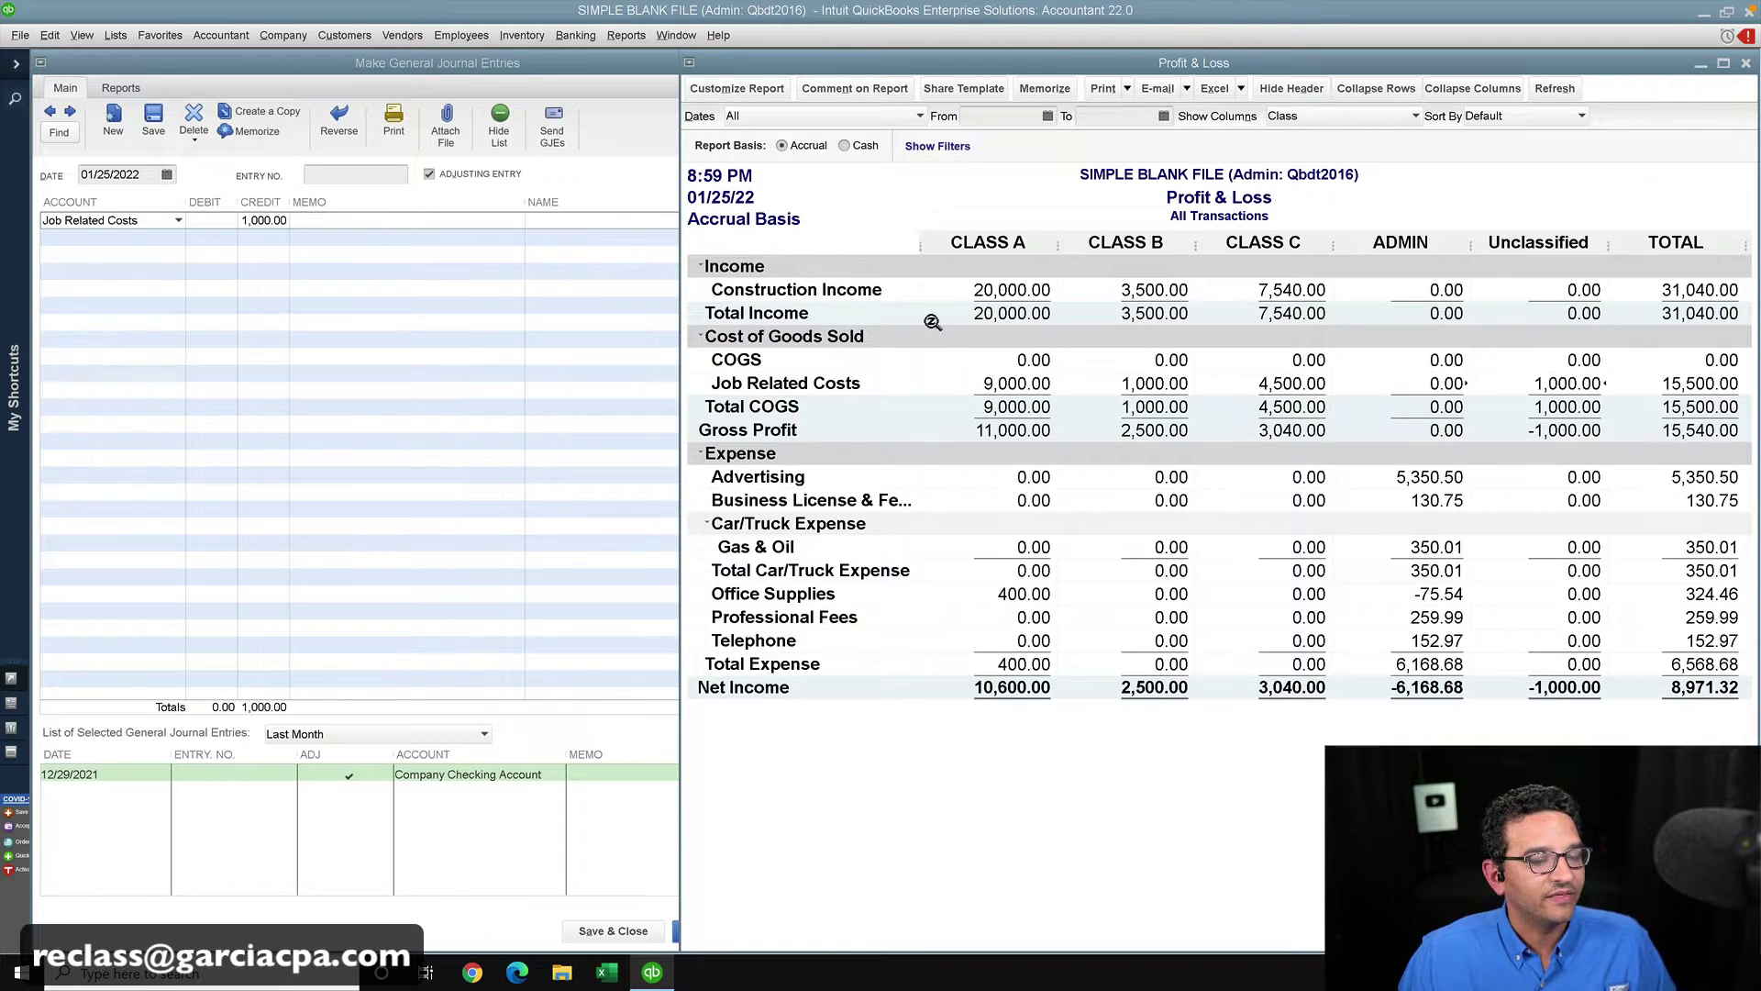
- Clear the ADMIN class from the first Job Related Costs line of the journal entry
left_click(626, 233)
left_click_drag(795, 223, 628, 213)
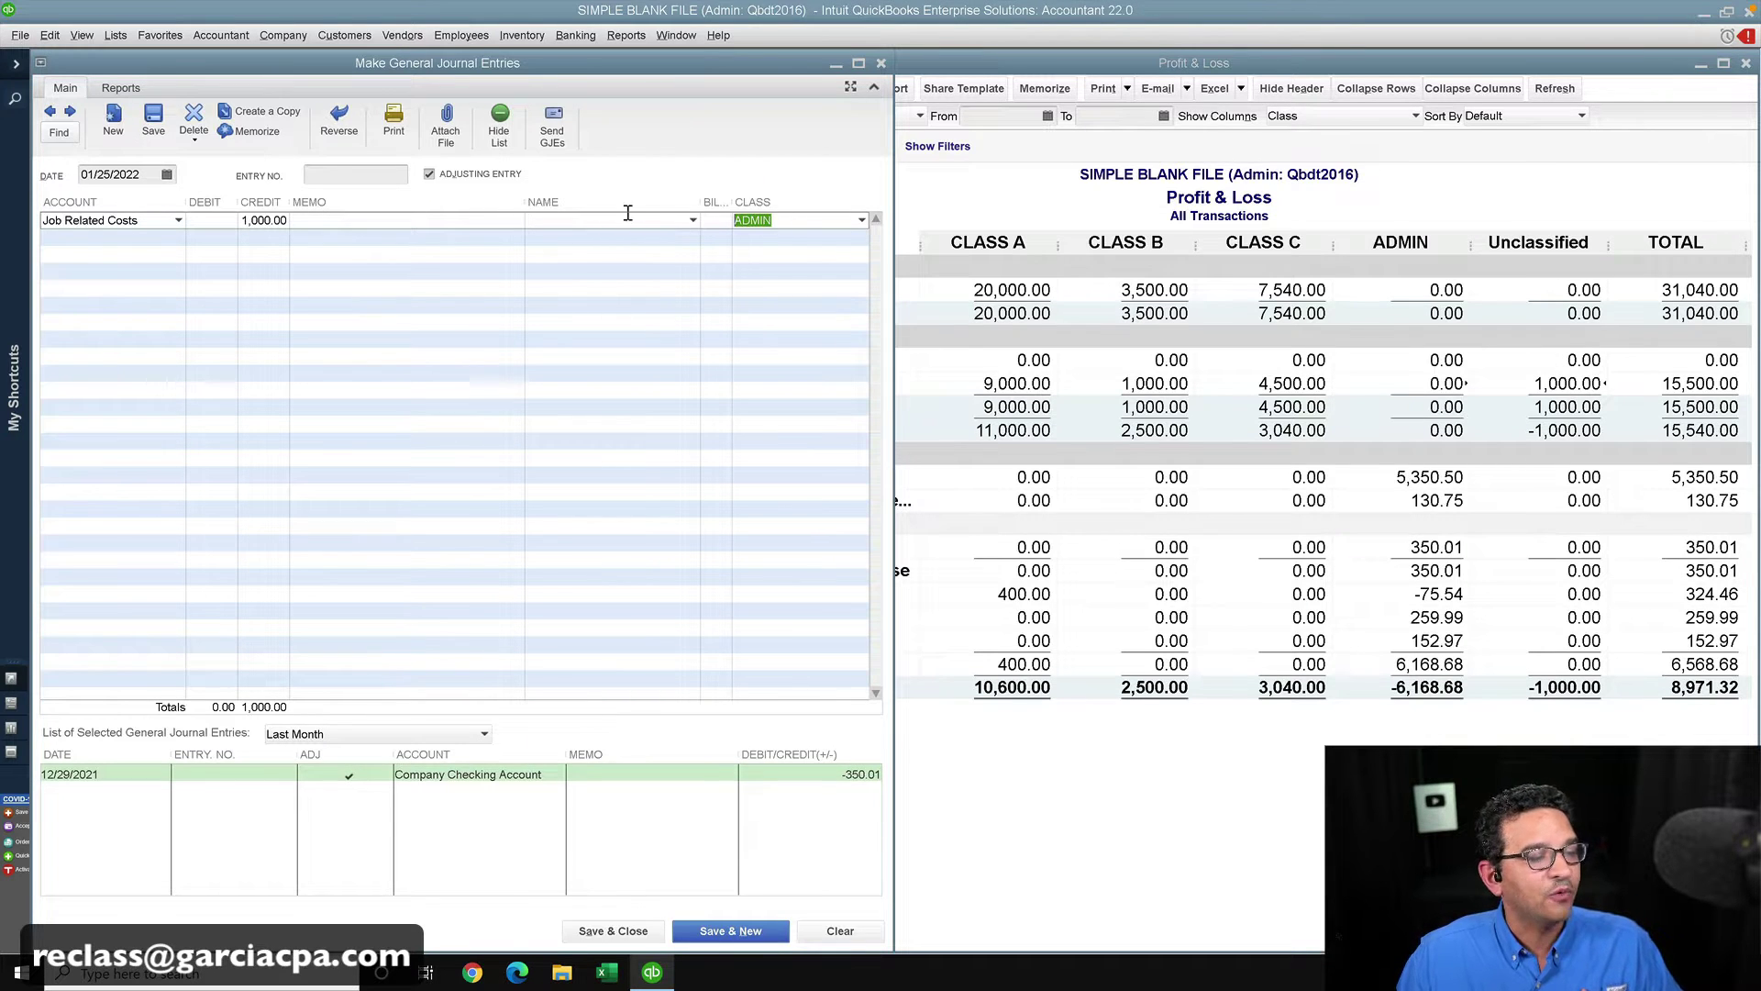
key("BackSpace")
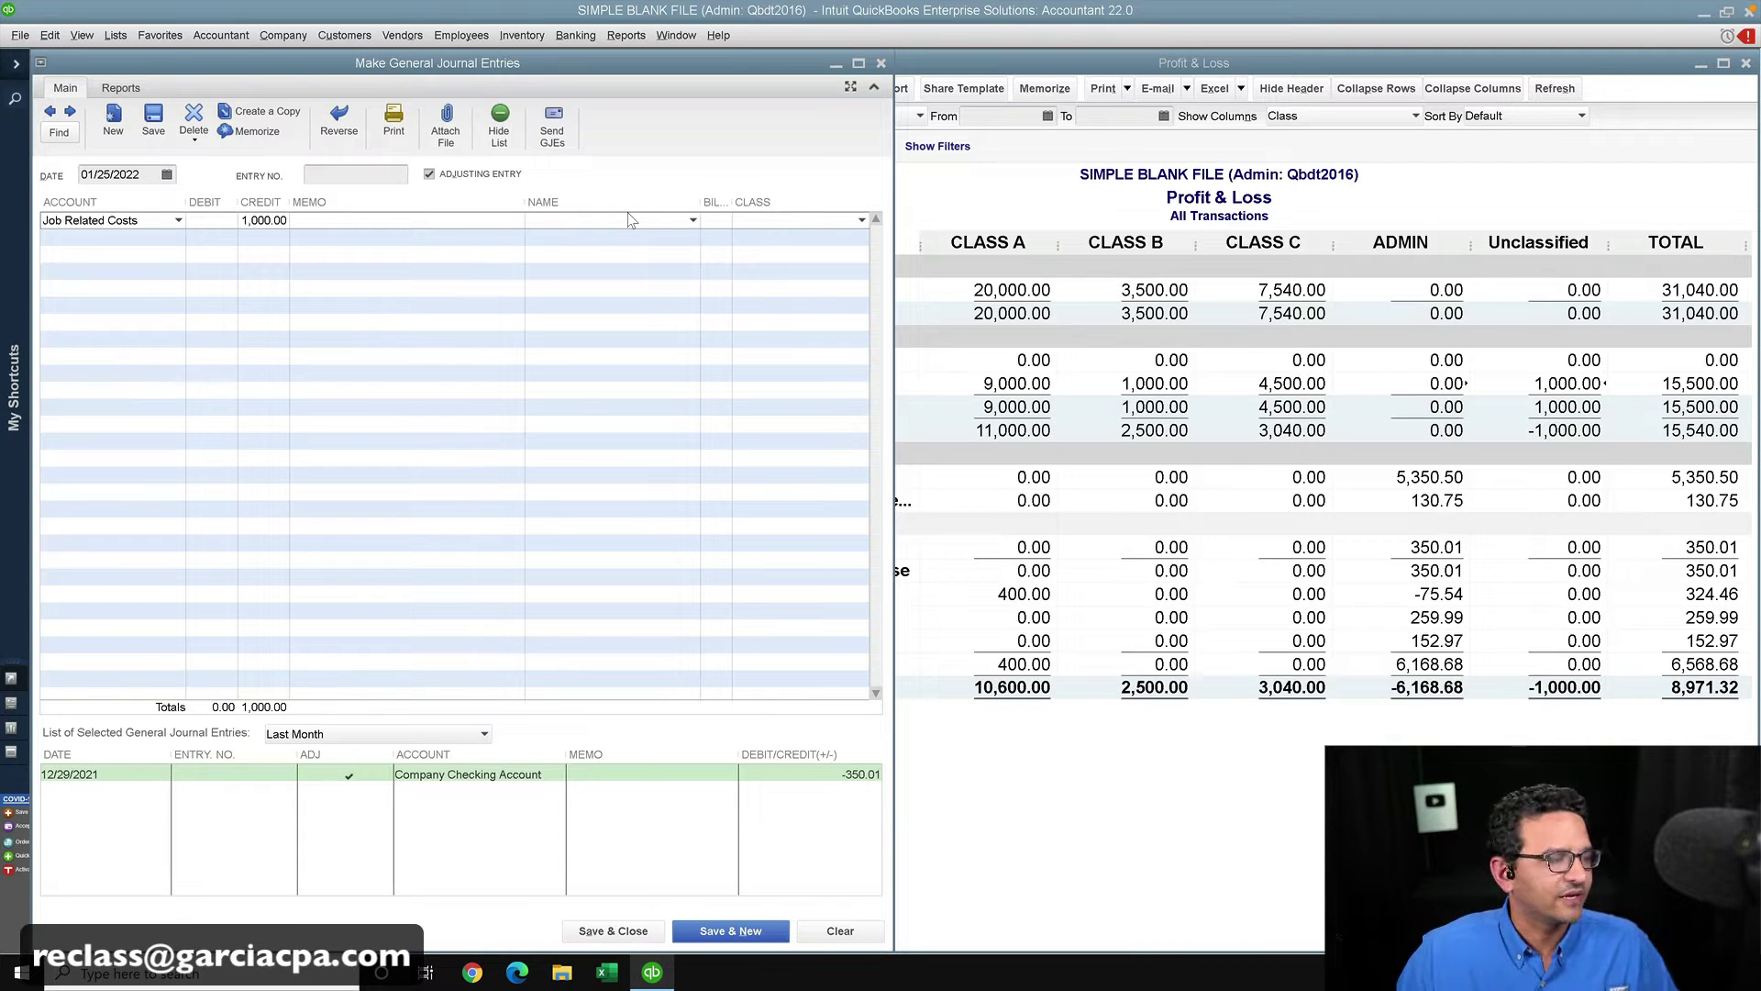
- Enter the memo "50% Class A" on the second line of the journal entry
left_click(99, 237)
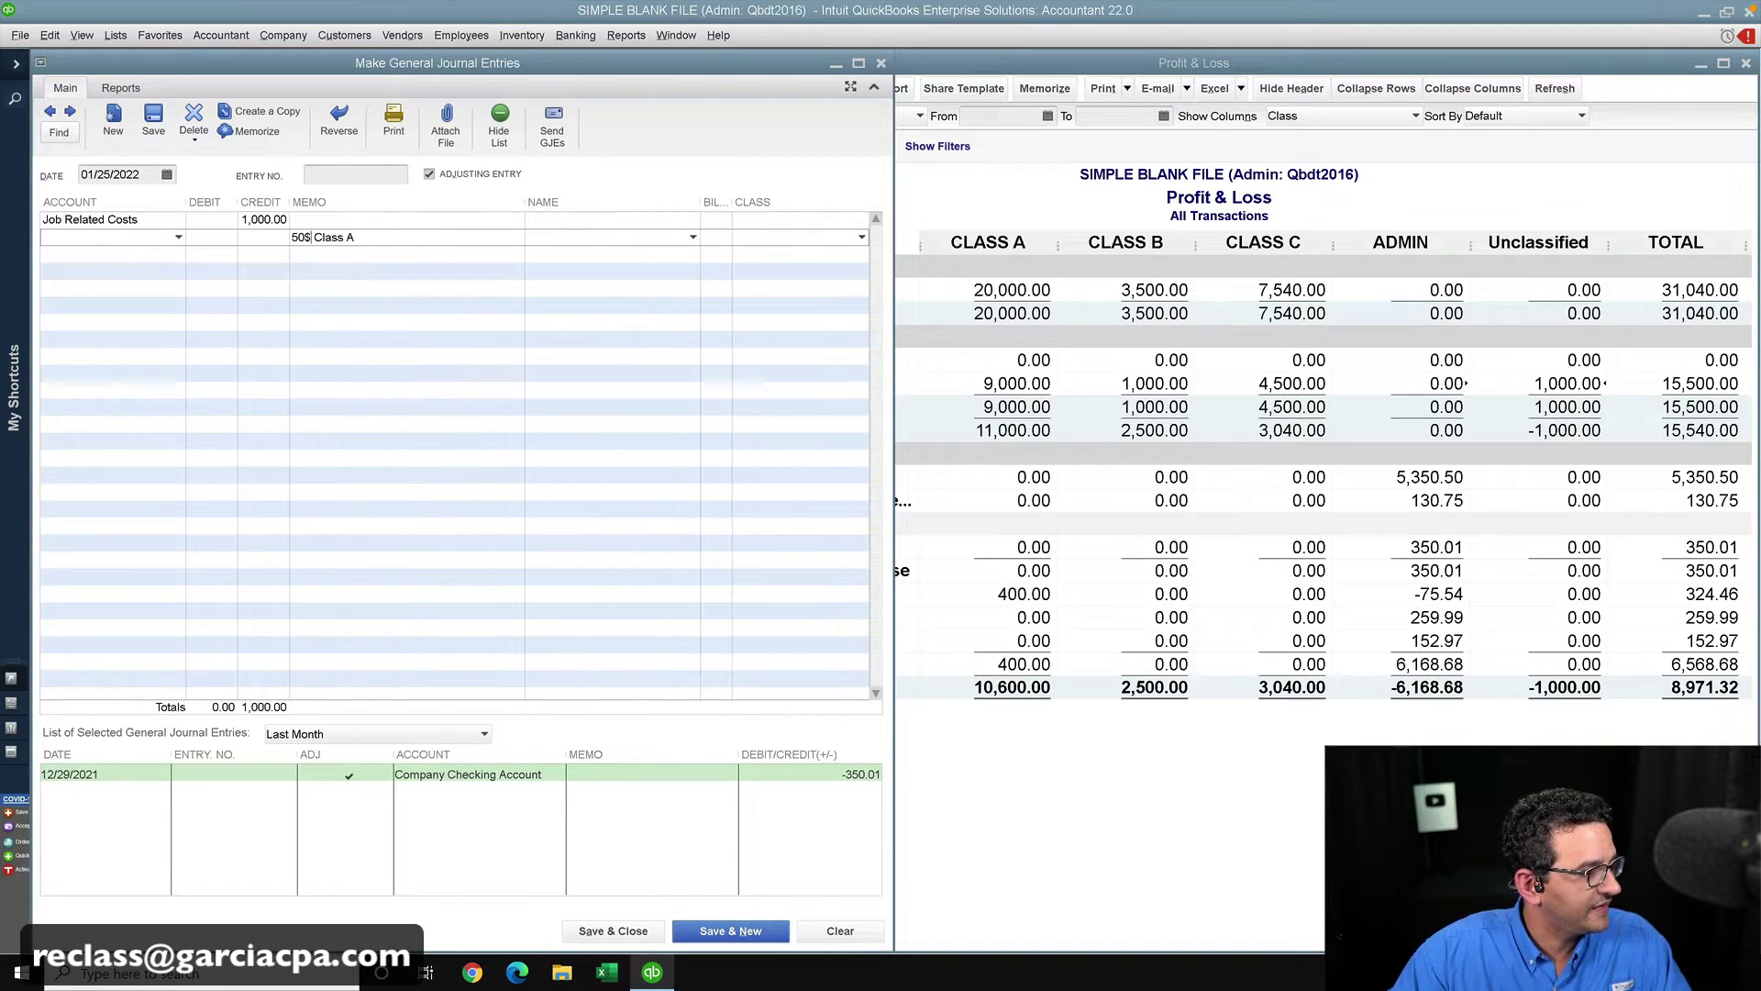
key("BackSpace")
type("%")
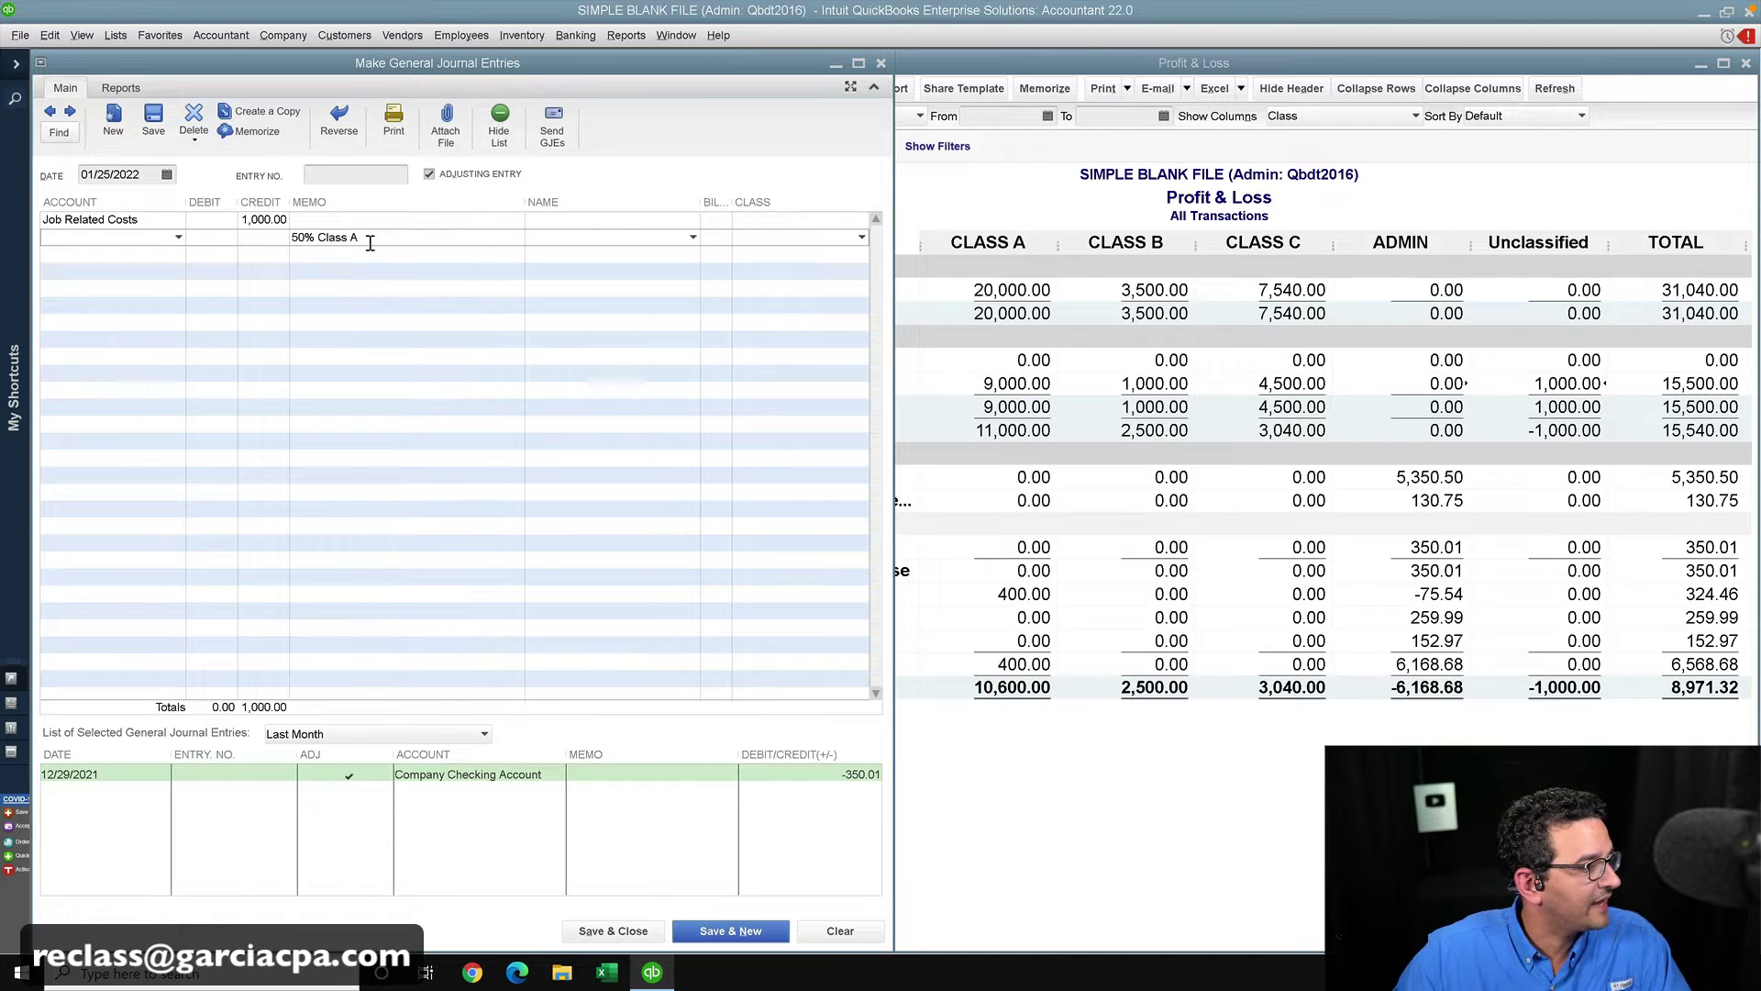
- Copy the "50% Class A" memo to the third and fourth journal lines
left_click_drag(375, 239, 259, 236)
key("ctrl+c")
left_click(305, 258)
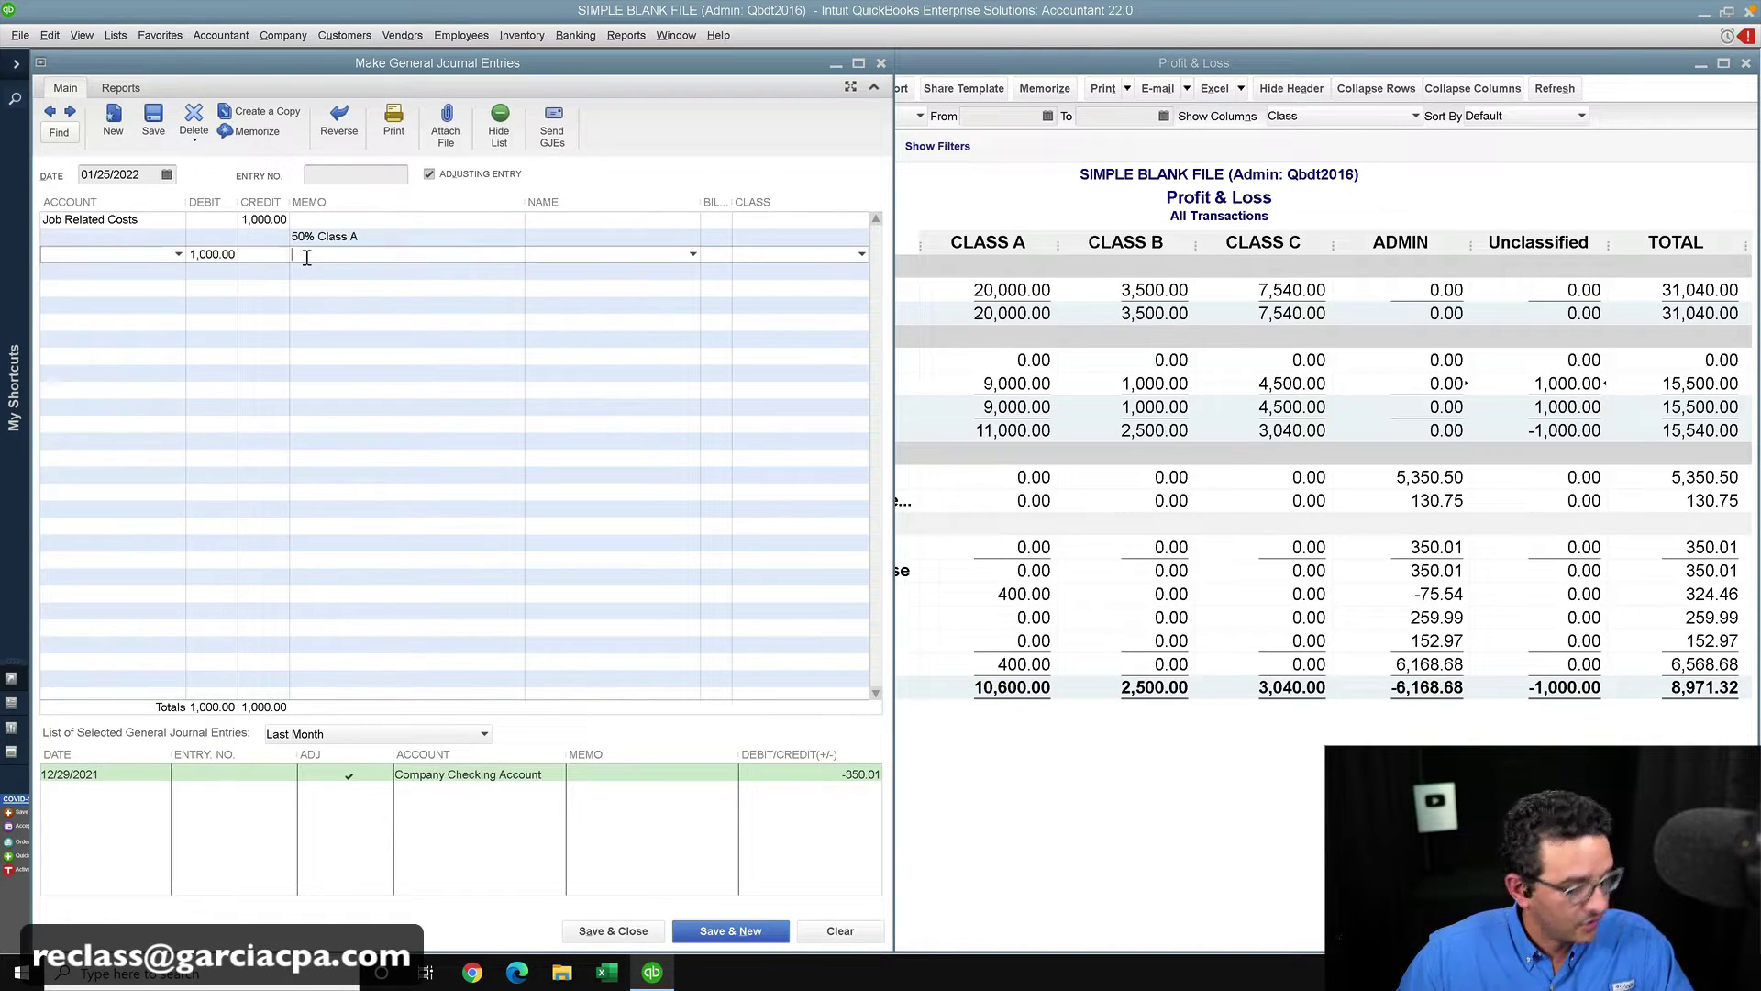
key("ctrl+v")
left_click(307, 277)
key("ctrl+v")
- Change the third journal line's memo to "20% Class B"
left_click(370, 253)
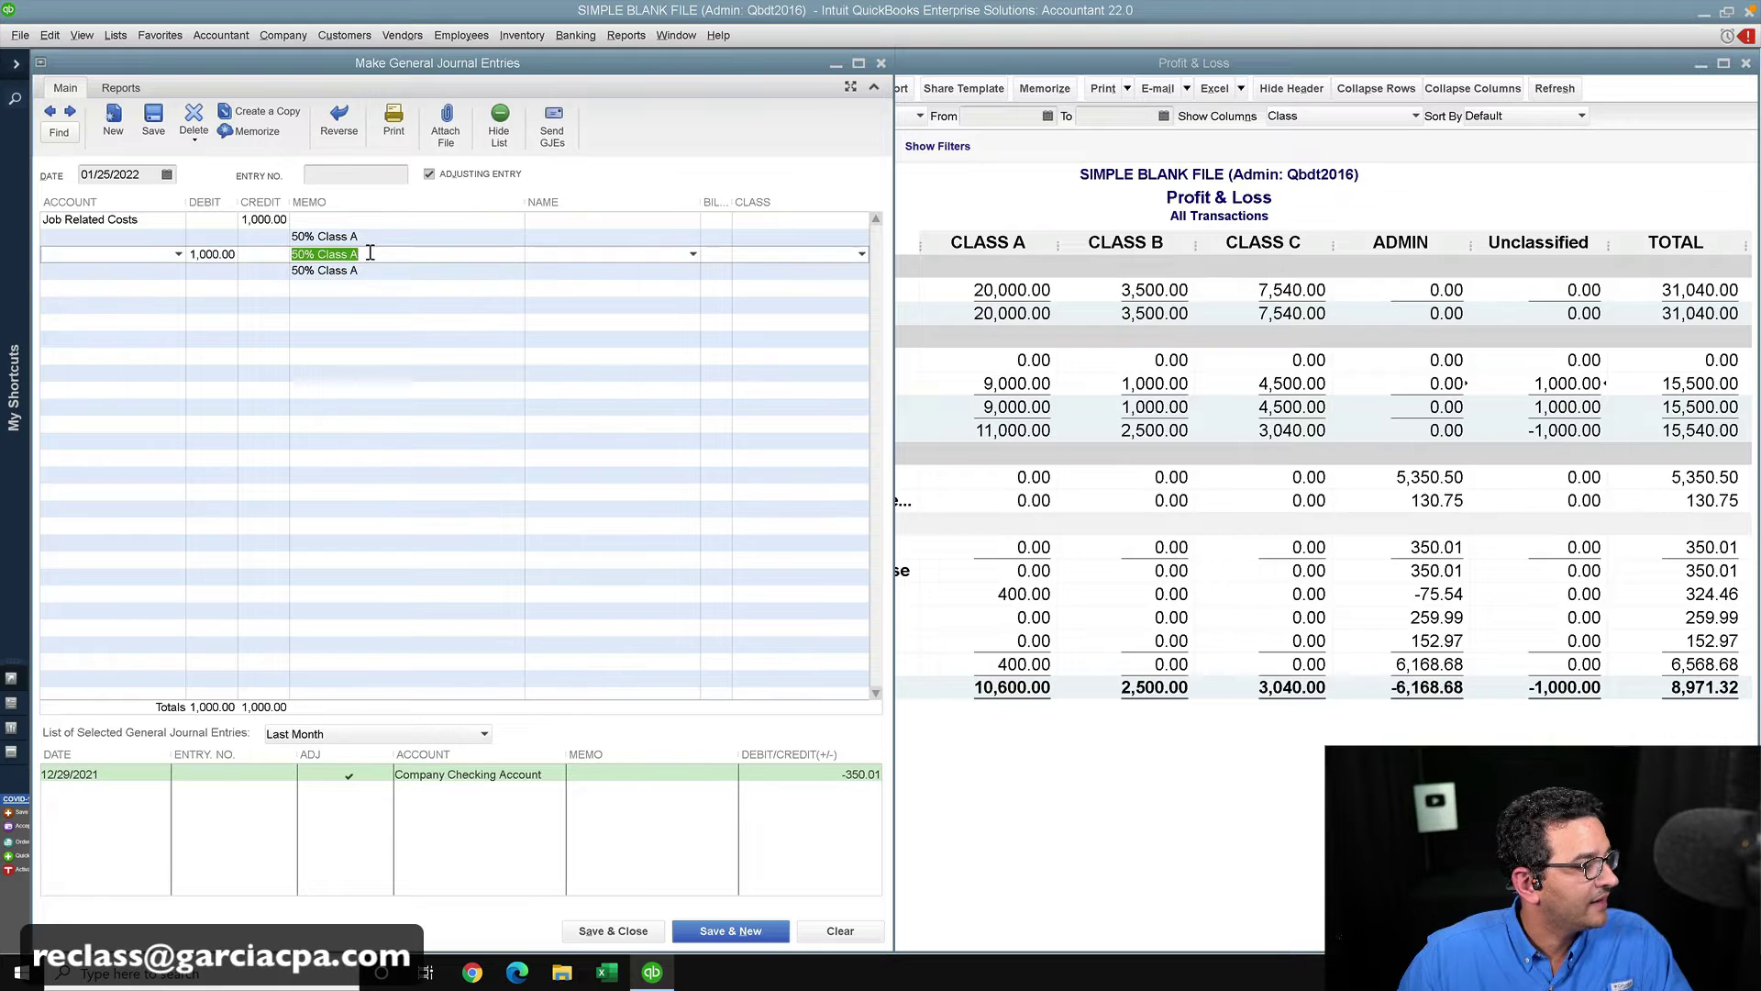
left_click(370, 253)
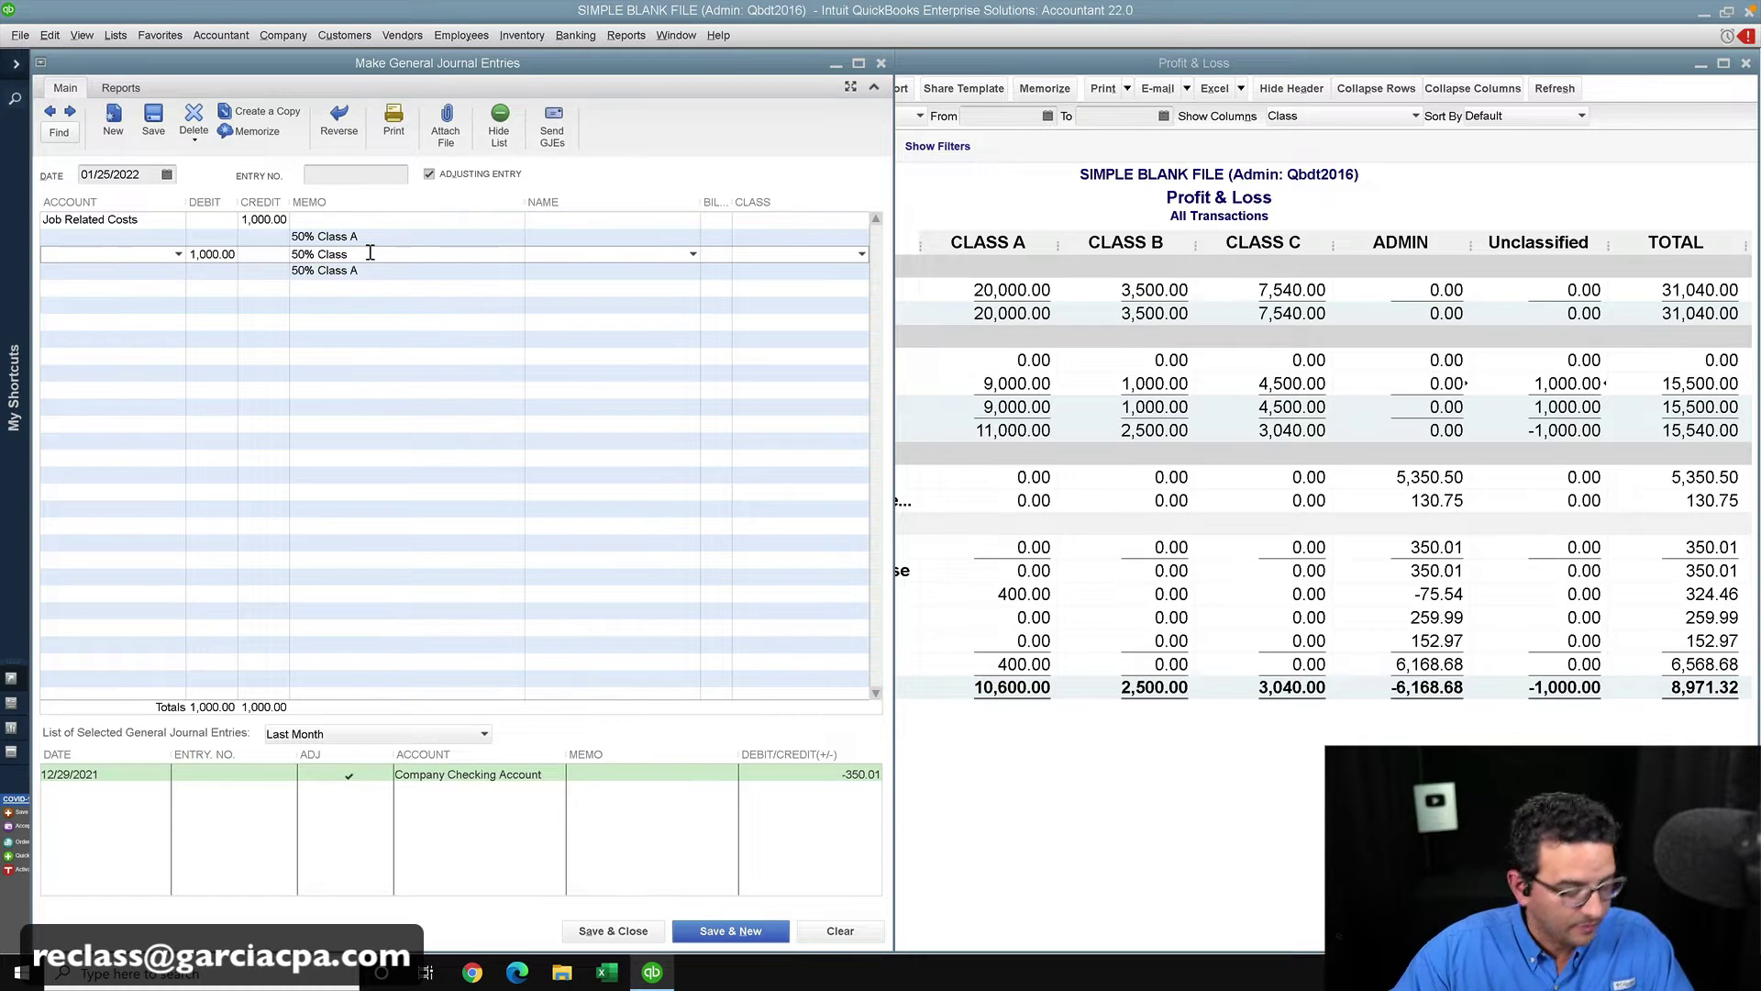
type("B")
left_click_drag(303, 253, 272, 251)
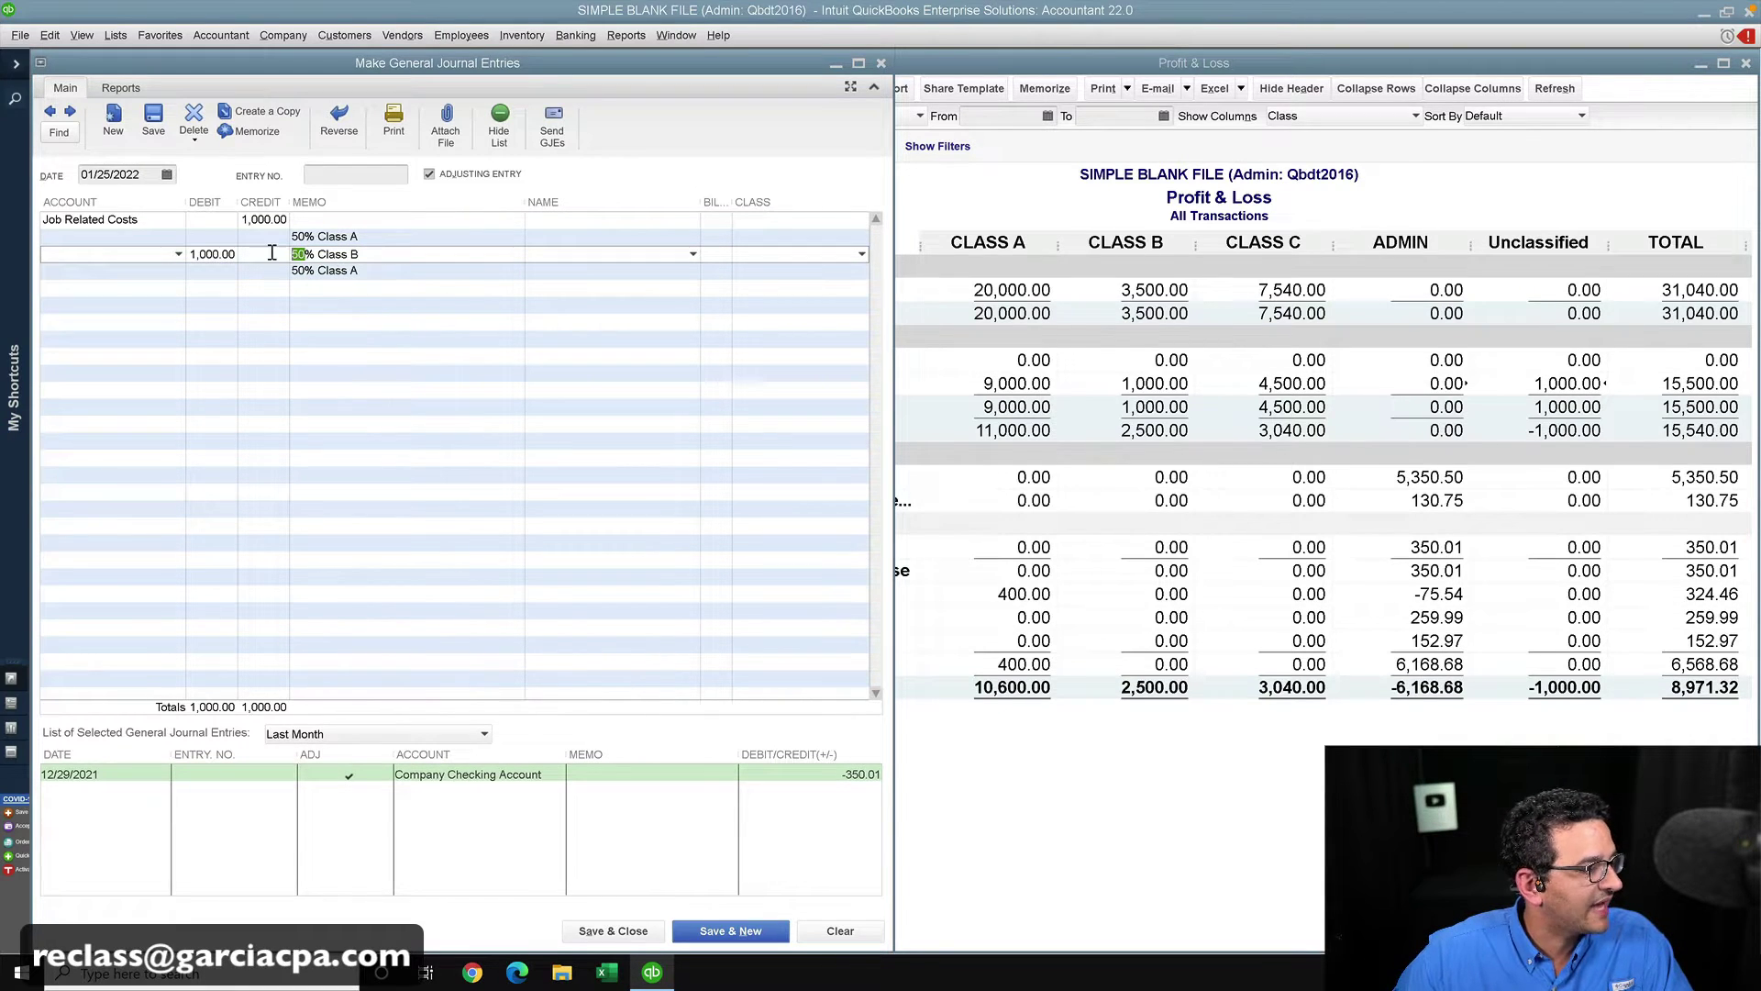
type("20")
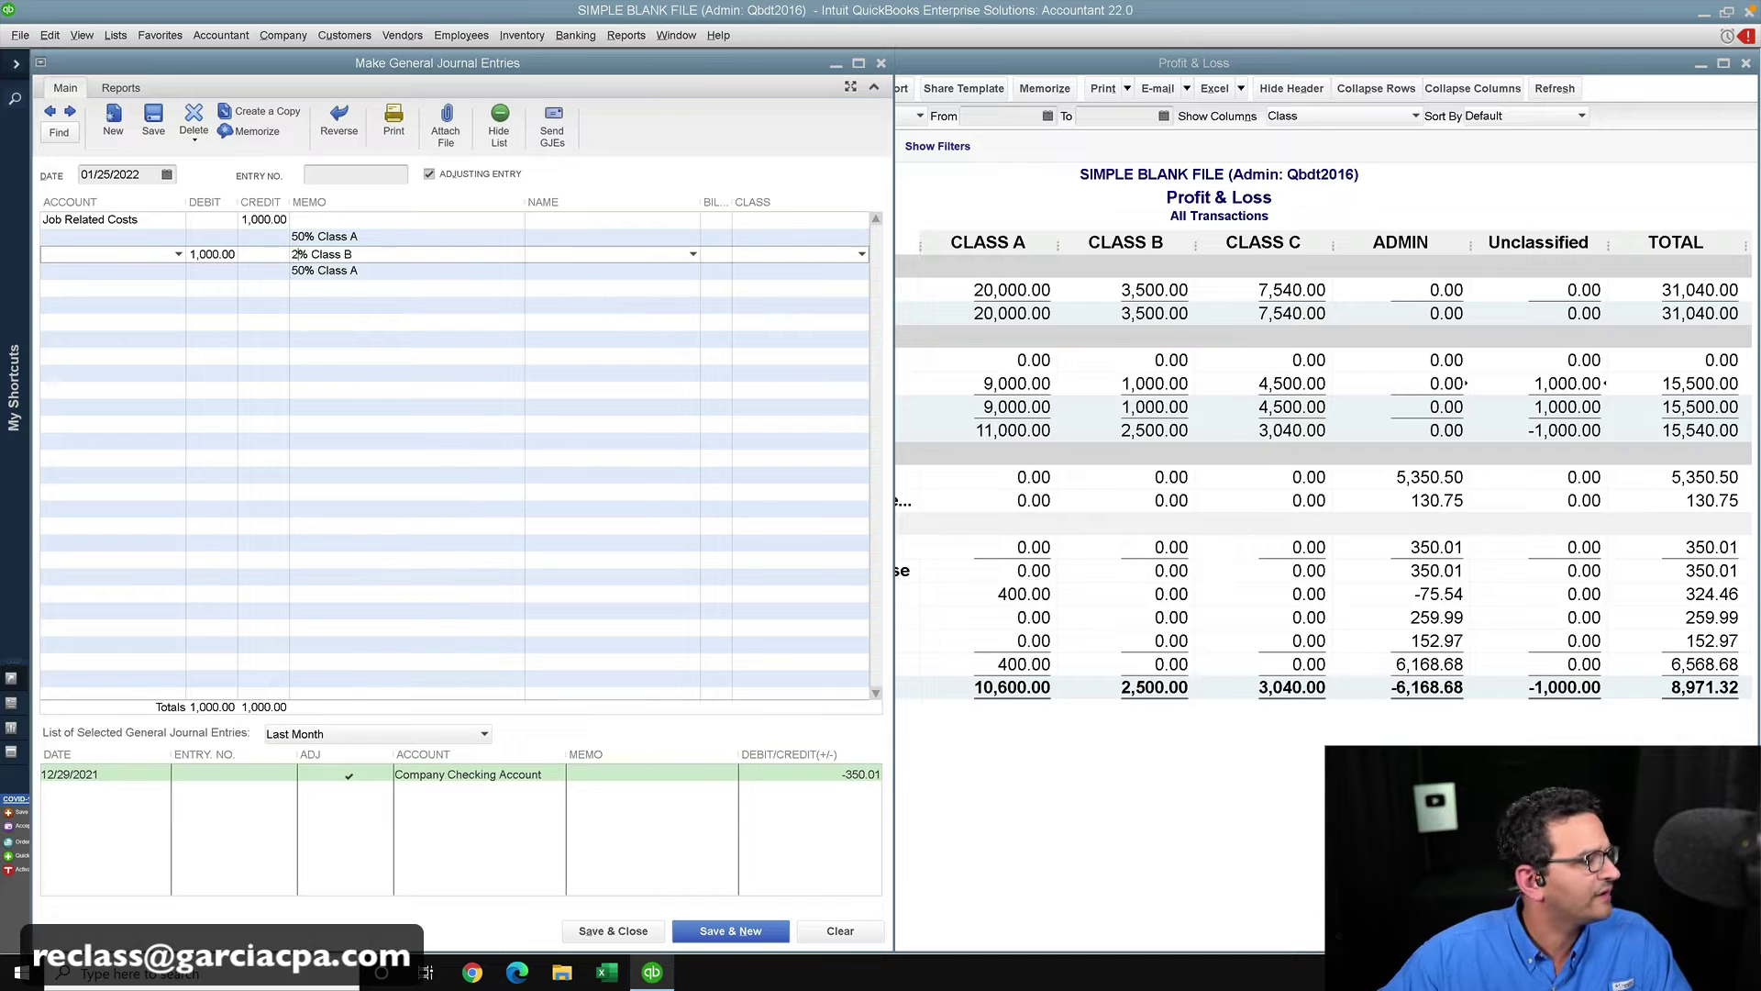
- Change the fourth journal line's memo to "30% Class C"
left_click_drag(304, 272, 252, 271)
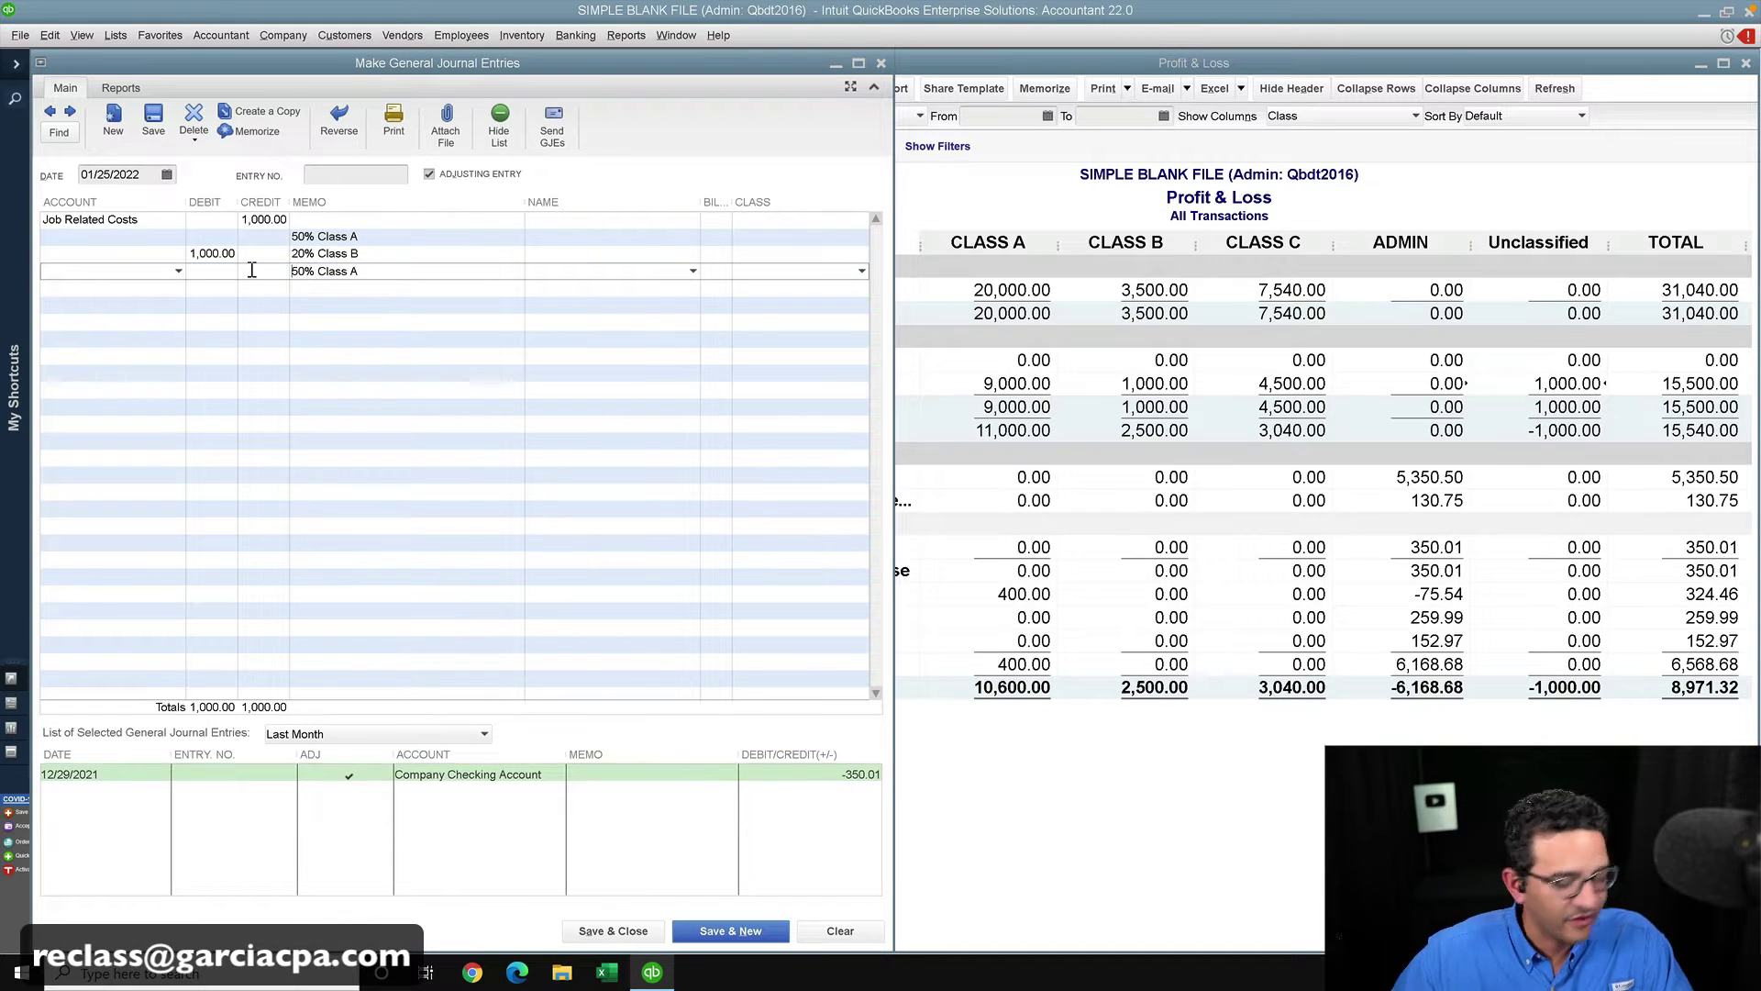
key("Delete")
key("Delete")
type("30% ")
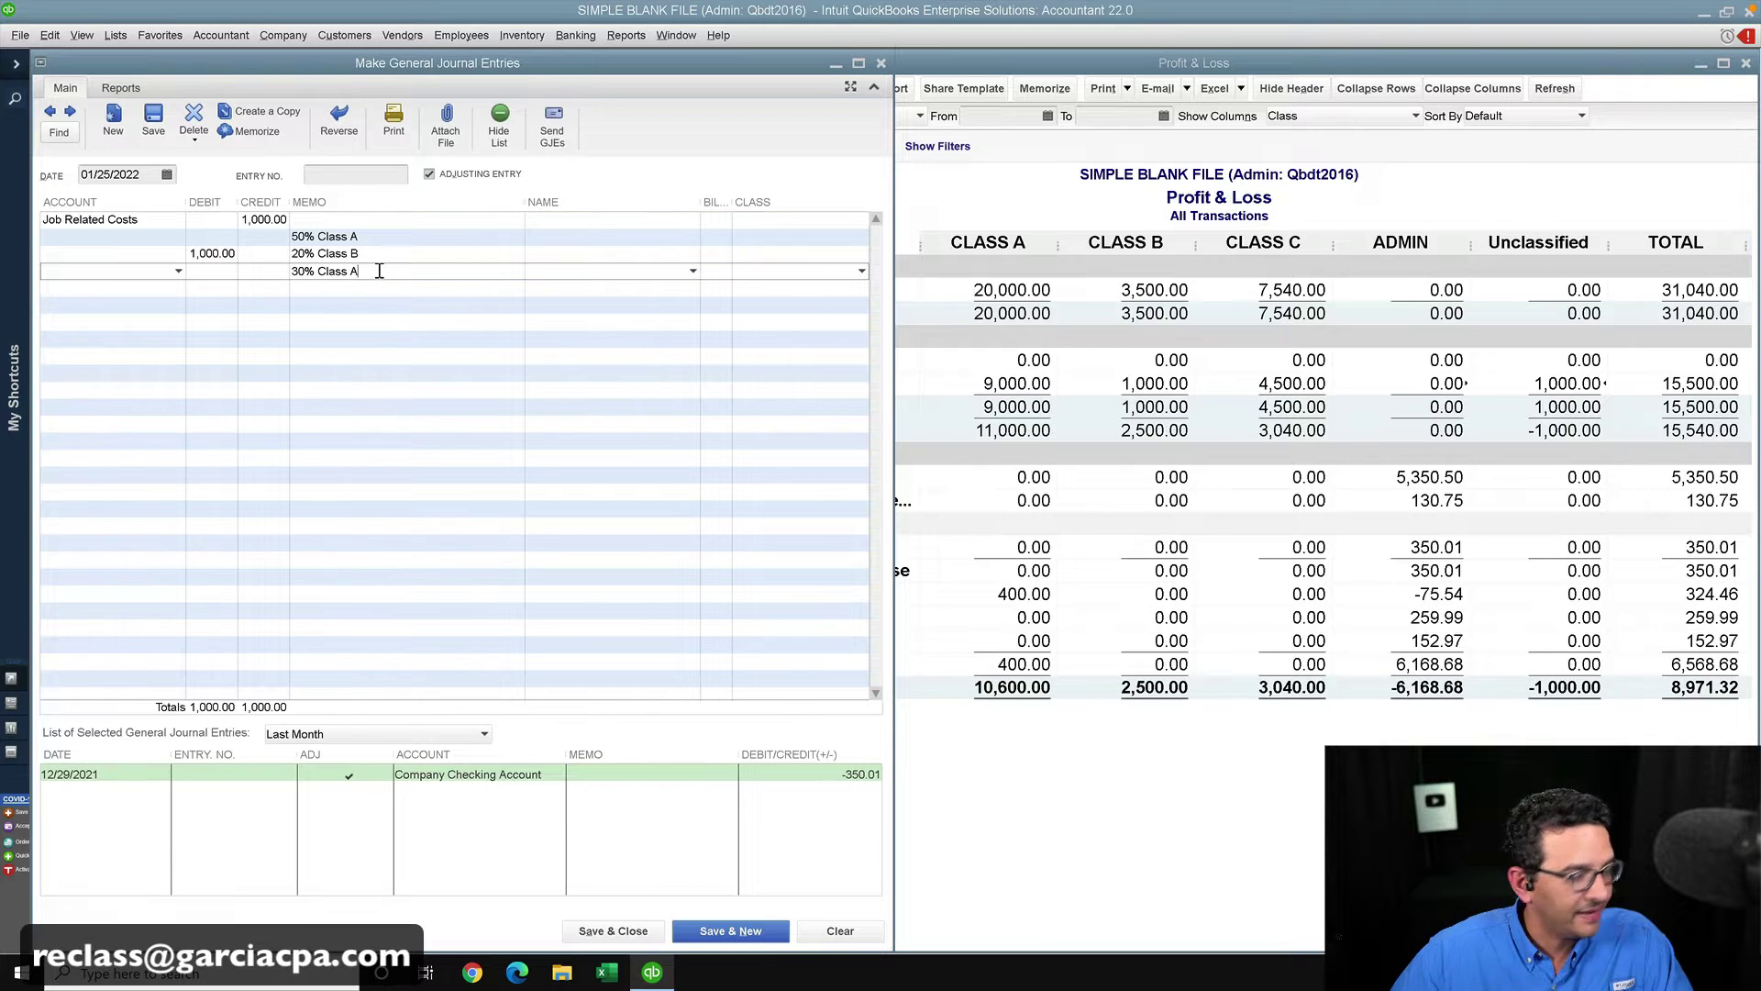
type("C")
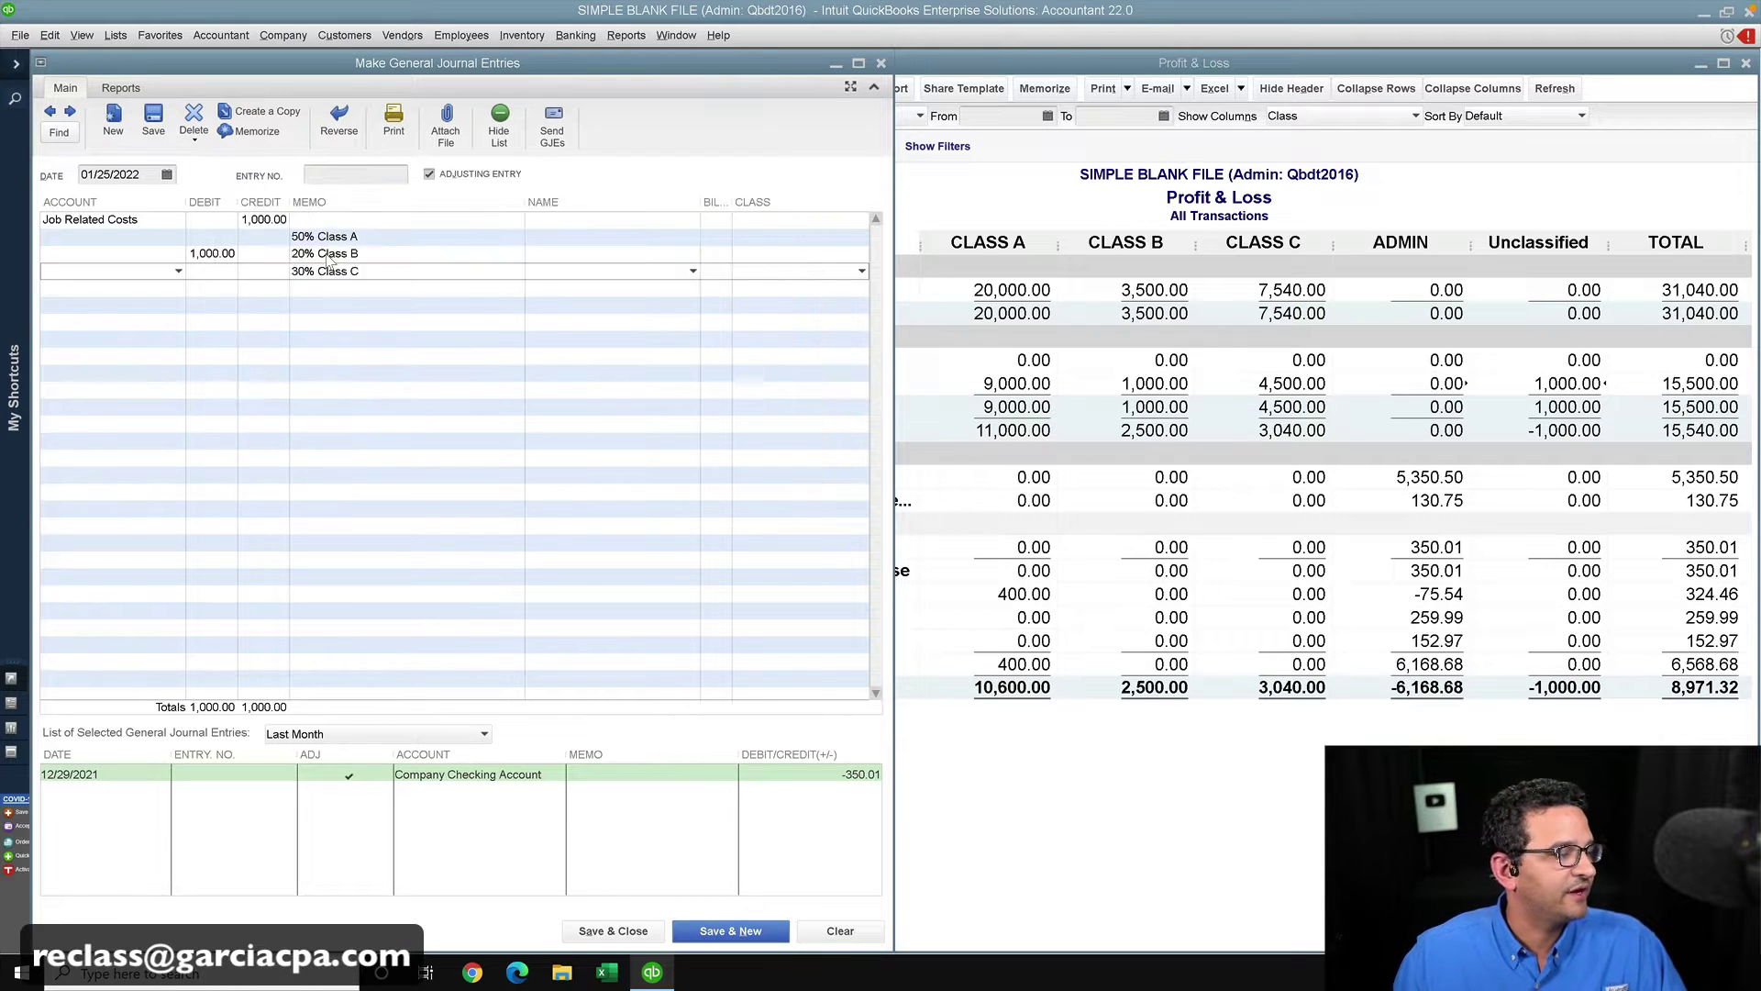
- Clear the debit on the 20% Class B line and copy the Job Related Costs account to all three memo lines
left_click(197, 255)
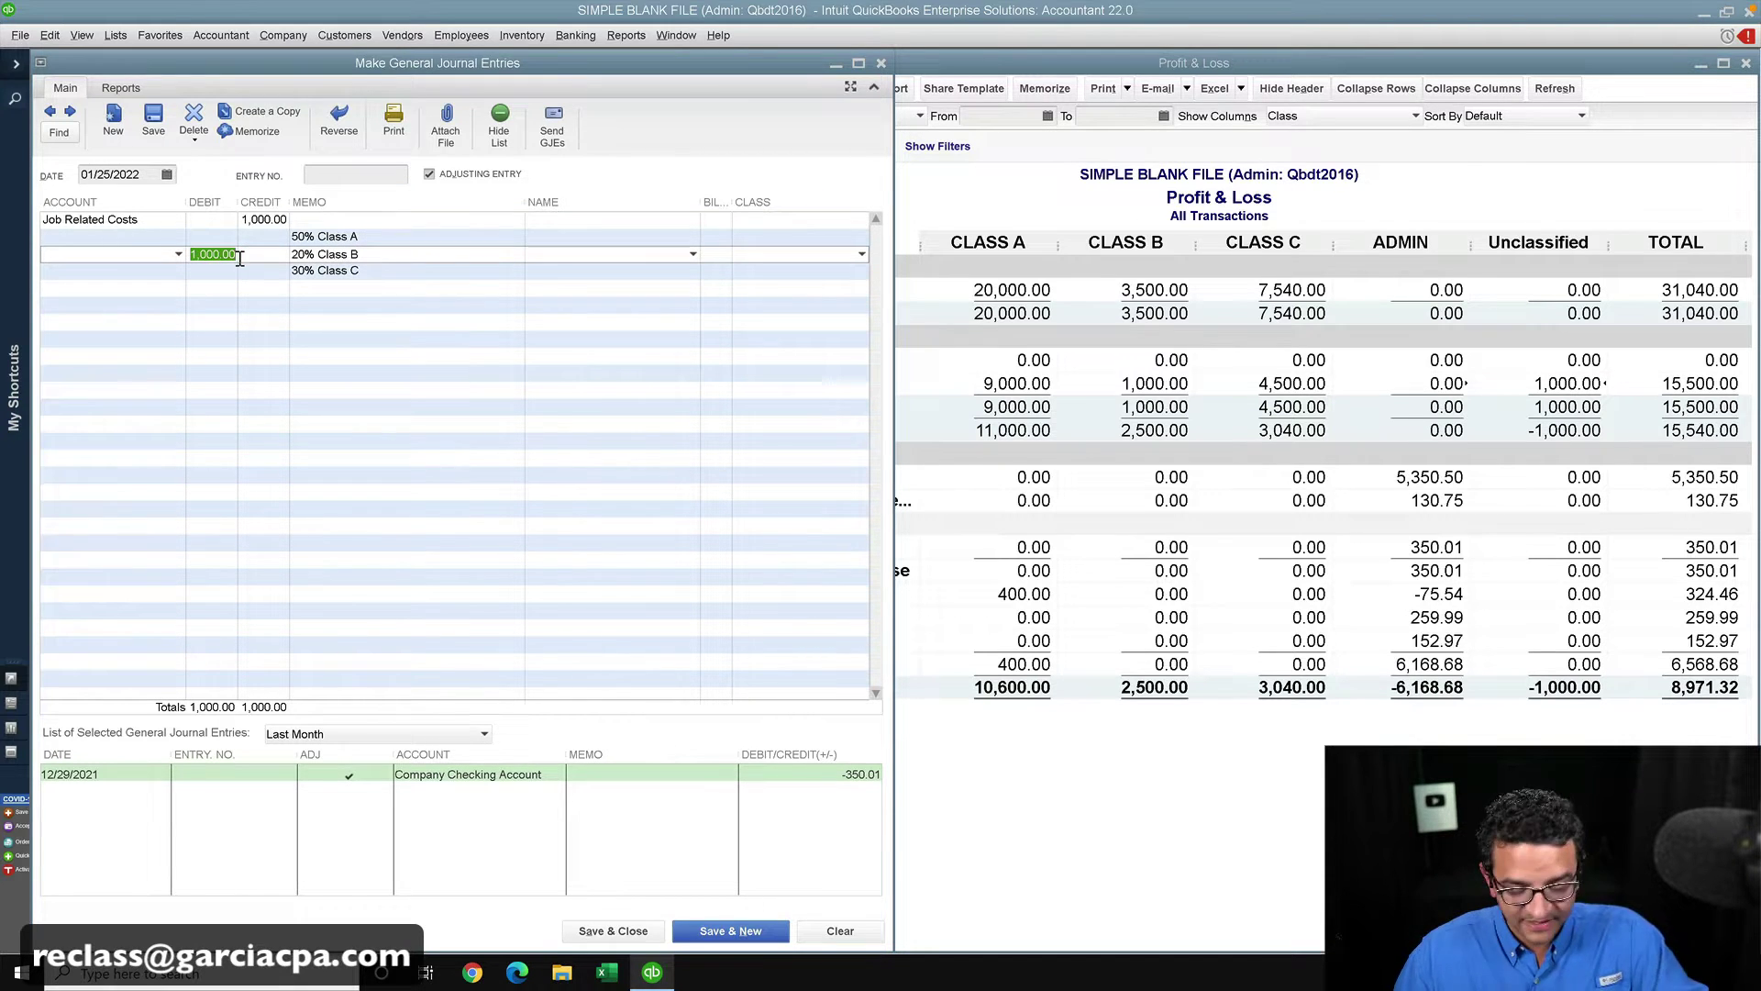
left_click(151, 220)
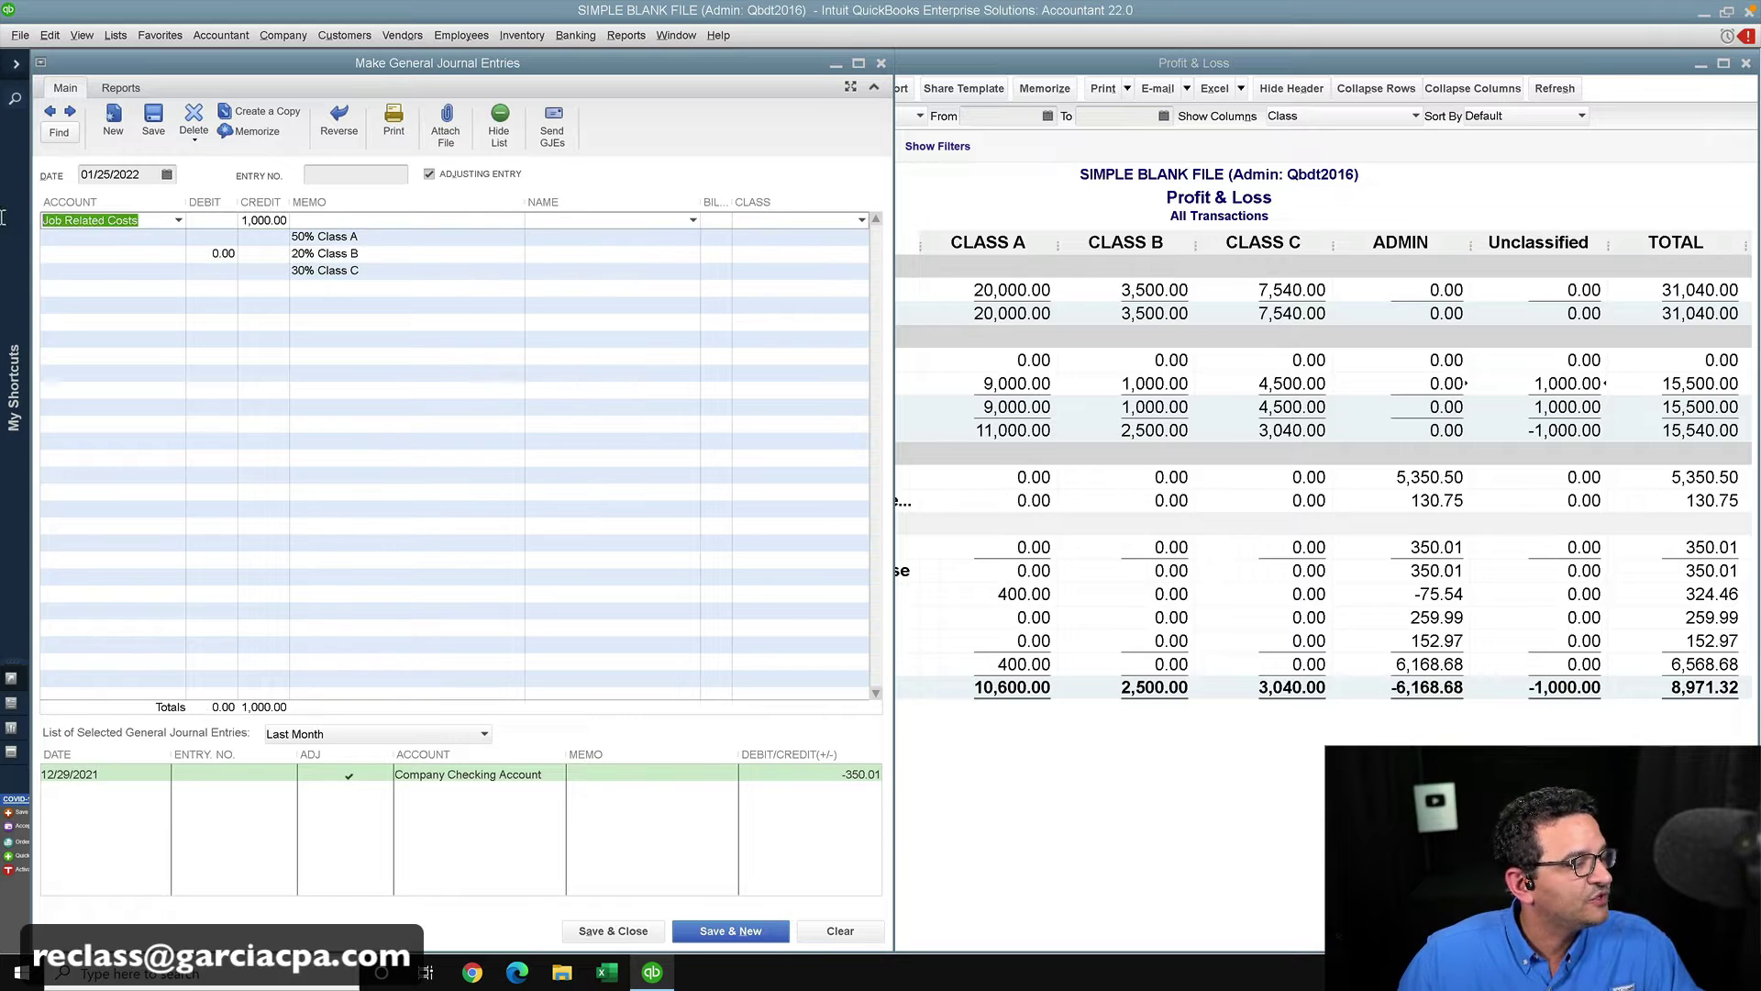
left_click(80, 238)
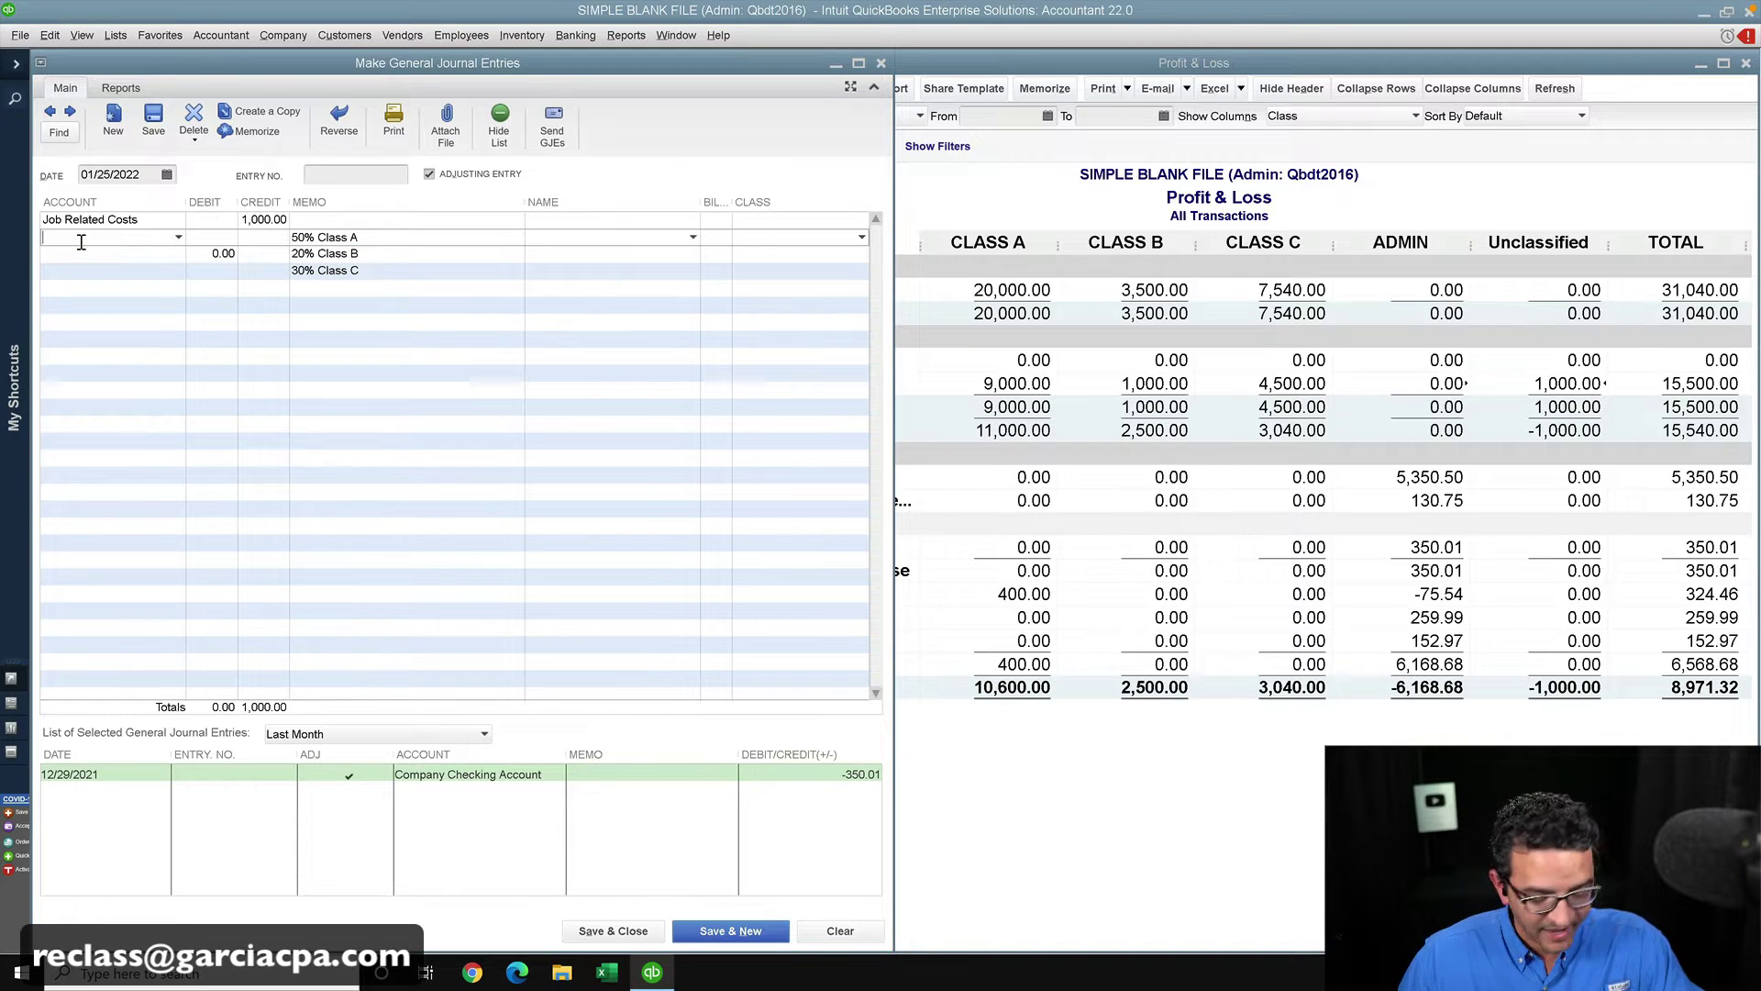
key("ctrl+v")
left_click(79, 257)
key("ctrl+v")
left_click(80, 273)
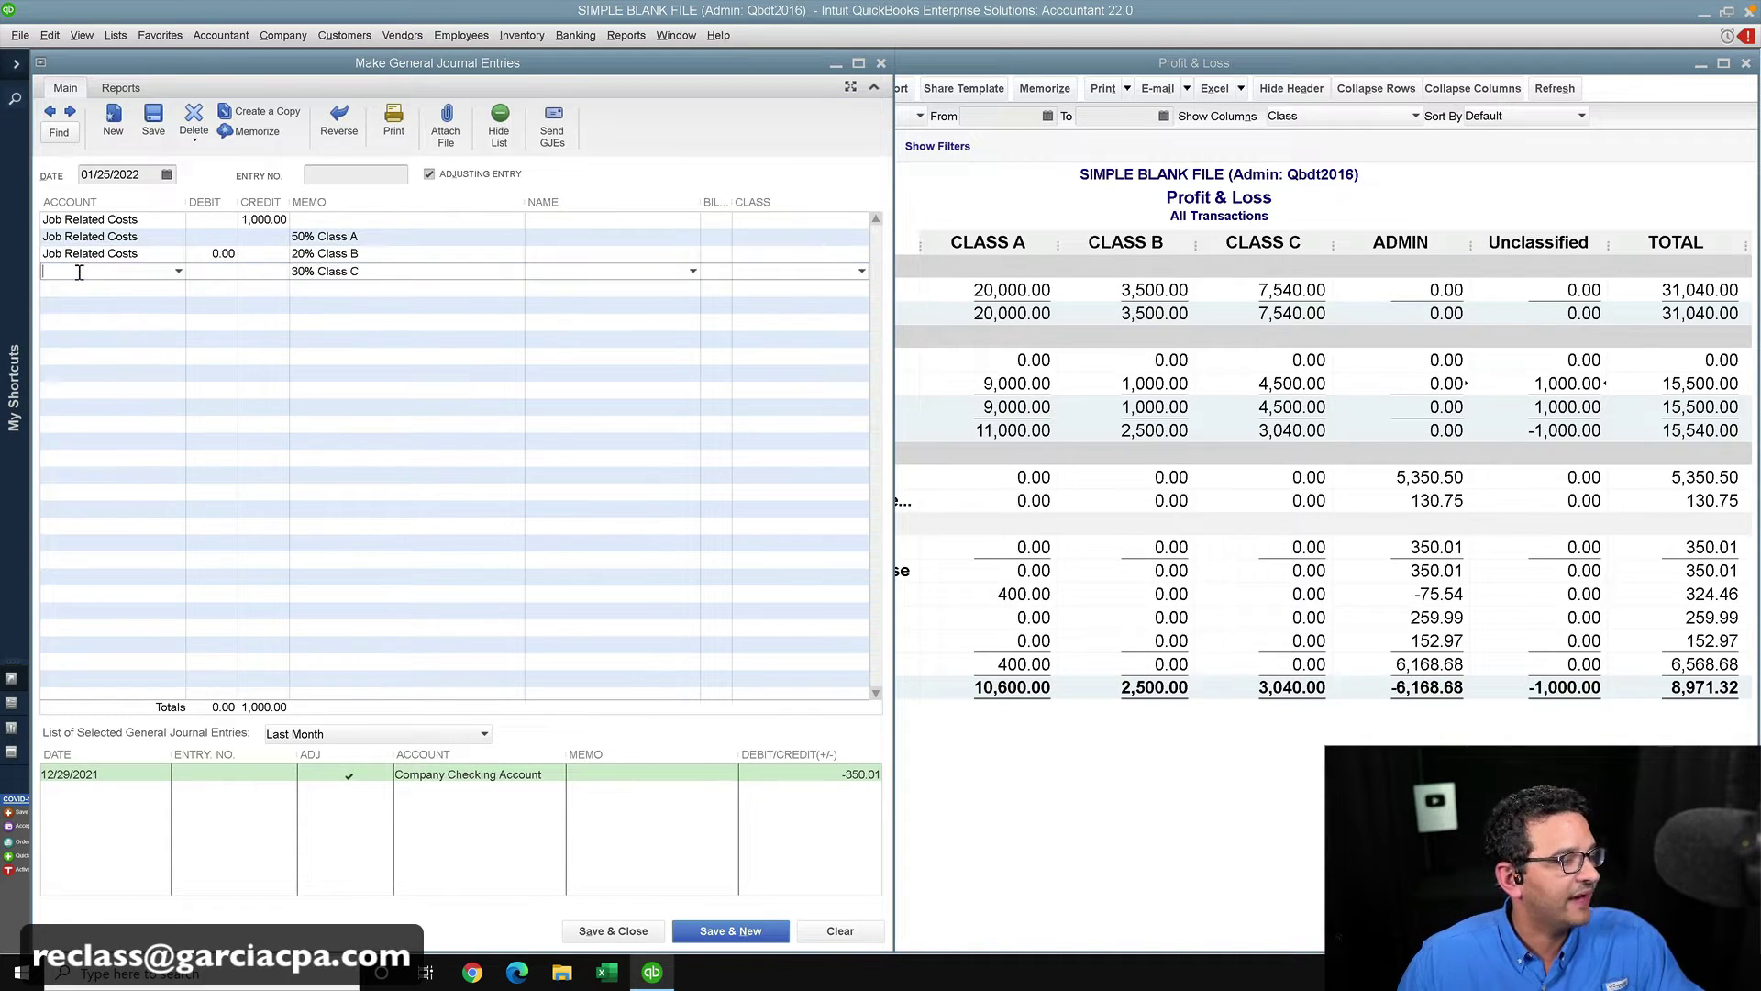
key("ctrl+v")
- Calculate the debit on the 50% Class A line as 1000 * .50, giving 500.00
left_click(222, 240)
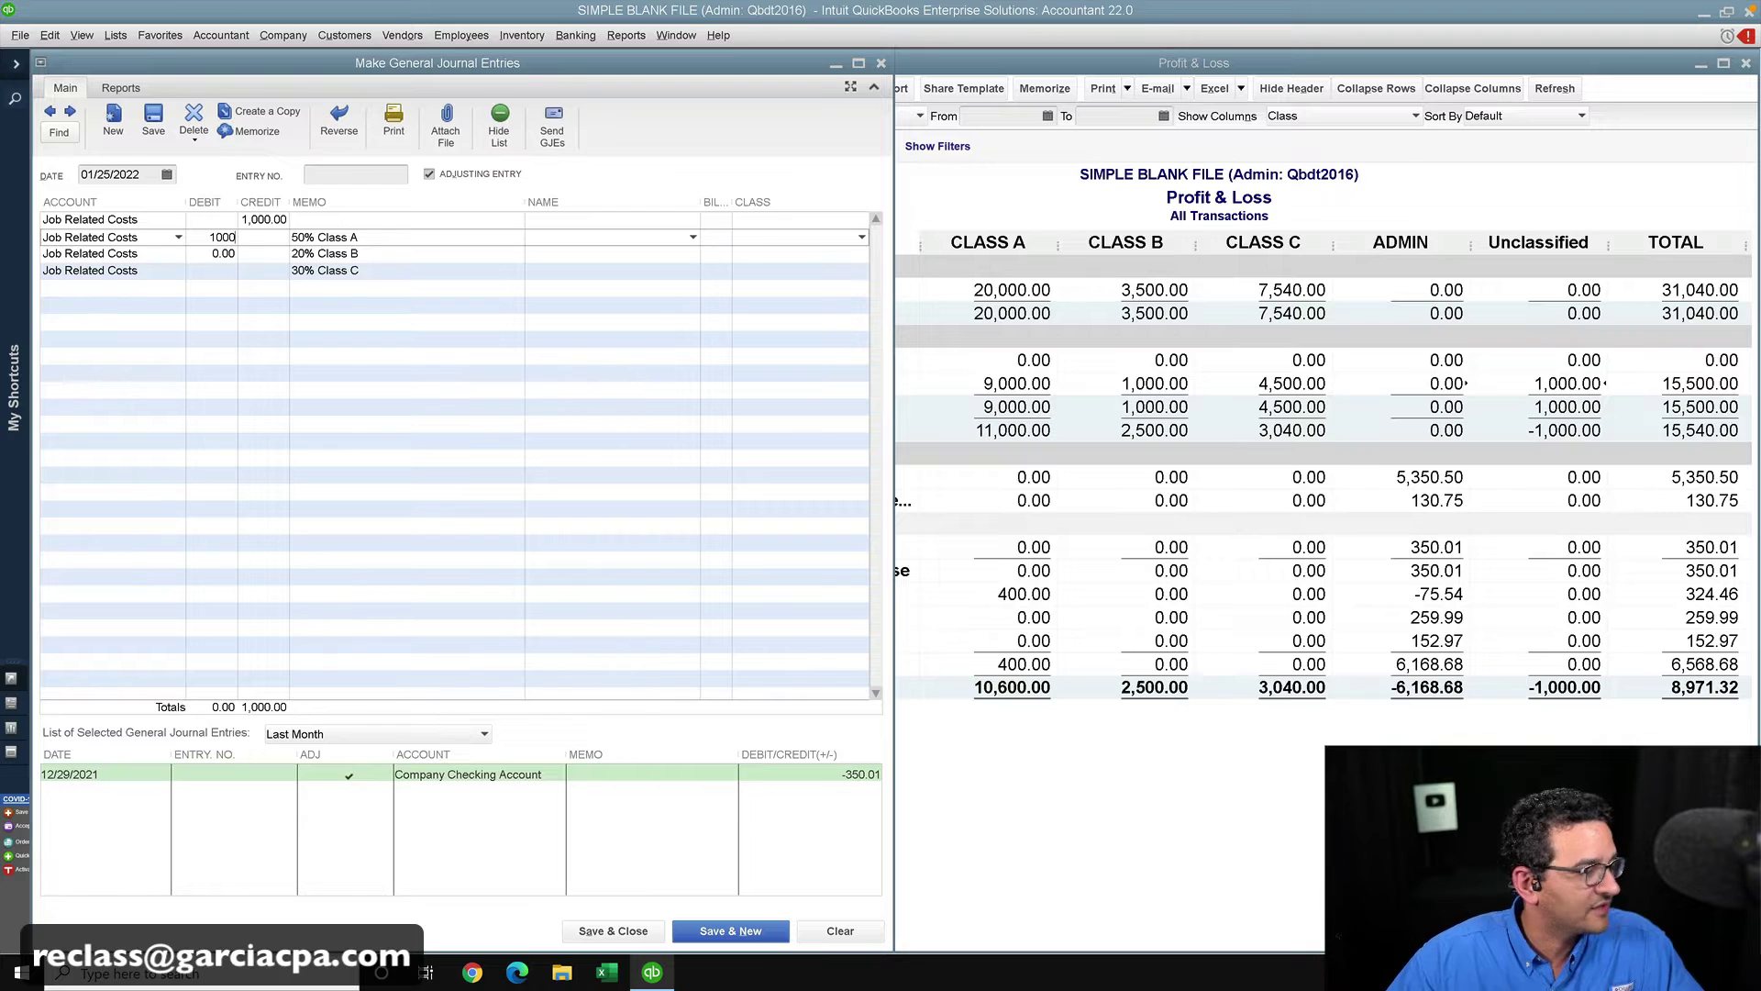
type("1000")
type("*")
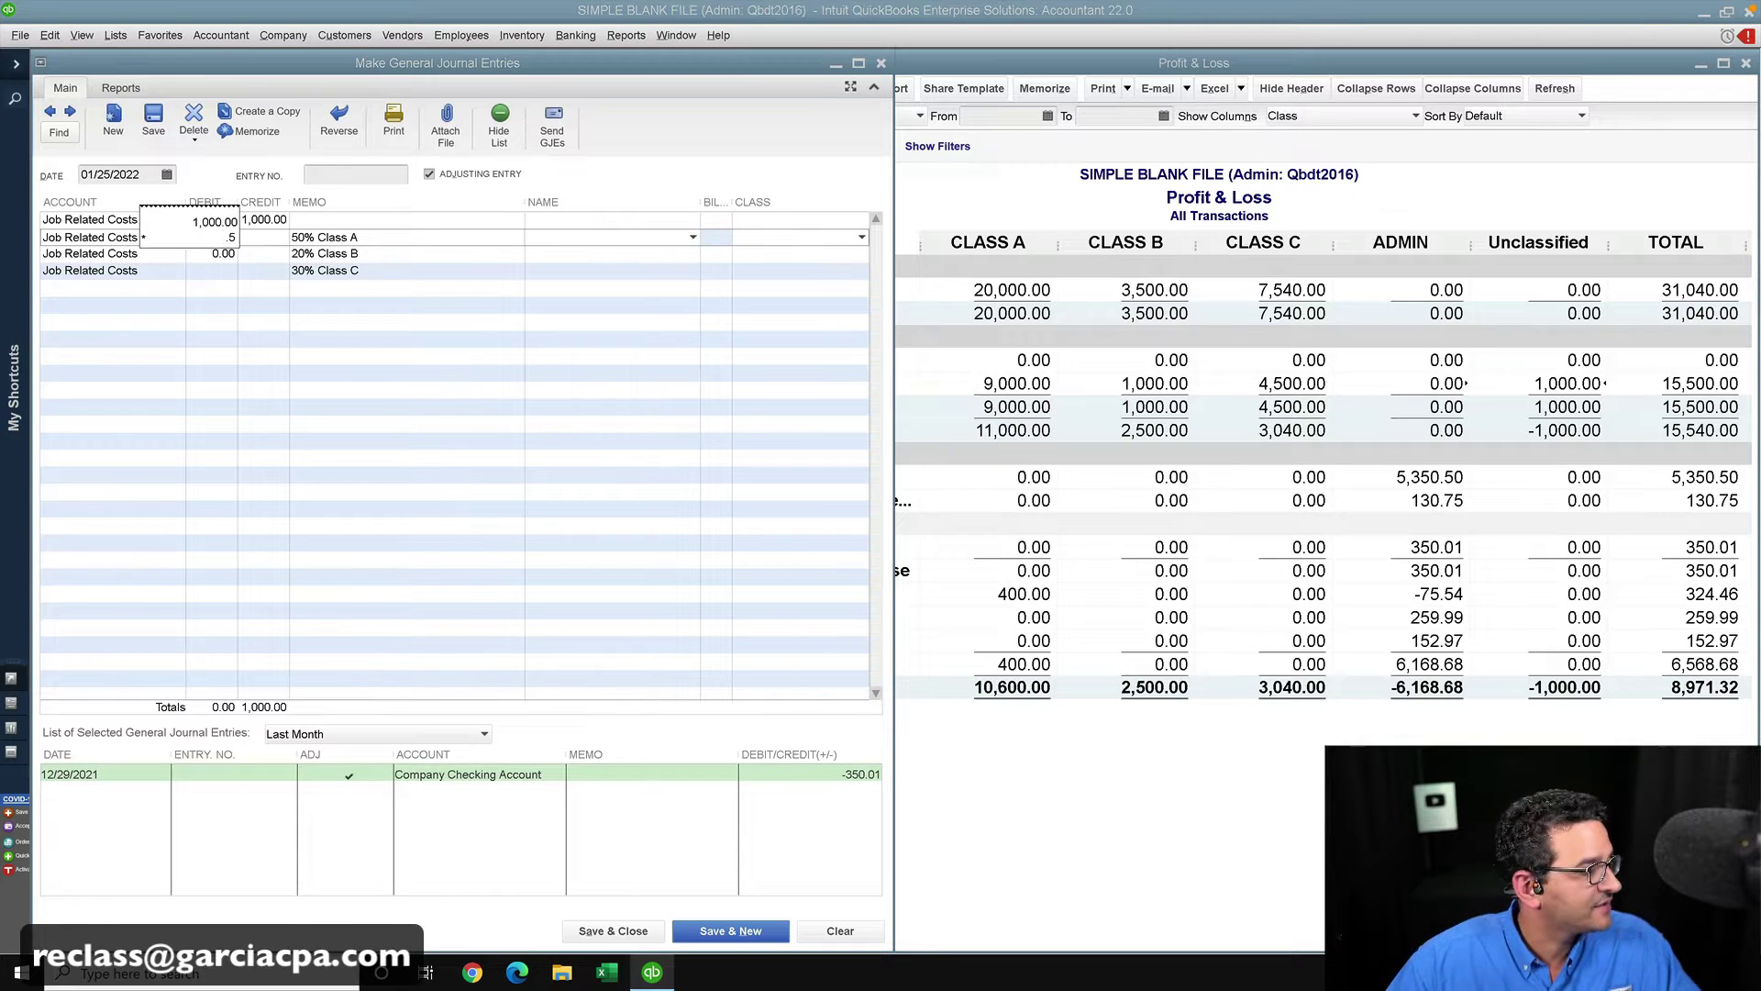
type(".50")
key("Return")
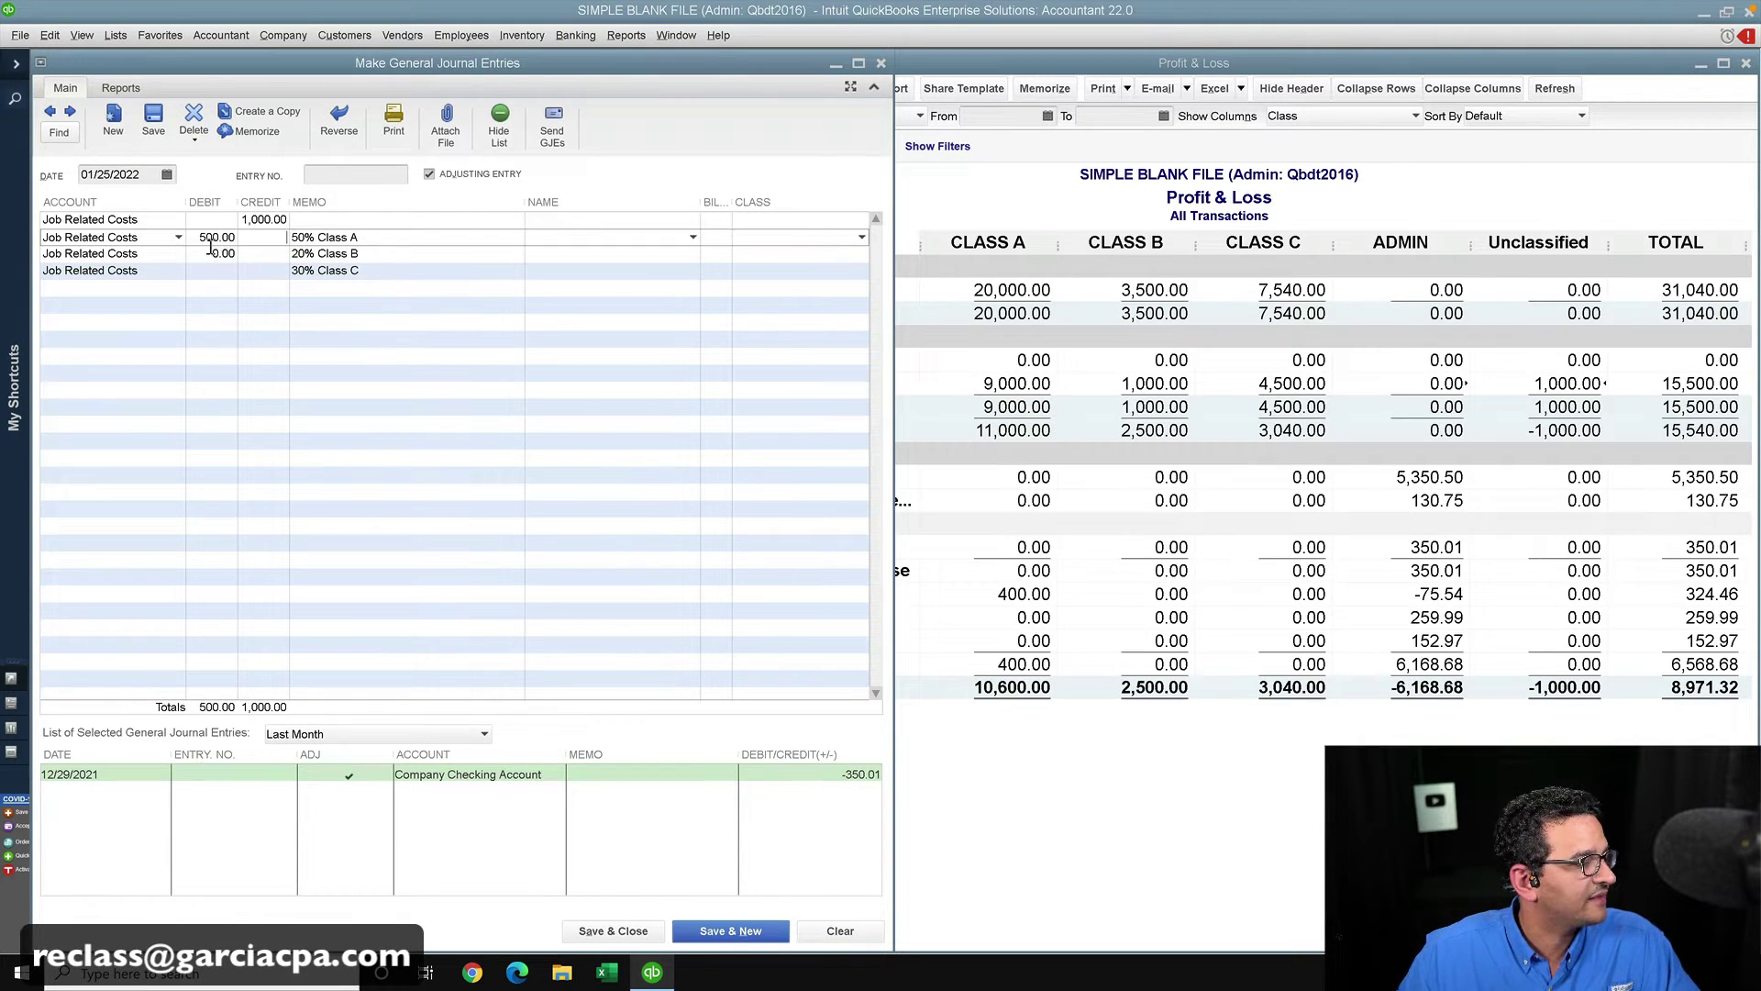
- Calculate the debit on the 20% Class B line as 1,000 * .20, giving 200.00
key("Down")
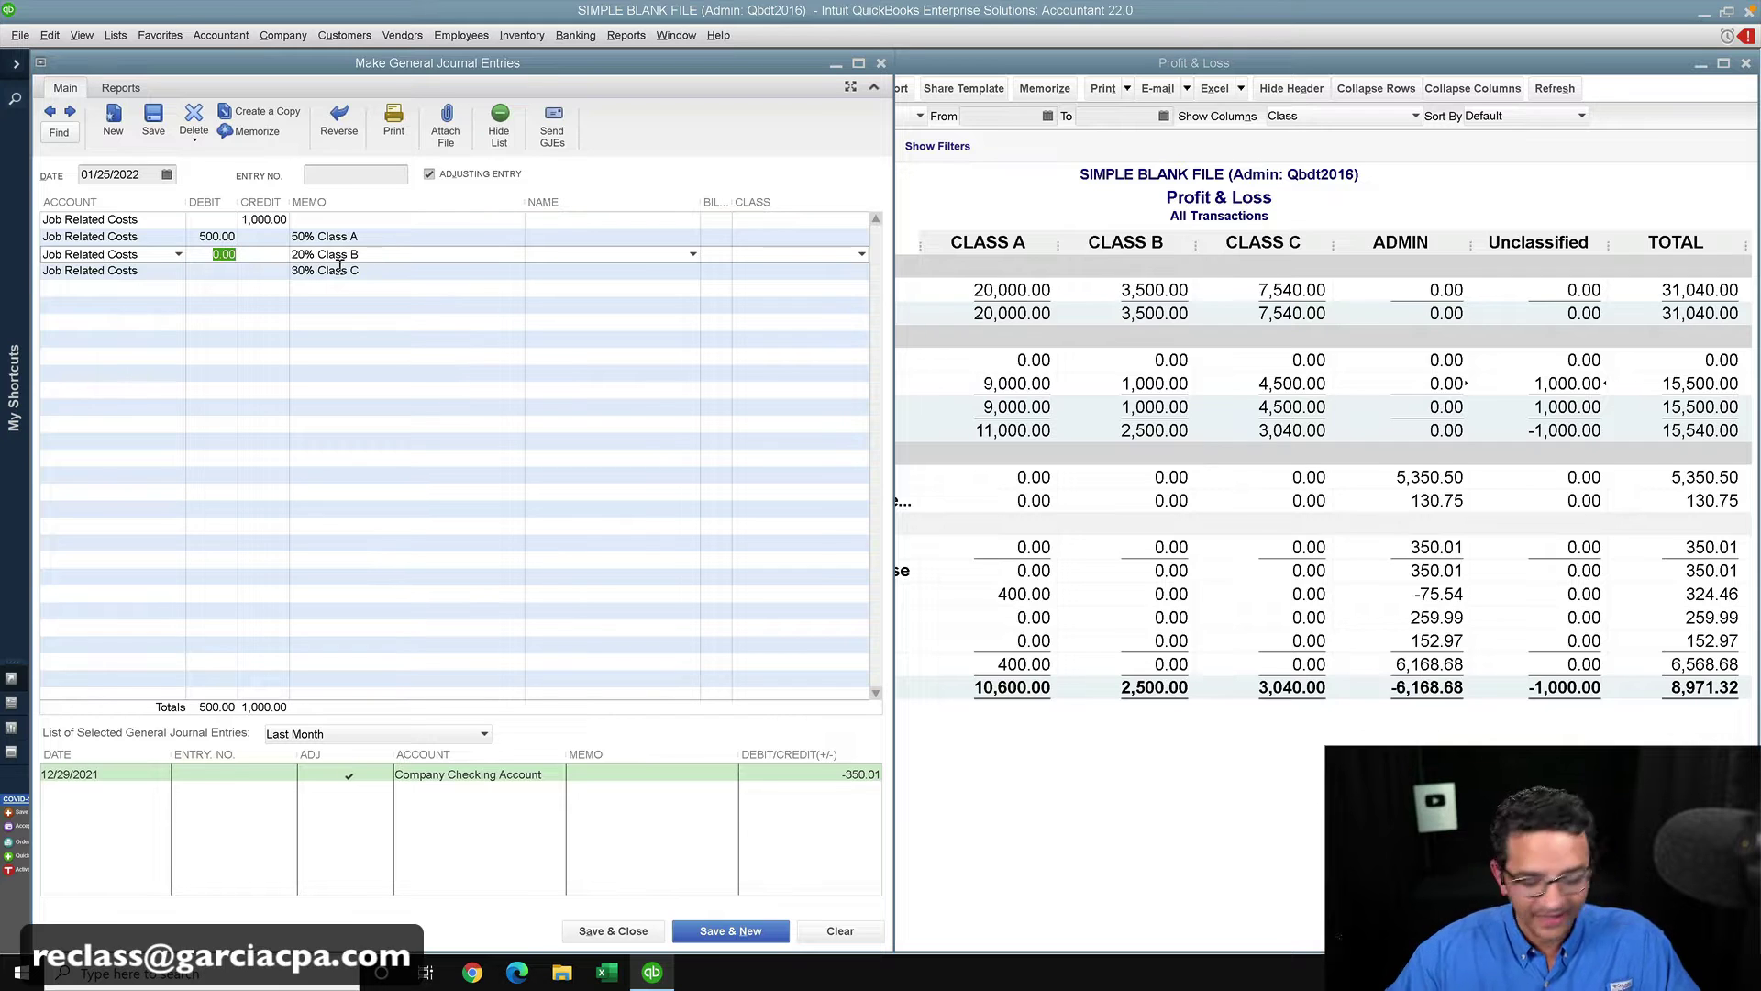
type("1,000*")
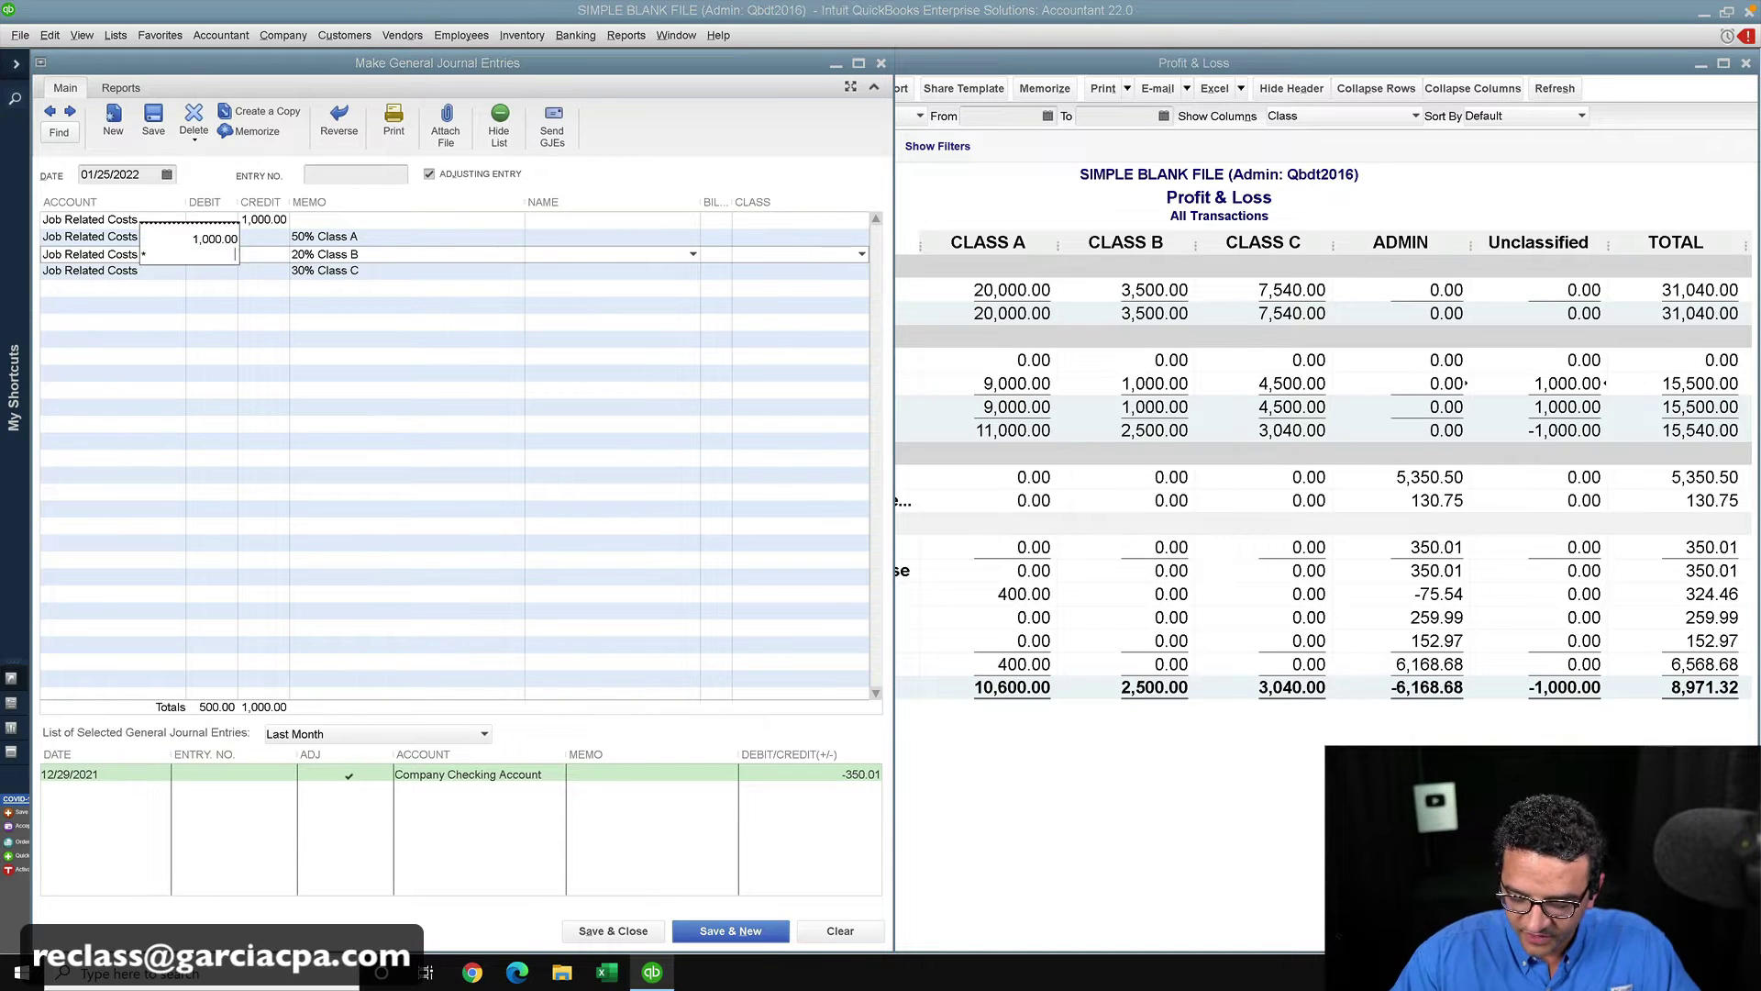
type(".20")
key("Return")
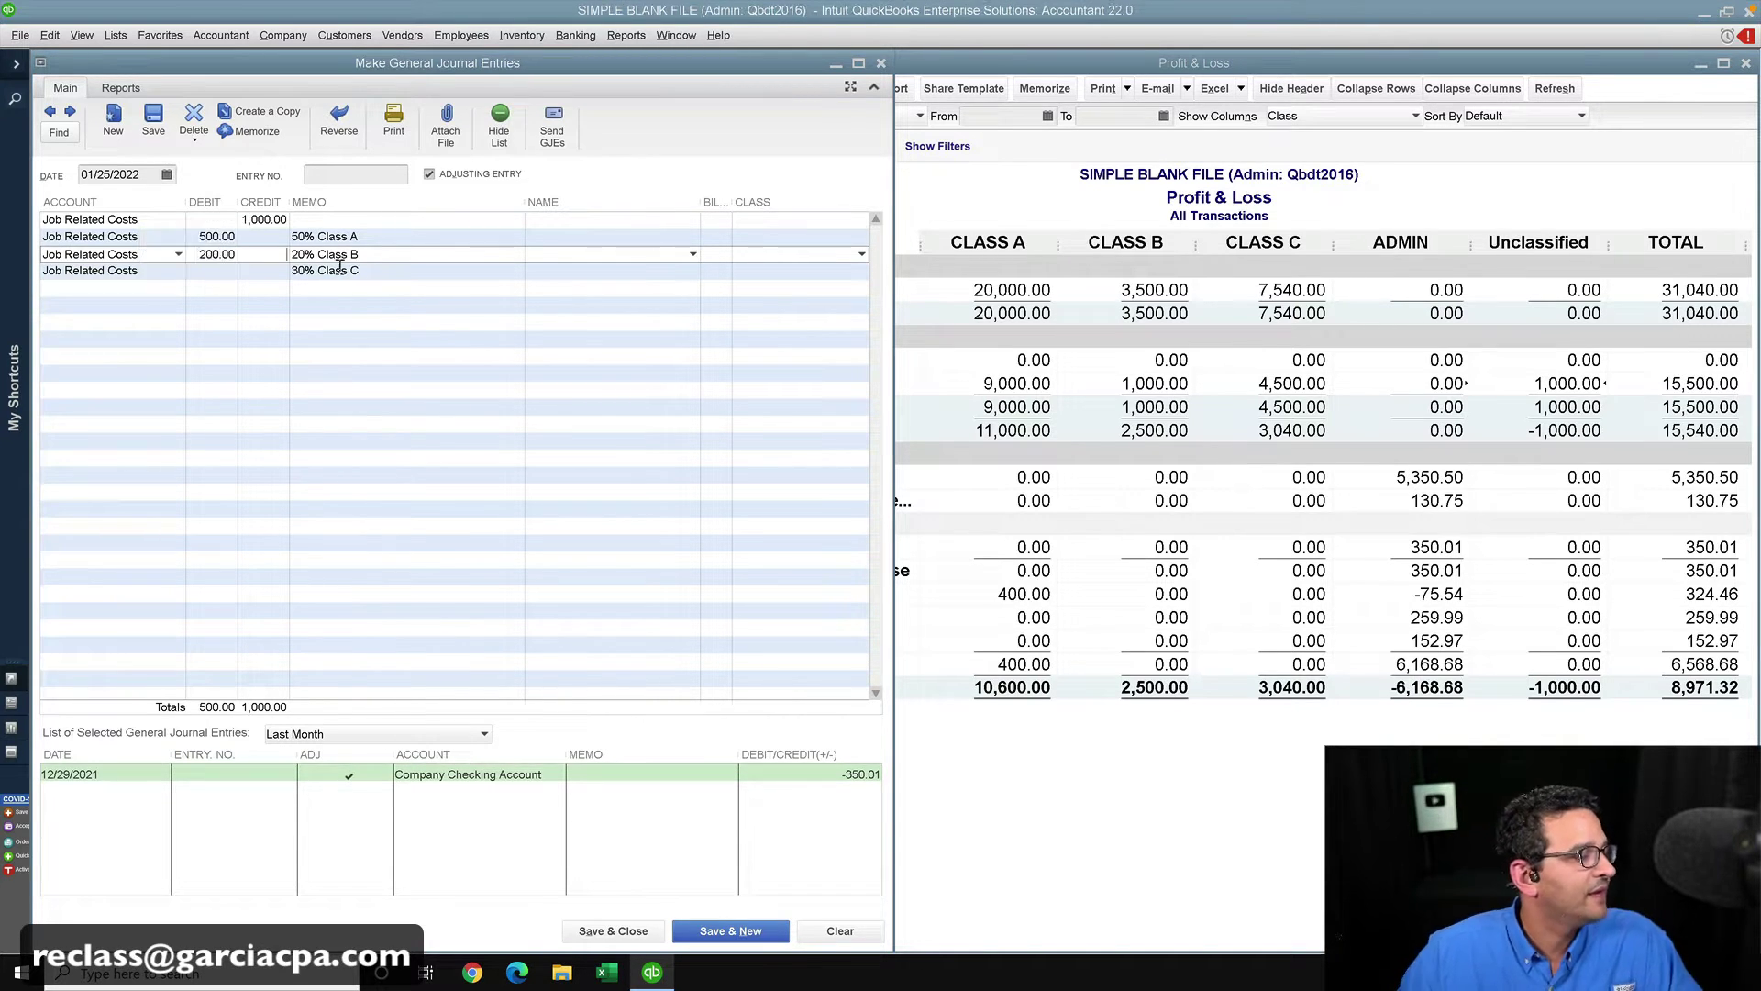
- Calculate the debit on the 30% Class C line as 1000 * .30, giving 300.00, and save the journal entry
left_click(195, 271)
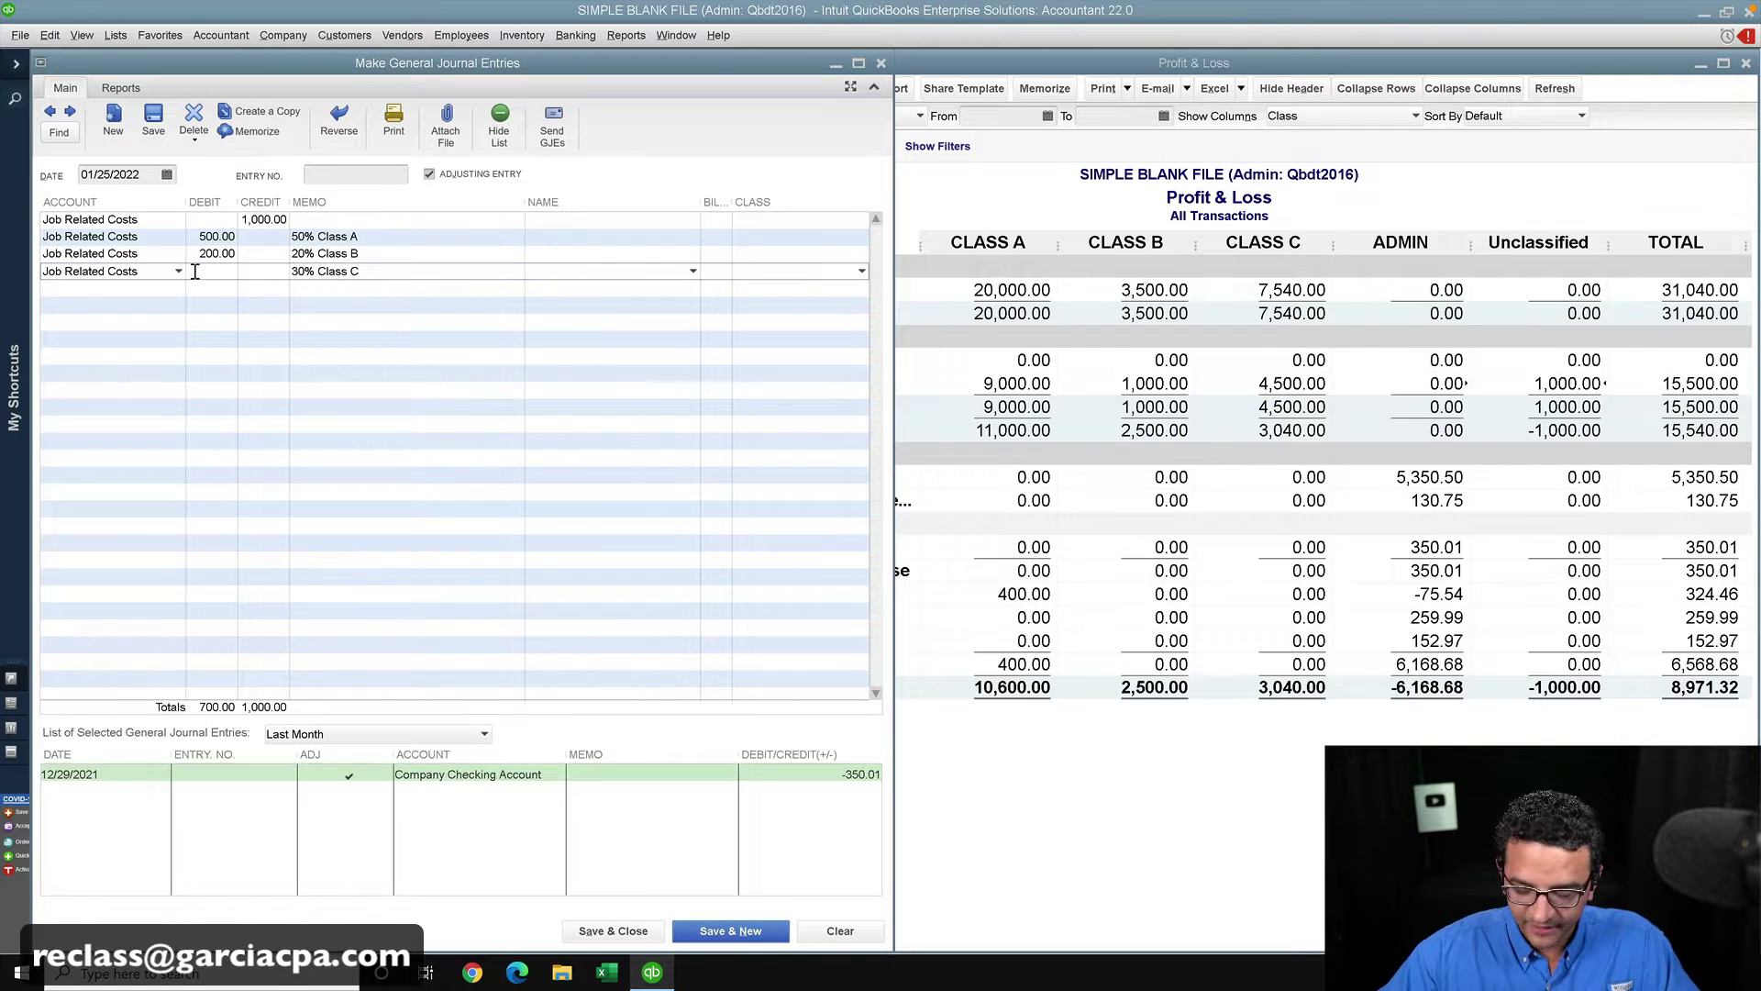
type("1000")
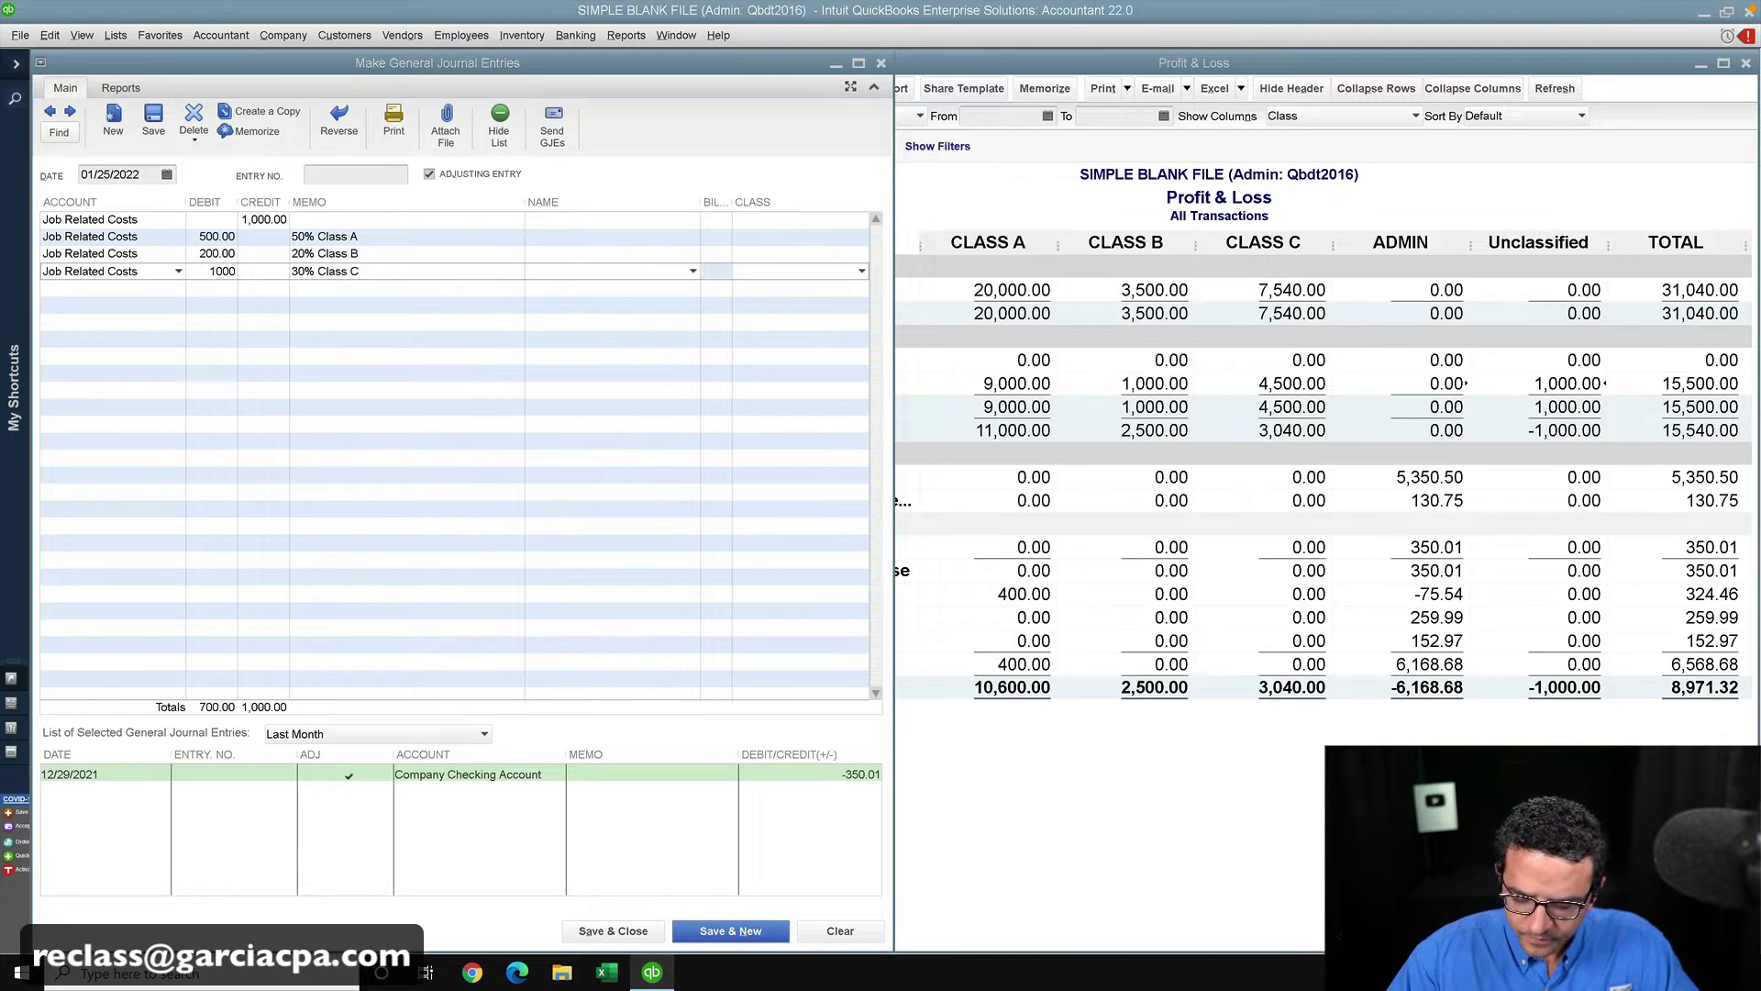
type("*")
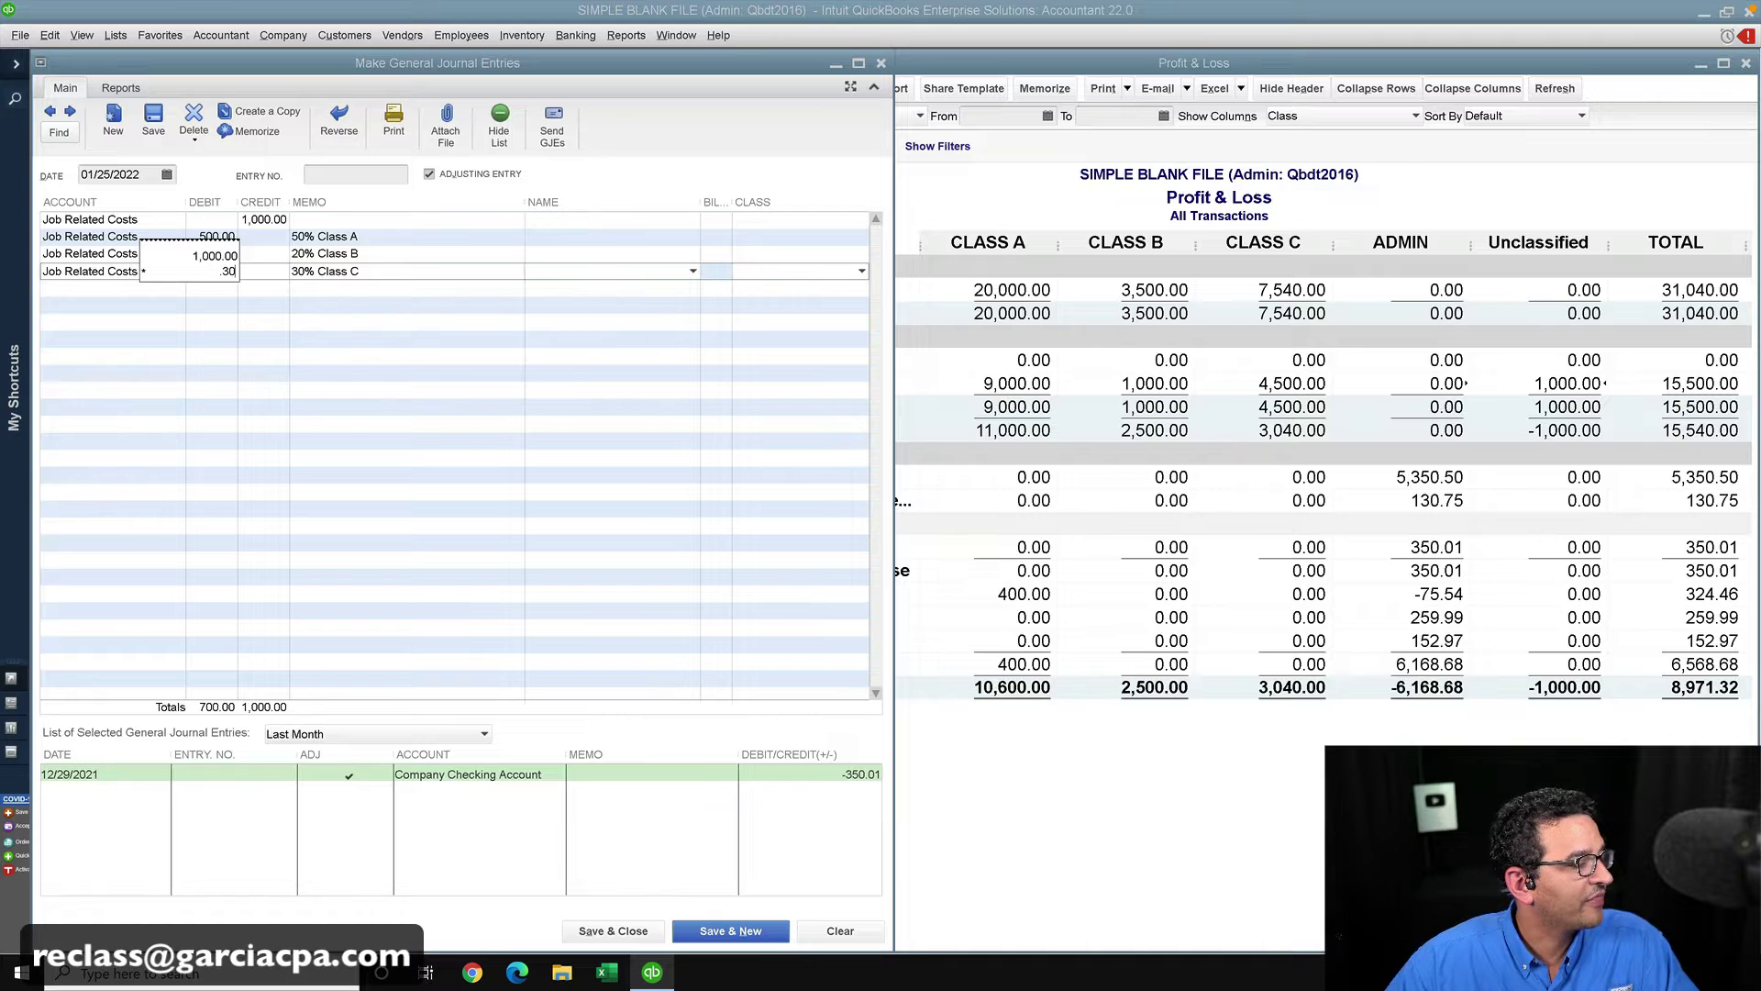
type(".30")
key("Return")
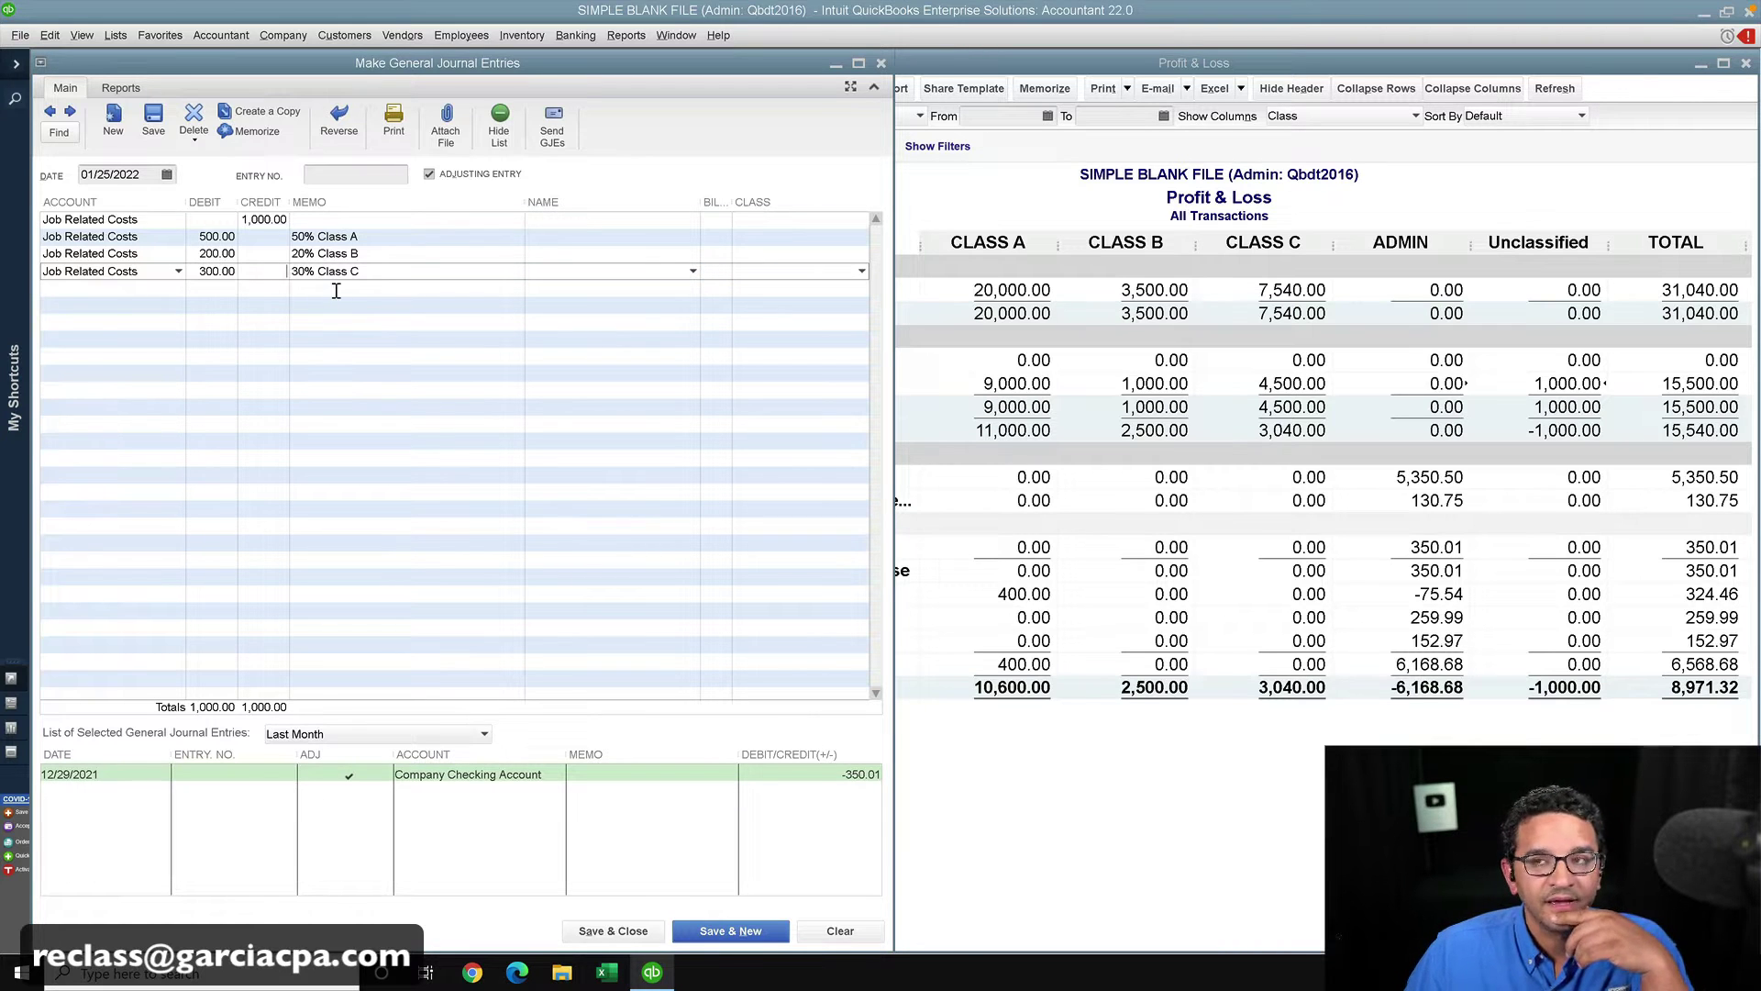
left_click(153, 120)
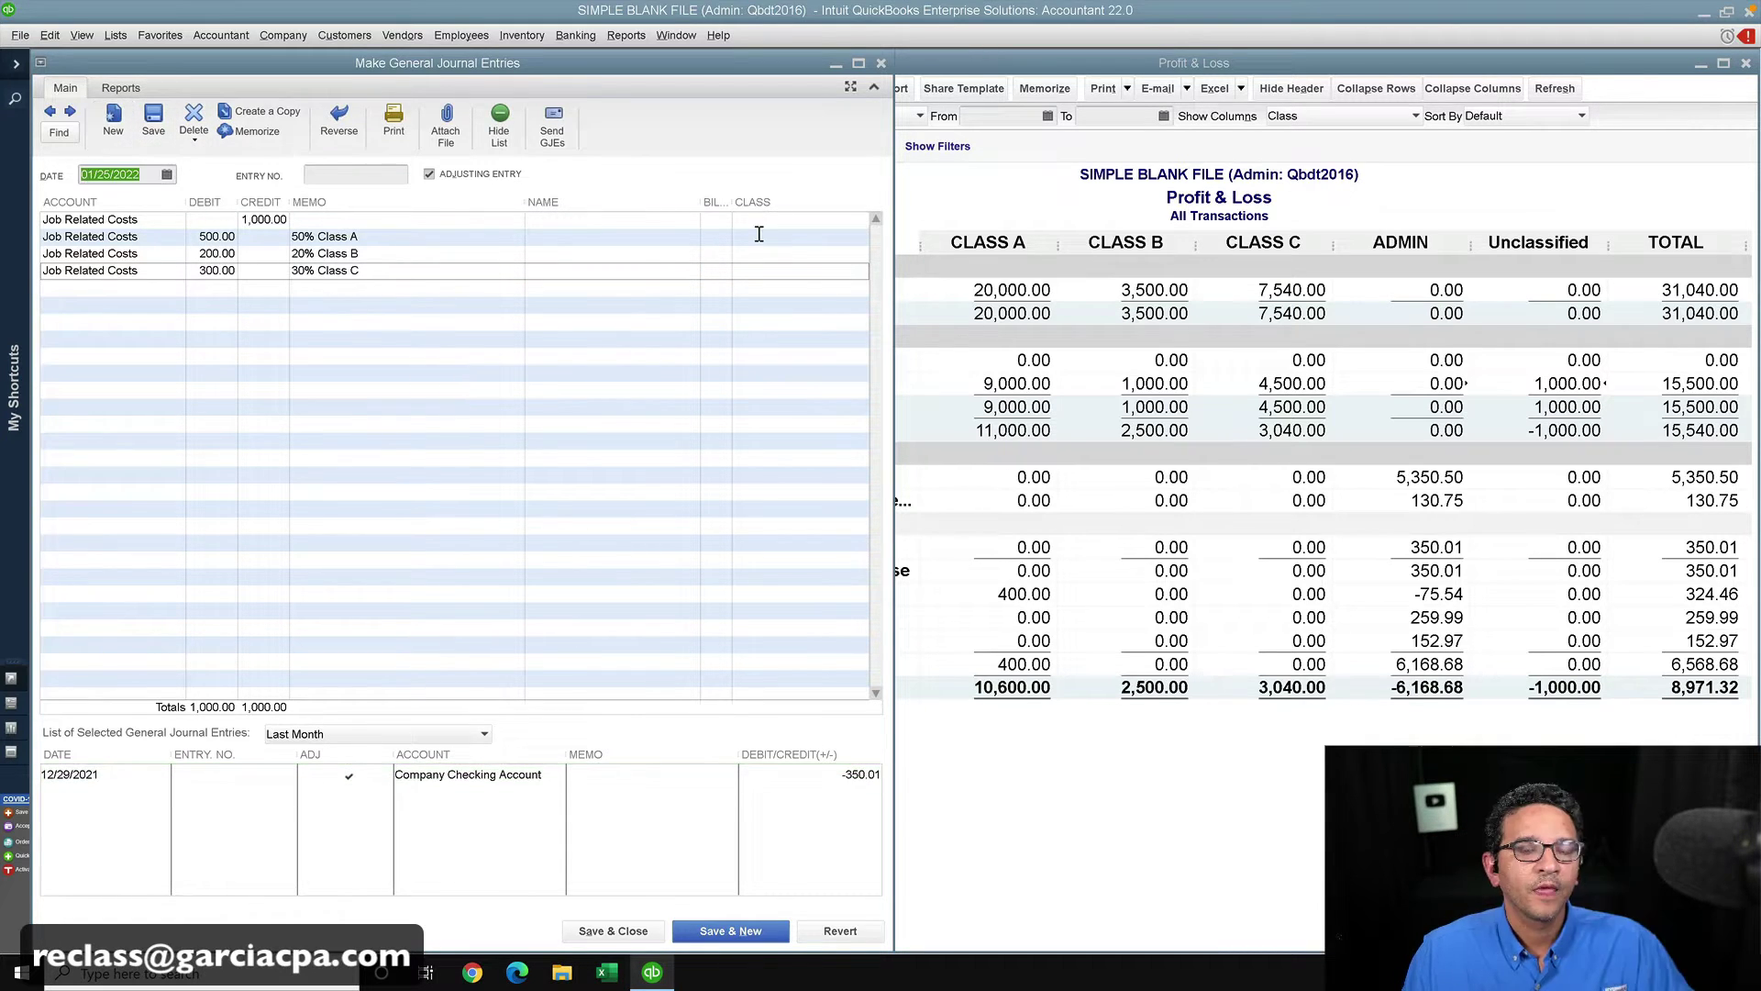
- Assign CLASS A to the 50% line, CLASS B to the 20% line and CLASS C to the 30% line
left_click(371, 252)
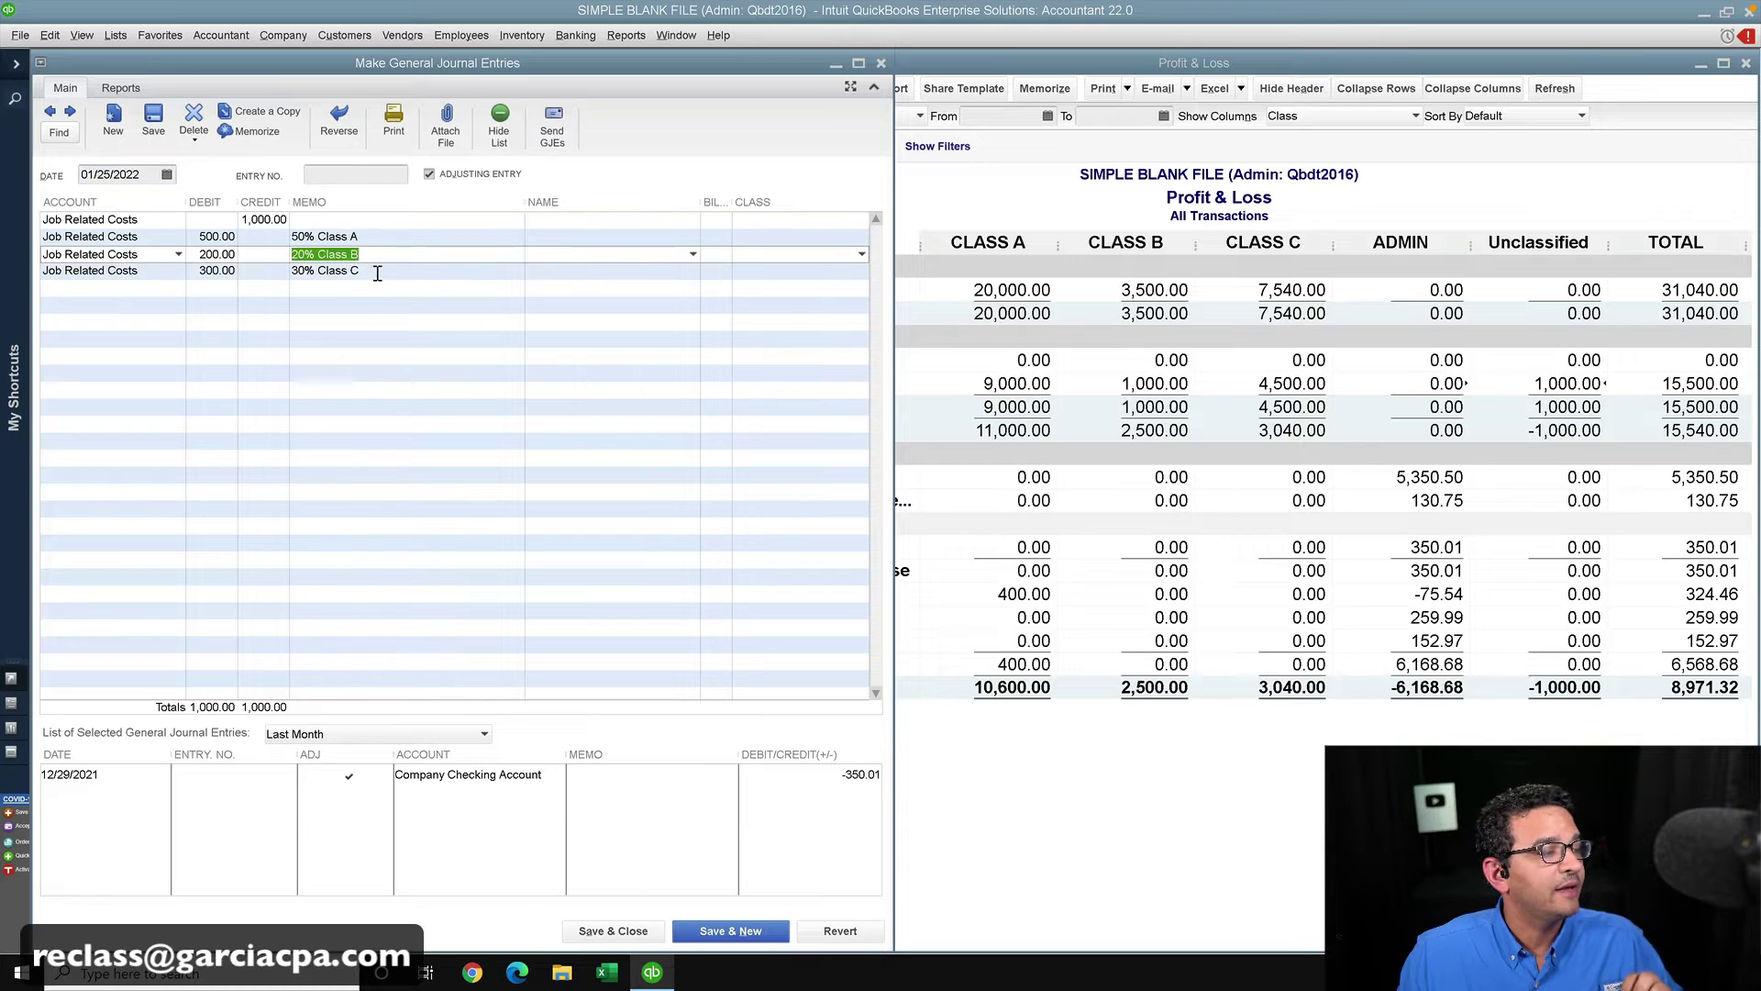
left_click(377, 272)
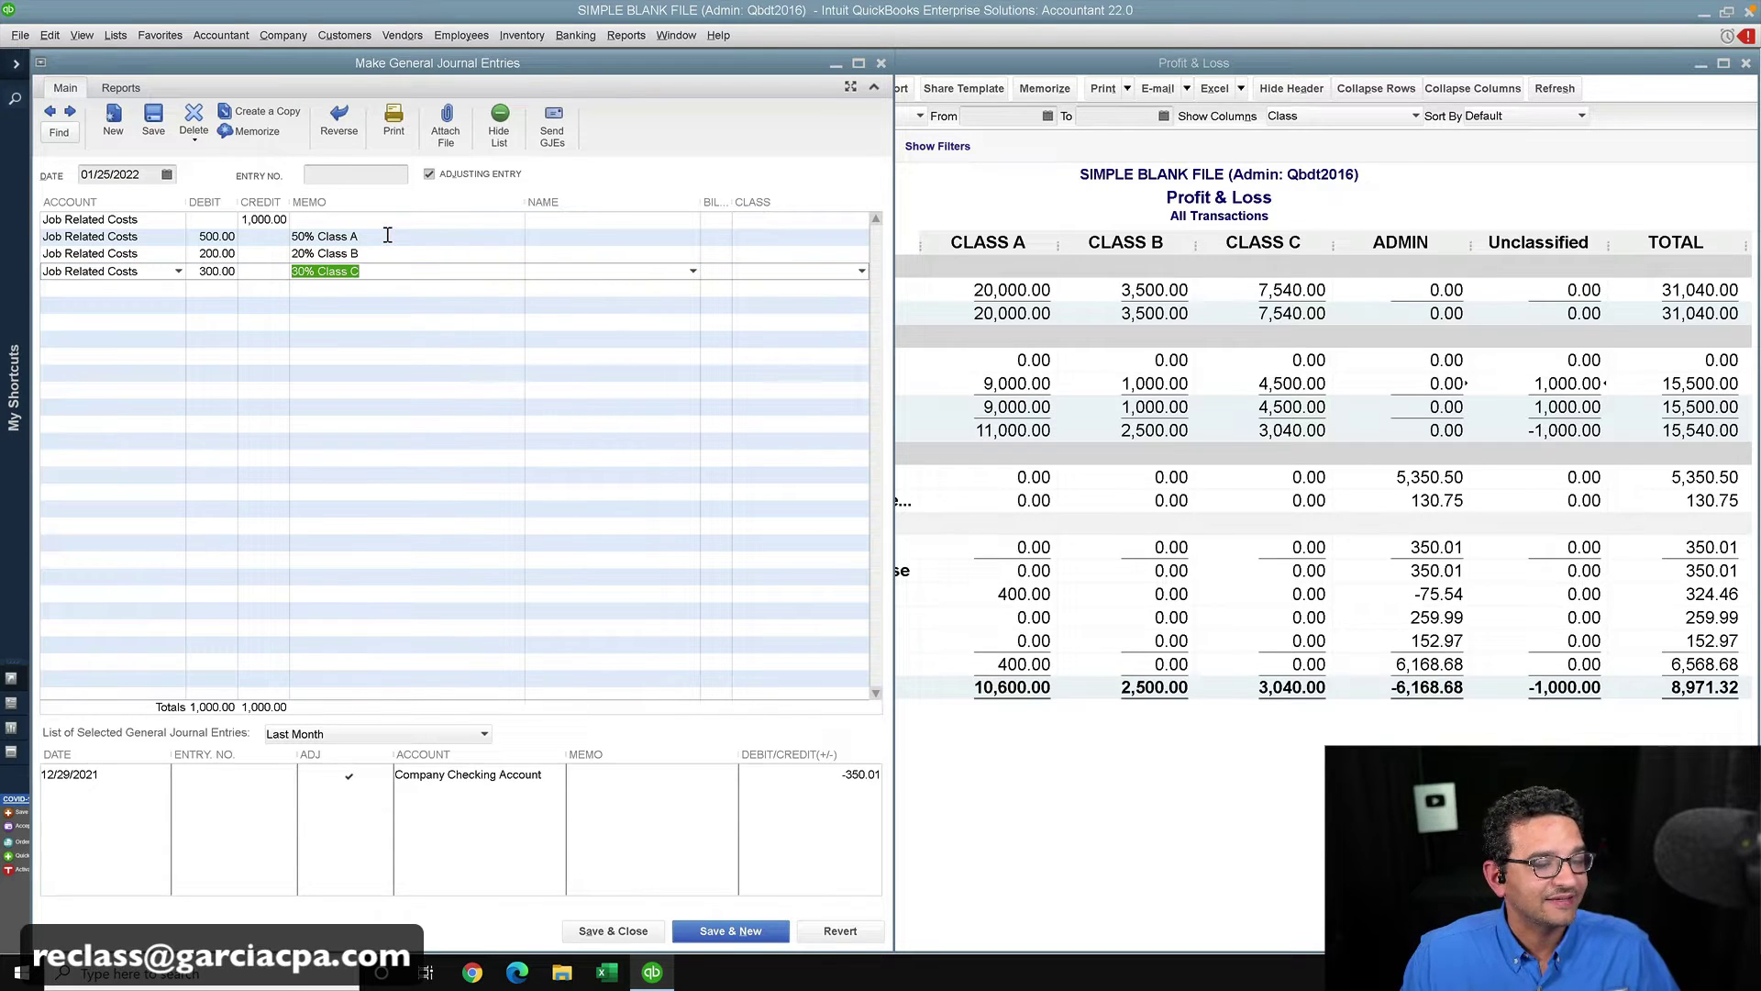
left_click(862, 238)
left_click(863, 237)
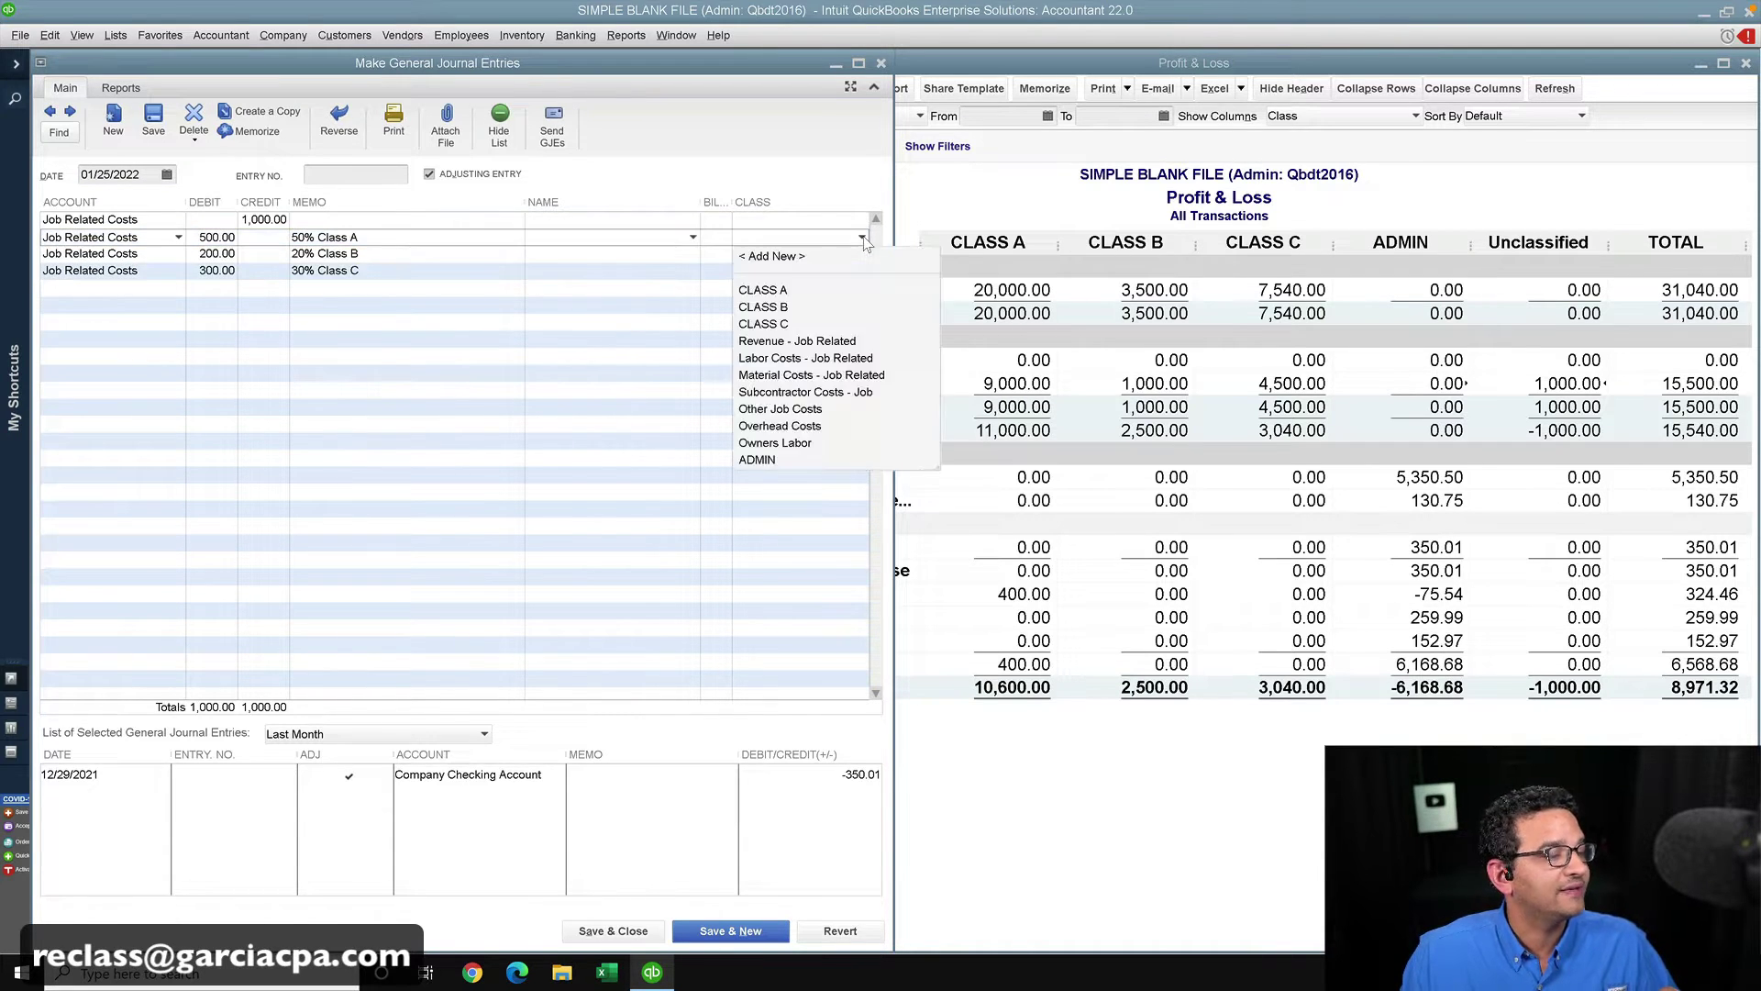
left_click(762, 290)
left_click(862, 254)
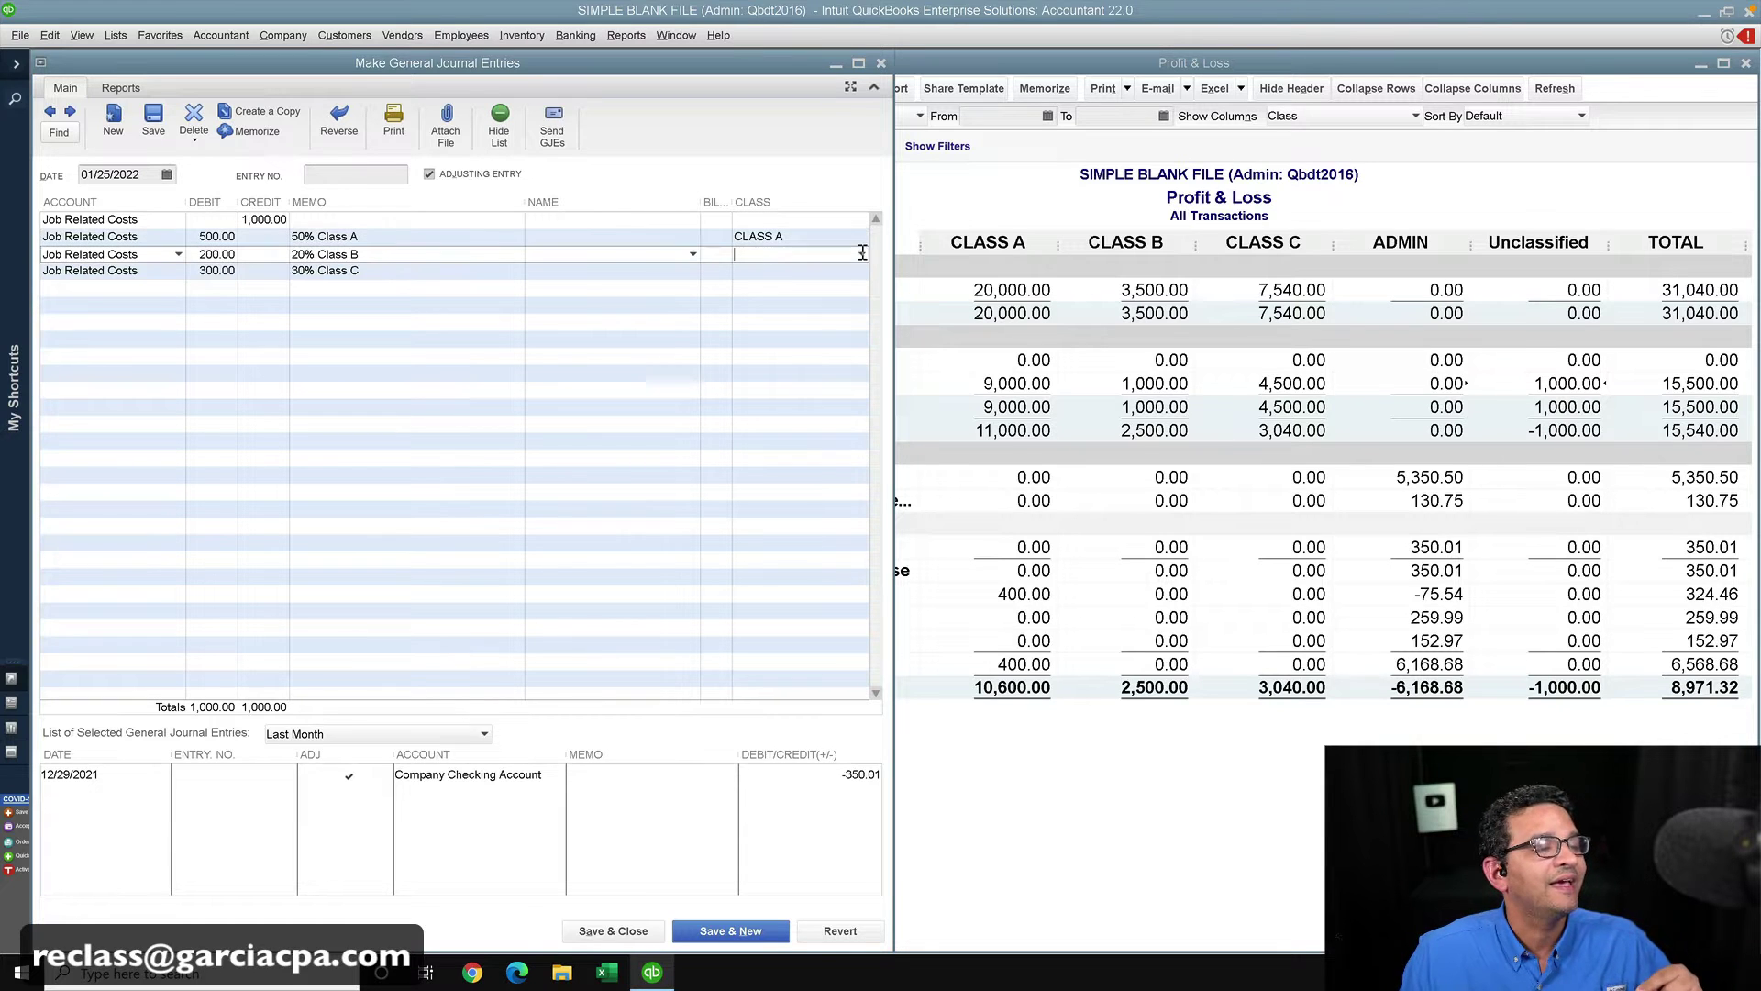
left_click(862, 254)
left_click(764, 324)
left_click(862, 272)
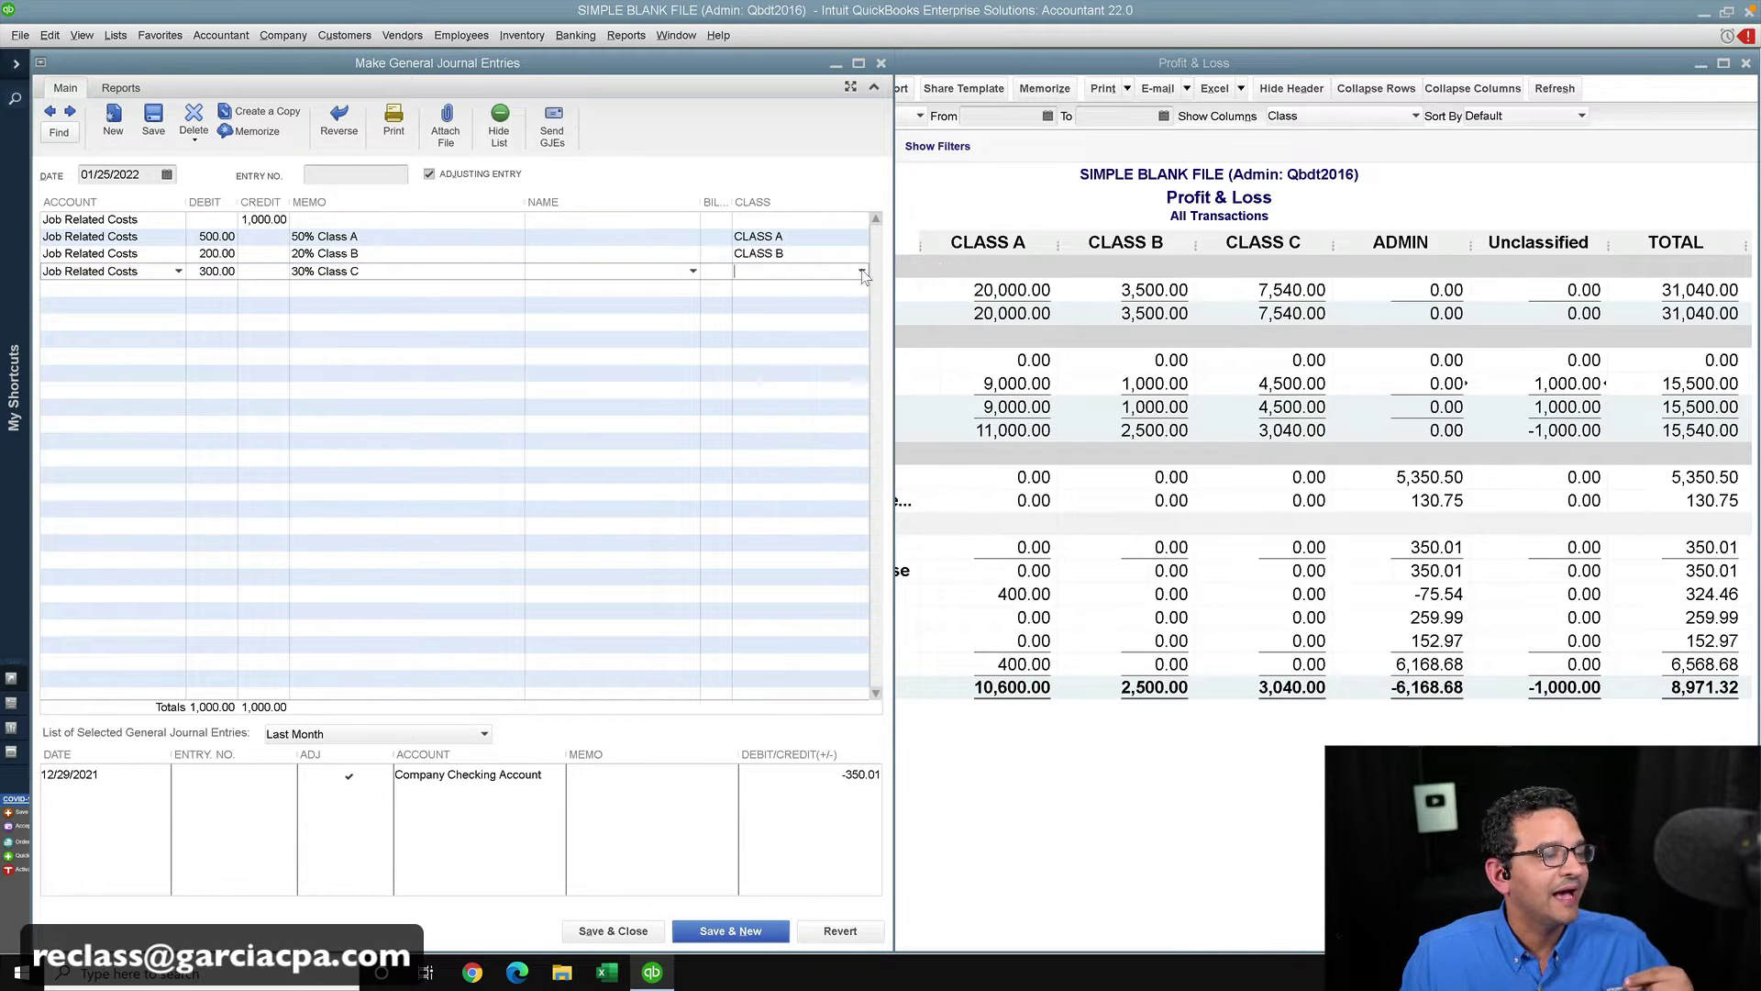
left_click(862, 271)
left_click(774, 358)
scroll(767, 236, "up", 2)
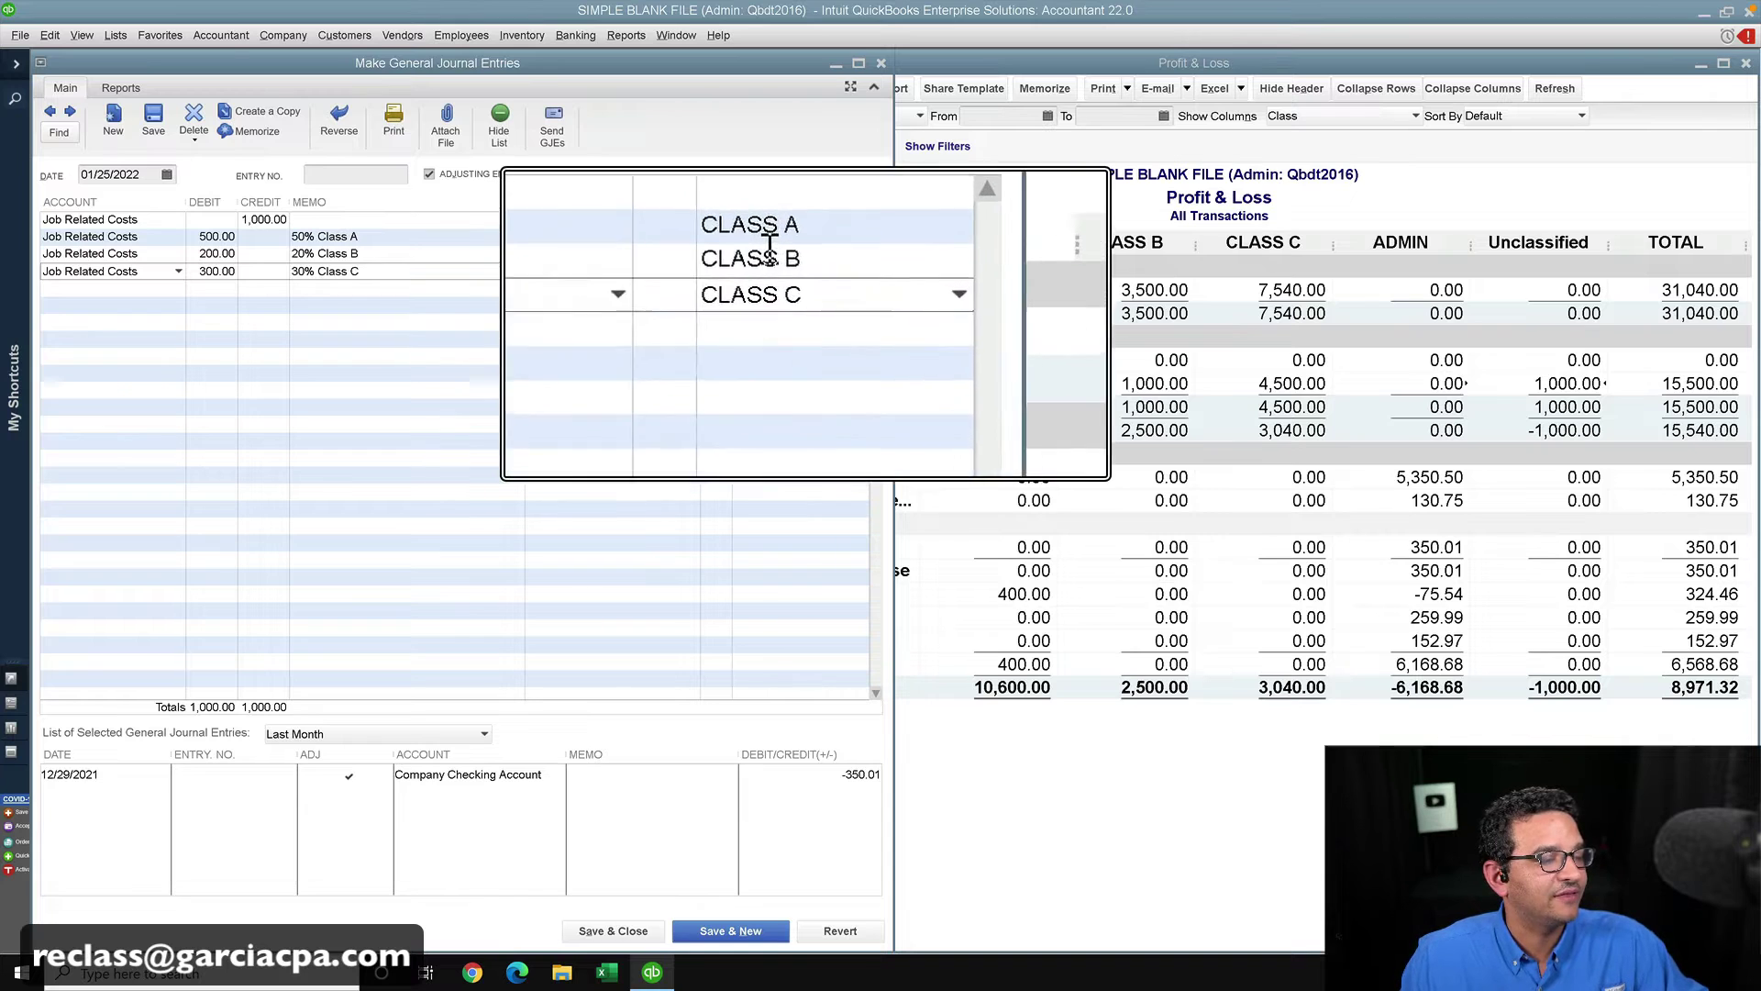
- Compare the memos and classes on the journal entry lines with the Unclassified Job Related Costs in the Profit & Loss report
scroll(774, 244, "down", 2)
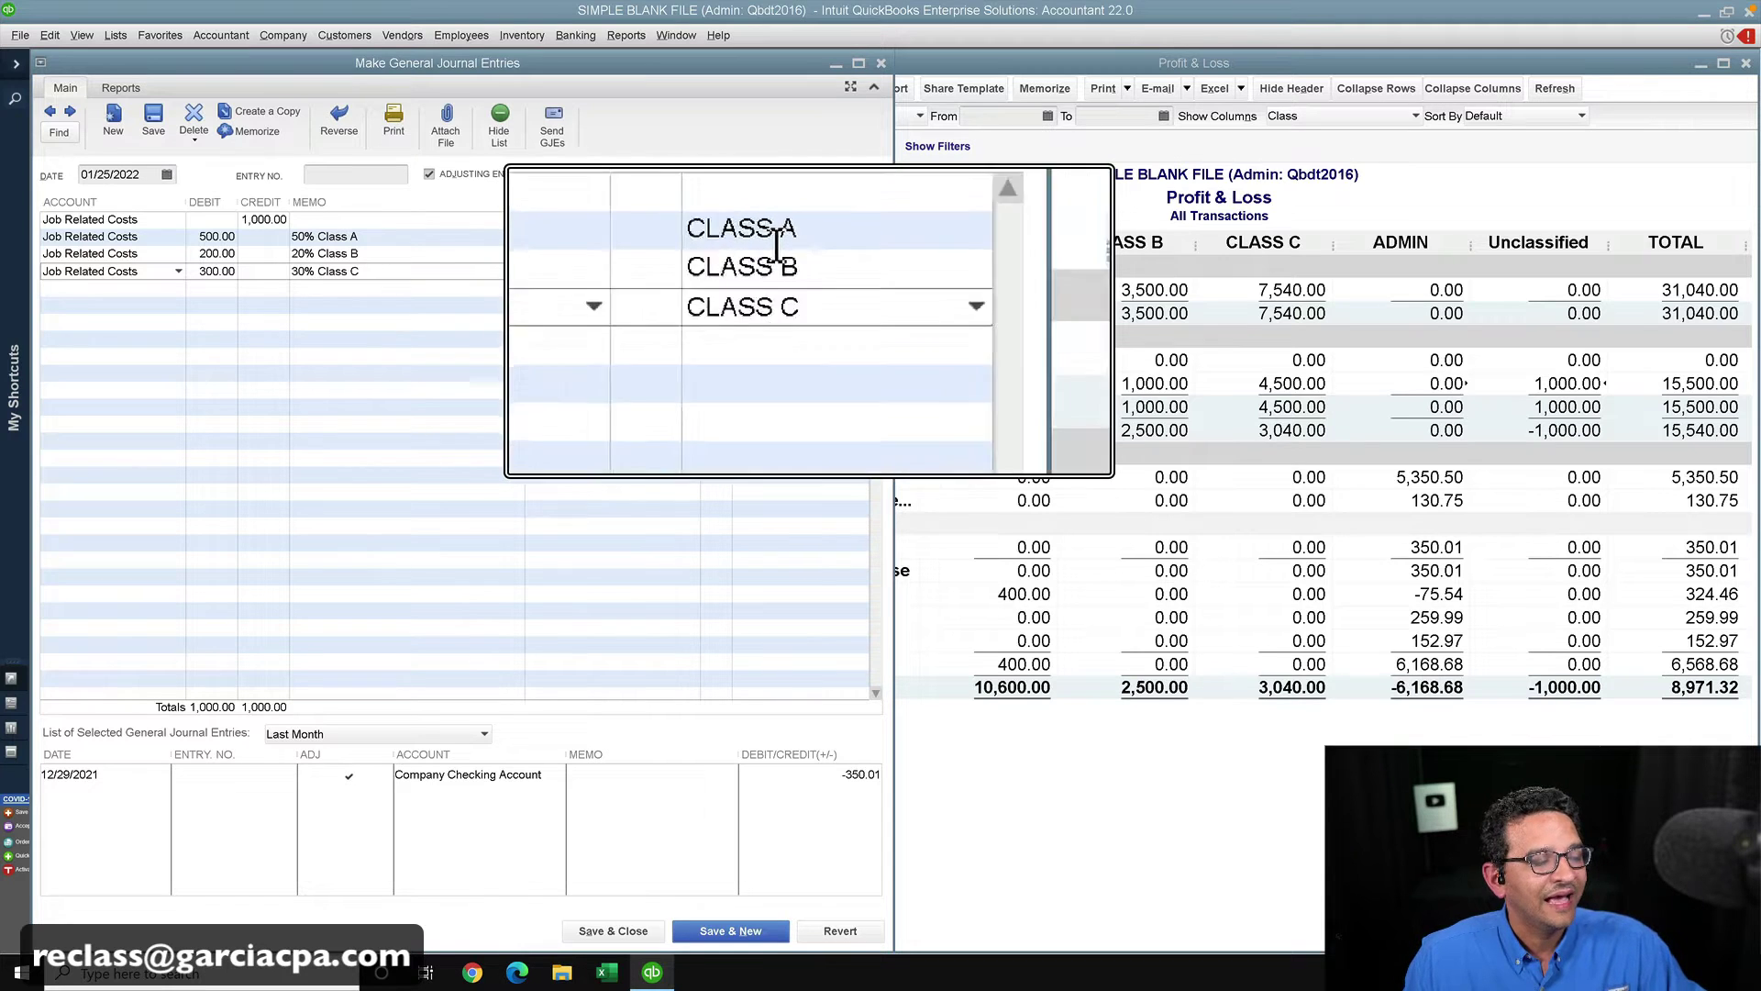
left_click(325, 240)
left_click_drag(318, 239, 390, 243)
scroll(321, 255, "up", 2)
scroll(321, 253, "up", 2)
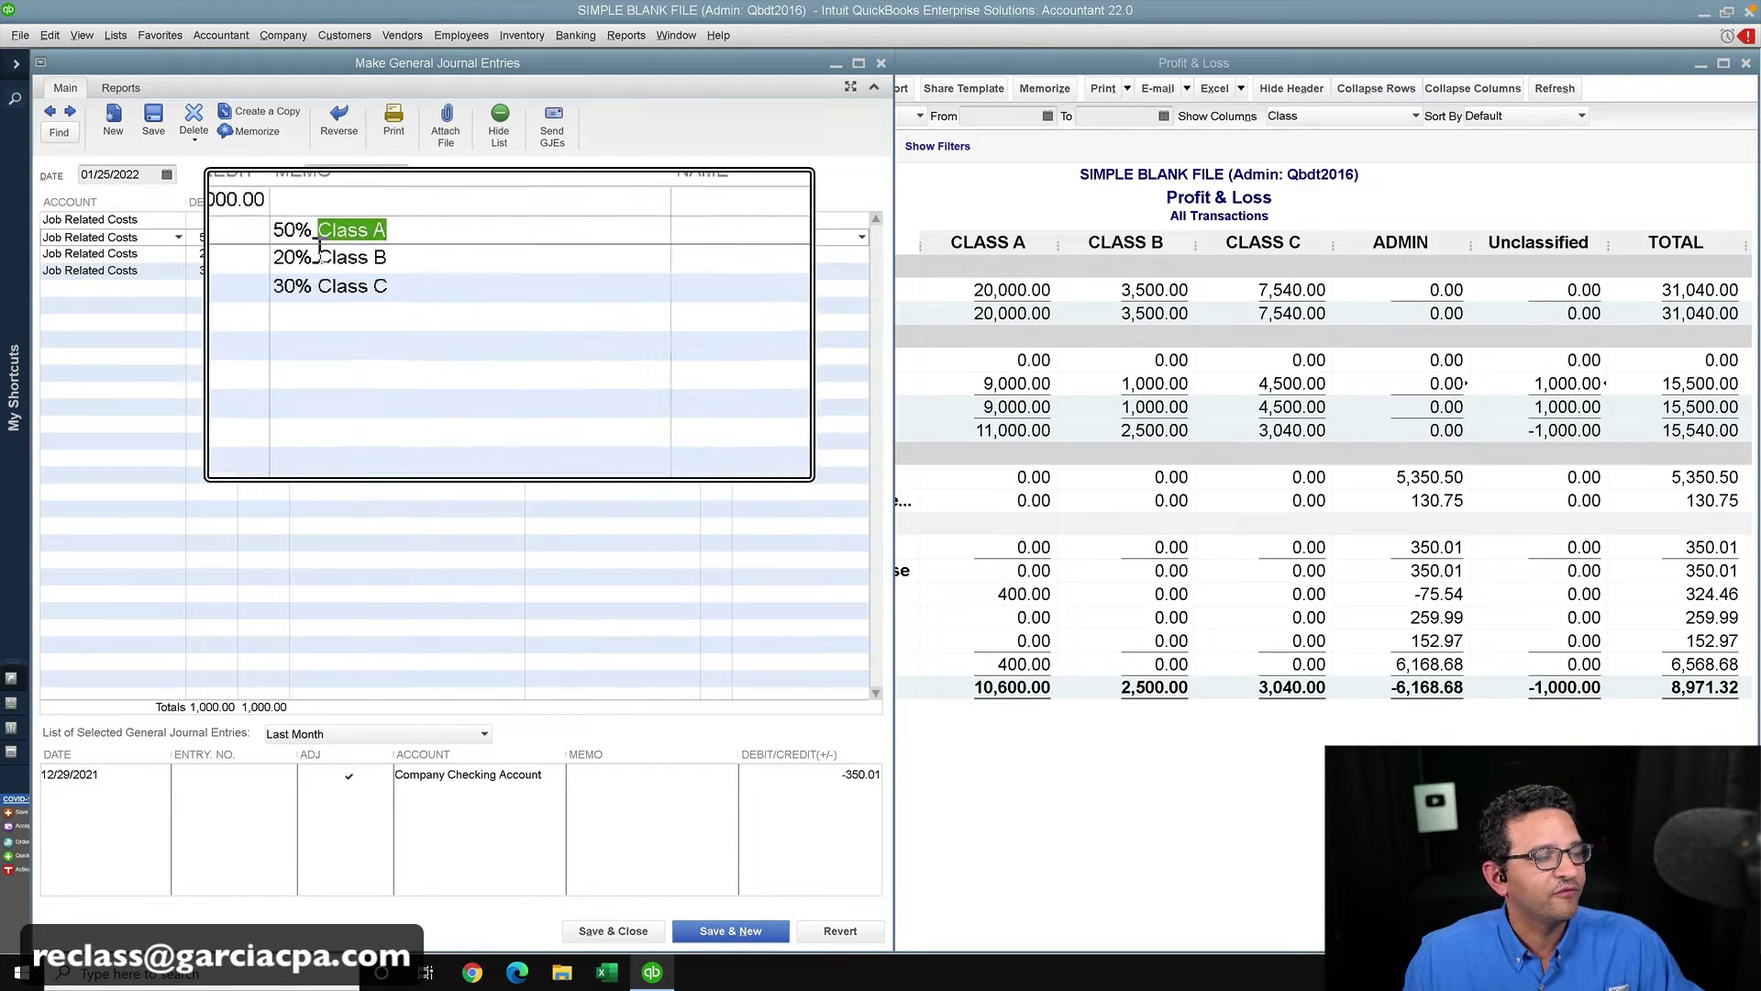
scroll(319, 248, "down", 3)
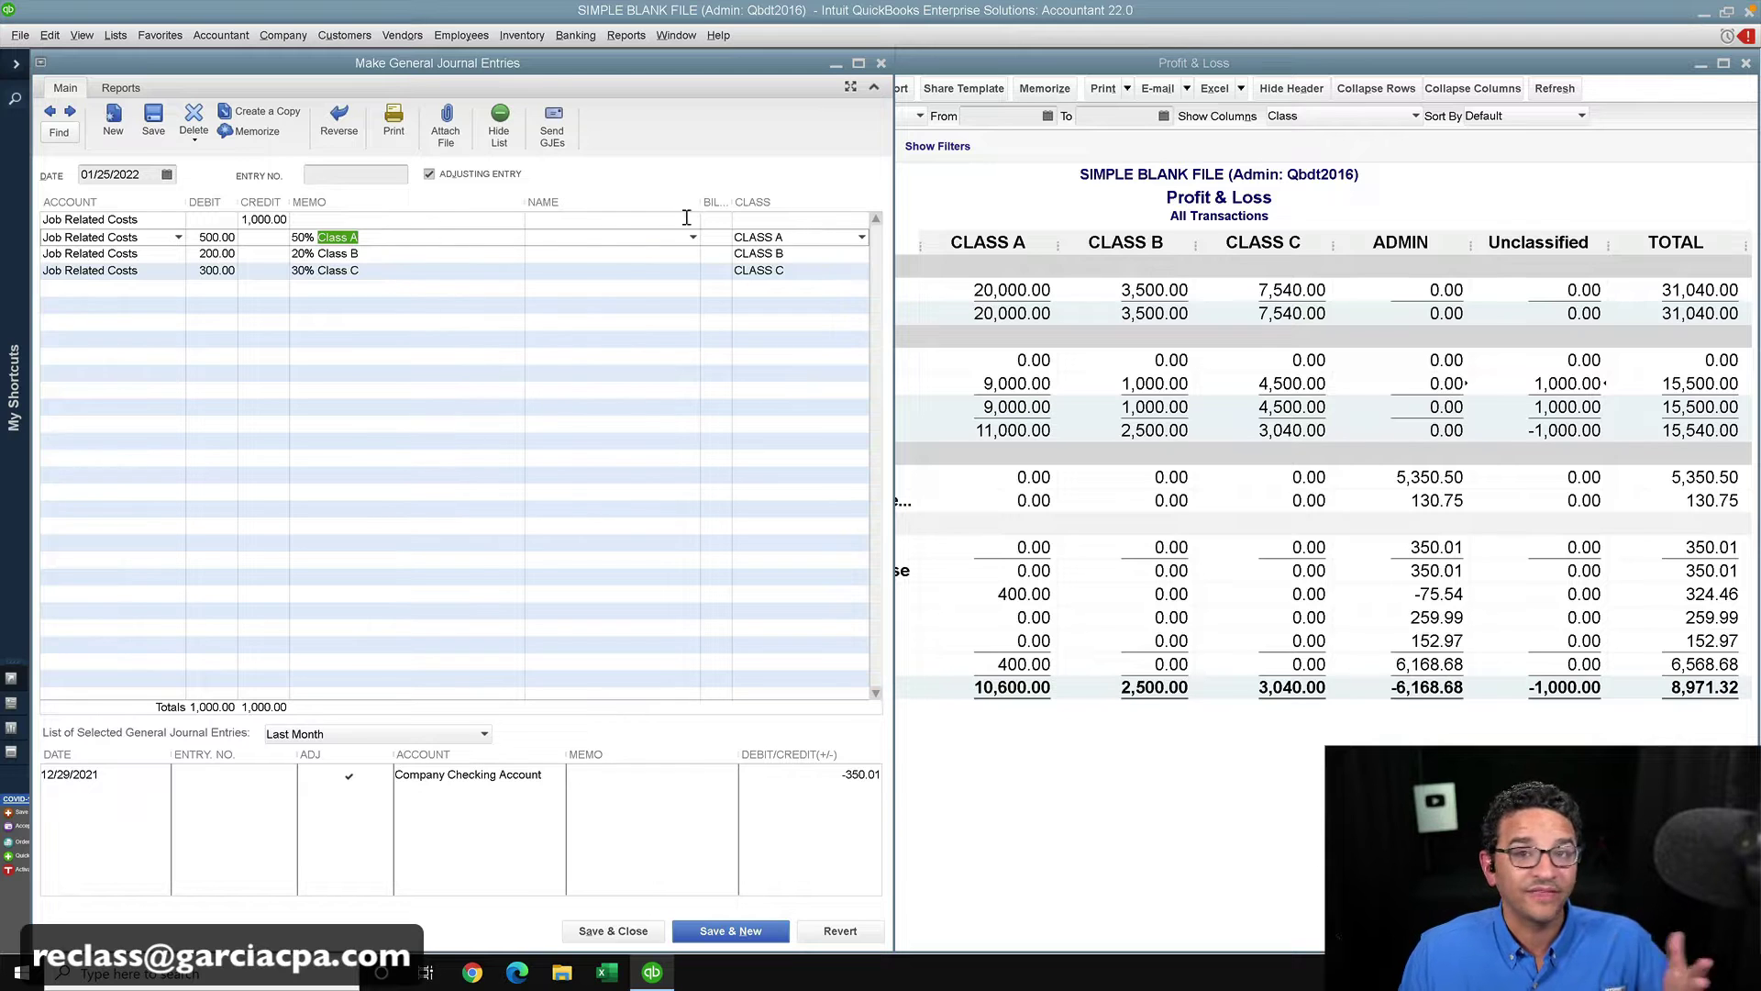
left_click_drag(802, 247, 649, 243)
left_click_drag(818, 254, 708, 251)
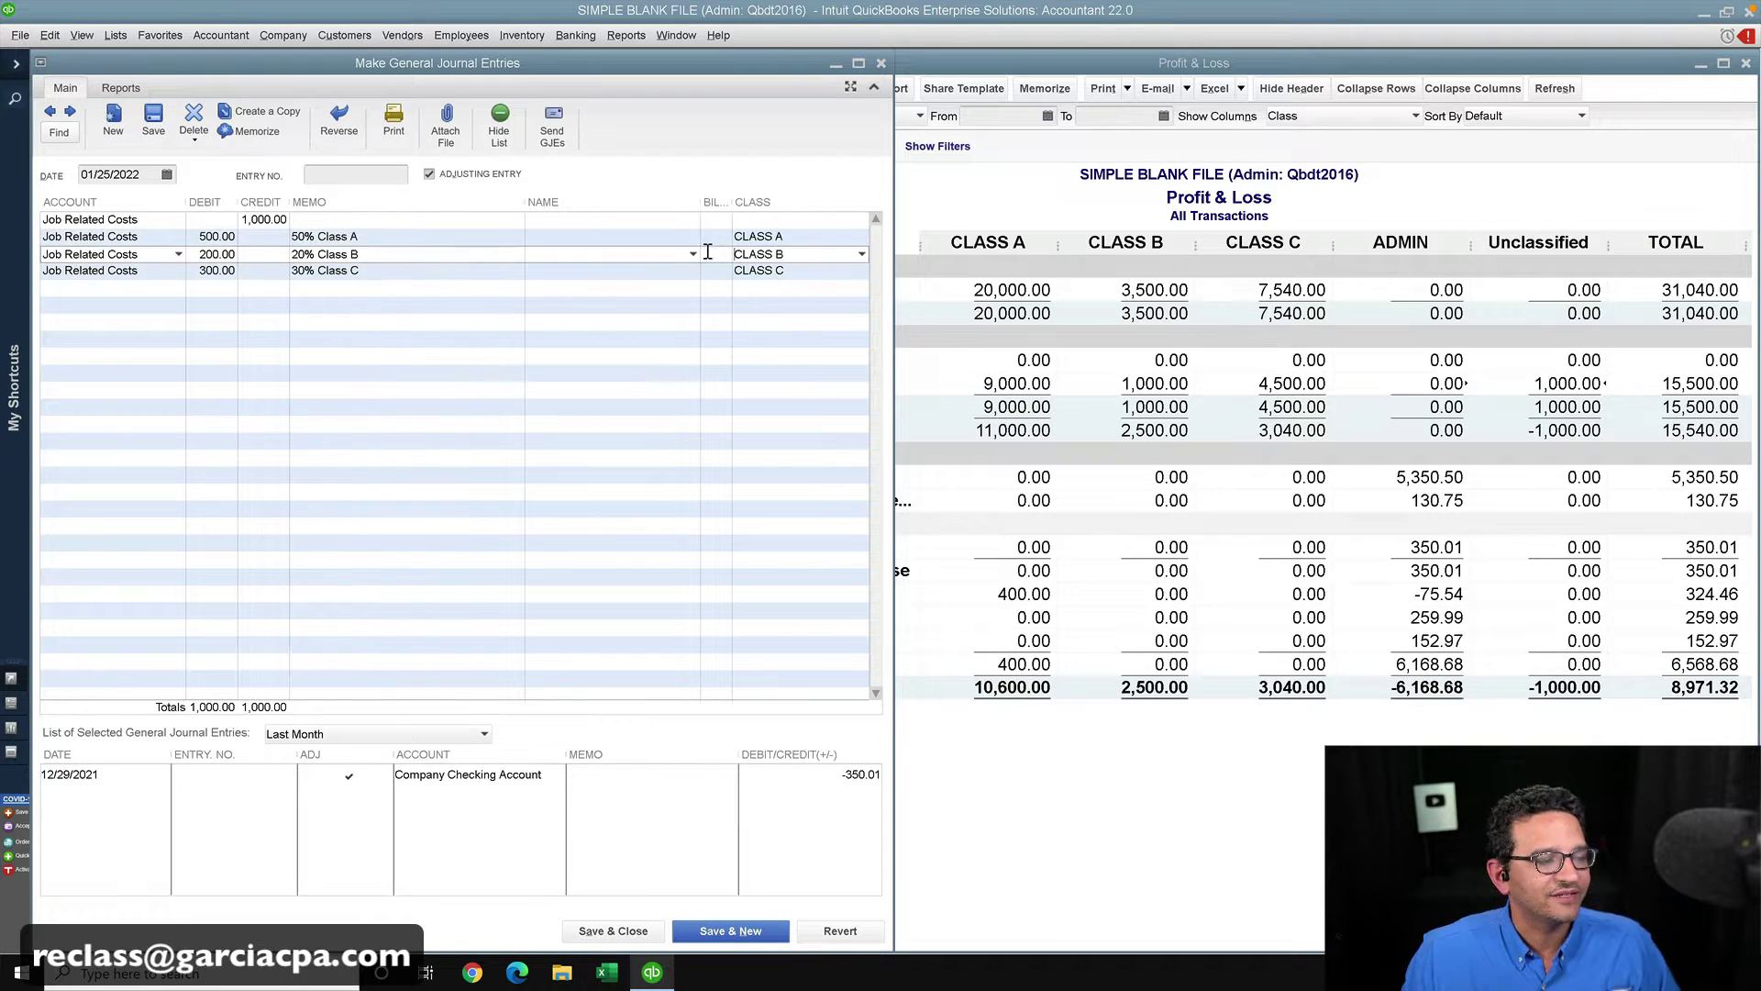
left_click(1483, 196)
key("super+plus")
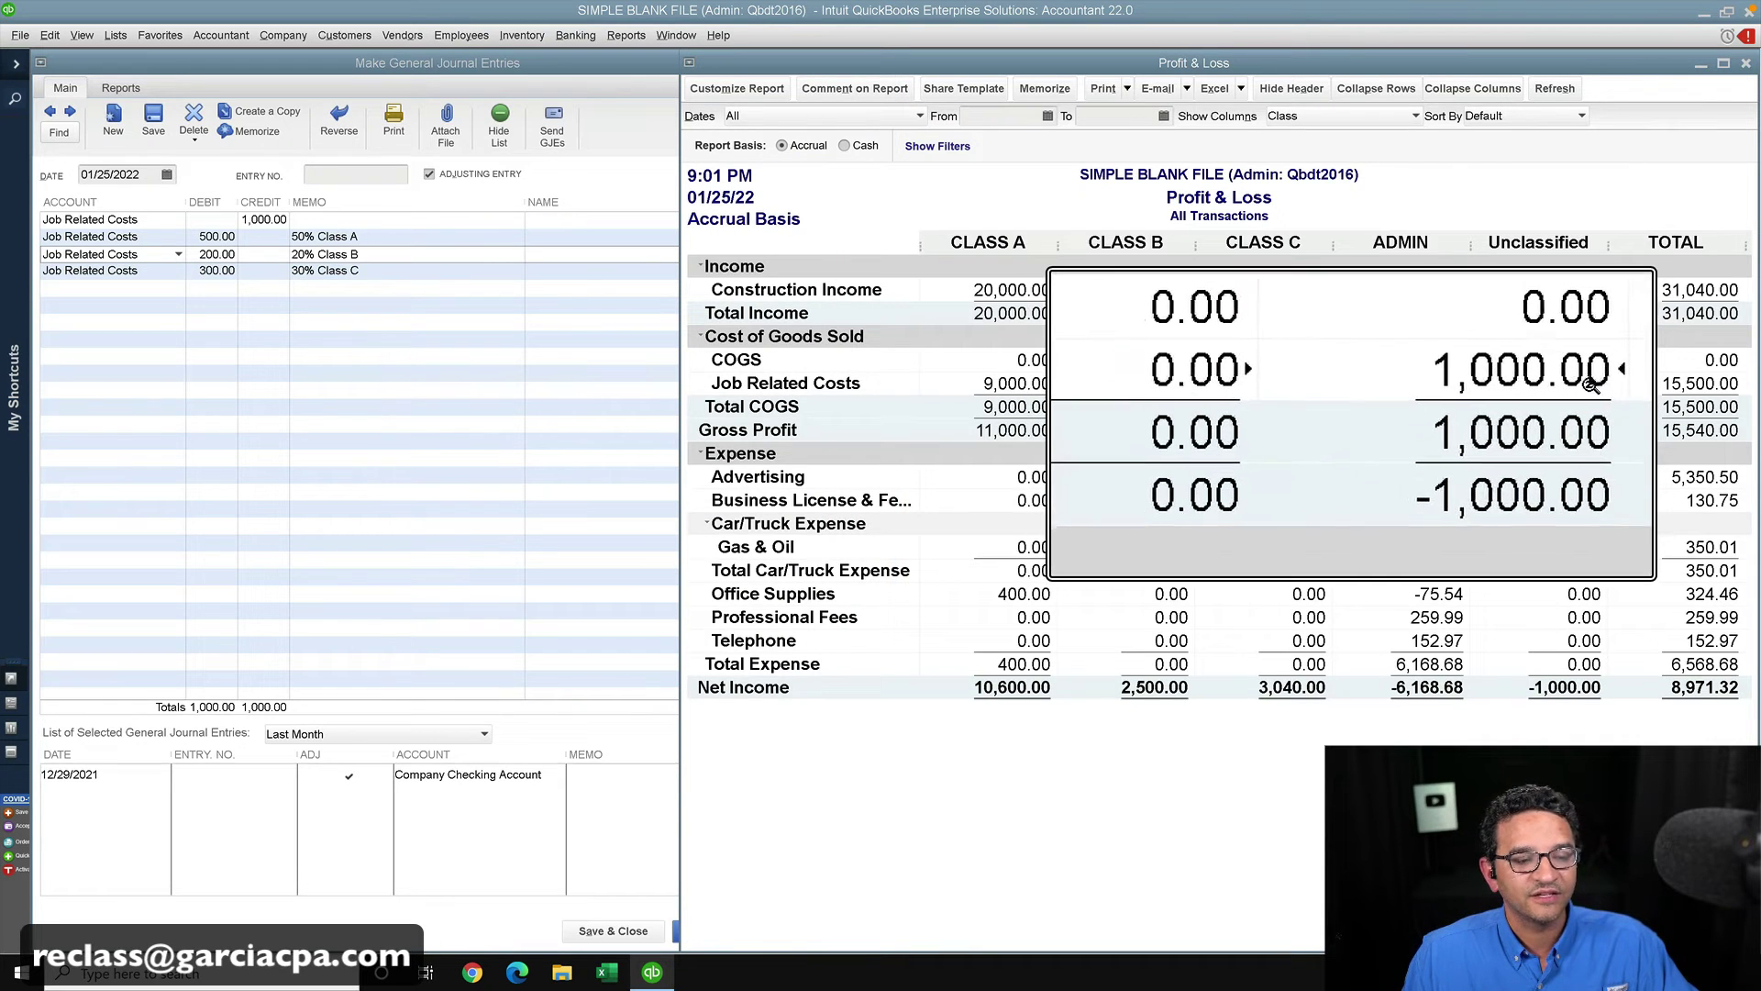
key("super+Escape")
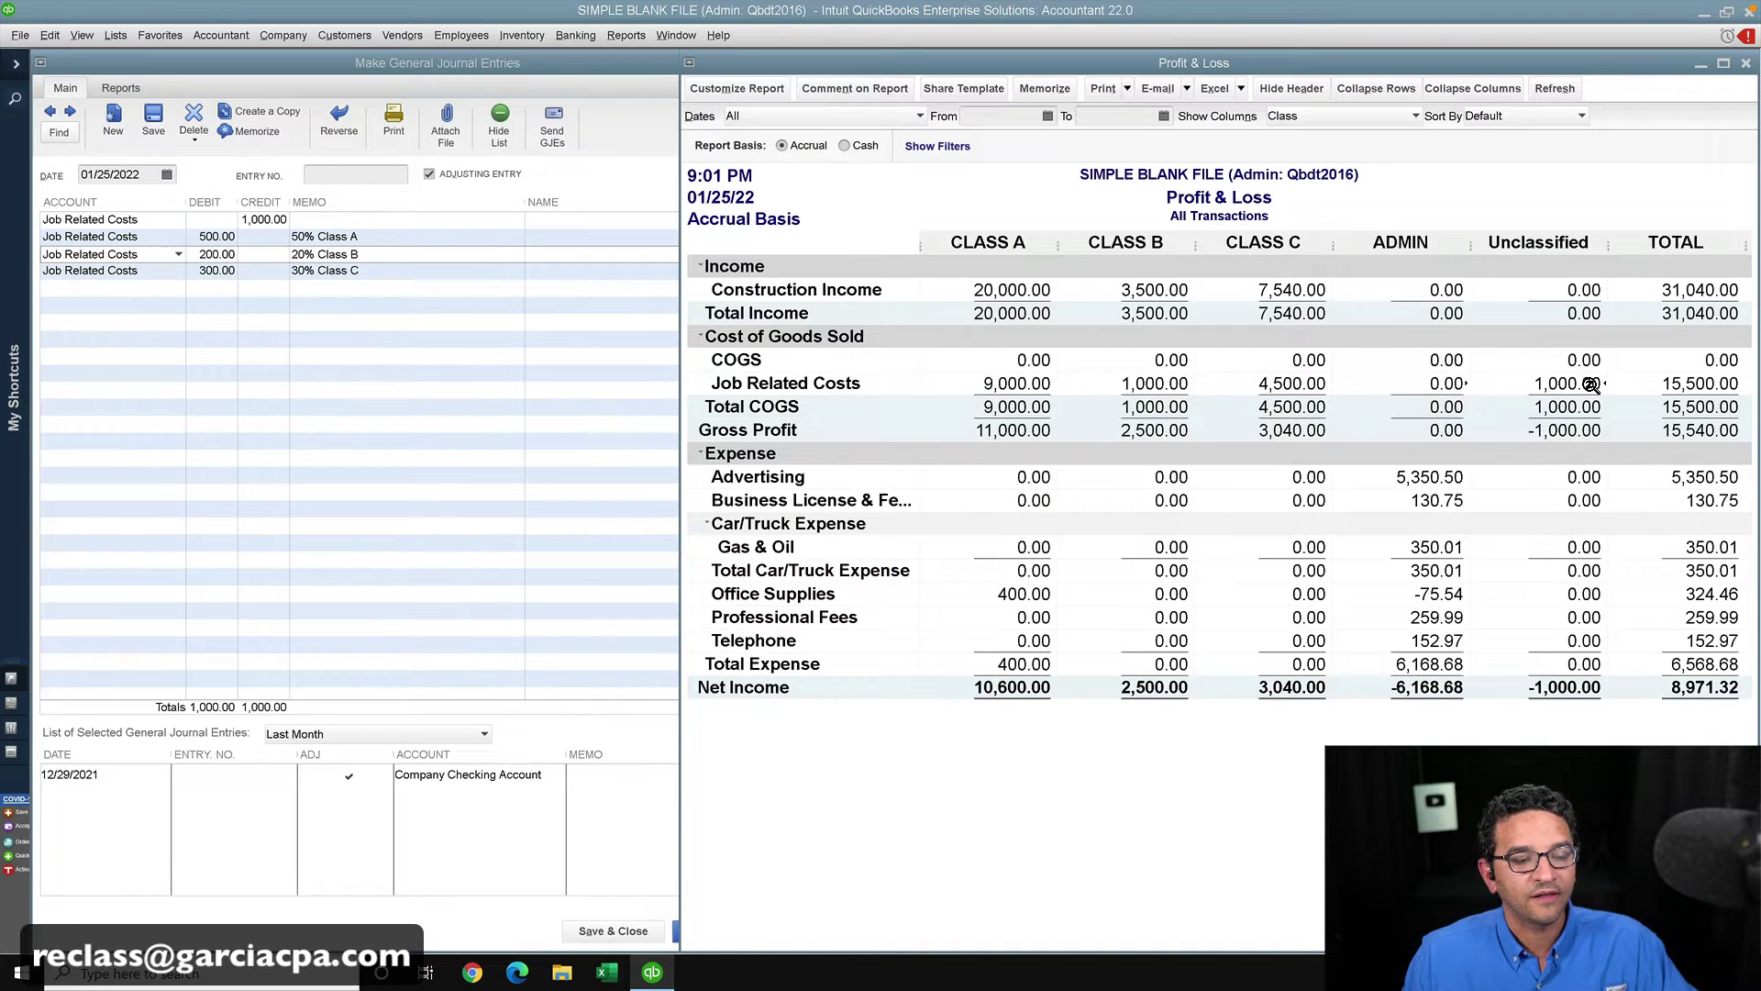
left_click(576, 207)
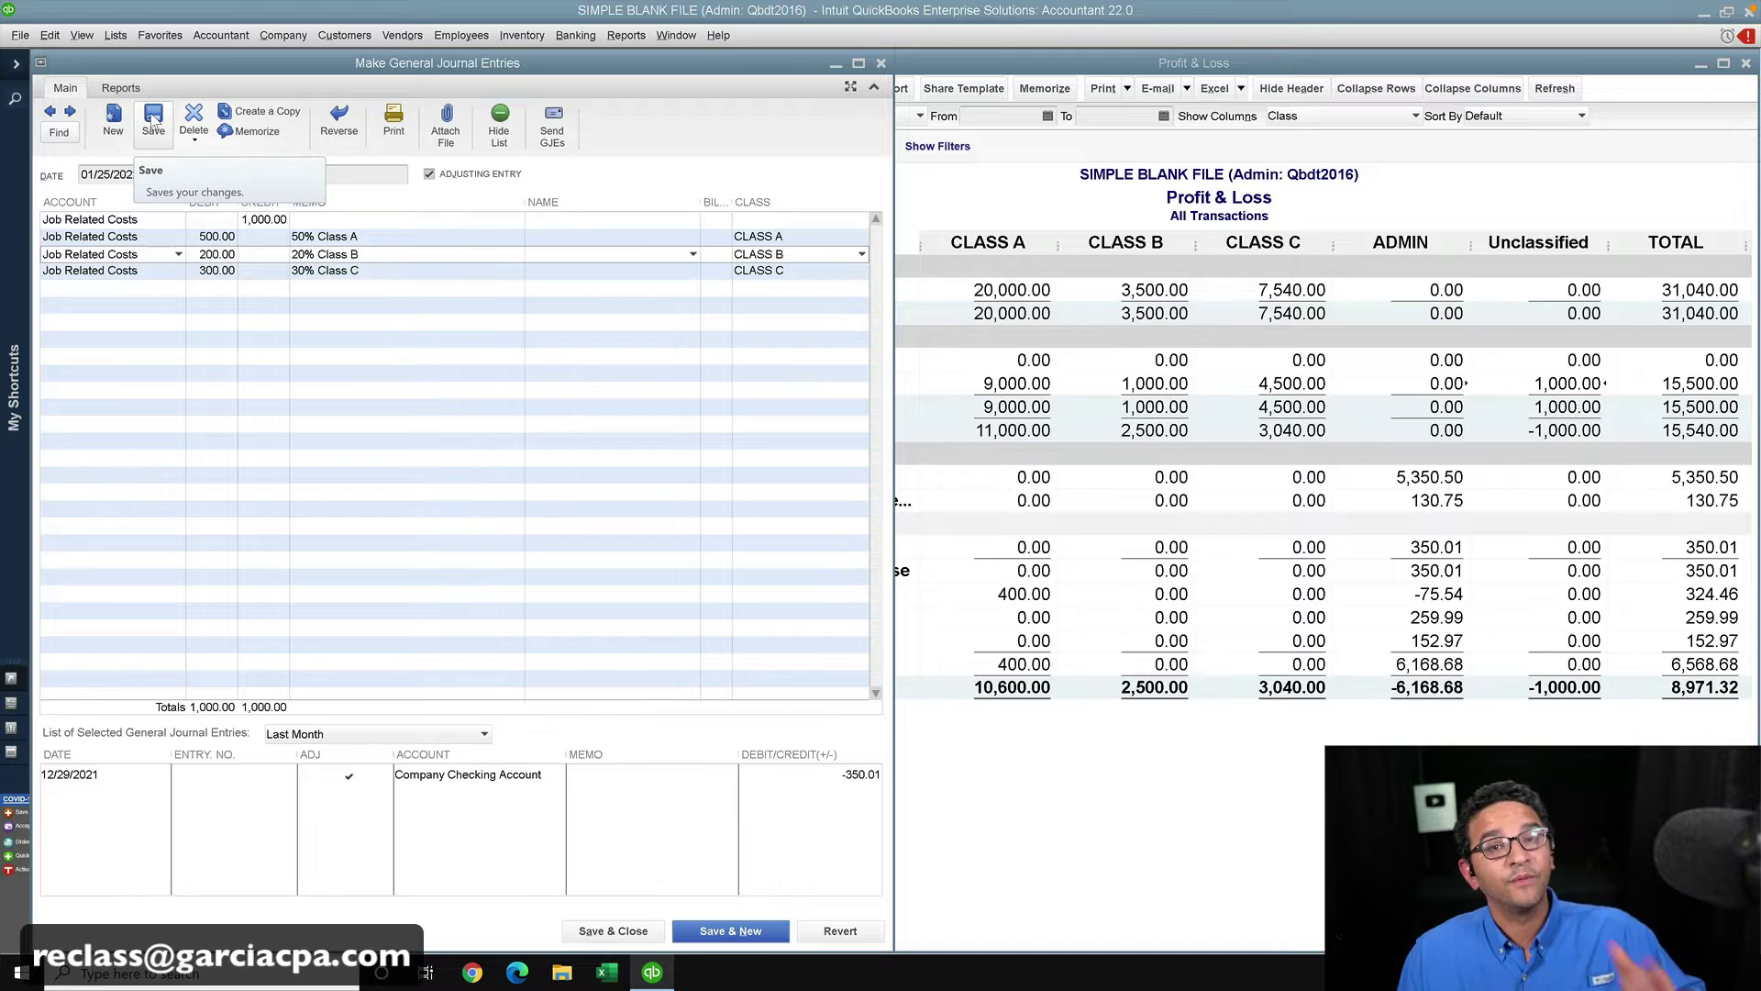
- Narrow the journal entry window so that more of the Profit & Loss report shows beside it
left_click(153, 120)
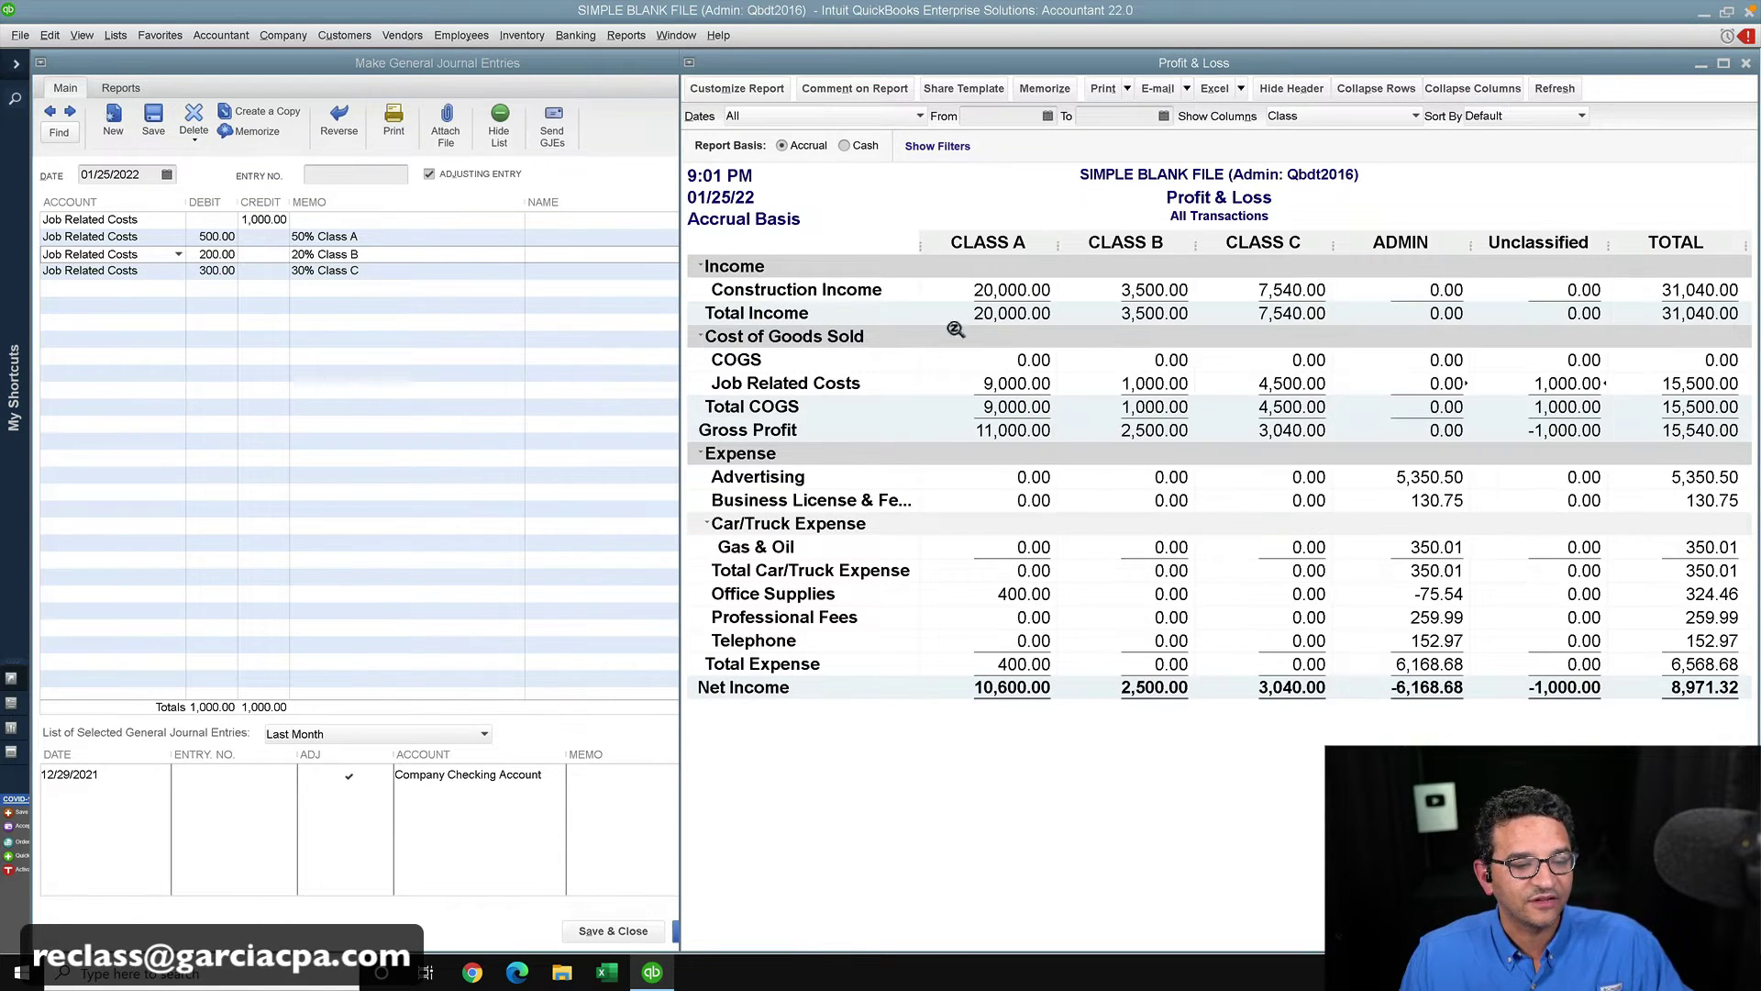
left_click(682, 299)
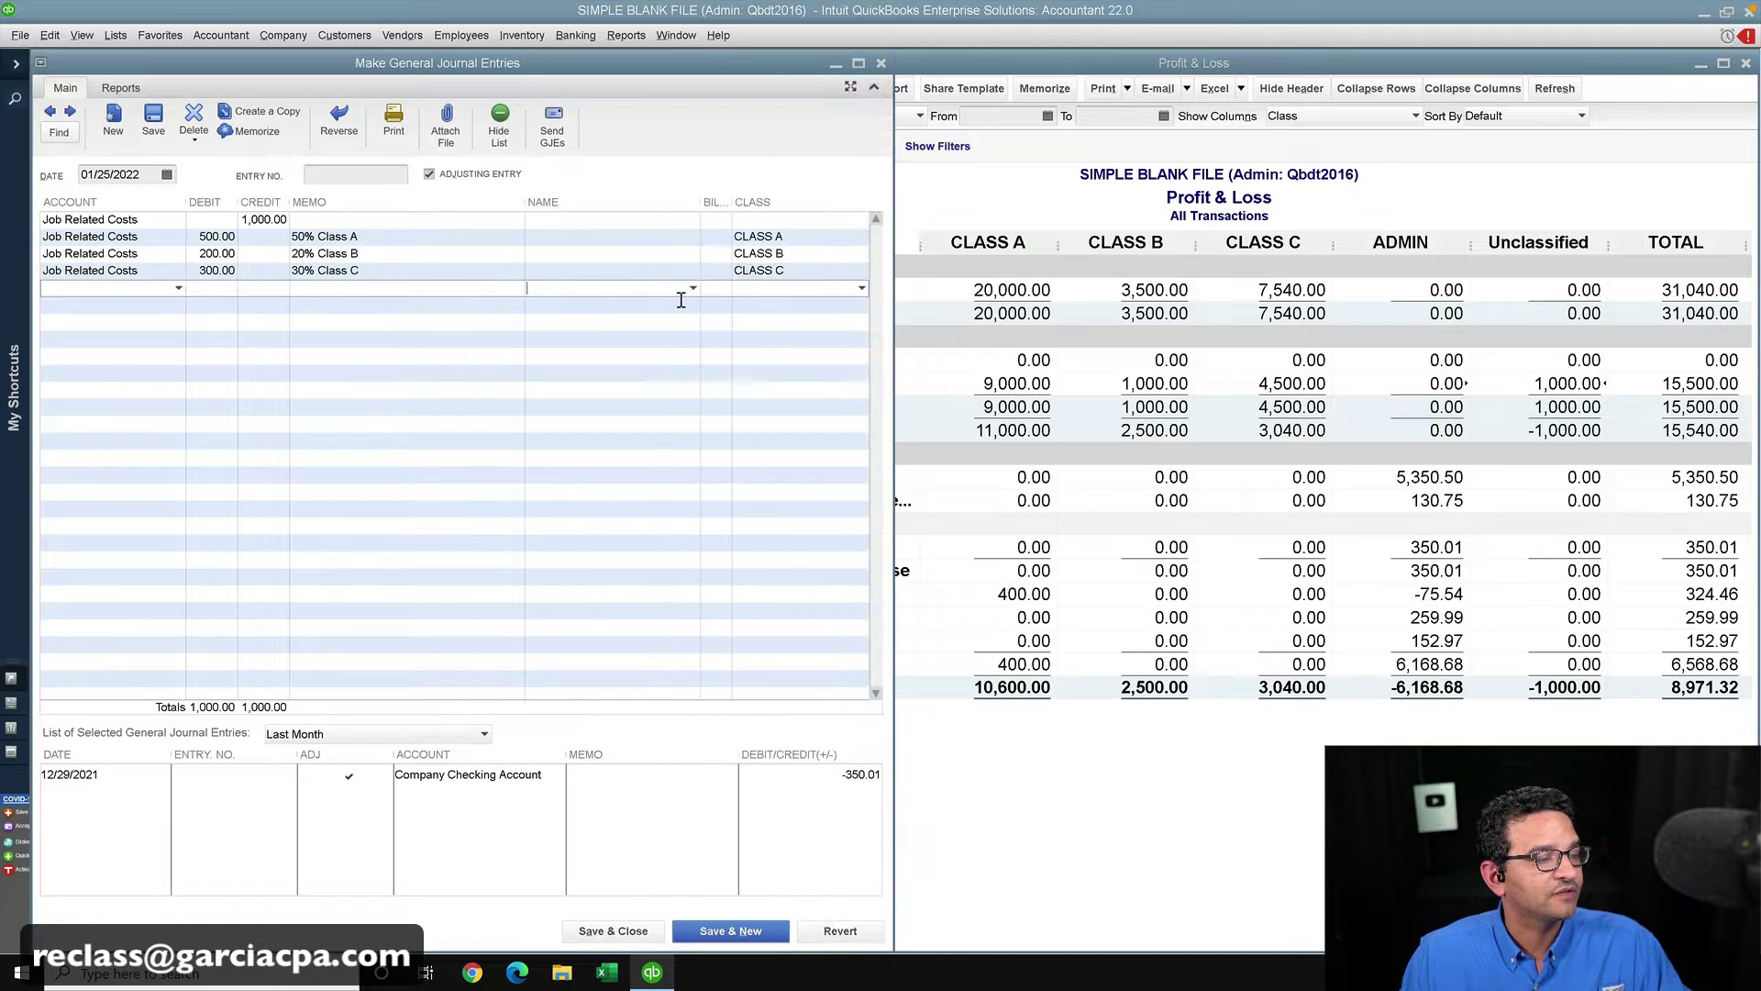
left_click_drag(891, 162, 804, 162)
left_click(1363, 386)
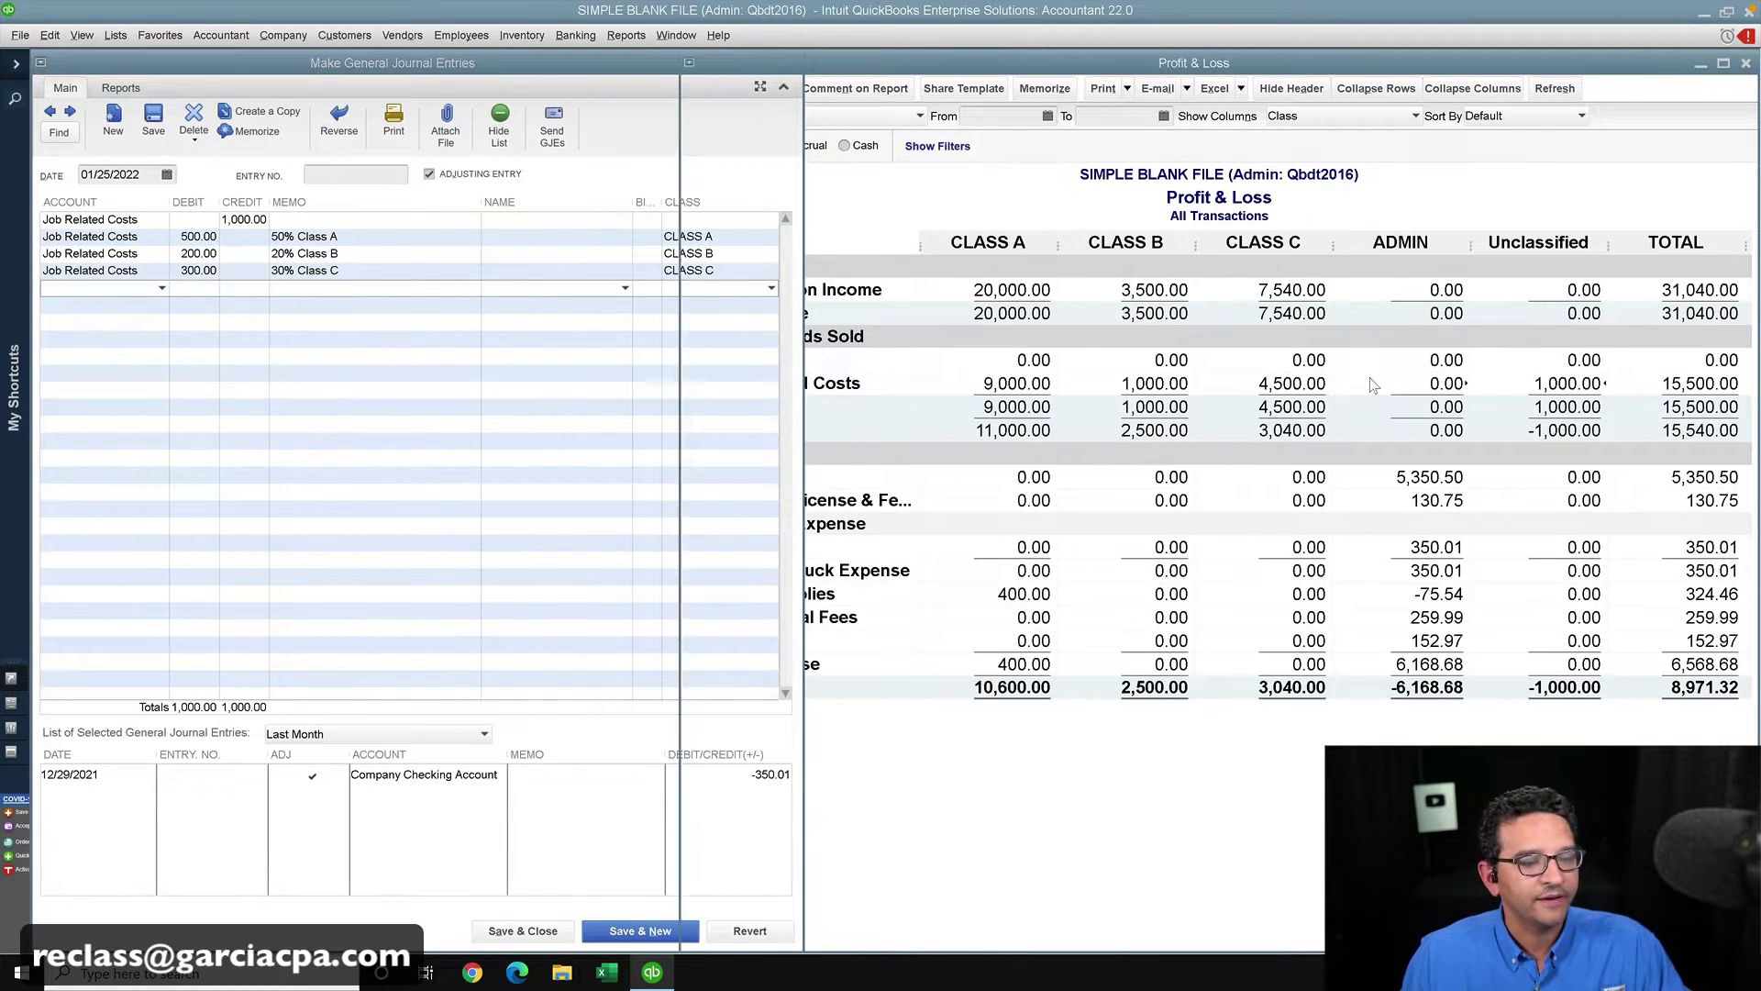
left_click(596, 191)
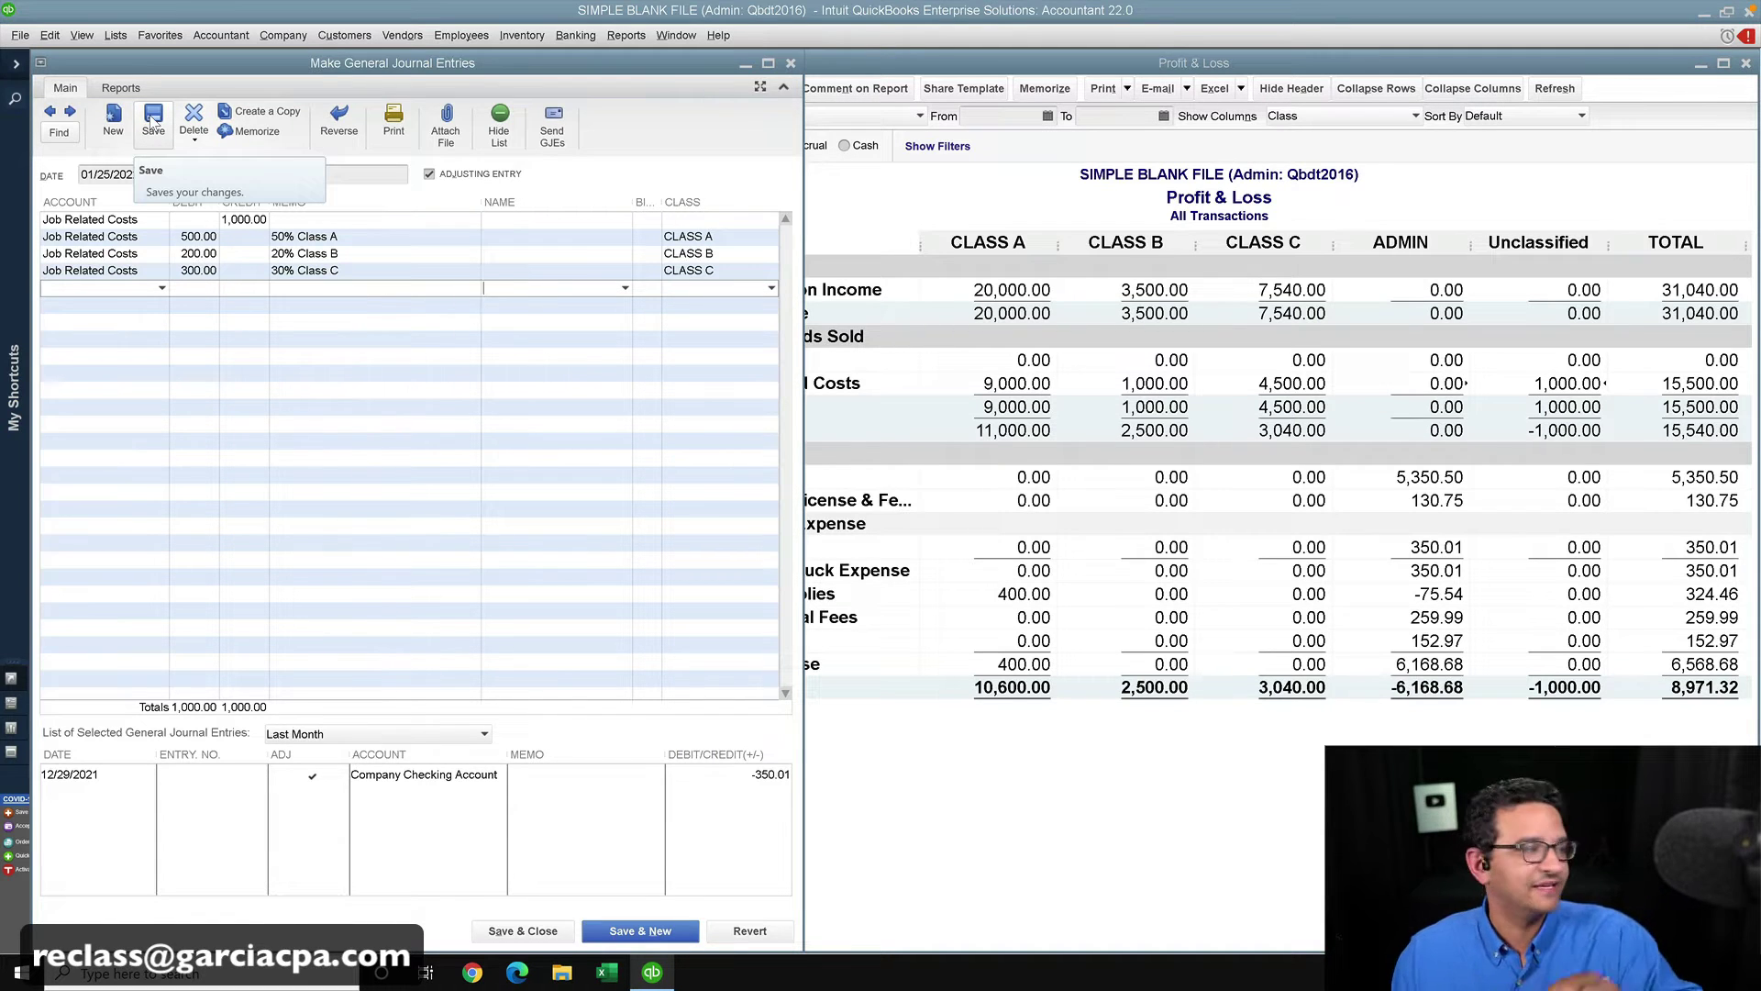
- Save the journal entry and check the Job Related Costs by class in the Profit & Loss report
left_click(153, 121)
left_click(821, 302)
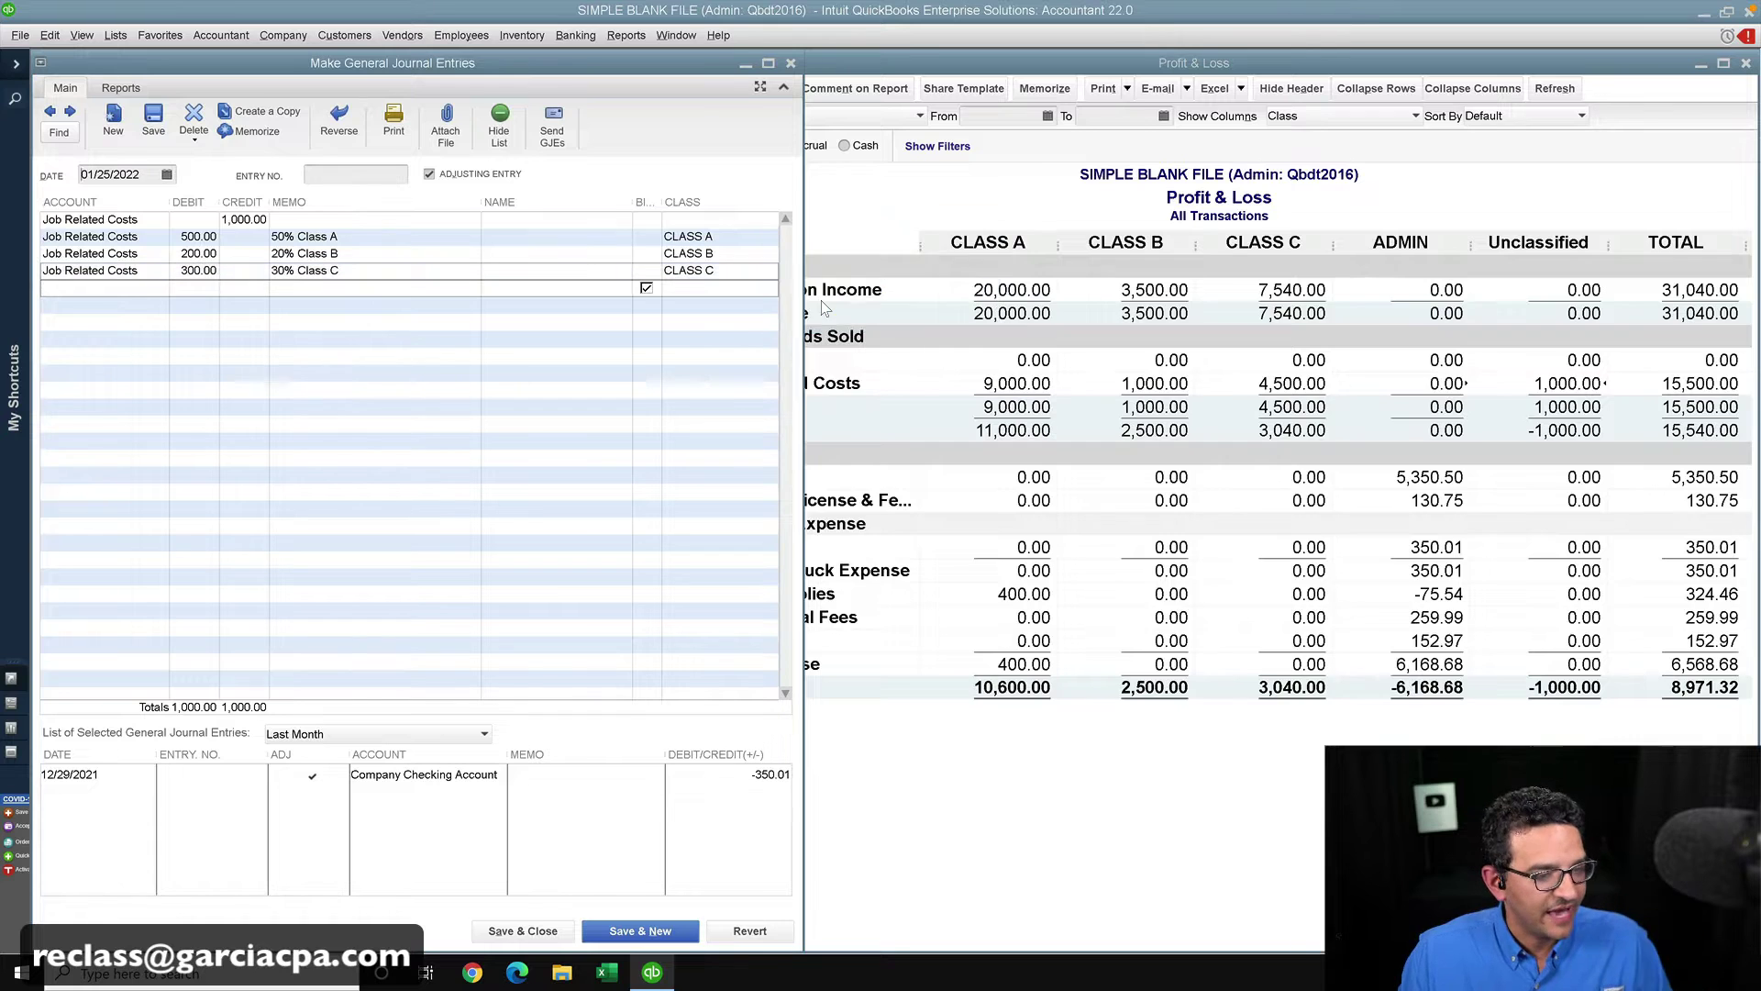
left_click(1541, 401)
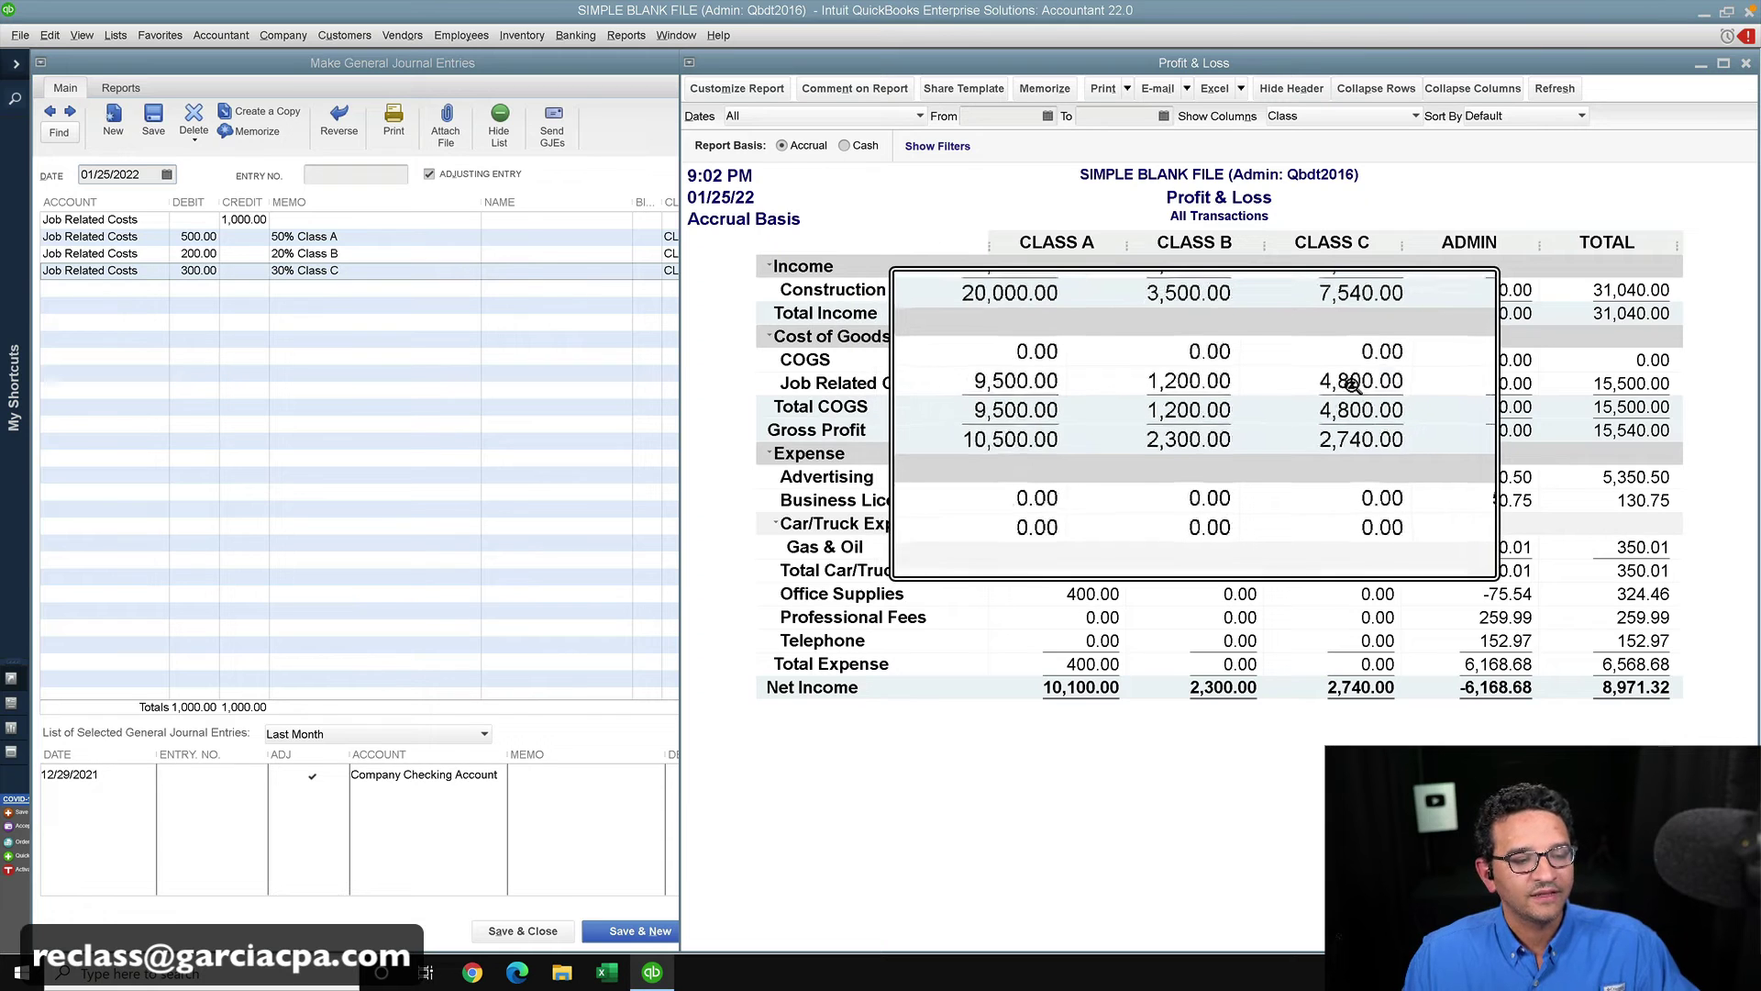
key("super+Escape")
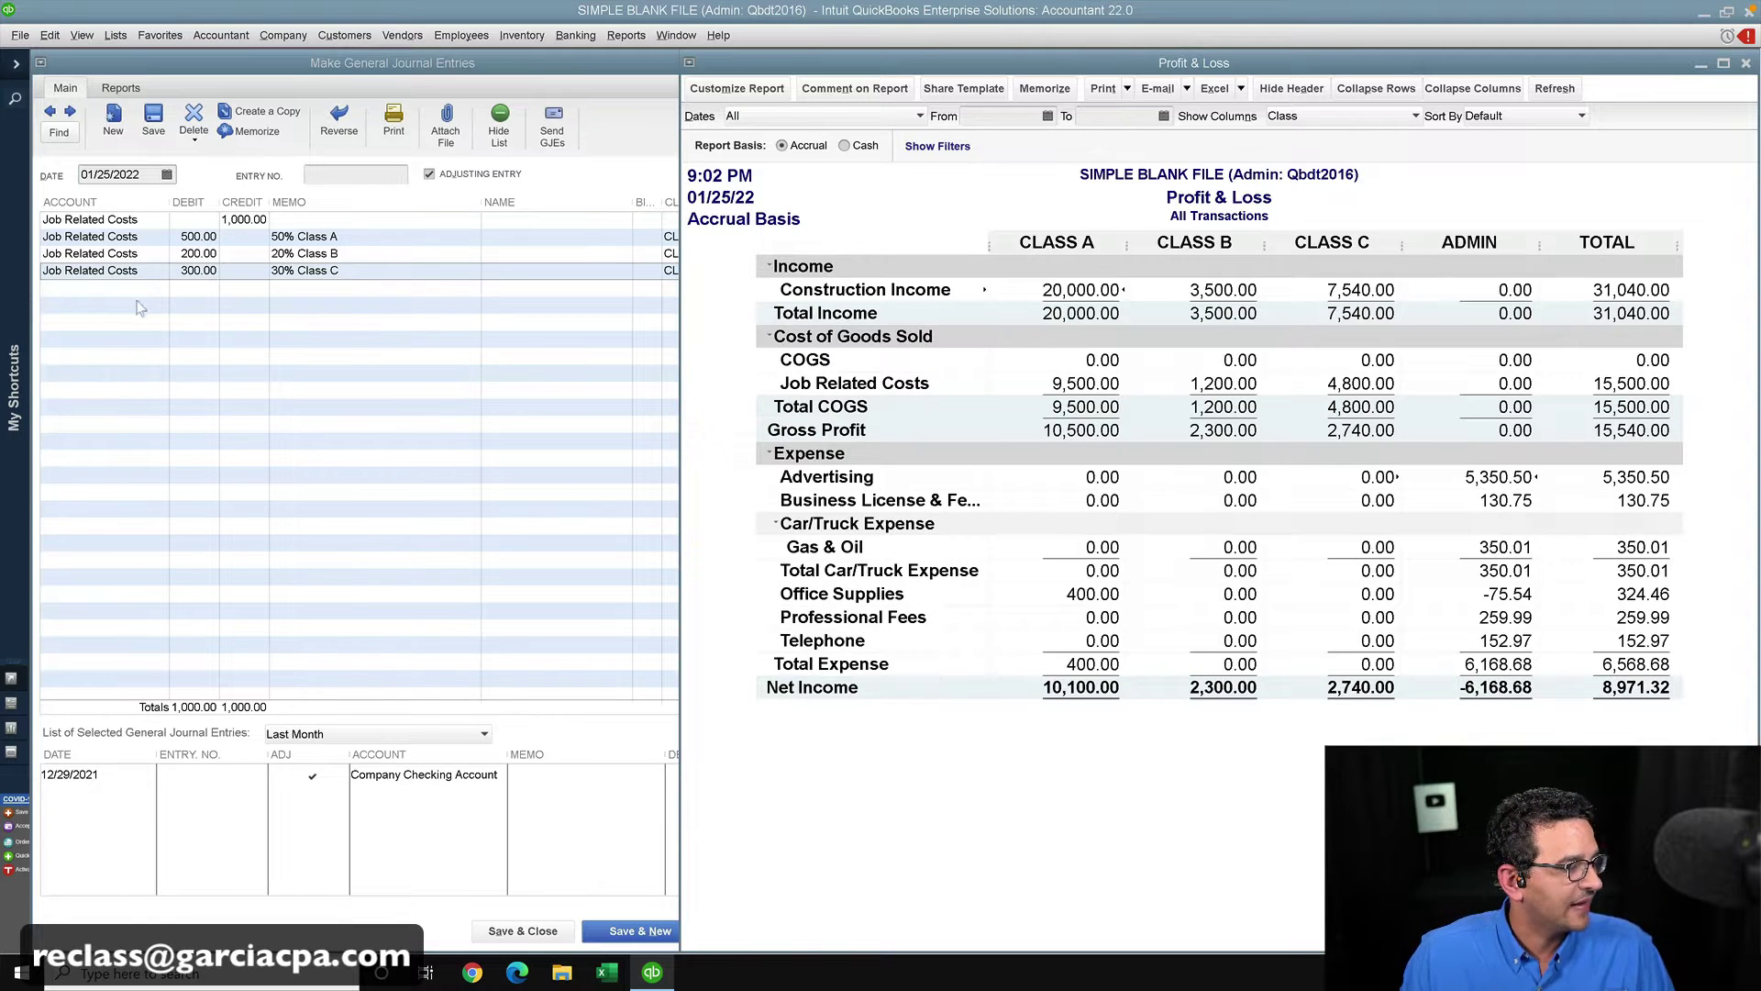
- Leave one blank row below the Job Related Costs lines and add an Advertising line with a 5350 credit and class ADMIN
left_click(83, 303)
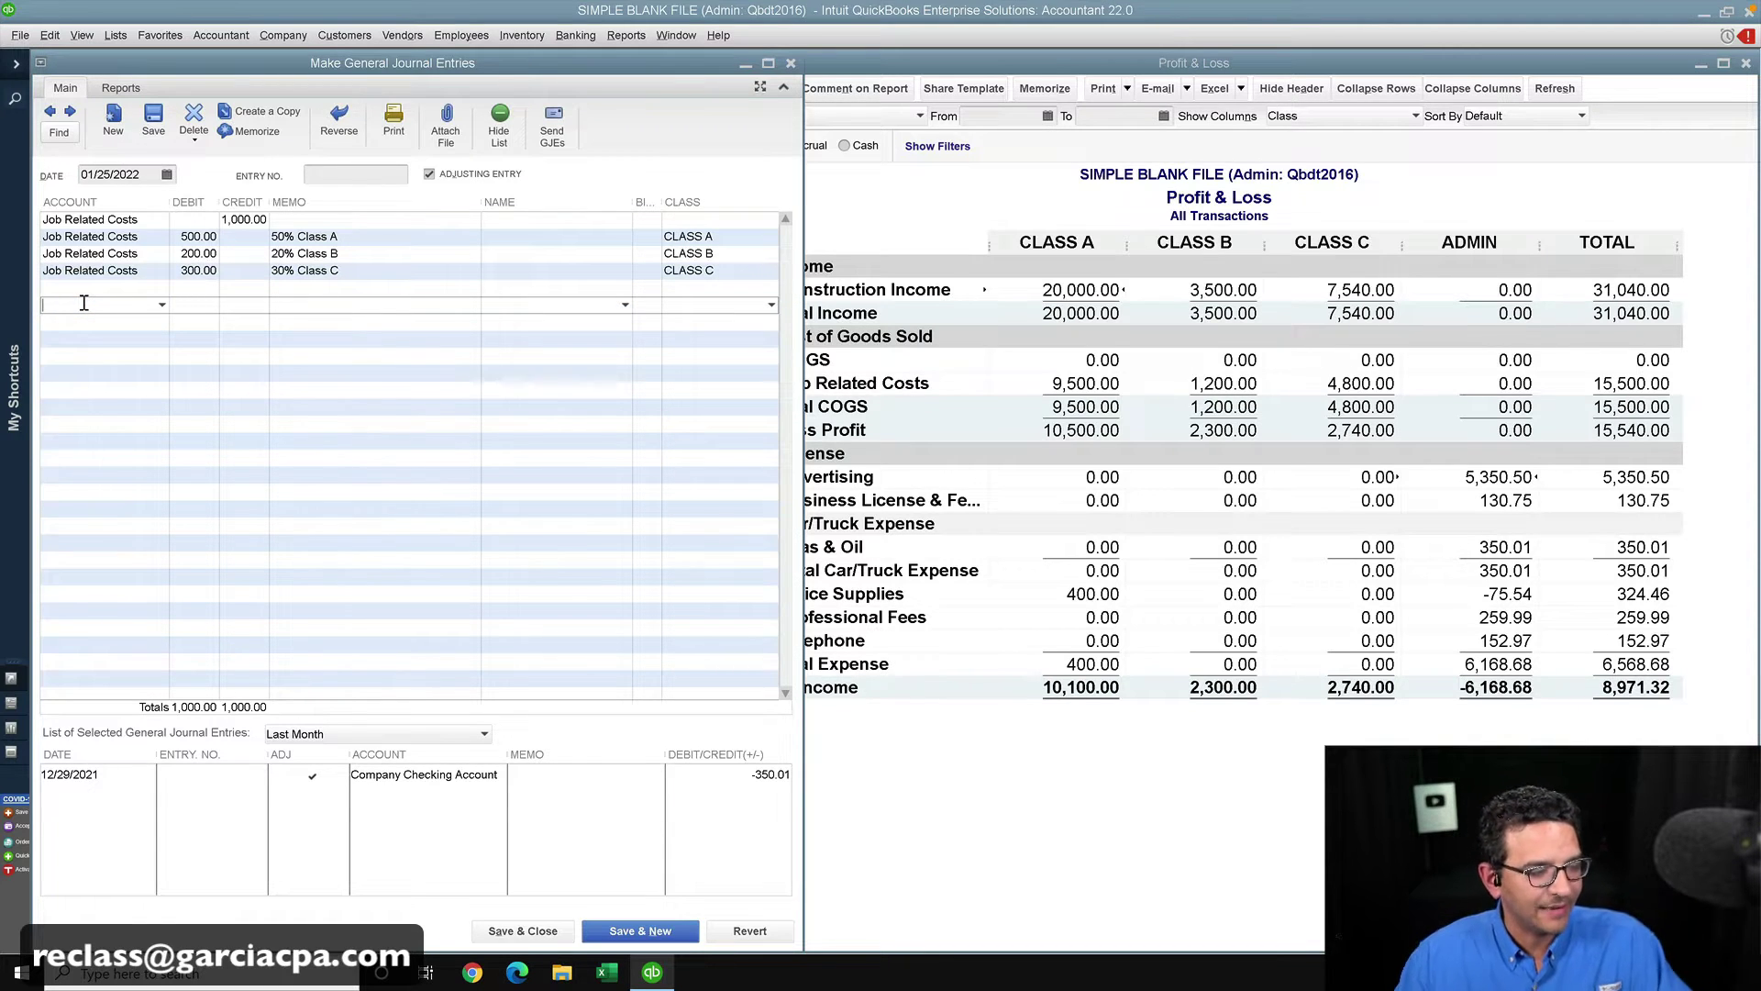
type("Advertising")
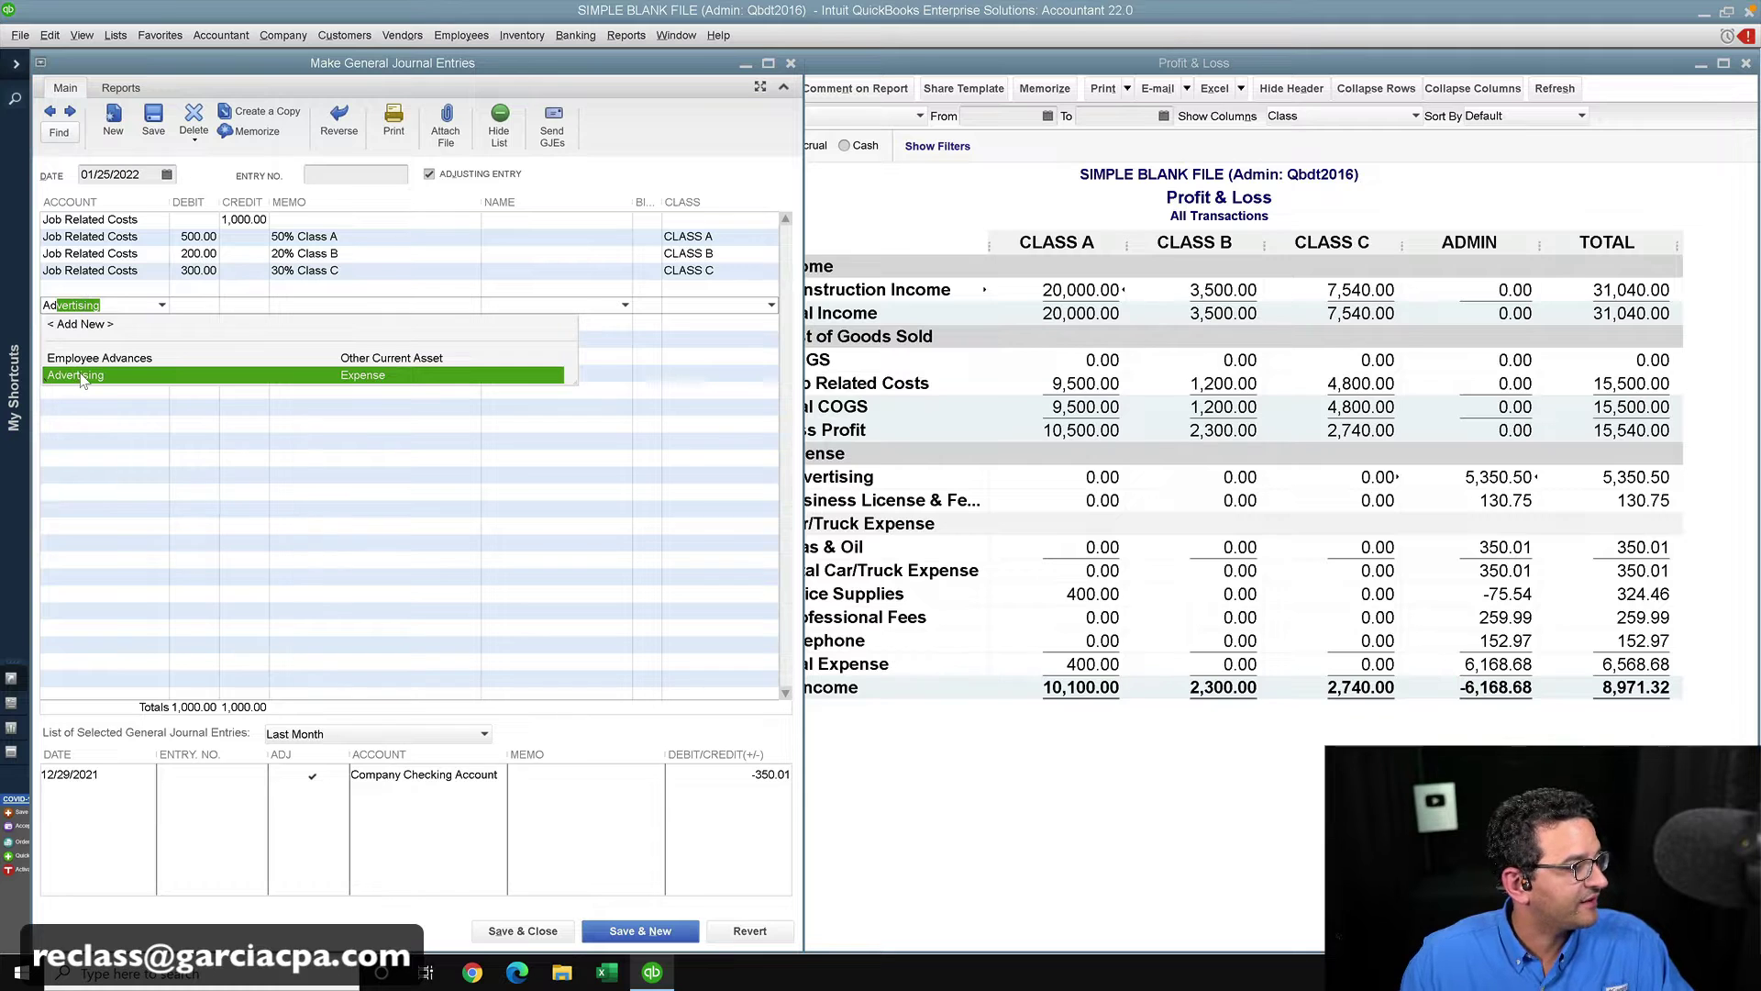
left_click(80, 375)
left_click(254, 304)
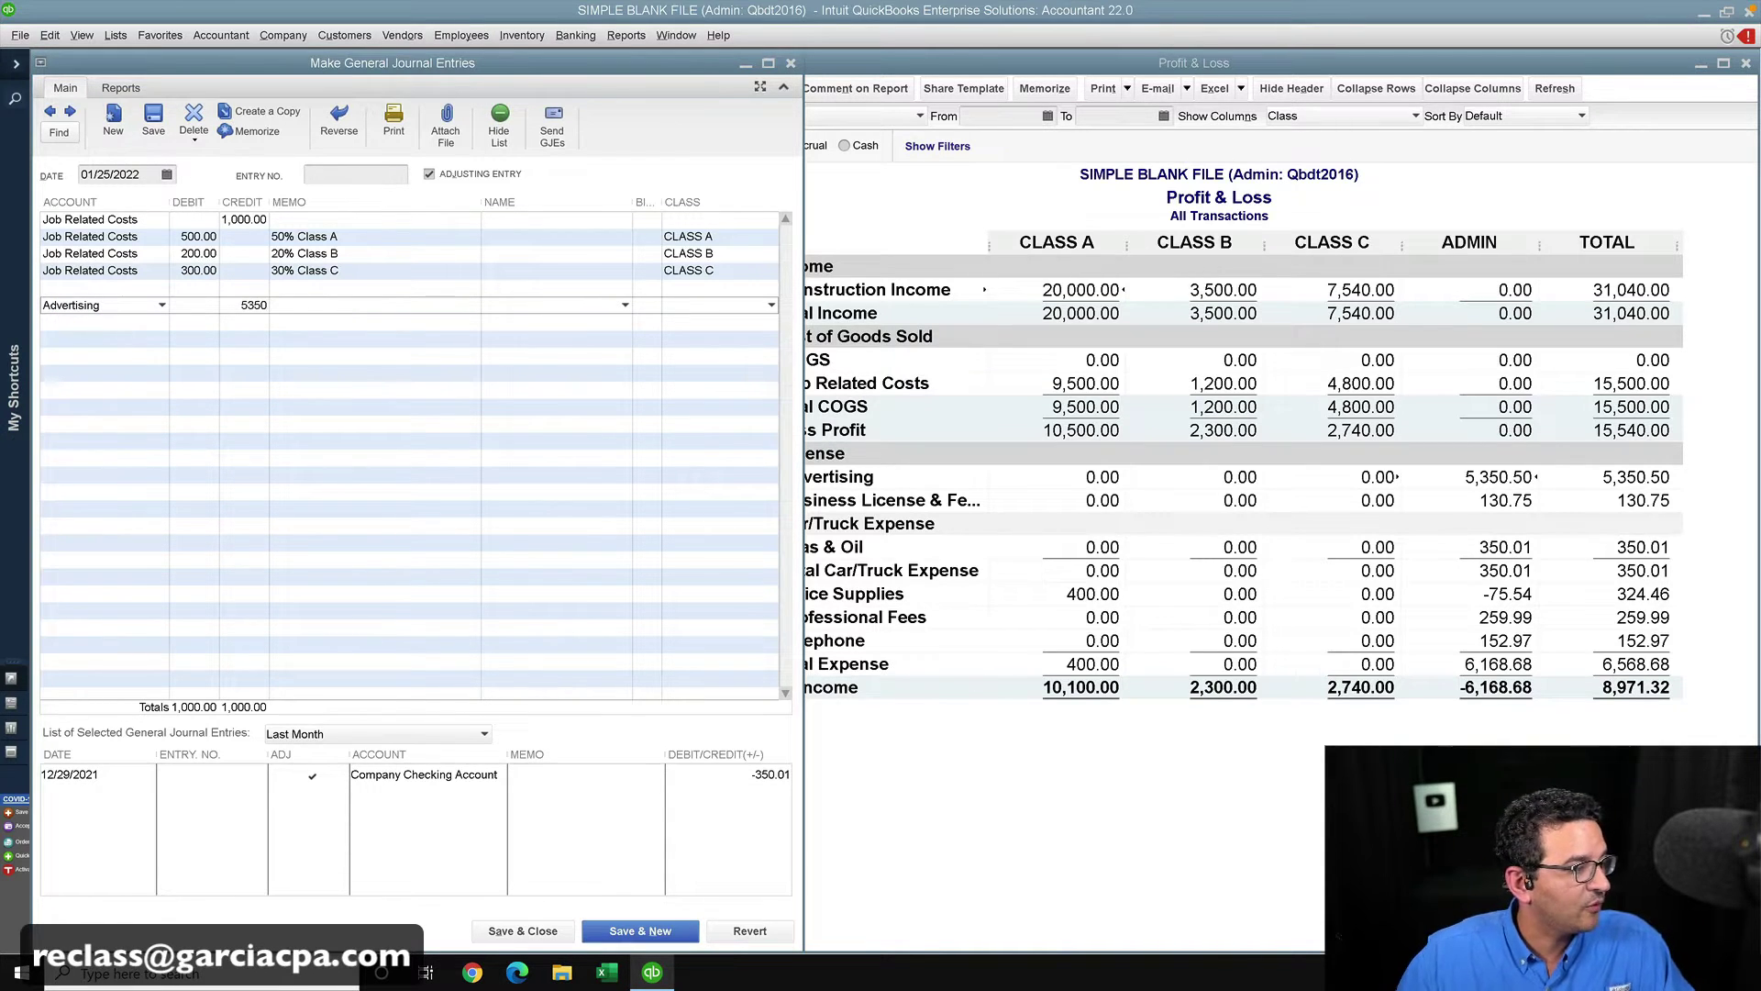
type("5350")
left_click(712, 304)
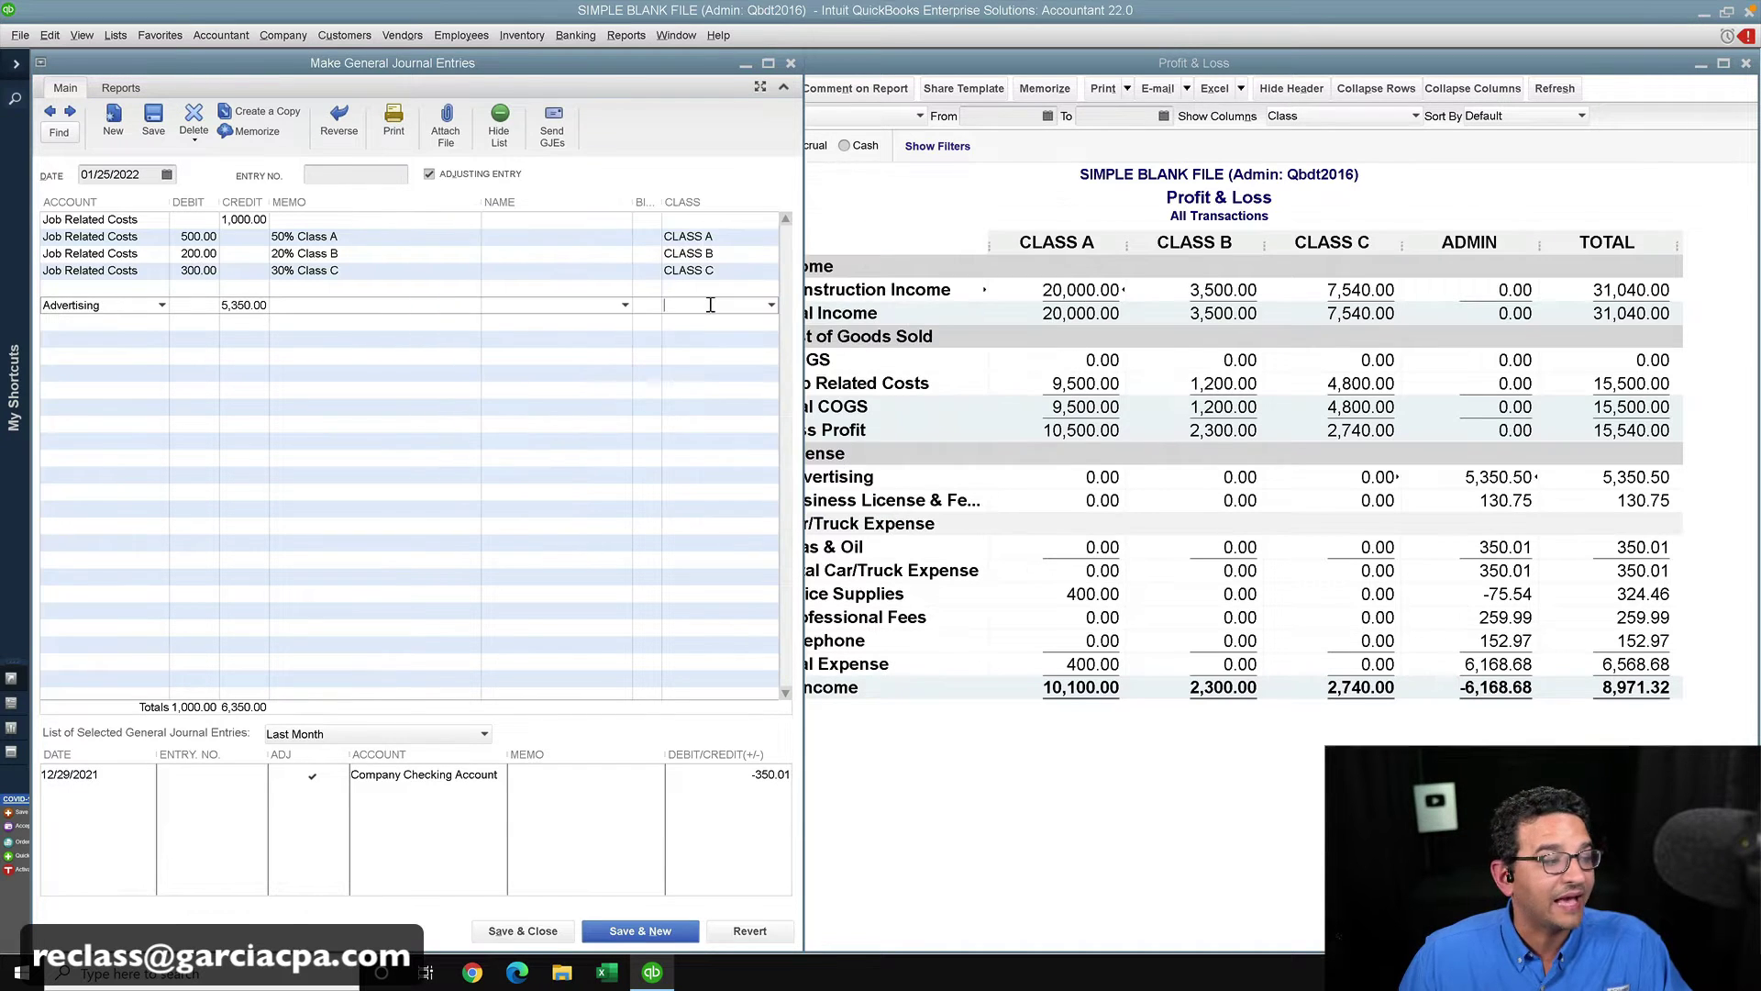
left_click(772, 305)
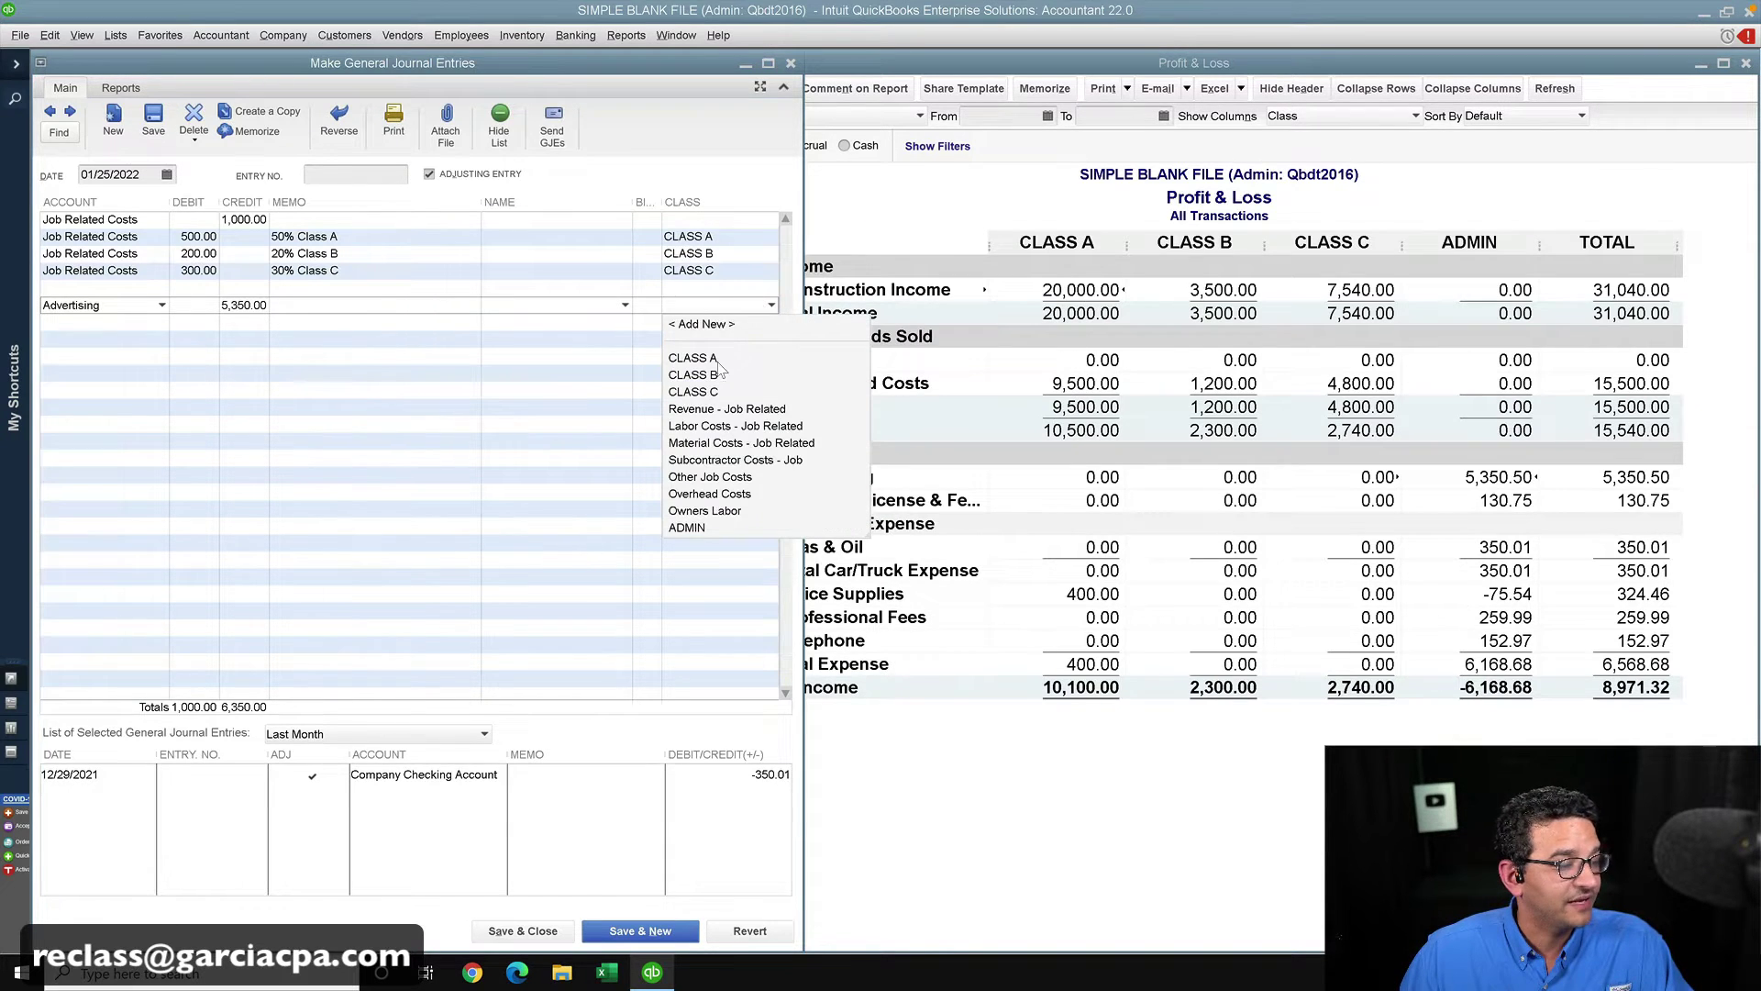
left_click(693, 534)
left_click(734, 224)
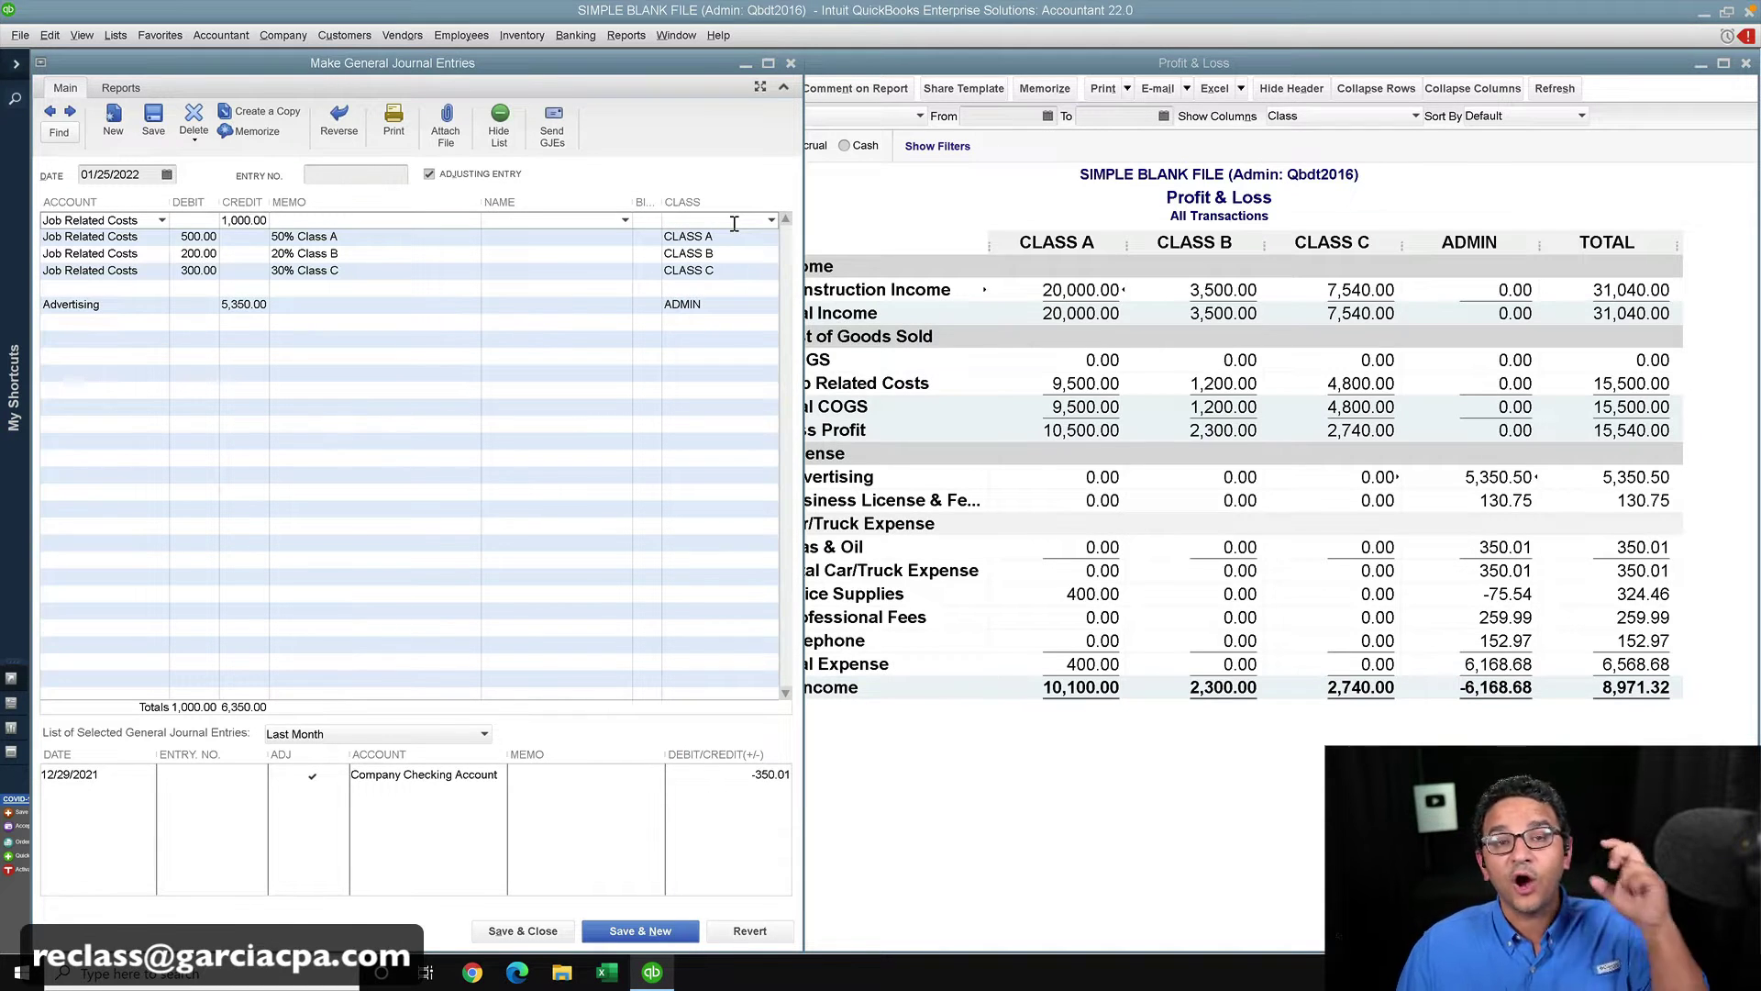
left_click(1564, 343)
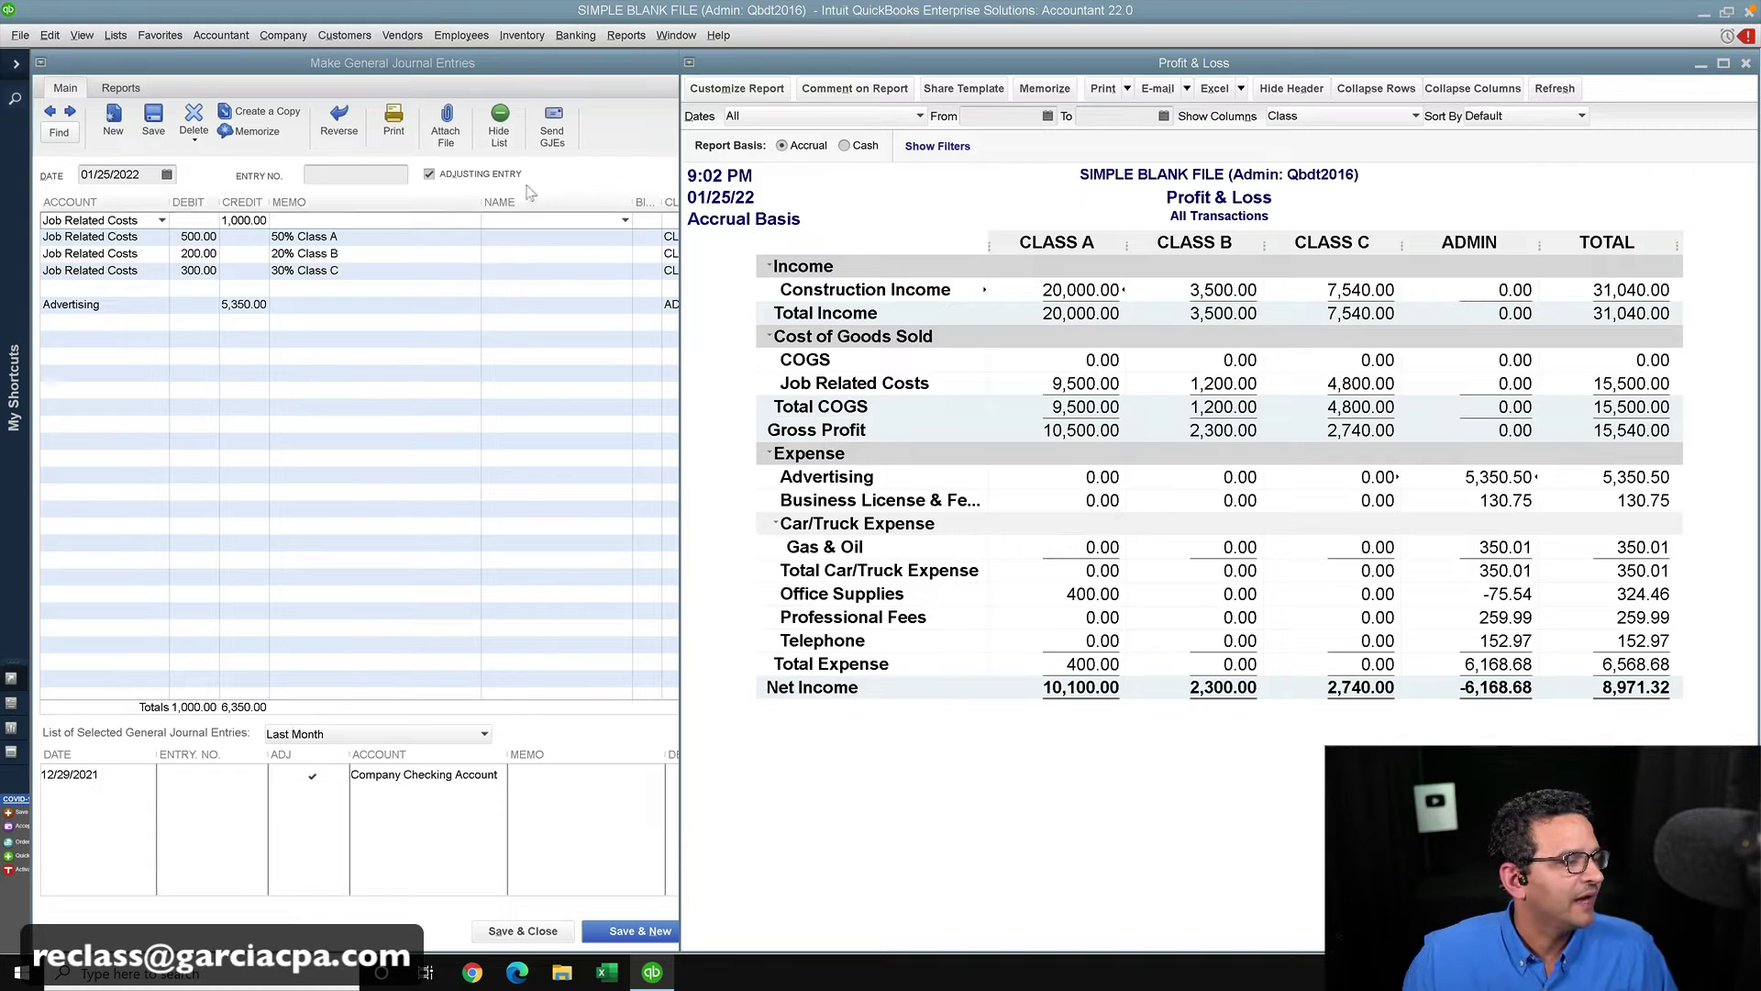
left_click(624, 160)
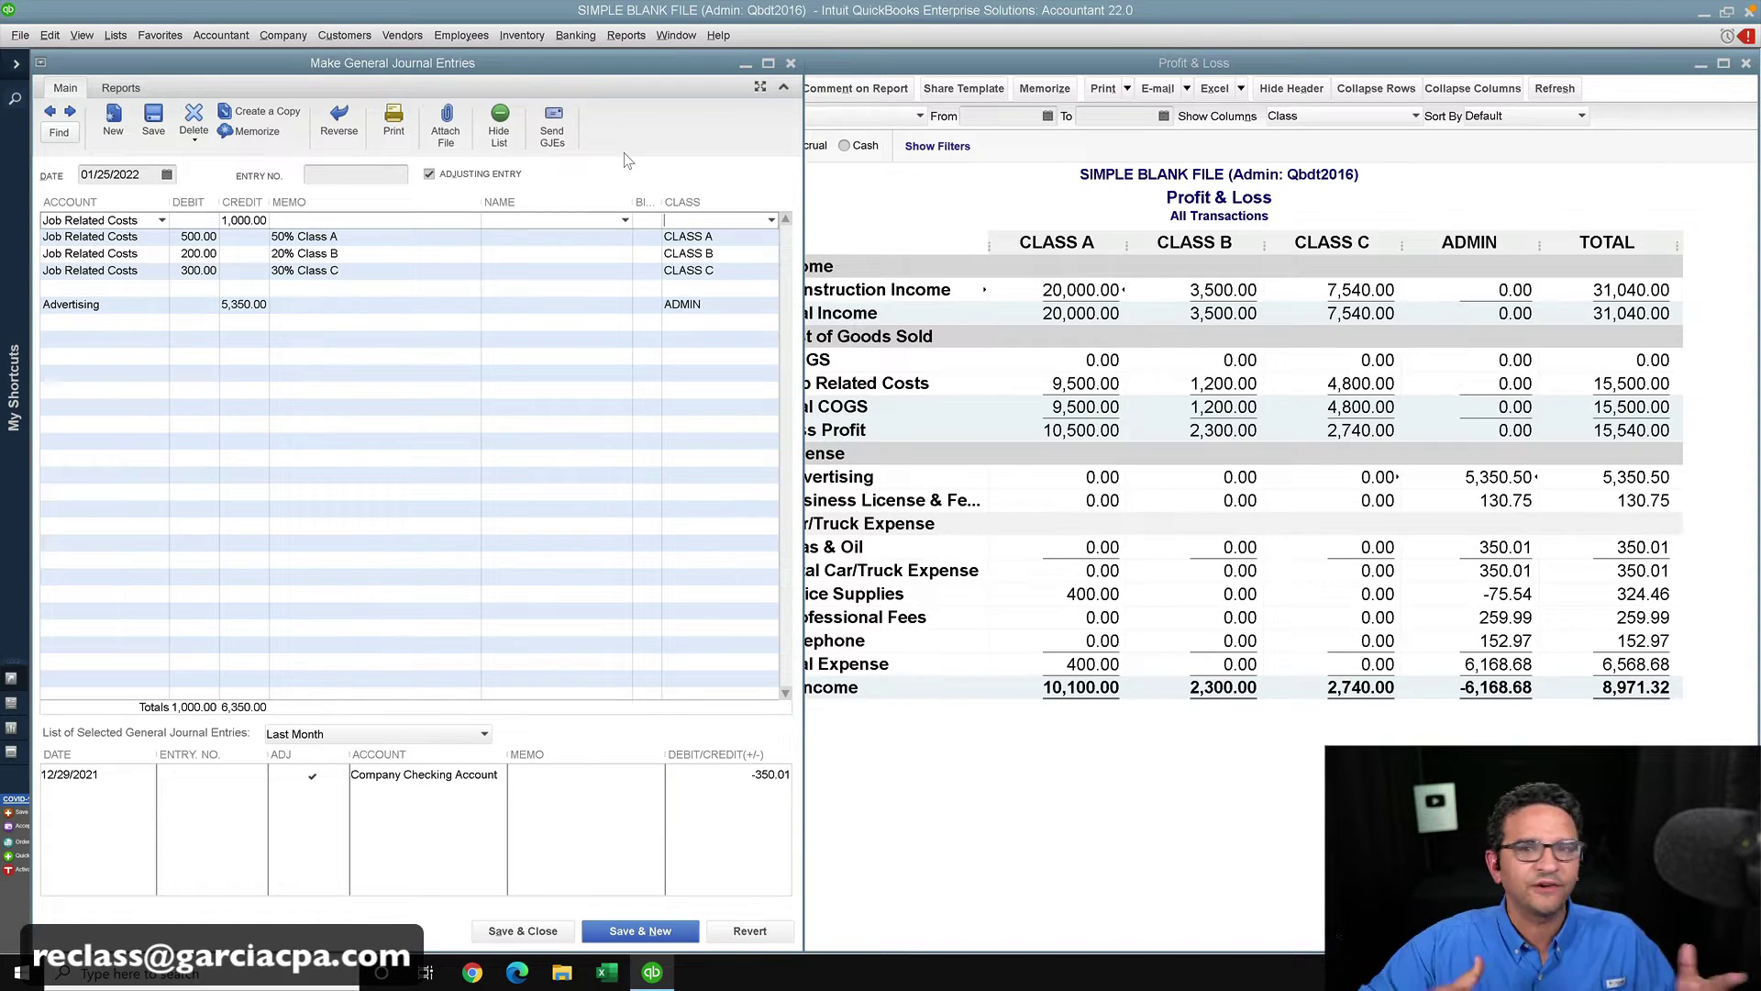
left_click(729, 305)
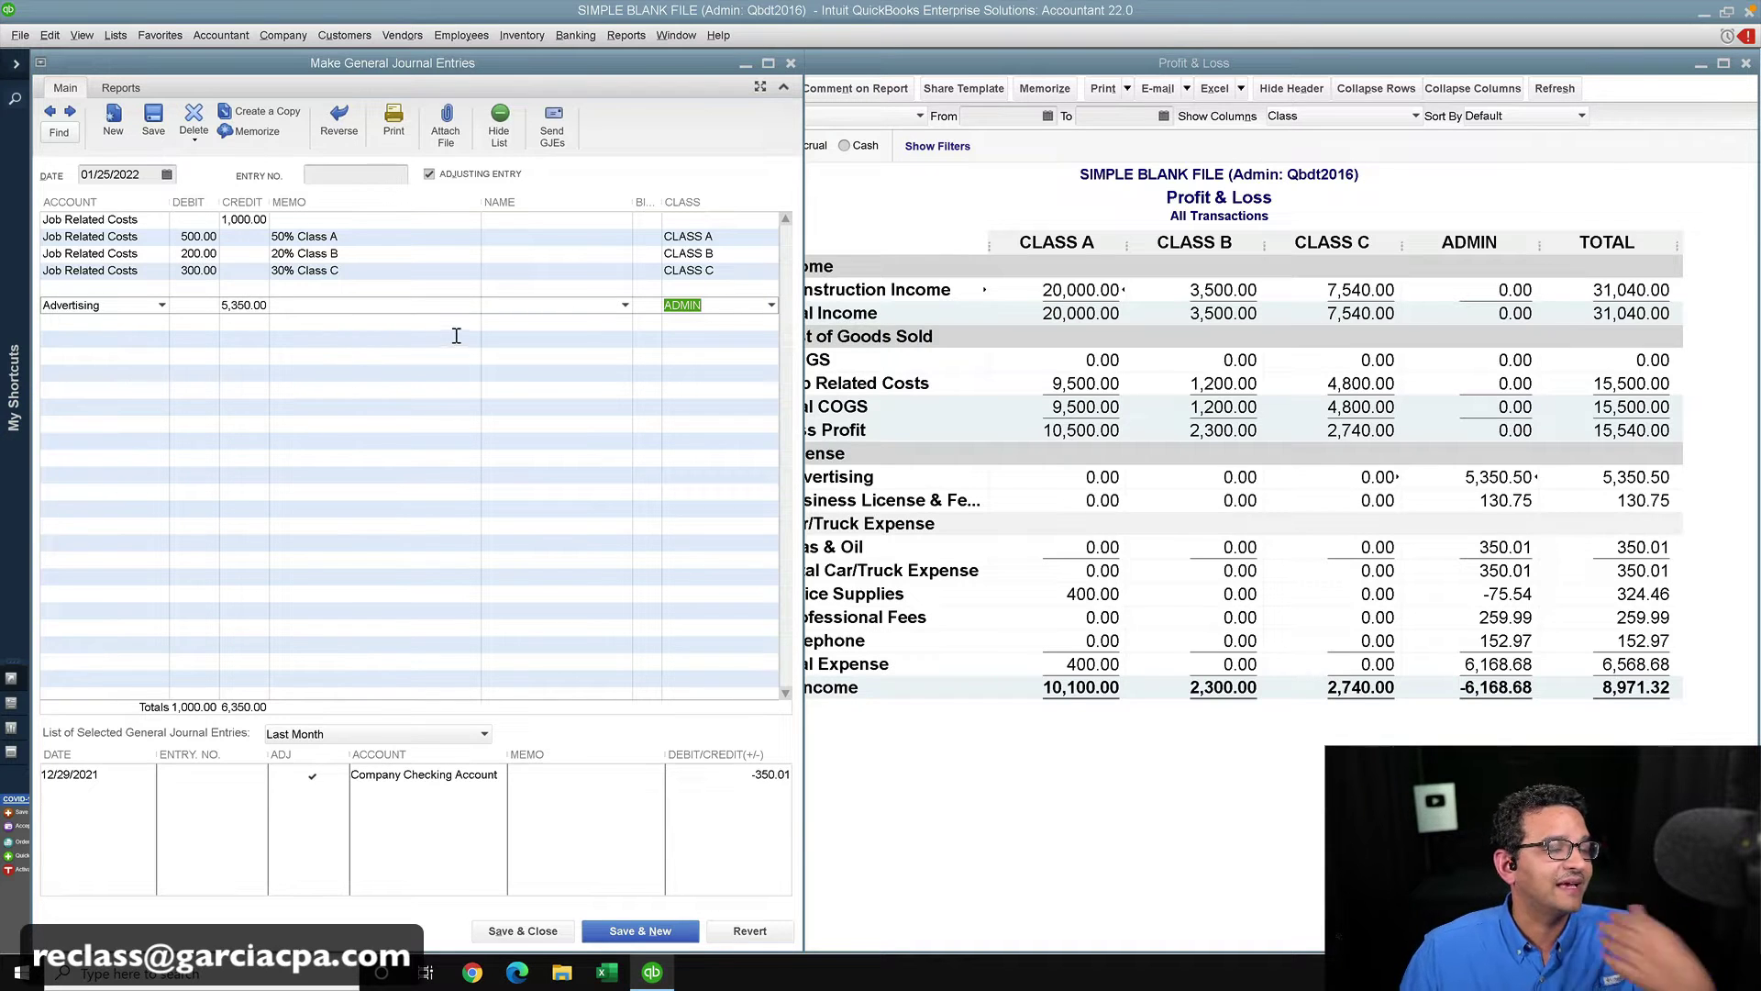
- Copy the Advertising account into the three journal lines below the ADMIN credit line
left_click(101, 306)
key("ctrl+c")
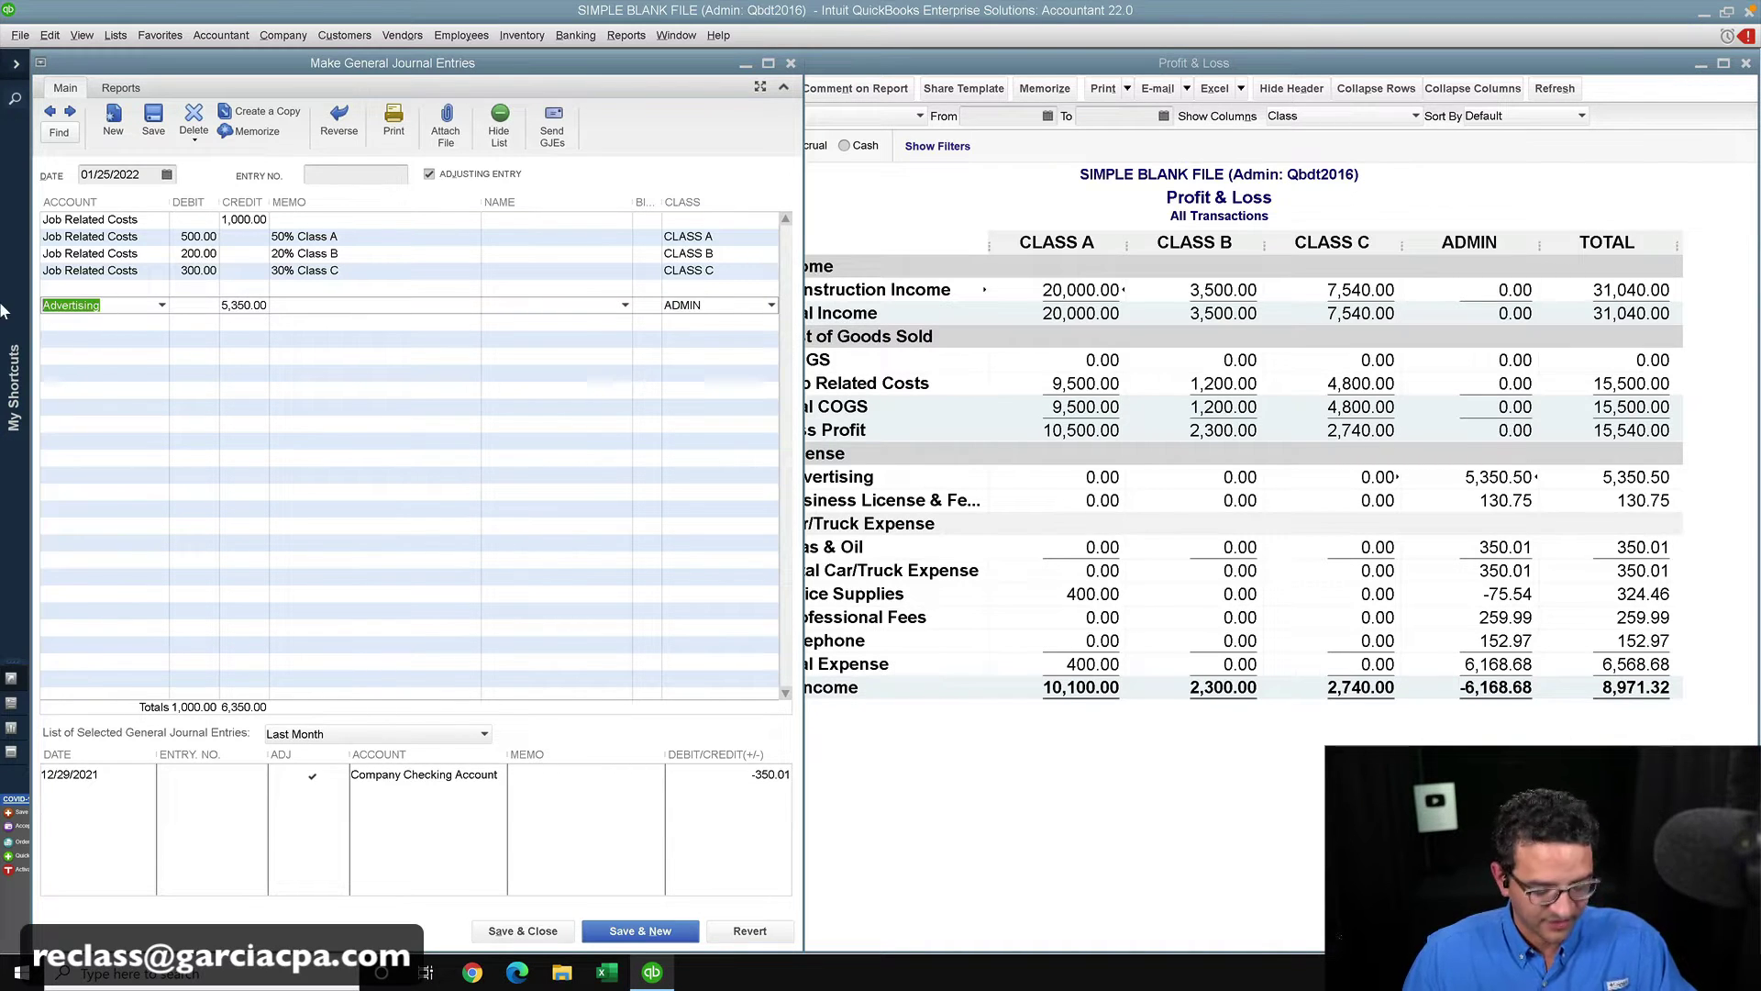
left_click(68, 321)
key("ctrl+v")
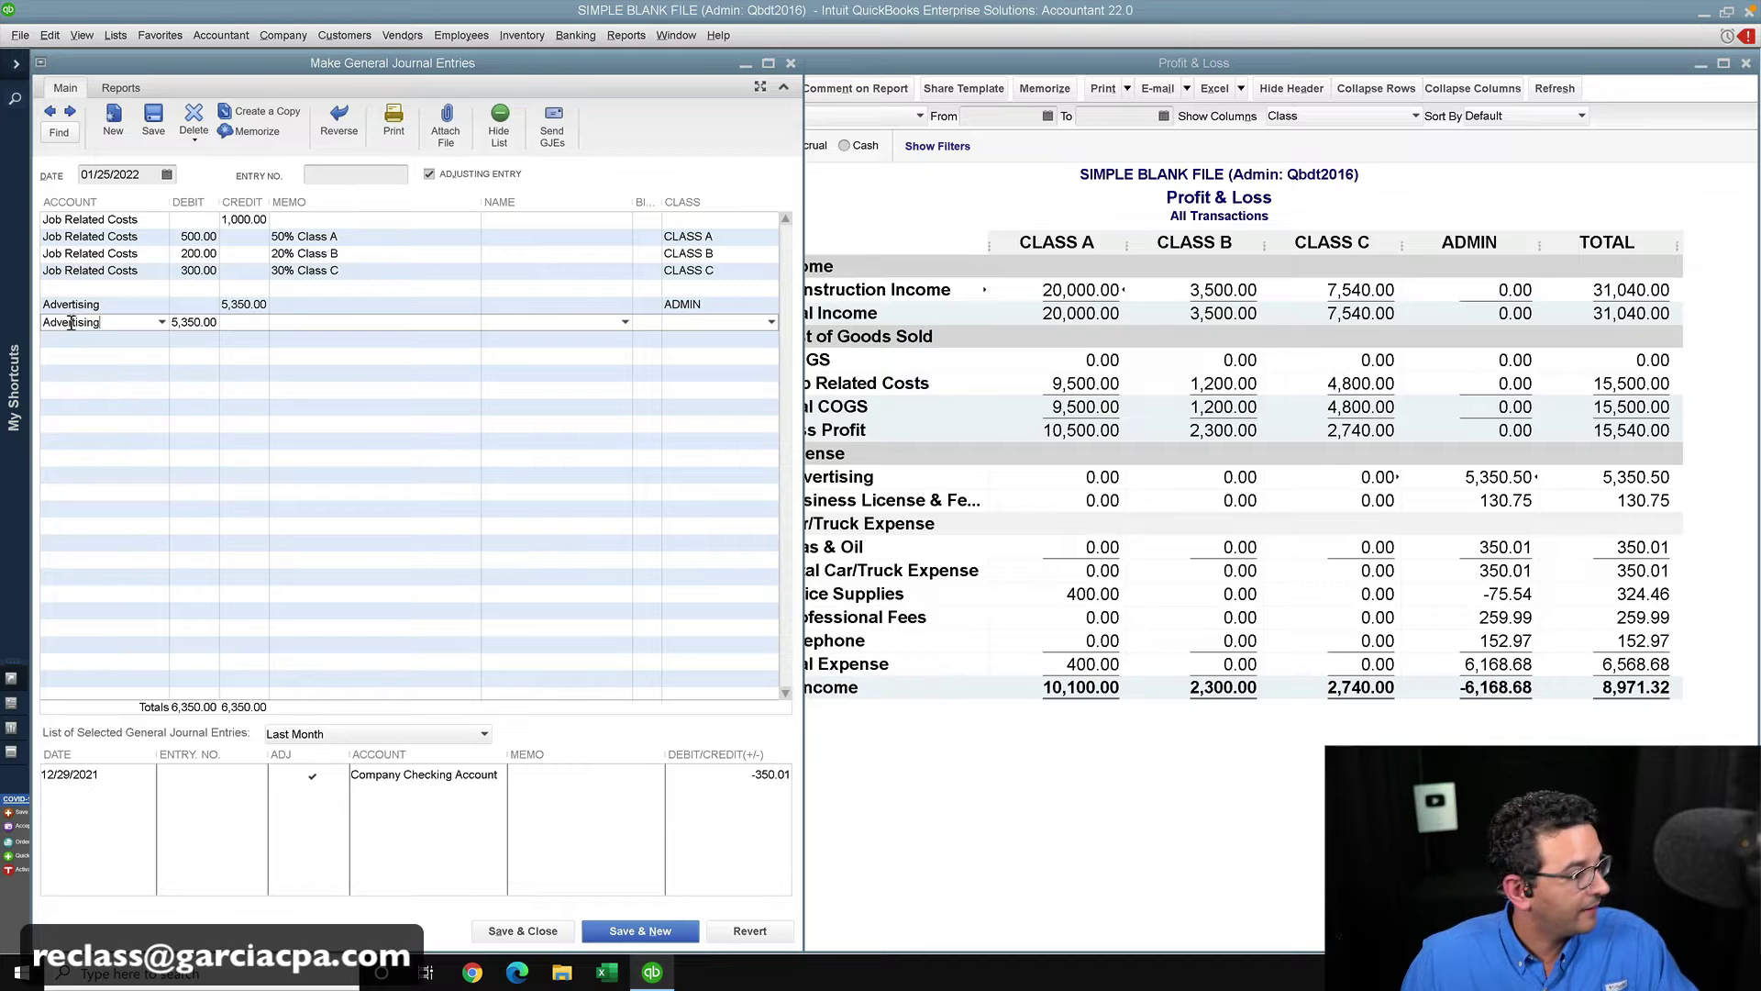
left_click(69, 337)
key("ctrl+v")
left_click(74, 356)
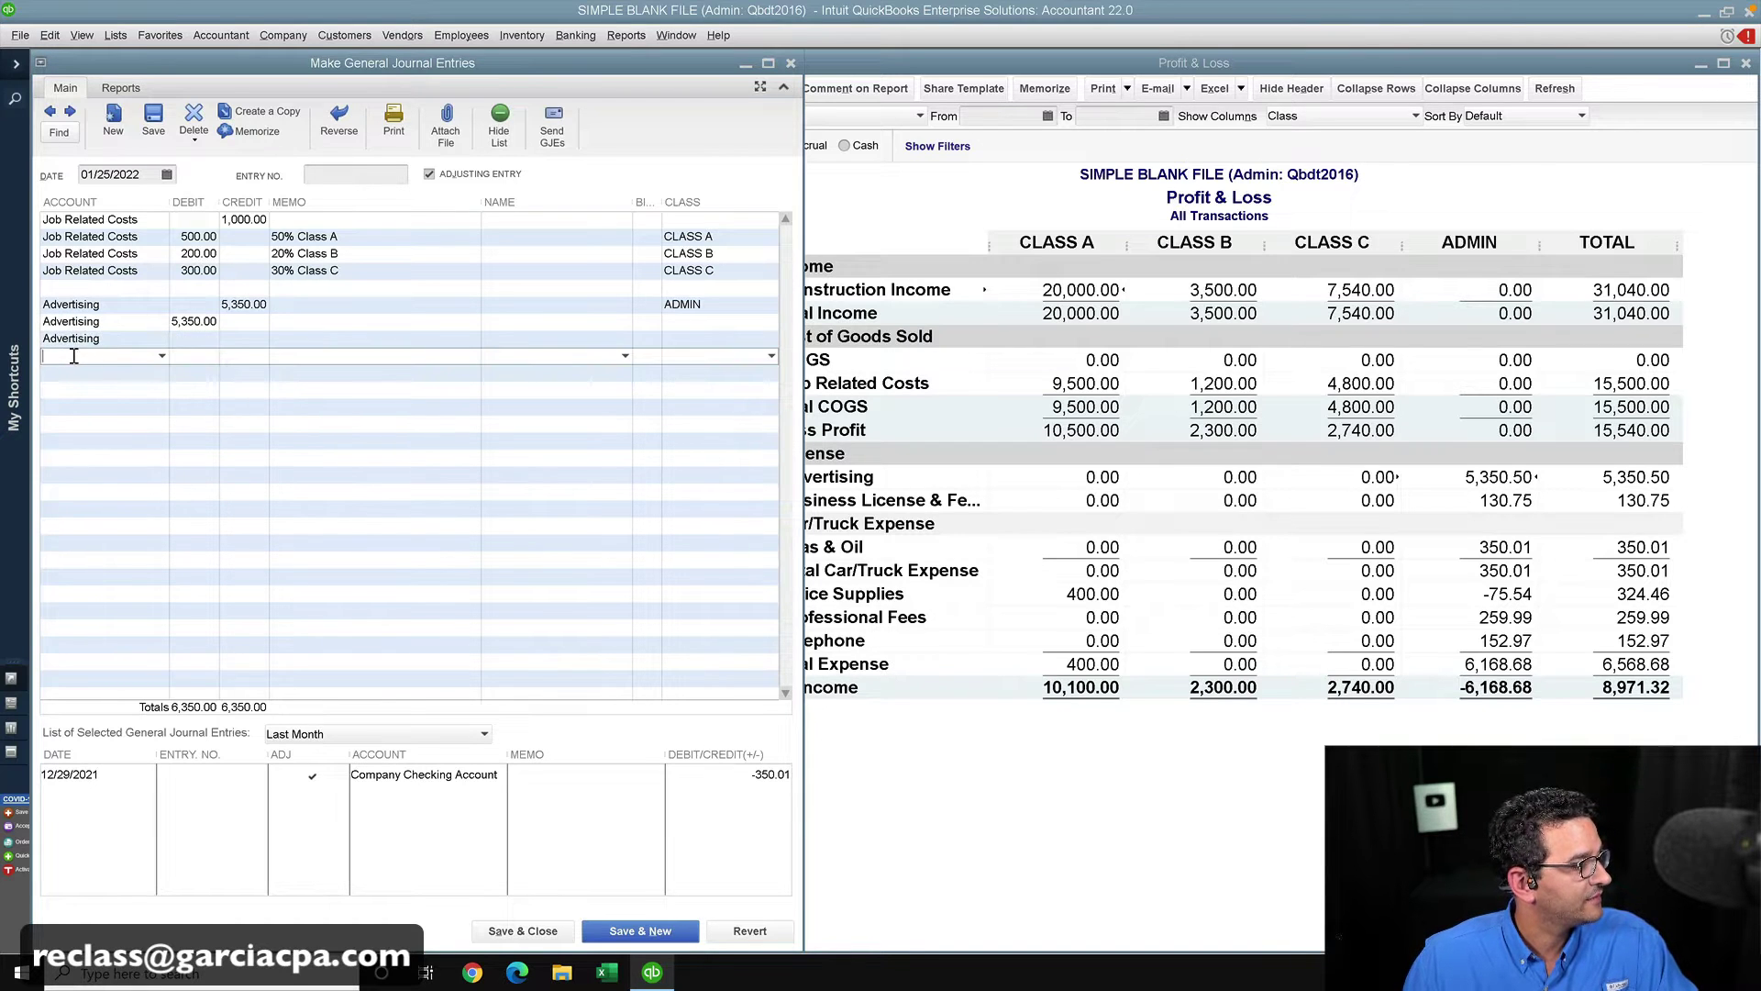
key("ctrl+v")
- Copy the memos 50% Class A, 20% Class B and 30% Class C onto the three new Advertising lines
left_click(347, 235)
key("ctrl+c")
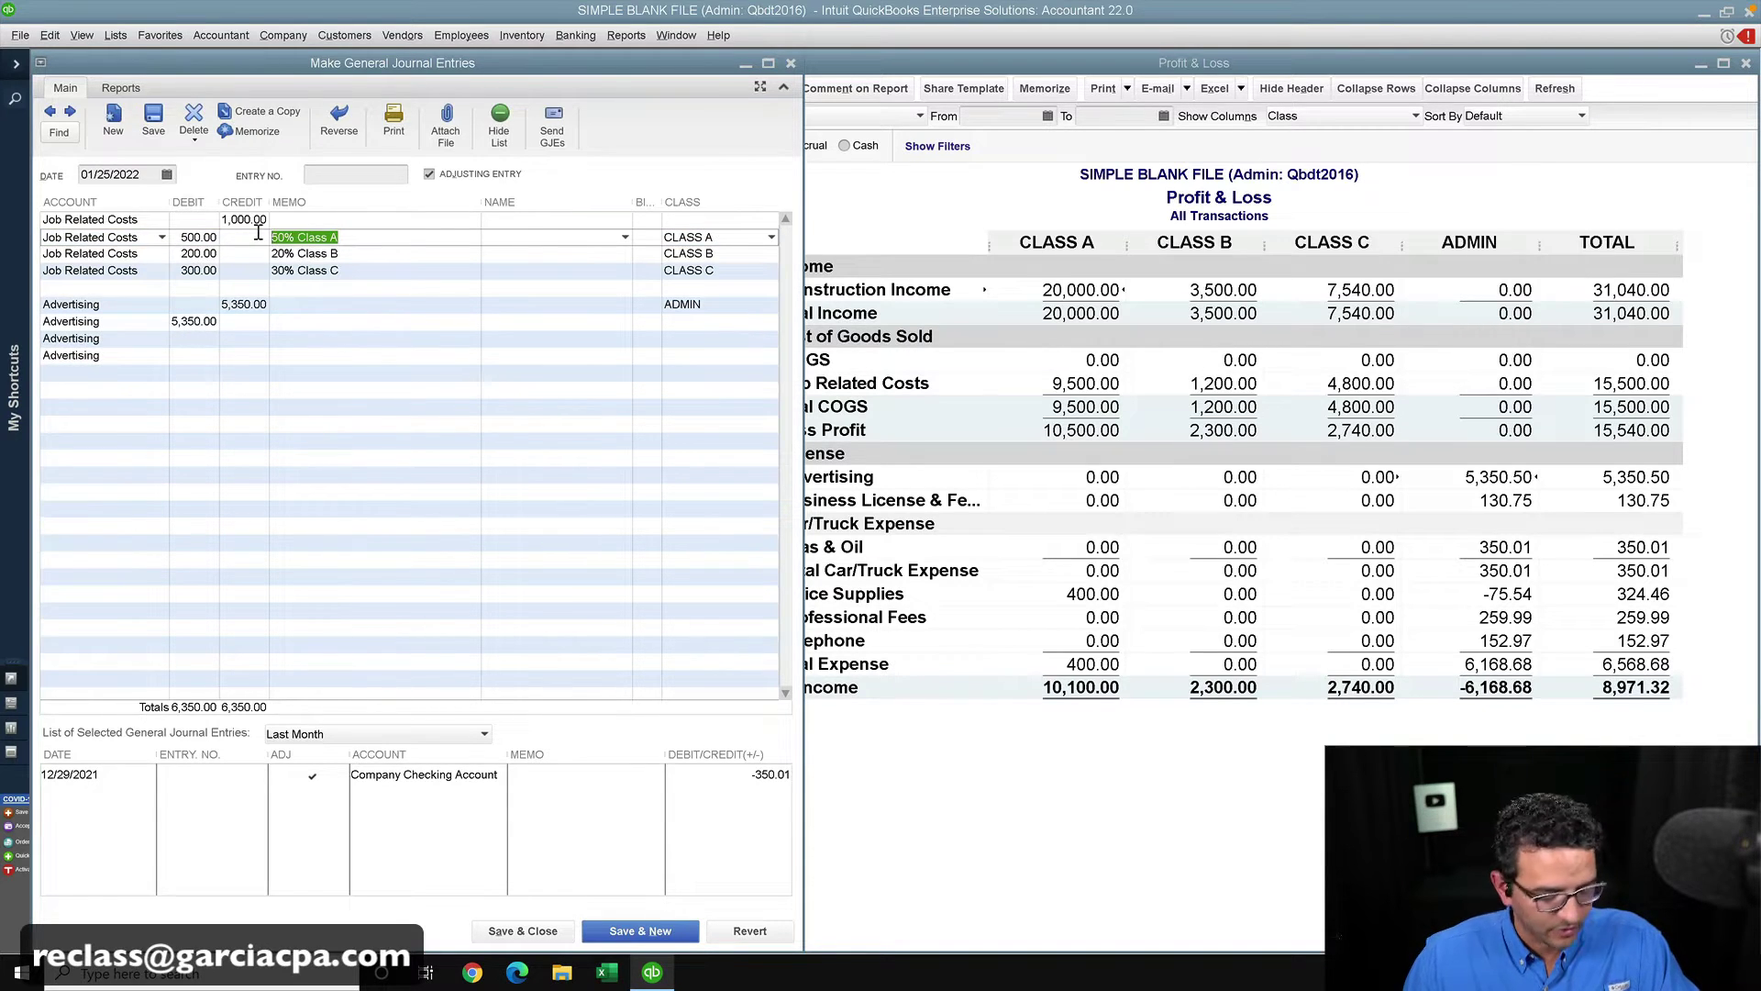
left_click(293, 321)
key("ctrl+v")
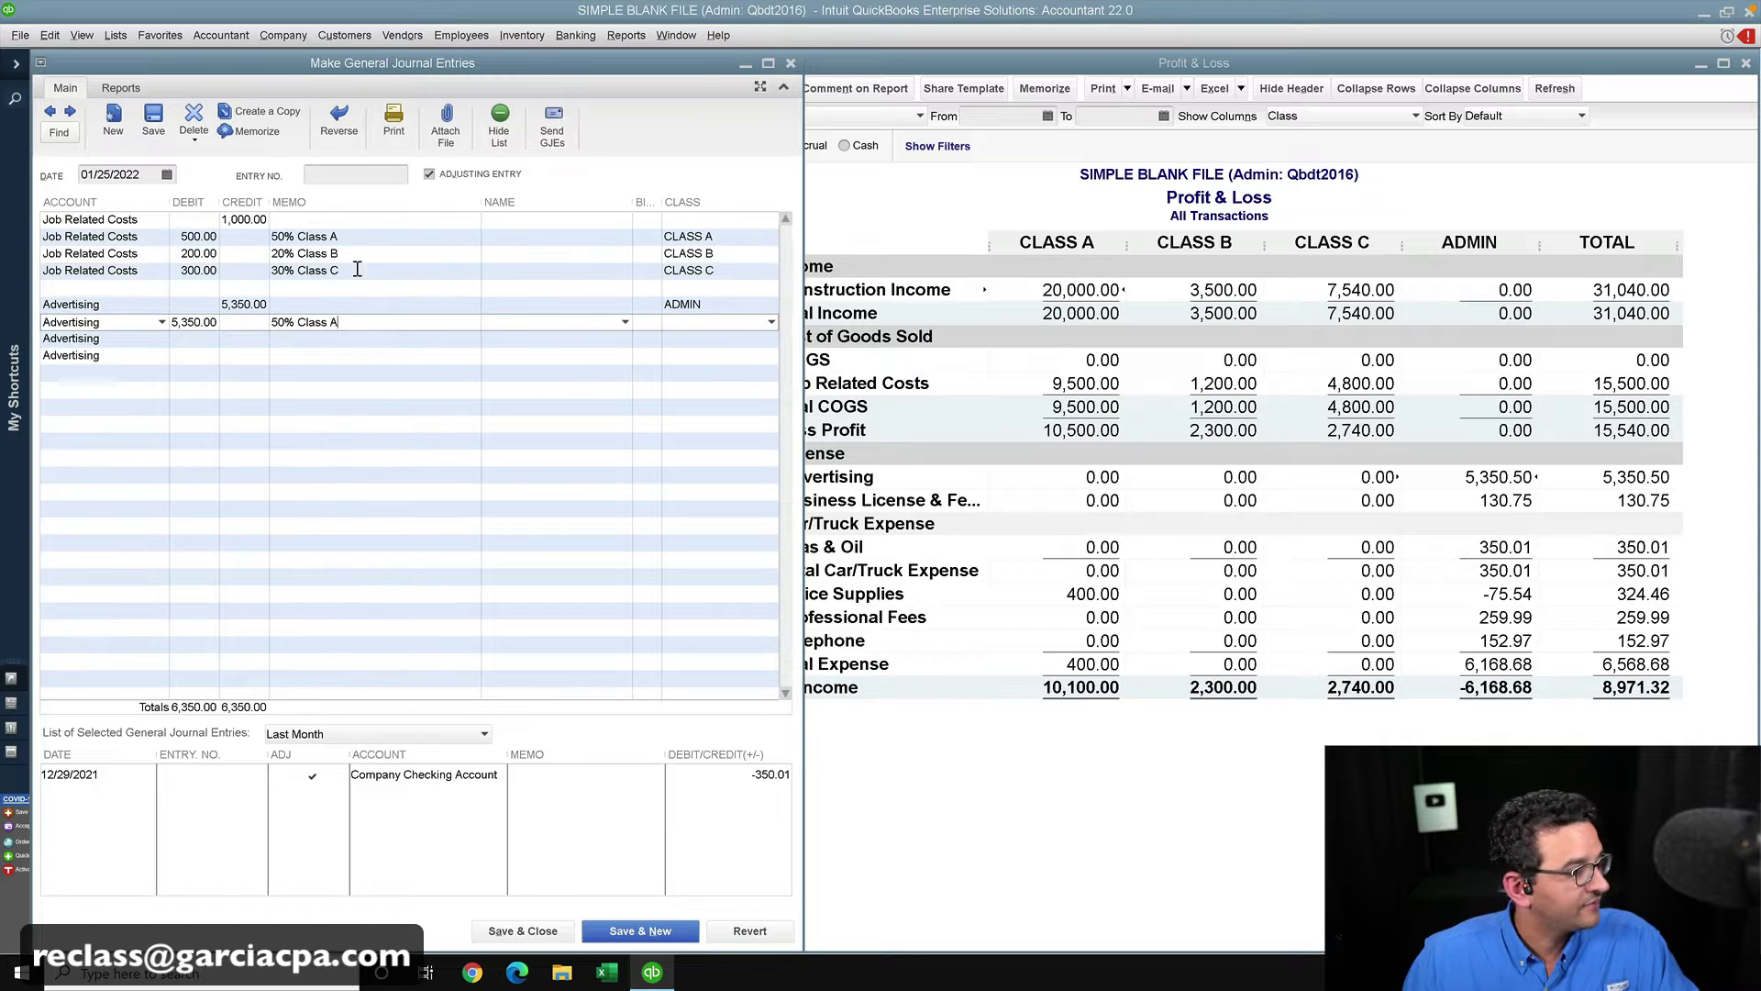
left_click(359, 253)
key("ctrl+c")
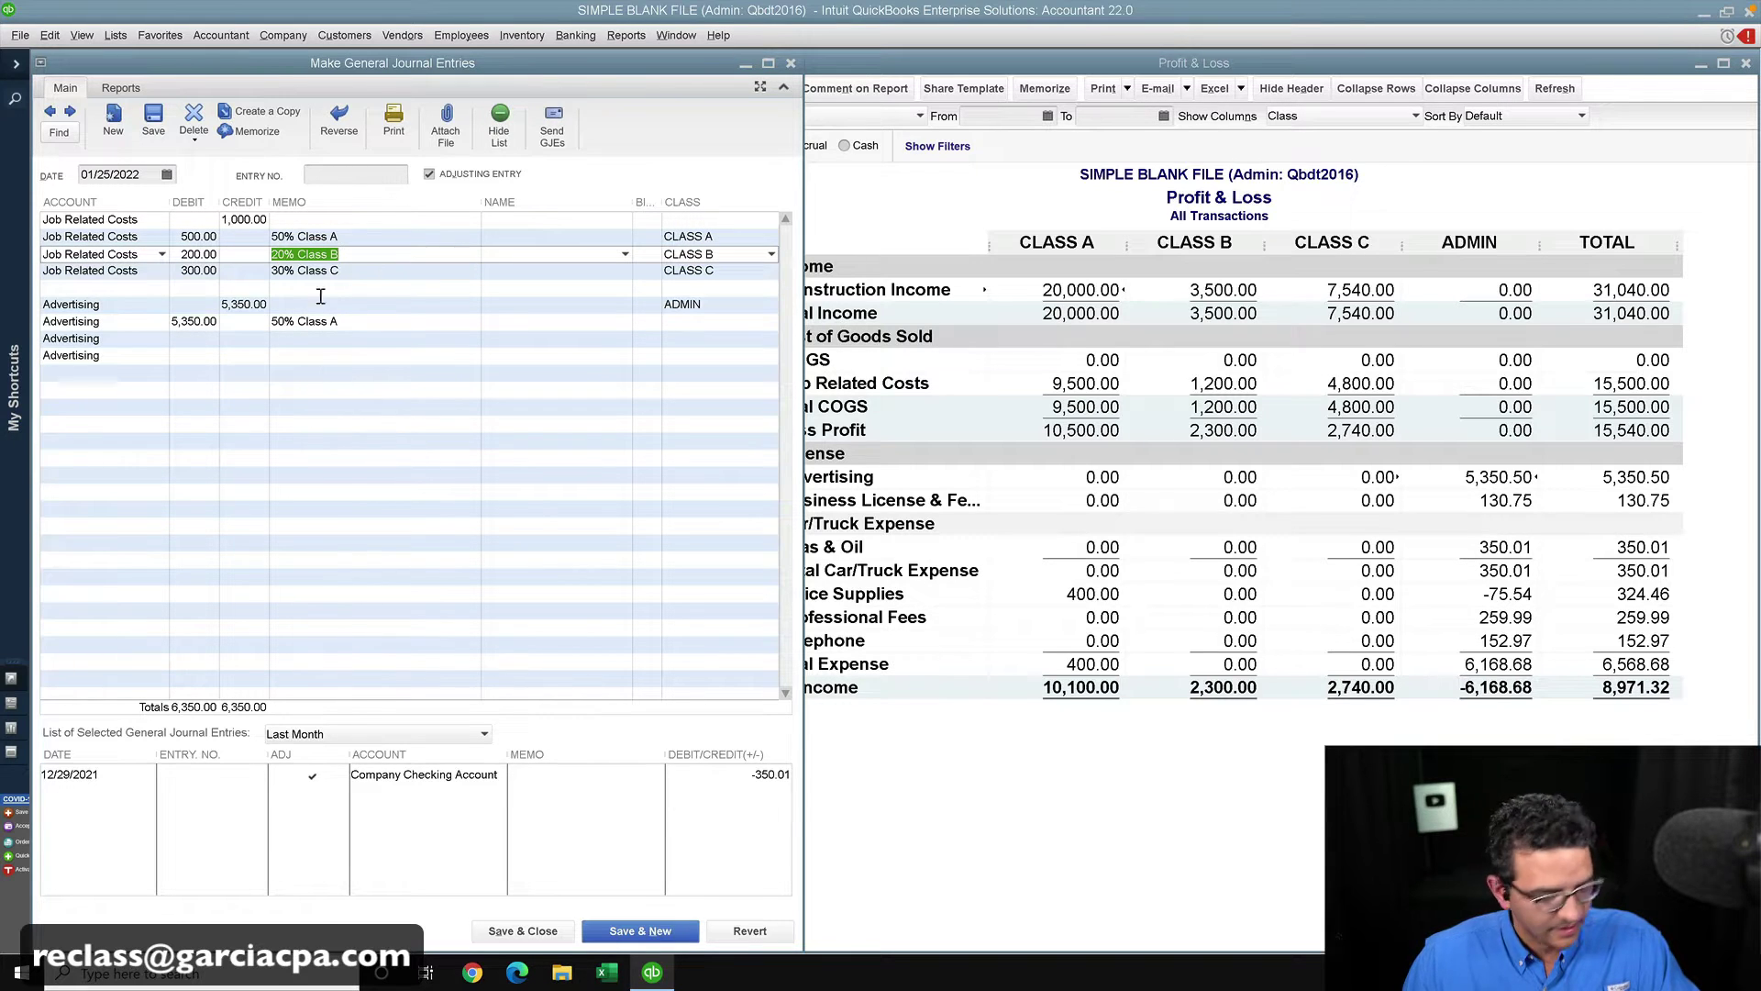
left_click(293, 339)
key("ctrl+v")
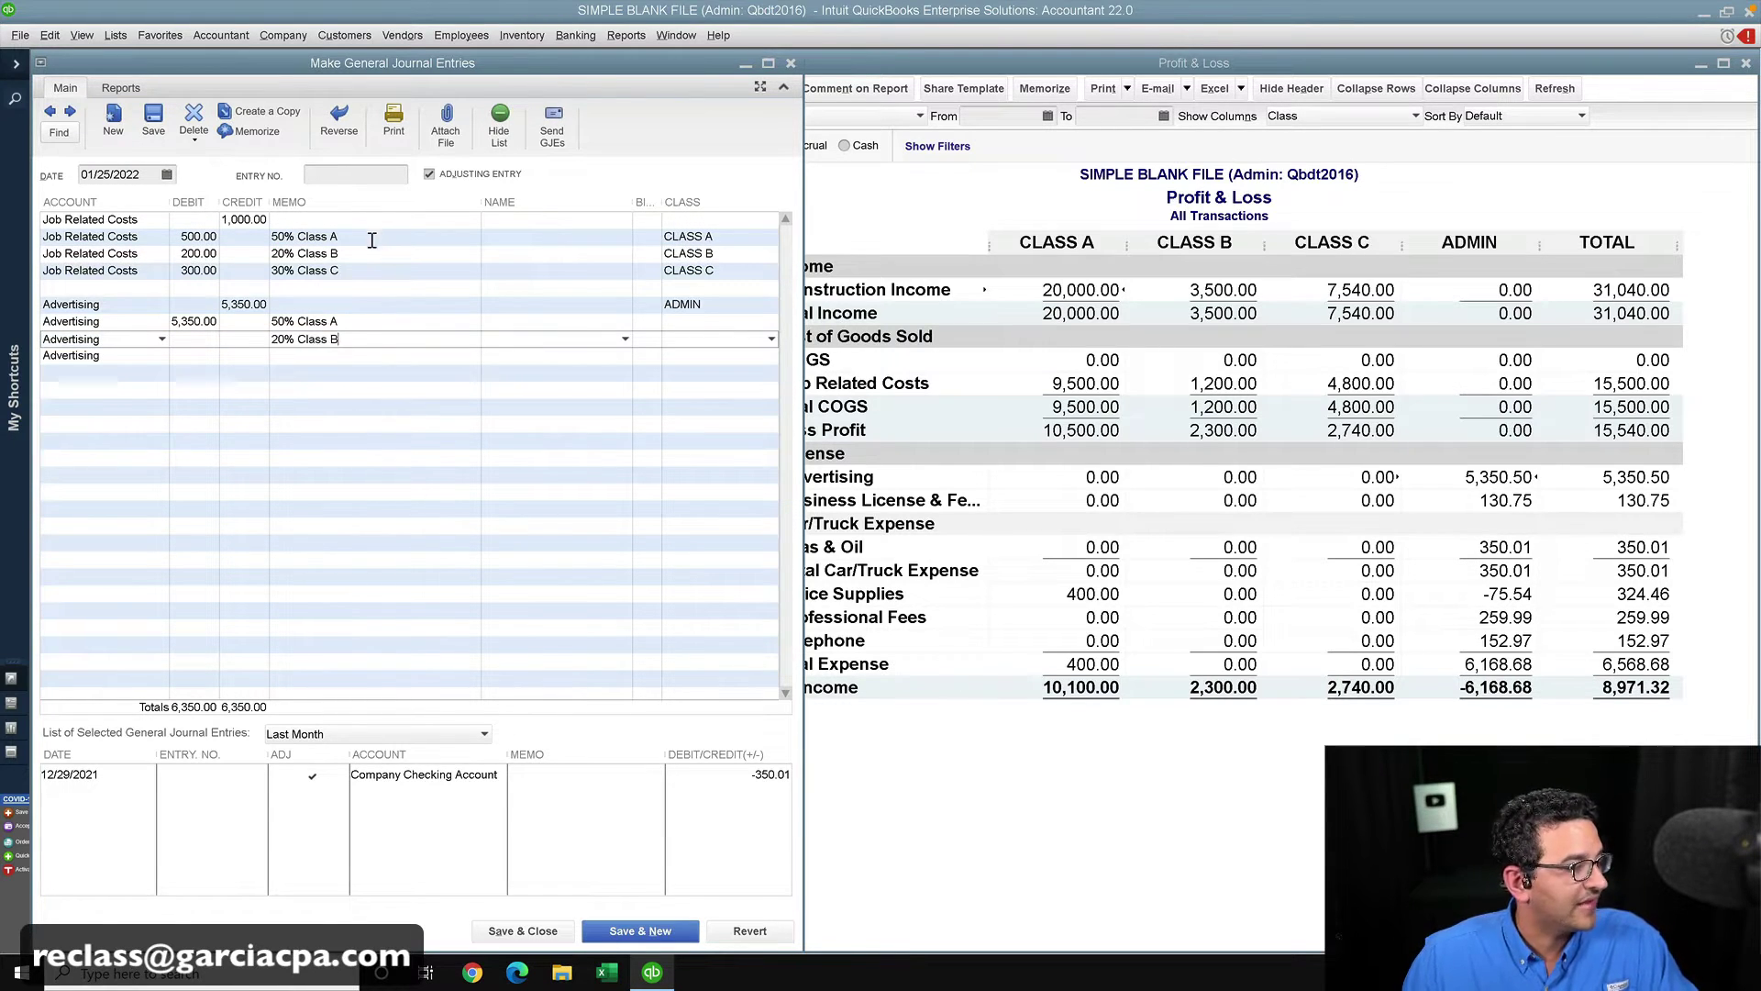
left_click(365, 269)
key("ctrl+c")
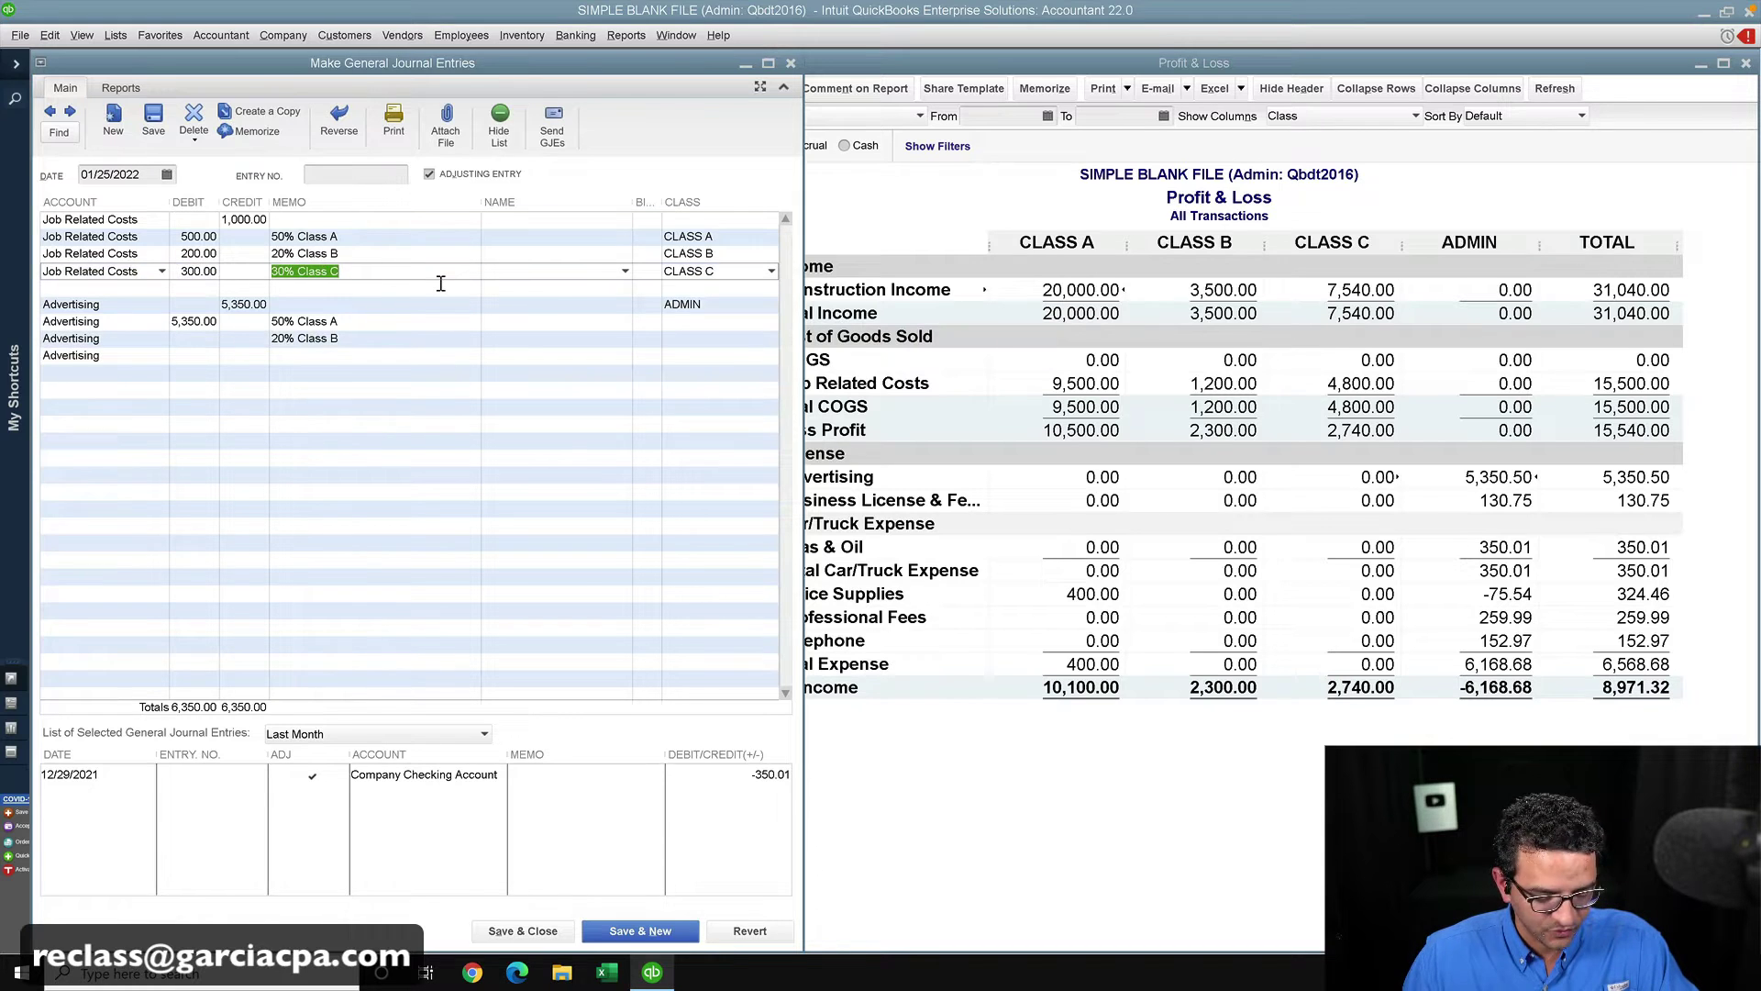
left_click(292, 360)
key("ctrl+v")
- Assign CLASS A, CLASS B and CLASS C to the 50%, 20% and 30% Advertising lines respectively
left_click(712, 322)
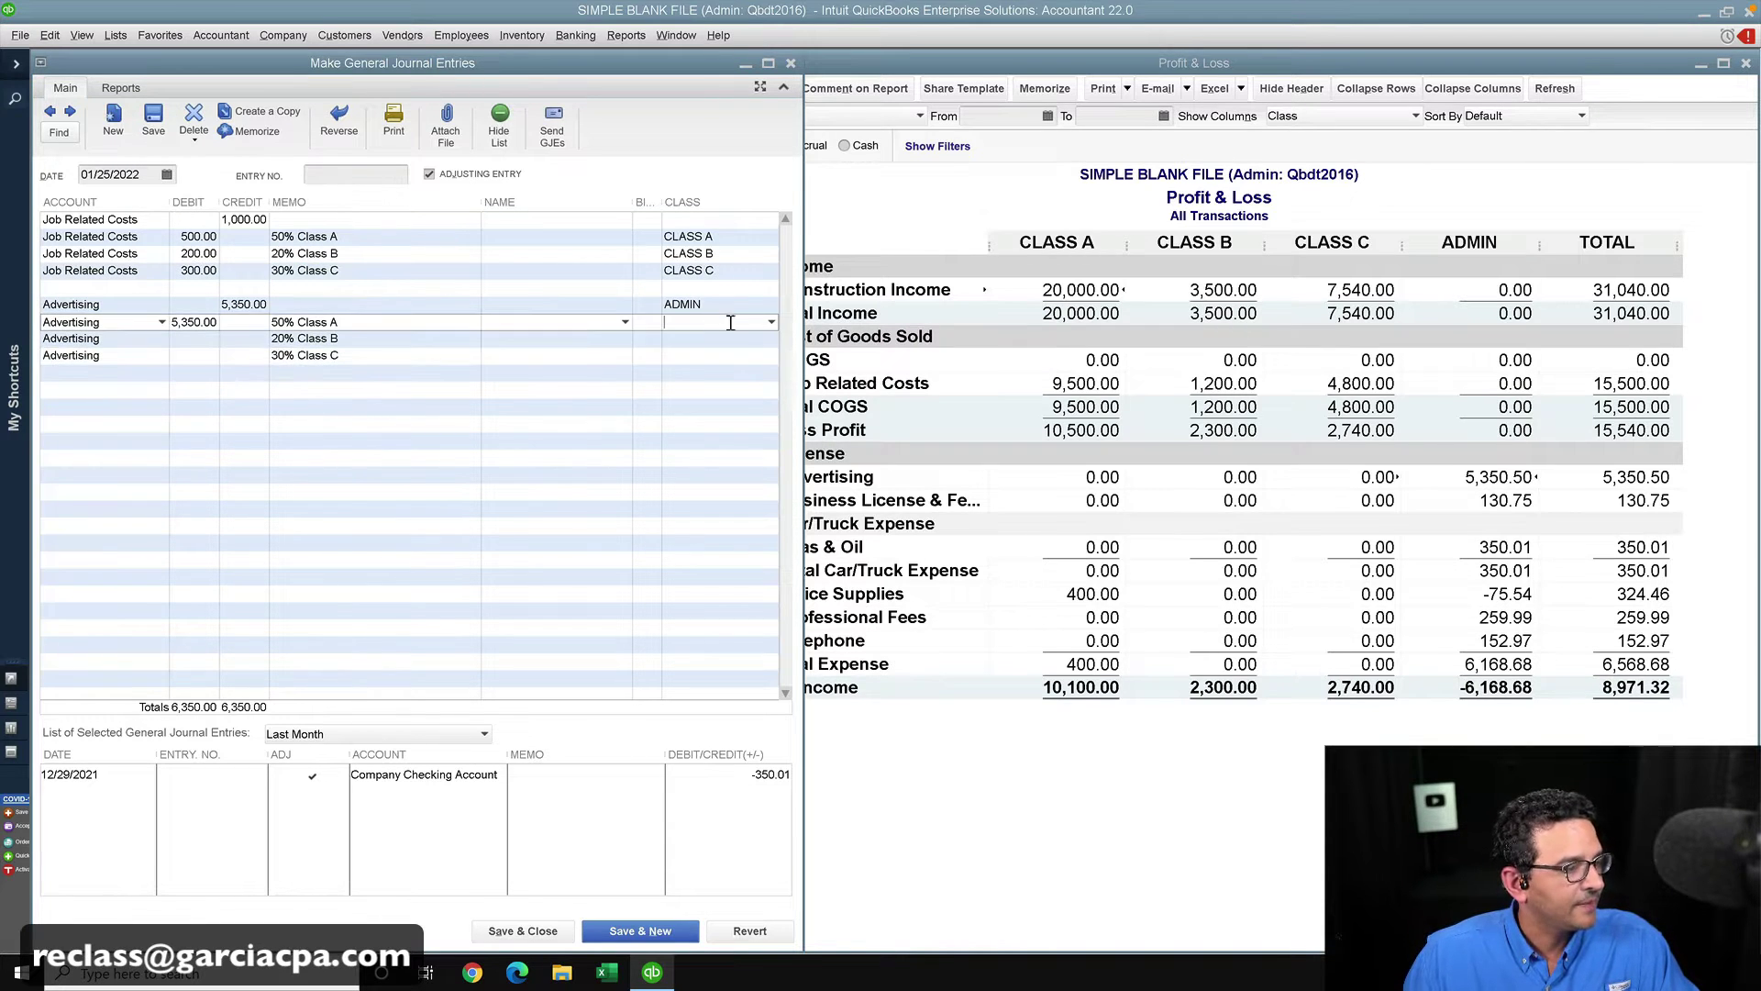
left_click(771, 322)
left_click(703, 376)
left_click(770, 338)
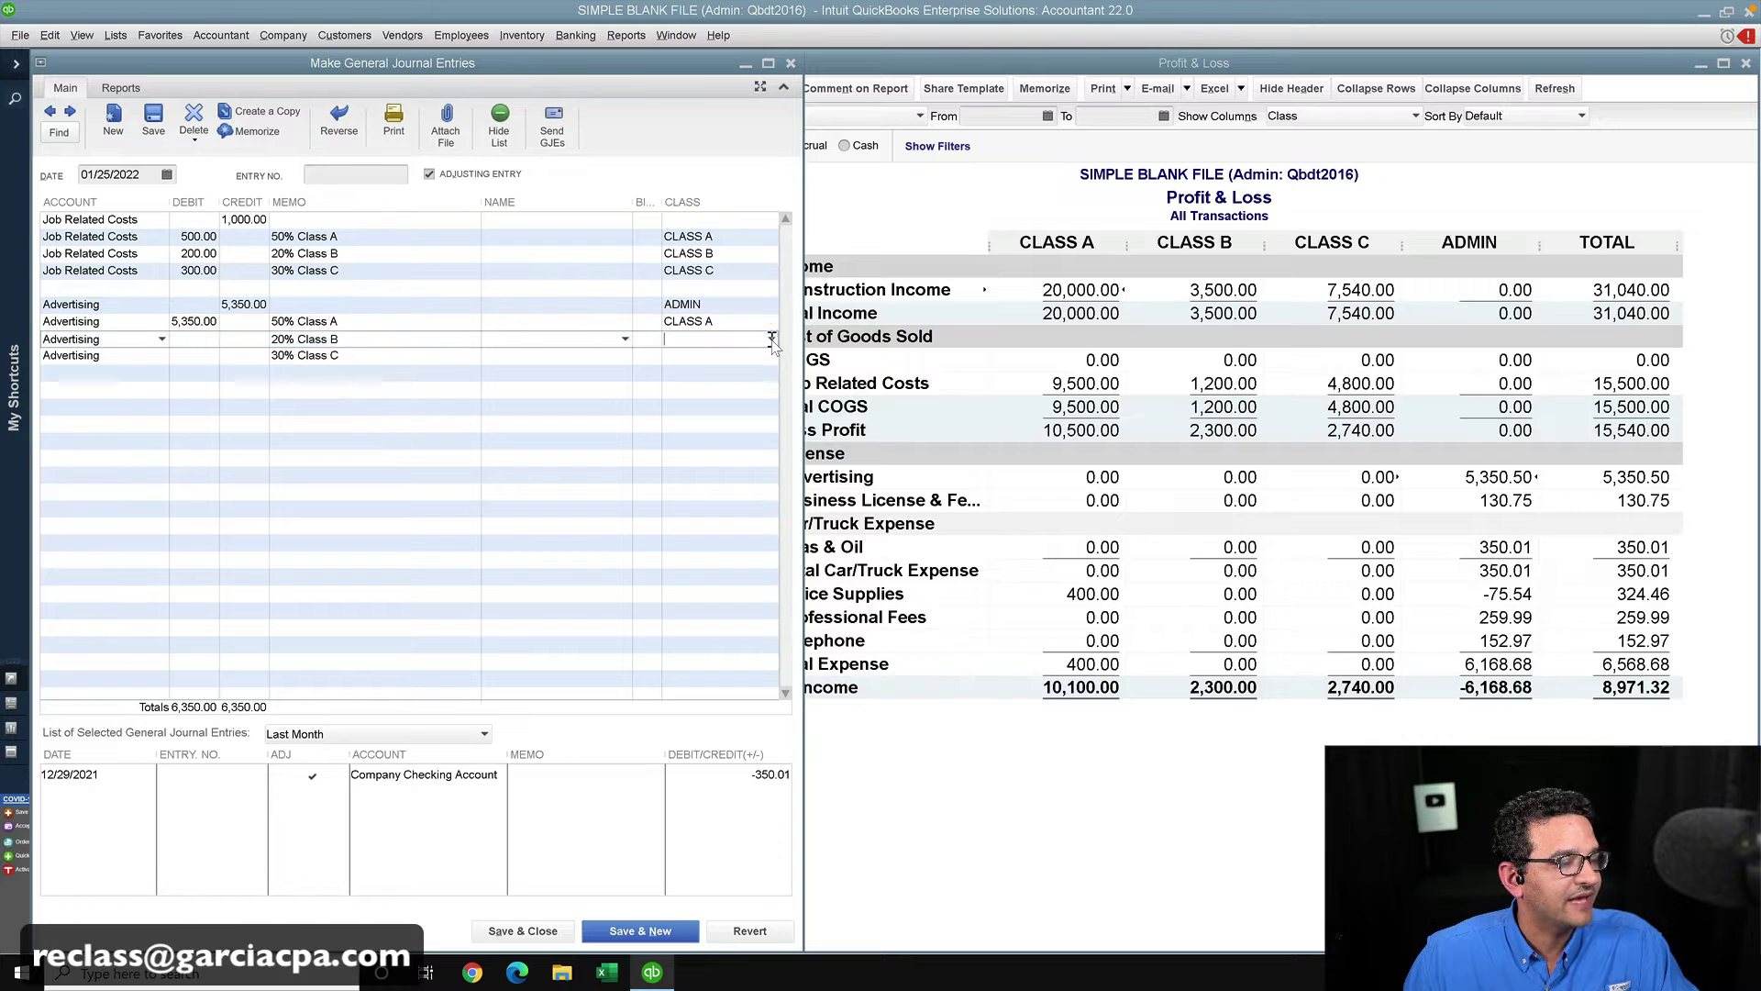
left_click(770, 339)
left_click(713, 407)
left_click(770, 355)
left_click(771, 356)
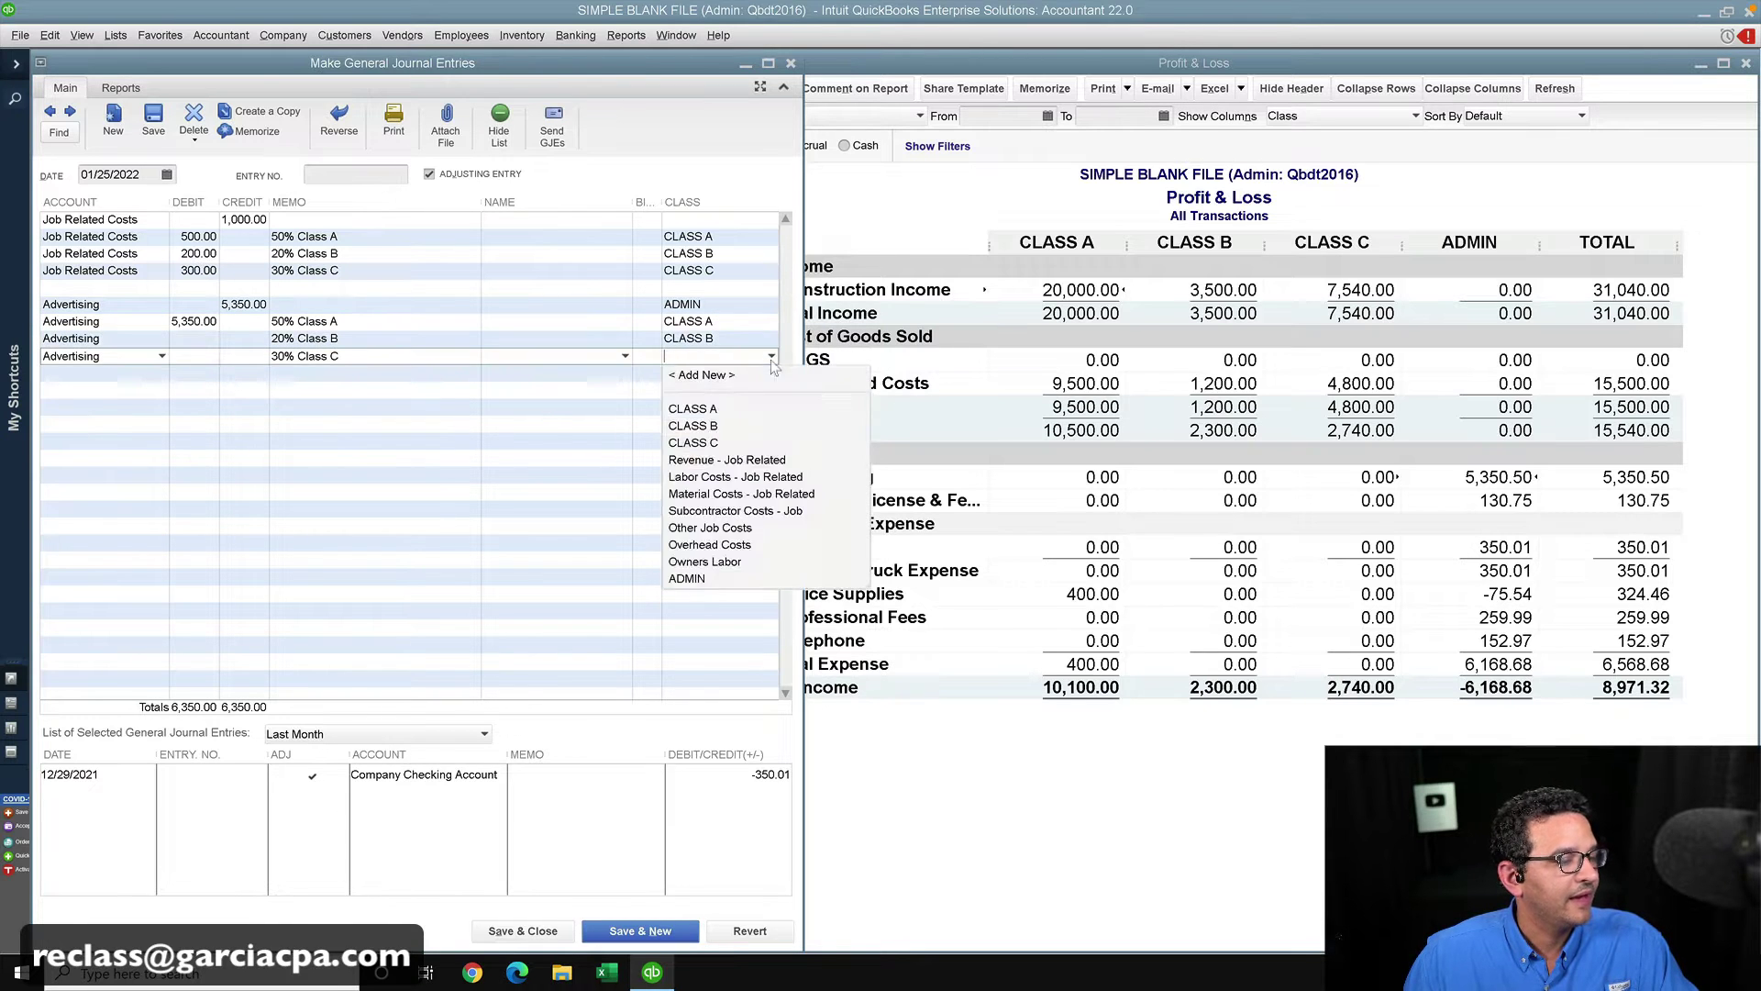
left_click(716, 449)
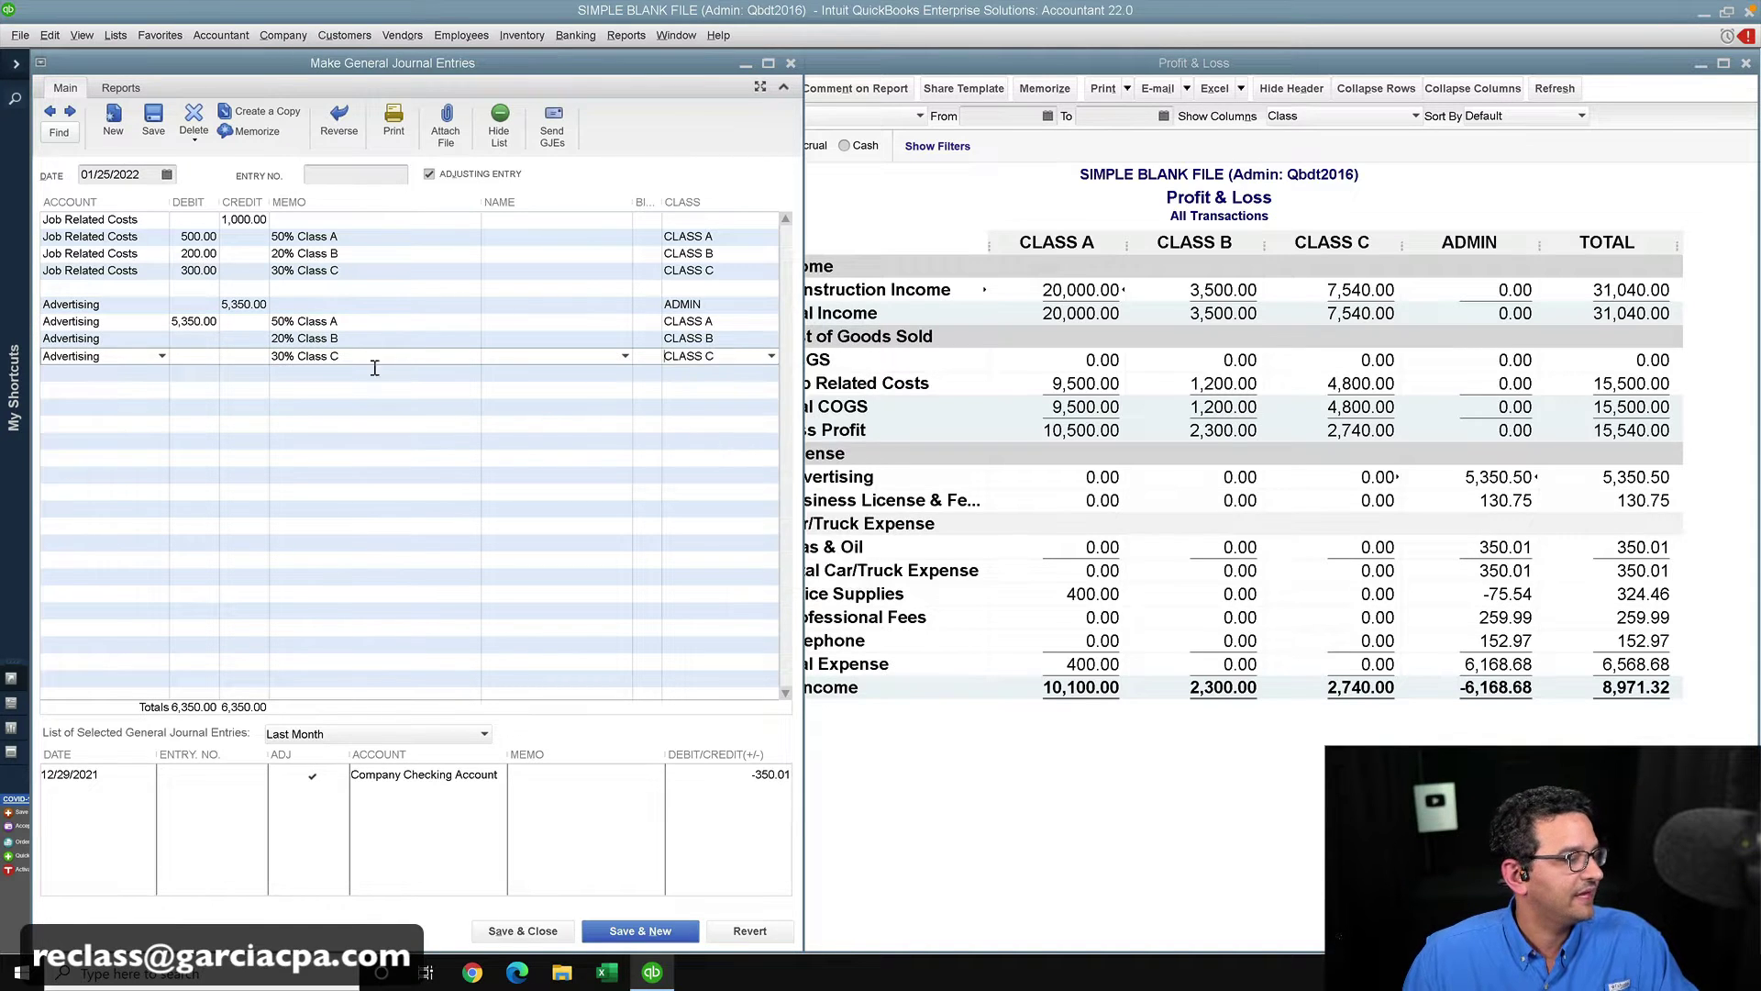
- Enter the debits of the three Advertising lines as 50%, 20% and 30% of 5,350.00 for Classes A, B and C
left_click(216, 322)
type("*")
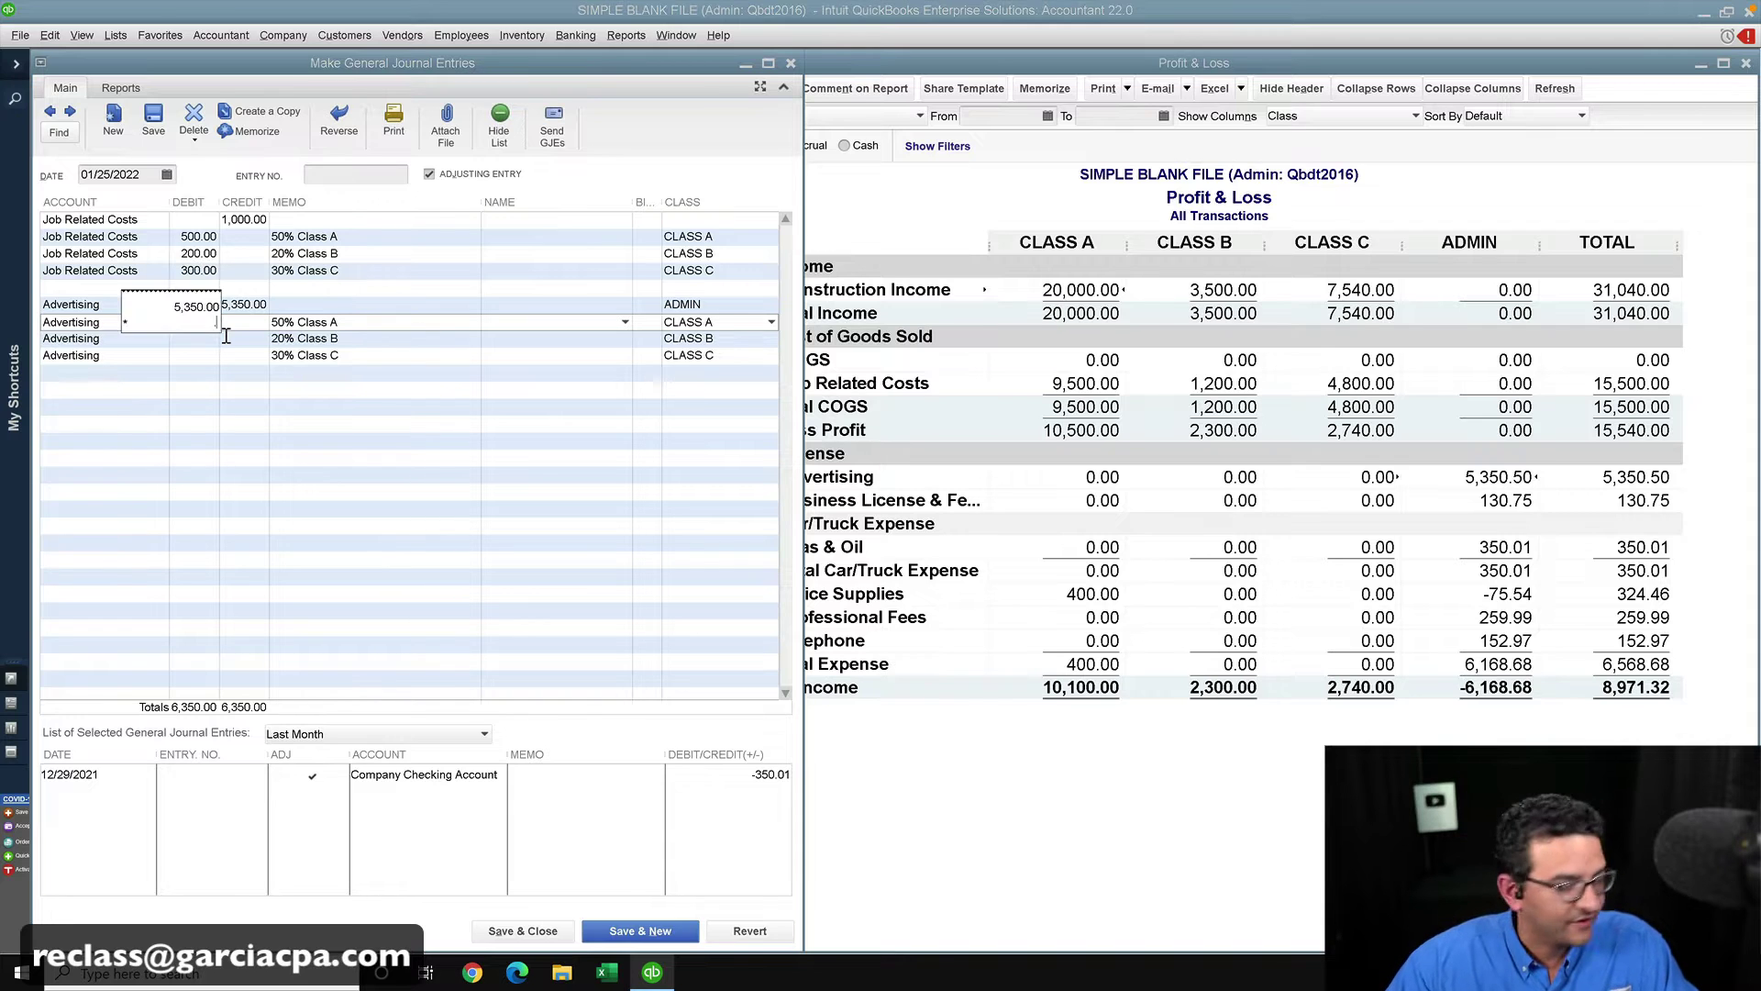
type(".50")
key("Return")
left_click(203, 338)
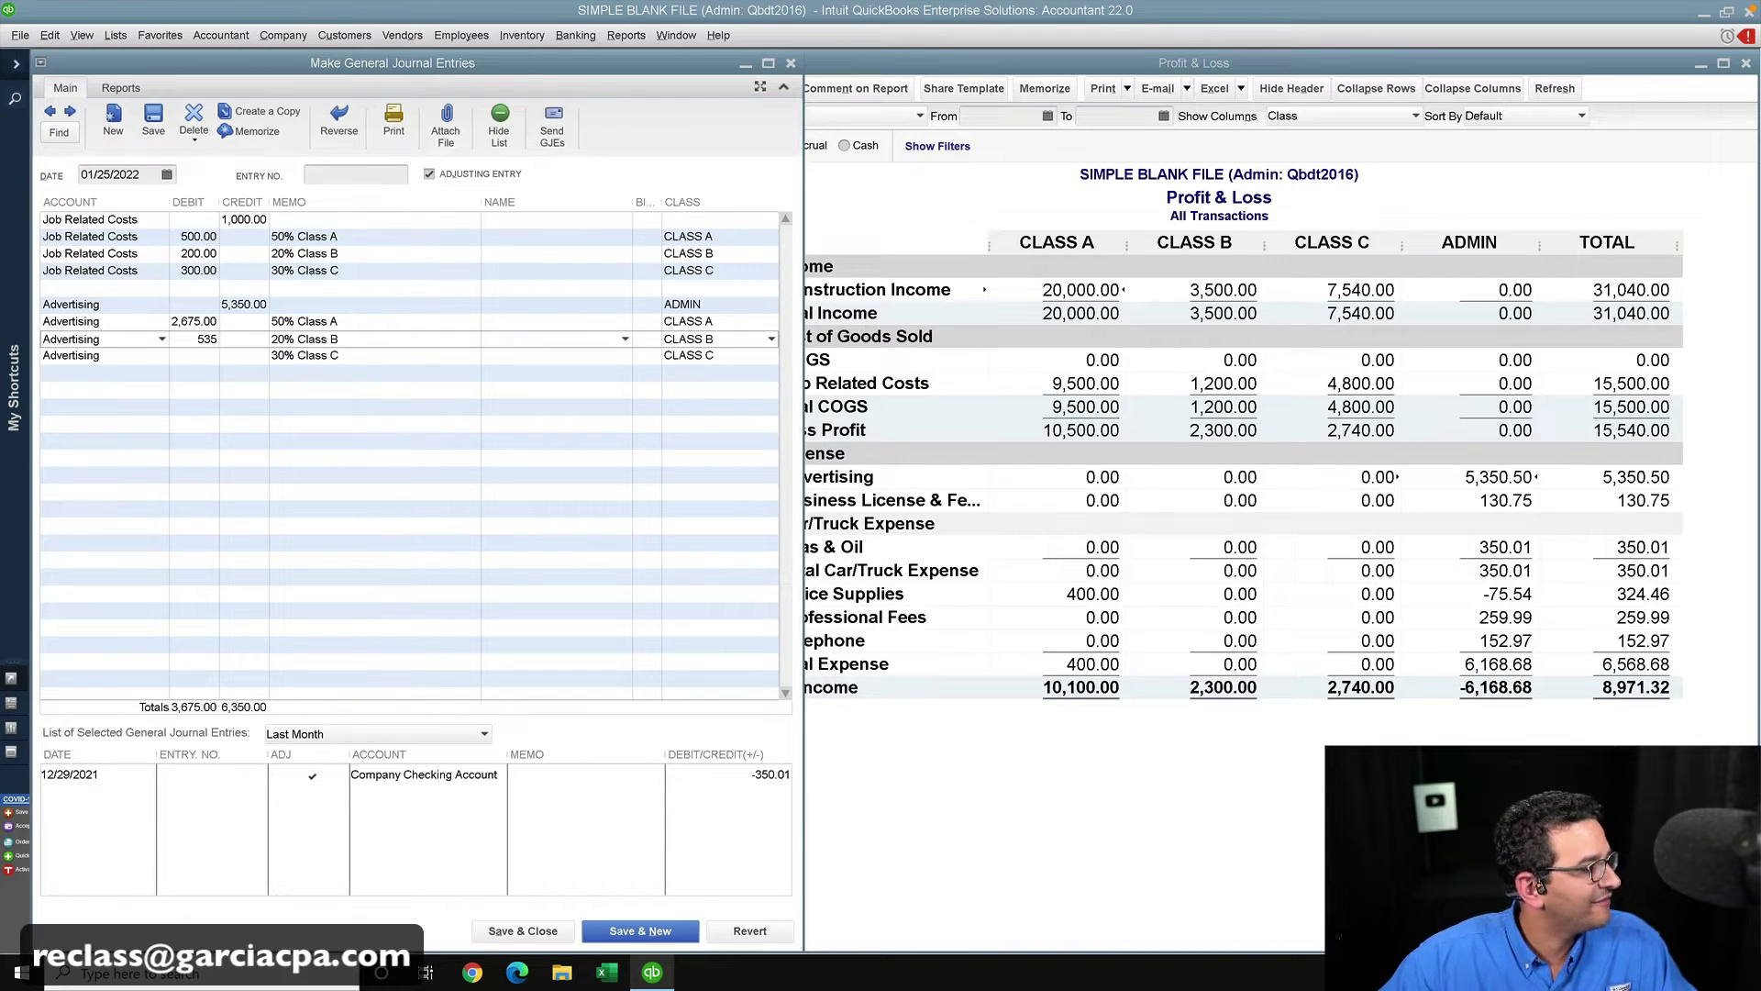
type("5,350.00 * .20")
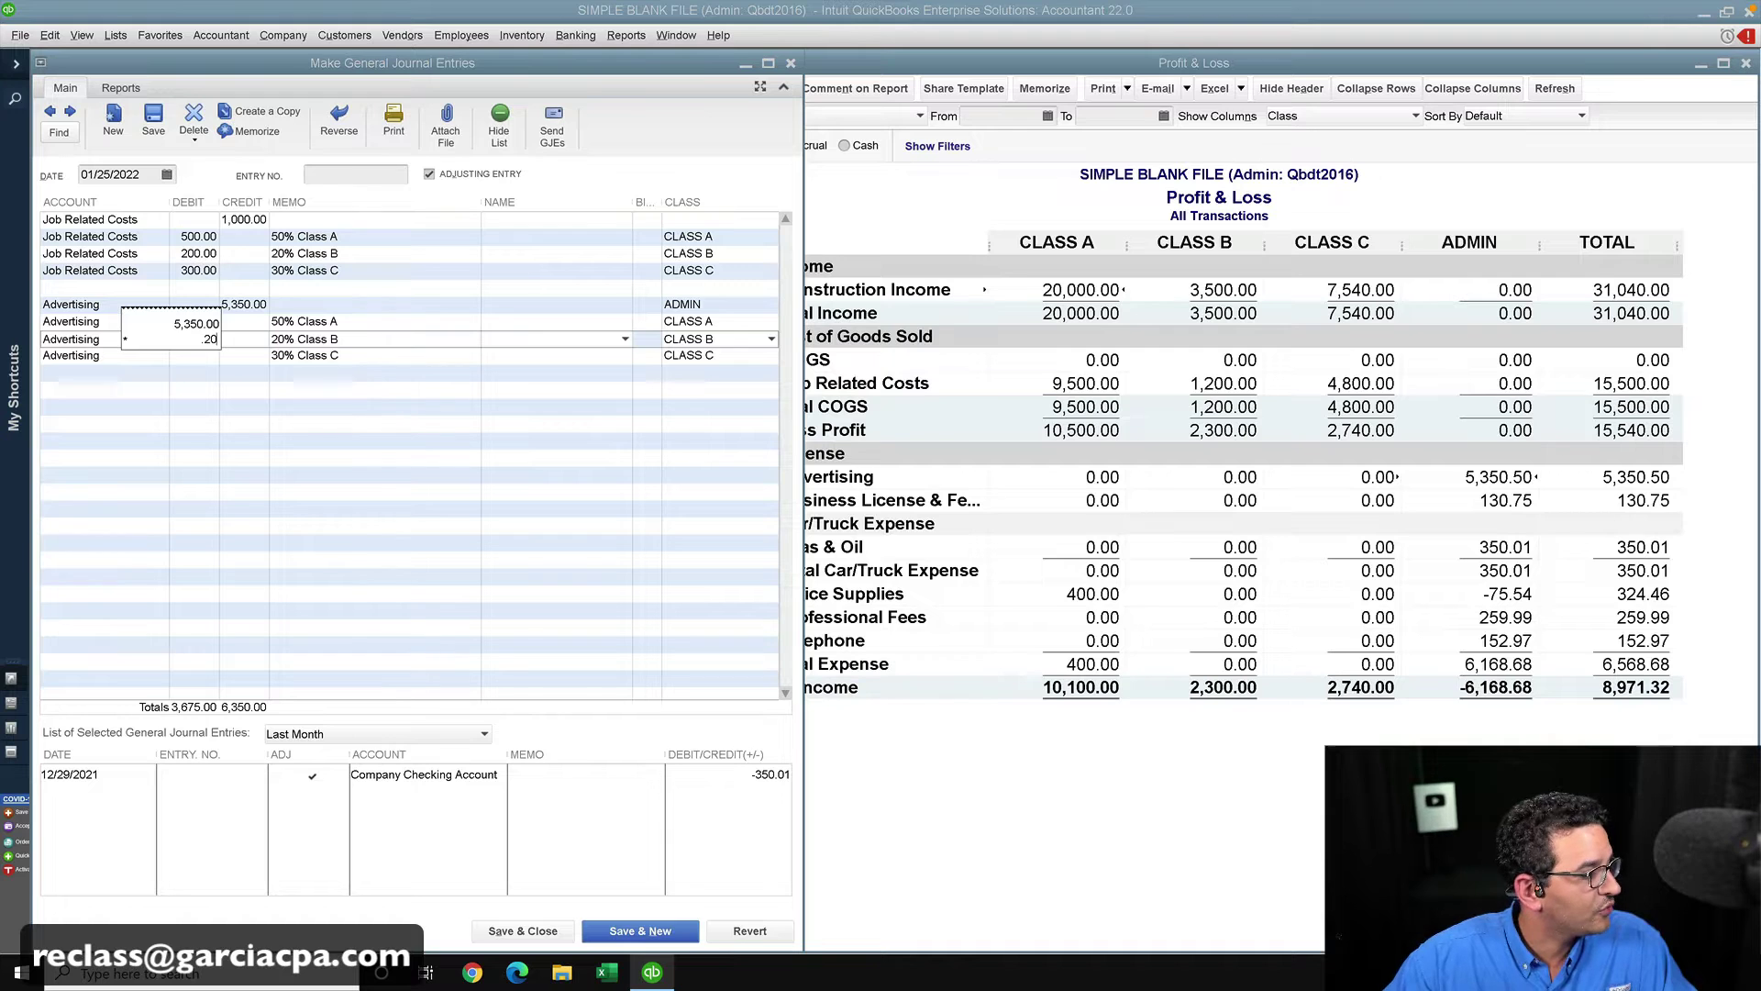
key("Return")
left_click(201, 360)
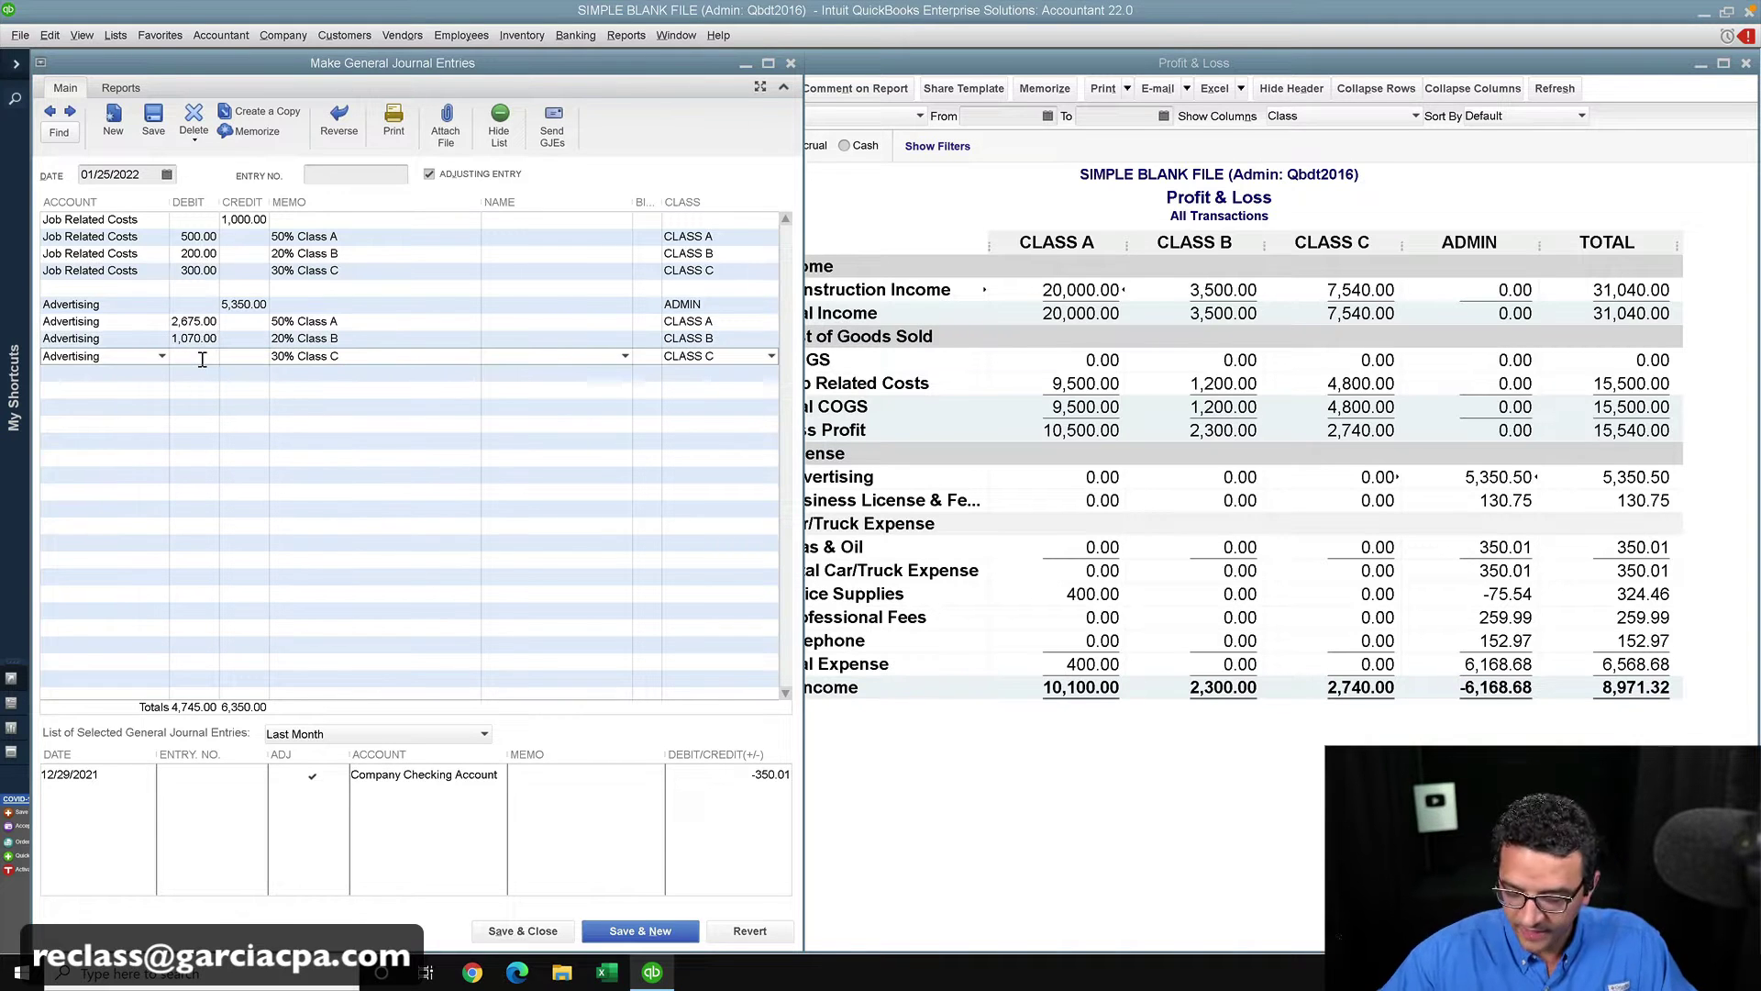
type("5350")
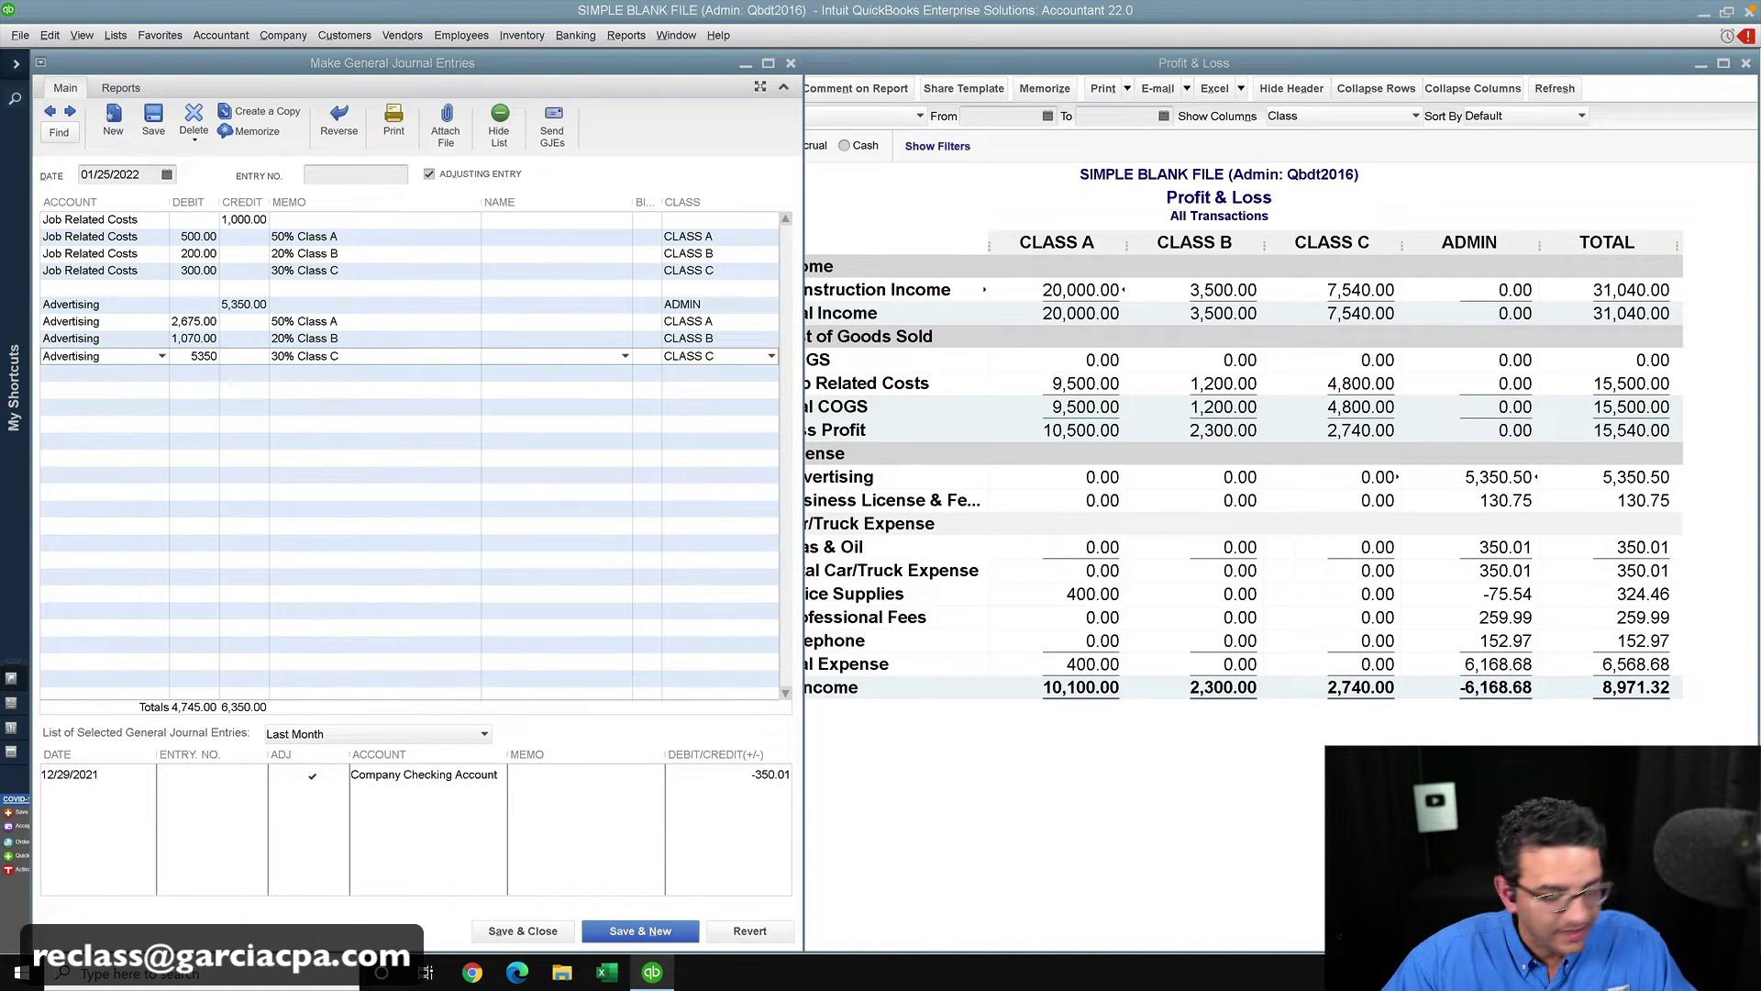
type("*")
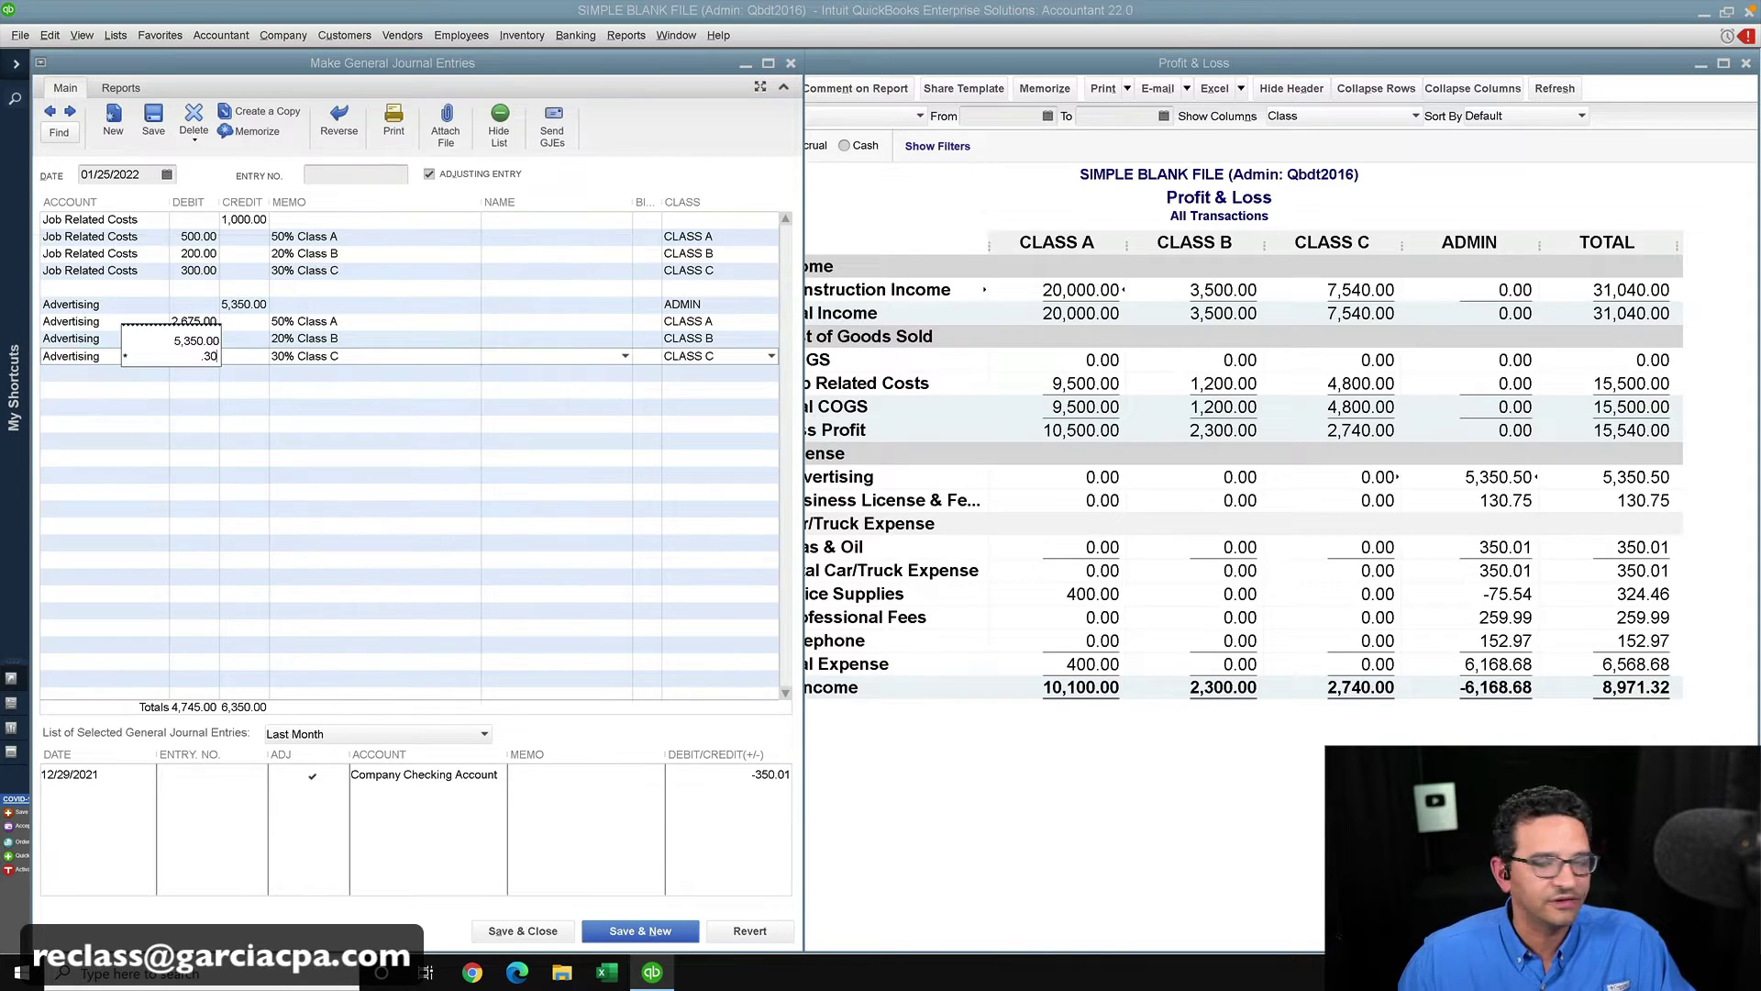
key("Return")
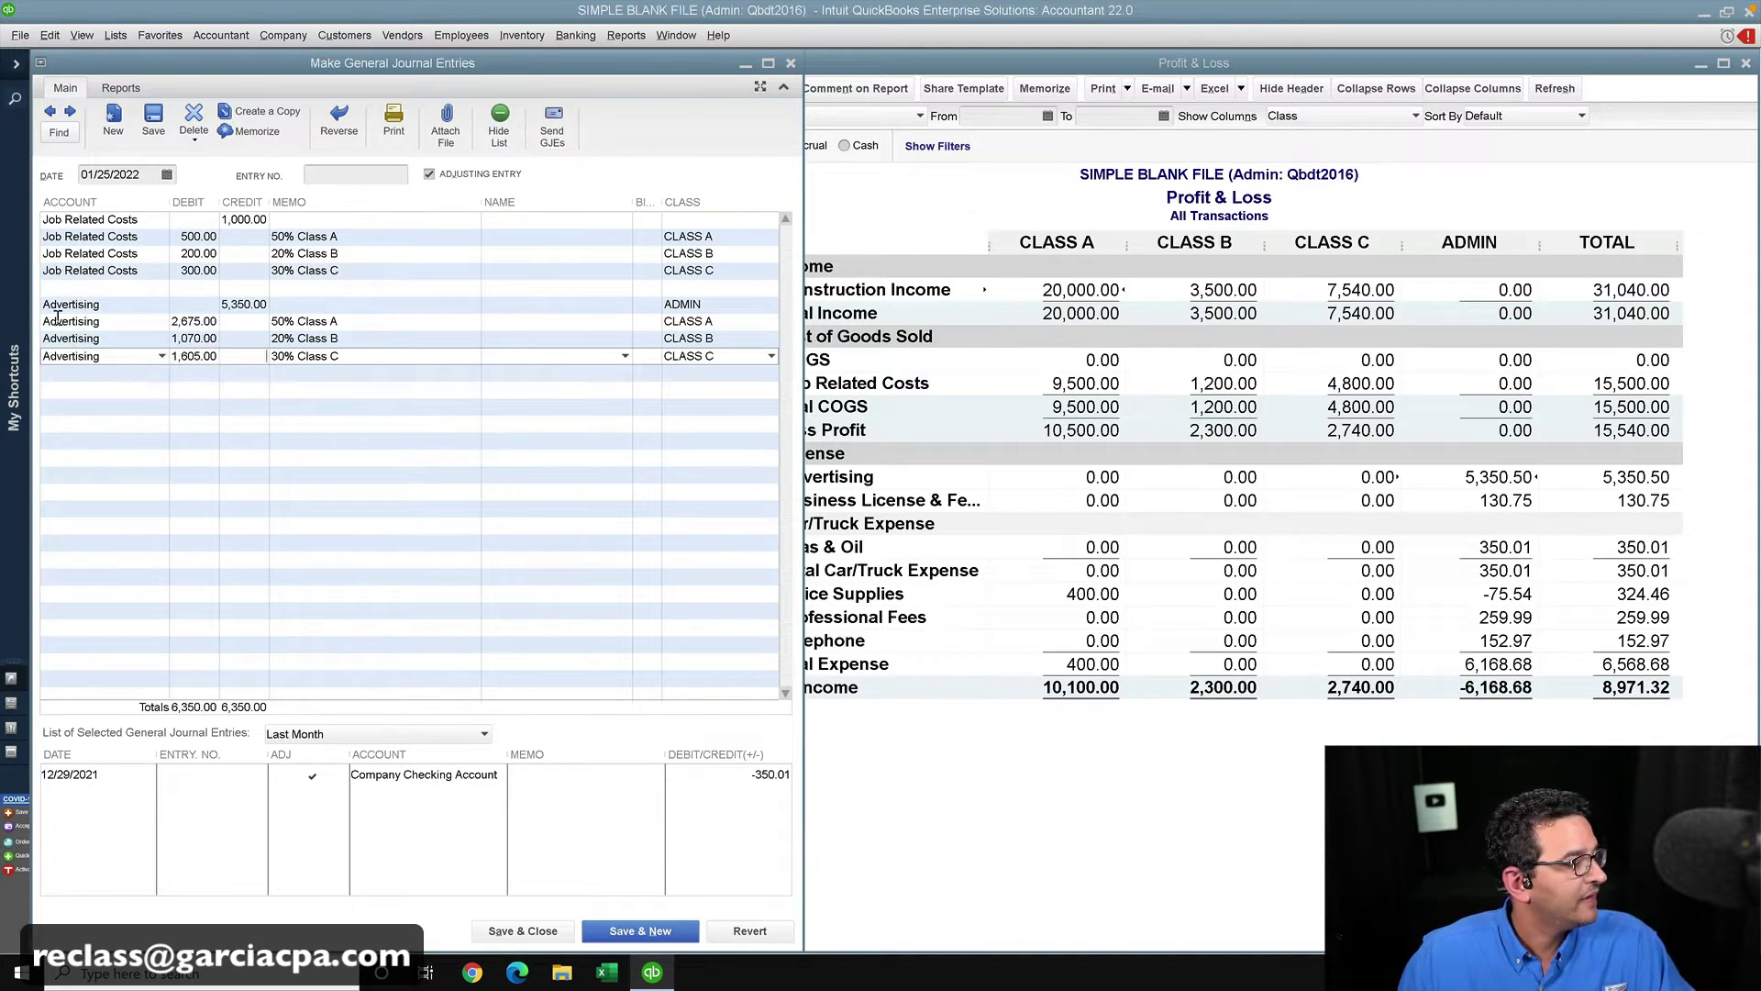
- Check the ADMIN Advertising amount in the Profit & Loss report, and save the journal entry, recording the changes
left_click(156, 373)
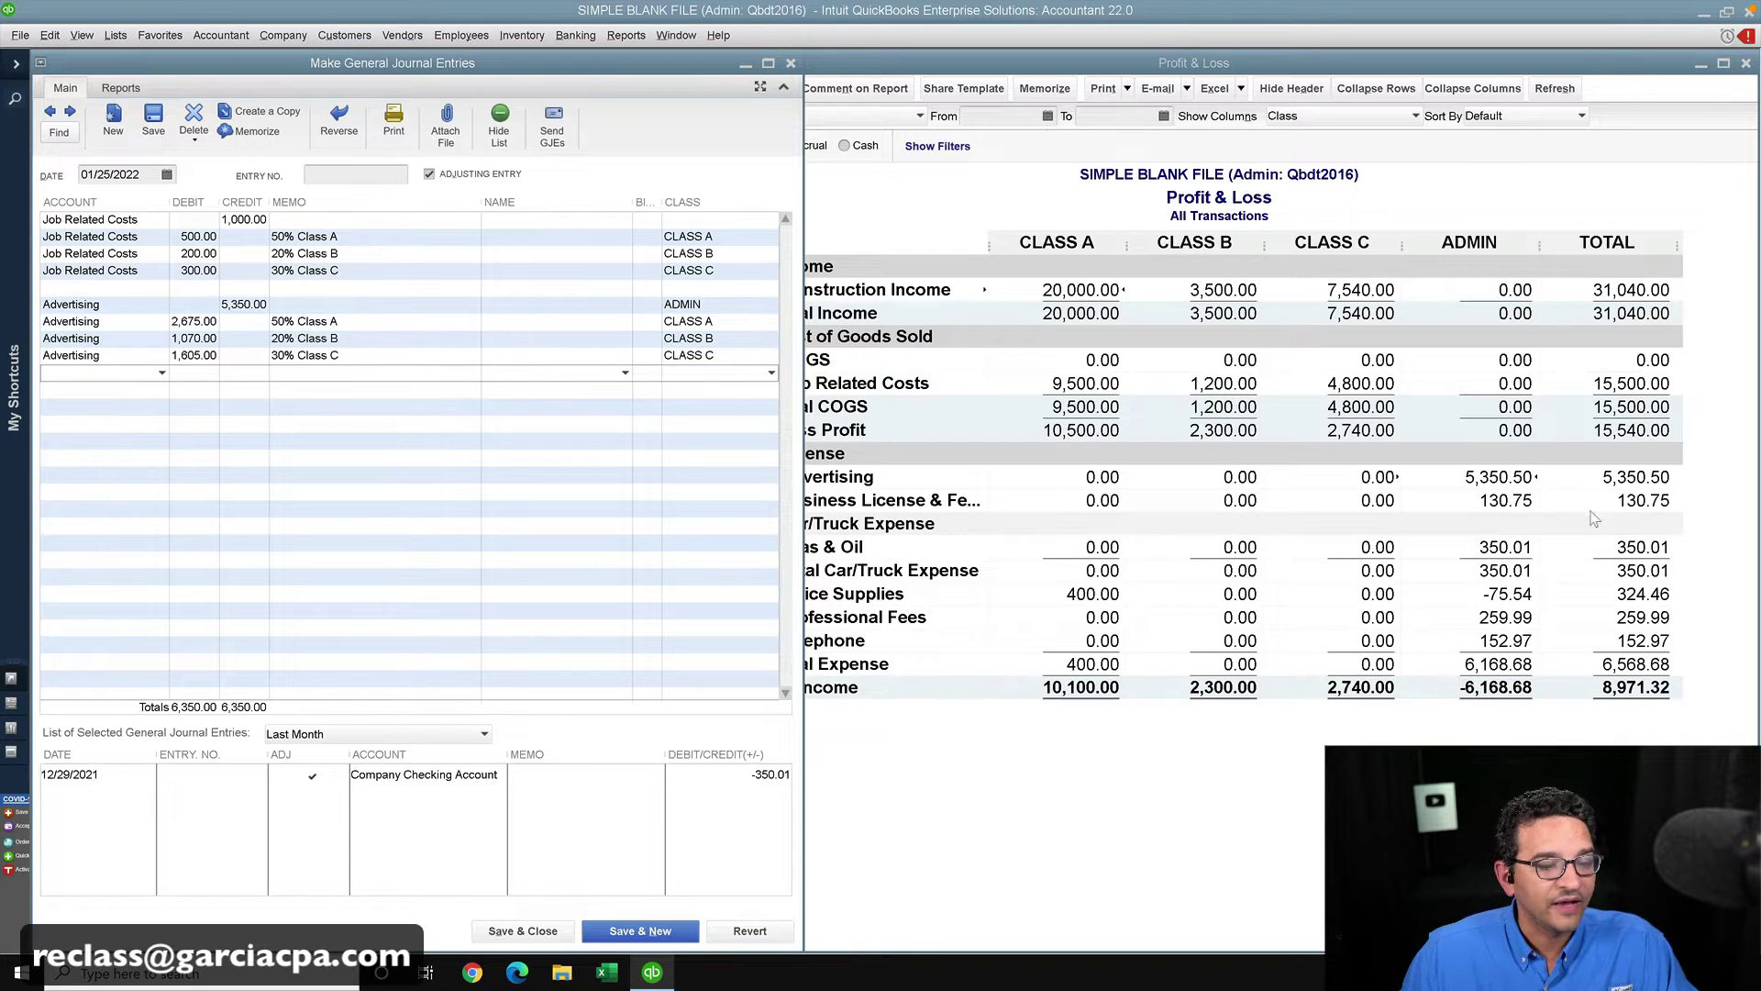
left_click(1465, 468)
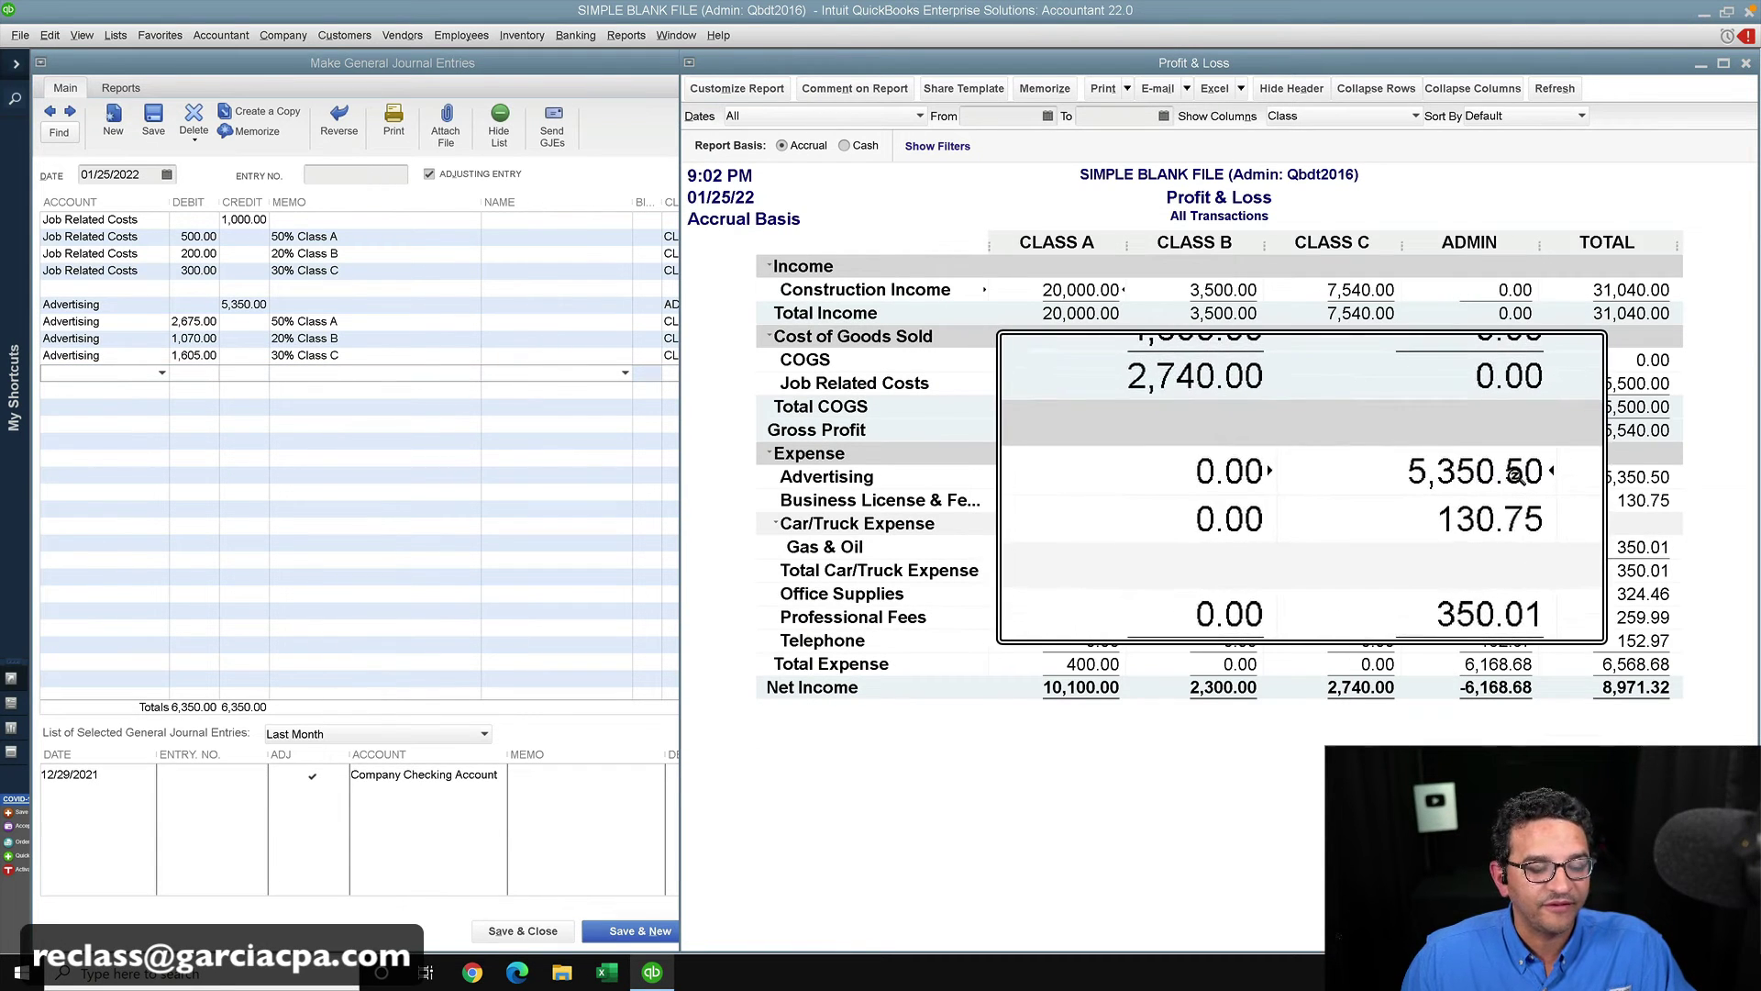
left_click(594, 188)
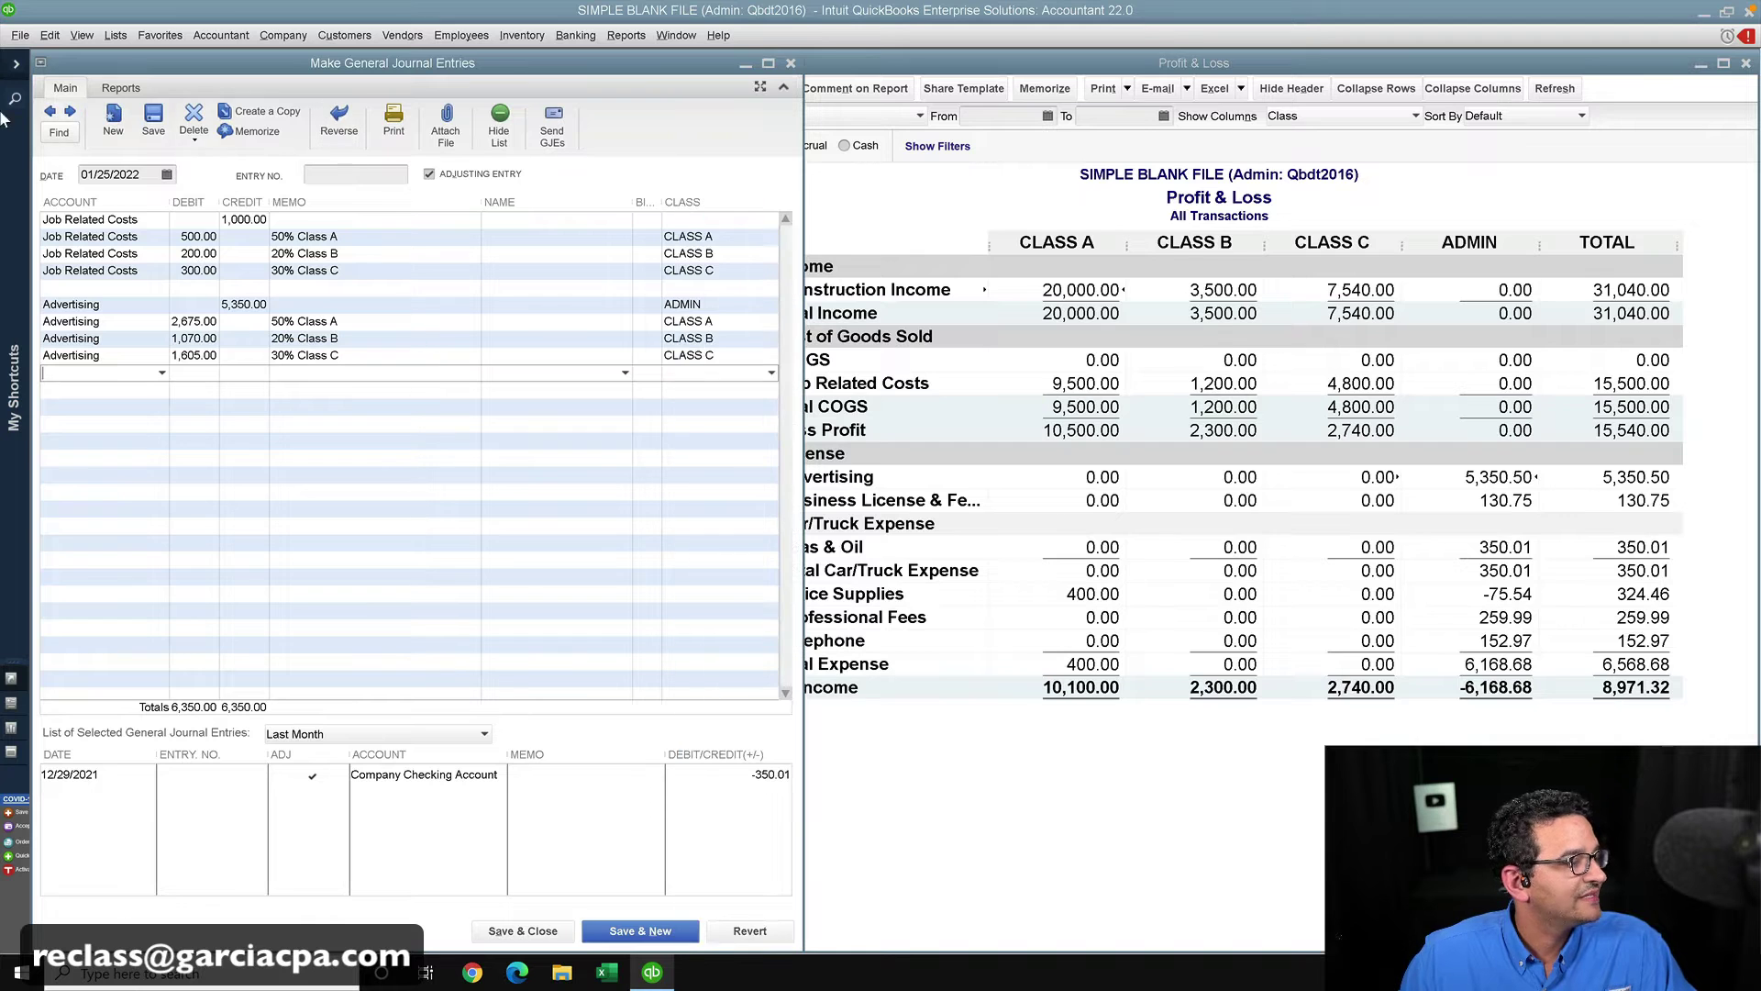
left_click(154, 118)
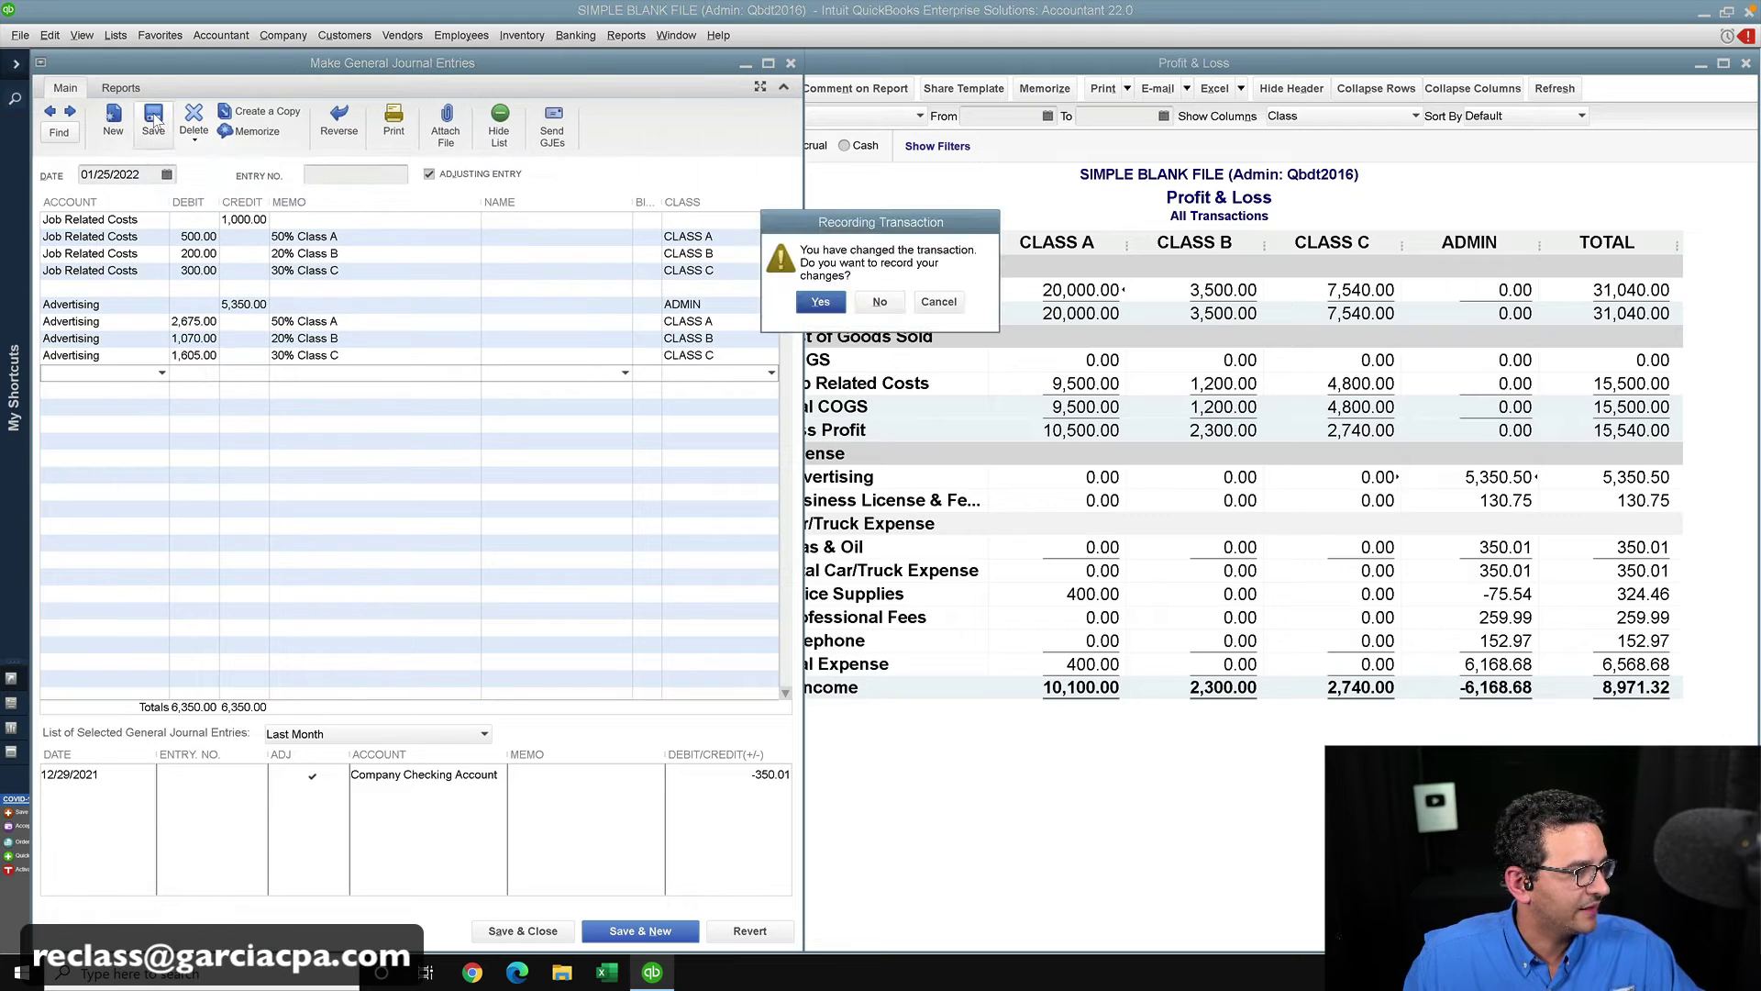
left_click(822, 303)
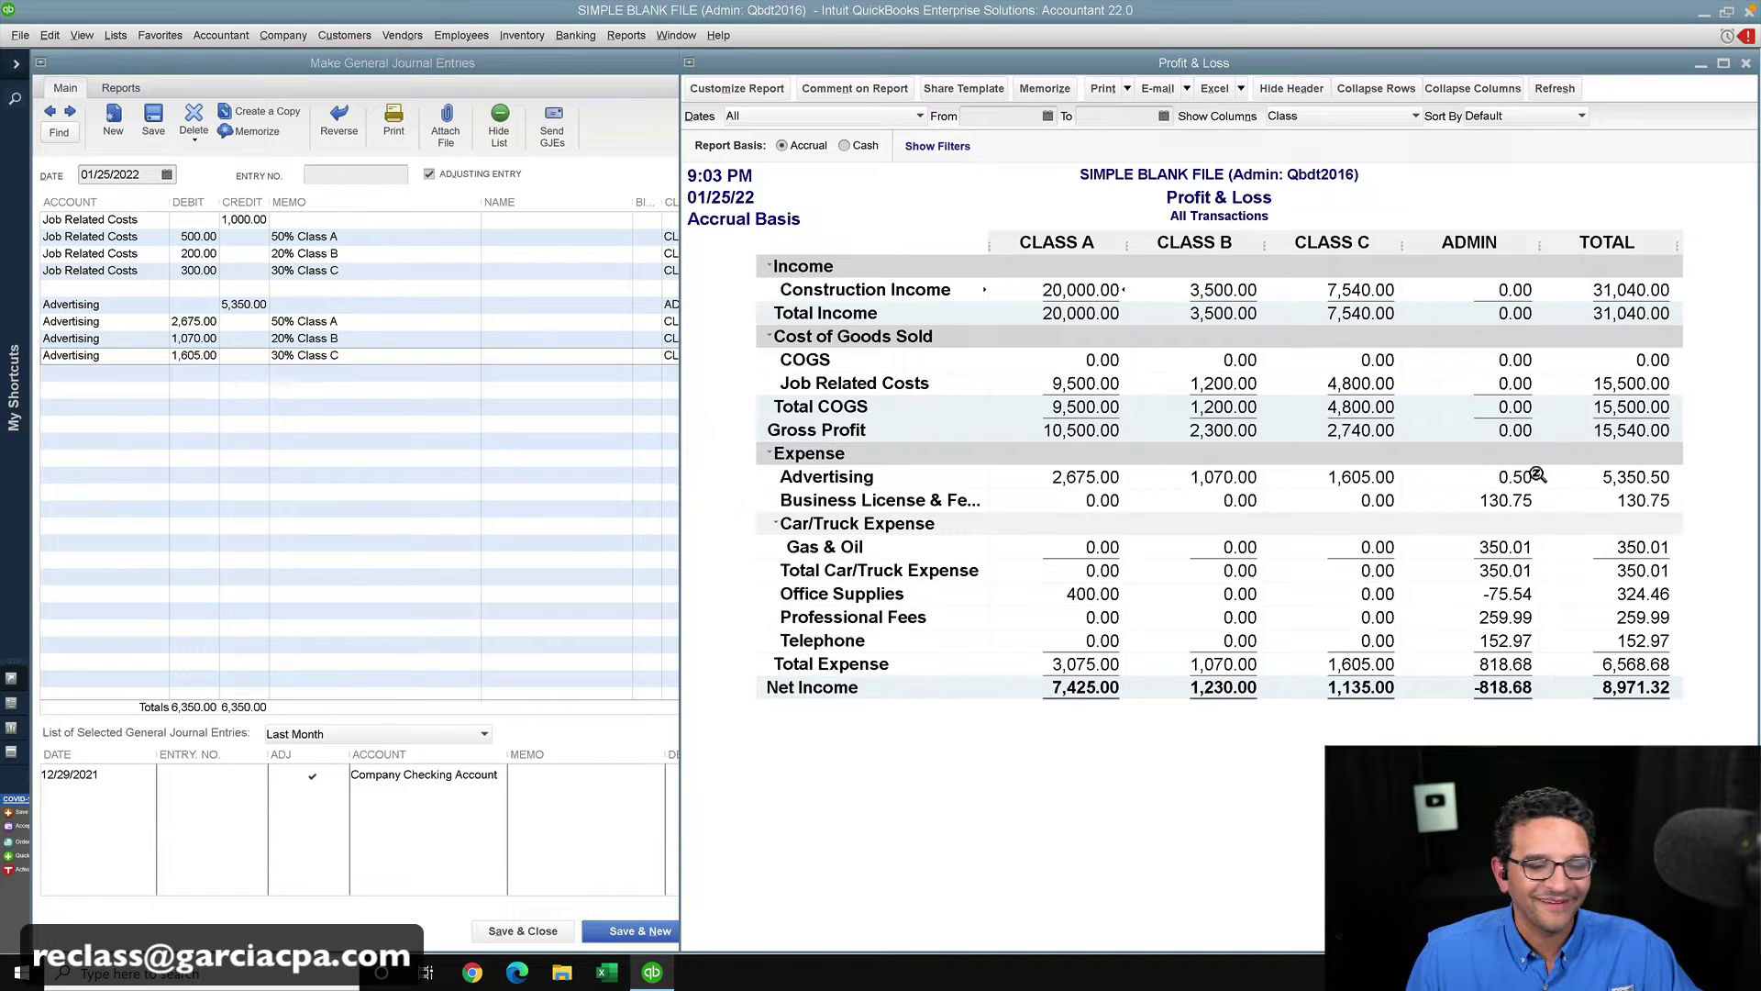
- Set the credit on the ADMIN Advertising line to 5,350.50
left_click(208, 323)
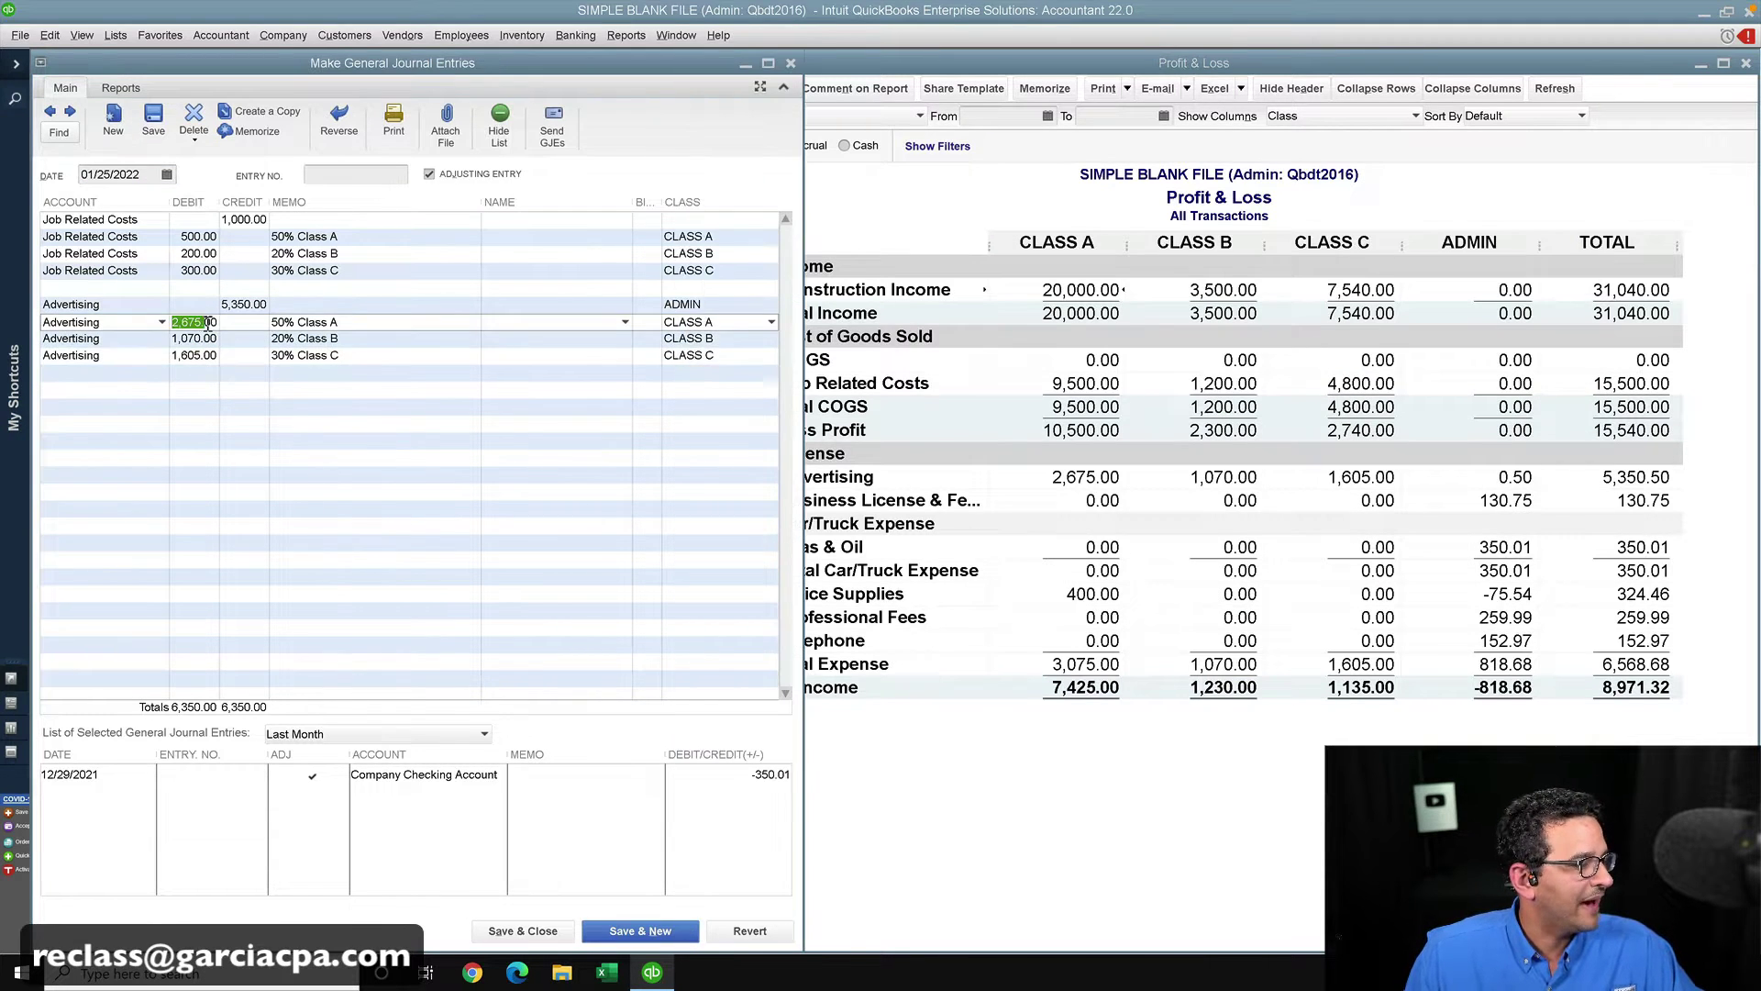
left_click_drag(205, 323, 287, 308)
left_click(260, 305)
type("50")
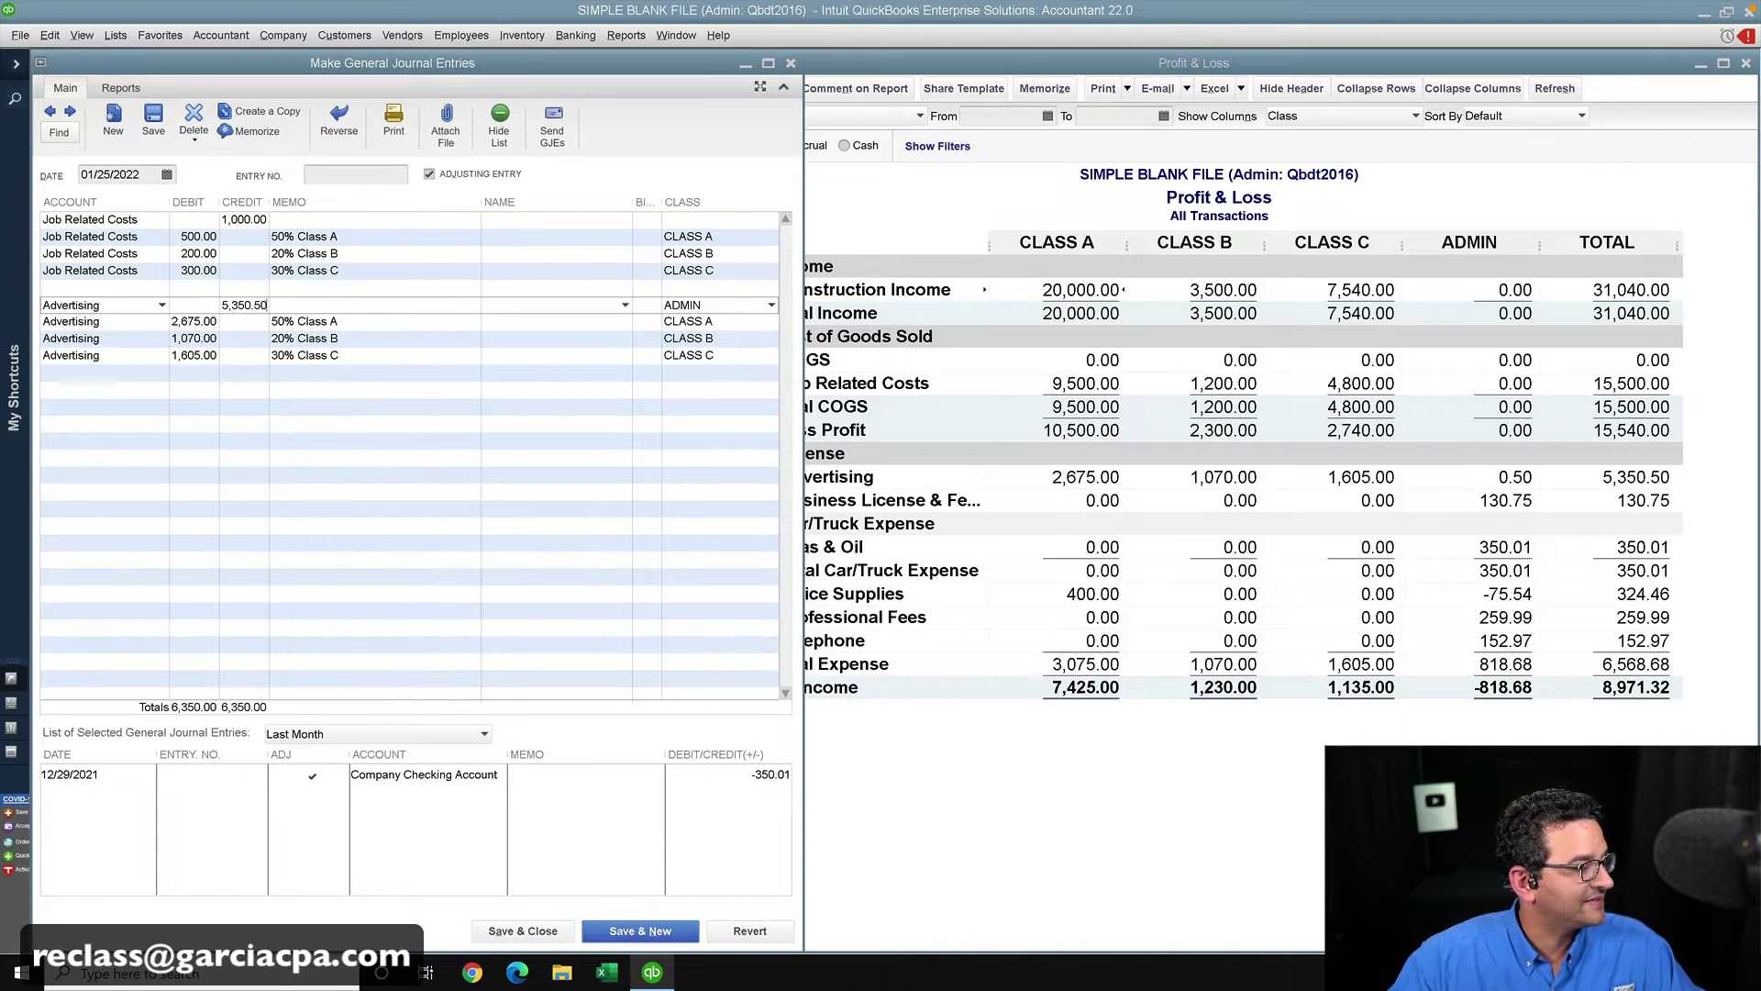
- Widen the debit column and recalculate the Class A Advertising debit as 50% of the copied 5,350.50 credit
left_click_drag(221, 305, 325, 305)
key("ctrl+c")
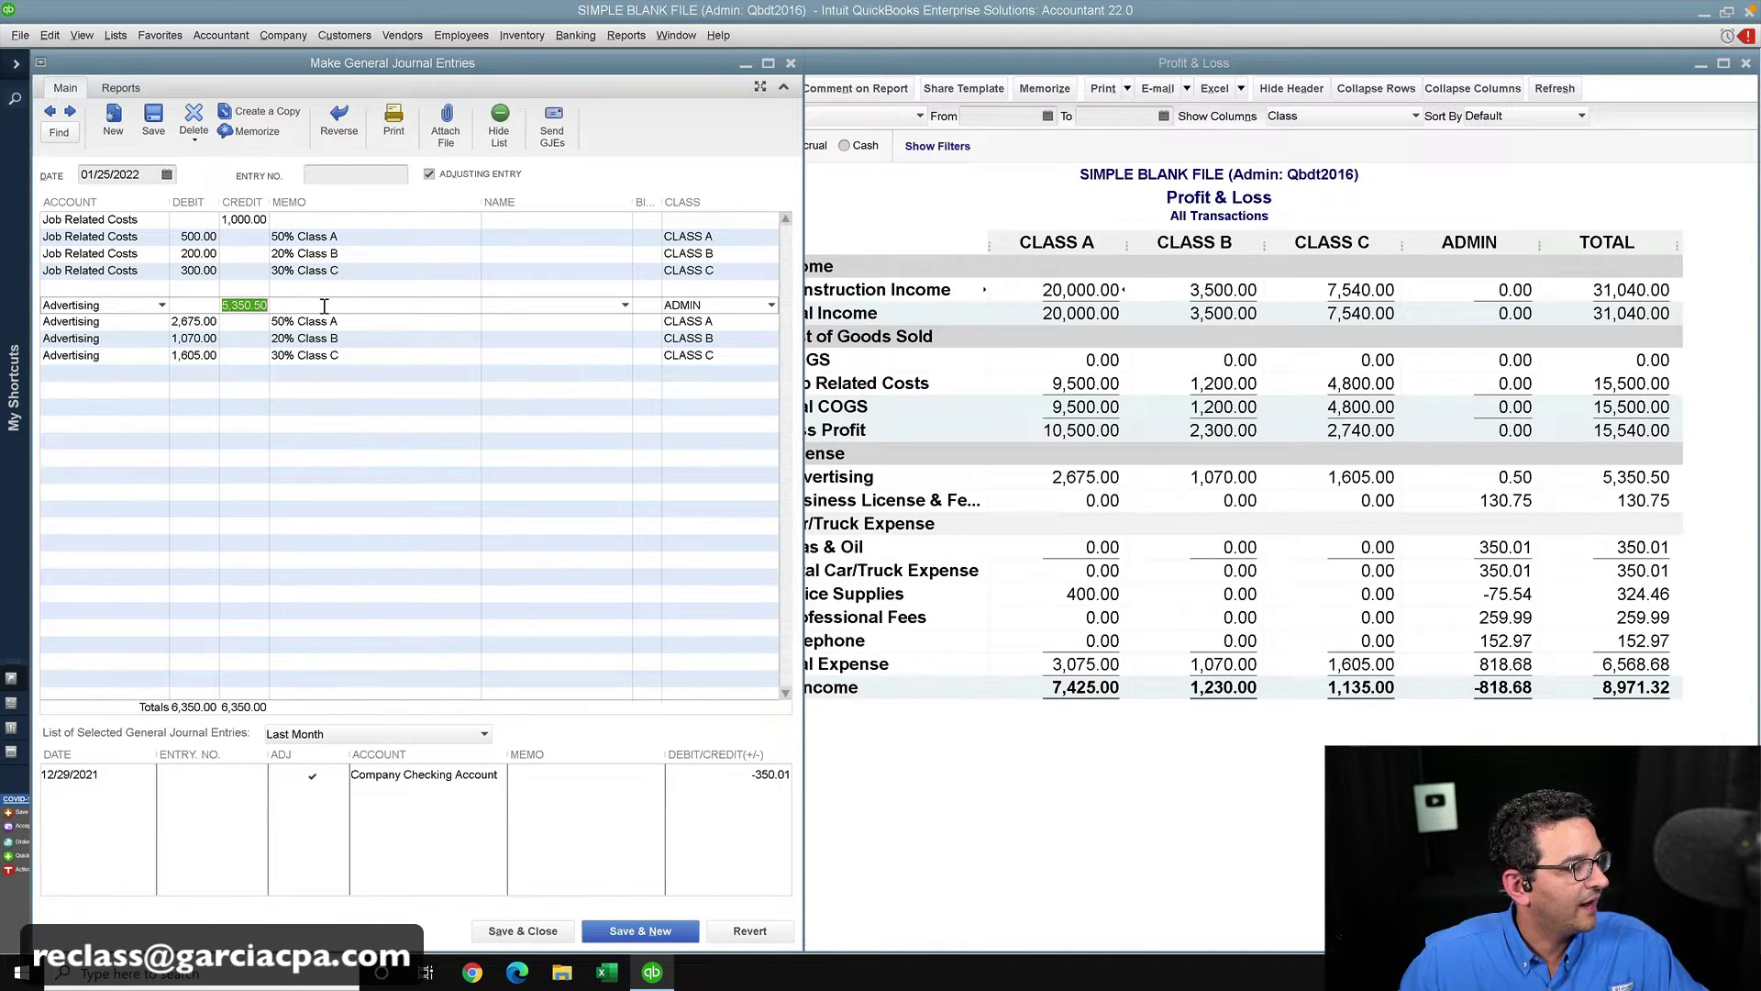
left_click(166, 323)
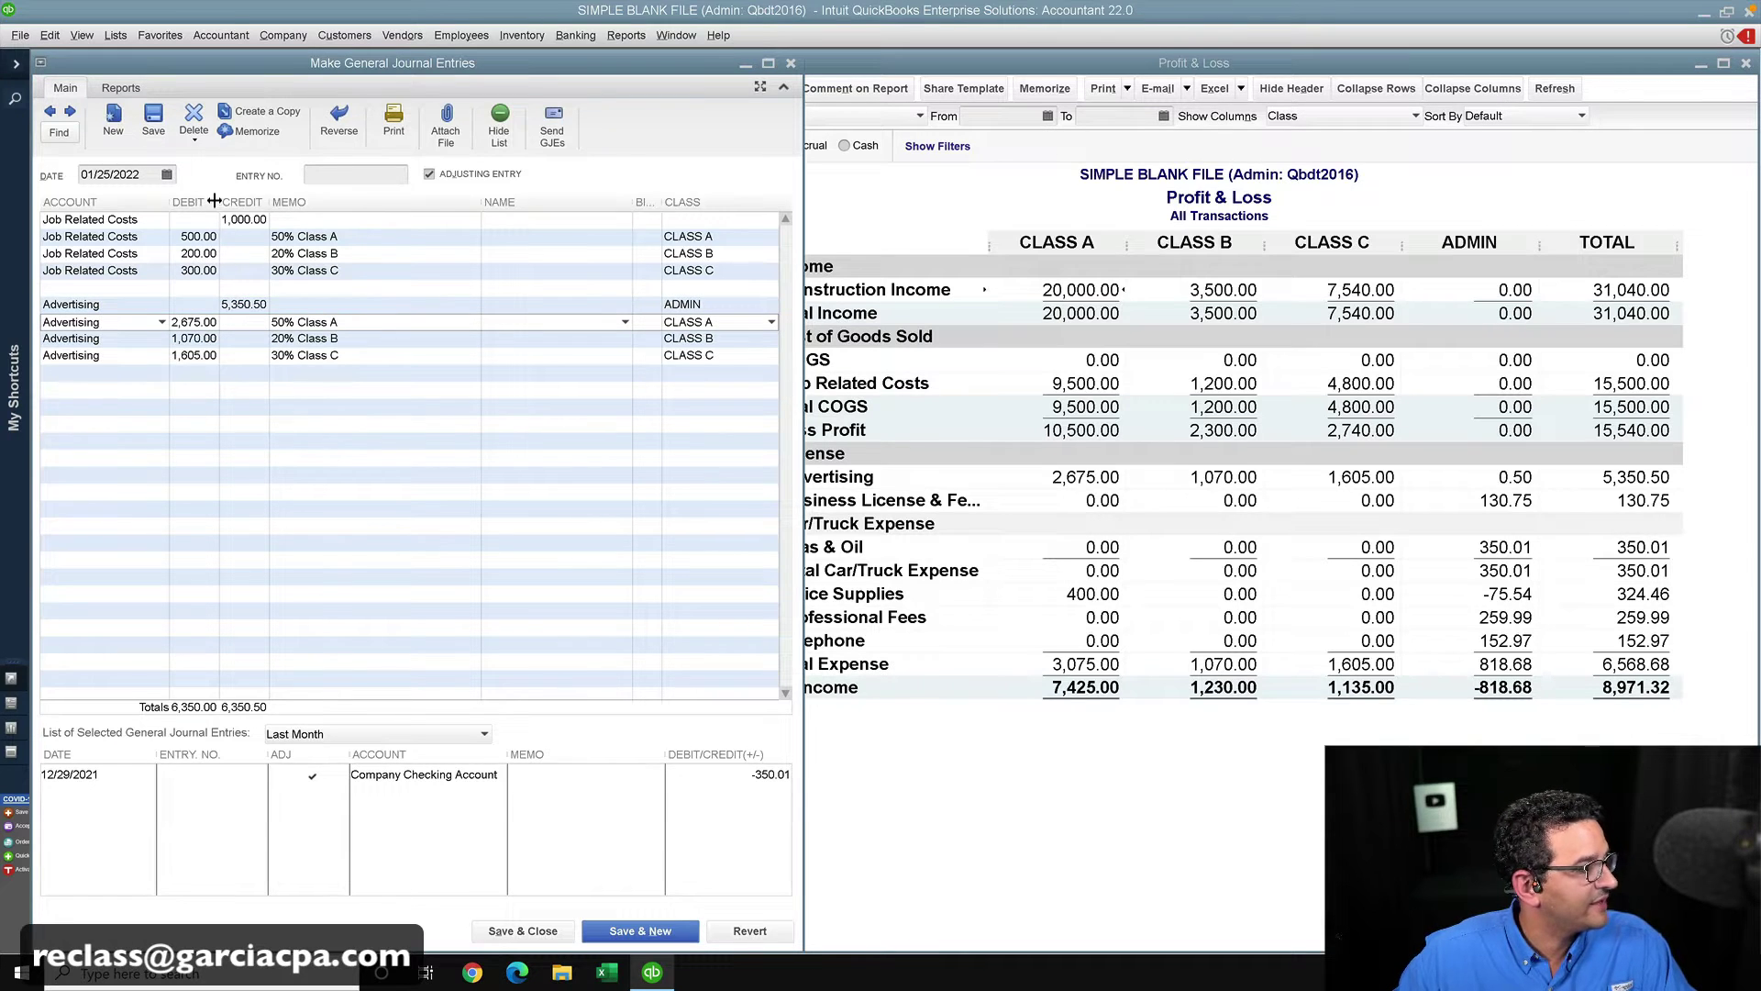
left_click_drag(219, 201, 255, 201)
left_click(194, 324)
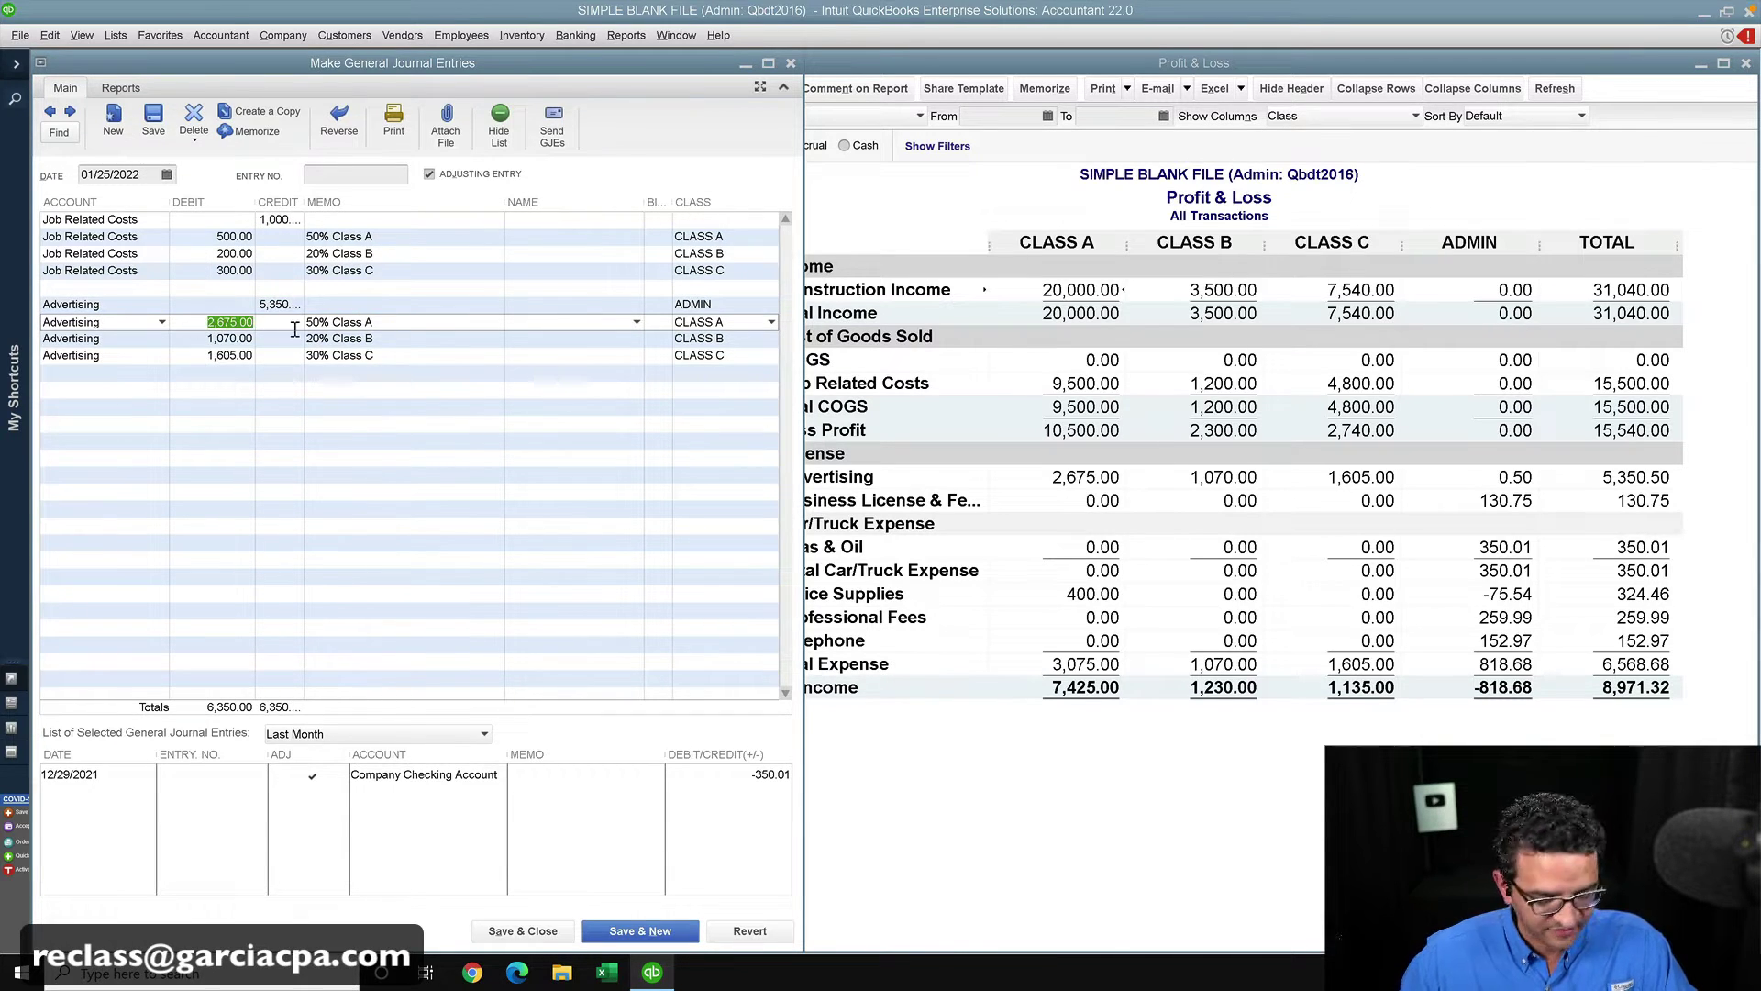
key("ctrl+v")
type("*")
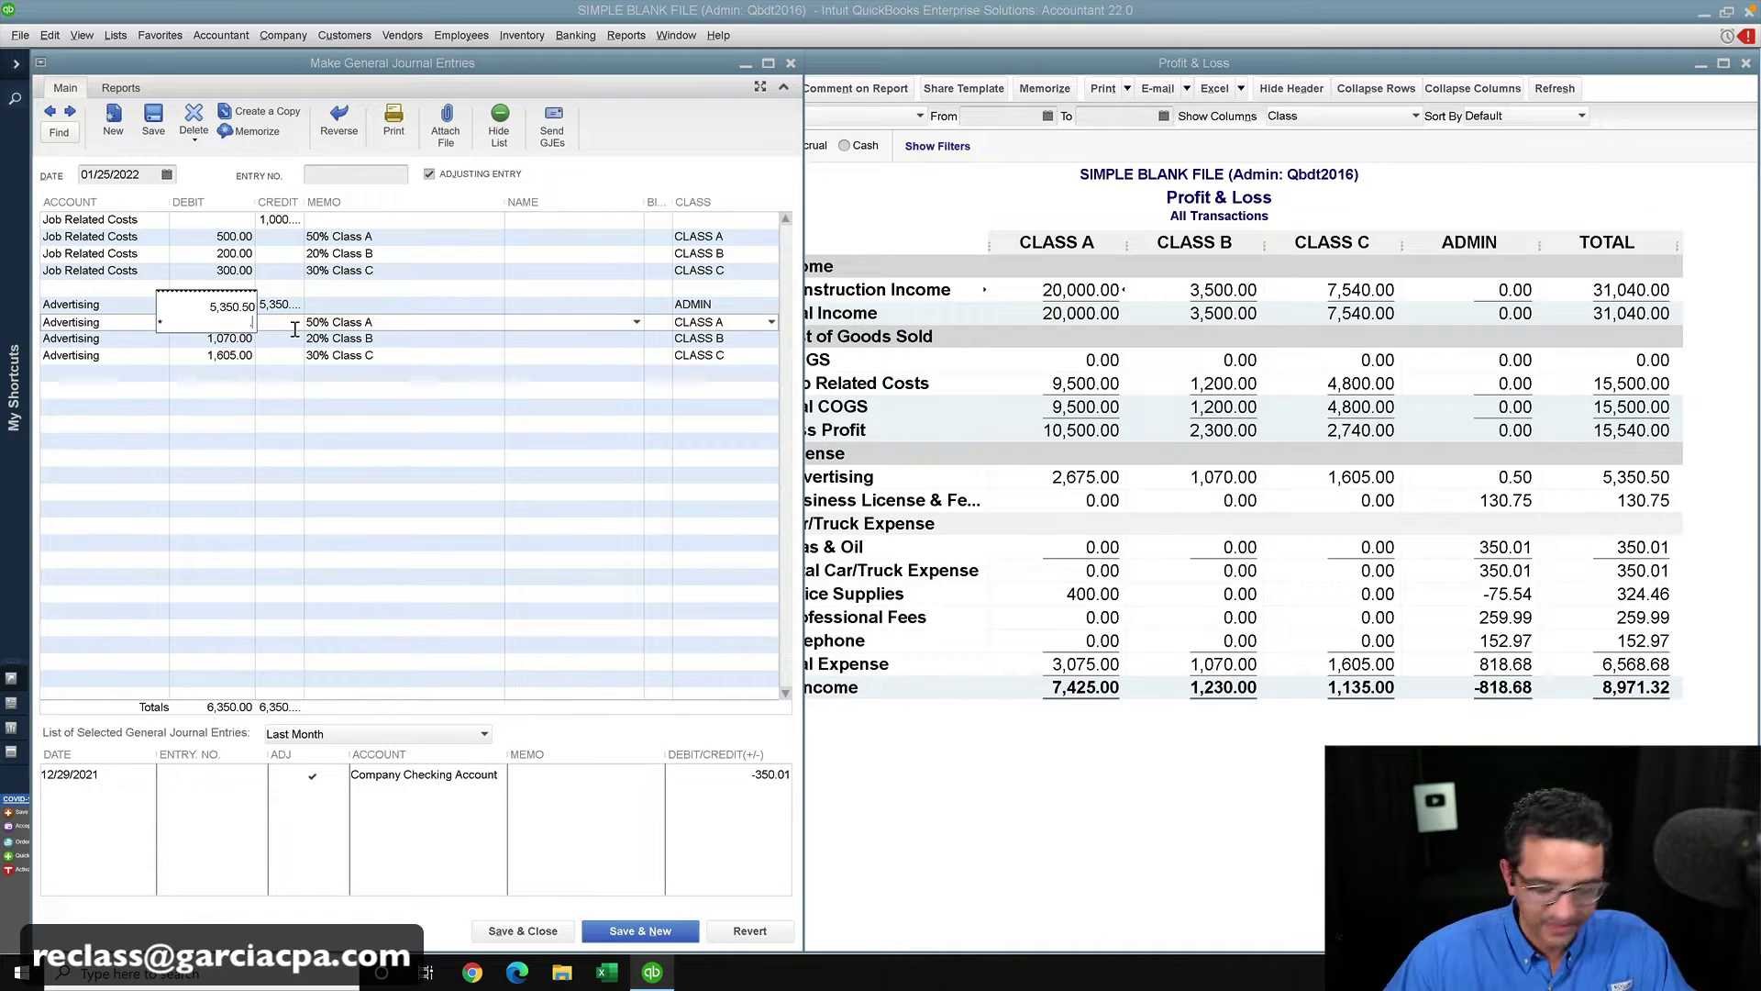
key("Return")
- Recalculate the Advertising debits for Class B as 20% and Class C as 30% of 5,350.50
key("Down")
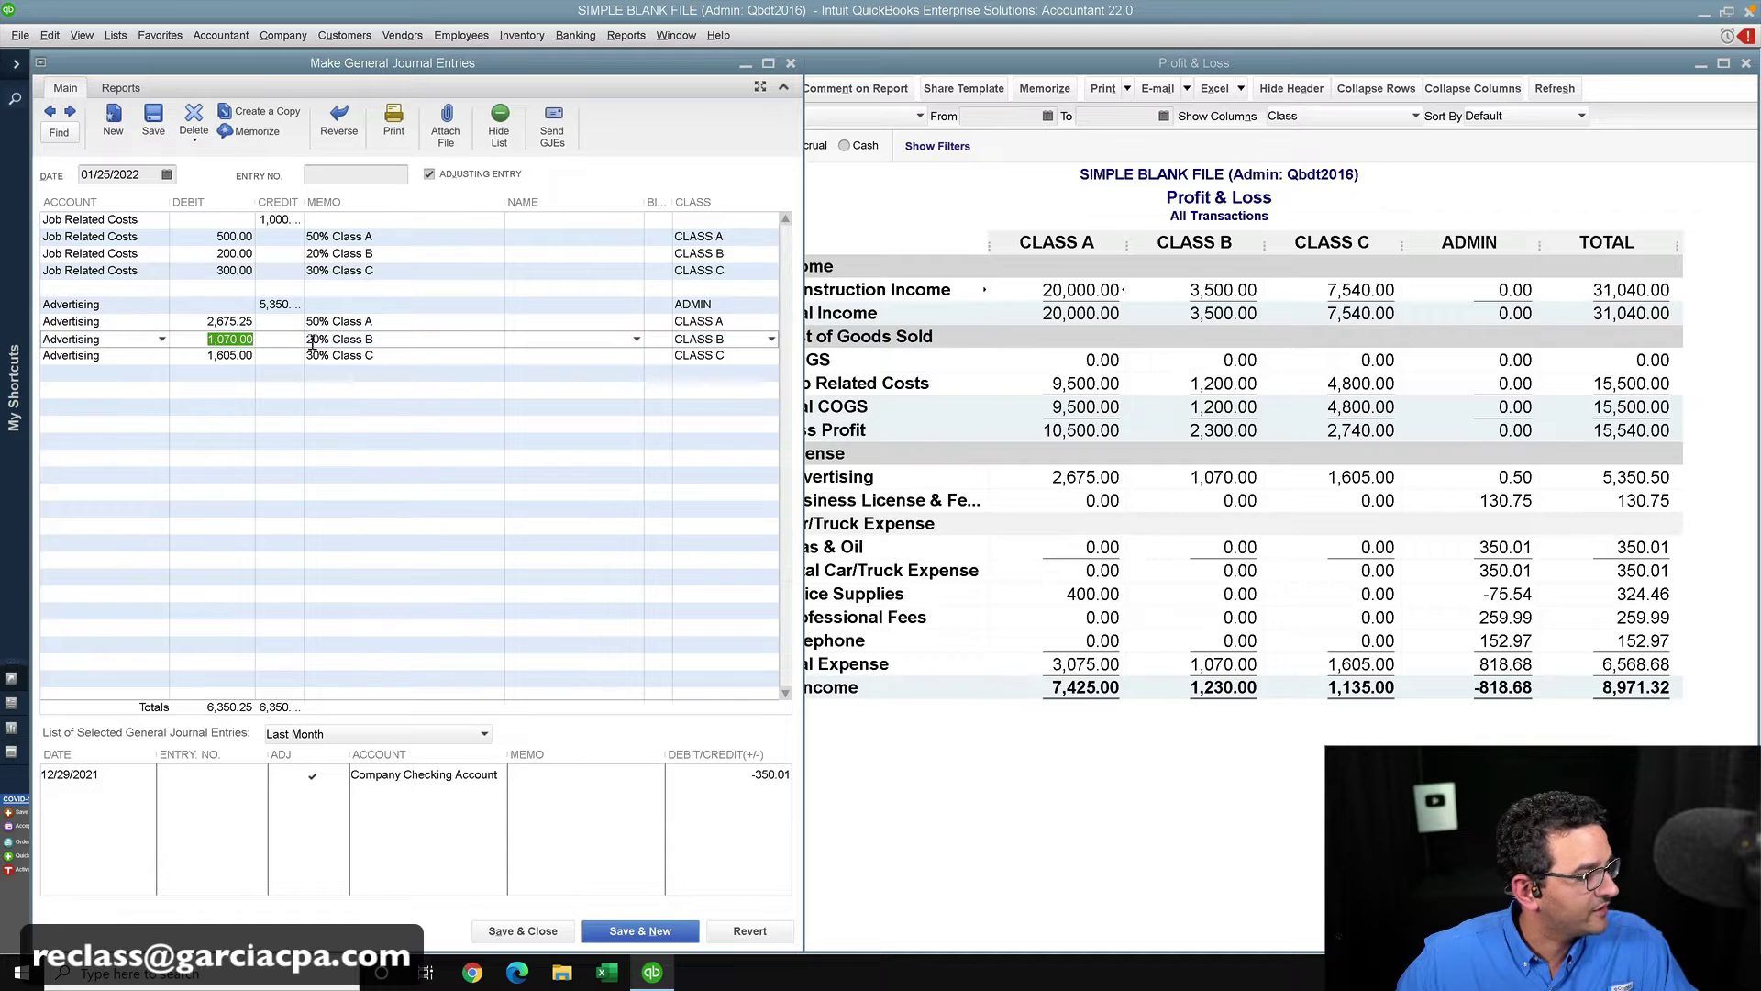
key("ctrl+v")
type("*")
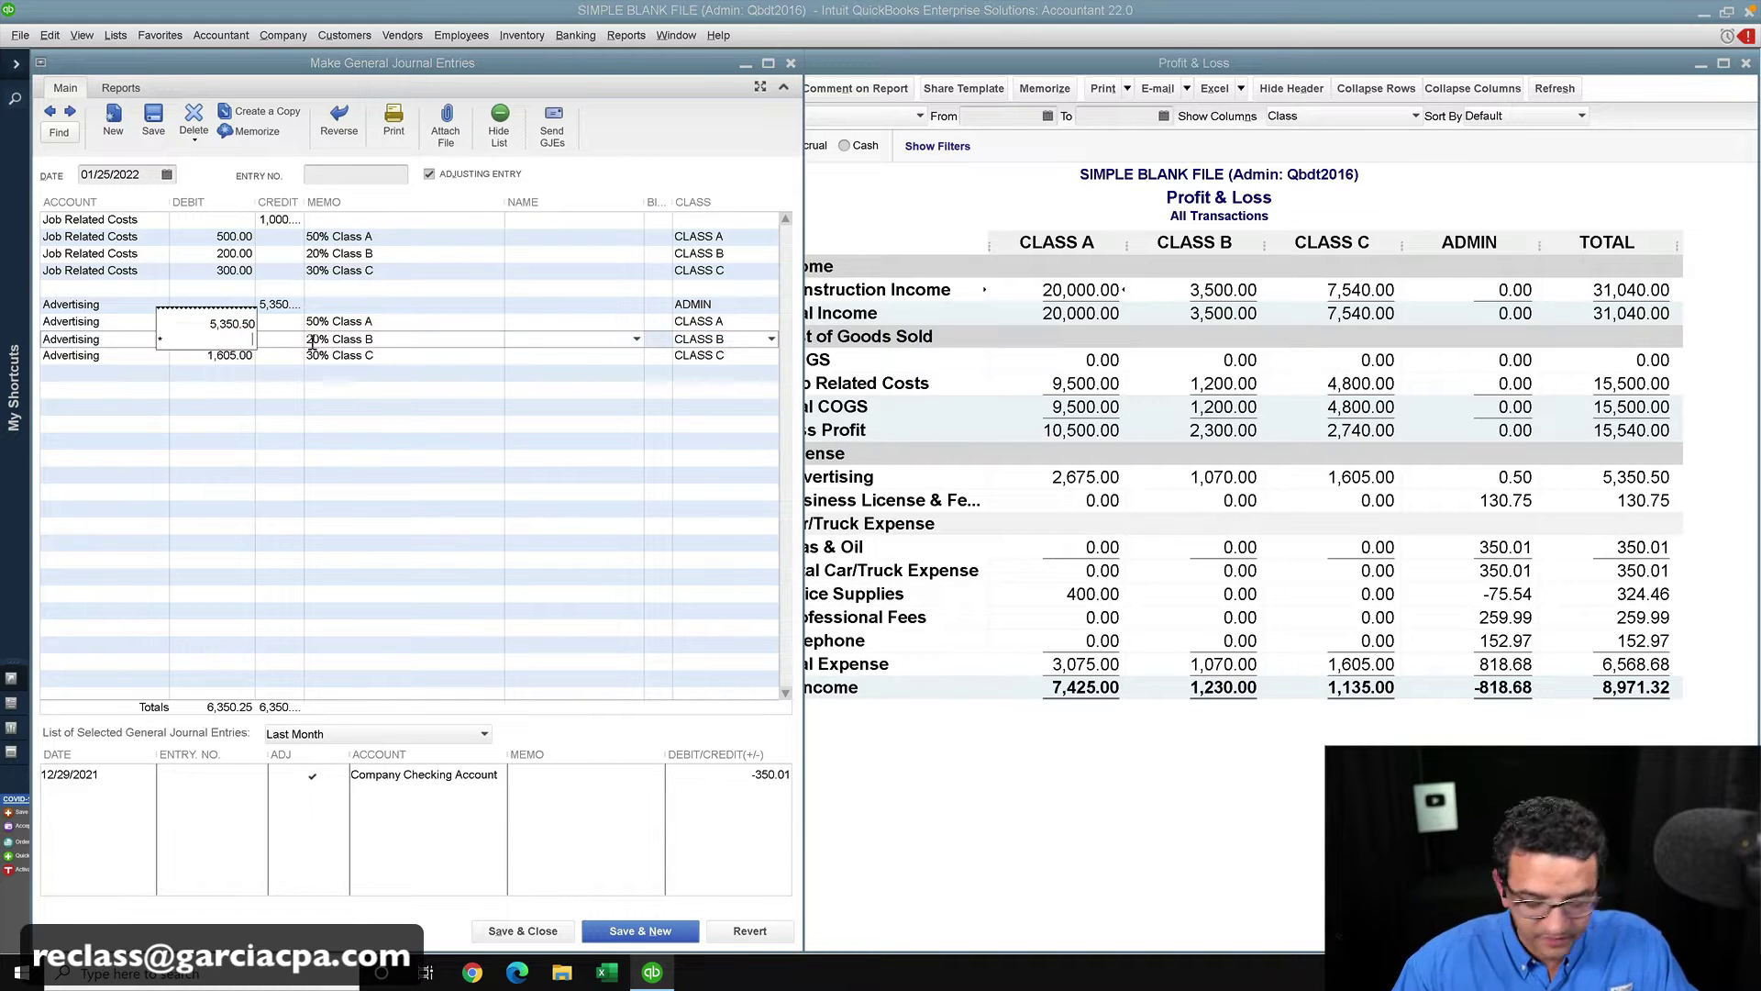
type(".2")
key("Return")
key("Down")
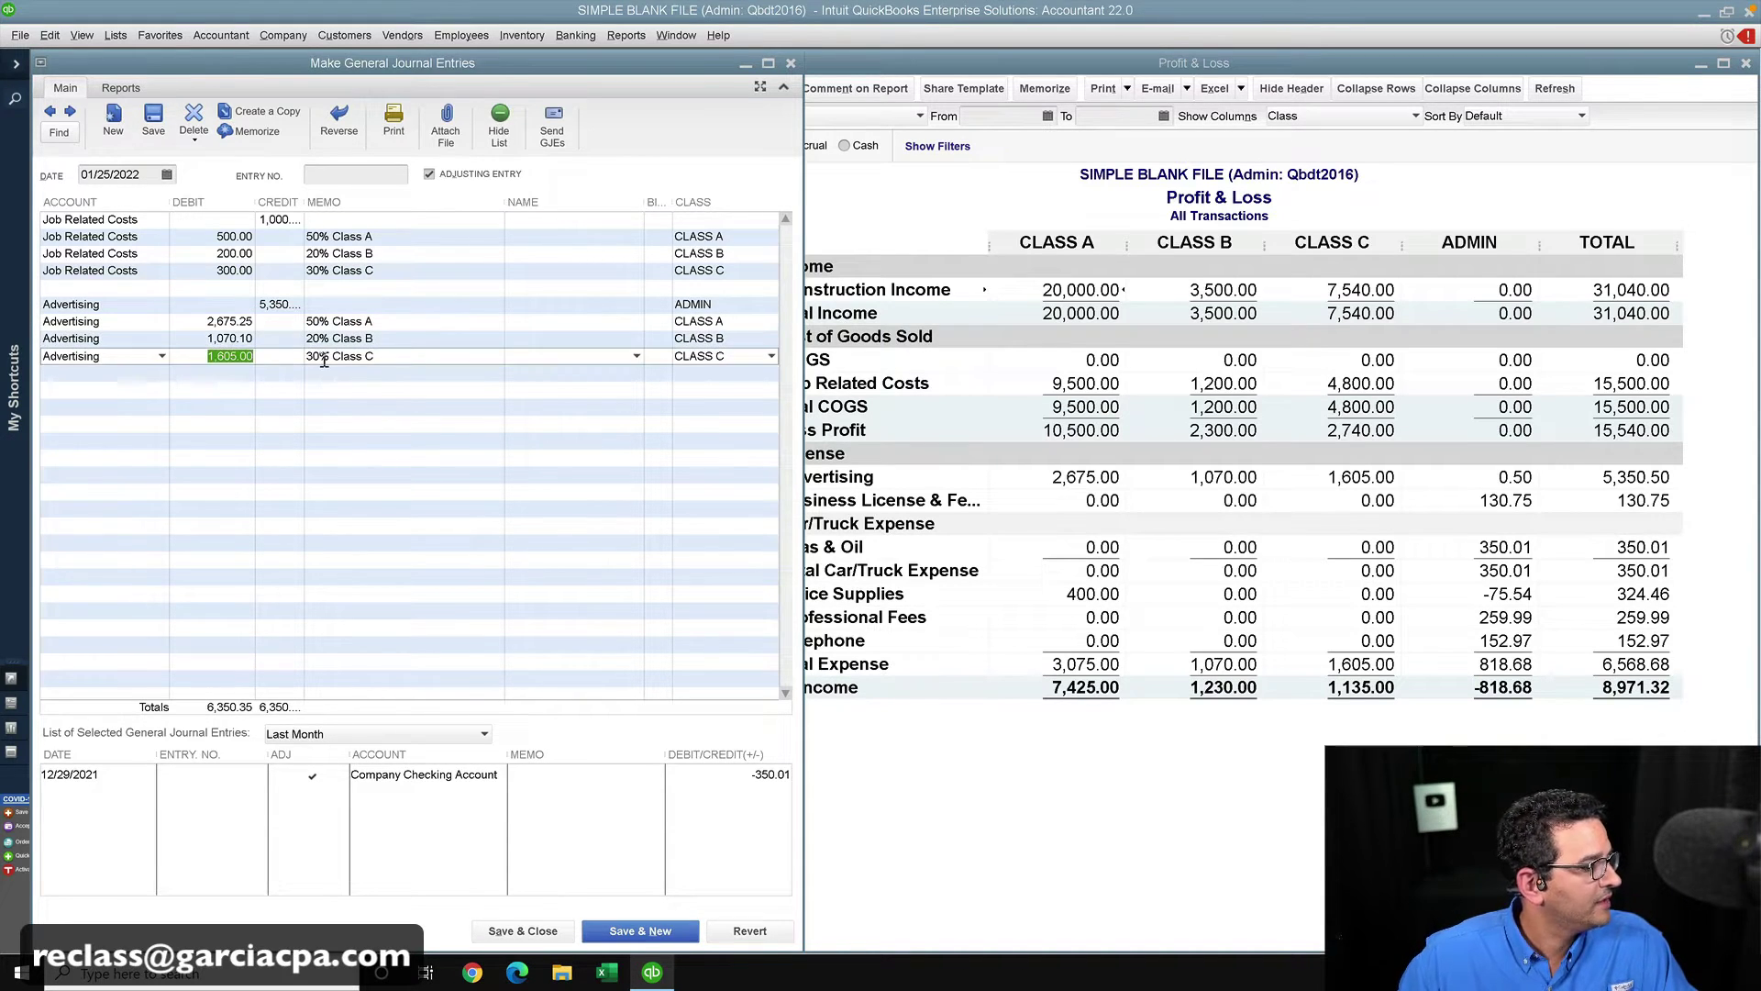
key("ctrl+v")
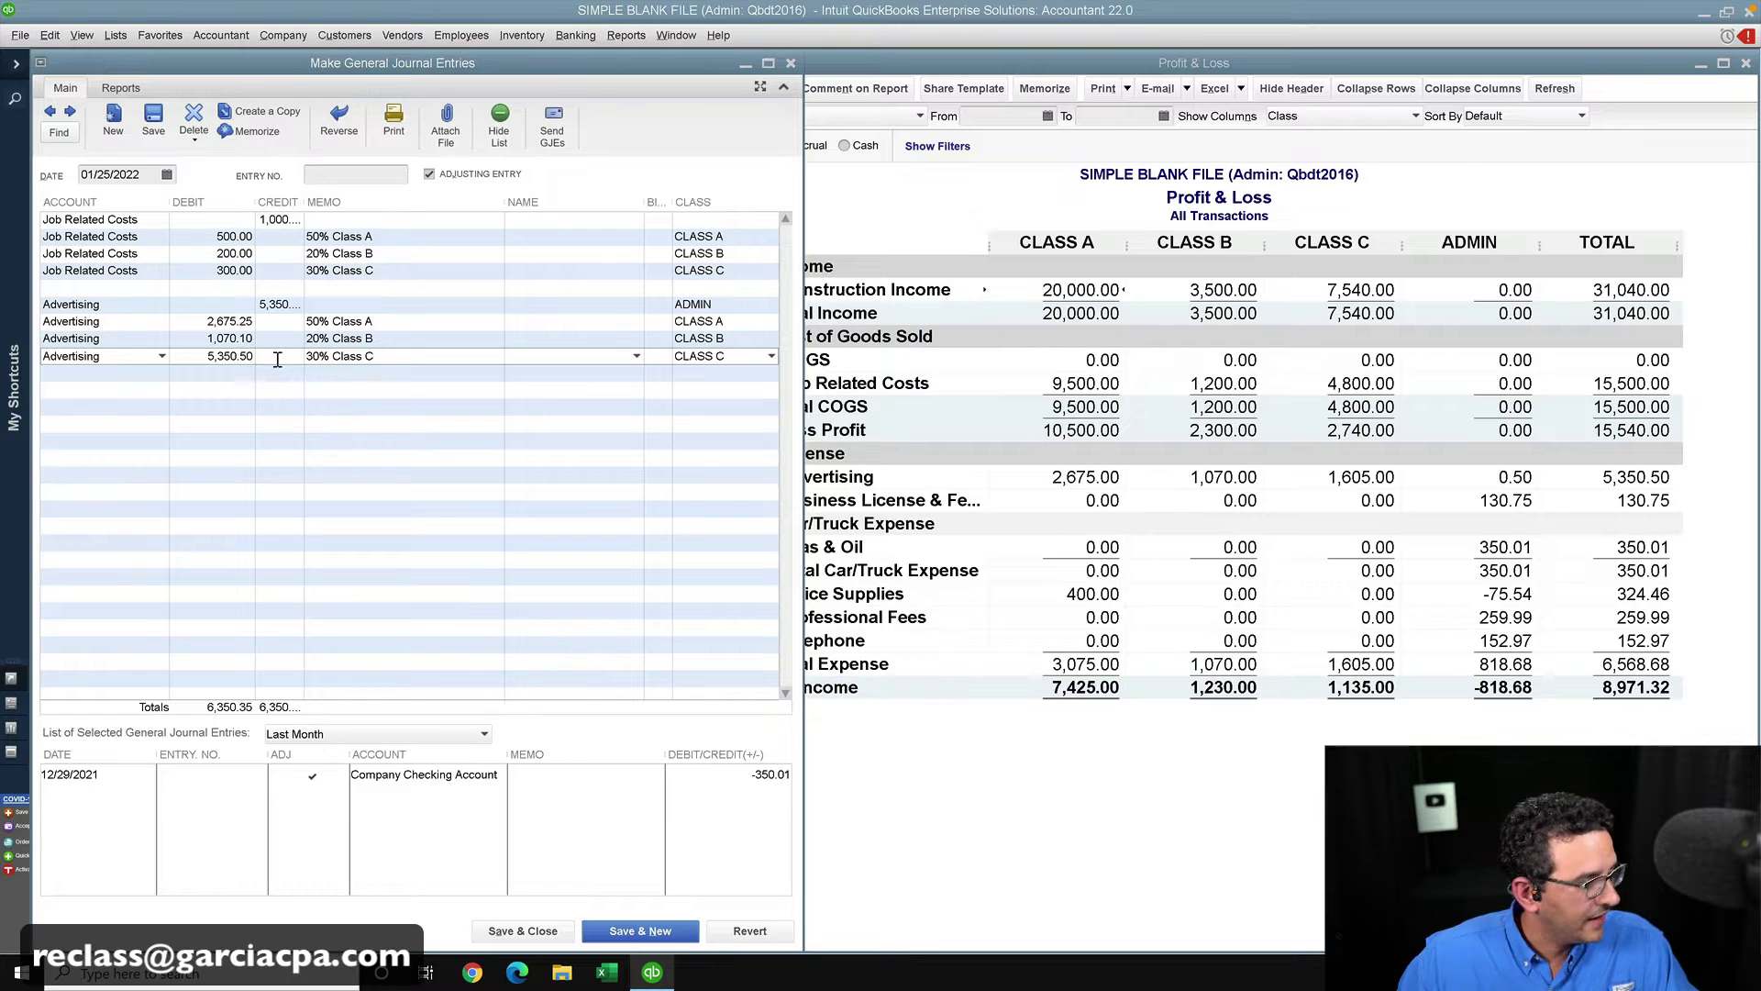
type("*")
key("Return")
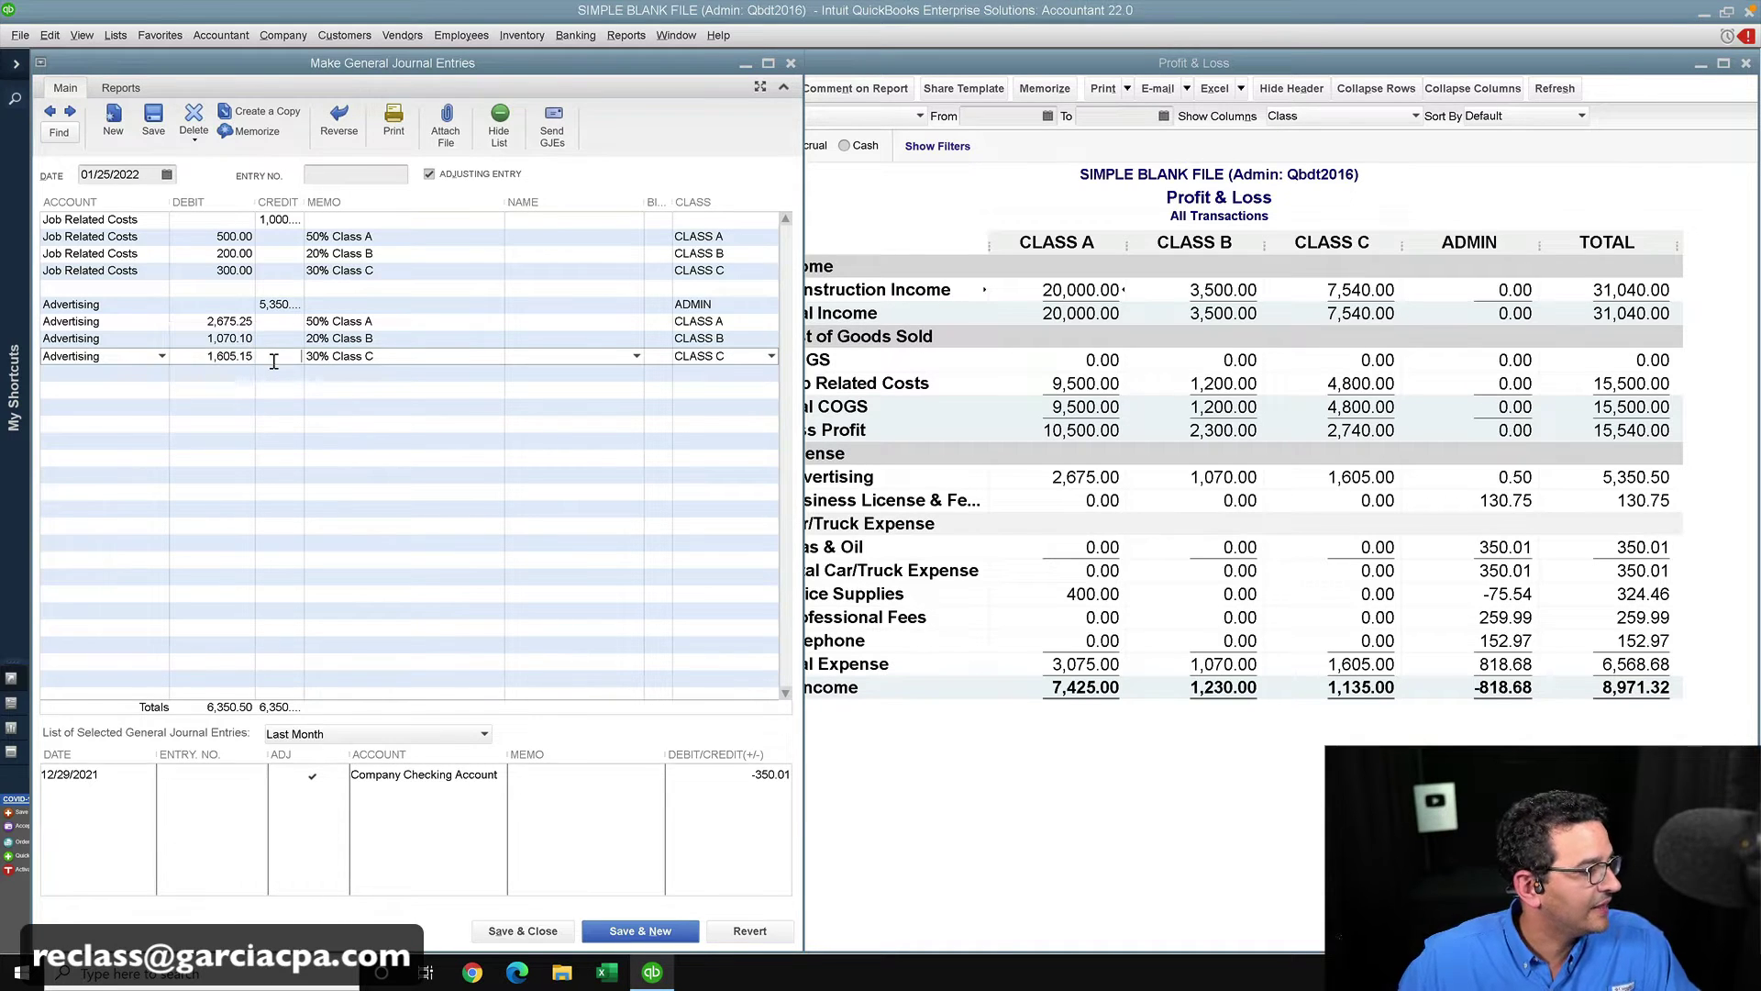
- Save the journal entry with the corrected Advertising amounts, record the changes and return to the Profit & Loss report
left_click(152, 118)
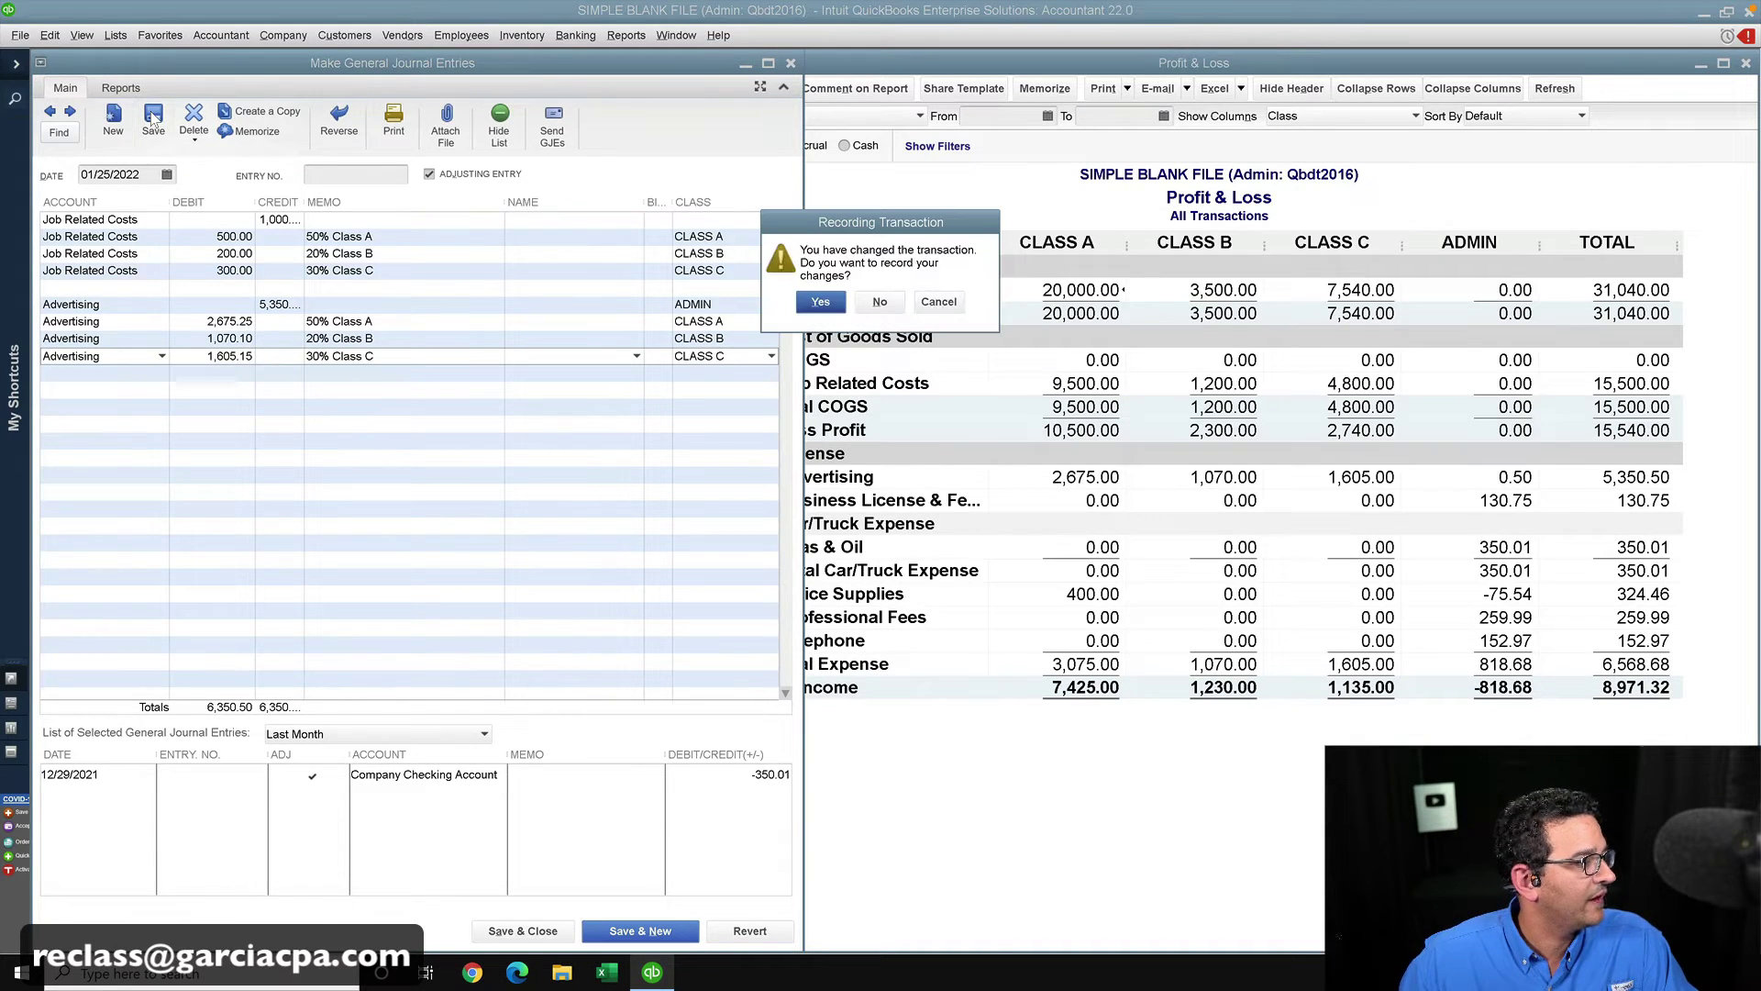
left_click(828, 303)
left_click(1260, 560)
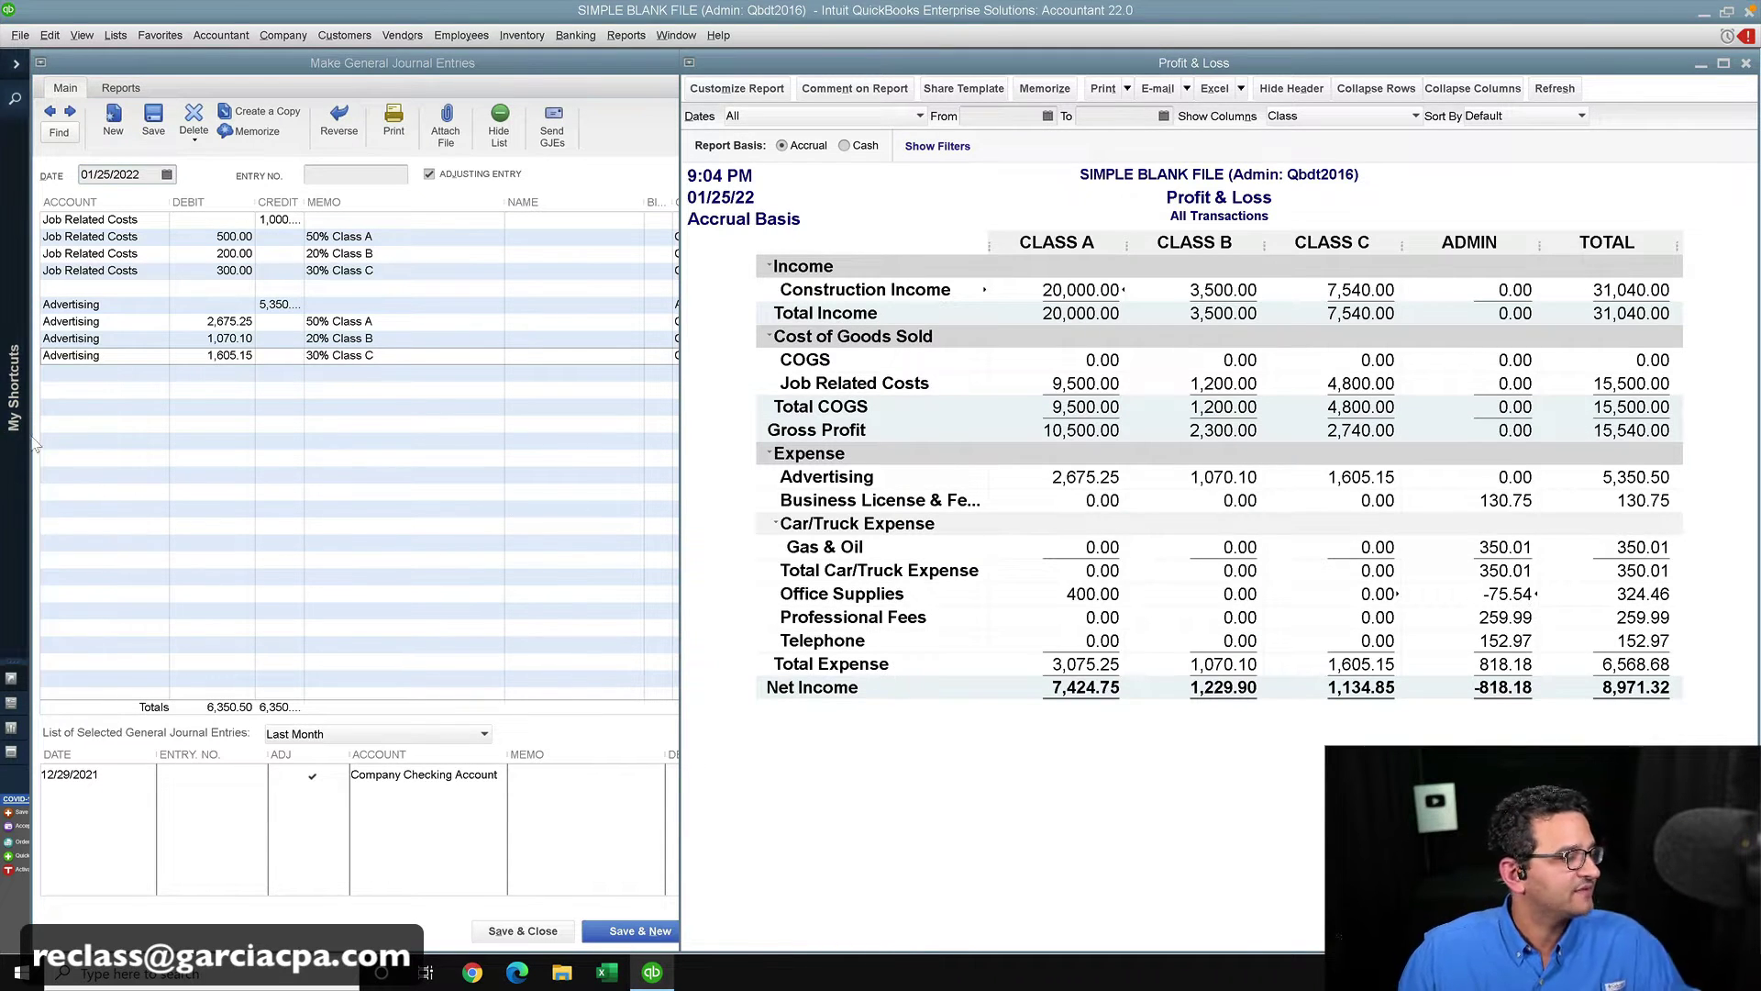
- Leave one blank row below the Advertising lines and add an Office Supplies line with a 75.54 debit and class CLASS A
left_click(71, 392)
type("Office Supplies")
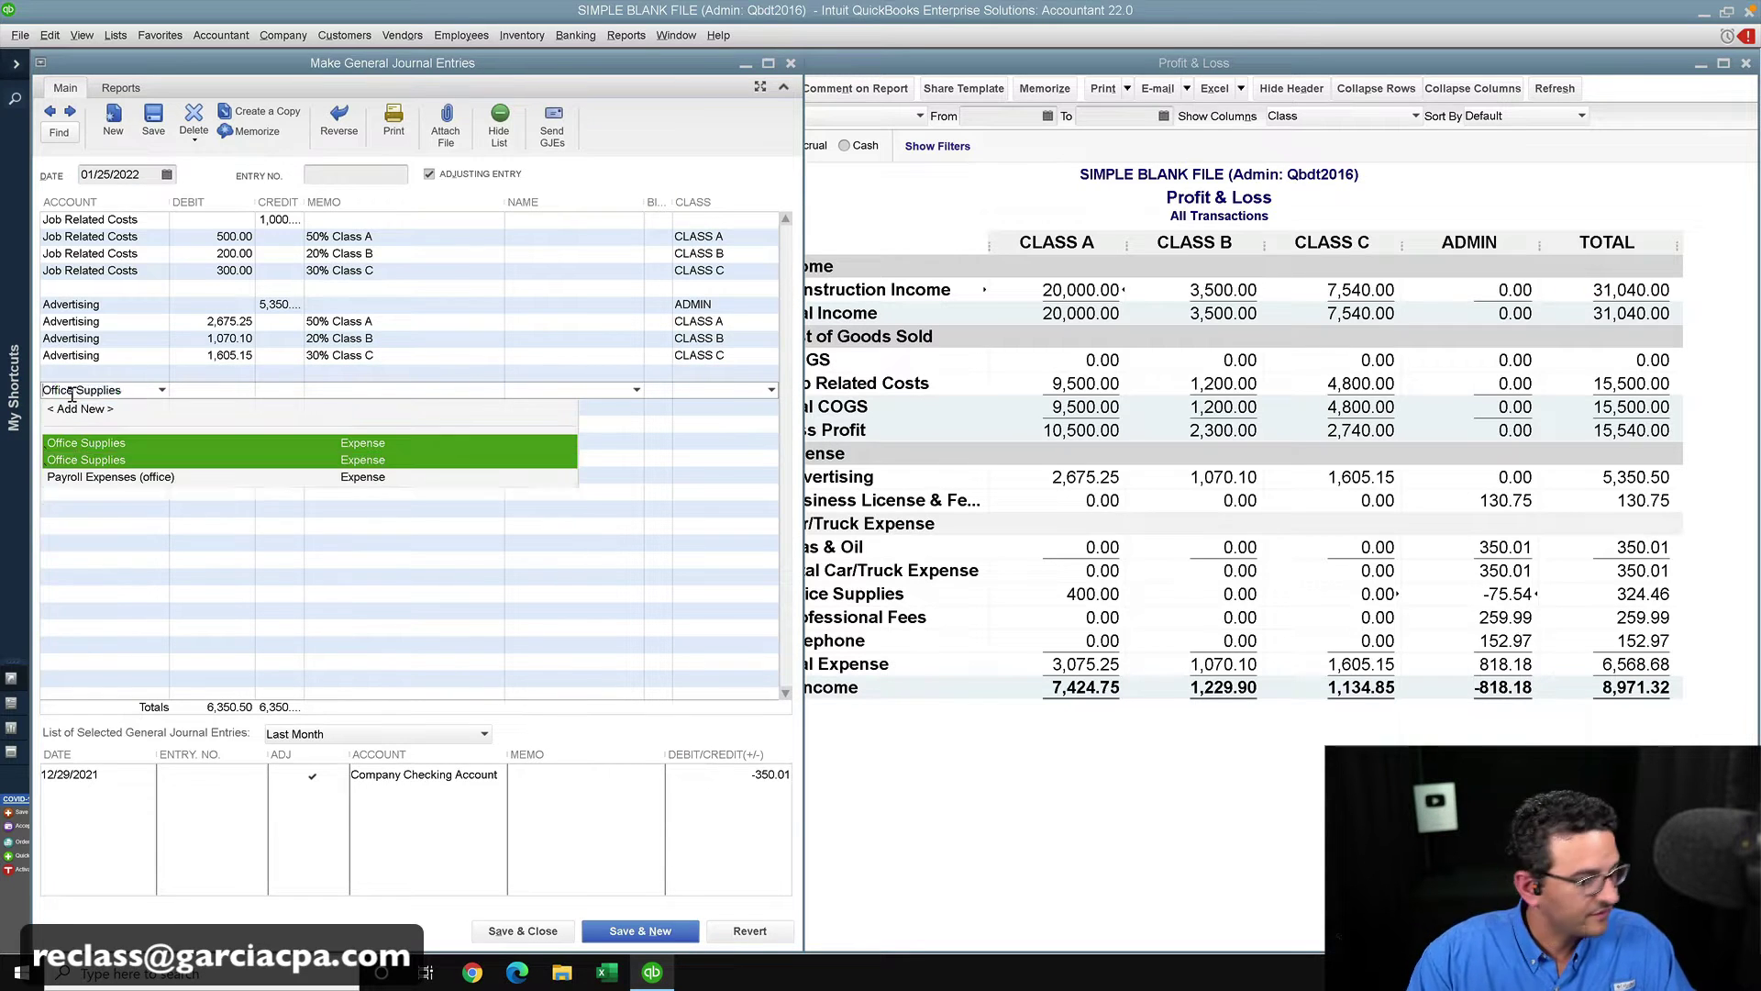
key("Tab")
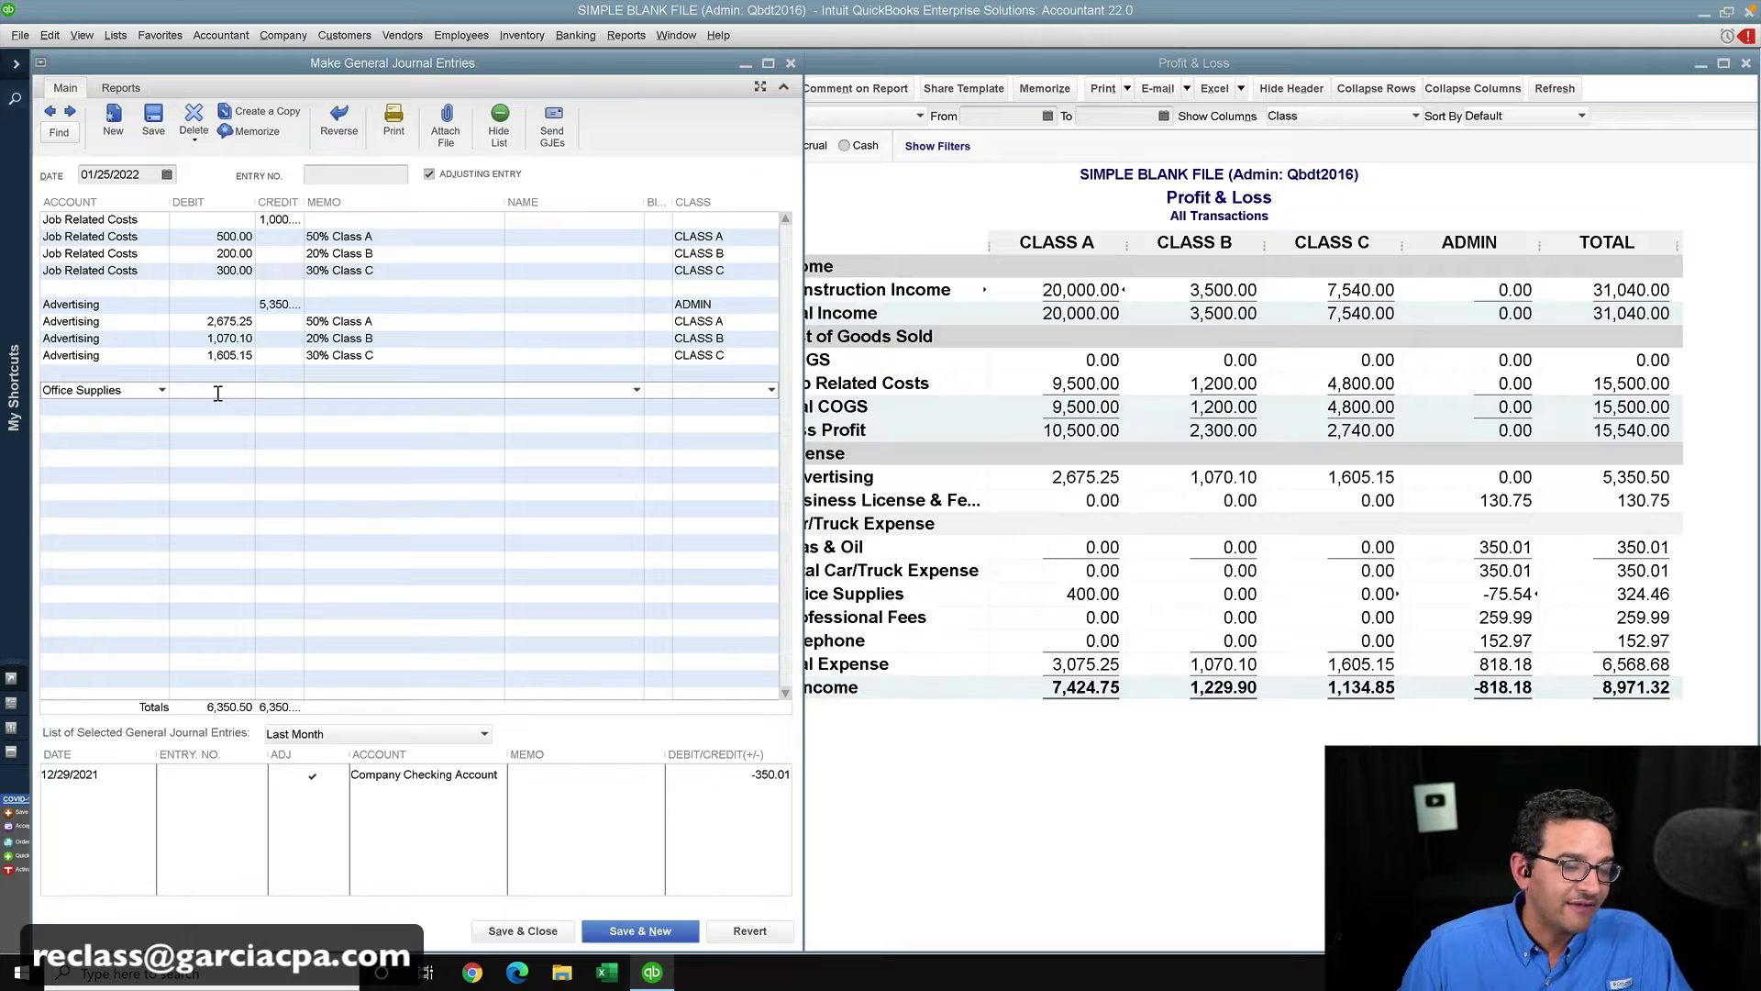
type("75.54")
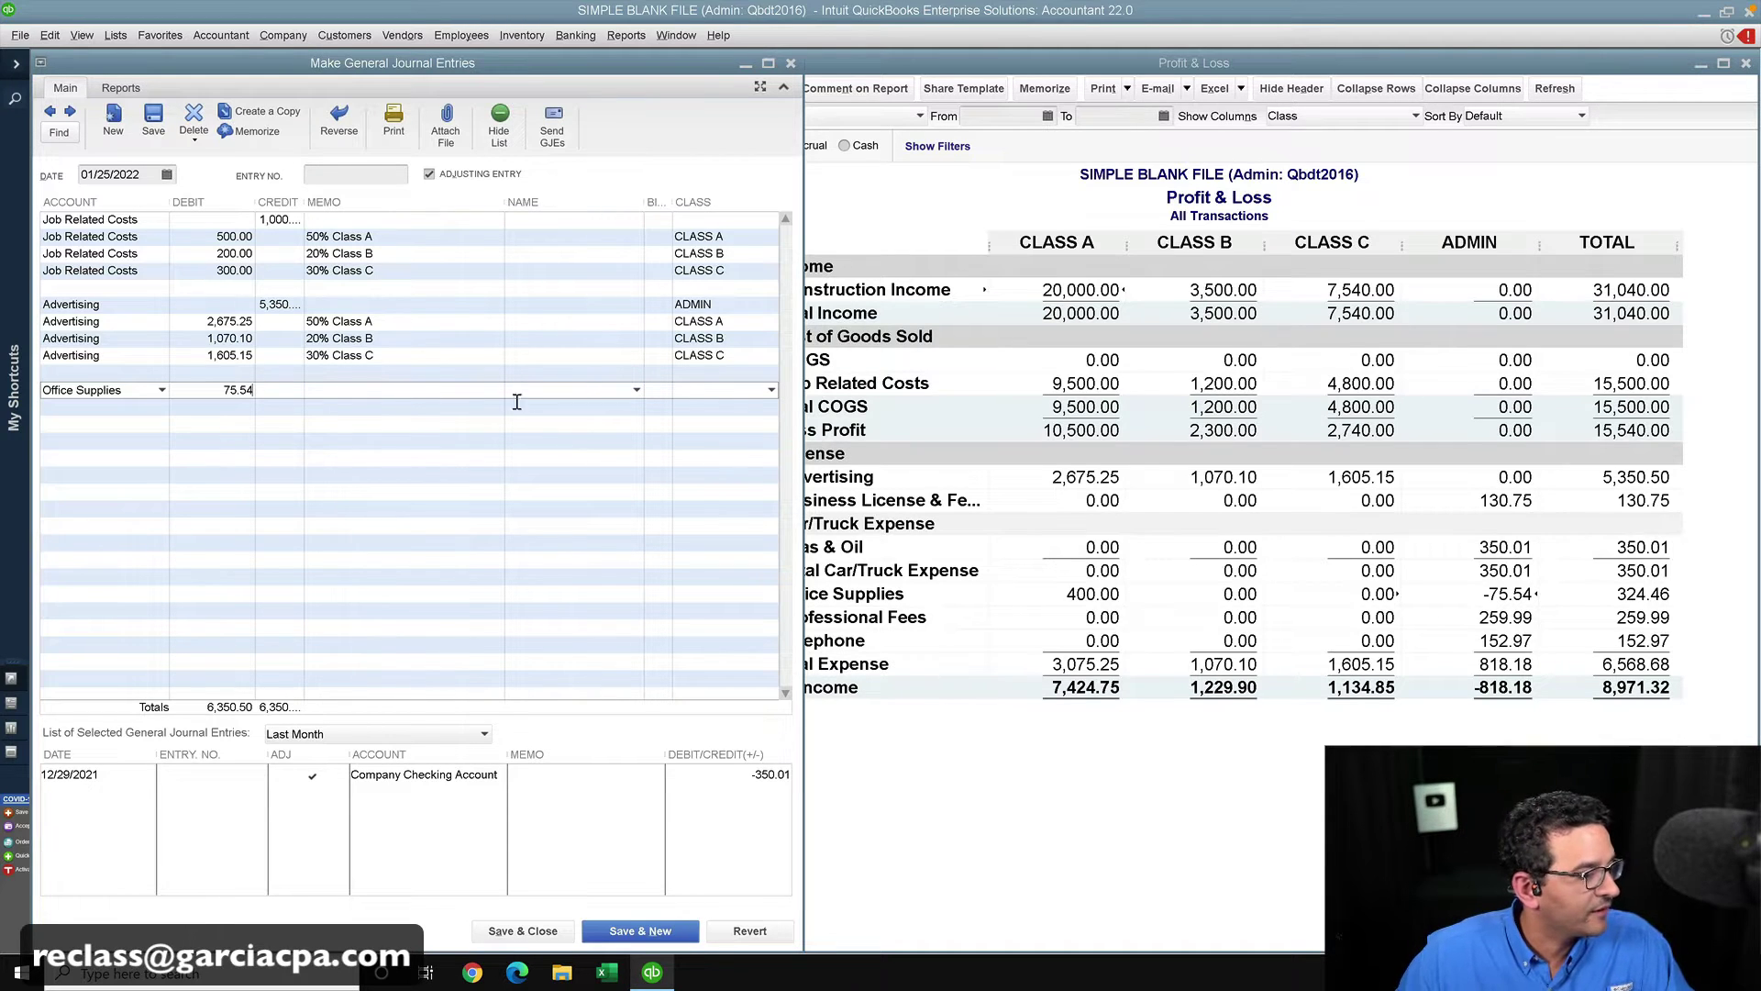
left_click(771, 390)
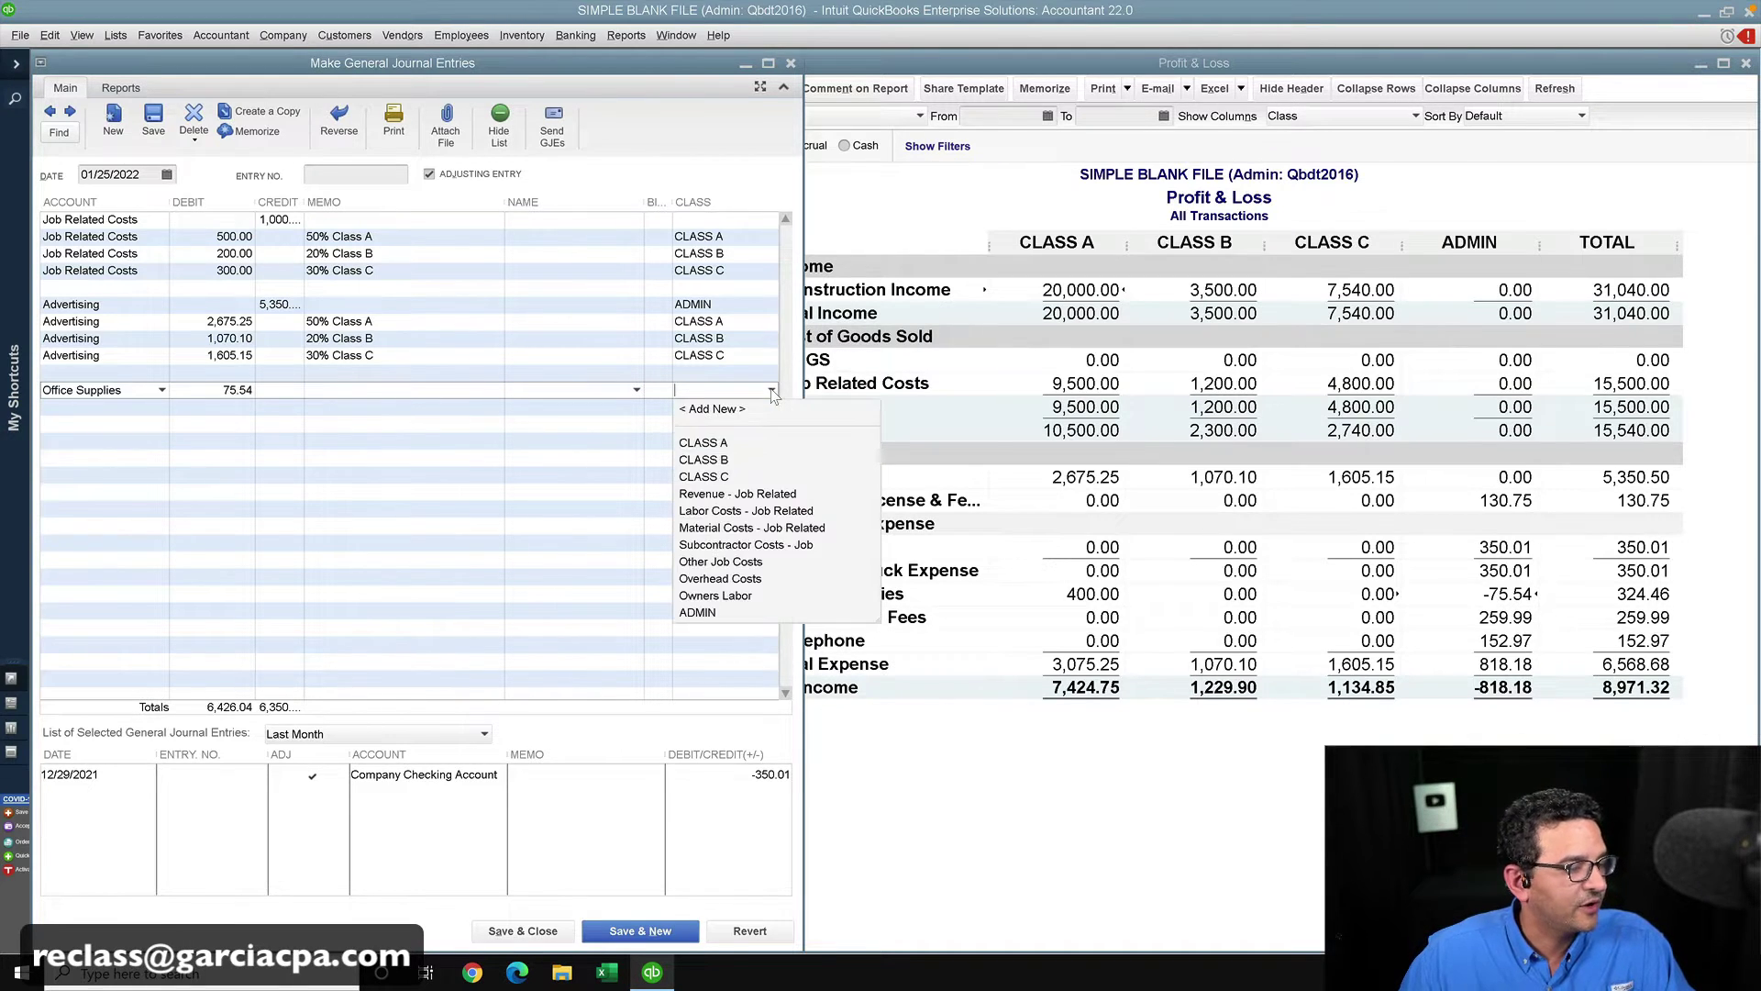
left_click(724, 425)
- Copy the Office Supplies account into the three journal lines below the 75.54 debit line
left_click(135, 389)
key("ctrl+c")
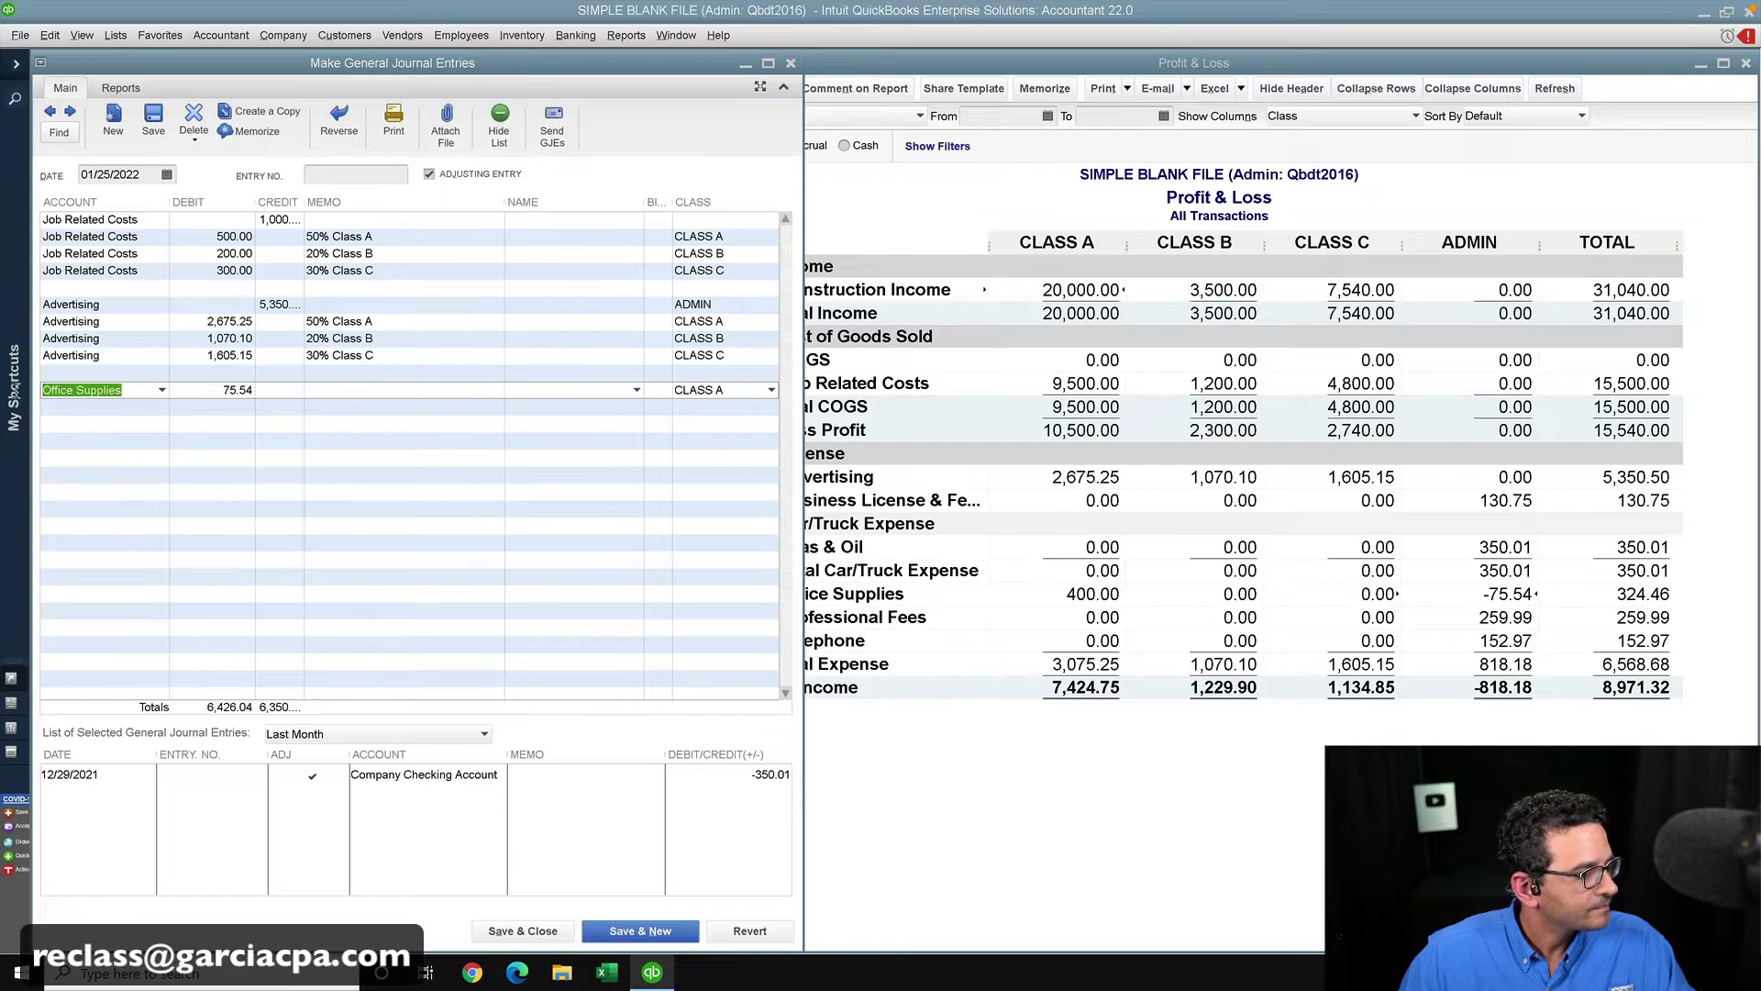
left_click(66, 407)
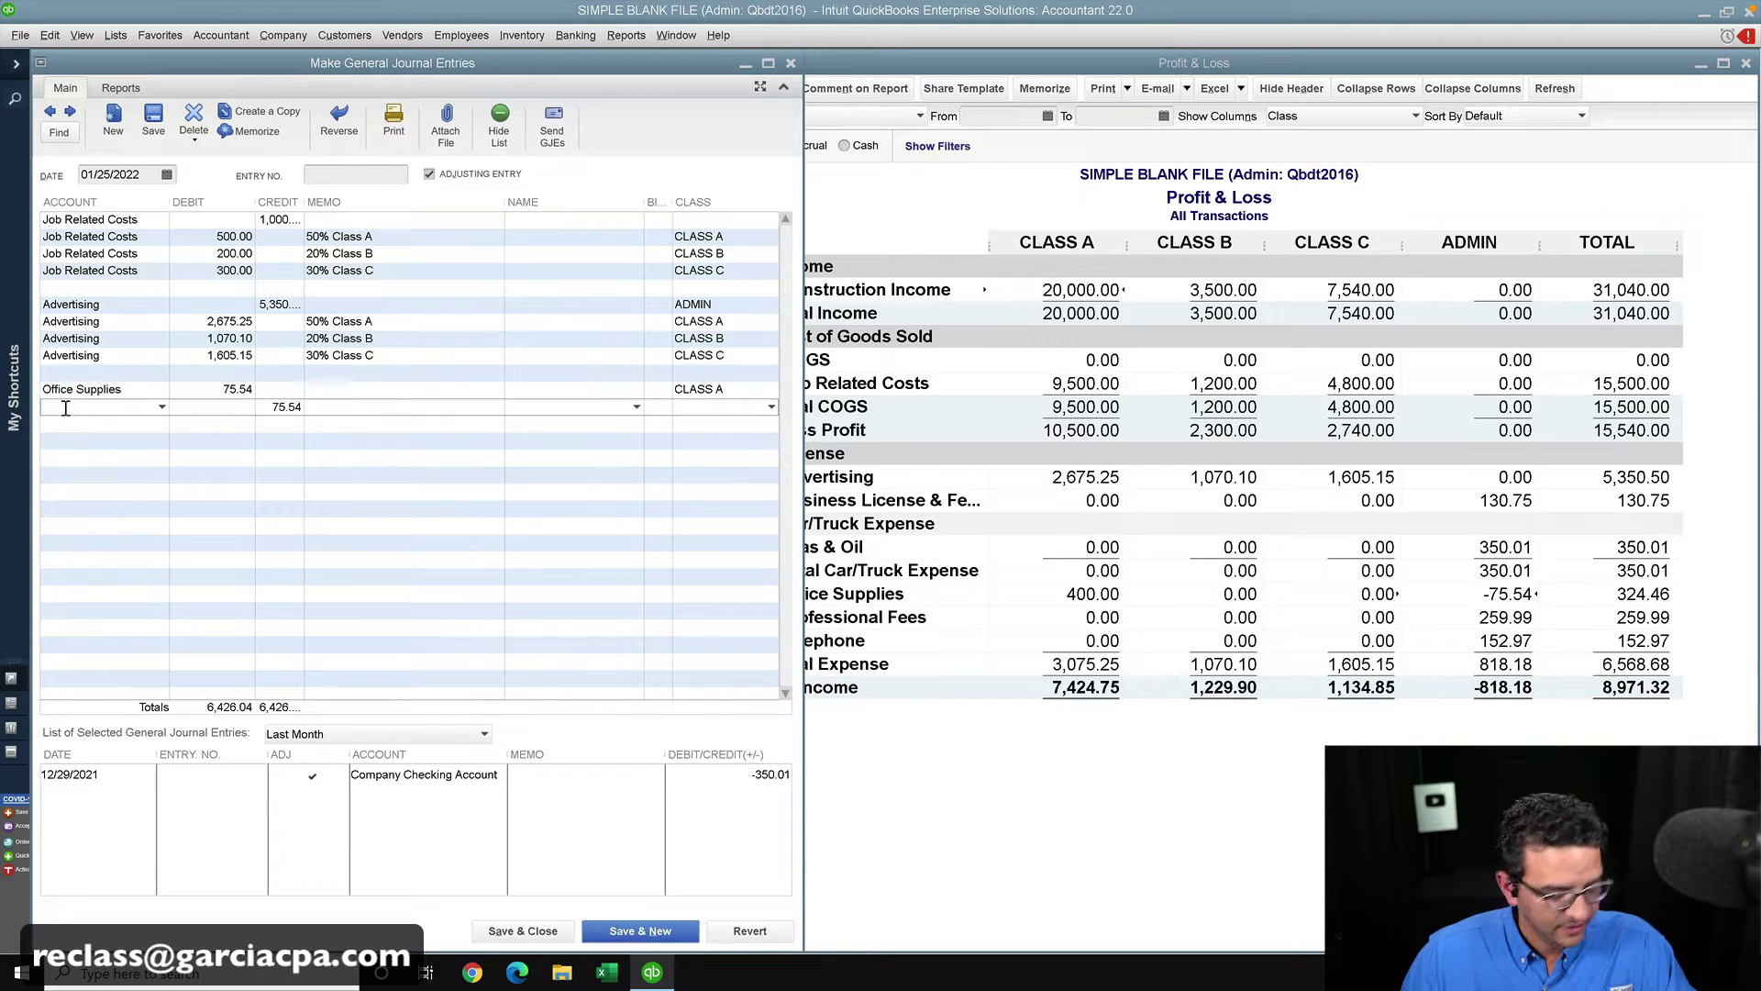
key("ctrl+v")
left_click(71, 425)
key("ctrl+v")
left_click(78, 444)
key("ctrl+v")
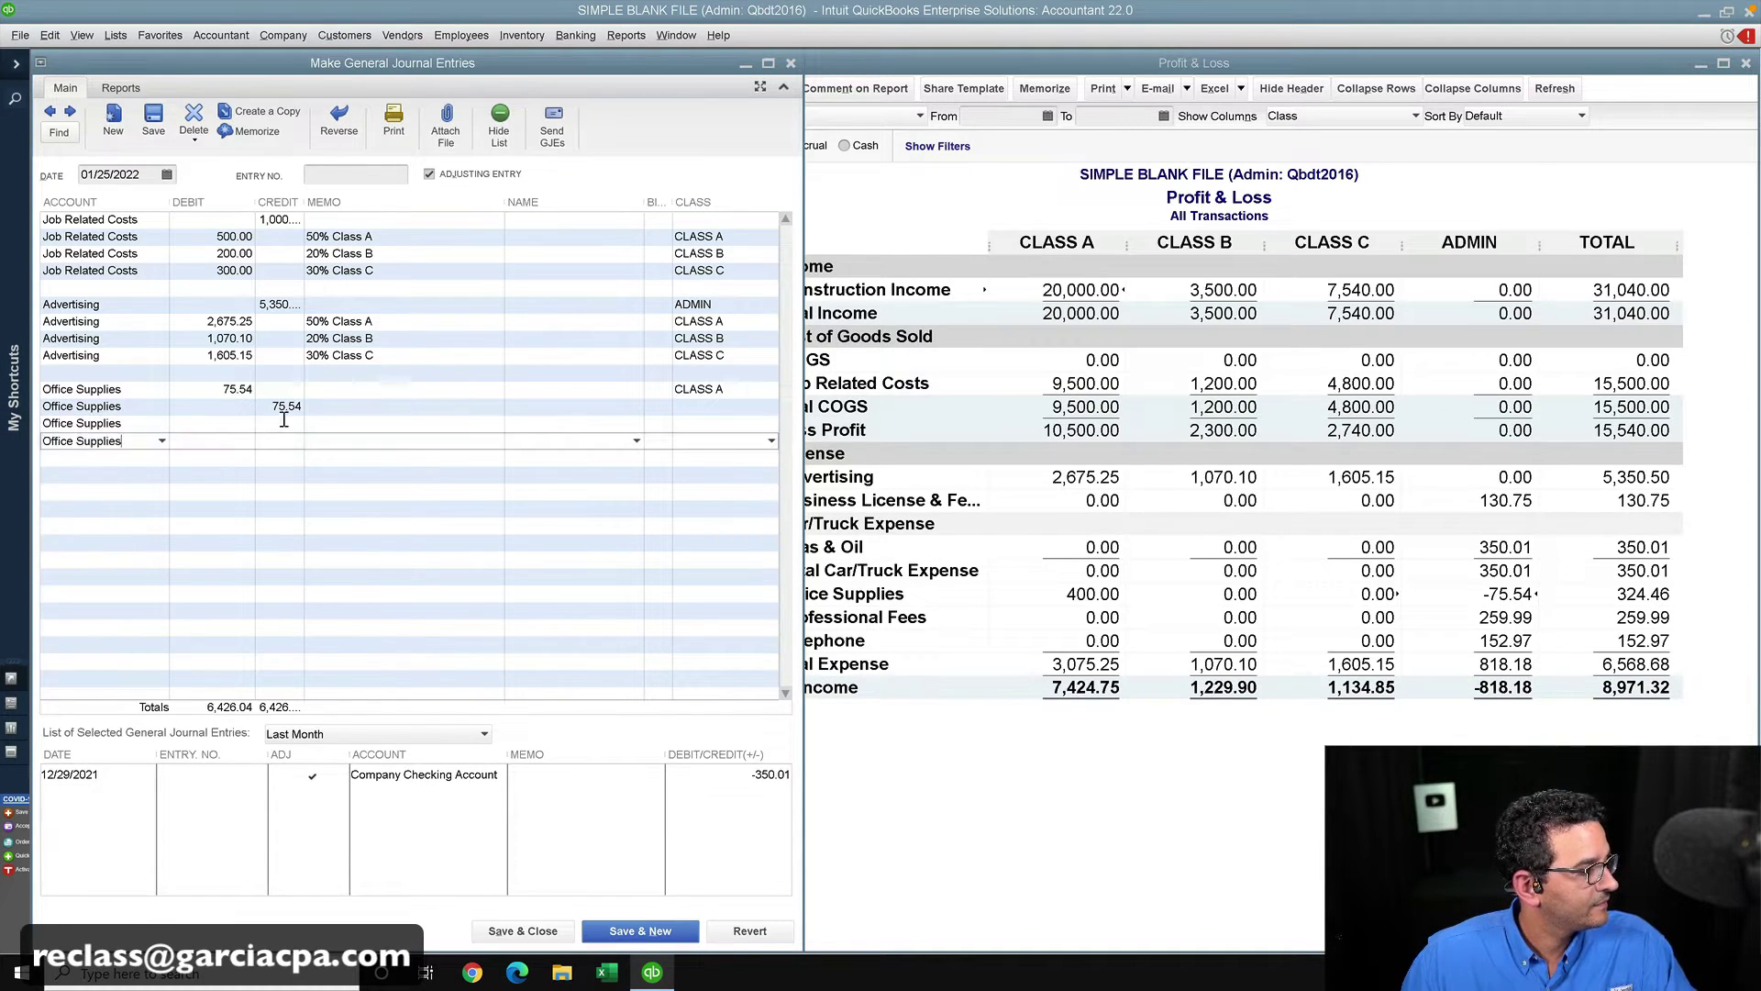
- Calculate the credit on the first copied Office Supplies line as 75.54 times .5
left_click(284, 409)
type("*")
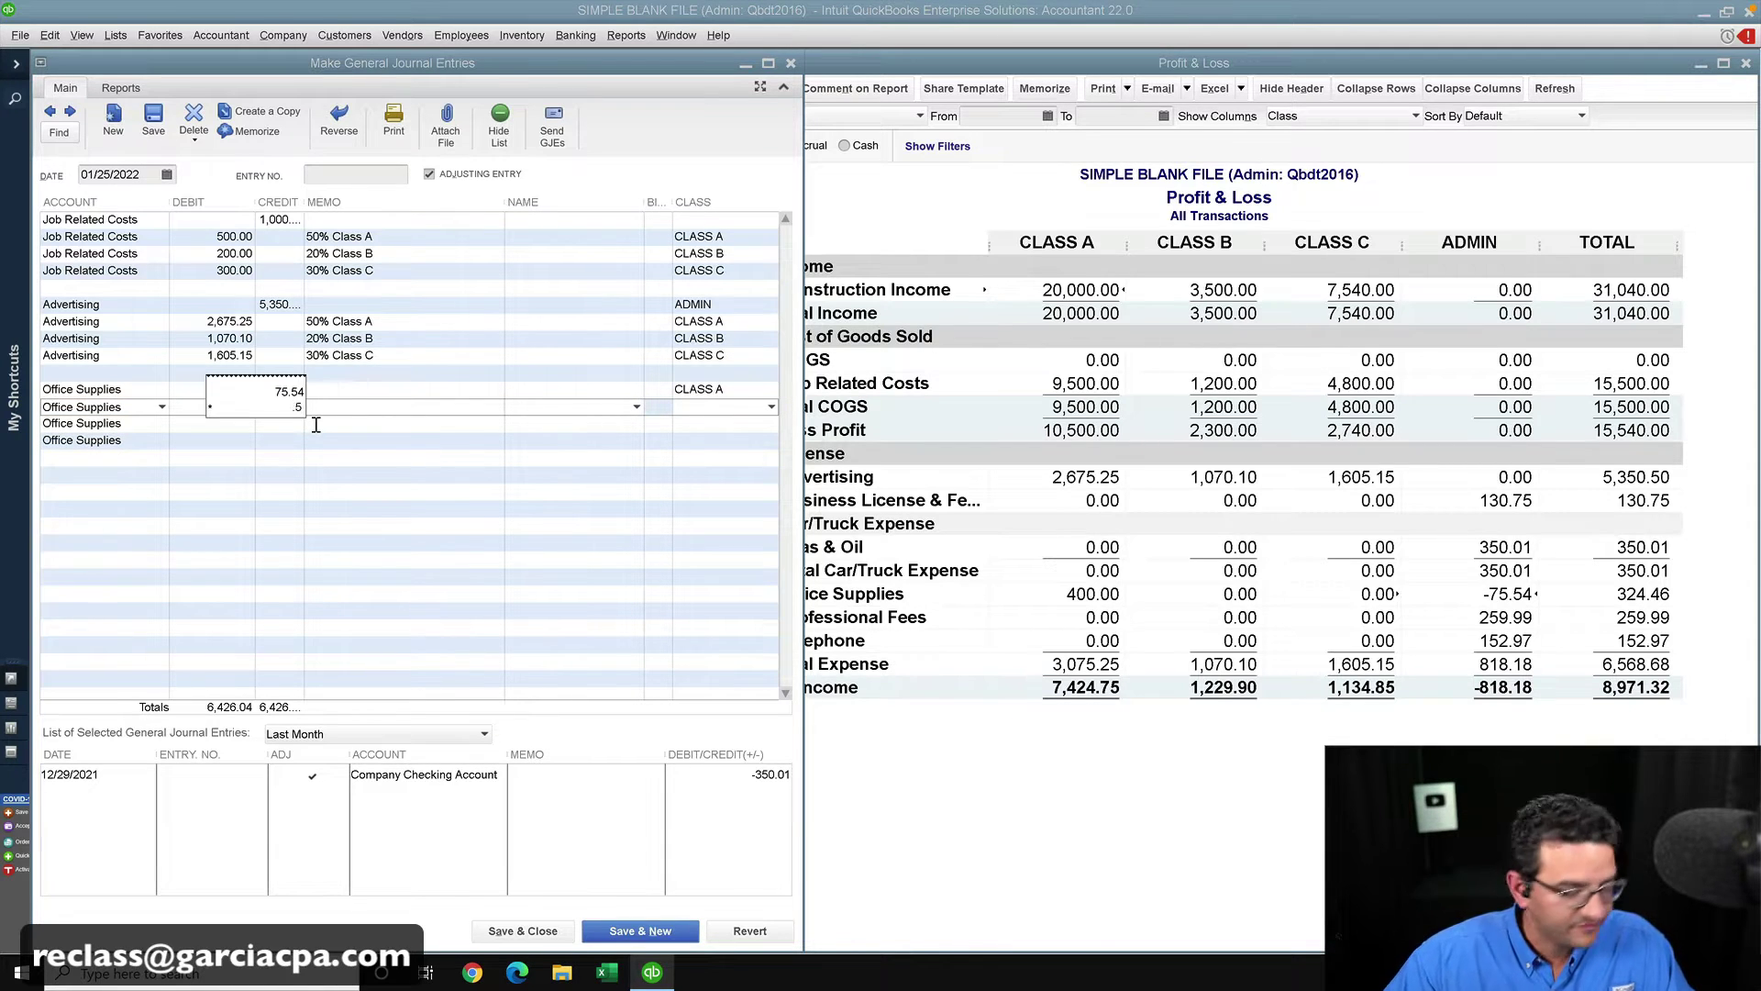
type(".5")
key("Tab")
- Calculate the credit on the second copied Office Supplies line as 75.54 times .20
left_click(212, 385)
key("ctrl+c")
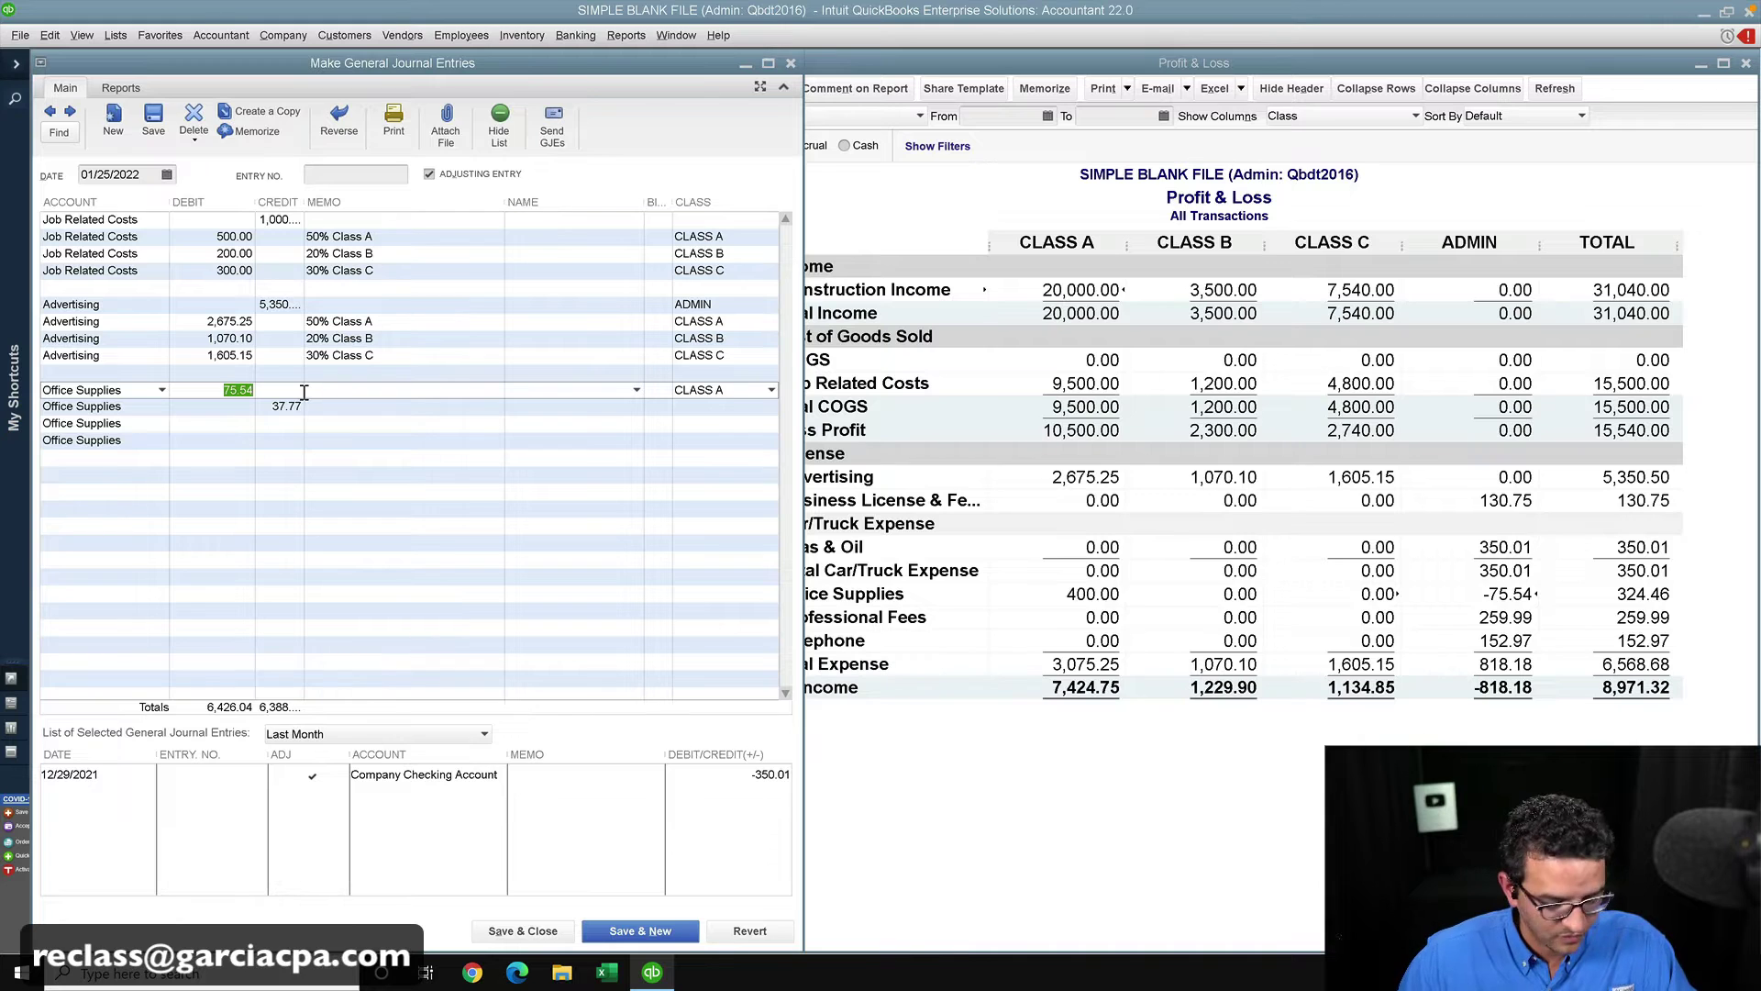
left_click(285, 423)
key("ctrl+v")
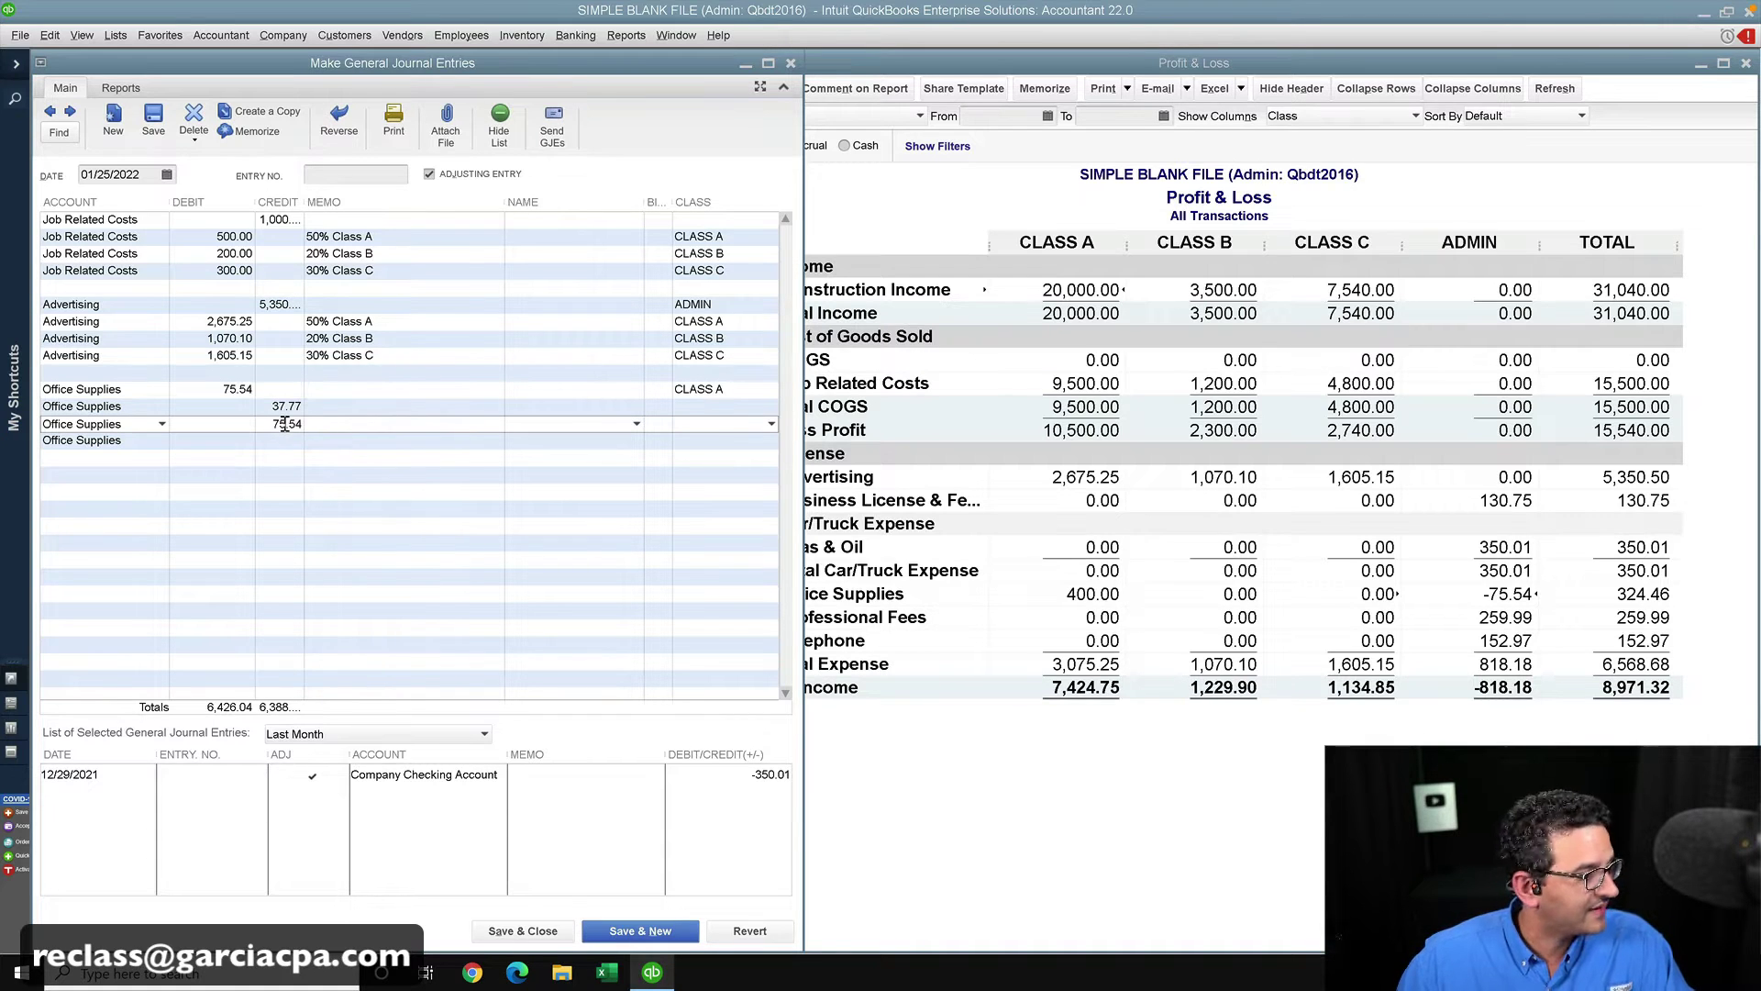
type("*")
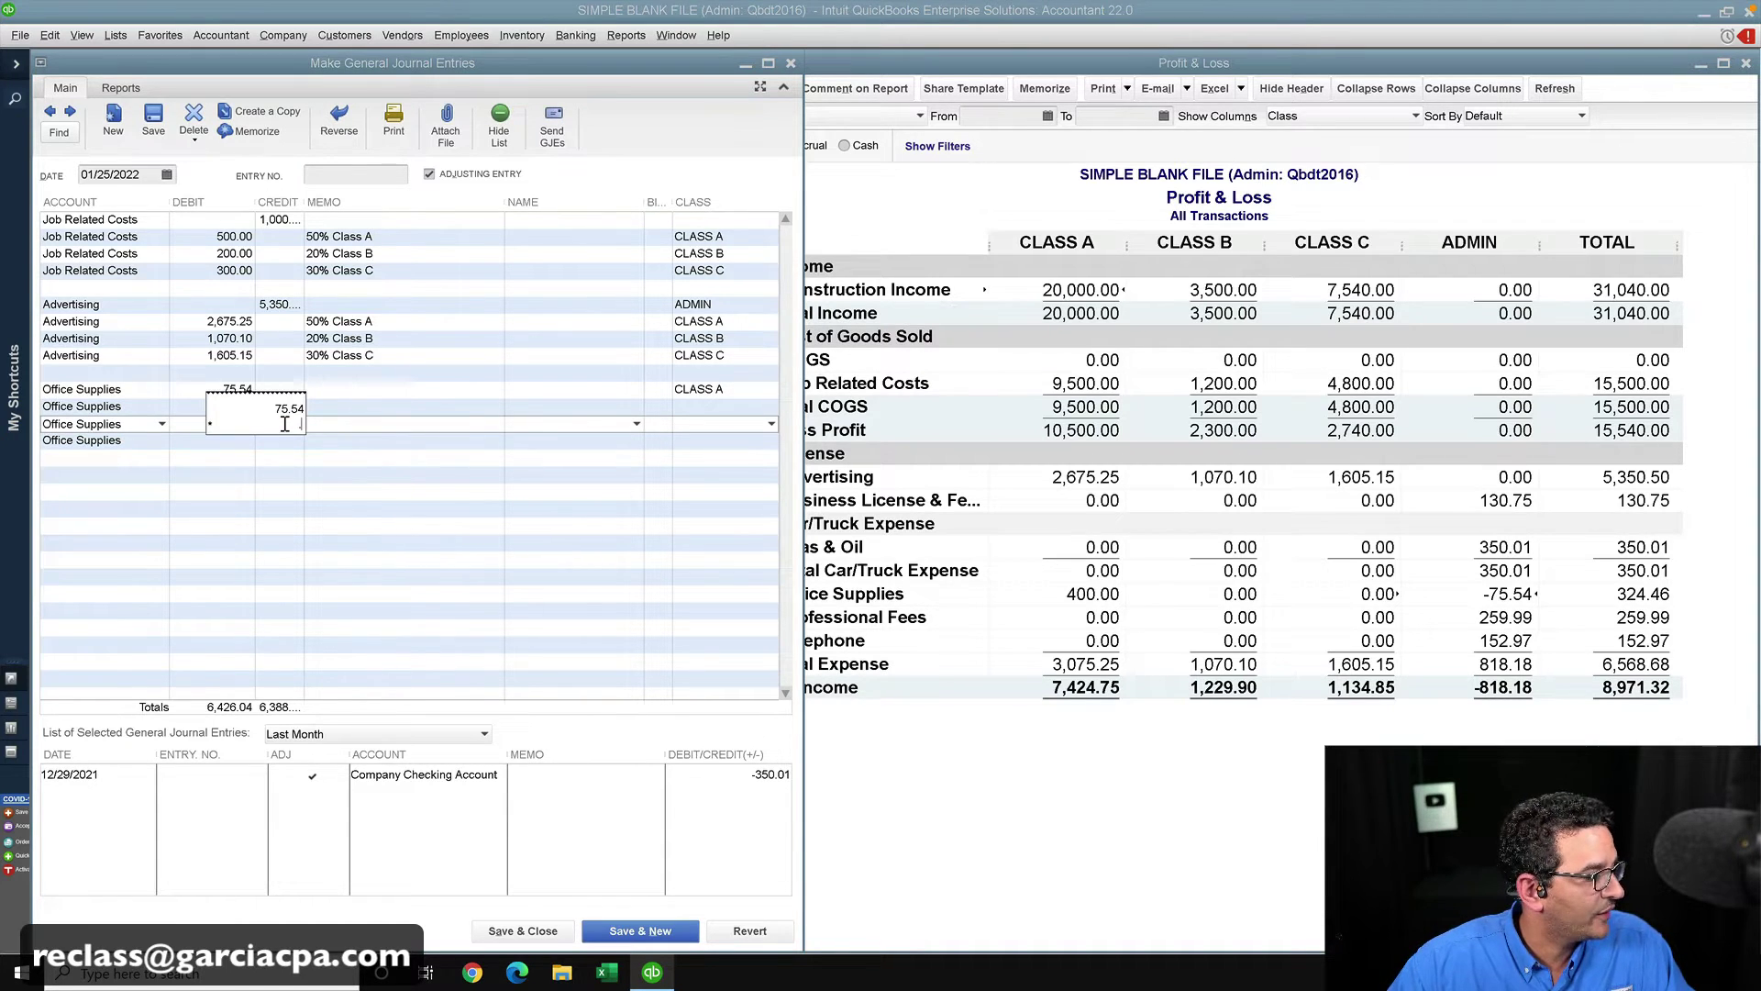
type(".20")
key("Return")
- Calculate the credit on the third copied Office Supplies line as 75.54 times .30
left_click(288, 442)
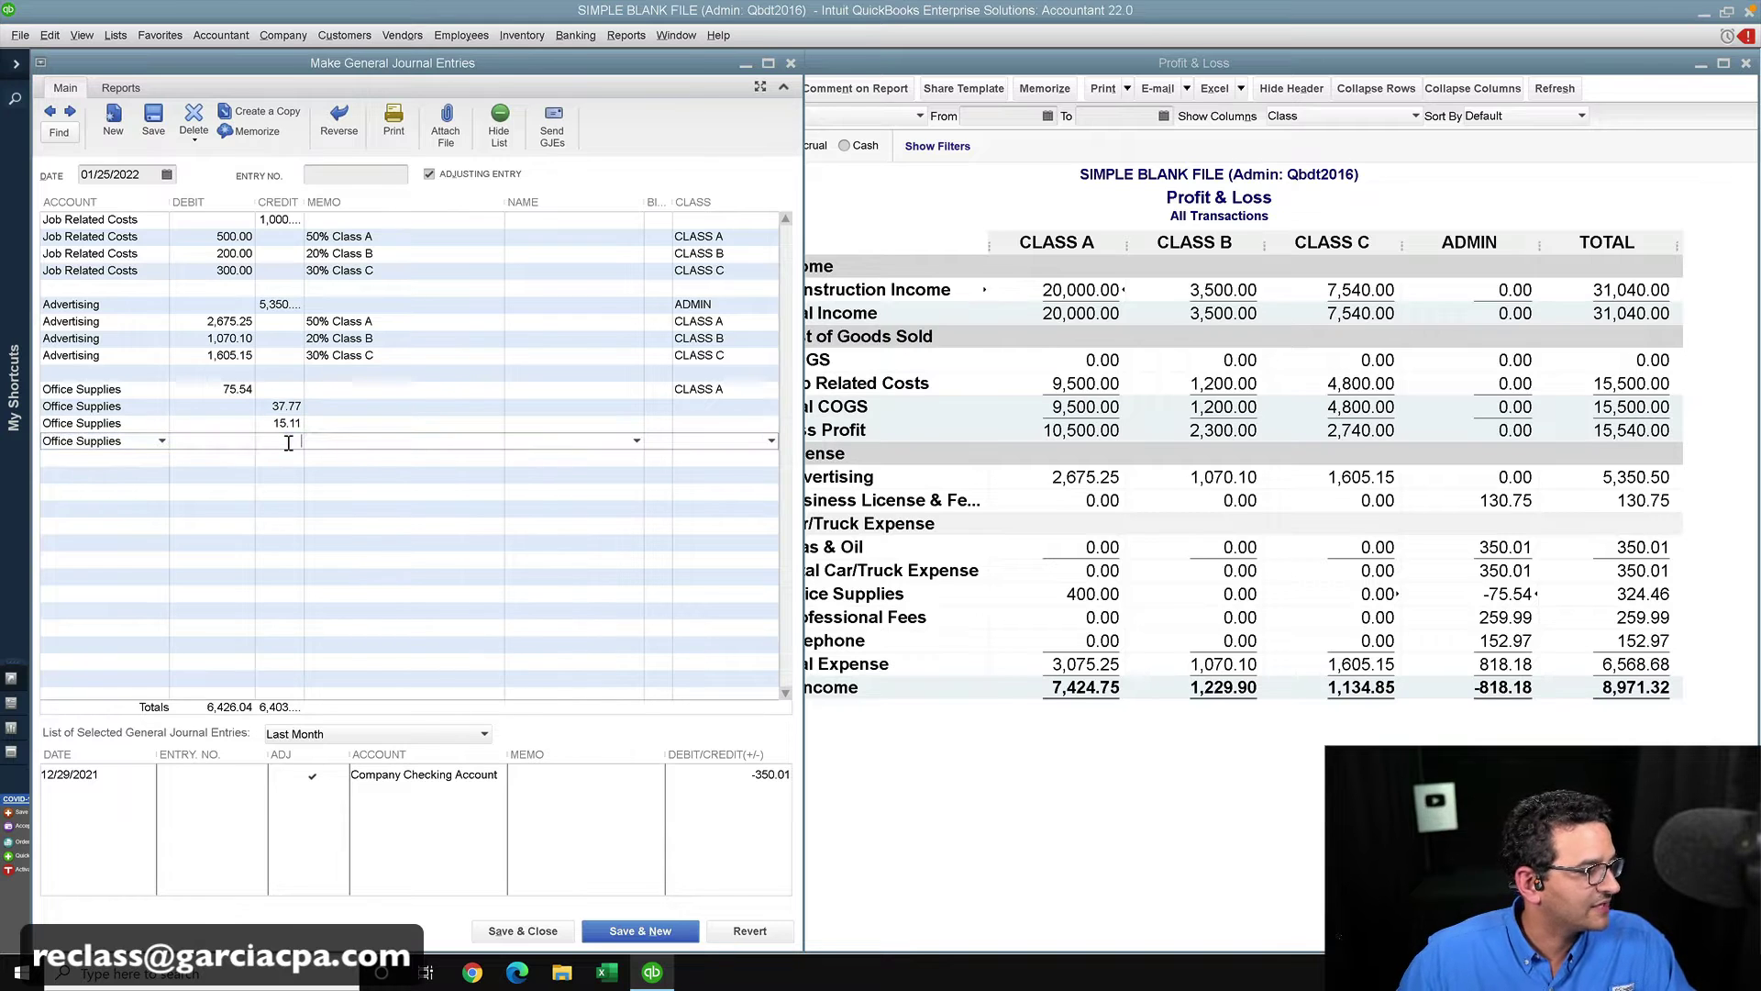
key("ctrl+v")
type("*")
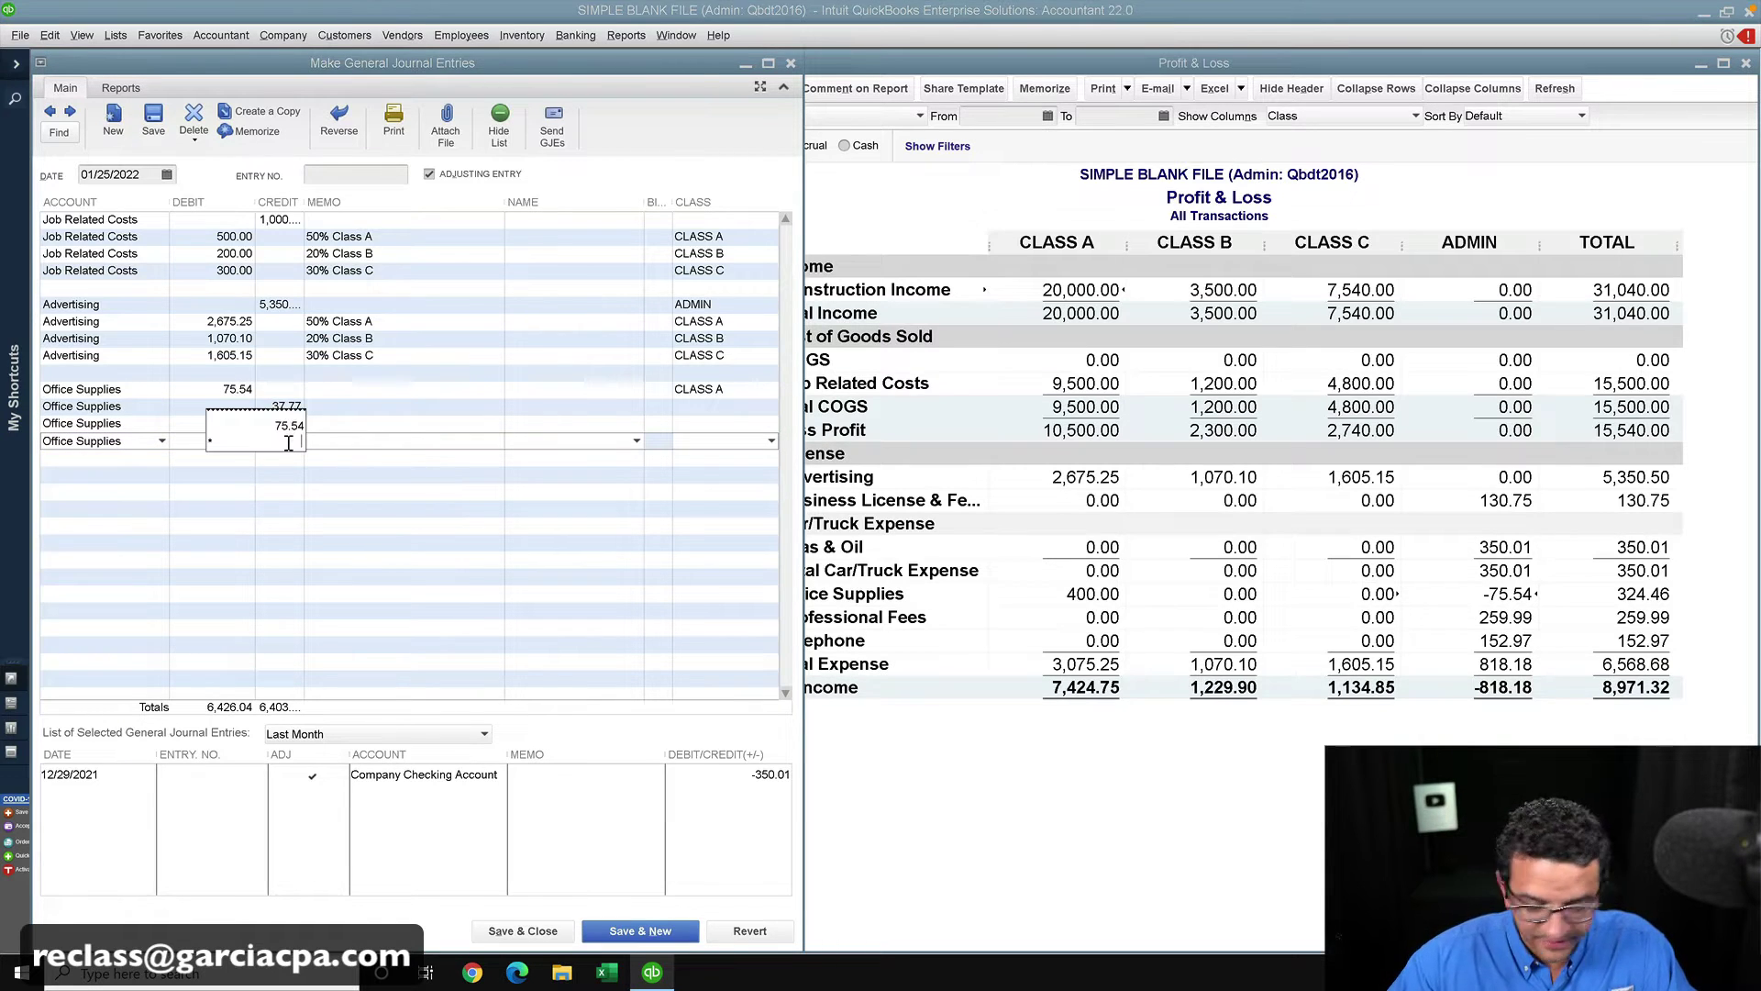
type(".30")
key("Return")
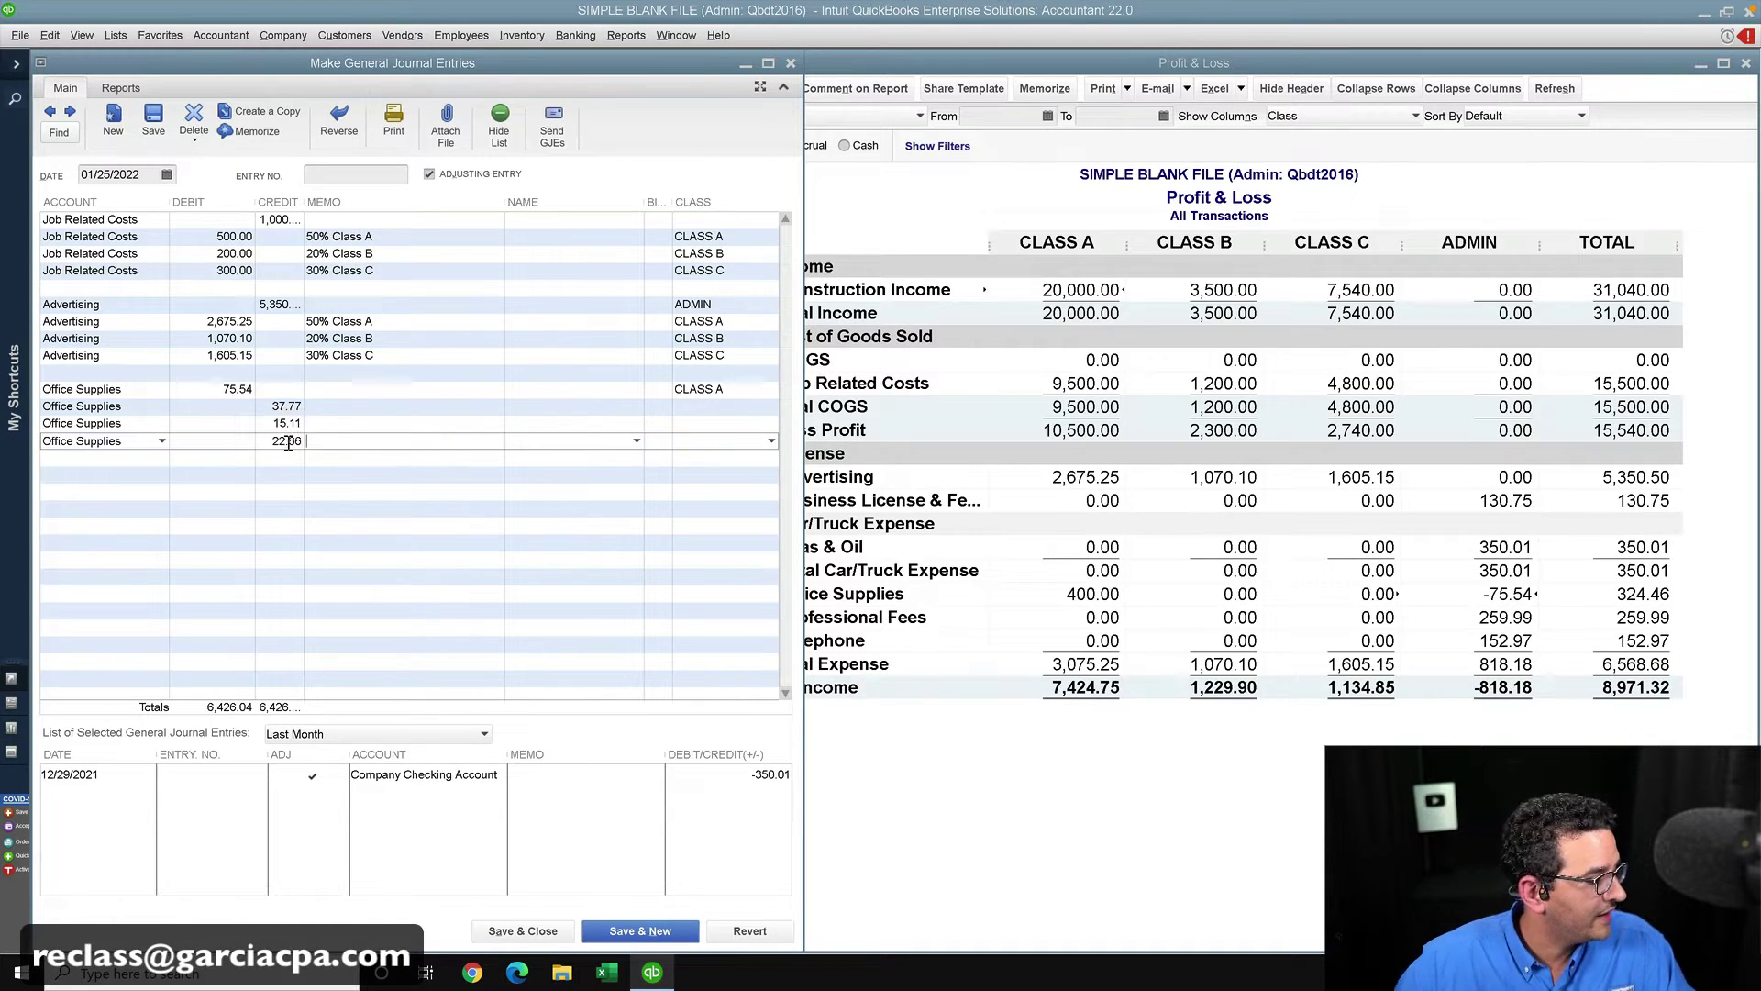
- Widen the journal's Credit column to show full amounts and set the CLASS A Office Supplies debit to 75.55
left_click_drag(299, 194, 341, 195)
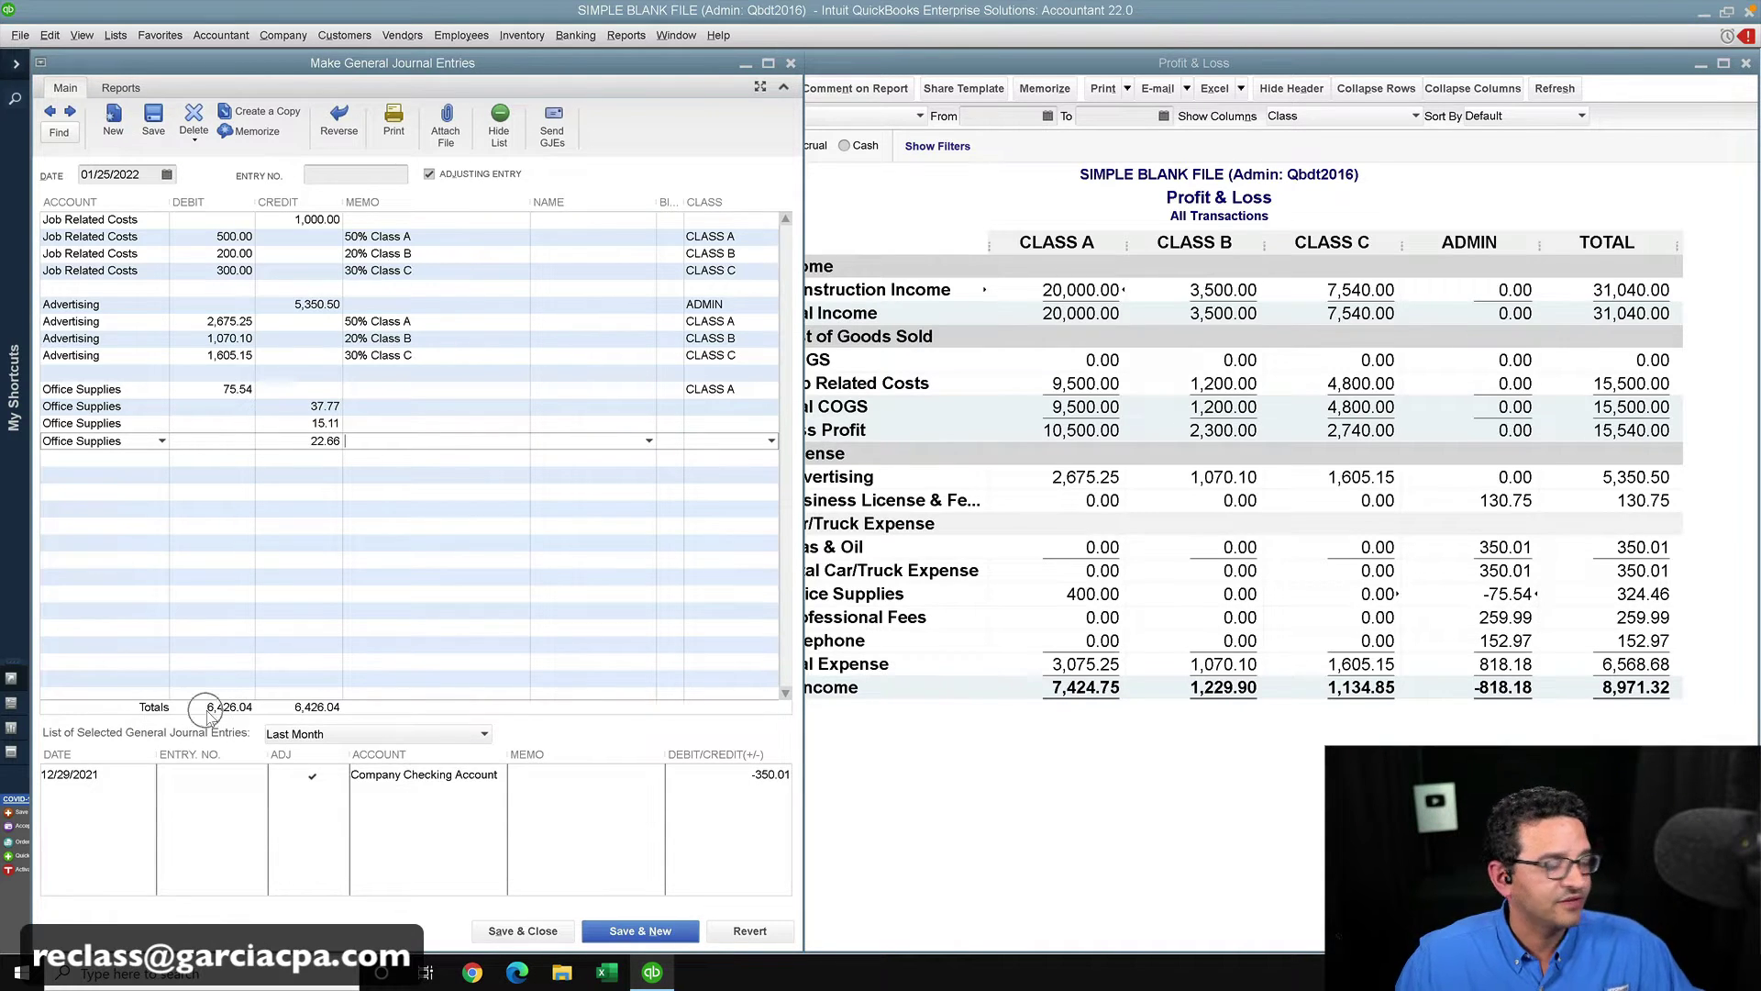
left_click(241, 389)
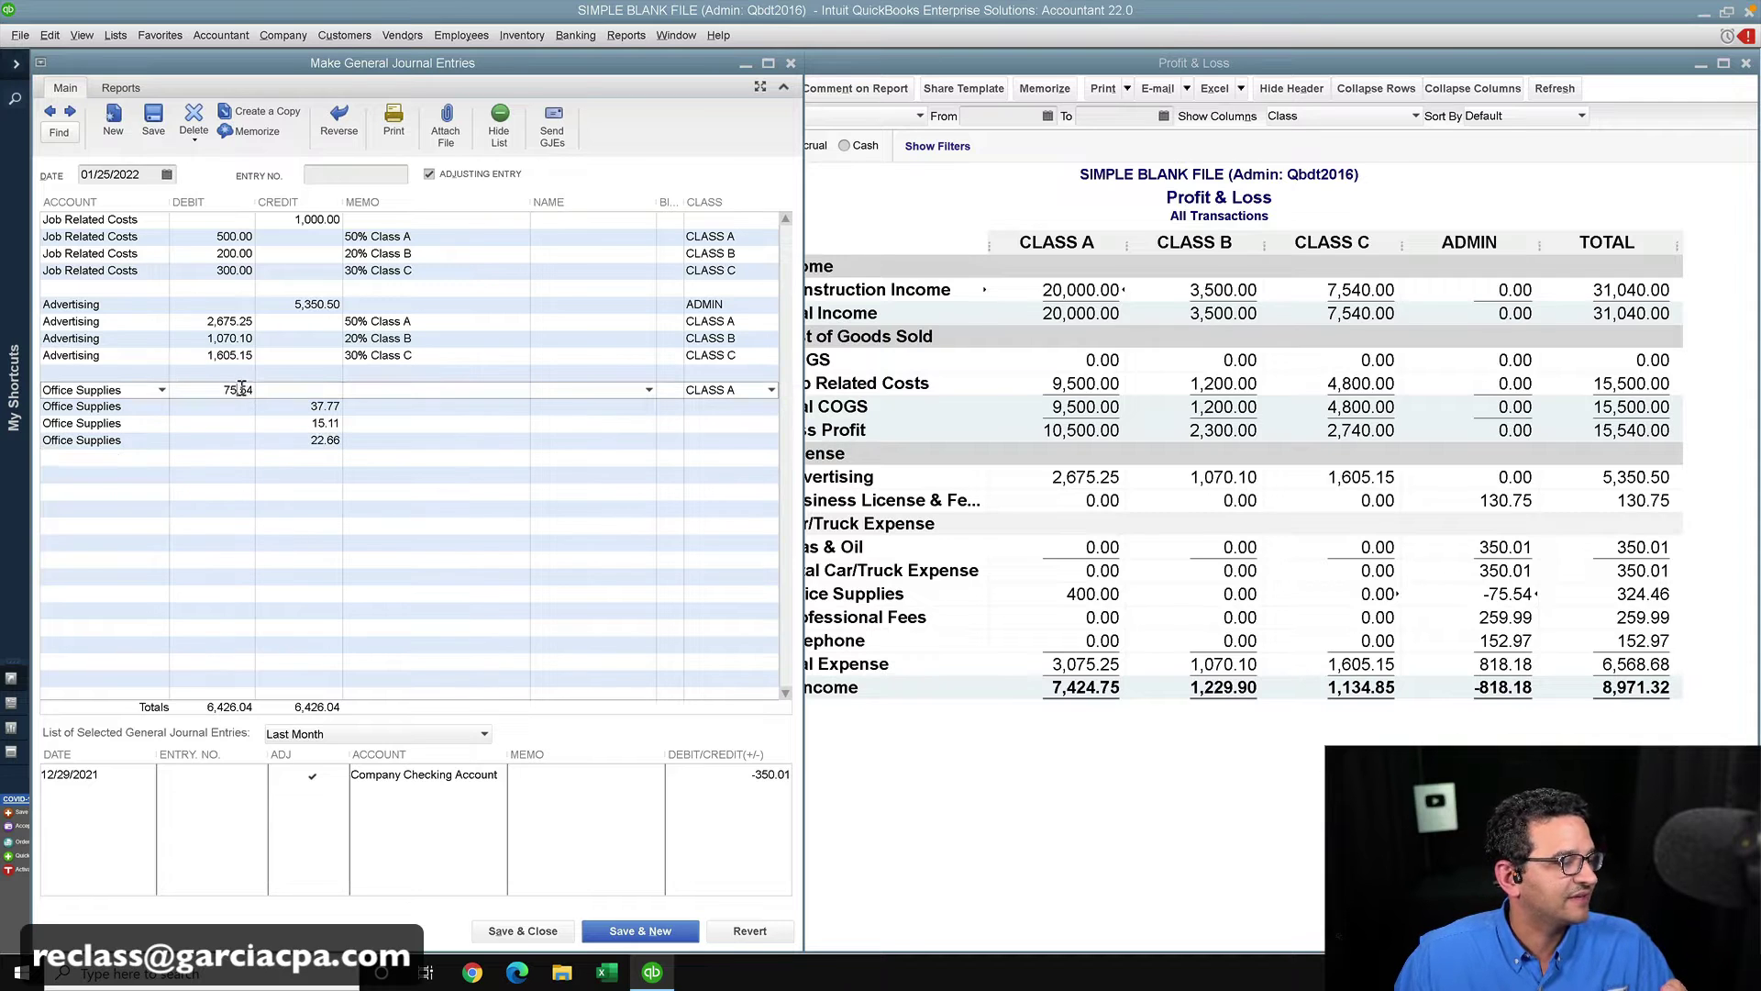
key("BackSpace")
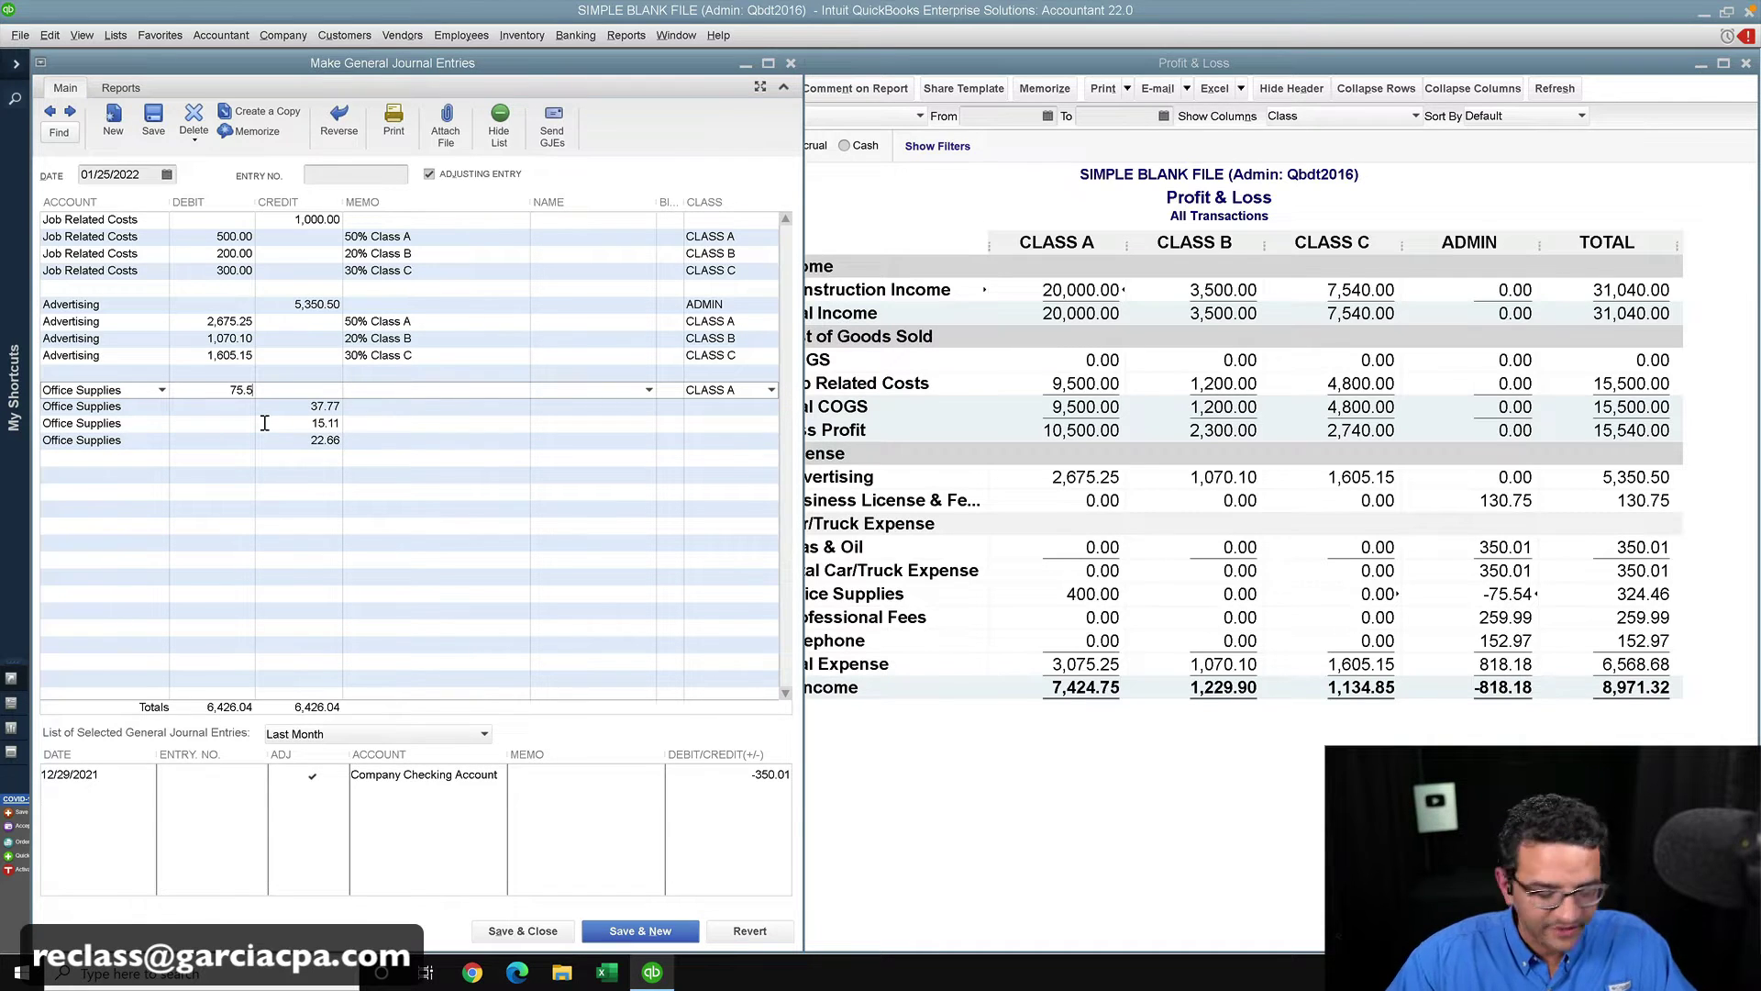
type("5")
- Recalculate the first Office Supplies credit as 75.55 times .50, copying the amount from the debit line
left_click_drag(218, 391, 311, 393)
key("ctrl+c")
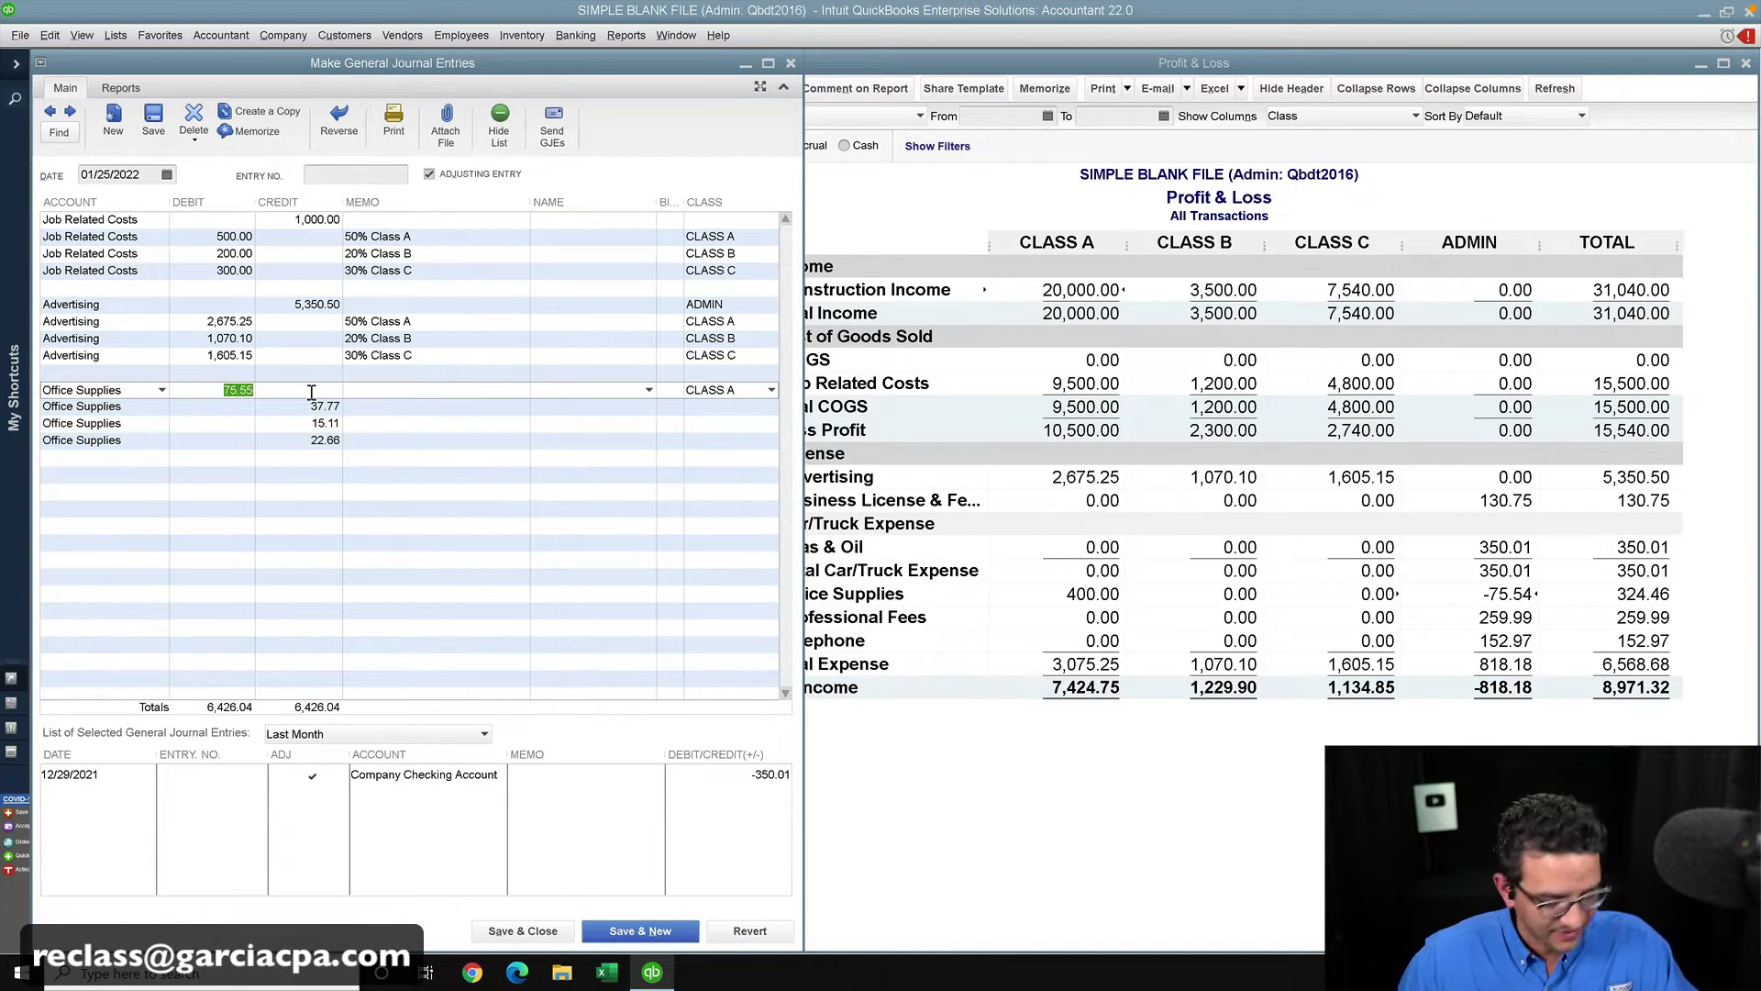
left_click(334, 409)
key("ctrl+v")
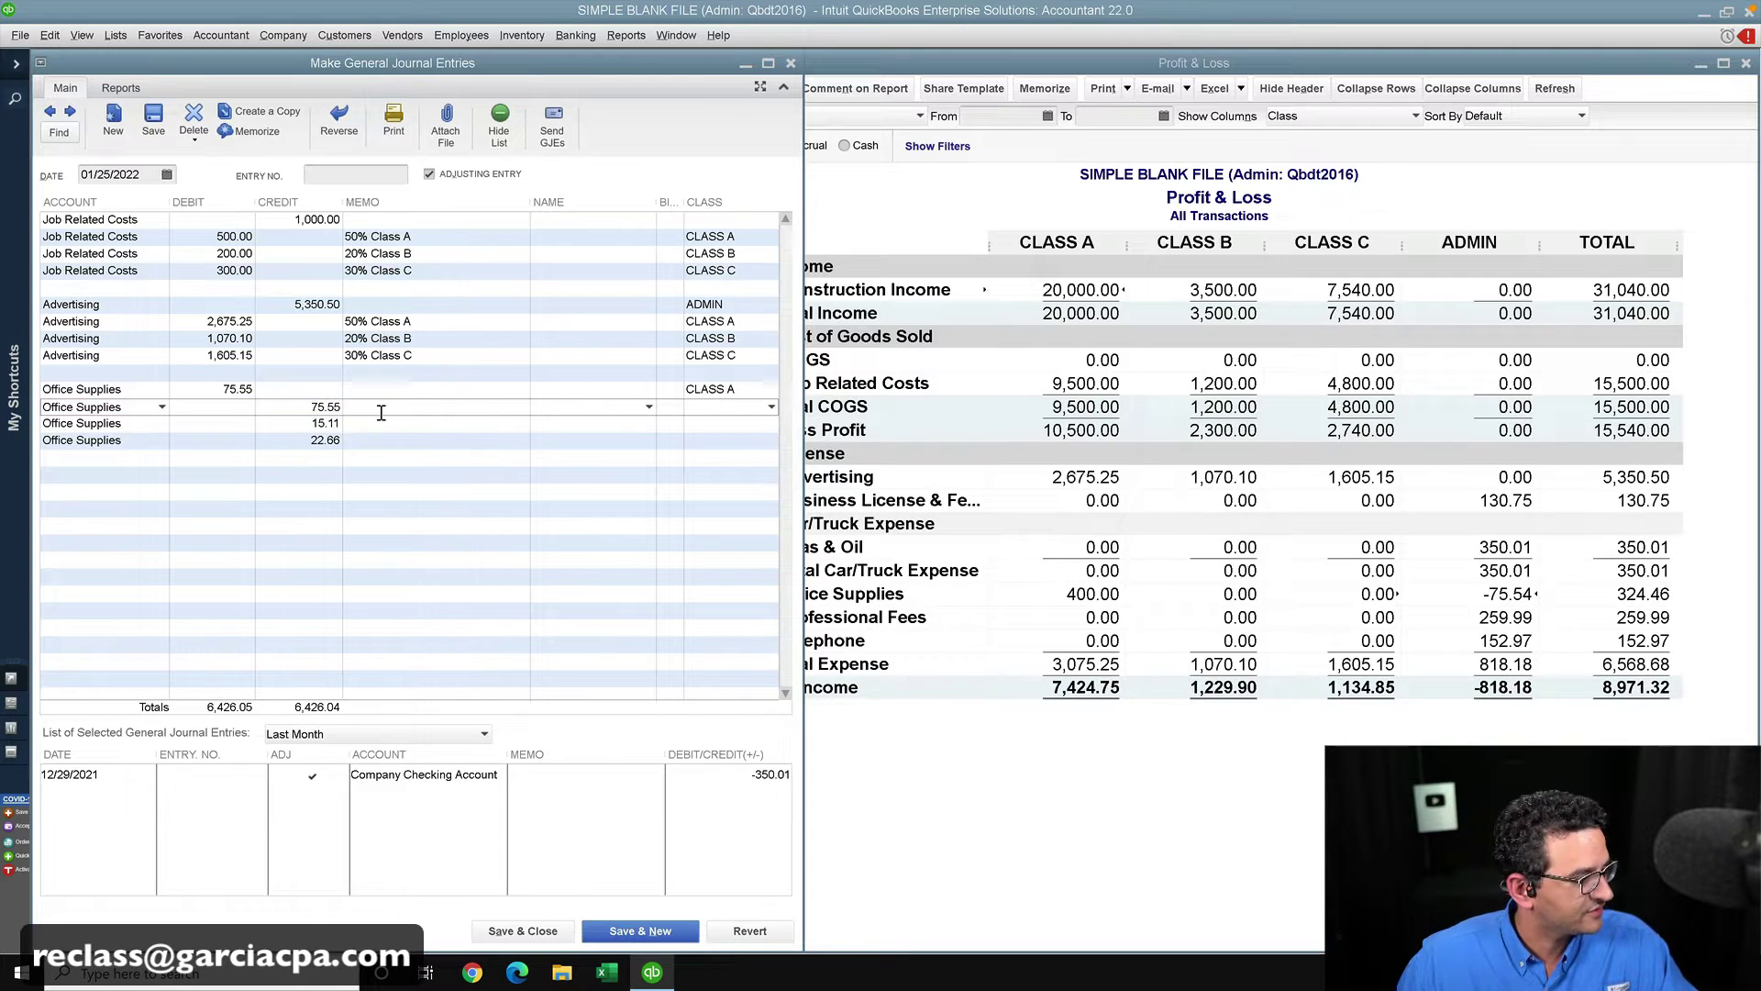
type("*")
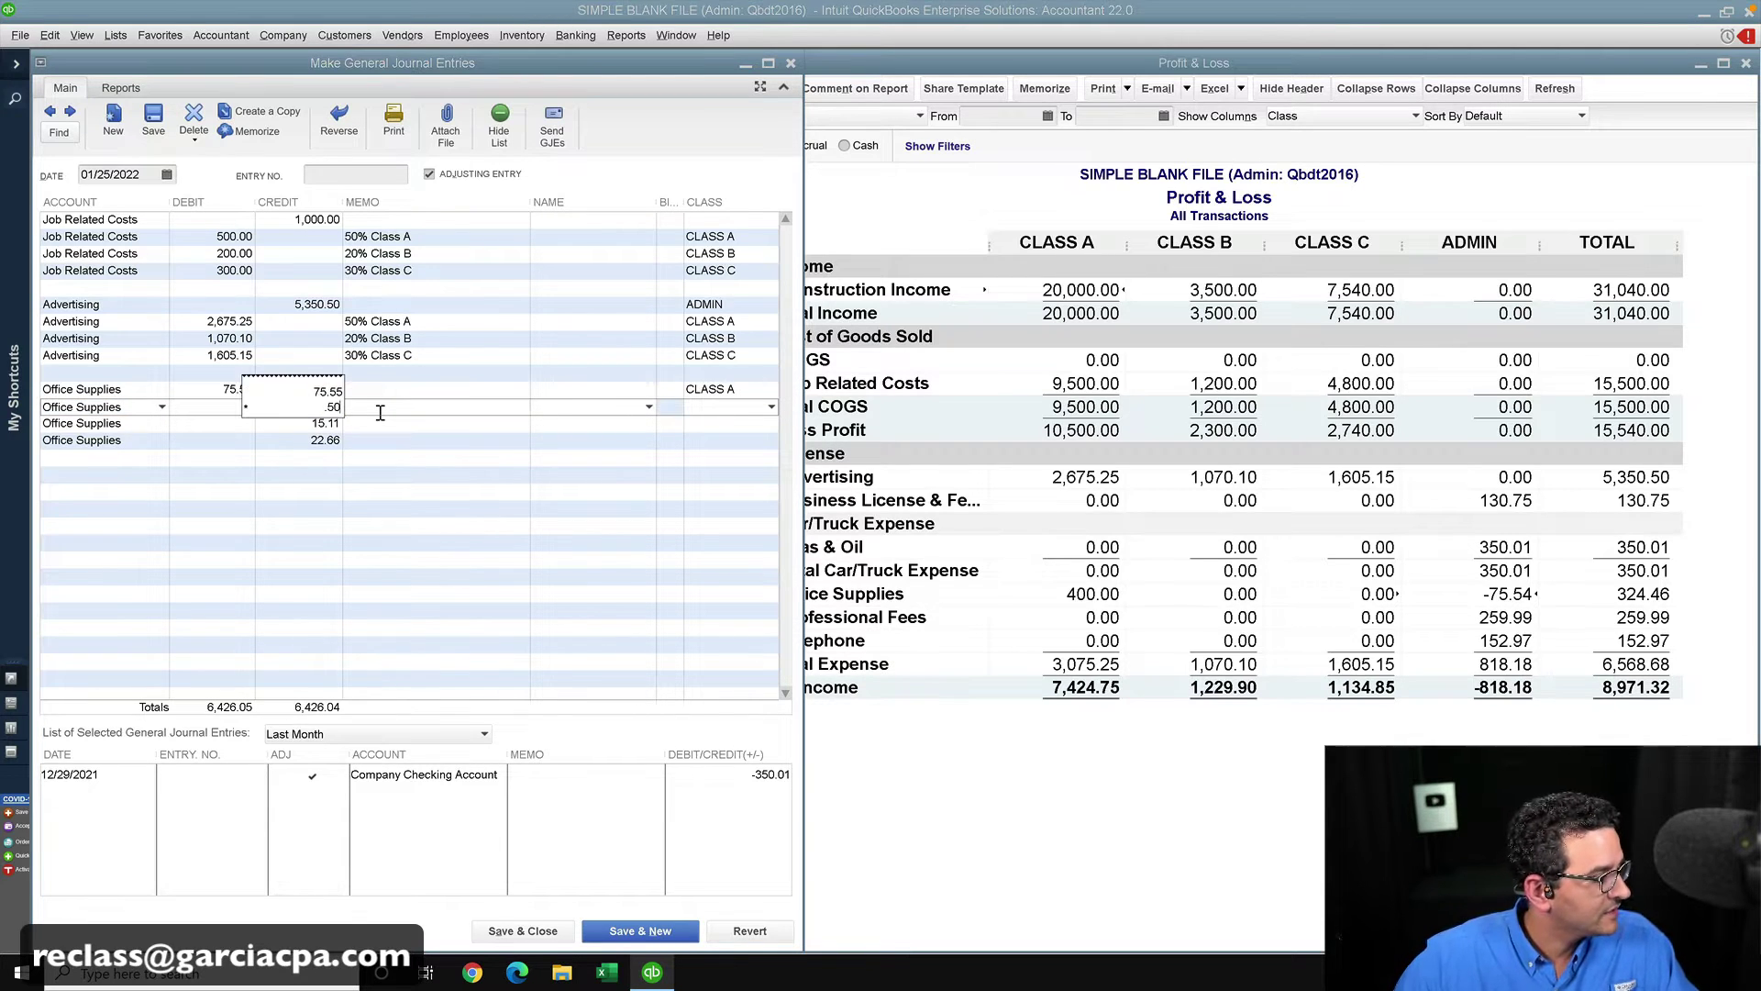
key("Return")
- Recalculate the second and third Office Supplies credits as 75.55 times .2 and 75.55 times .3
key("Down")
key("ctrl+v")
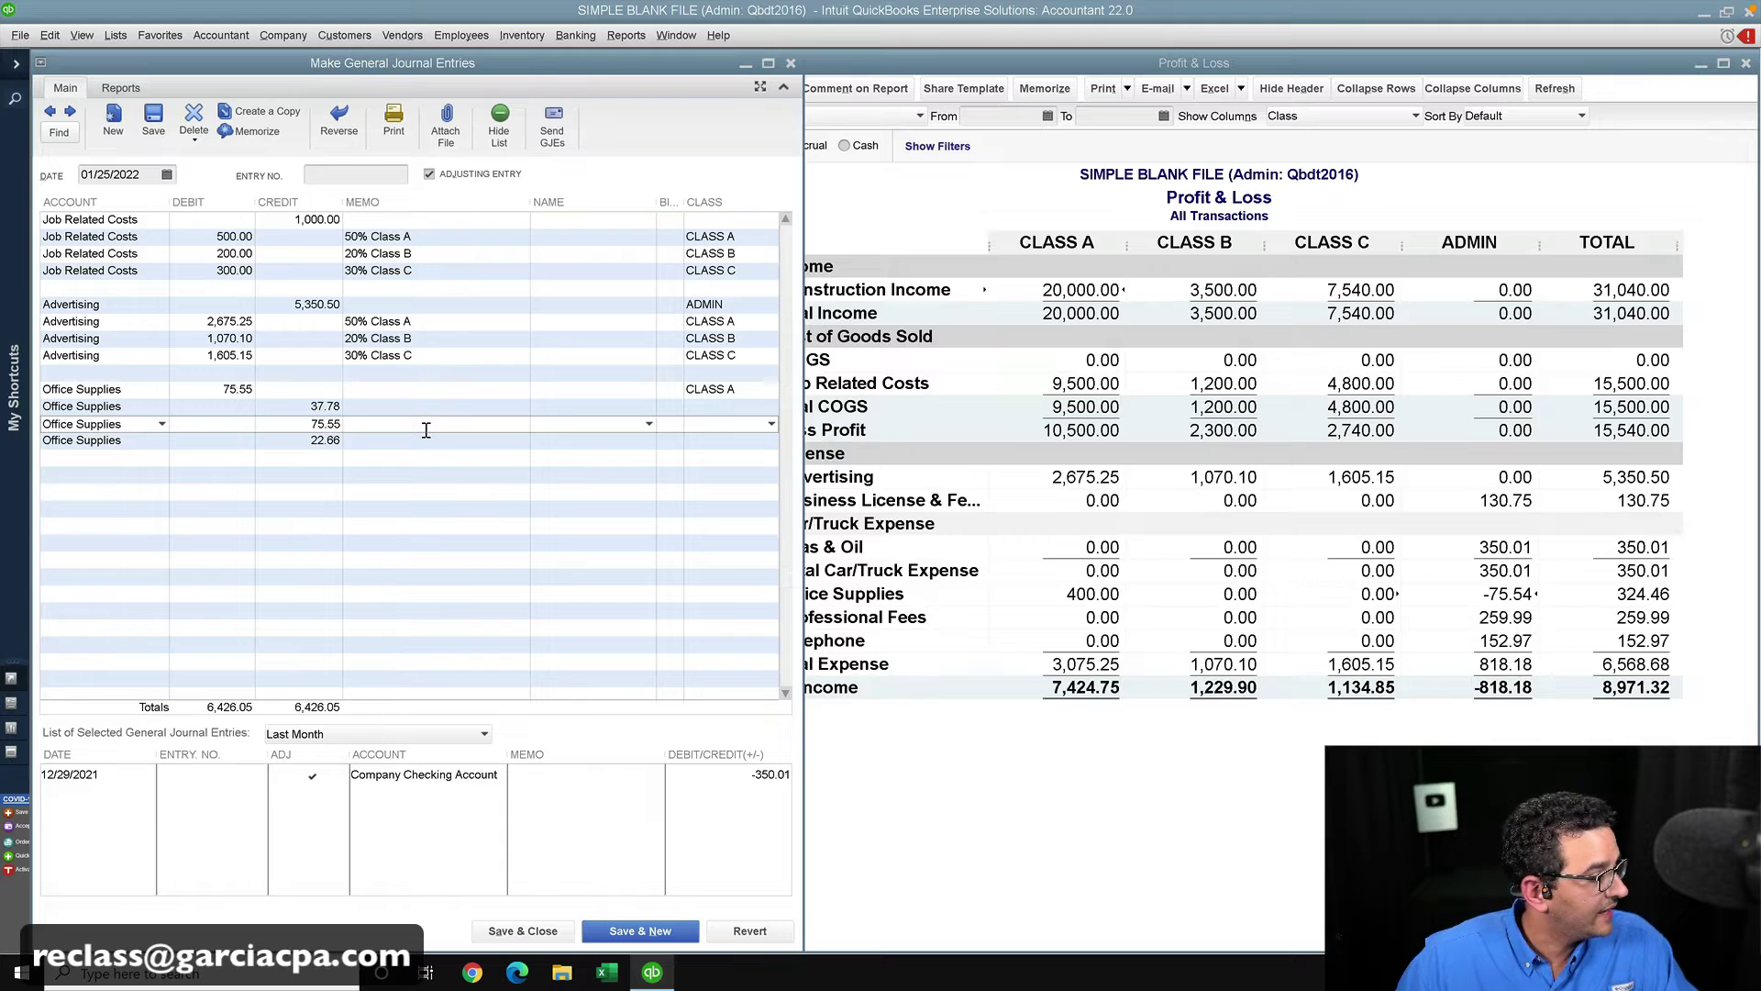
type("*")
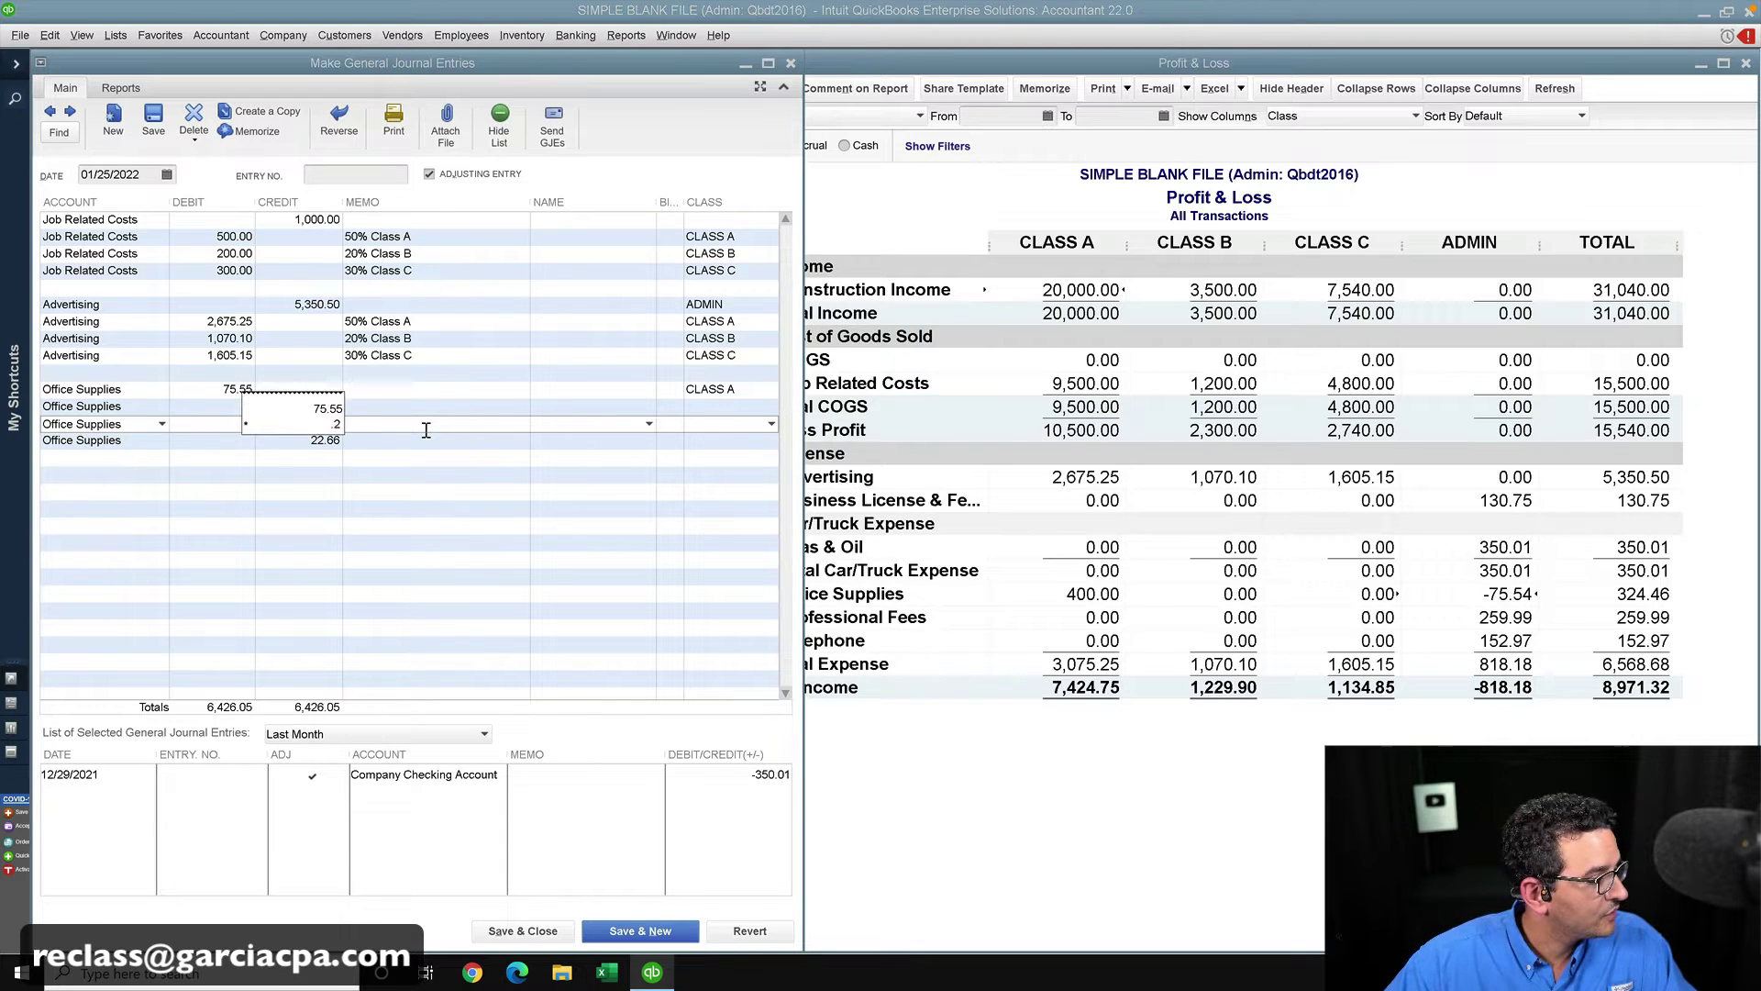
key("Return")
key("Down")
key("ctrl+v")
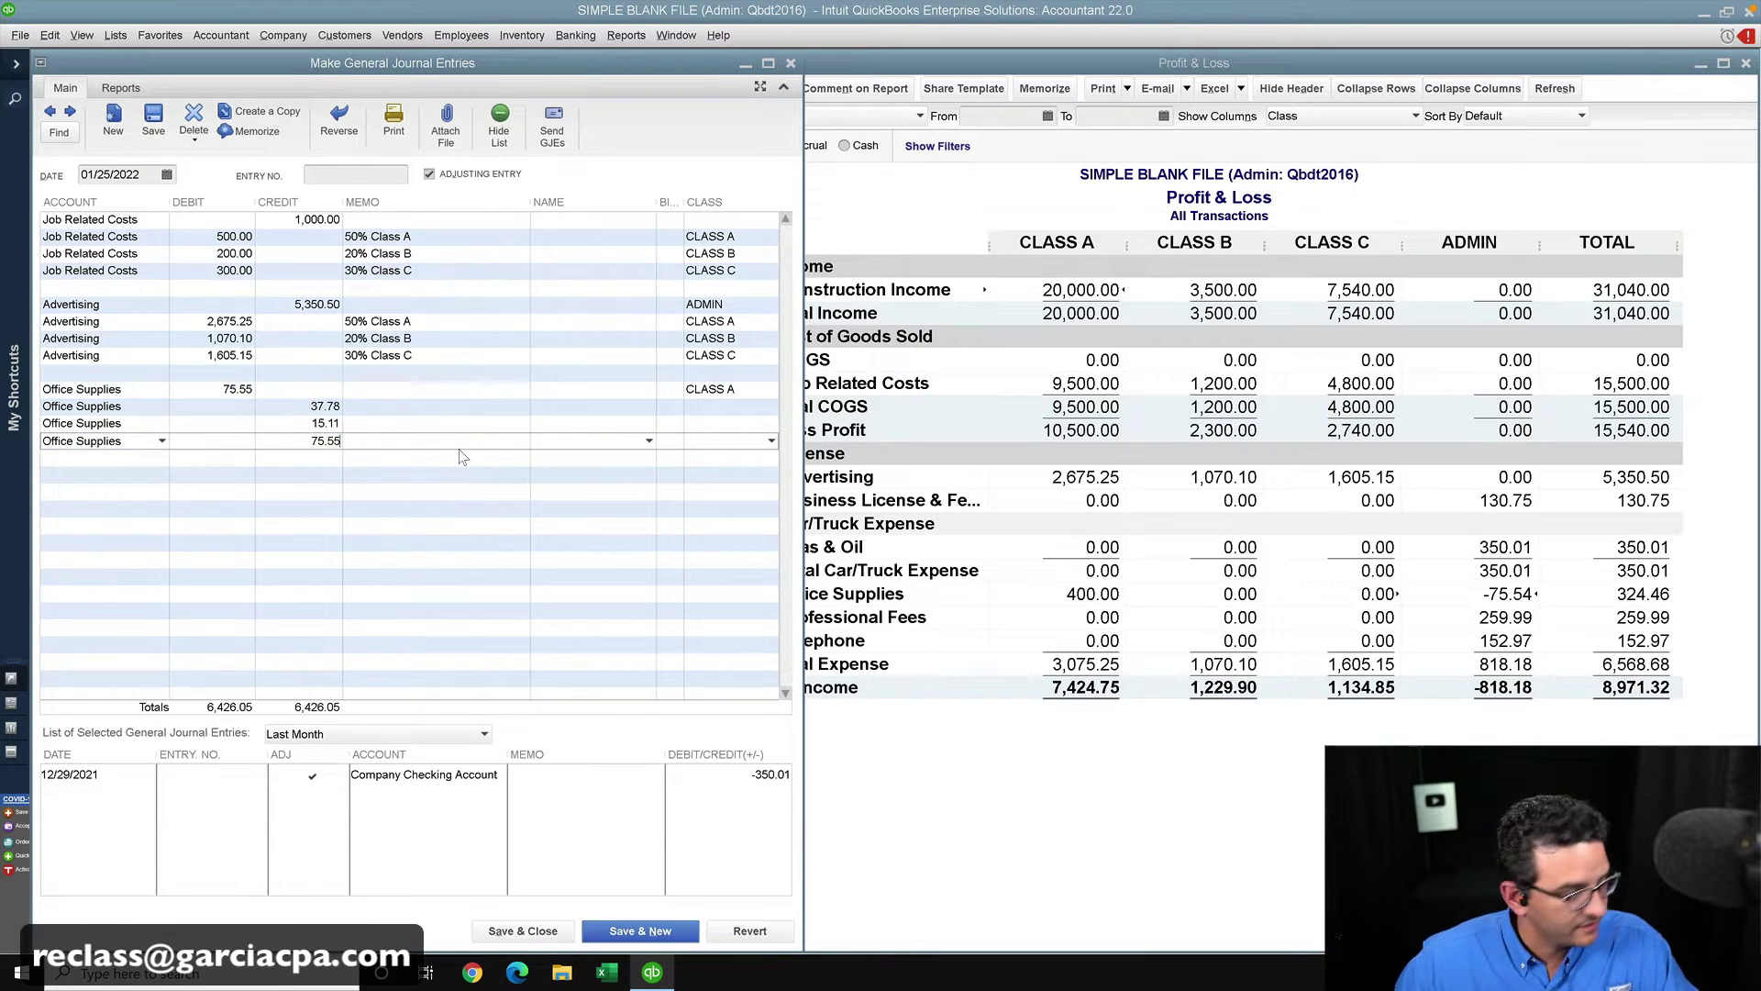
type("*.3")
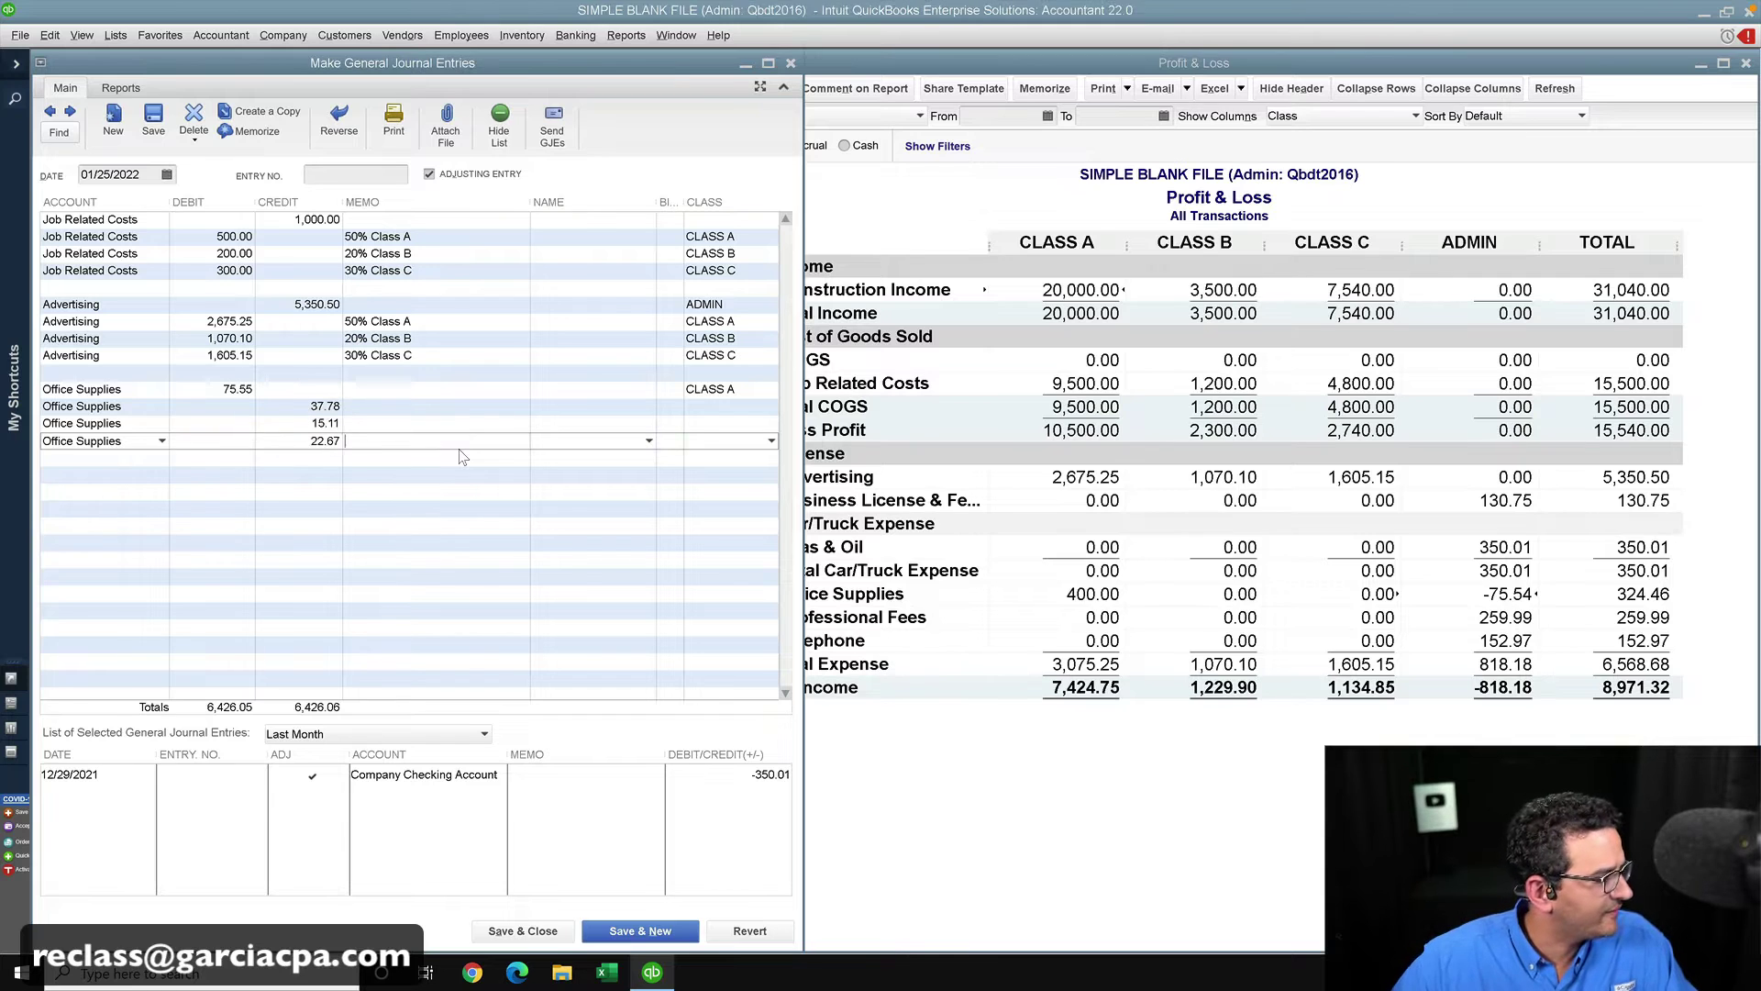
key("Return")
key("Down")
key("Down")
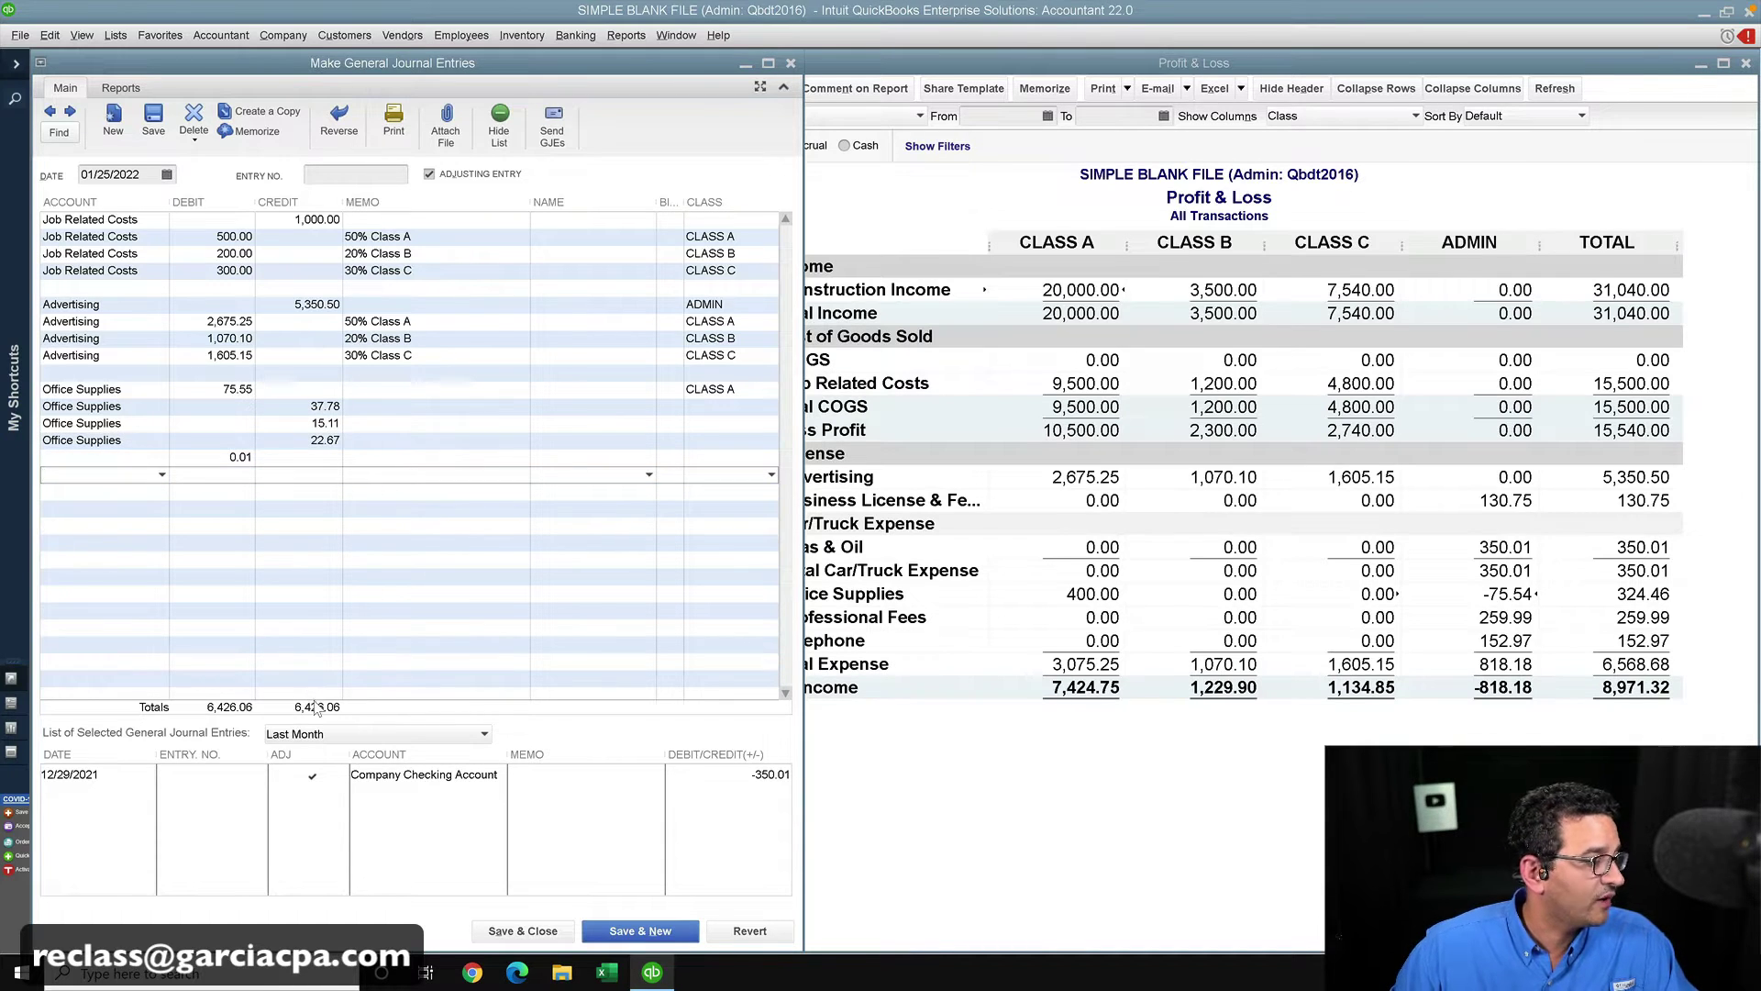
- Examine the balancing debit on the line below Office Supplies under magnification, along with the last Office Supplies credit
left_click(213, 461)
key("super+plus")
key("super+plus")
key("super+plus")
key("super+plus")
key("super+plus")
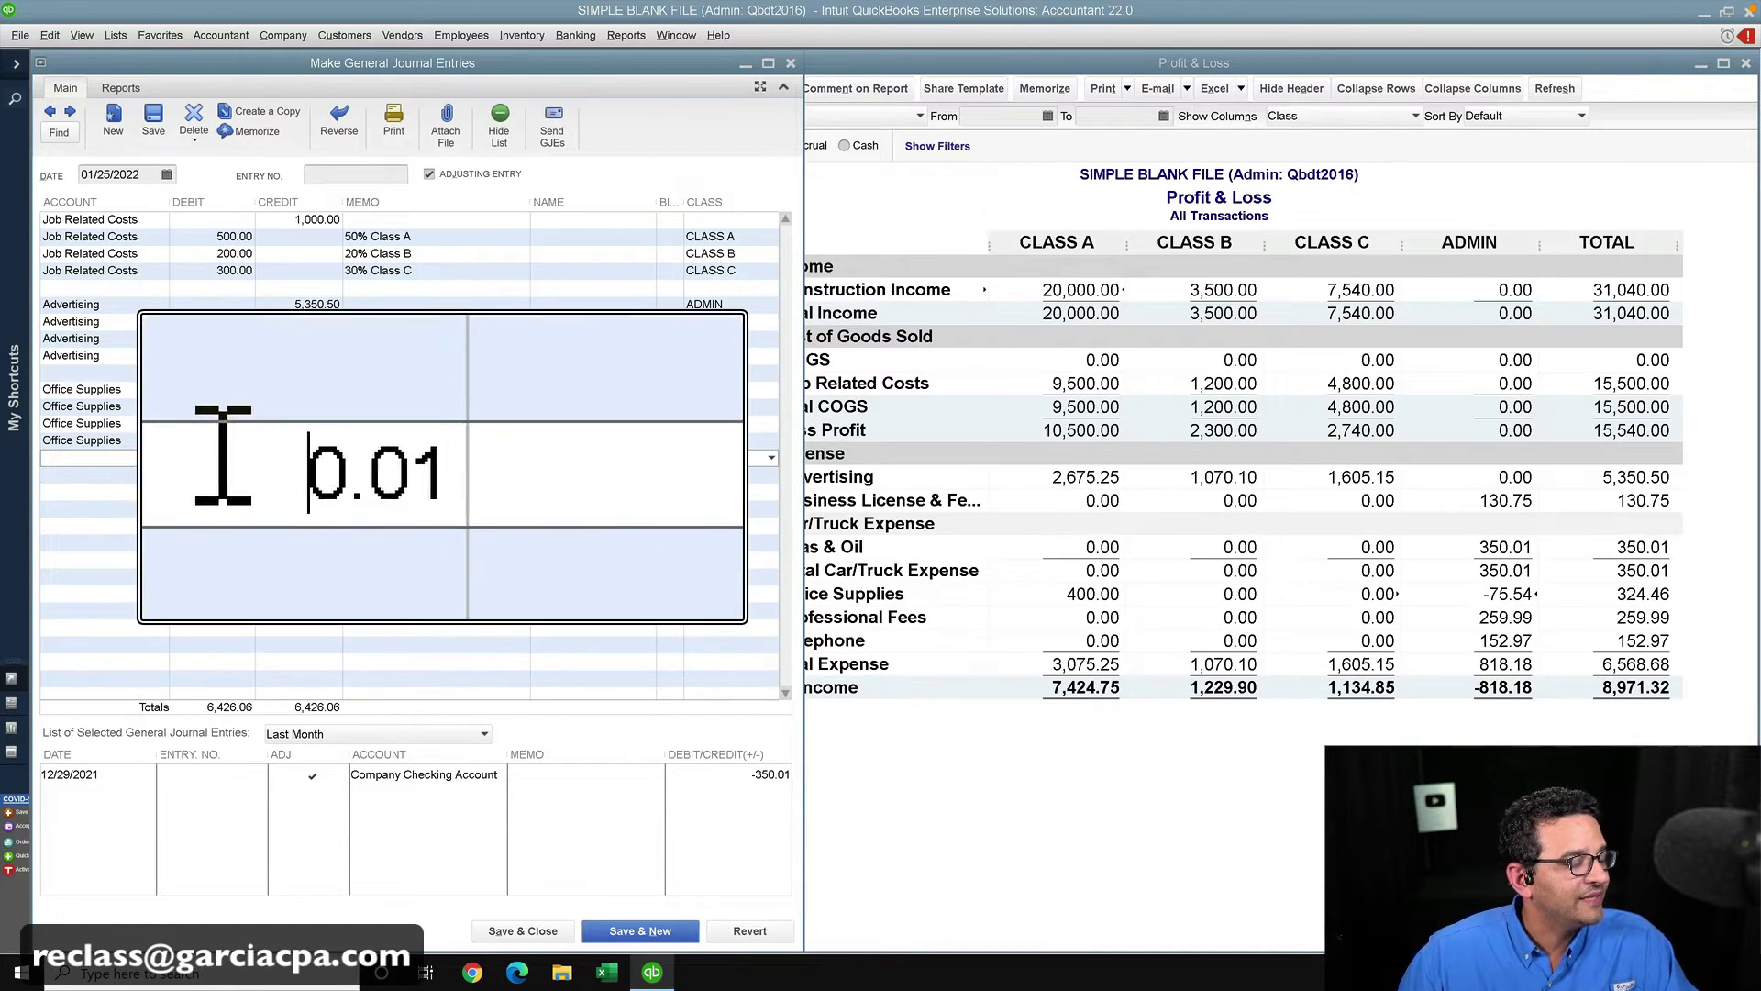
key("super+minus")
key("super+minus")
key("super+minus")
key("super+Escape")
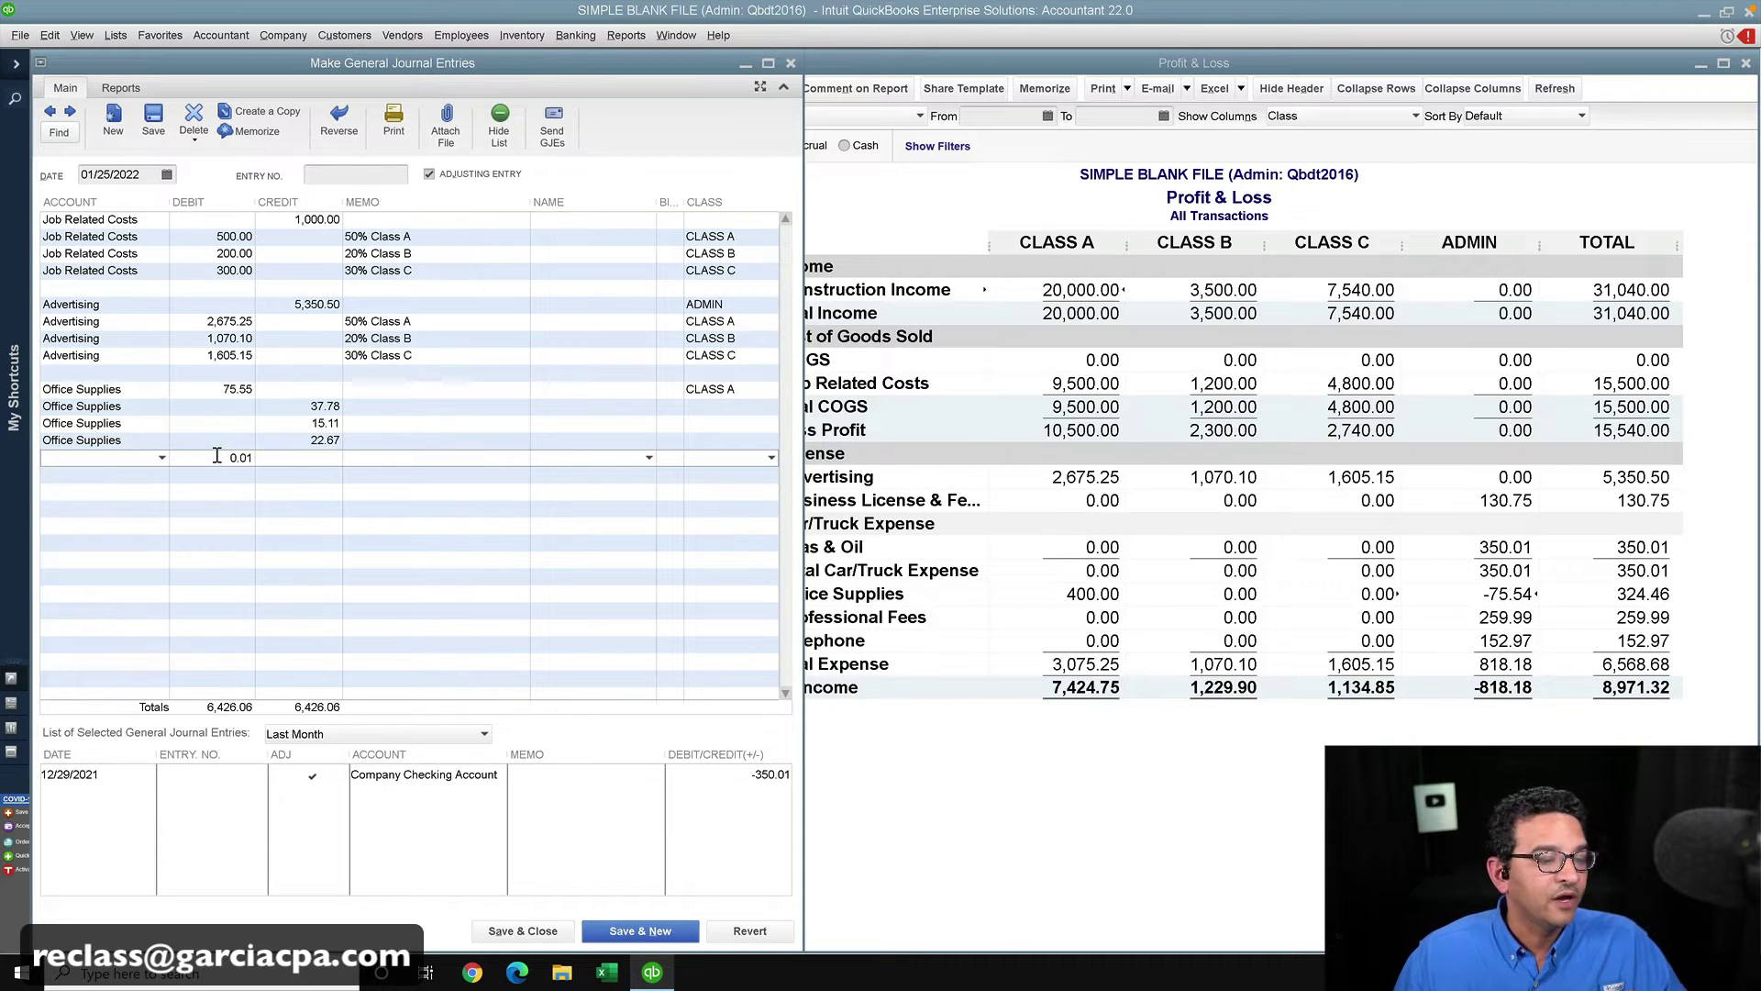
left_click_drag(218, 455, 274, 456)
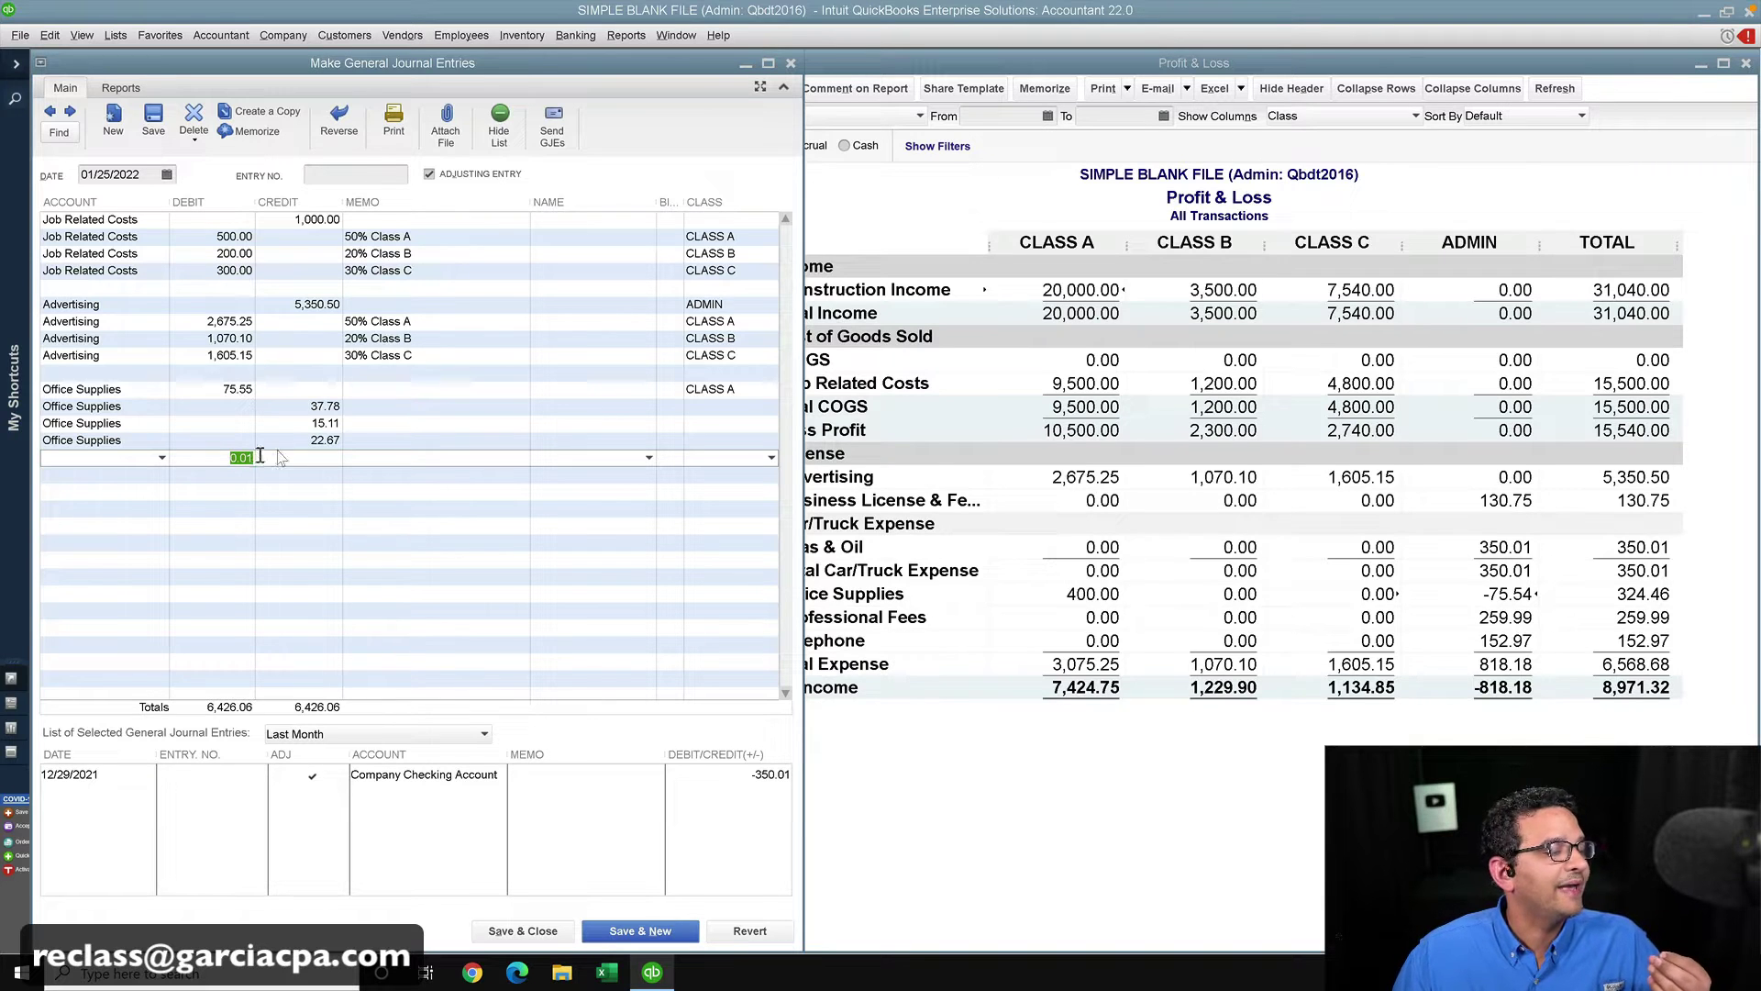
left_click_drag(312, 440, 372, 442)
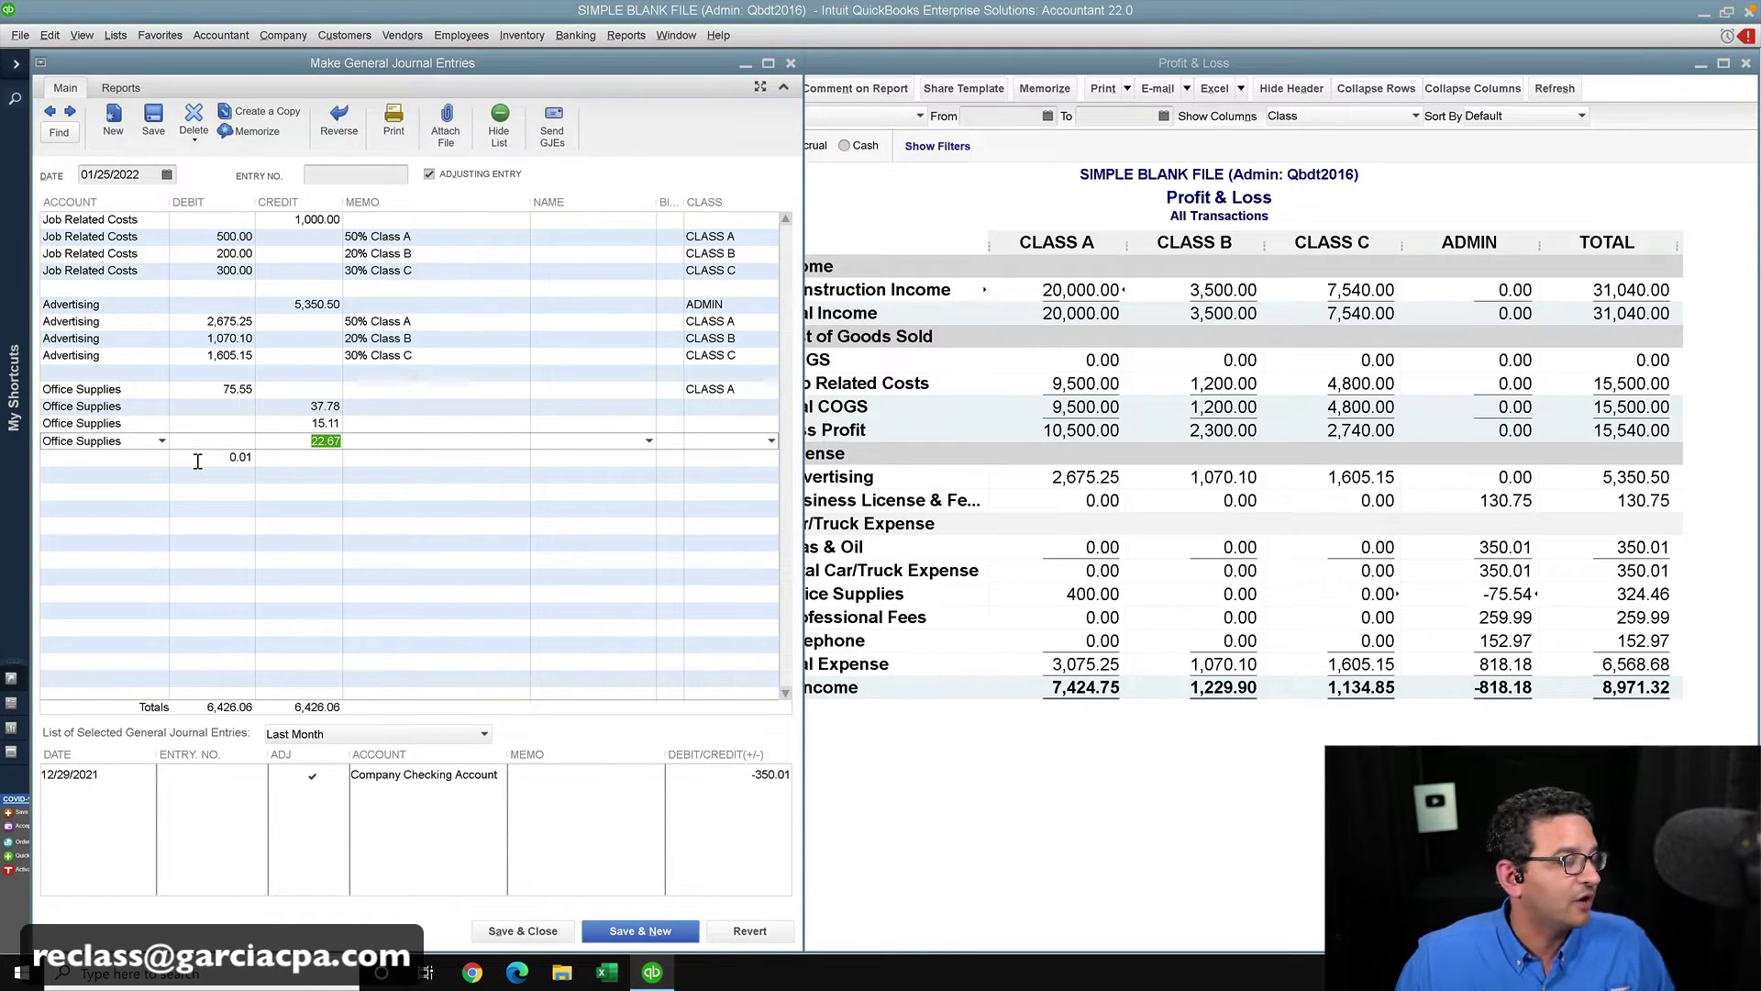
- Open the home Depot credit card refund behind the ADMIN Office Supplies amount and set its total and expense line to 75.55
left_click(1501, 575)
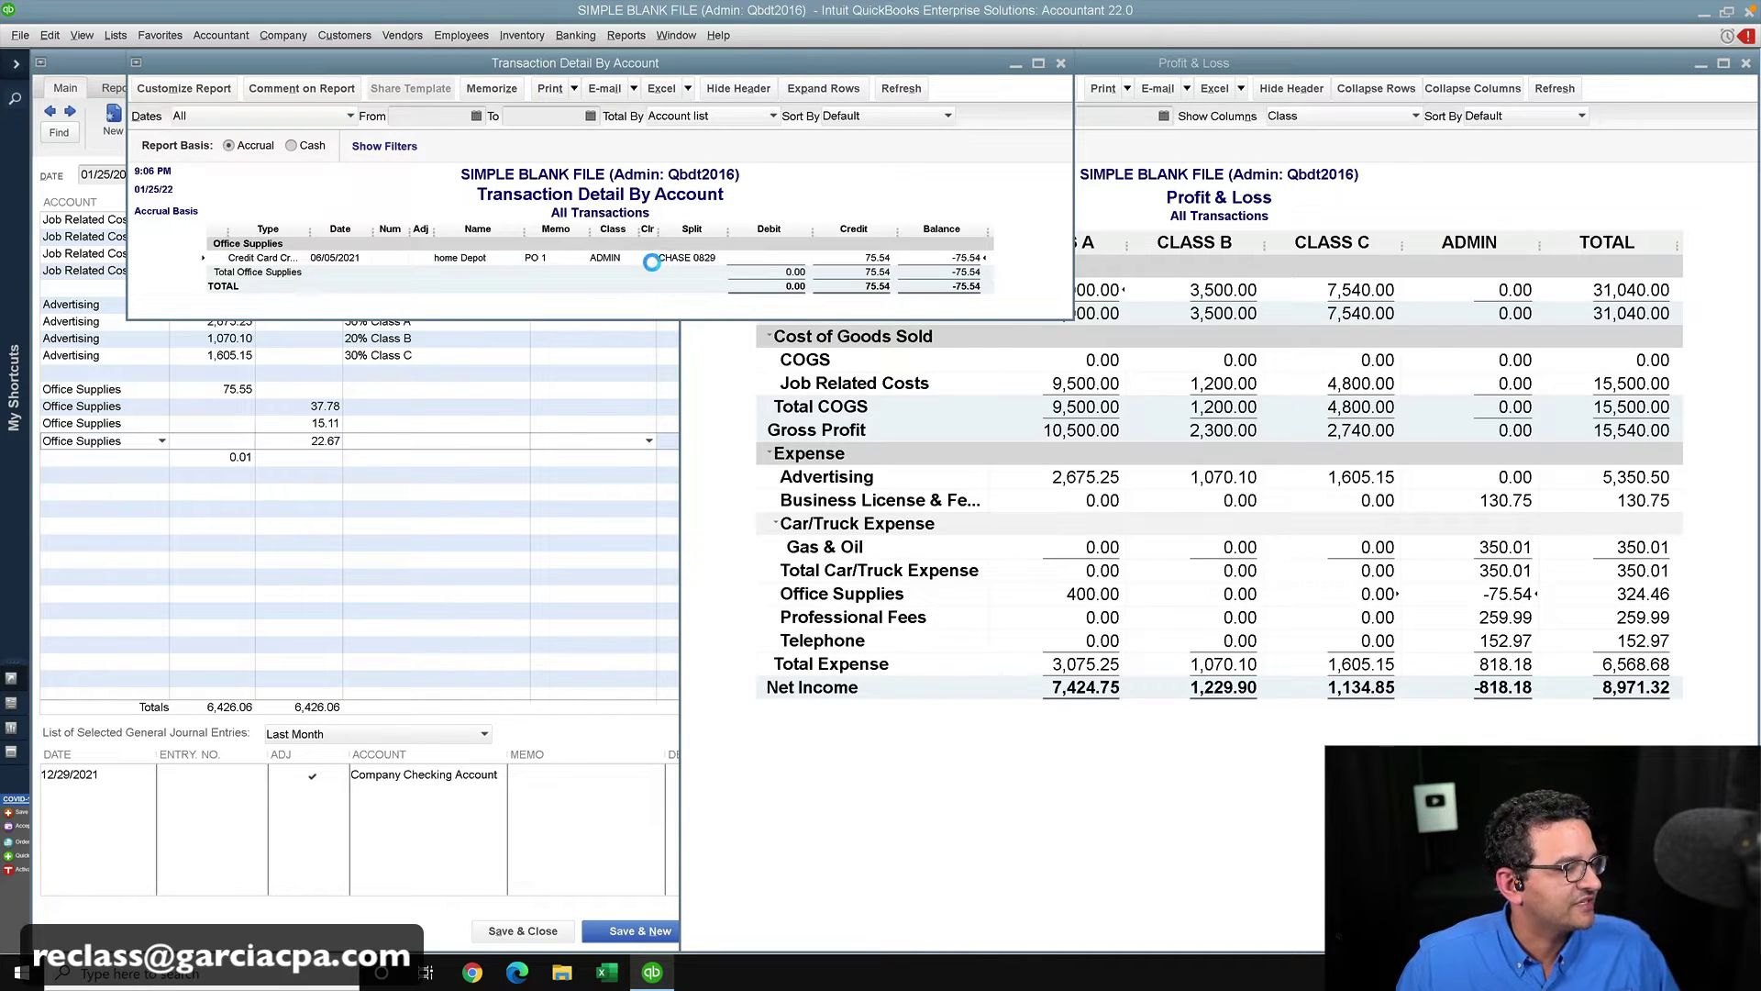
double_click(651, 263)
left_click(795, 401)
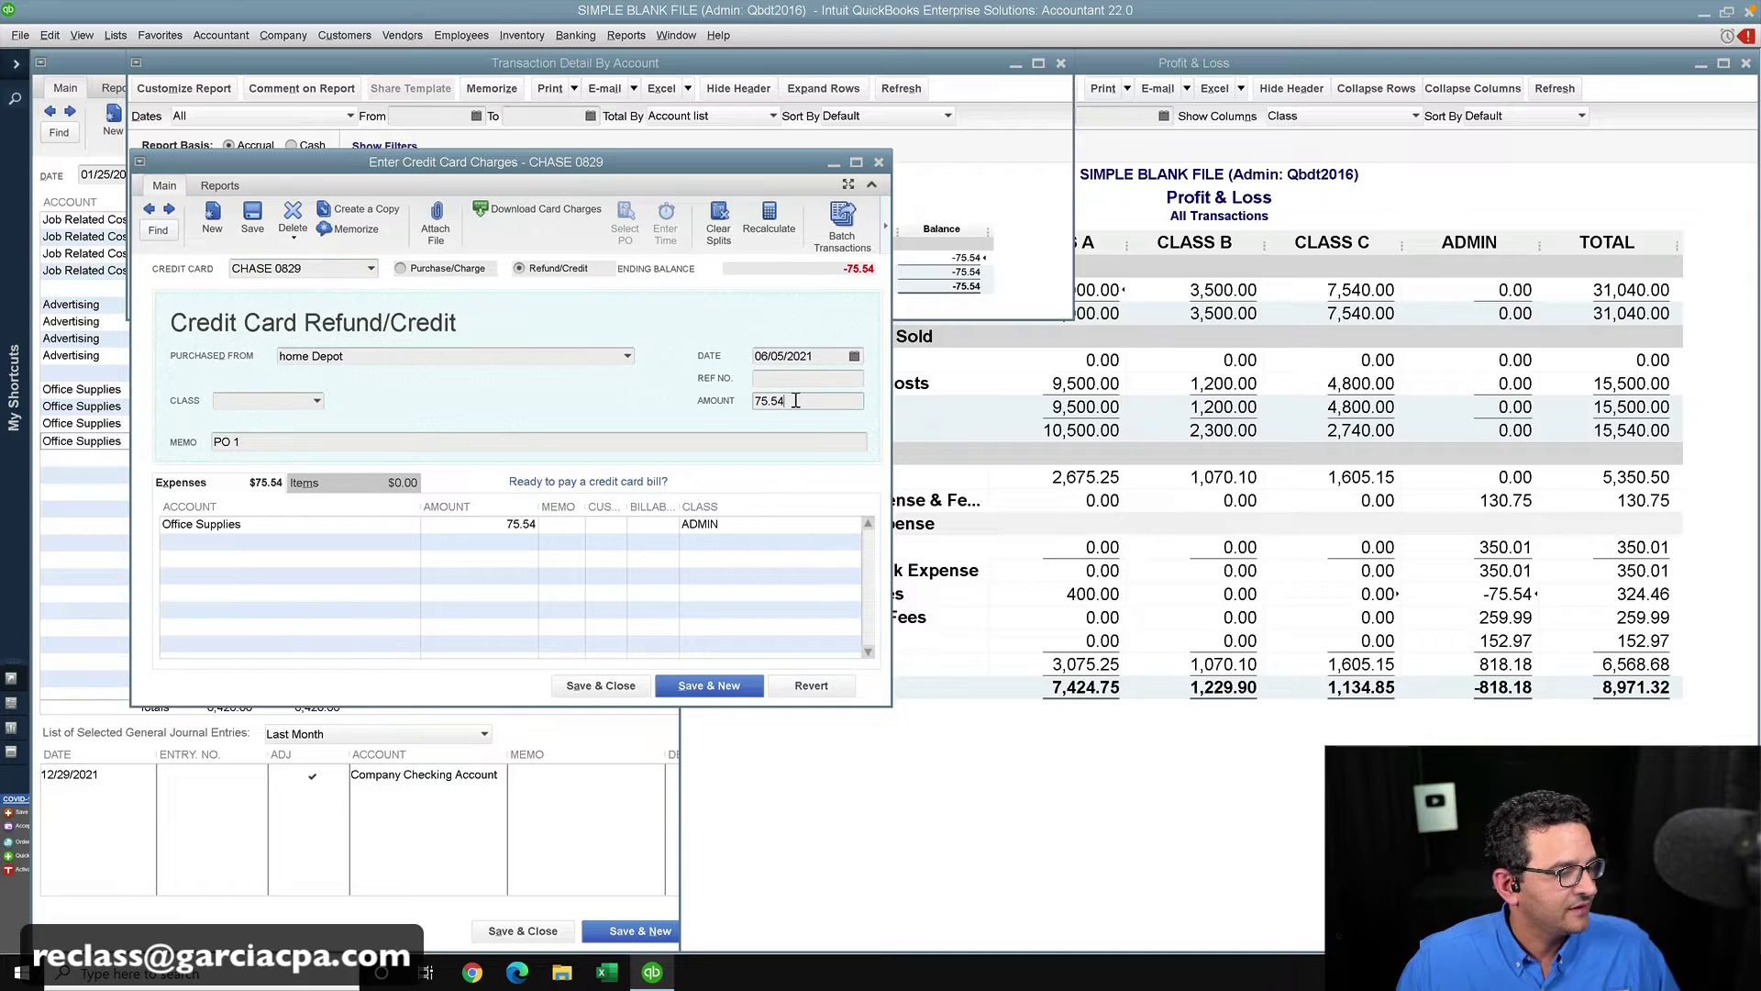
left_click(527, 524)
key("BackSpace")
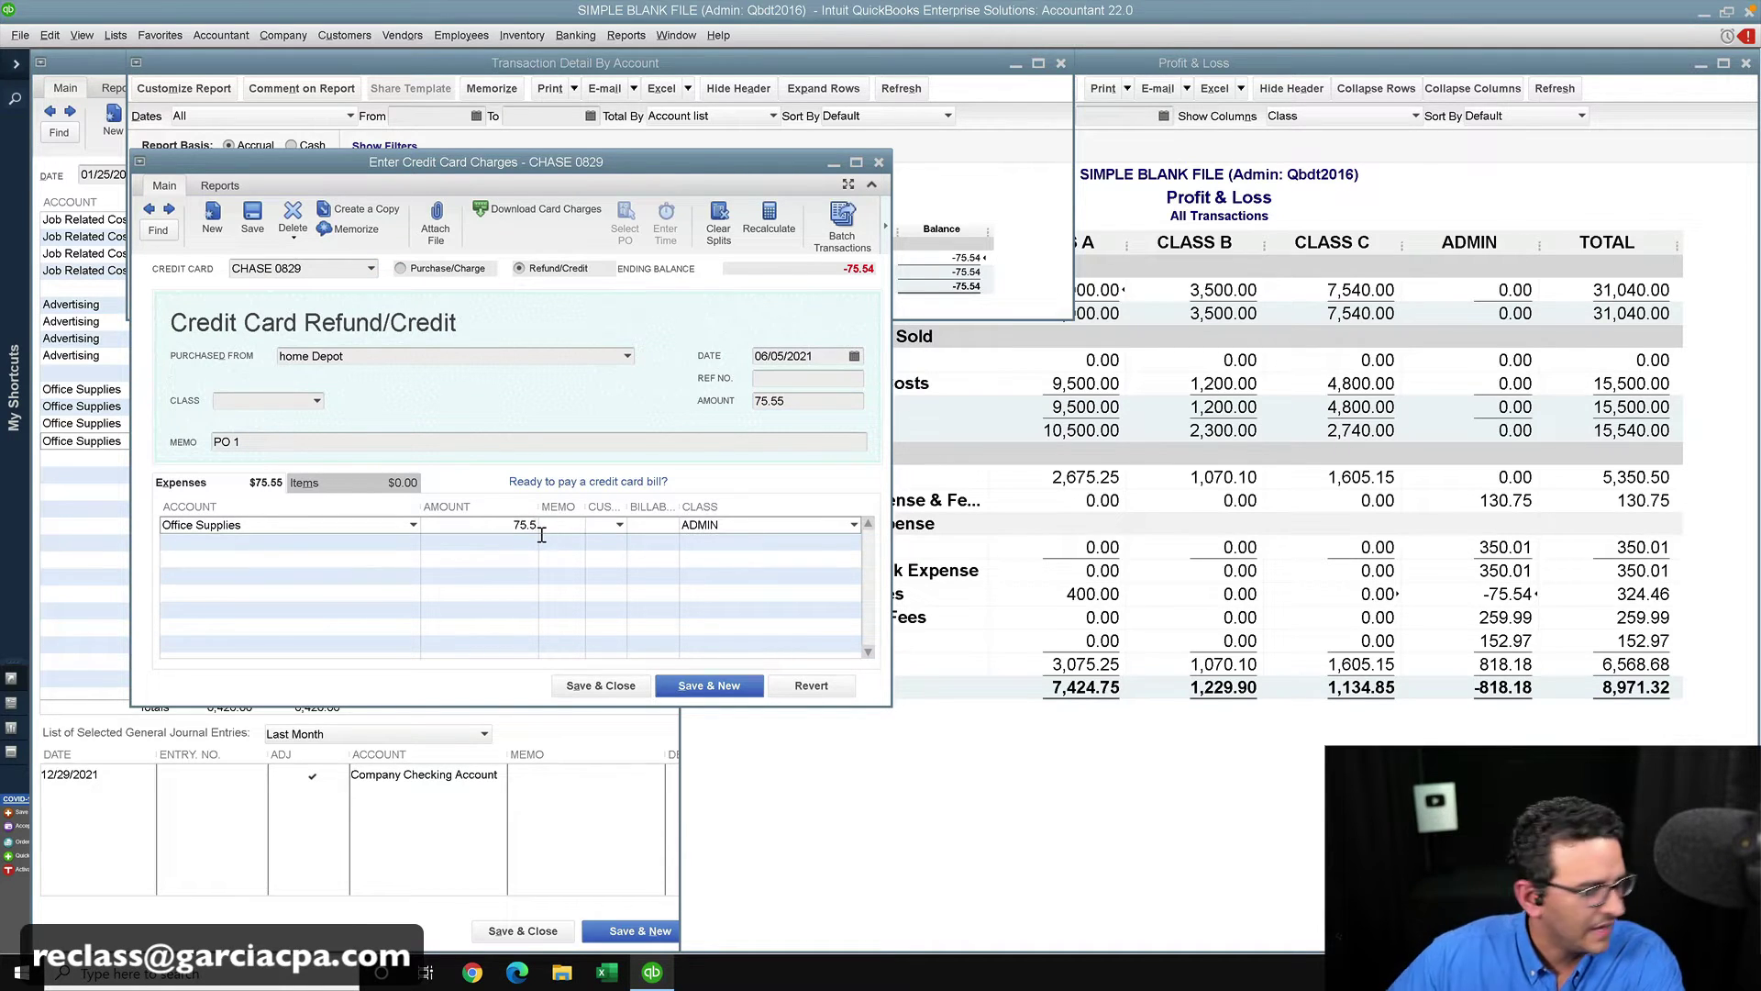
type("5")
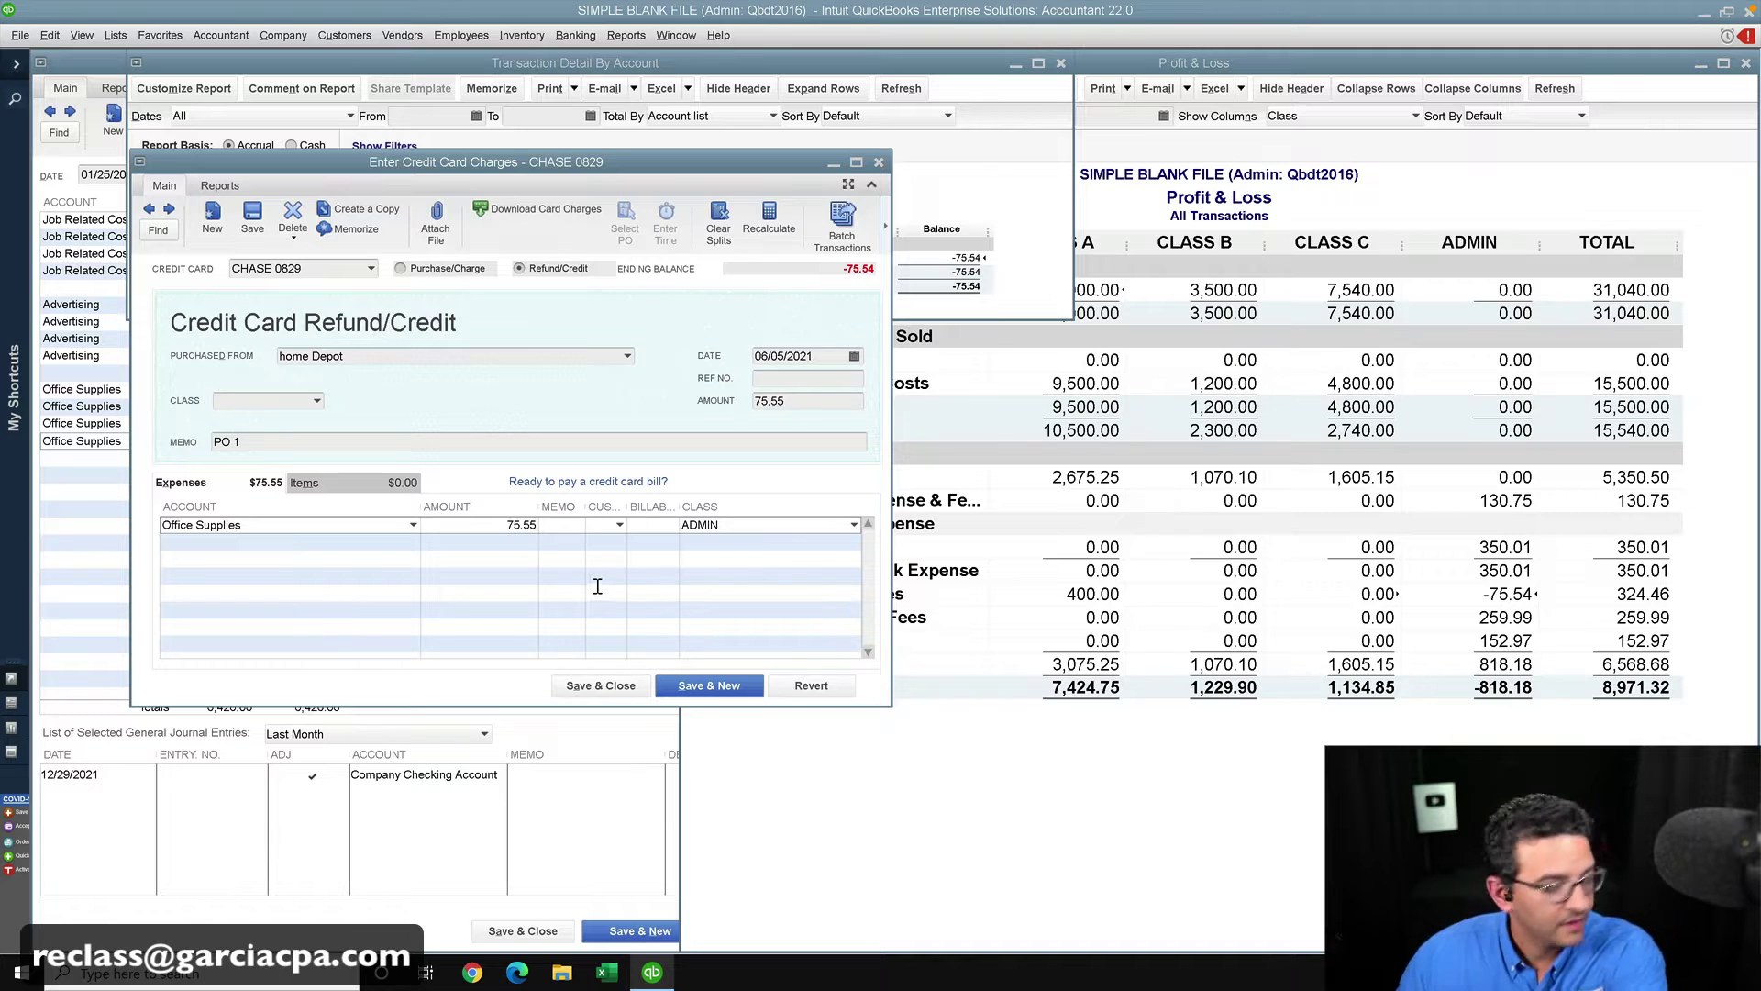
- Save and close the refund, record the changes, close the transaction detail report and check ADMIN Office Supplies in the Profit & Loss
left_click(592, 694)
left_click(850, 327)
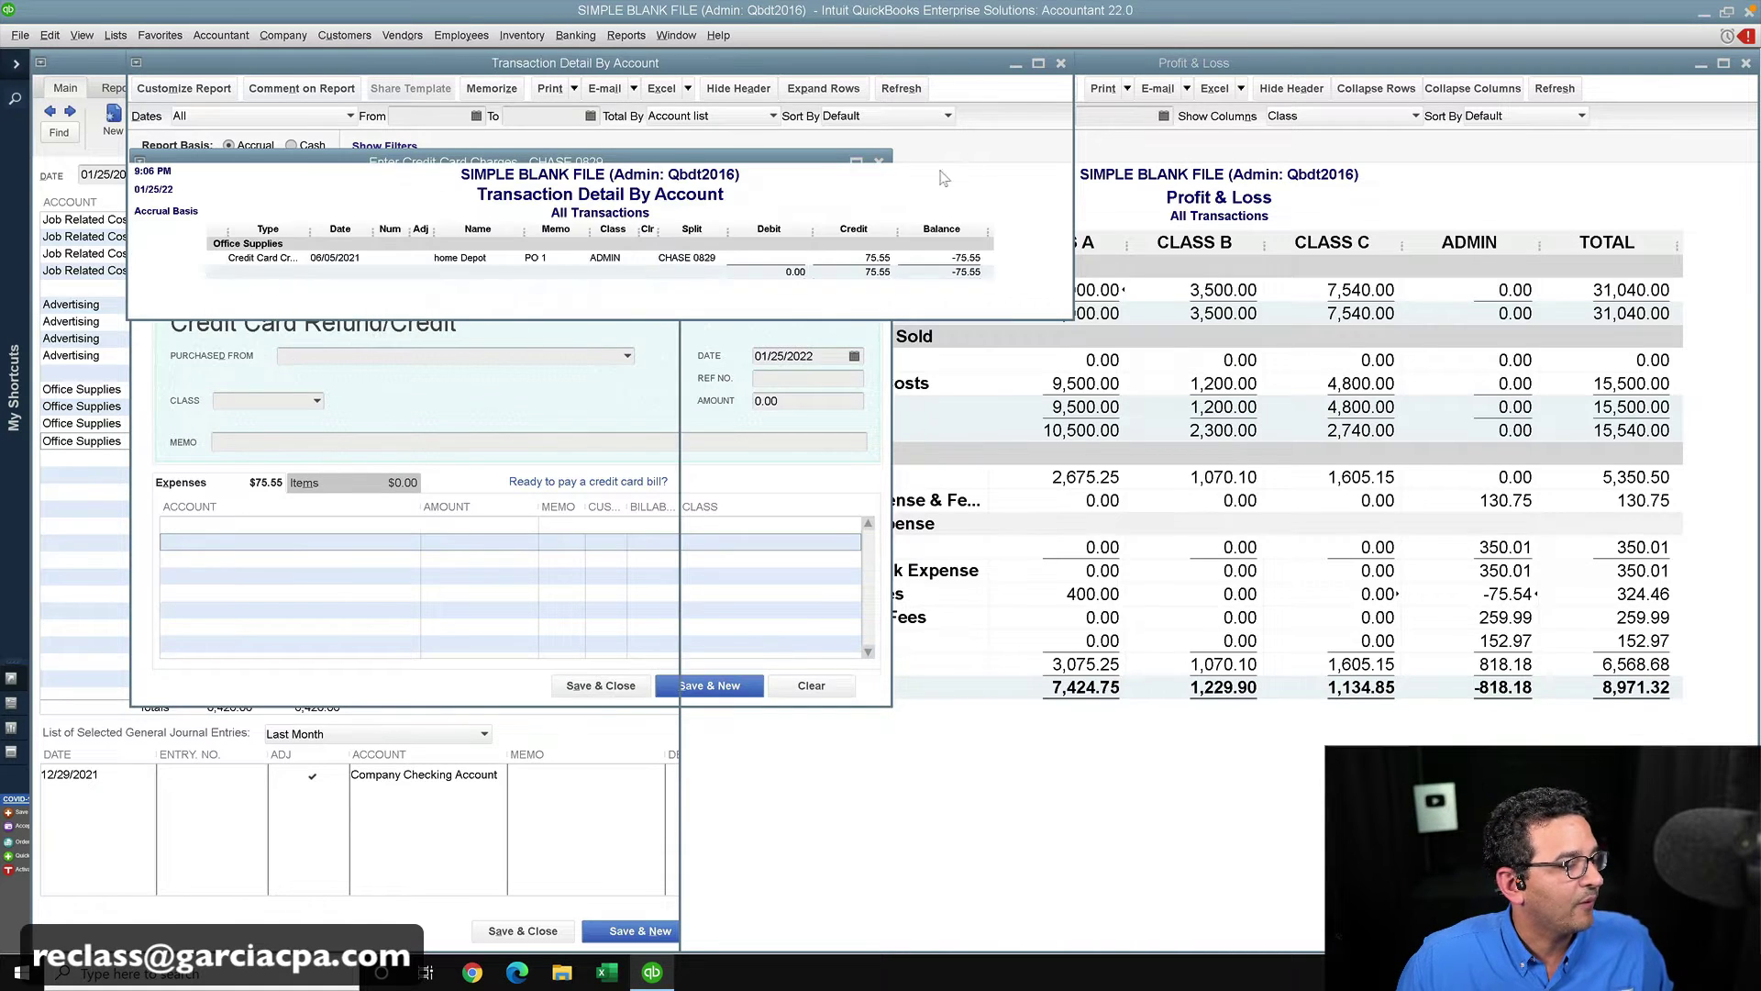
left_click(1061, 63)
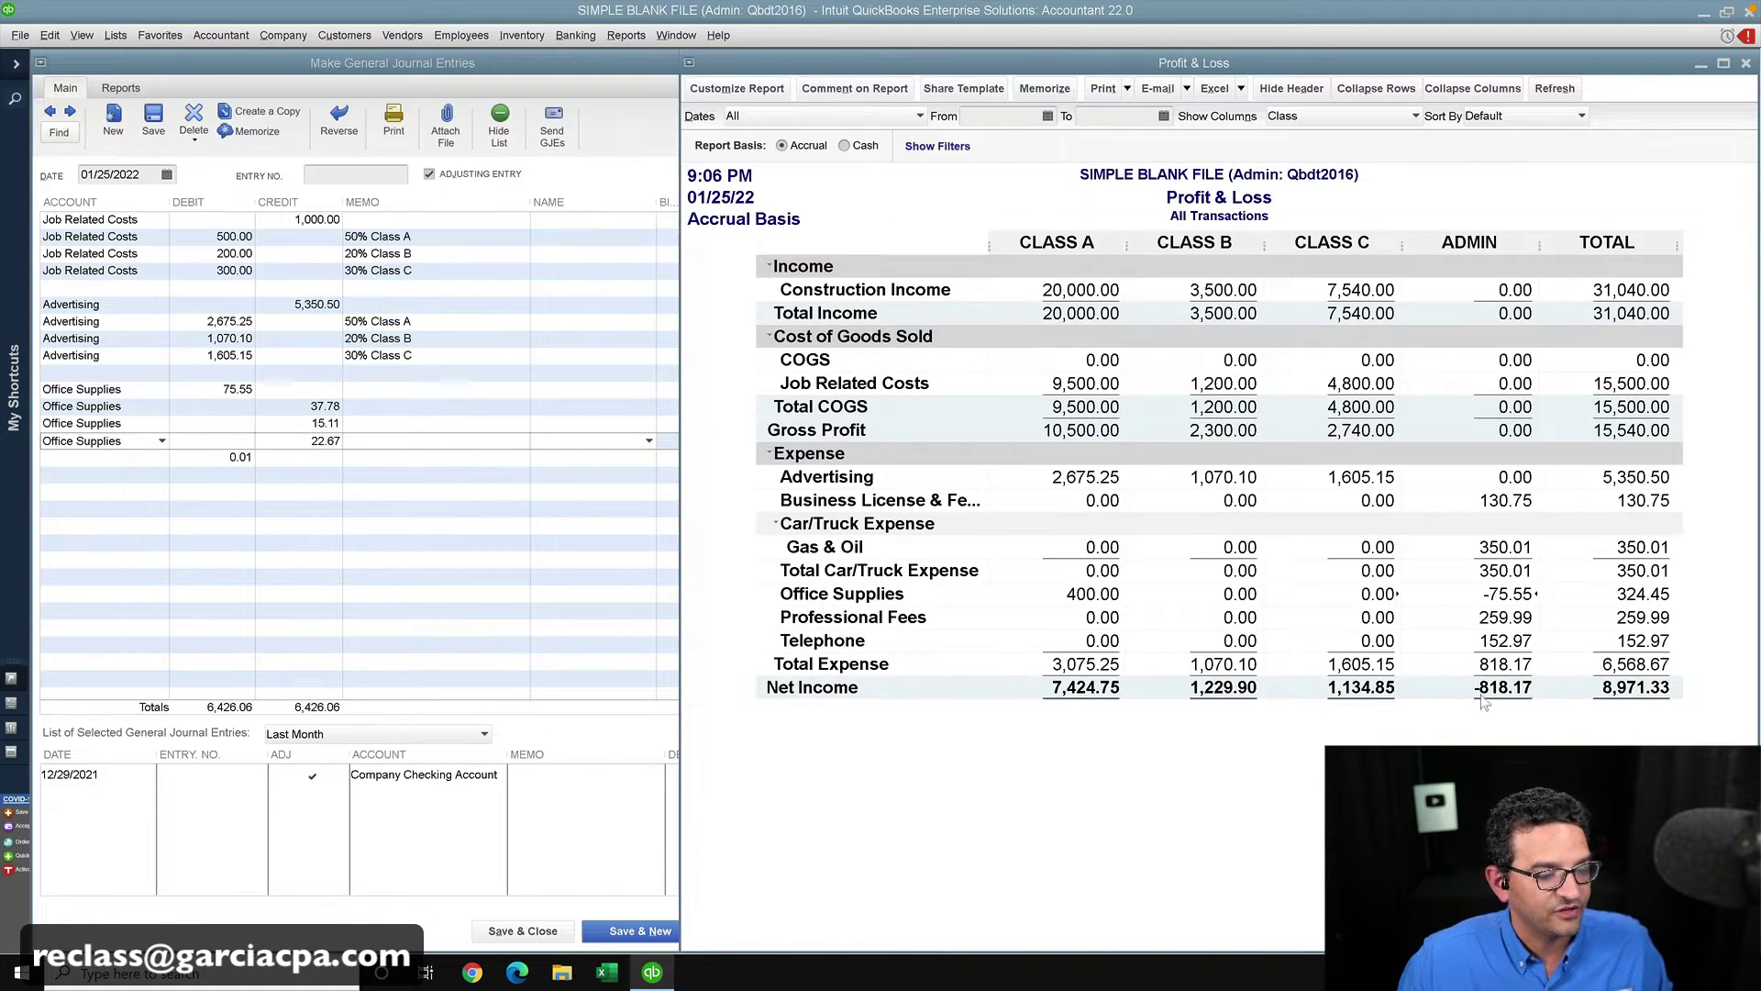
middle_click(1508, 593)
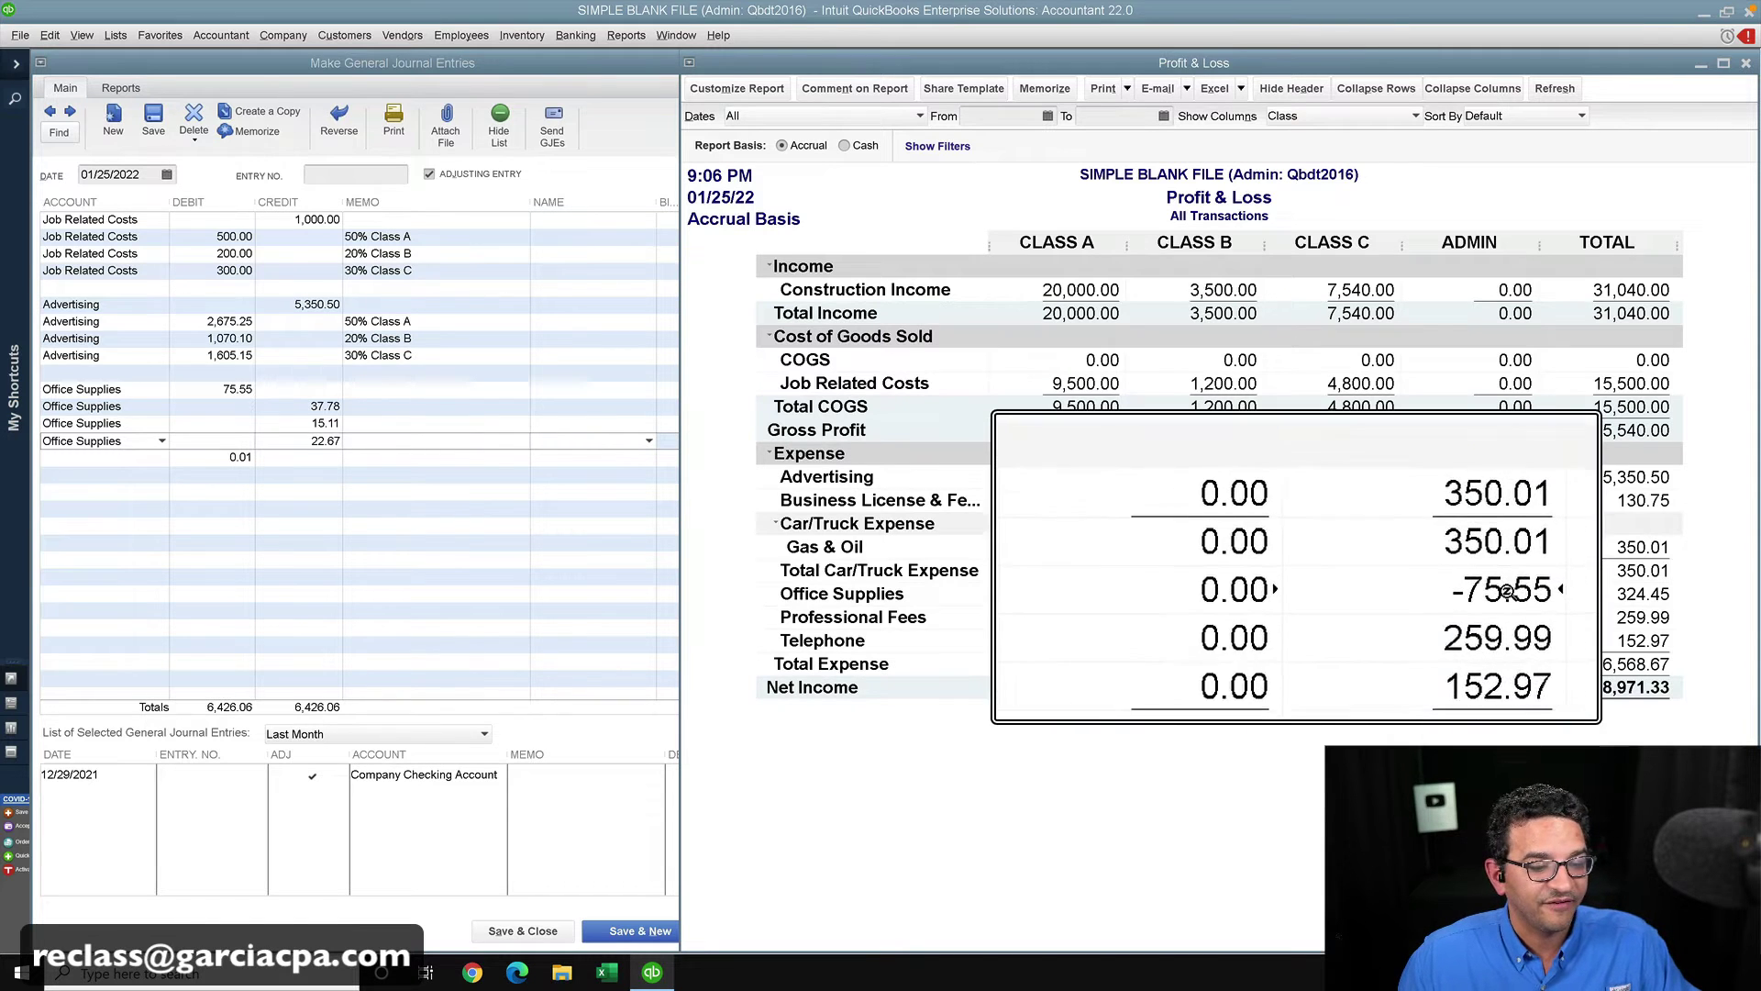
- Set the last Office Supplies credit to 22.66, zero out the balancing debit below it and check the journal totals
left_click(211, 457)
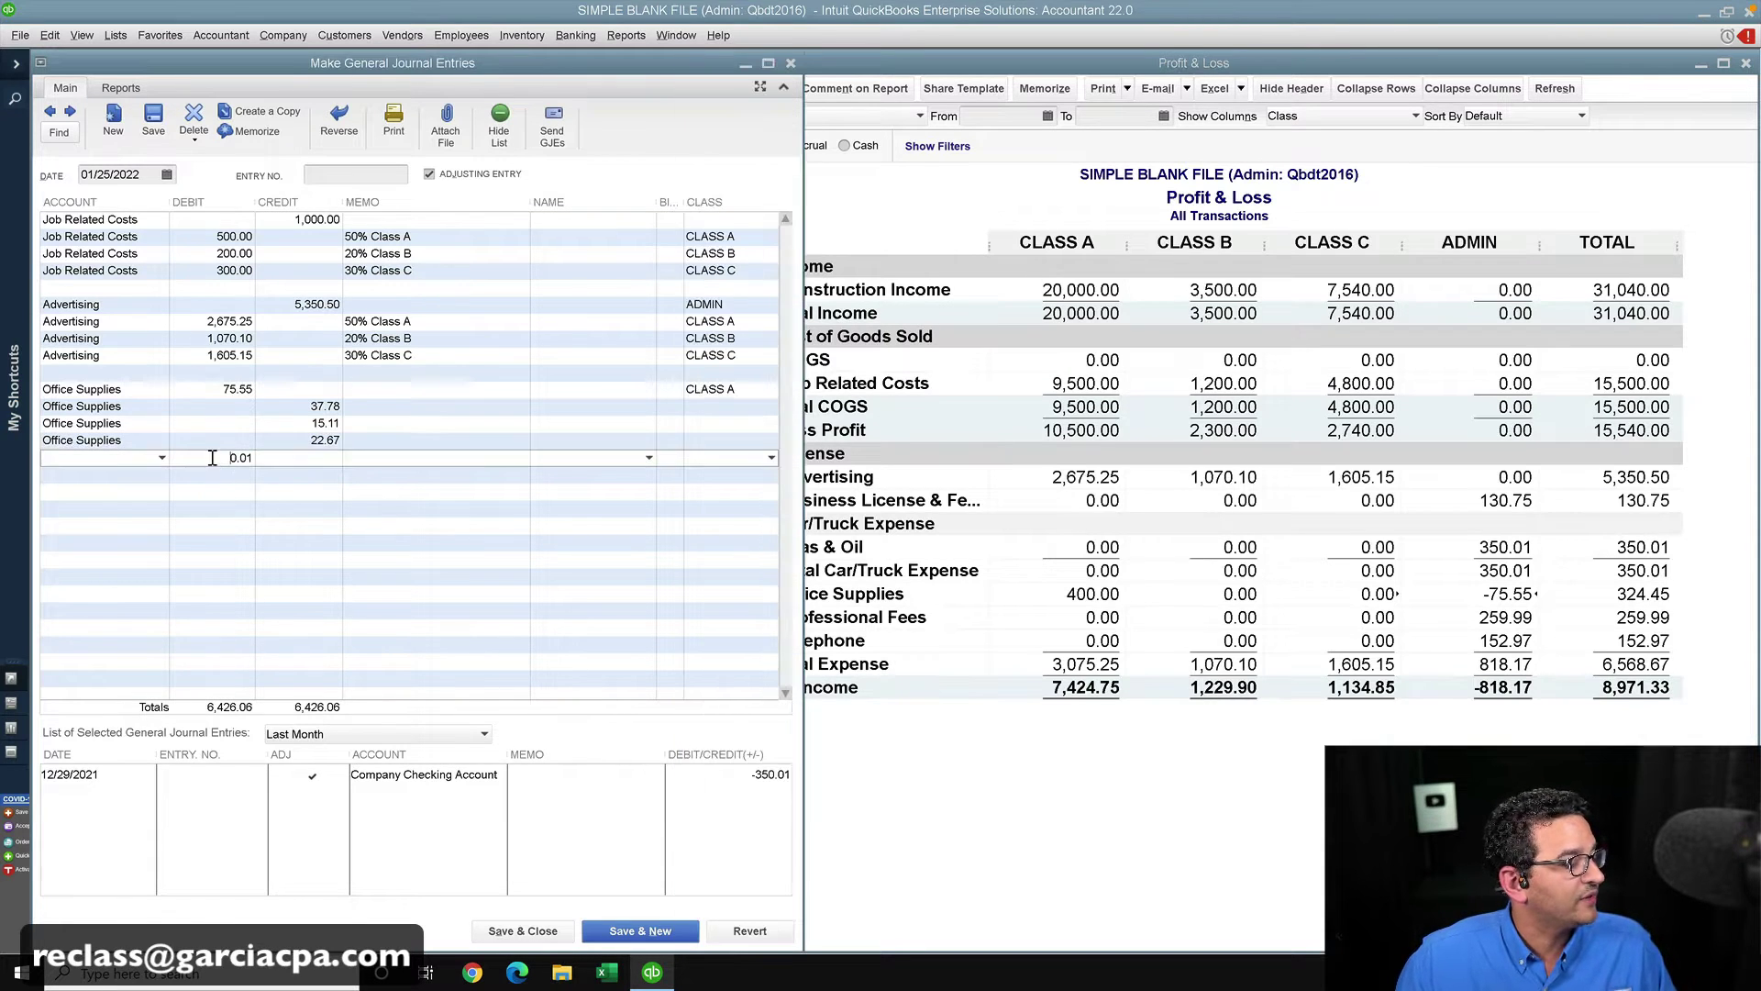
left_click_drag(212, 457, 314, 467)
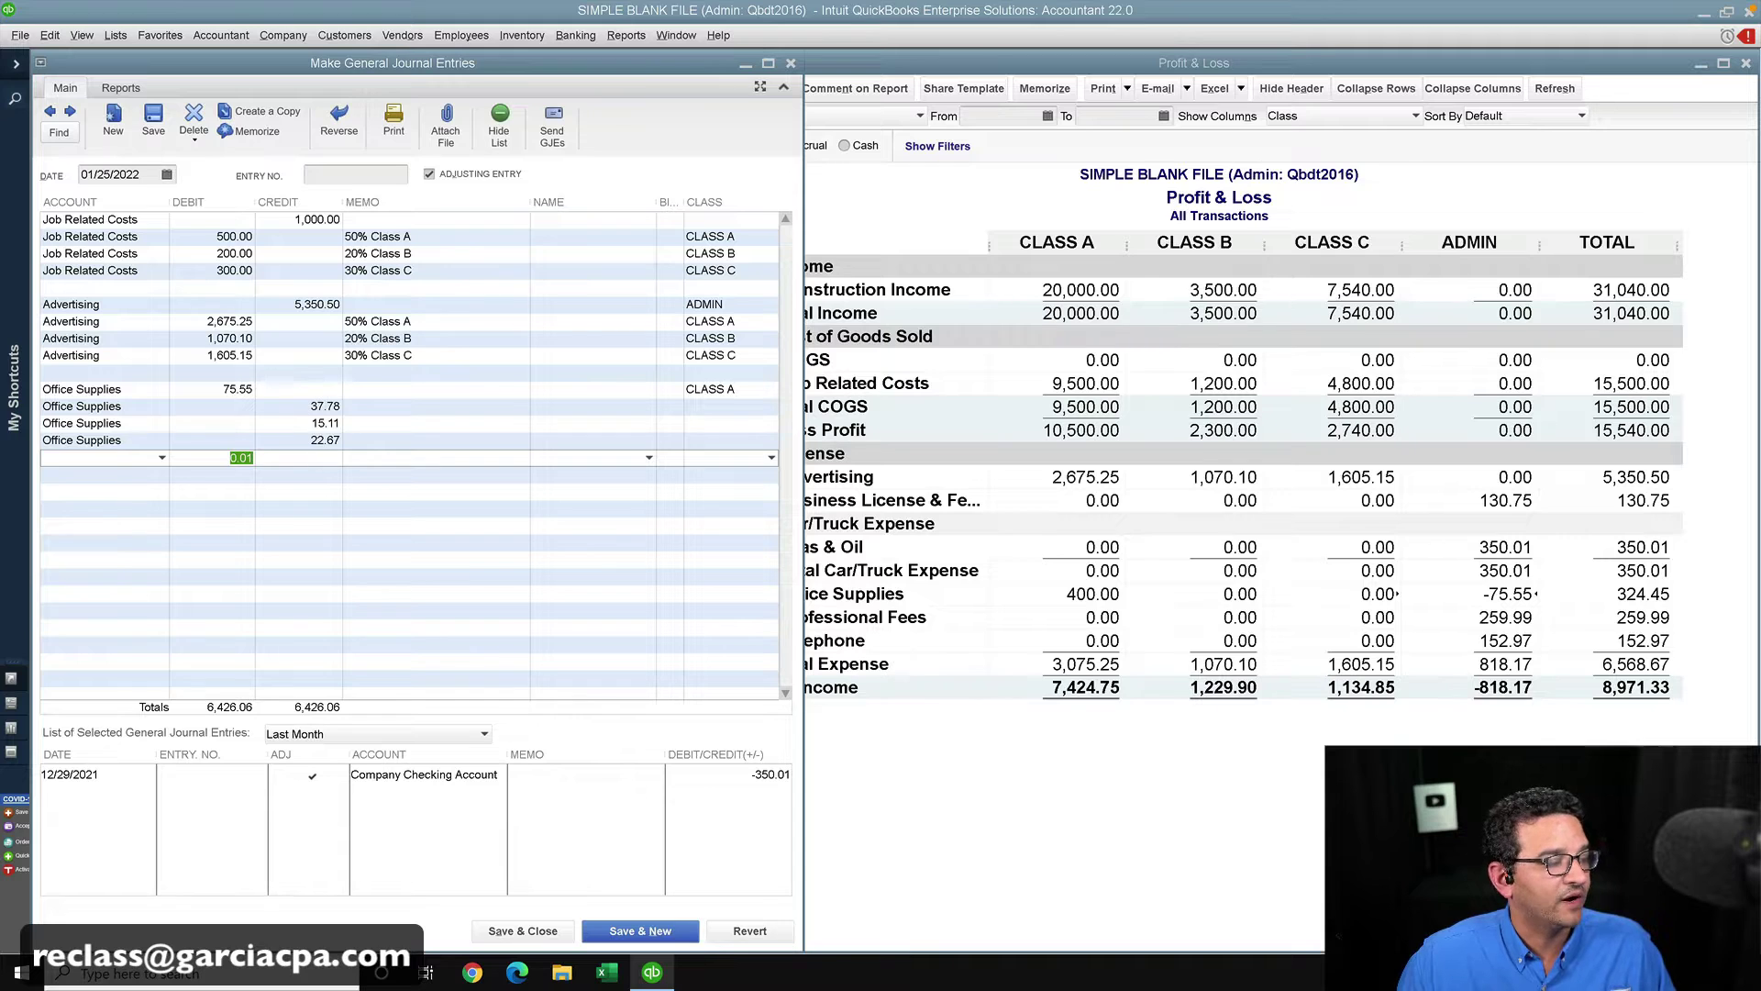
left_click(317, 441)
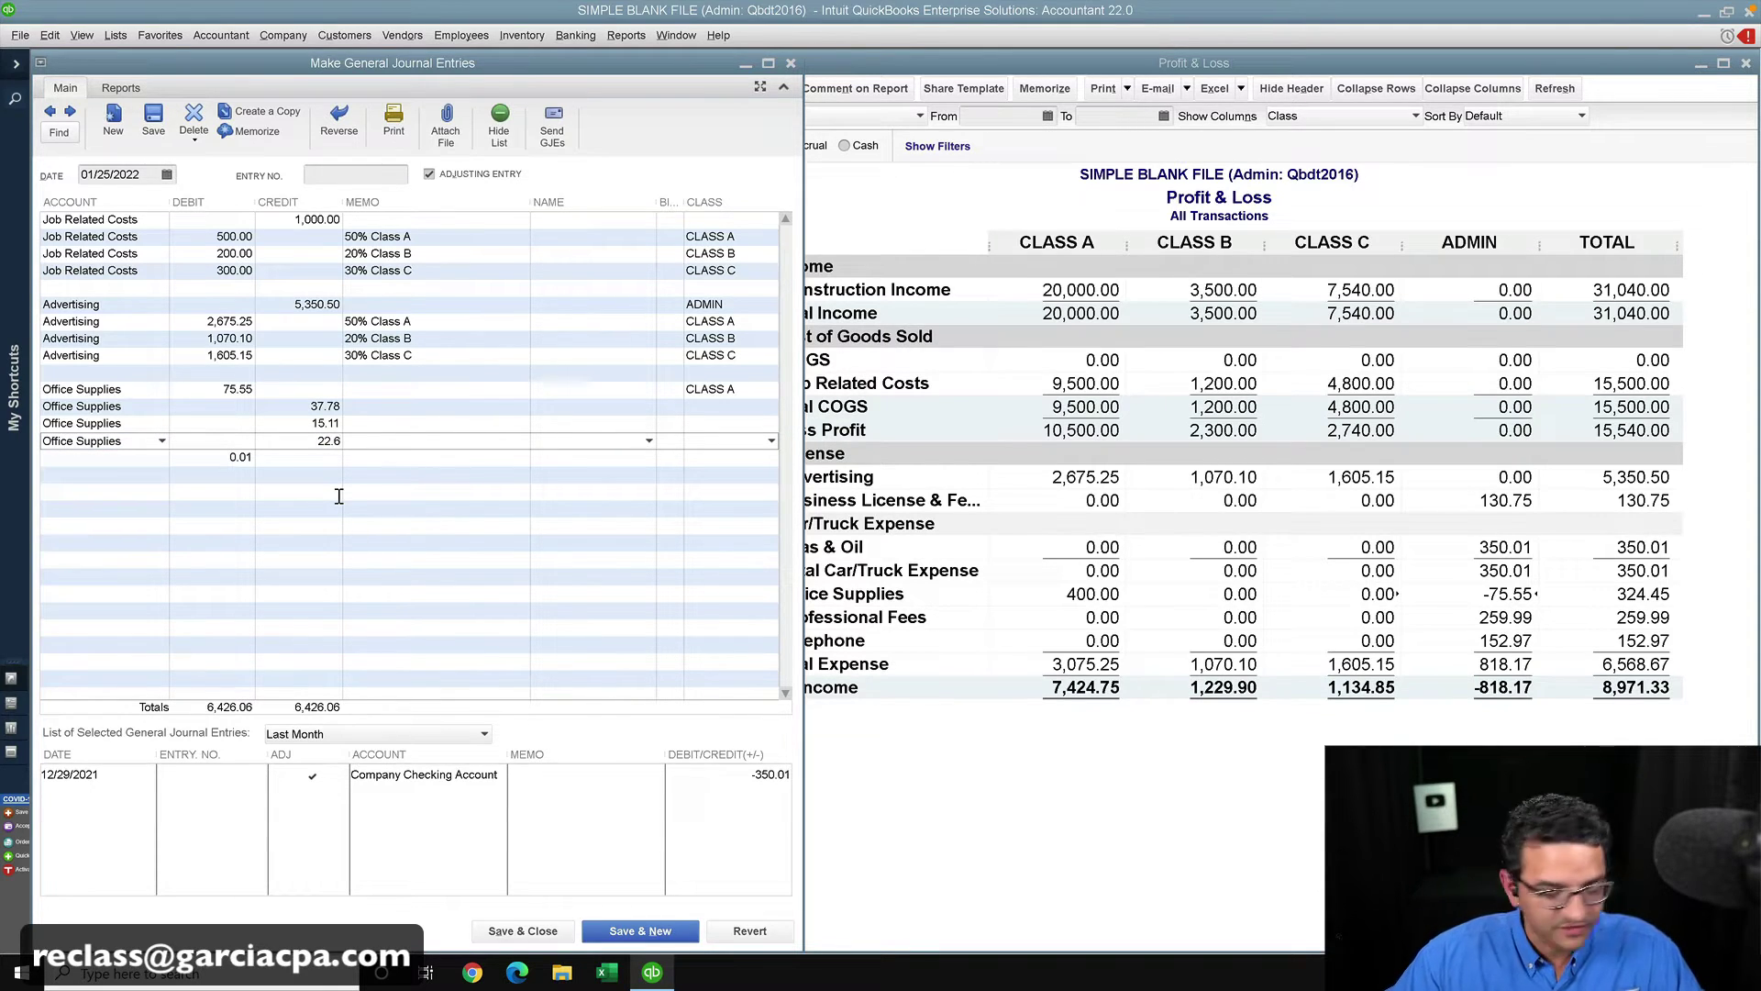
left_click(200, 455)
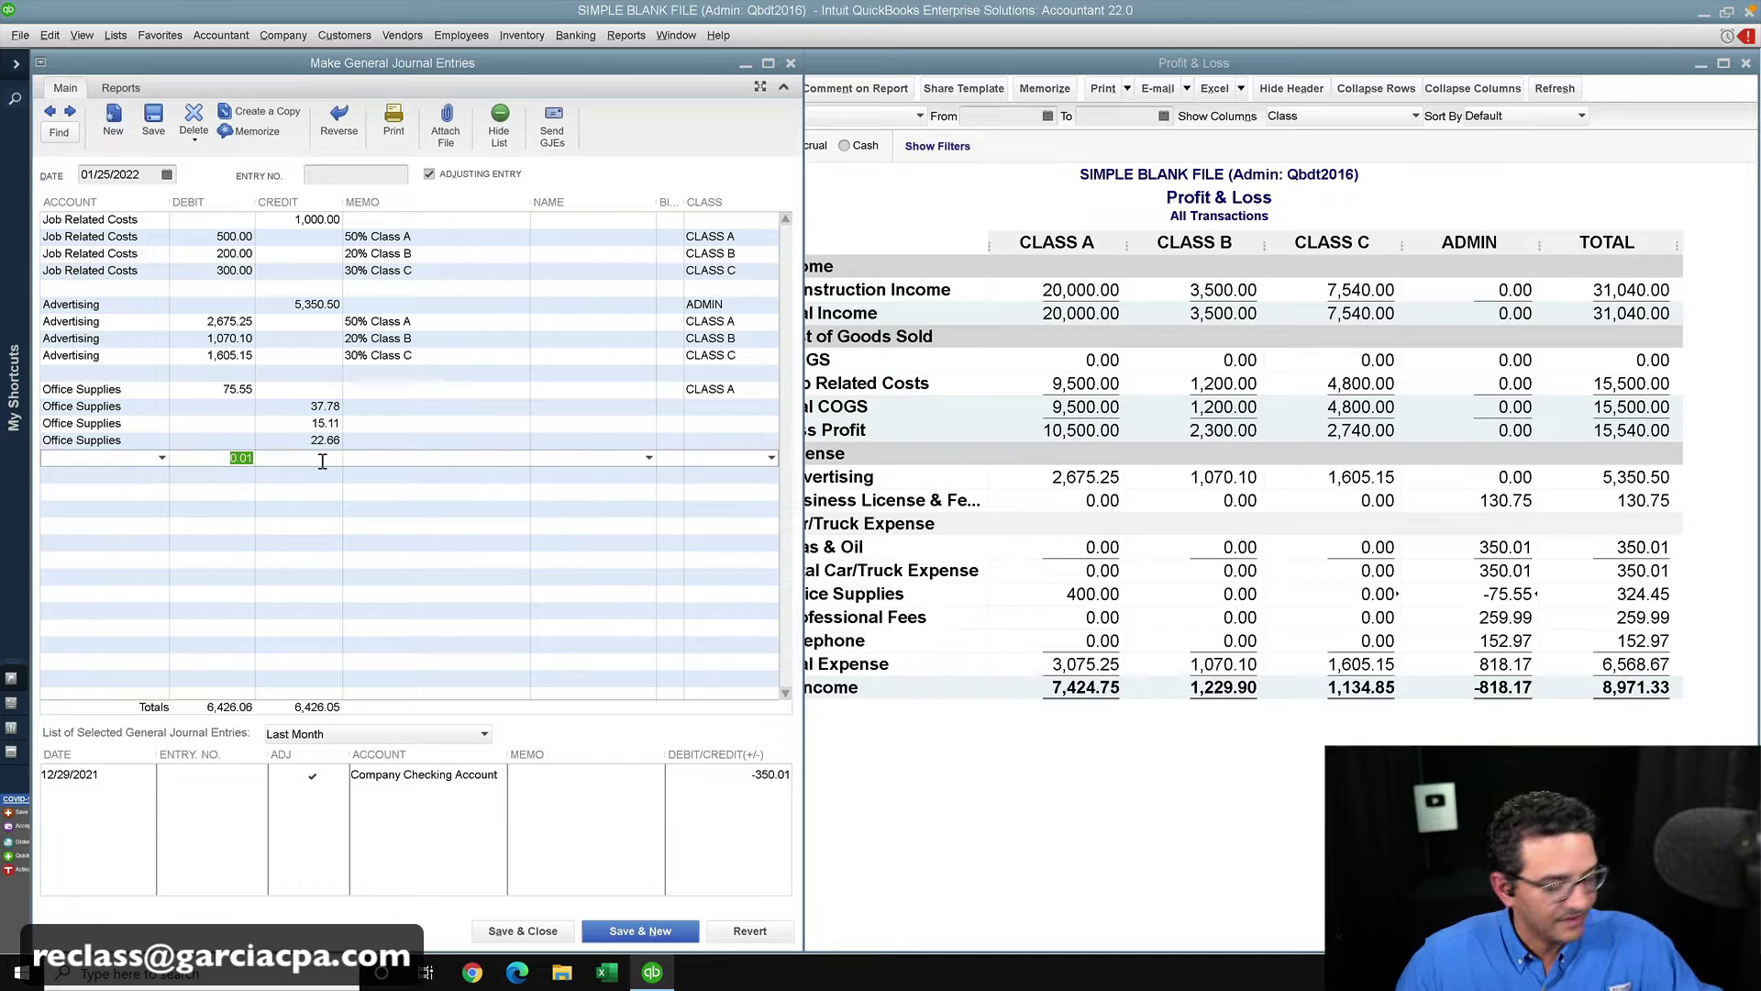
left_click(262, 529)
key("super+plus")
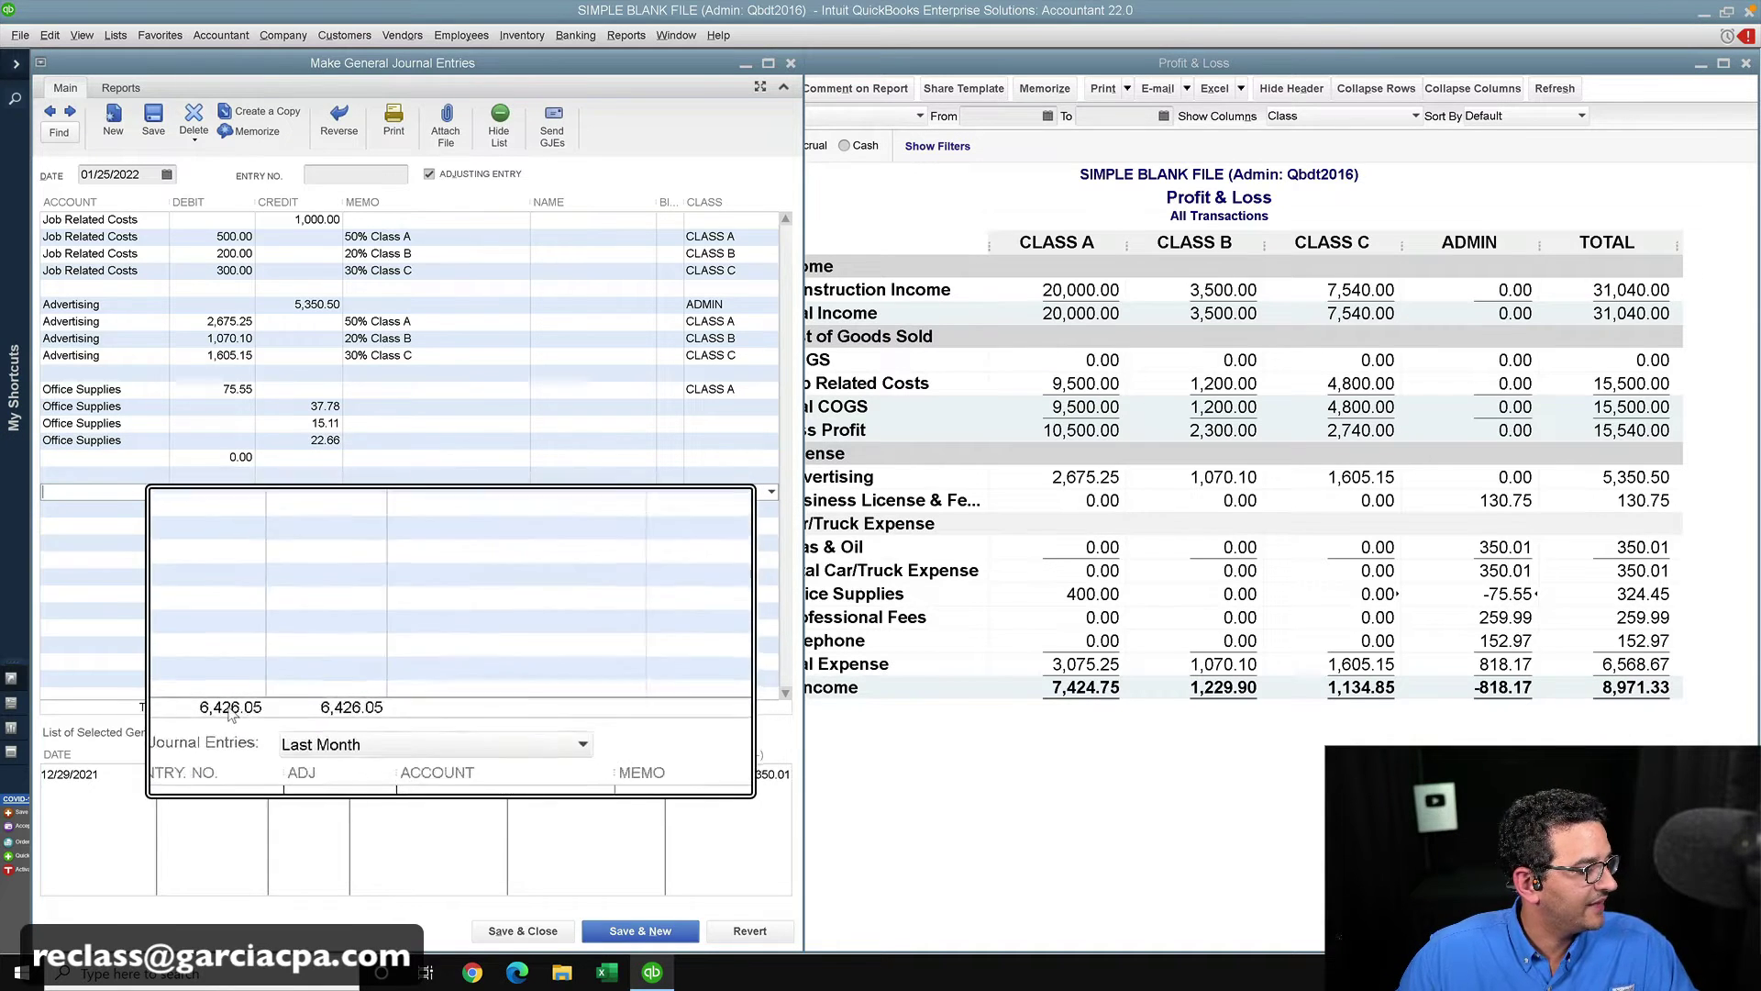
key("super+Escape")
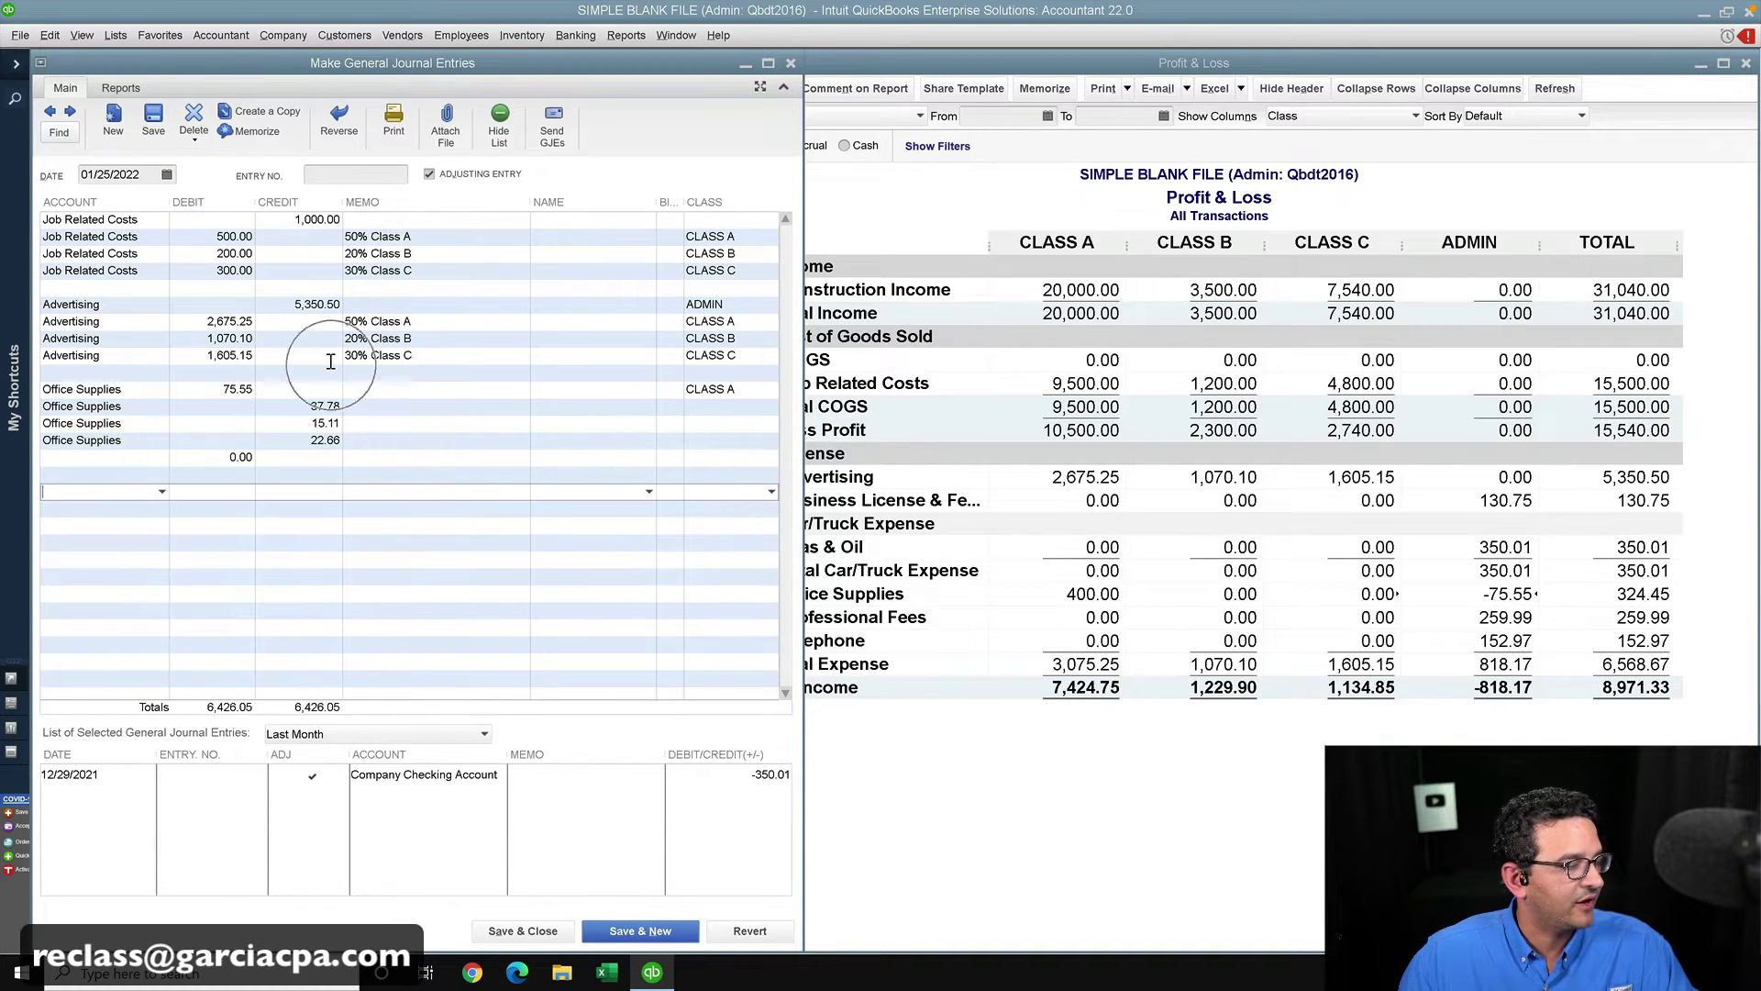
- Delete the zero balancing line below the last Office Supplies credit in the journal entry
left_click(221, 458)
left_click(49, 35)
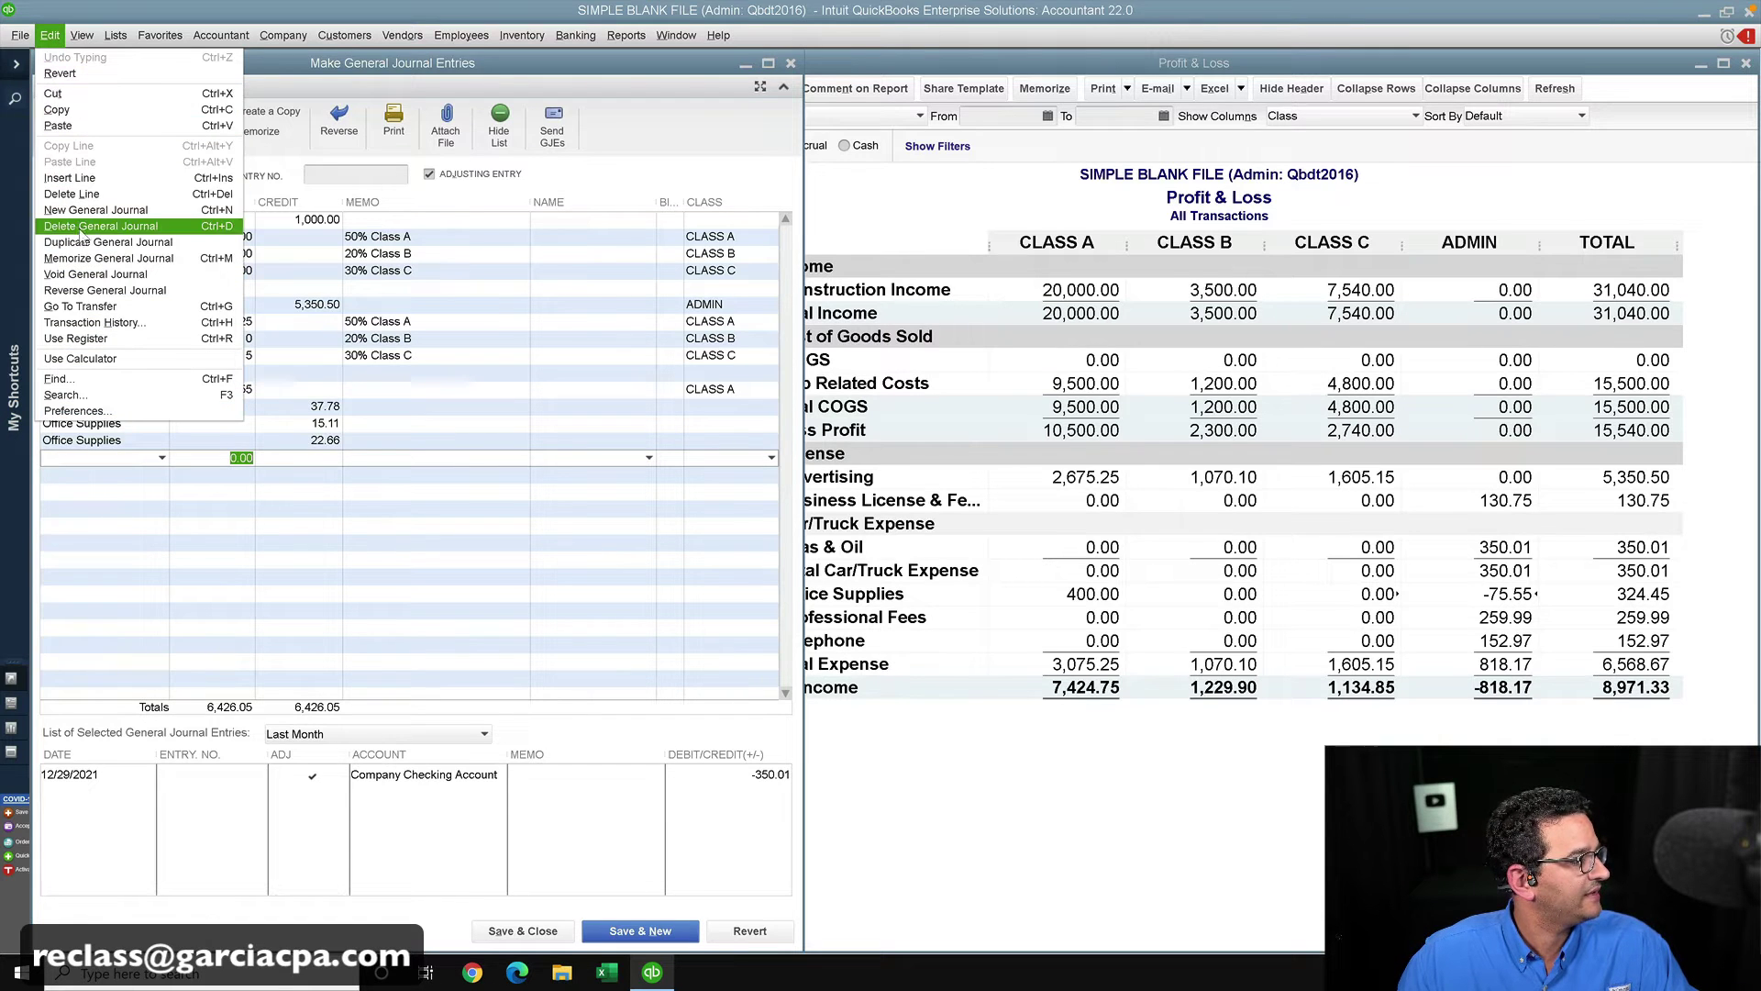
left_click(83, 194)
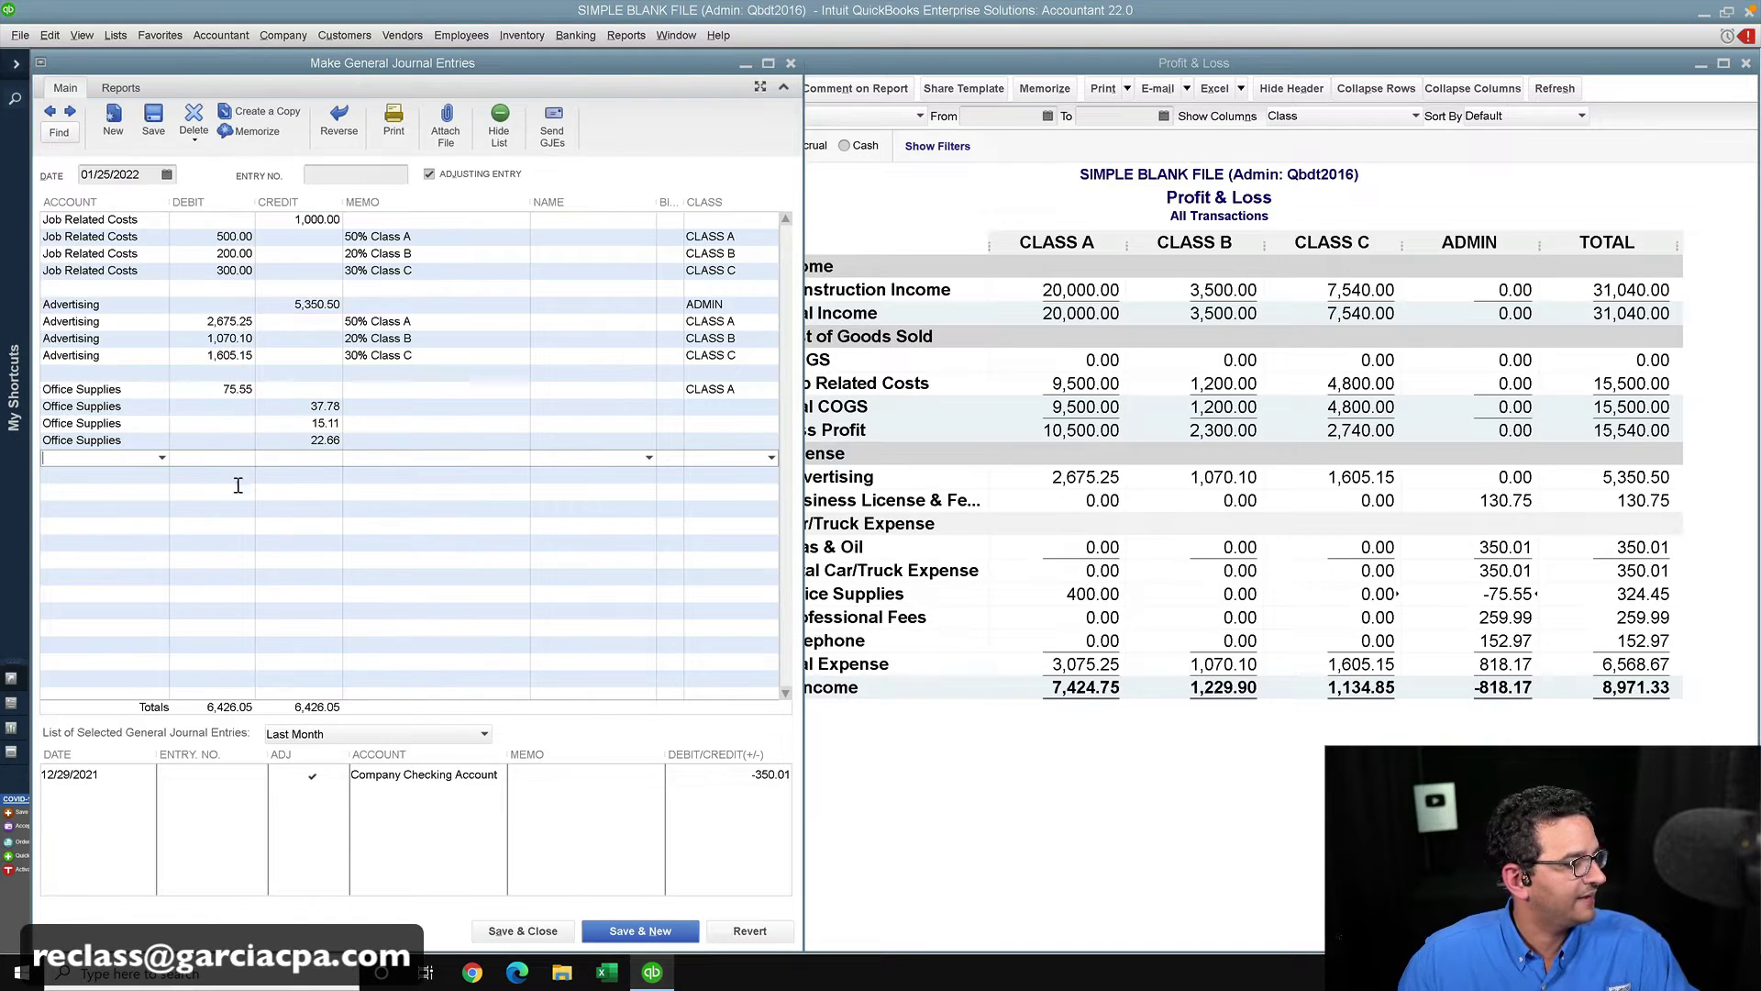
left_click(260, 491)
- Change the class of the 75.55 Office Supplies debit line to ADMIN
left_click(749, 405)
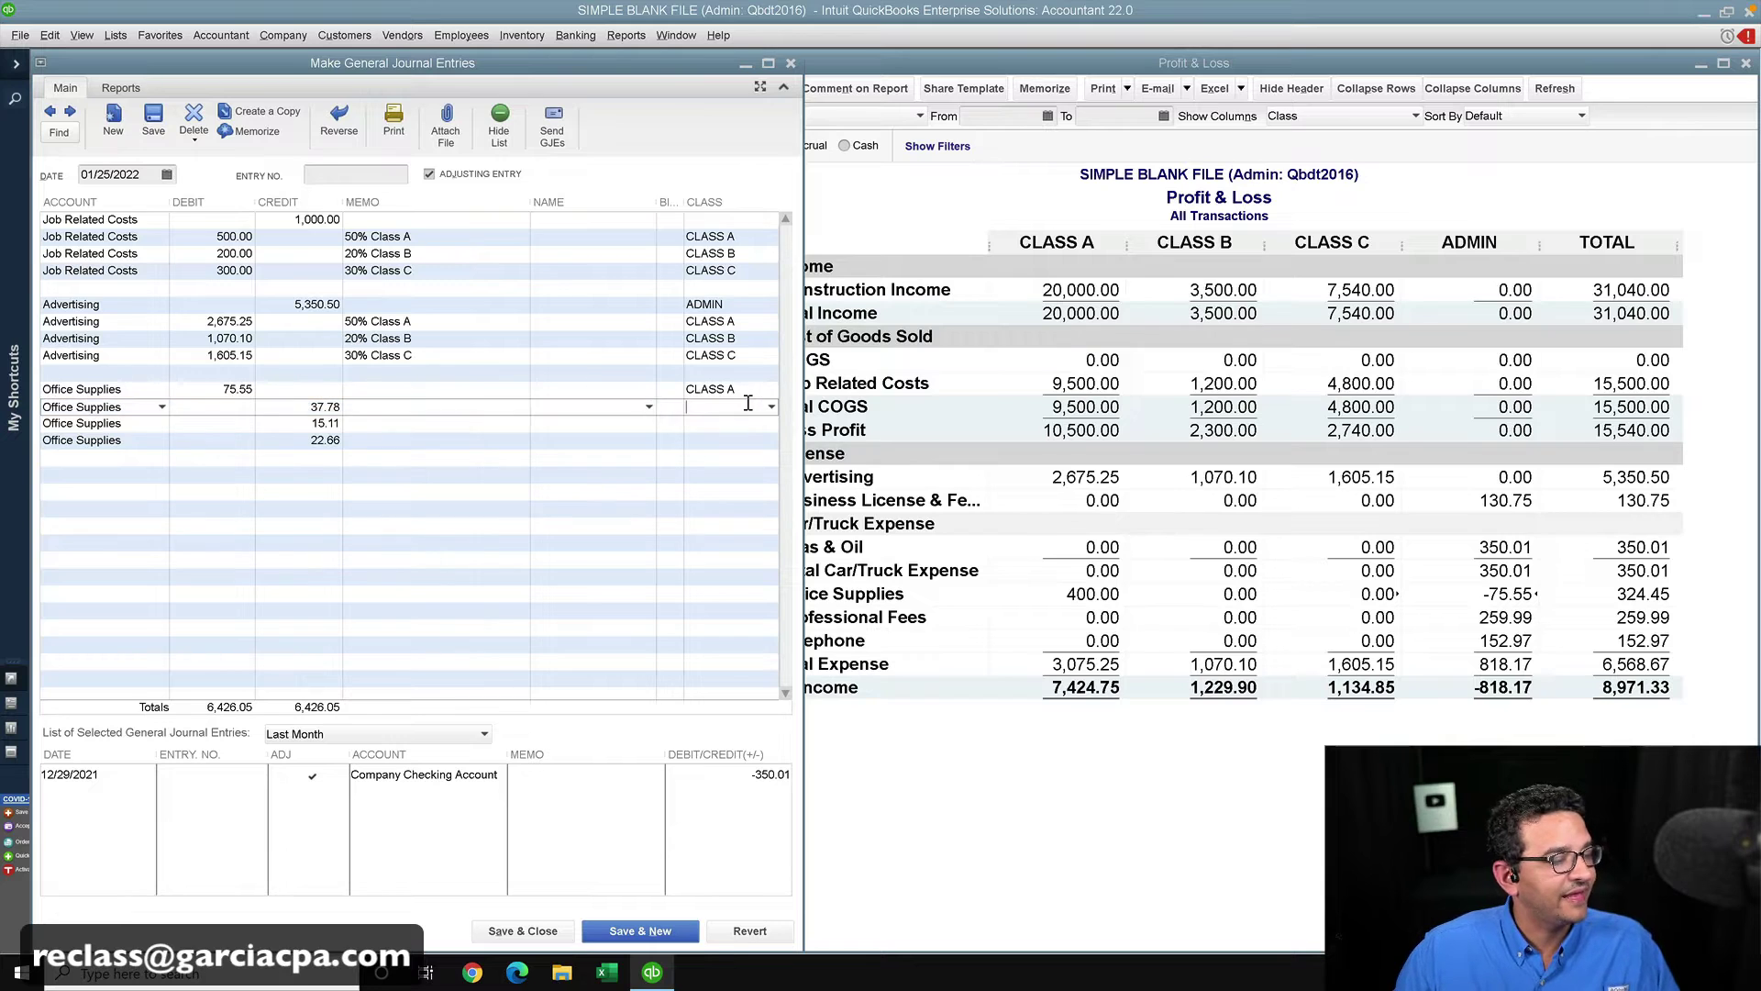
key("Up")
left_click(771, 390)
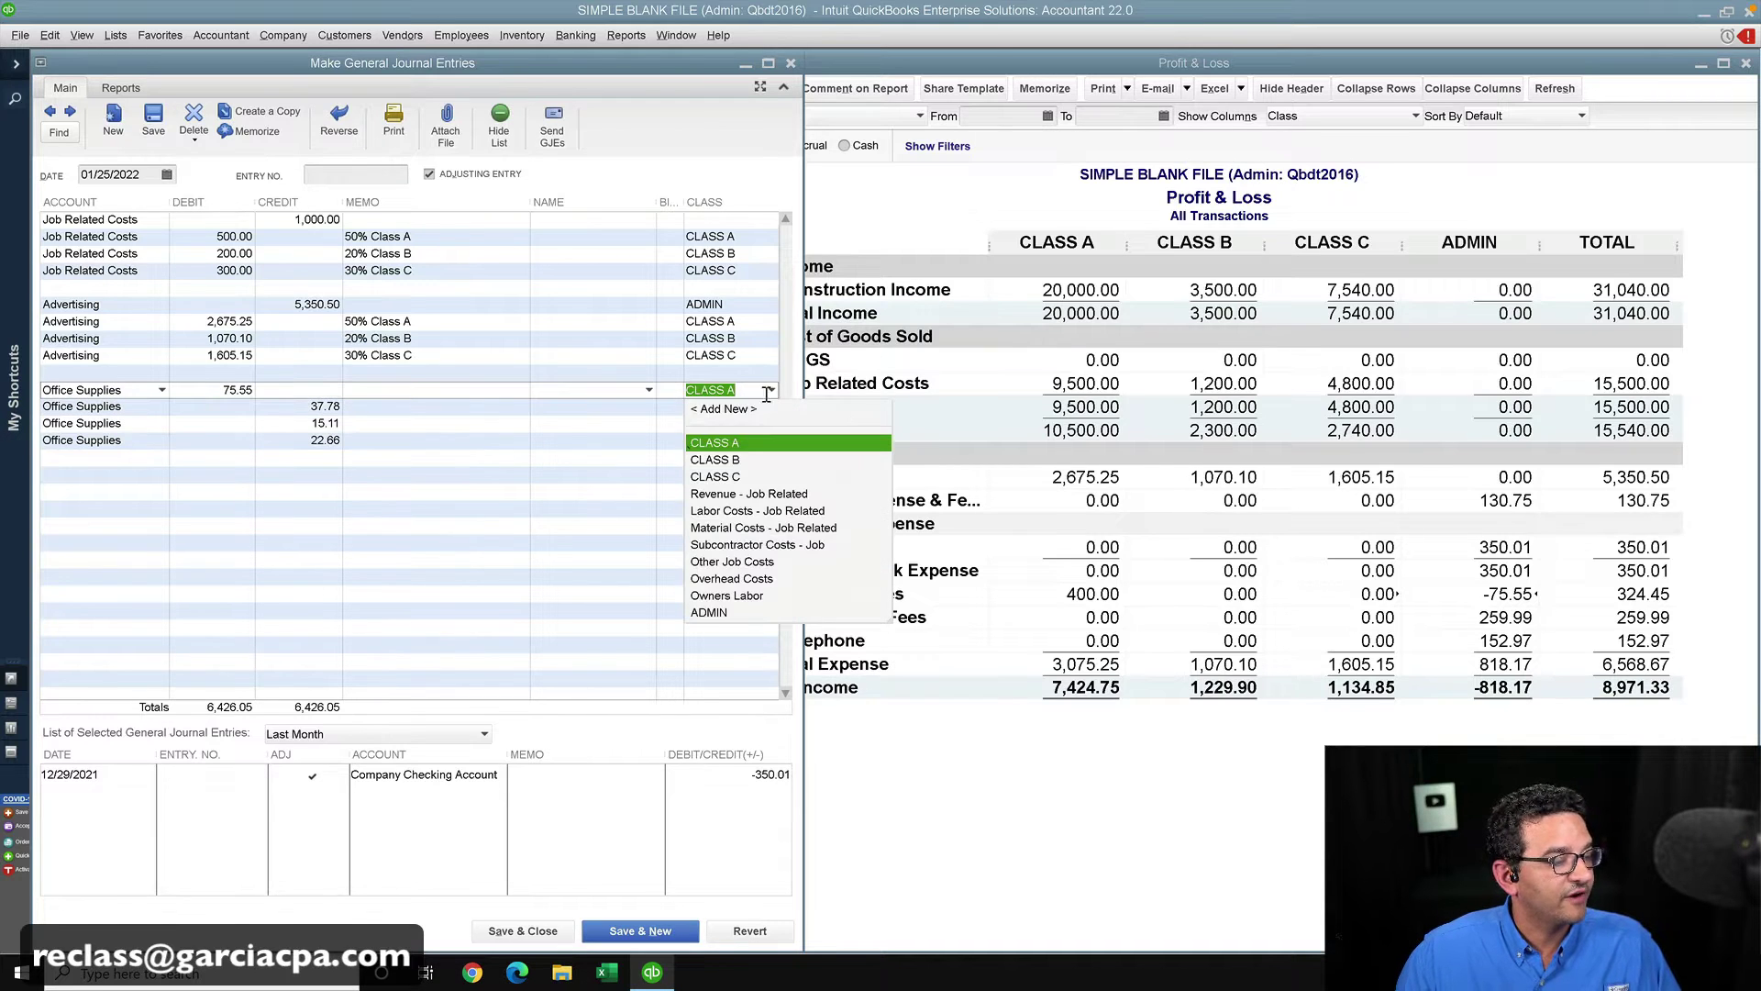
left_click(720, 612)
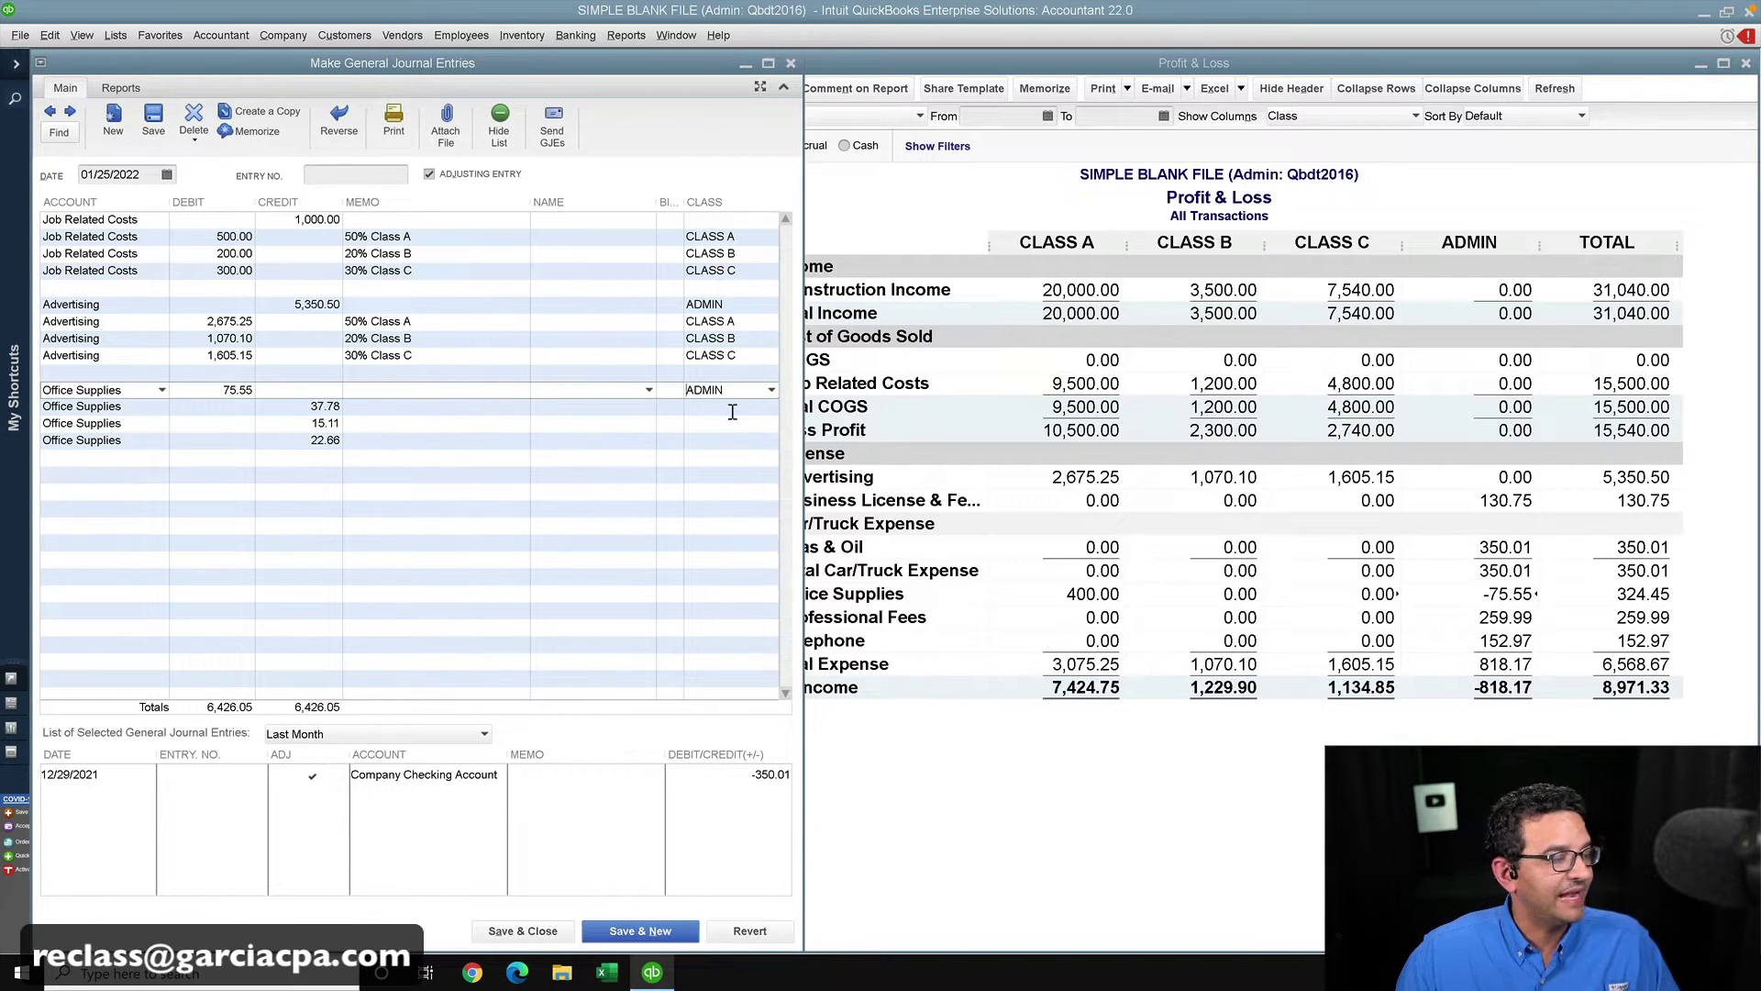
- Assign CLASS A, CLASS B and CLASS C in order to the three Office Supplies credit lines
left_click(732, 409)
left_click(776, 407)
left_click(722, 469)
left_click(768, 427)
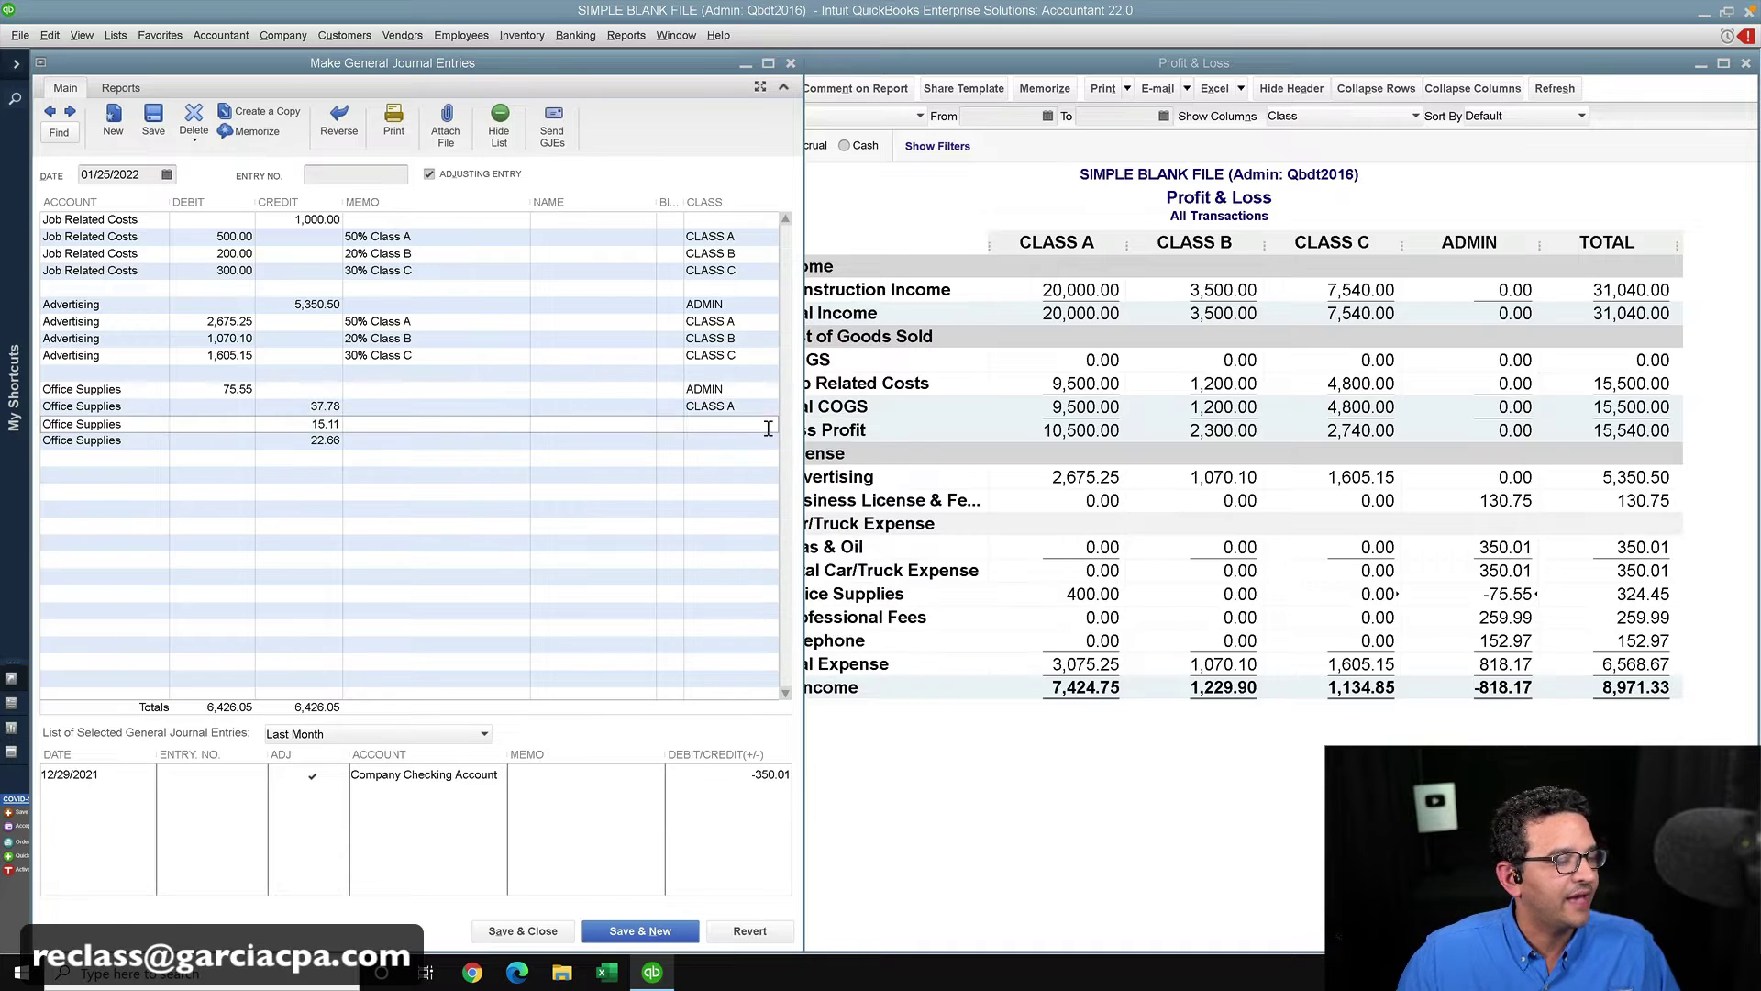
left_click(771, 425)
left_click(720, 497)
left_click(774, 444)
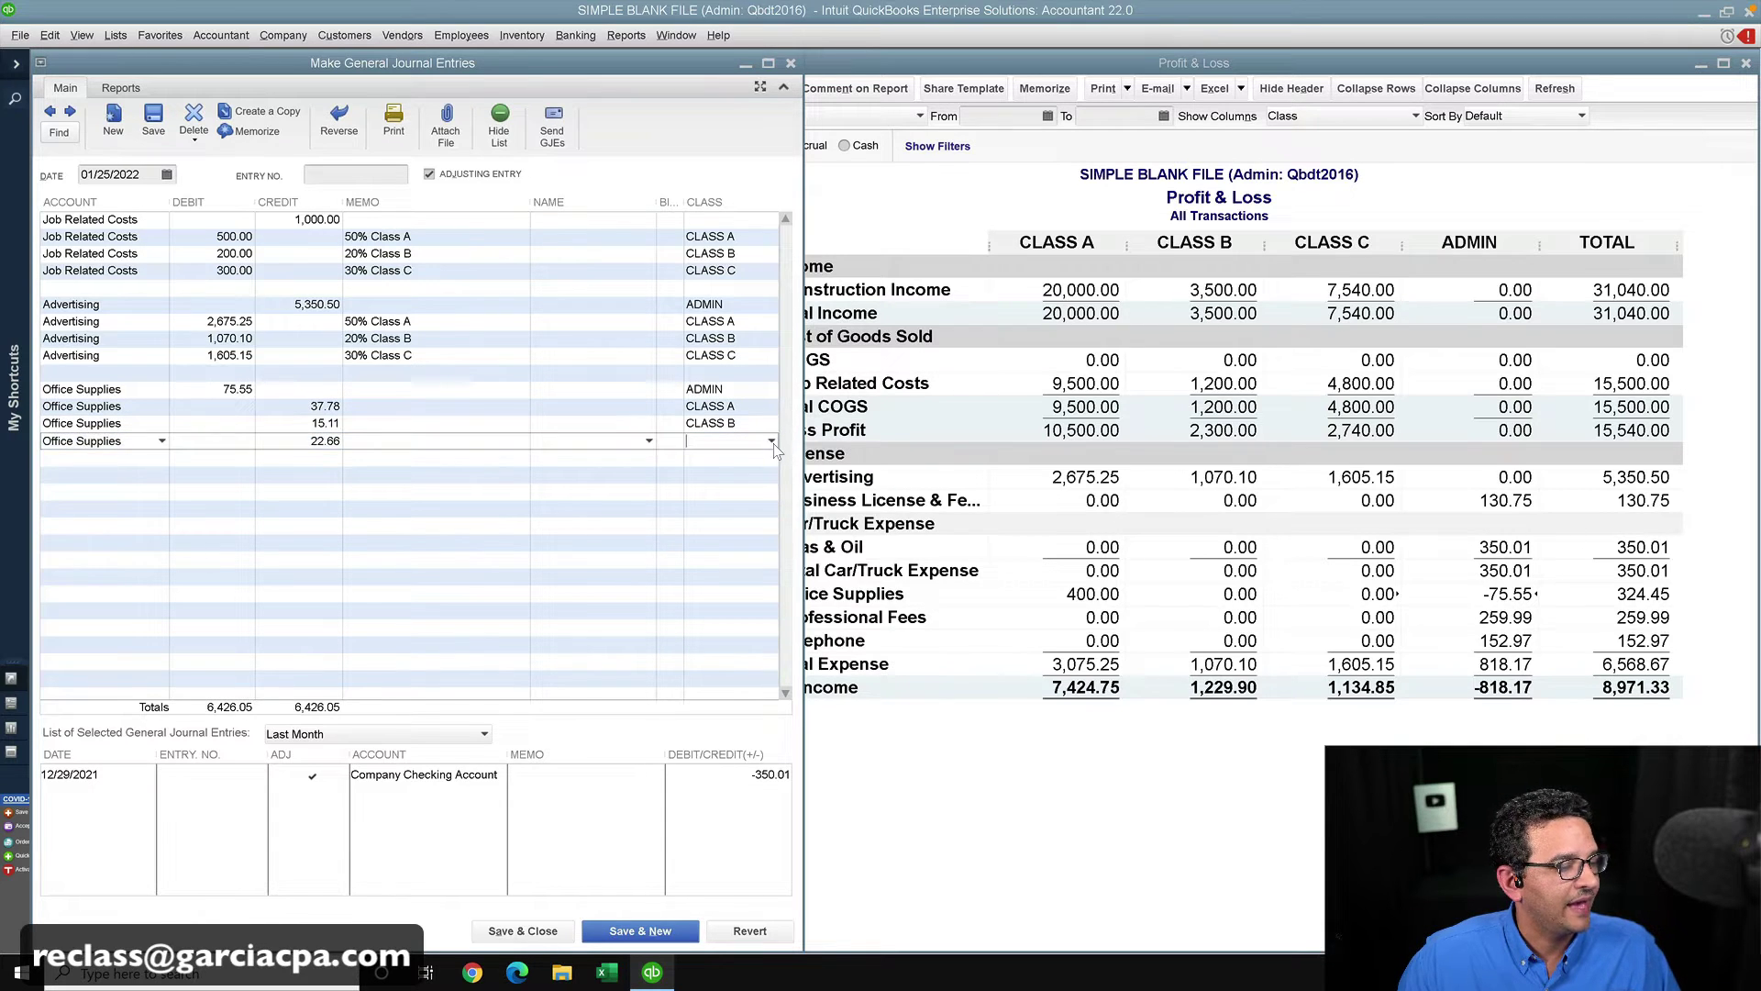
left_click(771, 441)
left_click(729, 531)
- Save the journal entry and check the Office Supplies amounts by class in the Profit & Loss
left_click(725, 423)
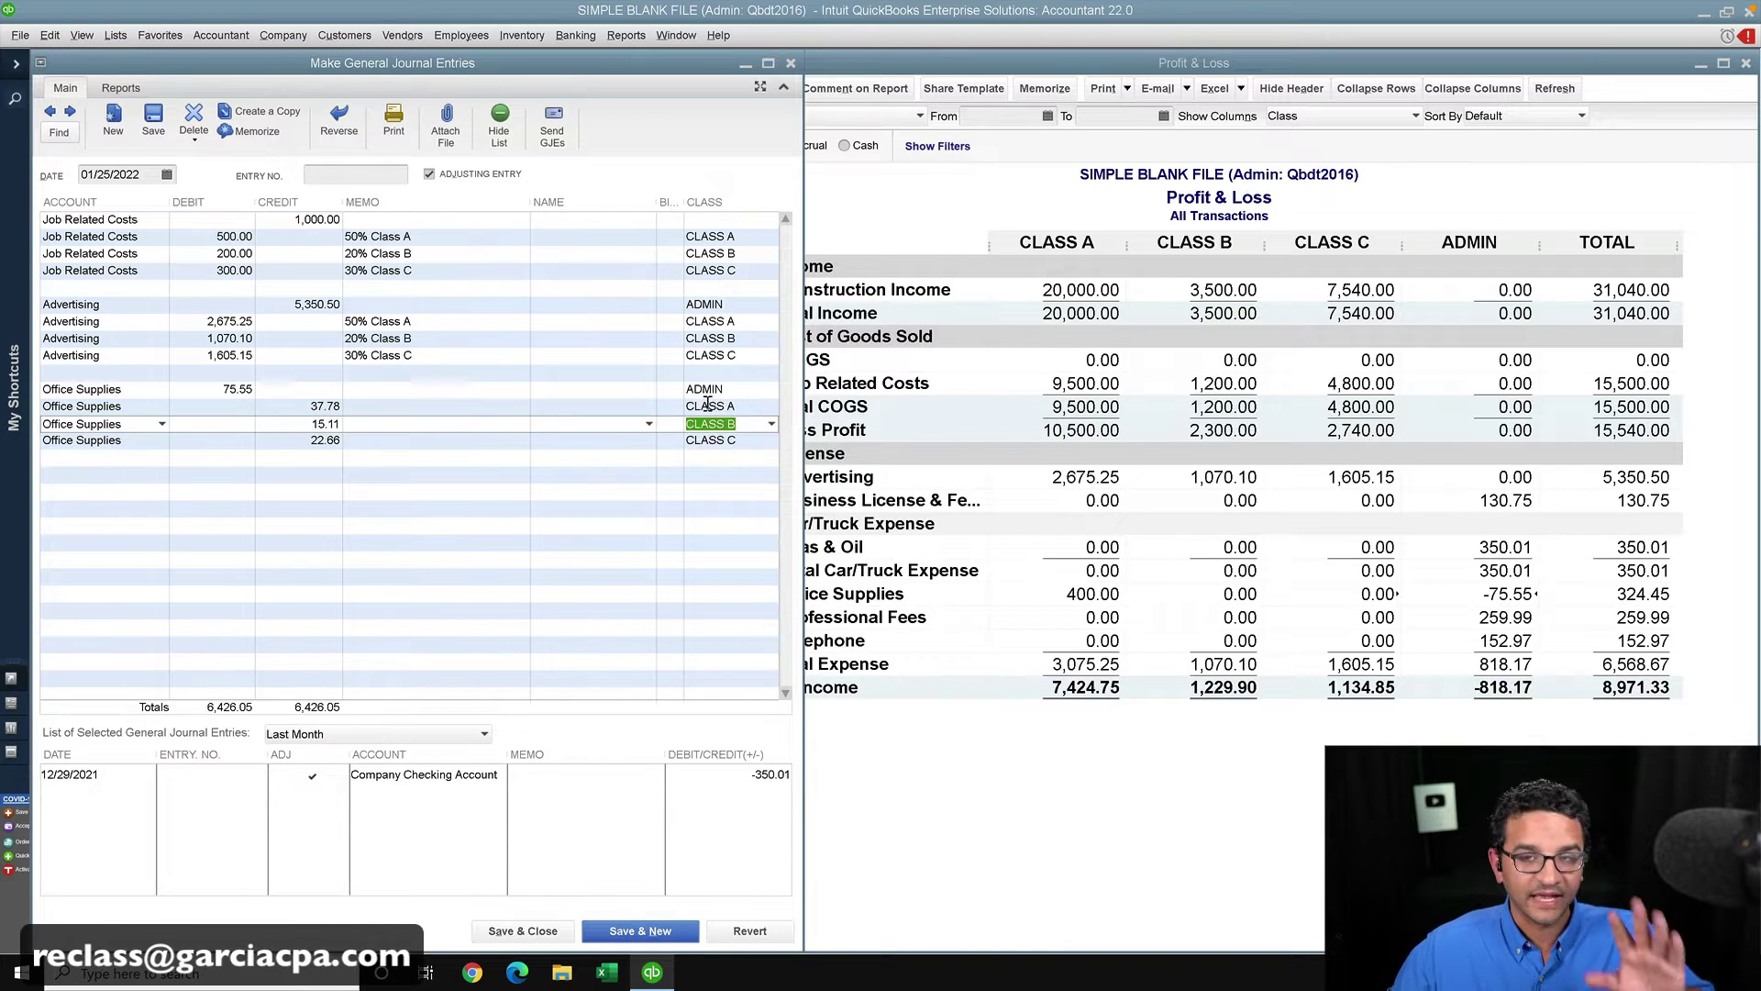
left_click(439, 389)
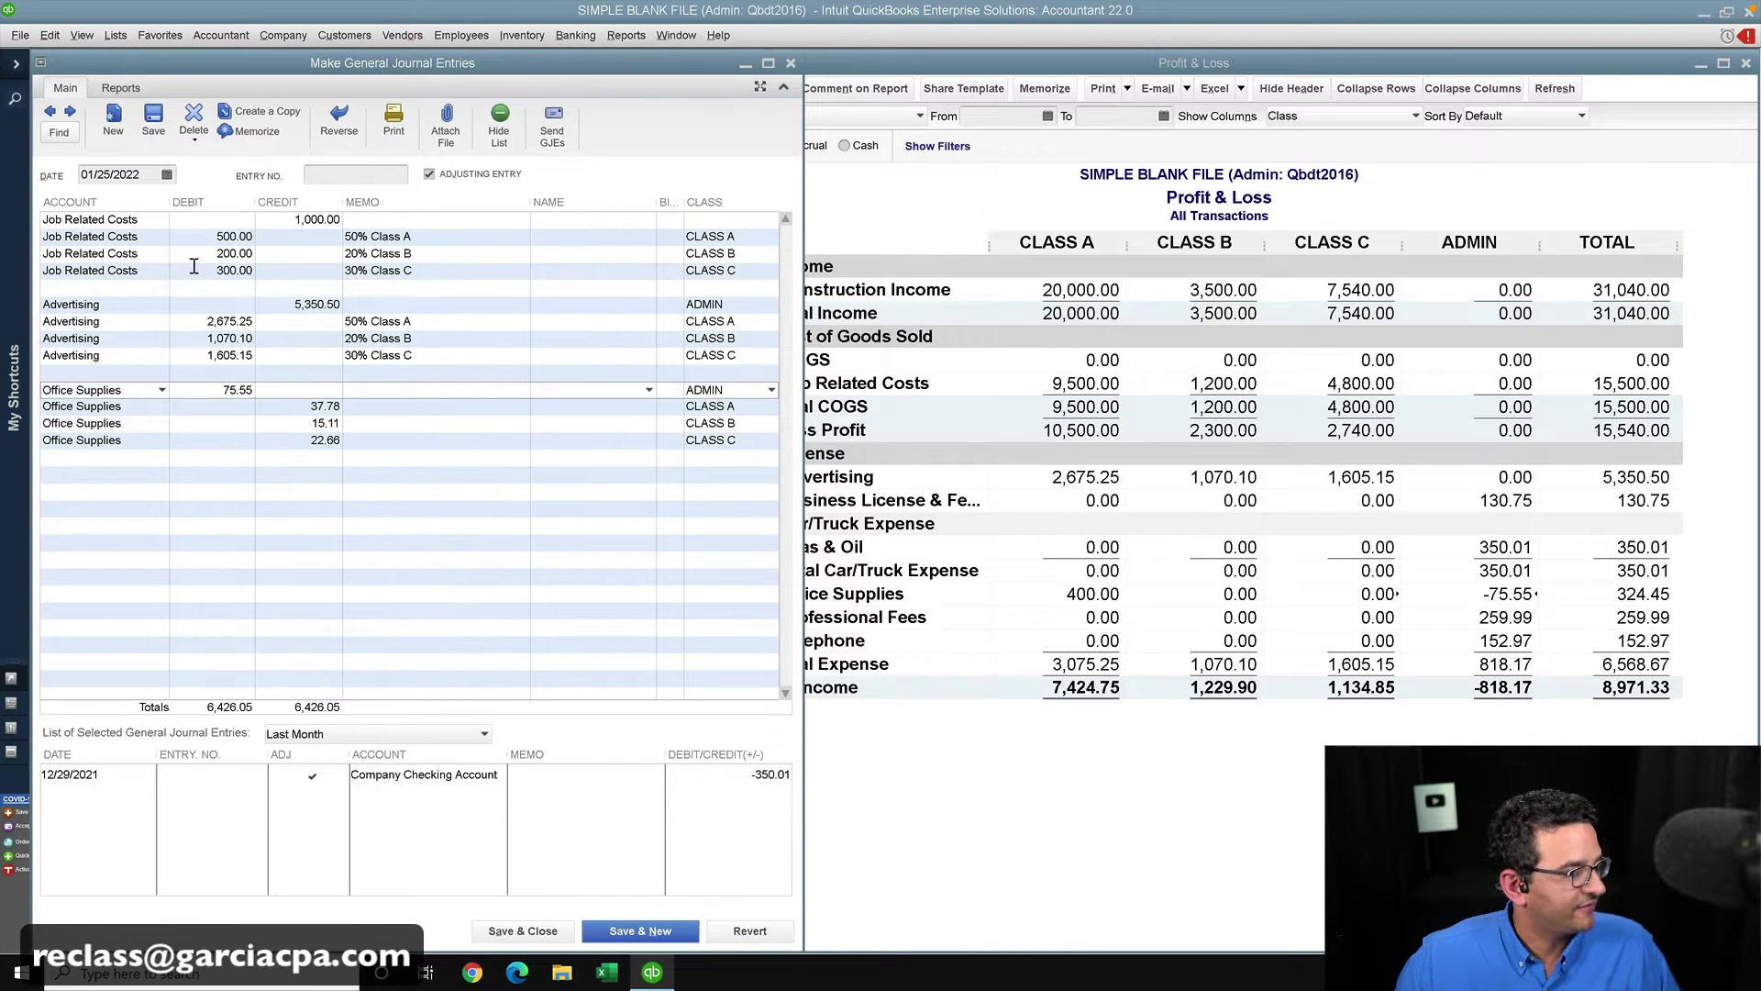
left_click(157, 119)
left_click(822, 307)
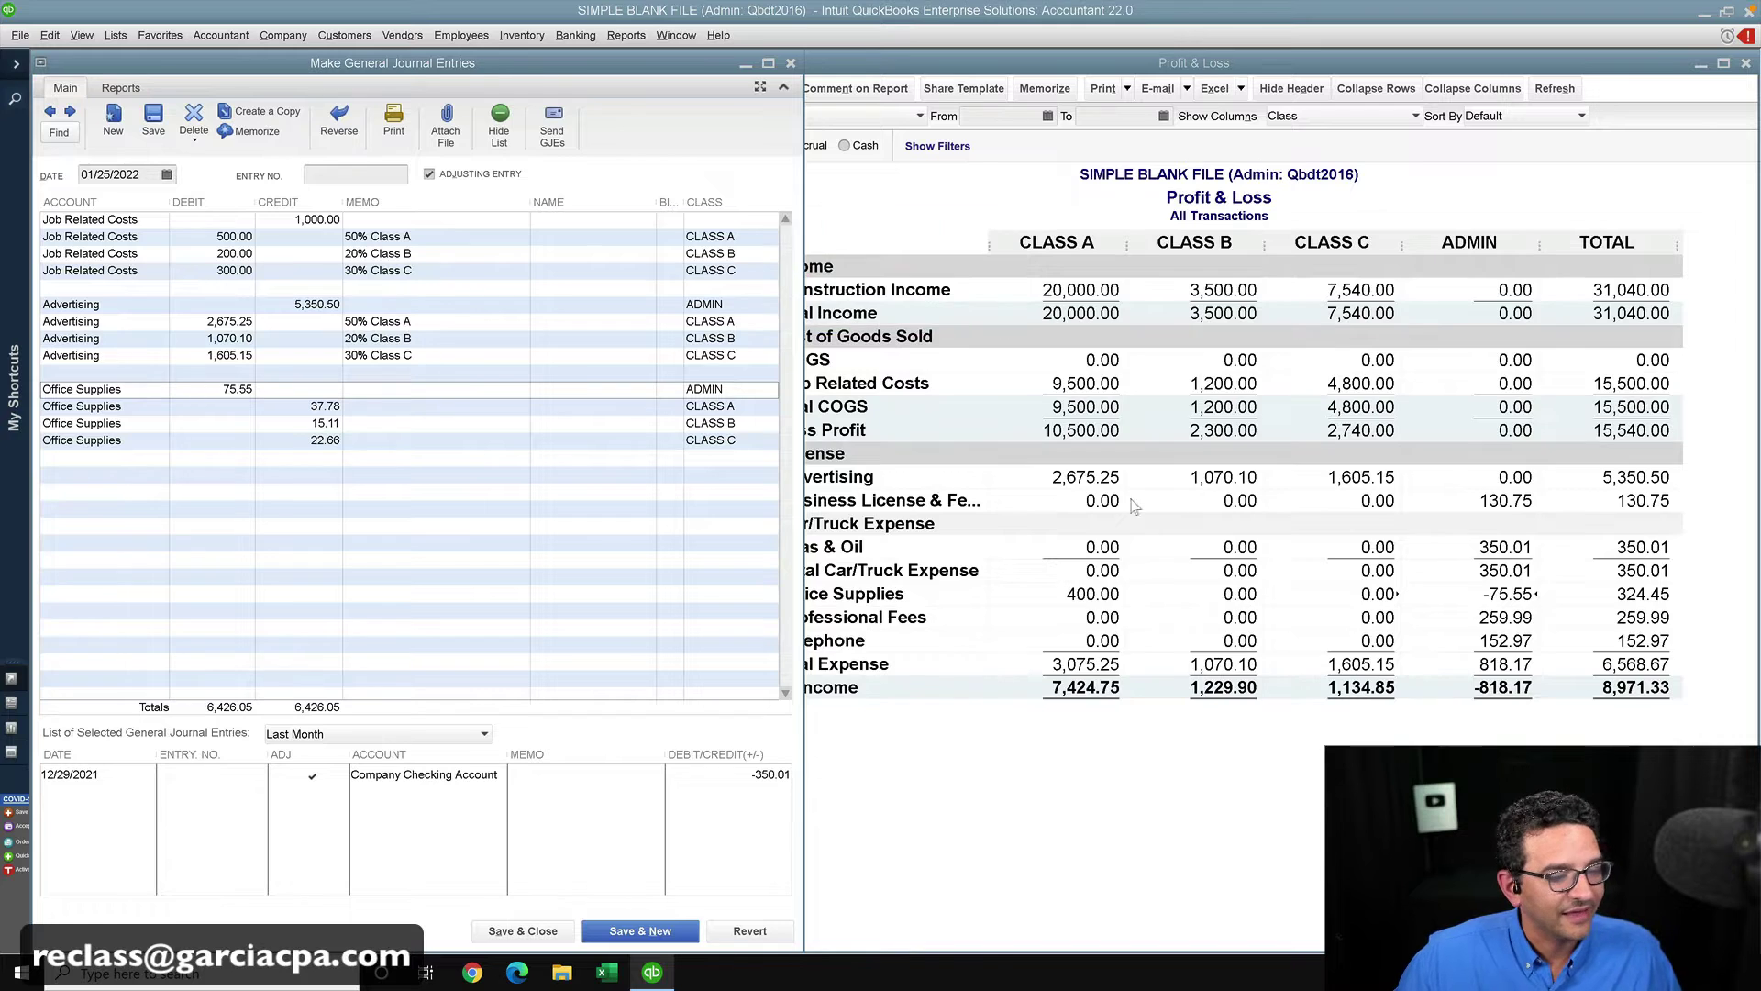
left_click(1499, 594)
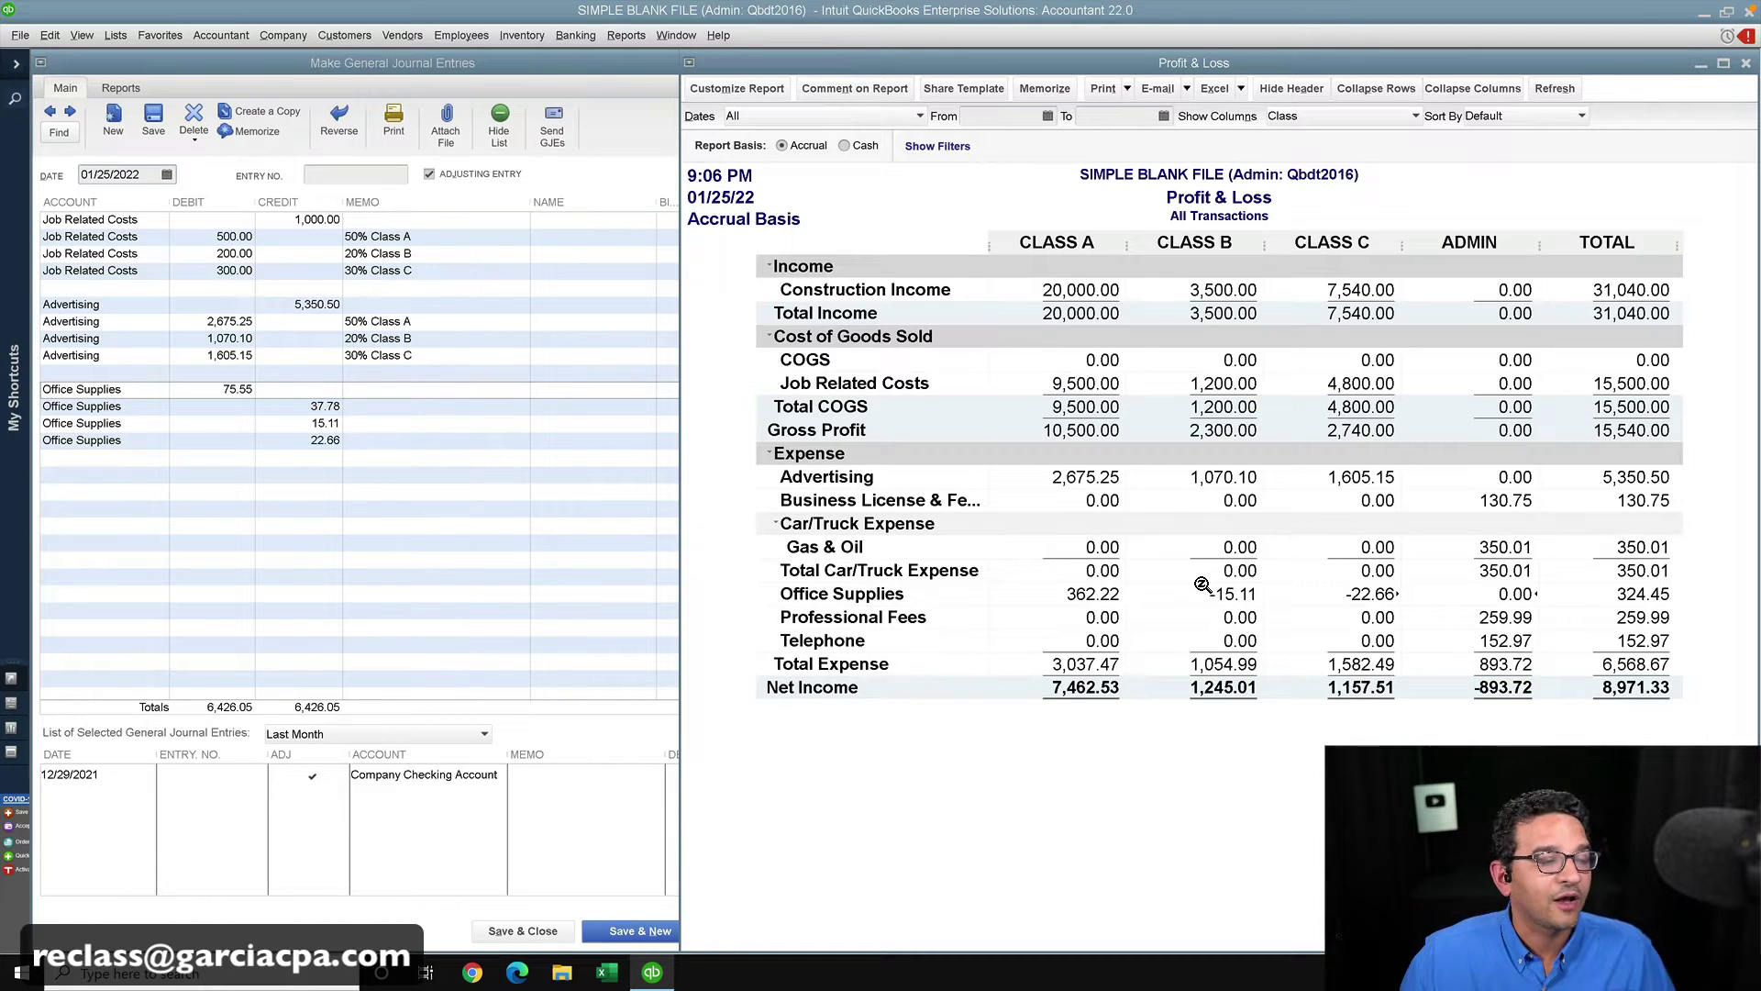
- Open the deposit behind the CLASS C Construction Income amount and add a 500.00 Construction Income line without a class
double_click(1358, 284)
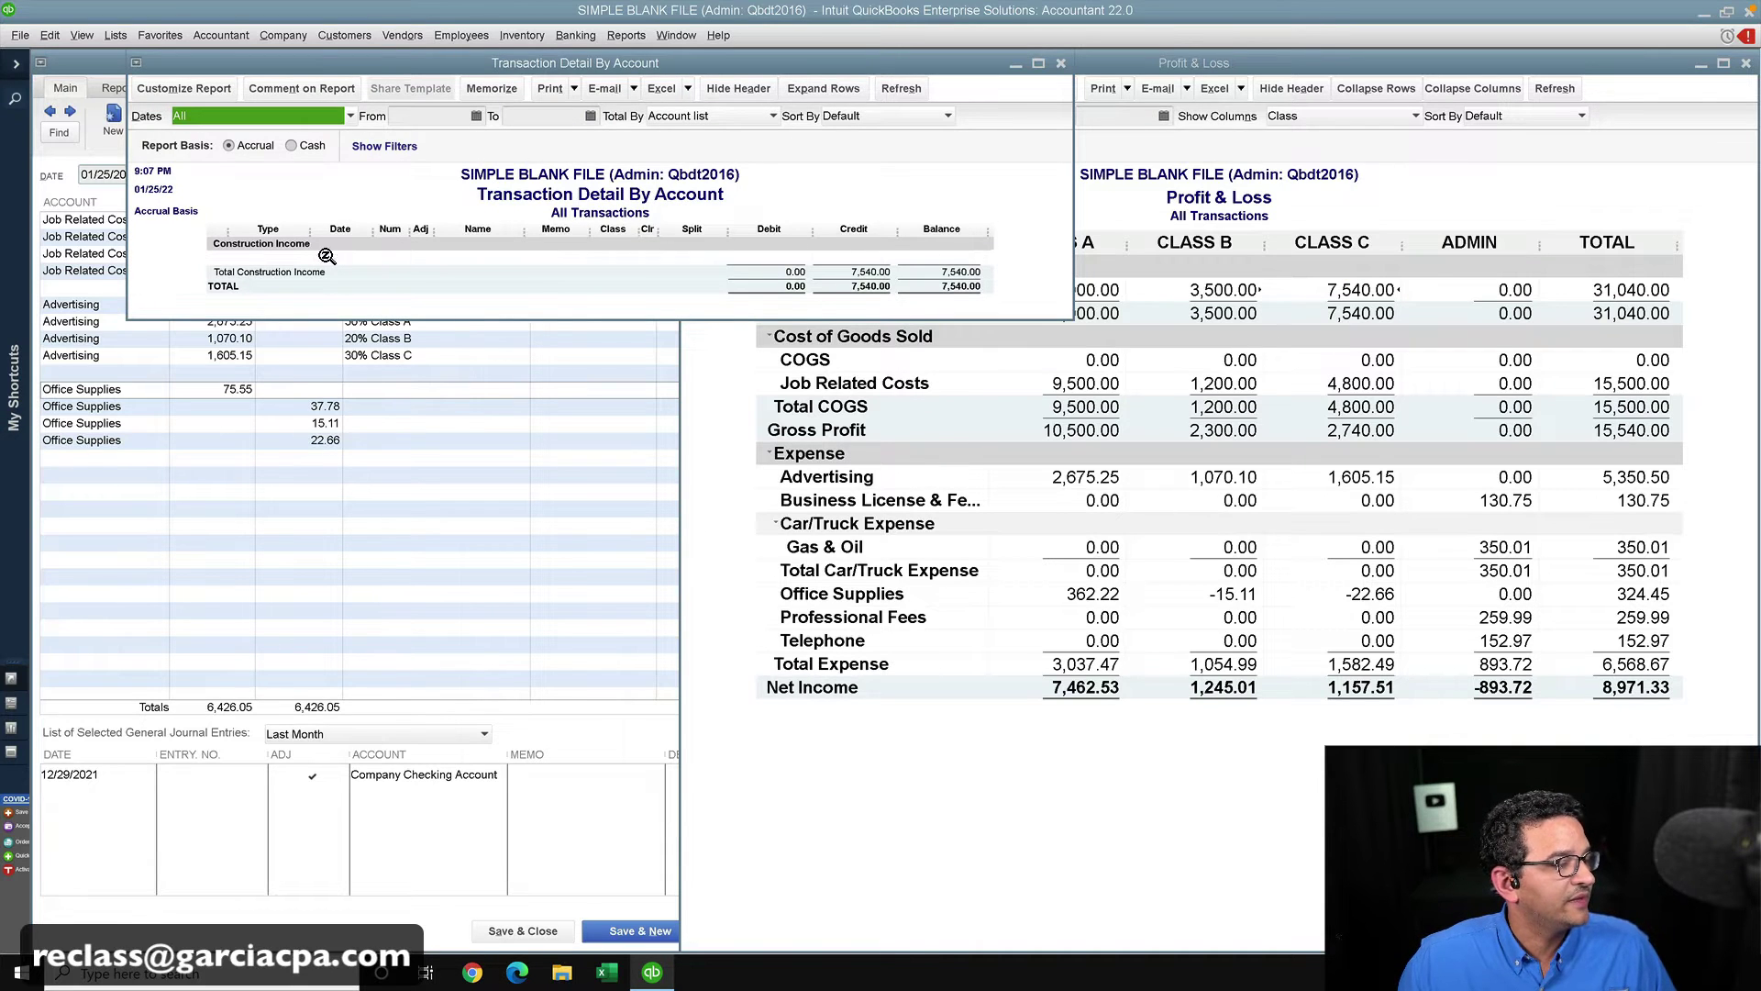
double_click(327, 258)
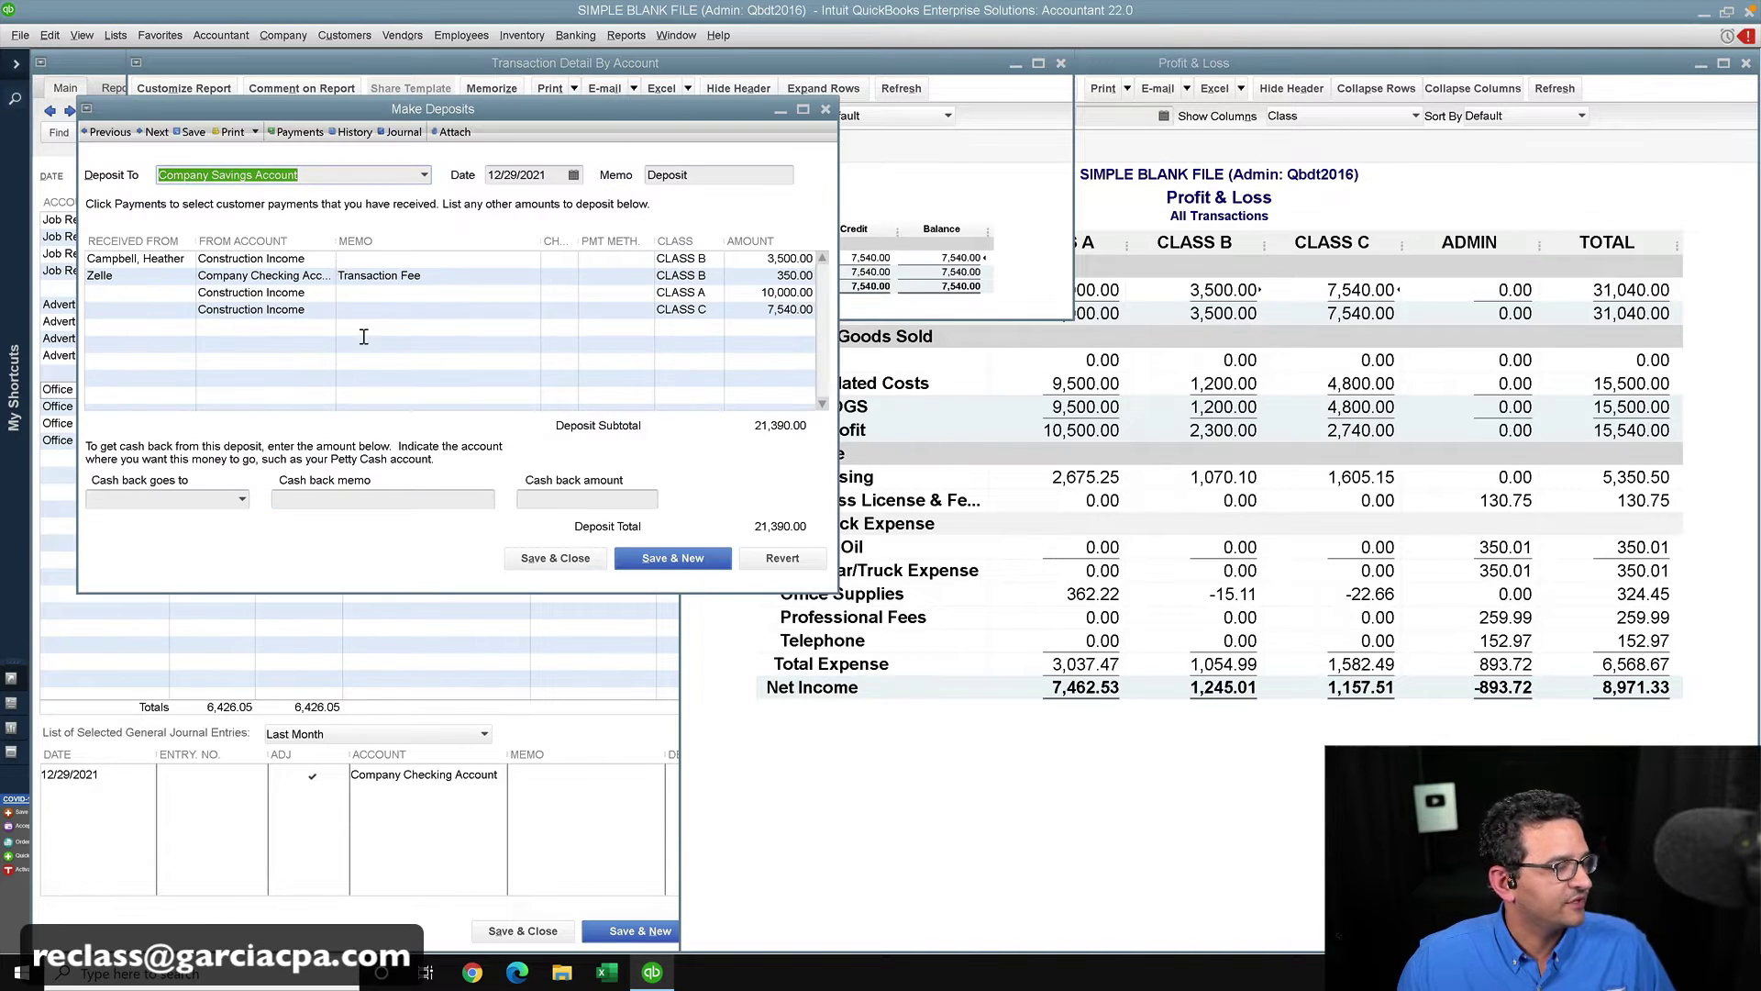
left_click(311, 309)
key("ctrl+c")
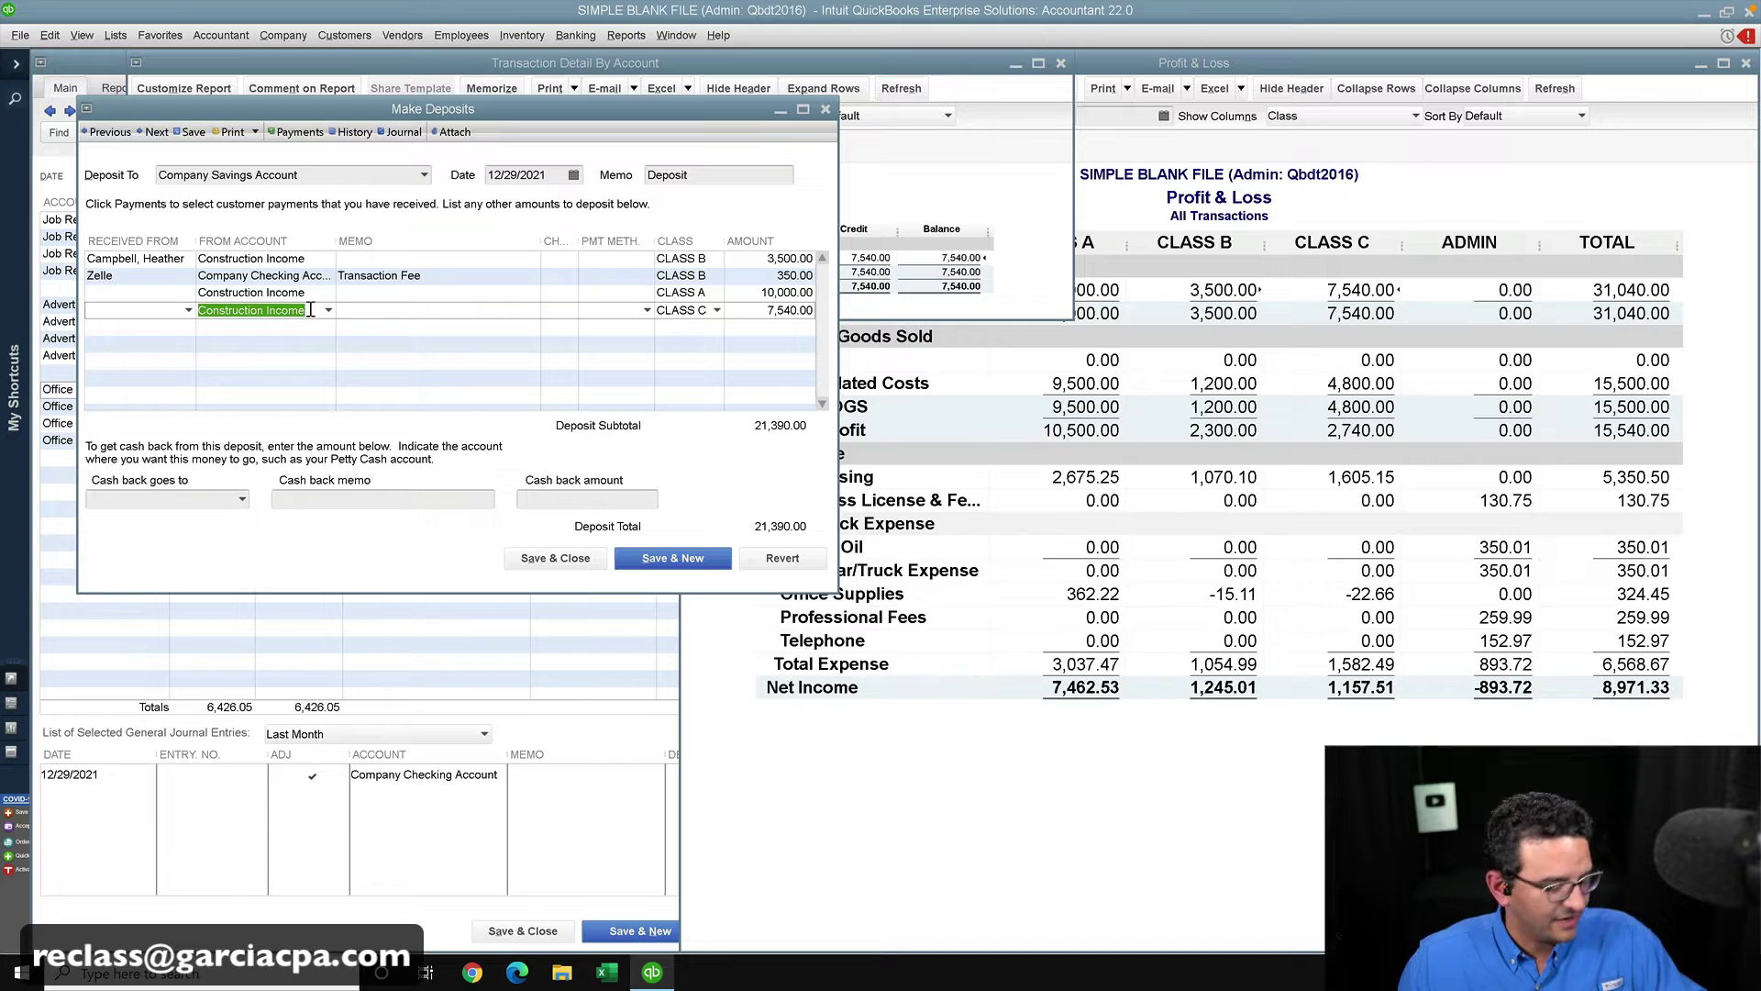
left_click(289, 322)
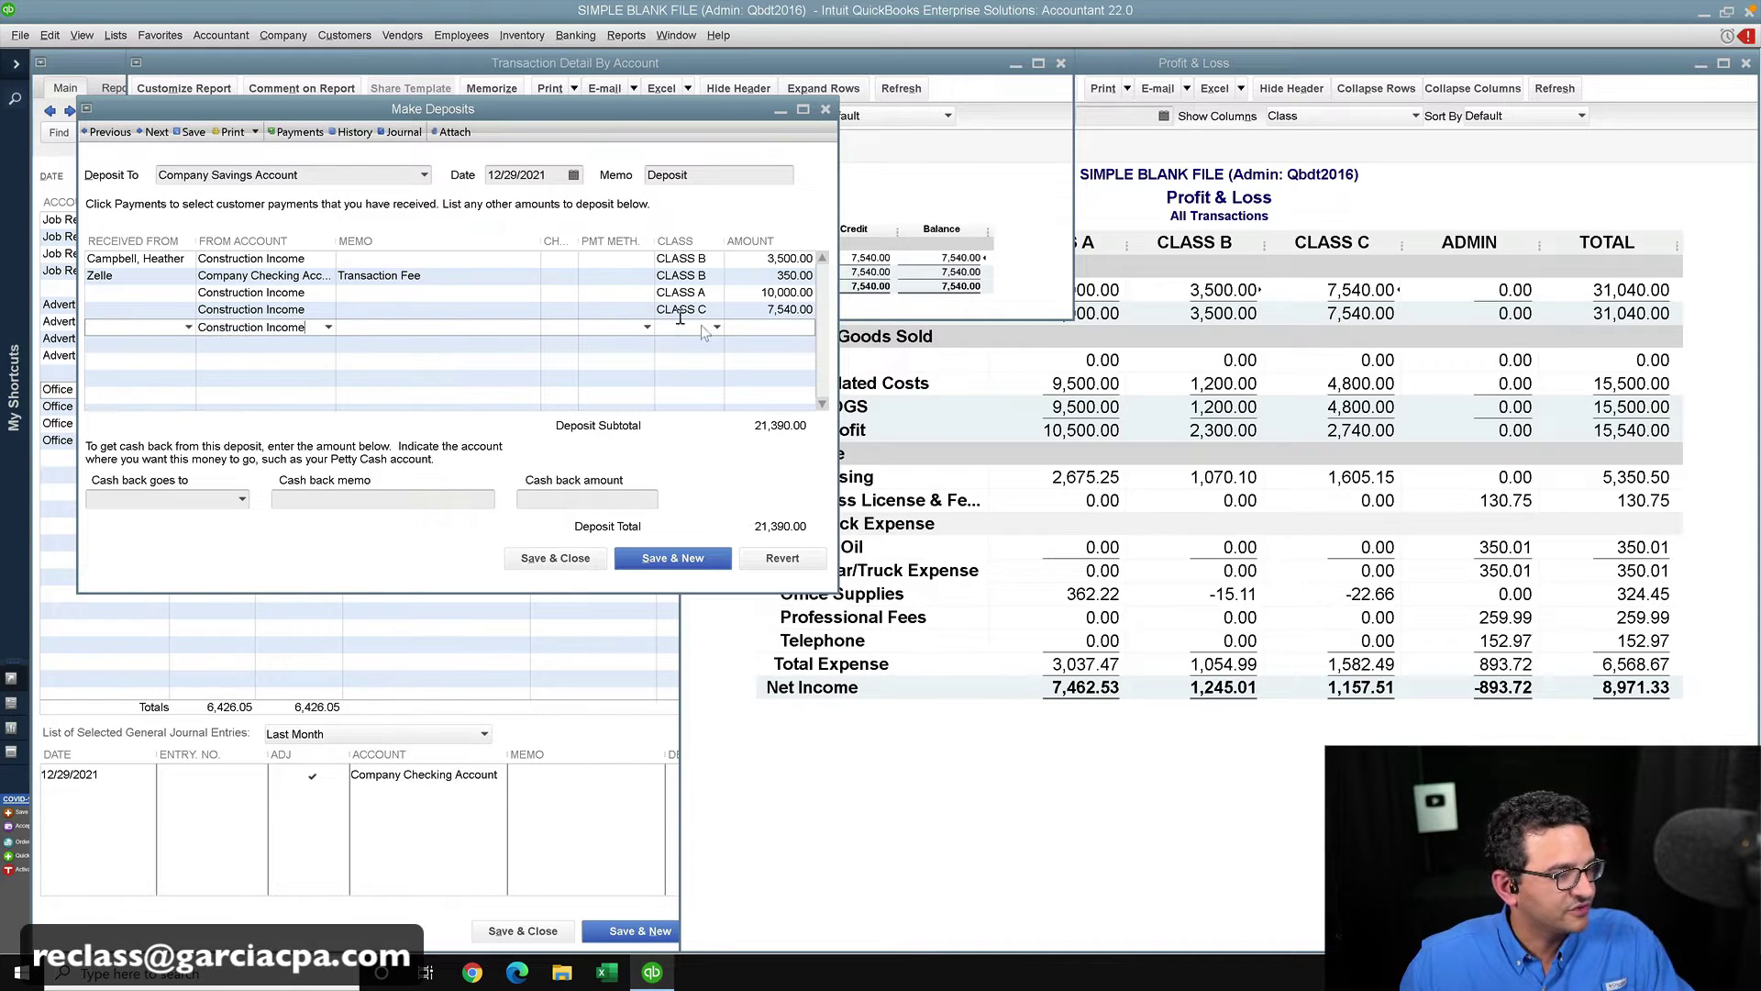
left_click(747, 331)
type("500")
key("Tab")
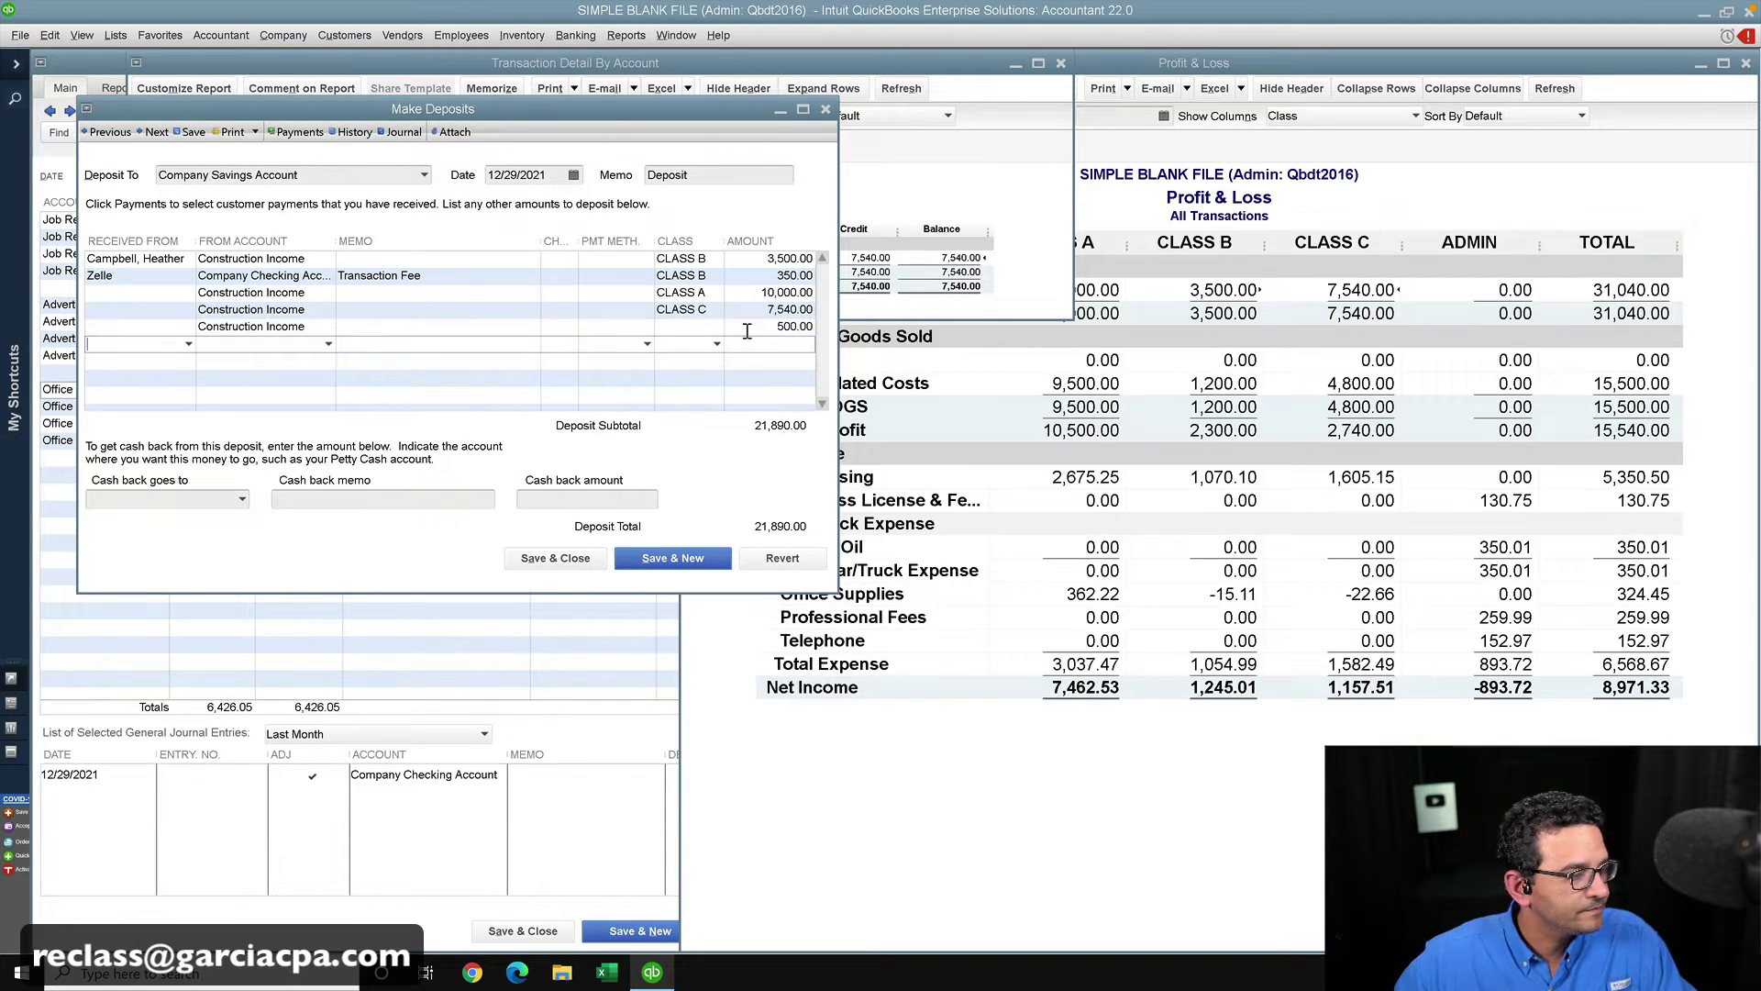
- Save and close the deposit, record the changes and close the transaction detail report
left_click(548, 561)
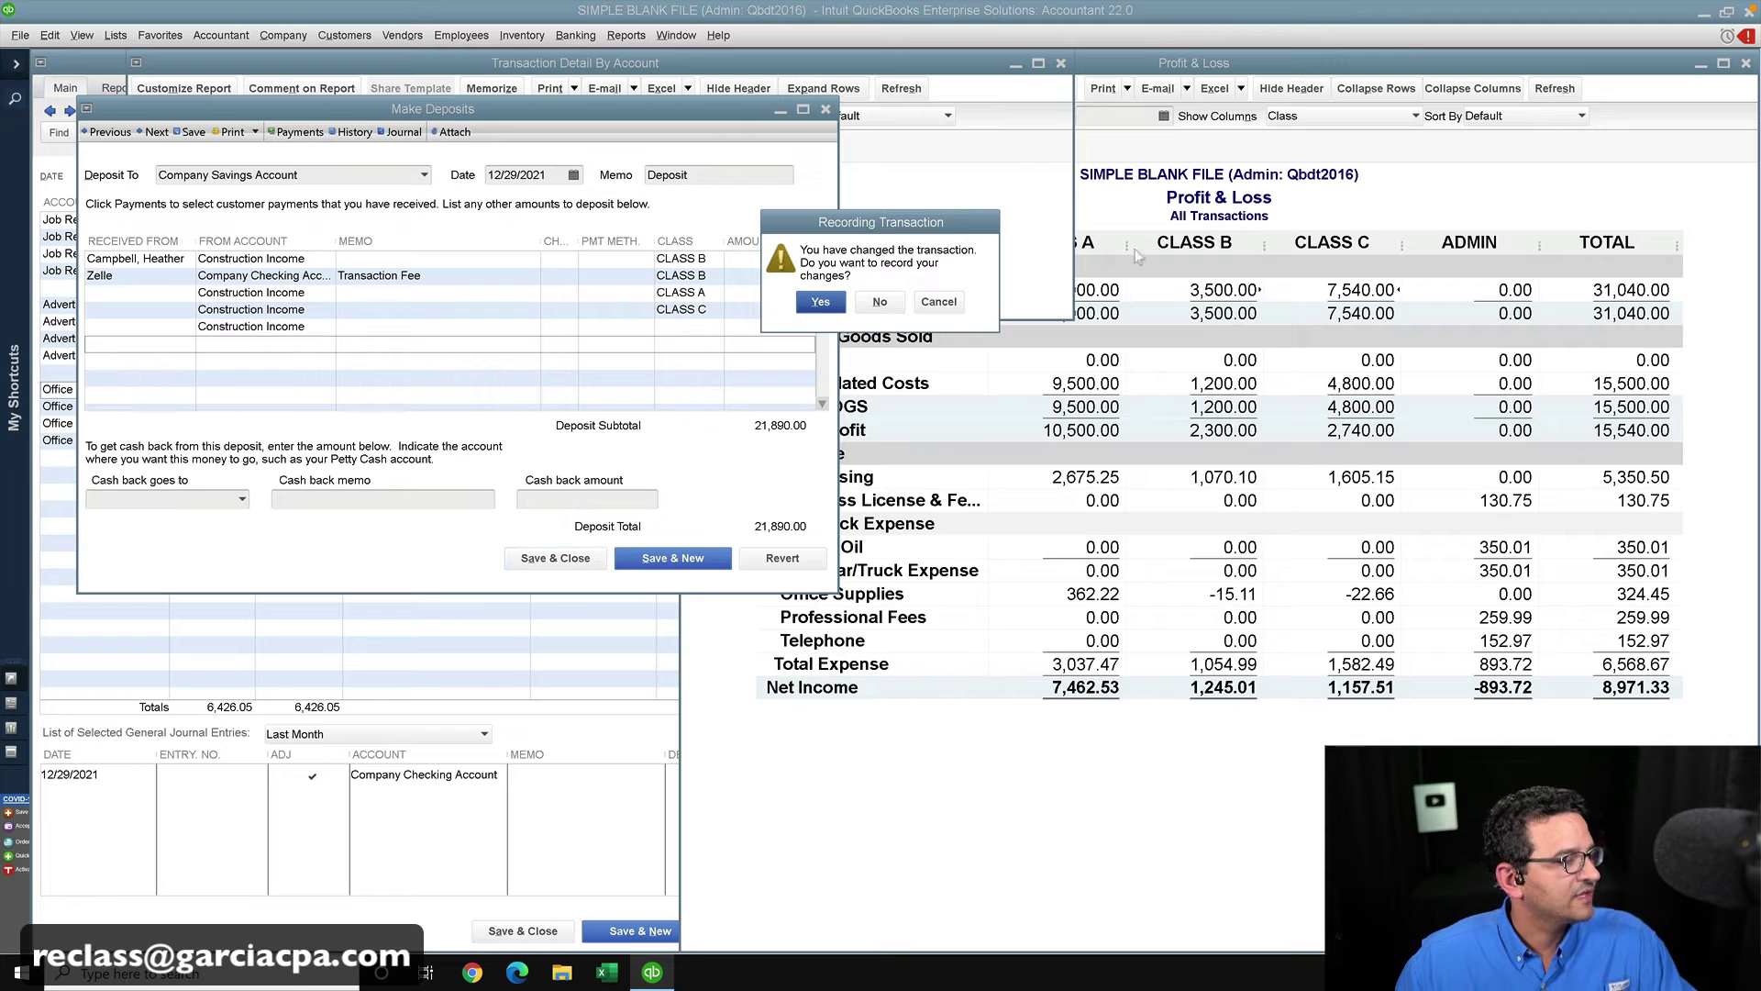
left_click(820, 302)
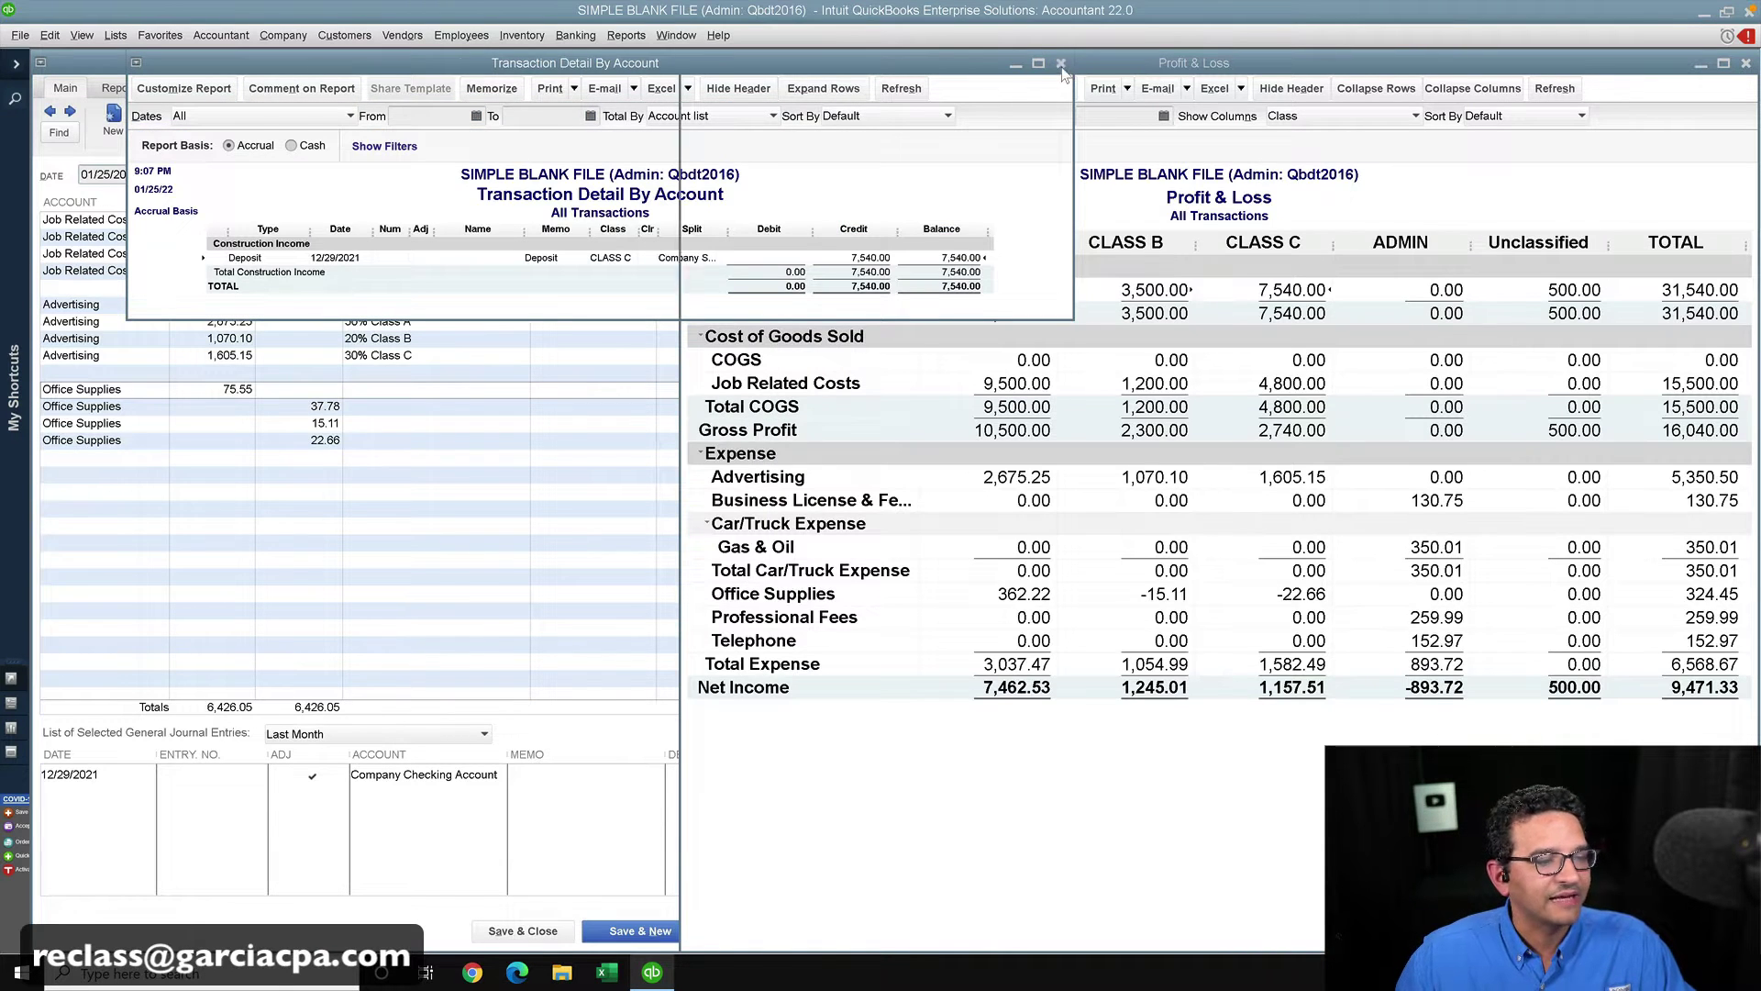
left_click(1061, 63)
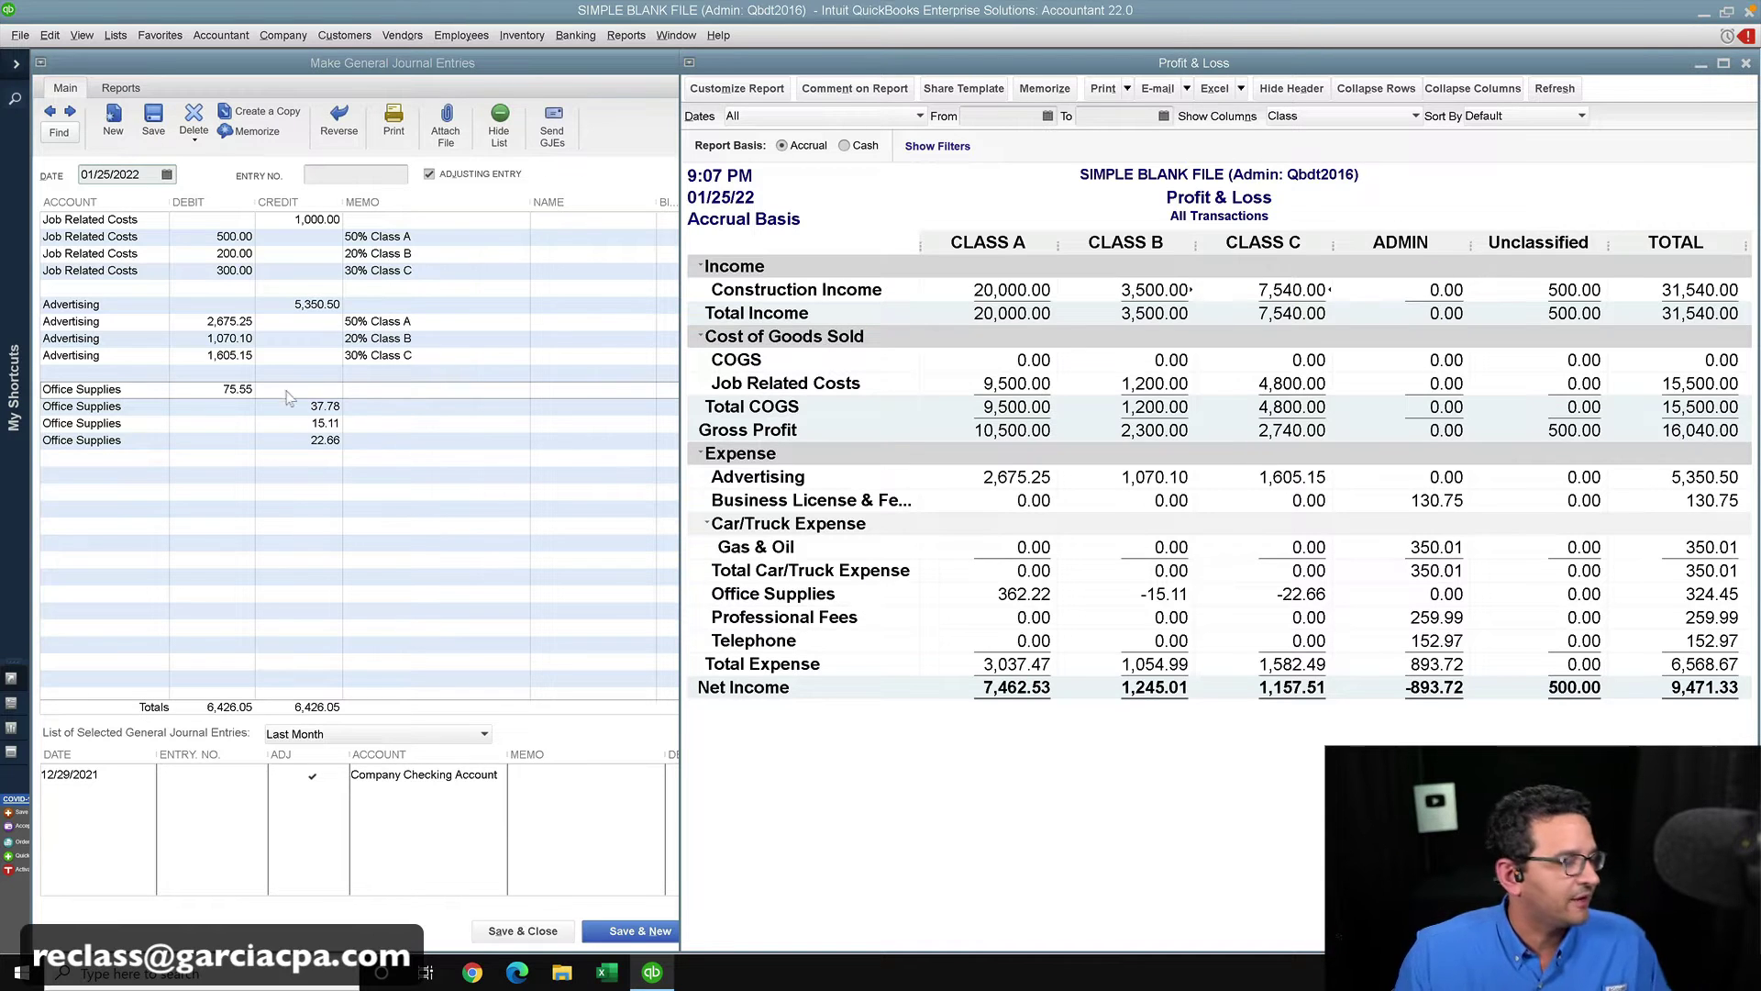
- Add a Construction Income journal line with a 500 debit, leaving a blank line below Office Supplies, and review the Profit & Loss
left_click(84, 474)
left_click(84, 474)
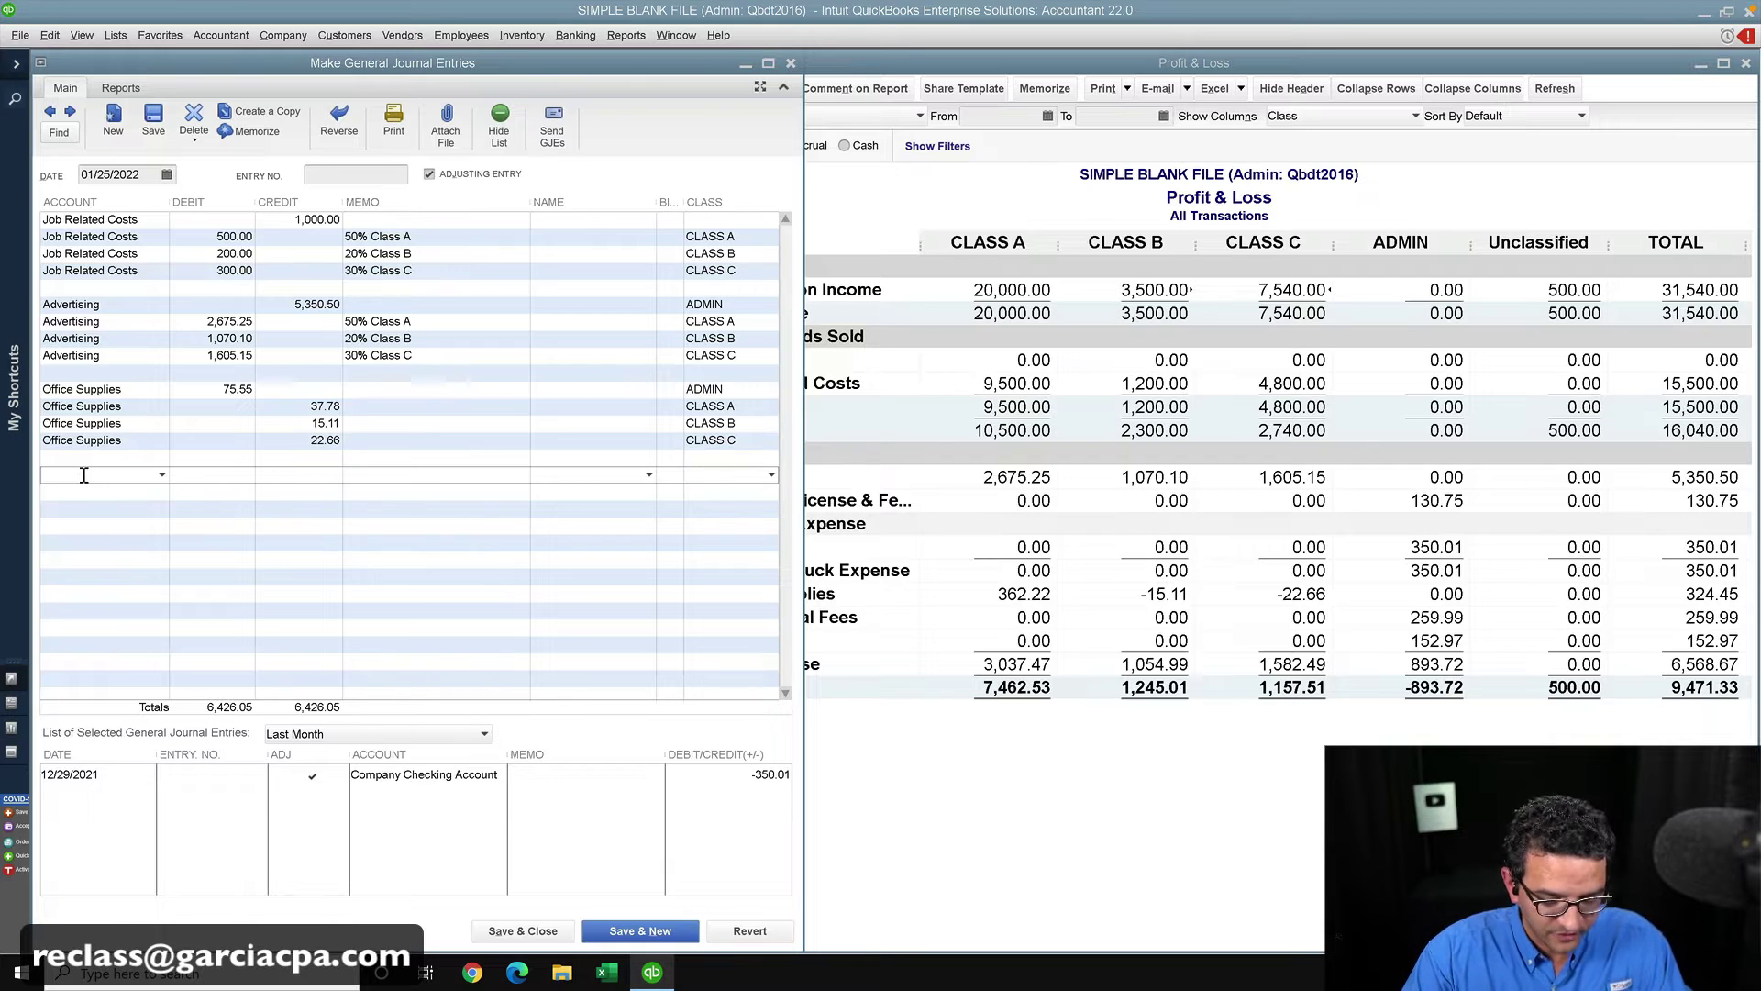
type("con")
left_click(154, 528)
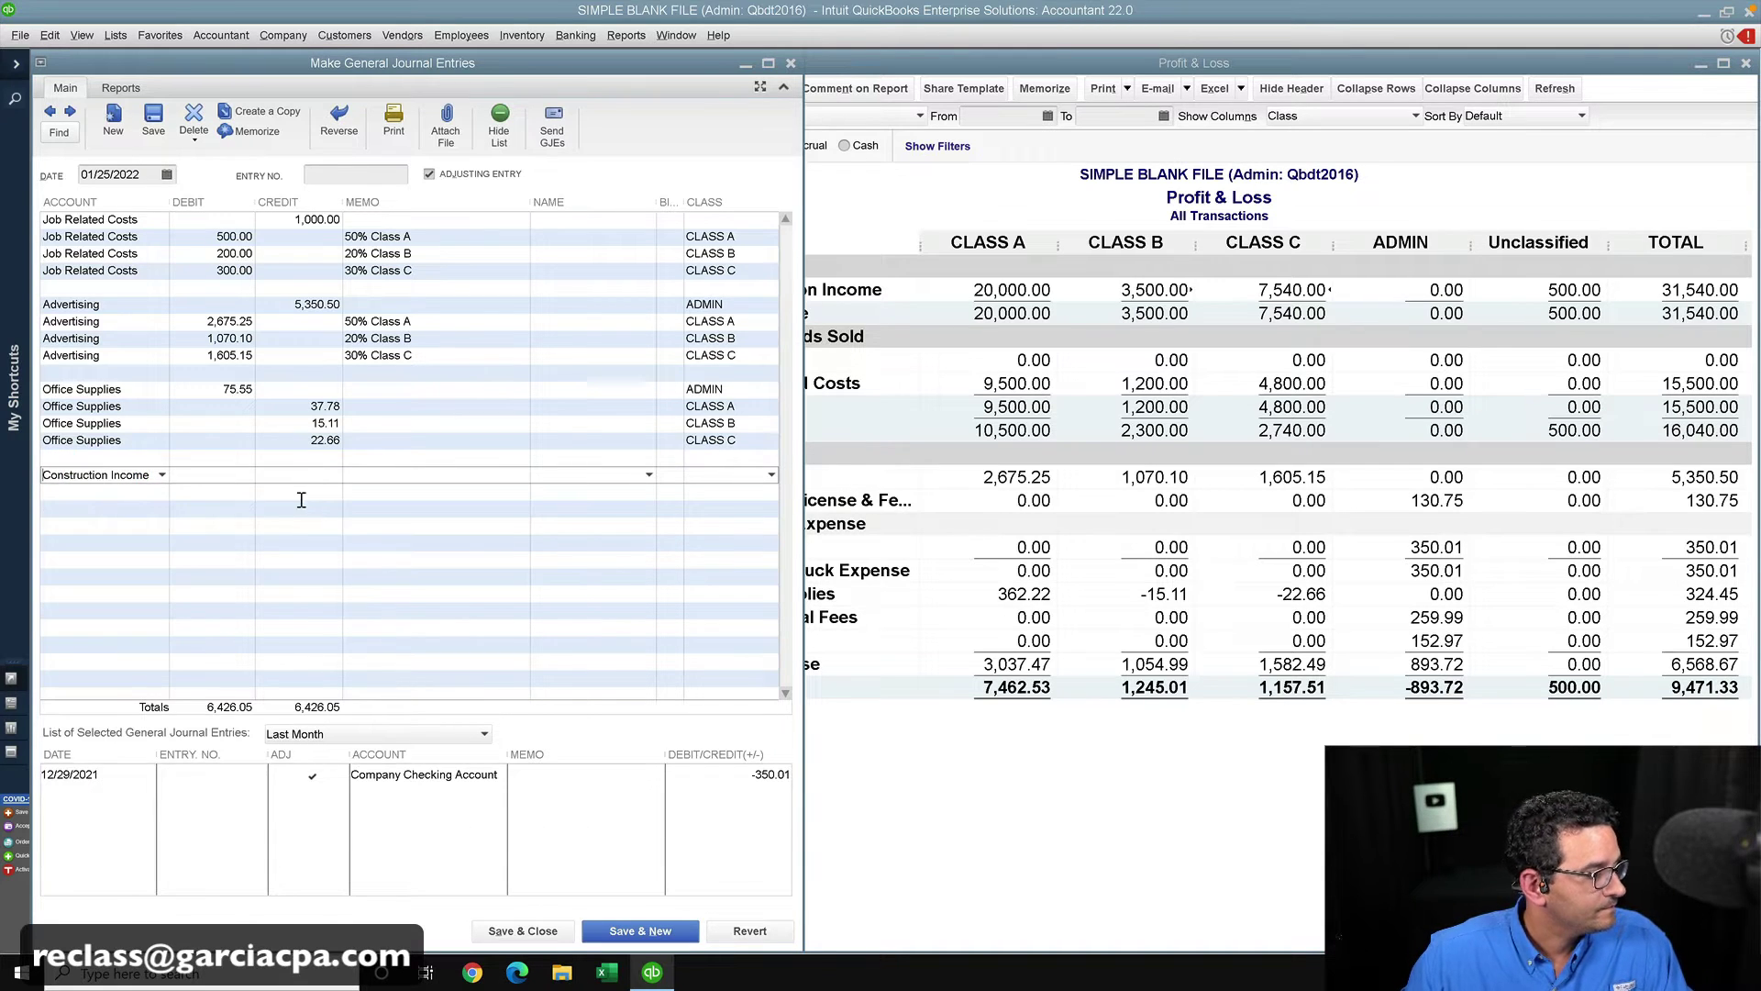
left_click(306, 479)
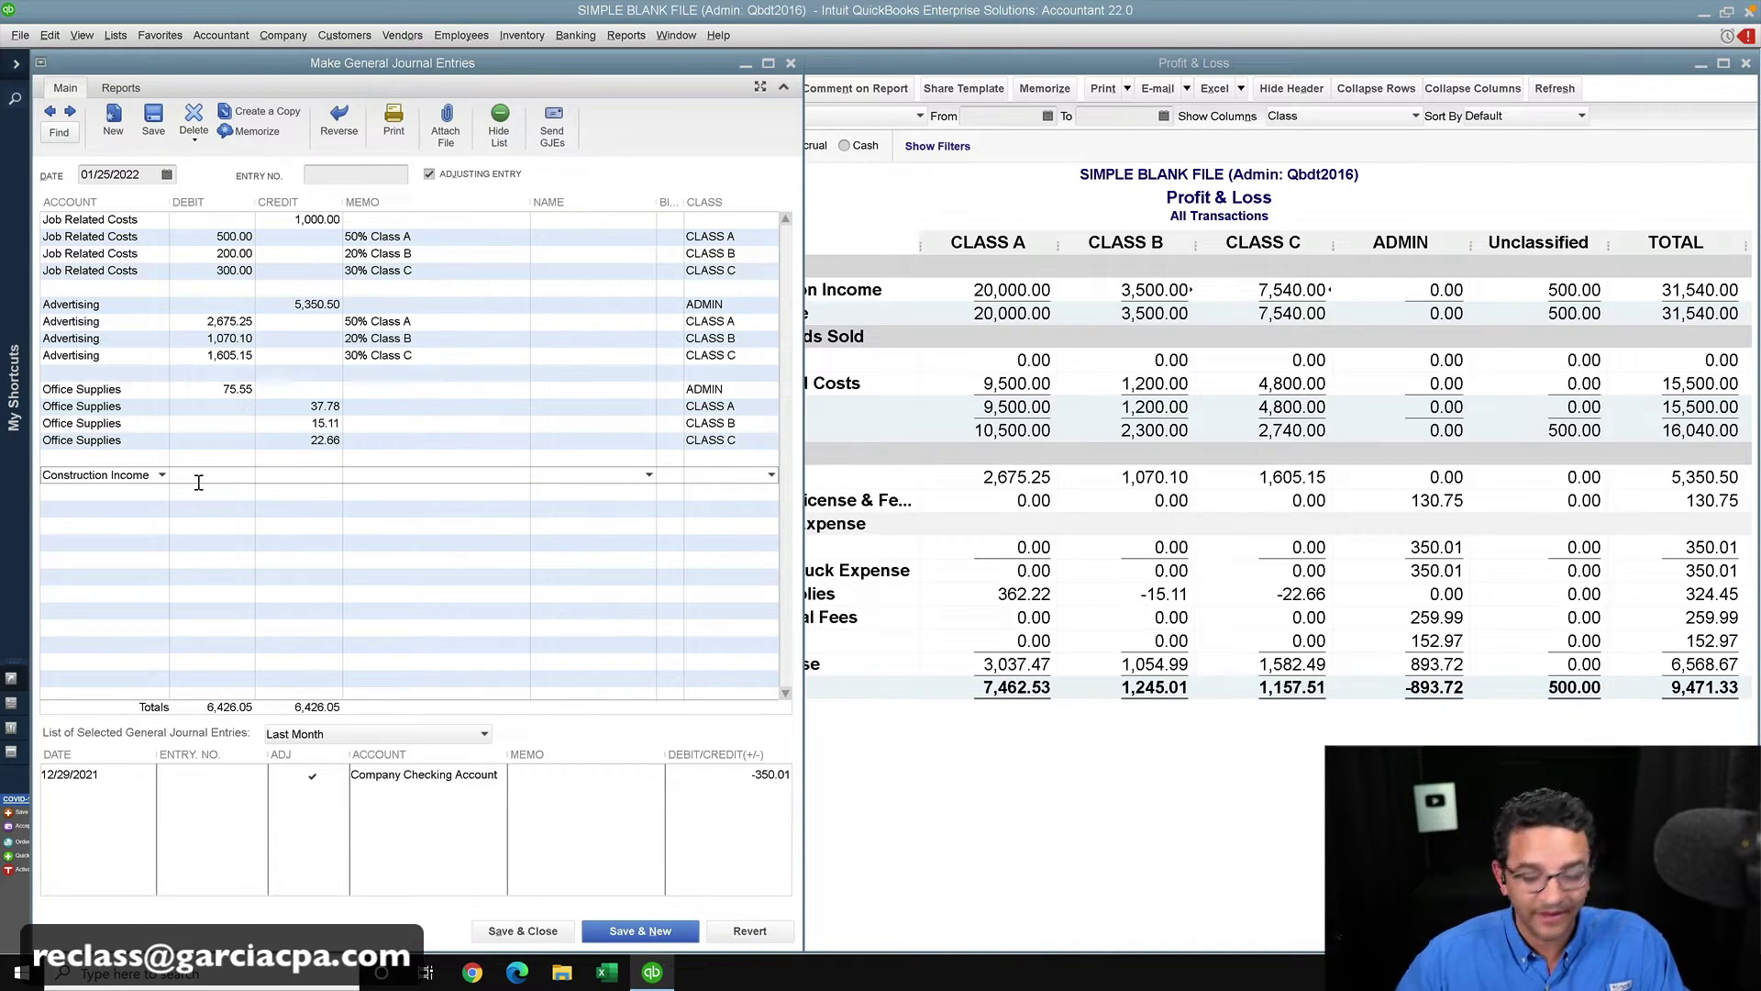
left_click(1443, 312)
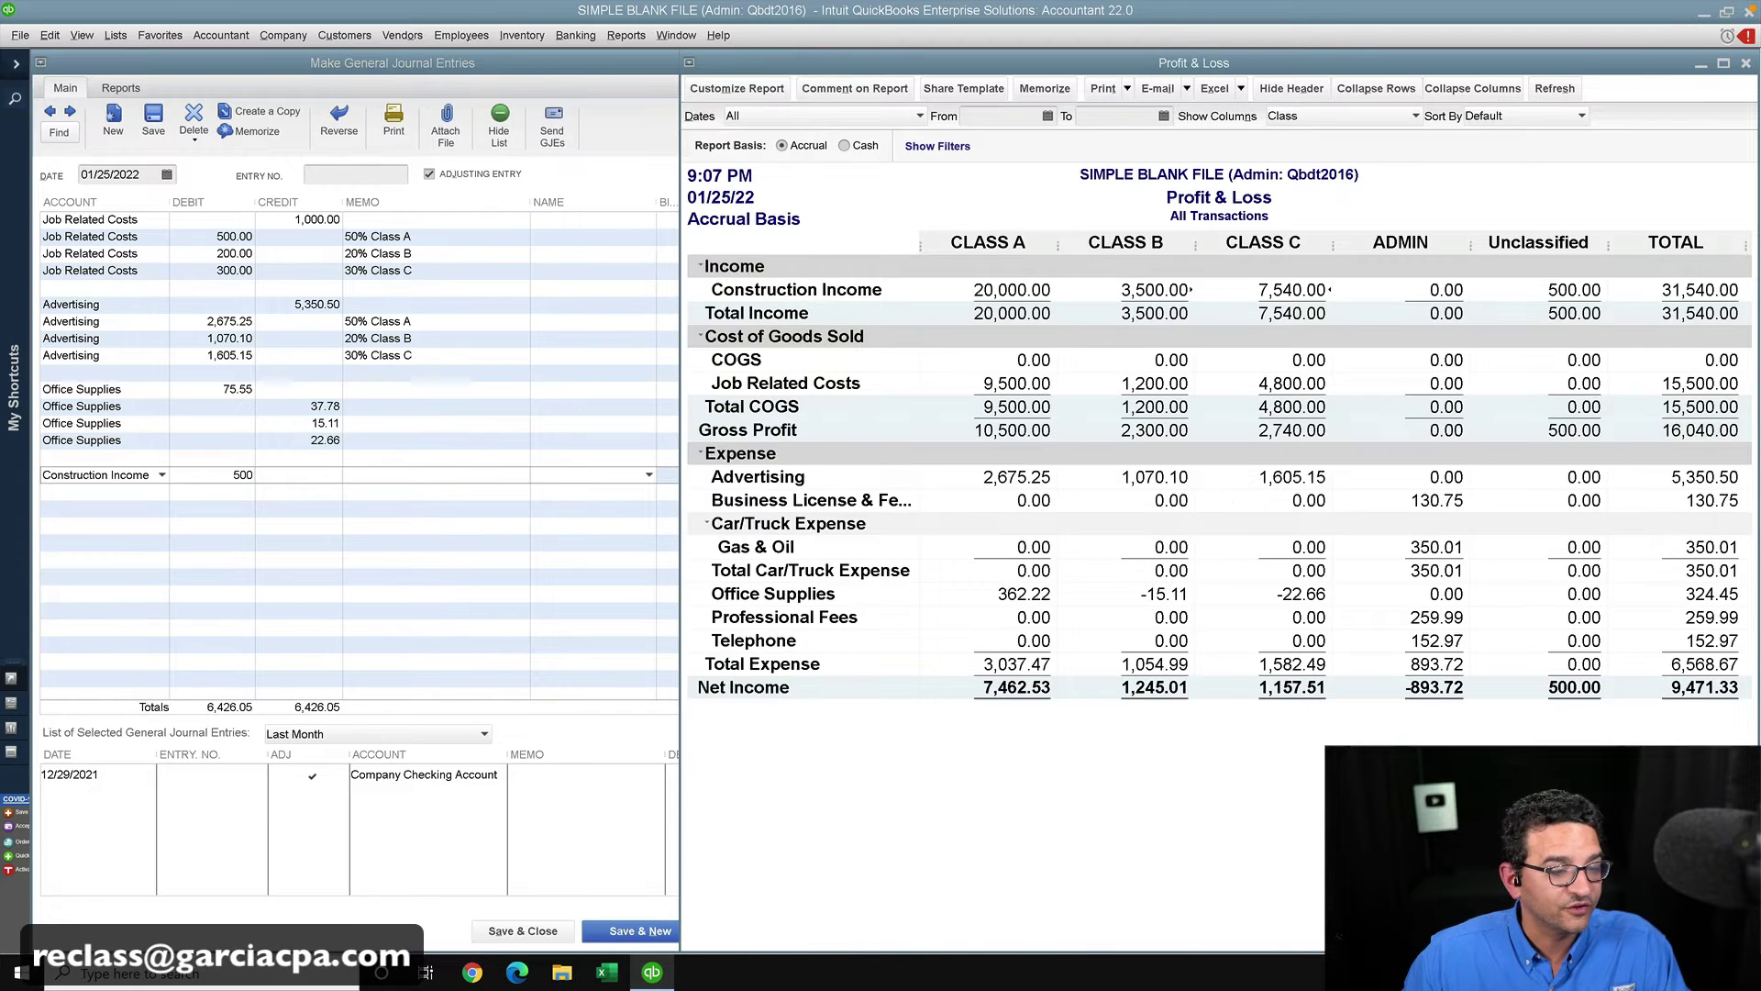
middle_click(1330, 358)
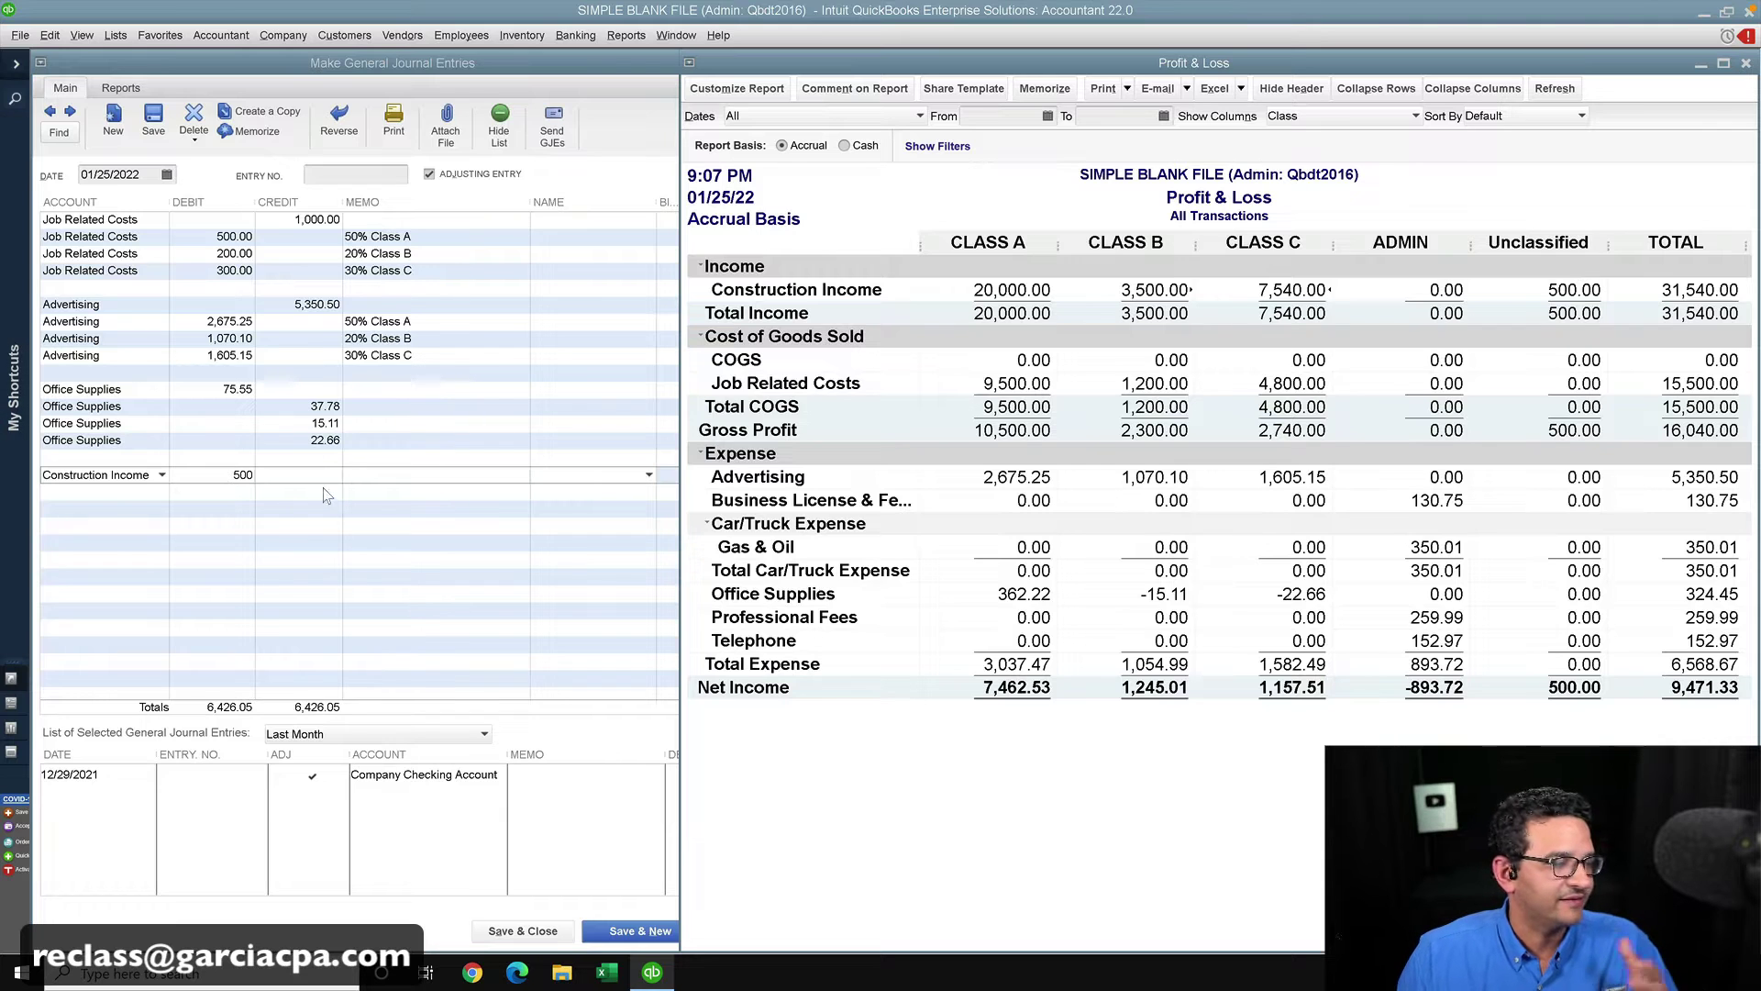
- Copy the Construction Income account to the three journal lines below its 500.00 debit
left_click(217, 501)
left_click(143, 474)
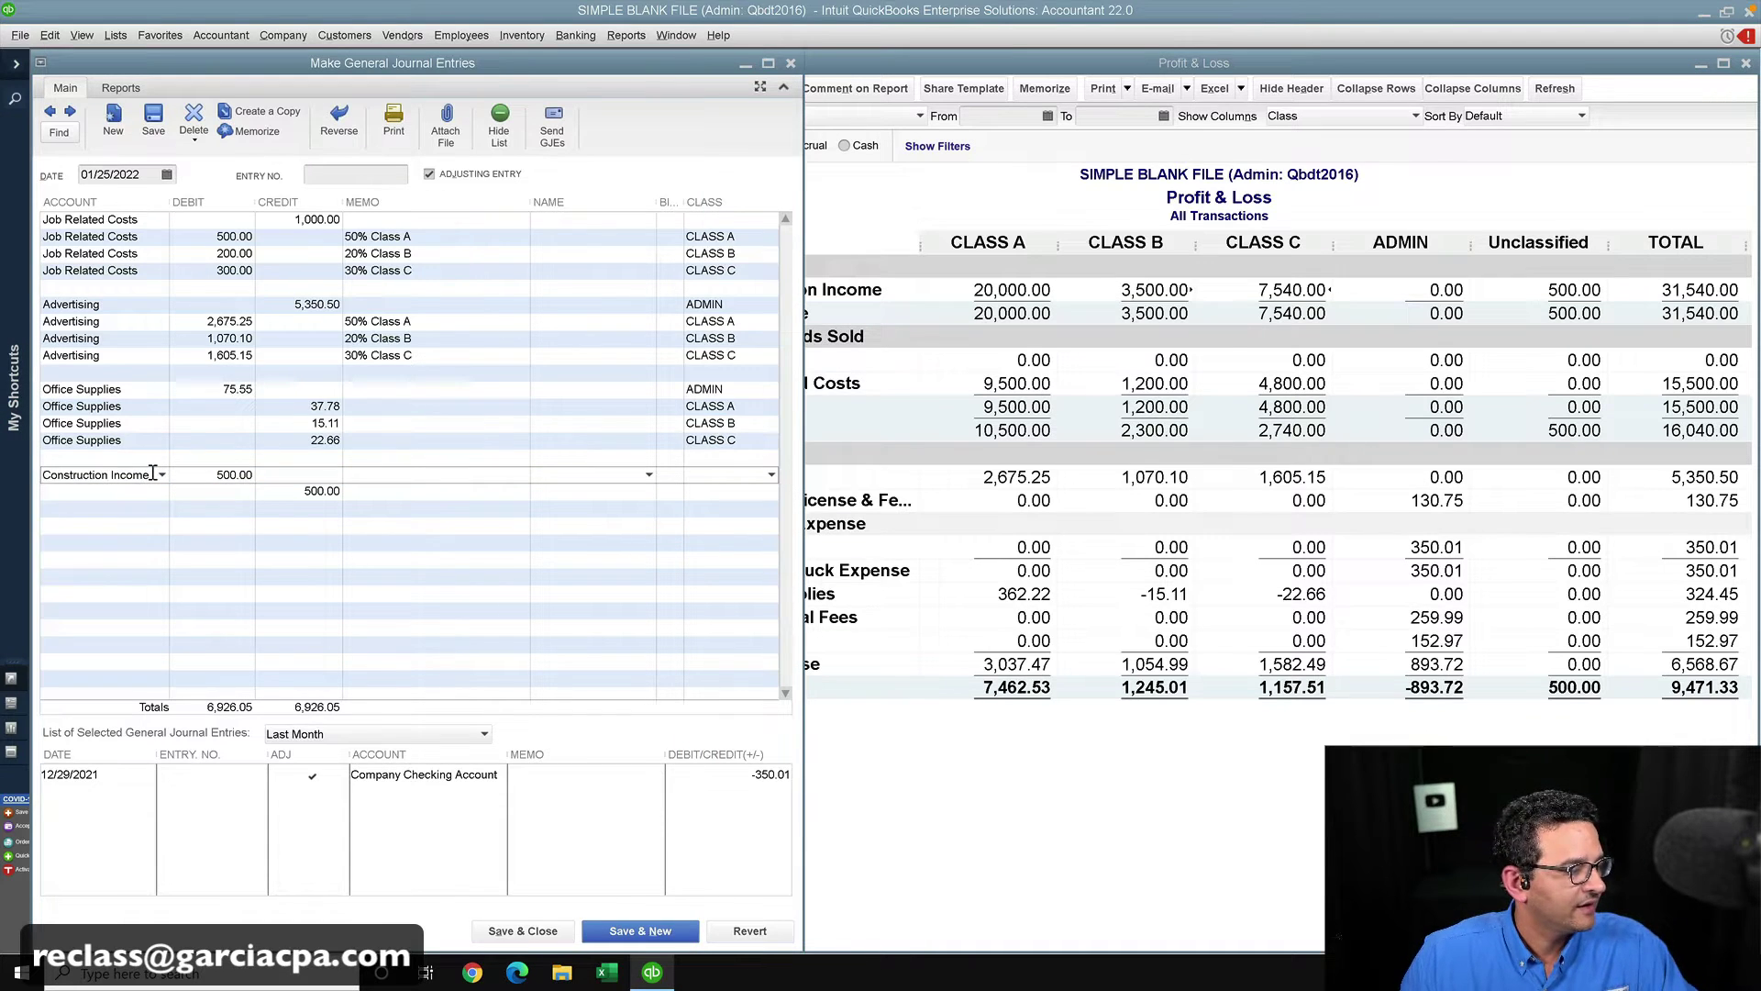
left_click(64, 495)
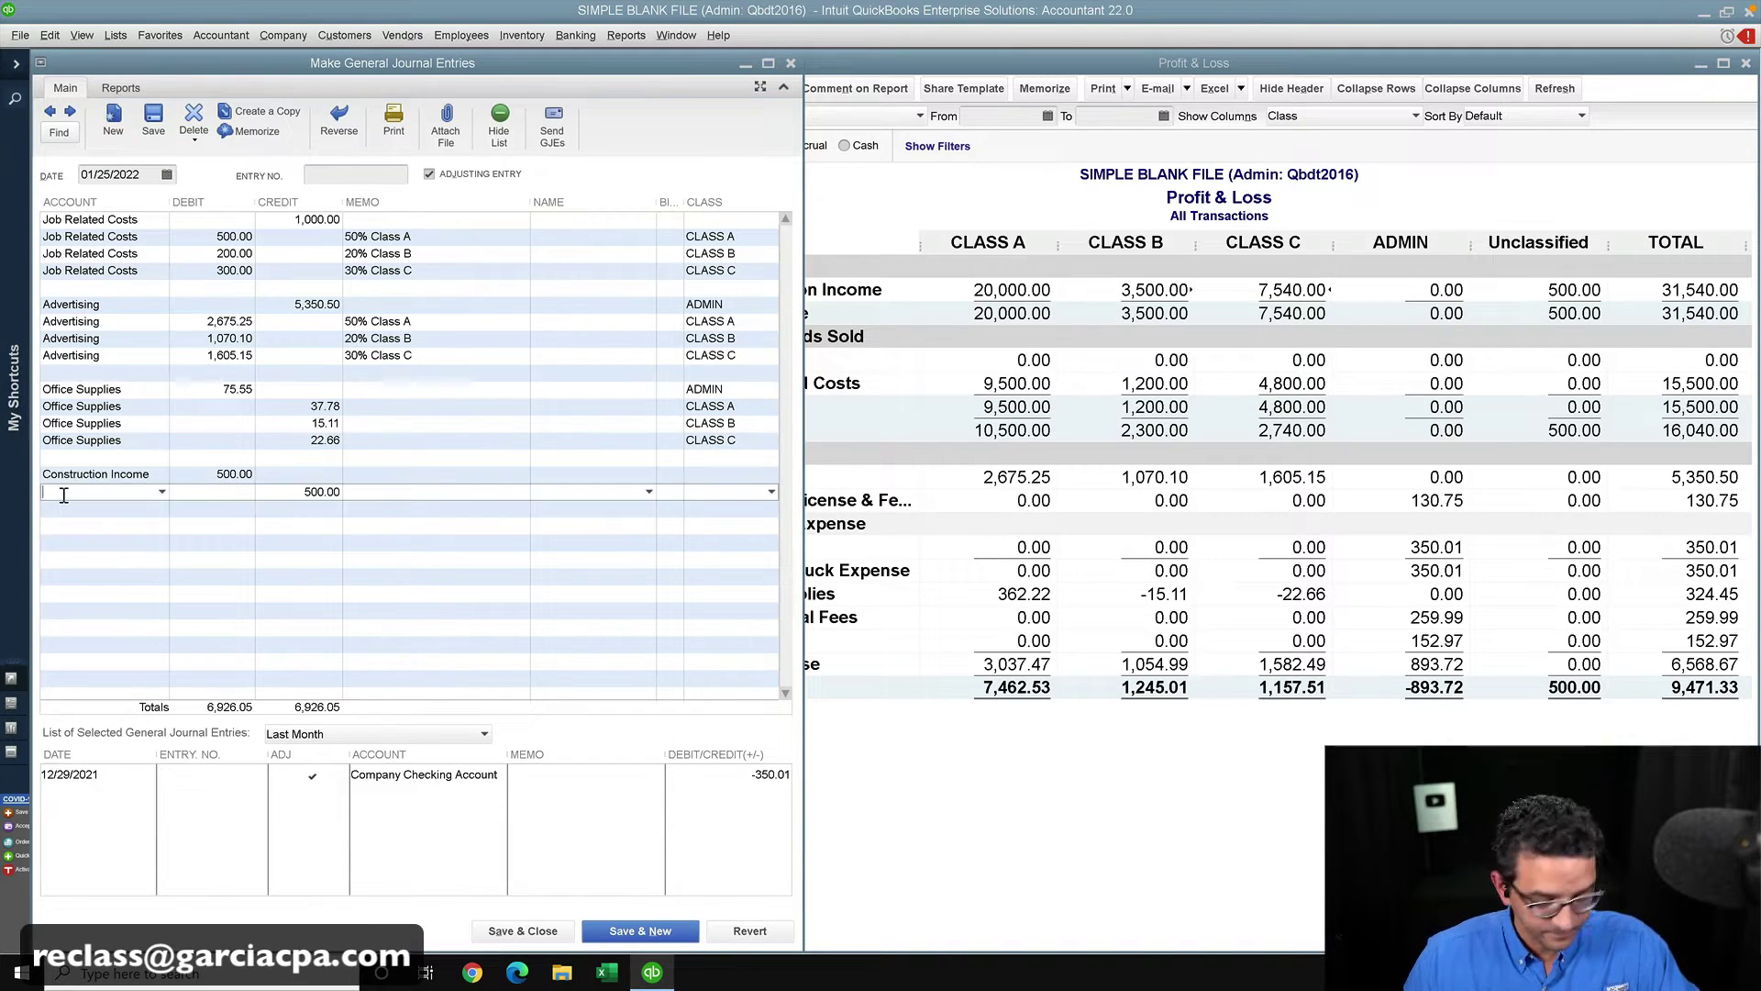
key("ctrl+v")
left_click(71, 510)
key("ctrl+v")
left_click(71, 525)
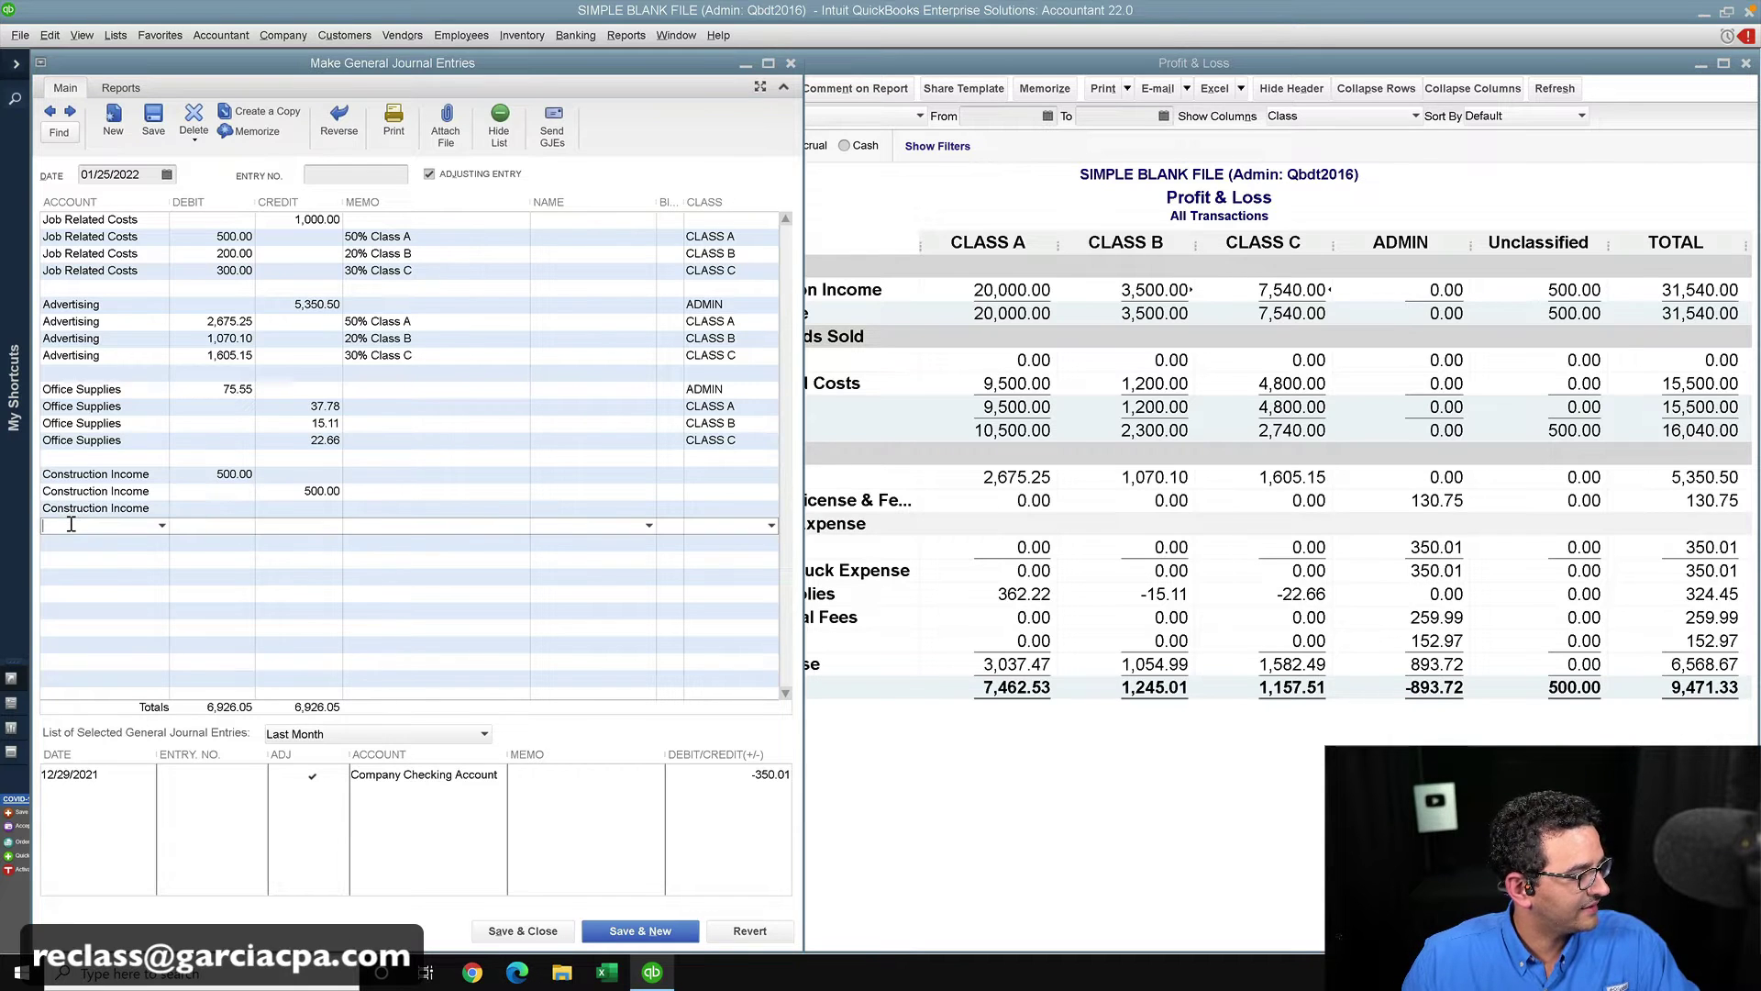
key("ctrl+v")
- Leave the Construction Income debit unclassified and assign CLASS A, CLASS B and CLASS C to the three lines below it
left_click(748, 472)
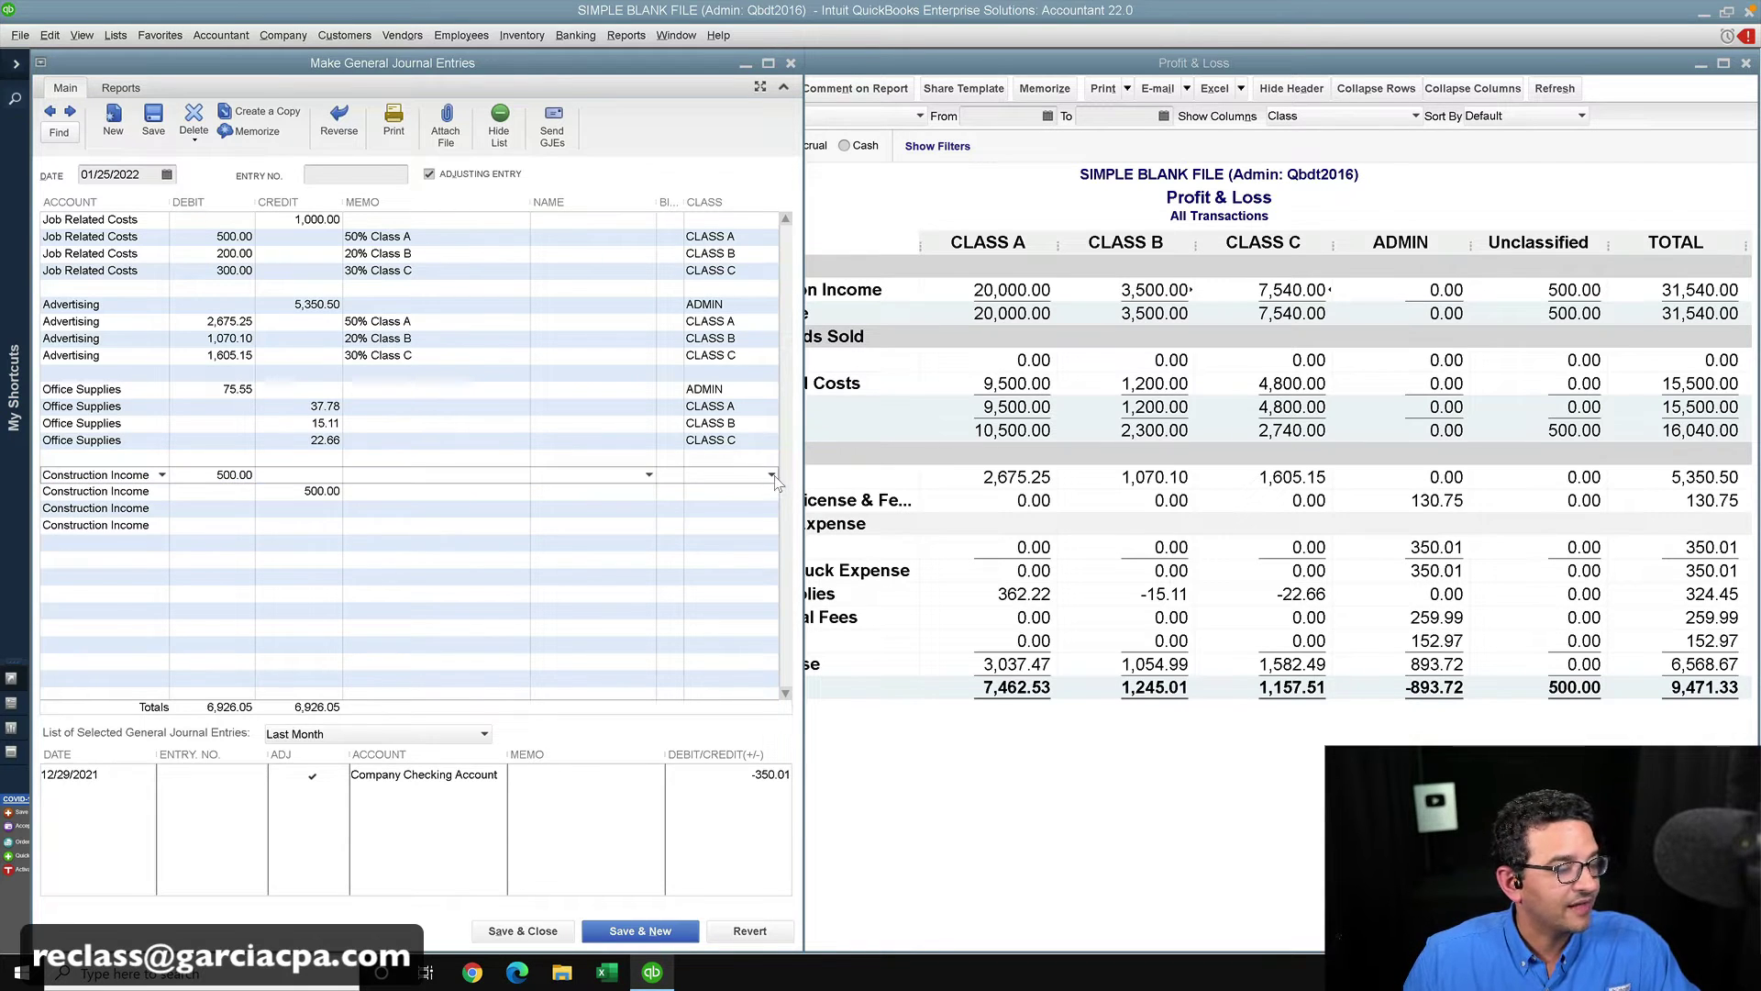
left_click(772, 475)
left_click(772, 475)
left_click(755, 493)
left_click(771, 493)
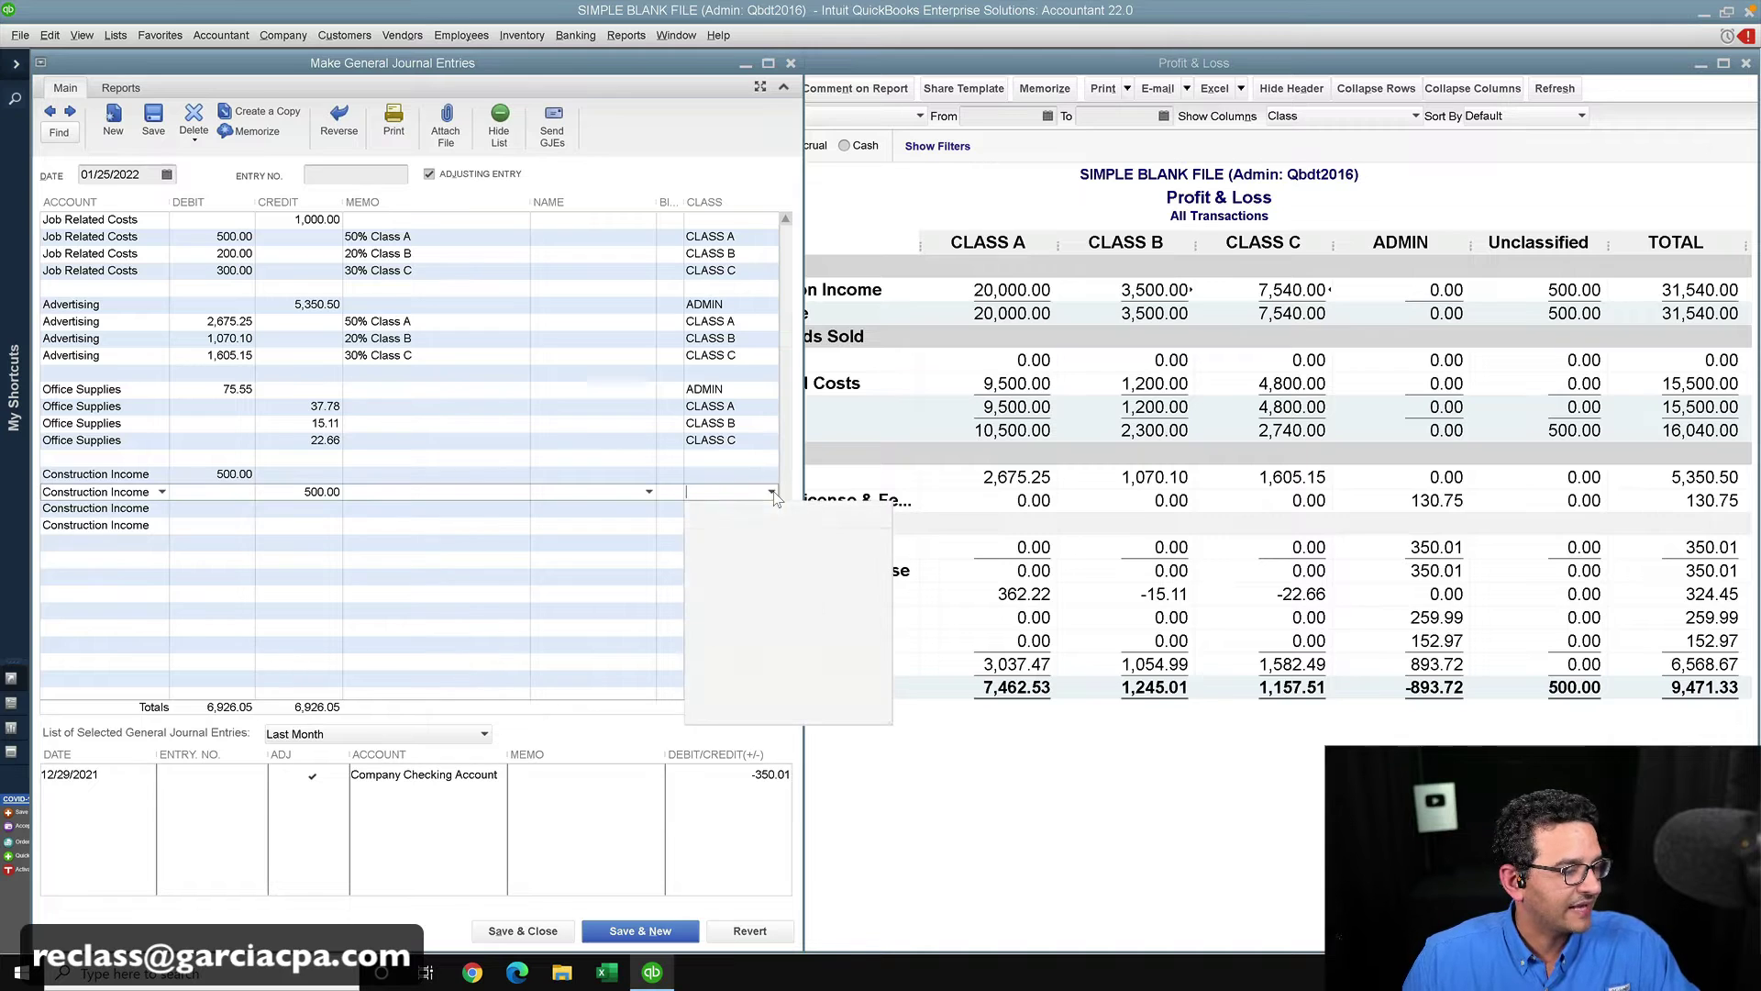
left_click(716, 542)
left_click(759, 511)
left_click(773, 494)
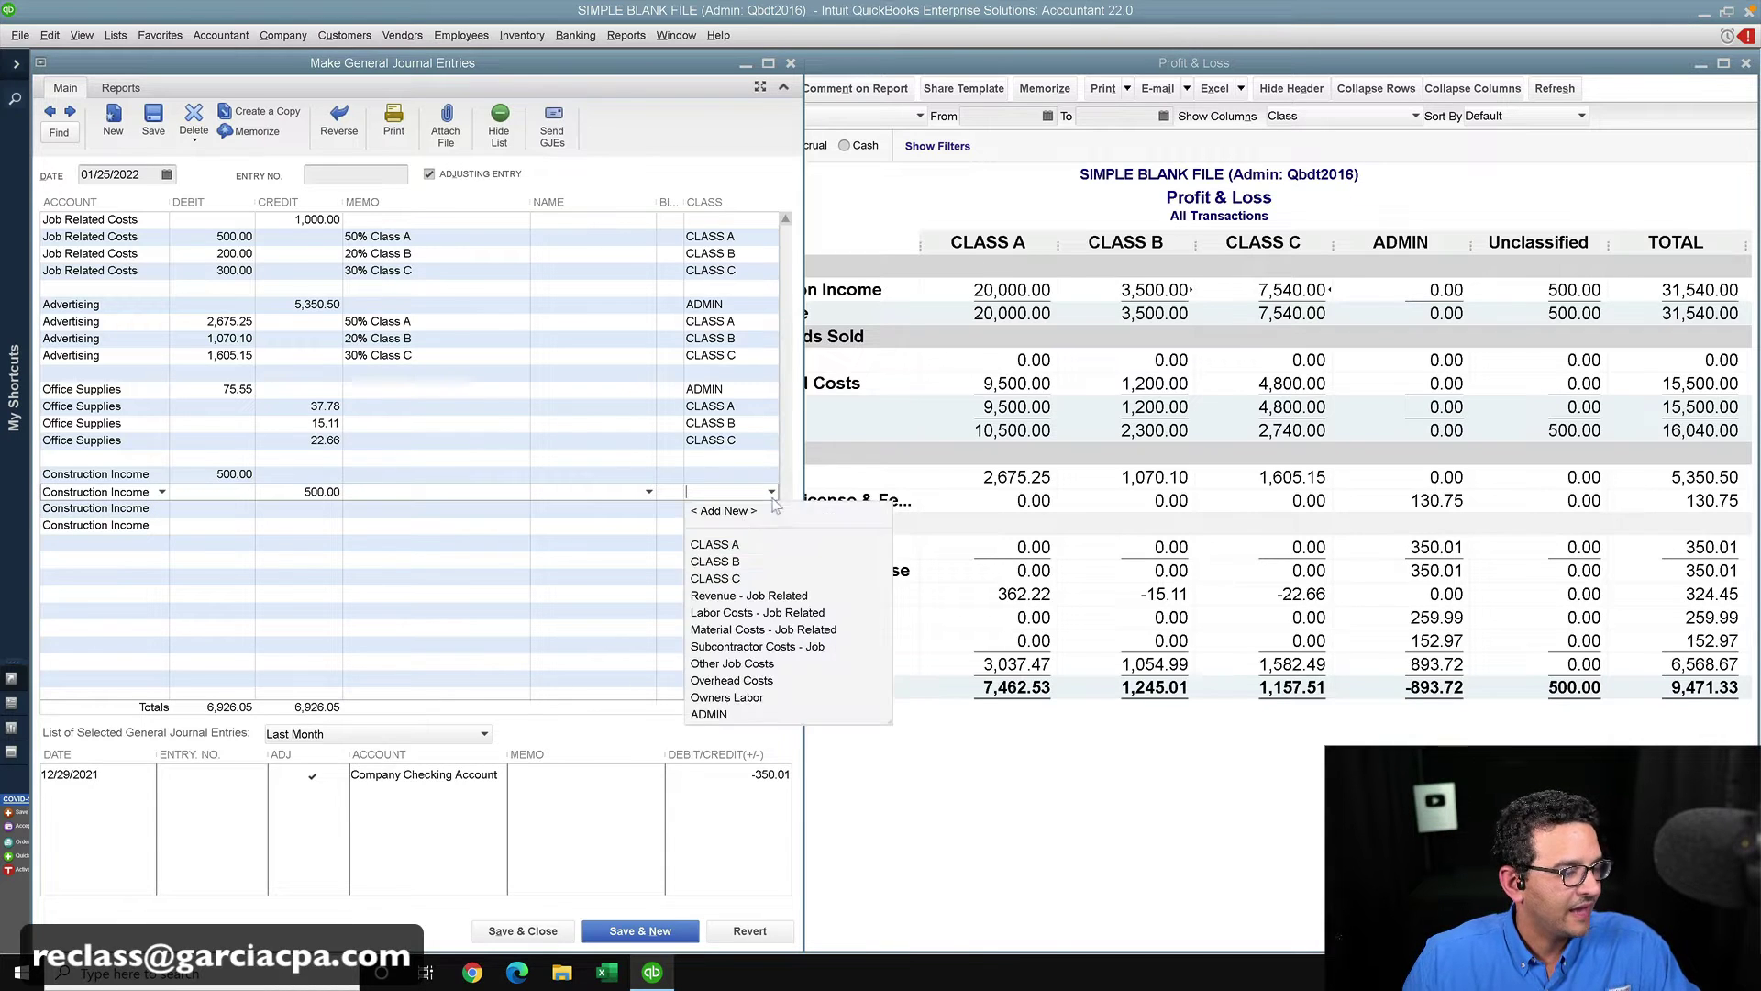
left_click(732, 544)
left_click(771, 509)
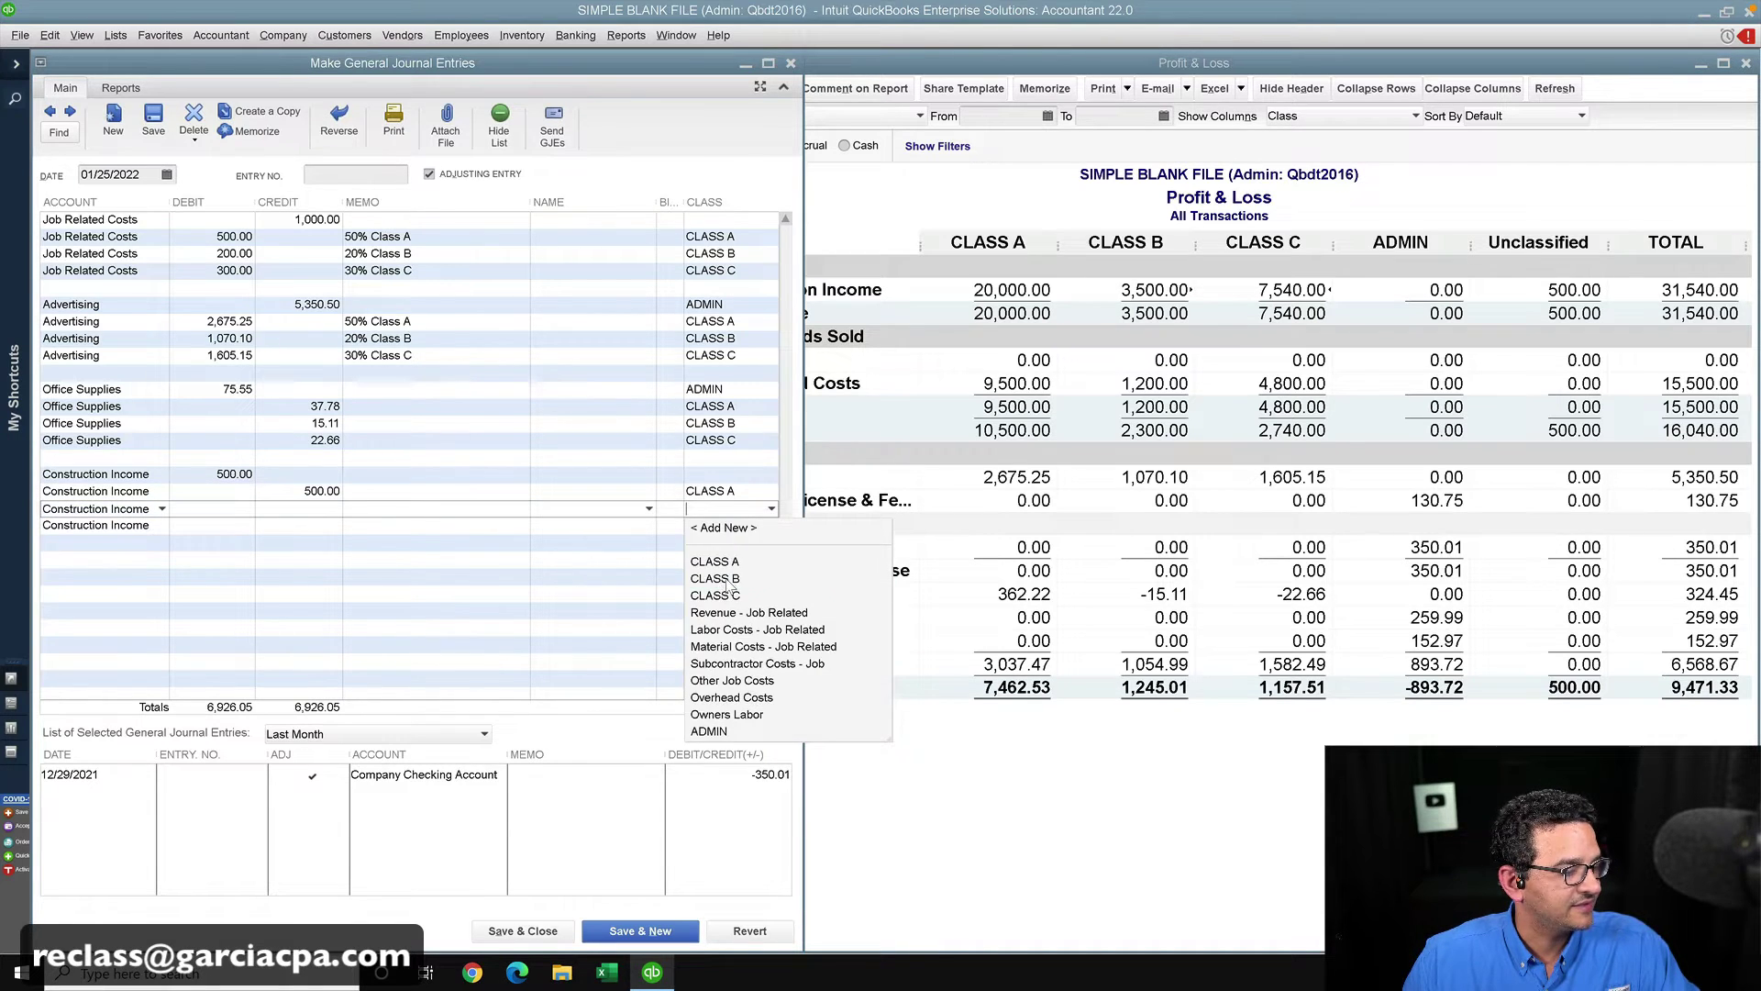
left_click(728, 580)
left_click(771, 526)
left_click(771, 527)
left_click(729, 611)
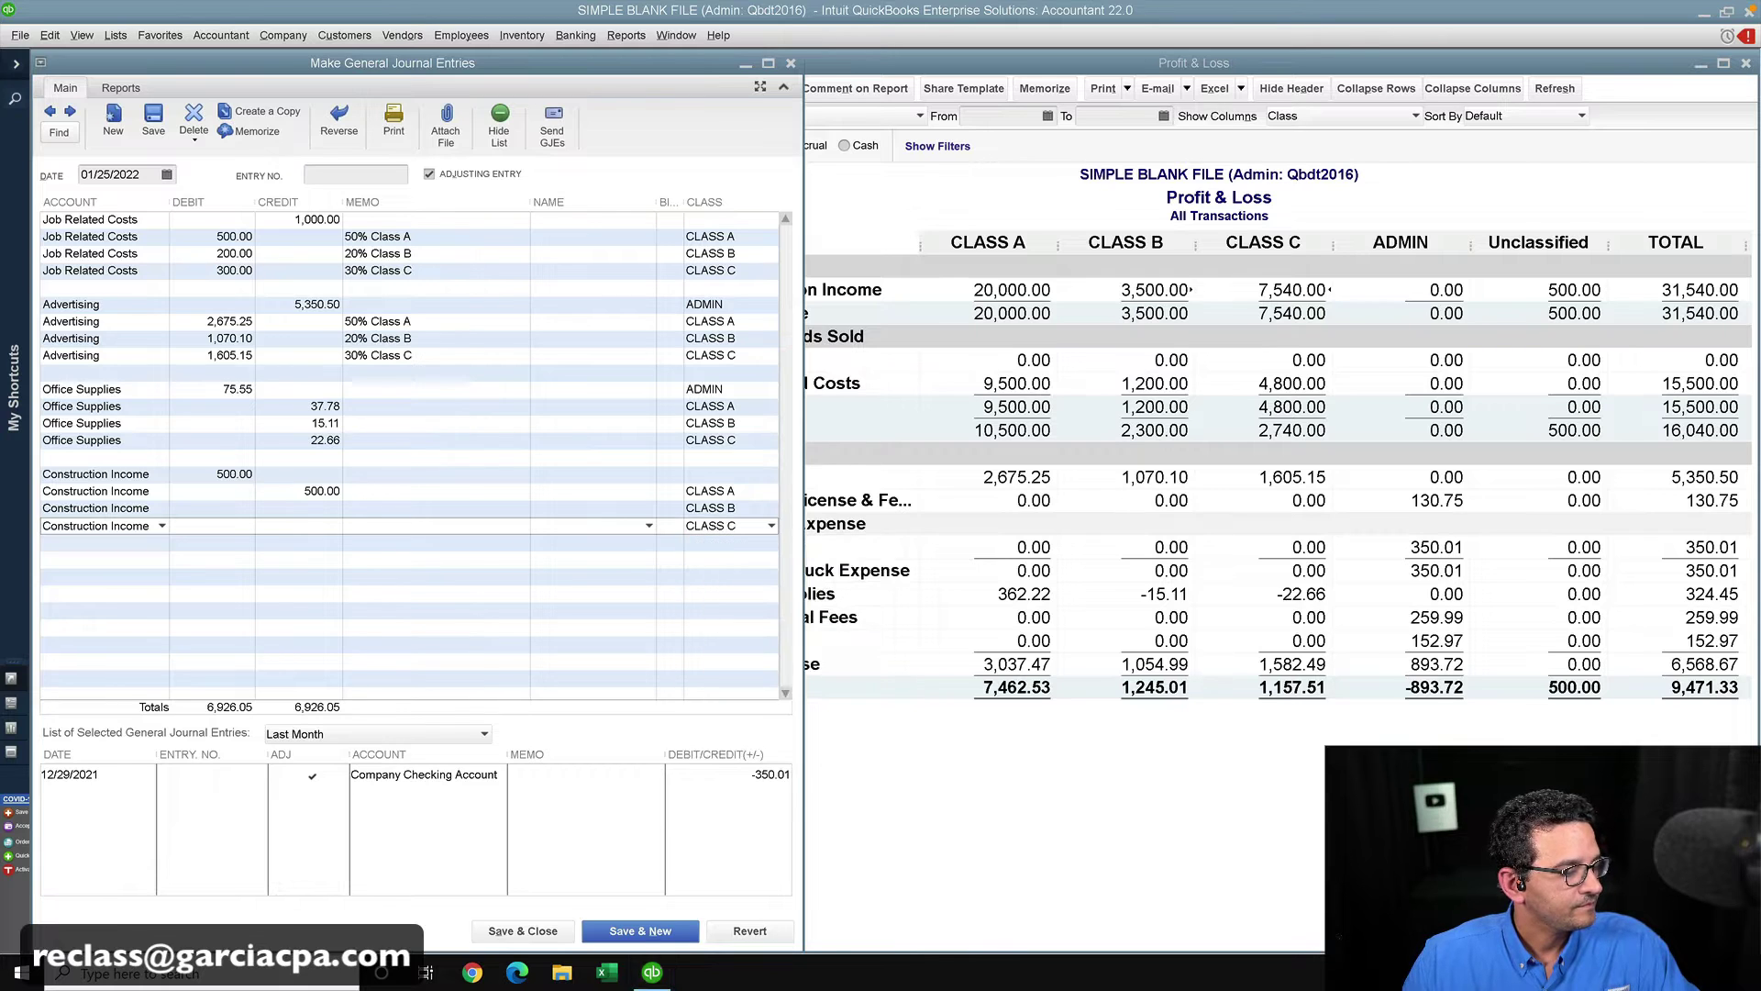
- Set the CLASS A Construction Income credit to 50% of 500.00, which is 250.00
left_click(303, 493)
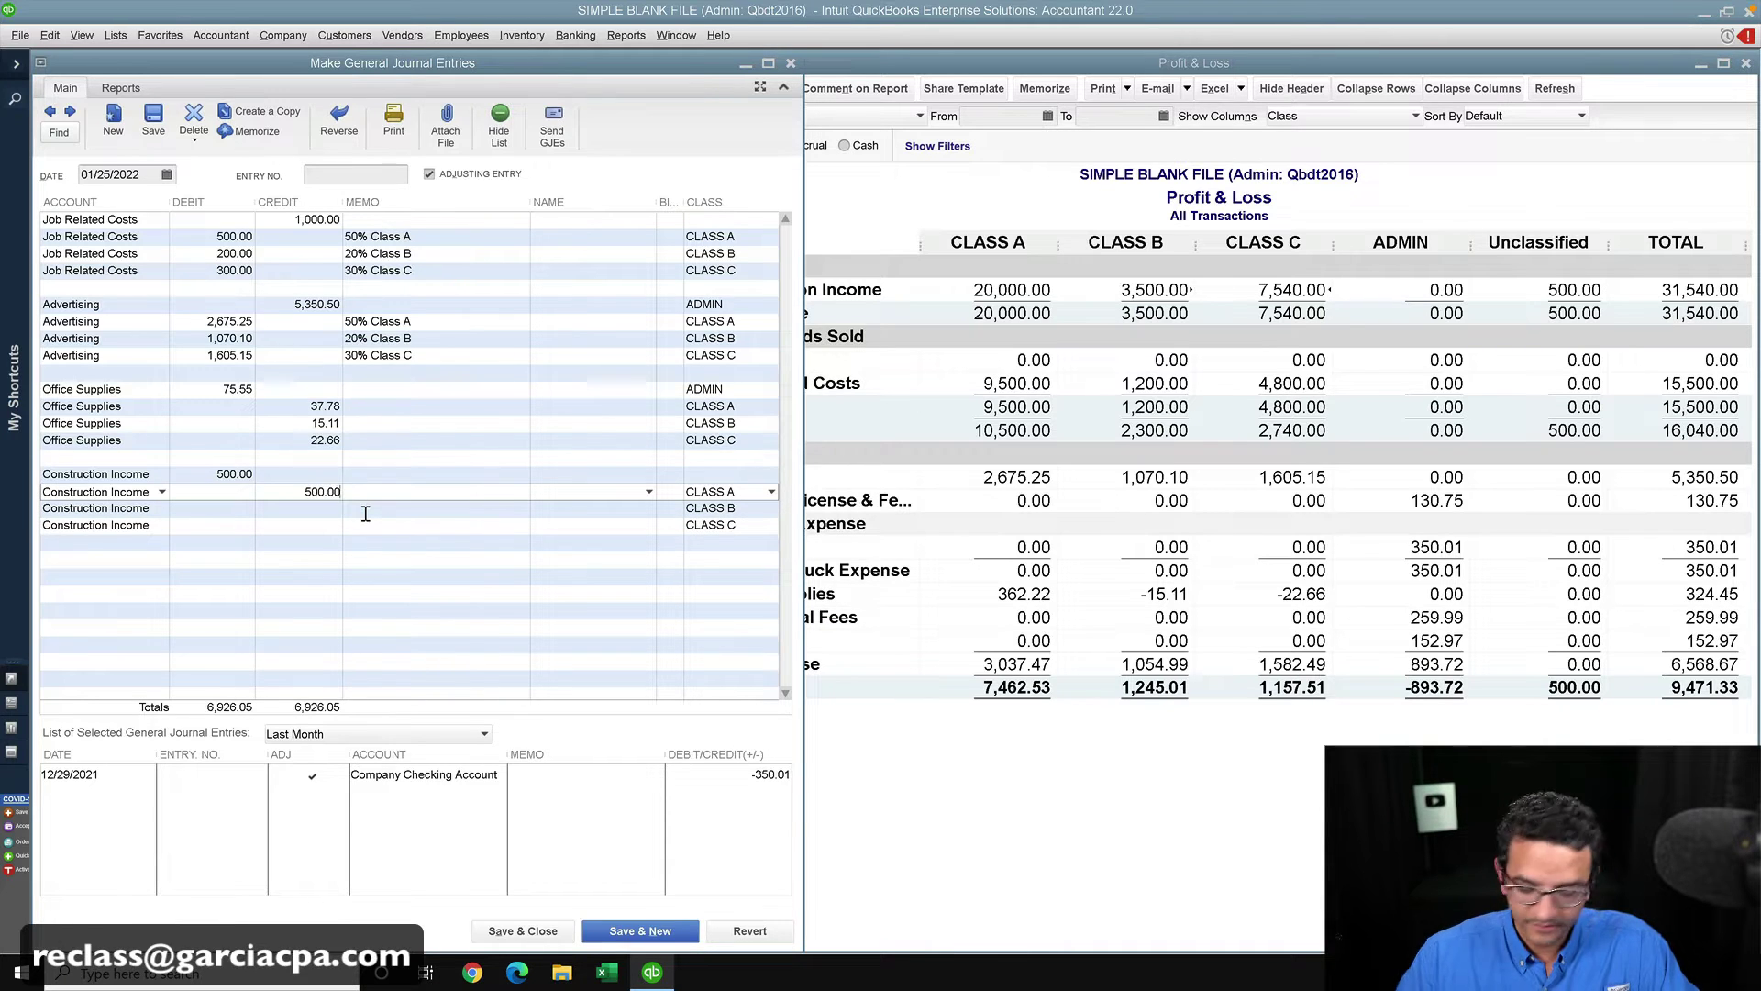
type("*")
type(".5")
key("Return")
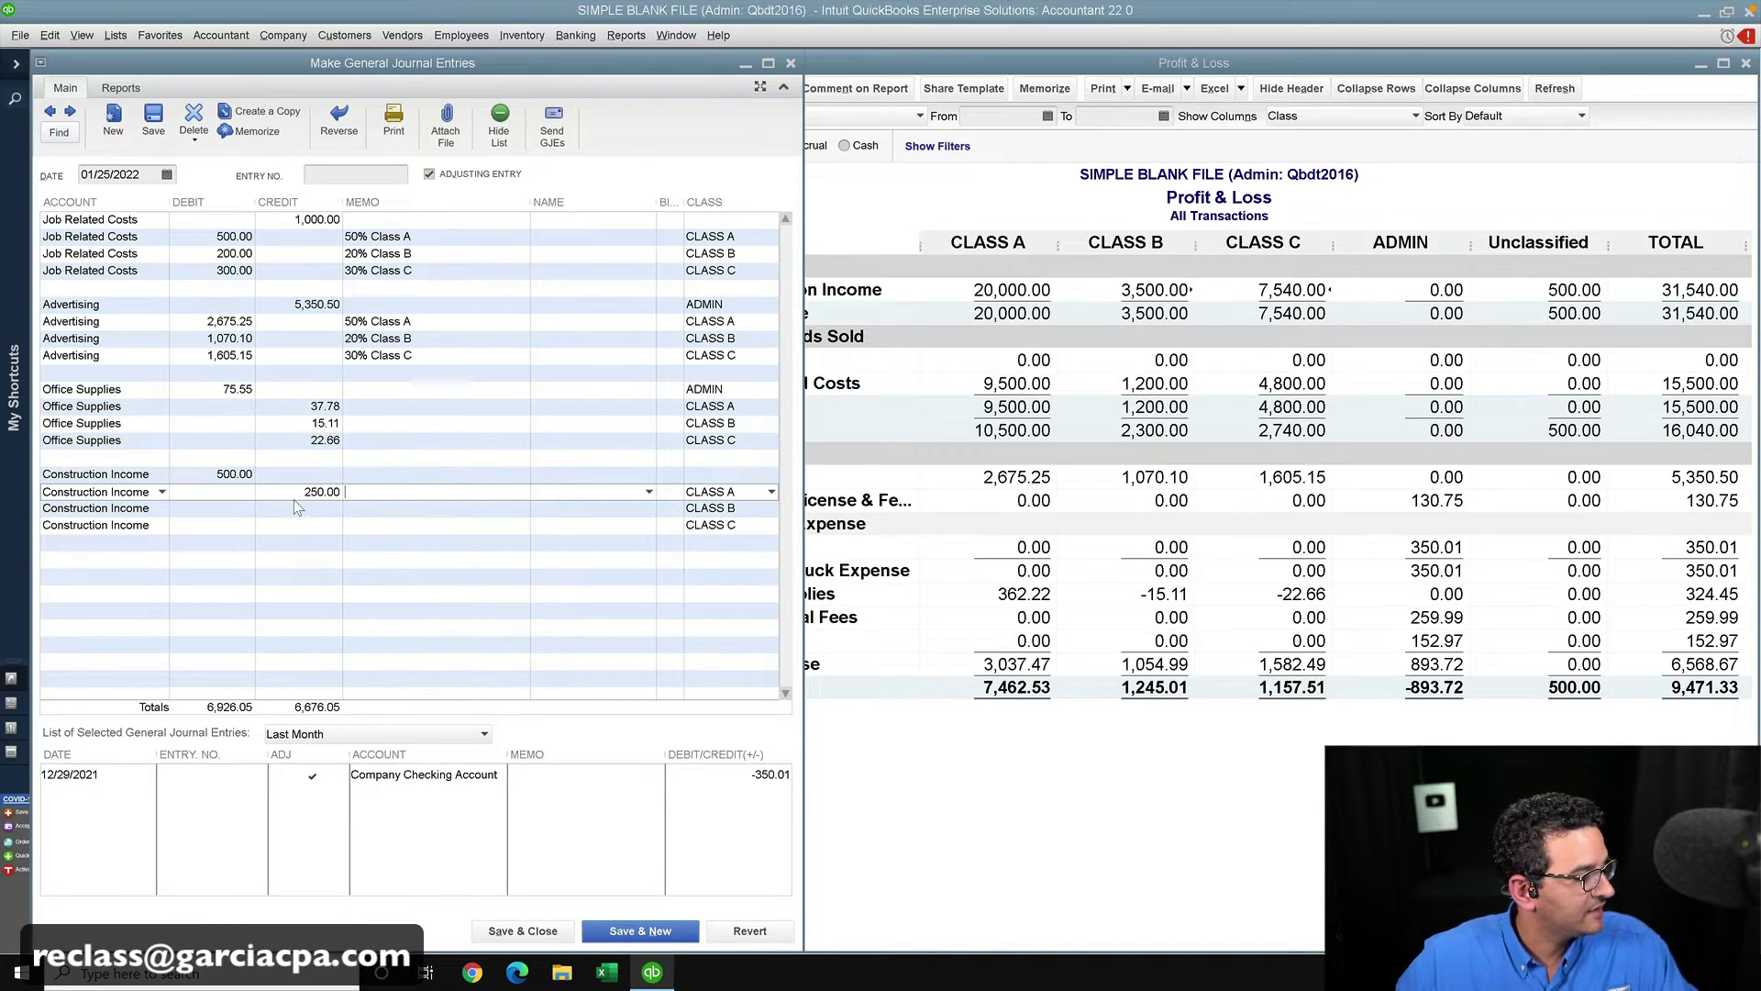
- Set the Construction Income credits to 20% of 500 for CLASS B (100.00) and 30% of 500 for CLASS C (150.00)
left_click(294, 501)
type("500*")
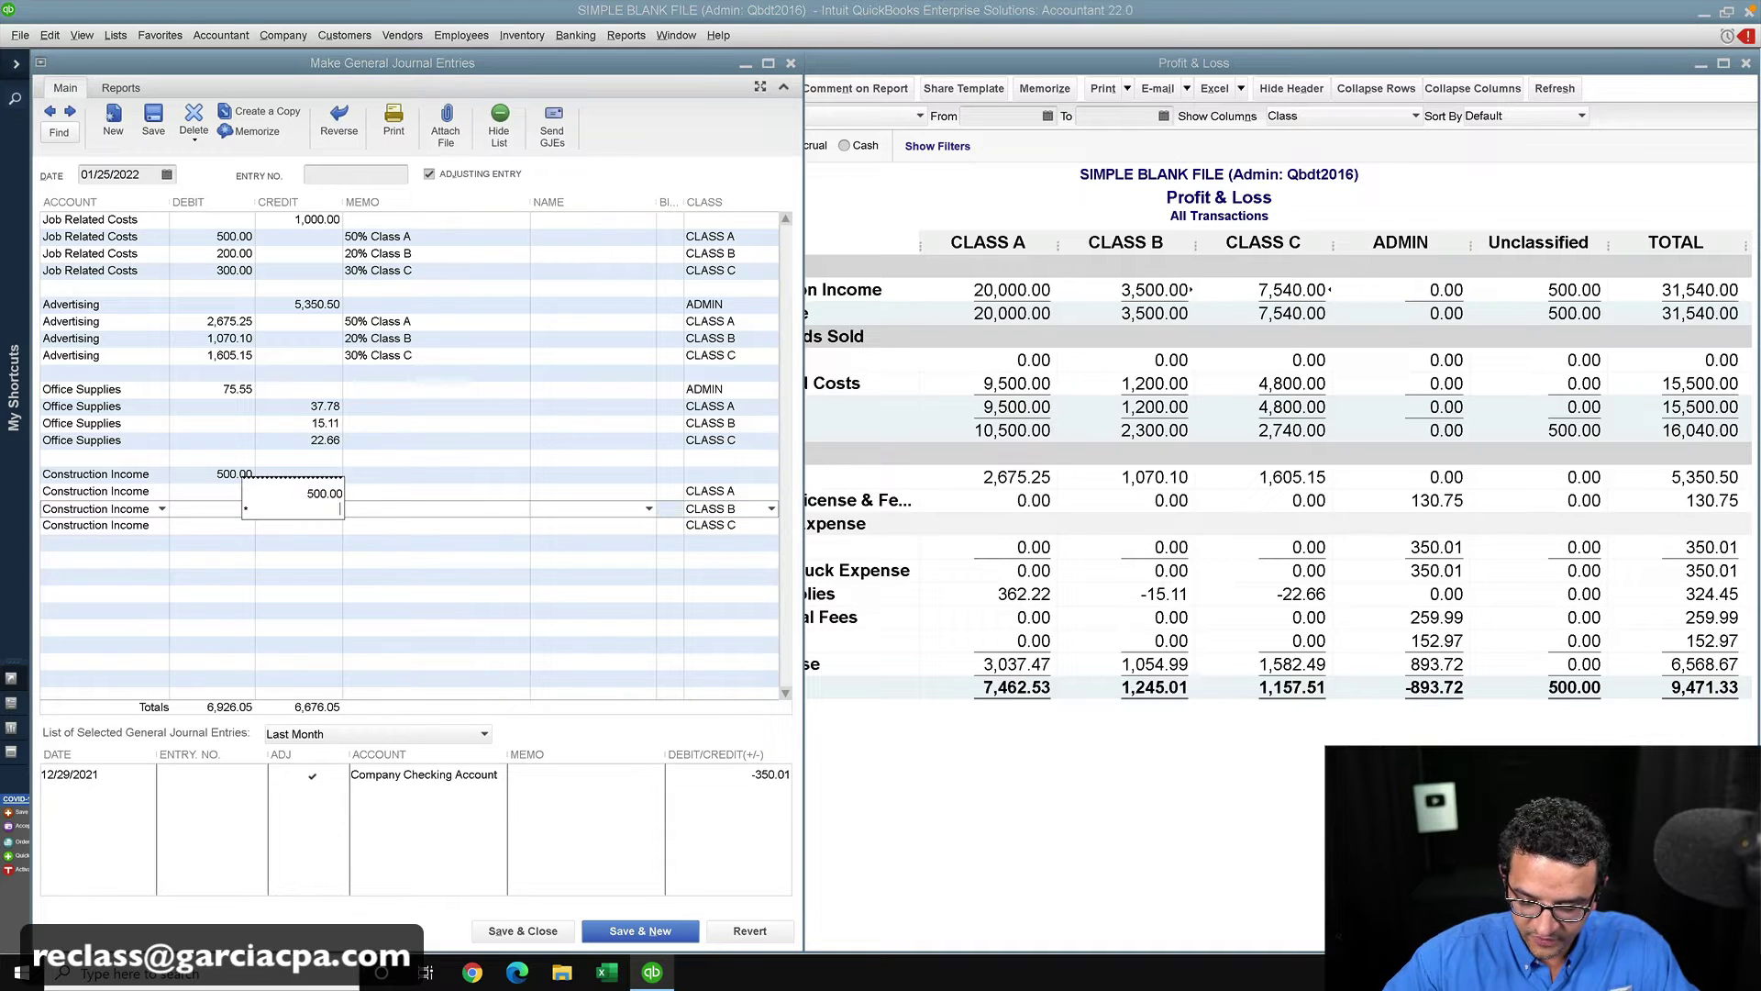
type(".2")
key("Return")
left_click(307, 525)
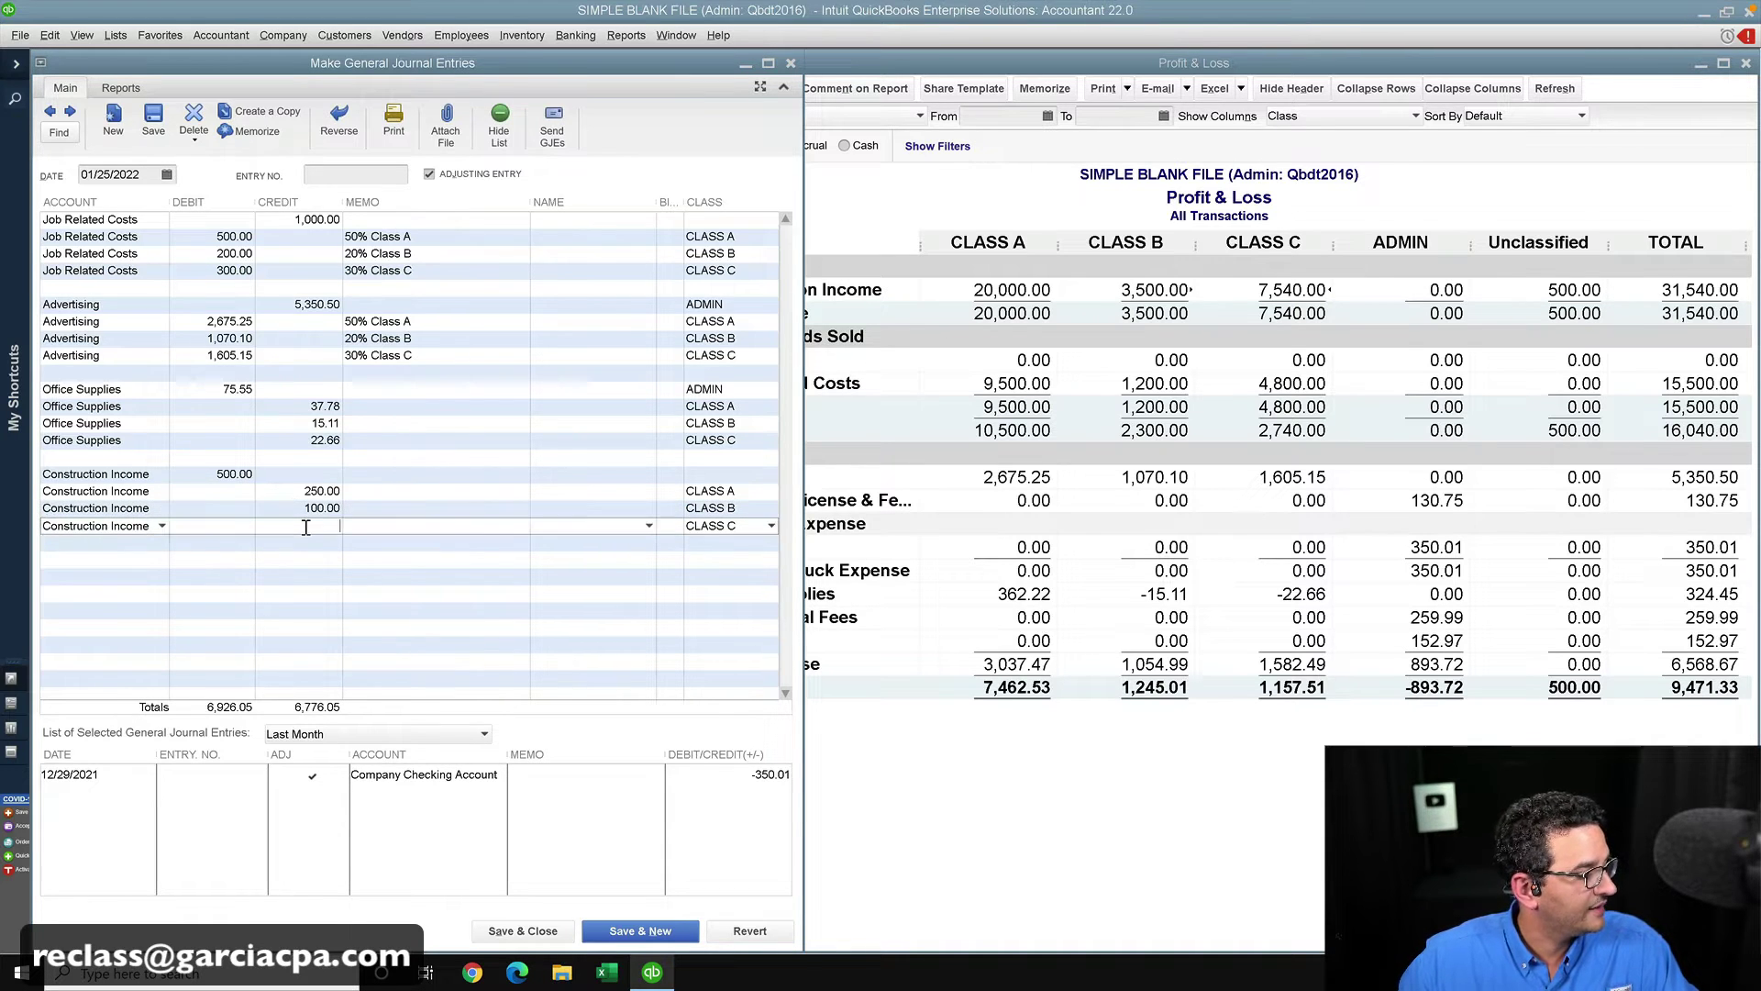
type("500")
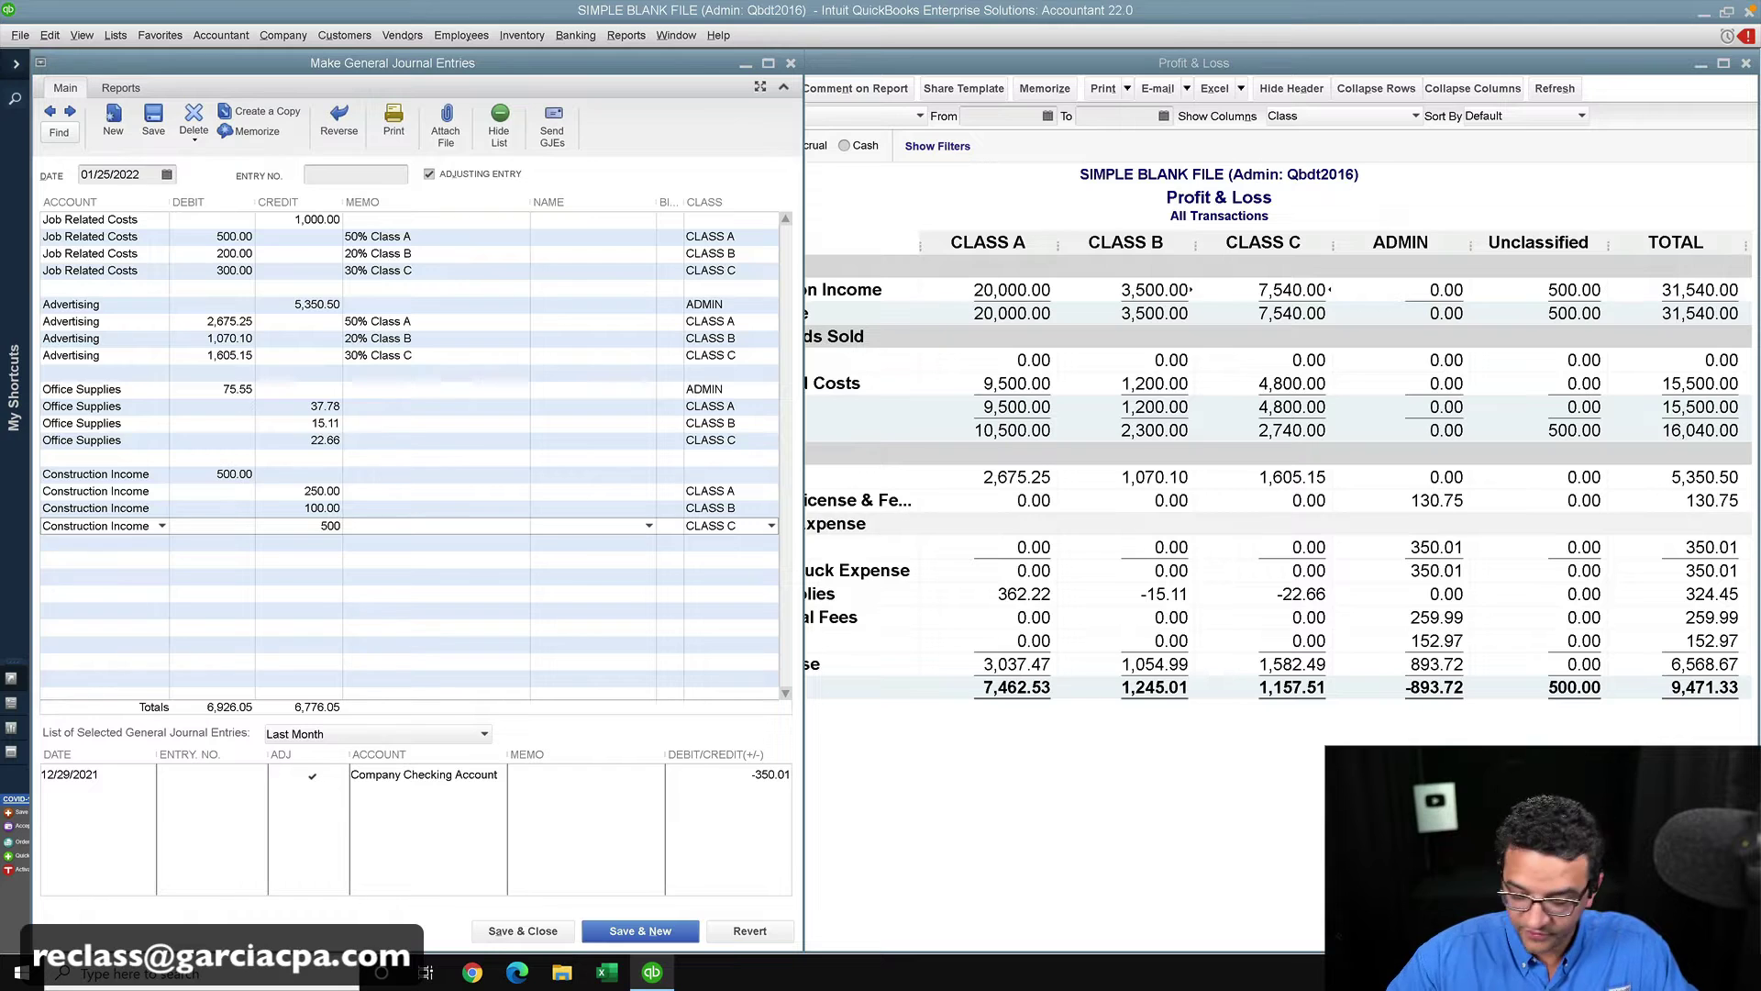
type("*.3")
key("Return")
- Save the journal entry with its Construction Income lines, recording the changes to the transaction
left_click(446, 512)
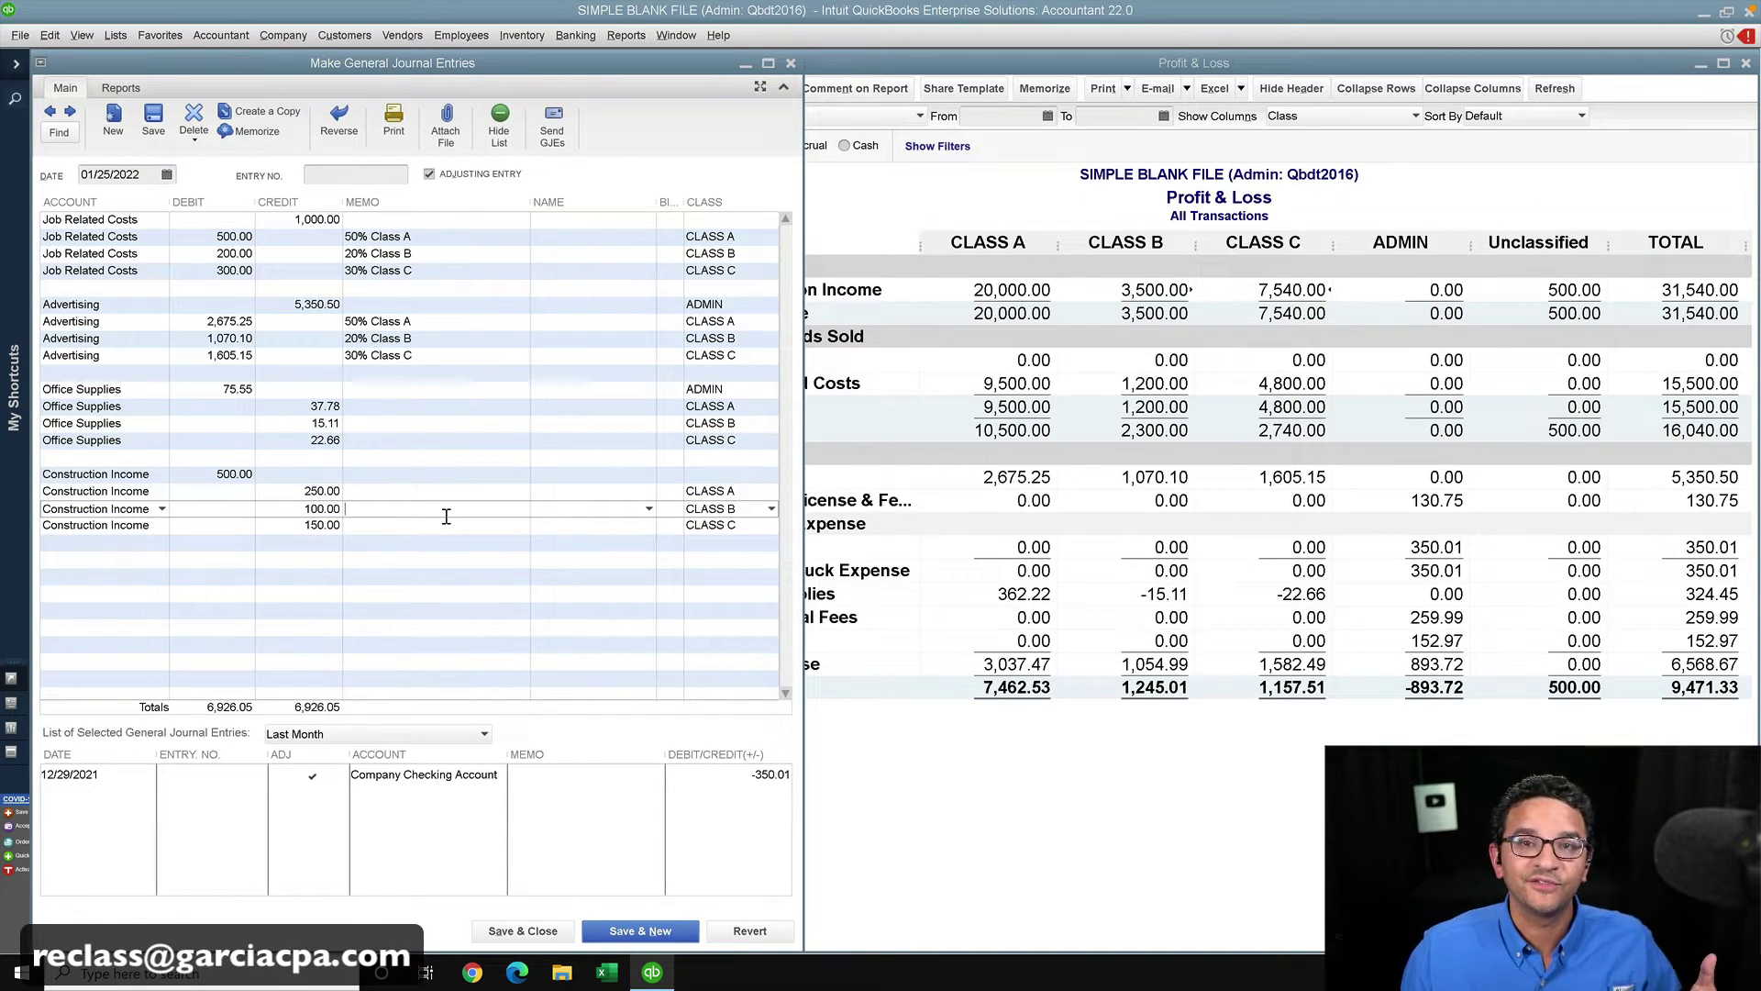
left_click(153, 119)
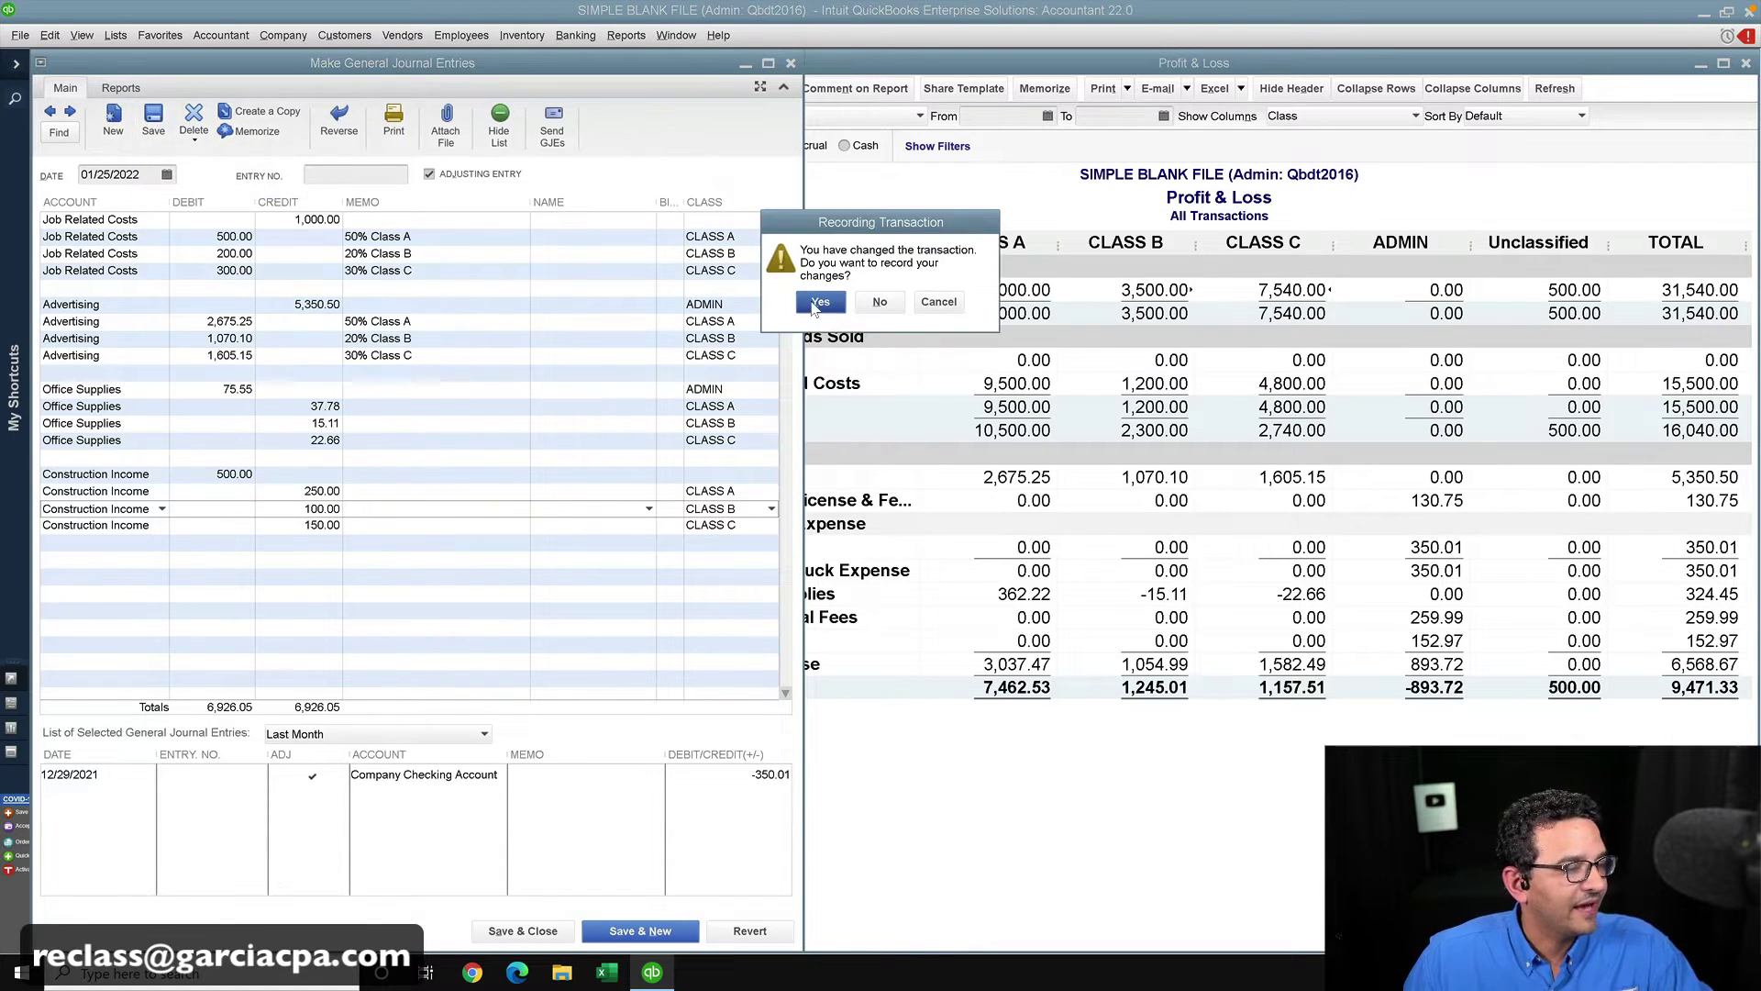
left_click(819, 302)
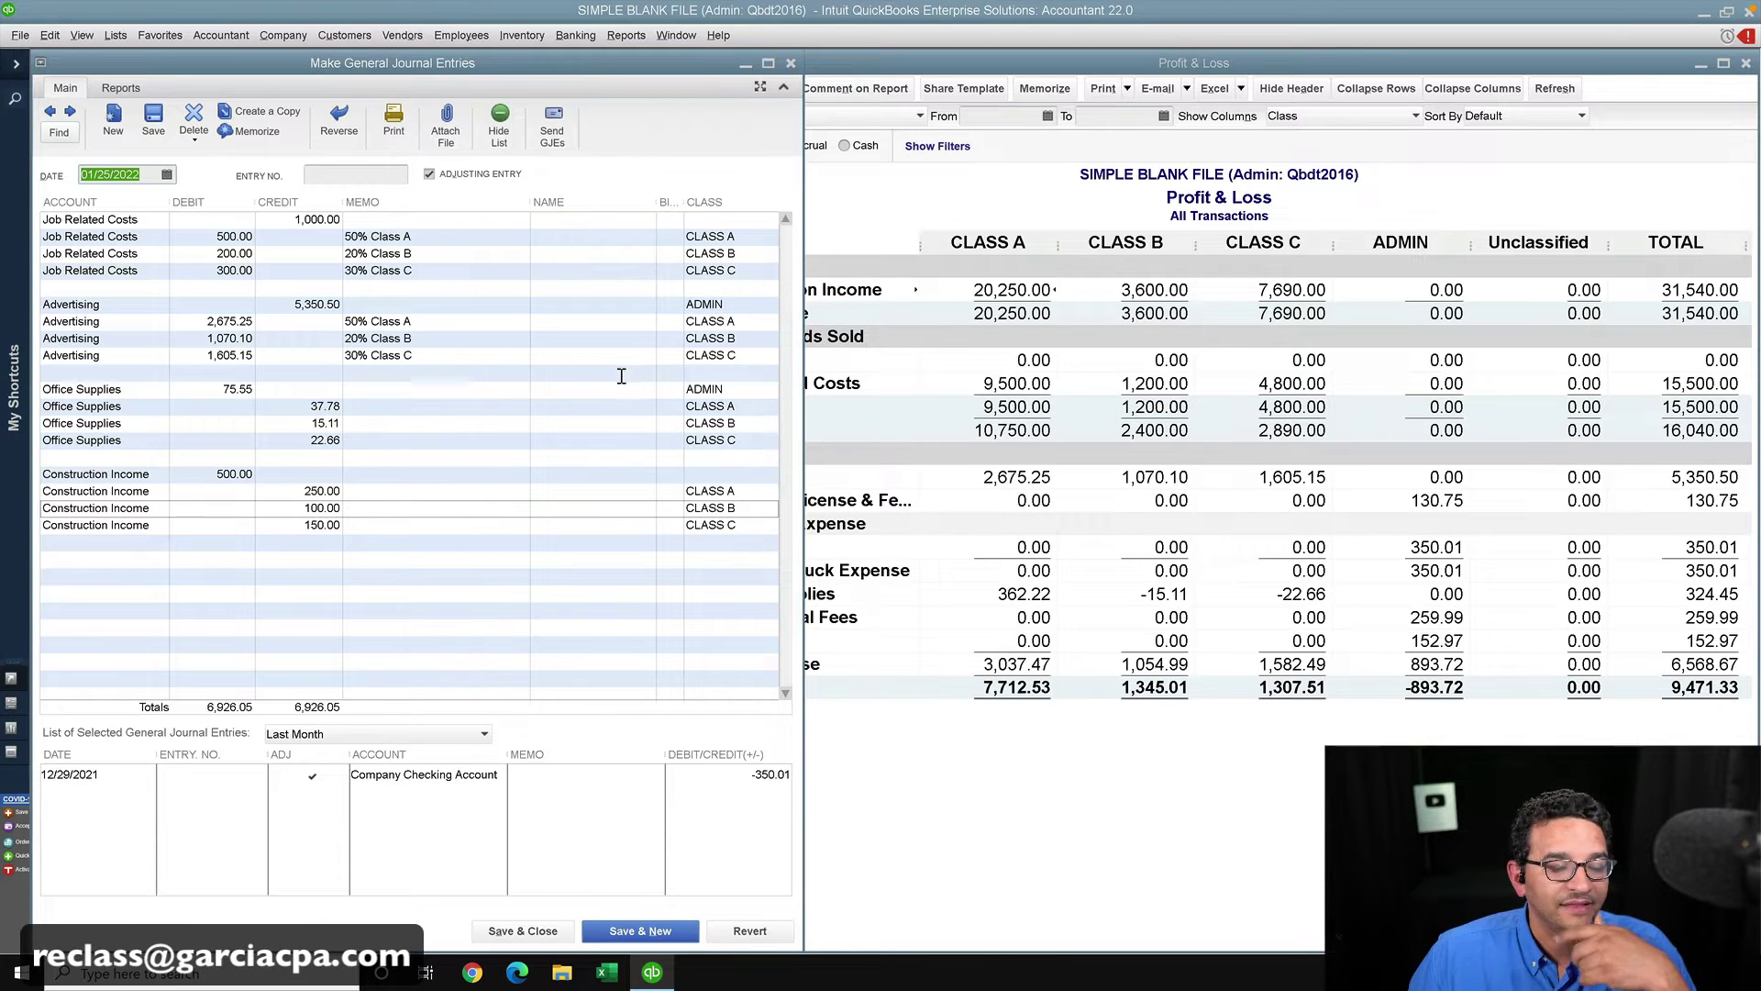
- Review the CLASS A journal memos and the transaction detail behind CLASS A Job Related Costs in a wider Memo column
left_click(406, 322)
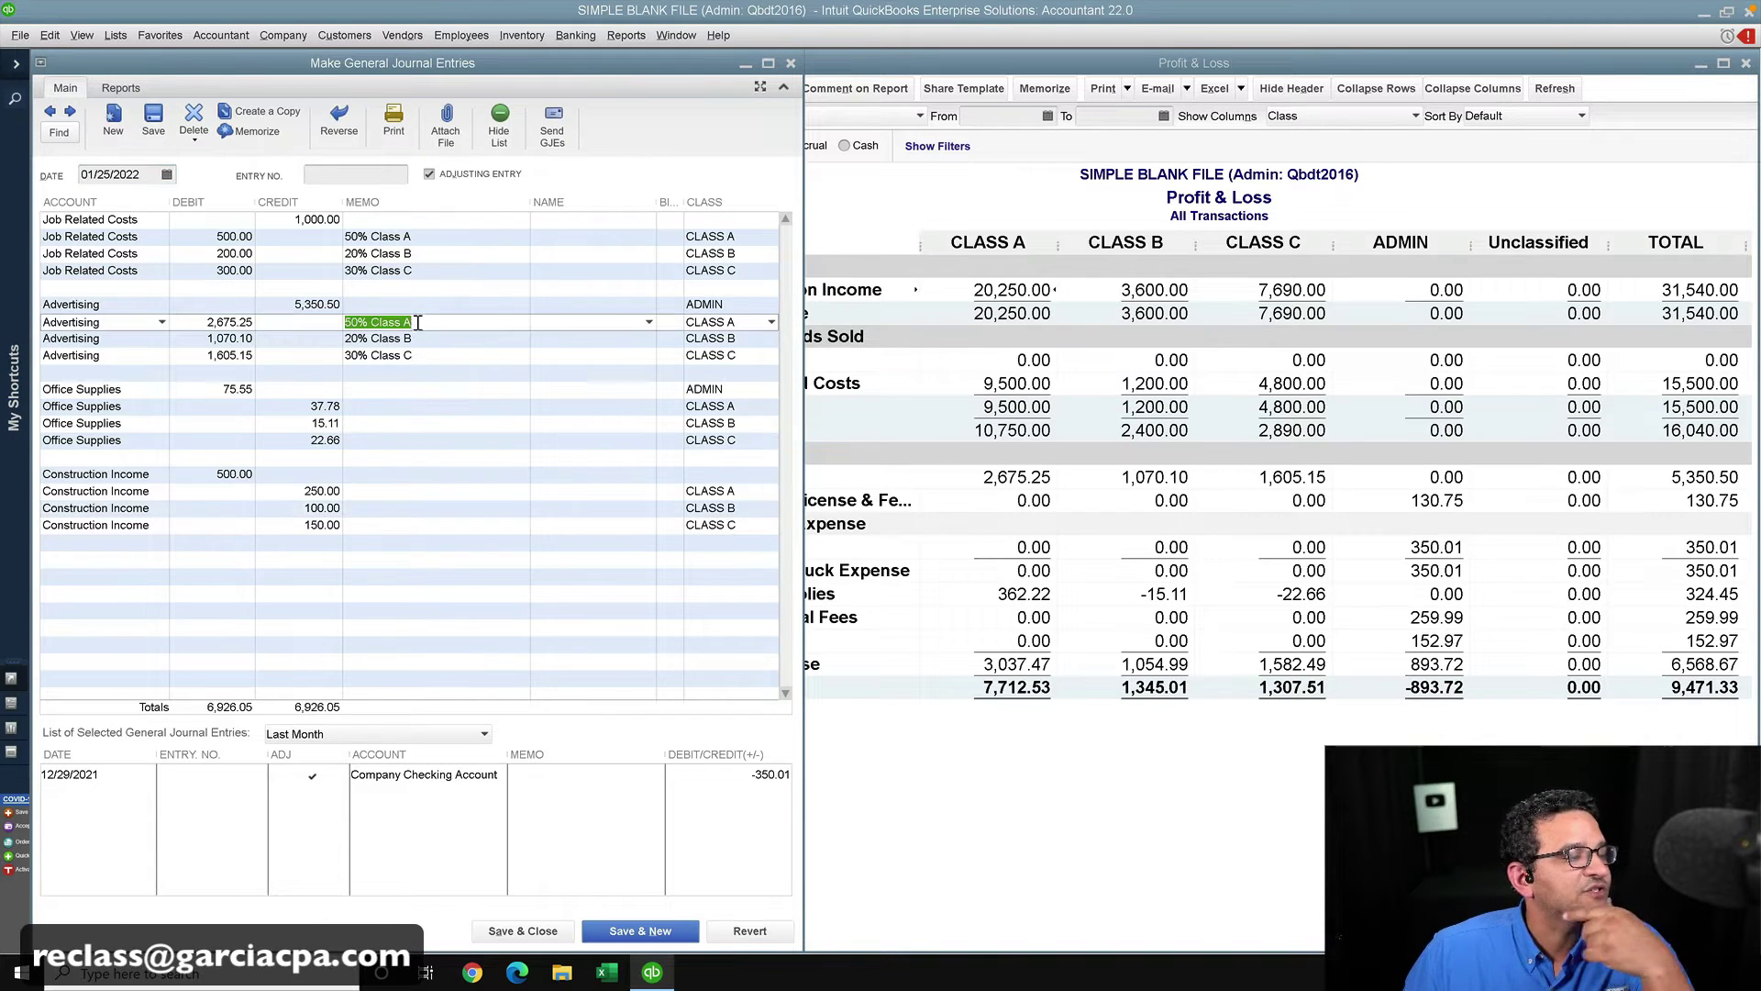
left_click(433, 238)
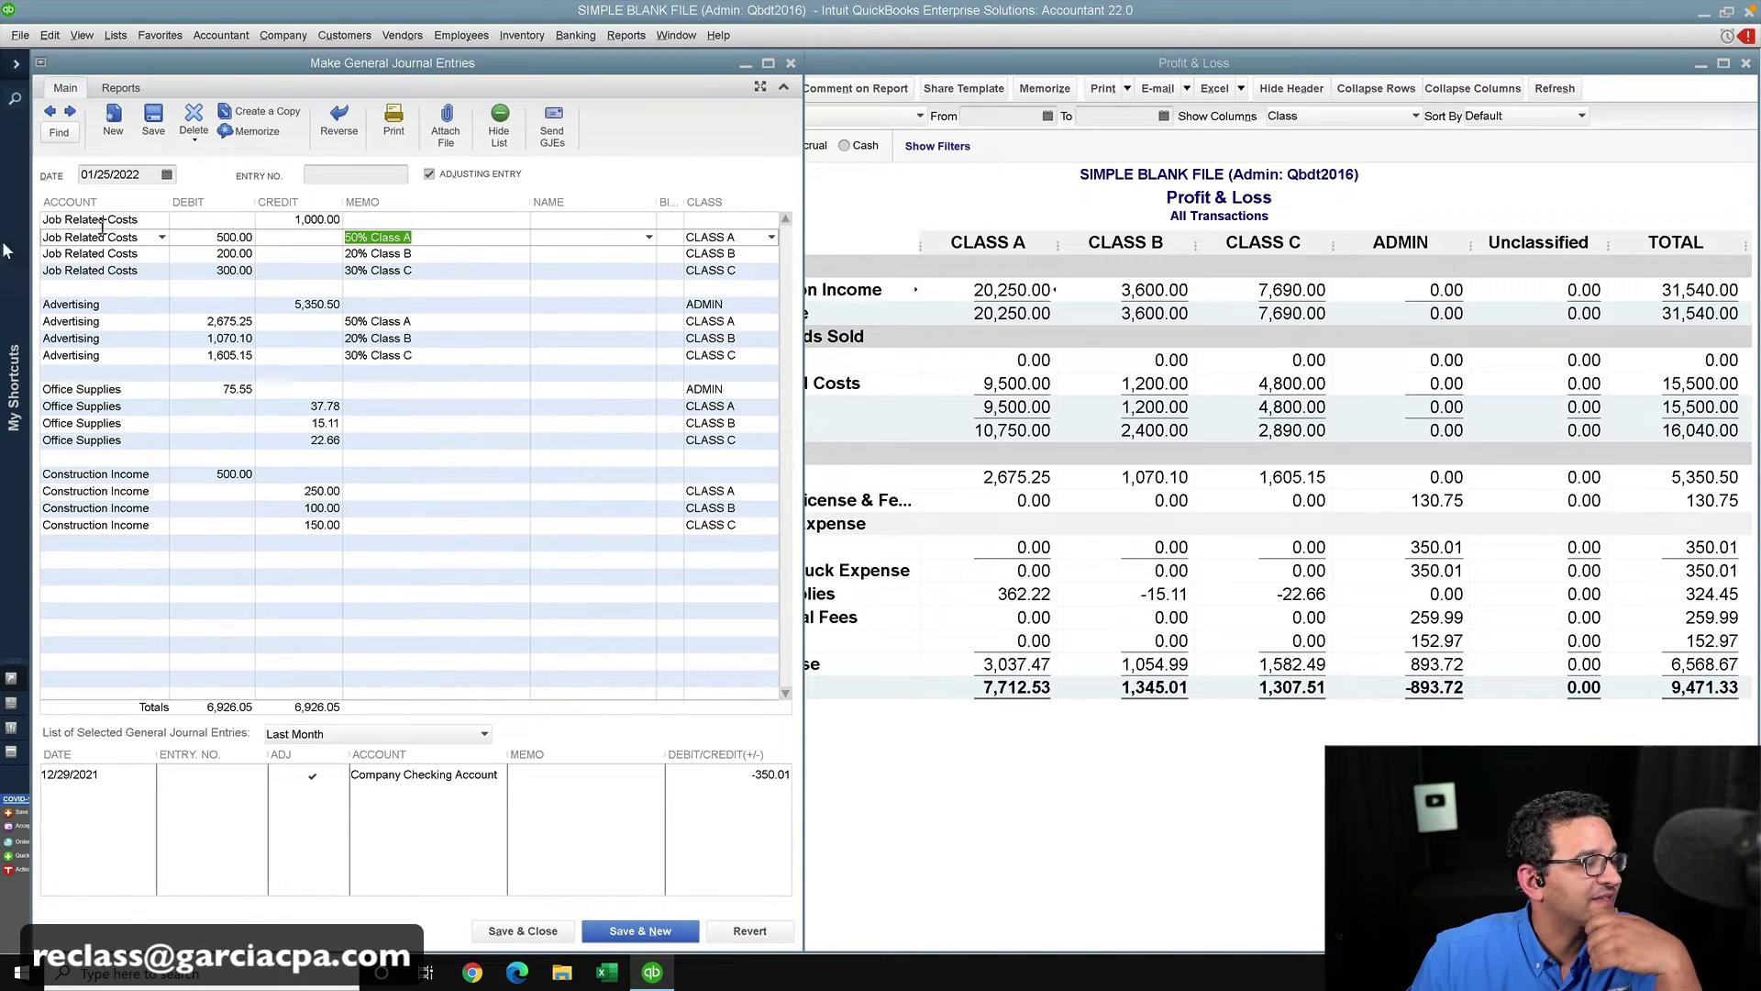
left_click_drag(152, 238, 2, 238)
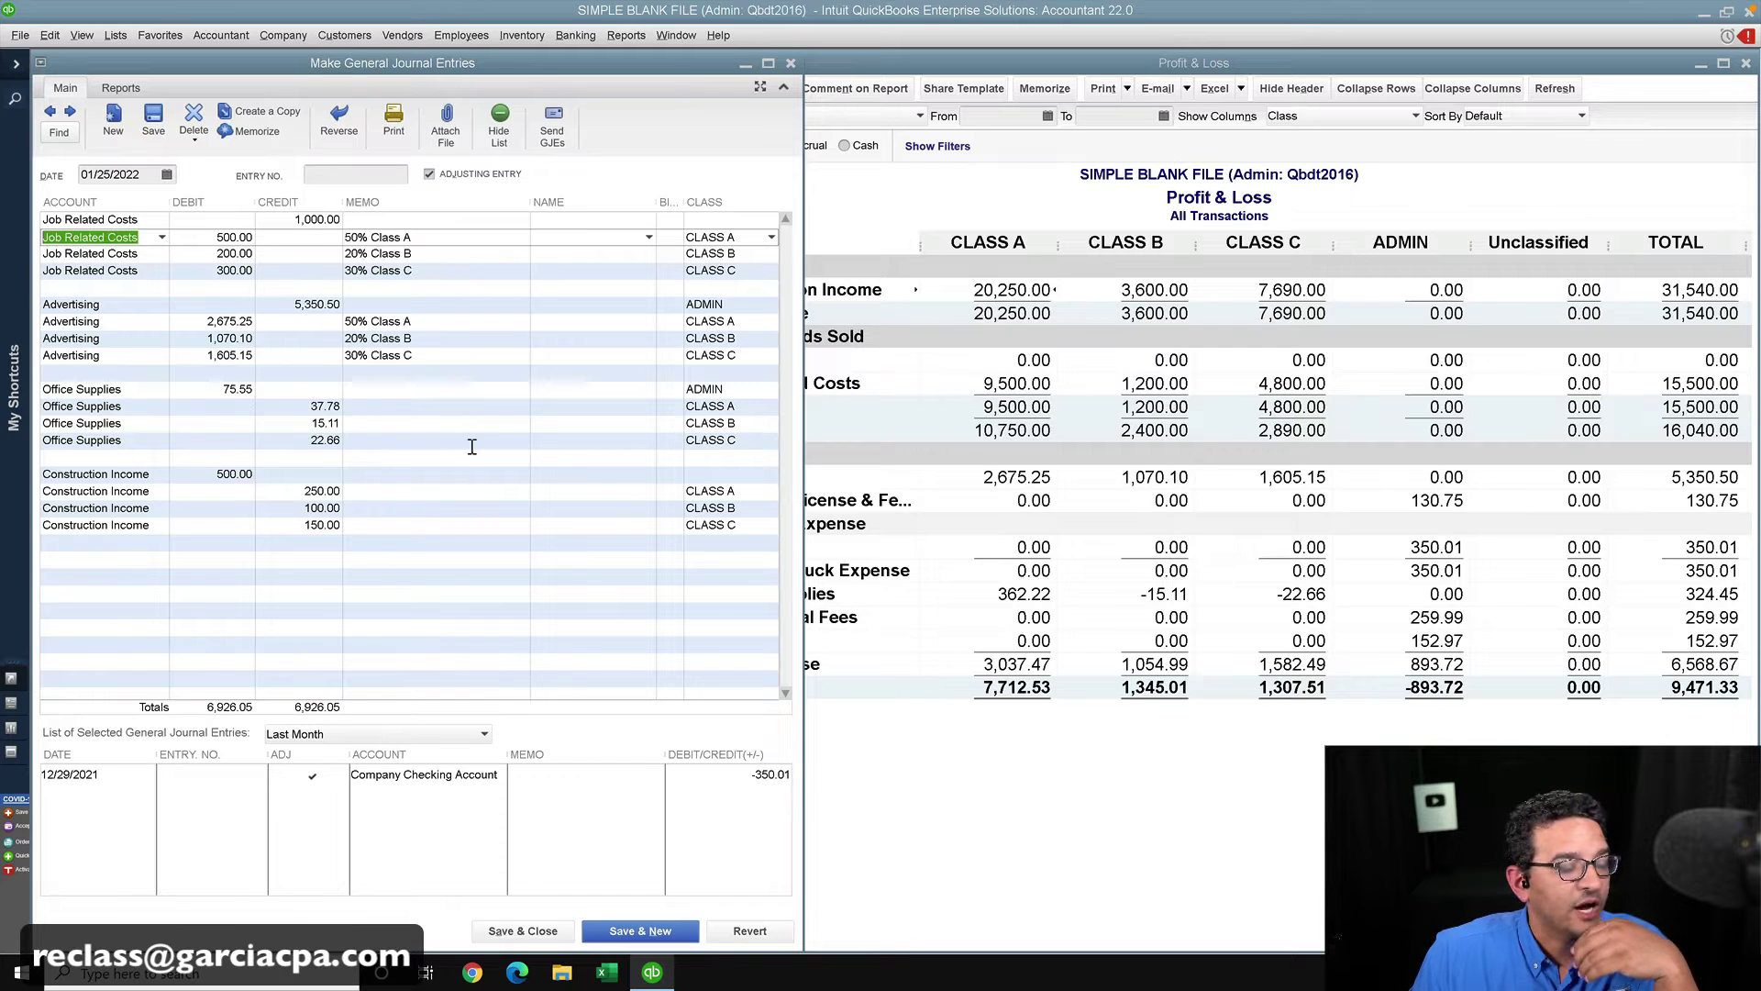
left_click(1037, 821)
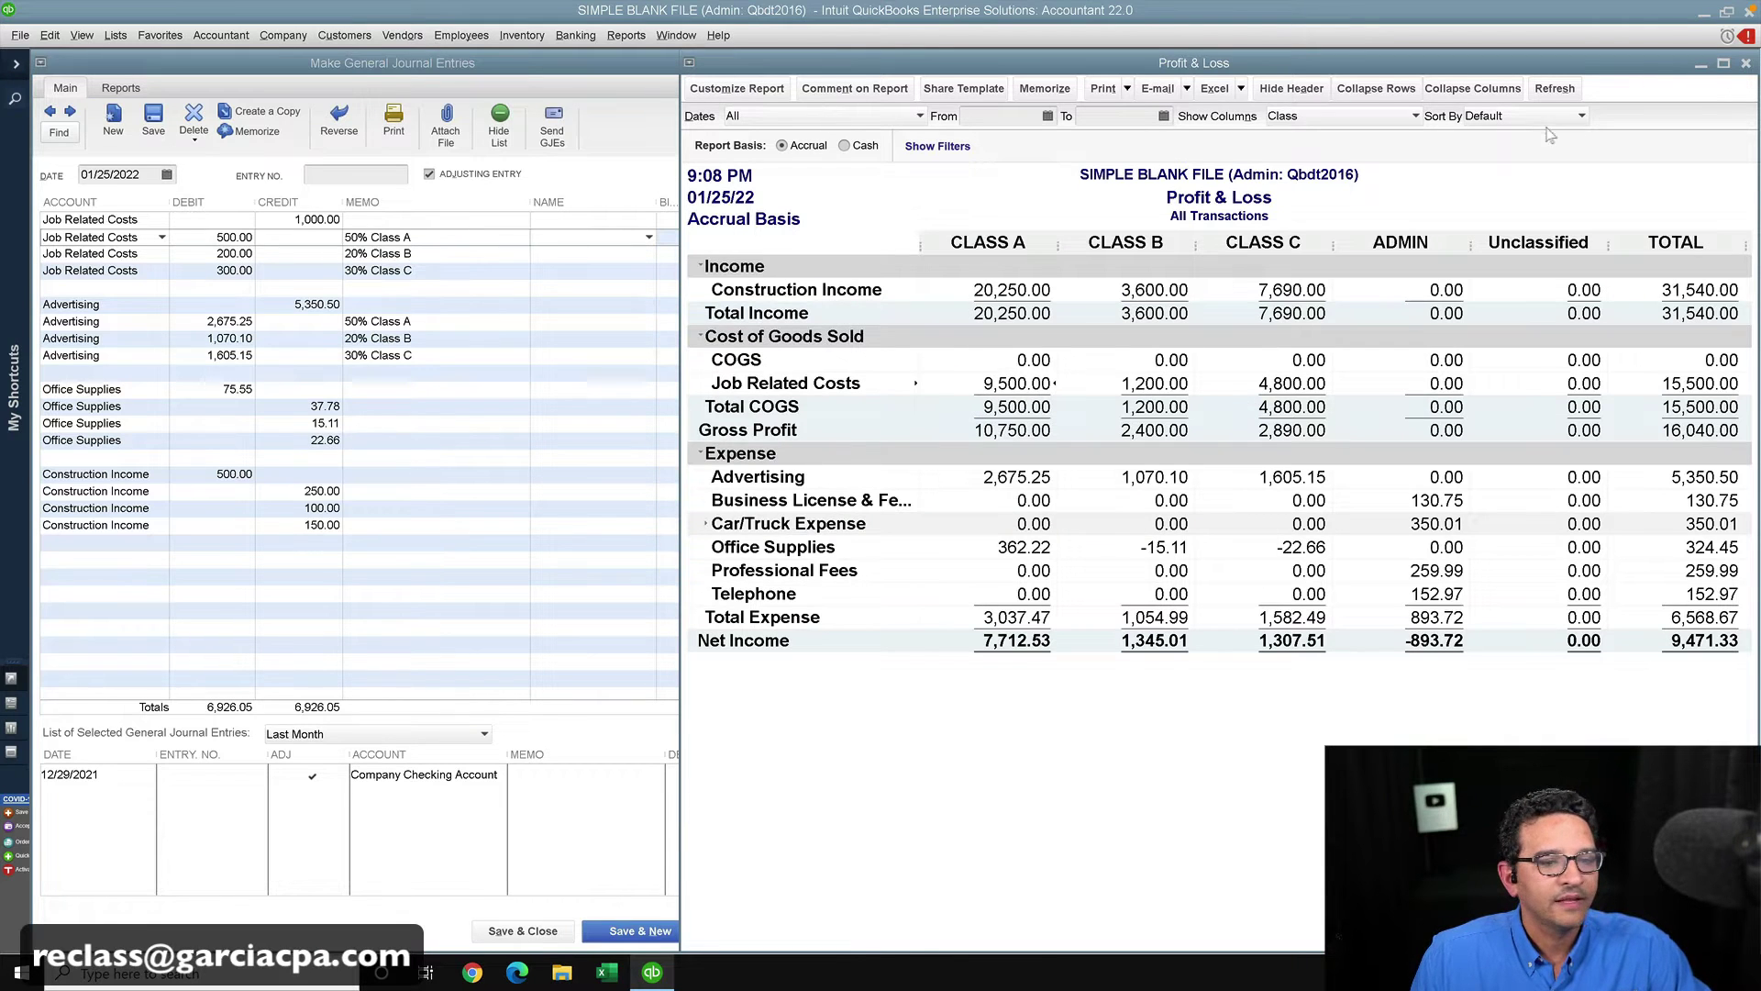
left_click(1723, 62)
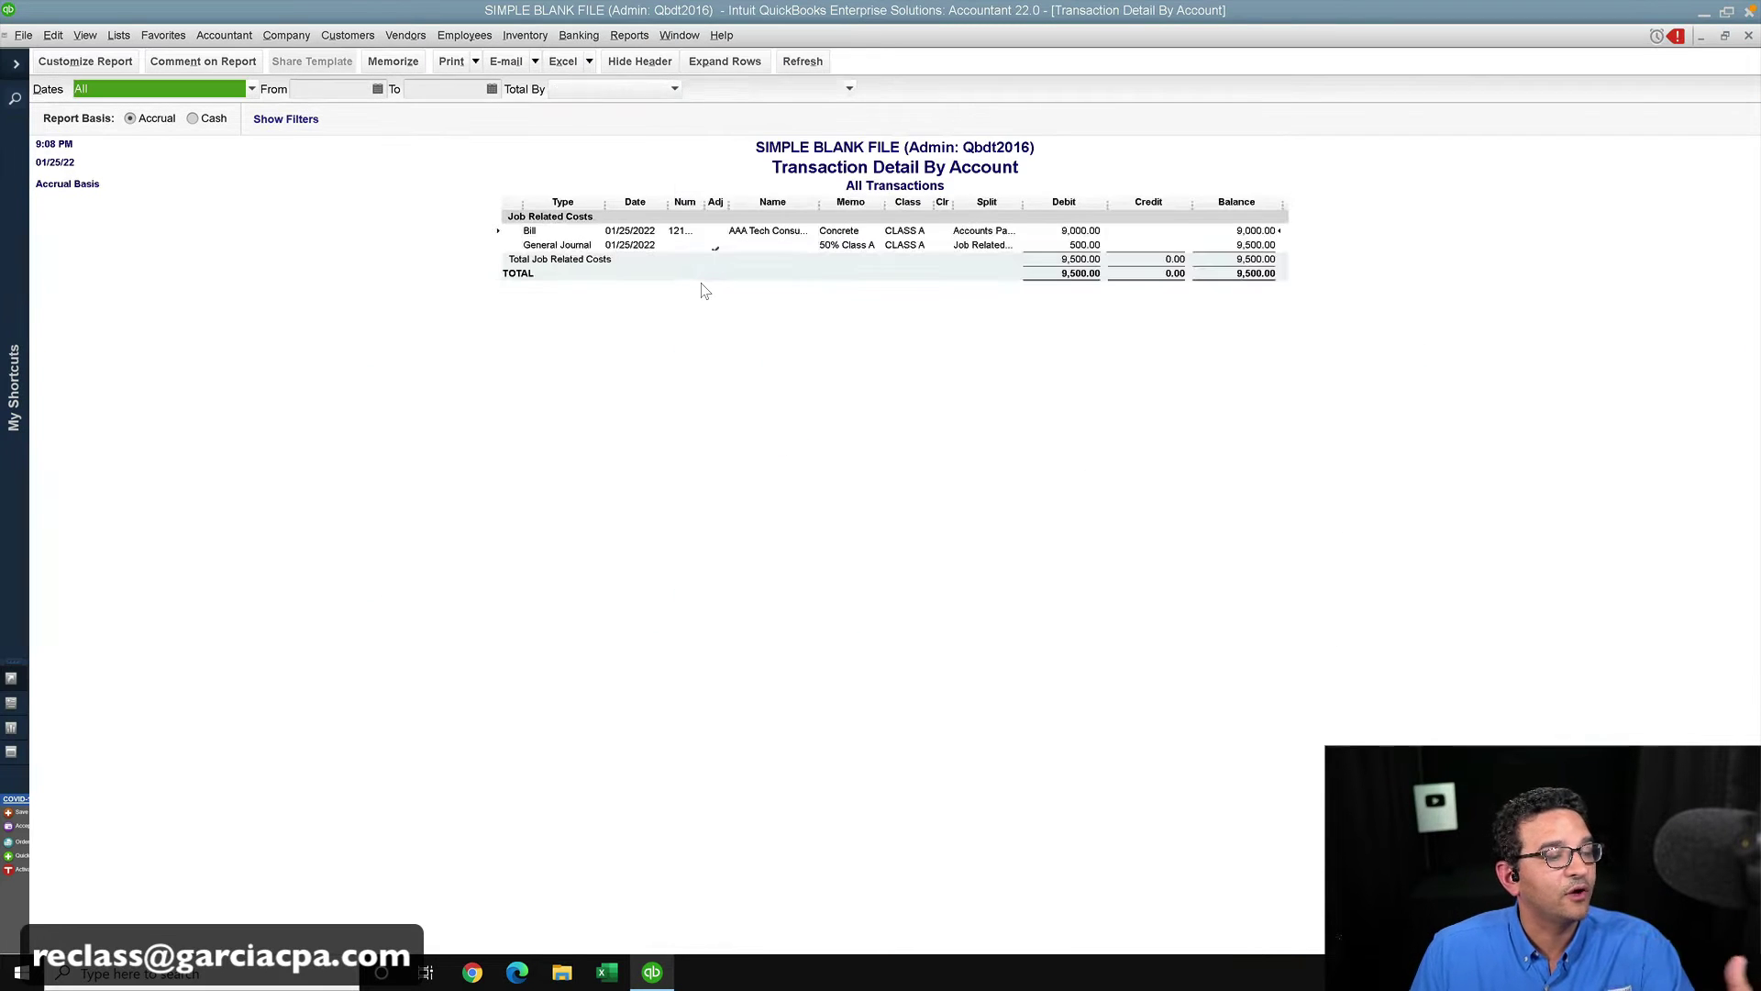
left_click_drag(883, 198, 948, 195)
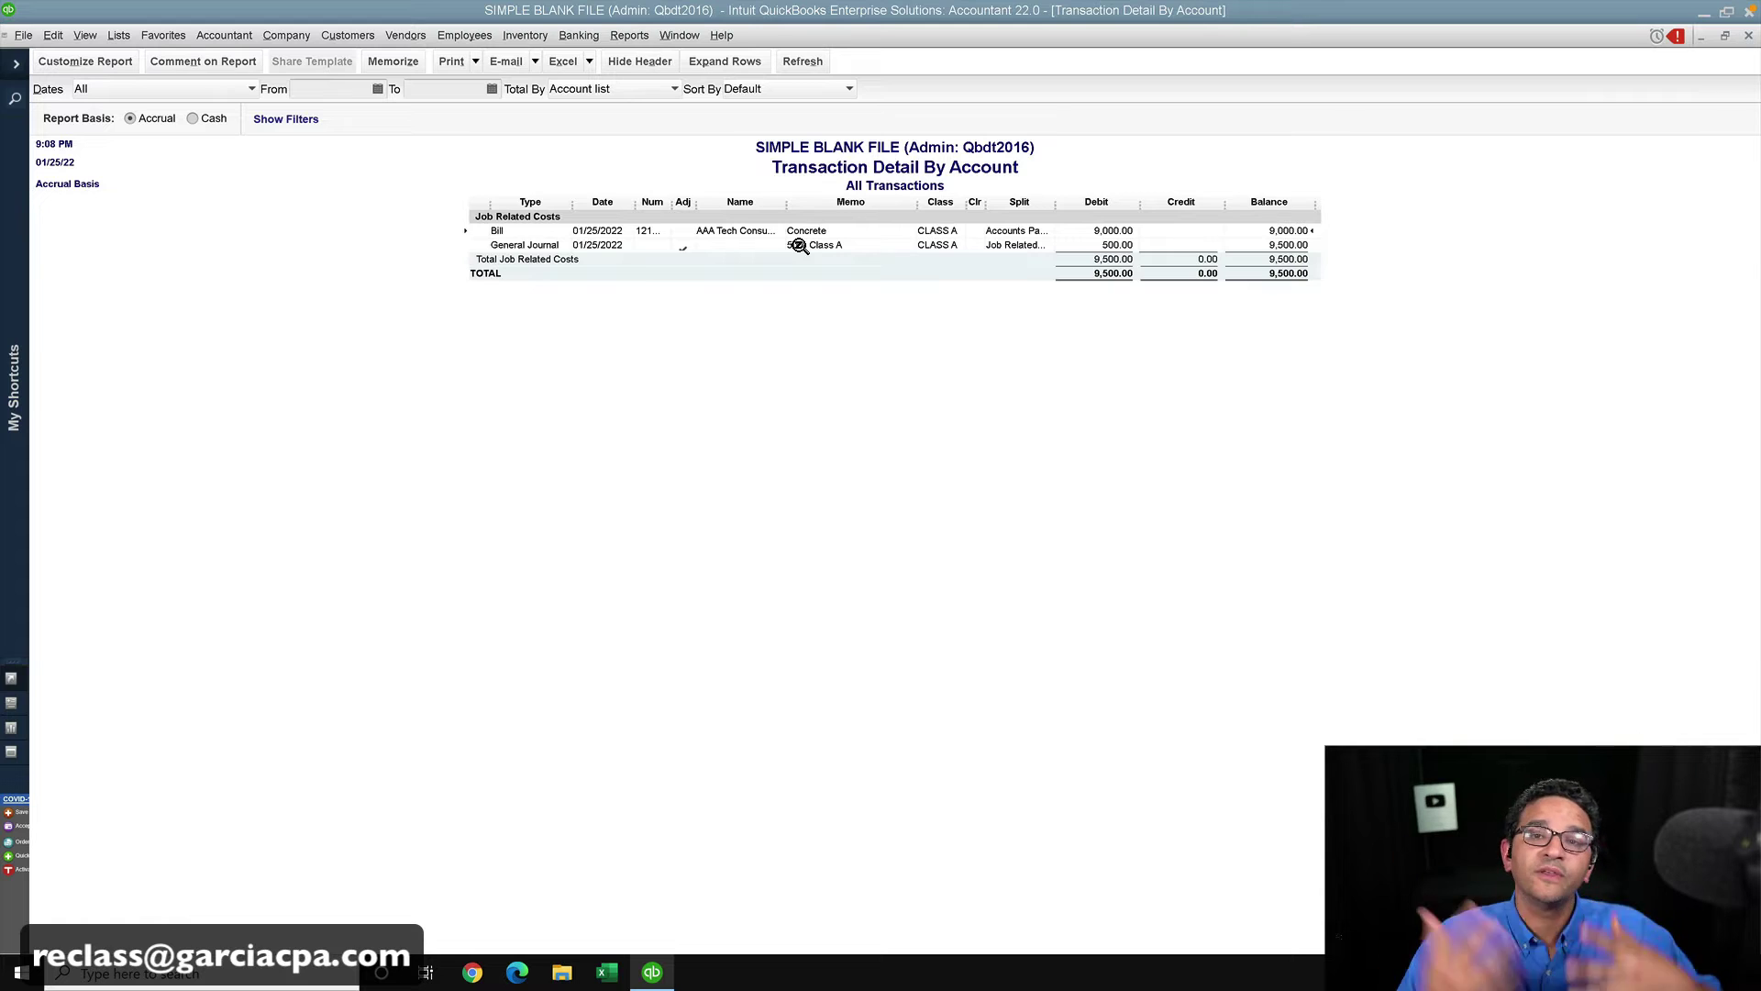
key("Escape")
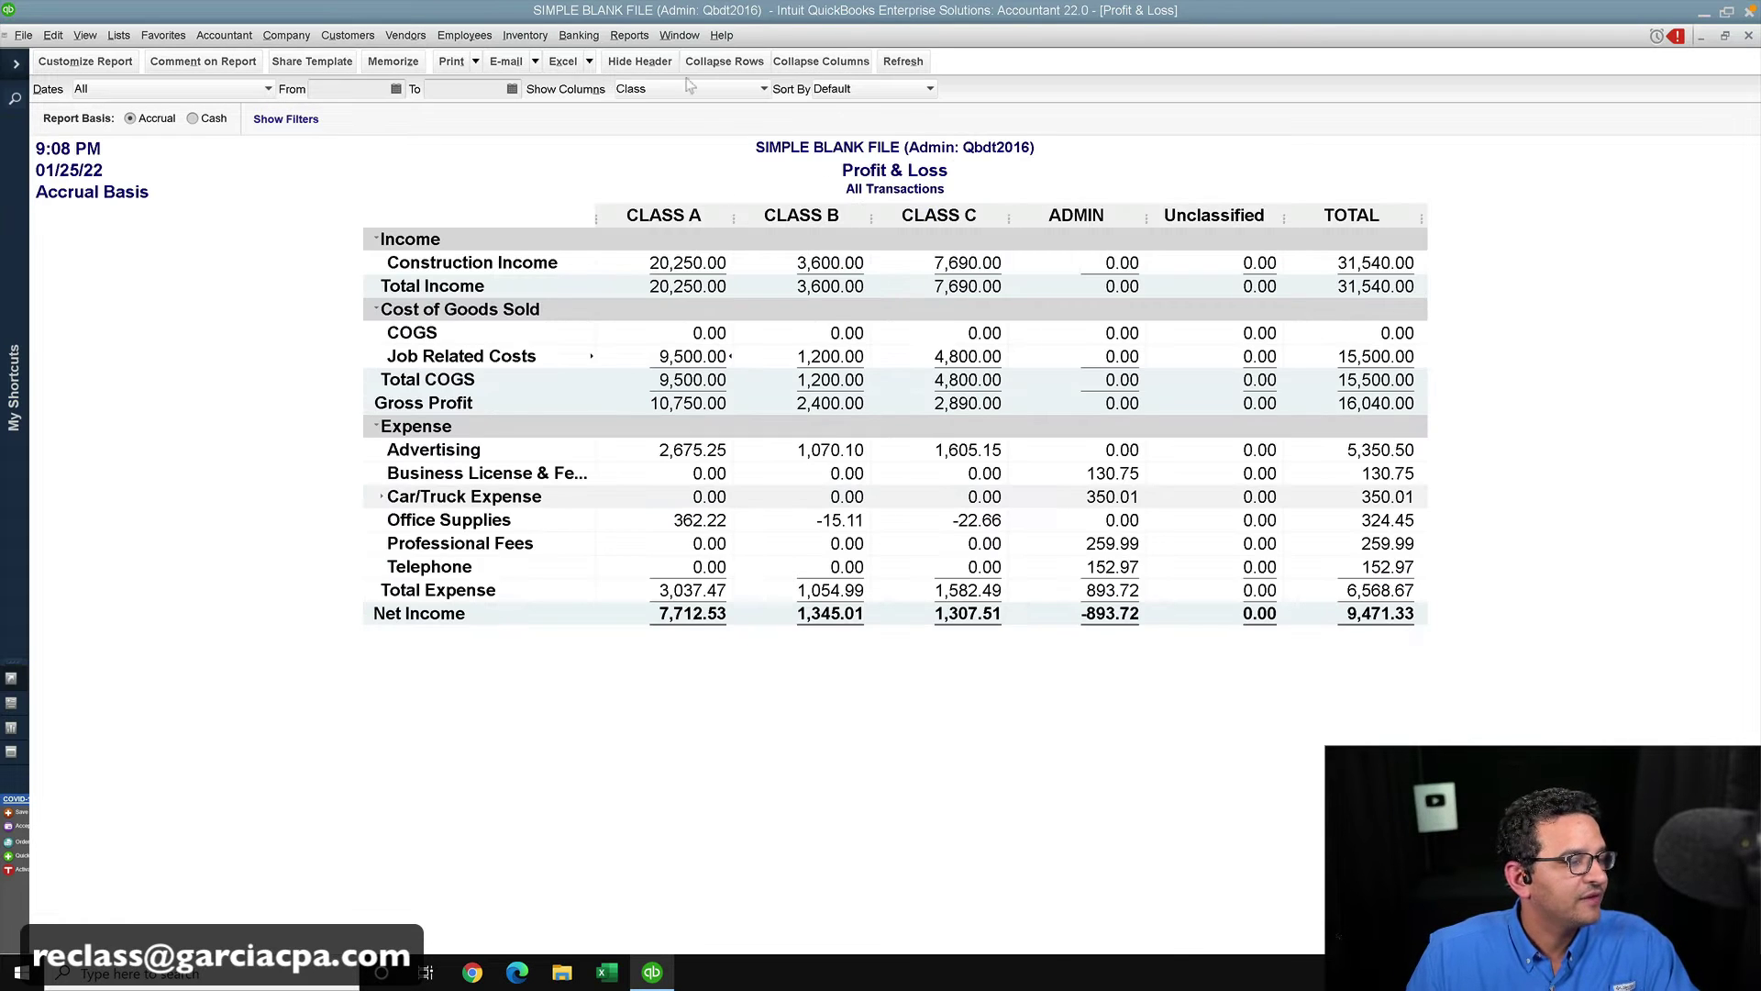
- Tile the Profit & Loss and journal entry windows side by side and check the journal lines that have no memo
left_click(680, 35)
left_click(697, 93)
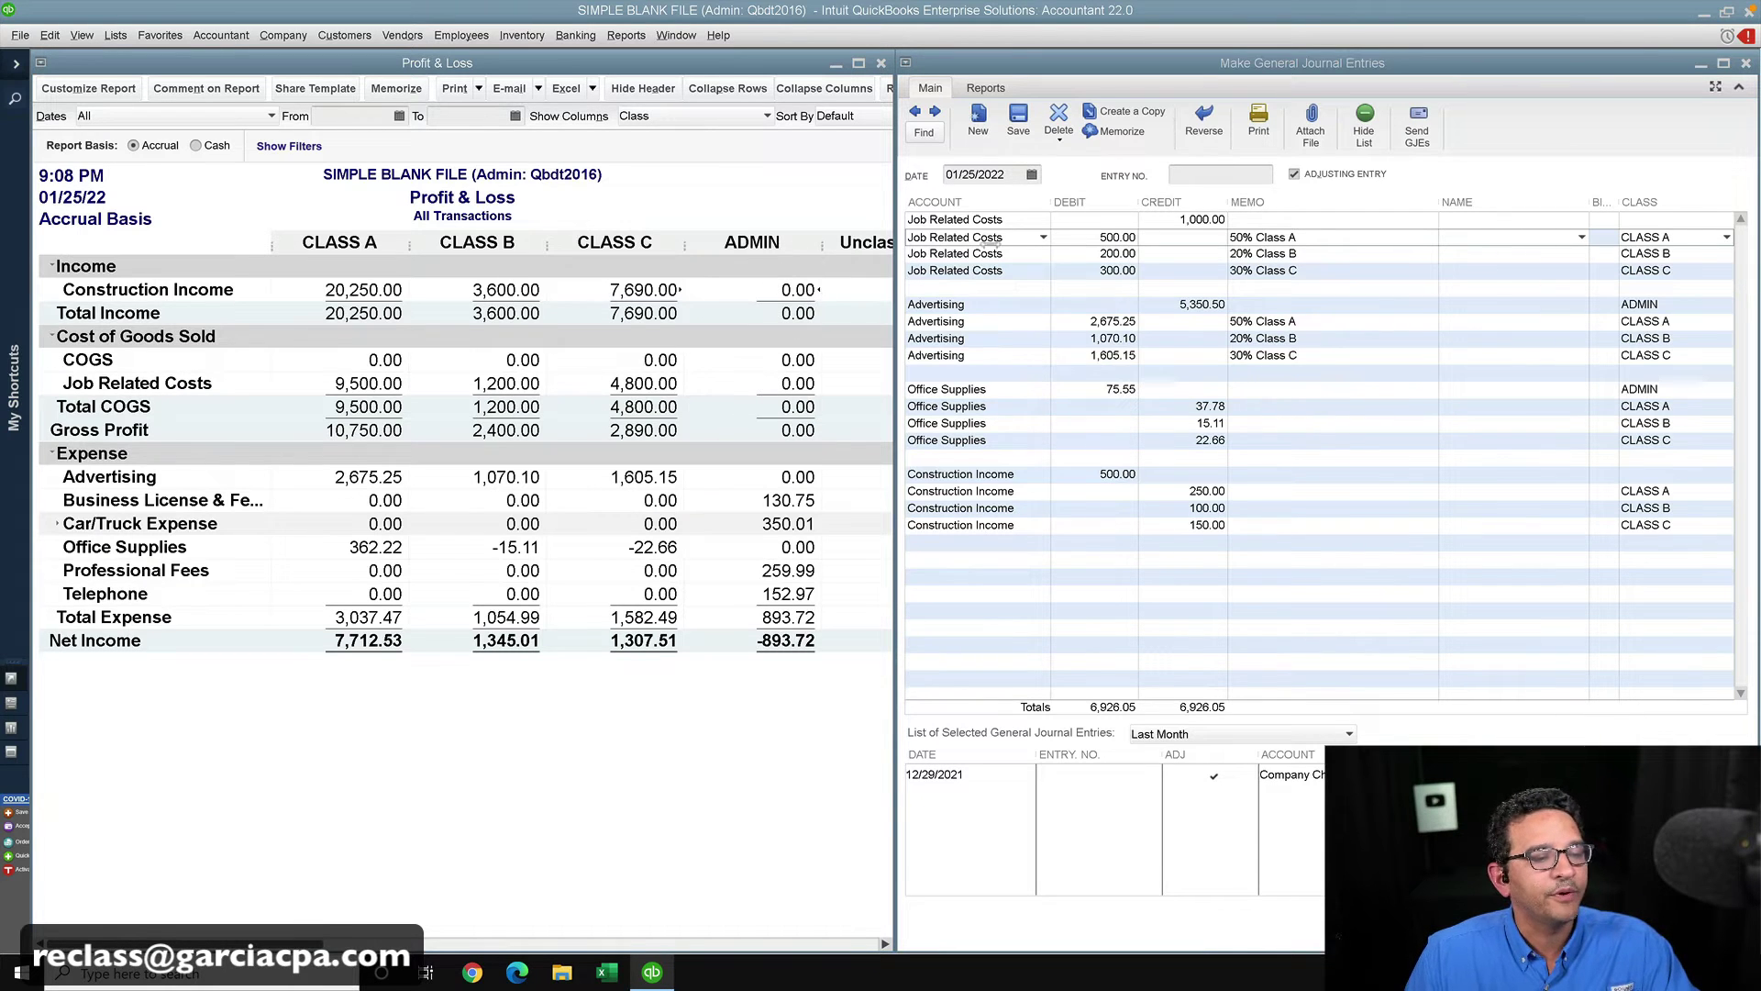
left_click(1284, 220)
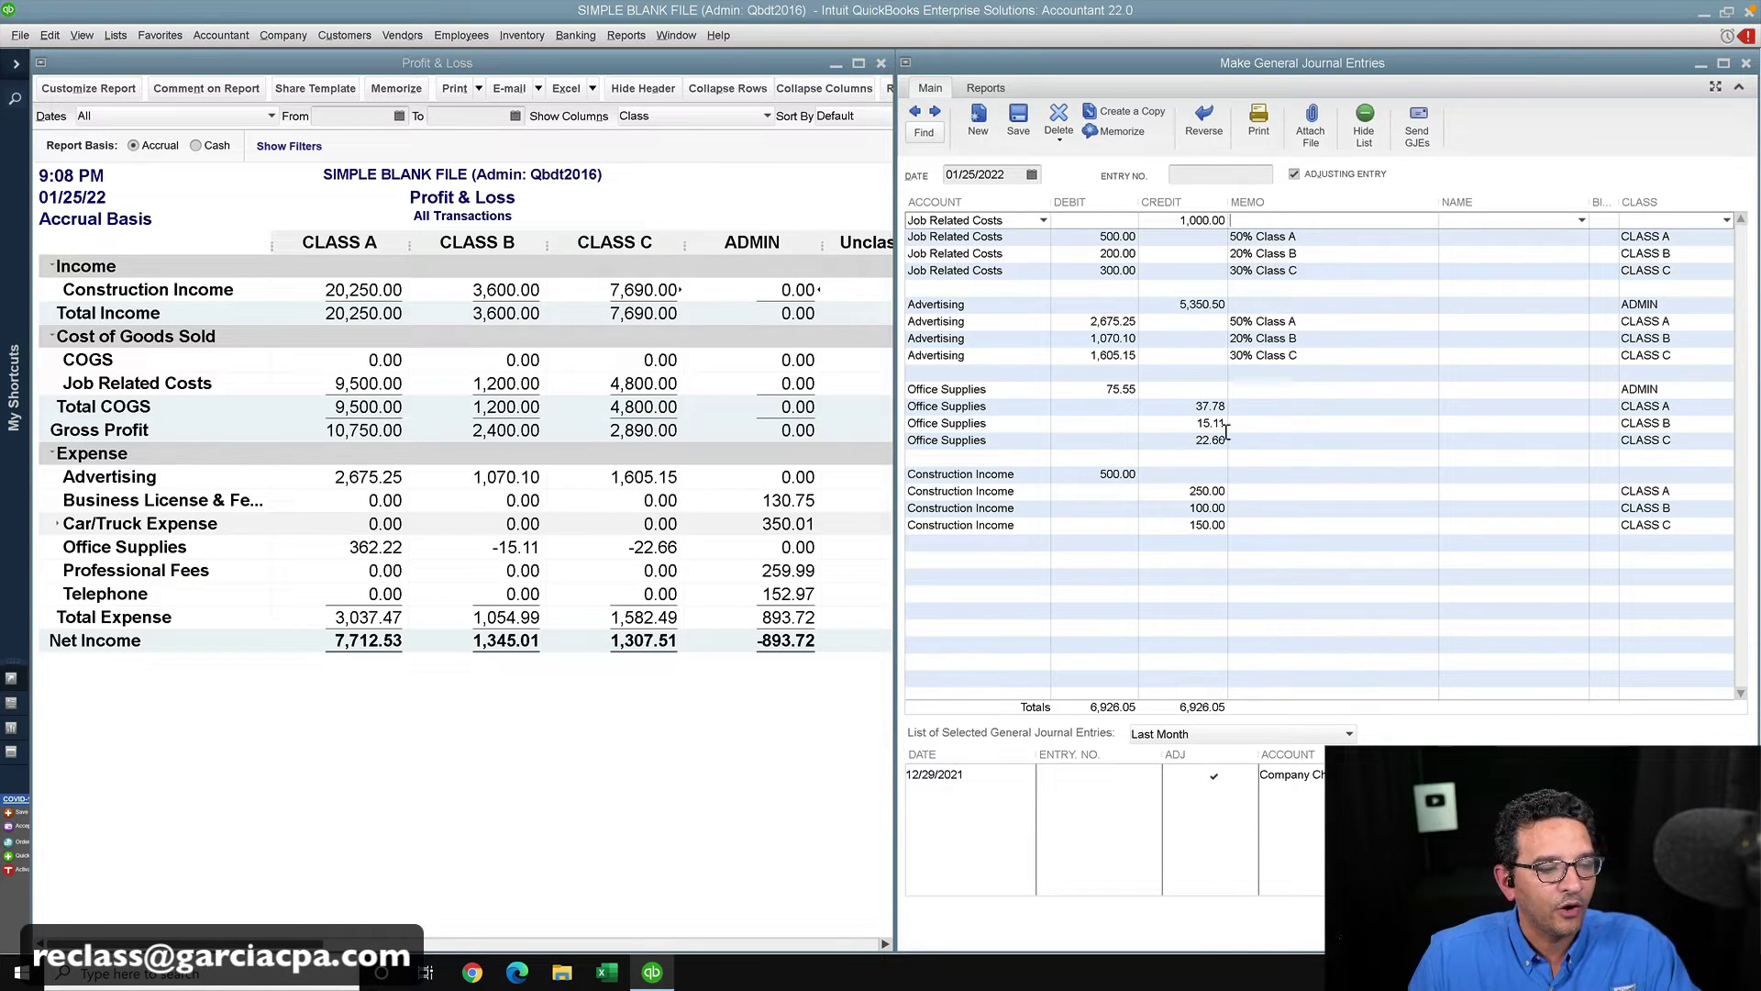
left_click(1288, 526)
left_click(1275, 408)
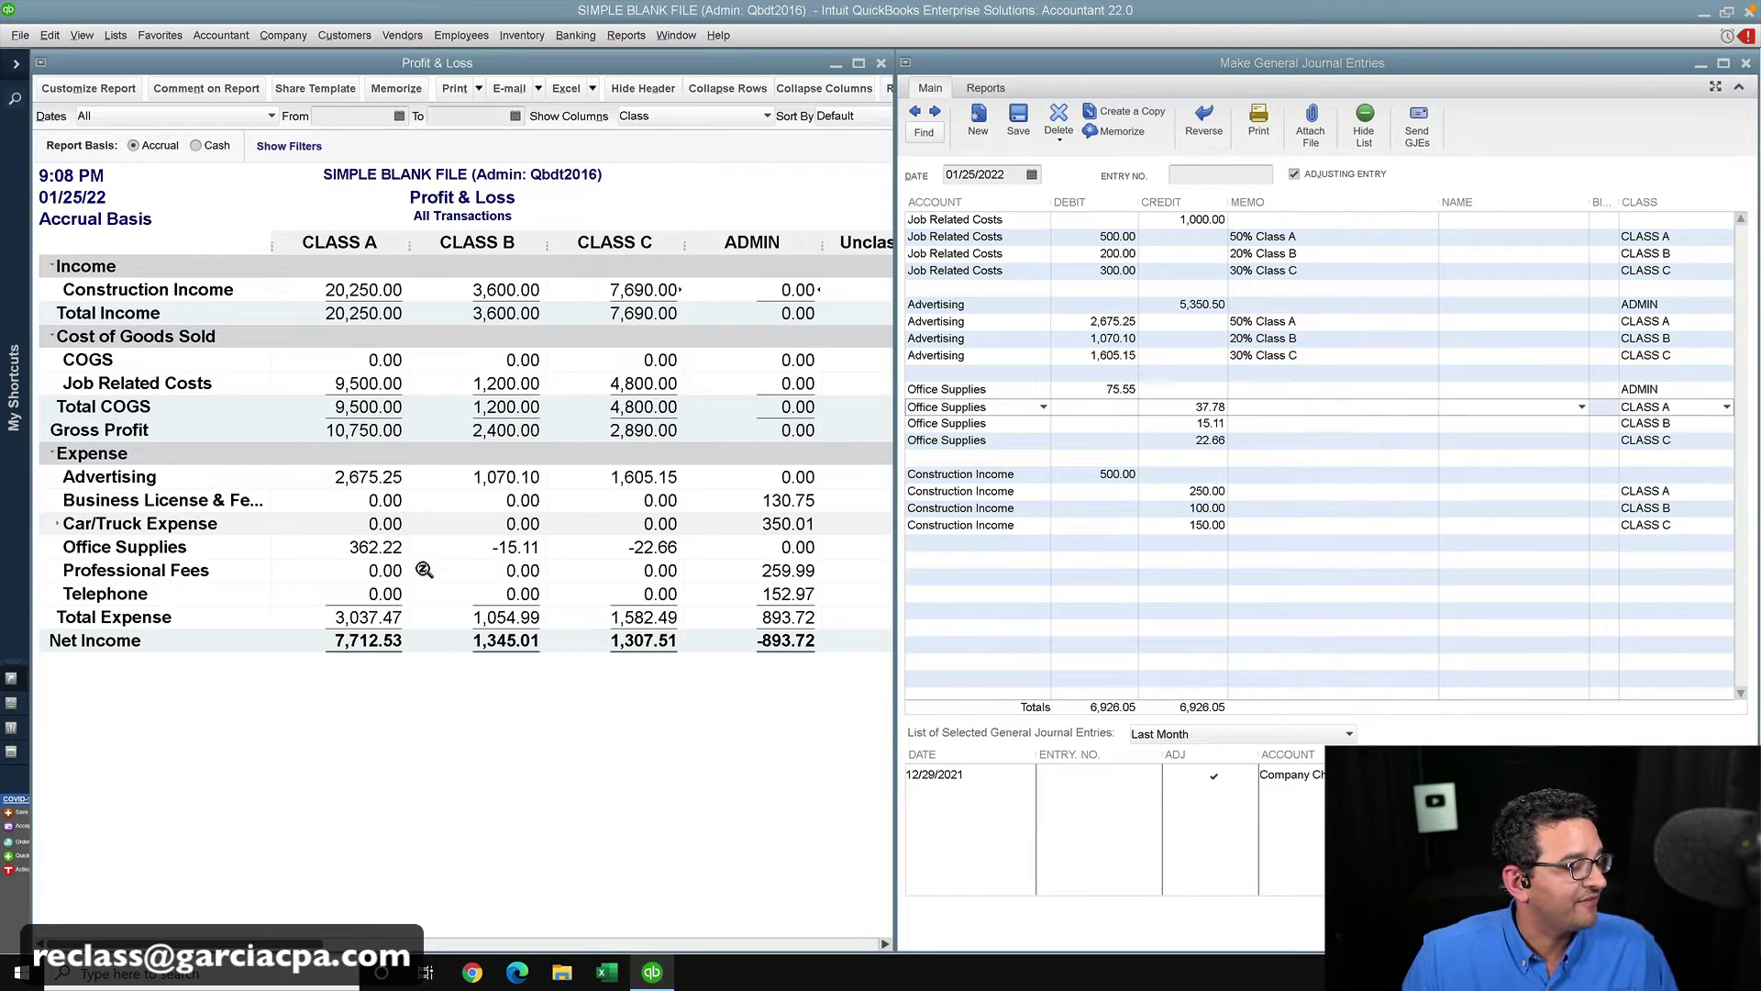
- Drill into CLASS A Office Supplies on the Profit & Loss and open its General Journal transaction
double_click(349, 543)
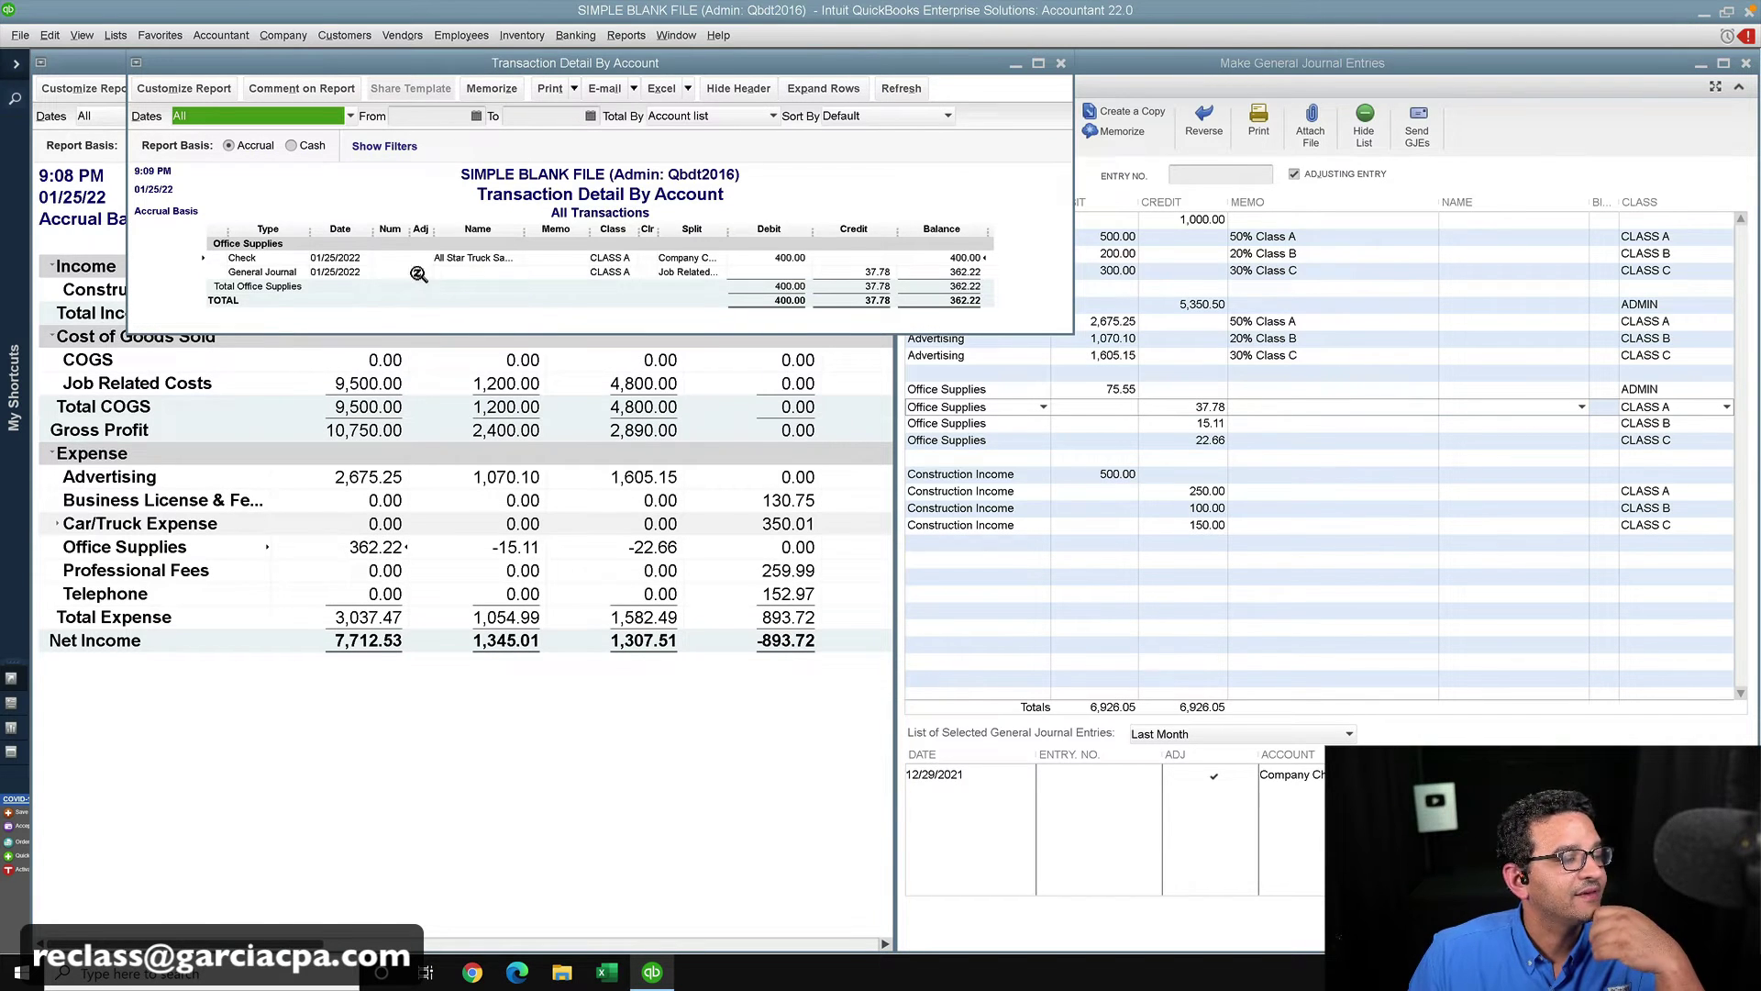
left_click(281, 271)
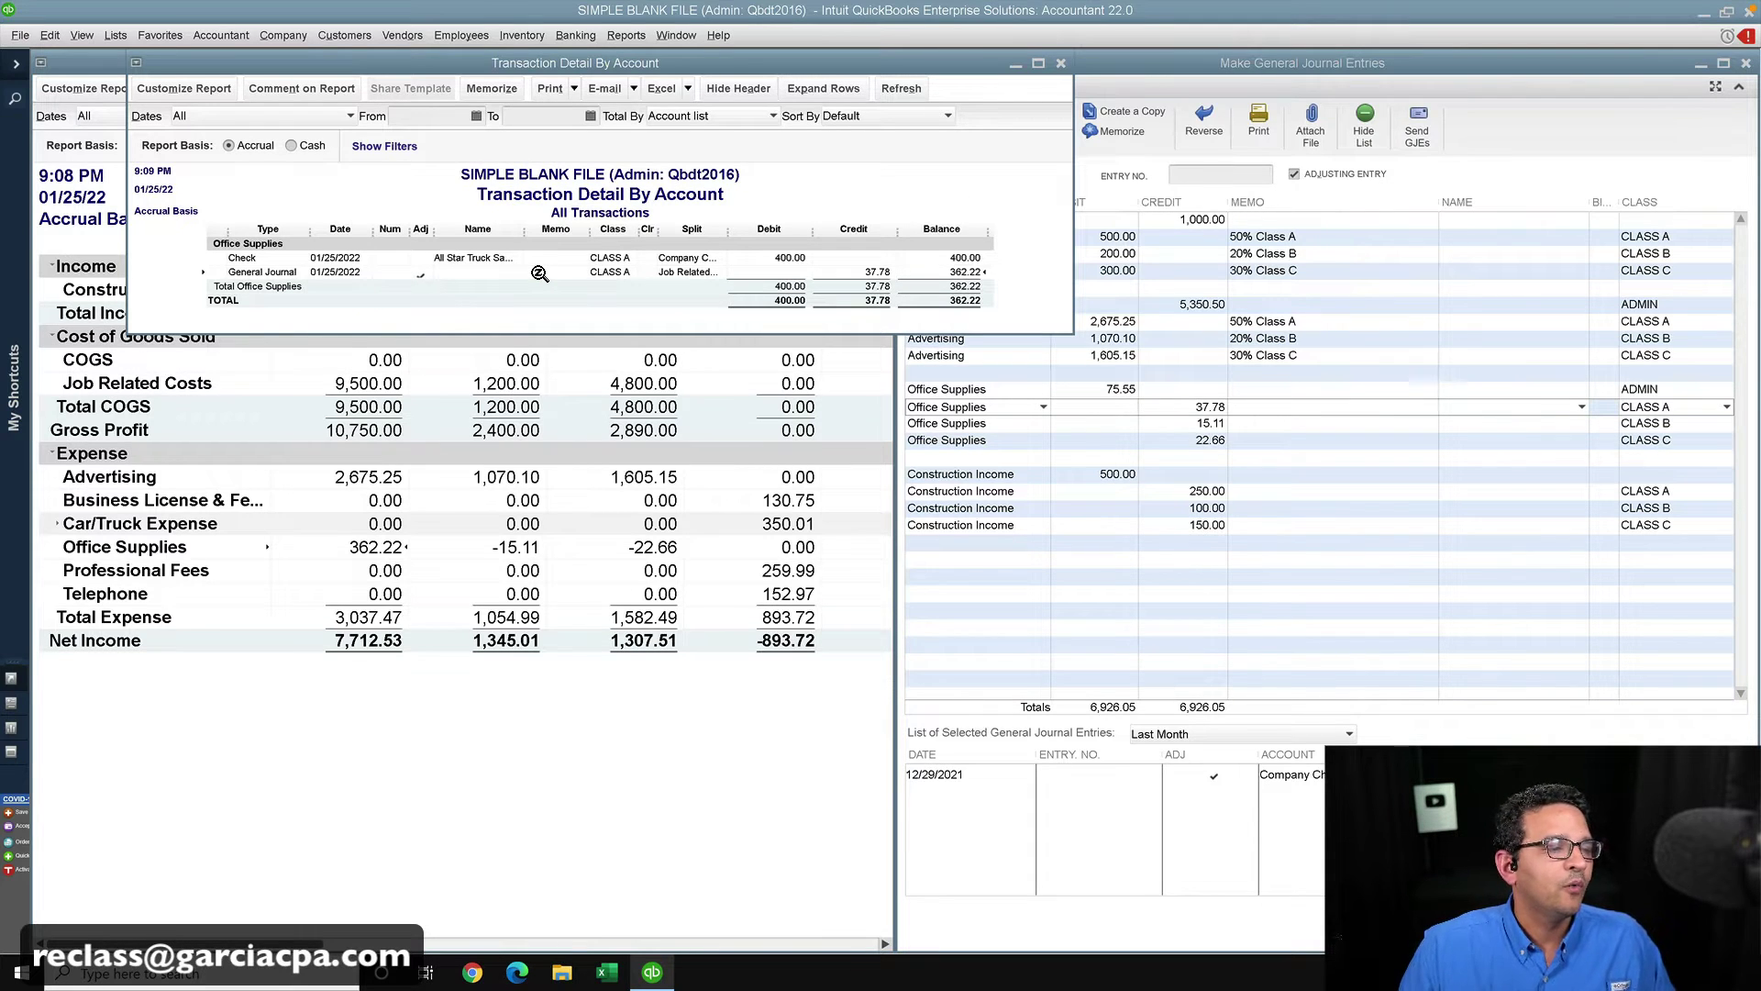
double_click(876, 273)
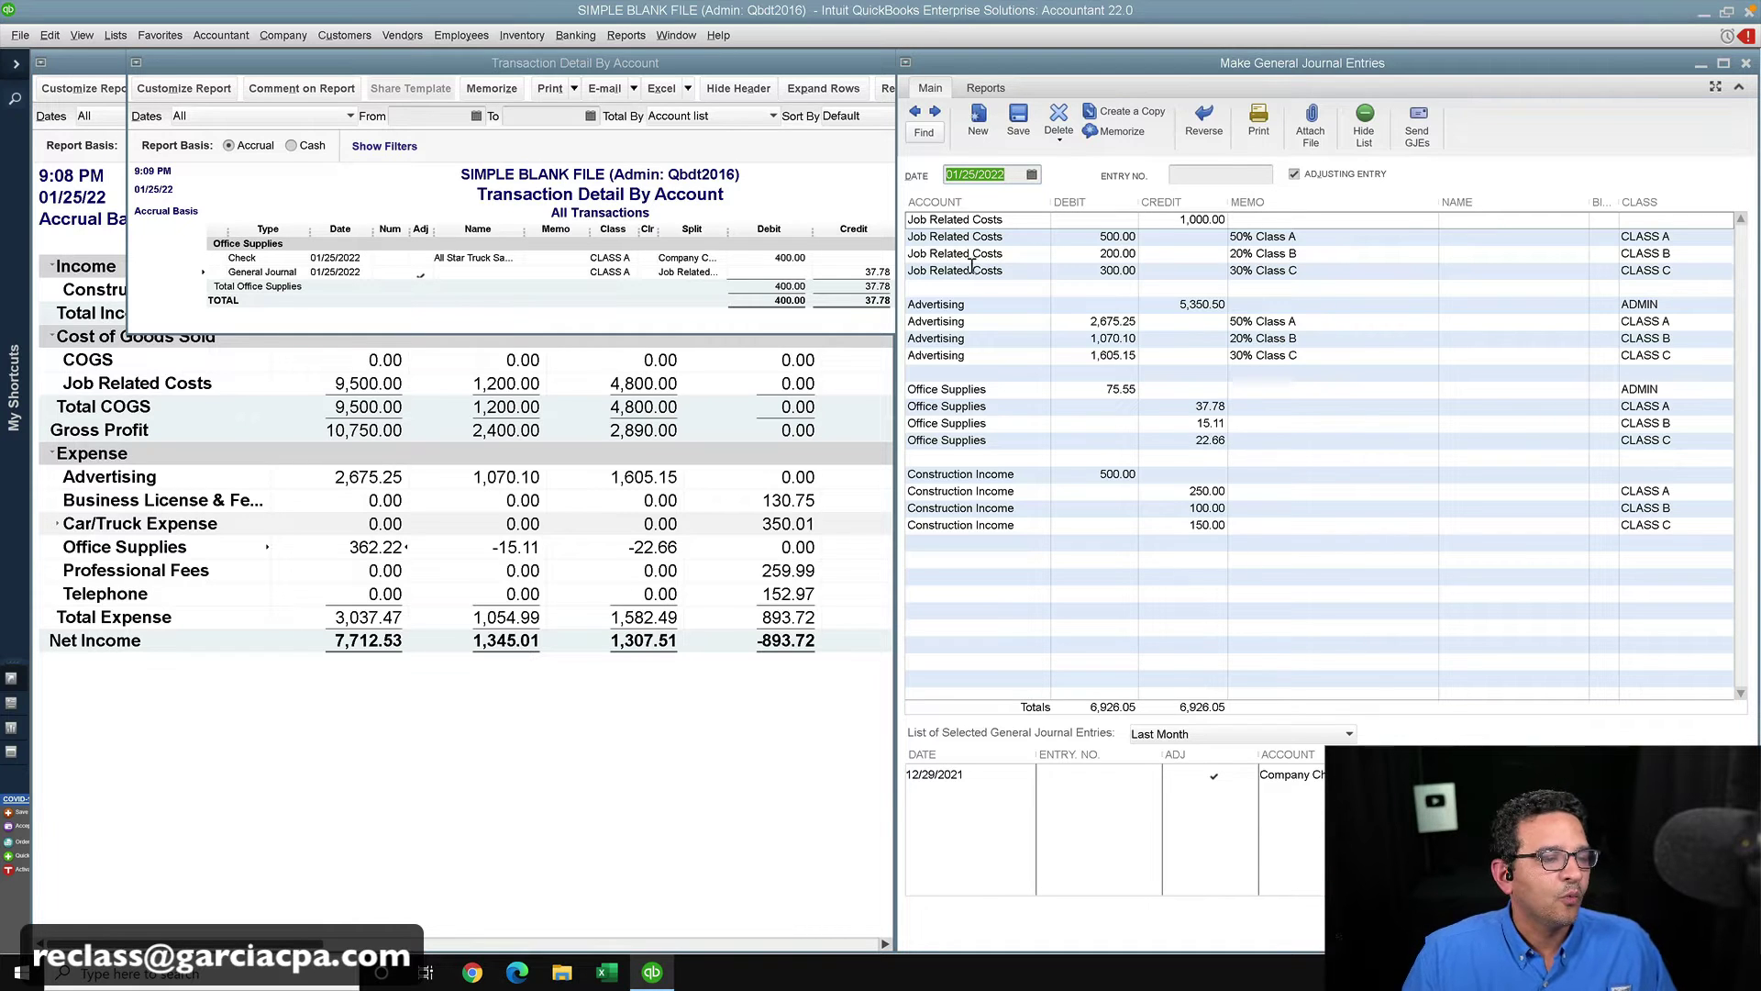
- Change the memo of the CLASS A Job Related Costs line to "50% of ADMIN REALLOCATED TO Class A"
left_click(1334, 323)
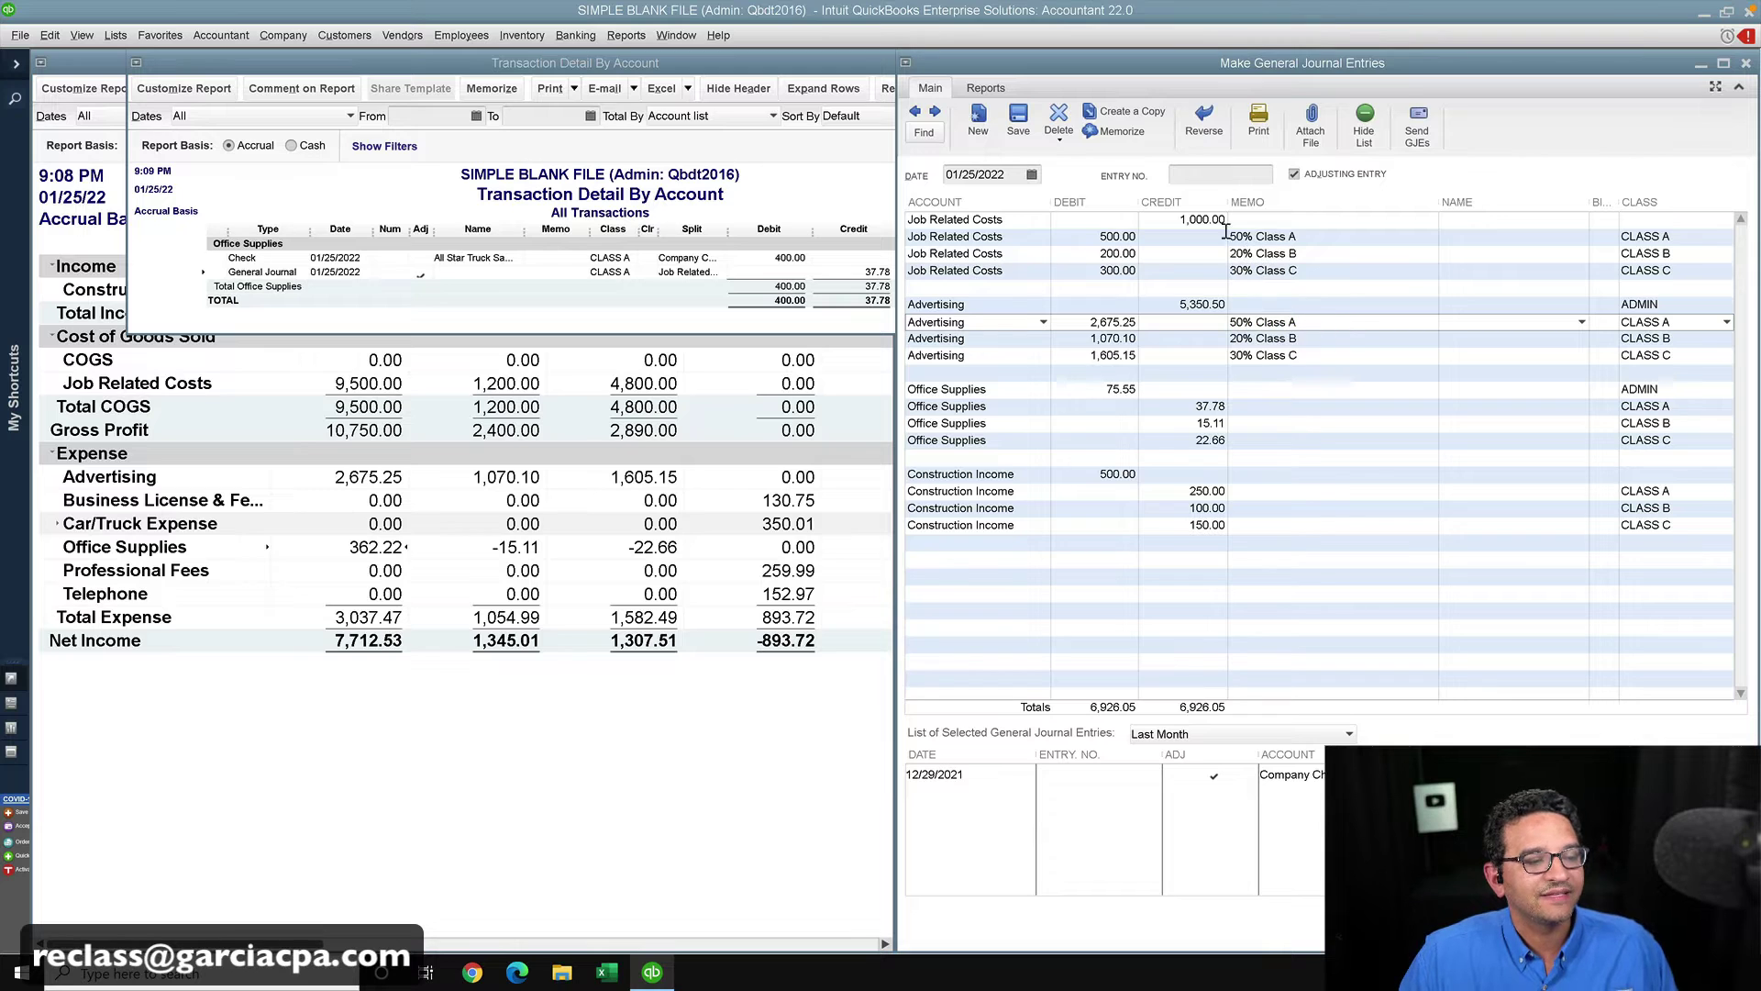
left_click(1307, 236)
left_click(1307, 236)
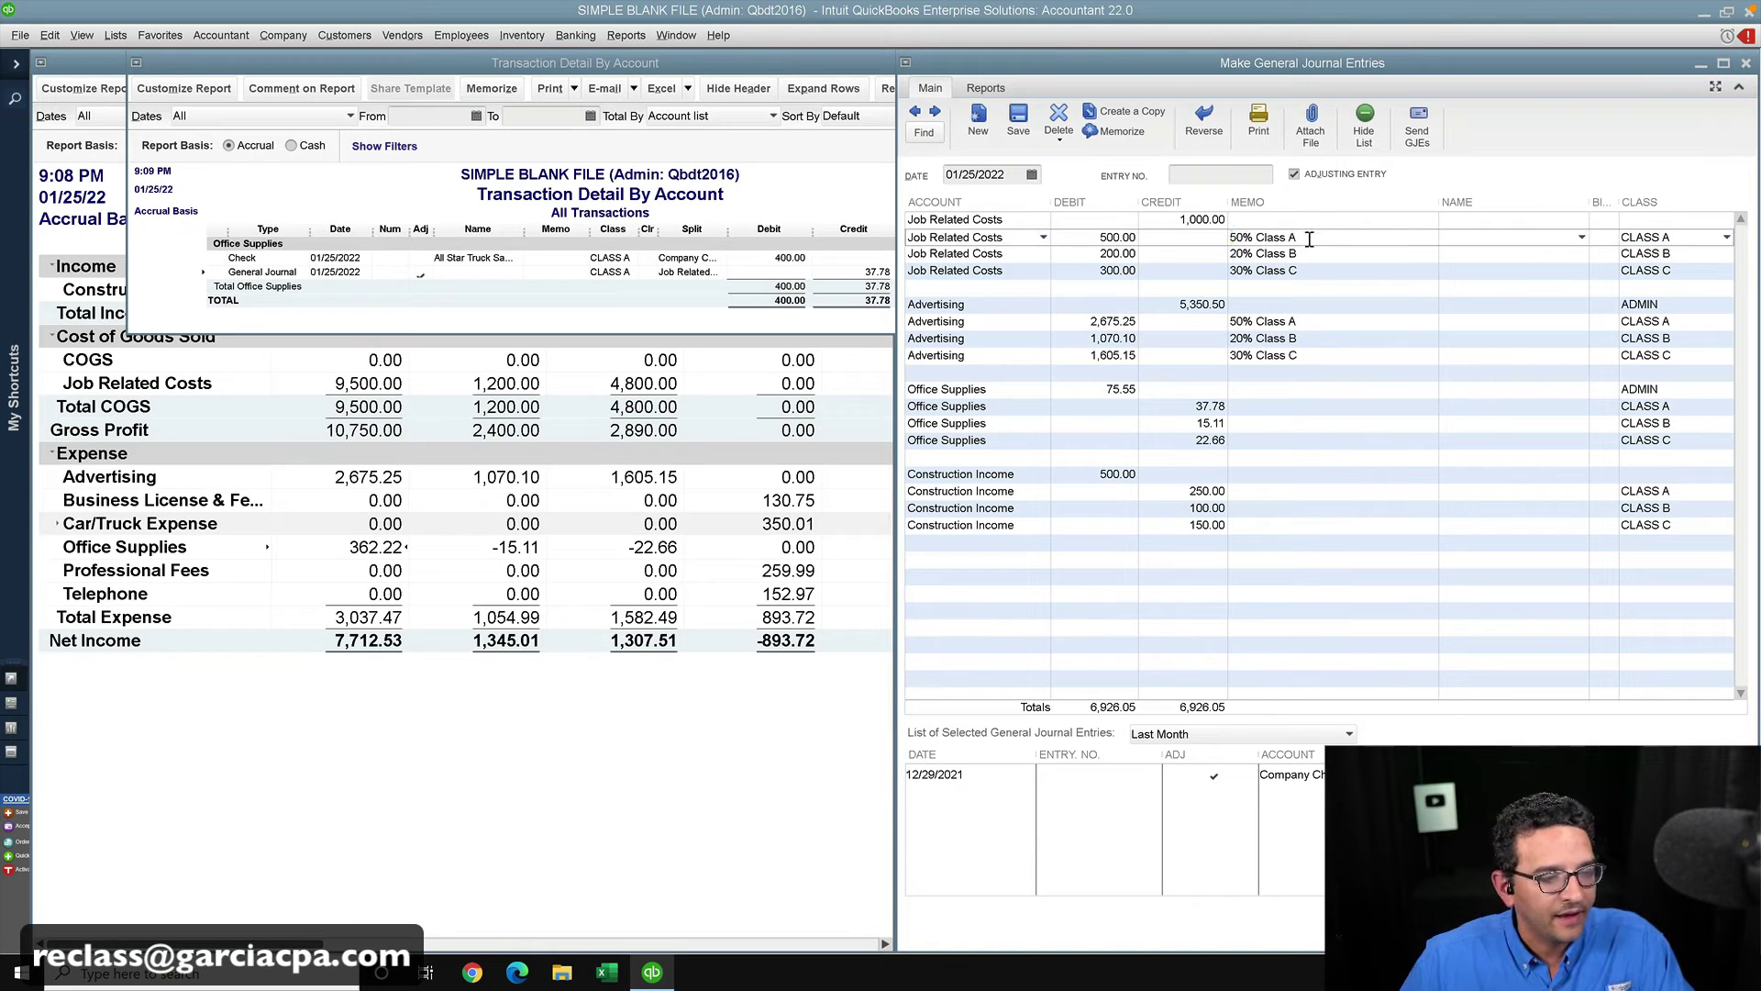
left_click(1256, 238)
type("of AD")
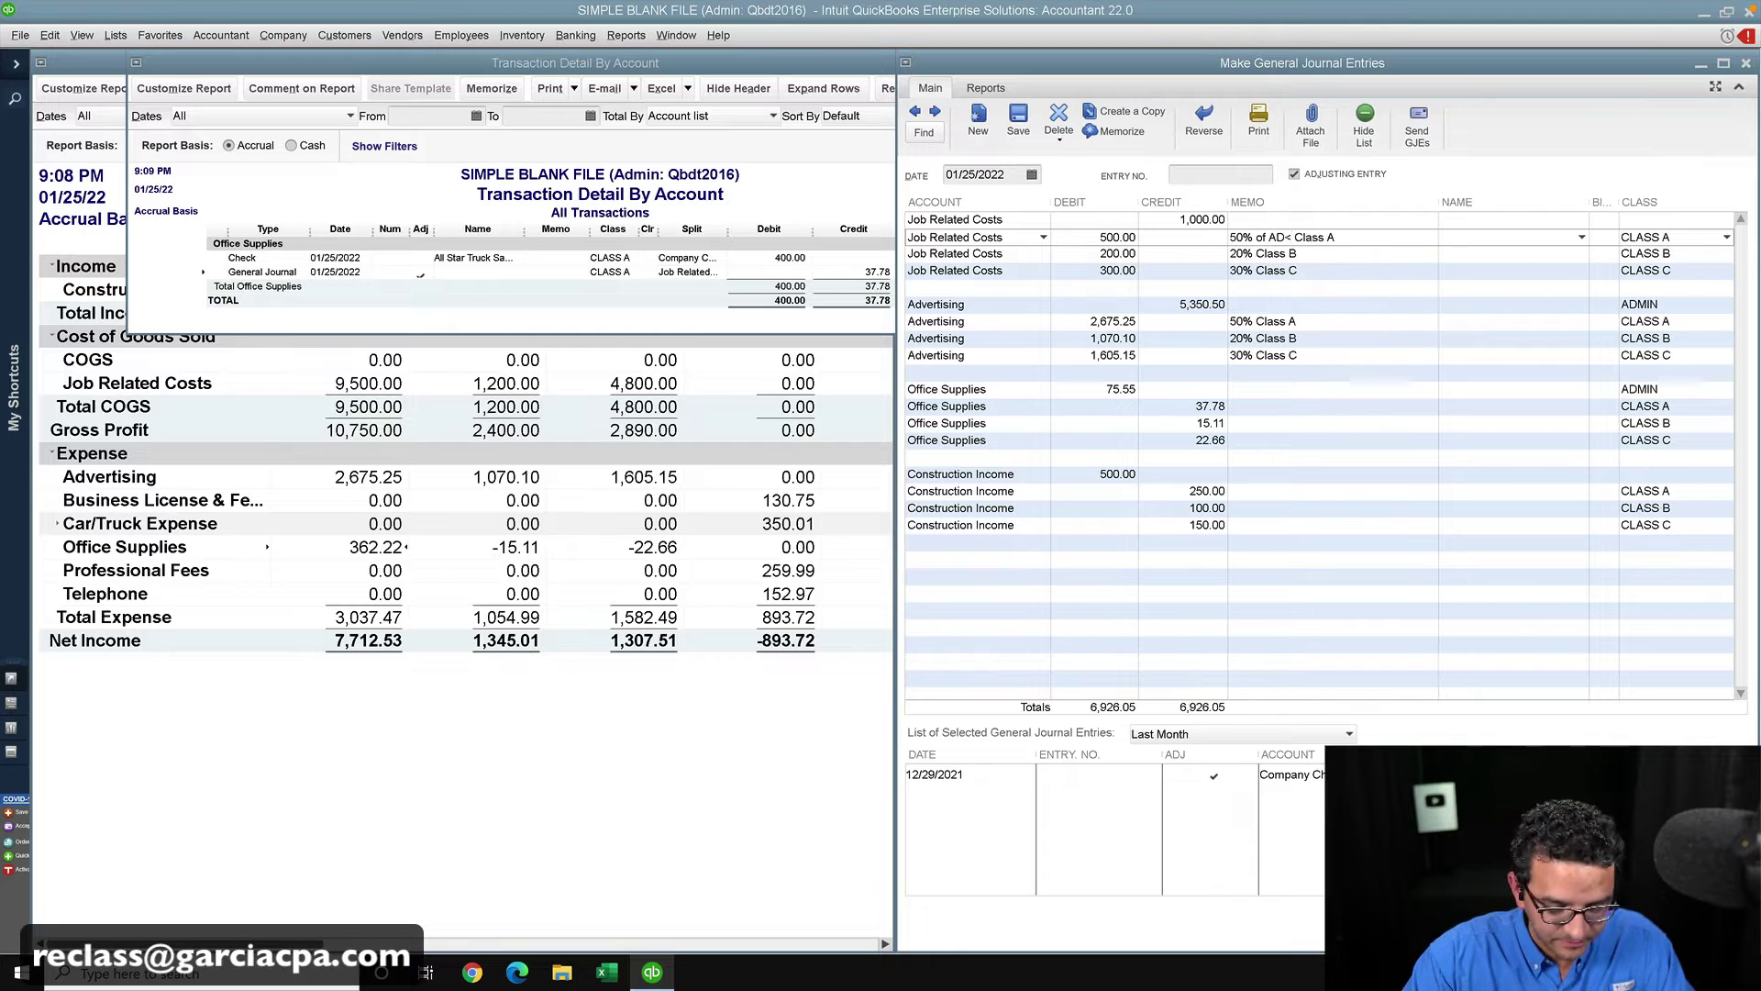
type("MIN R")
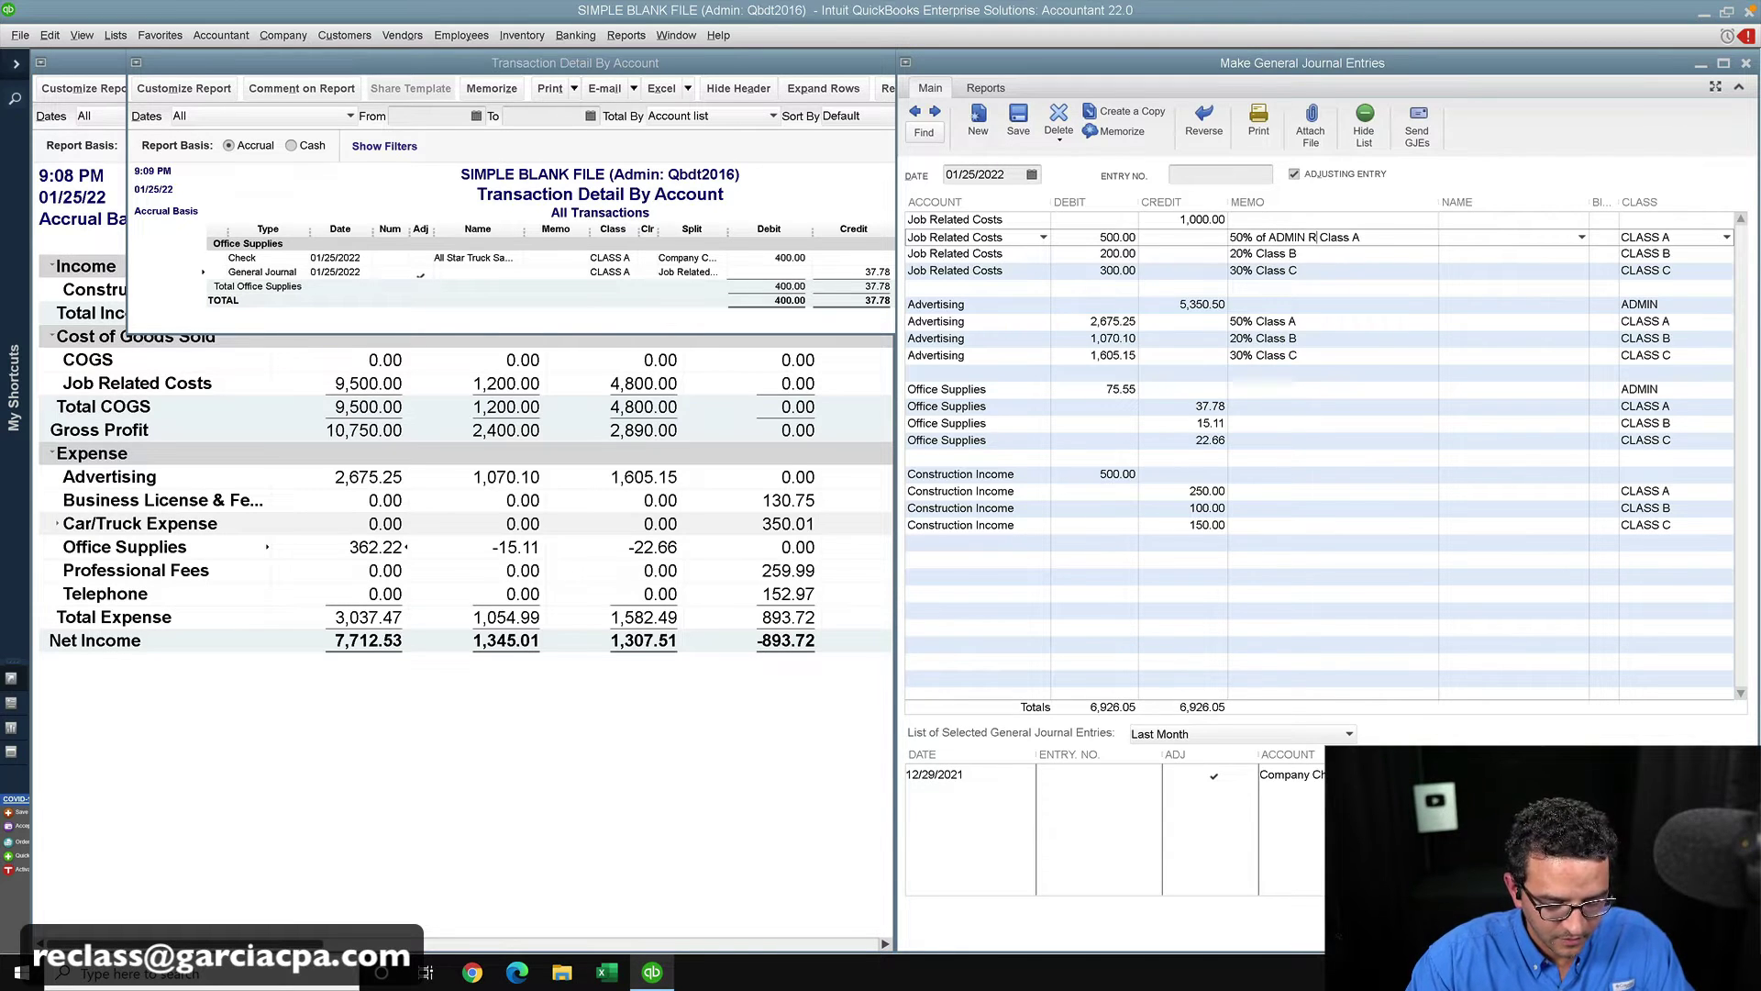
type("EALLOCATED TO")
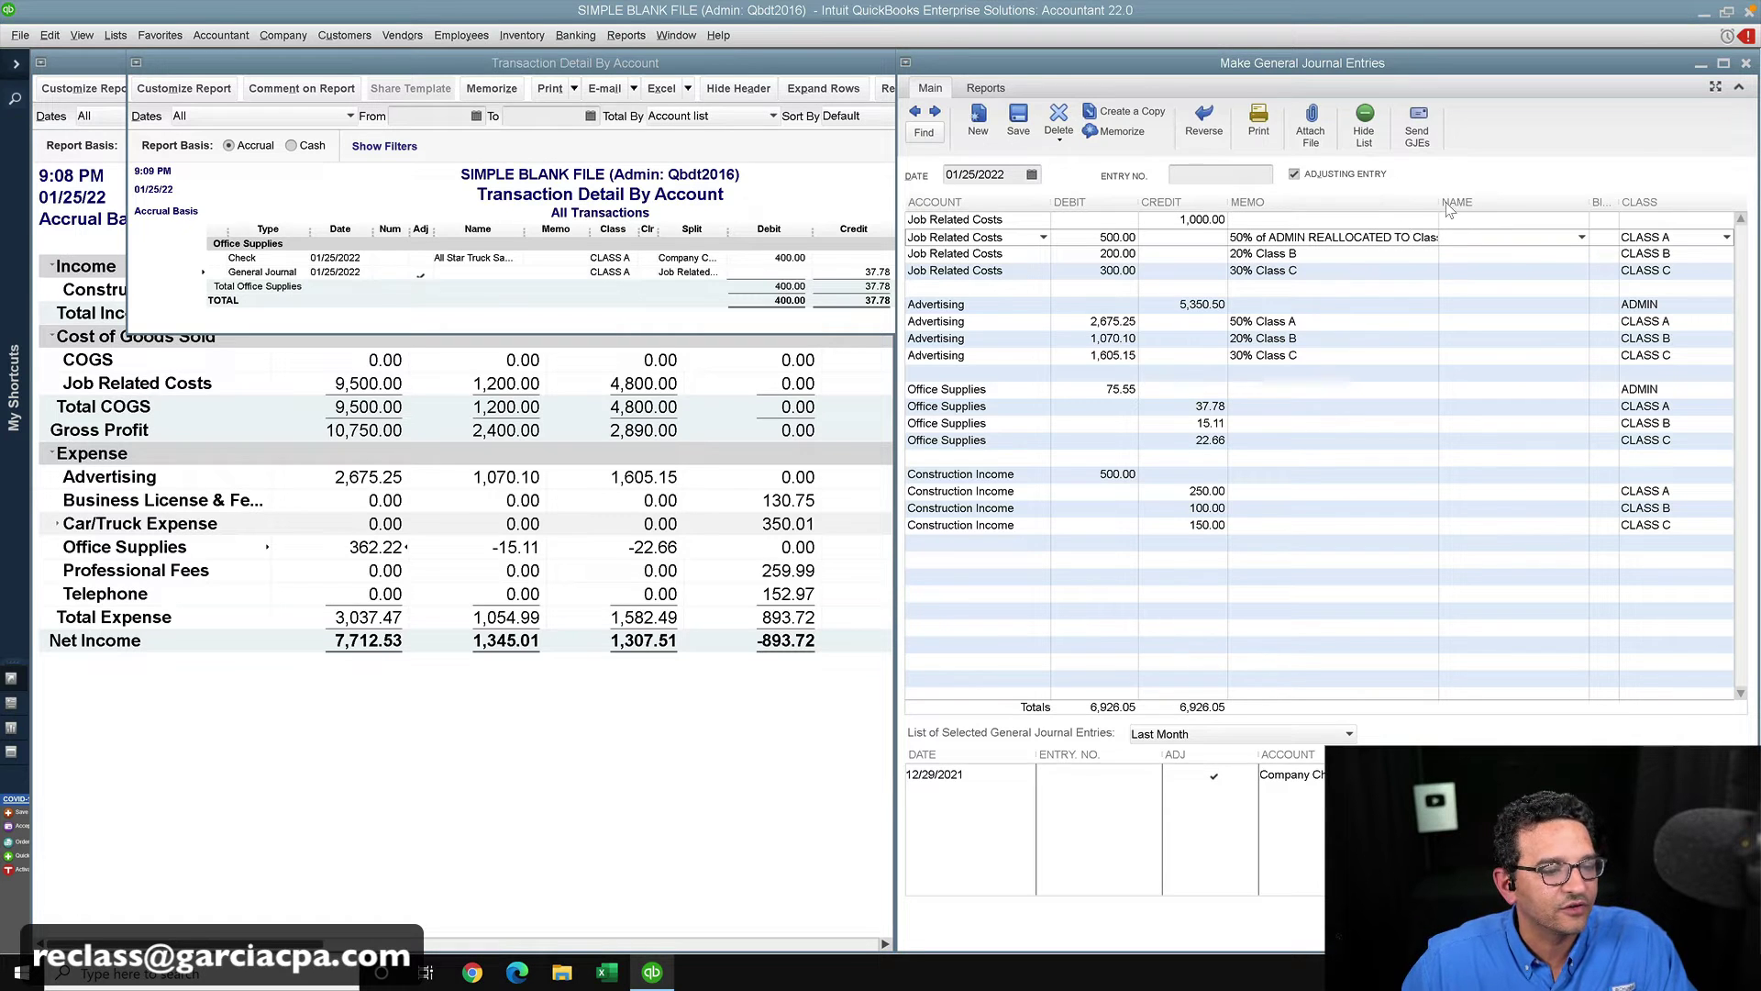
- Widen the journal's Memo column, copy the reallocation memo to the CLASS A Office Supplies line, and save the entry
left_click_drag(1437, 196, 1495, 200)
left_click(1462, 237)
key("ctrl+c")
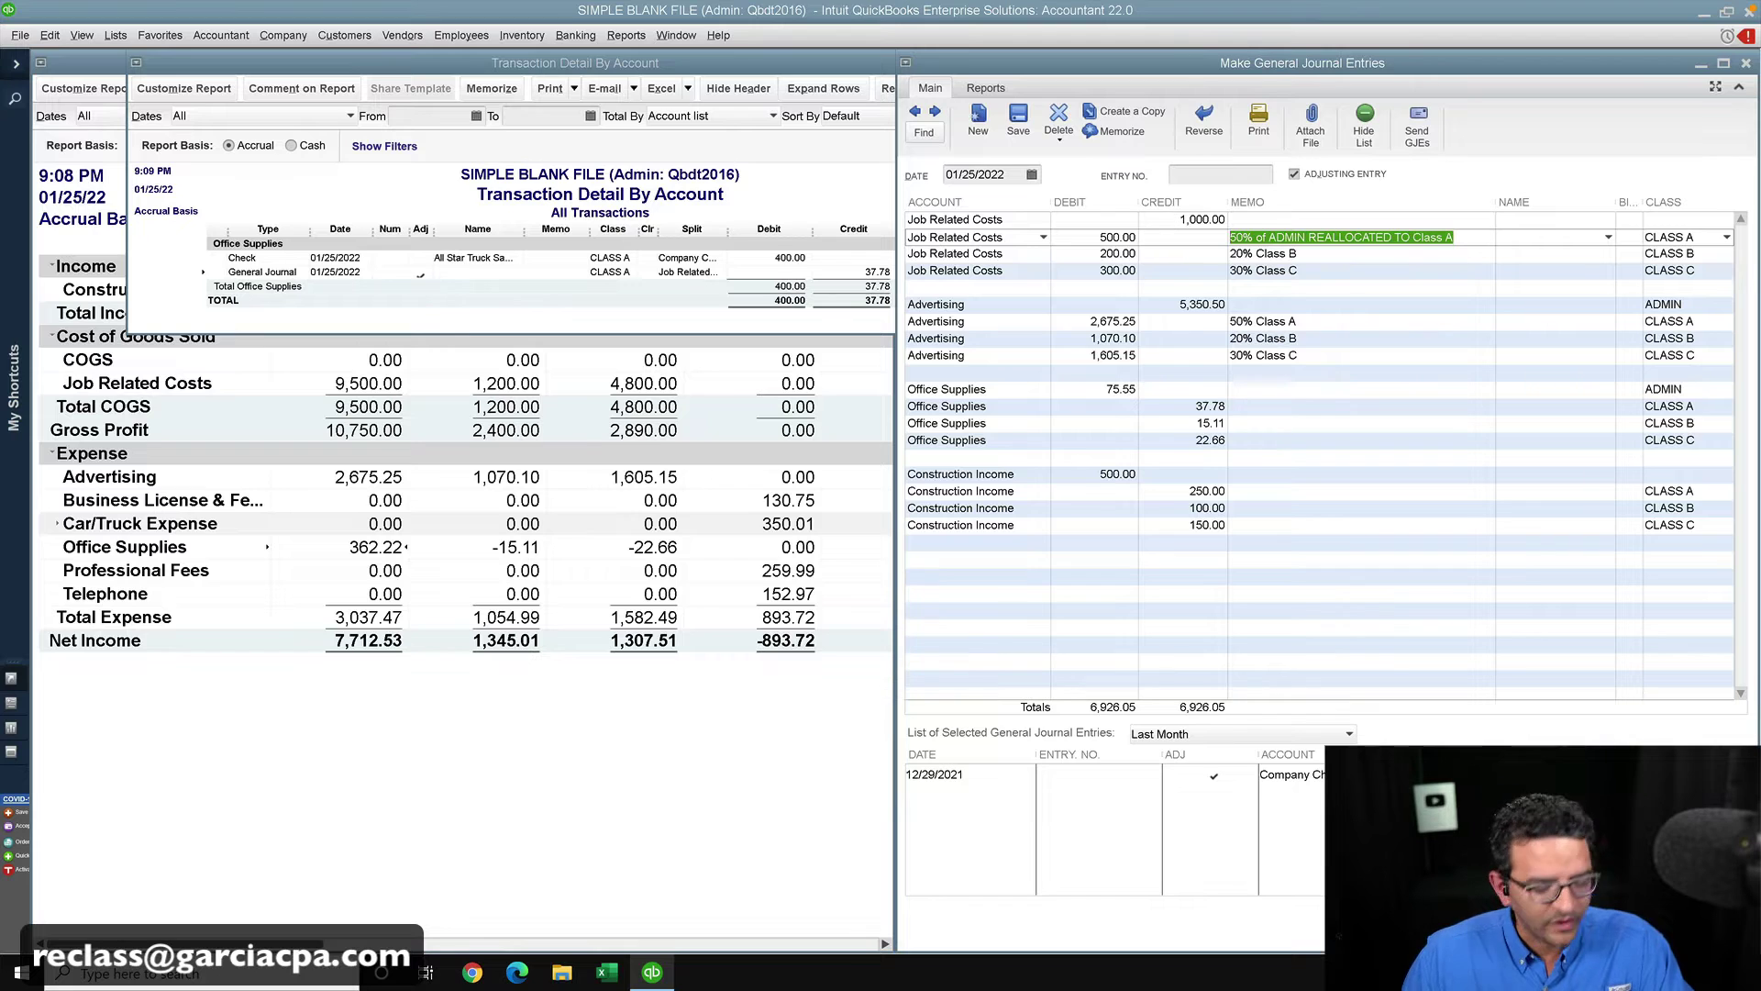
left_click(1303, 288)
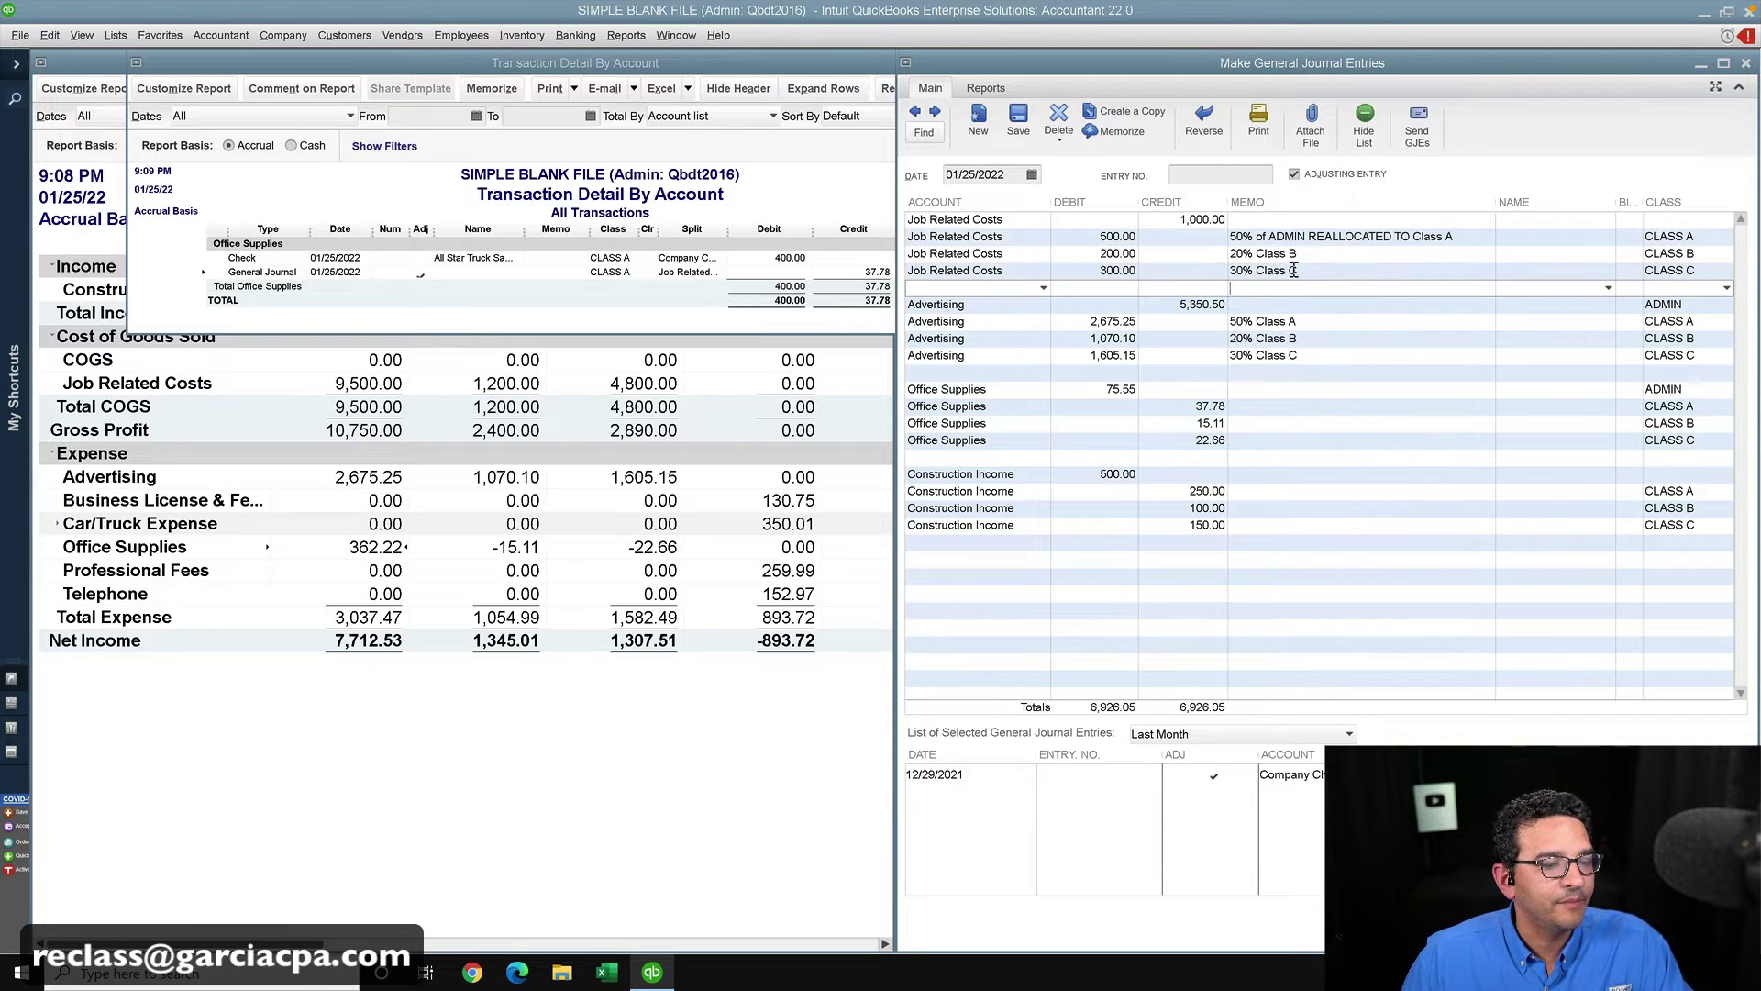
left_click(1264, 406)
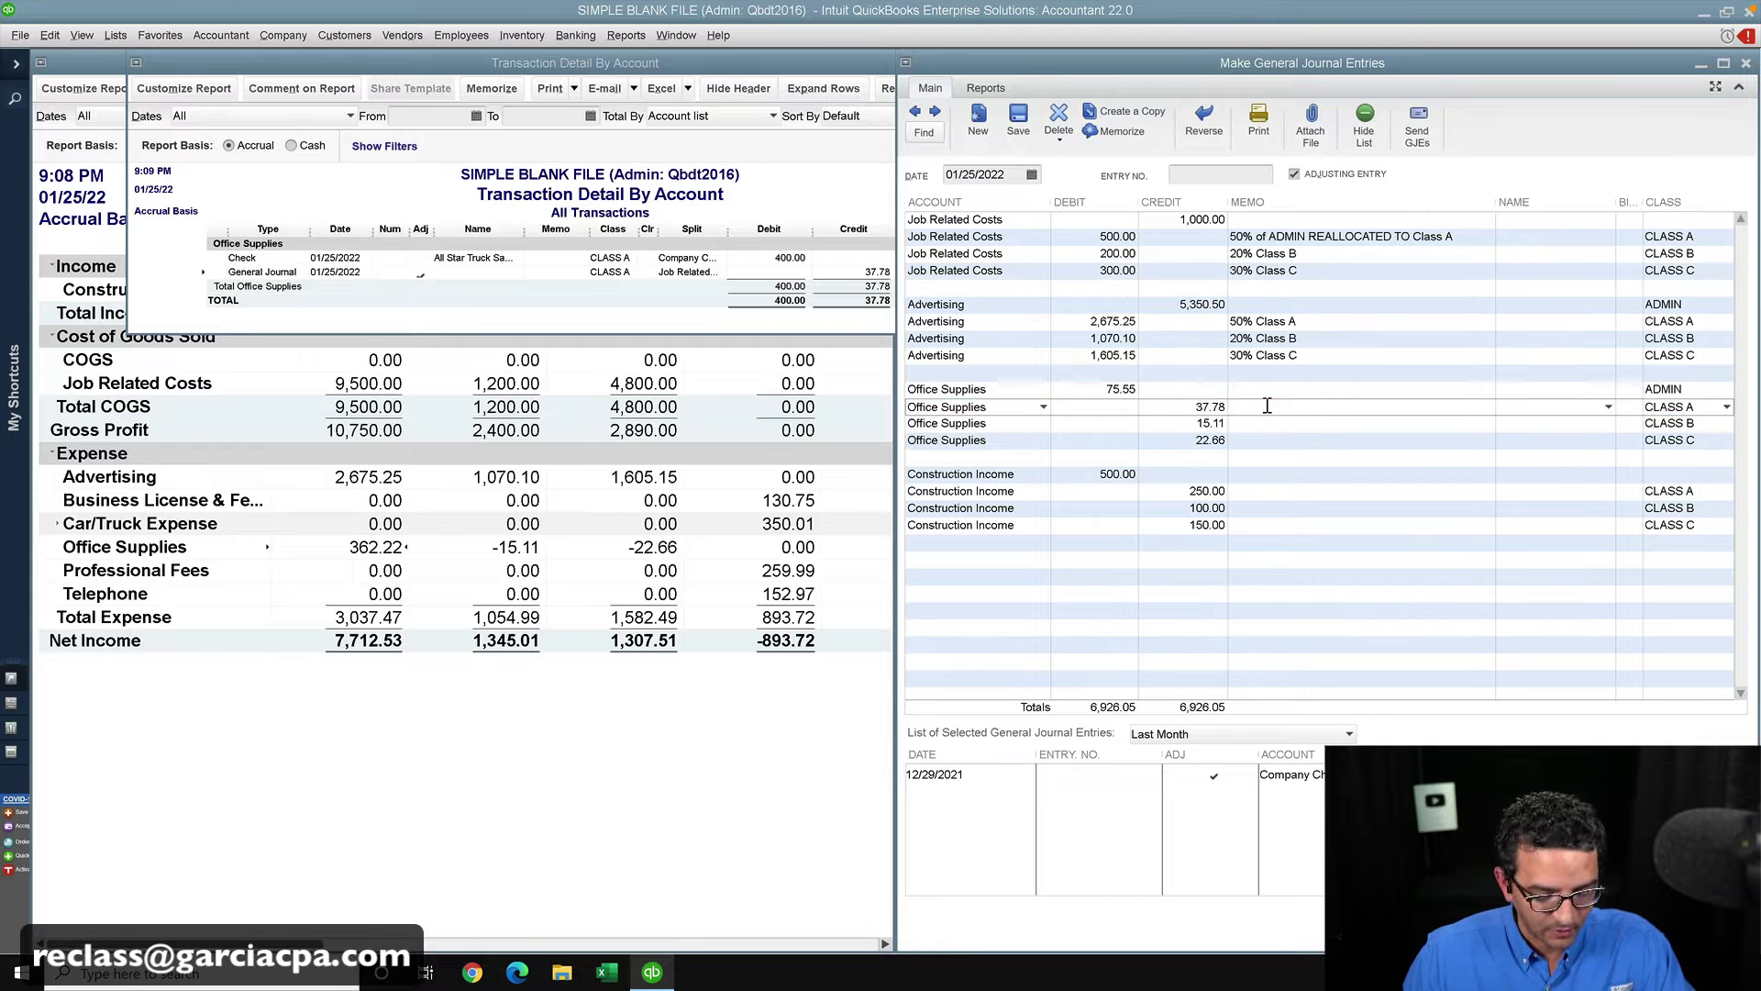
key("ctrl+v")
left_click_drag(1231, 406, 1292, 403)
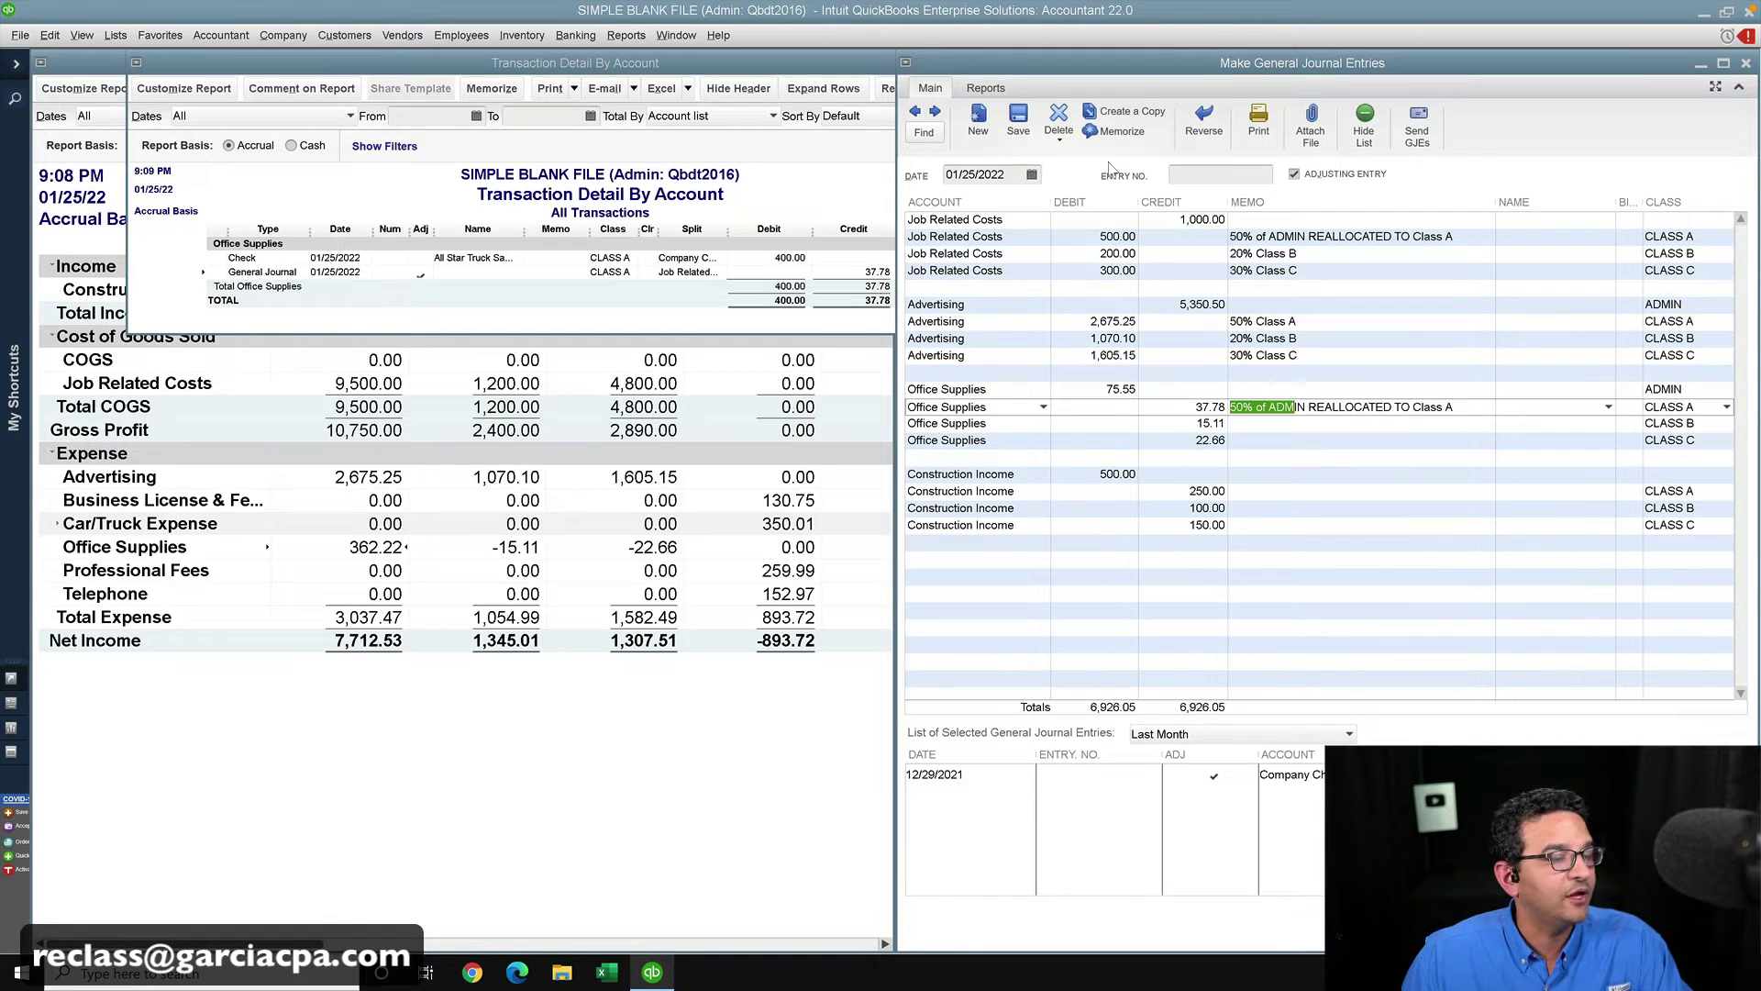
left_click(1018, 119)
left_click(823, 307)
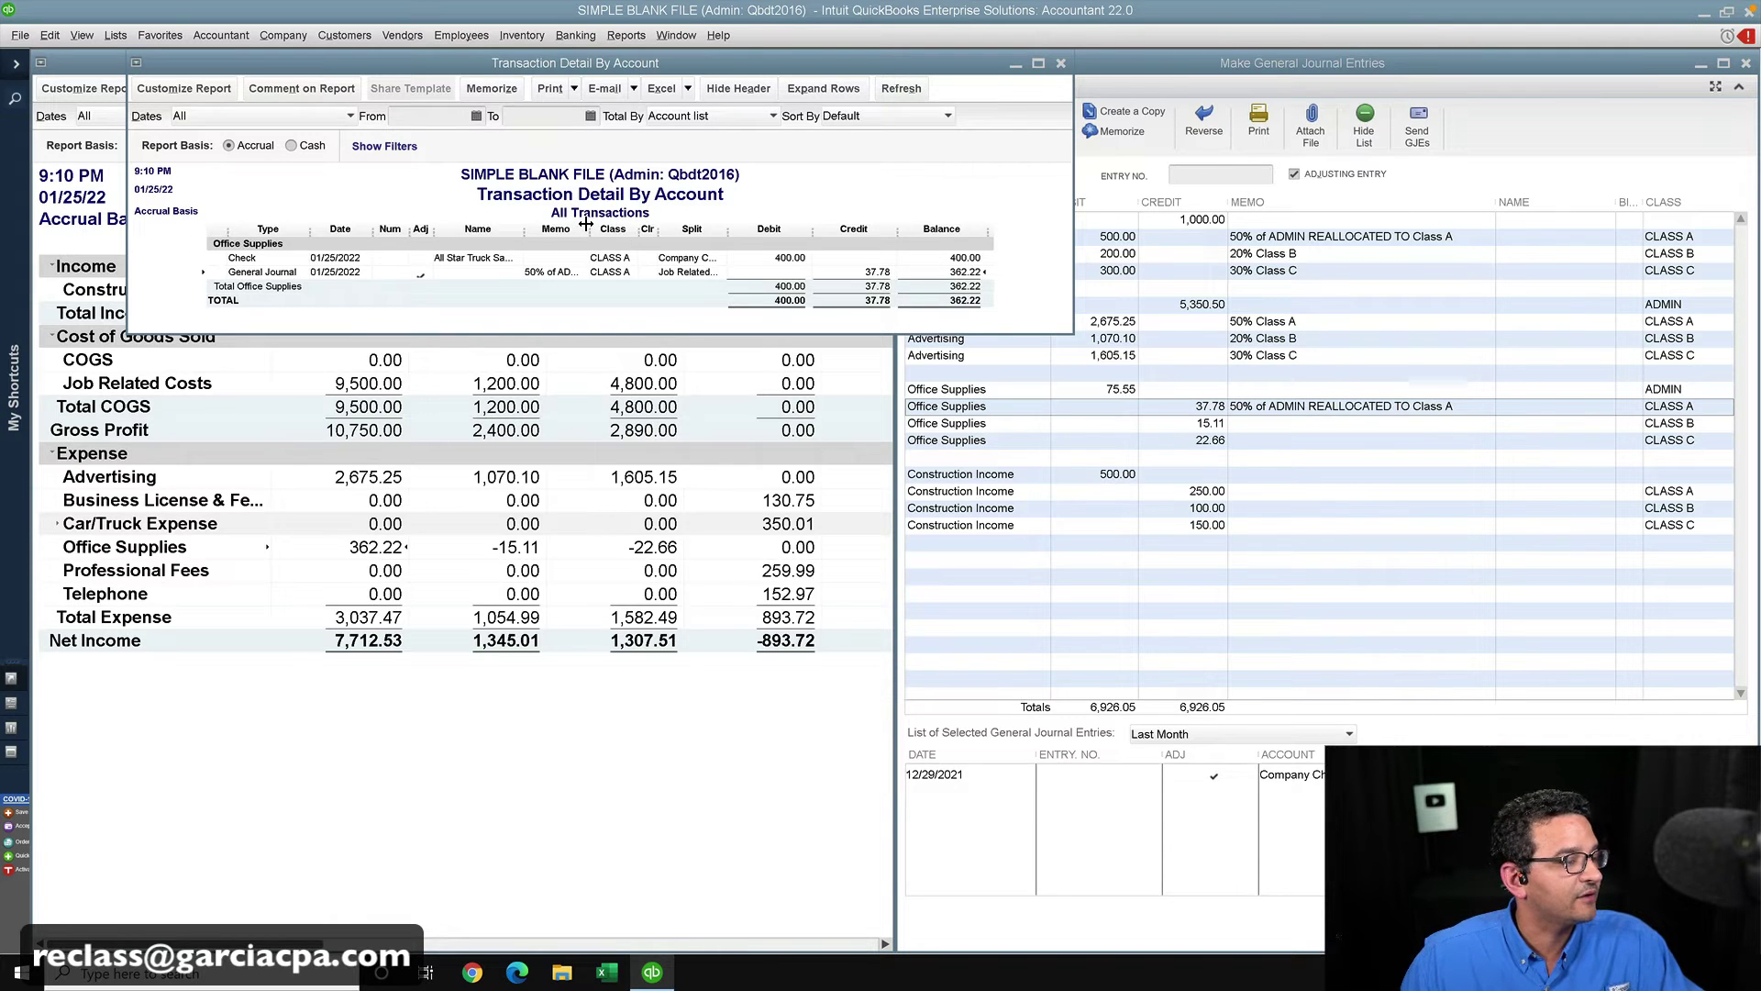
- Widen the Memo column in the Office Supplies transaction detail, read the journal memo magnified, and close the report
left_click_drag(587, 227, 709, 231)
key("super+plus")
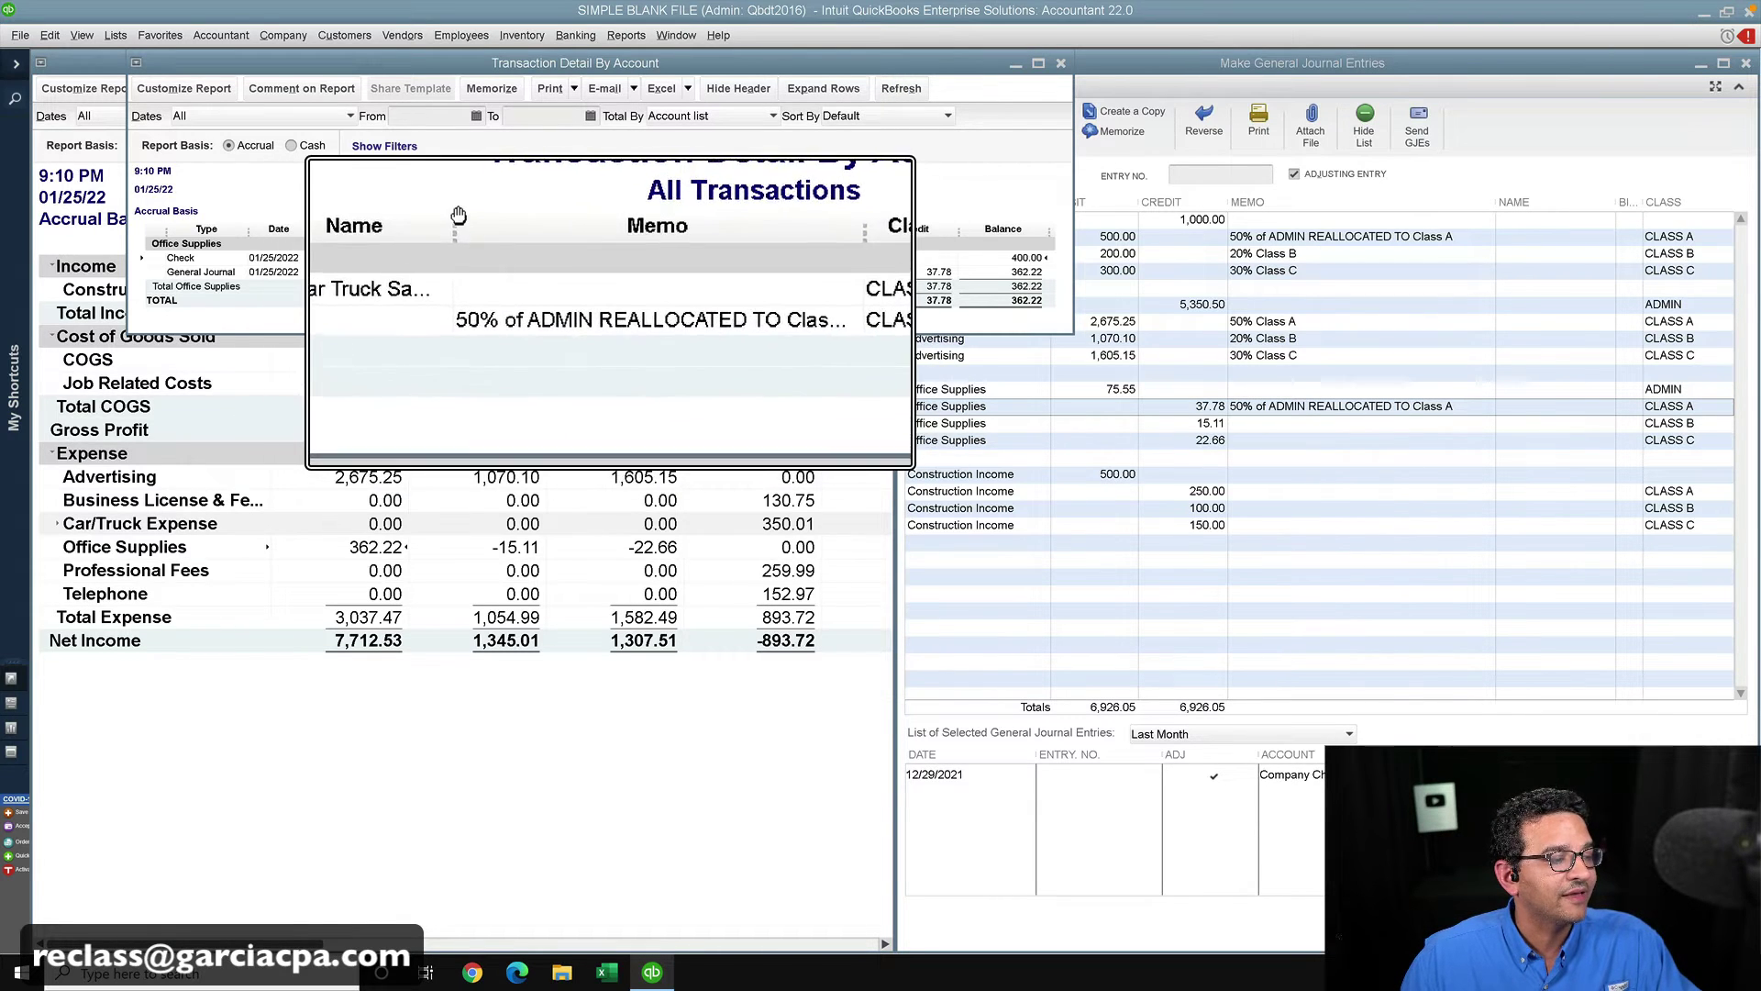
key("super+Escape")
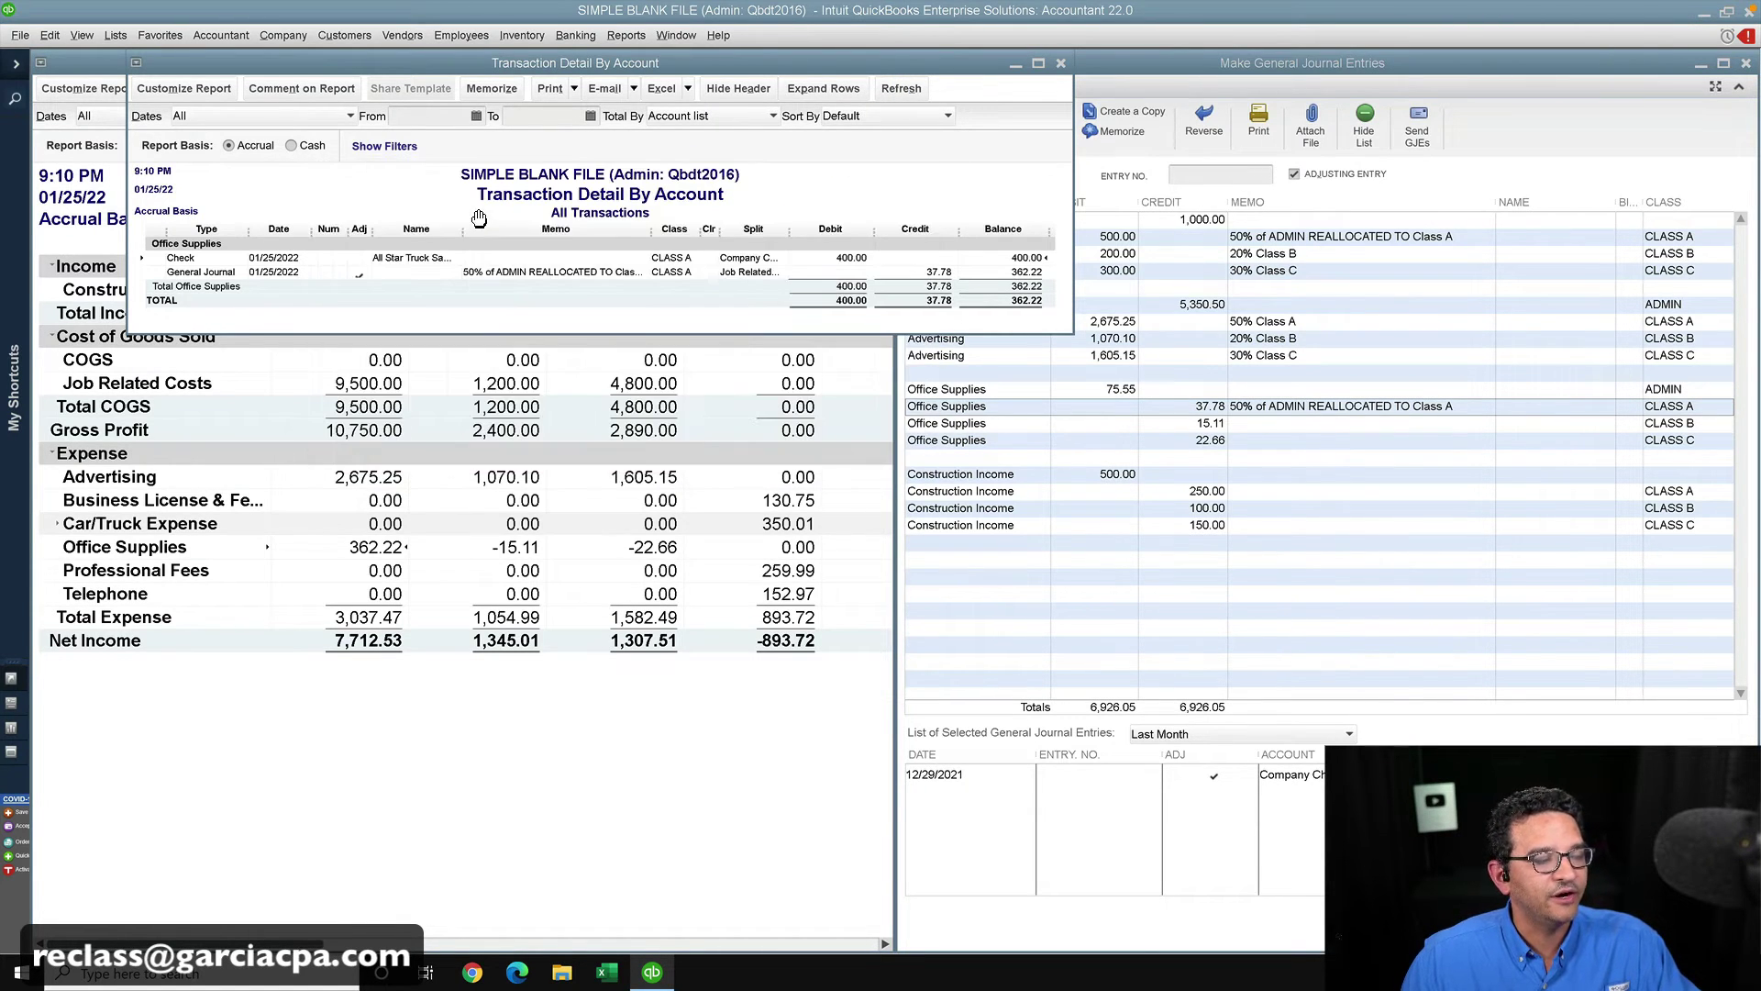
left_click(1062, 63)
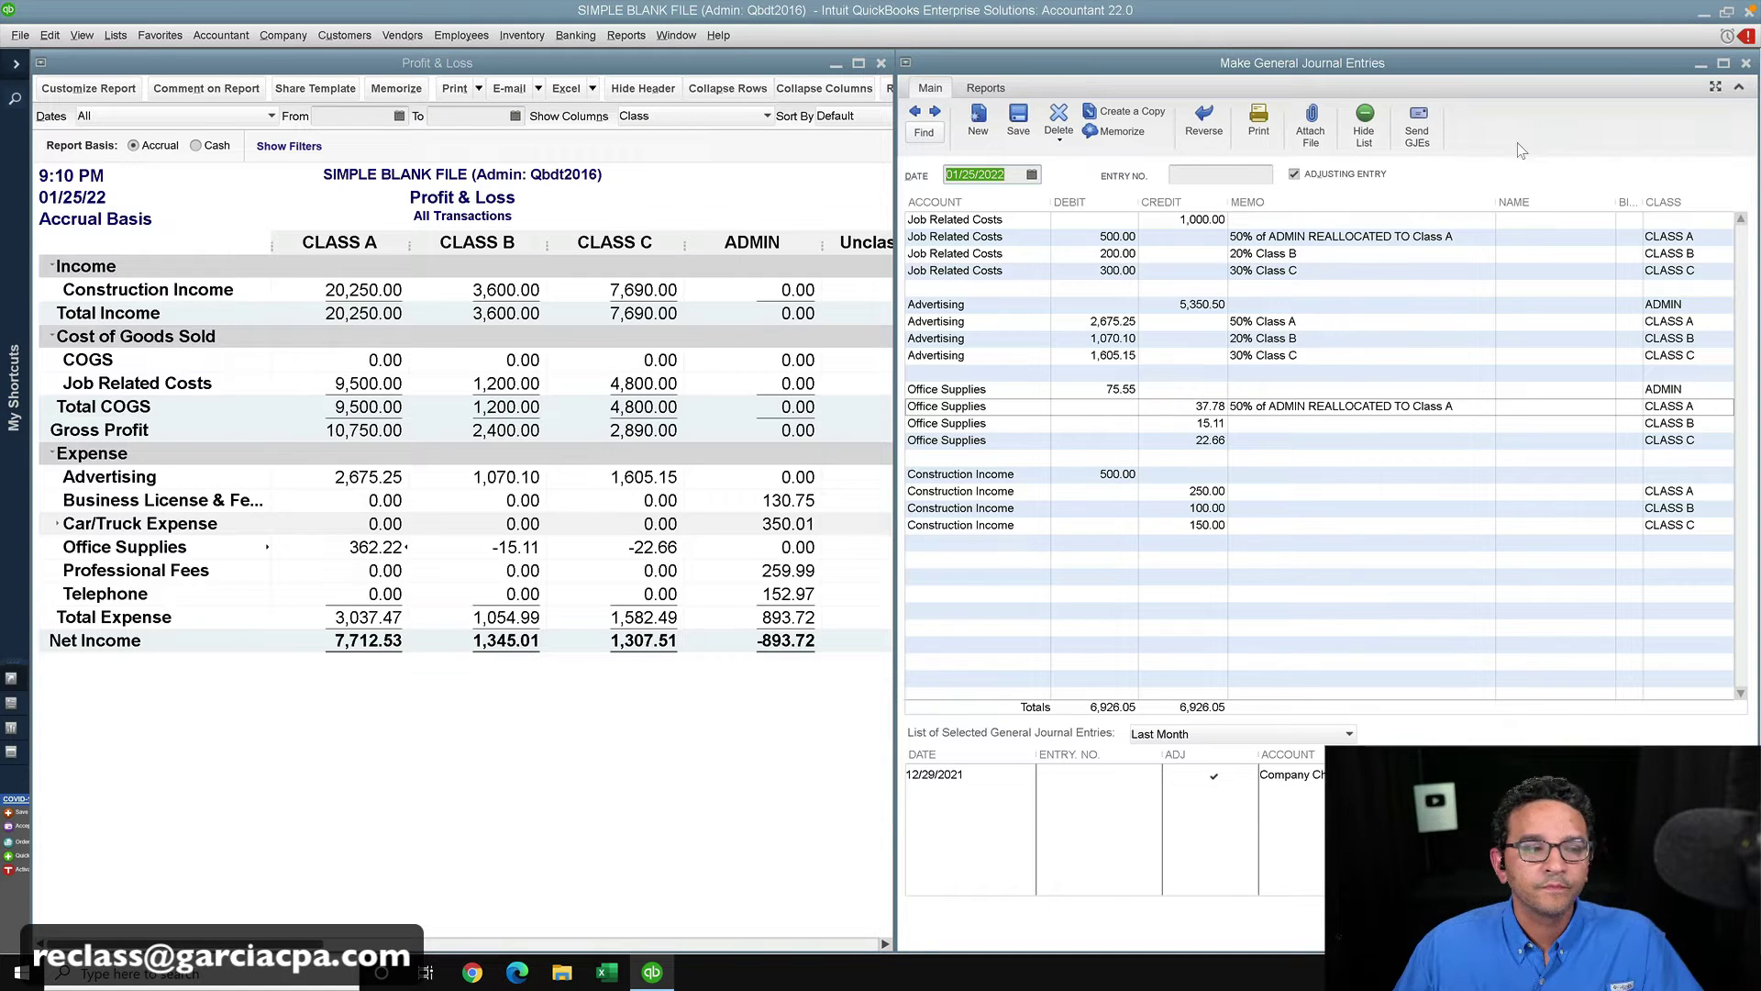
- Delete the general journal entry and maximize the Profit & Loss report
left_click(1058, 116)
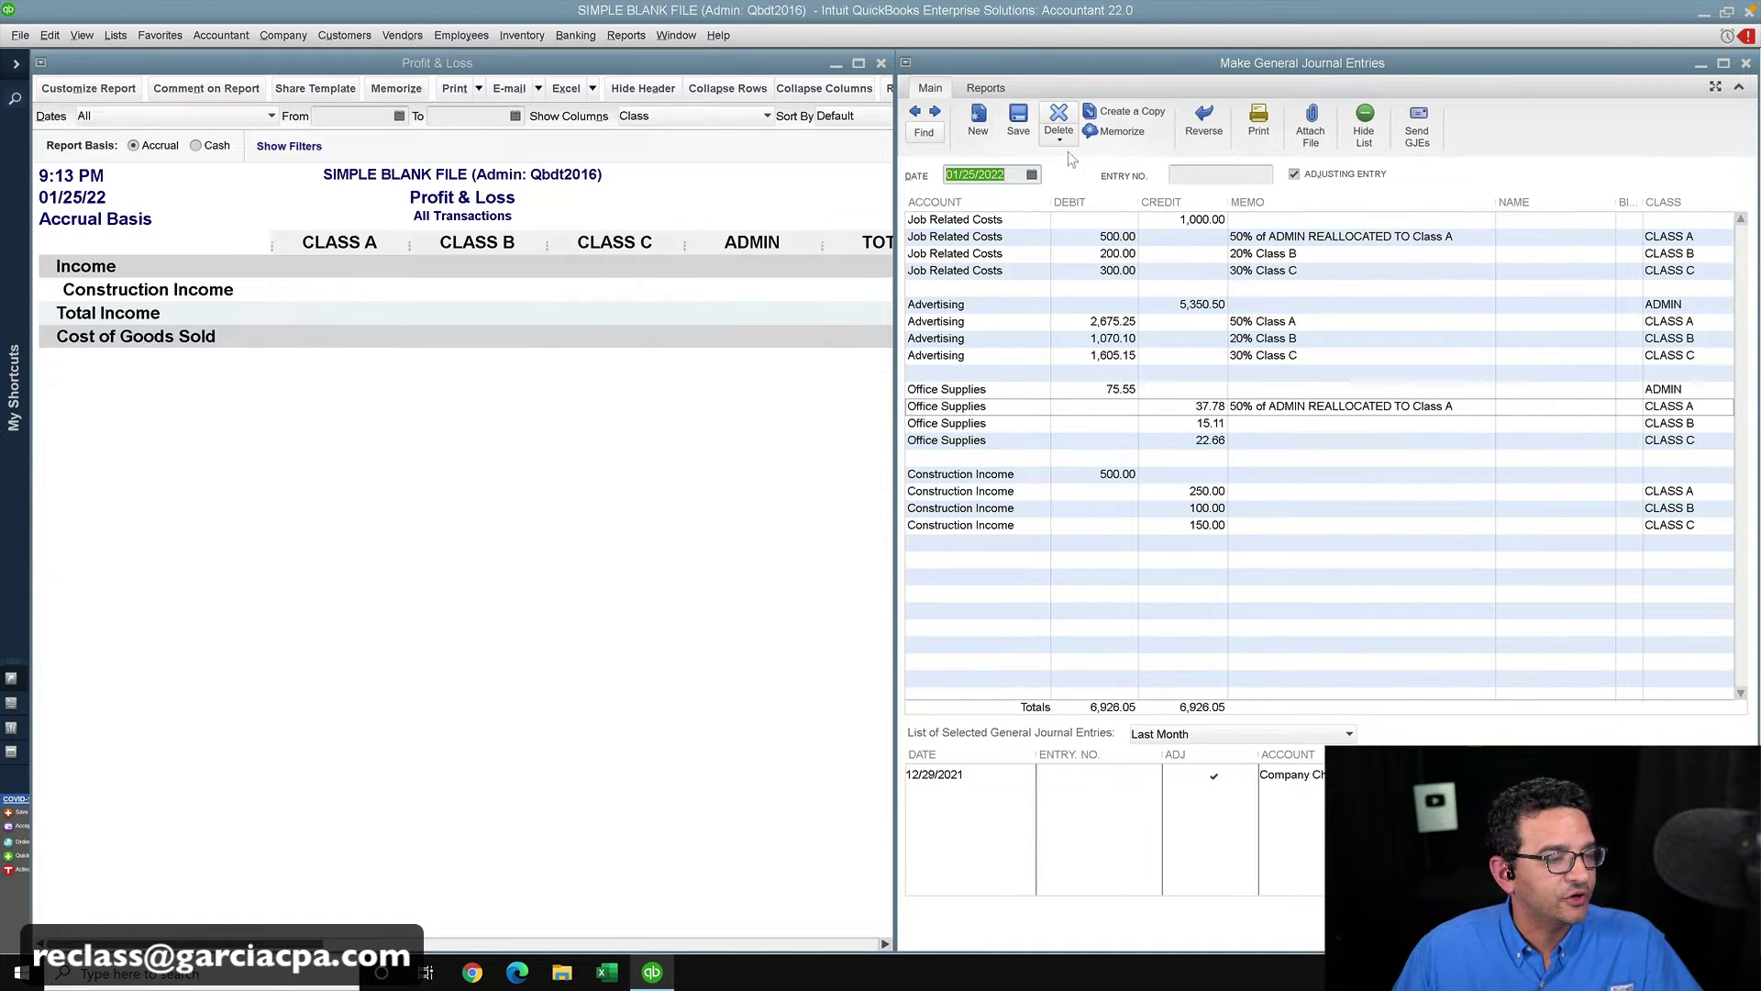
double_click(909, 63)
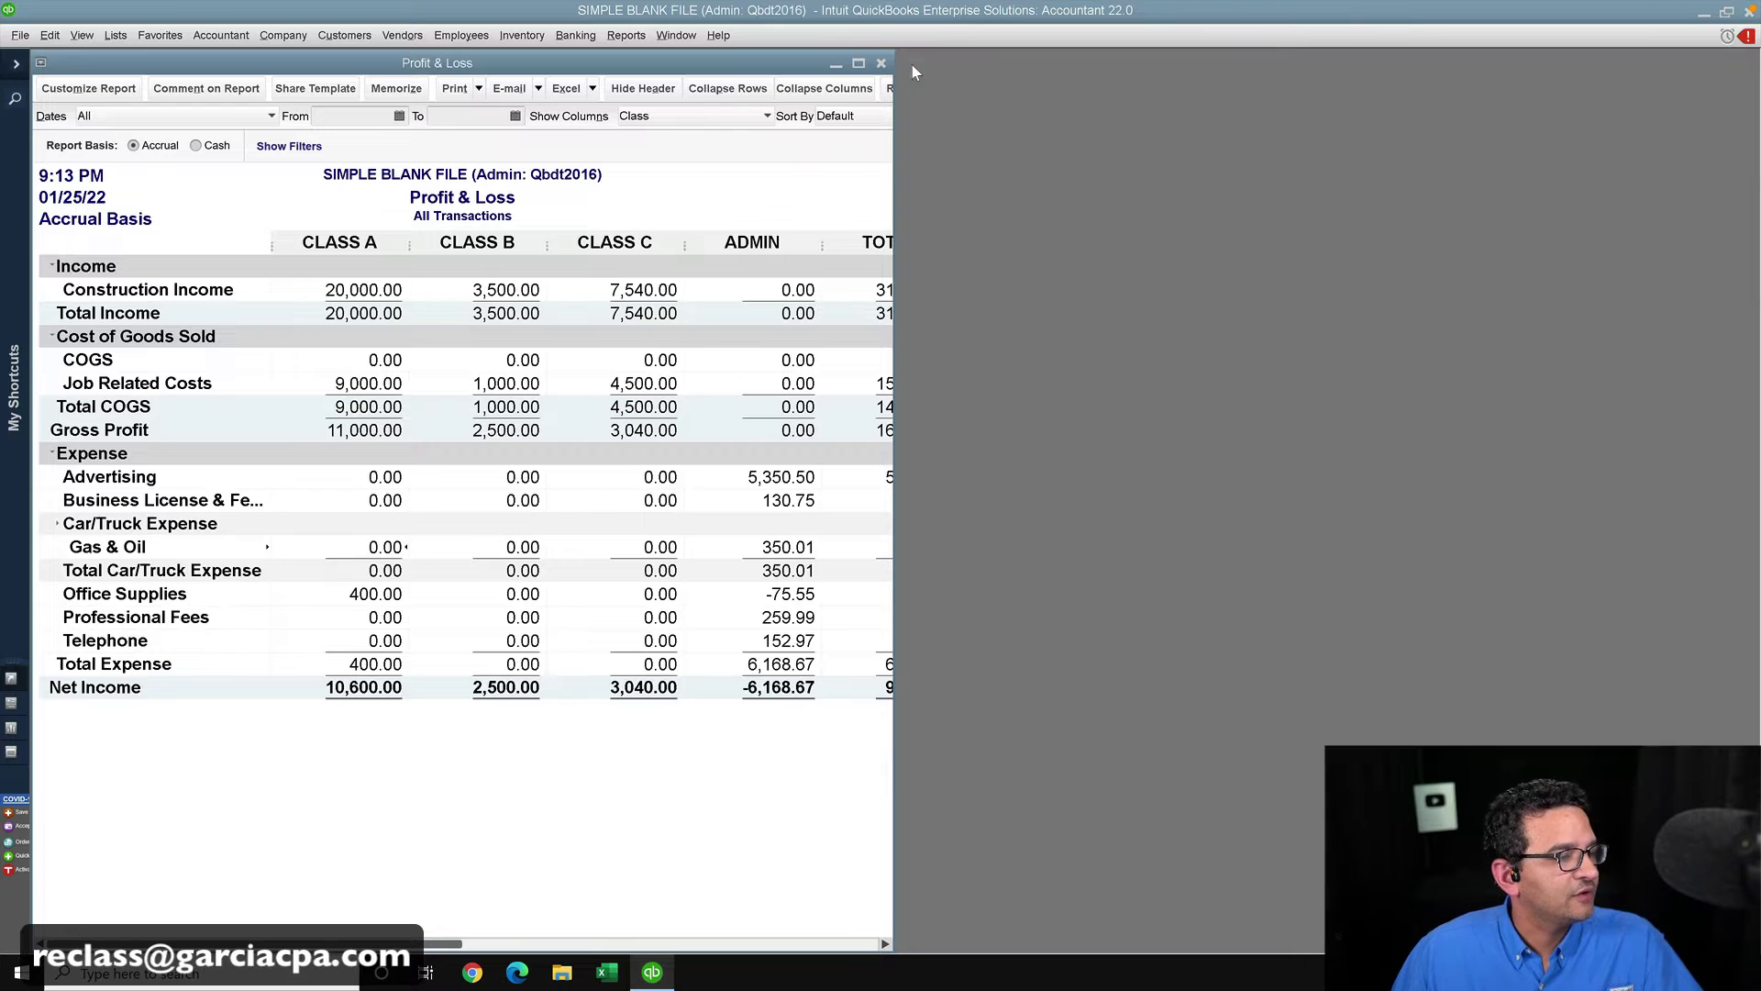
left_click(861, 63)
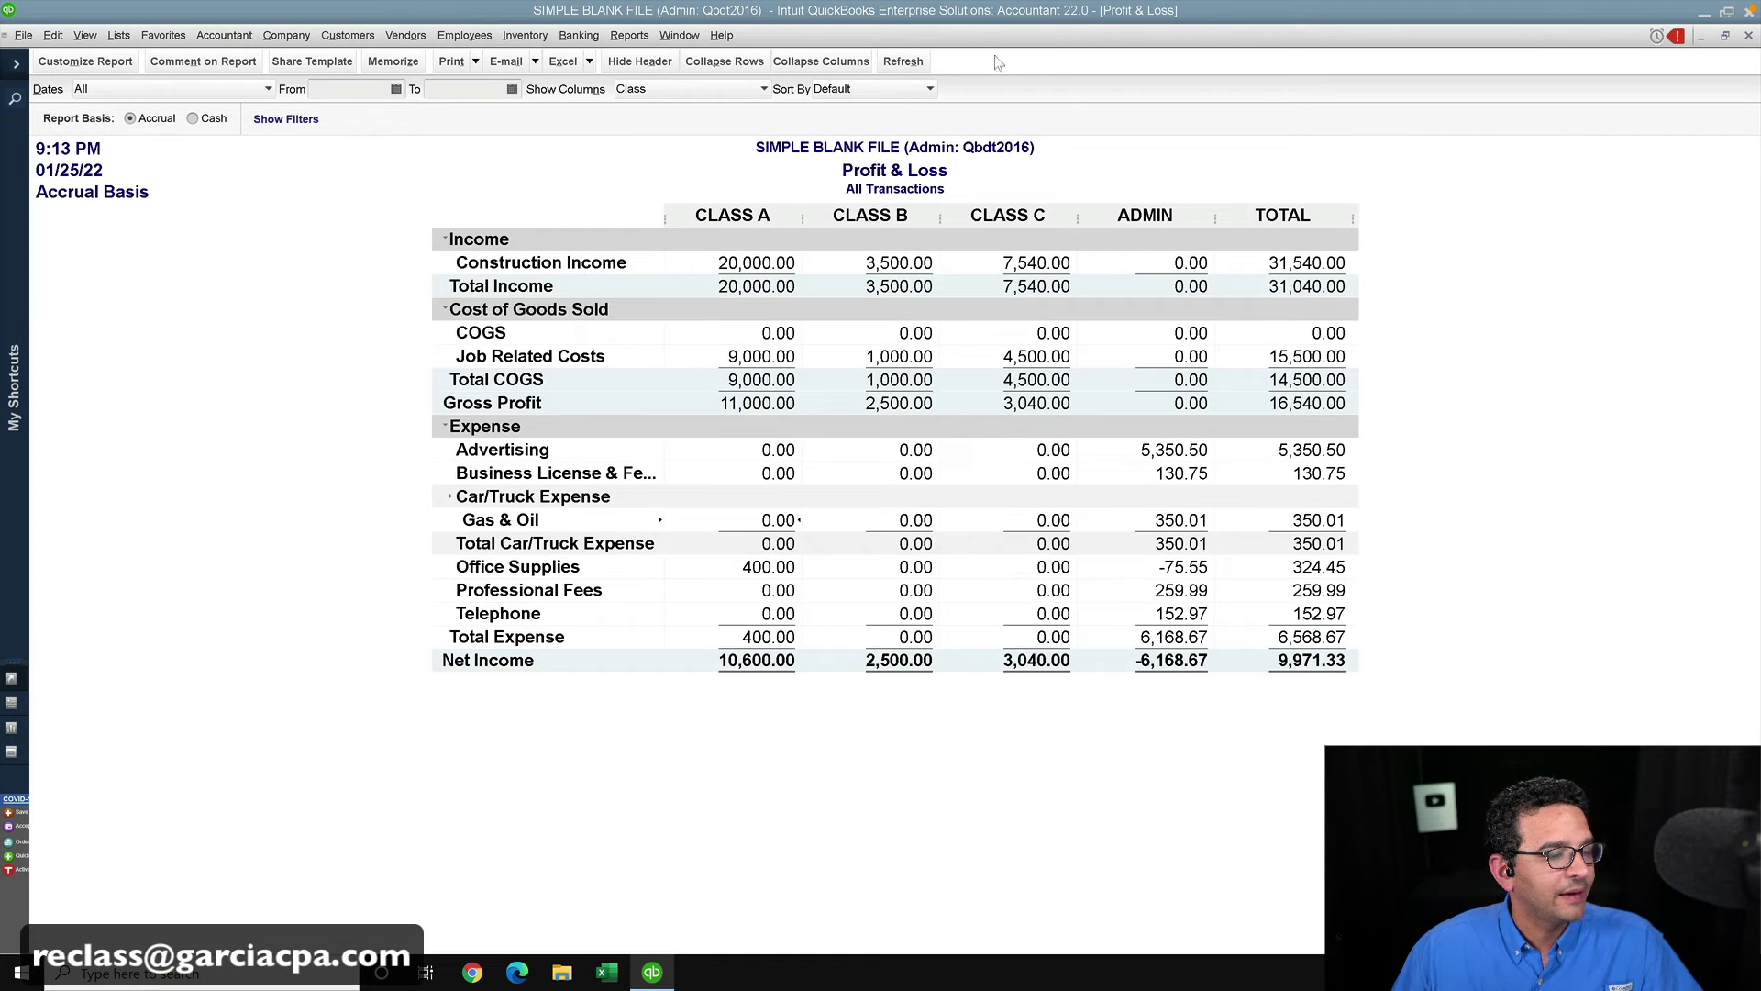
- Refresh the Profit & Loss report and switch to the Journal Macro with CLASS Allocation 3.0 workbook in Excel
left_click(895, 63)
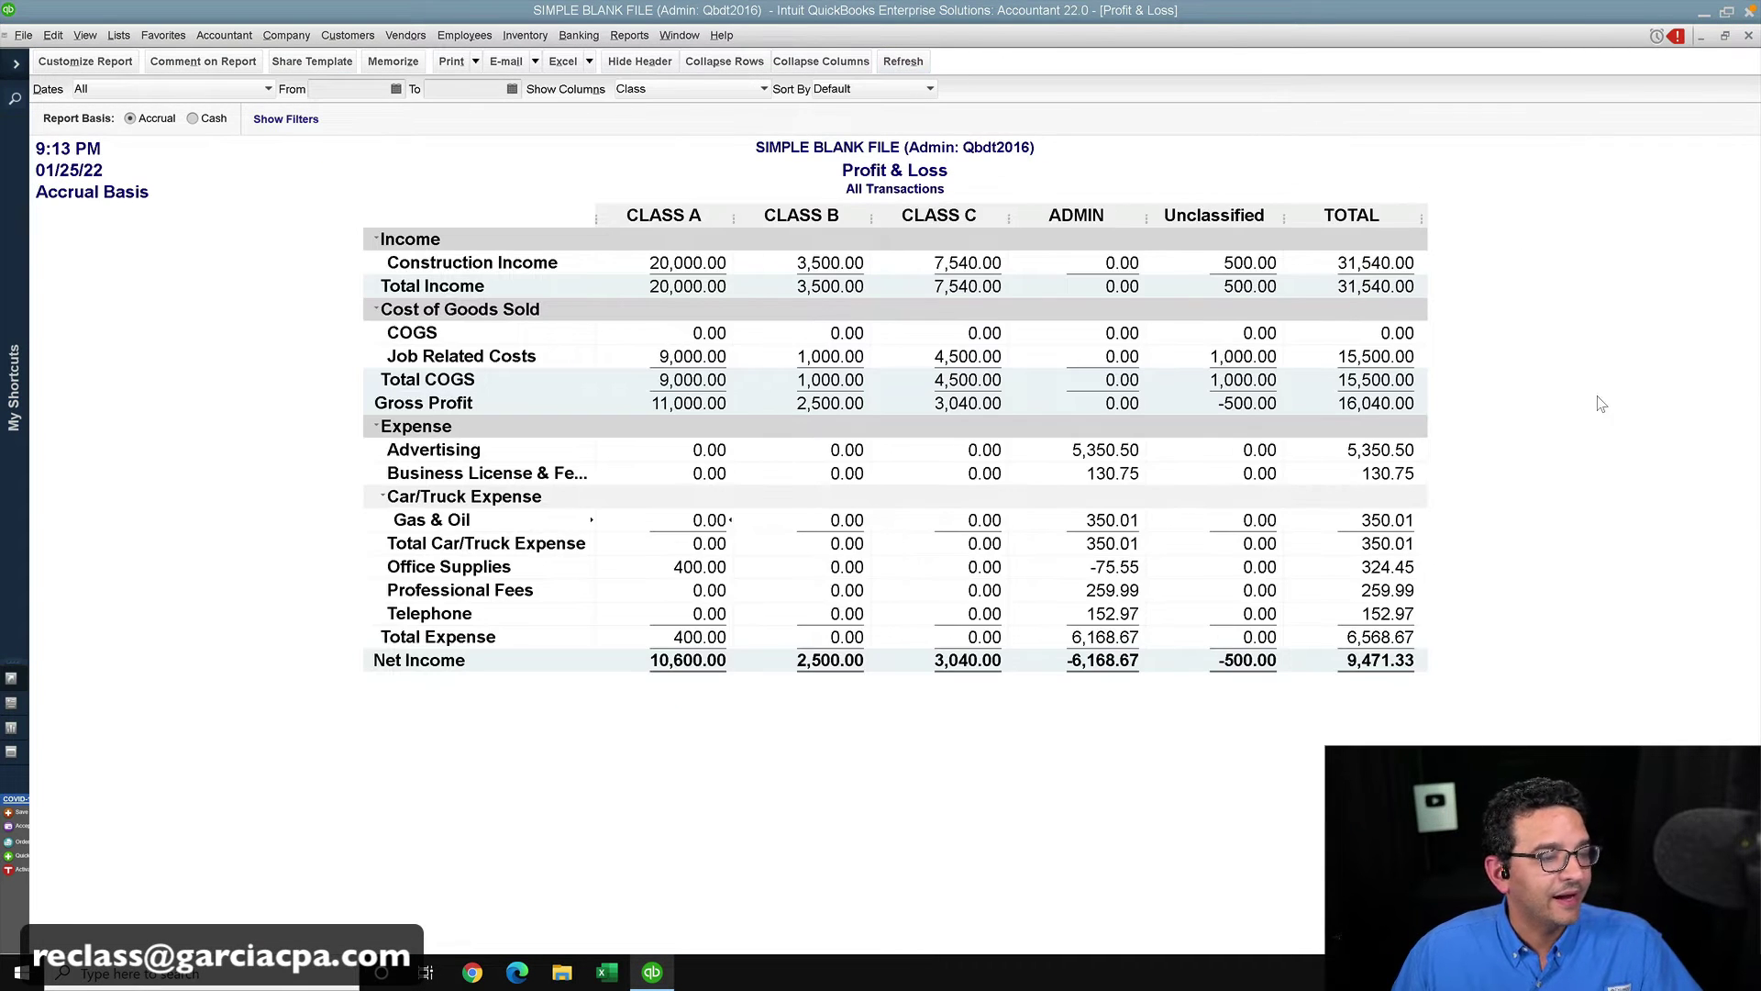
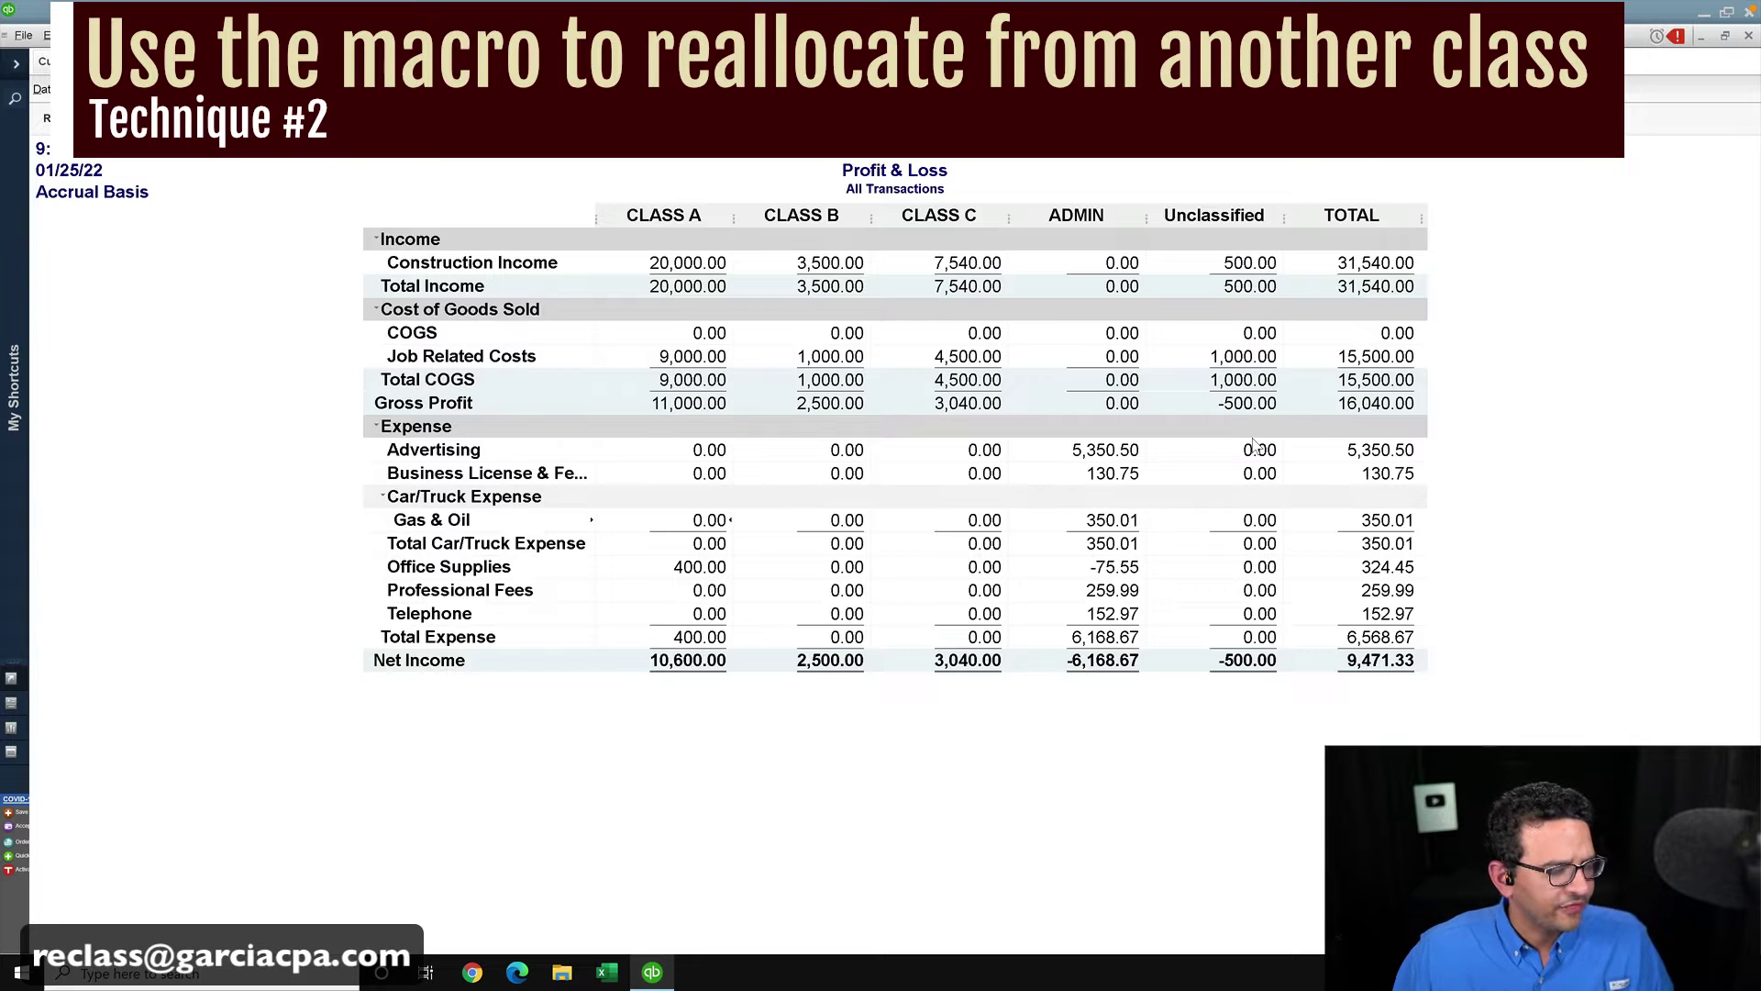
left_click(1705, 13)
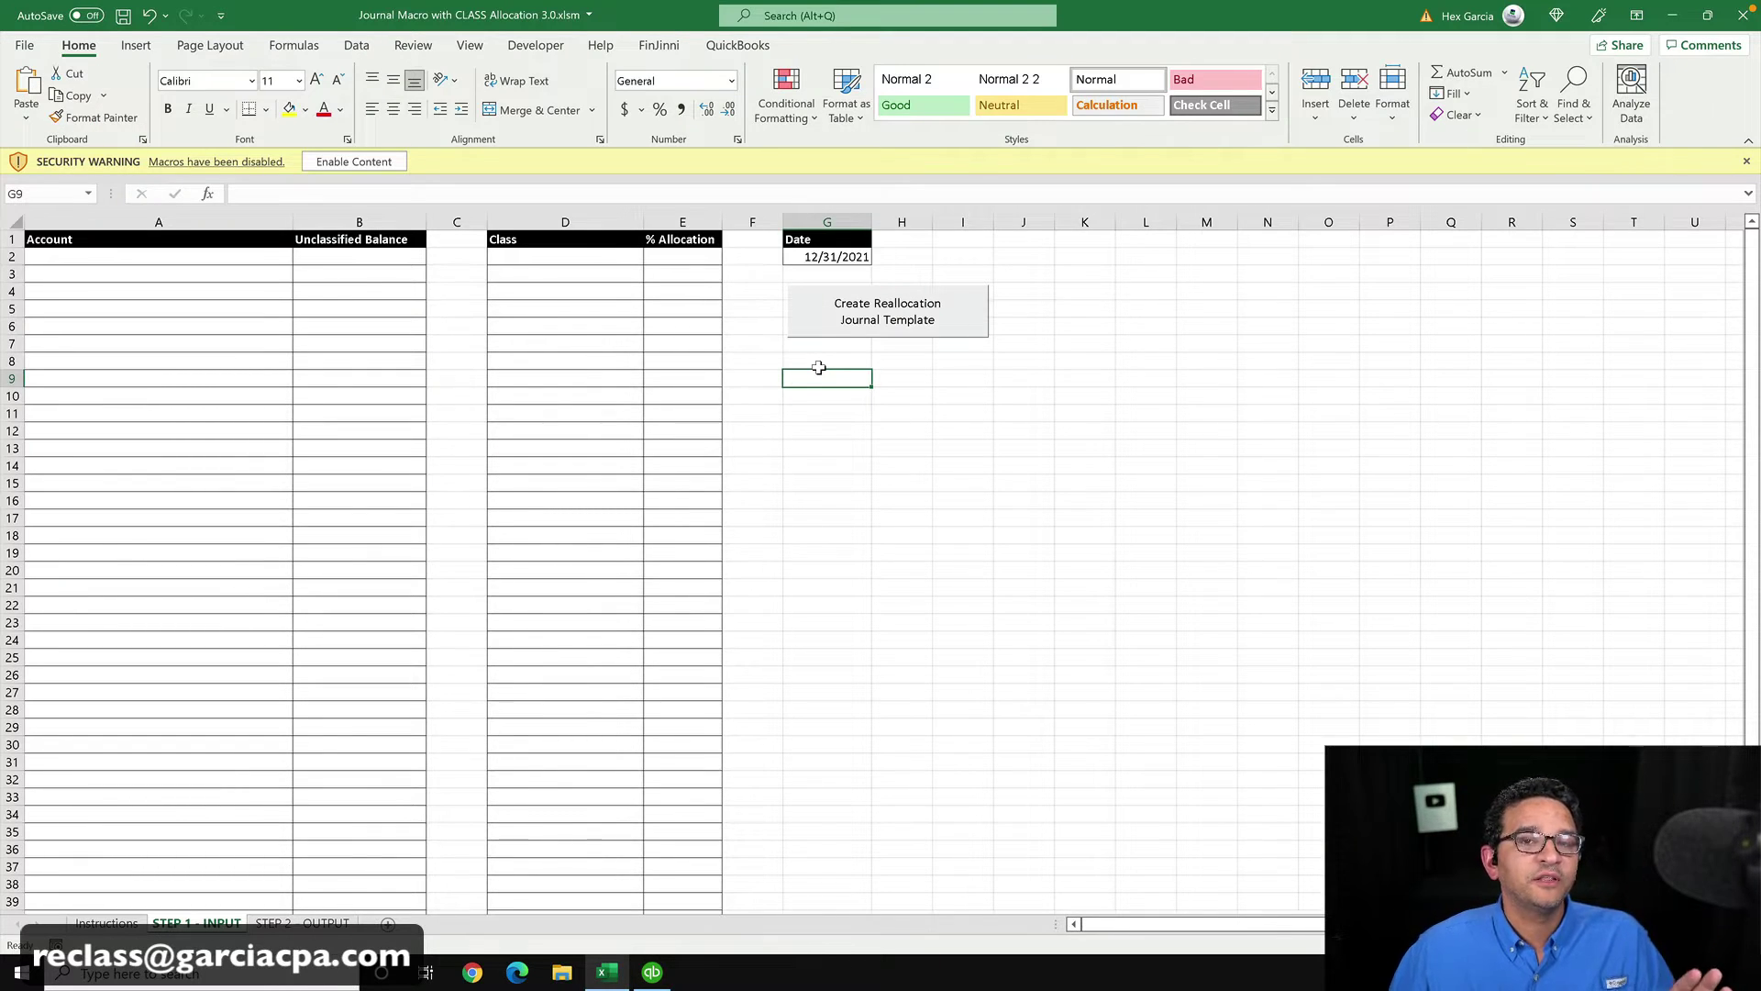
- Review the Account, Unclassified Balance, Class and % Allocation input columns, and enable the workbook's macro content
left_click(117, 254)
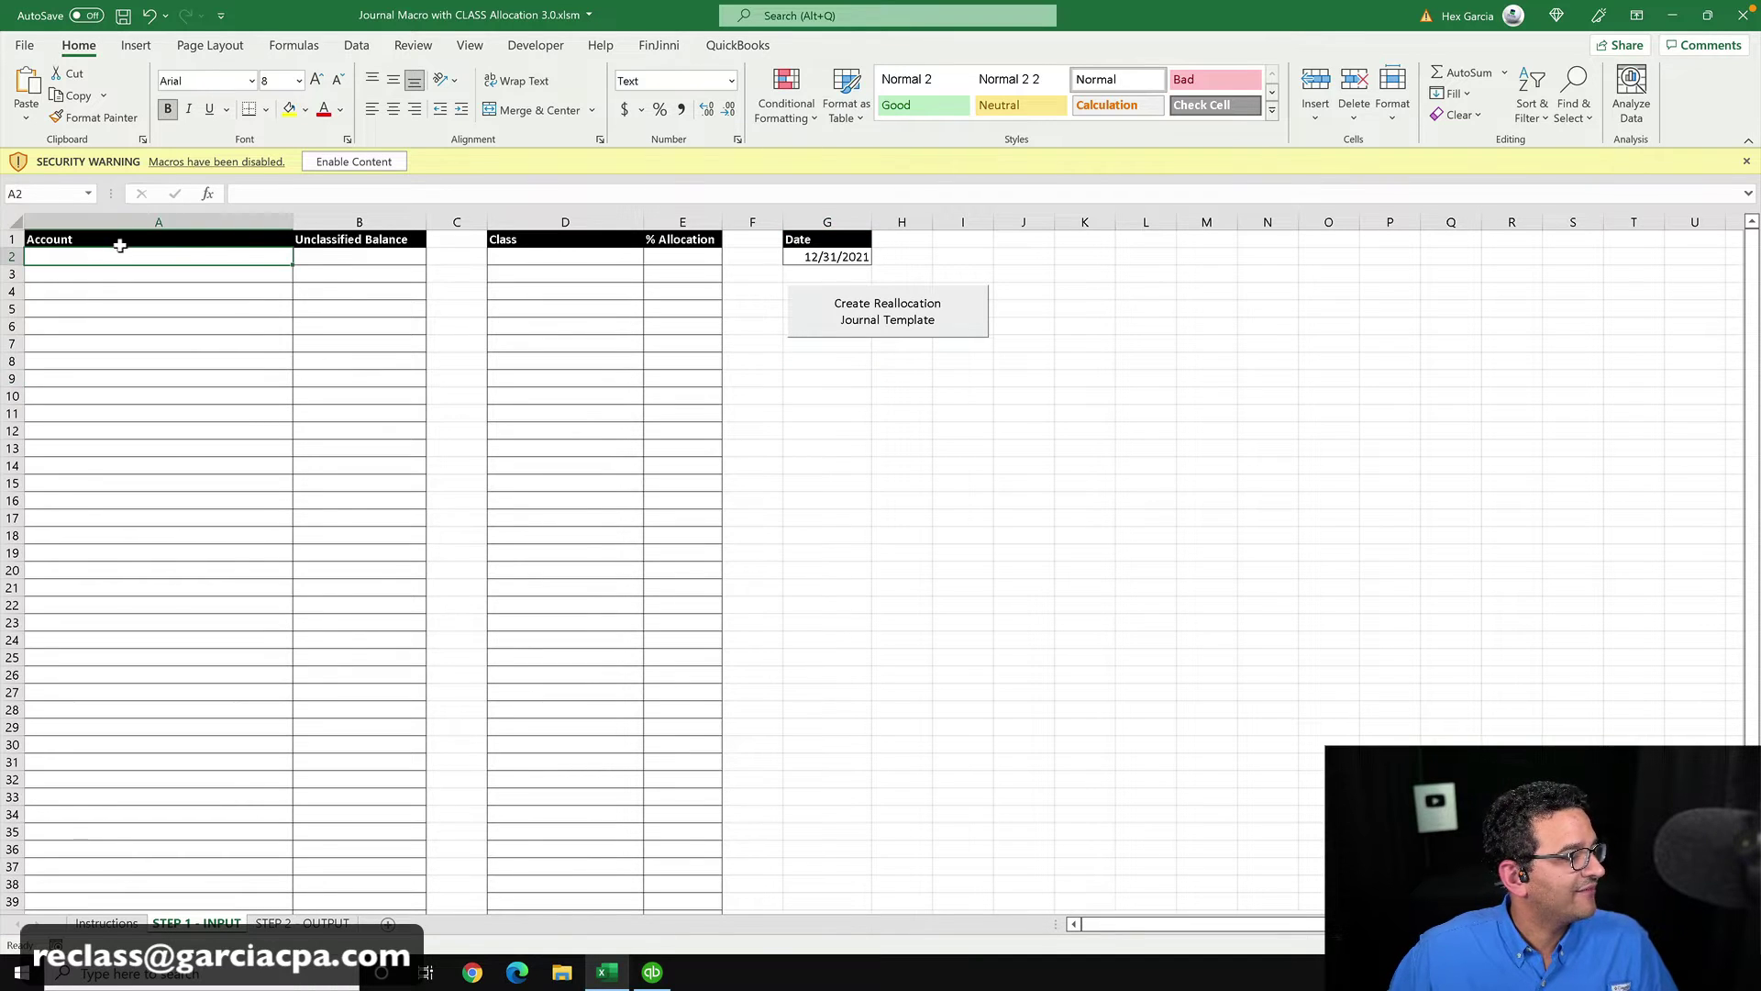
left_click(332, 253)
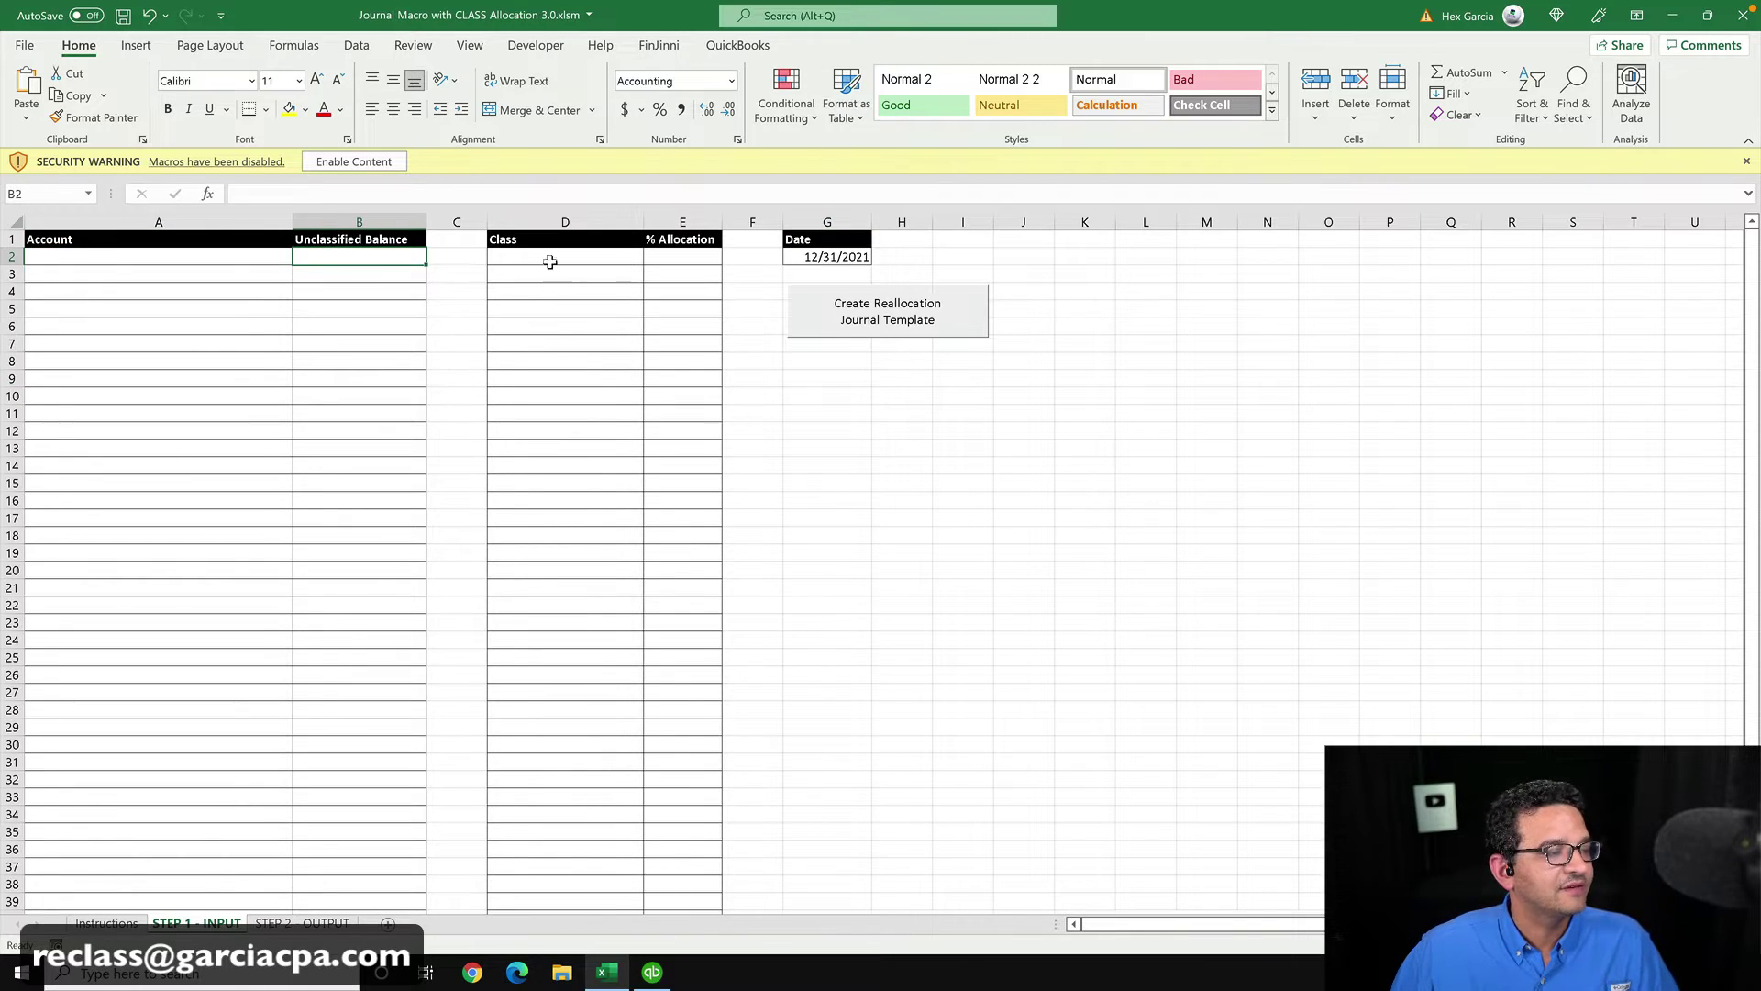
left_click_drag(532, 255, 610, 378)
left_click_drag(676, 255, 672, 358)
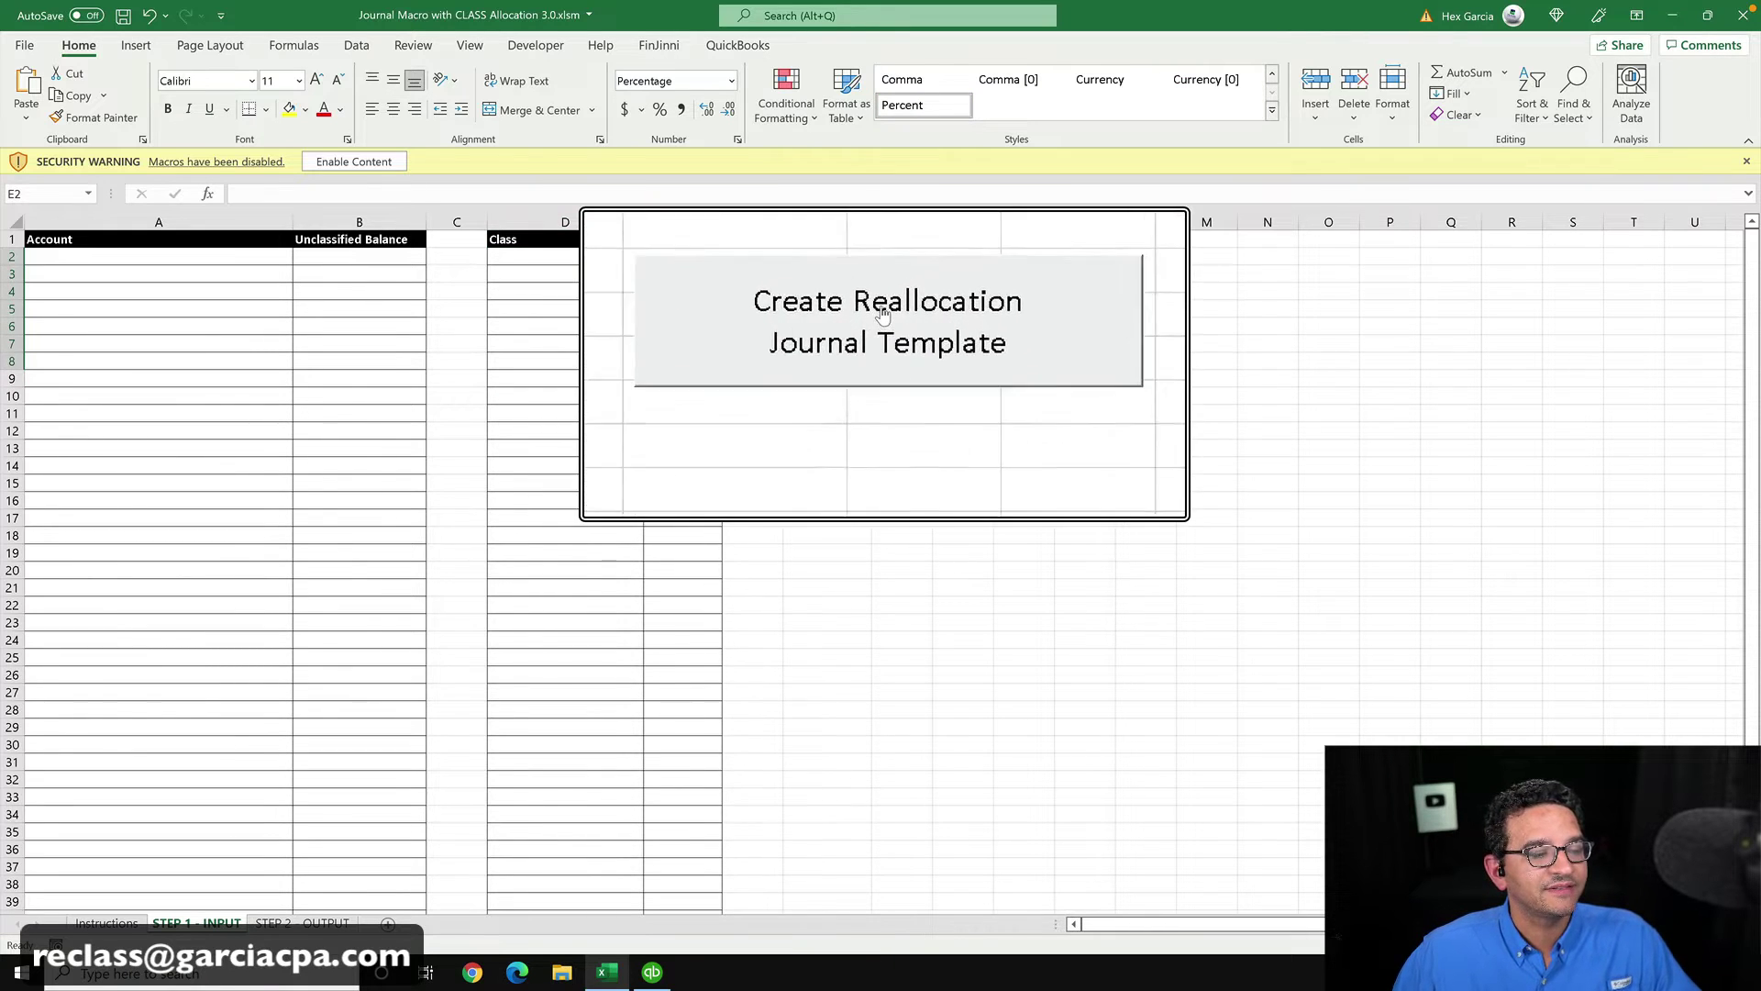
left_click(336, 162)
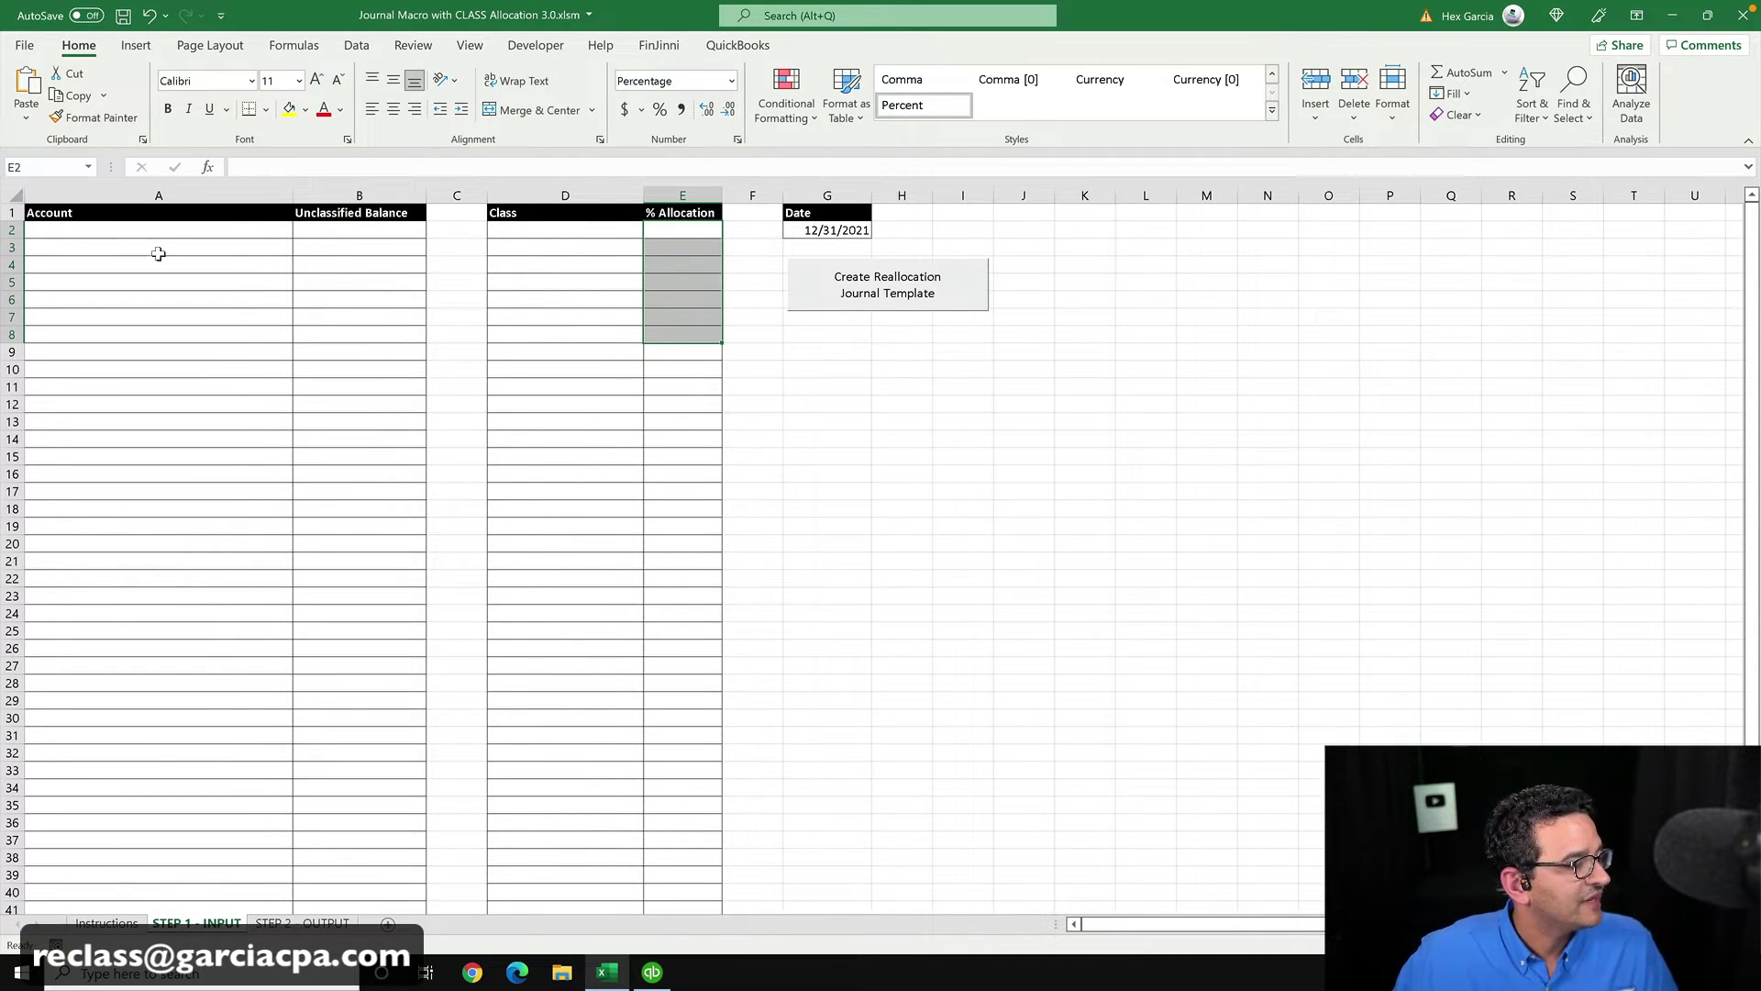
- Examine the blank Account and Unclassified Balance columns and the Class and % Allocation cells that need input
left_click_drag(98, 224, 89, 609)
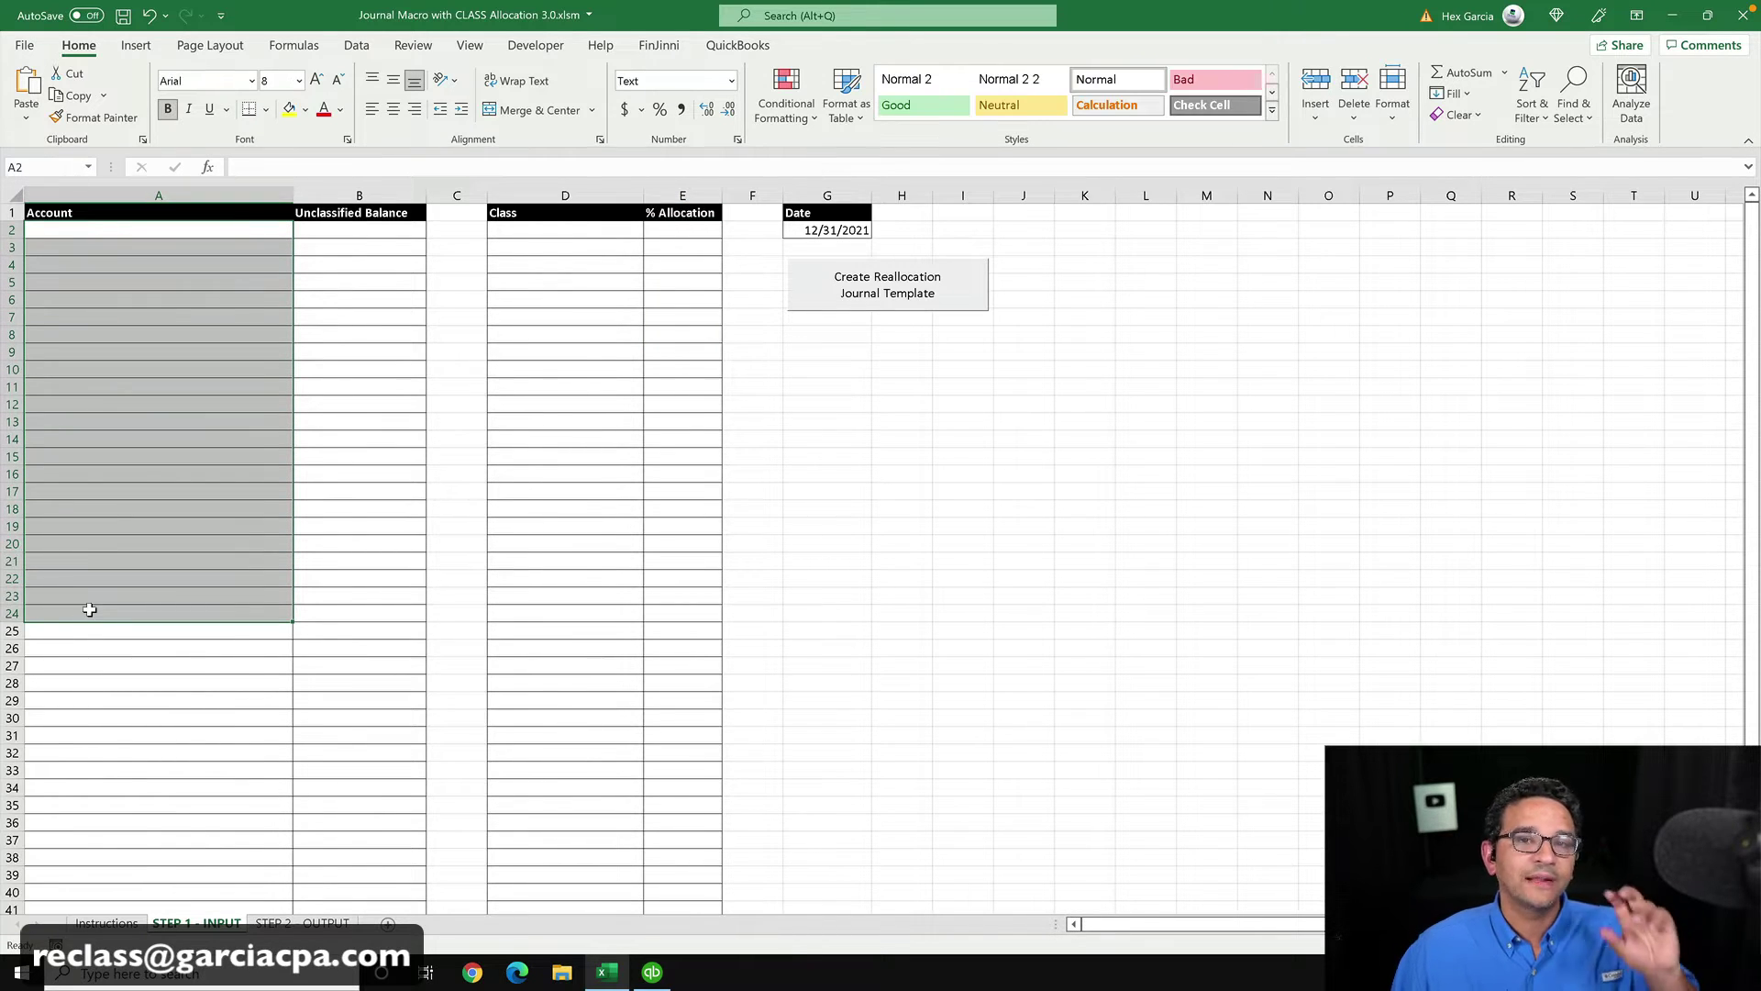
left_click_drag(312, 230, 301, 647)
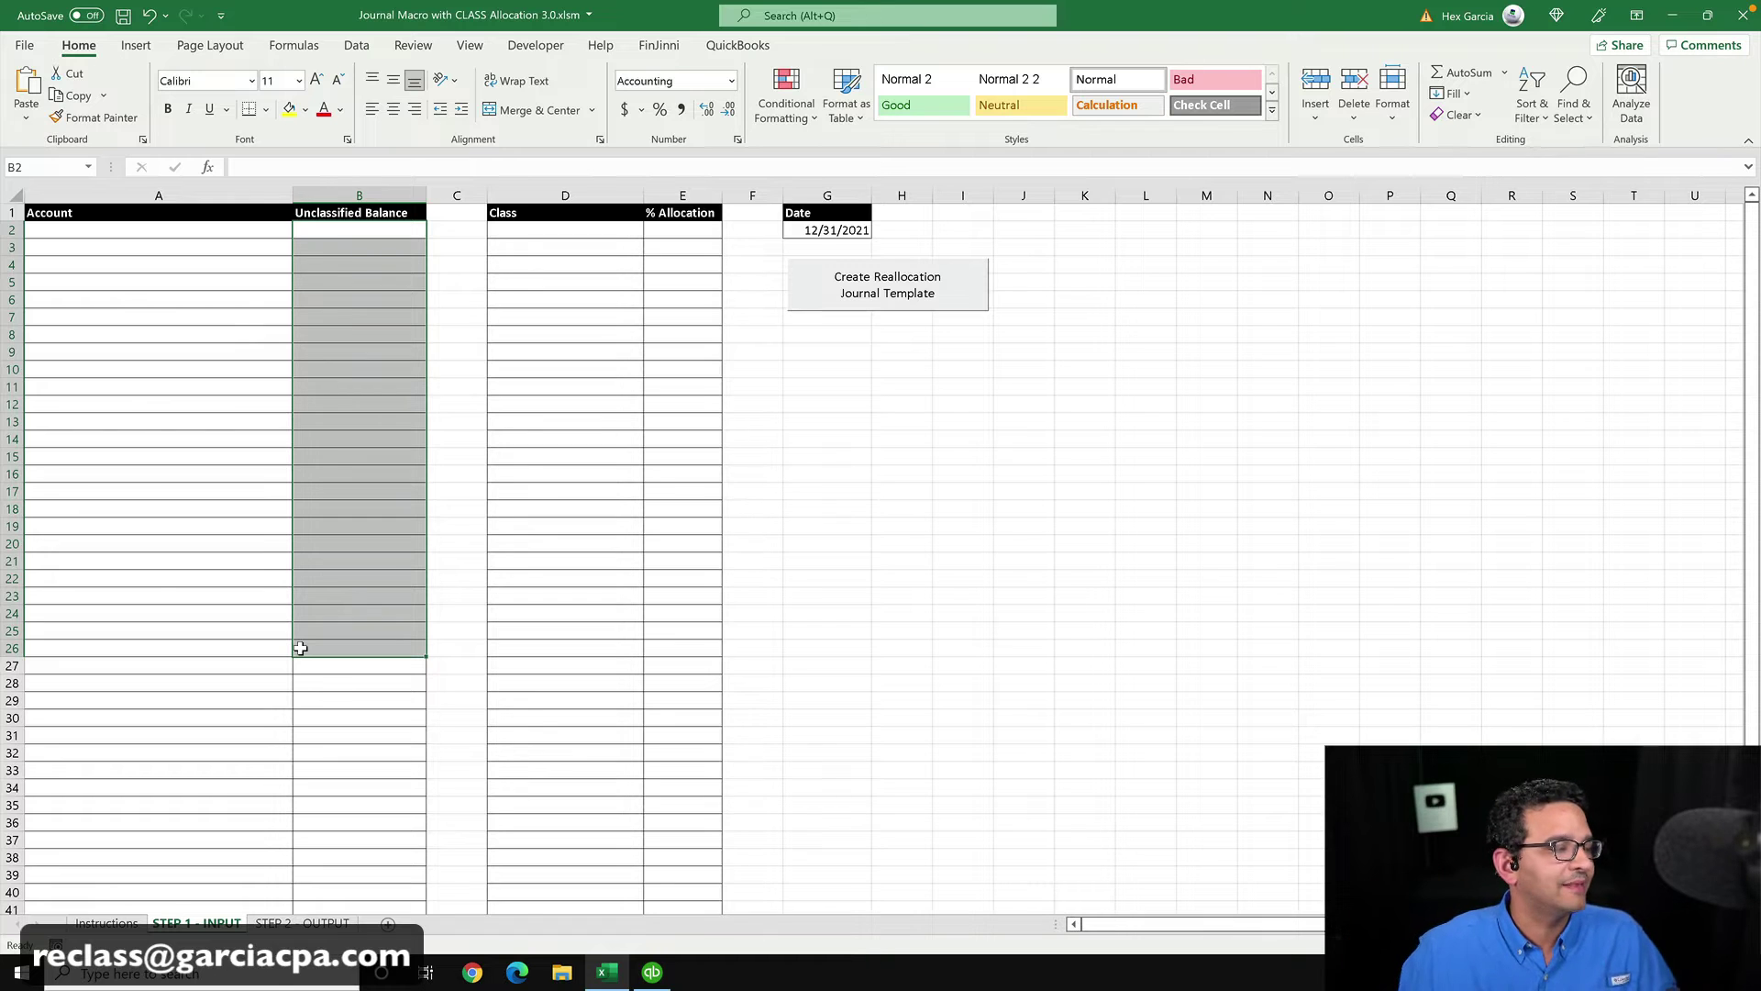
left_click(349, 342)
left_click_drag(550, 229, 645, 275)
left_click(636, 295)
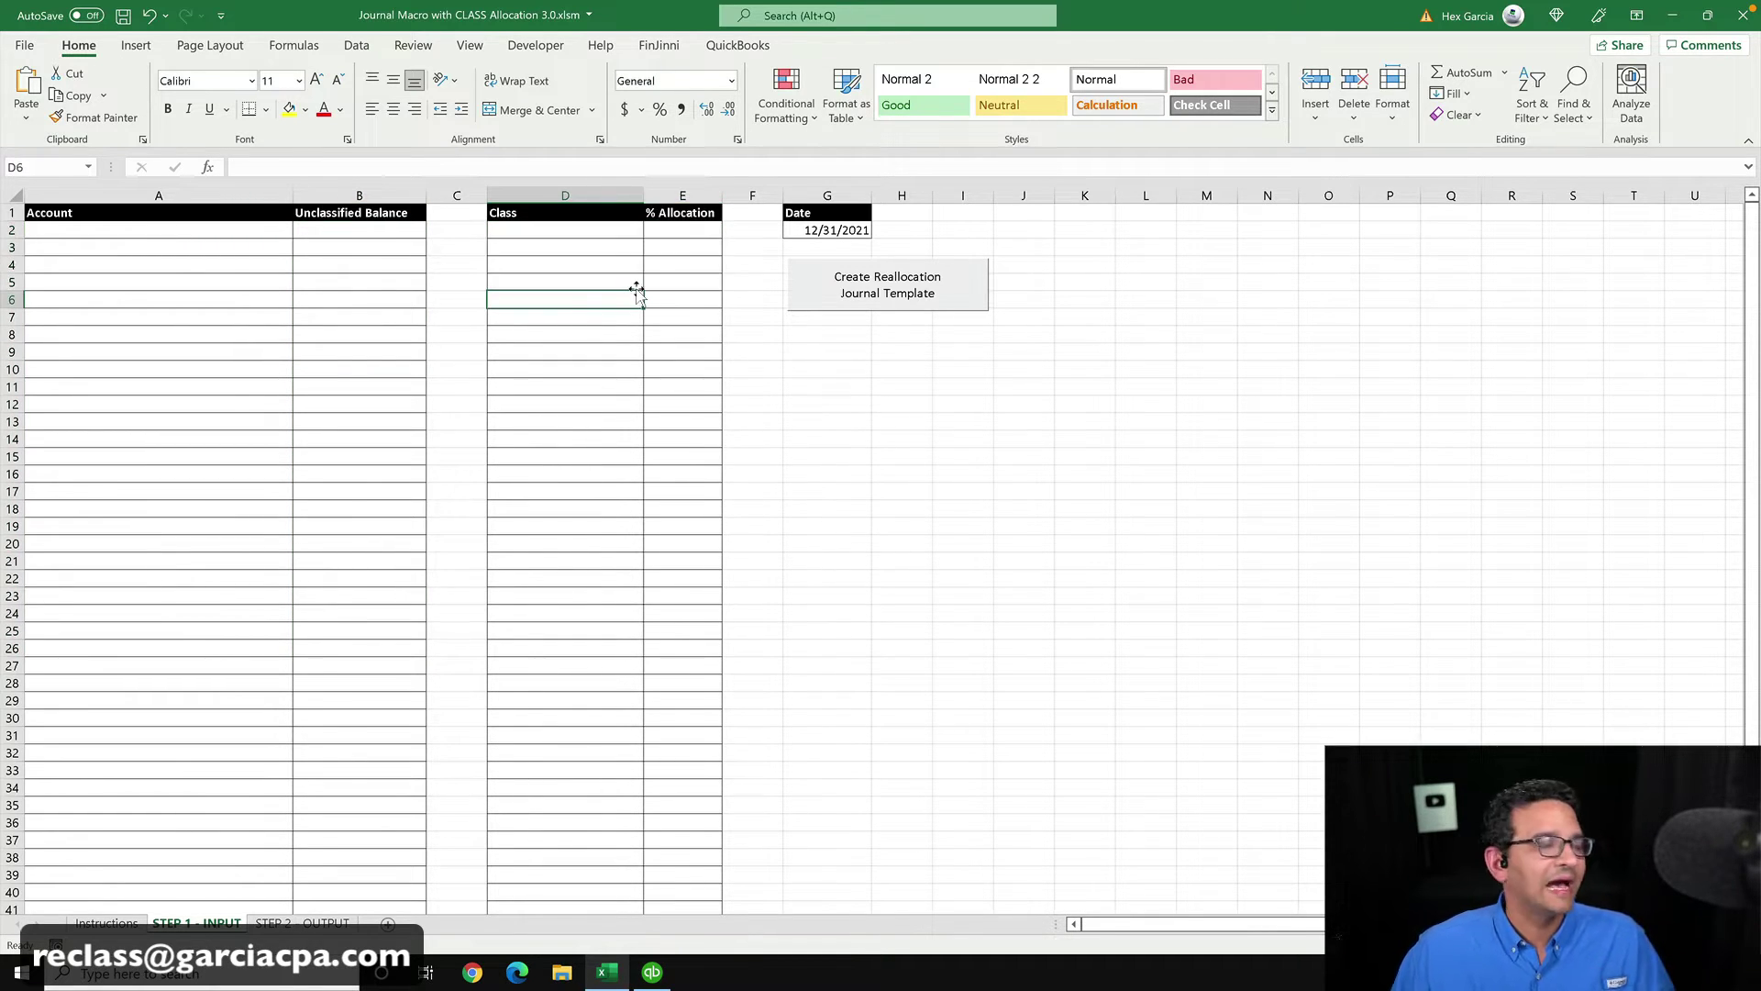
- Switch to QuickBooks, clear the Profit & Loss report from the workspace, and open the Trial Balance report maximized
left_click(653, 971)
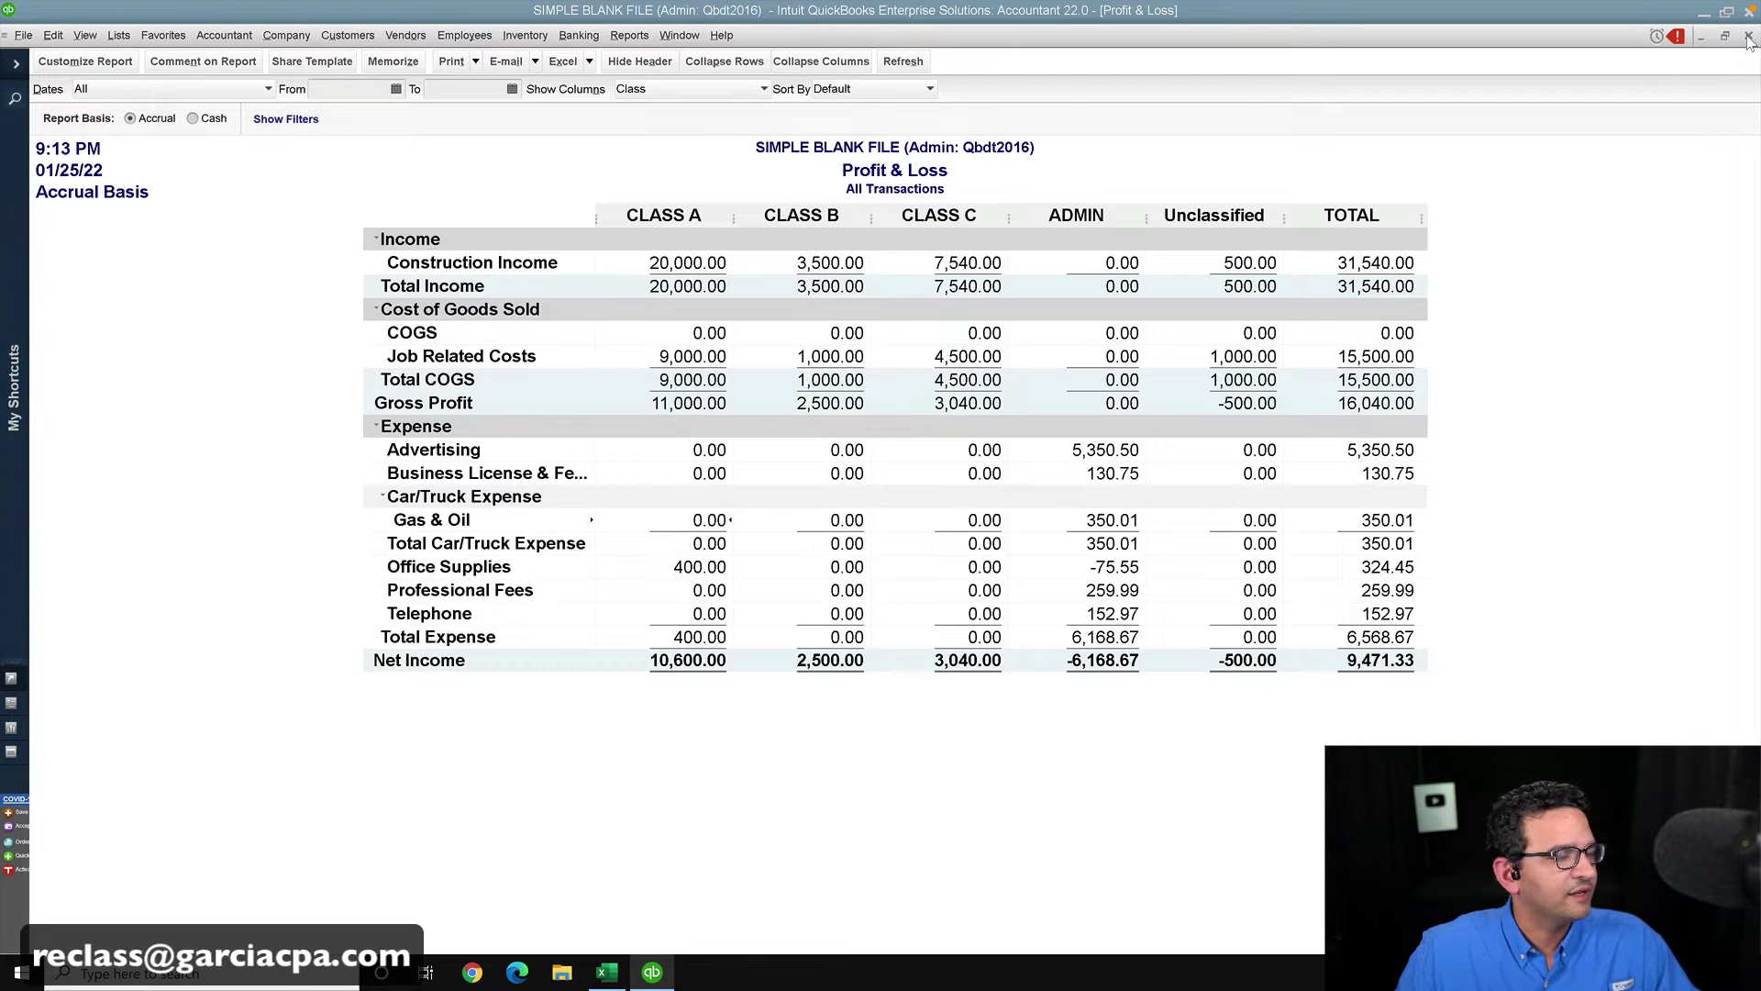
left_click(1704, 37)
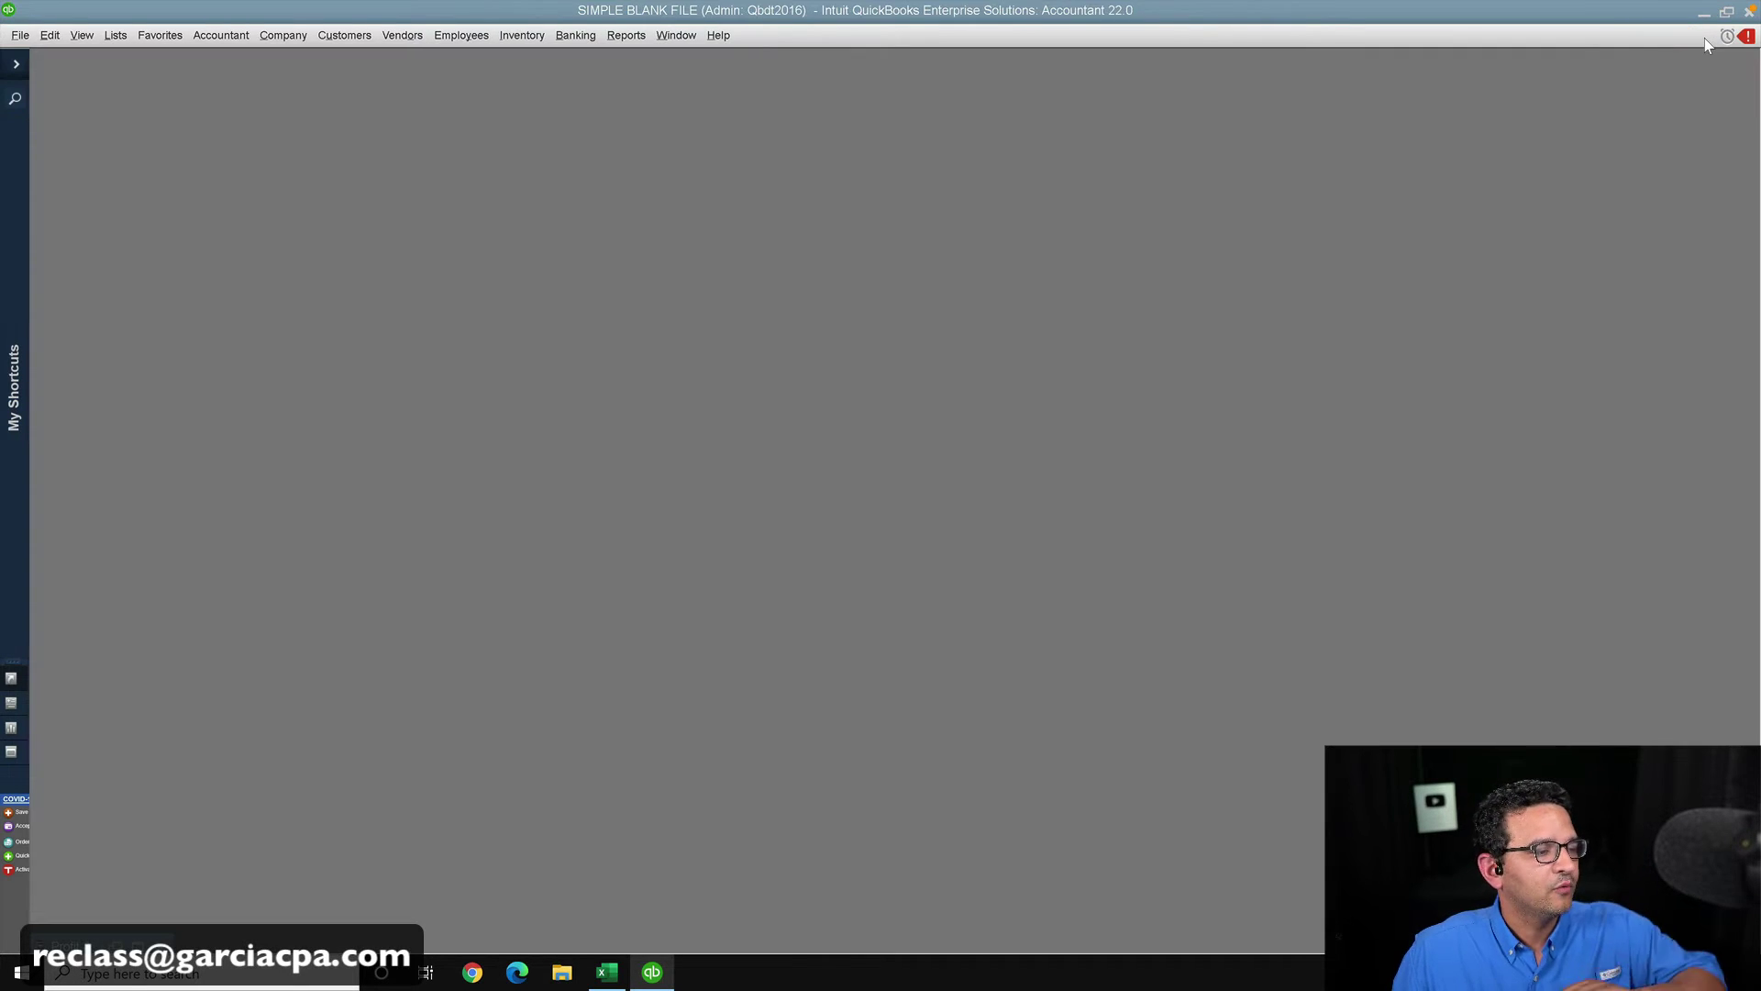
left_click(635, 39)
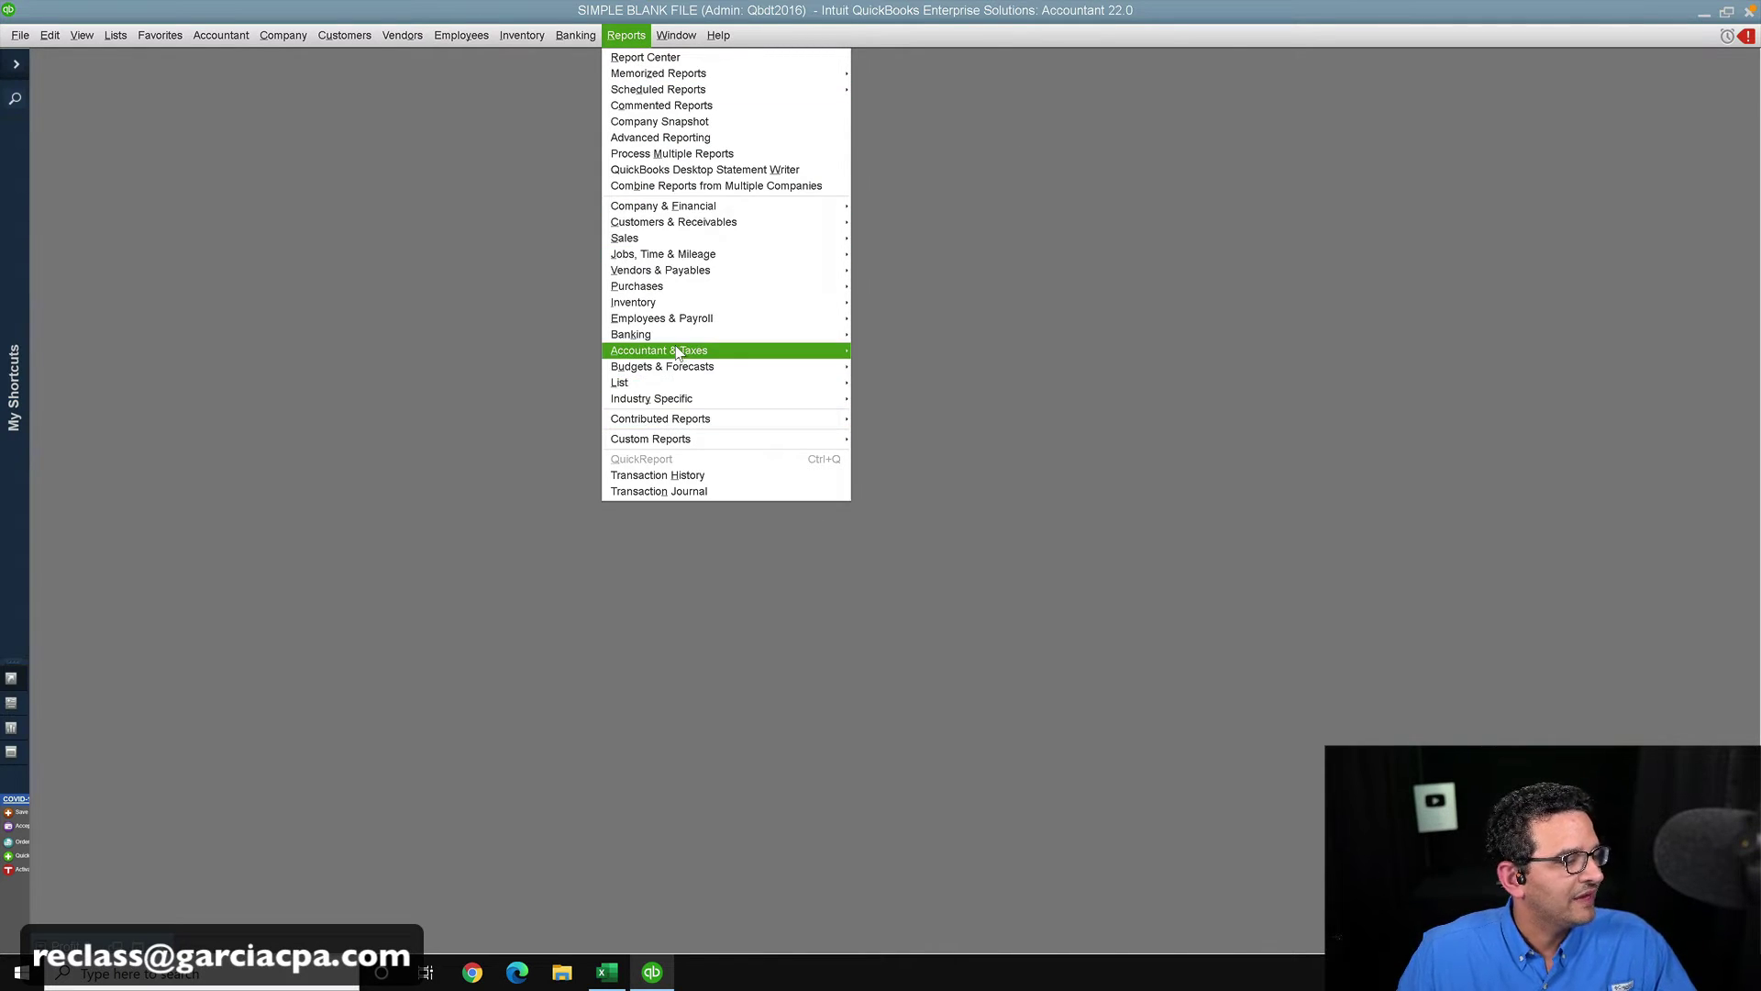
mouse_move(650, 351)
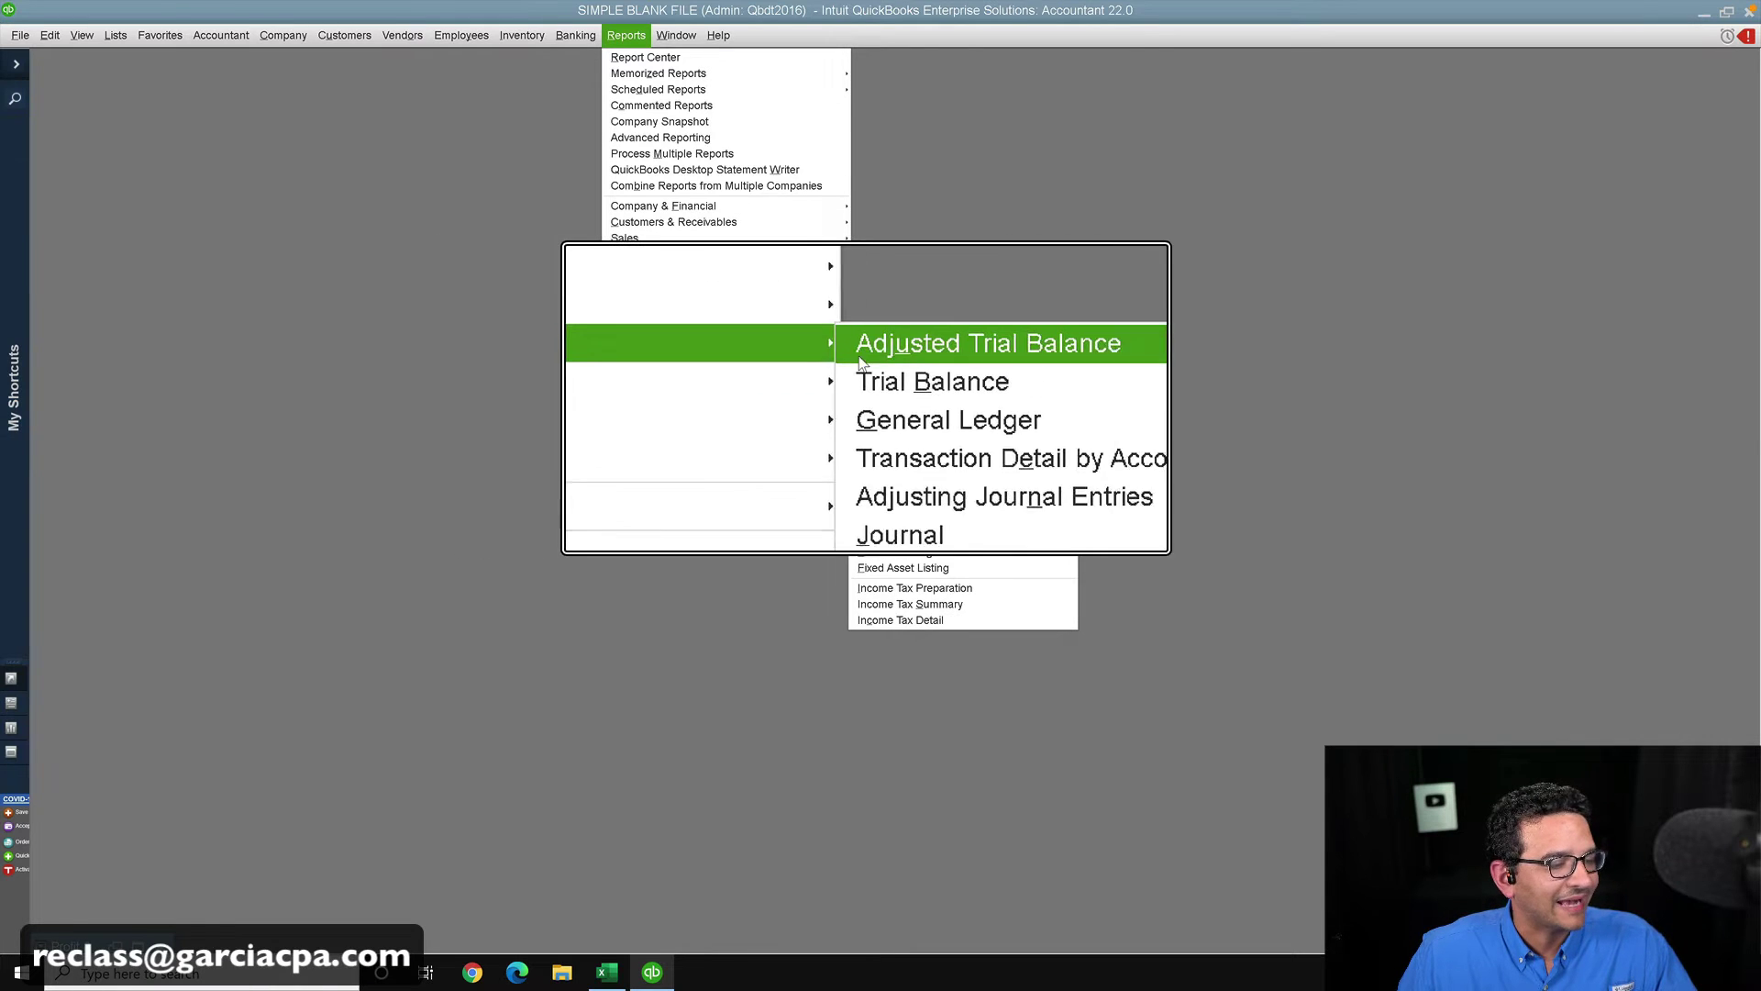
left_click(910, 372)
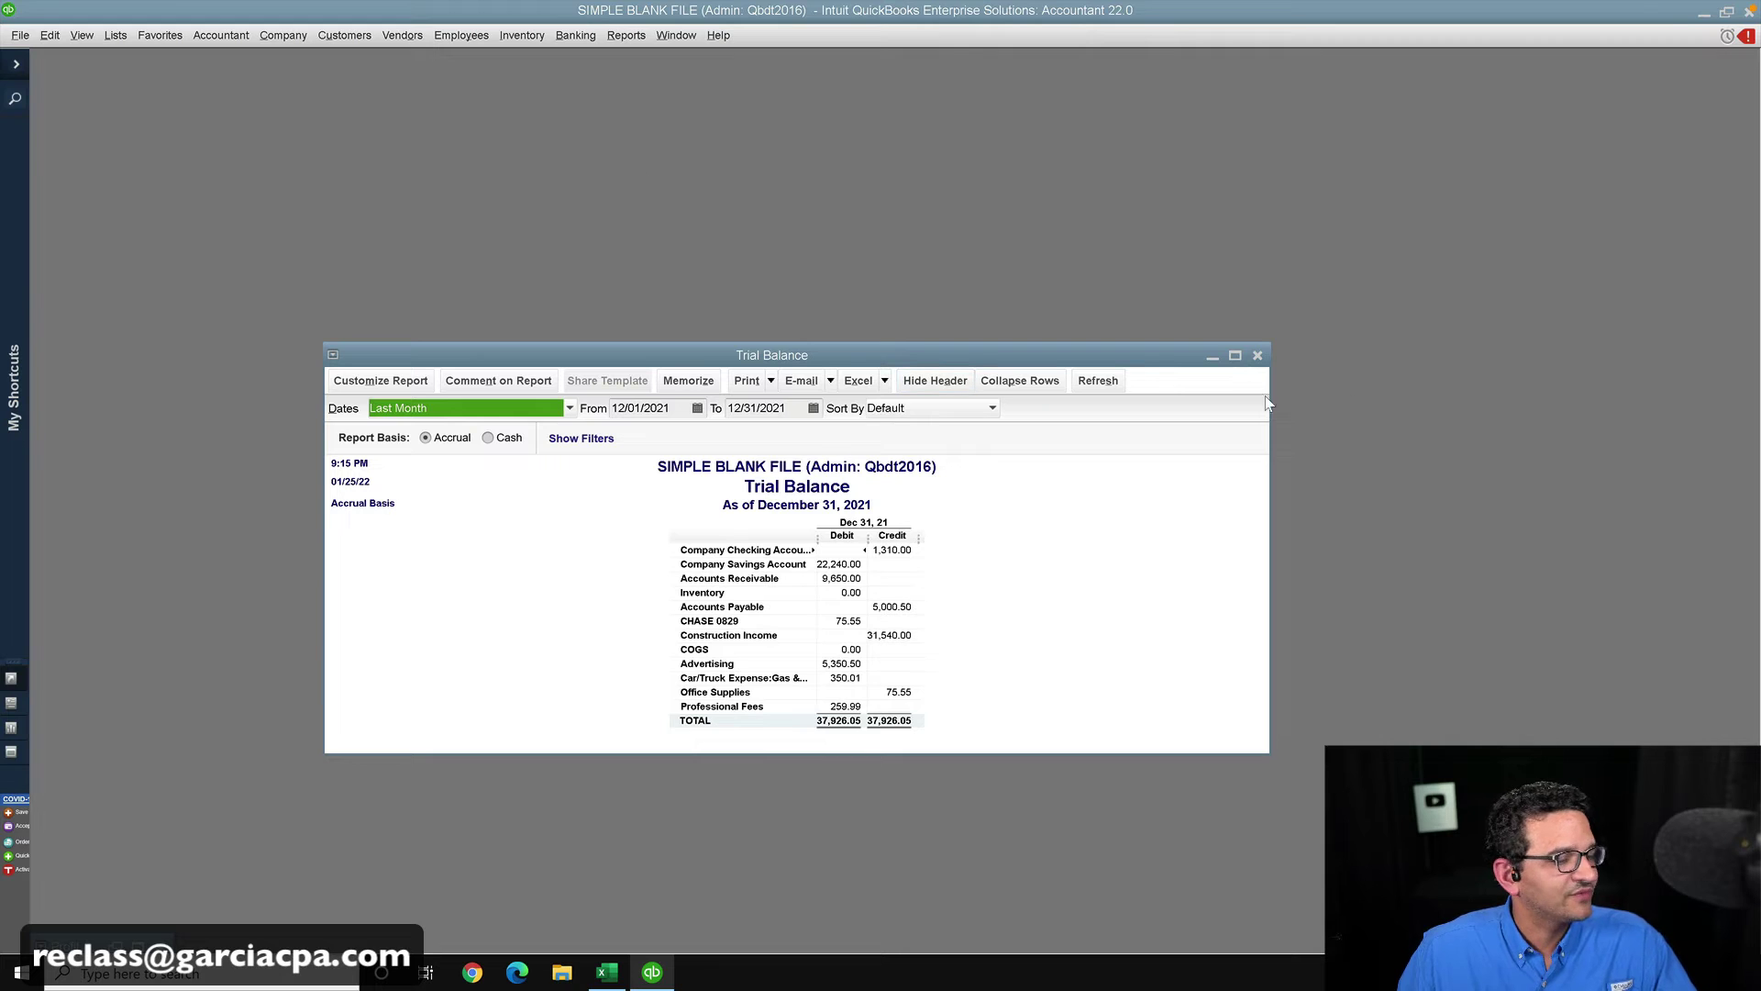
left_click(1235, 356)
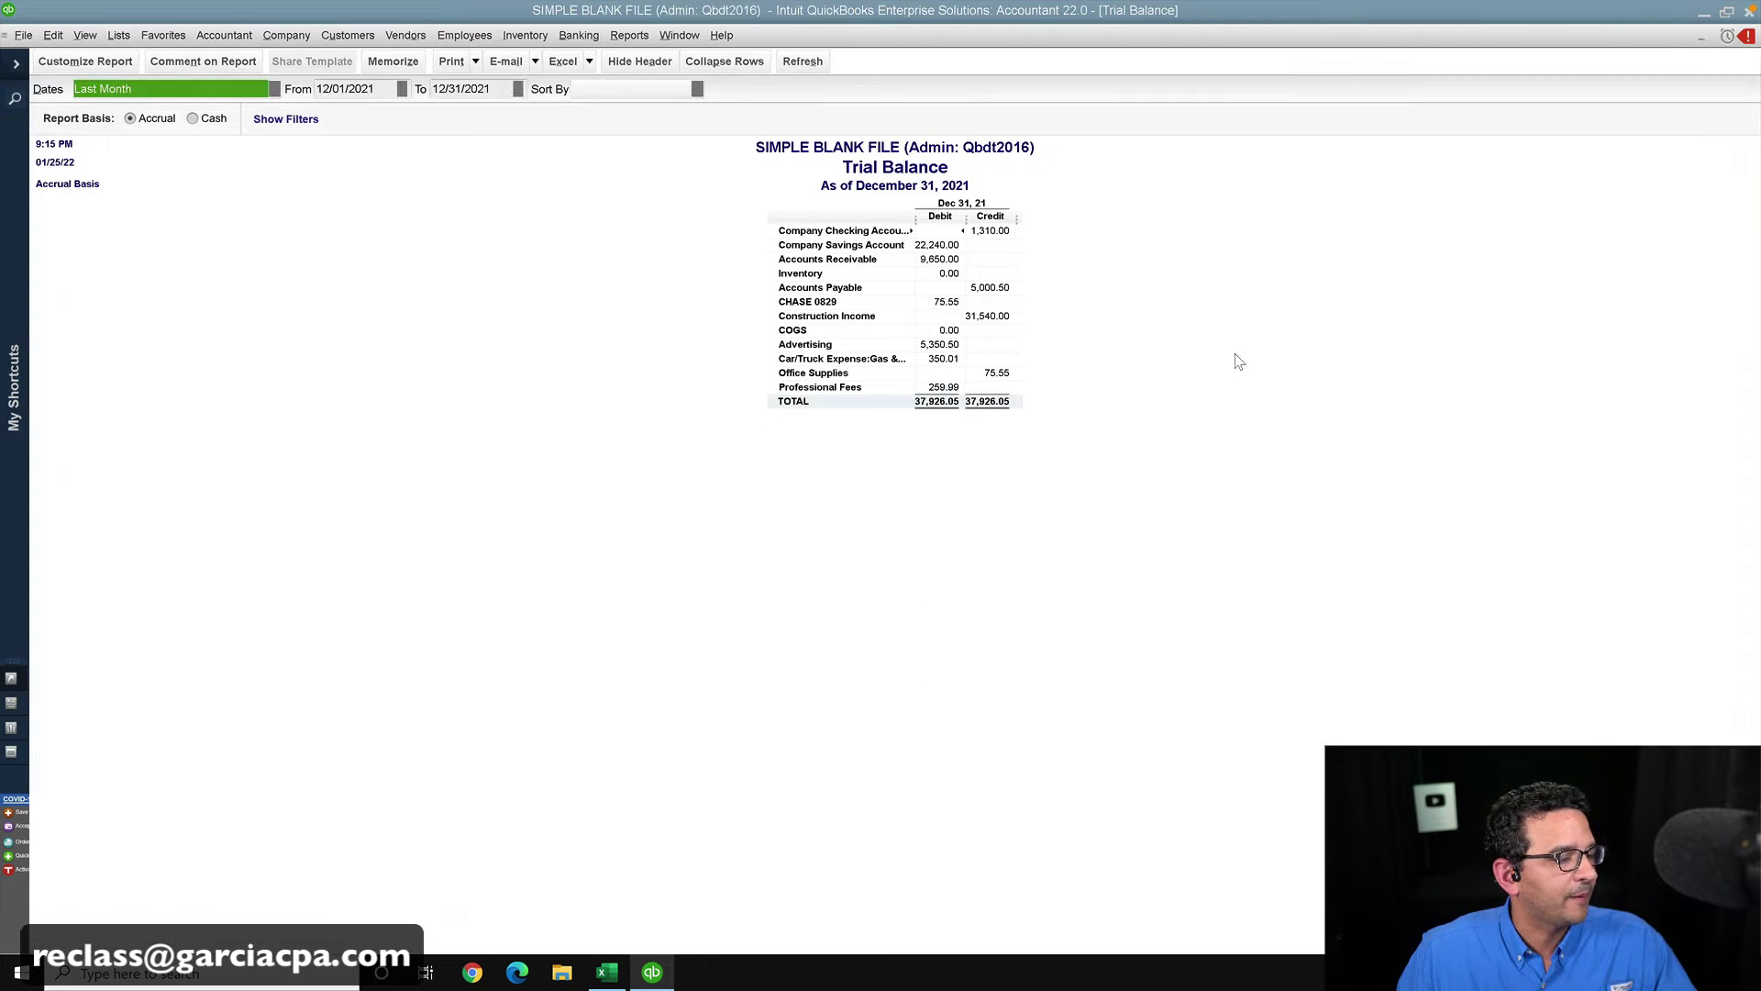
- Set the Trial Balance report's date range to All
left_click(143, 92)
scroll(110, 129, "up", 2)
left_click(87, 109)
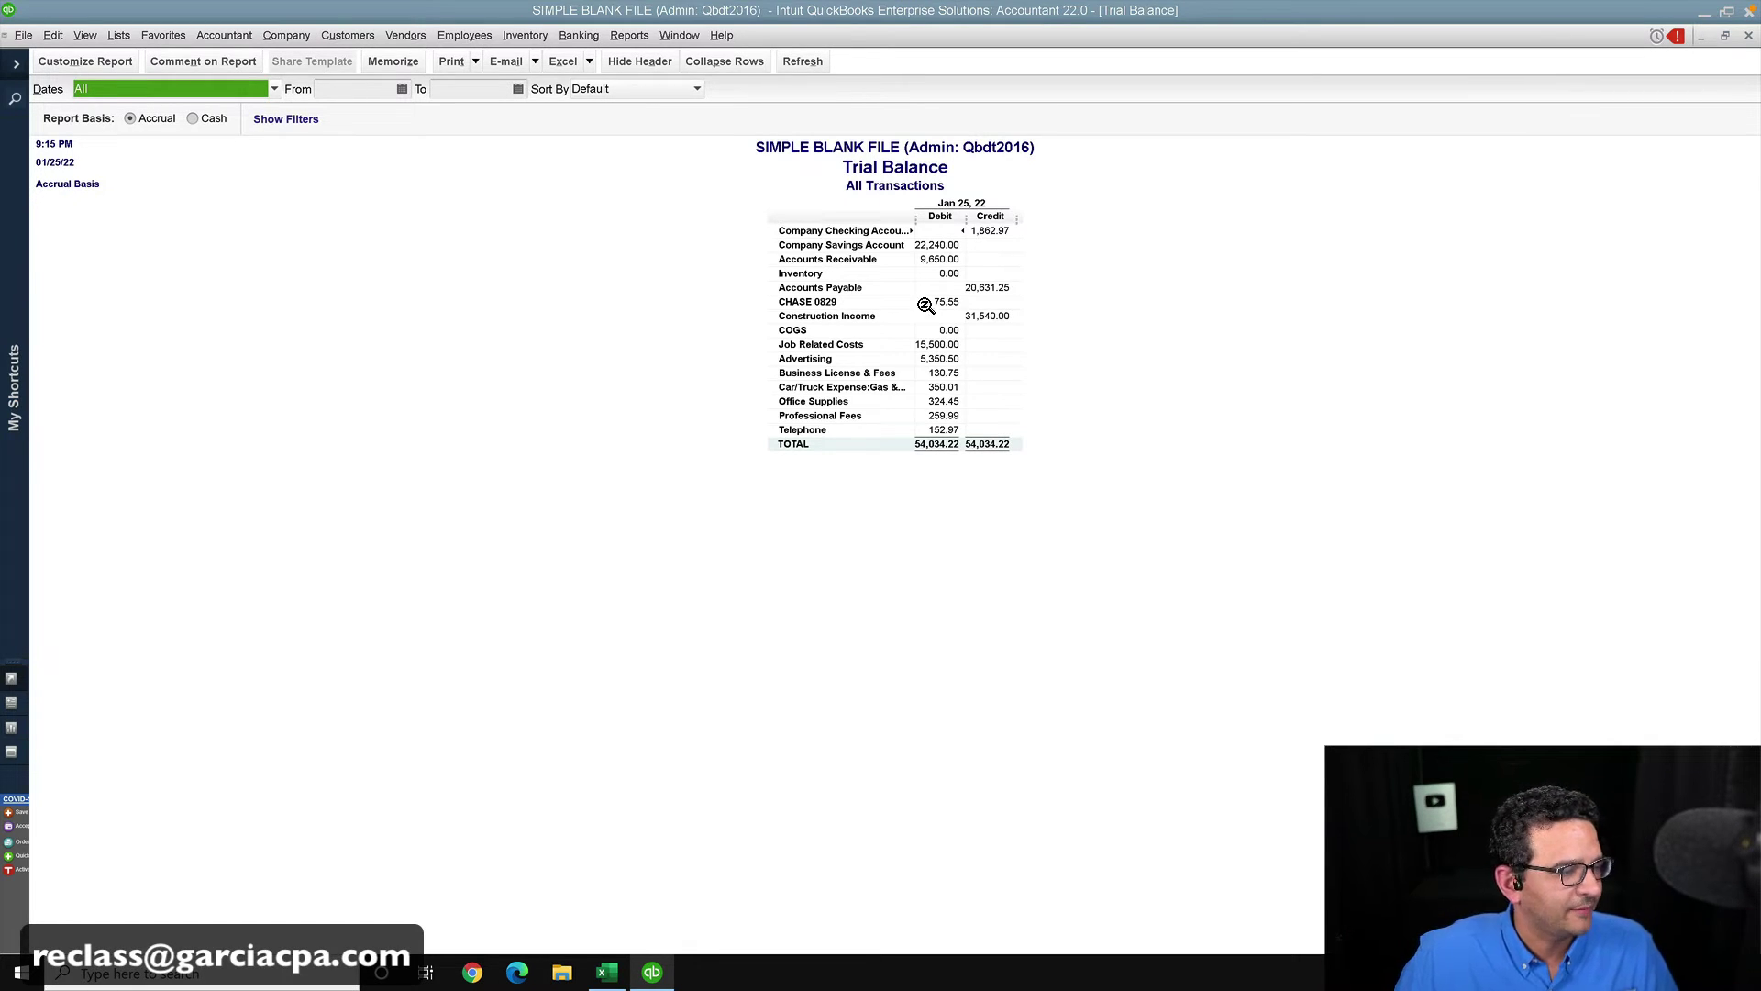
- Set the Trial Balance font size to 16 and widen its columns, giving all amount columns the same width
double_click(900, 286)
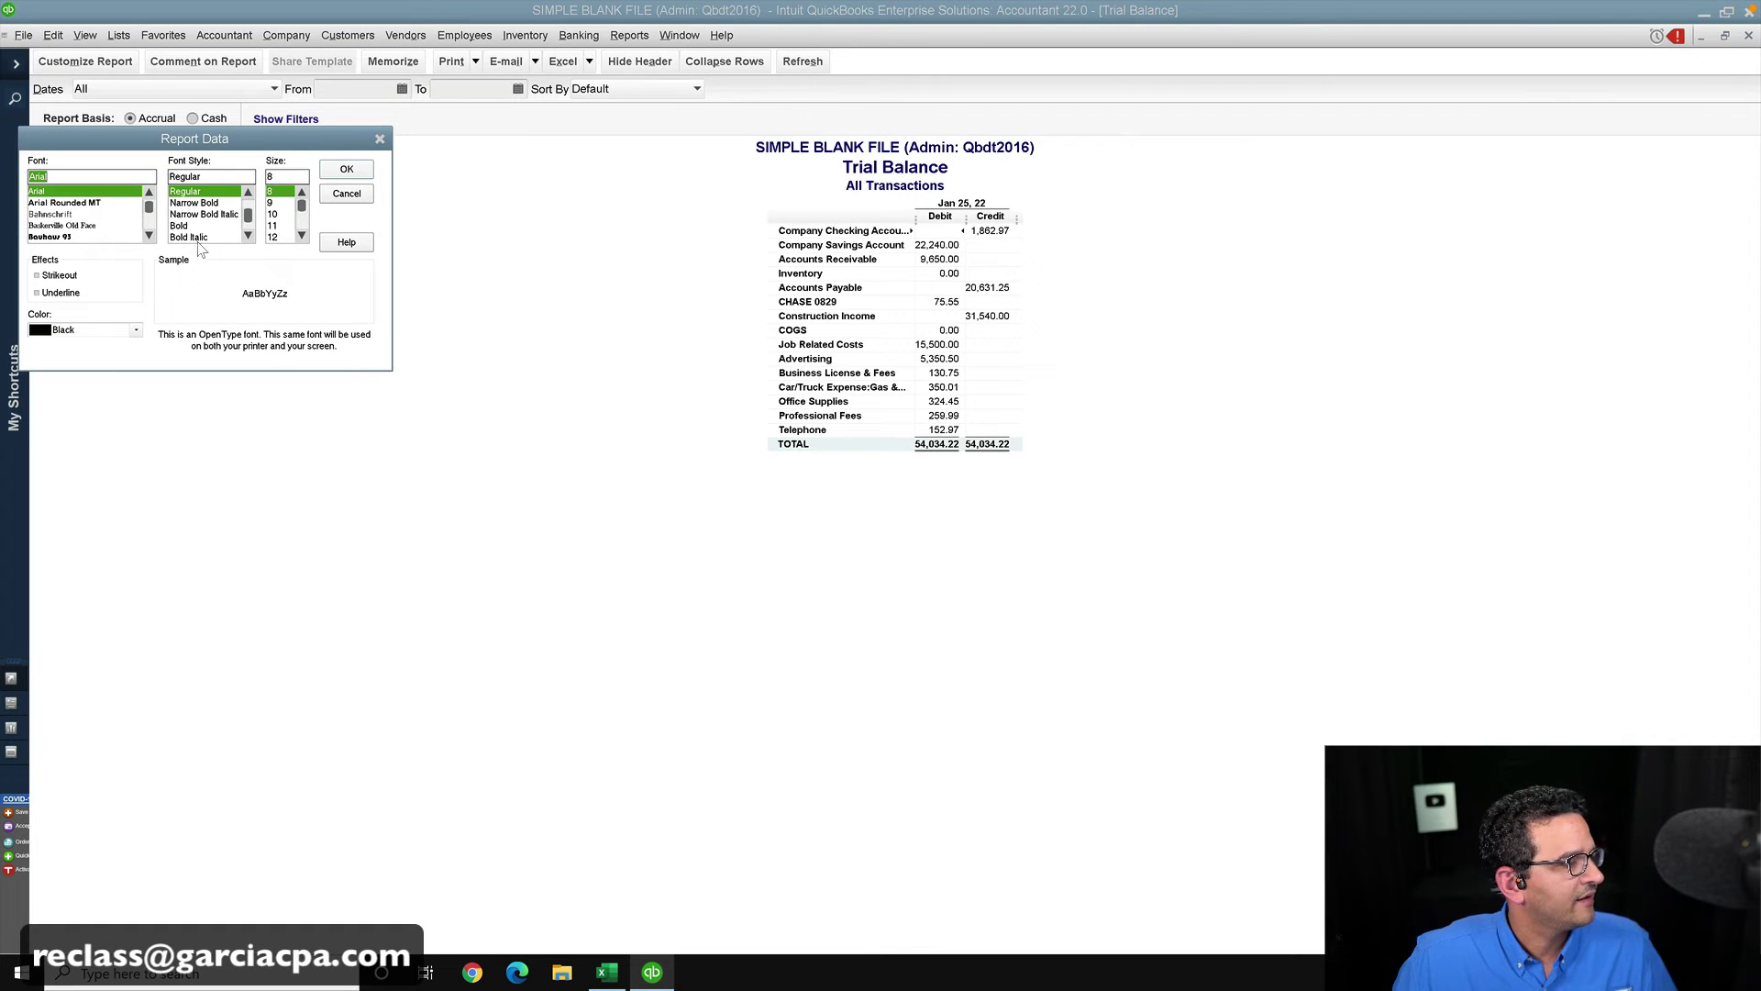
left_click(301, 235)
left_click(301, 235)
left_click(301, 236)
left_click(272, 225)
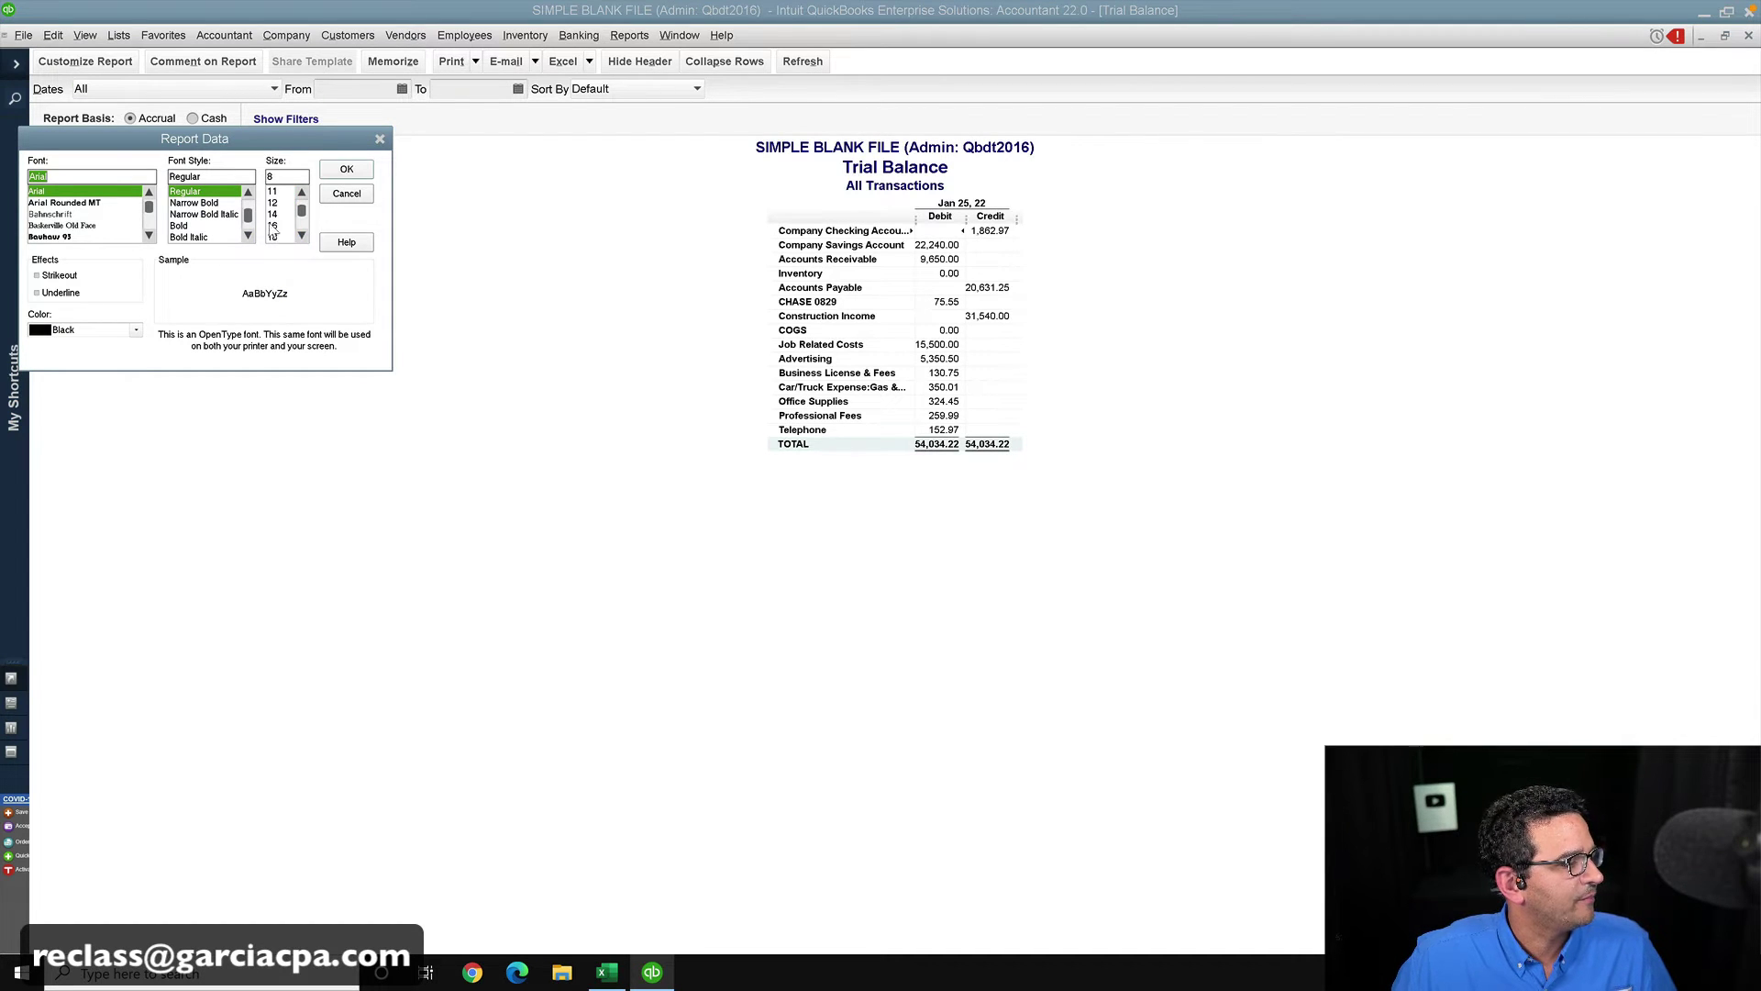
left_click(346, 170)
left_click(821, 278)
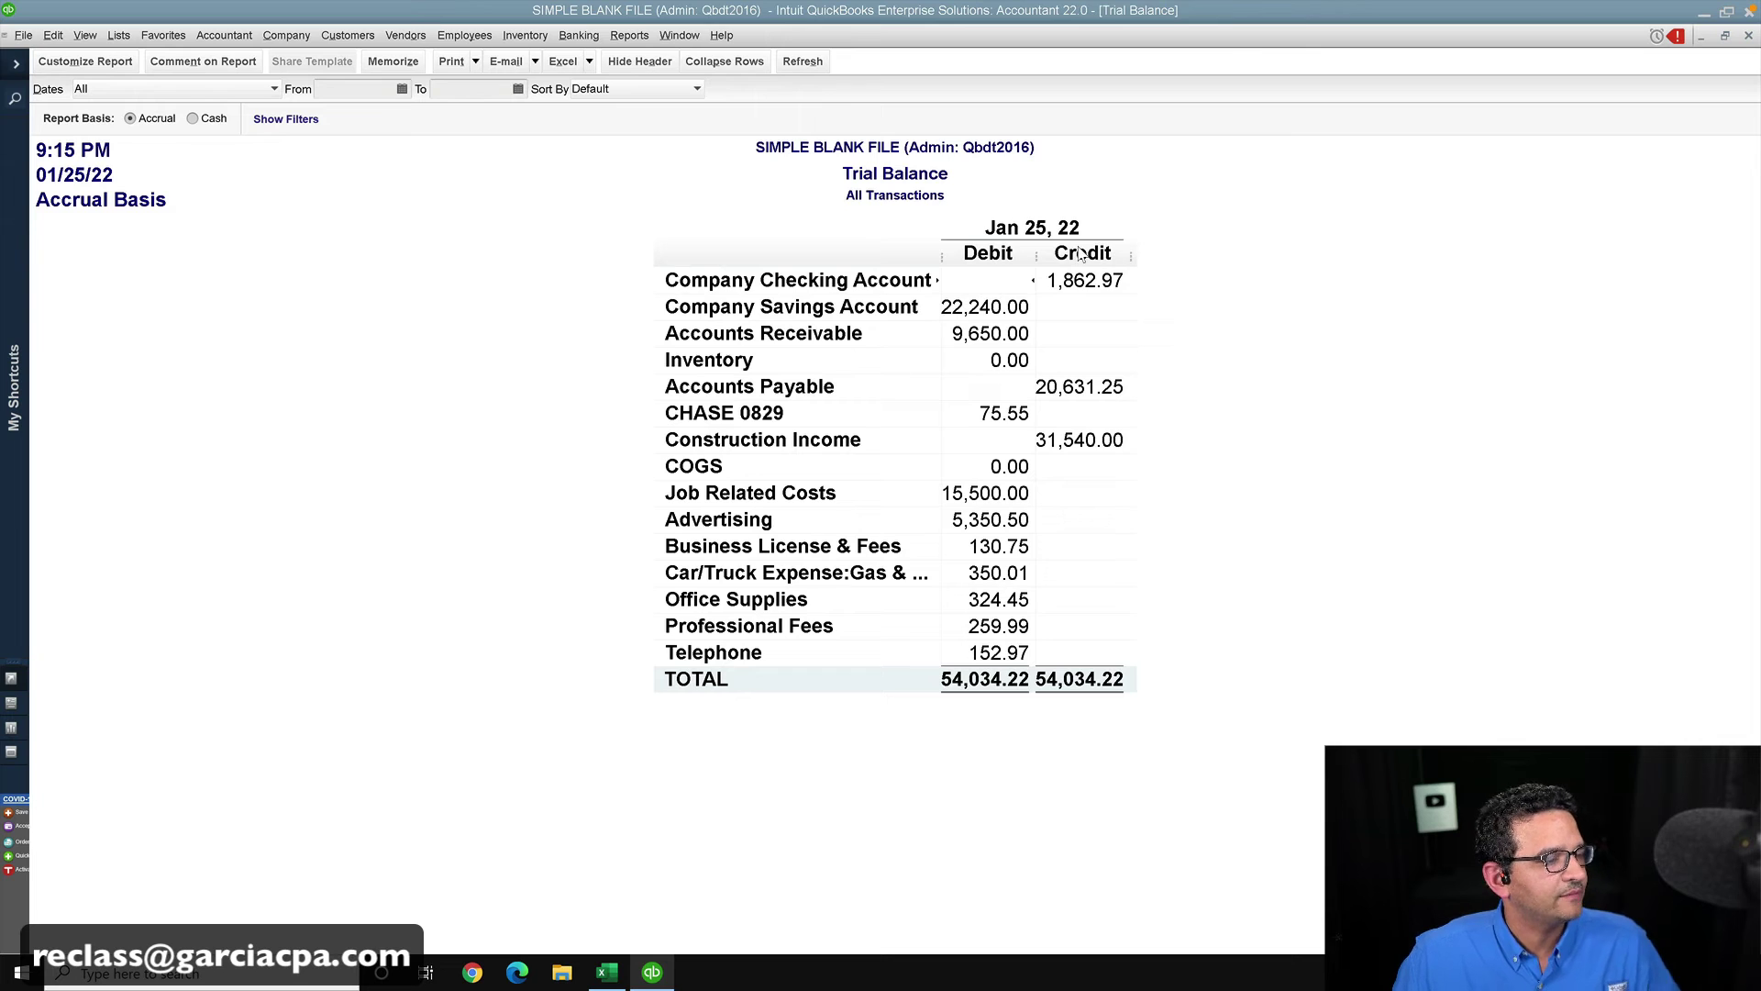
left_click_drag(958, 239, 1084, 254)
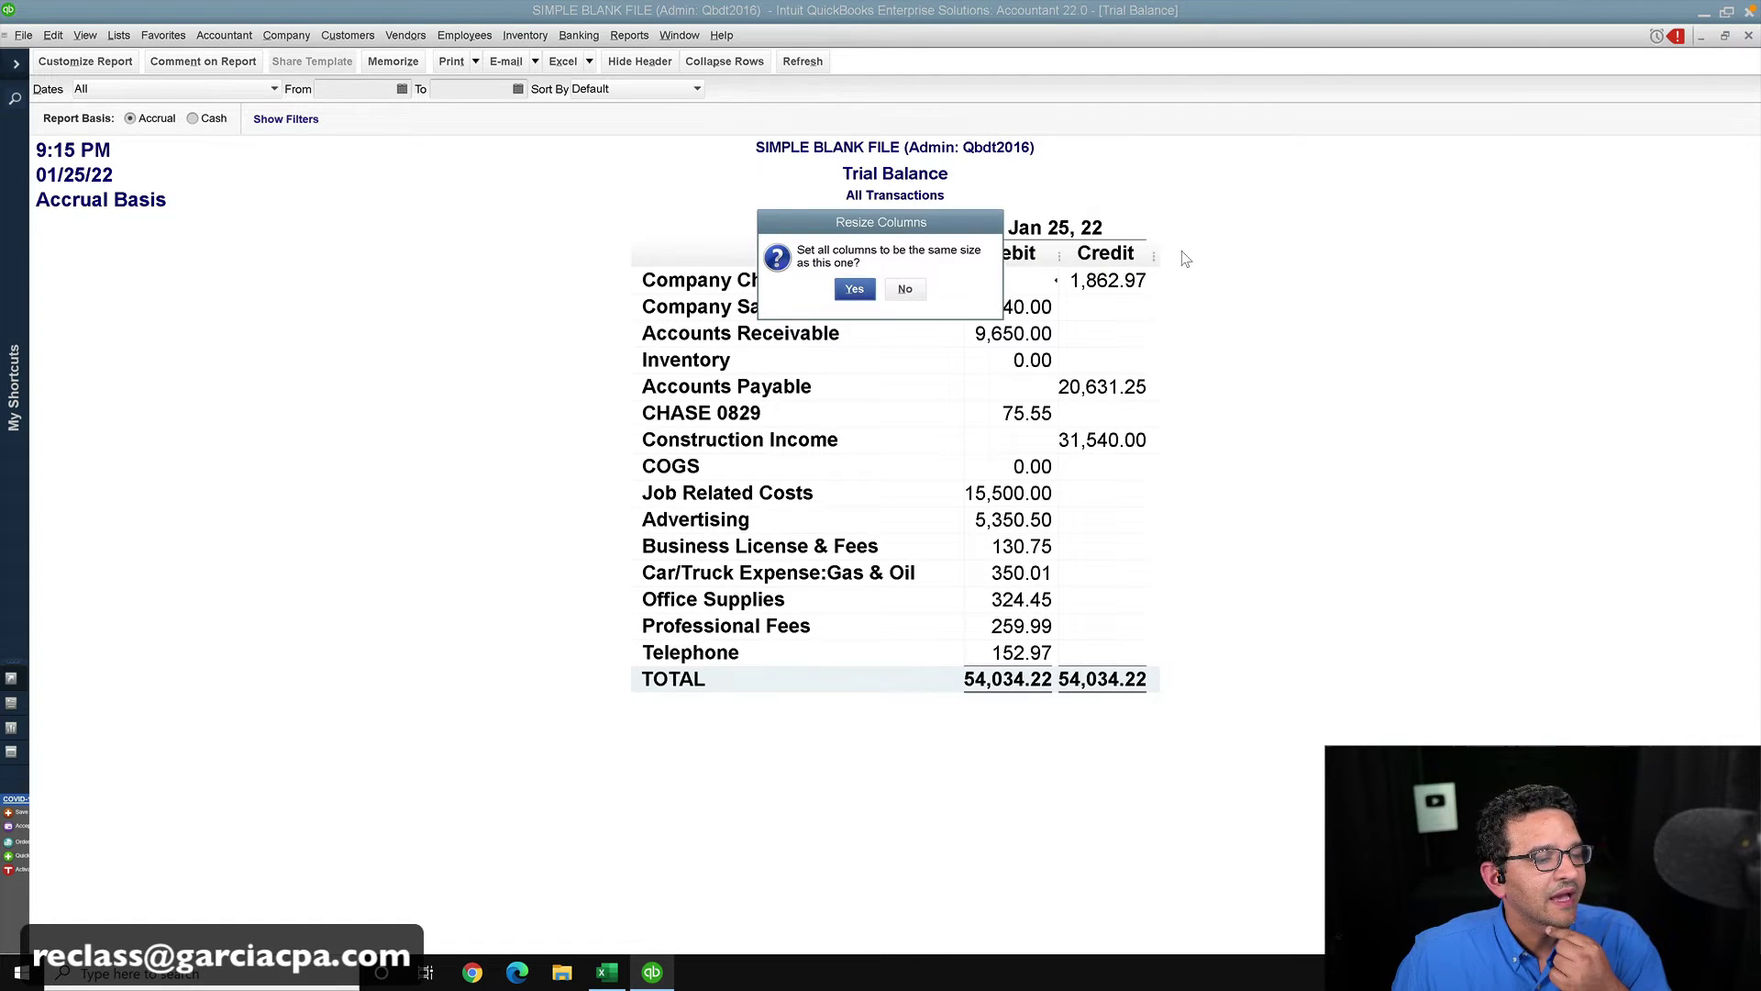
left_click(872, 294)
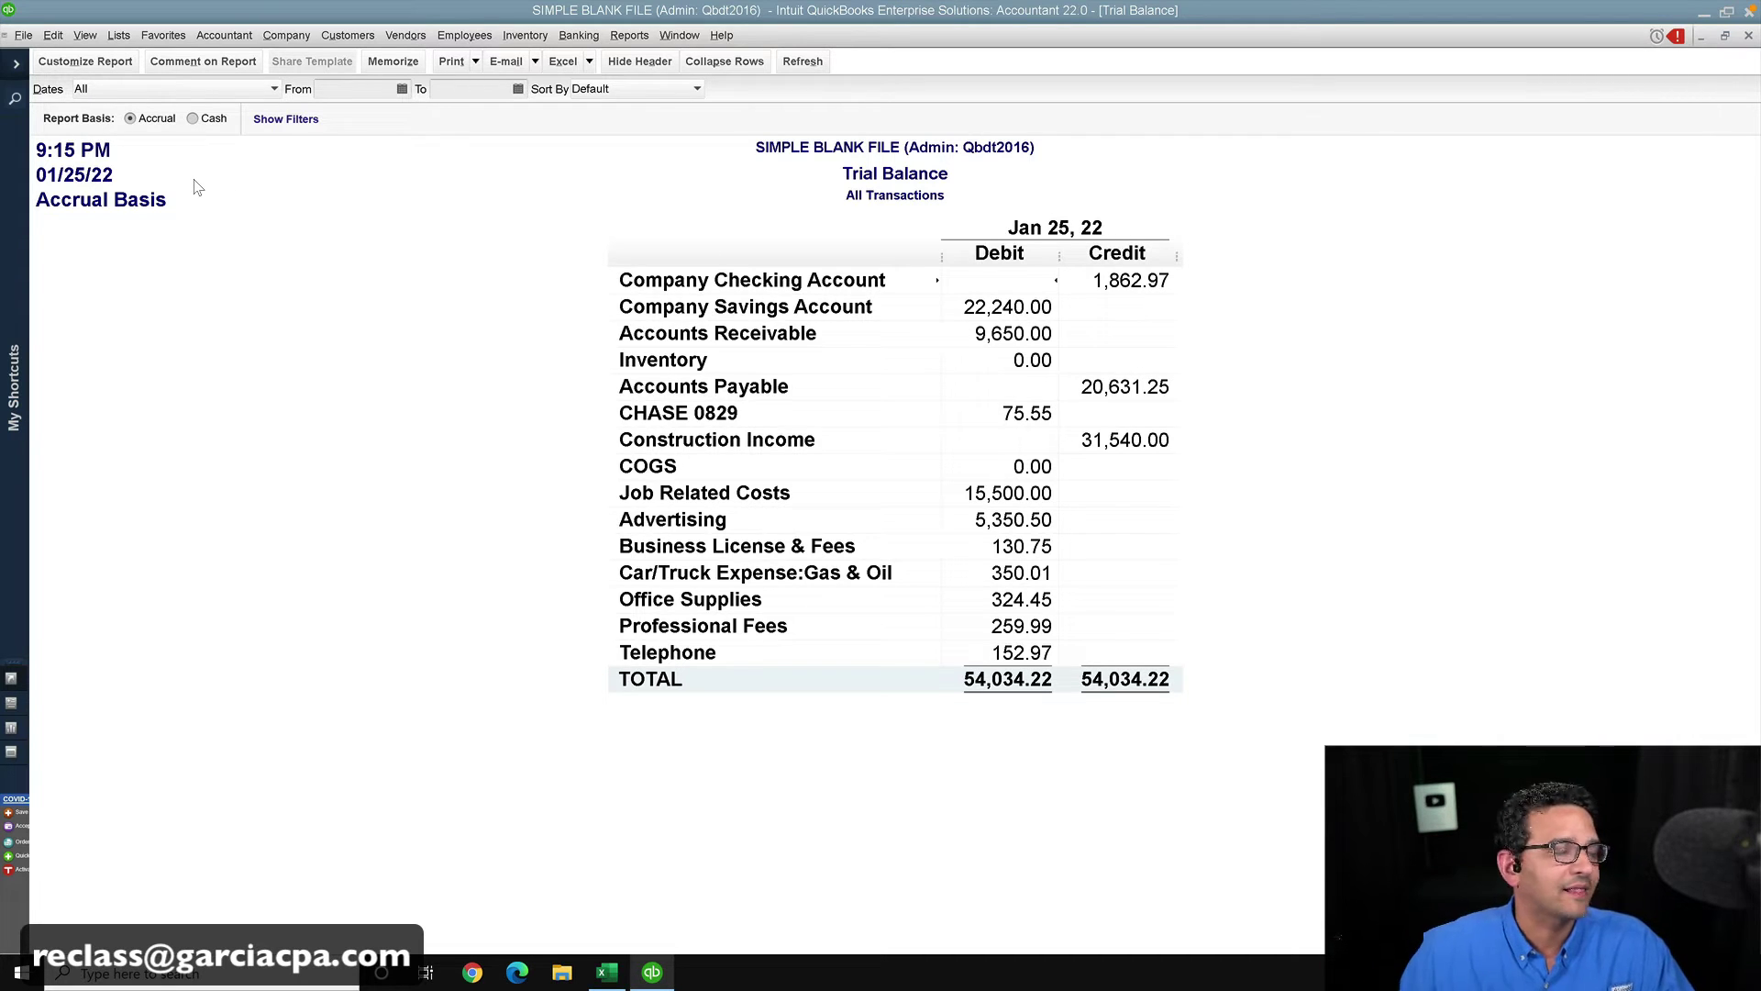
- Filter the Trial Balance report to the ADMIN class
left_click(72, 64)
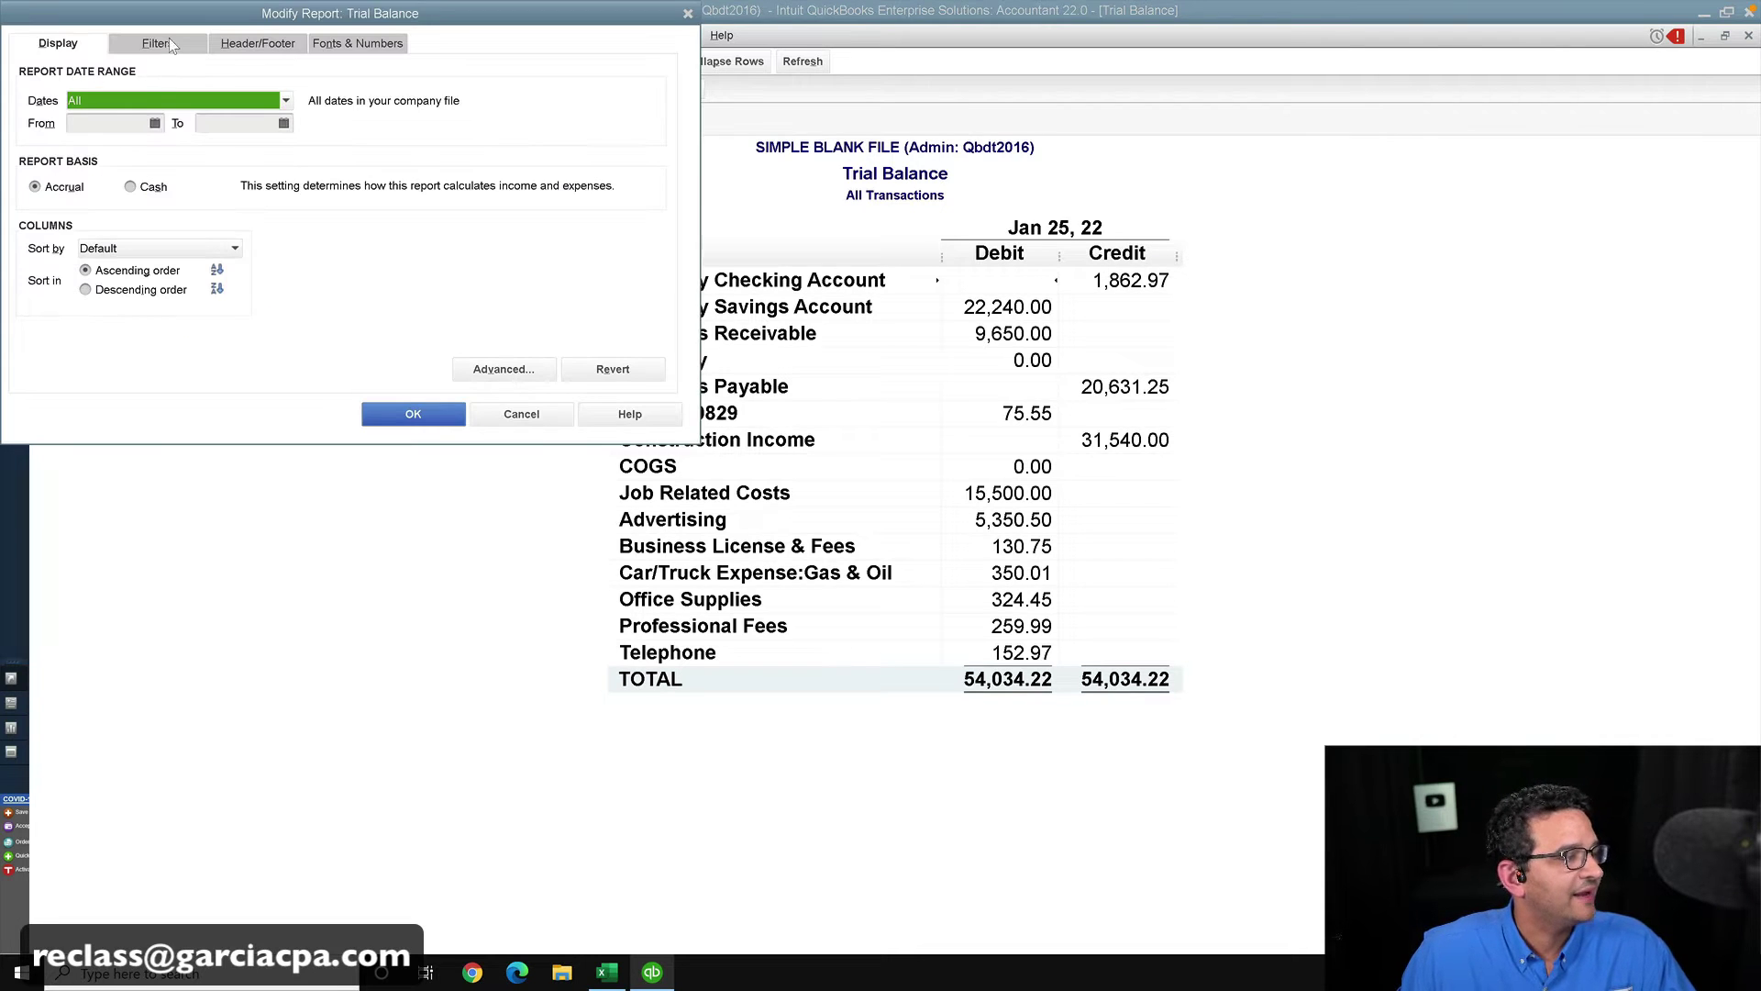
left_click(154, 46)
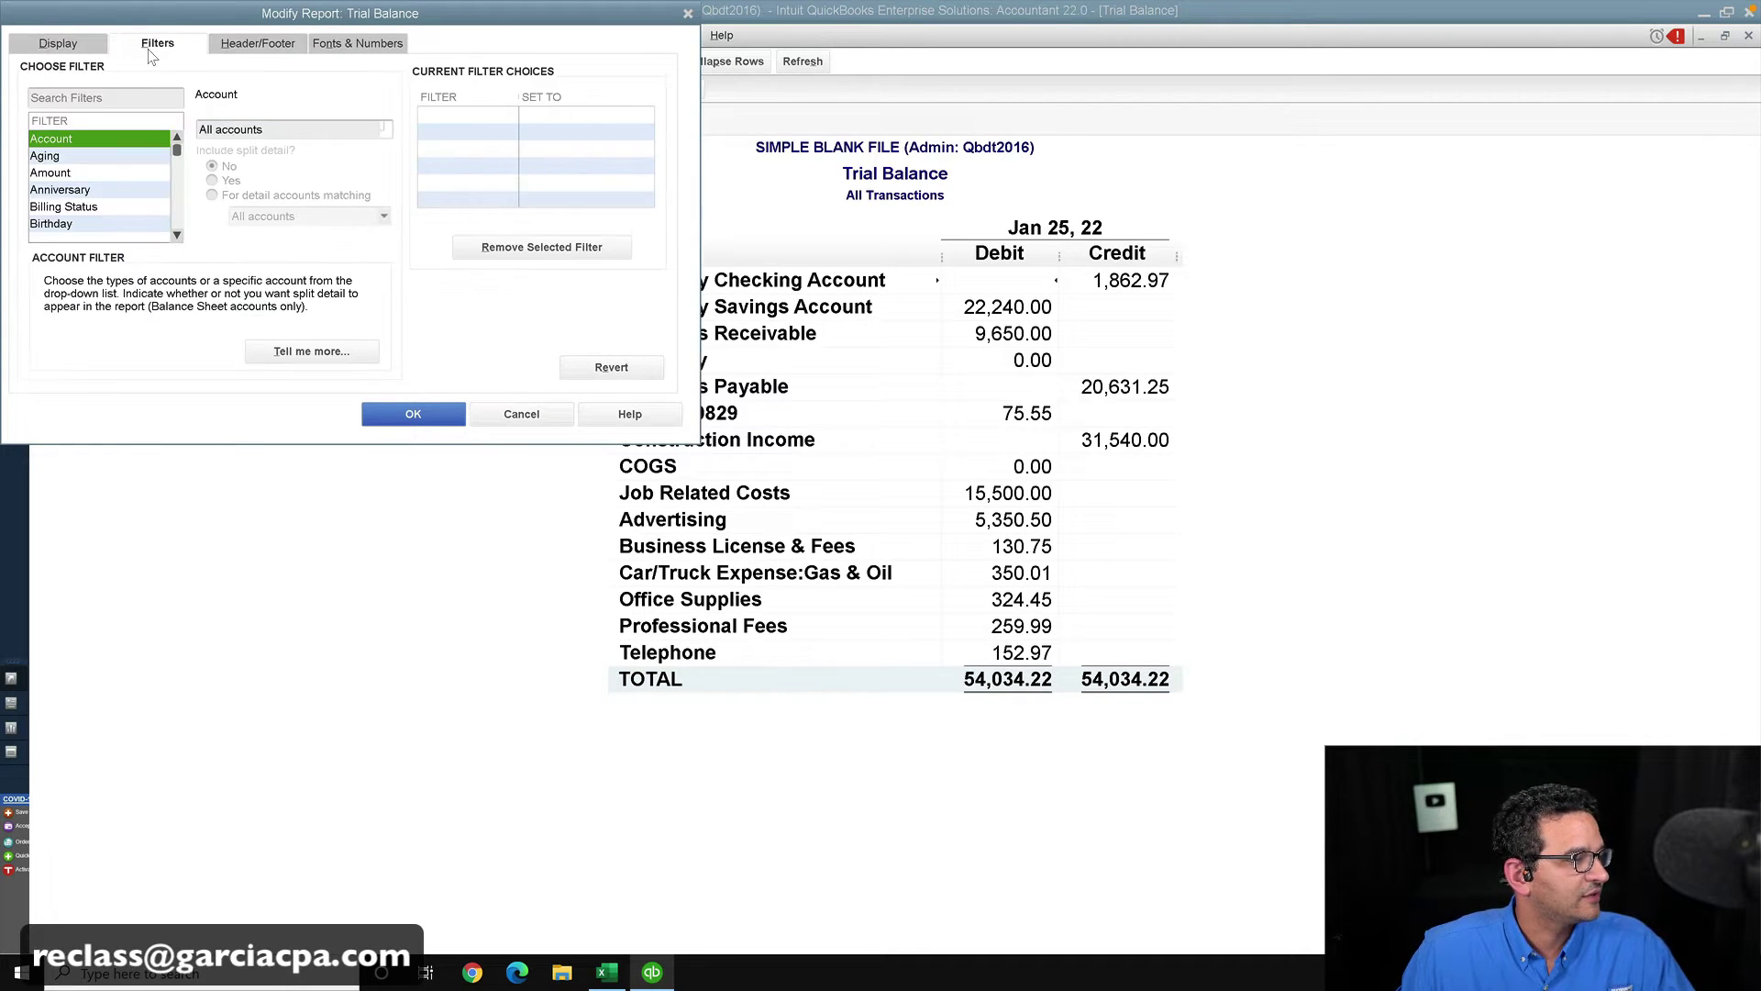
left_click(70, 188)
key("c")
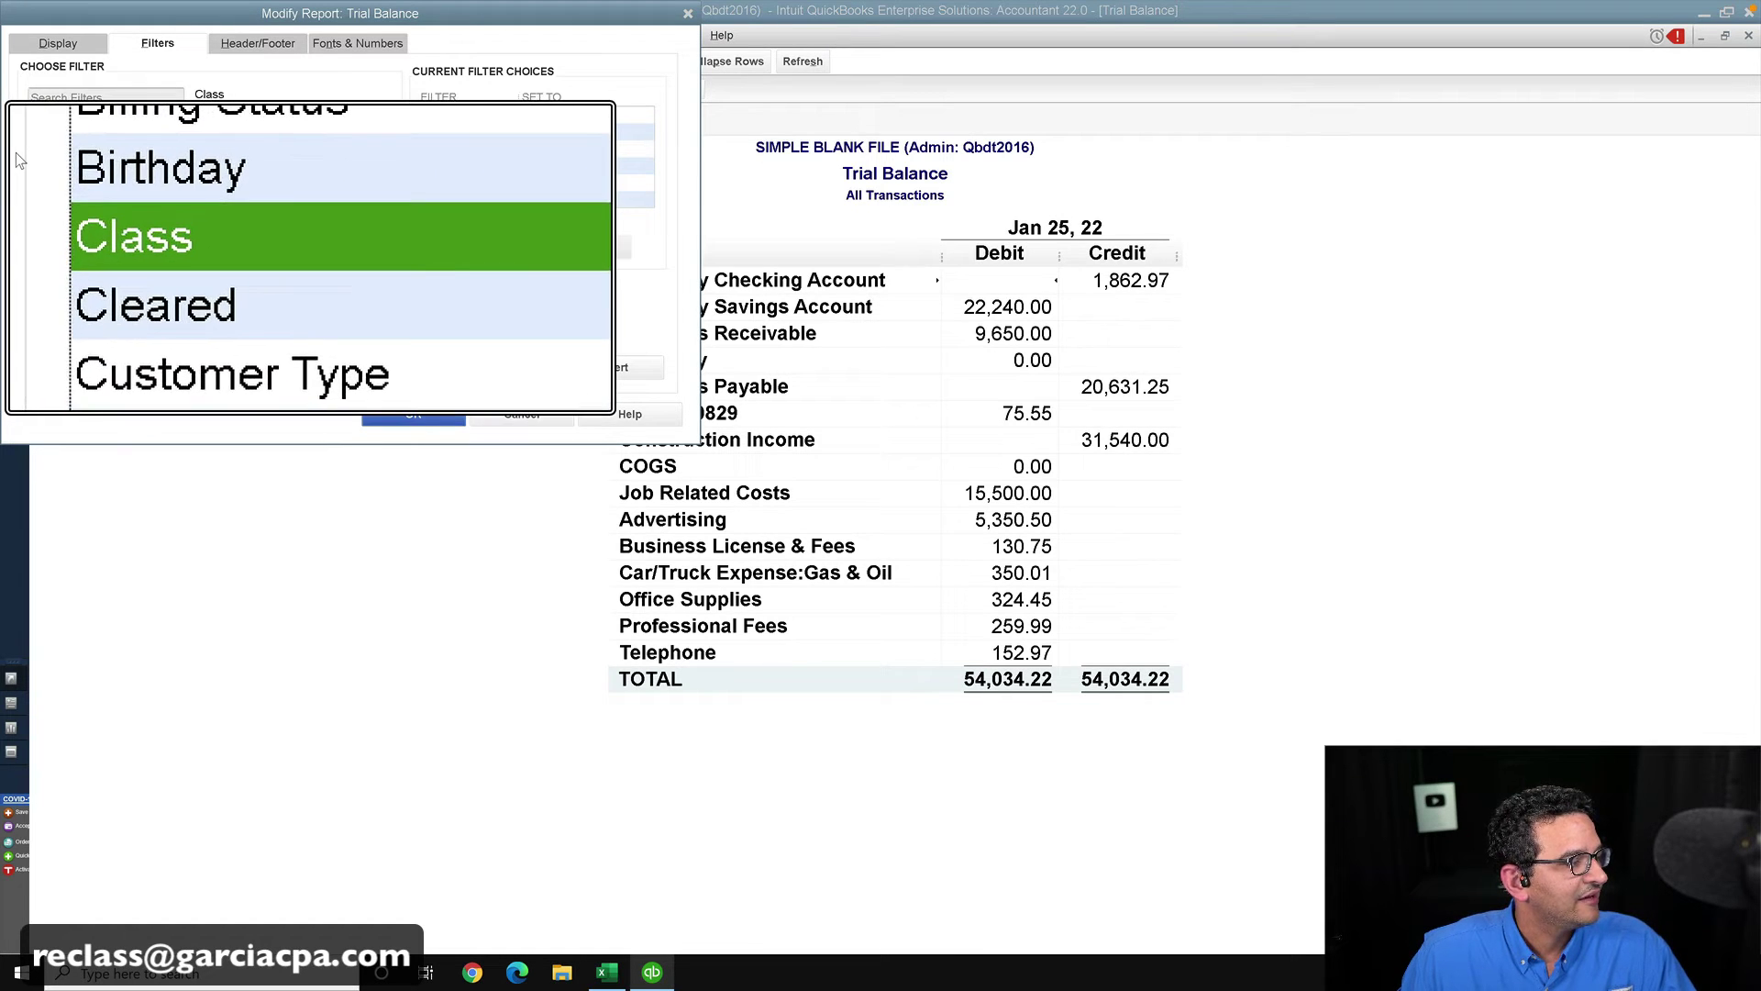
left_click(387, 130)
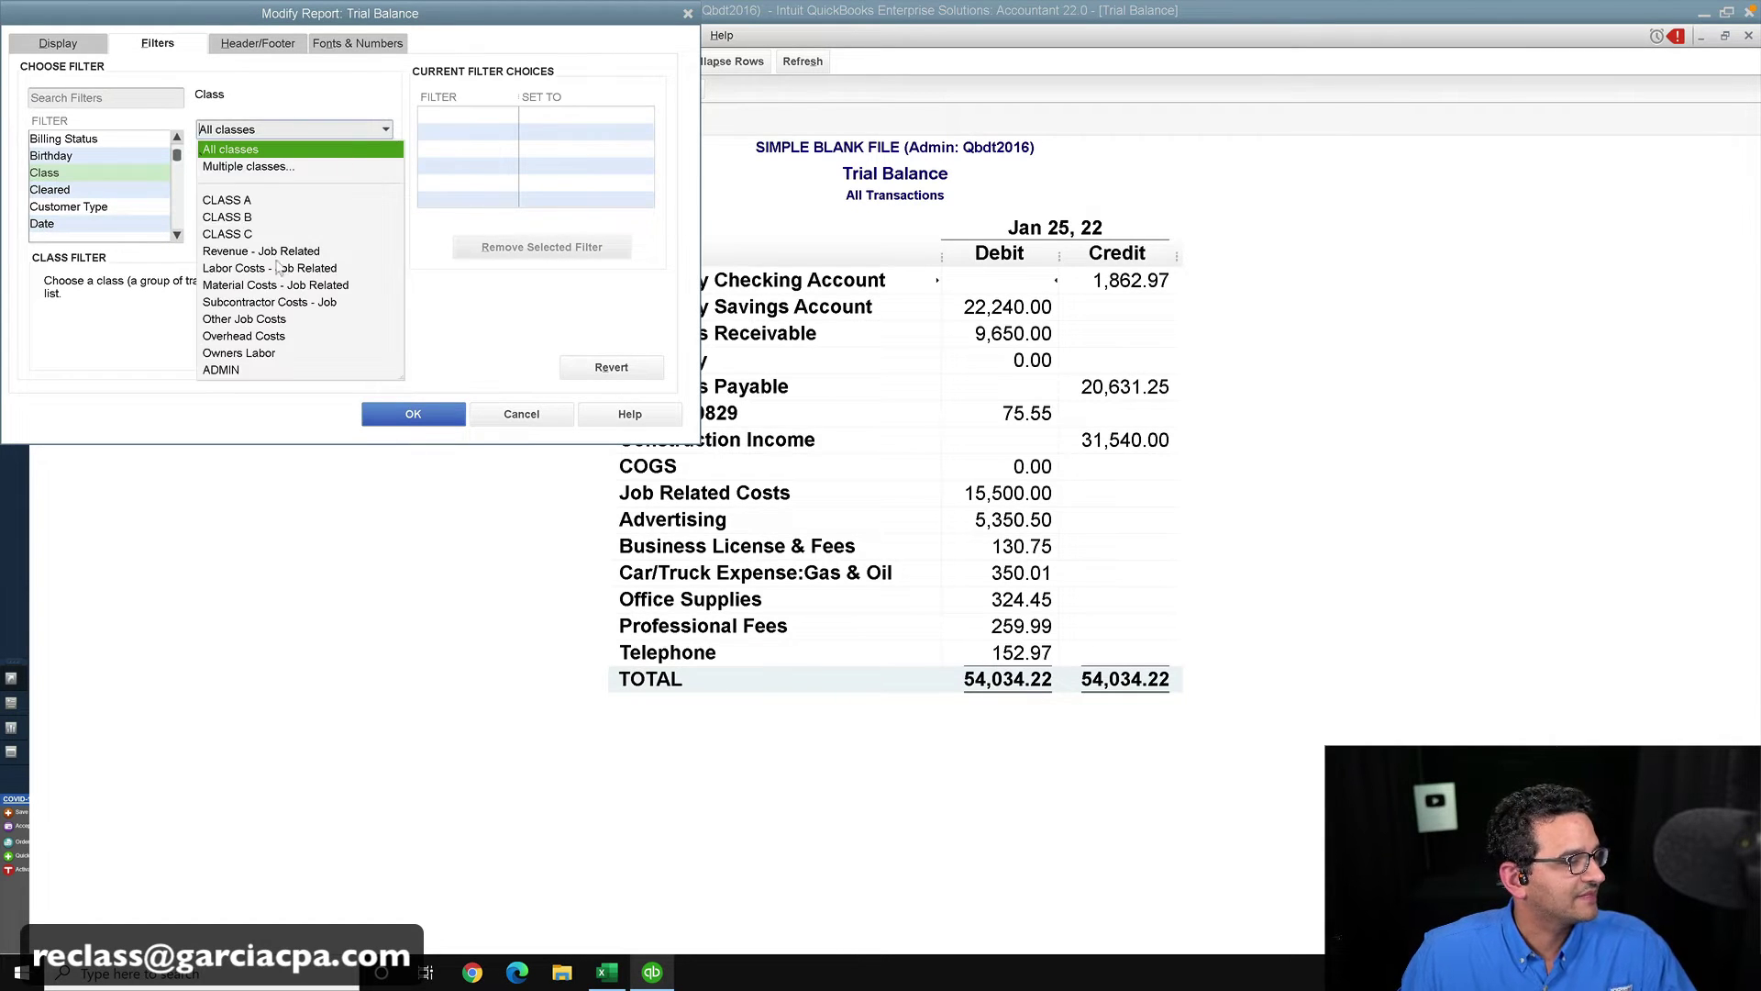
left_click(247, 367)
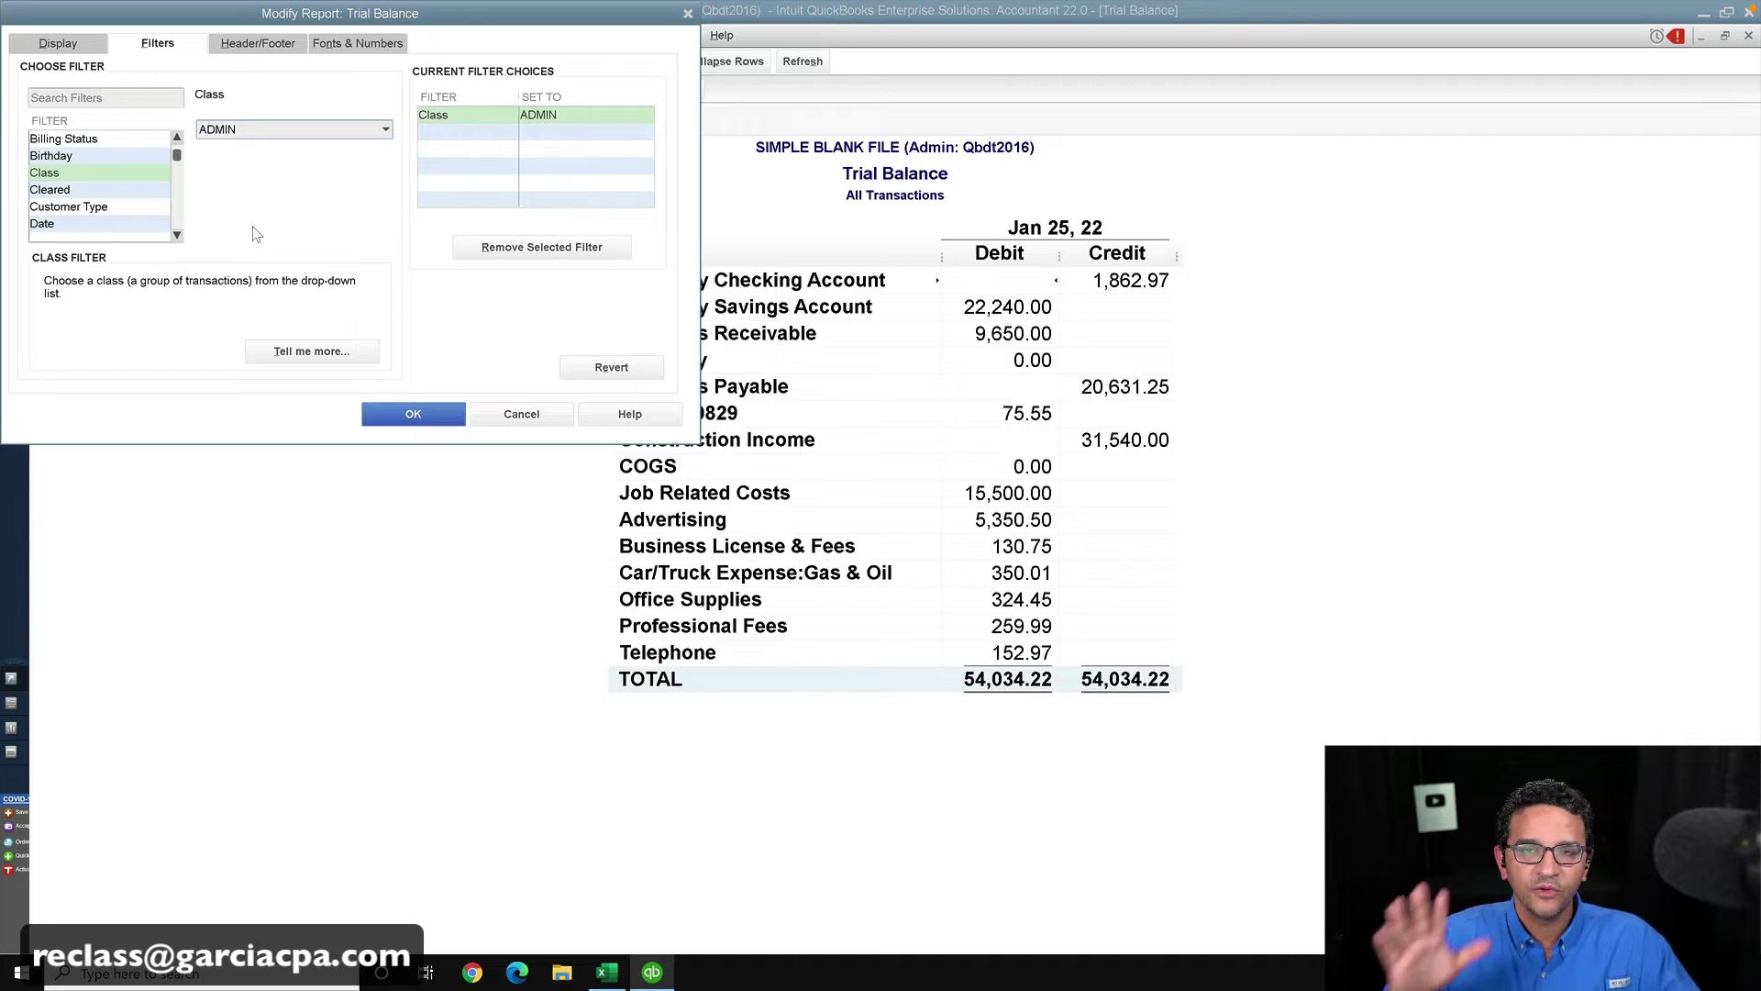
left_click(415, 417)
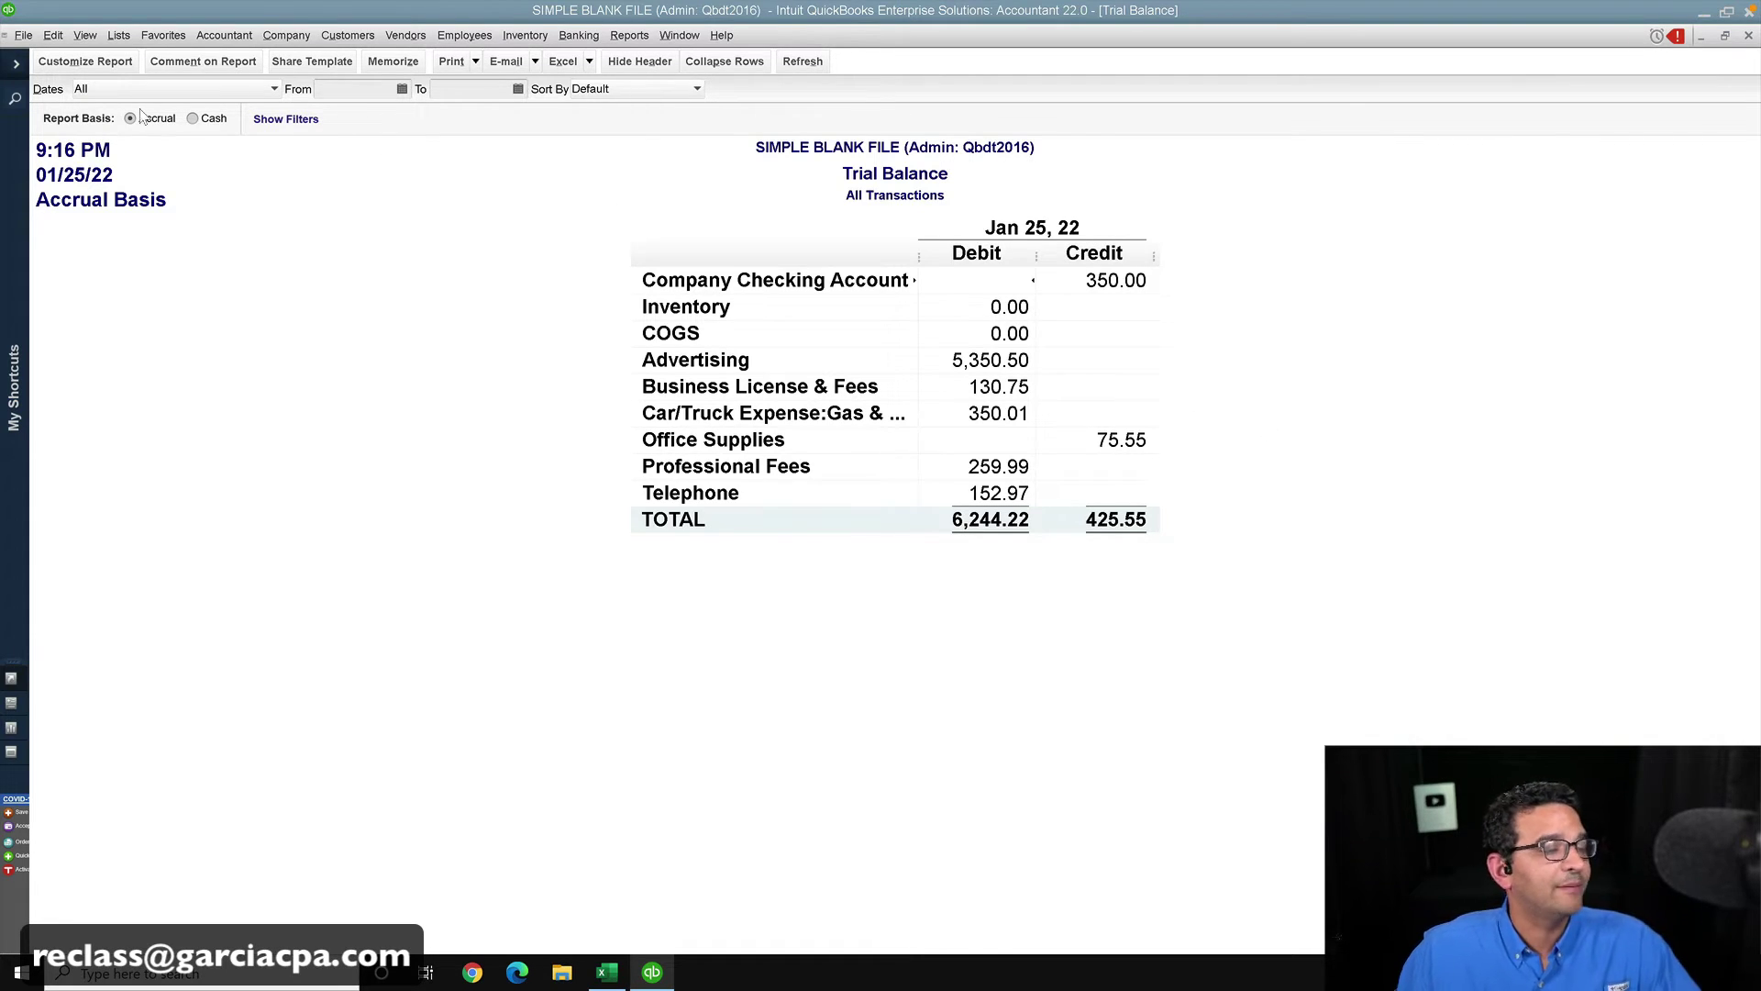
- Add an account filter for All ordinary income/expense to the Trial Balance report
left_click(50, 65)
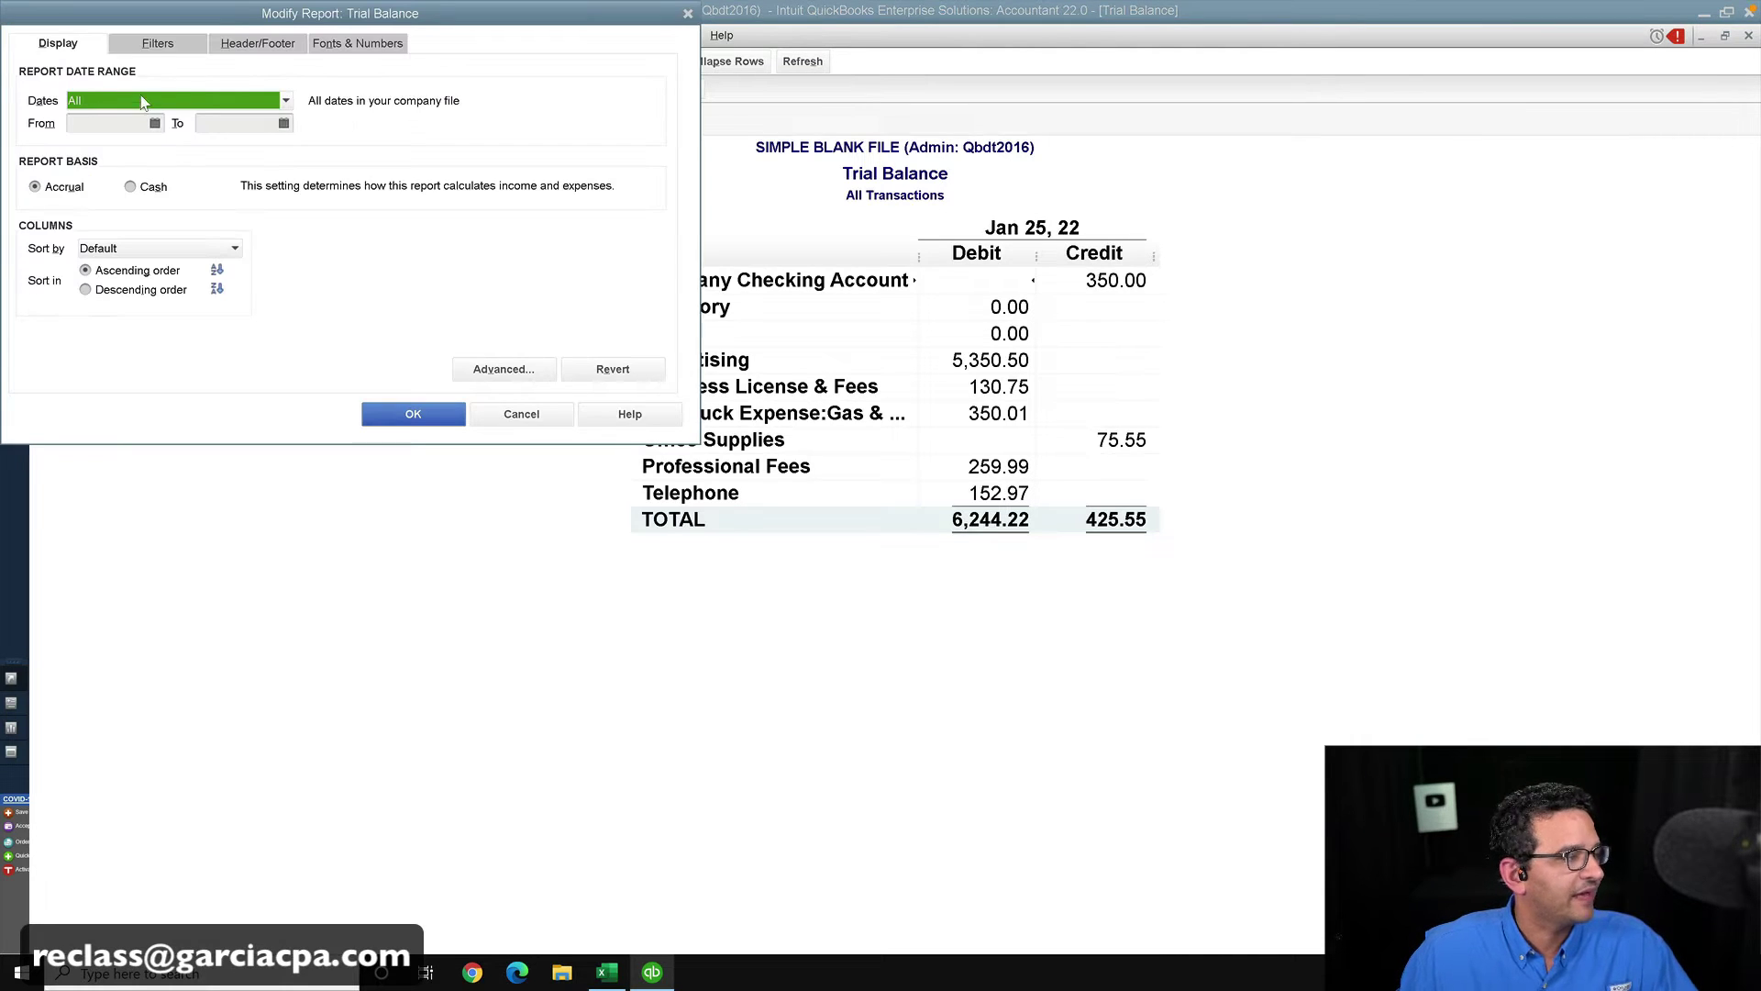
left_click(149, 46)
scroll(51, 192, "down", 1)
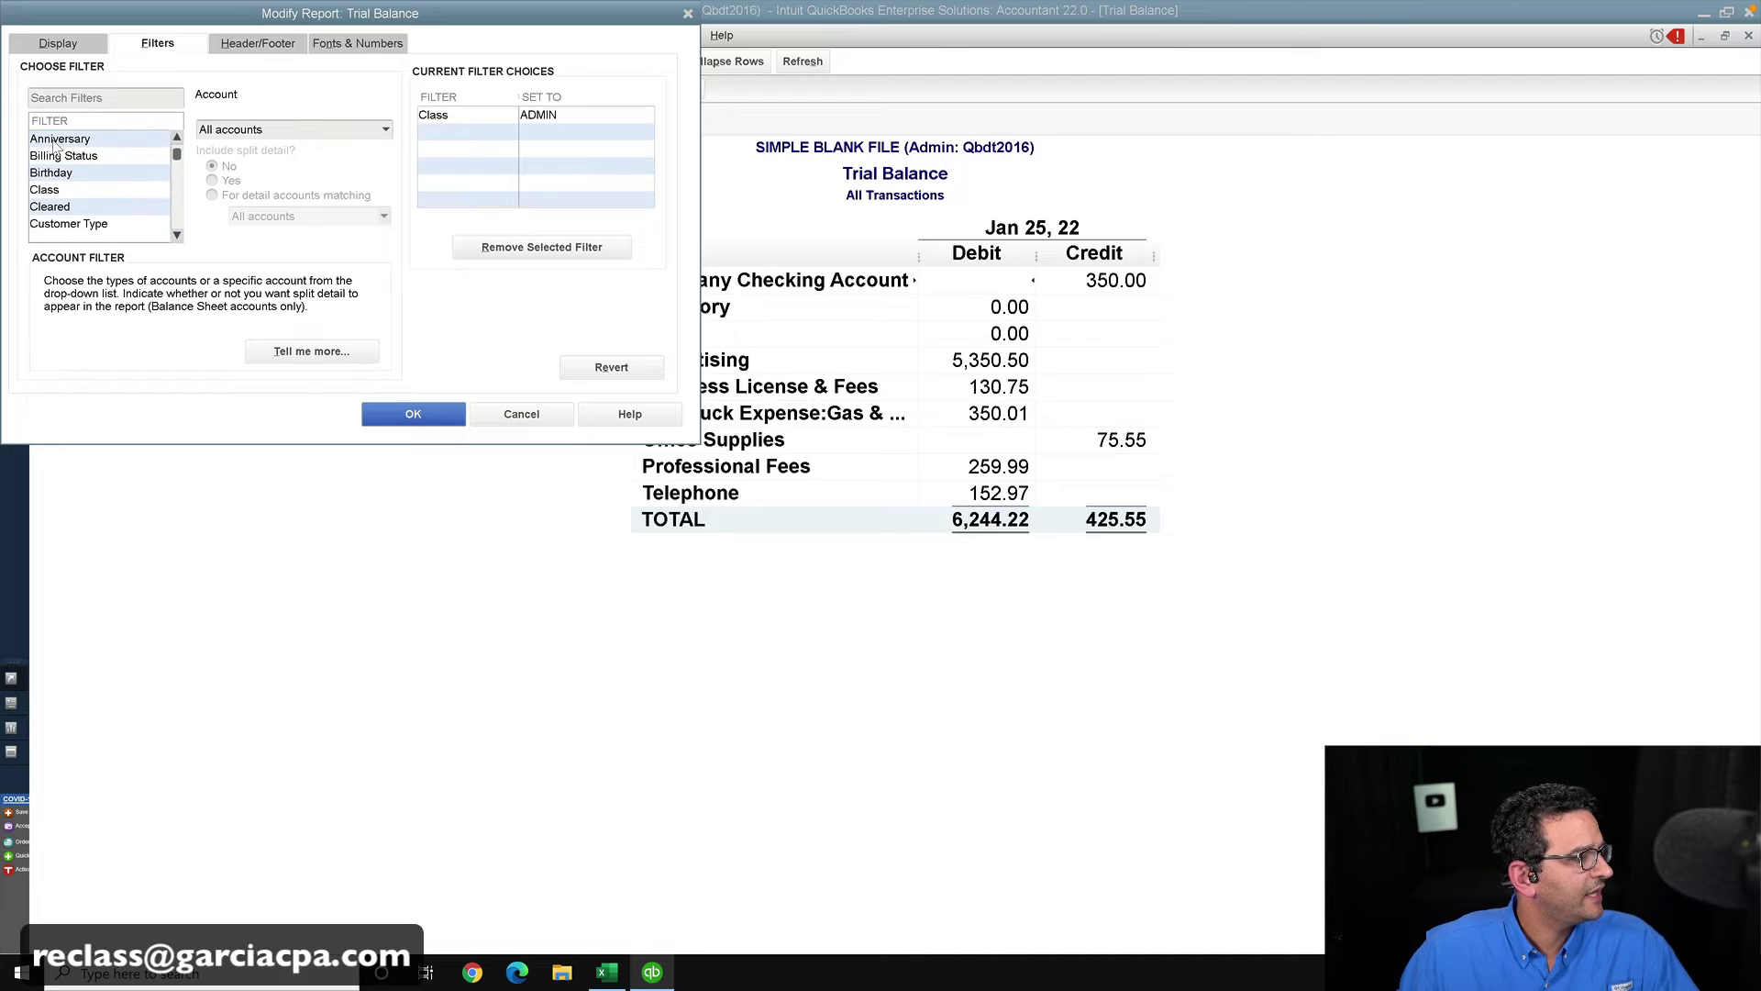
scroll(53, 148, "up", 1)
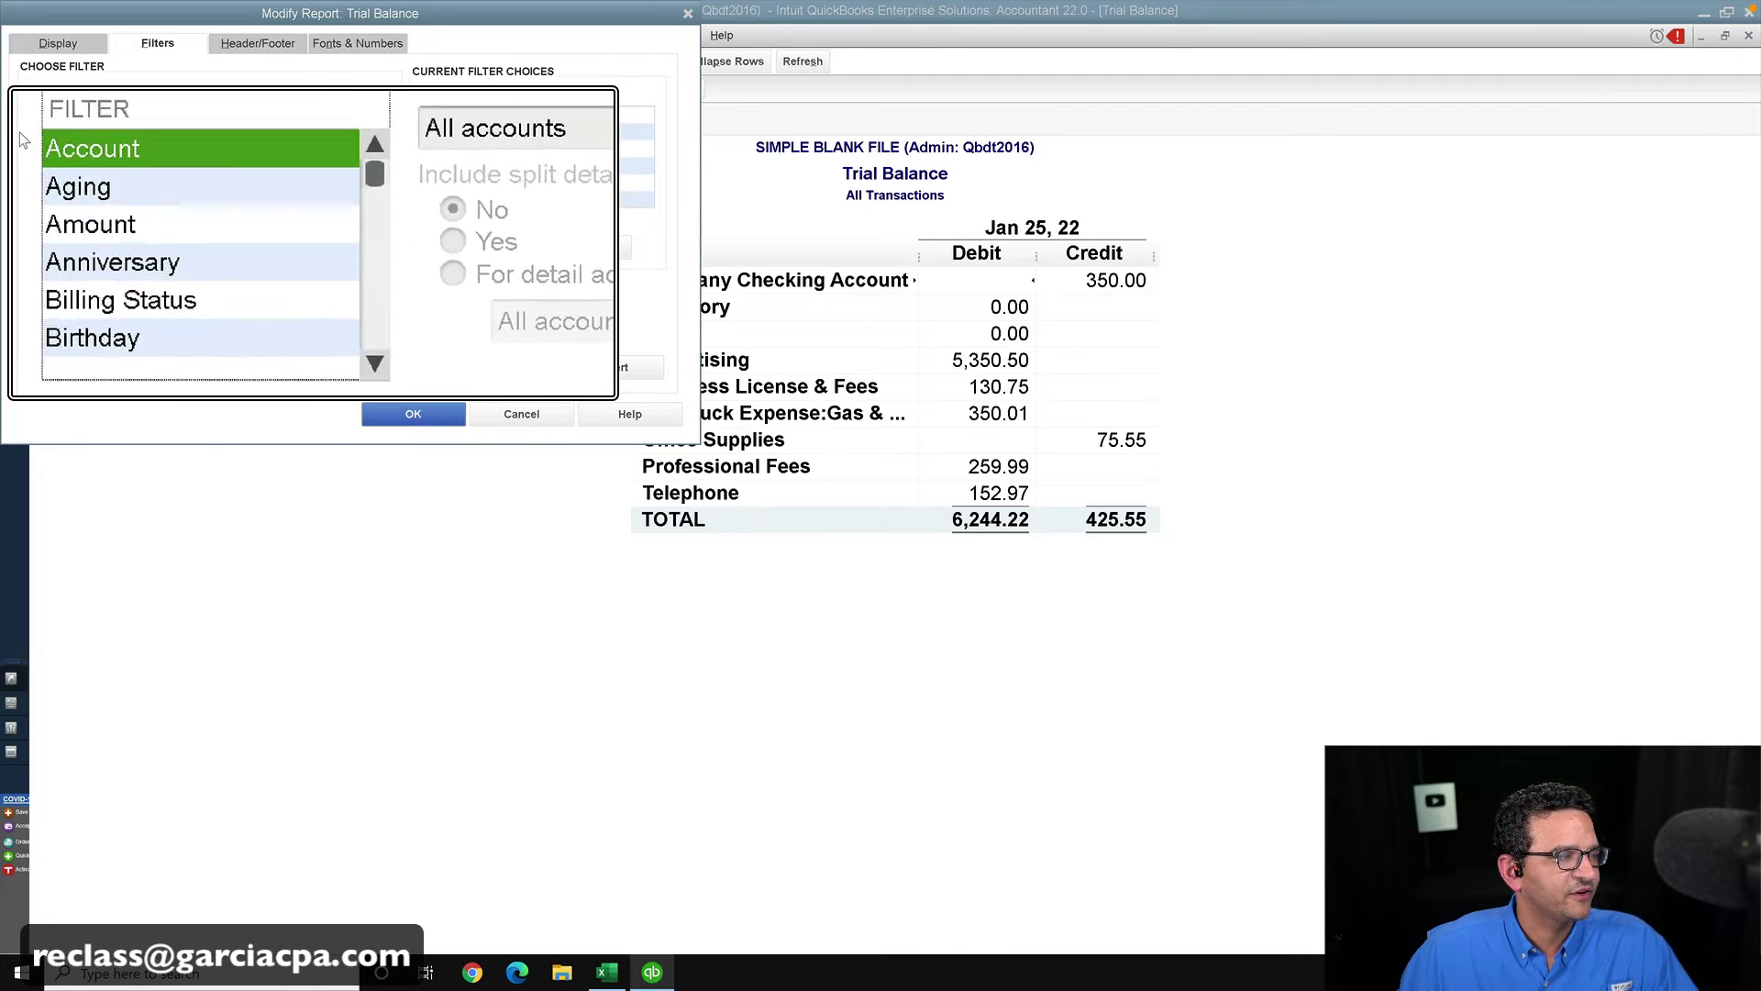
left_click(370, 131)
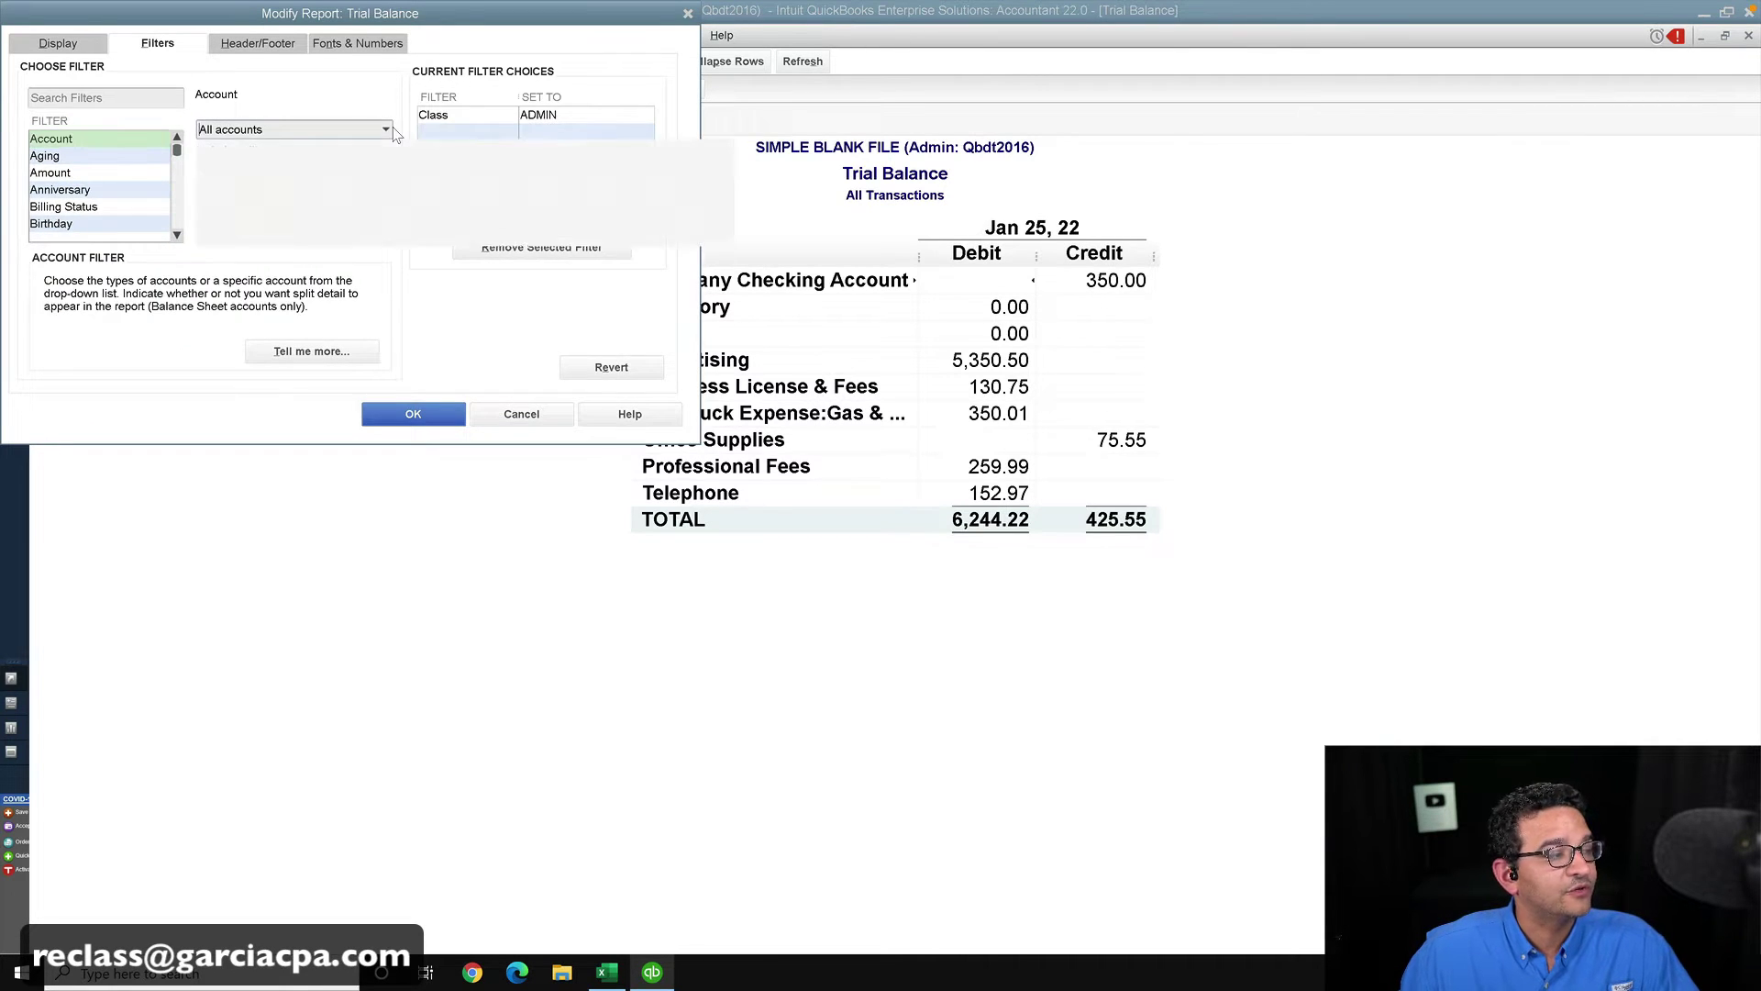
scroll(342, 388, "down", 1)
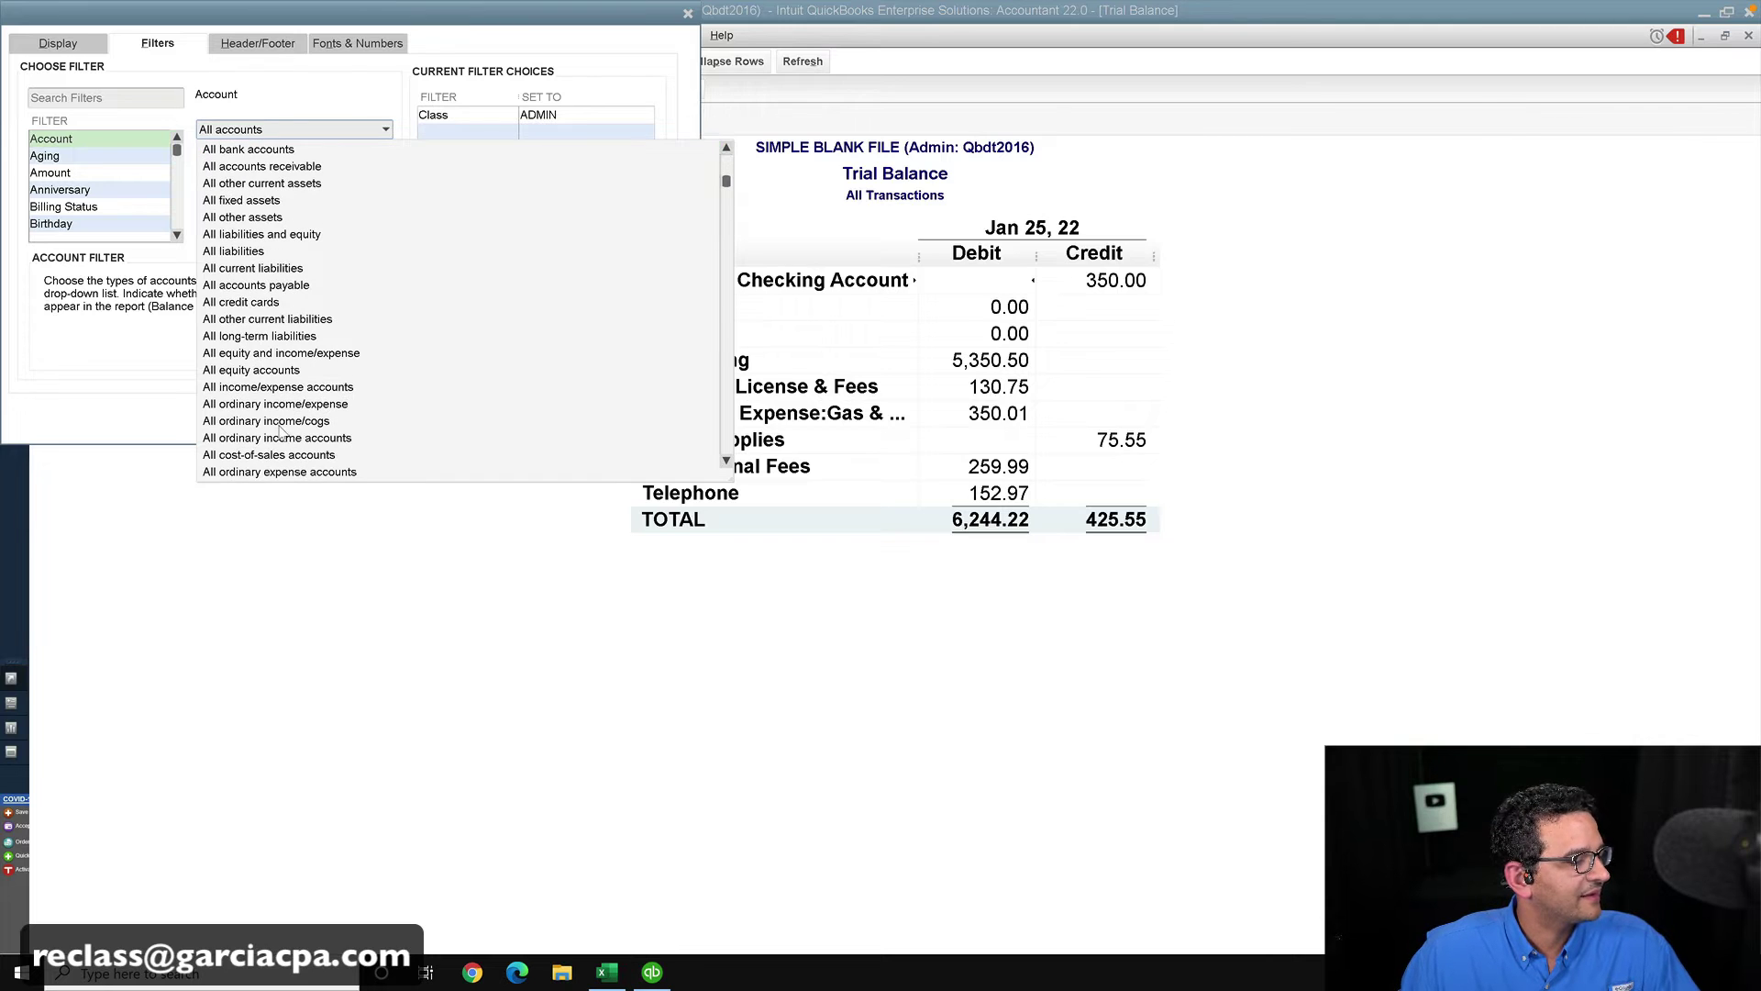
left_click(221, 410)
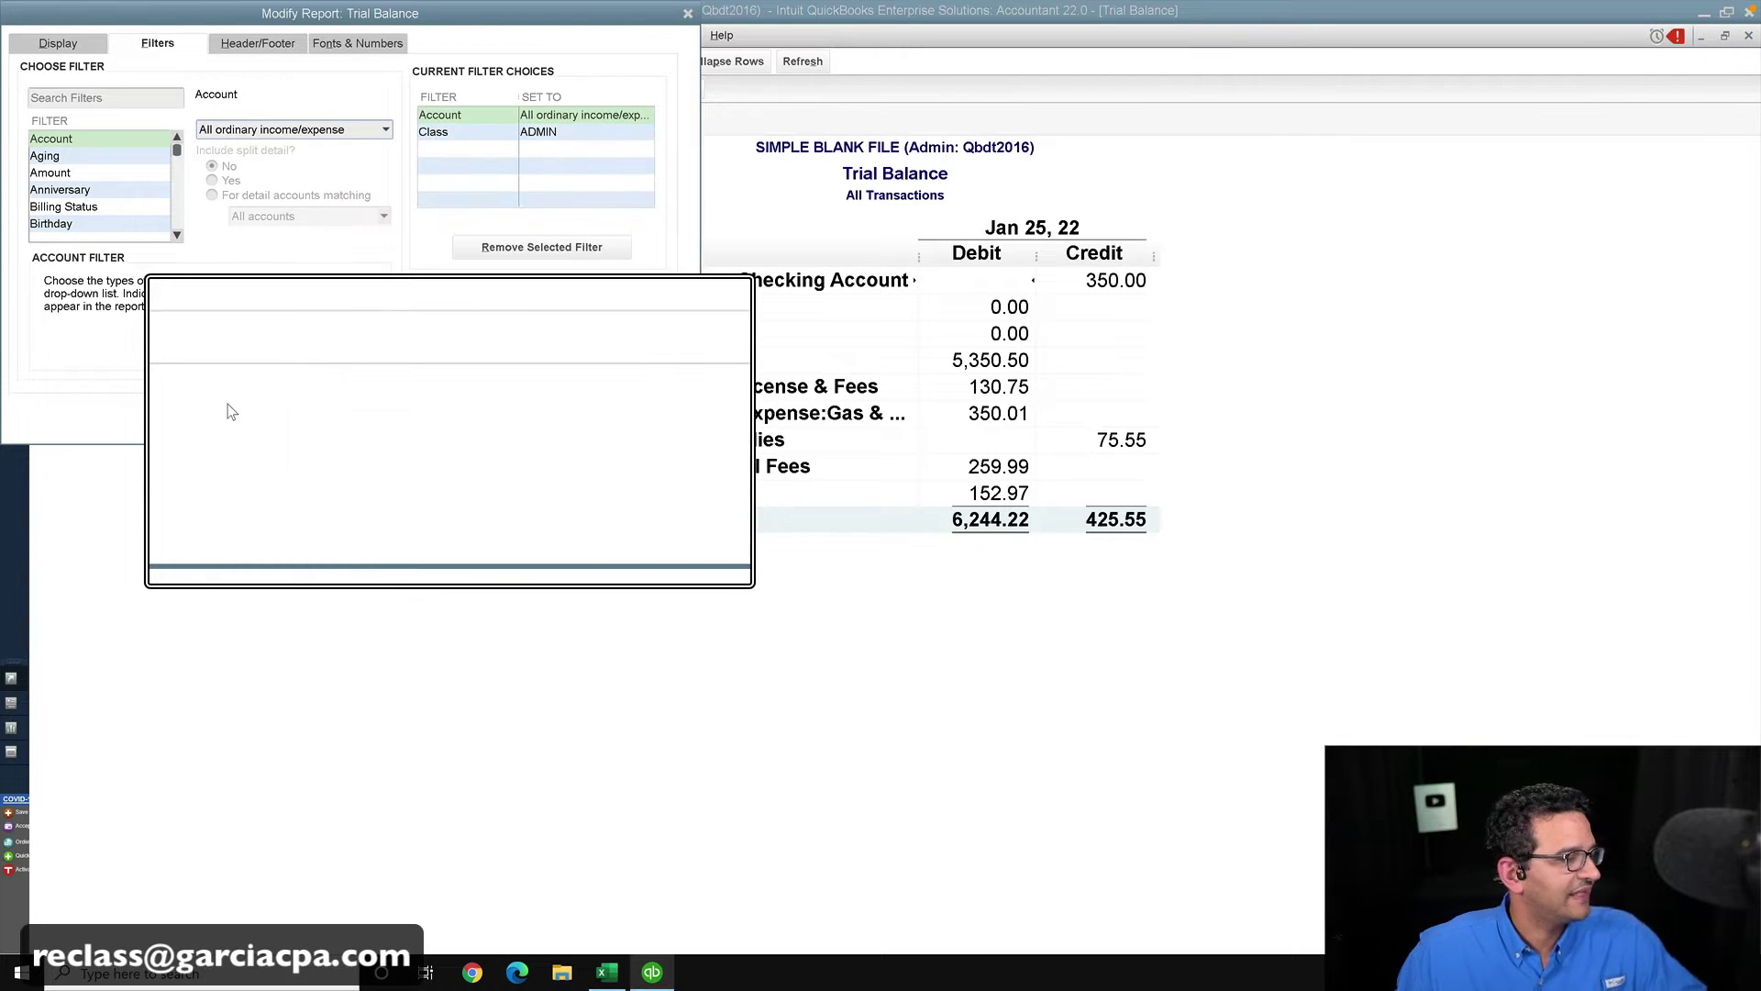
left_click(372, 420)
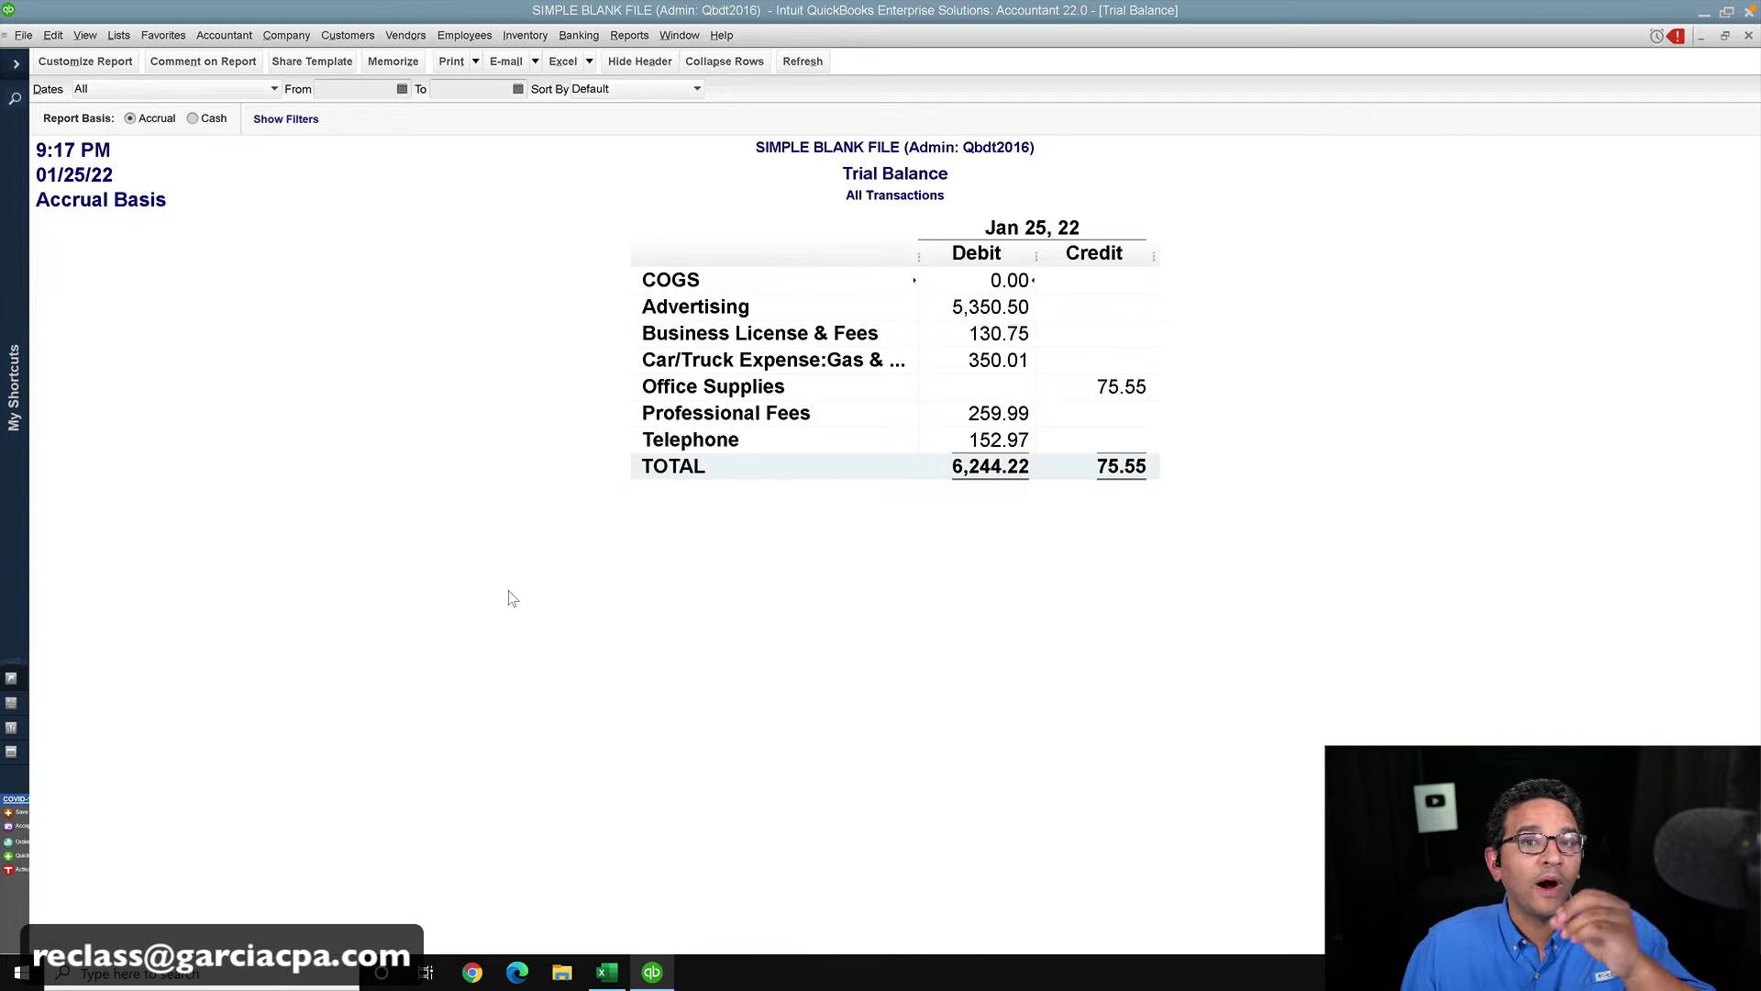
left_click(51, 36)
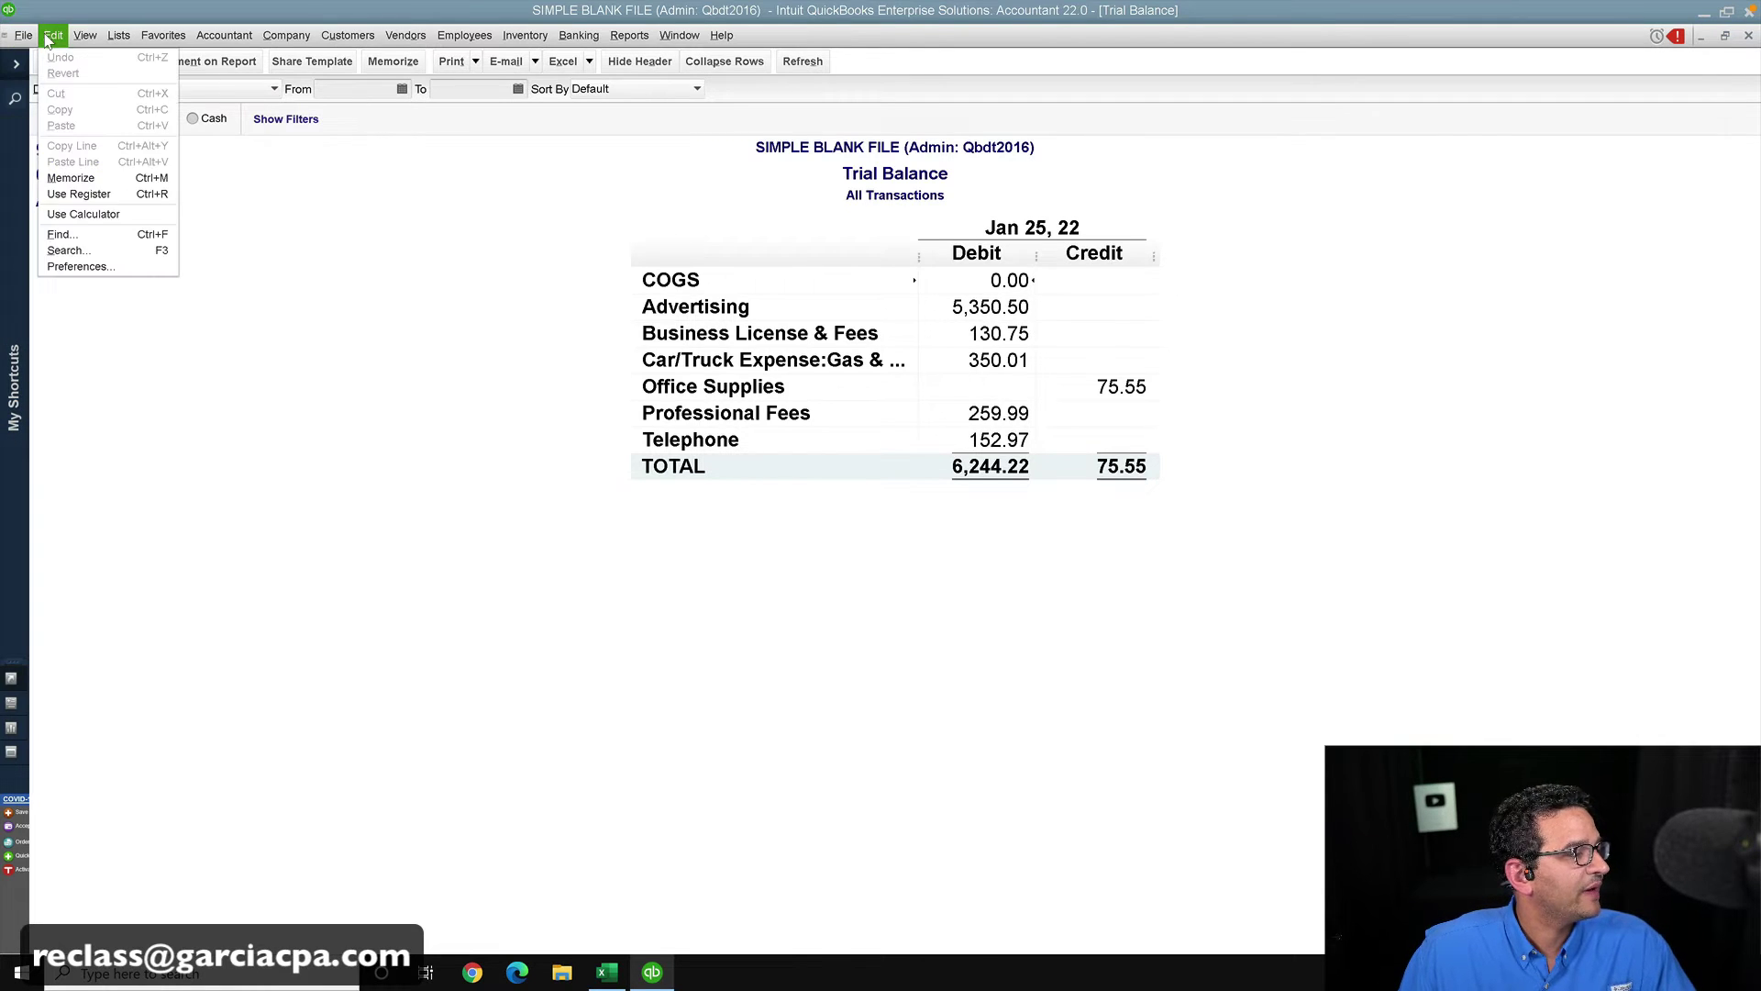
left_click(81, 266)
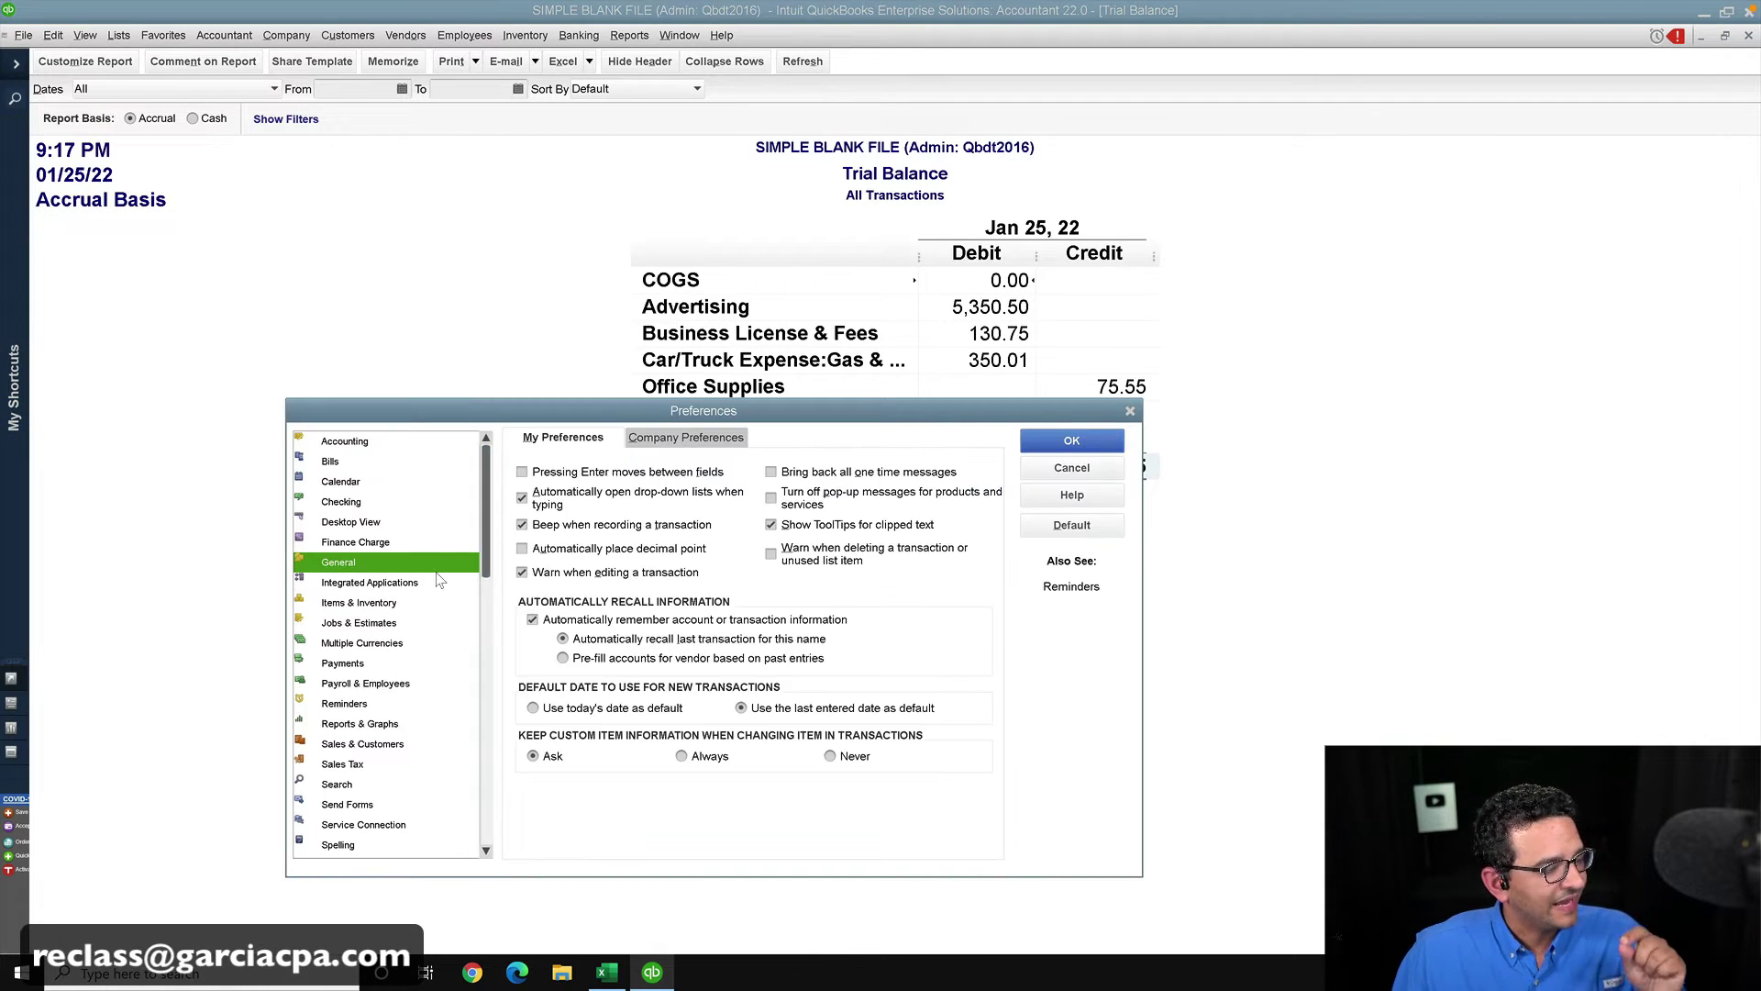
left_click(376, 442)
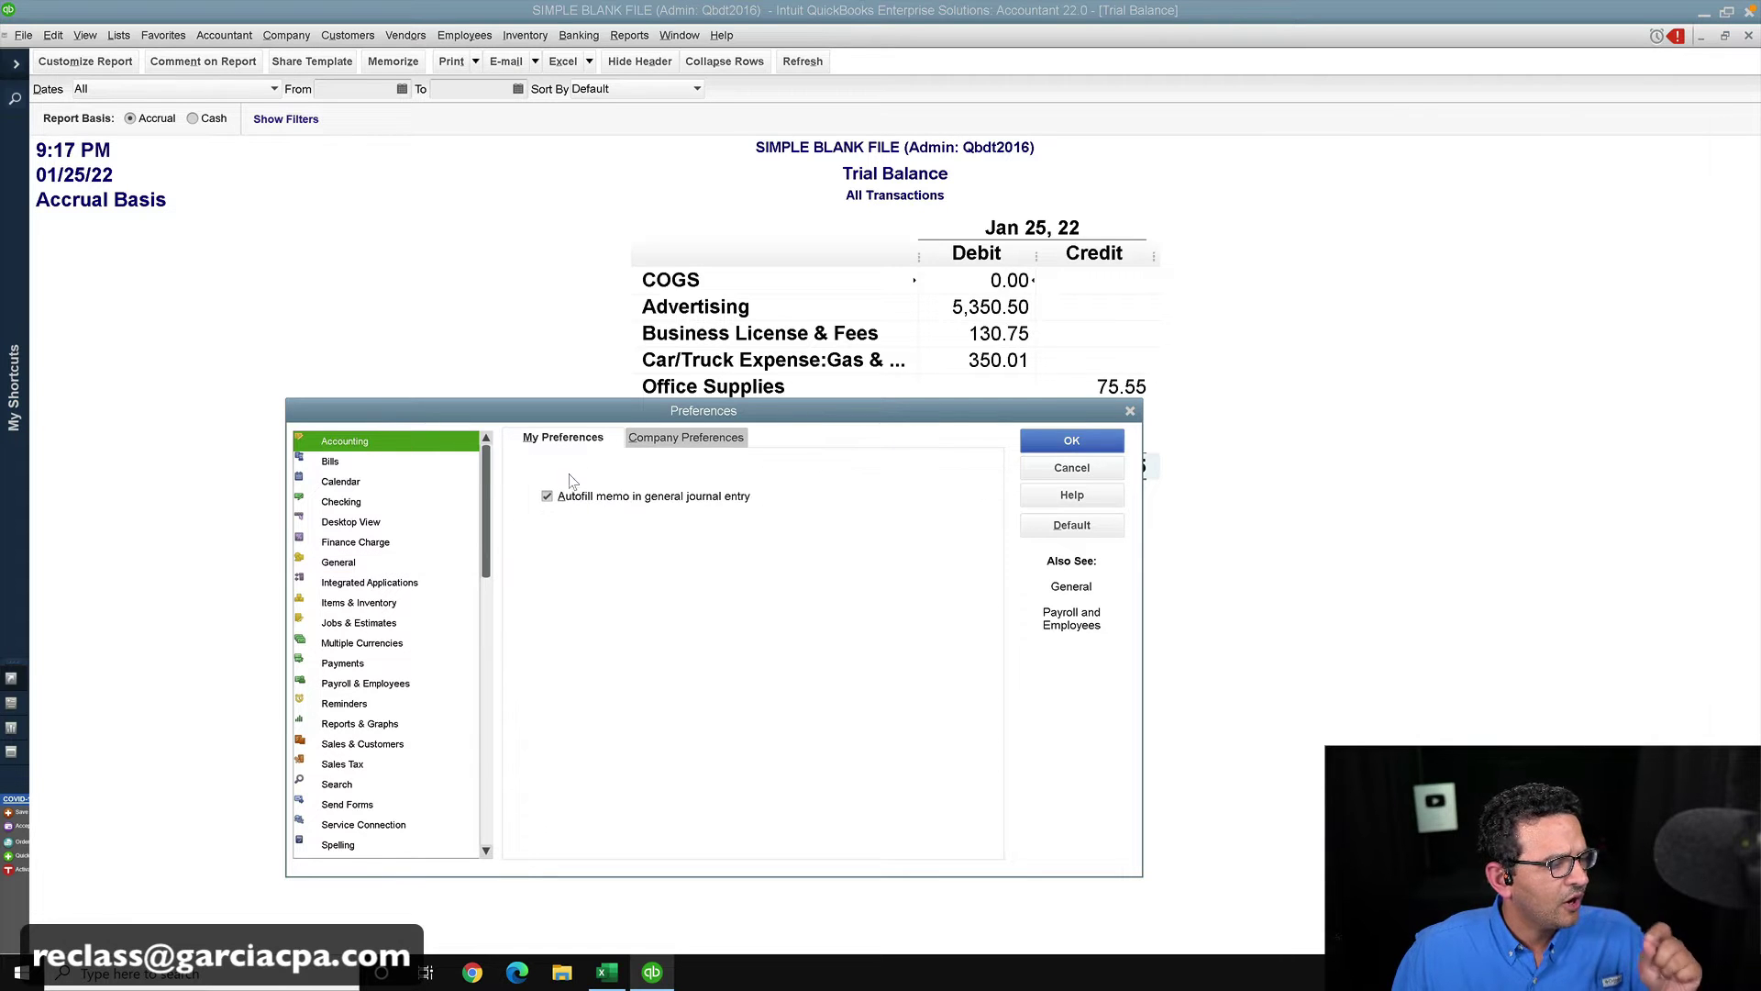
left_click(700, 444)
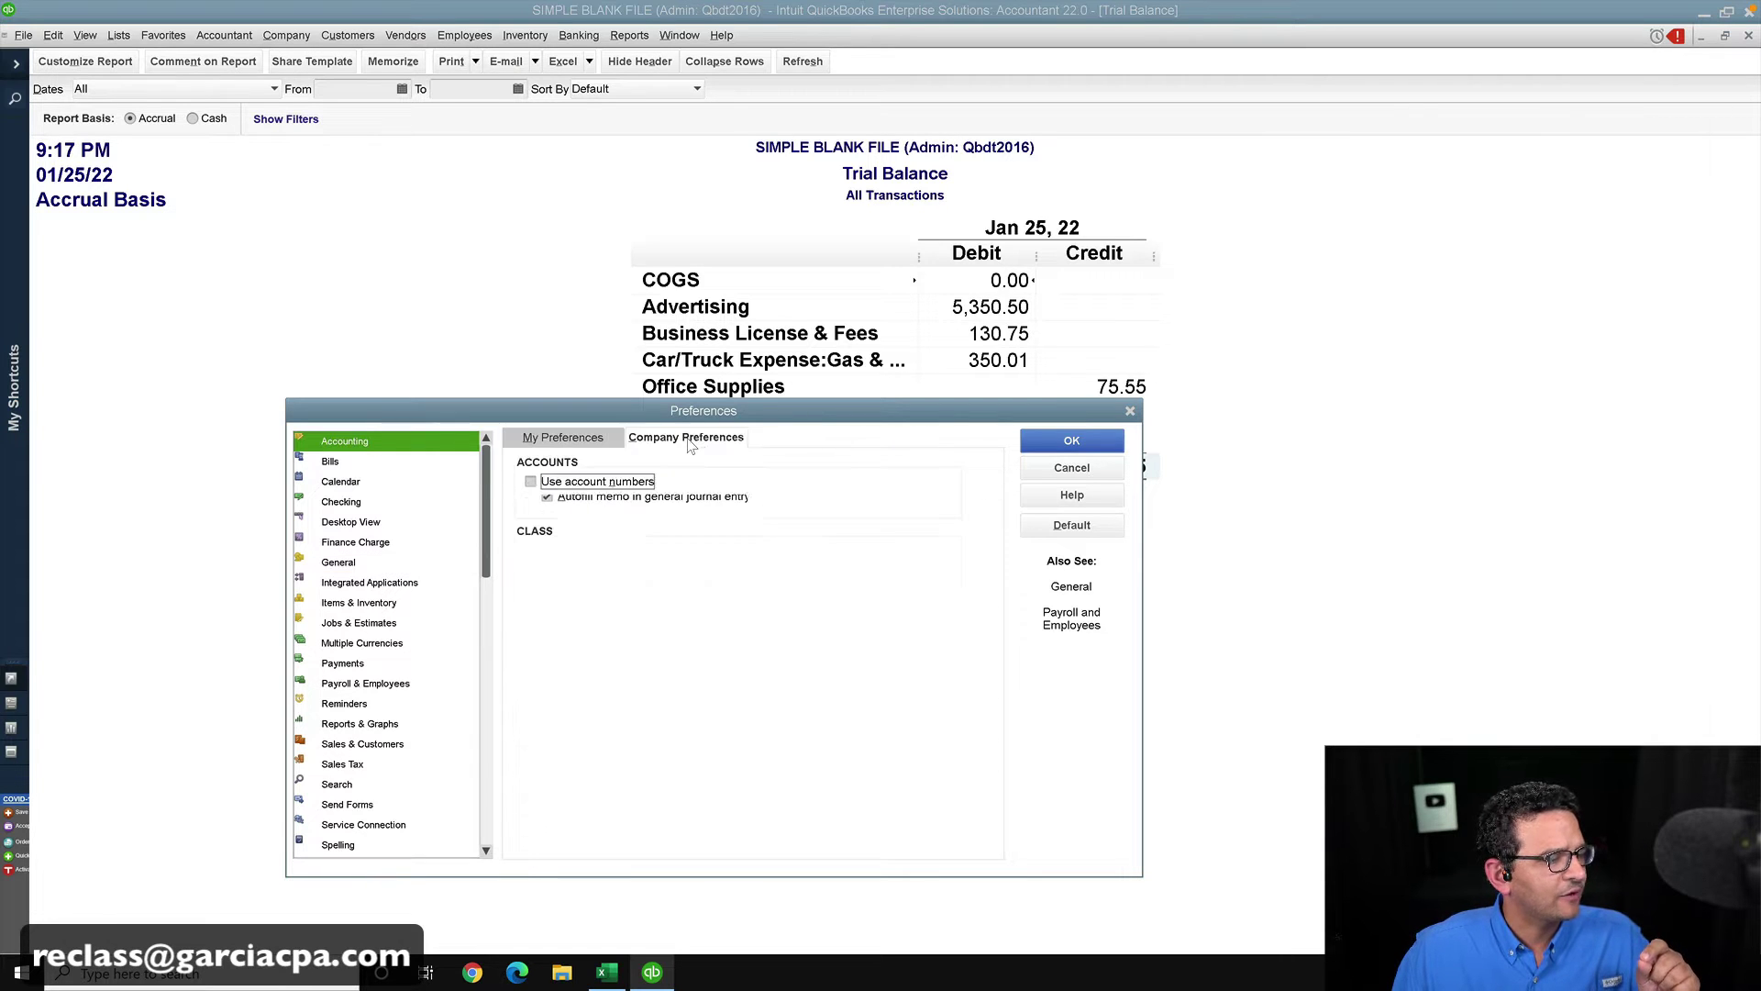
left_click(557, 487)
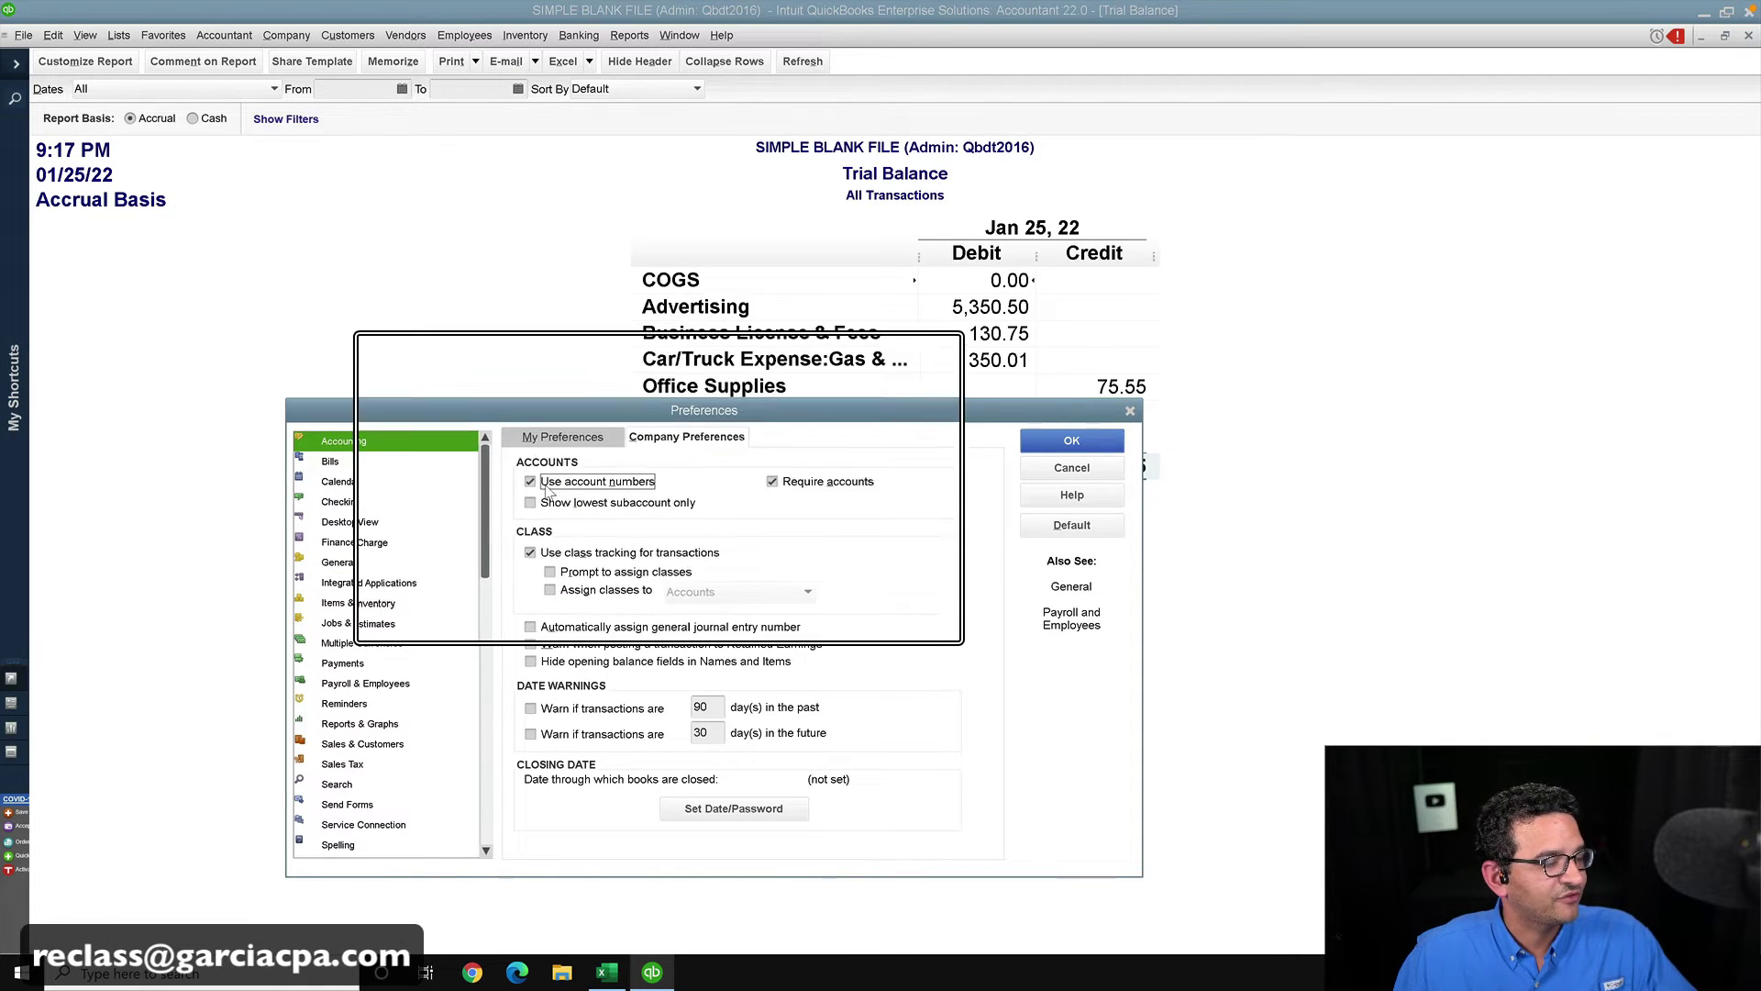
left_click(1053, 443)
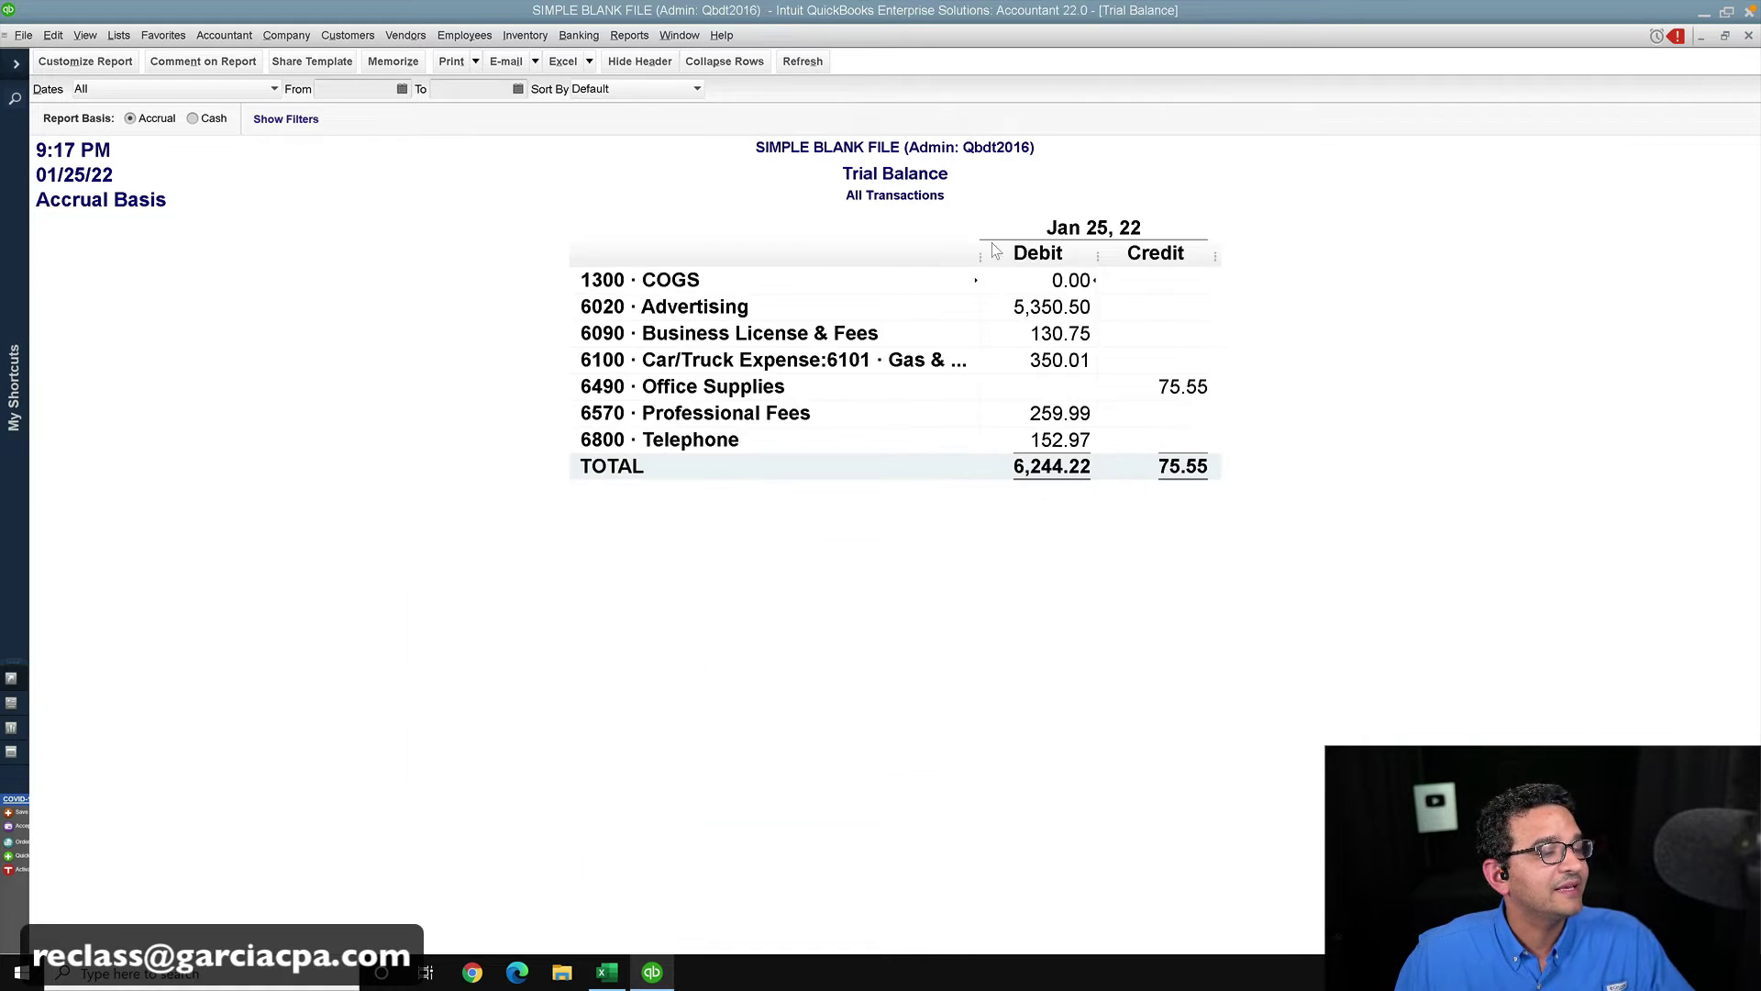
left_click_drag(974, 243, 1102, 244)
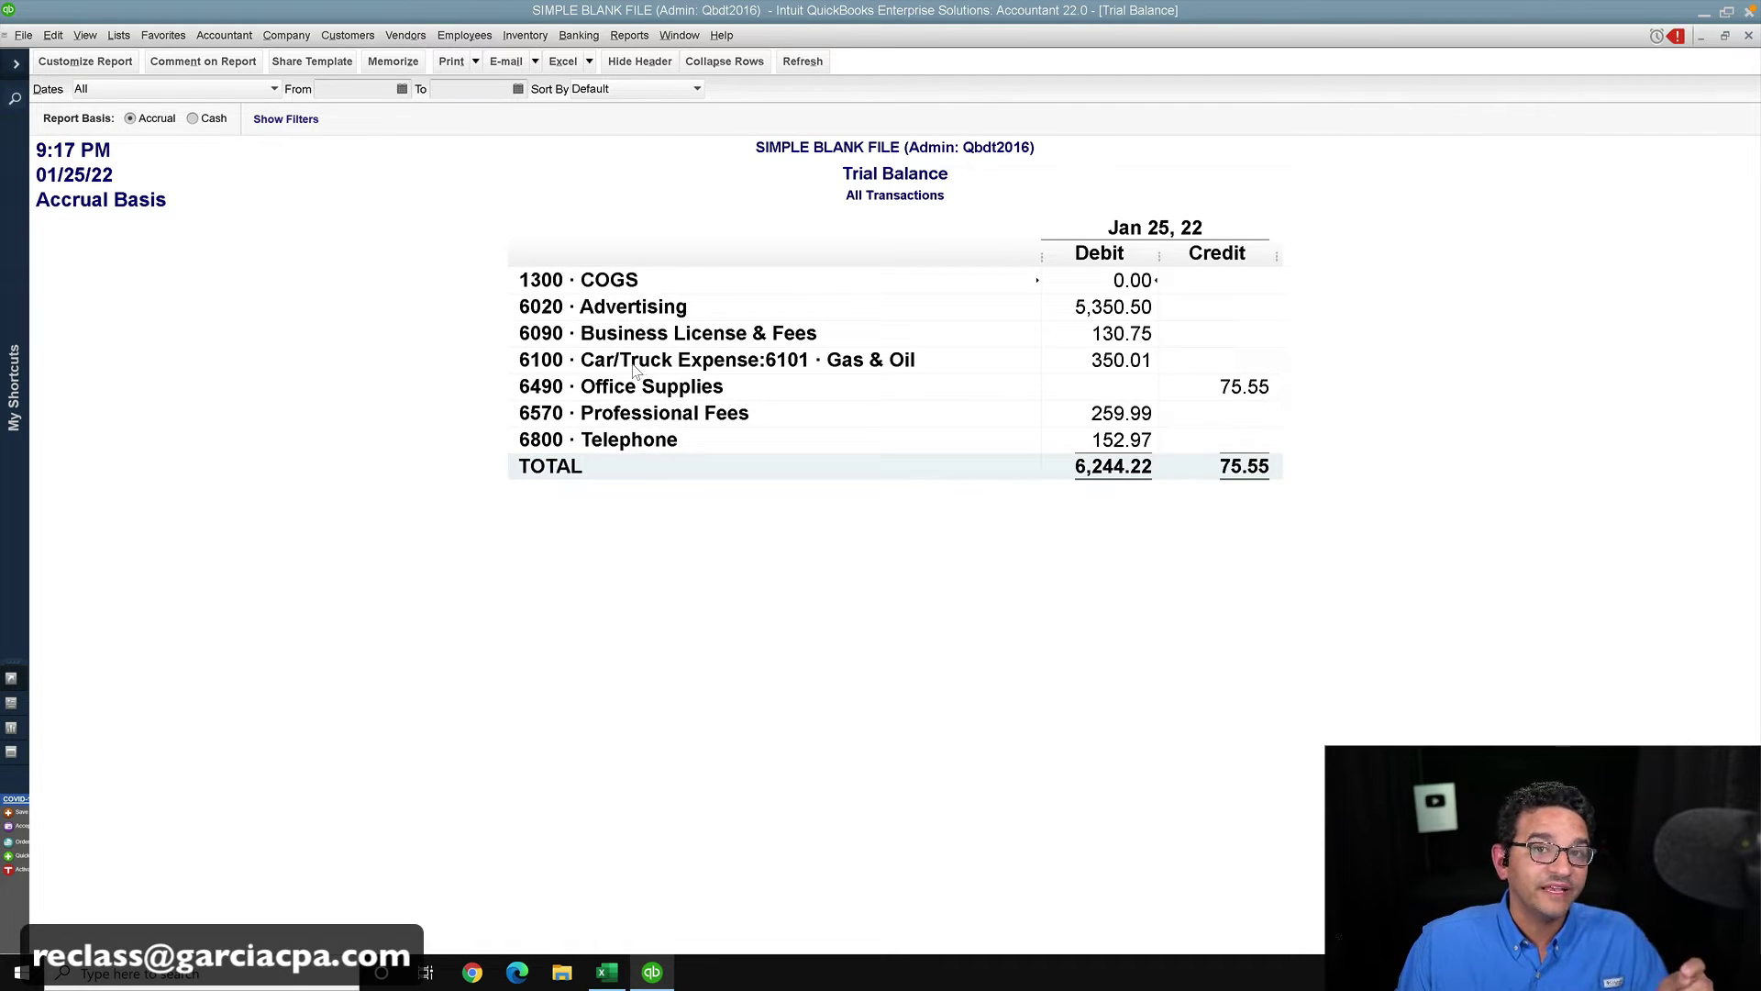
- Open the program preferences again from the Trial Balance report
left_click(54, 35)
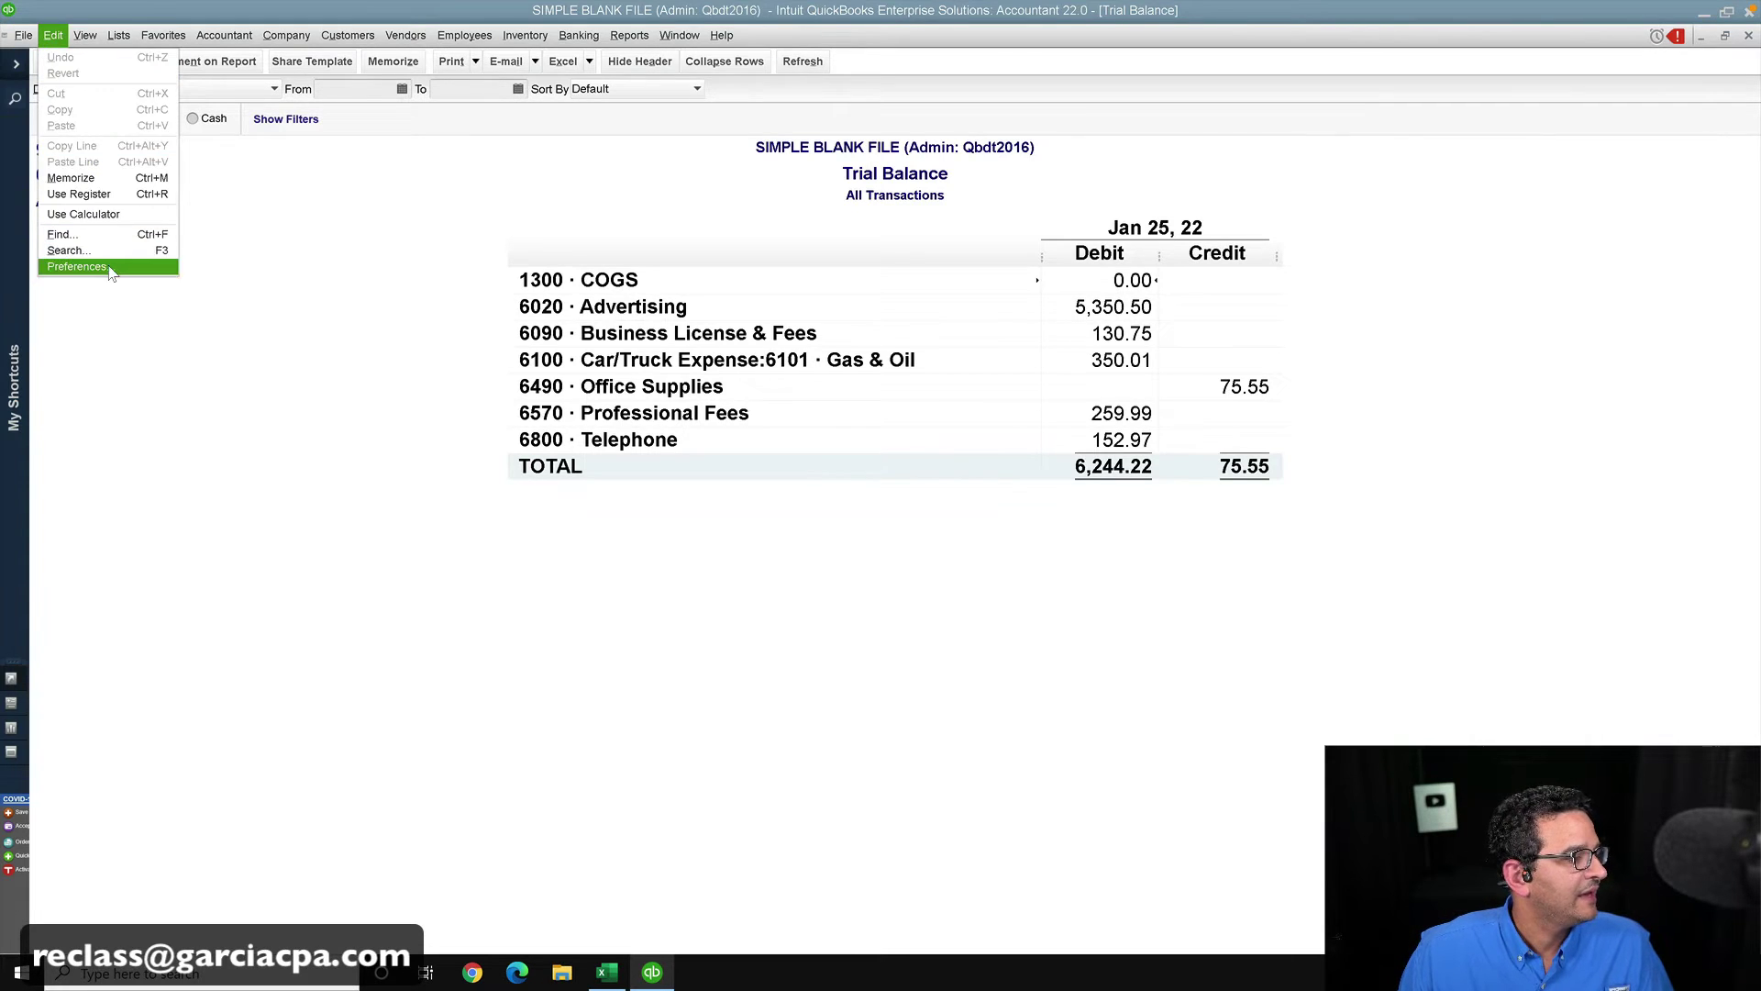
- Turn off account numbers in the company's accounting preferences and widen the Trial Balance report's account-name column
left_click(78, 266)
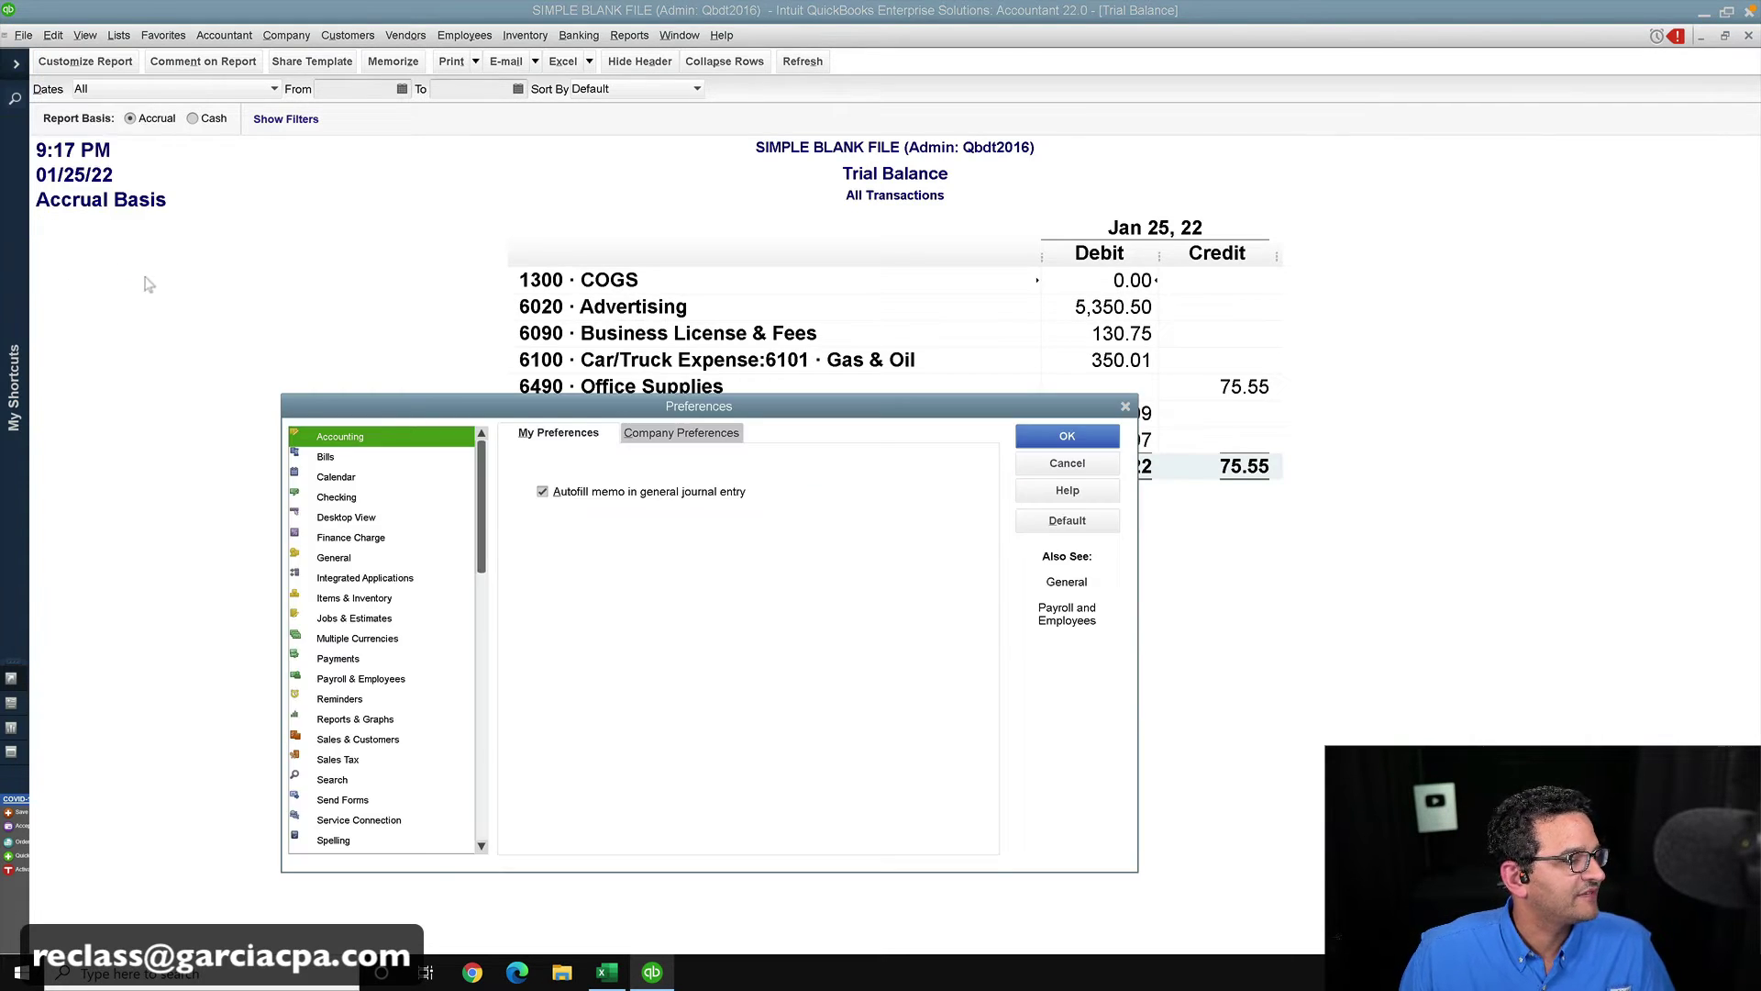
left_click(649, 437)
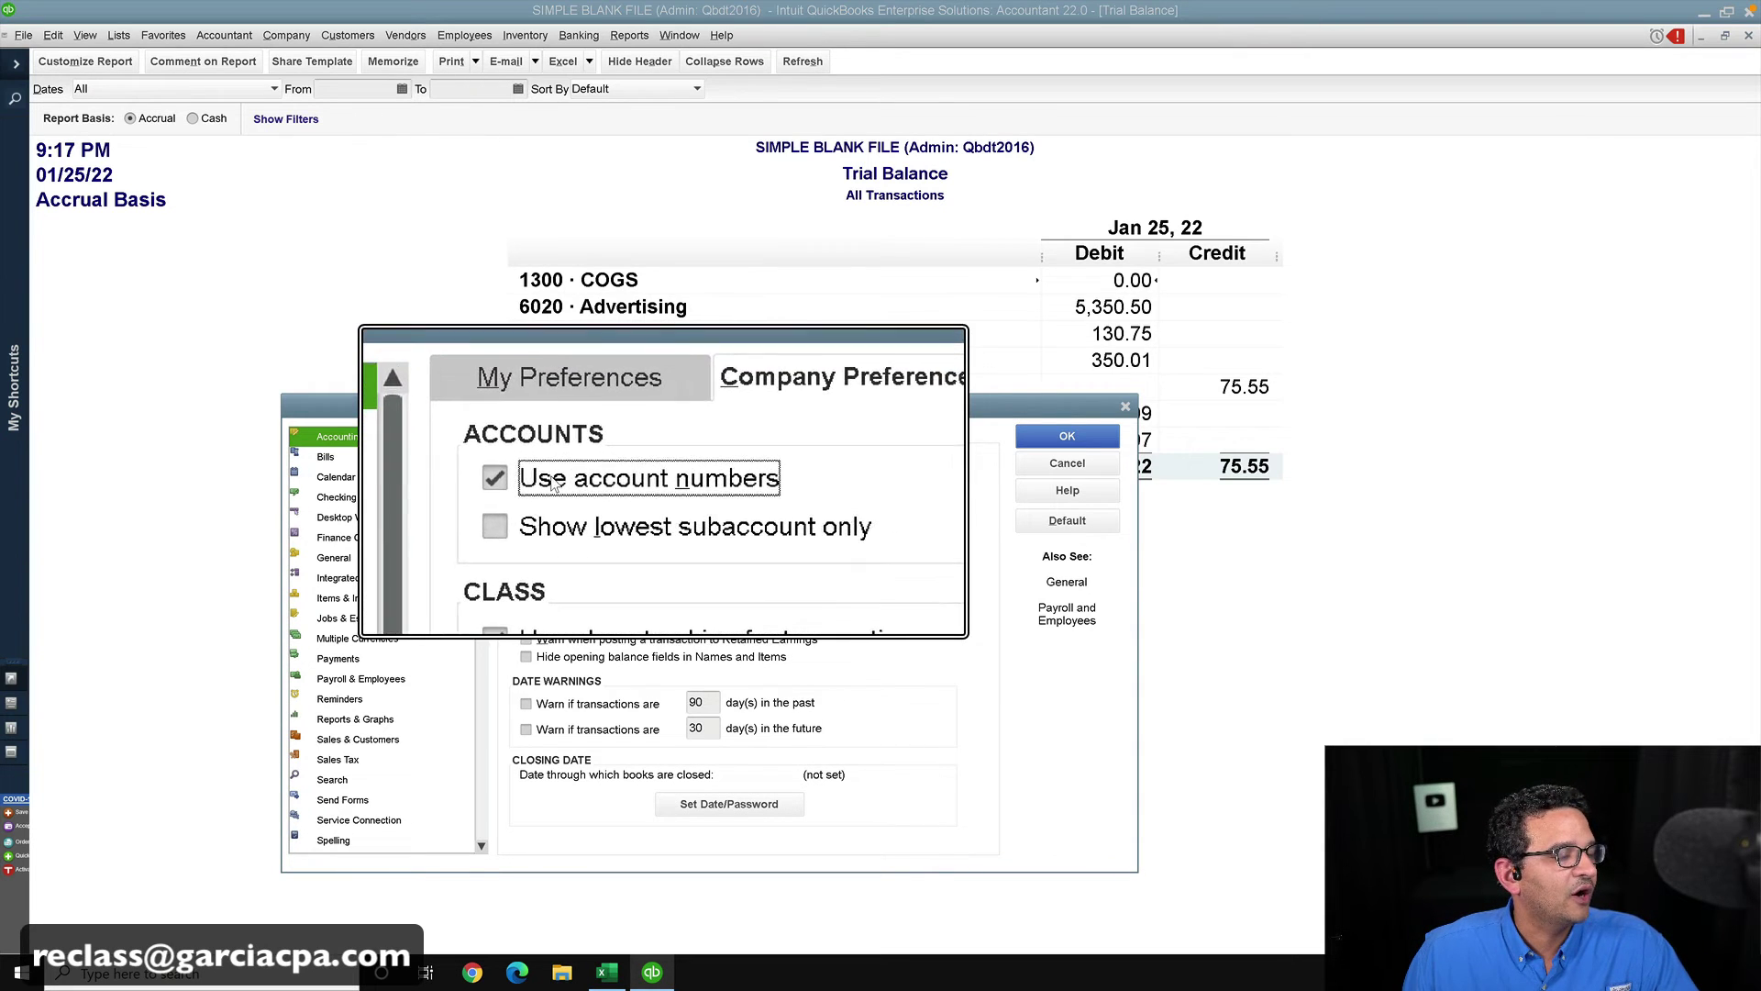
left_click(556, 485)
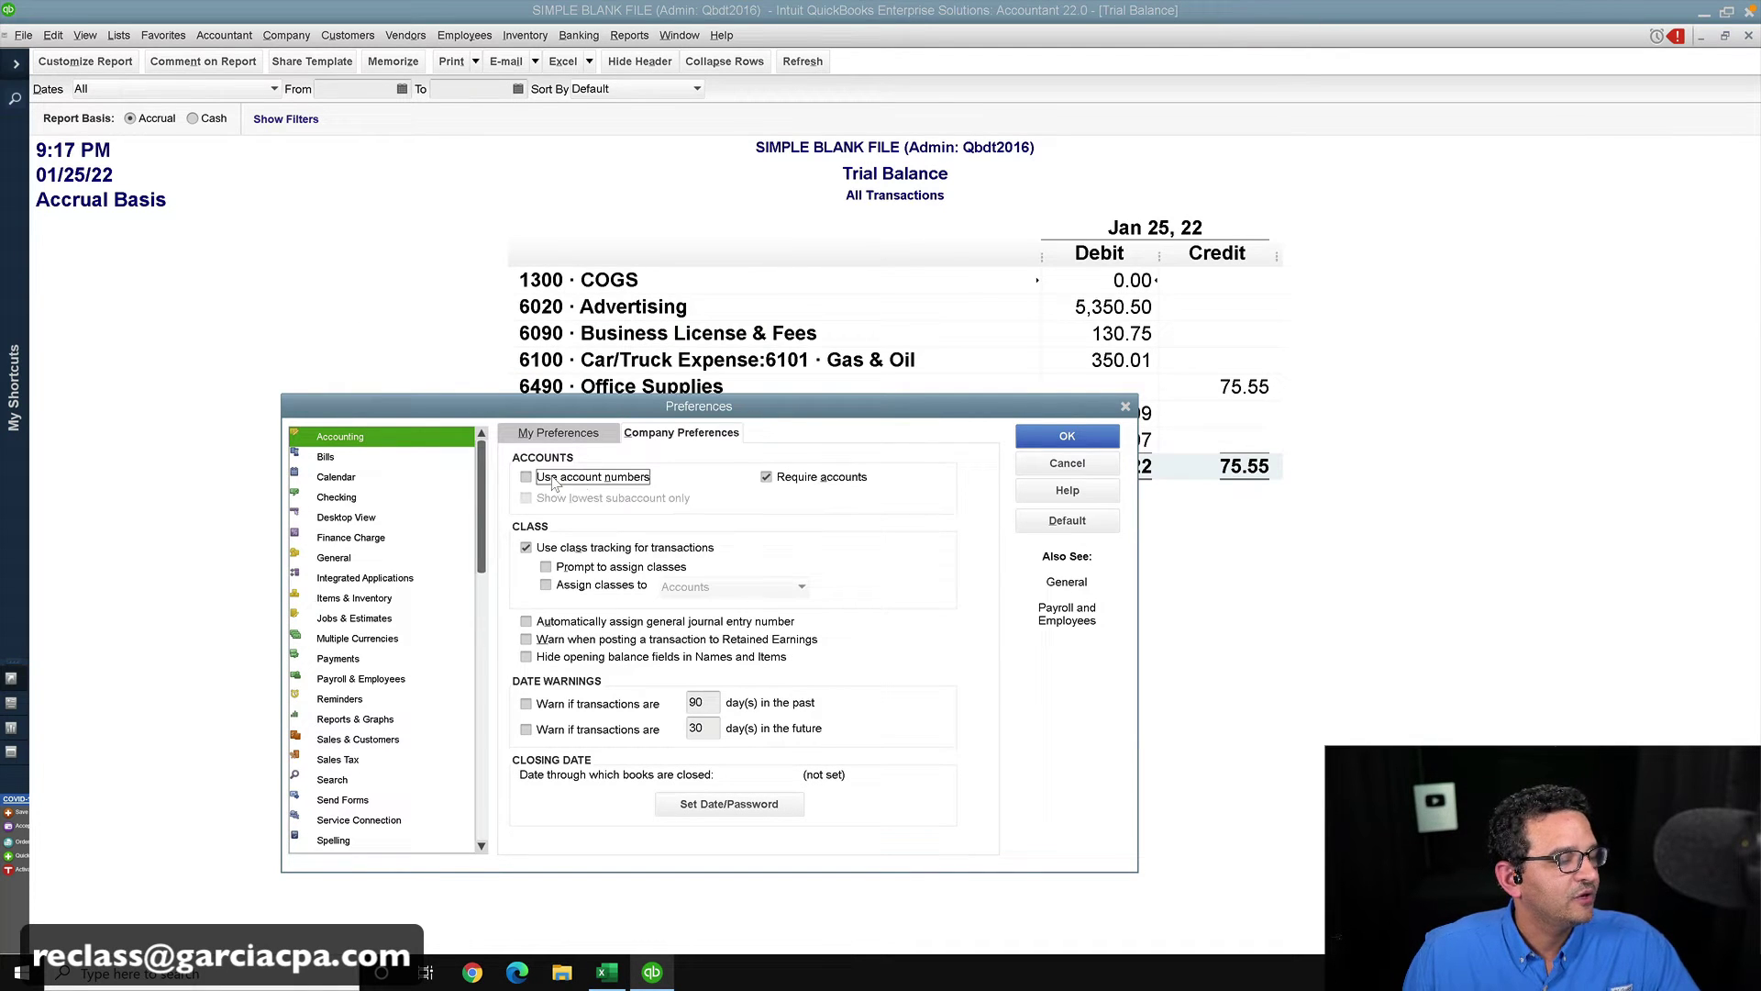
left_click(1072, 442)
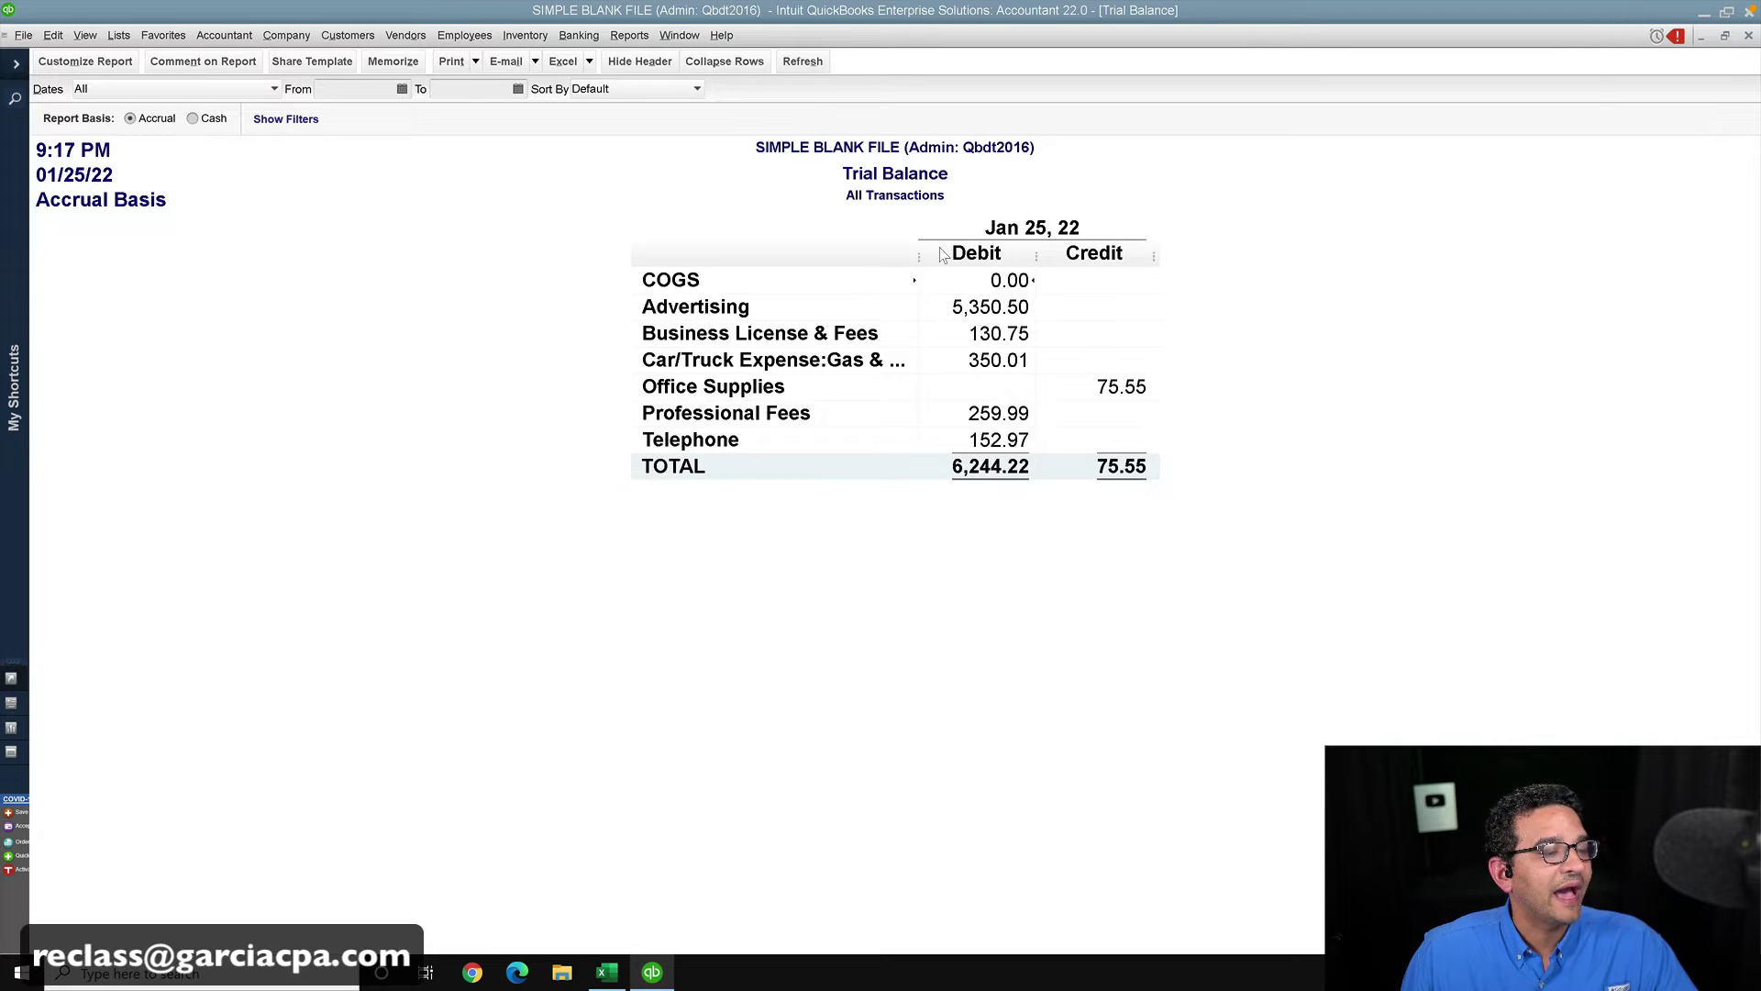
left_click_drag(913, 245, 1020, 241)
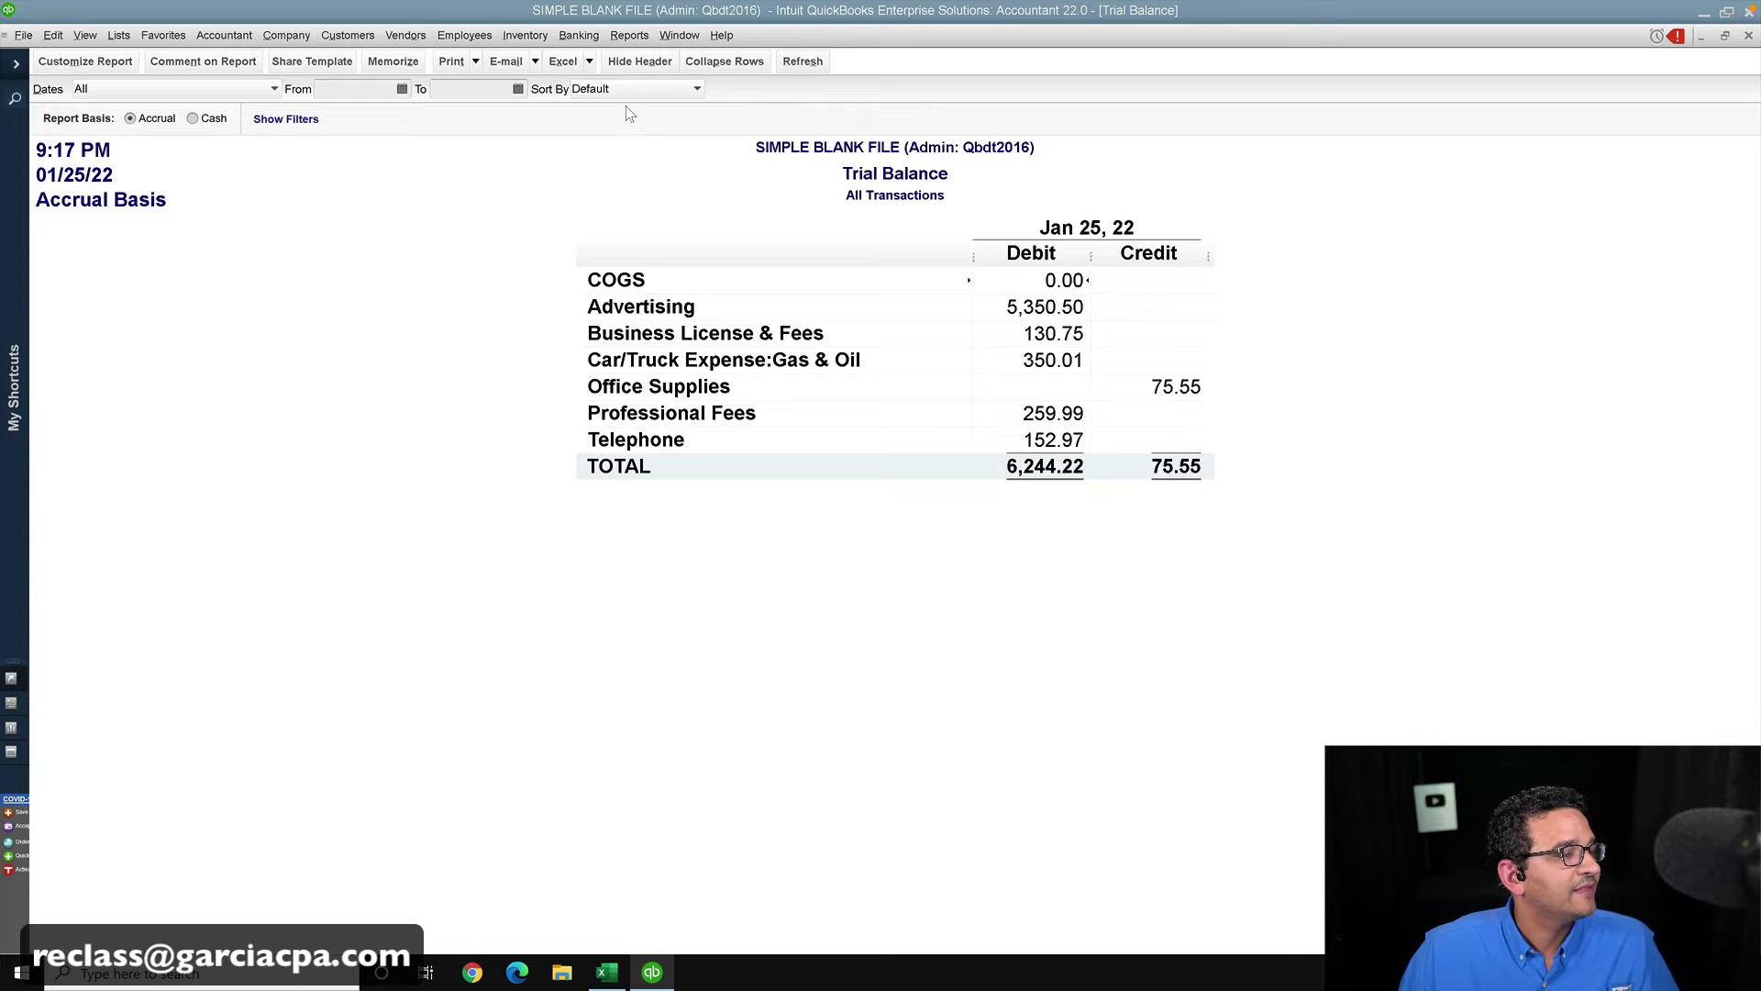
- Export the Trial Balance to a new worksheet in a new Excel workbook and switch to the exported Book3
left_click(589, 62)
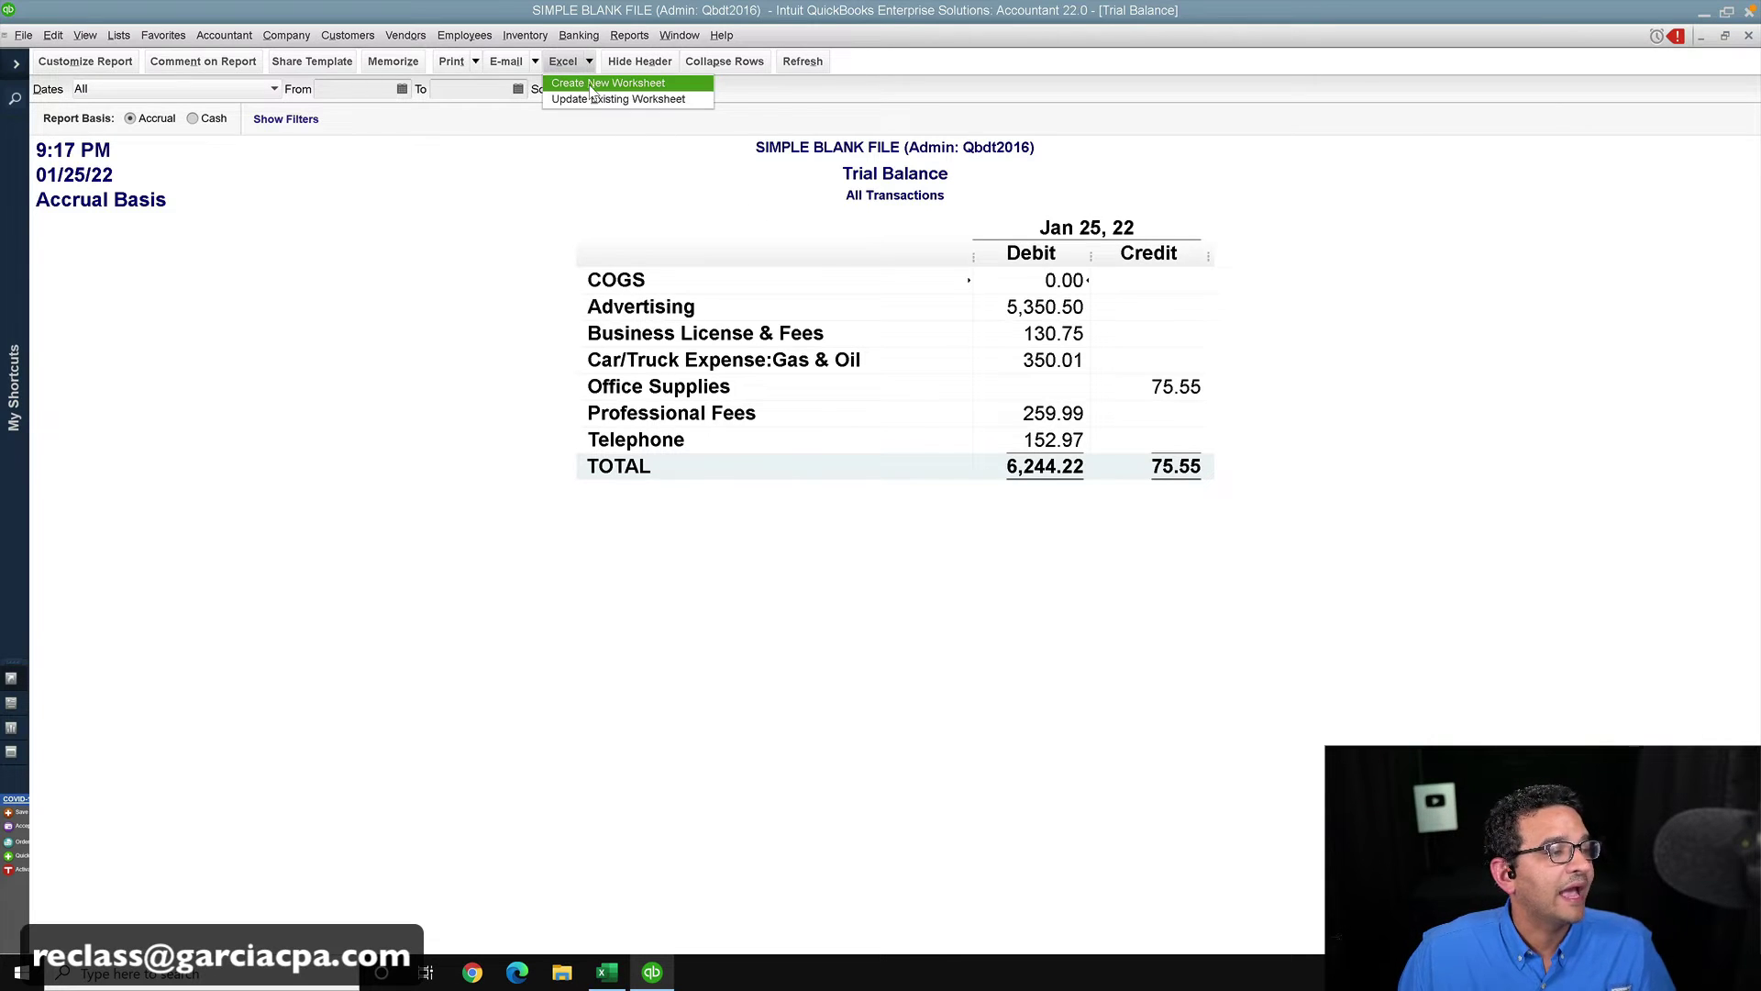
left_click(591, 85)
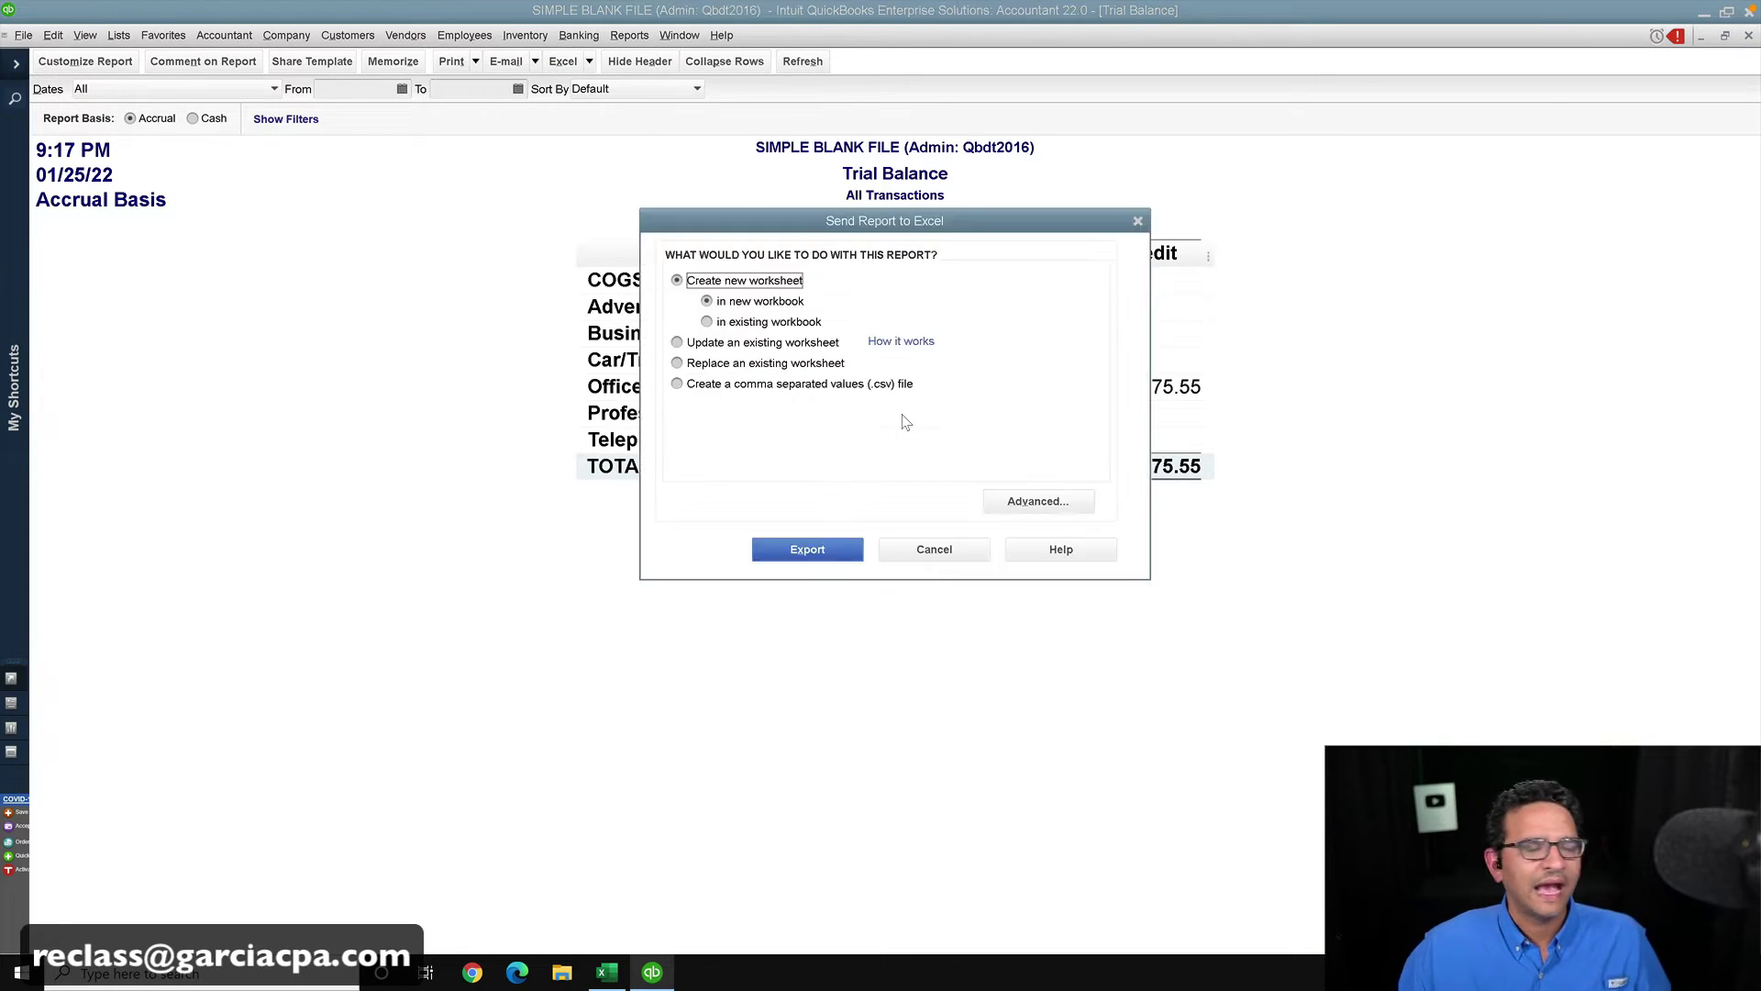
left_click(806, 555)
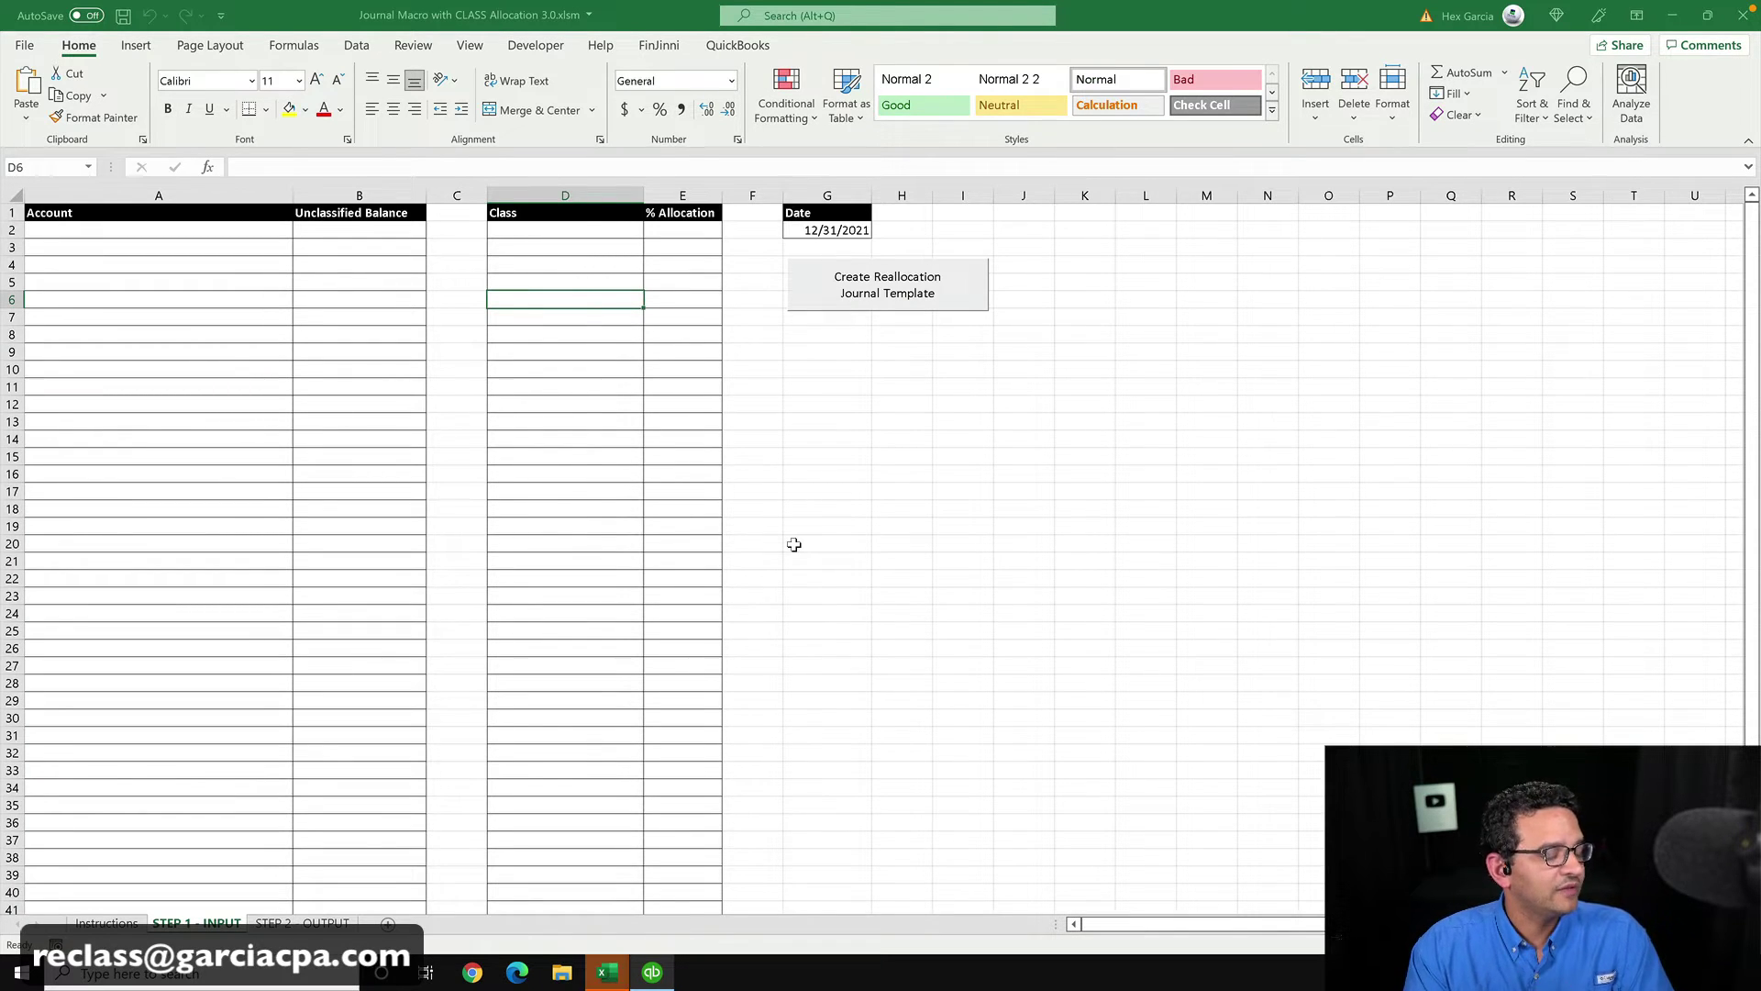
mouse_move(607, 970)
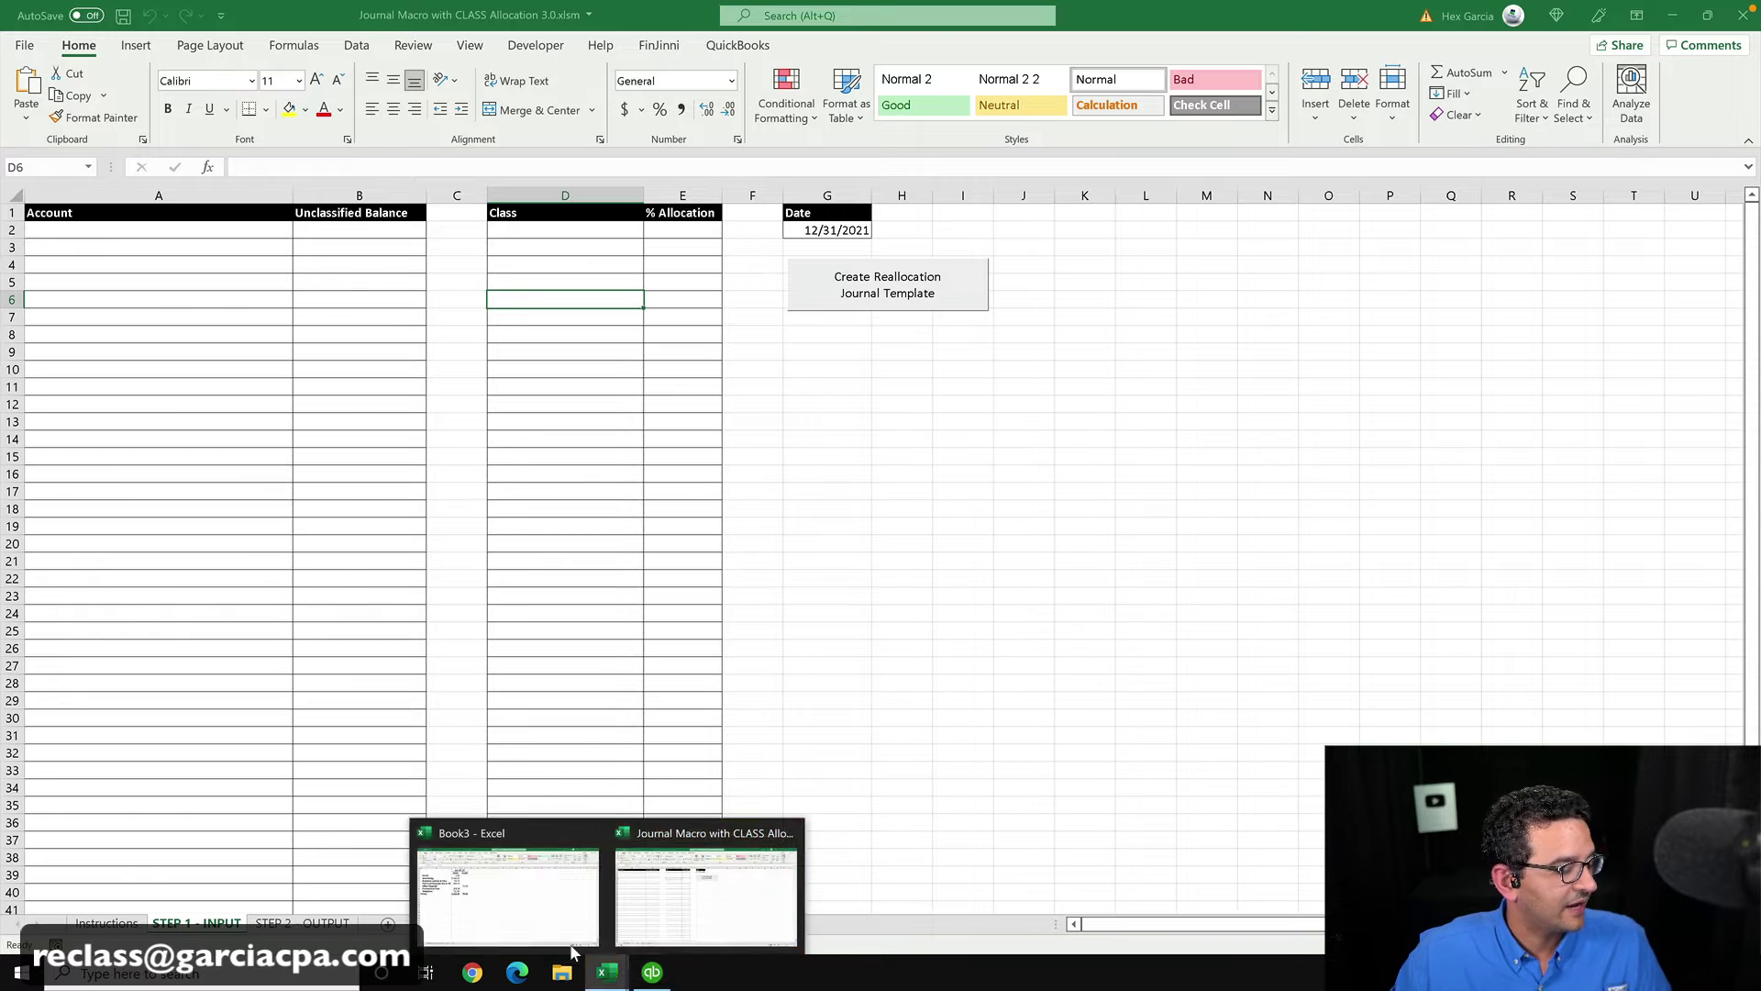
left_click(513, 876)
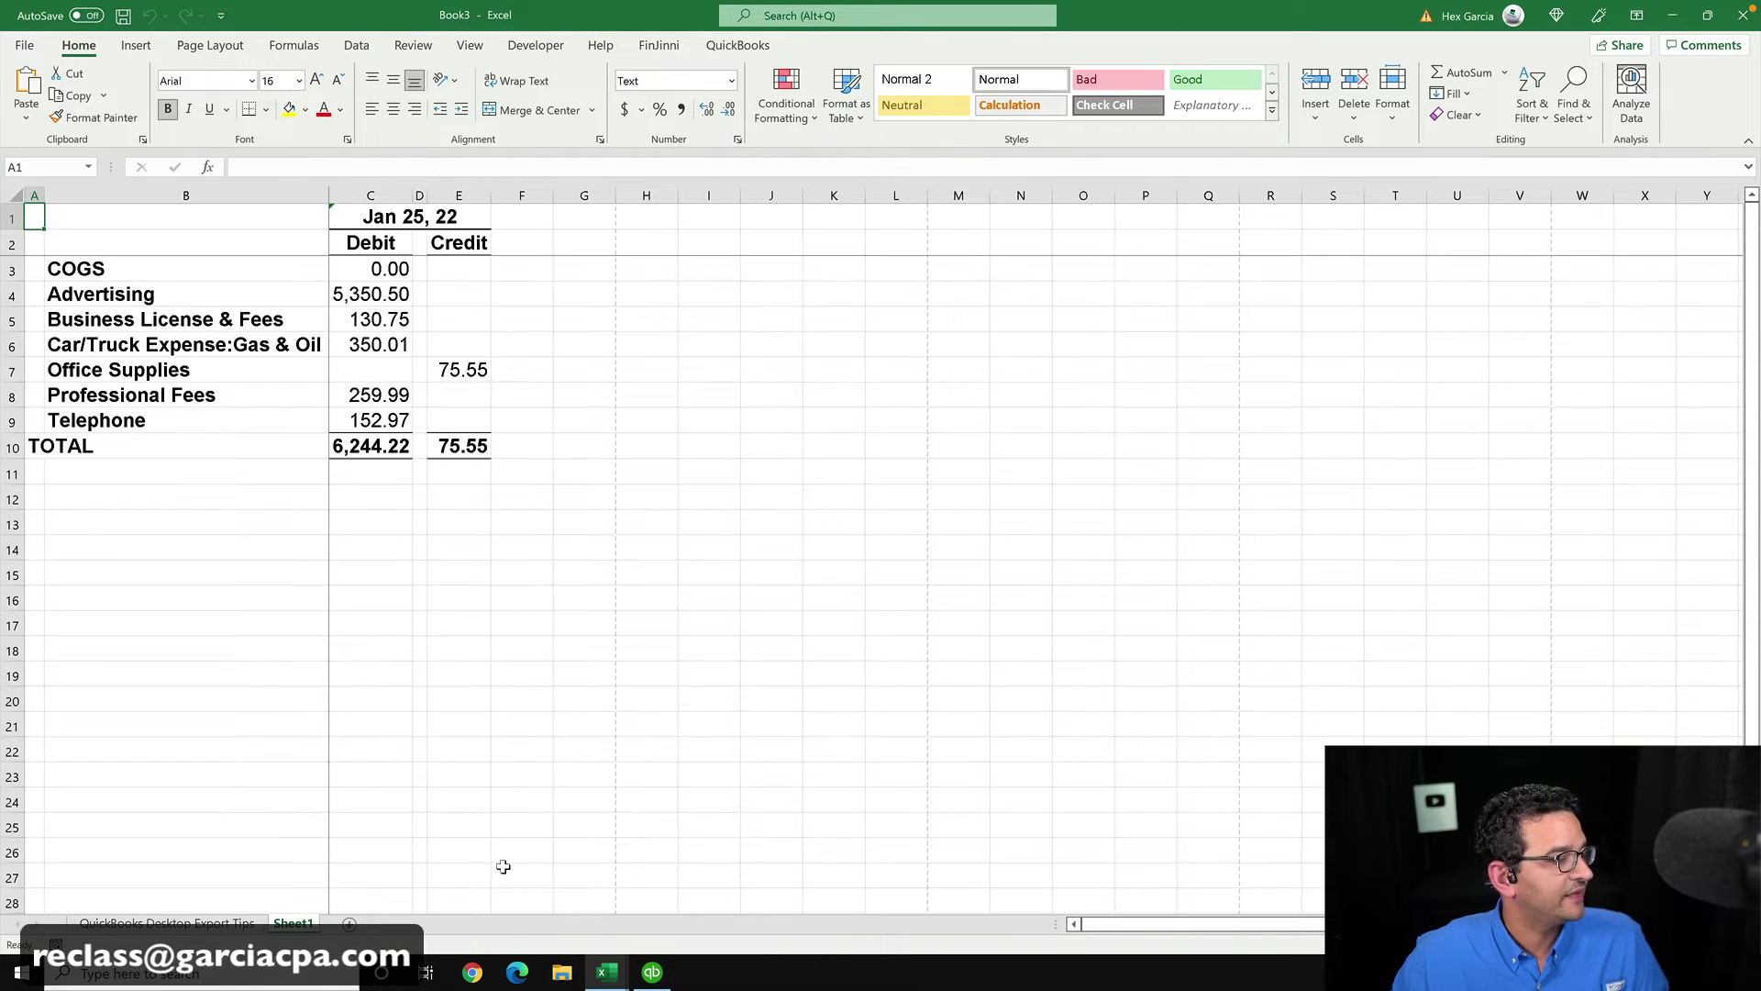
- Delete the empty column A and the TOTAL row from the exported trial balance
left_click(461, 624)
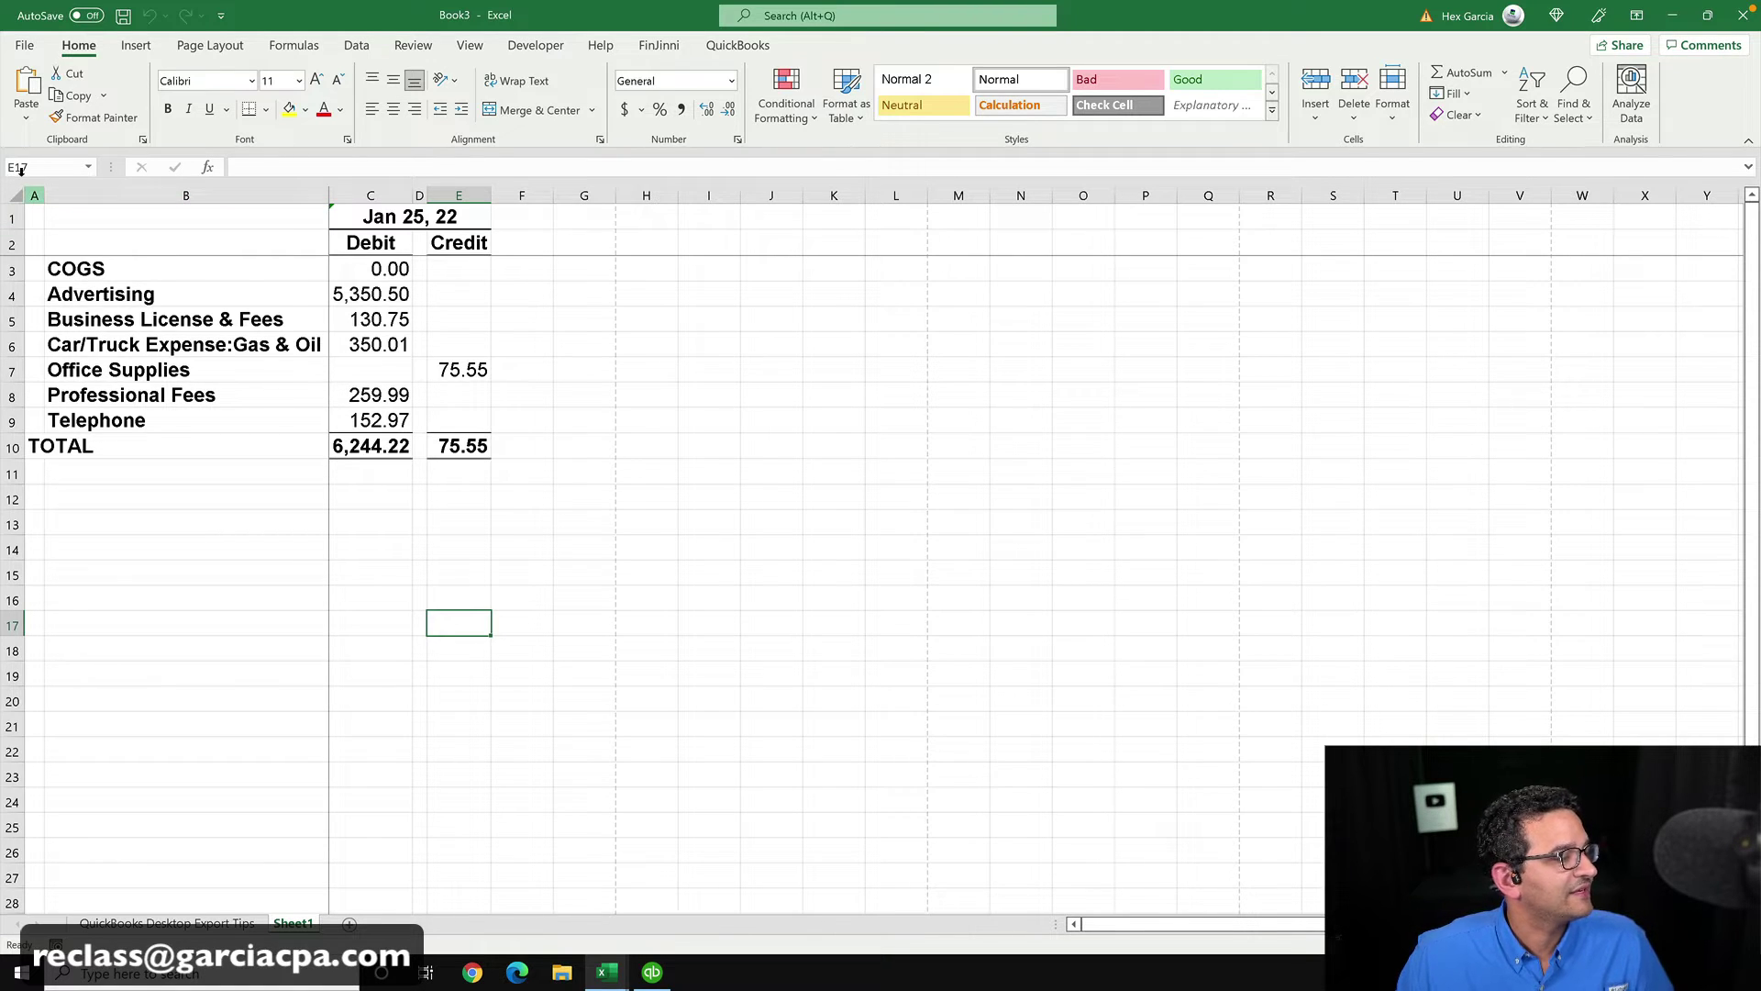
left_click(33, 194)
right_click(34, 195)
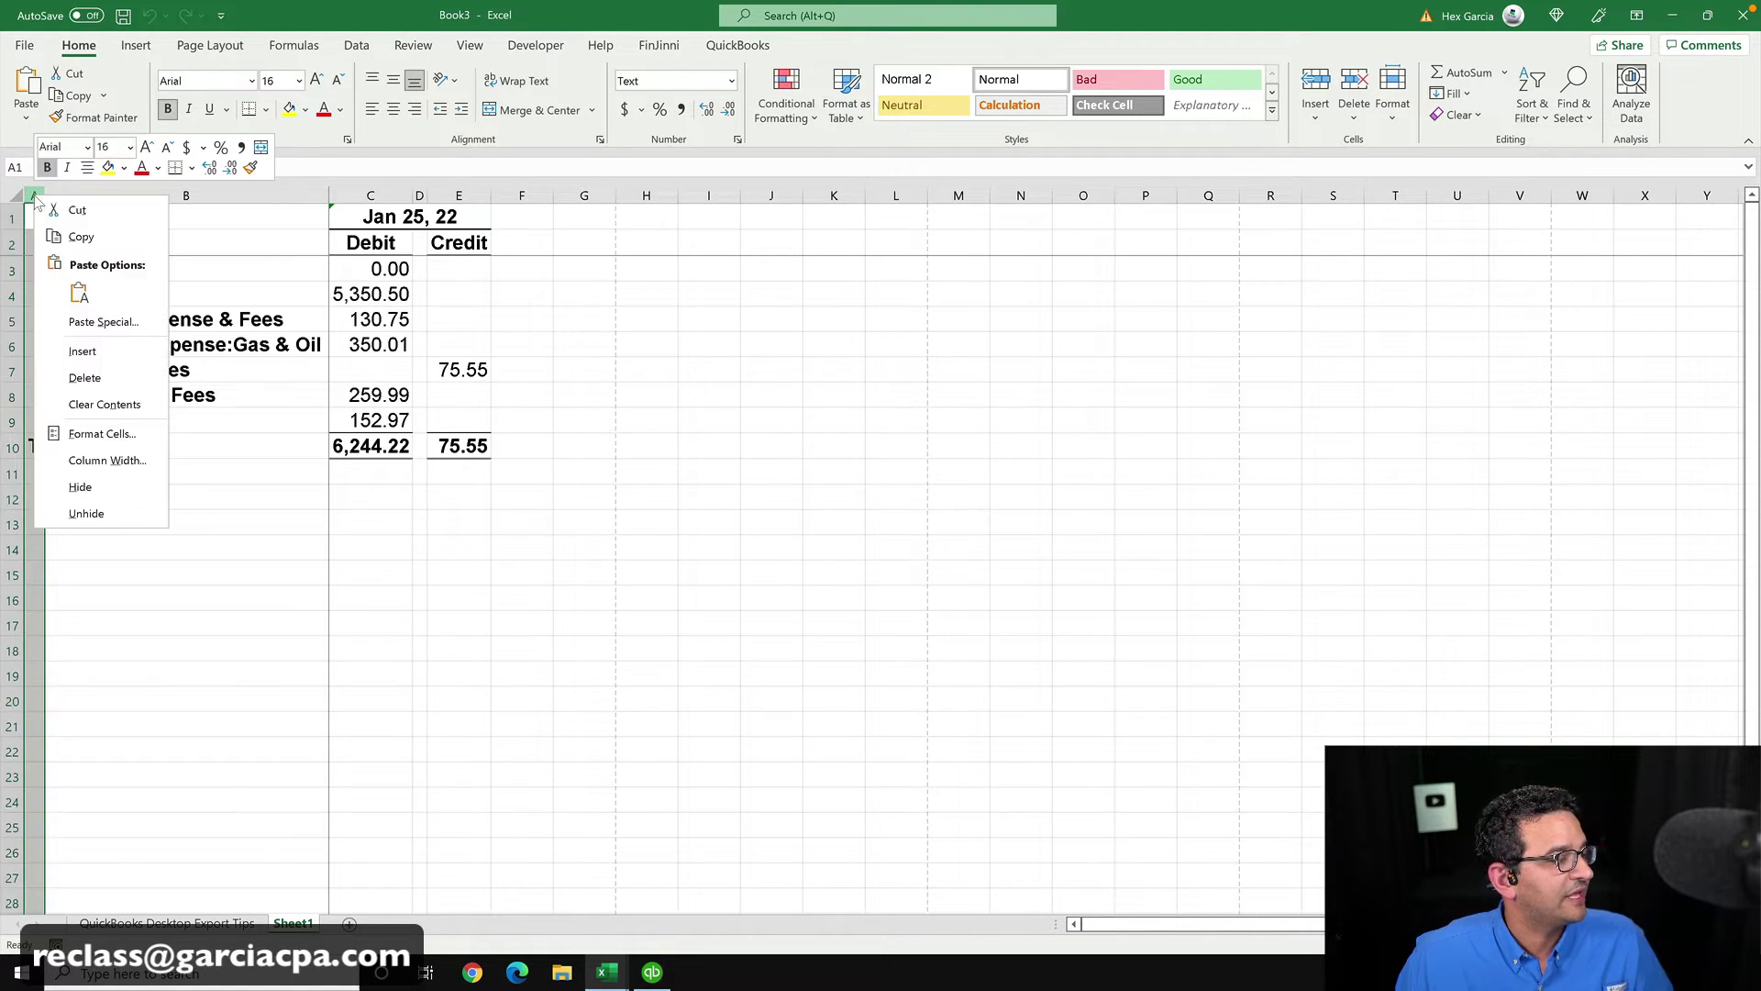
left_click(82, 379)
right_click(11, 448)
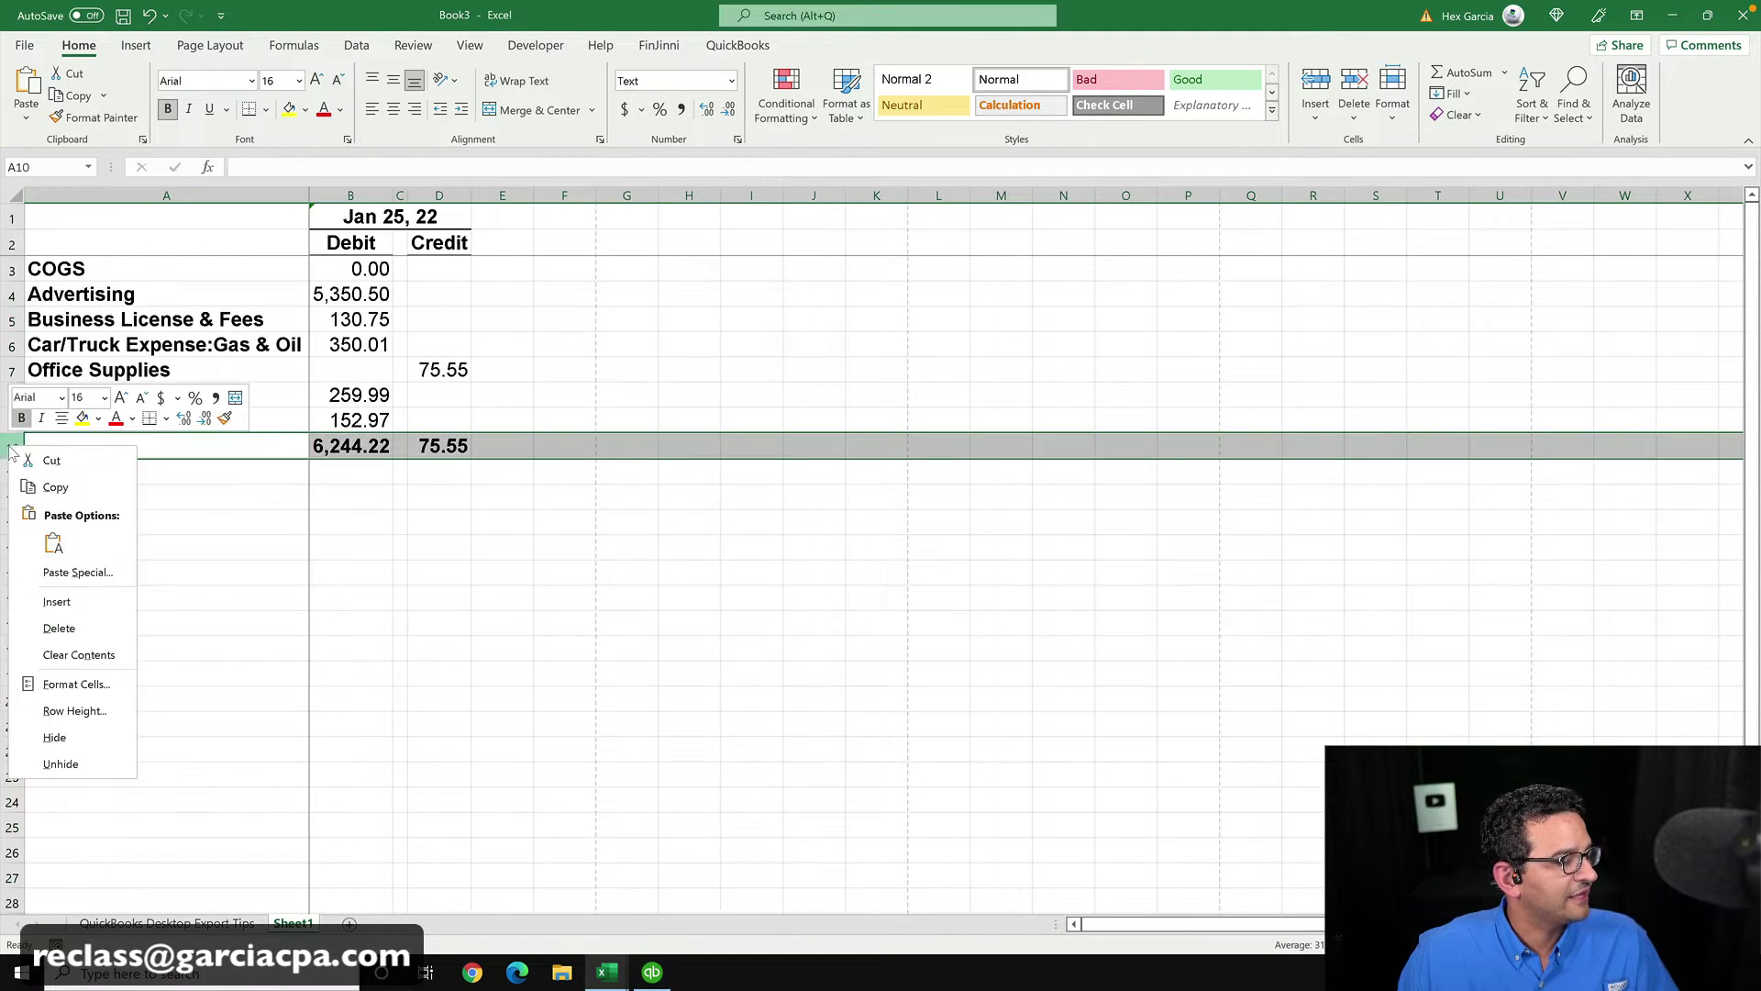
left_click(59, 628)
left_click(354, 520)
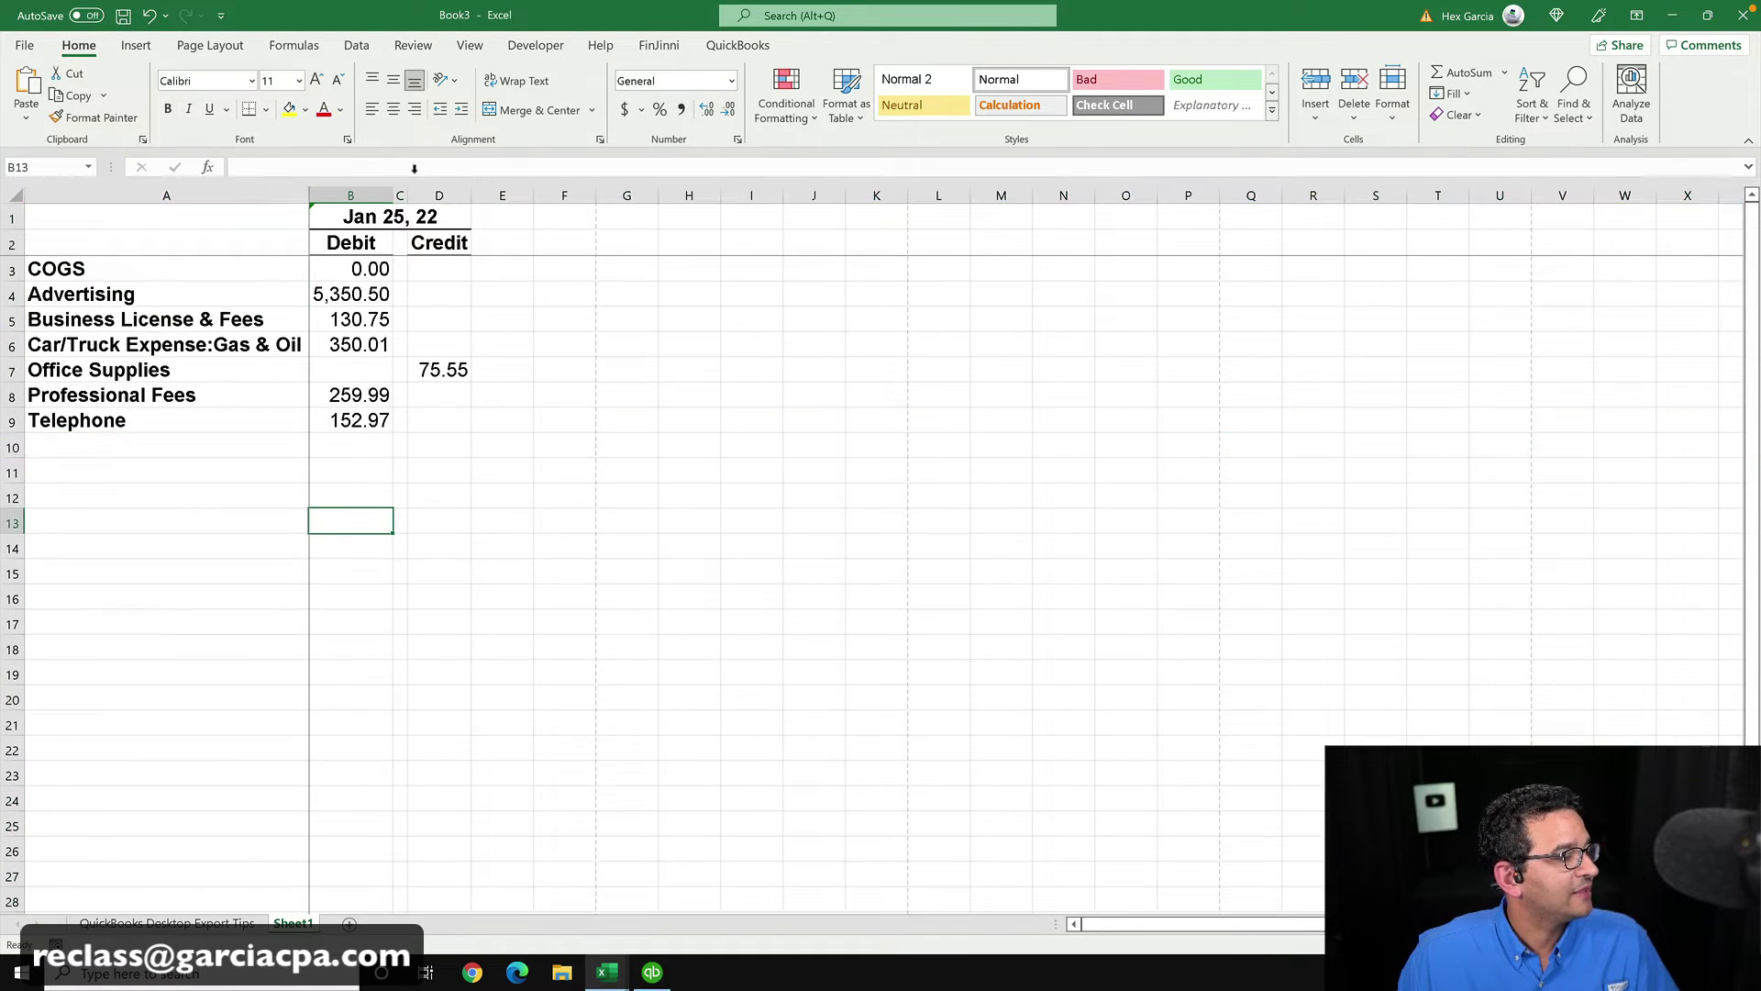
- Delete the narrow blank column between the Debit and Credit columns
left_click_drag(400, 191, 528, 191)
left_click(447, 190)
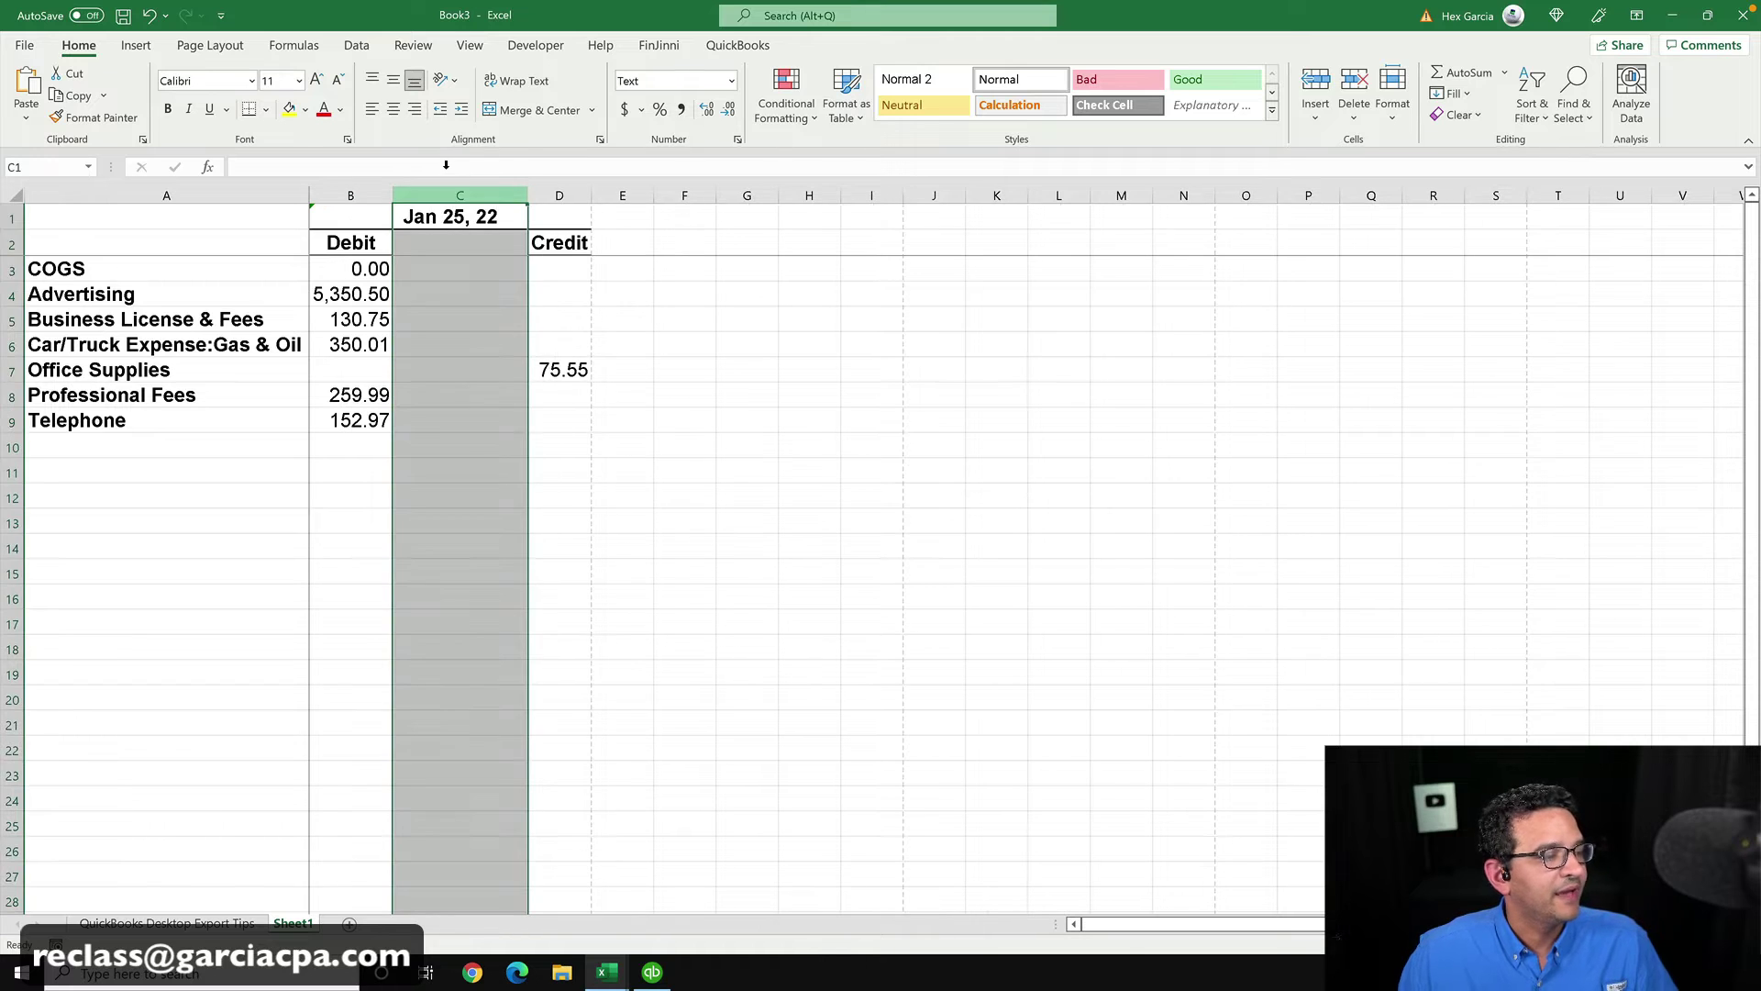
right_click(432, 249)
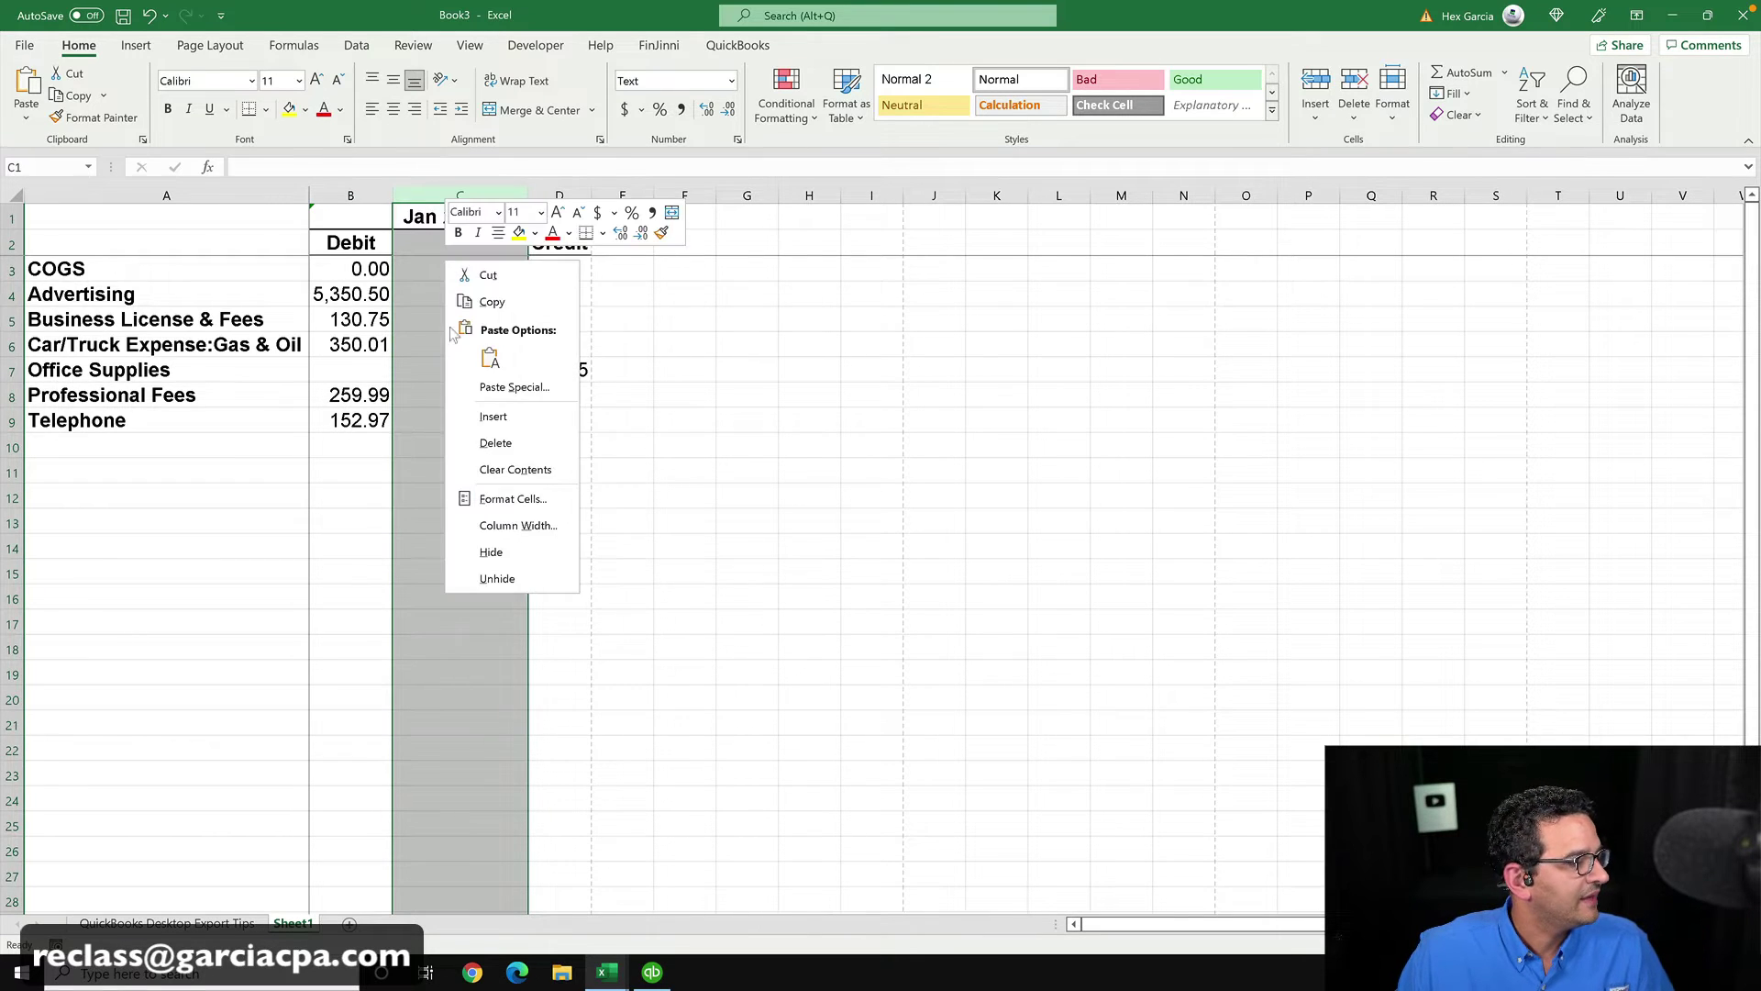
left_click(496, 446)
left_click(550, 448)
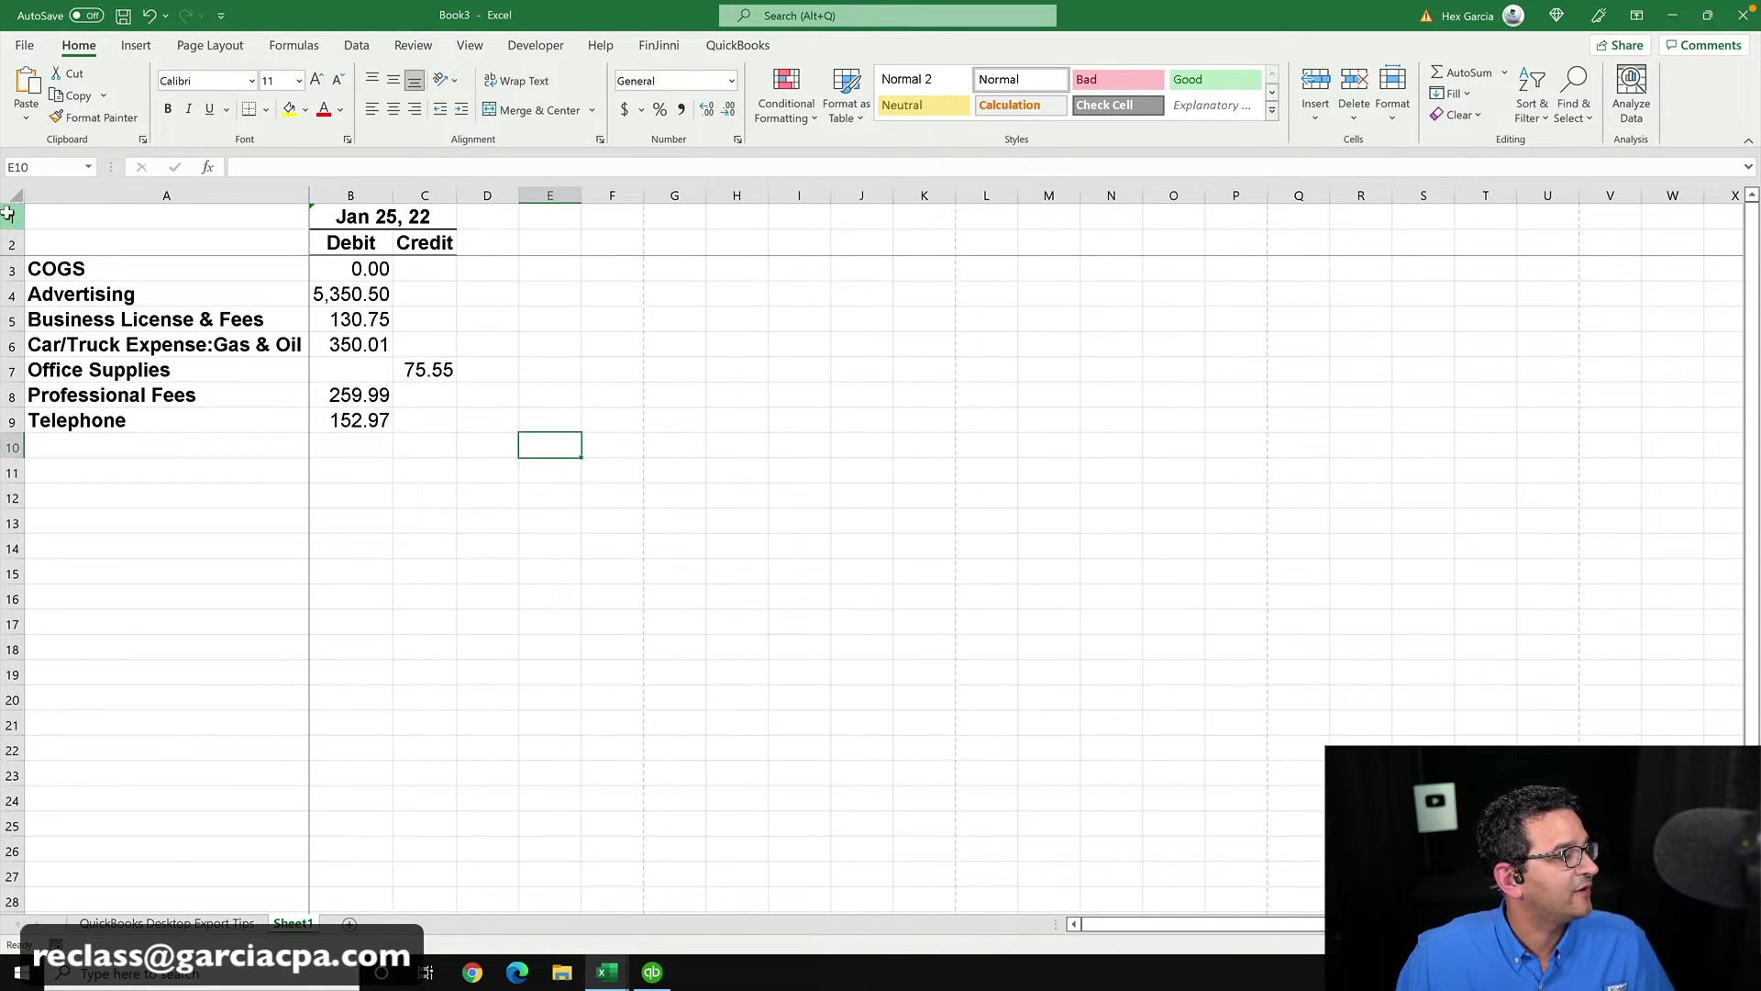
- Delete the two header rows containing the date and the Debit and Credit labels
left_click_drag(12, 219, 12, 233)
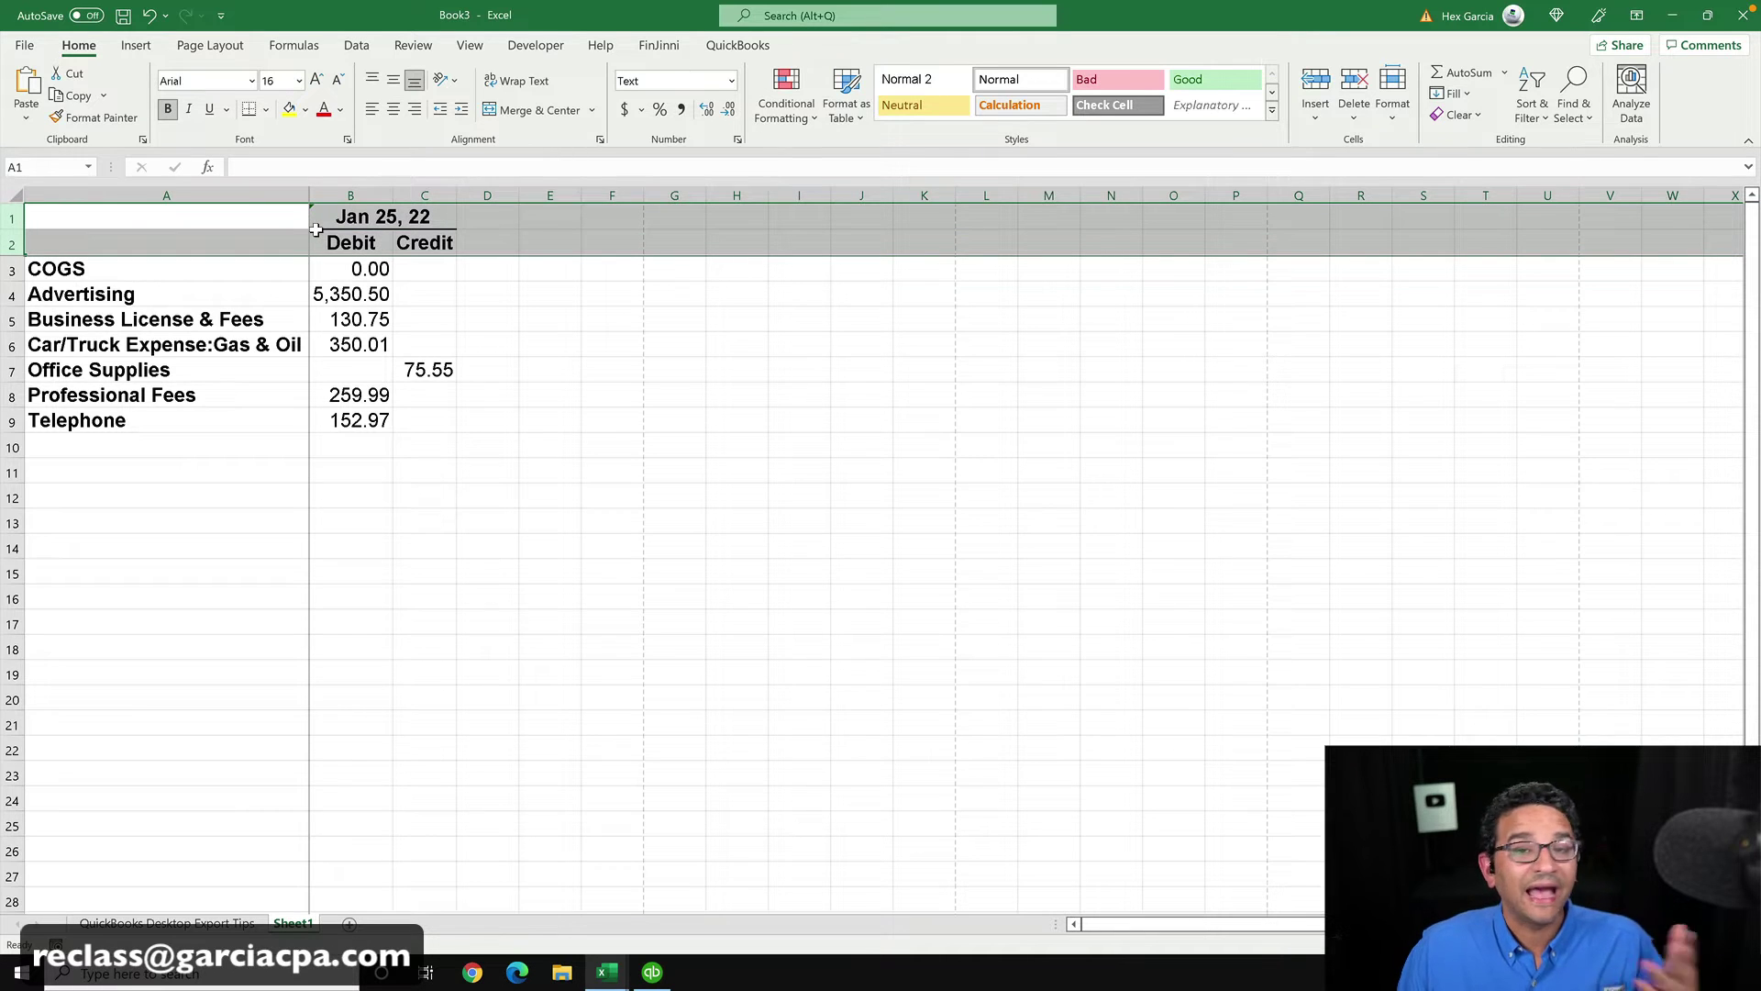
right_click(119, 230)
left_click(180, 418)
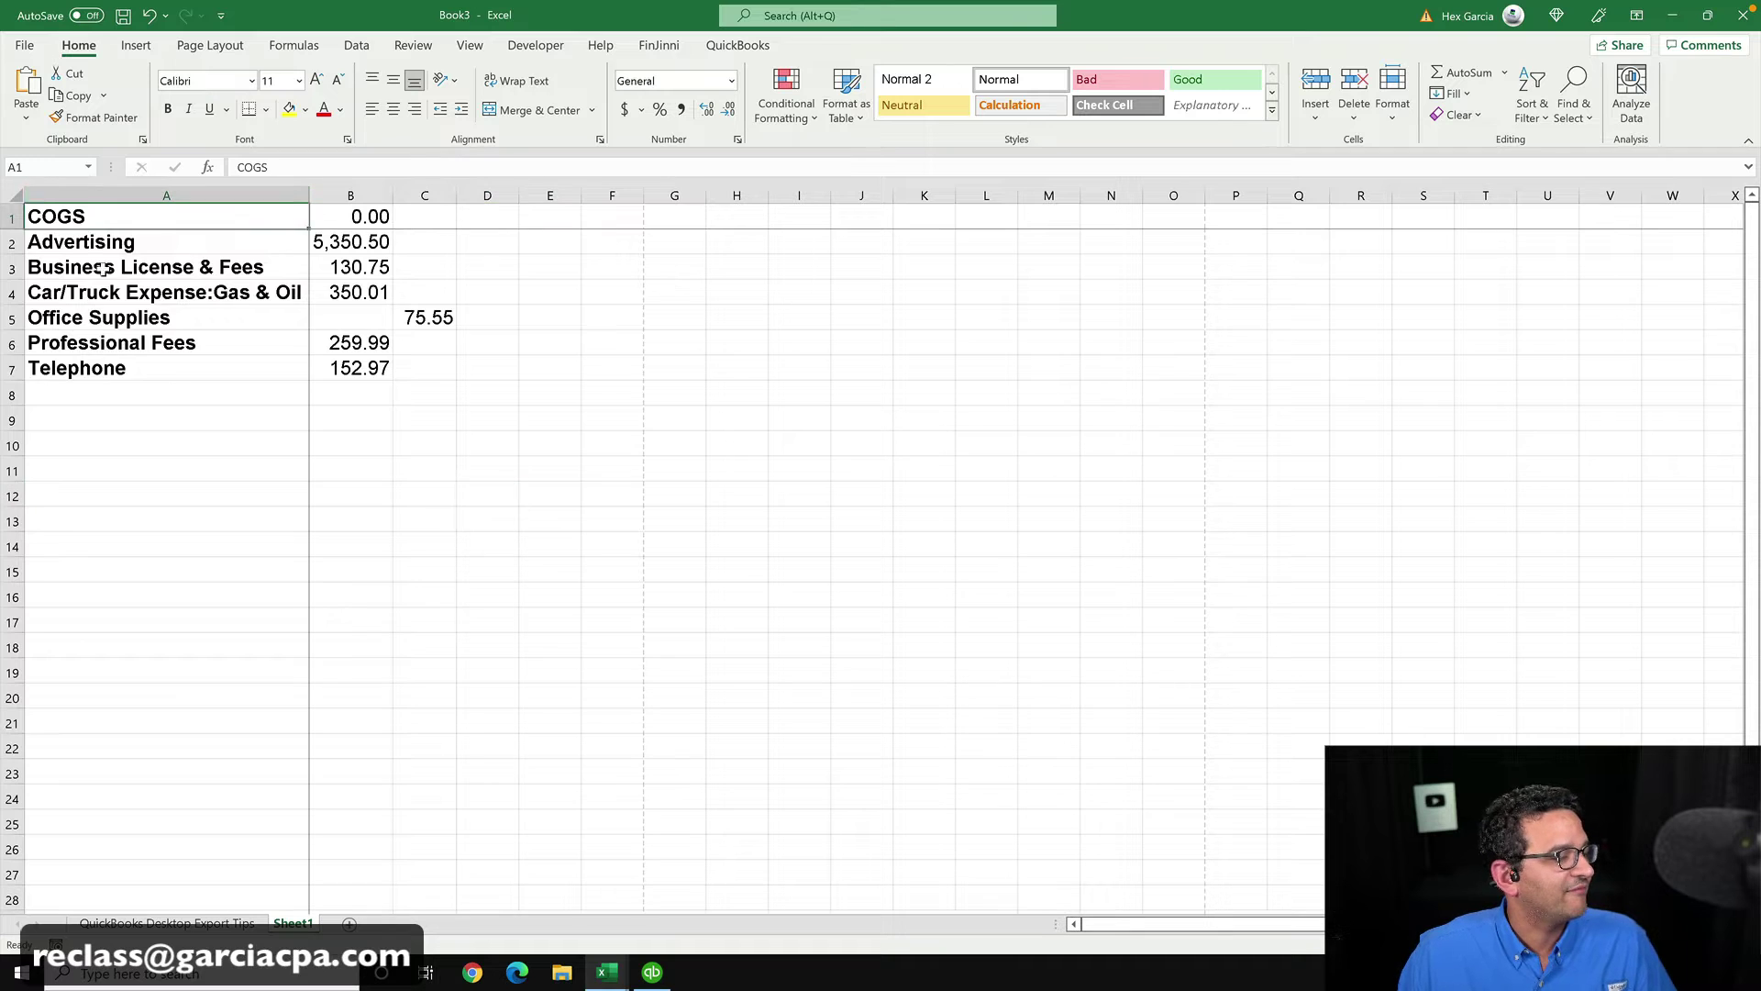
- Review the account names, debit amounts and credit amounts in rows 1 to 7, and slightly widen column D
left_click_drag(104, 269, 108, 371)
left_click_drag(349, 213, 328, 371)
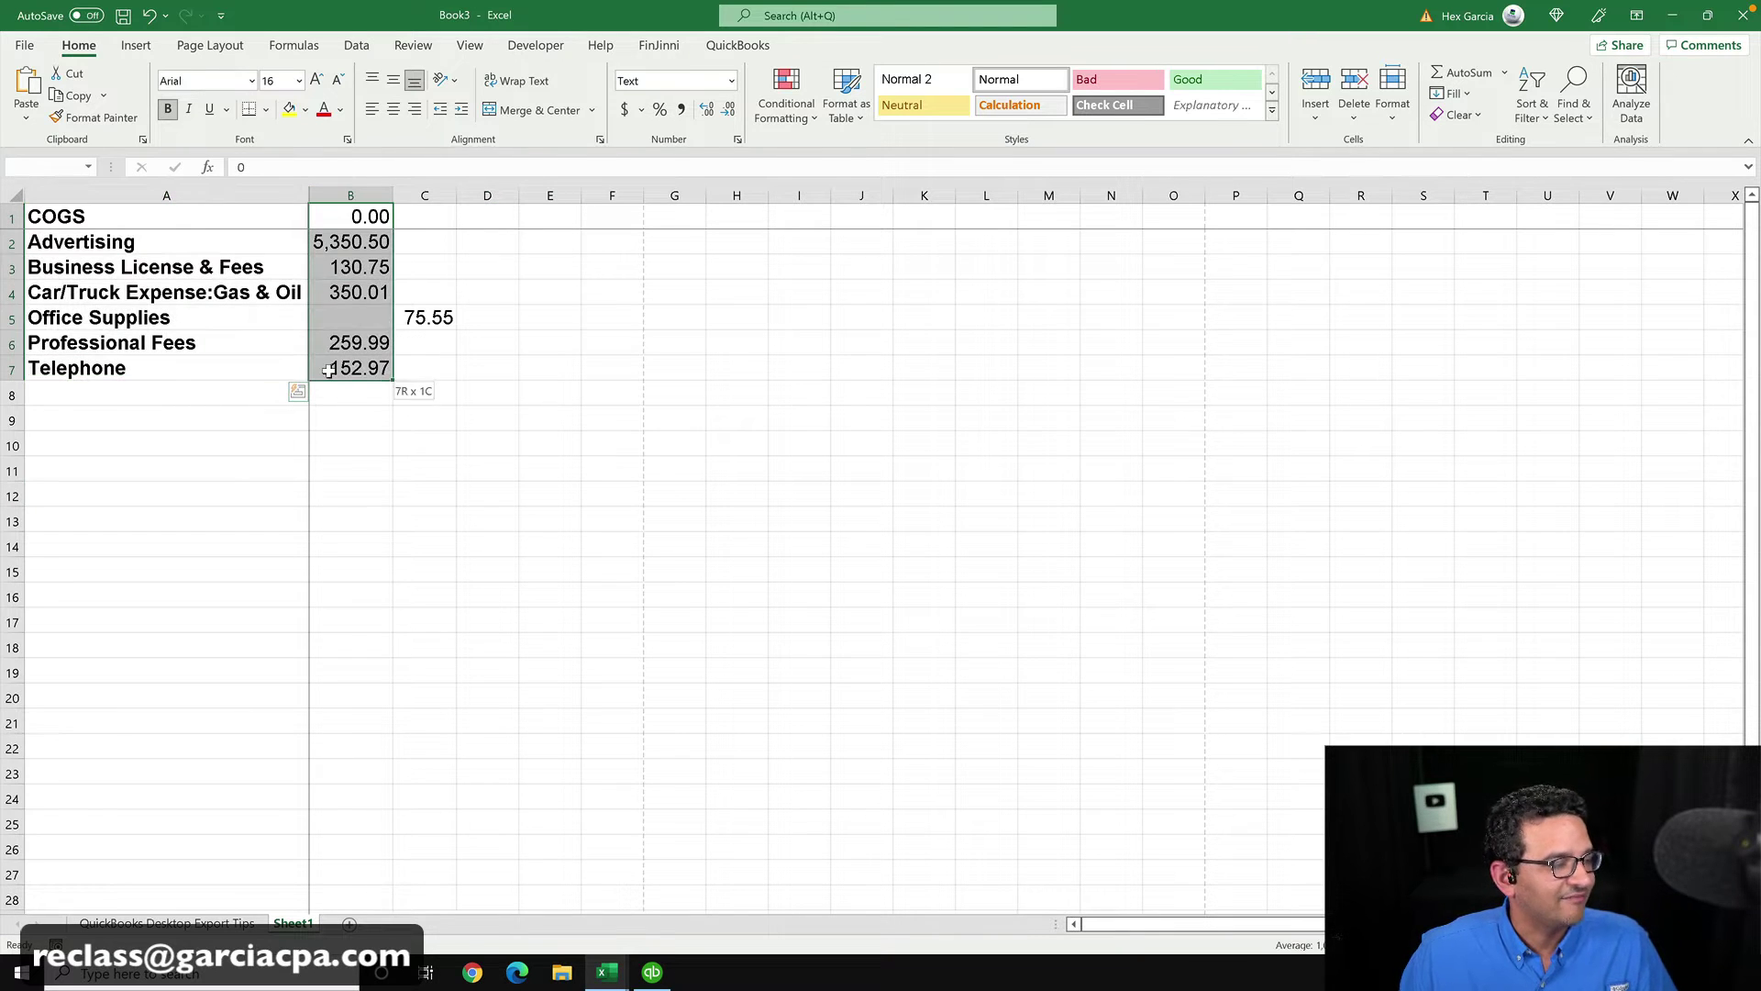
left_click_drag(414, 218, 425, 356)
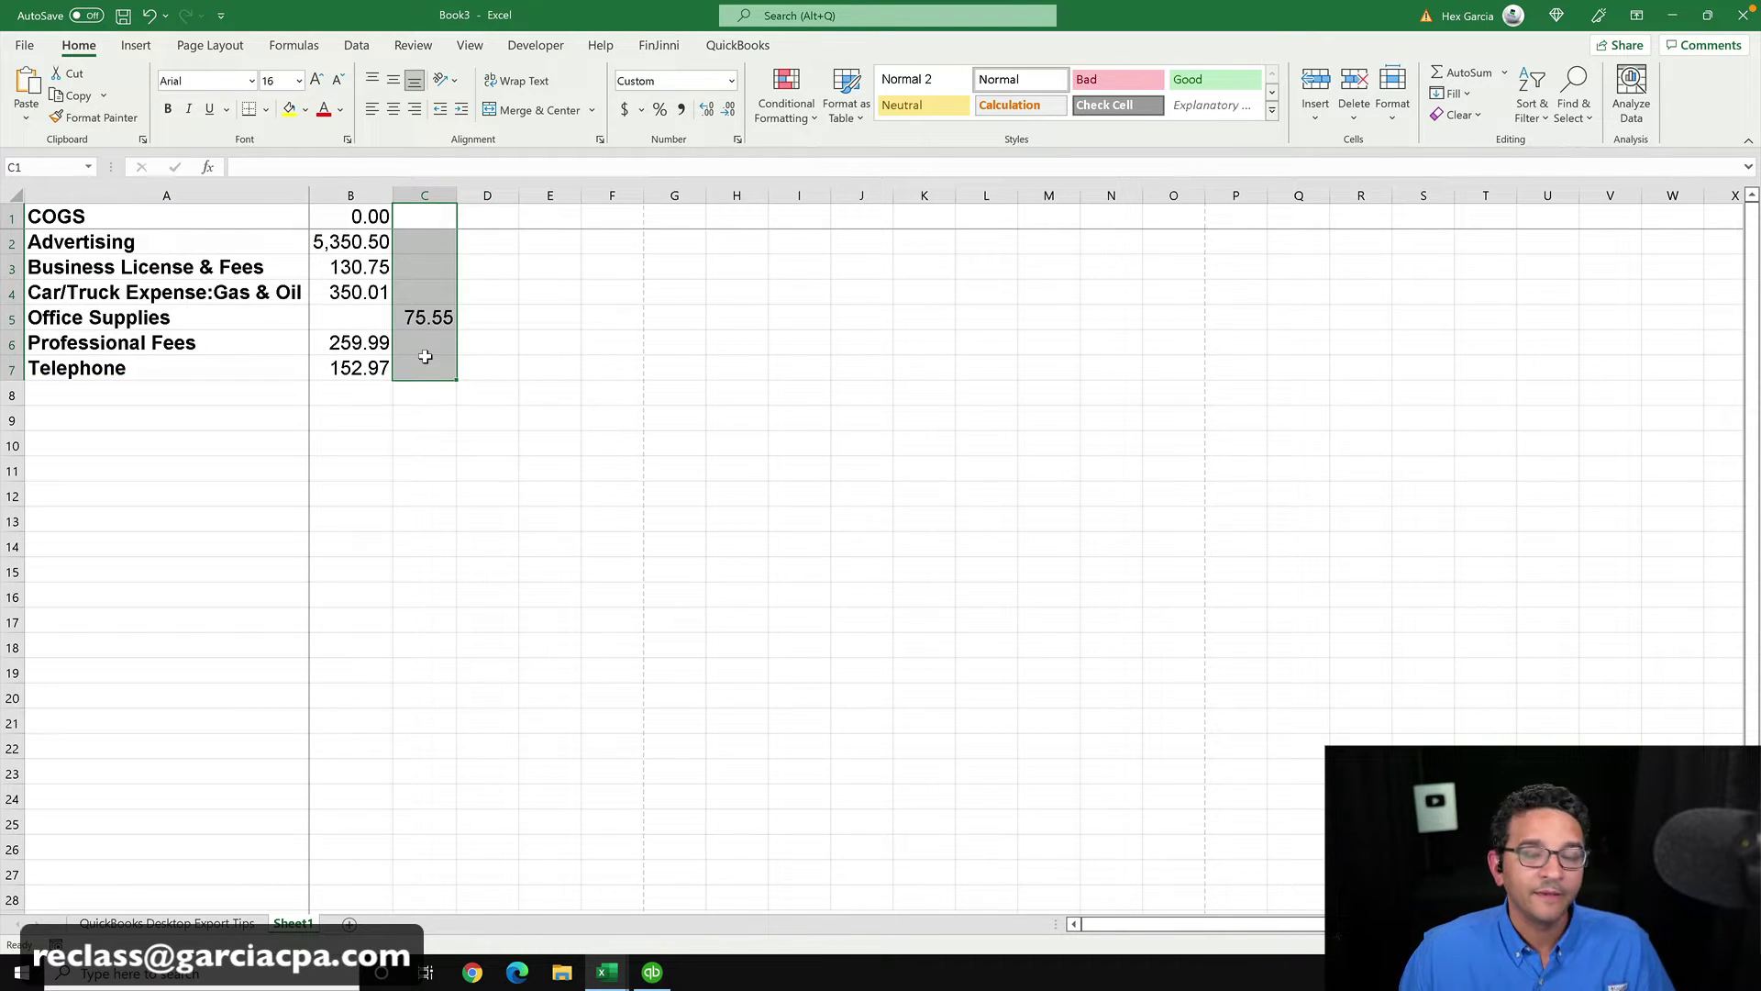
left_click(571, 493)
left_click_drag(519, 195, 534, 196)
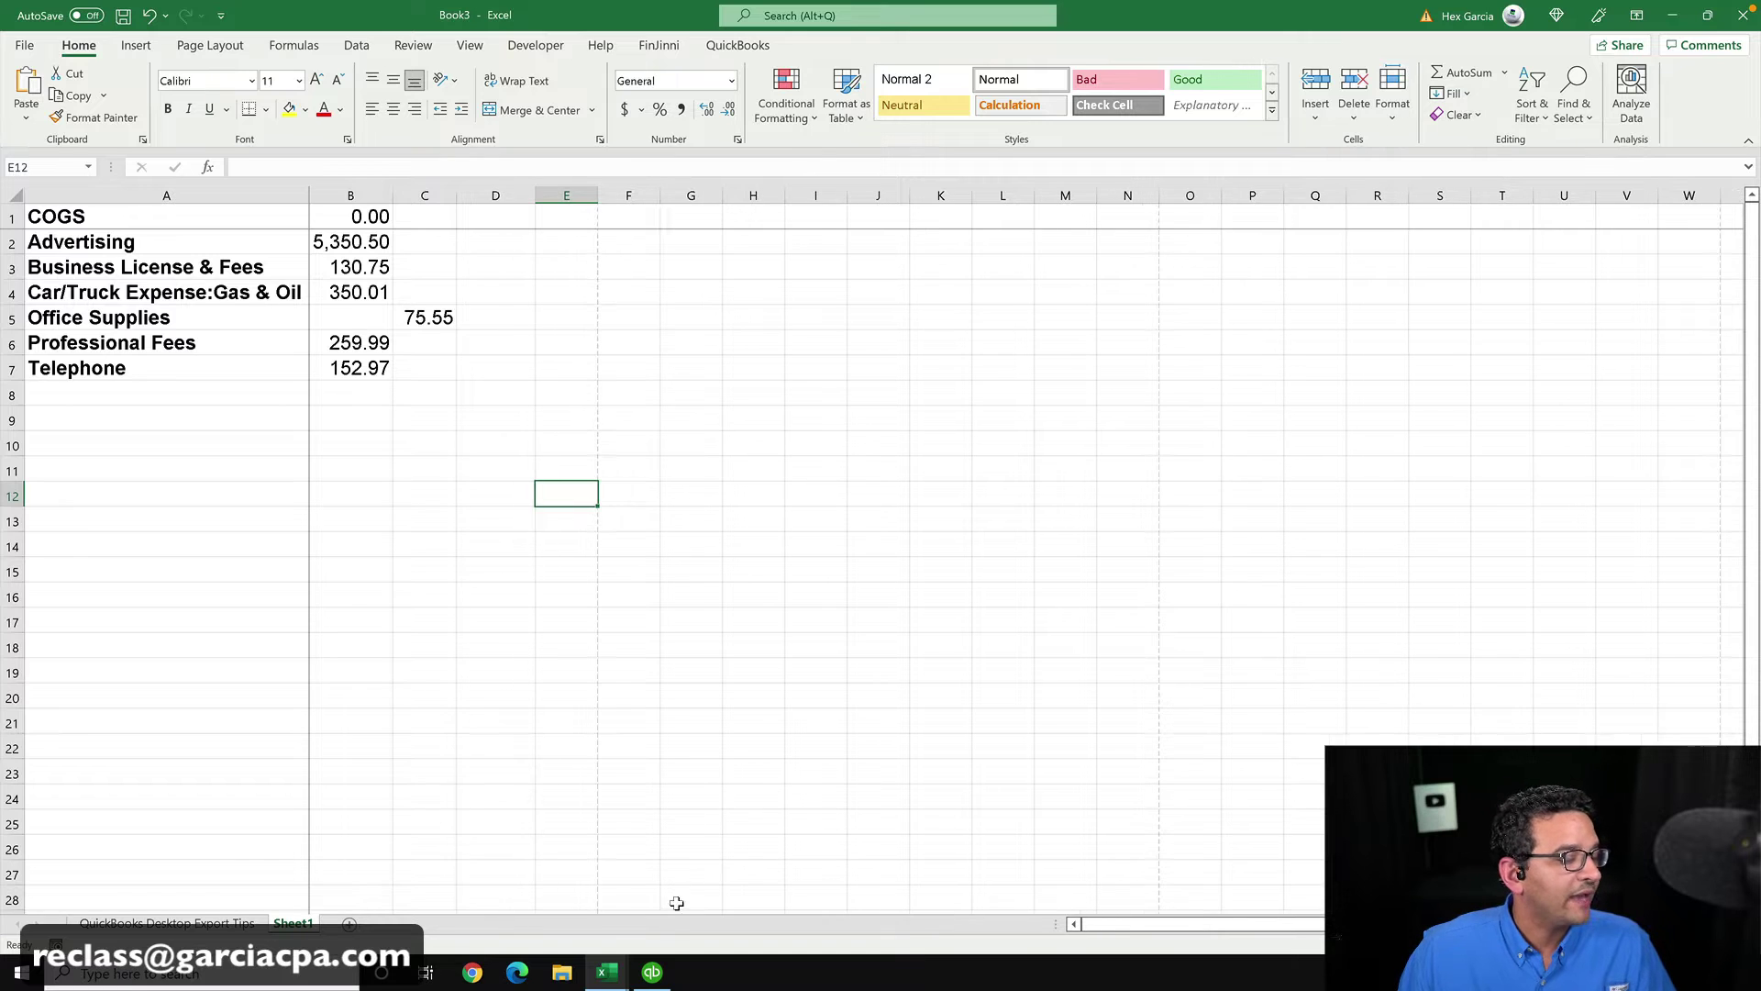
- Check the Unclassified Balance column on the macro workbook's STEP 1 - INPUT sheet, and return to the Book3 trial balance
left_click(642, 862)
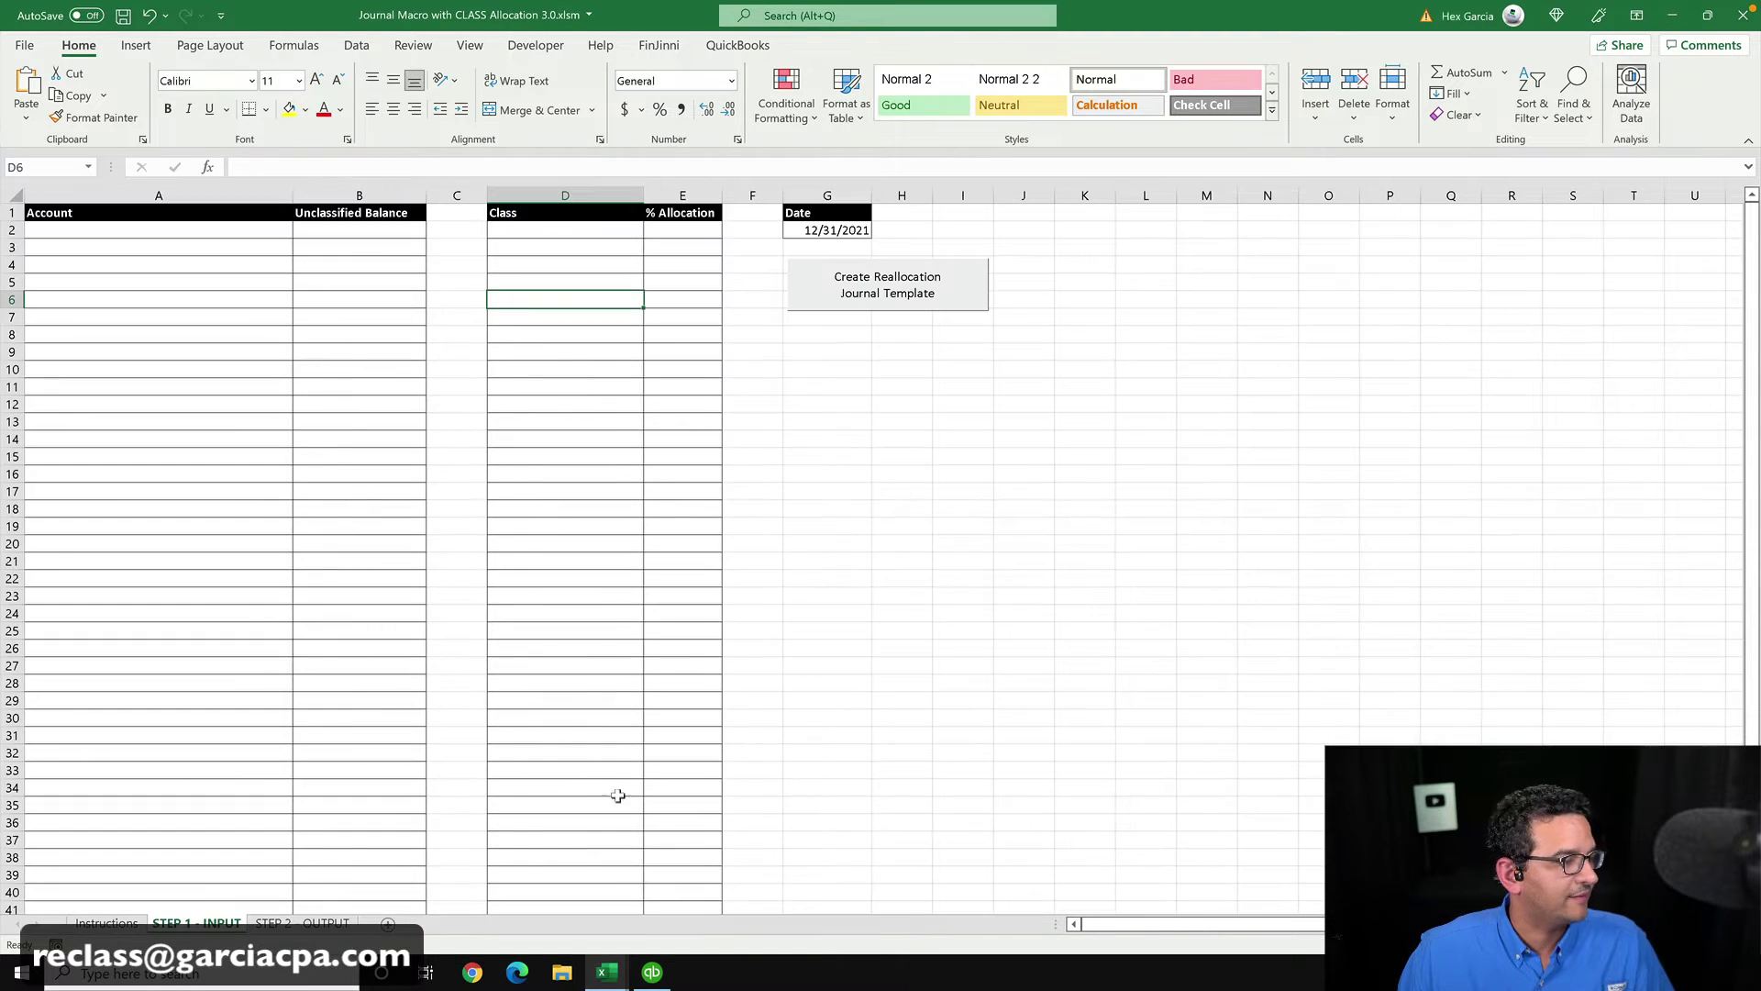
left_click(332, 223)
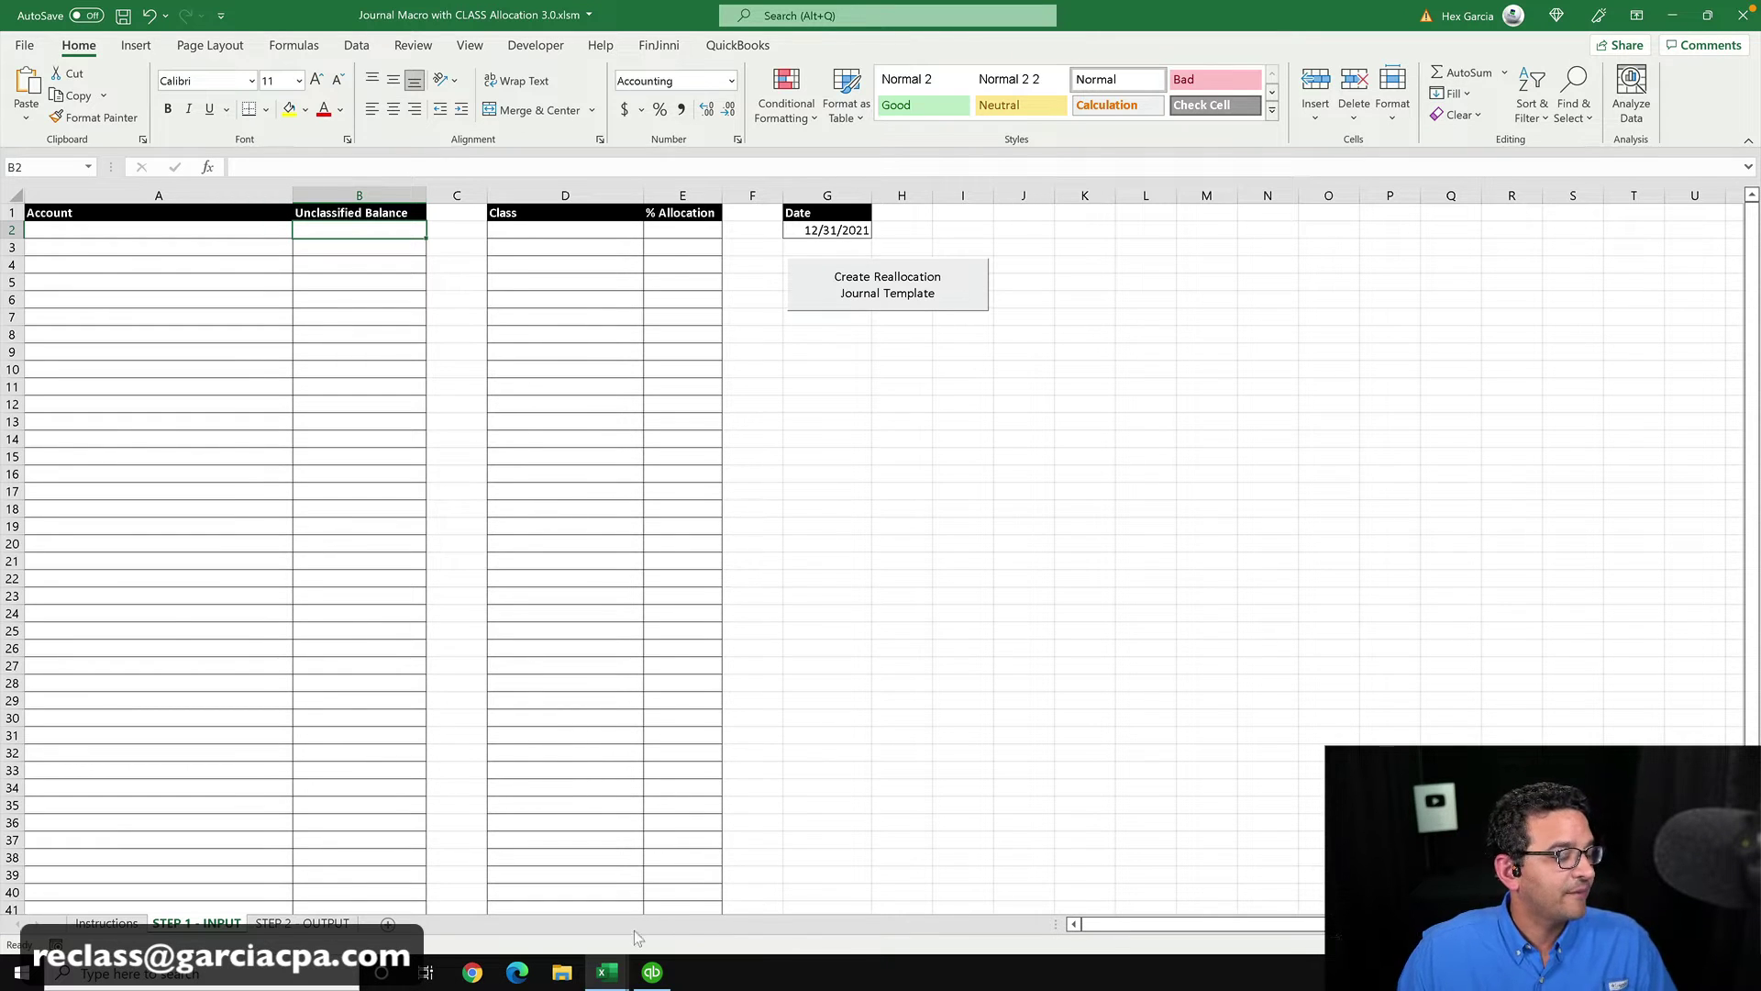
left_click(620, 971)
left_click(574, 942)
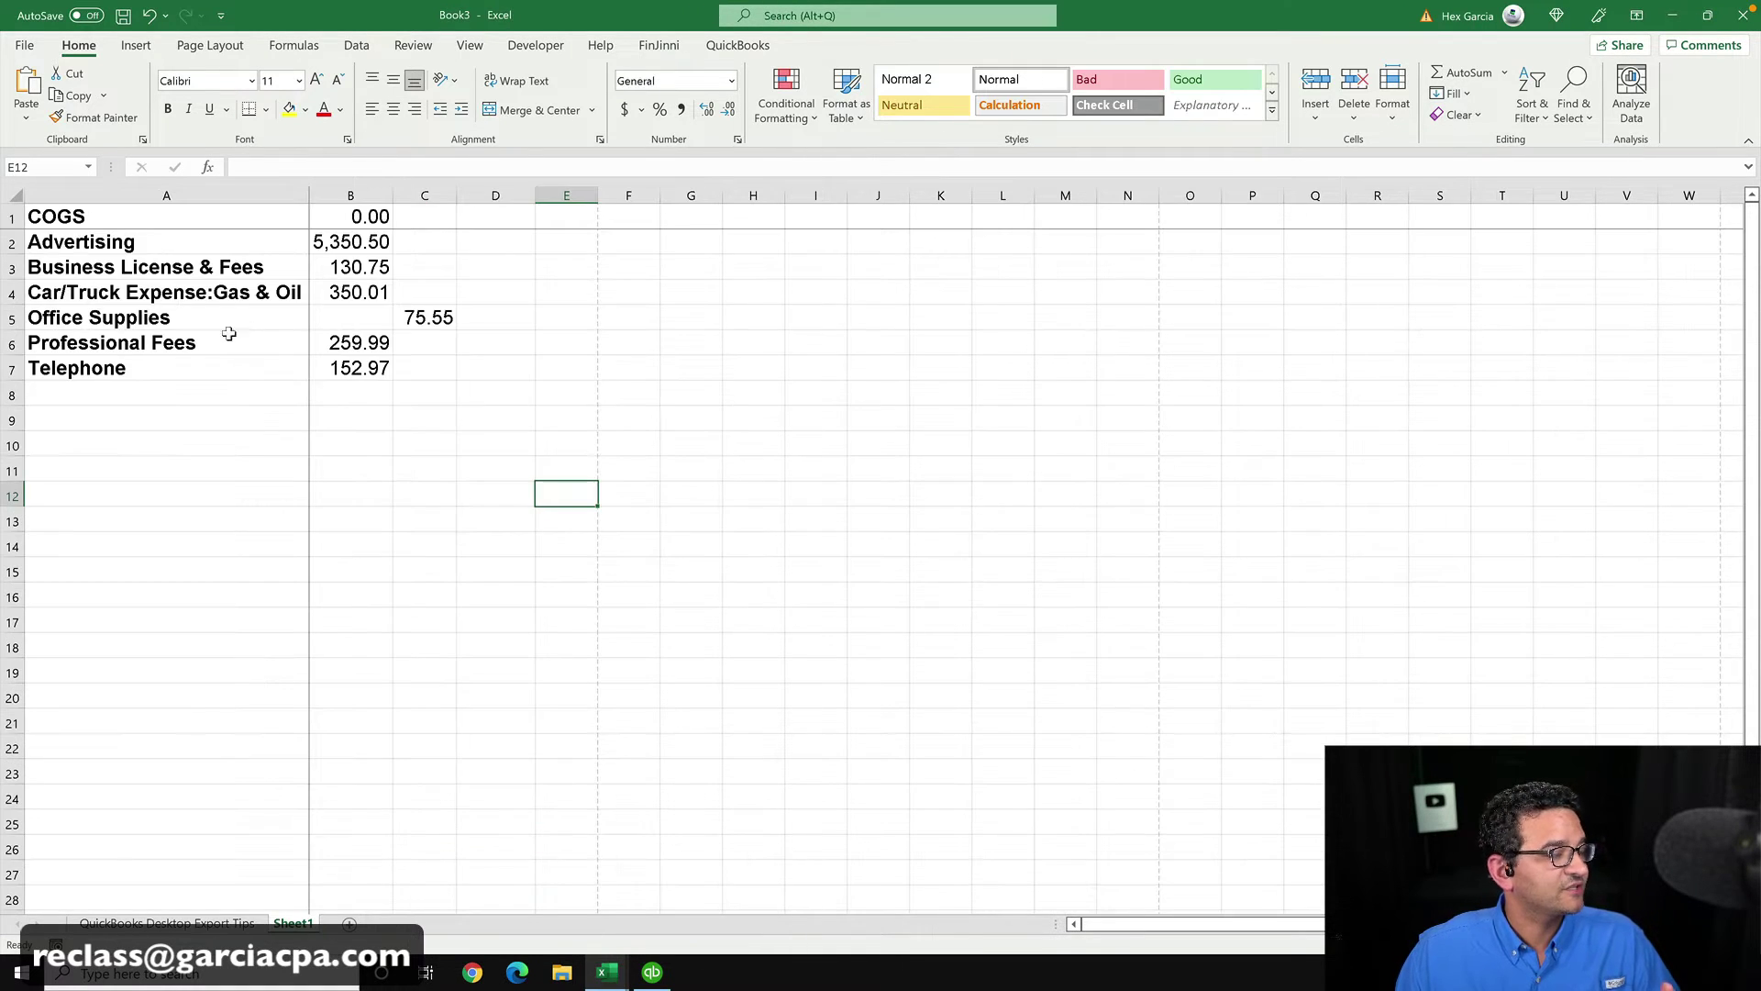
left_click(219, 362)
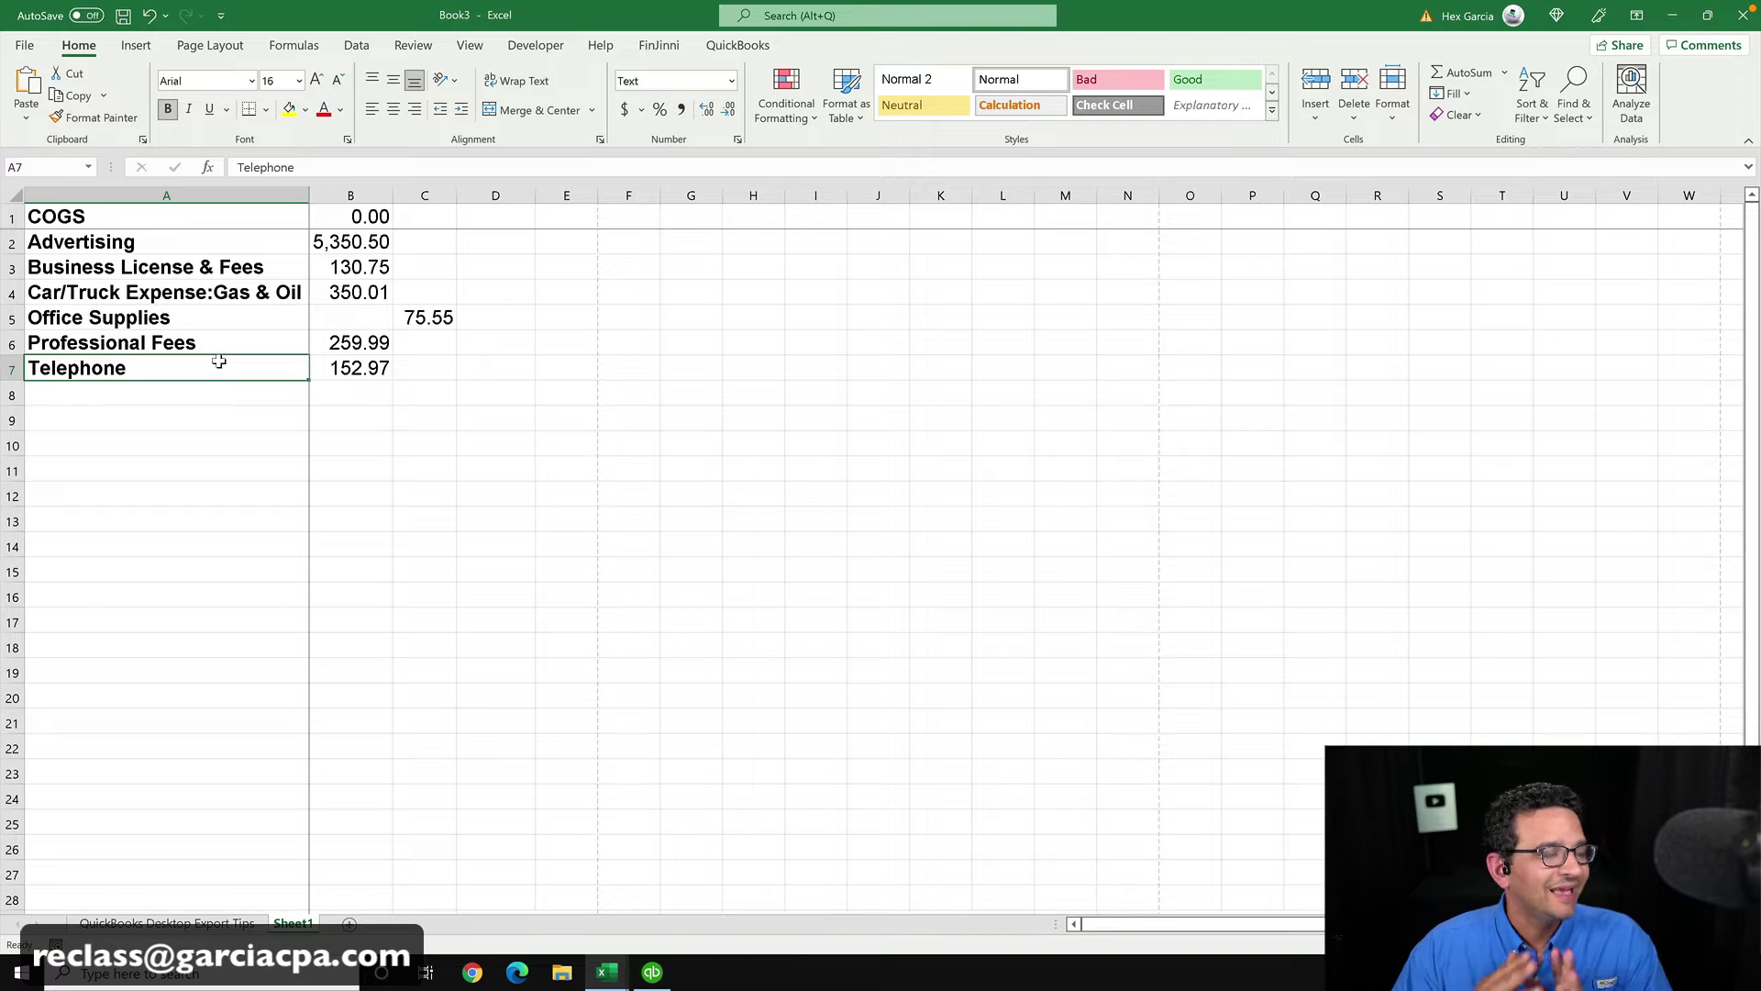
- Enter the net balance formula =B1-C1 in D1 and copy it down to D7
left_click(510, 214)
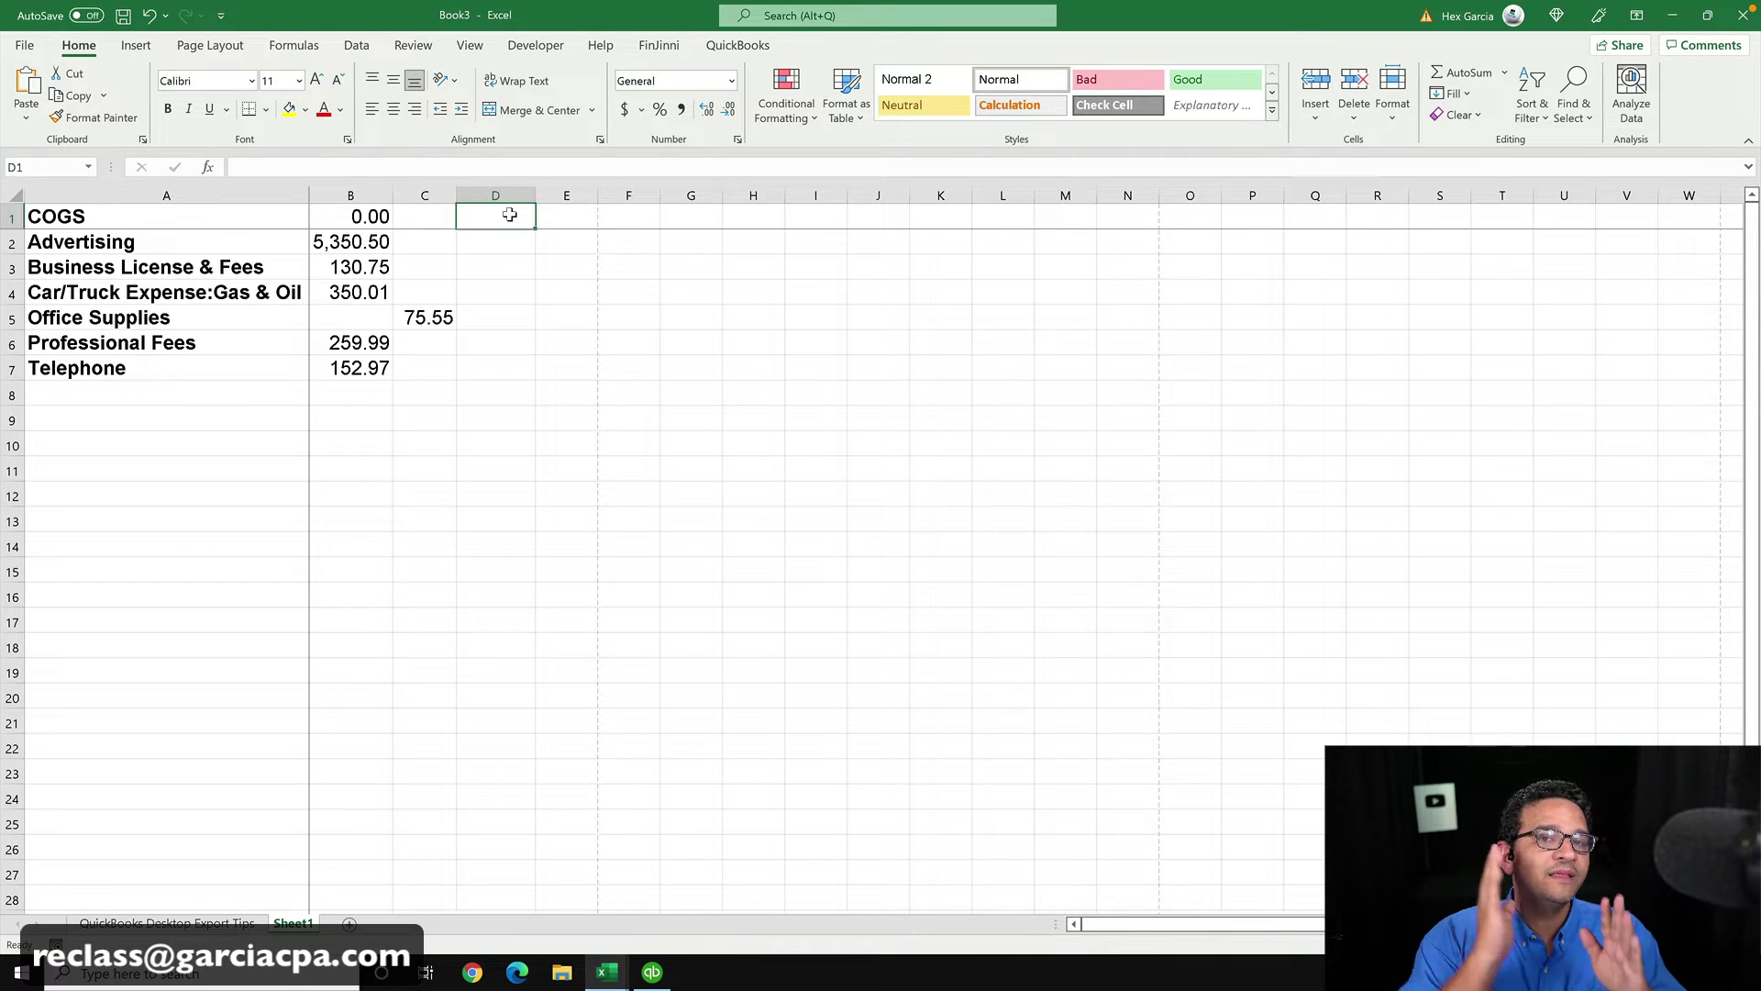
type("=")
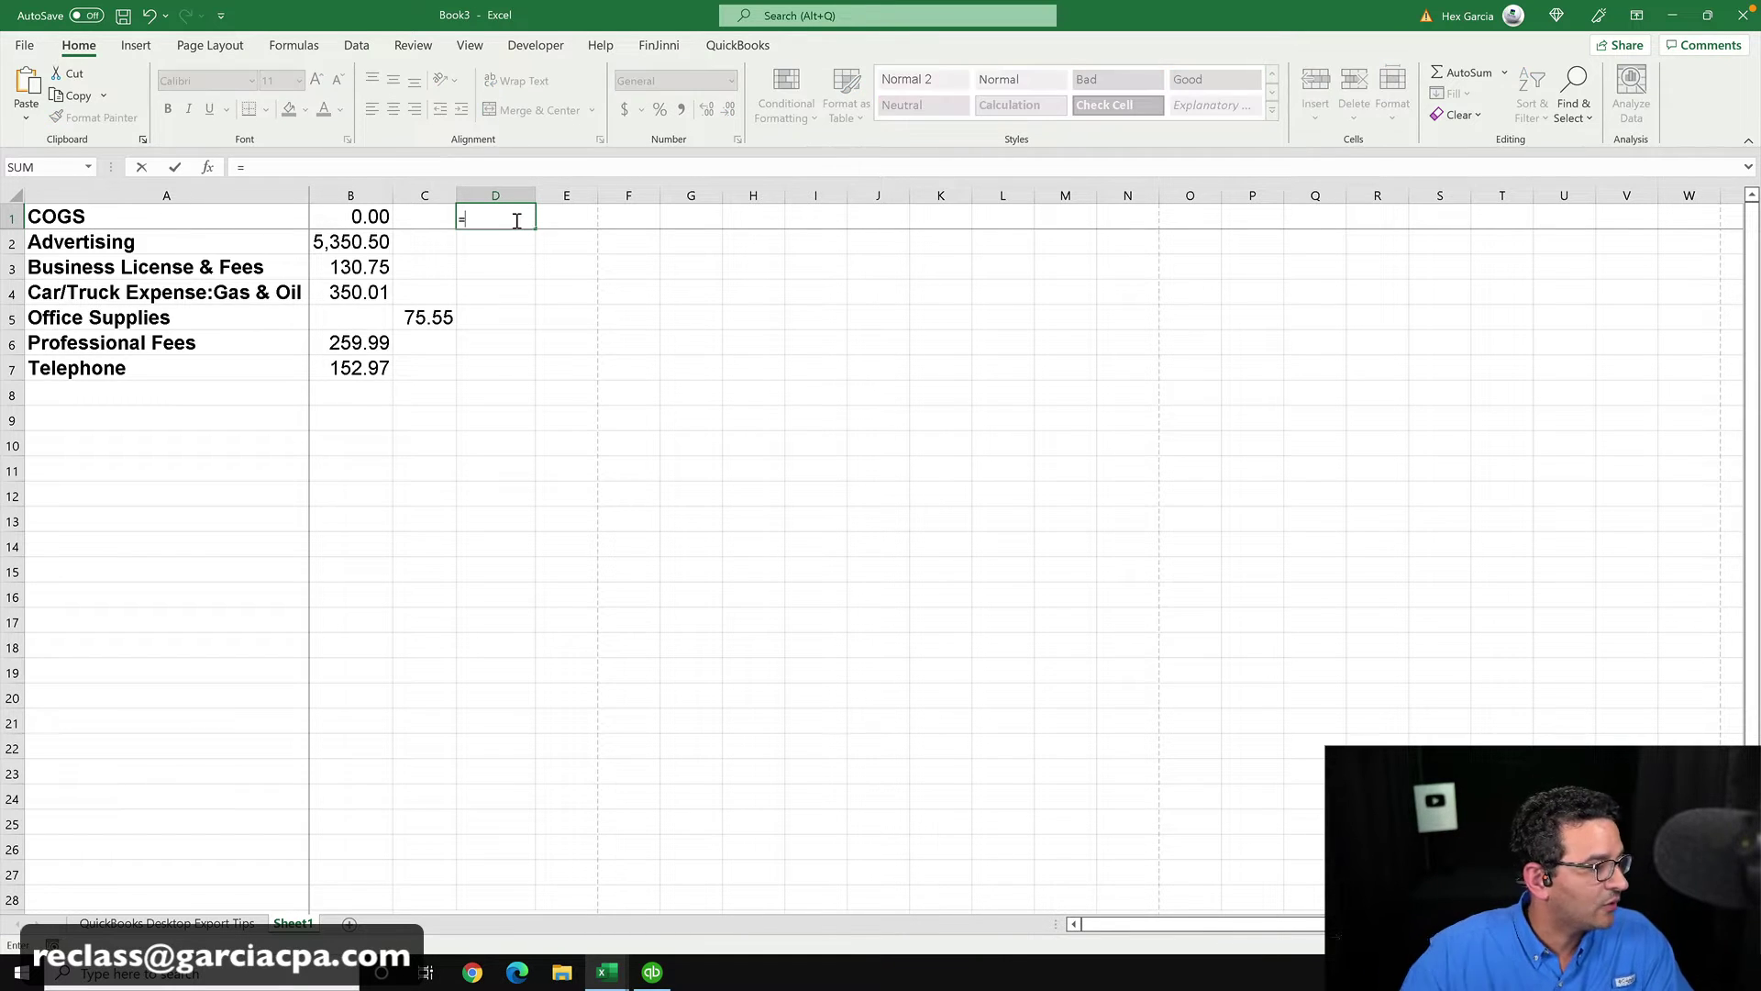
left_click(367, 211)
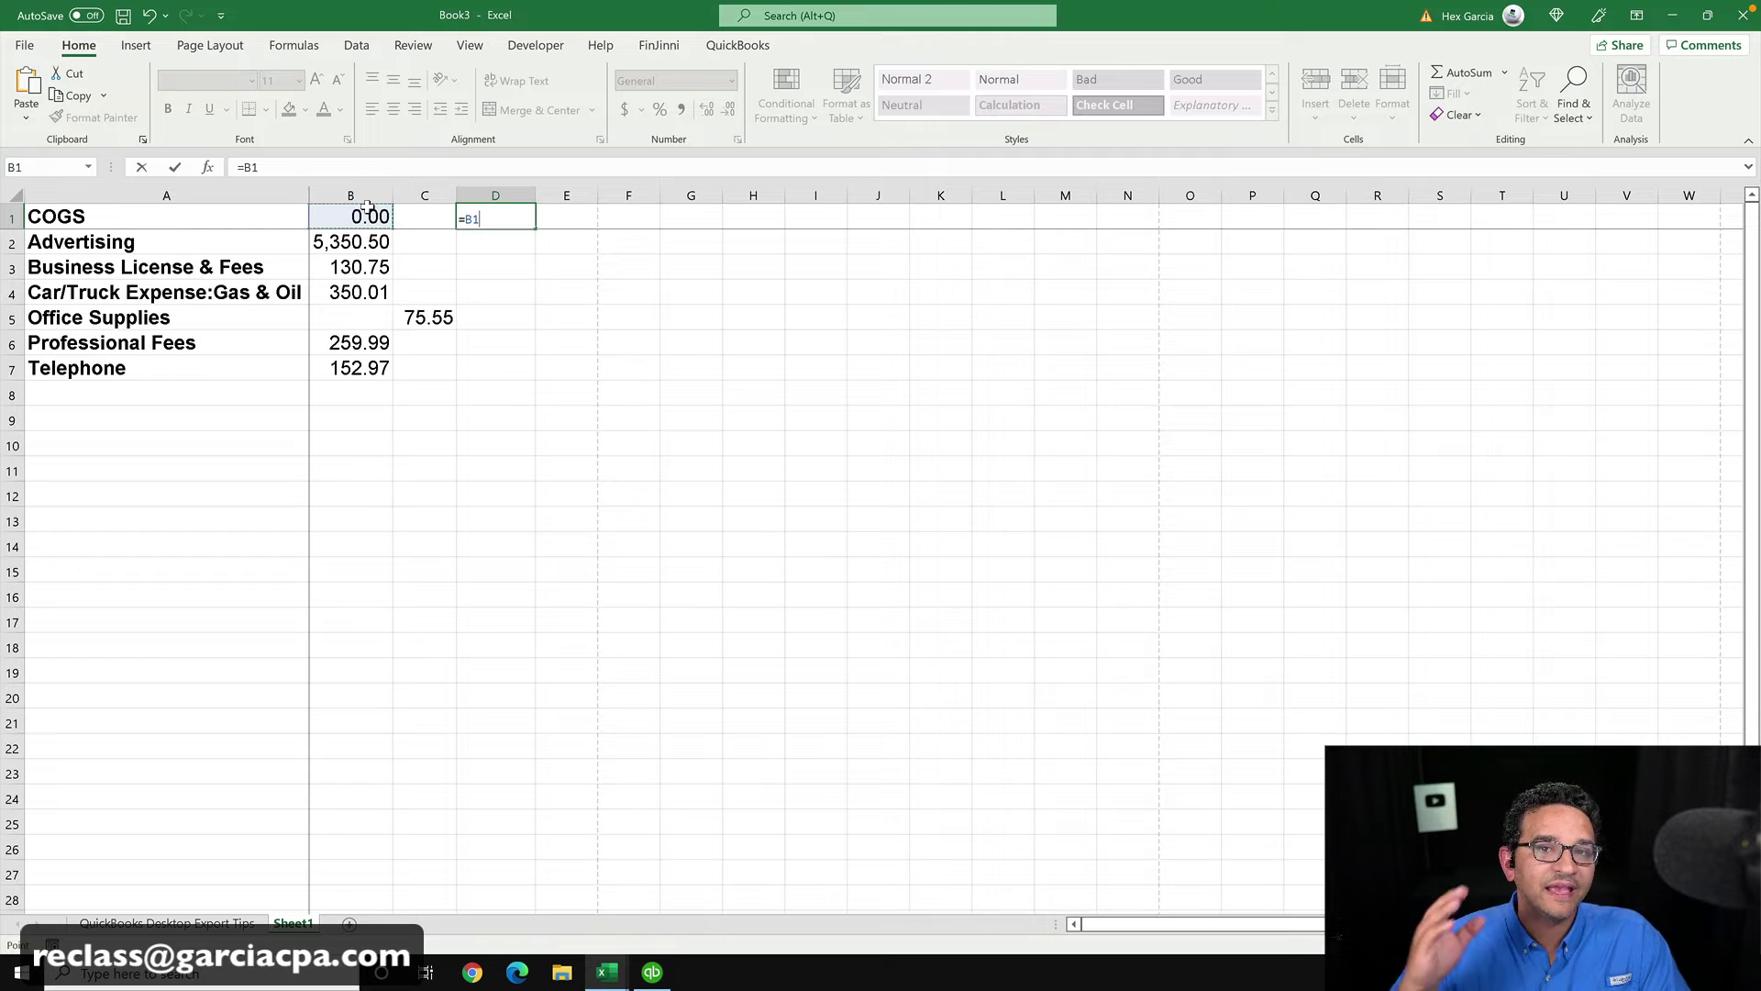
type("-")
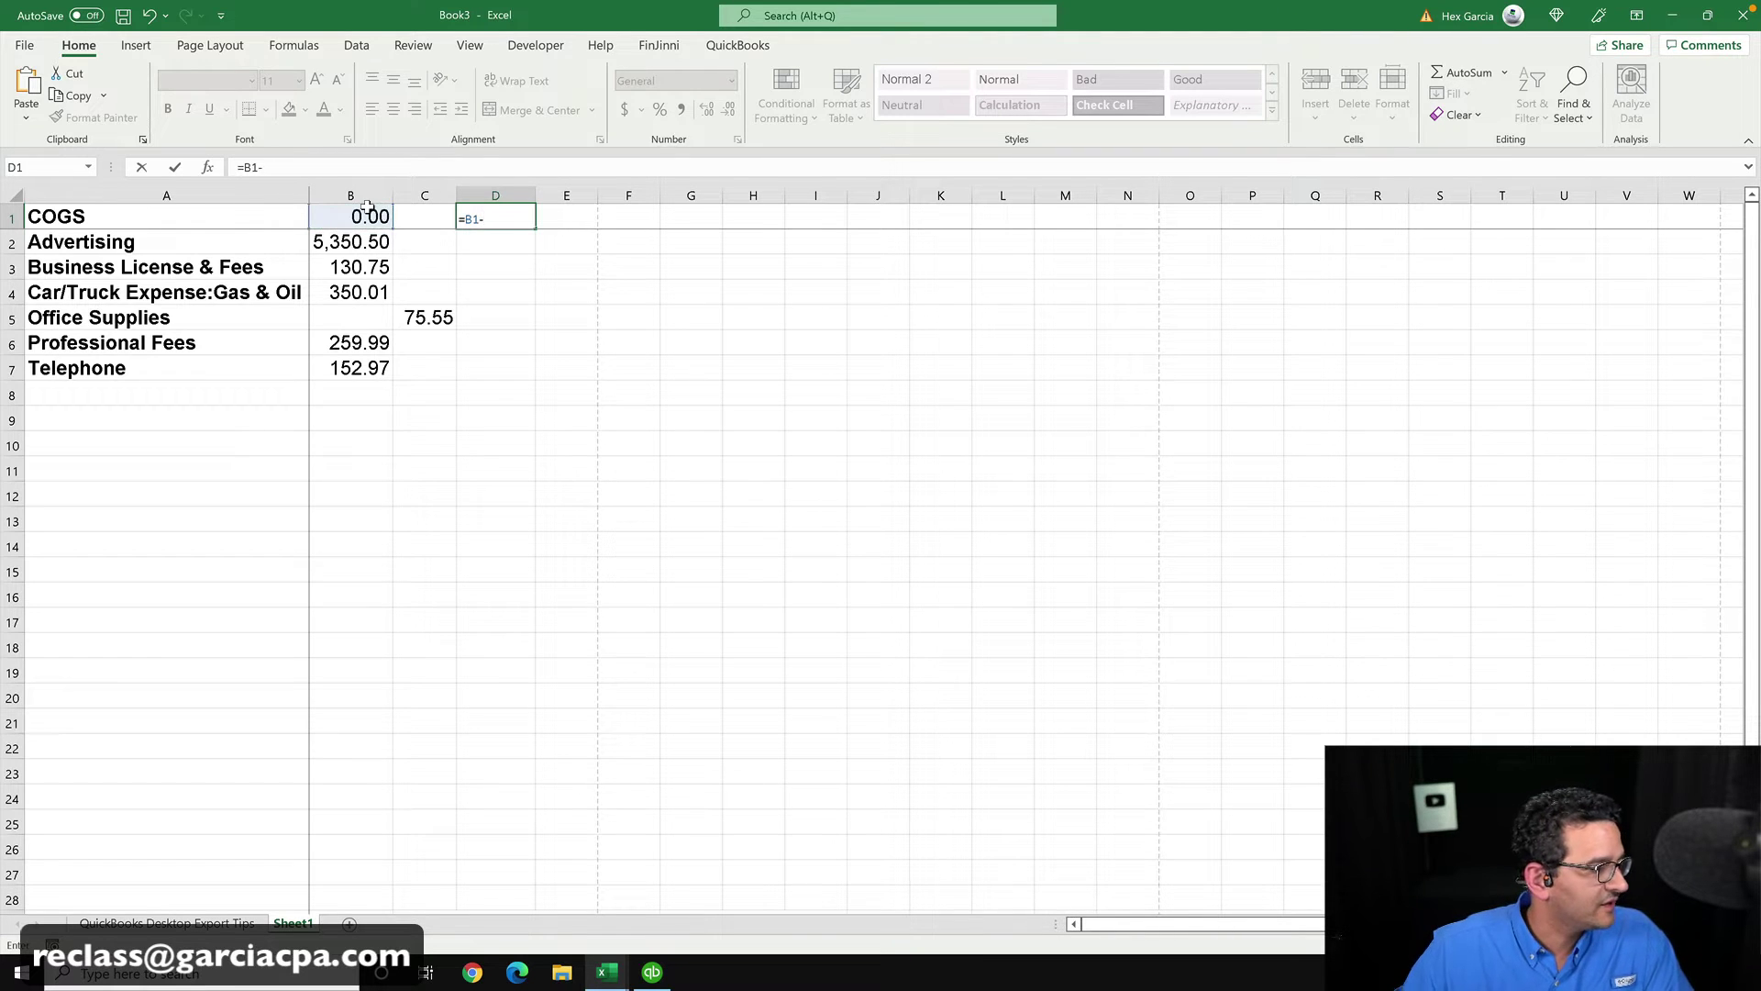
left_click(402, 211)
key("Return")
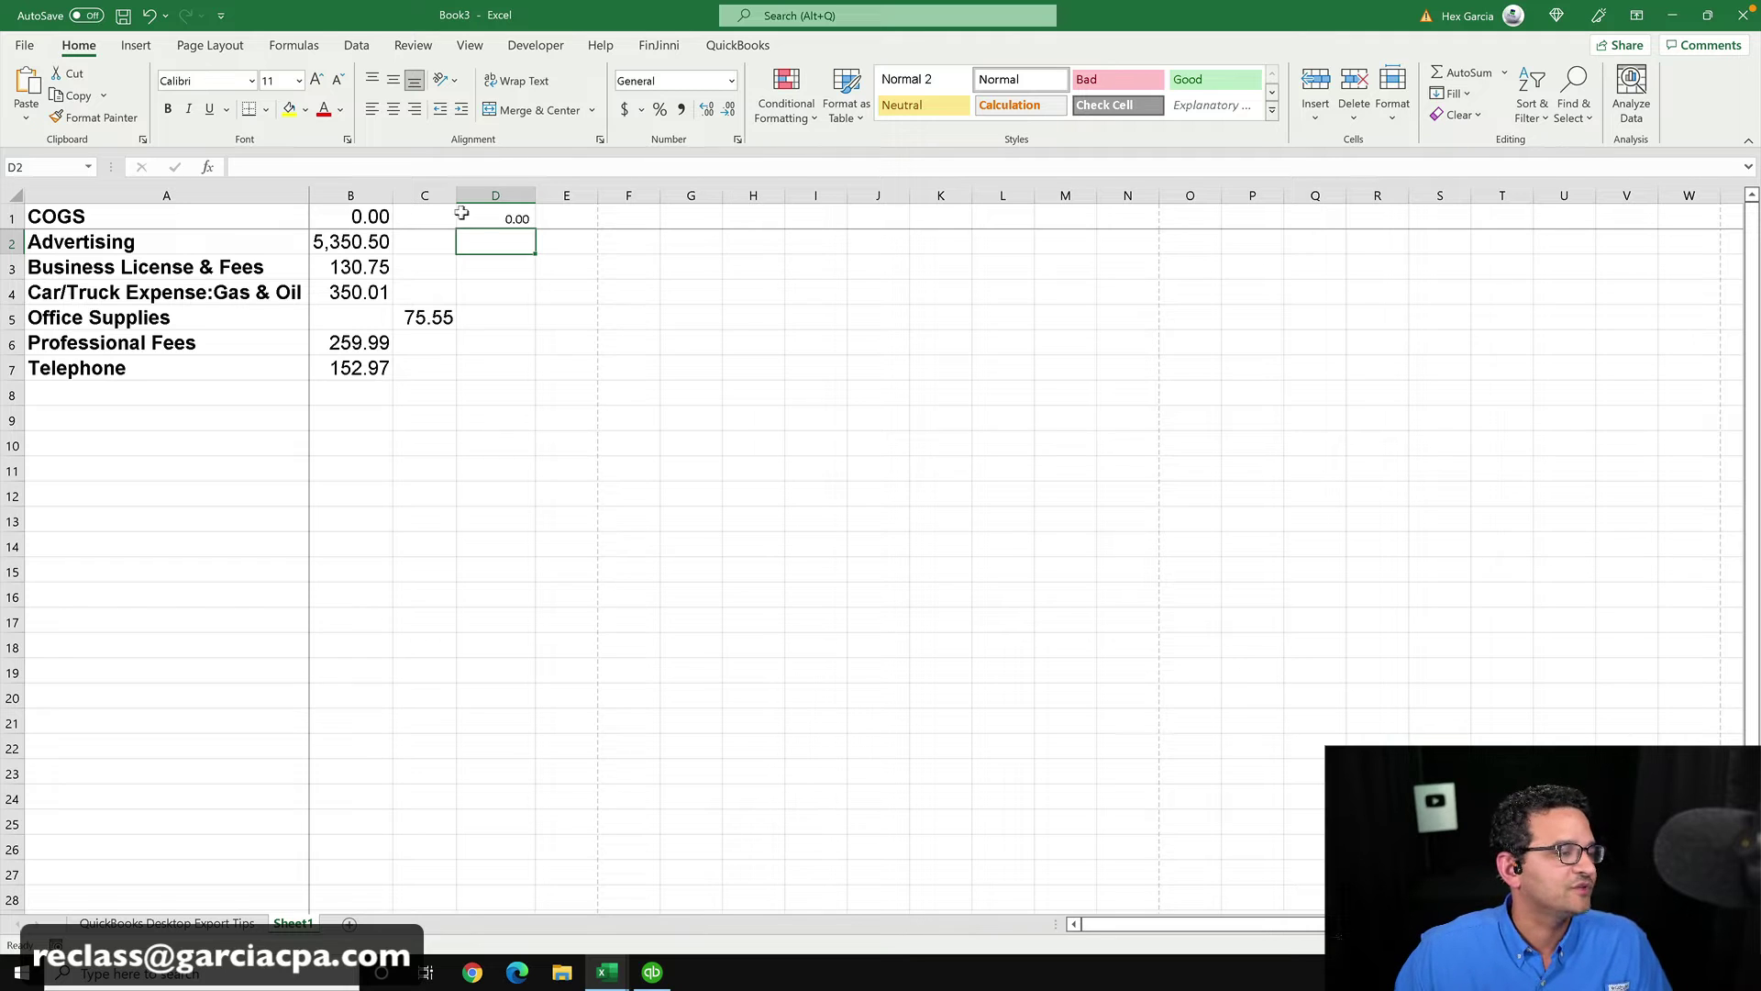
left_click(493, 212)
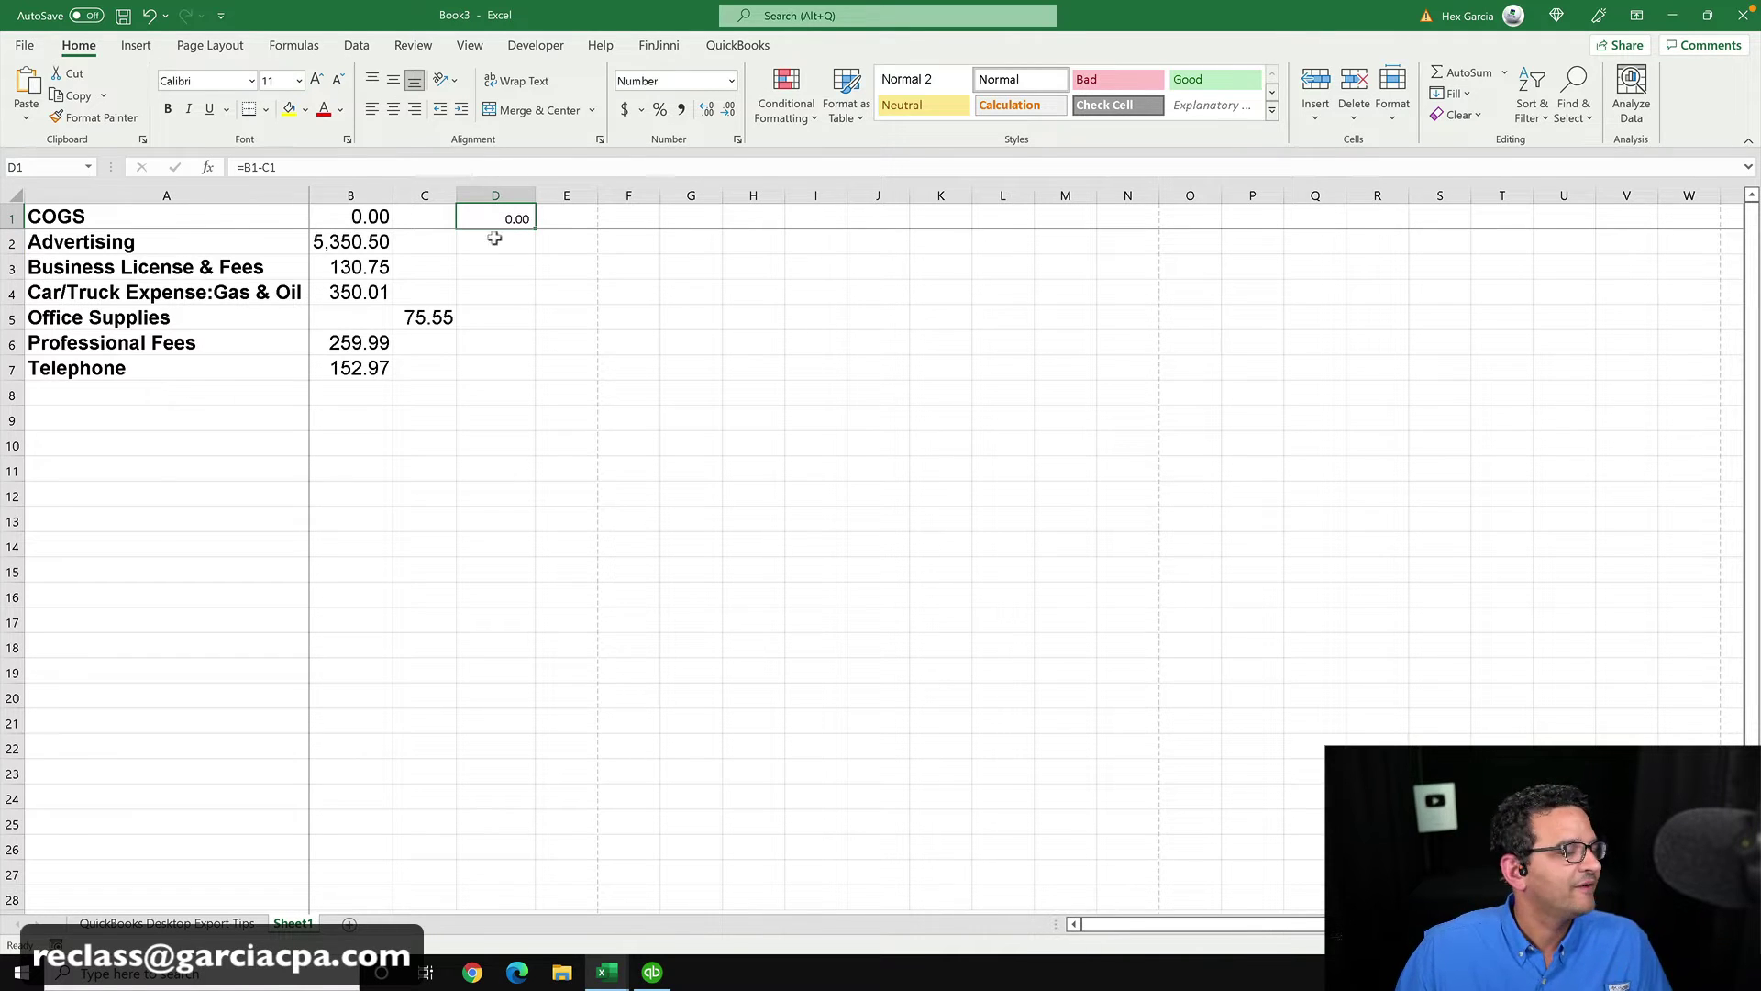
left_click_drag(527, 222, 524, 376)
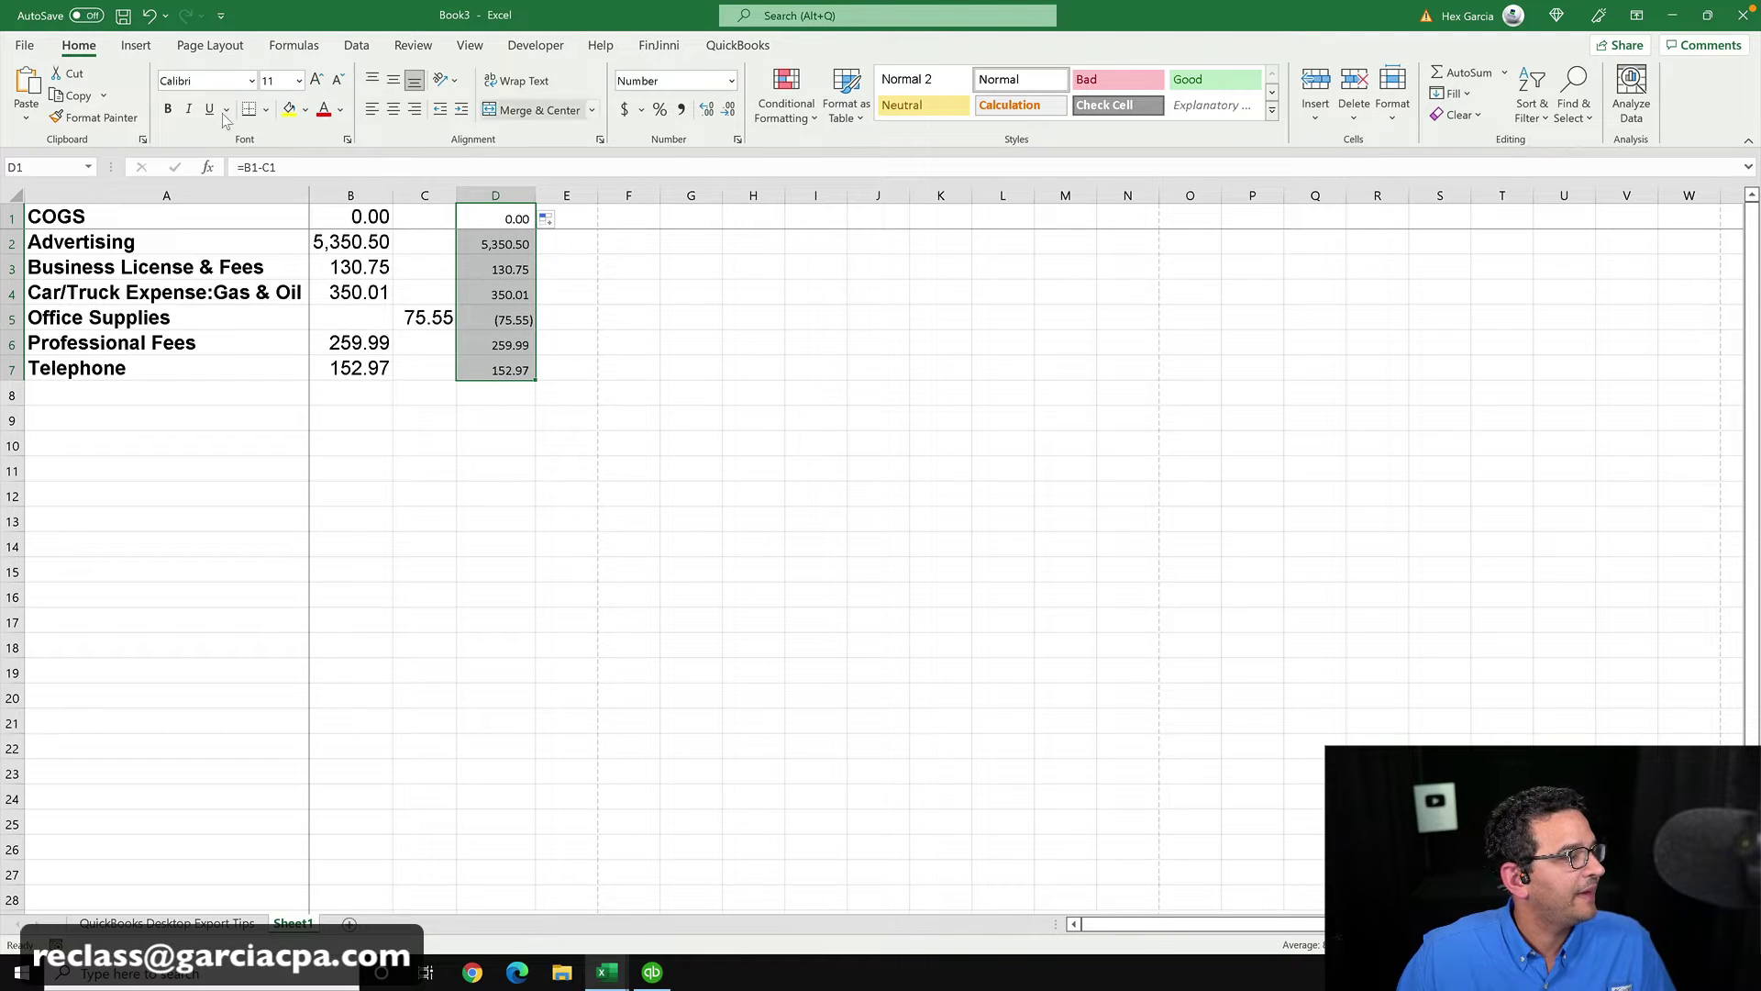
- Set the font size of the net balances in D1:D7 to 16
left_click(299, 81)
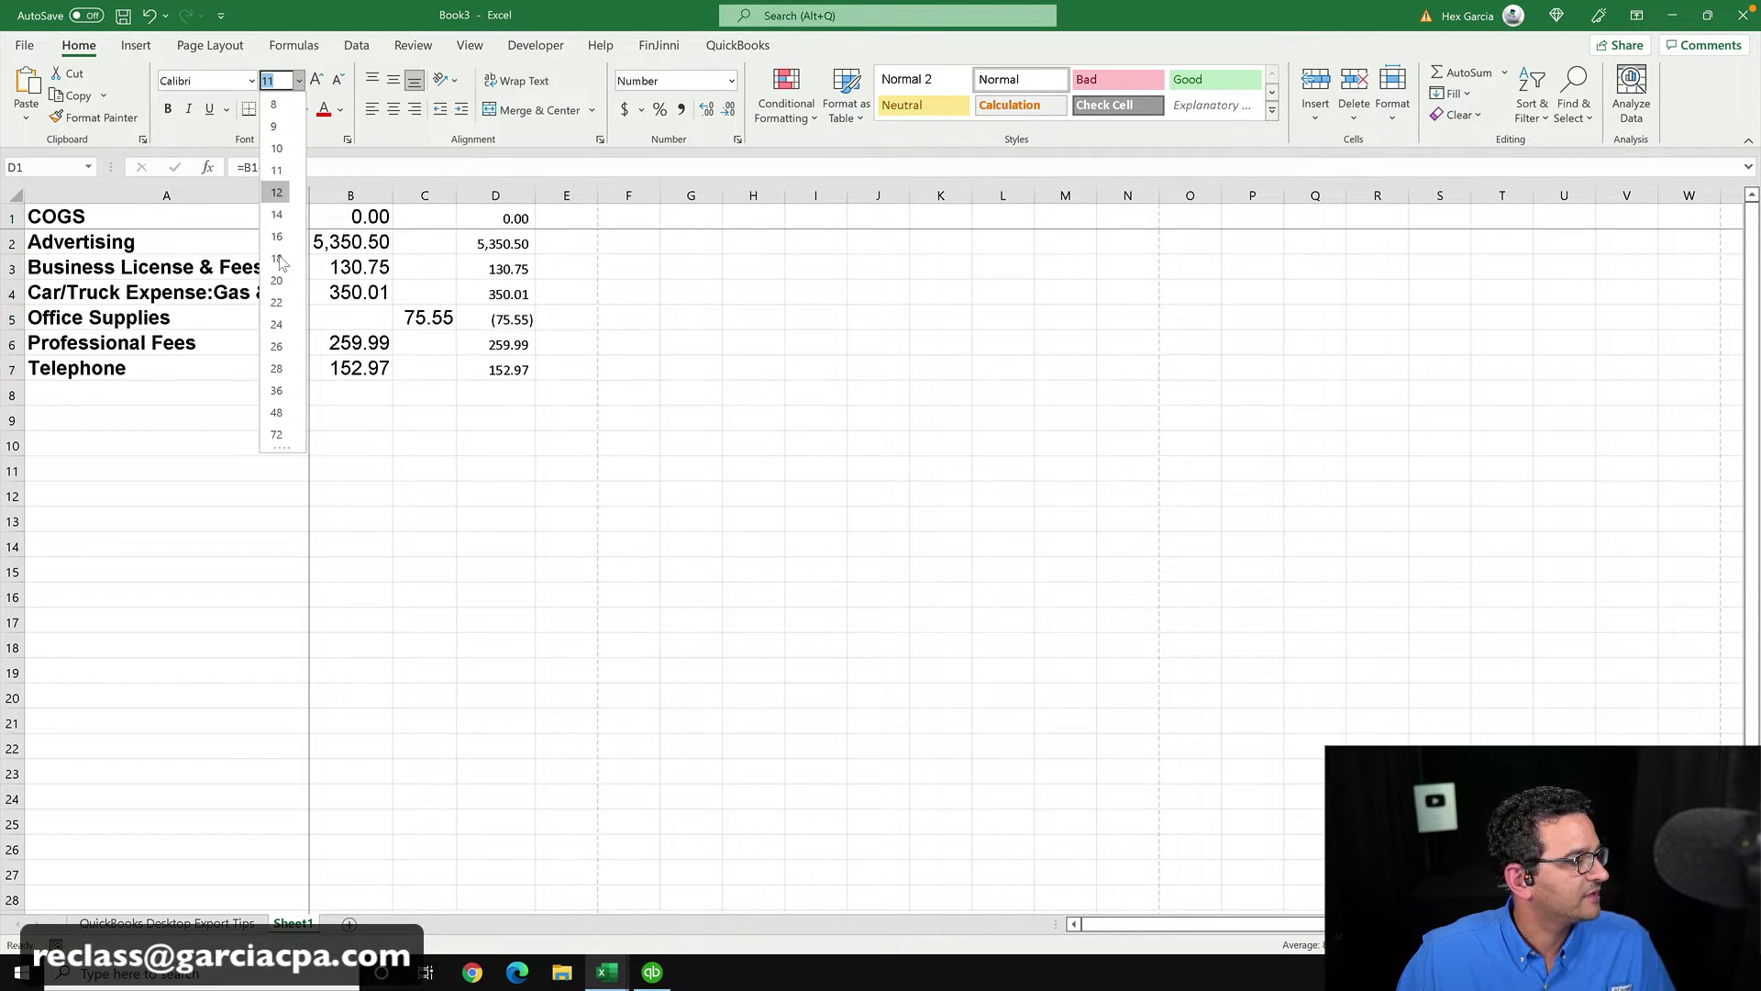
left_click(275, 227)
left_click(600, 348)
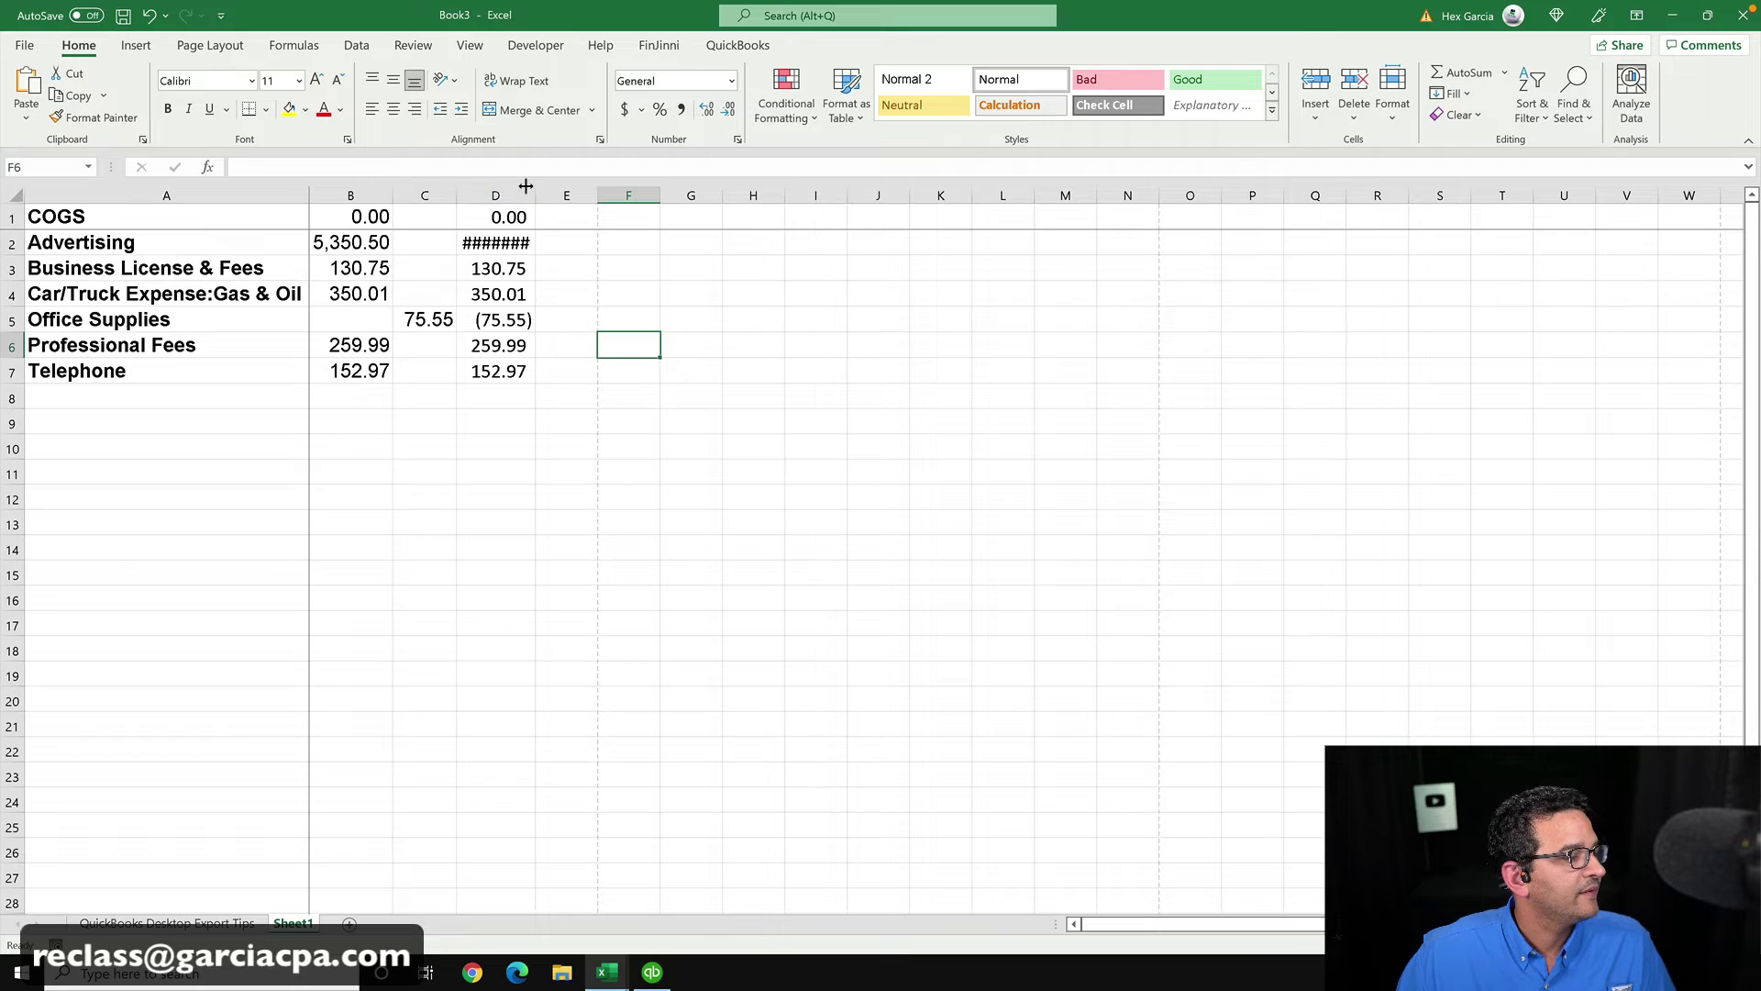
- Fit column D's width to its contents and check the net balances, including the negative Office Supplies amount
double_click(525, 186)
left_click_drag(541, 240, 544, 376)
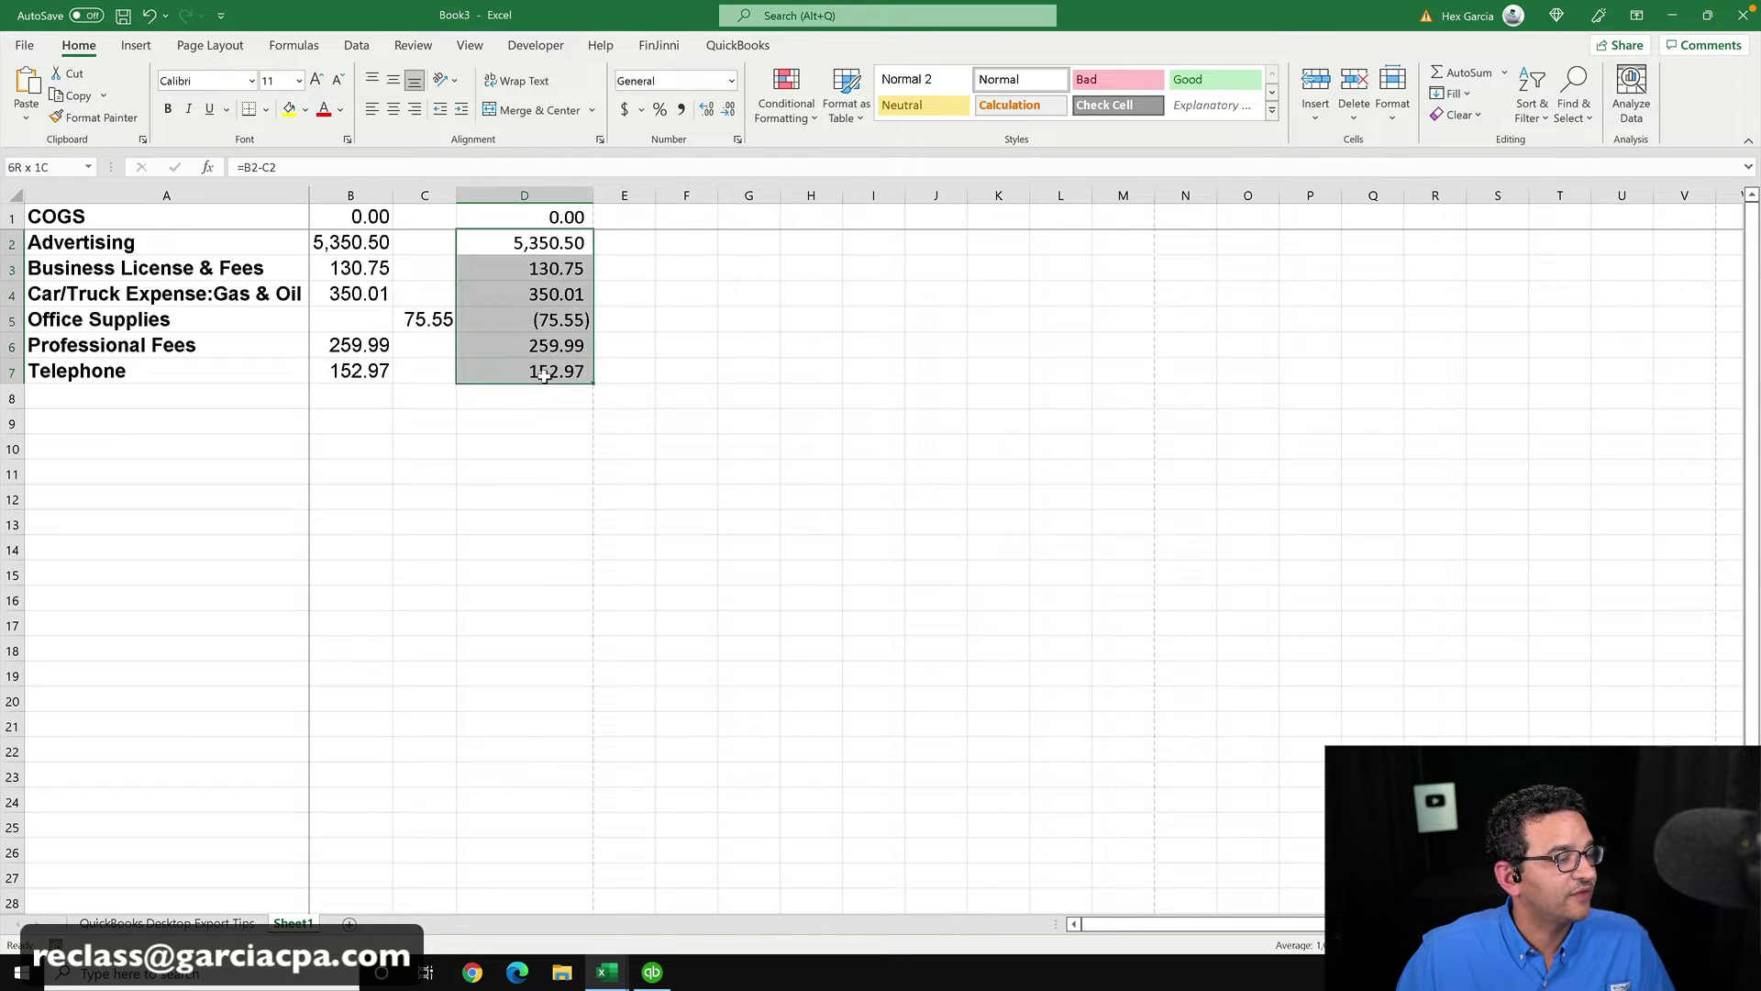
left_click(532, 319)
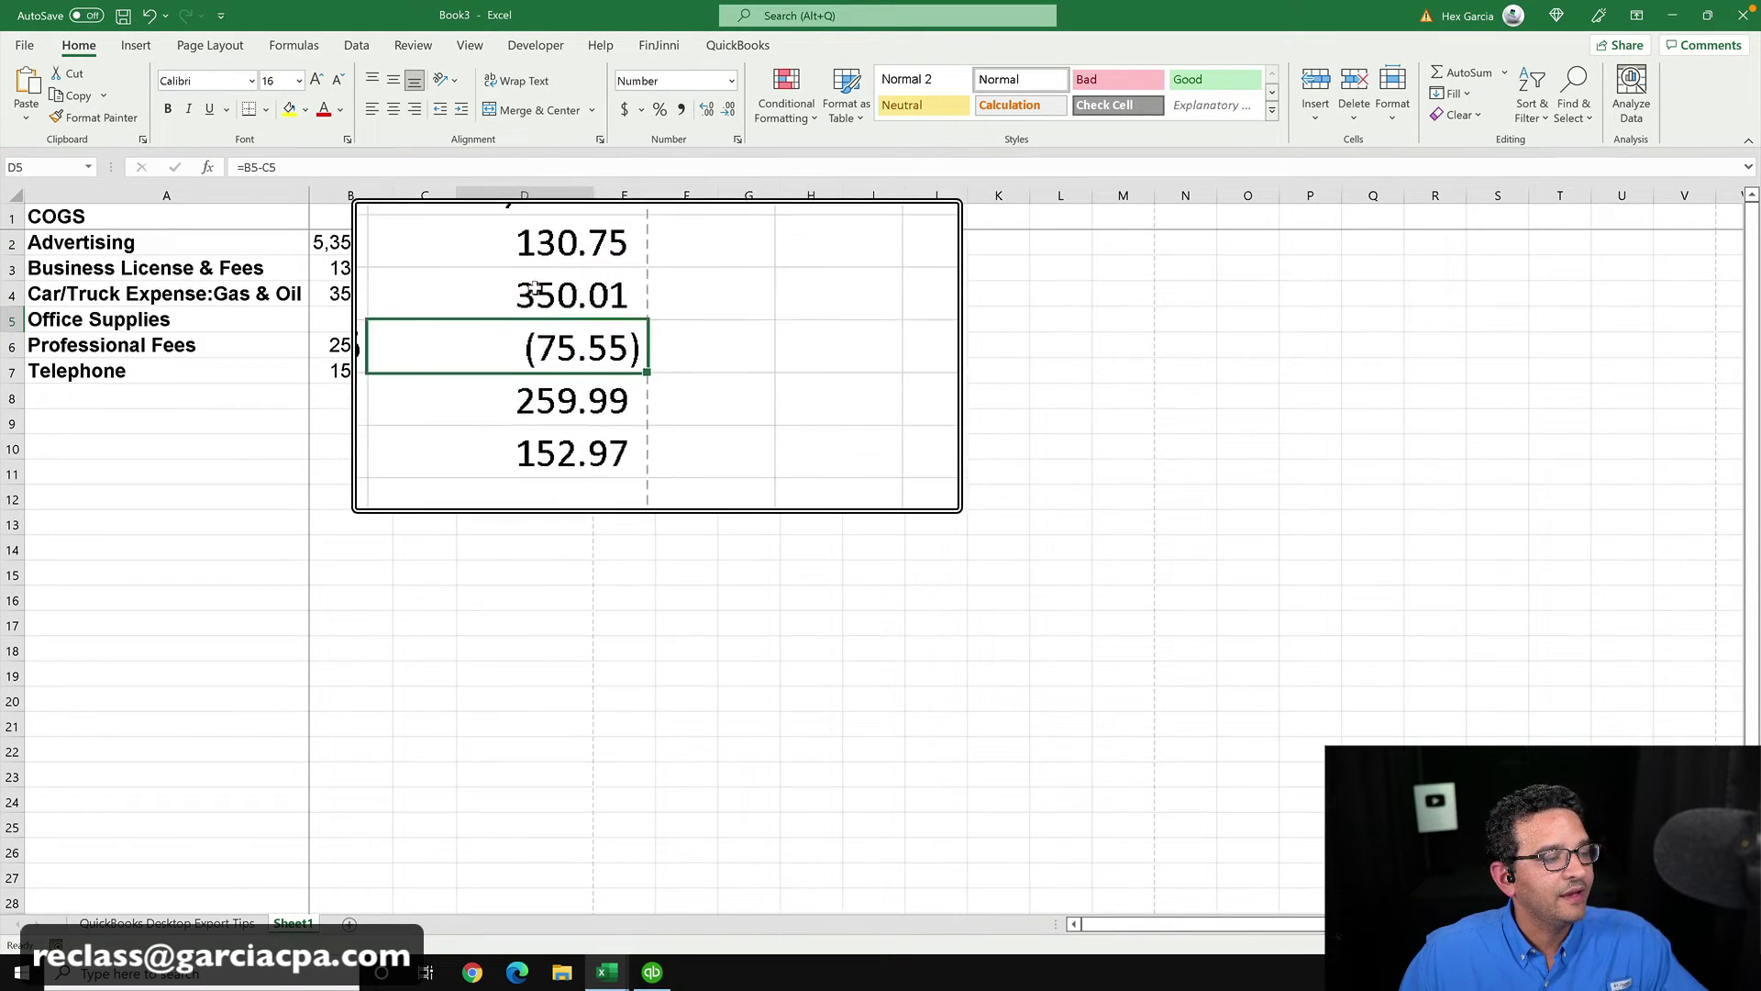
- Replace the net balance formulas in column D with their values by copying the column and pasting it onto itself as values
left_click(512, 176)
right_click(512, 175)
left_click(571, 236)
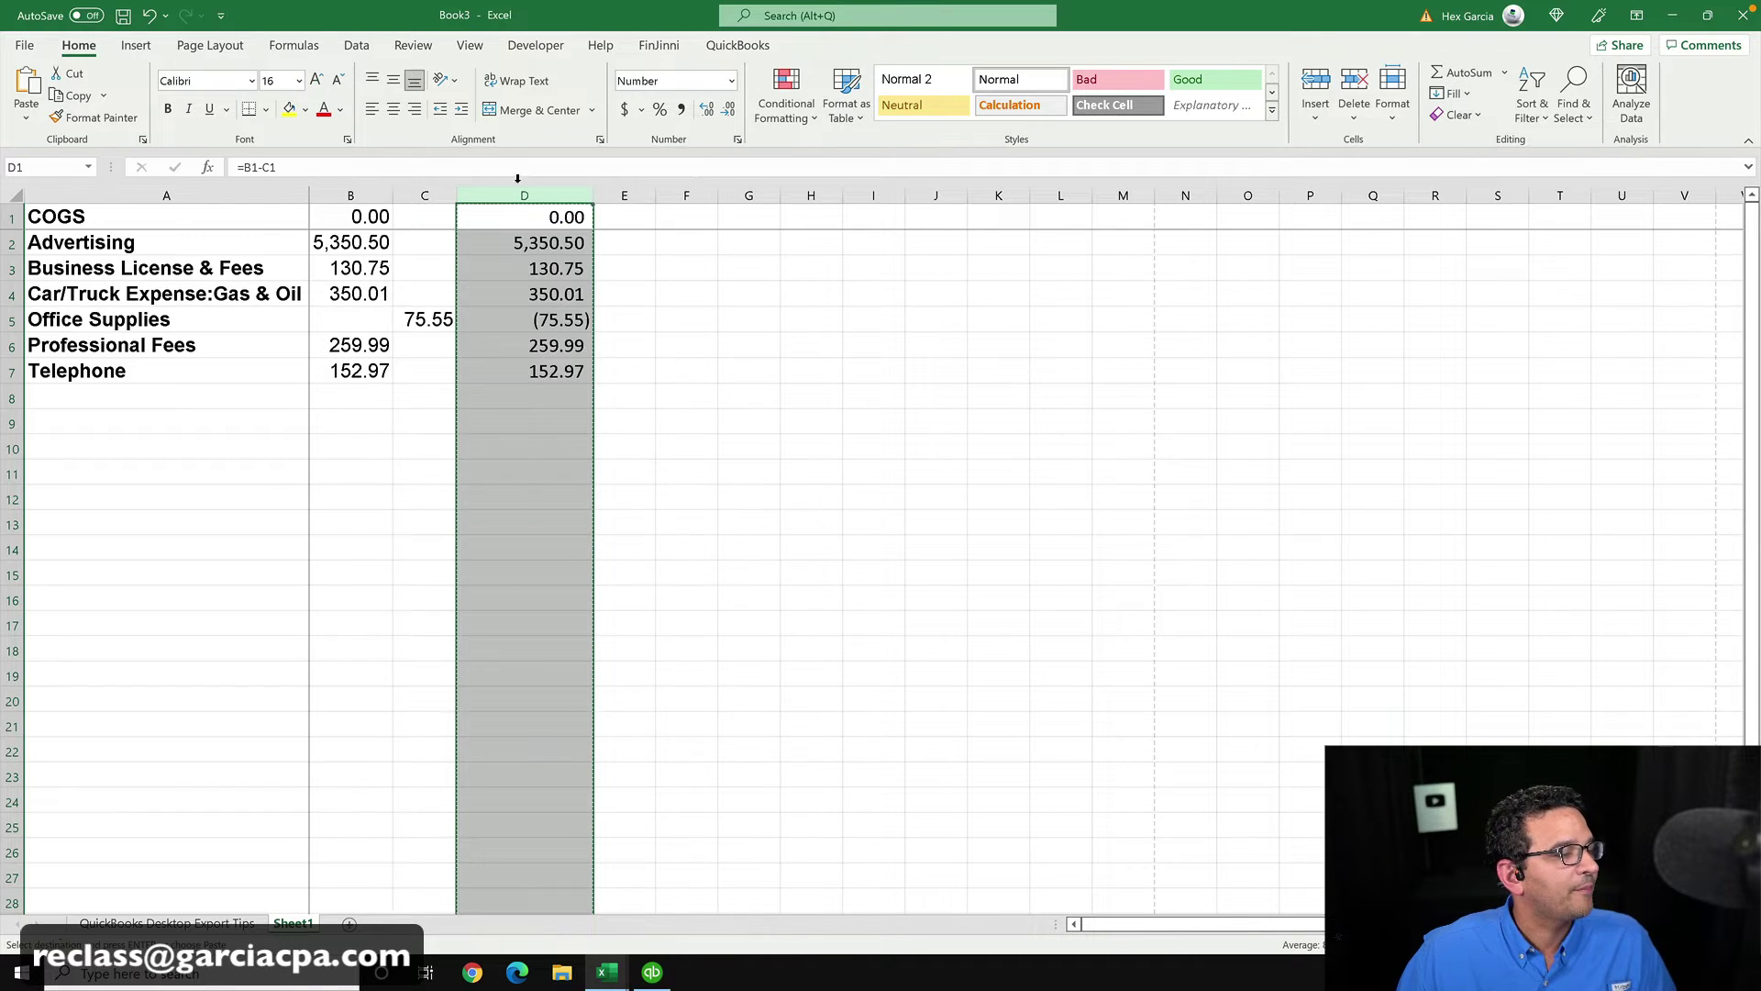
right_click(518, 178)
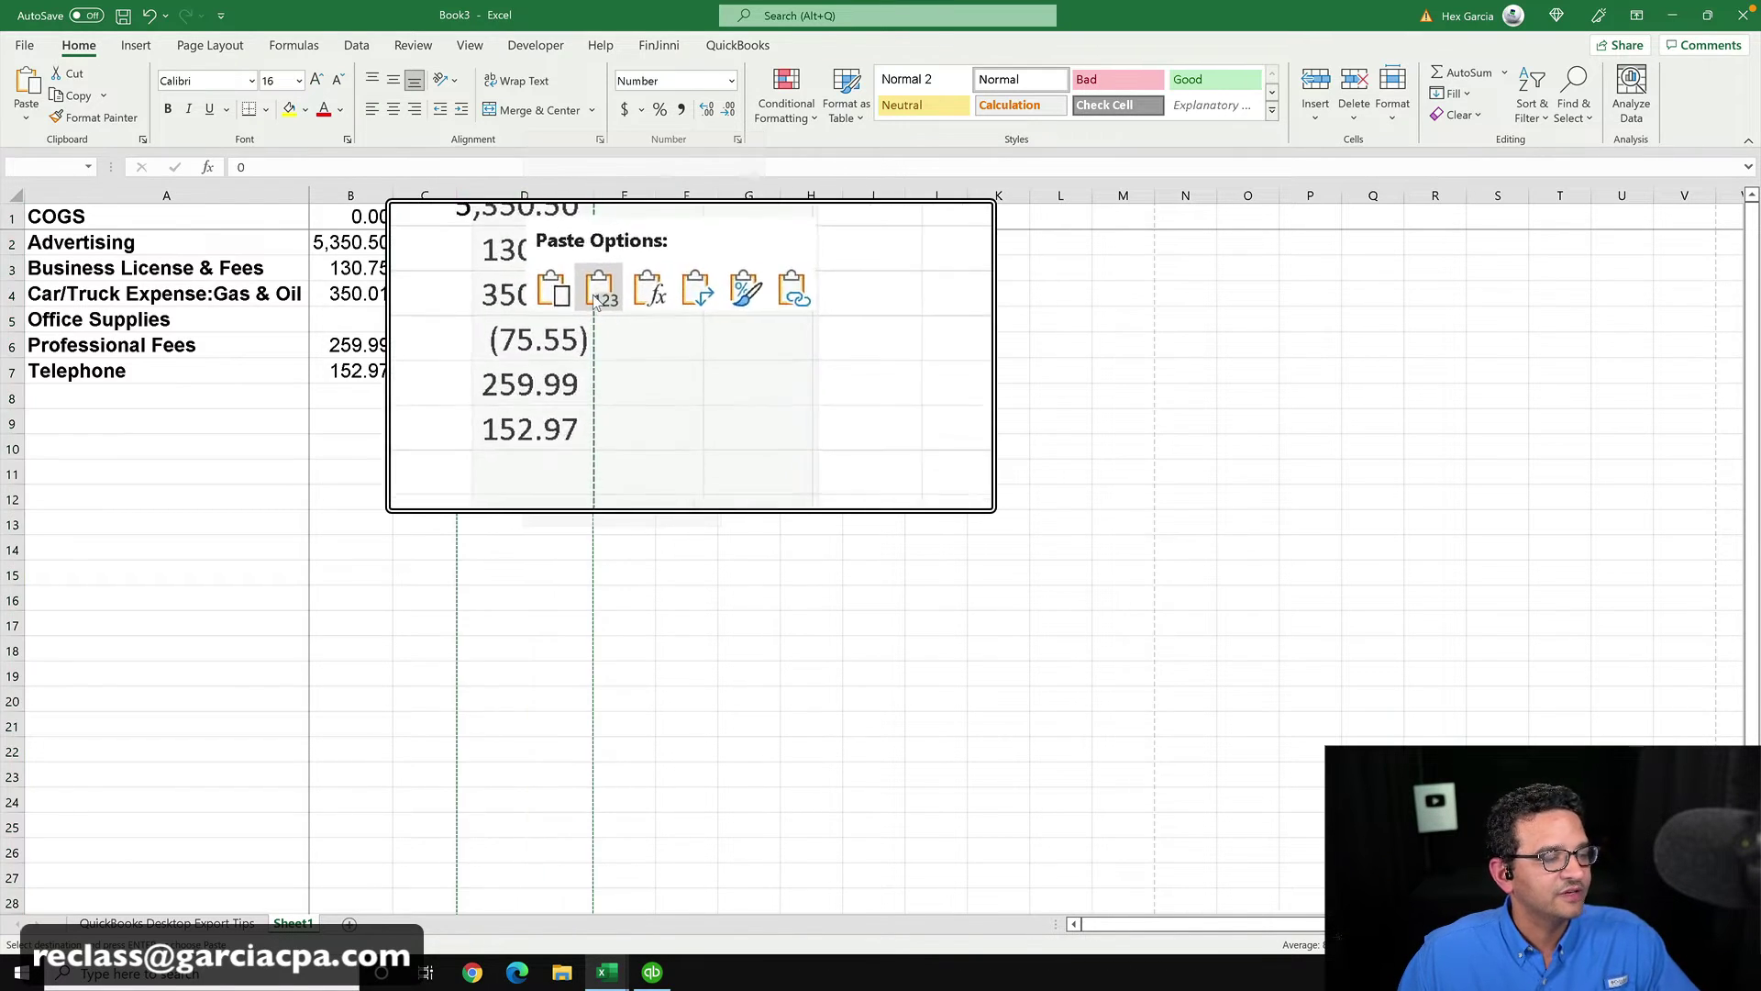
left_click(594, 294)
left_click(557, 314)
left_click(628, 314)
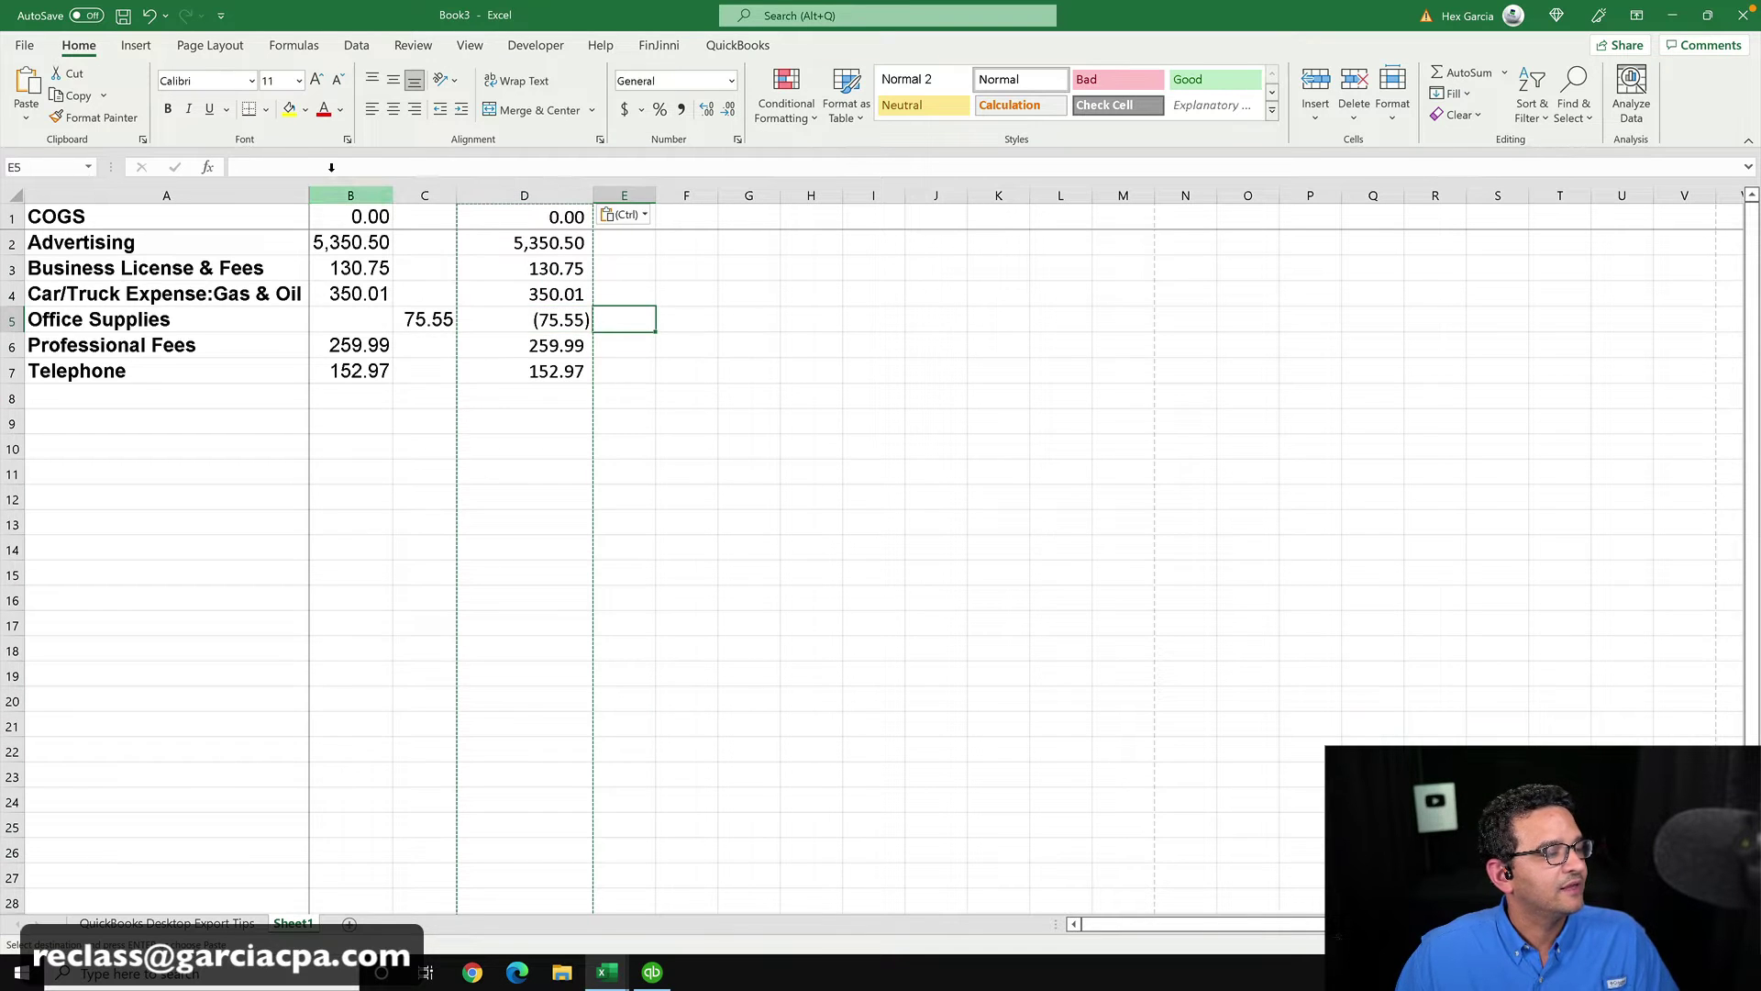
- Delete the debit and credit columns B and C, keeping only the account names and net balances
left_click_drag(351, 196, 421, 186)
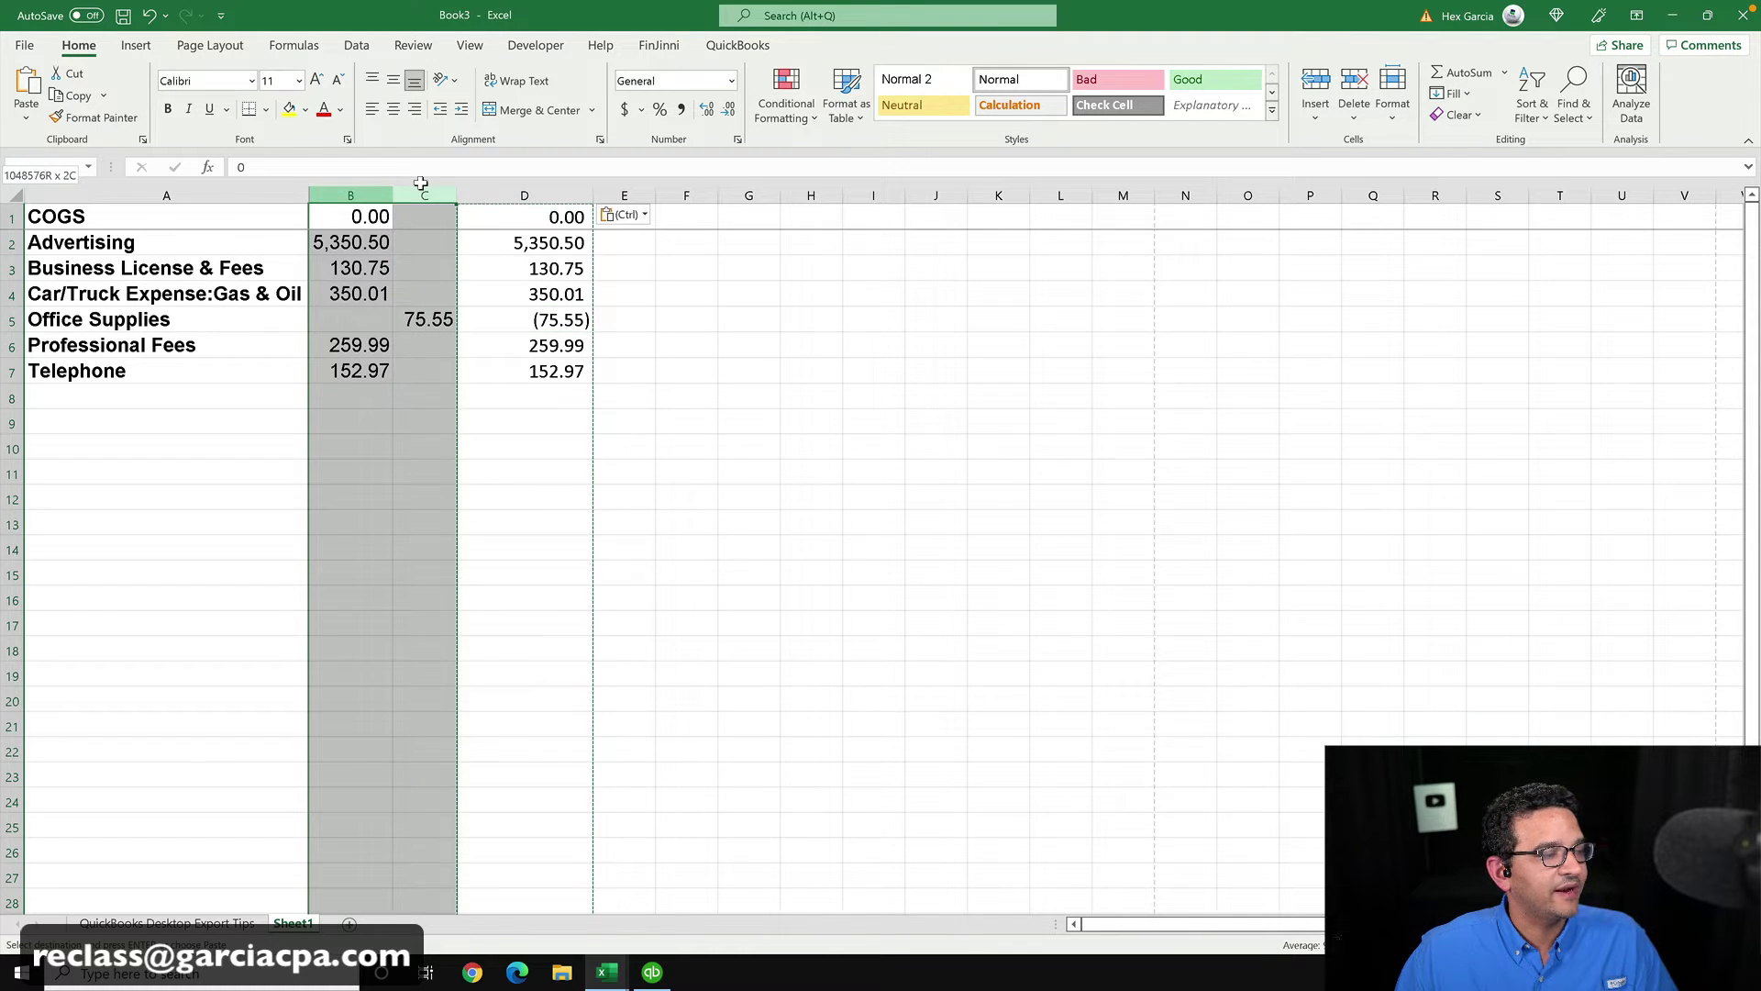
right_click(376, 219)
key("Escape")
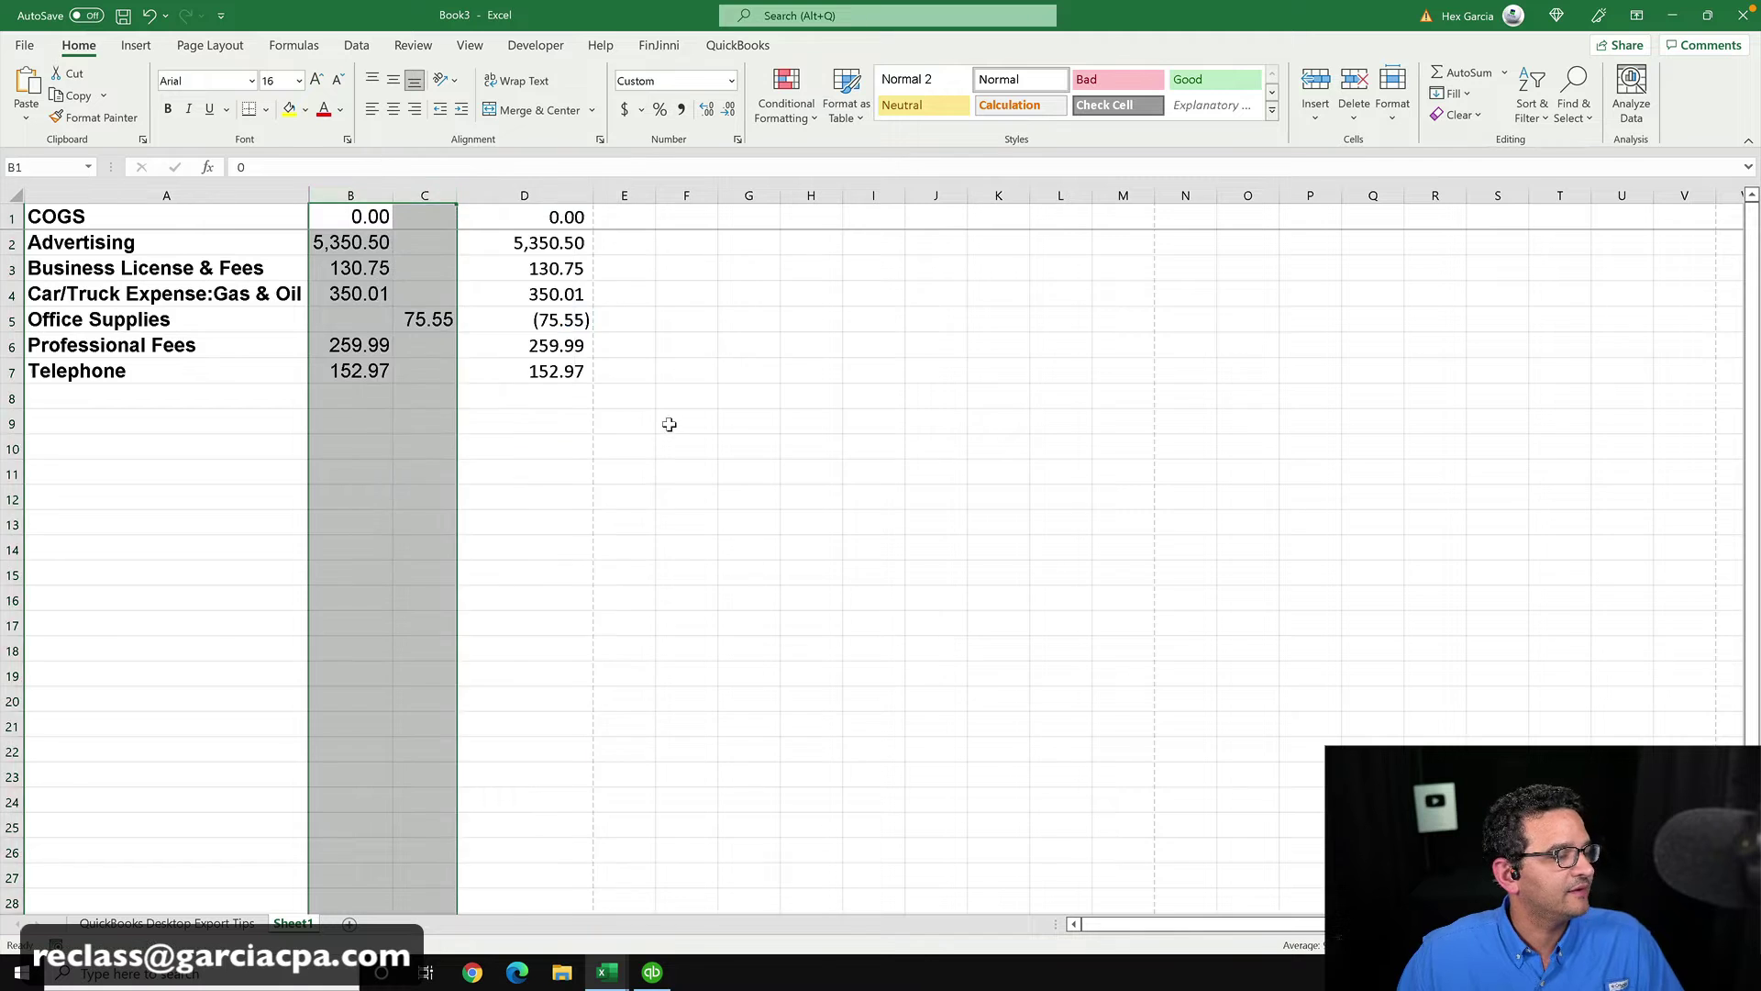
key("ctrl+minus")
left_click(669, 424)
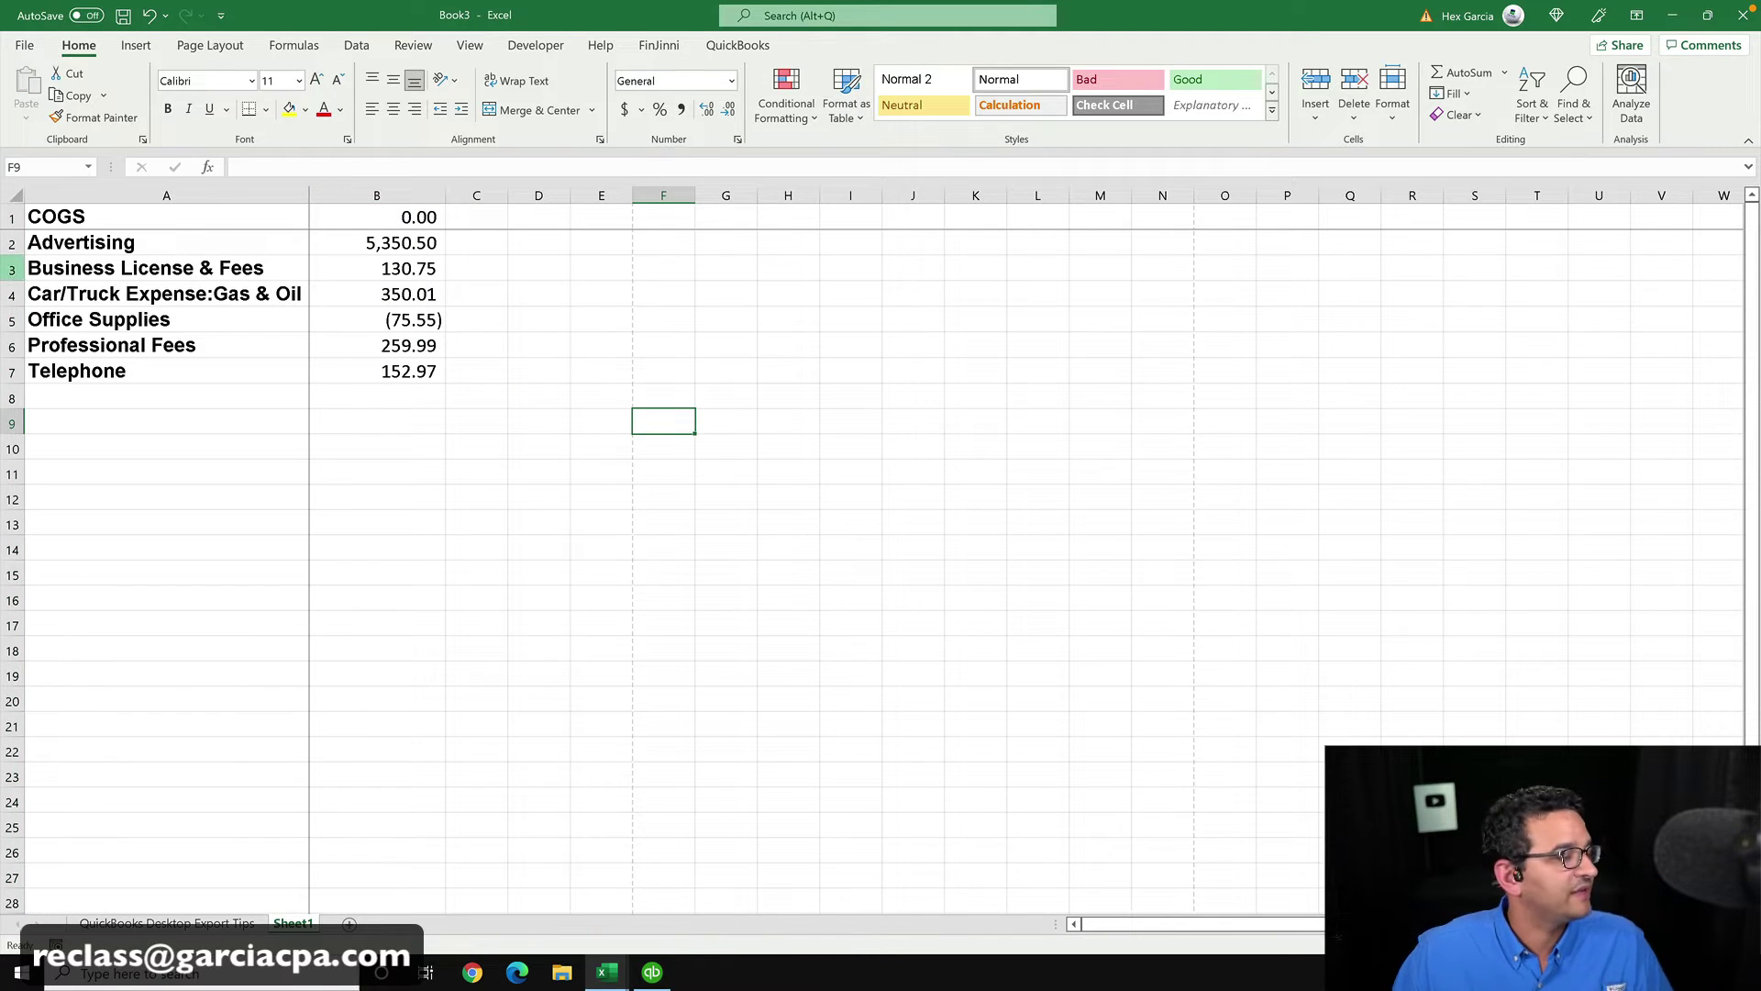
- Review the account names and apply the Number format to the net balances in B1:B7
left_click_drag(53, 218, 146, 371)
left_click_drag(410, 217, 405, 358)
left_click(722, 79)
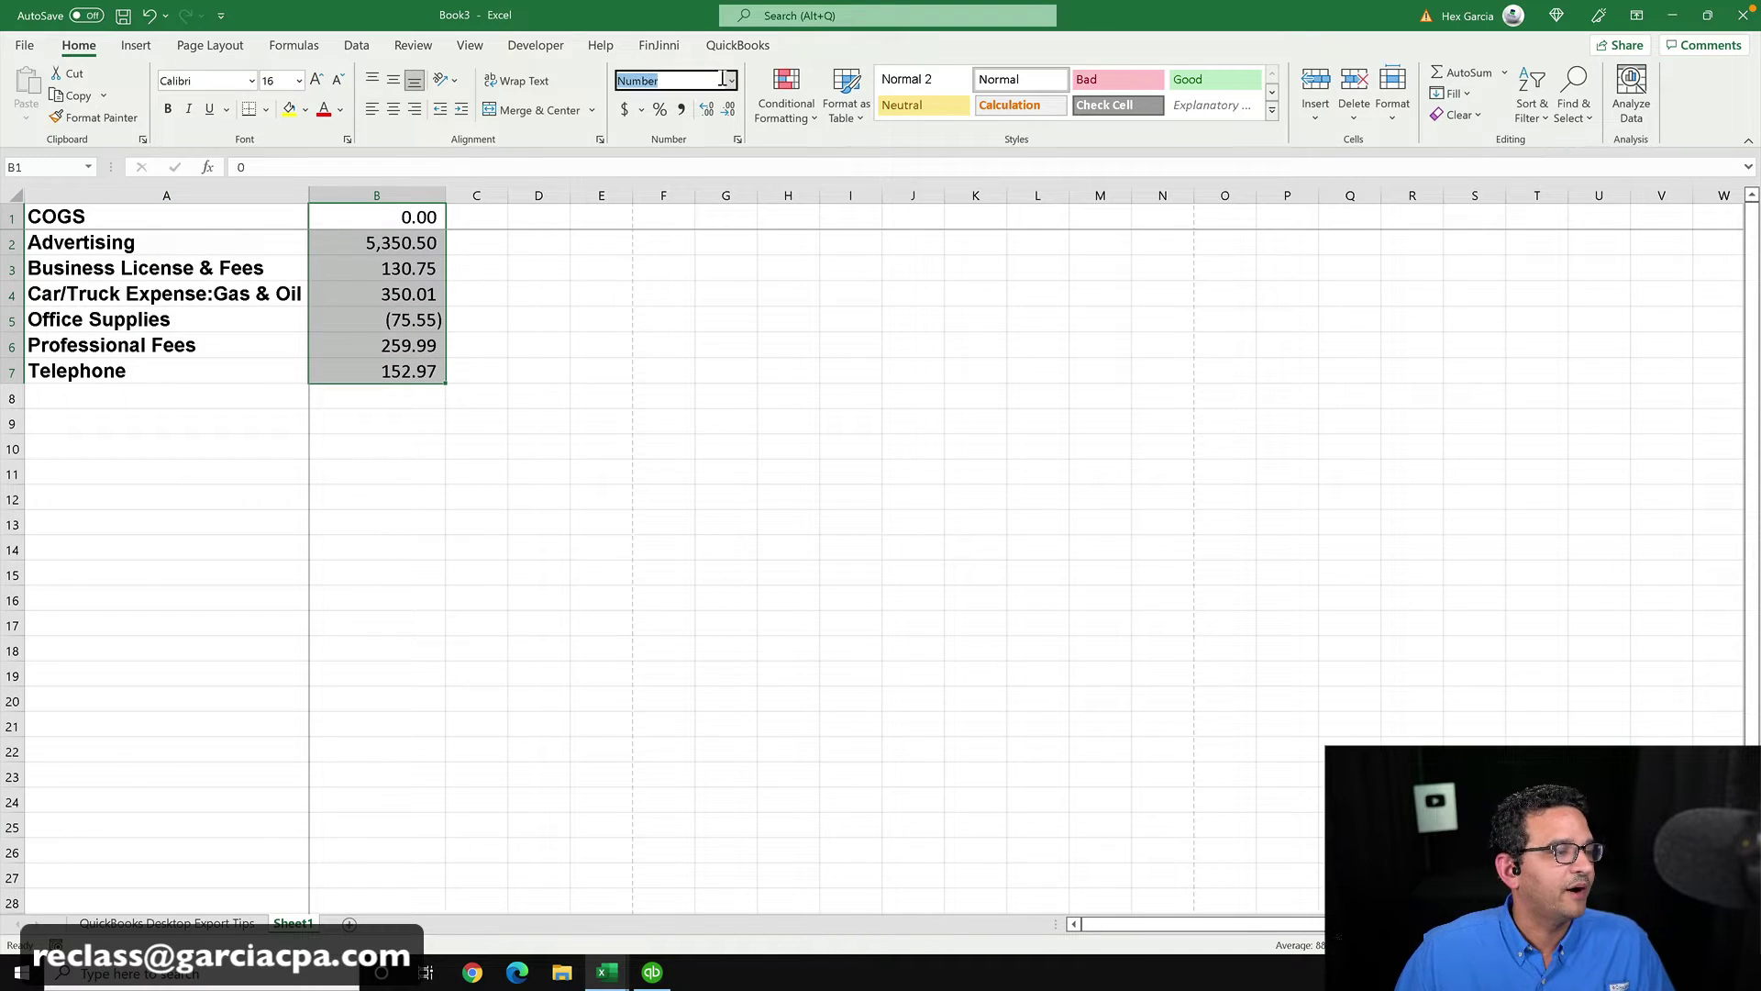
left_click(731, 81)
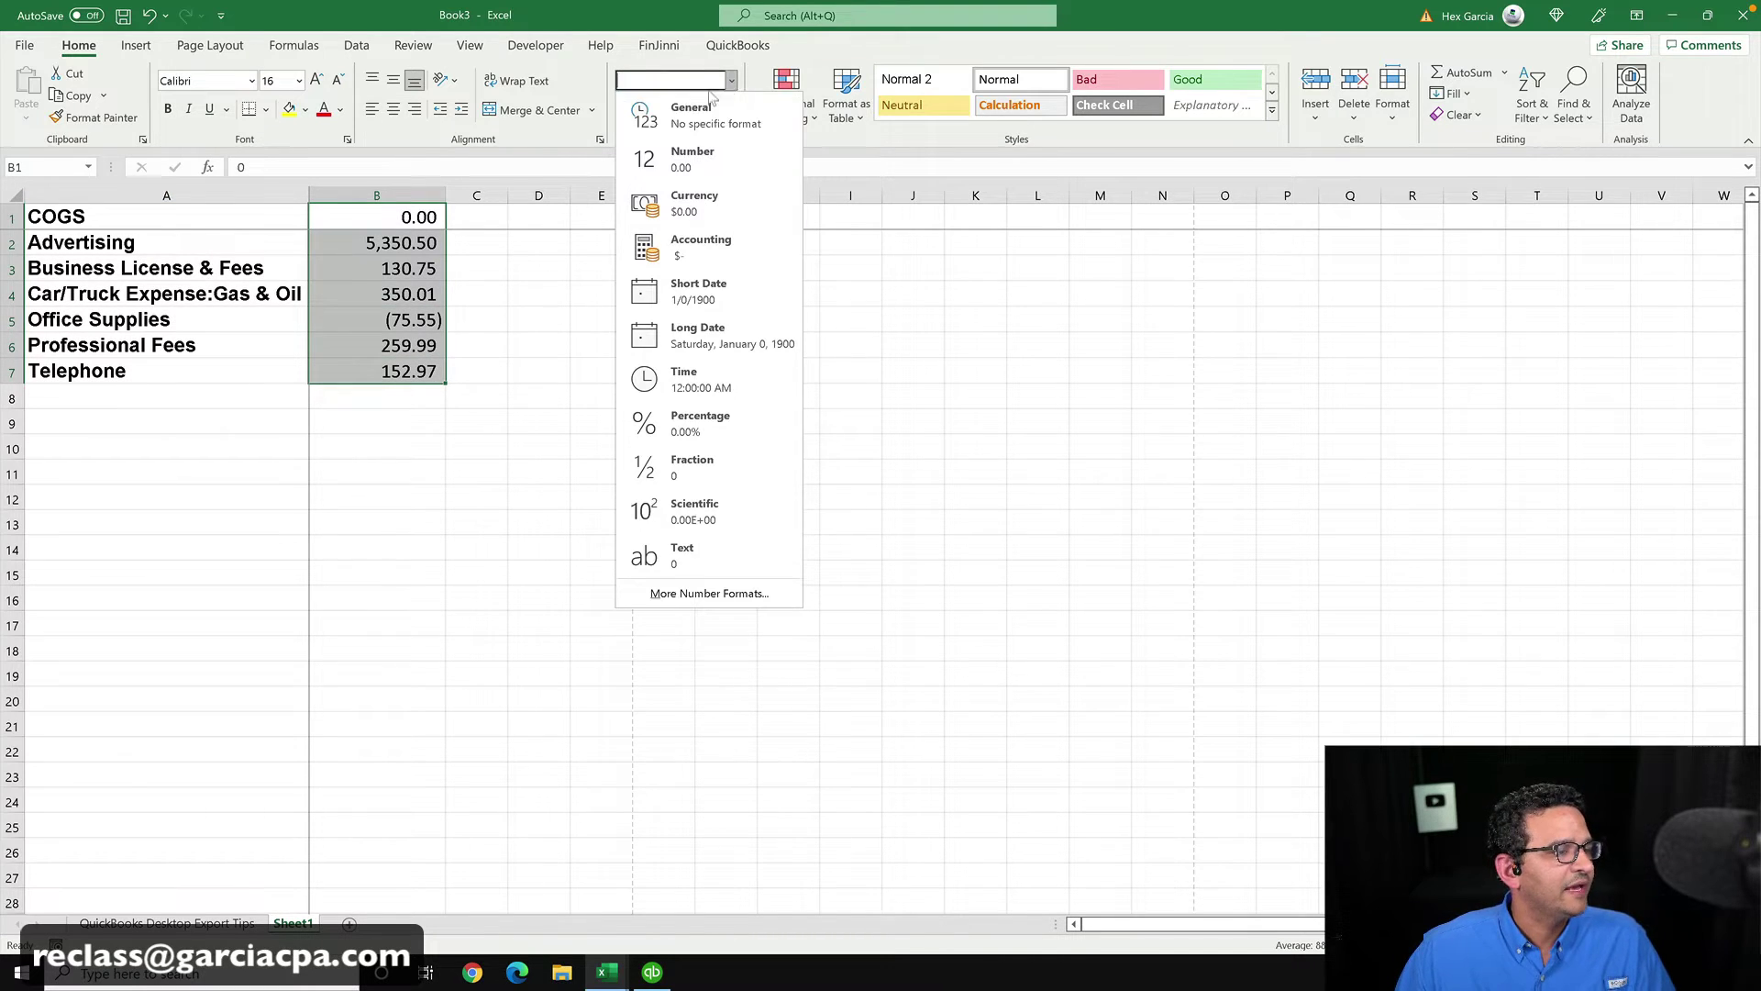
left_click(697, 160)
left_click(609, 261)
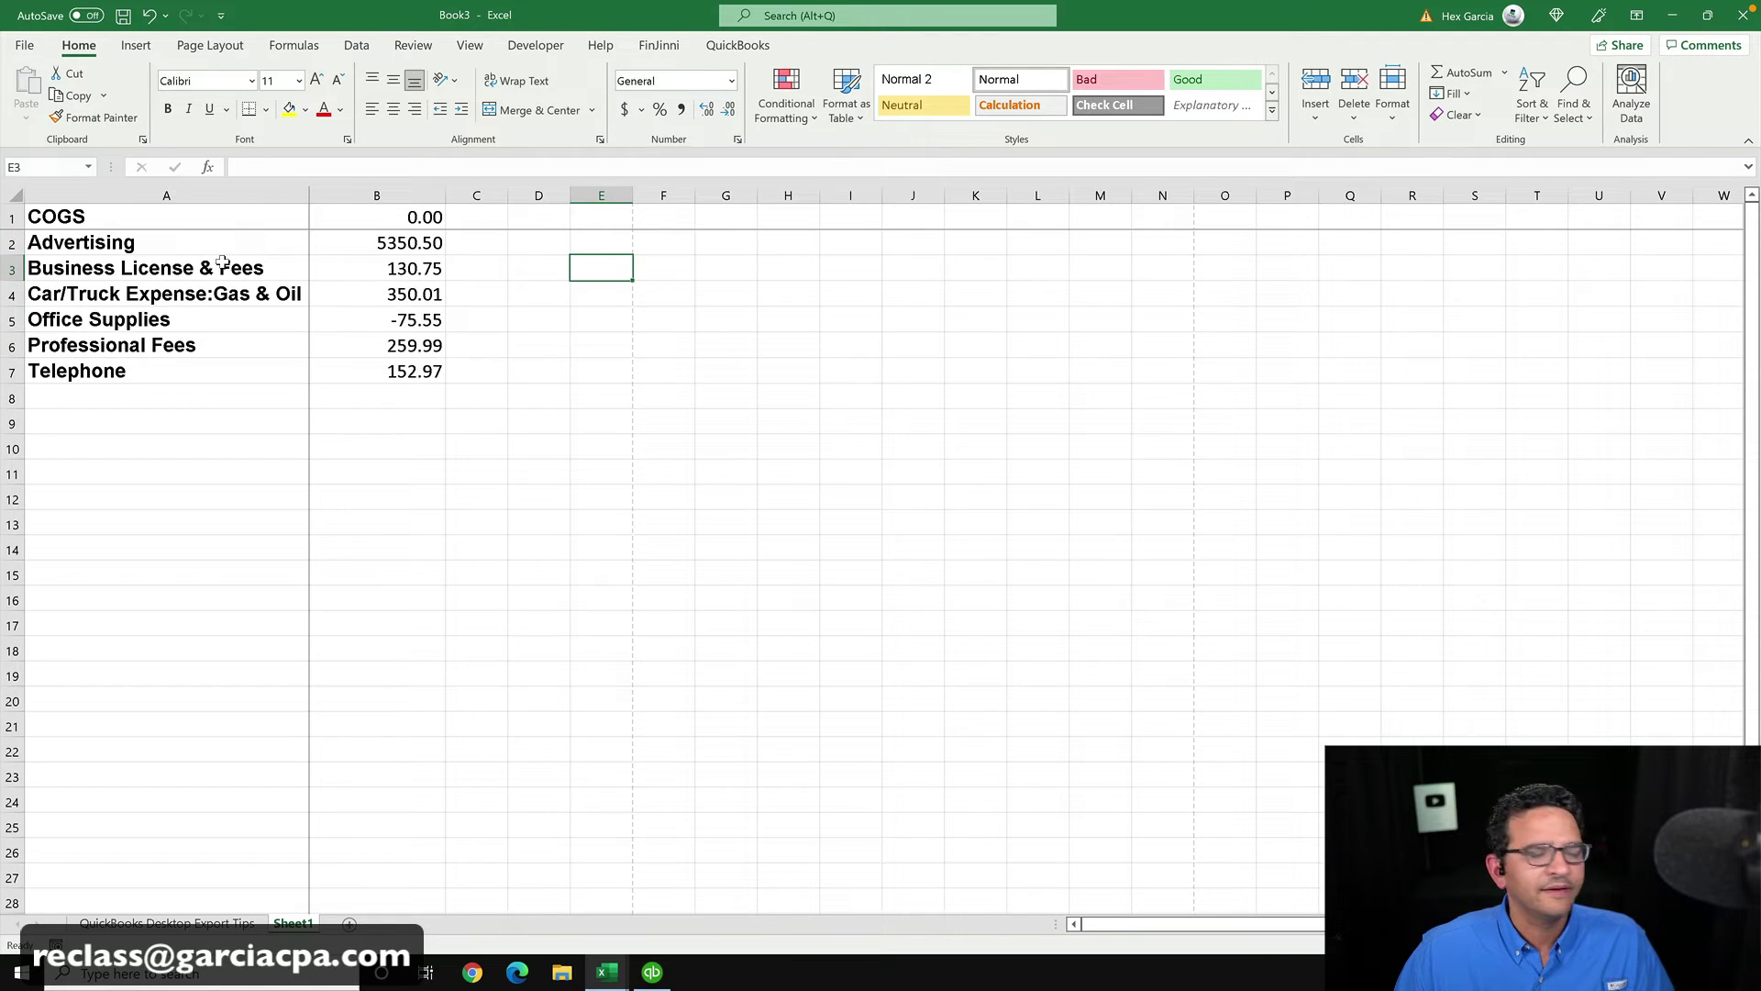
- Apply the Number format to the whole of column B
left_click(367, 196)
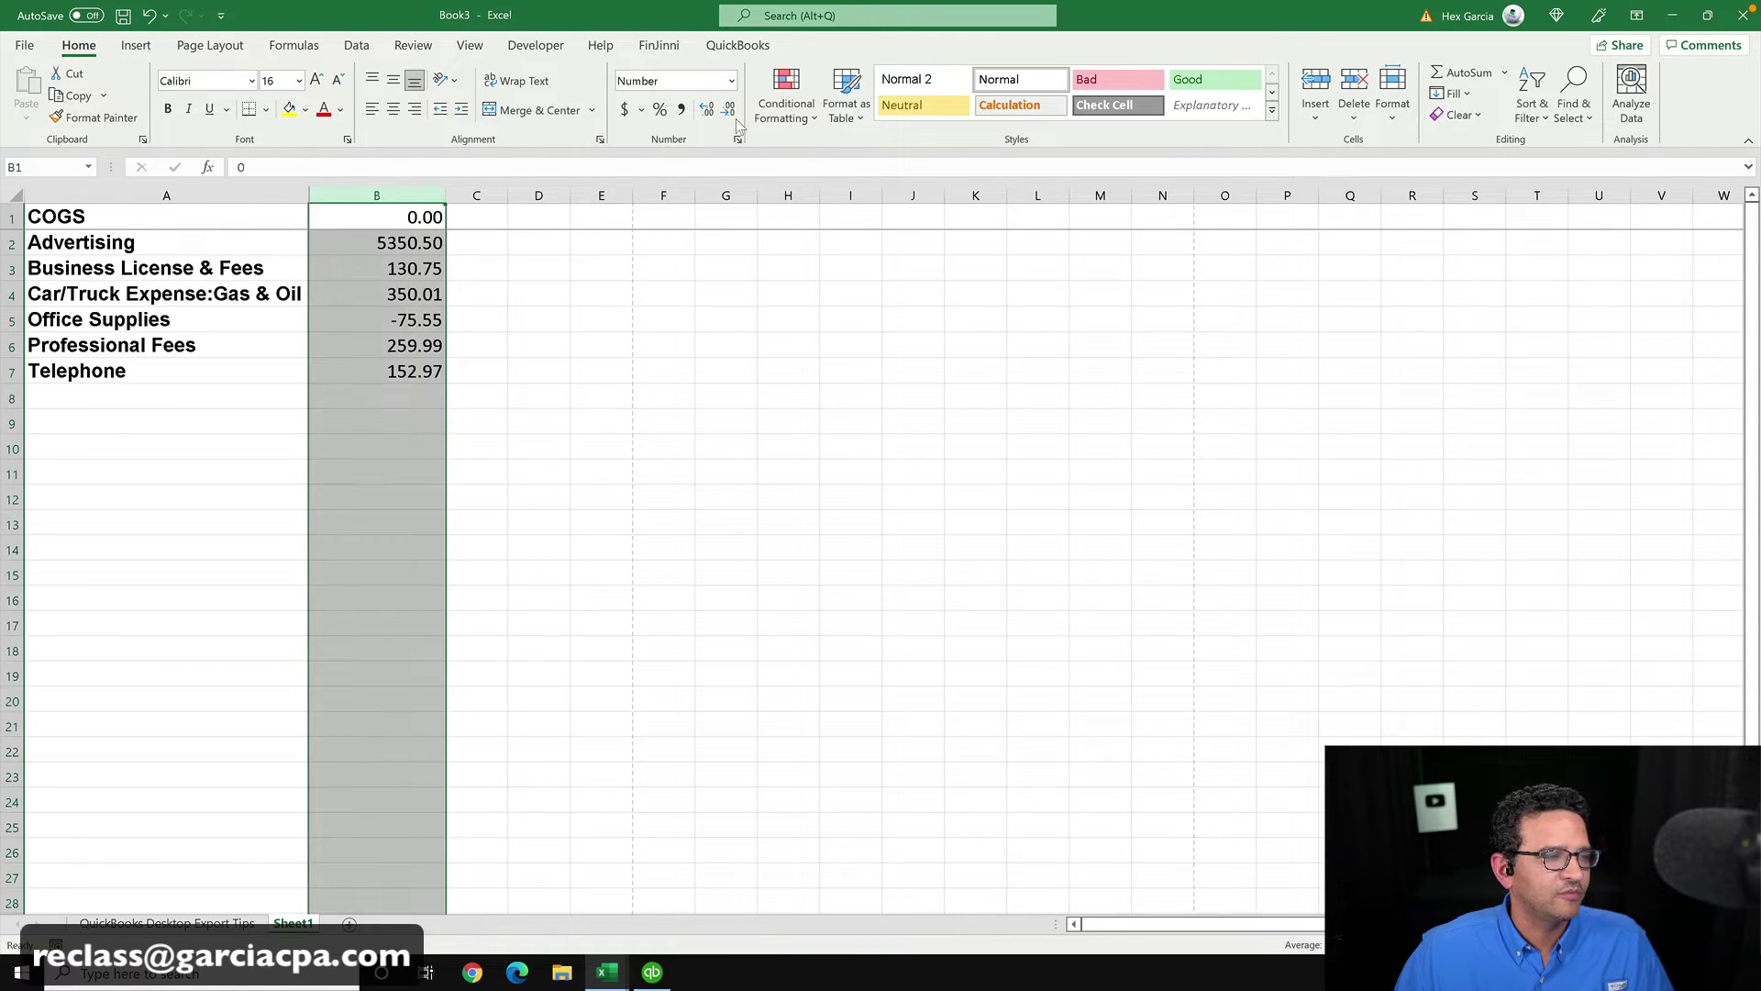
left_click(732, 81)
left_click(698, 159)
left_click(499, 294)
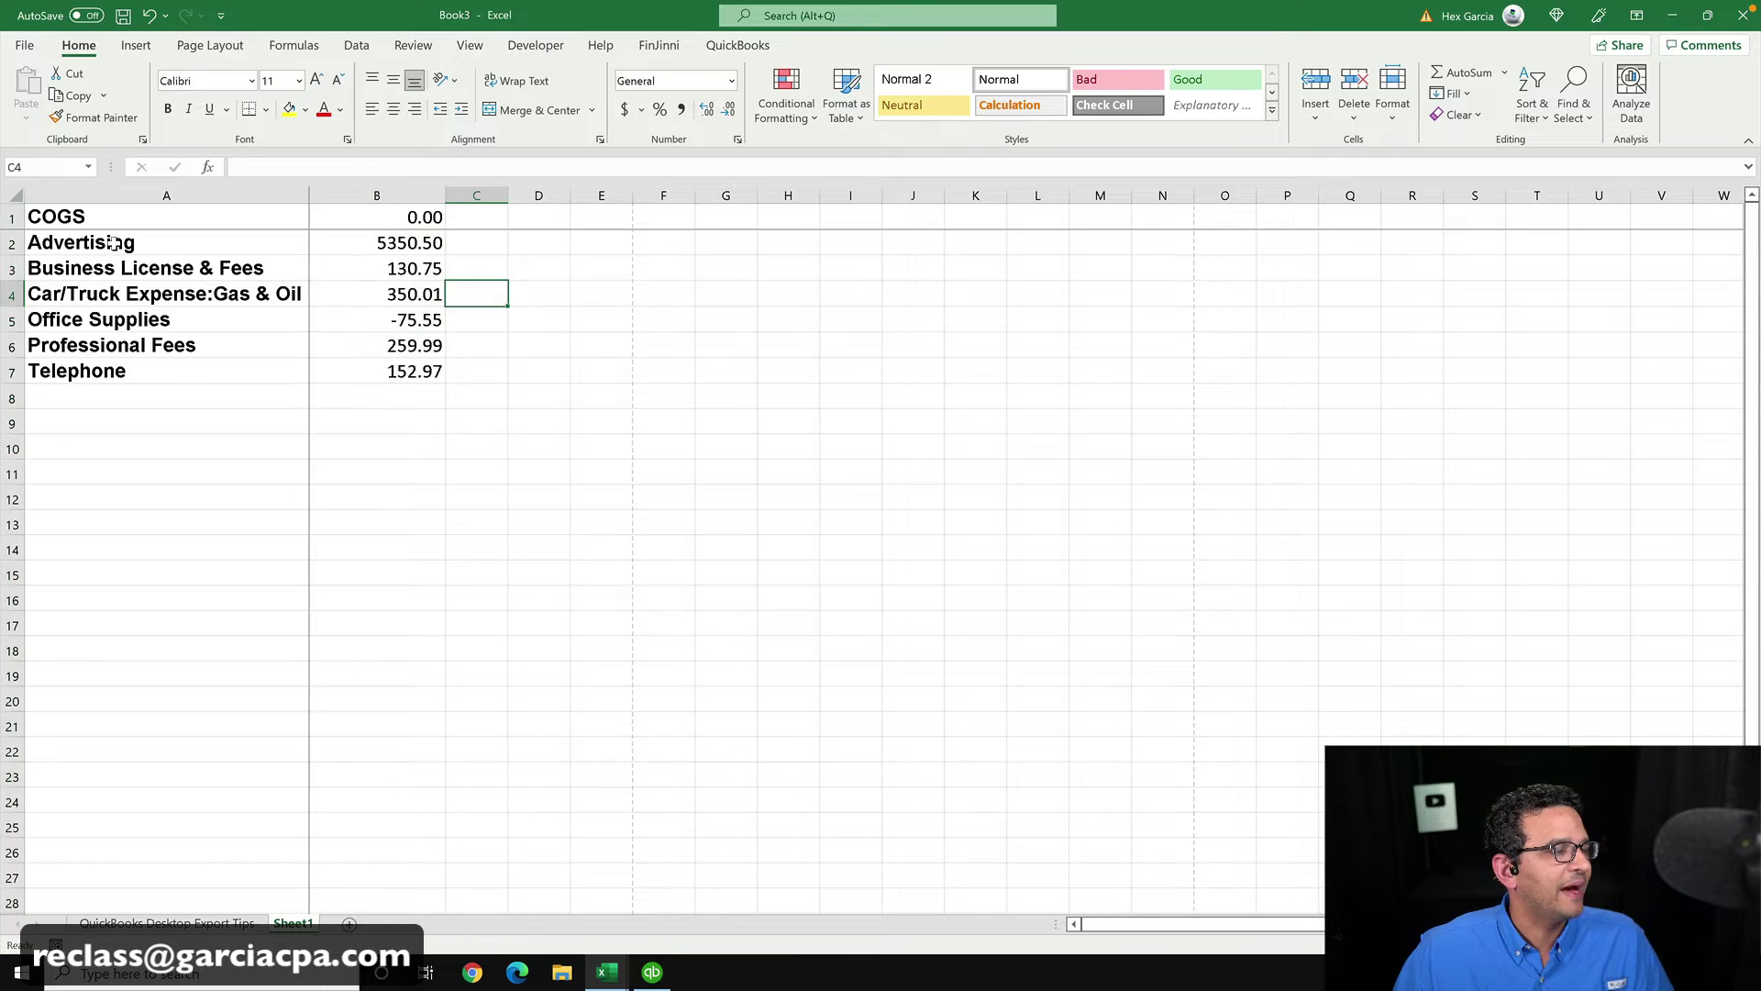
- Copy A1:B7 and paste it as values at A2 of the STEP 1 - INPUT sheet in the Journal Macro with CLASS Allocation 3.0 workbook
left_click_drag(61, 217, 422, 362)
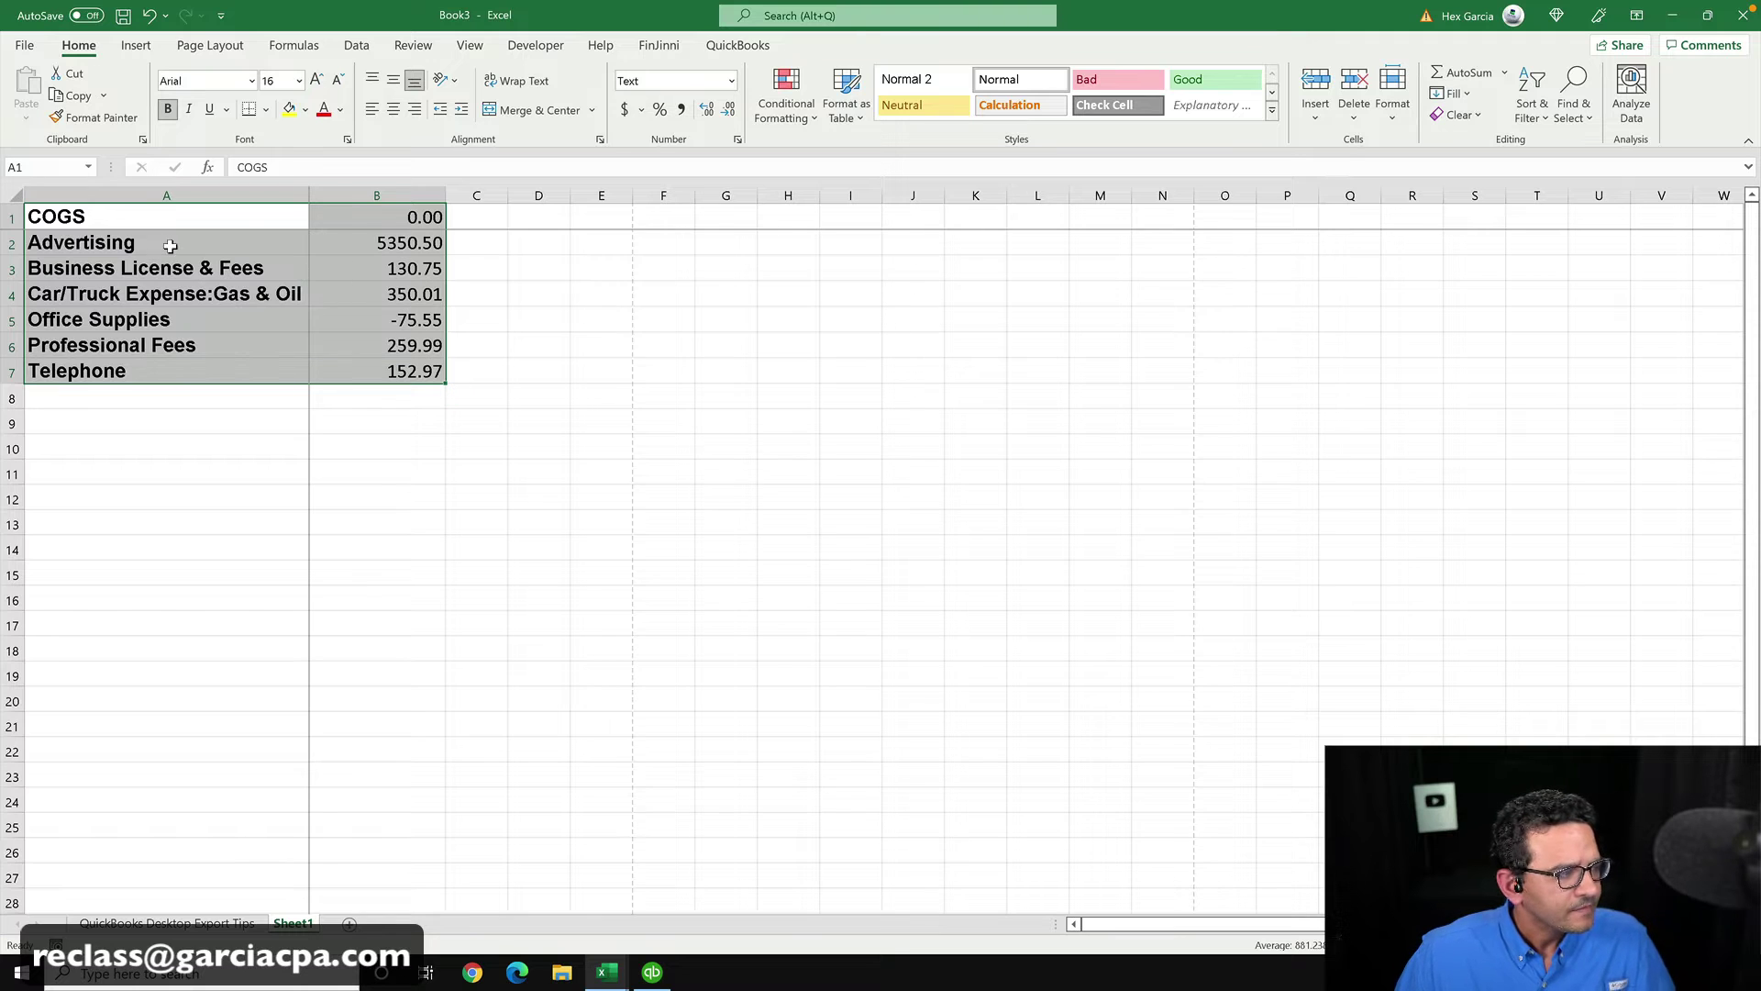
right_click(179, 257)
left_click(225, 294)
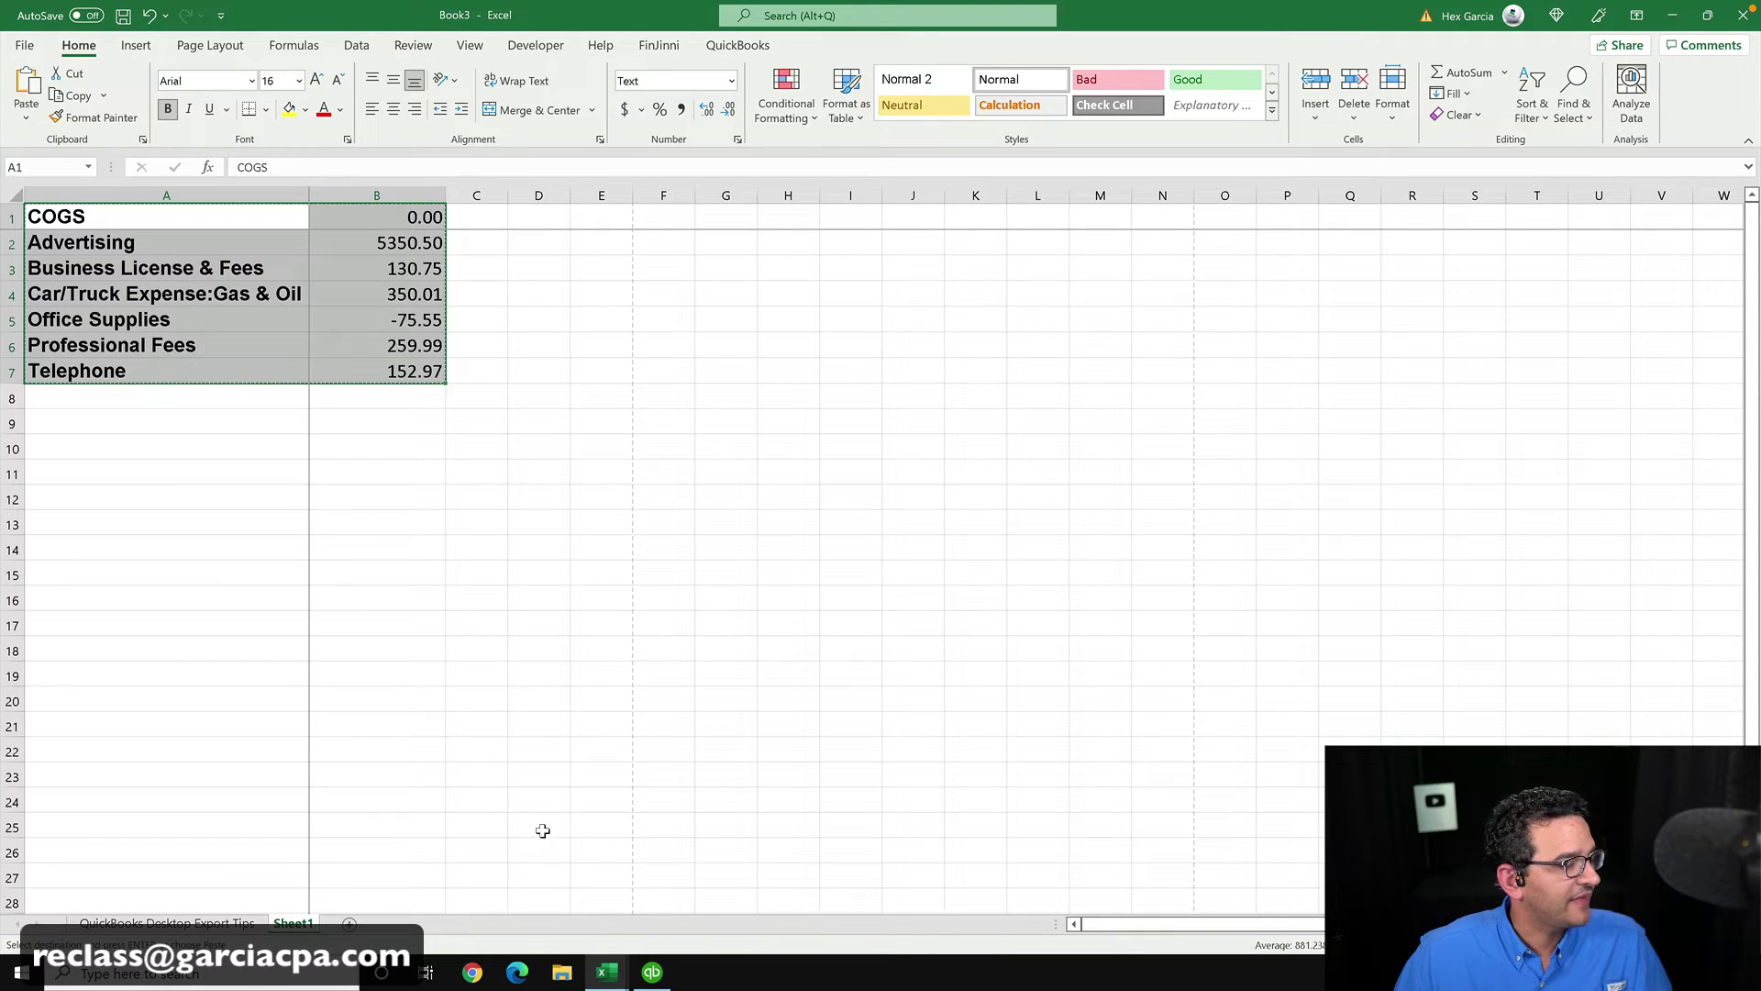
left_click(606, 972)
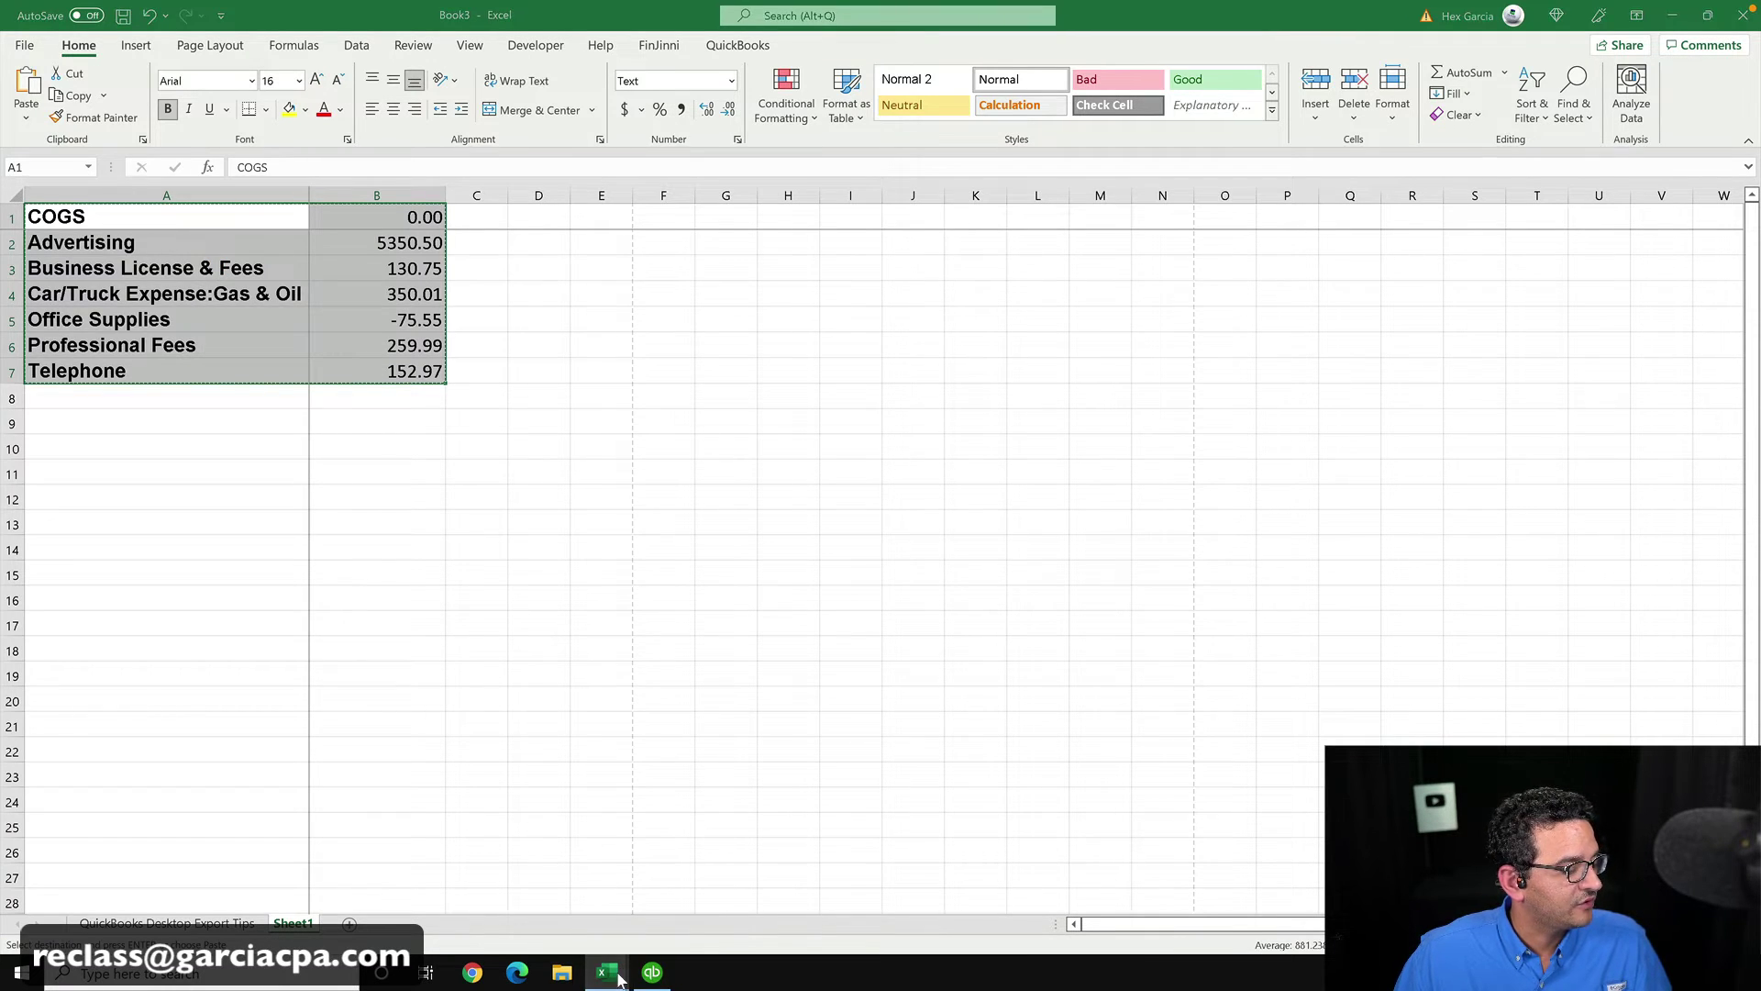
left_click(639, 884)
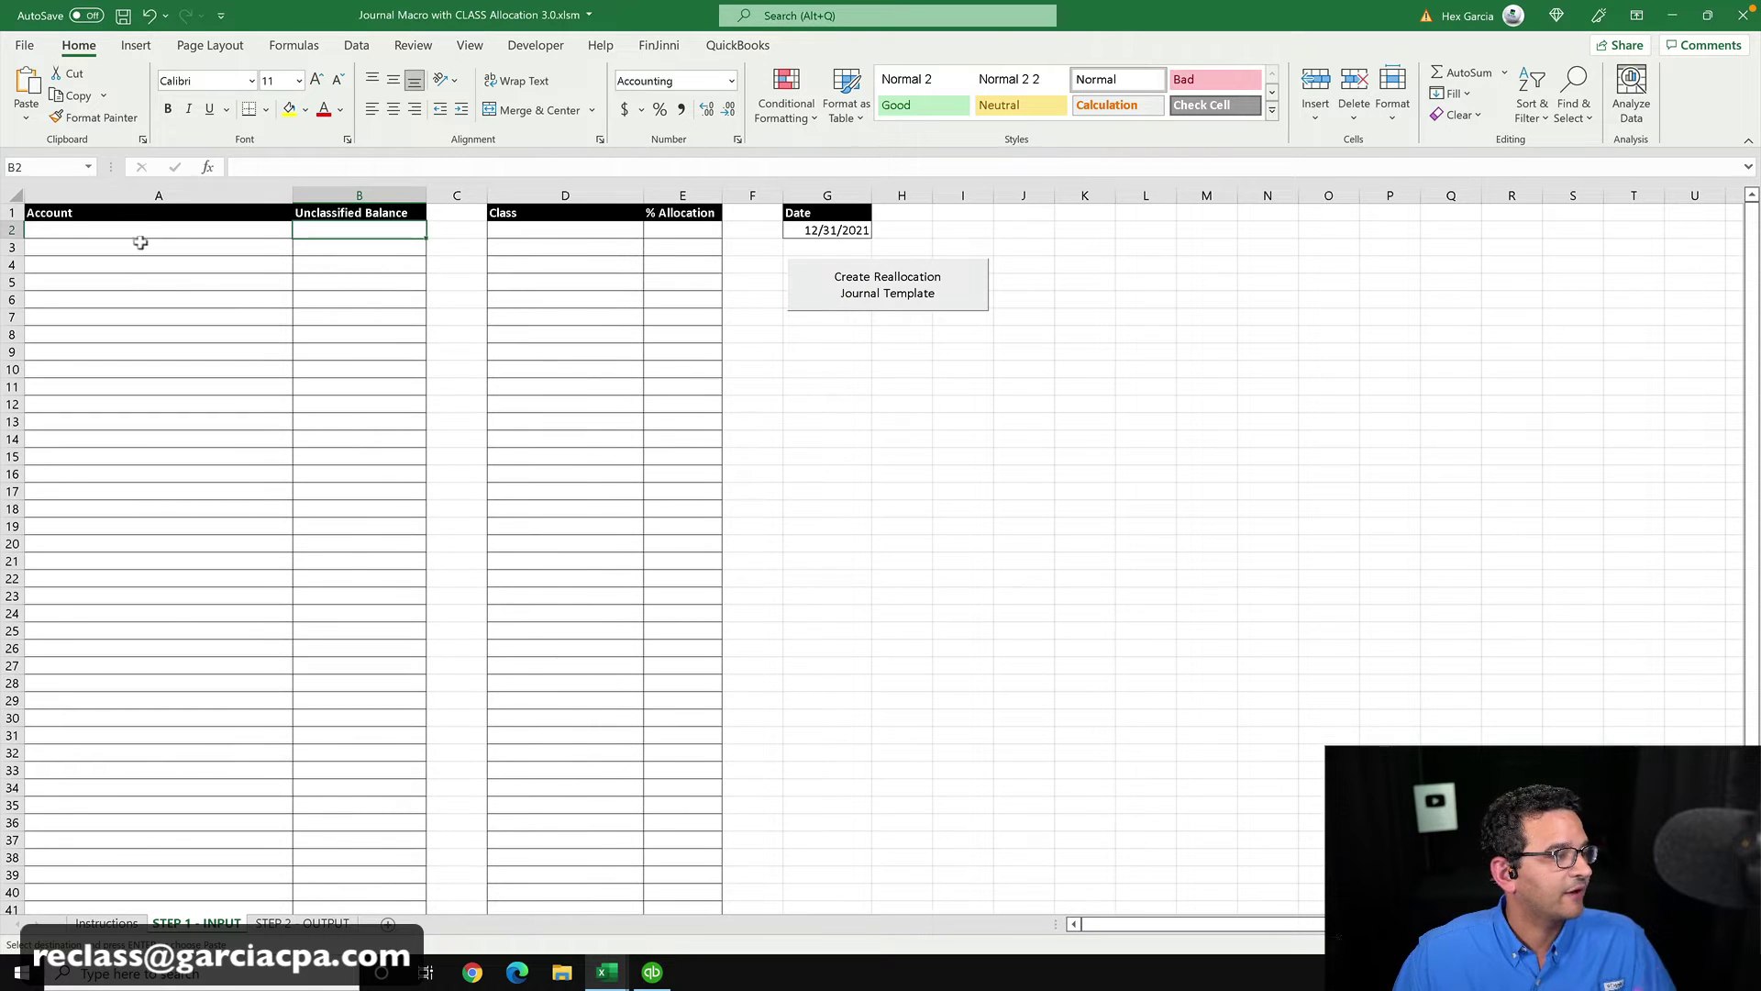
left_click(49, 225)
right_click(49, 224)
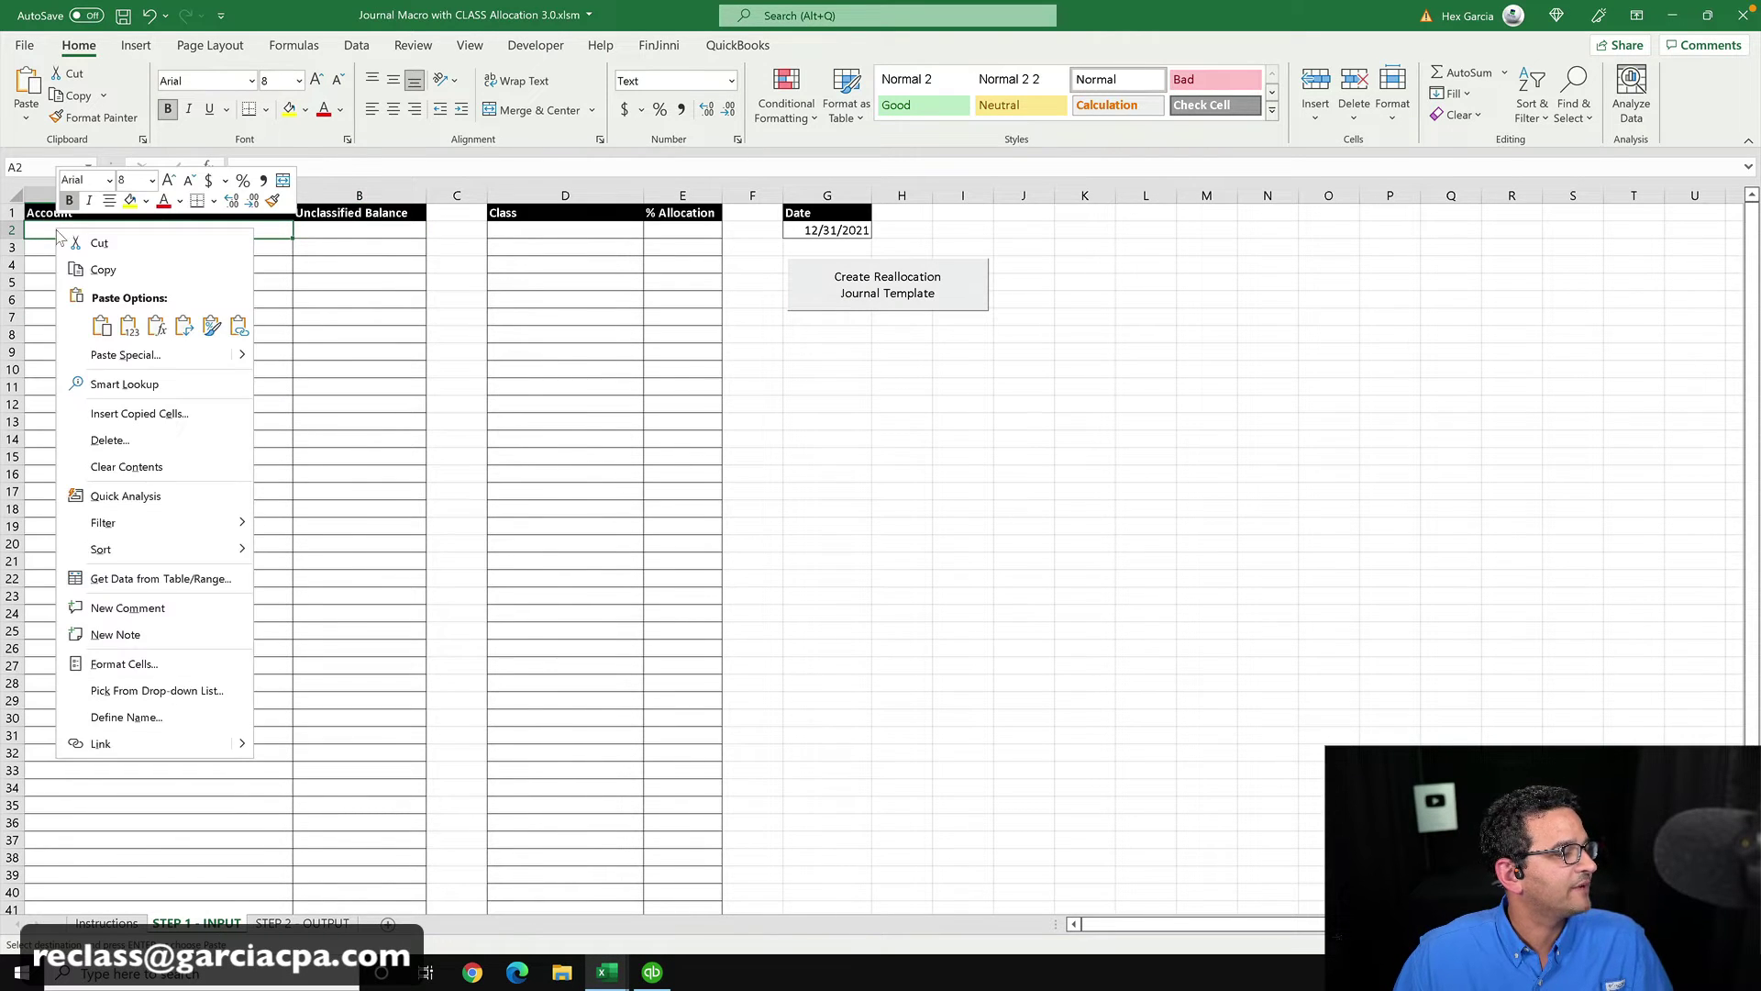
left_click(135, 333)
left_click(156, 470)
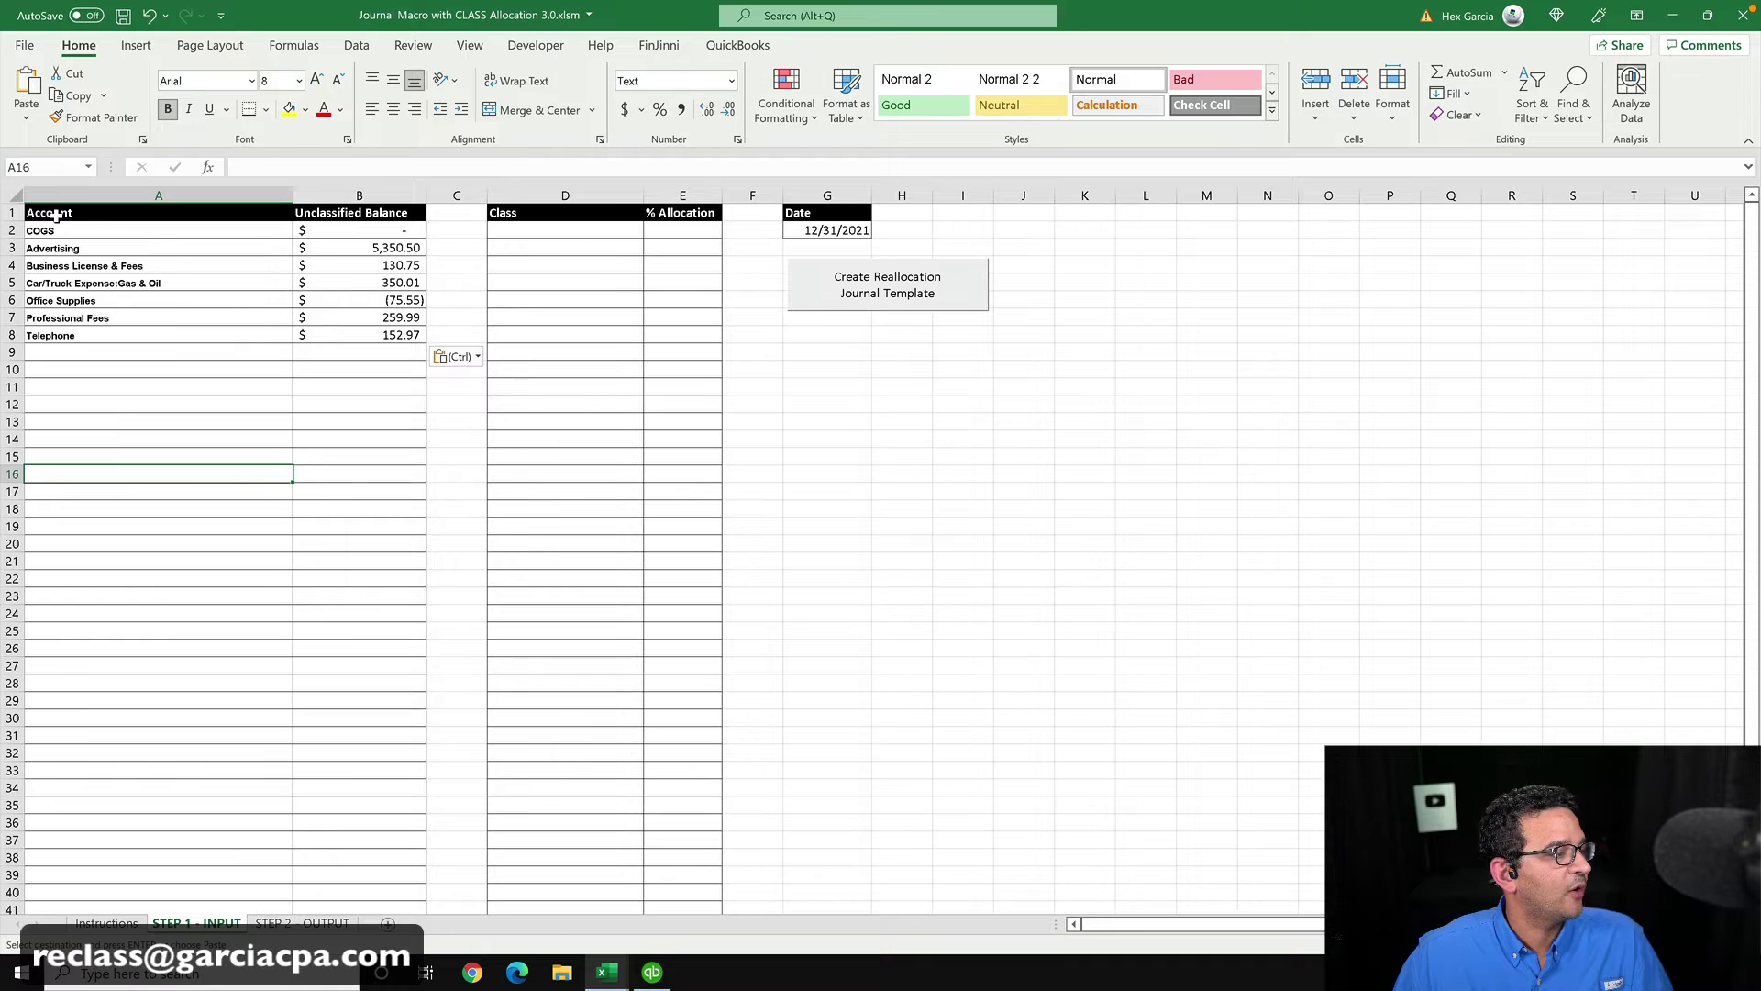
- Set the font size of the pasted accounts and unclassified balances in A2:B8 to 12, and review both columns
left_click_drag(57, 230, 60, 332)
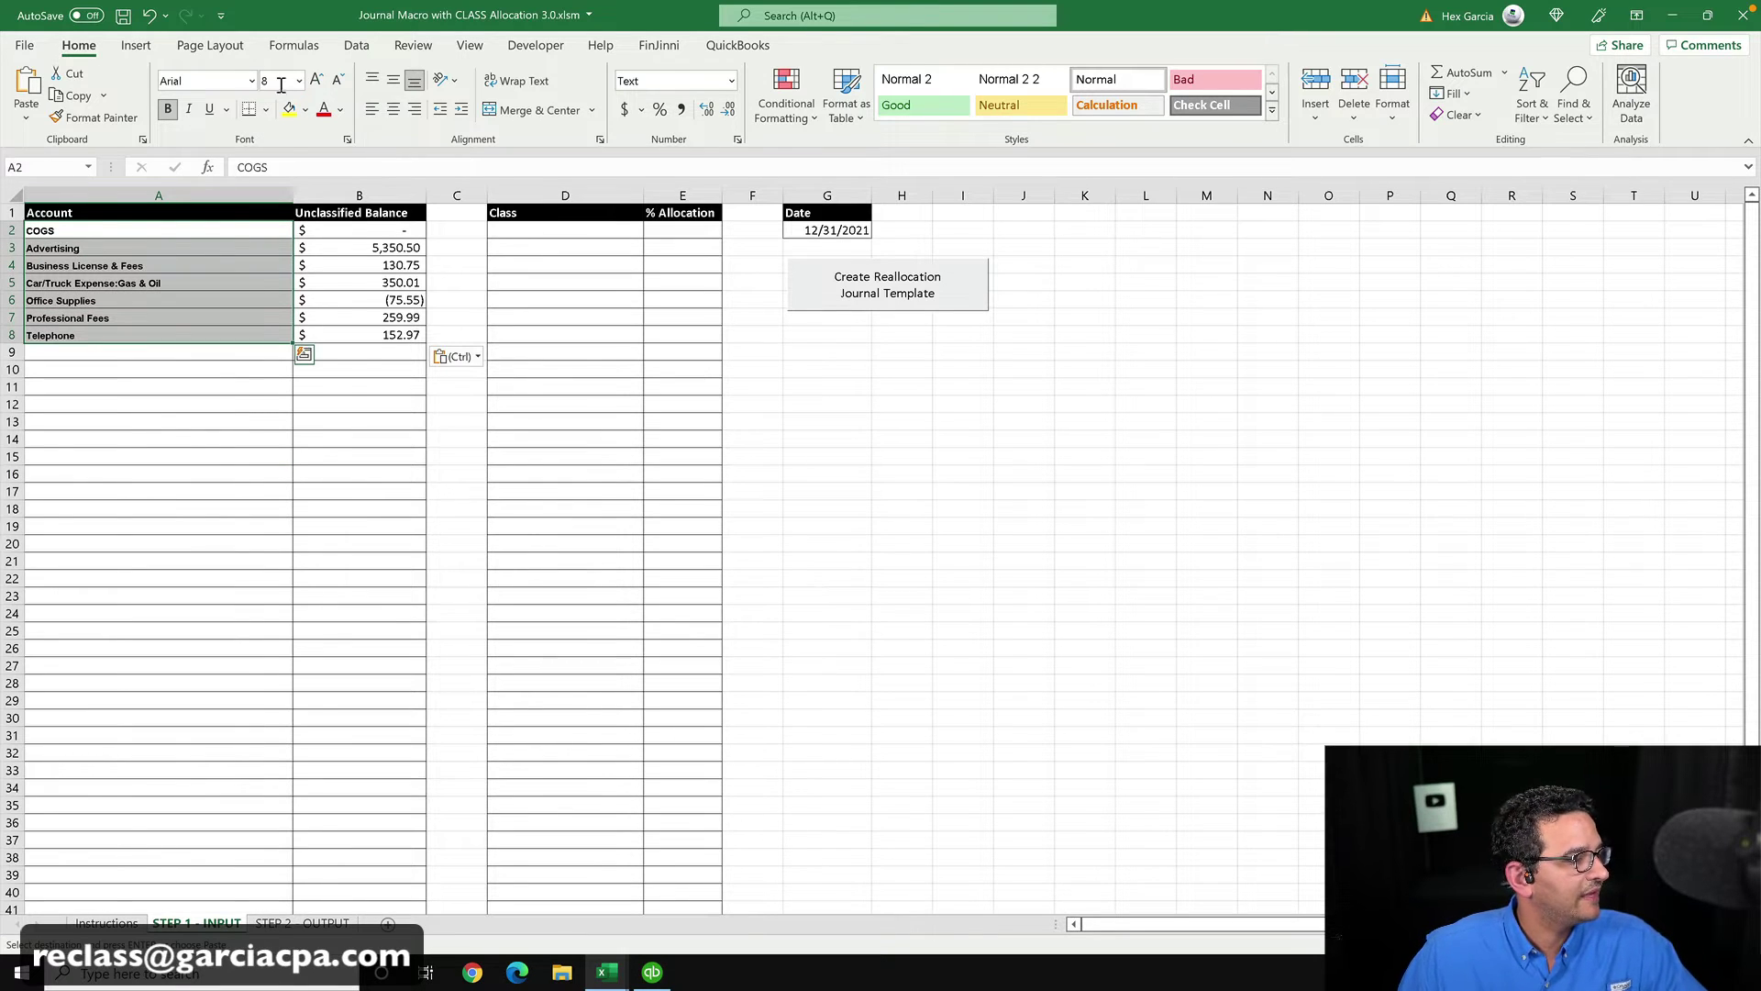
left_click_drag(57, 230, 404, 335)
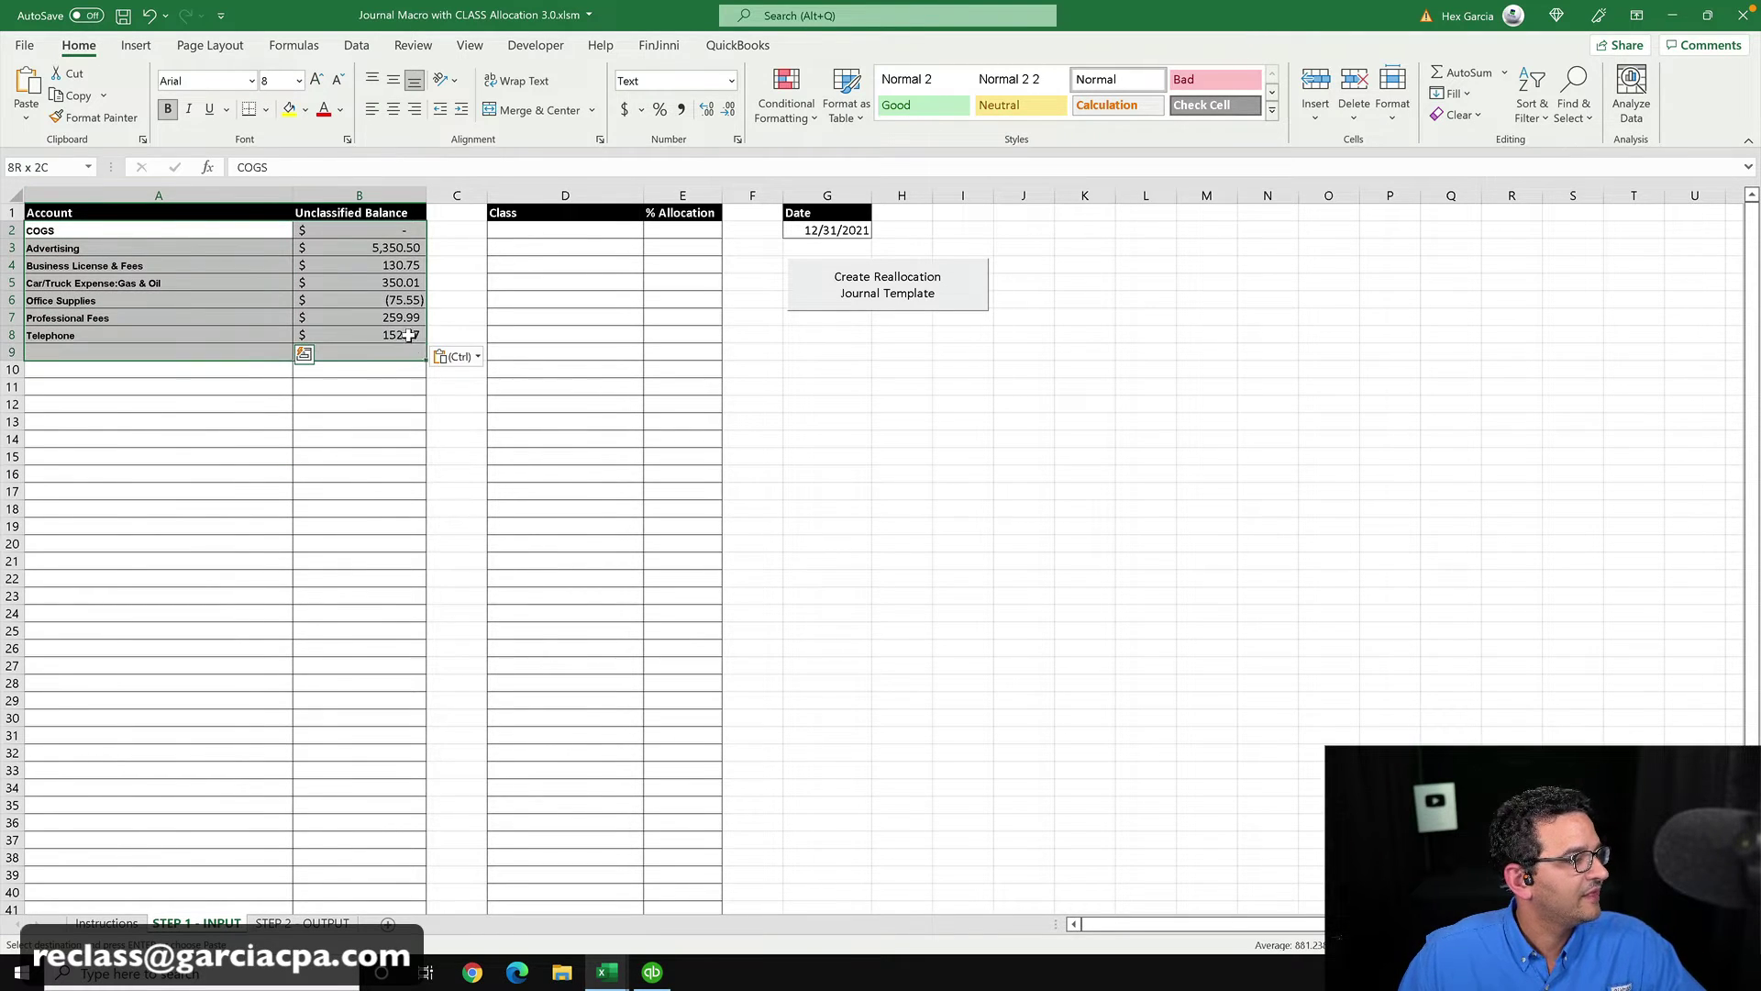
left_click(300, 80)
left_click(277, 195)
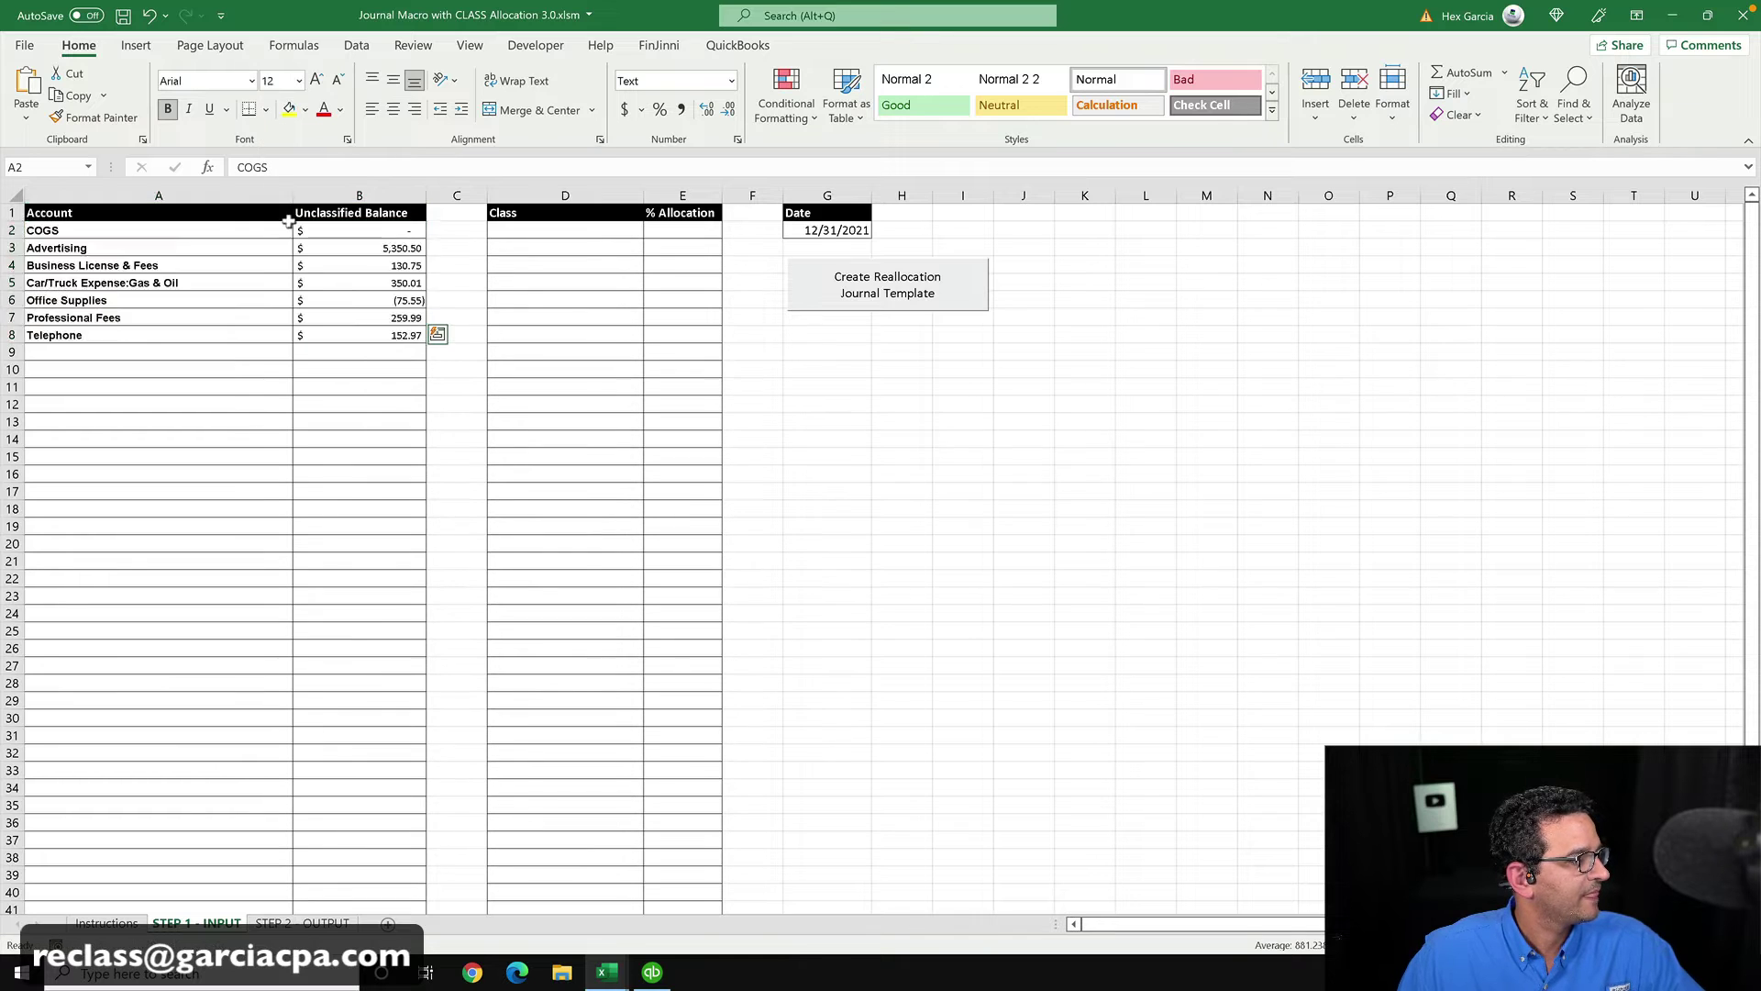
left_click(303, 399)
left_click_drag(66, 229, 87, 346)
left_click_drag(371, 238, 403, 347)
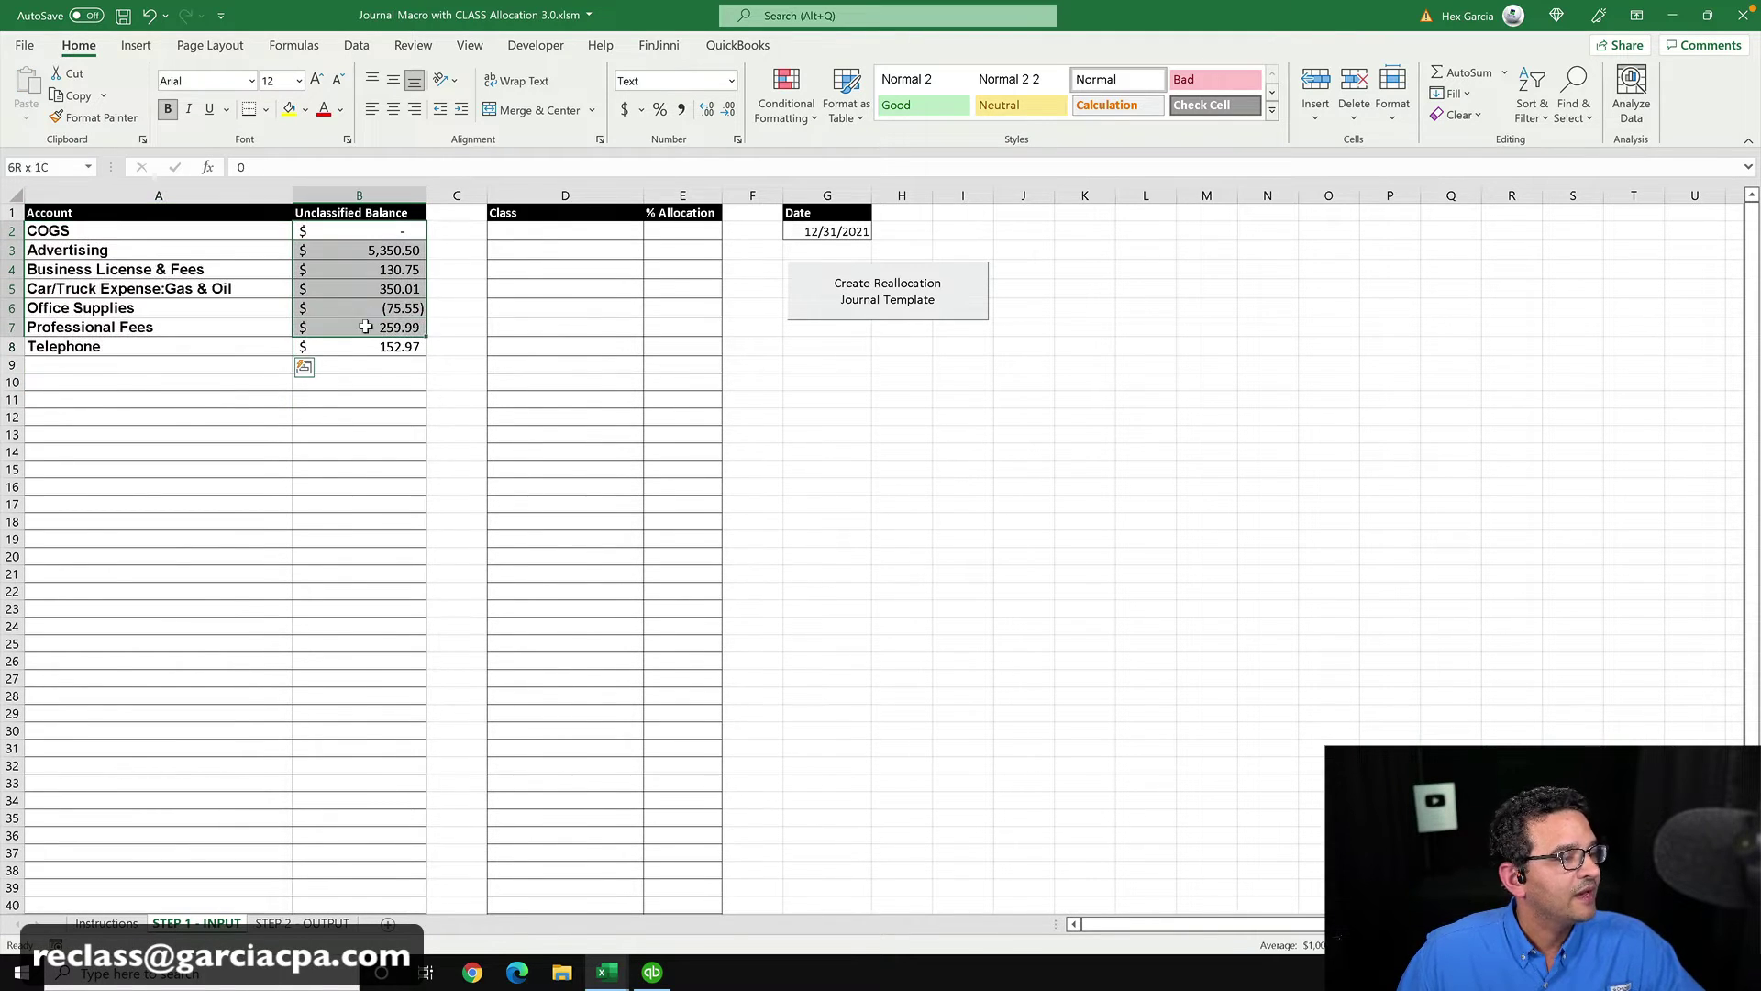
- Enter Class A, Class B and Class C in D2:D4 of the Class column
left_click(546, 234)
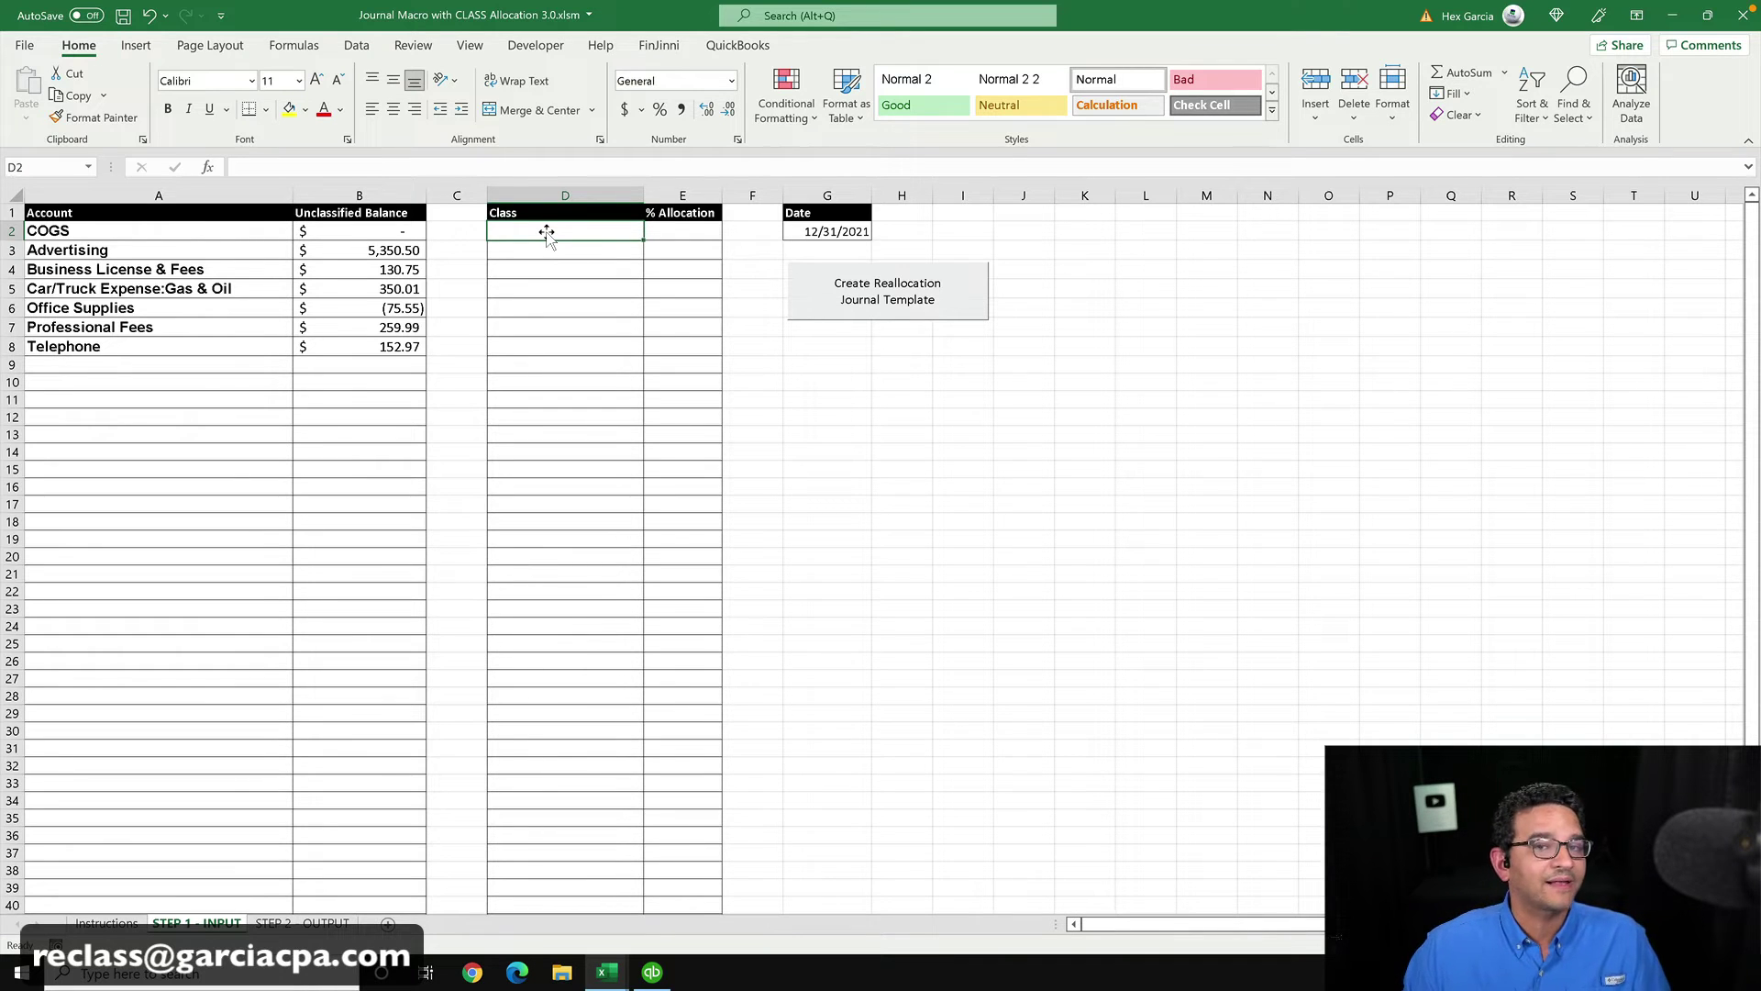
type("Cla")
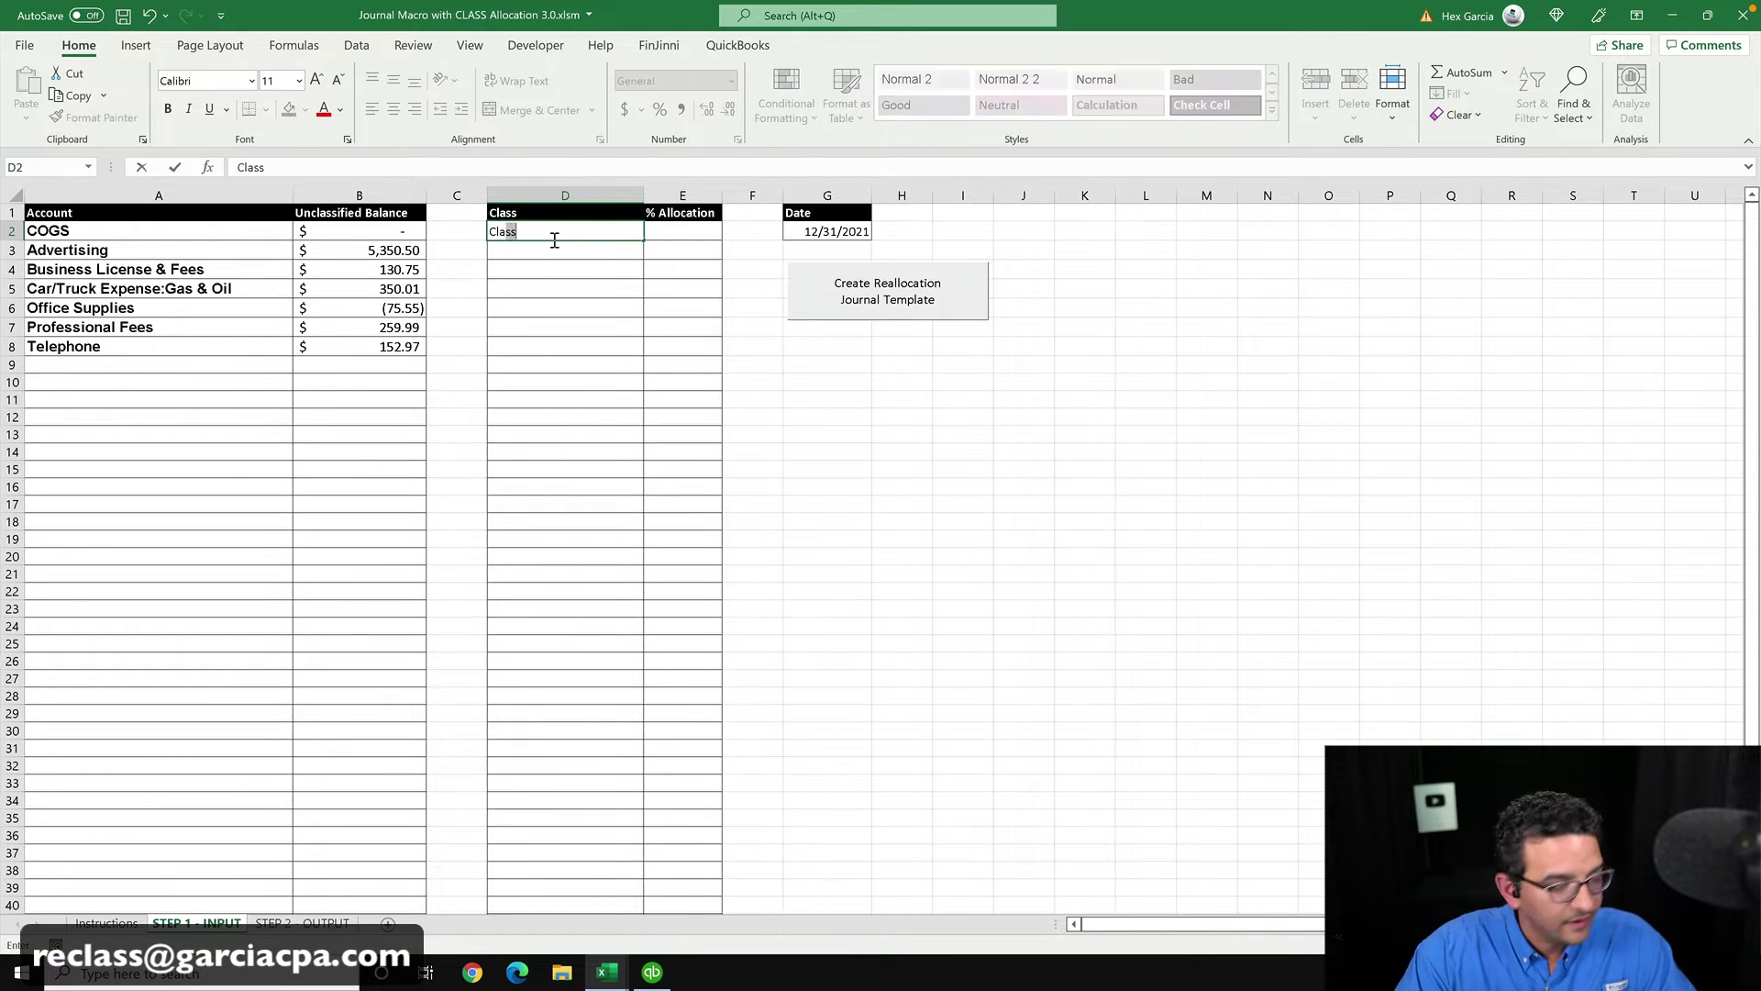
type("ss A")
key("Return")
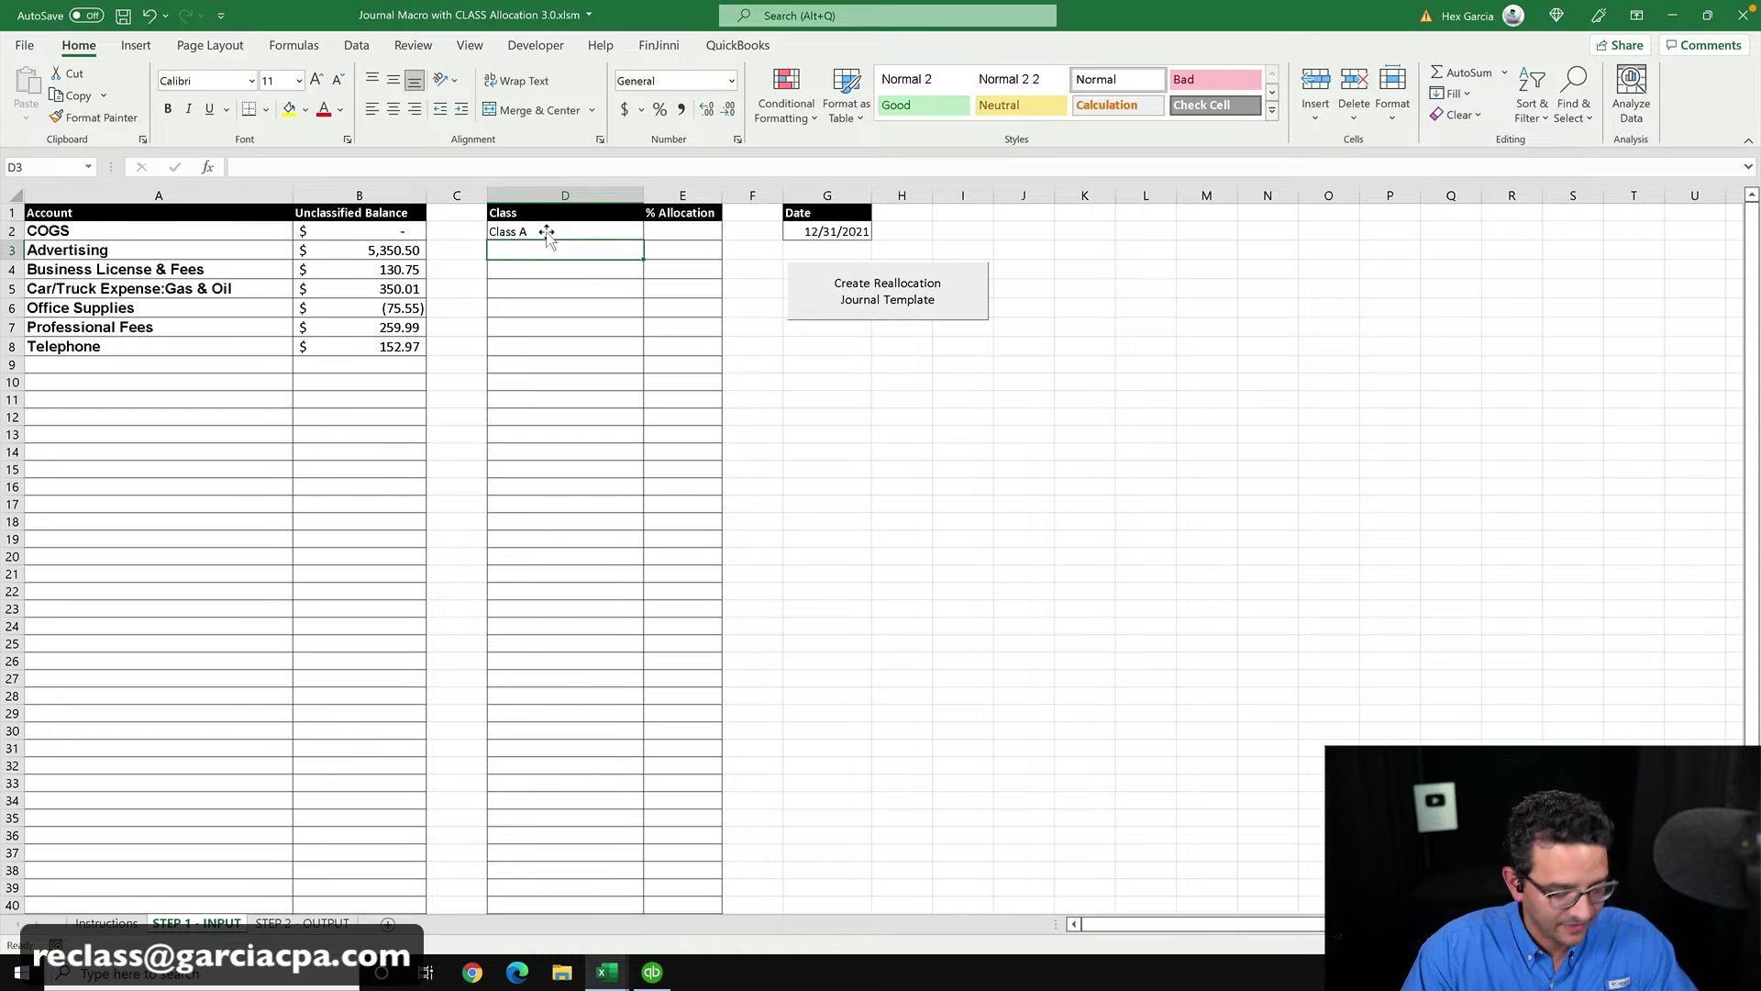
type("Class B")
key("Return")
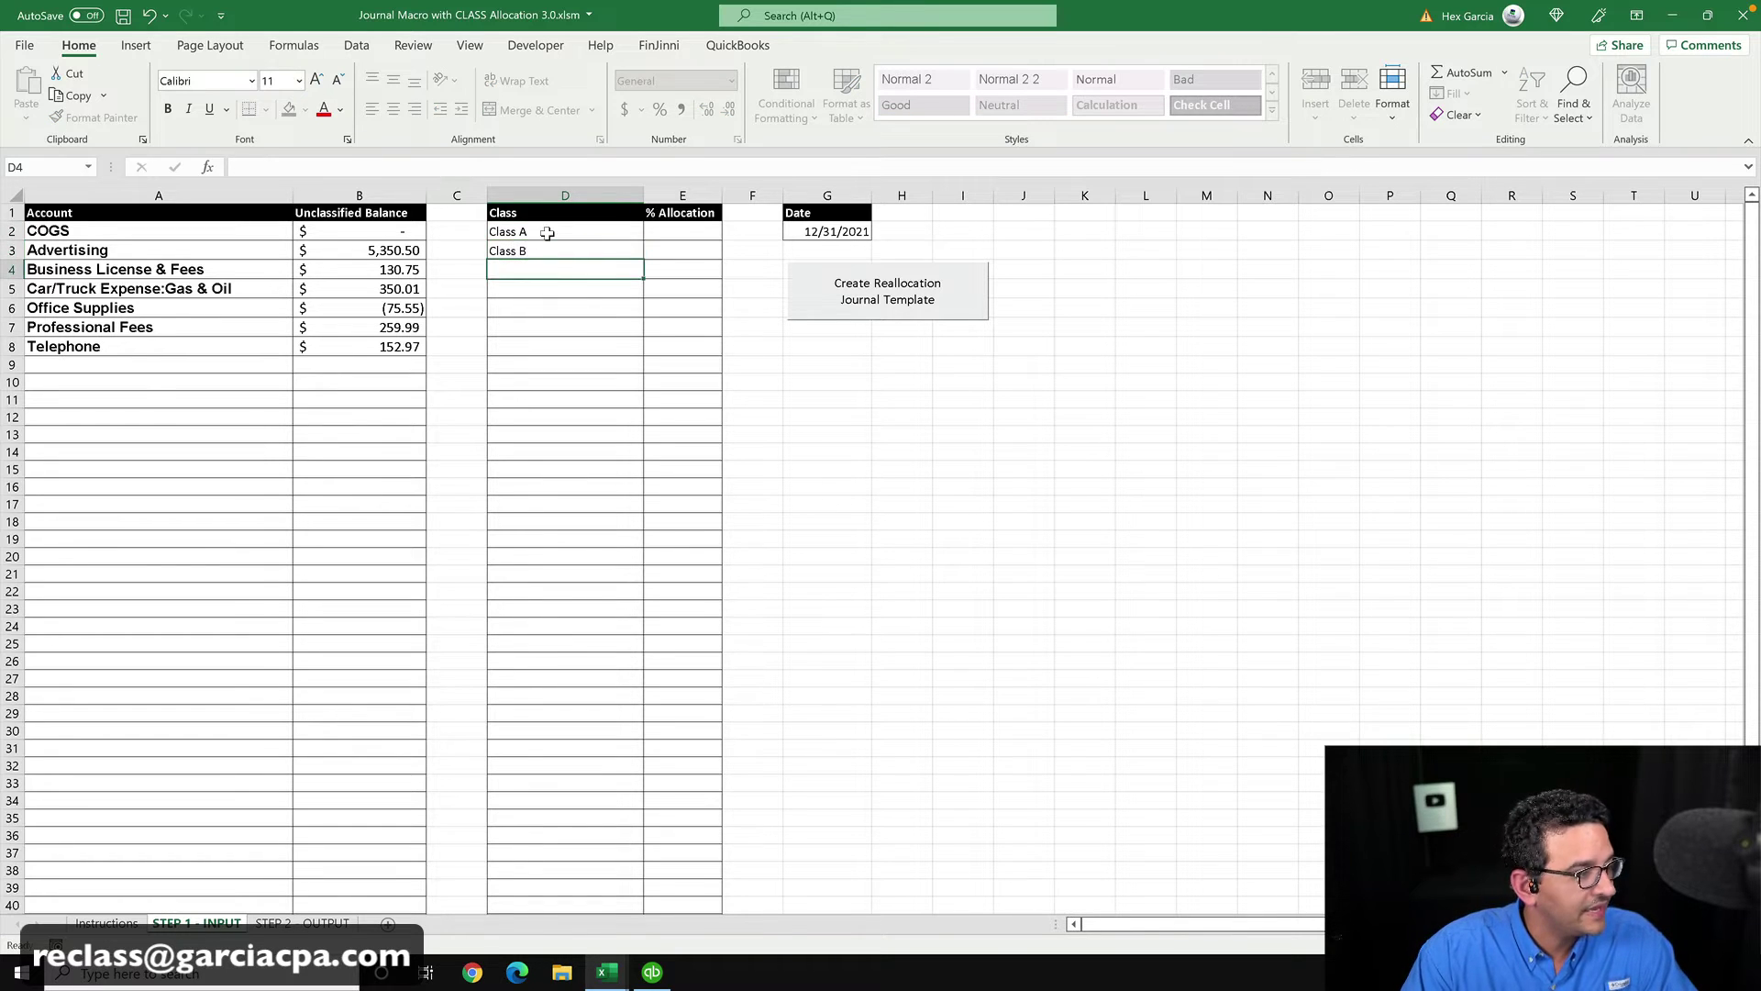
type("Clas")
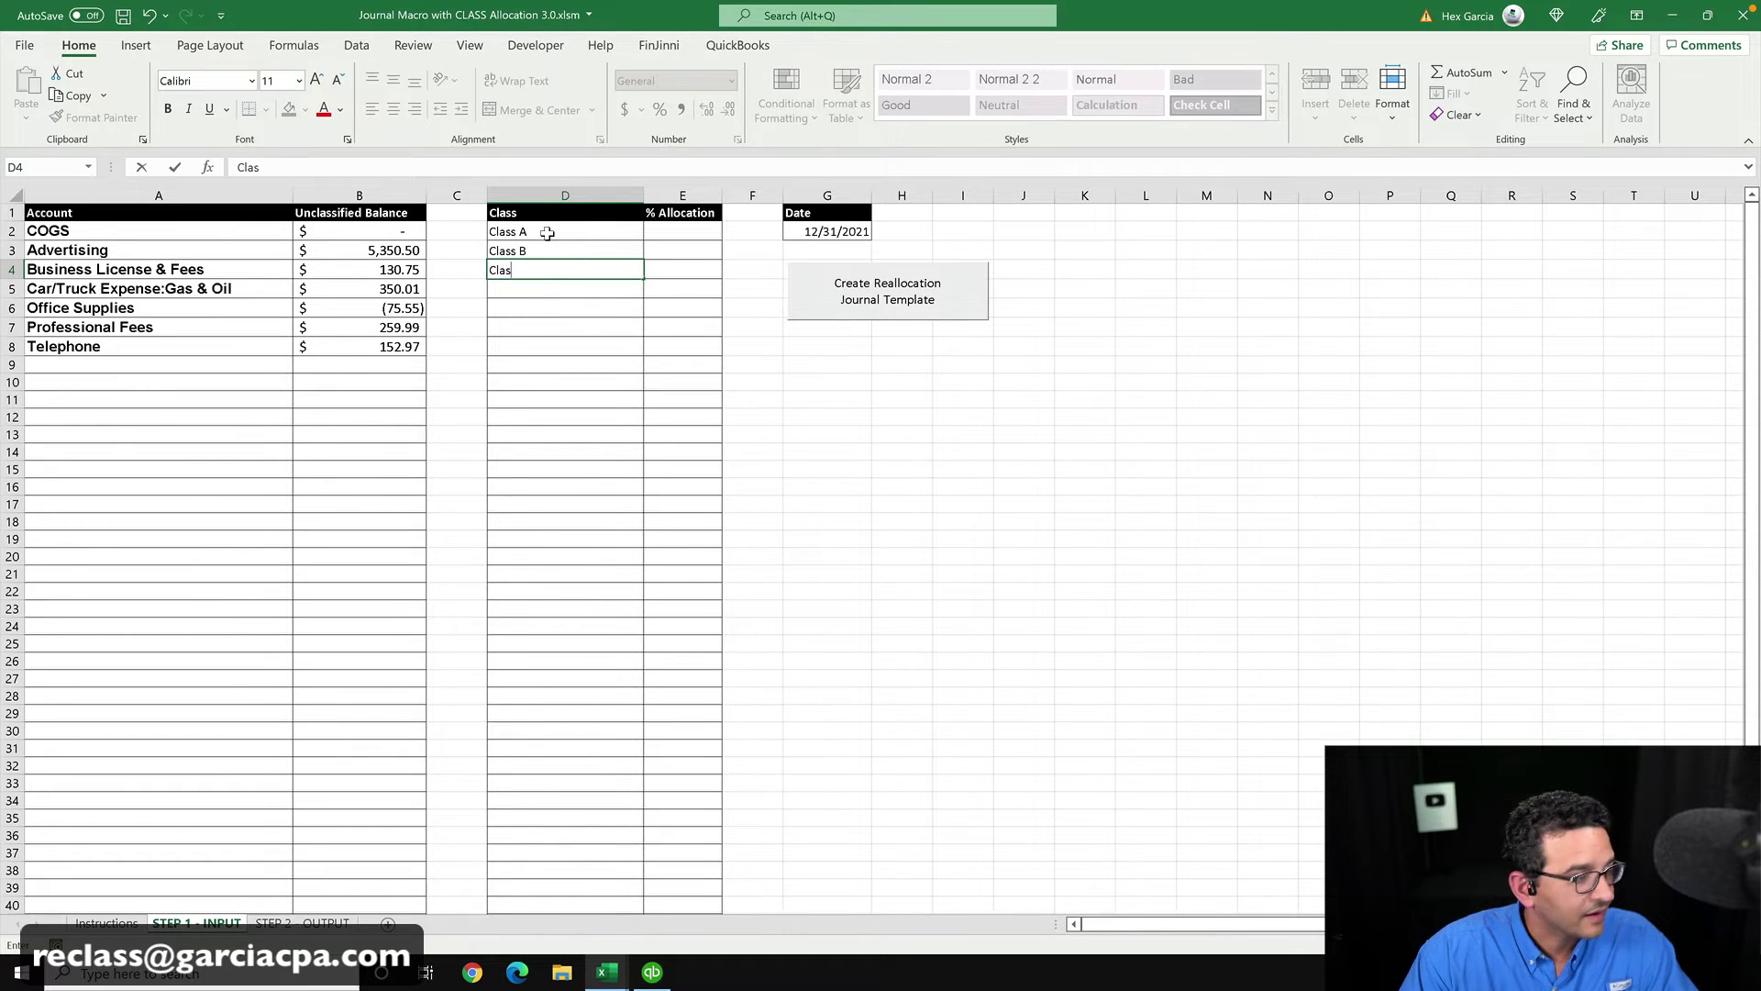
type("s C")
key("Tab")
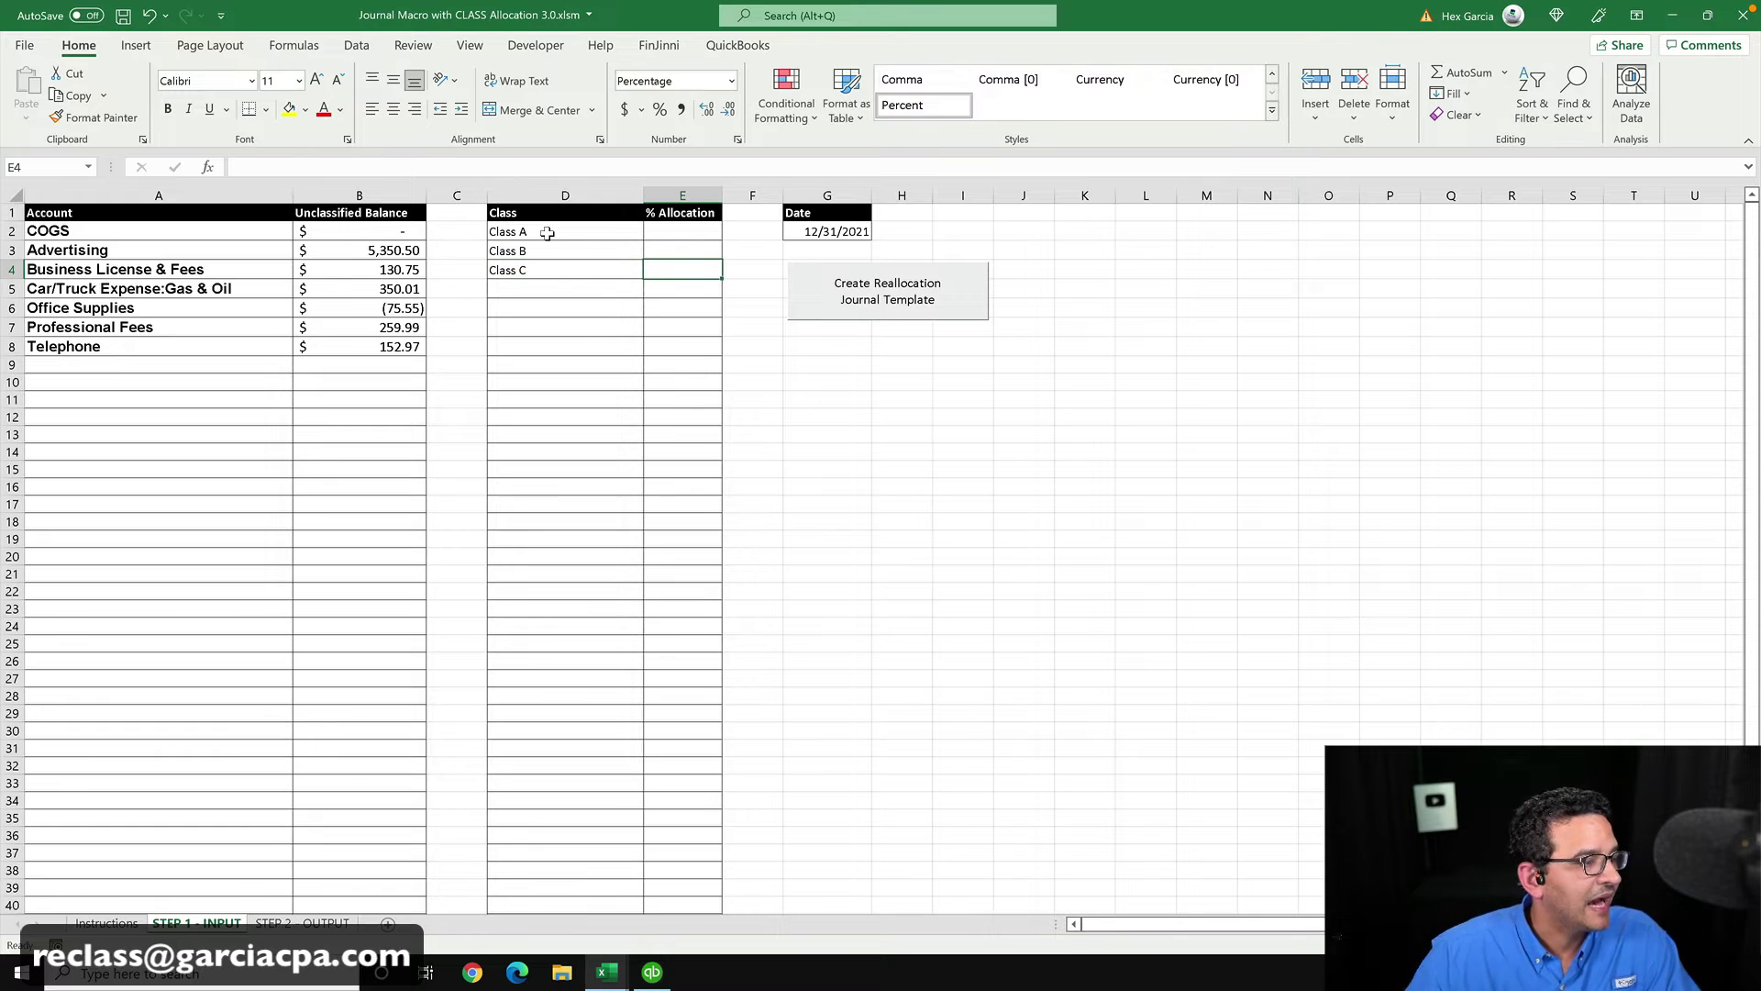
- Enter allocation percentages of 50% for Class A, 20% for Class B and 30% for Class C, and review the unclassified balances
left_click(688, 231)
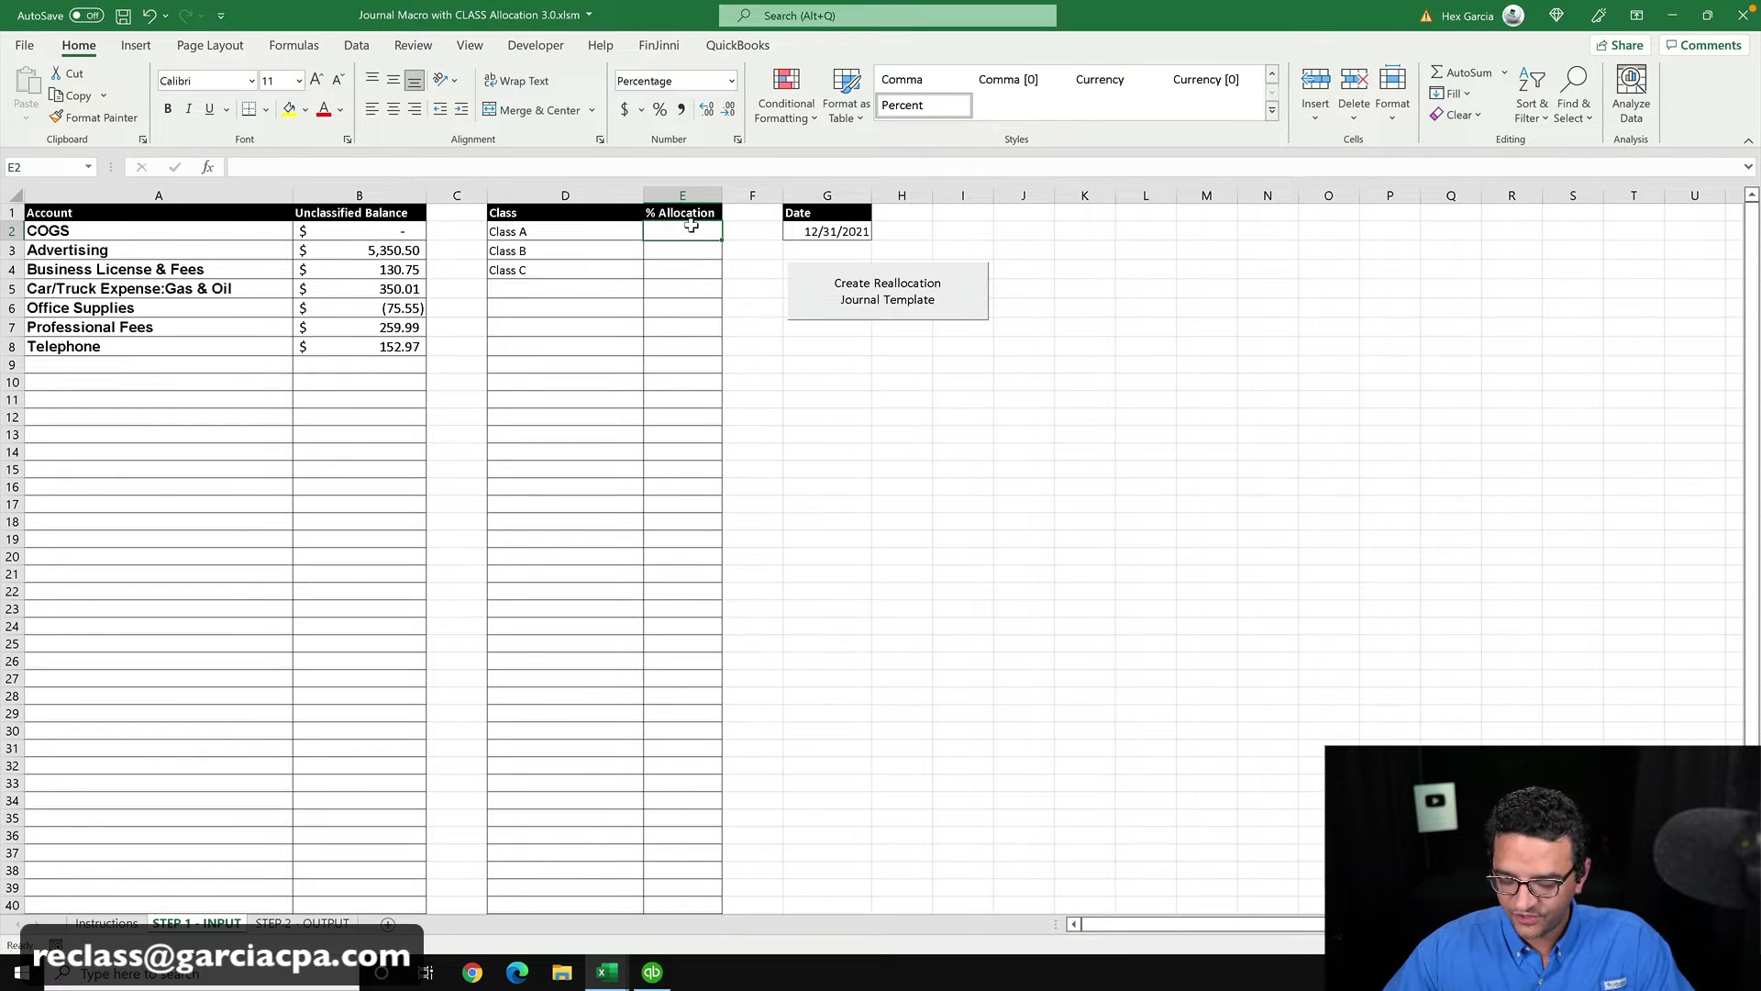
type("50")
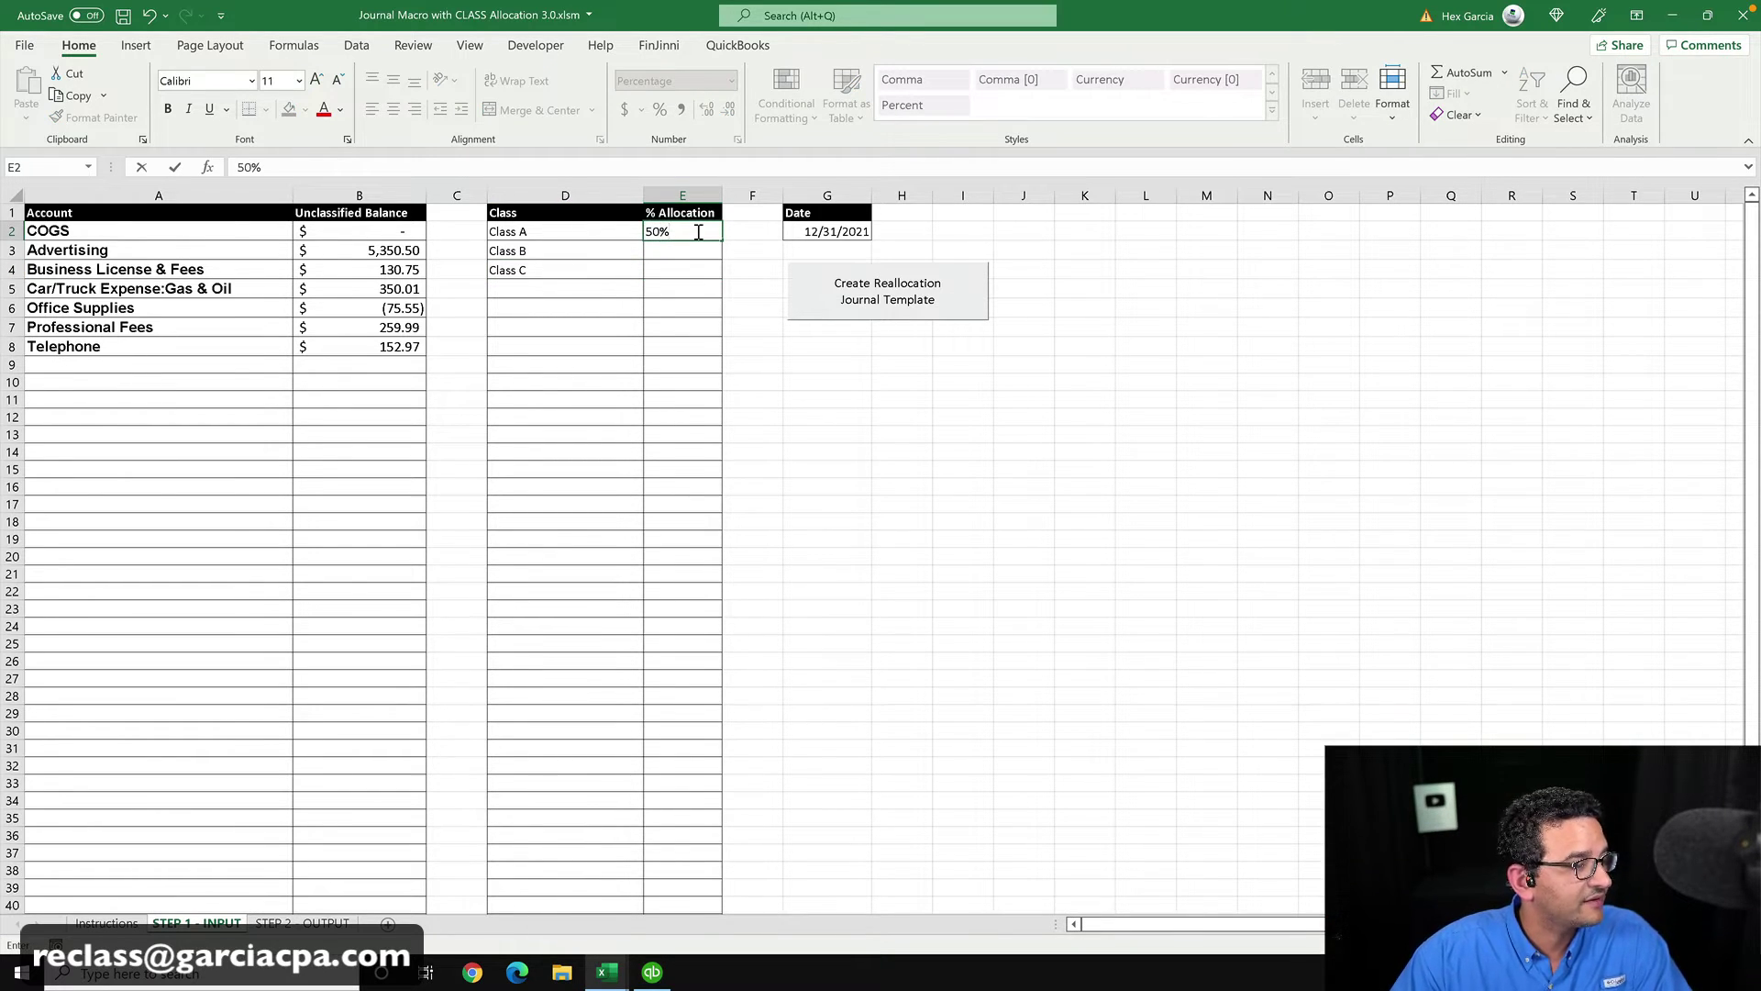
key("Return")
type("30")
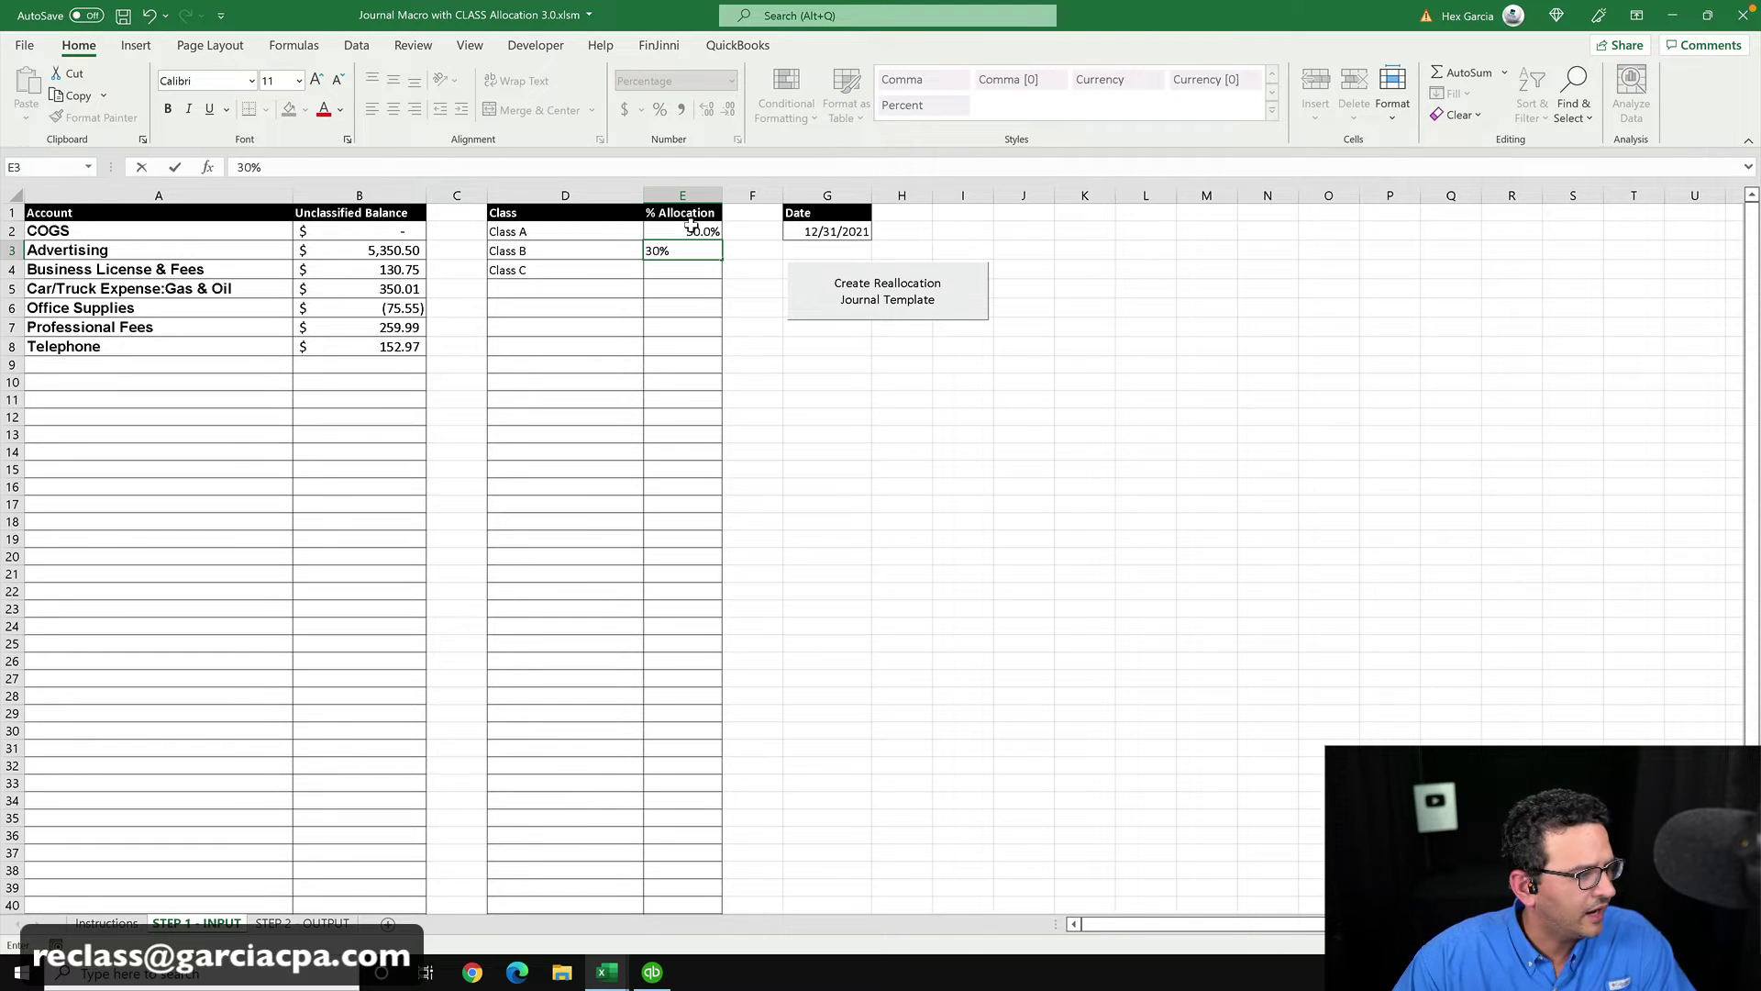
key("BackSpace")
key("BackSpace")
type("20")
key("Return")
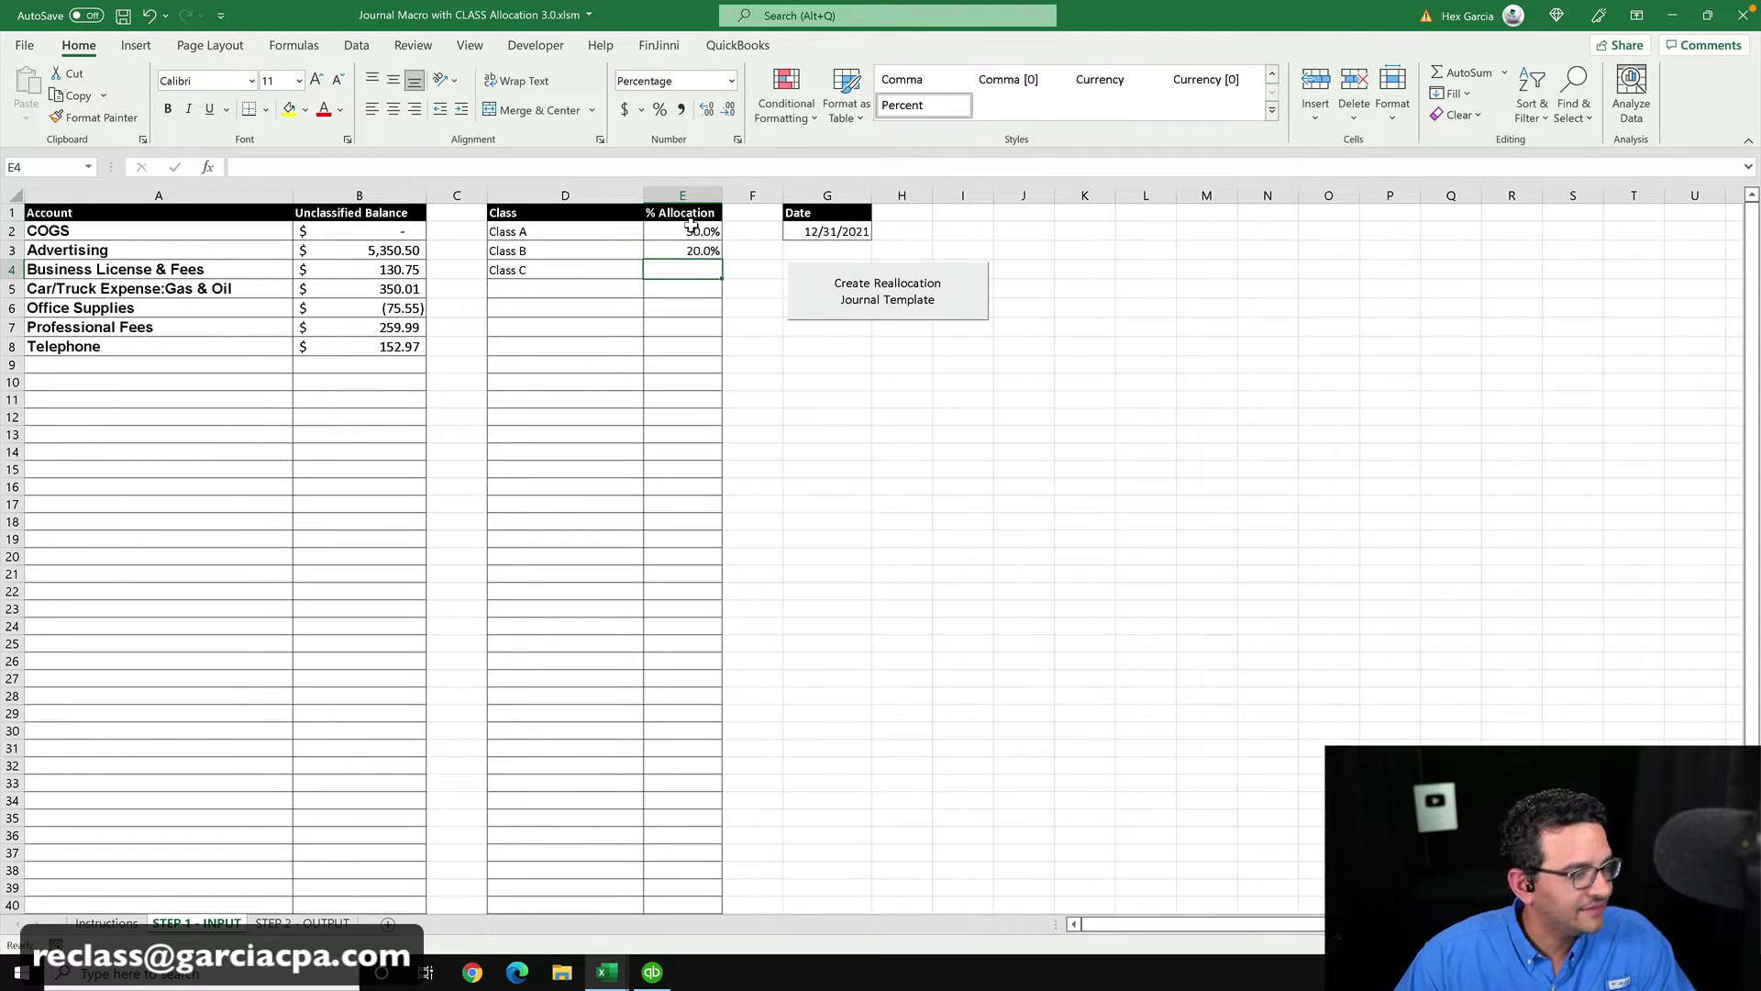
type("30")
key("Return")
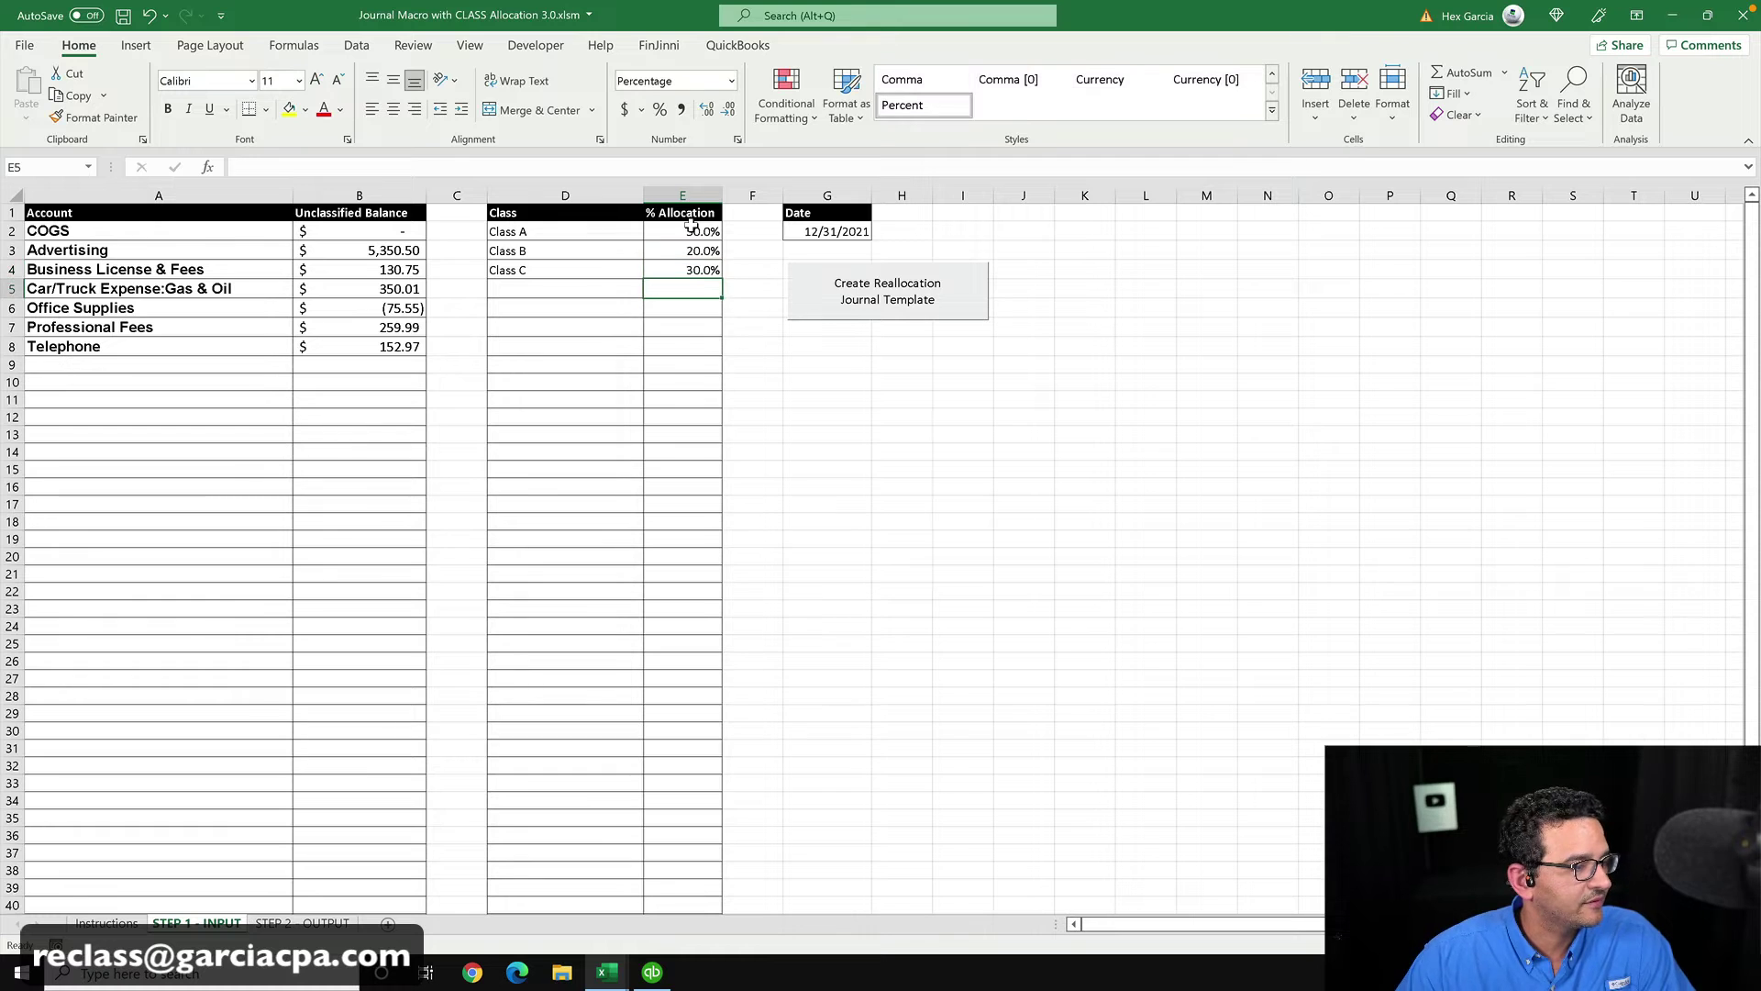
left_click_drag(374, 231, 379, 344)
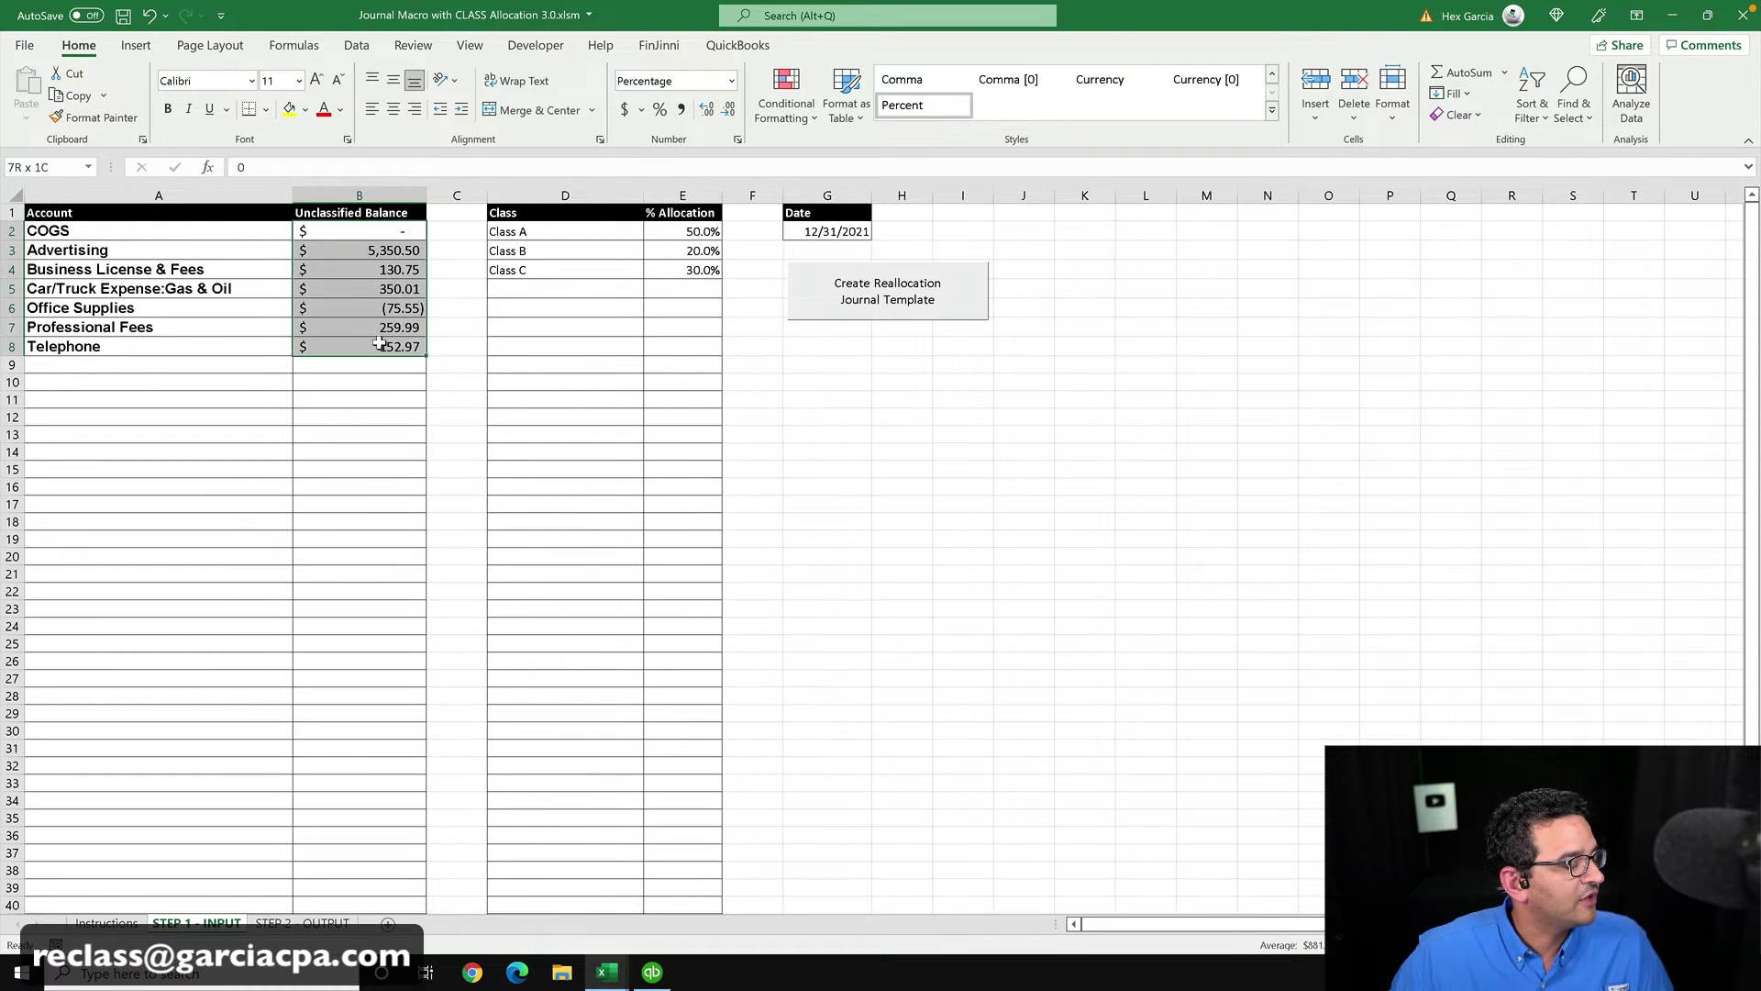
- Check the class percentages in D2:E4 and the COGS unclassified balance, and open the STEP 2 - OUTPUT sheet
left_click_drag(556, 229, 697, 270)
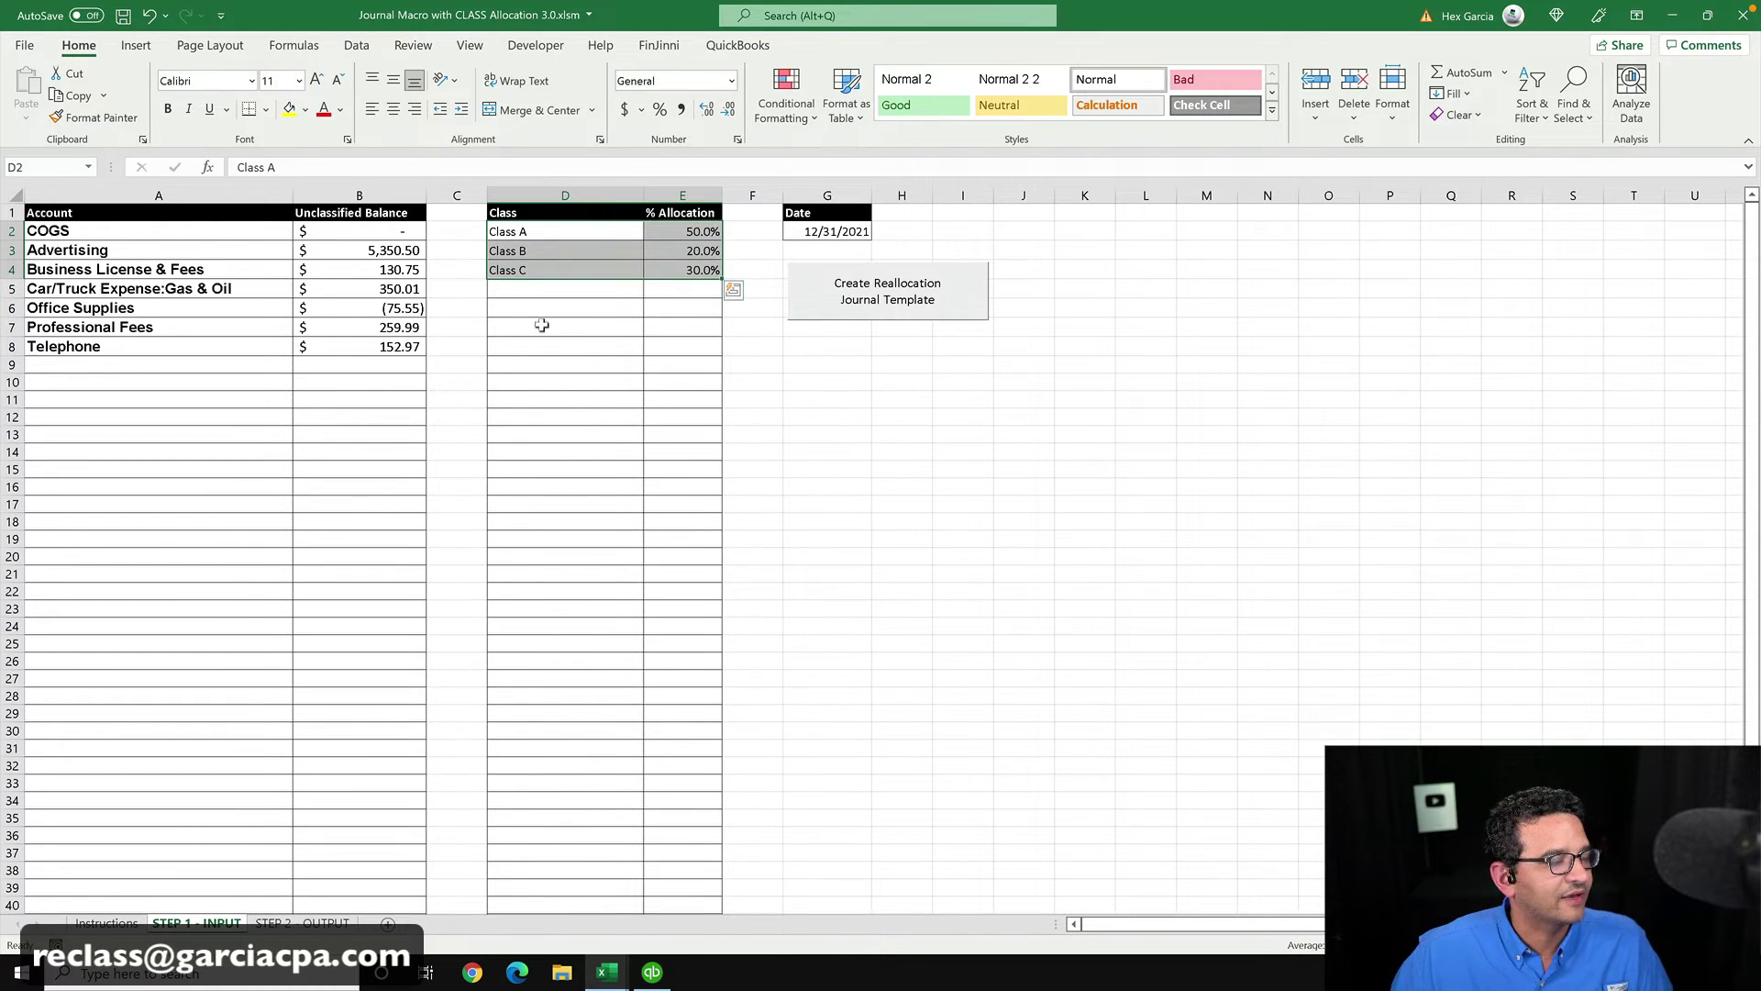
left_click(384, 230)
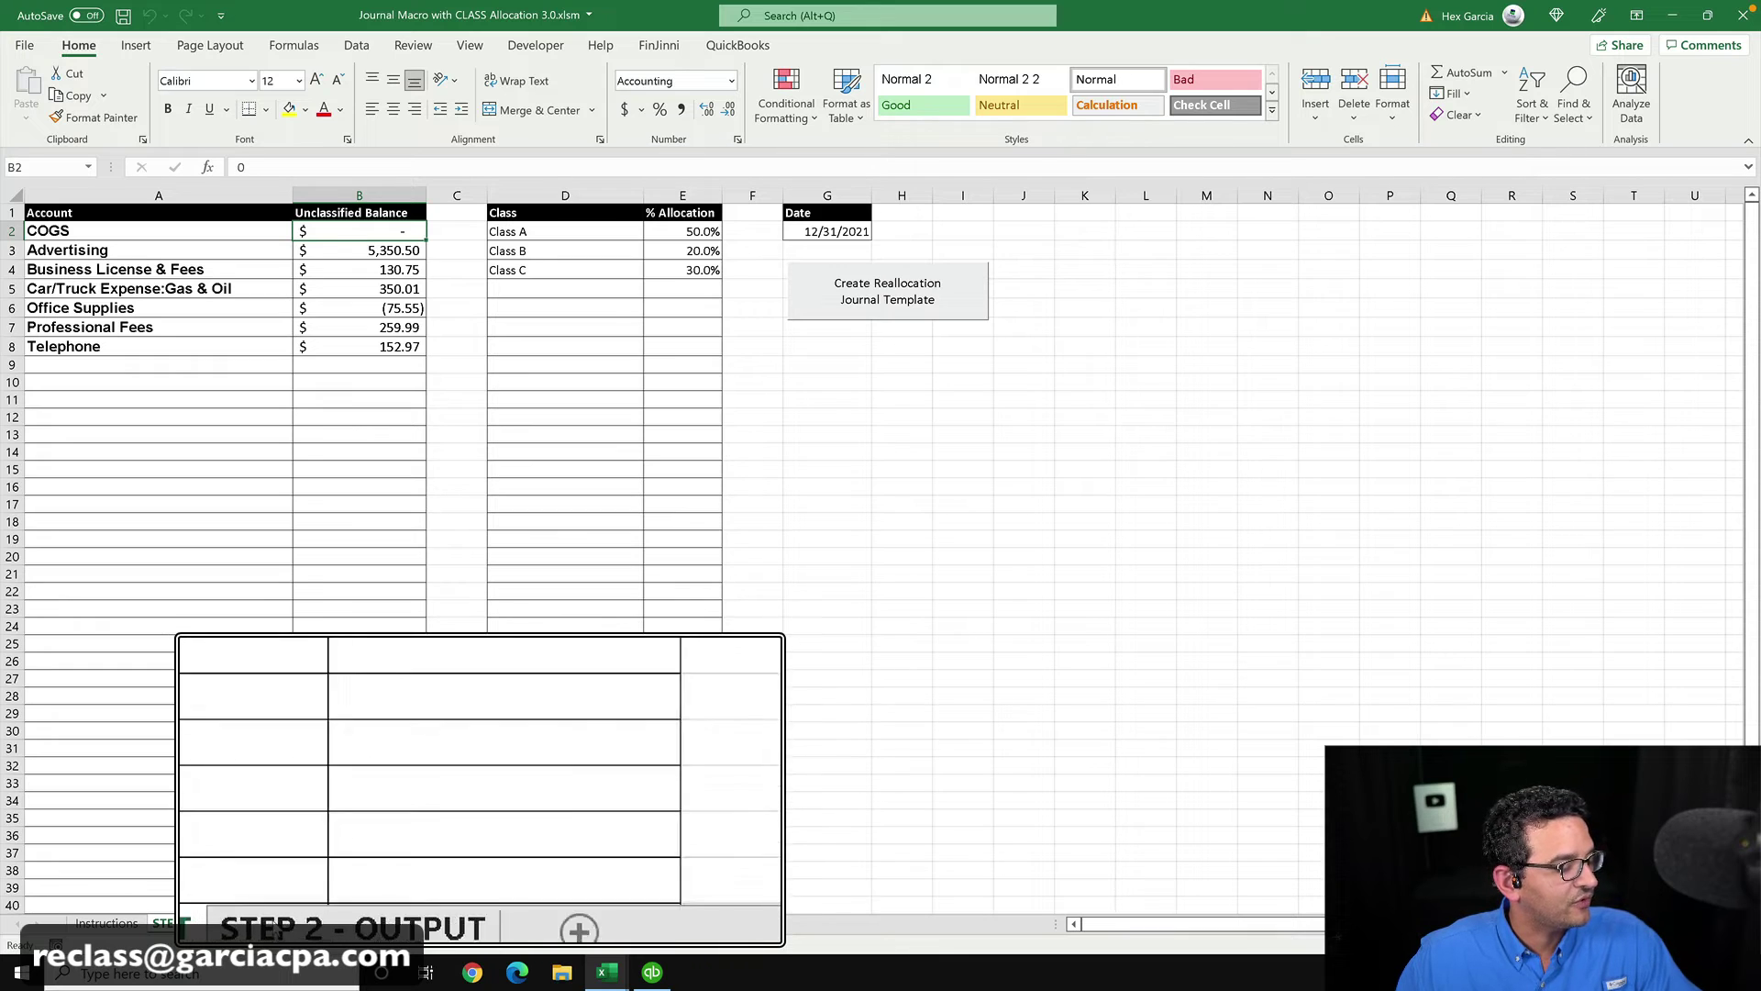
left_click(274, 923)
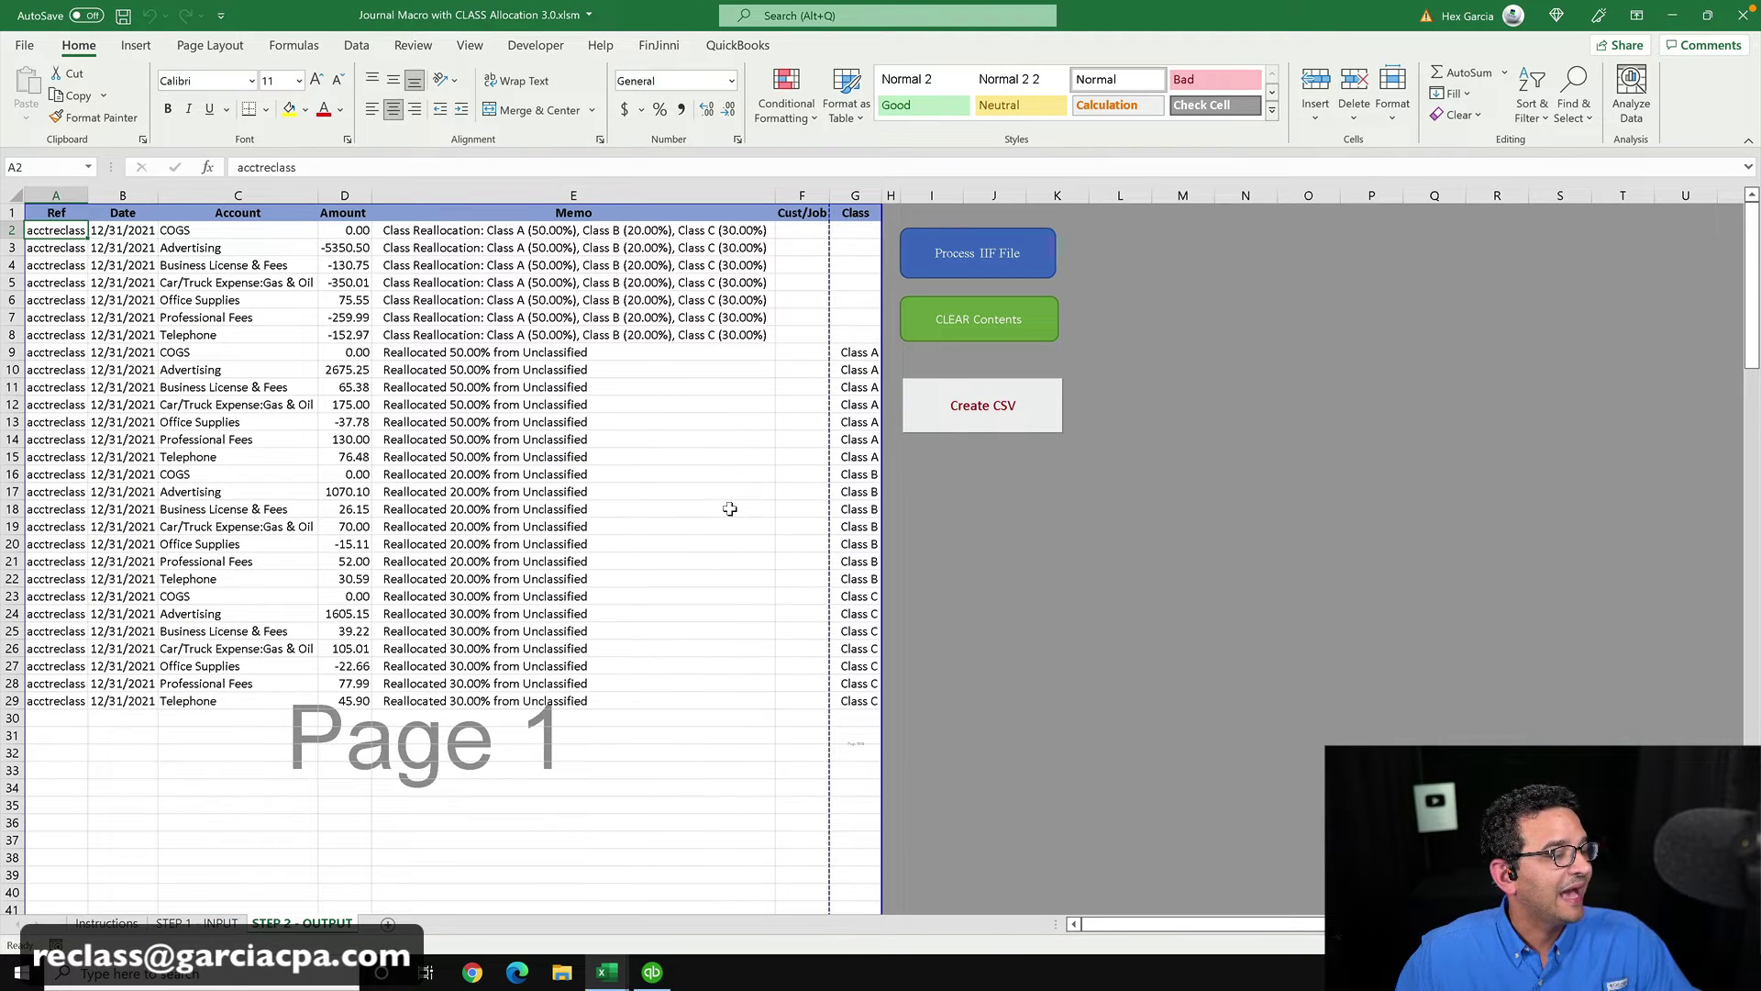
- Examine the accounts and memos of the reversal lines and the reallocation lines for each class on the output sheet
left_click(729, 509)
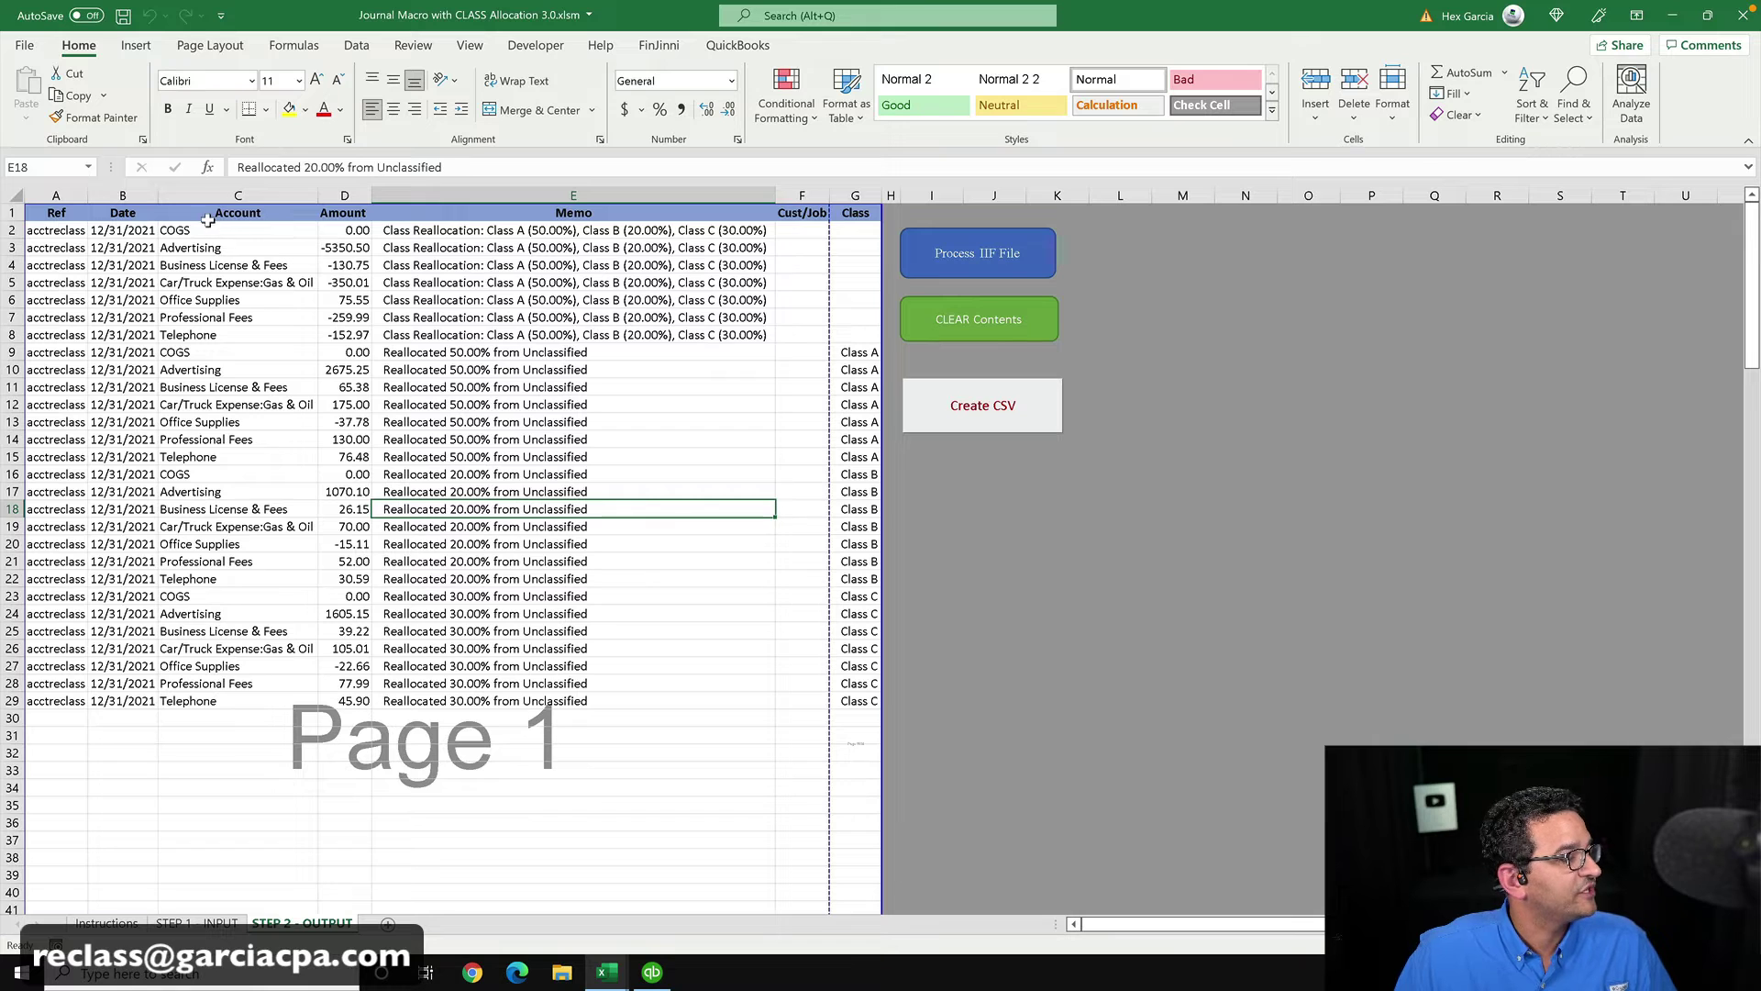
left_click_drag(207, 231, 213, 326)
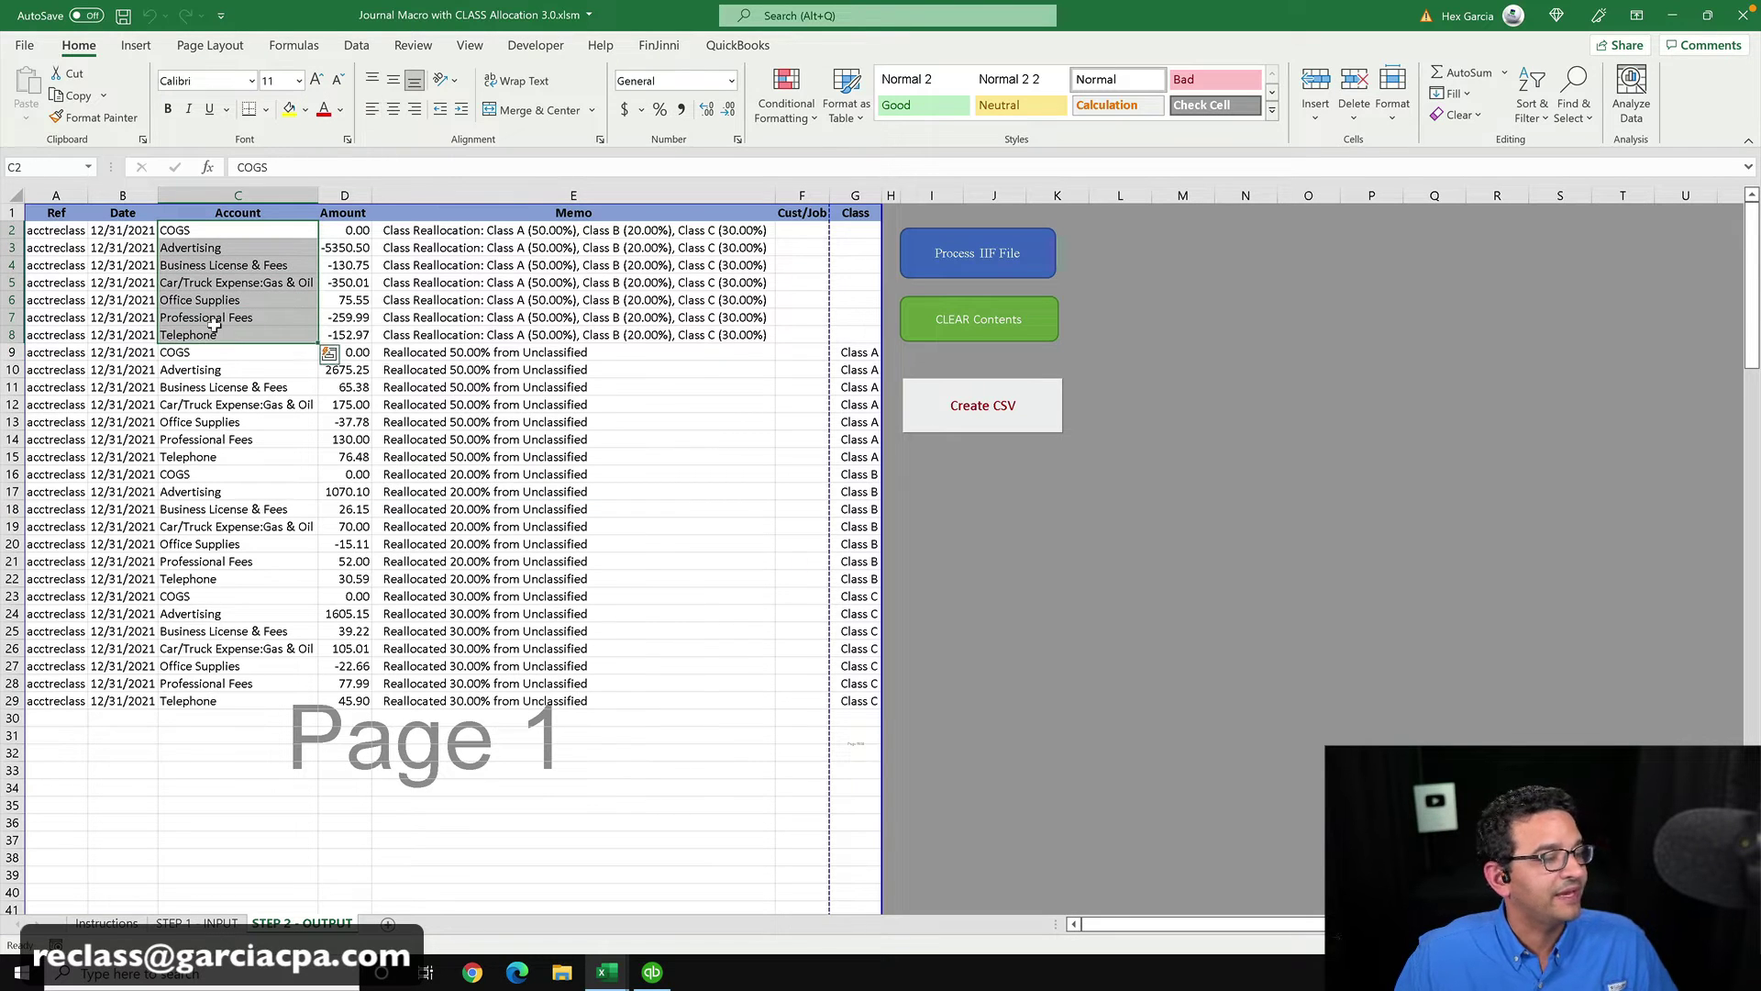
left_click_drag(421, 231, 433, 318)
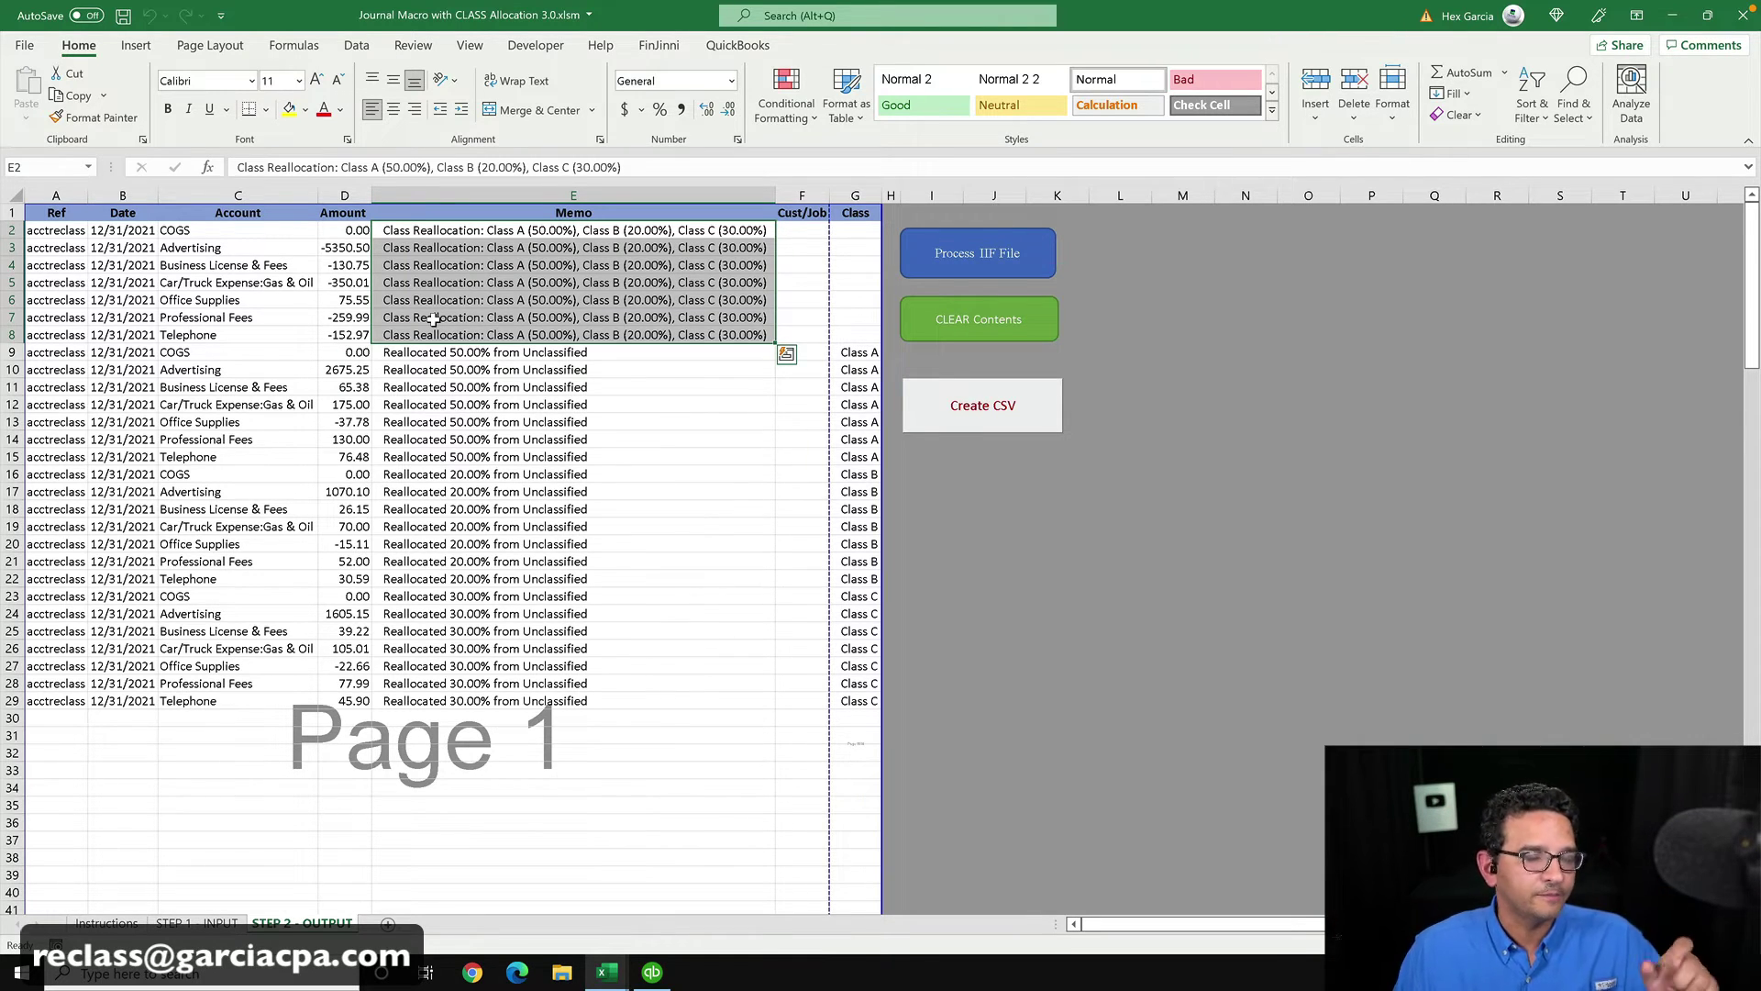
left_click(503, 280)
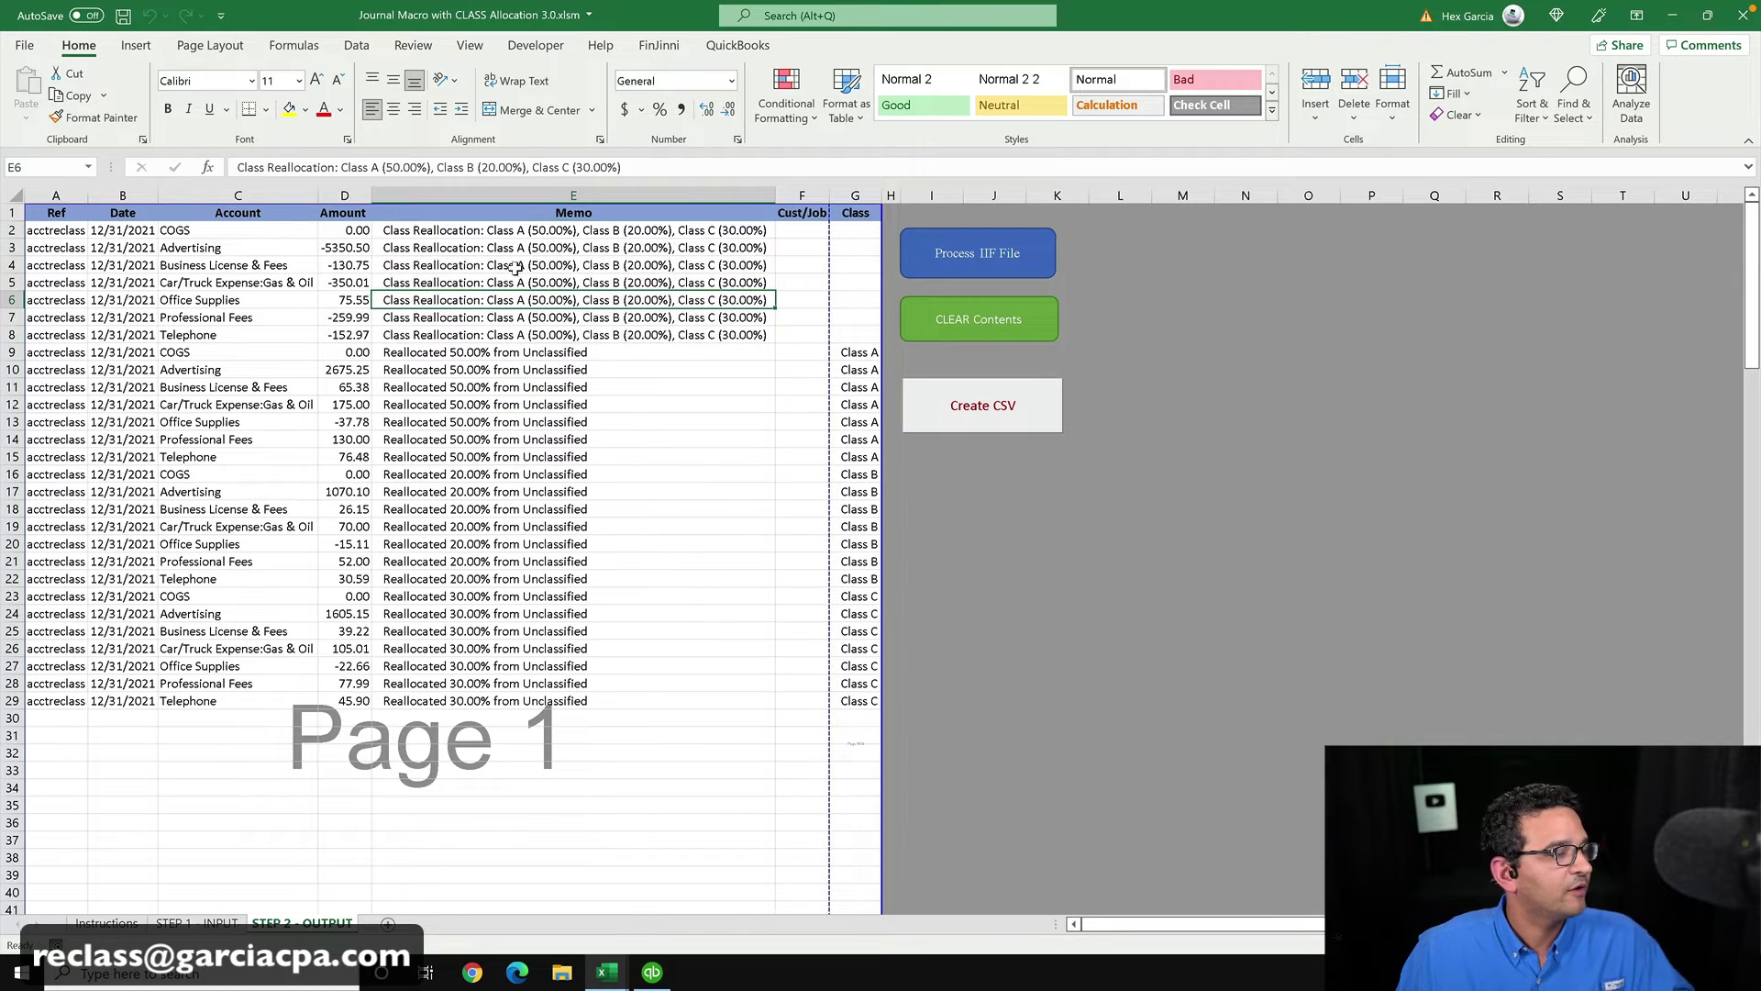
left_click_drag(578, 233, 590, 328)
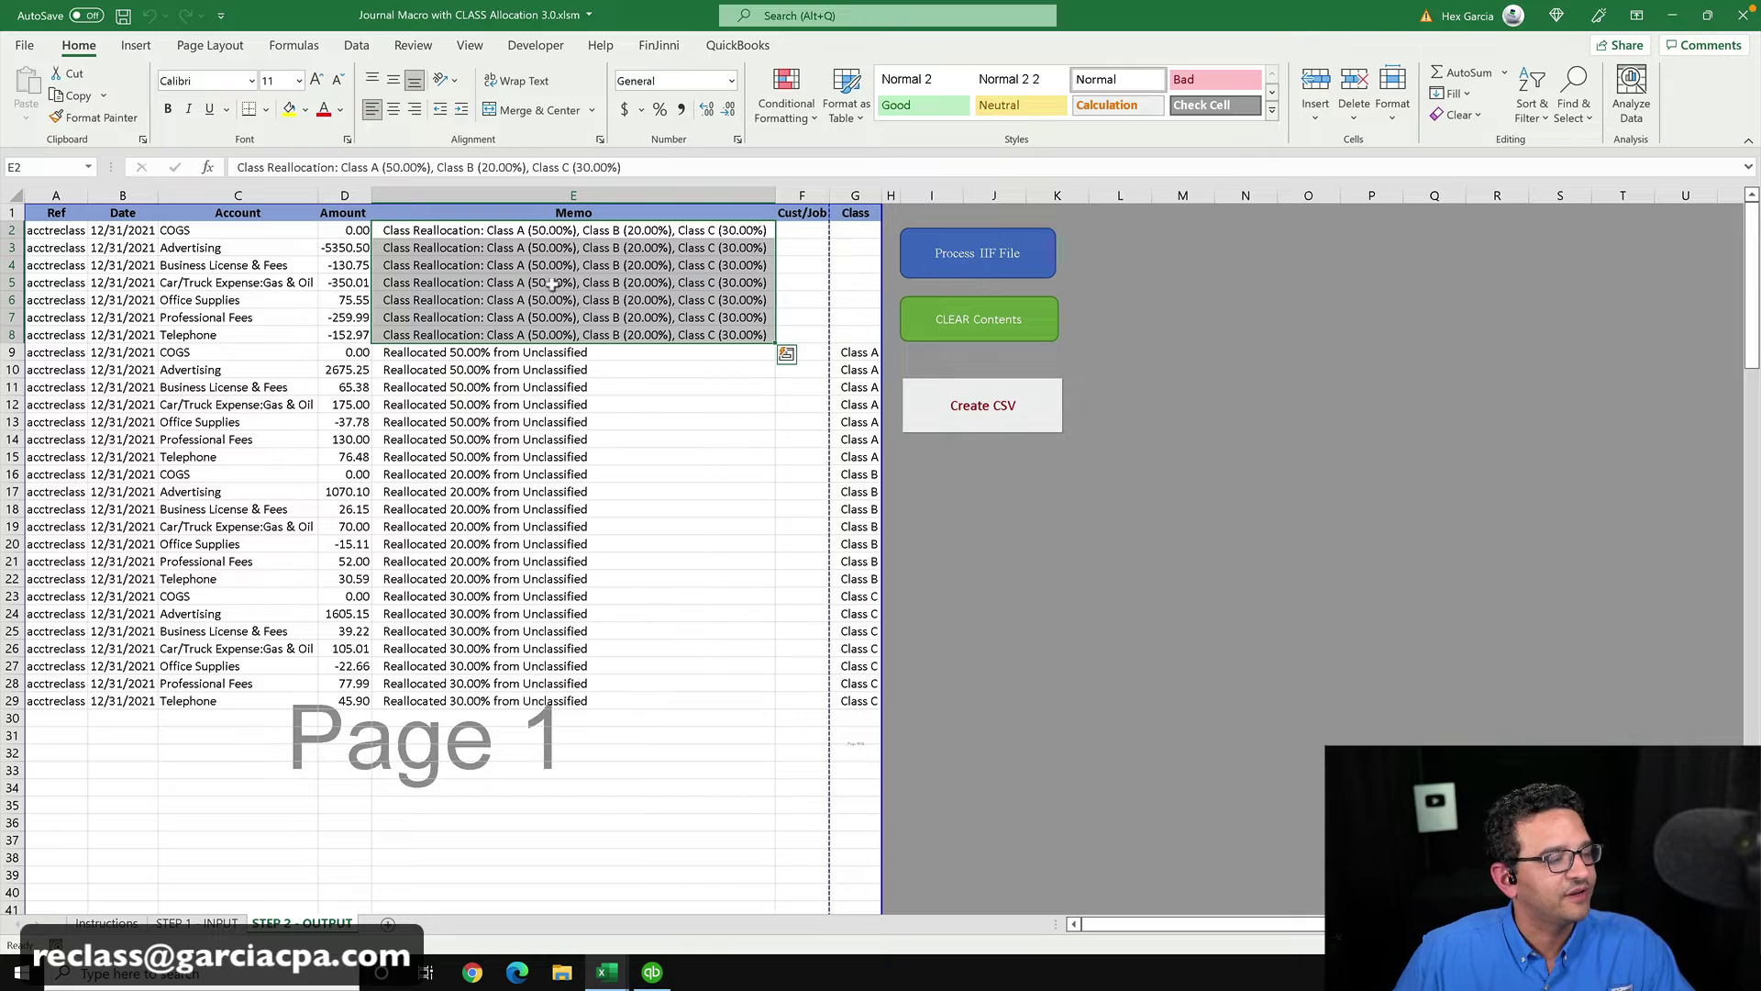
left_click(689, 390)
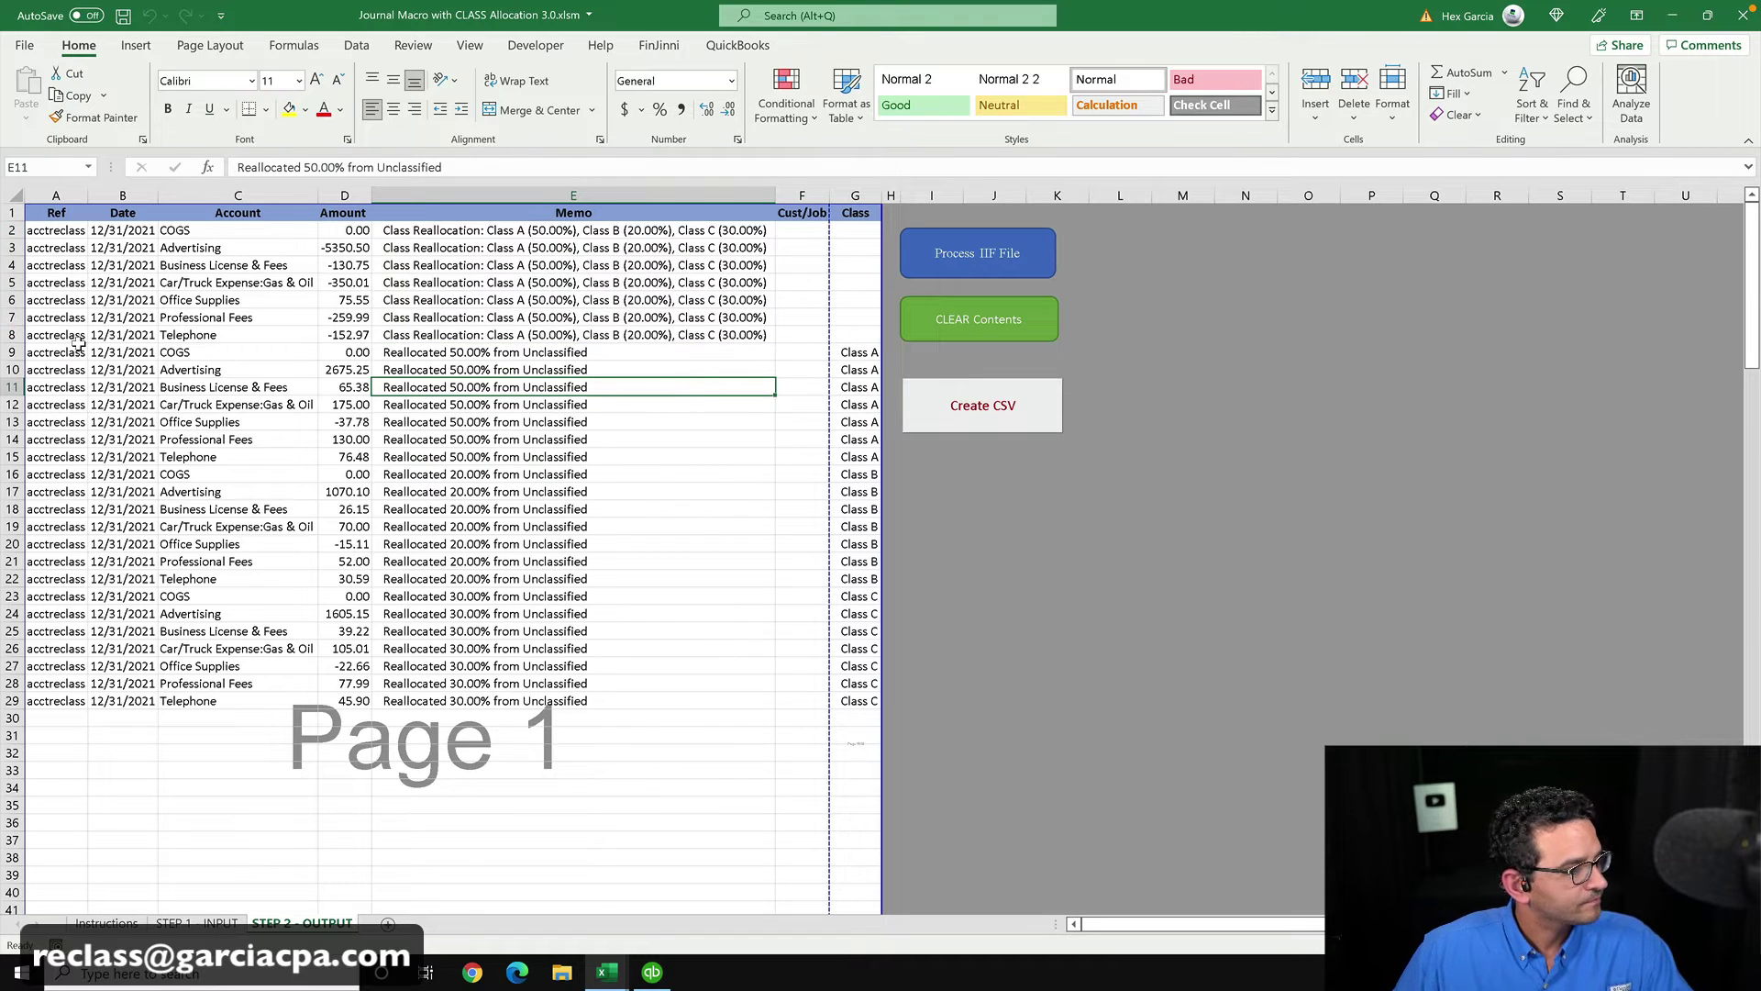
left_click(186, 351)
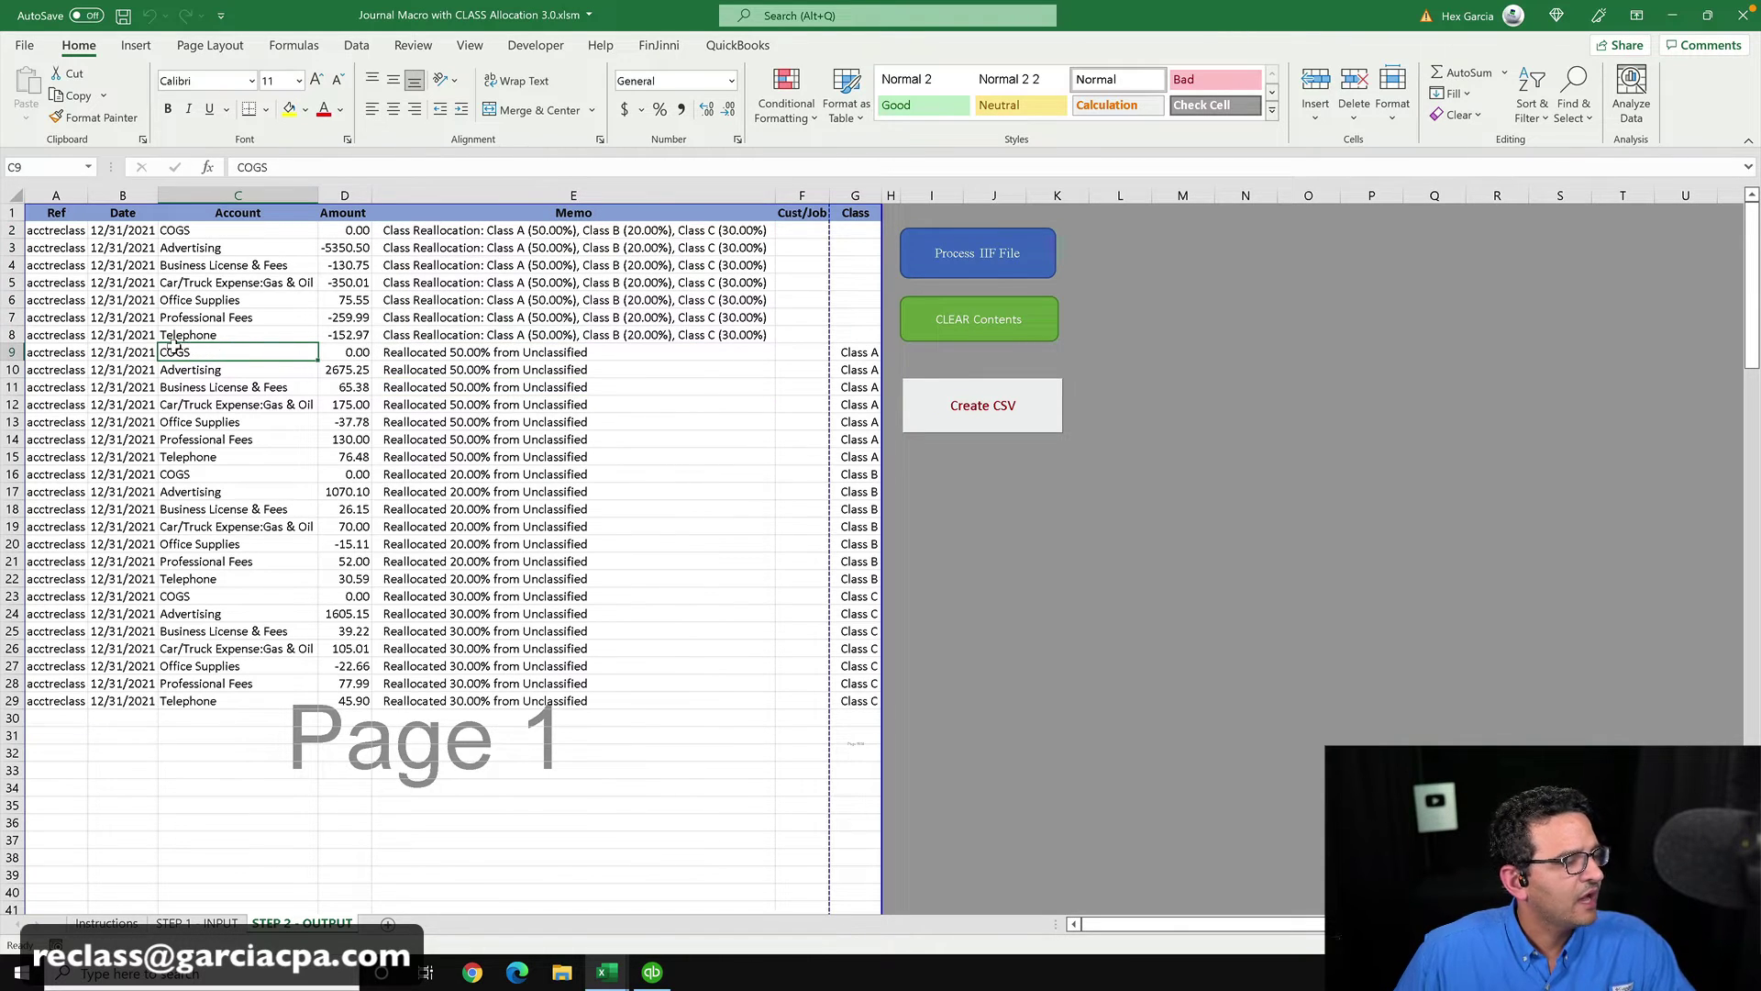
left_click(401, 349)
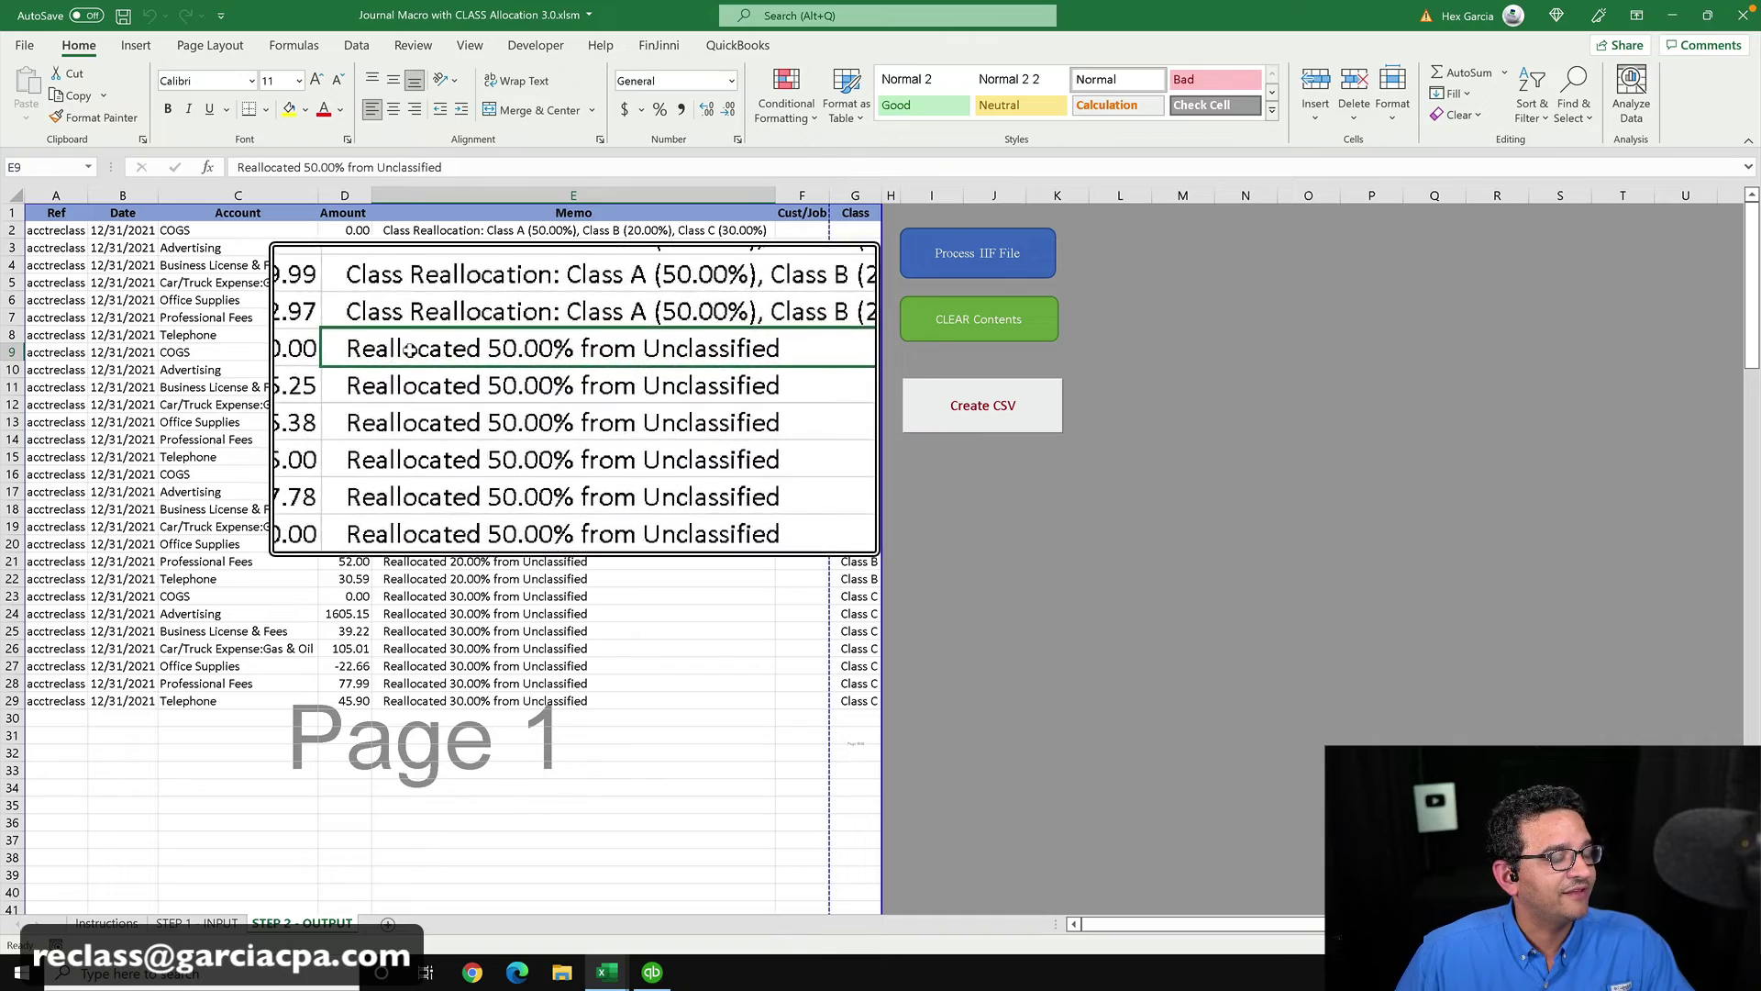
left_click(460, 578)
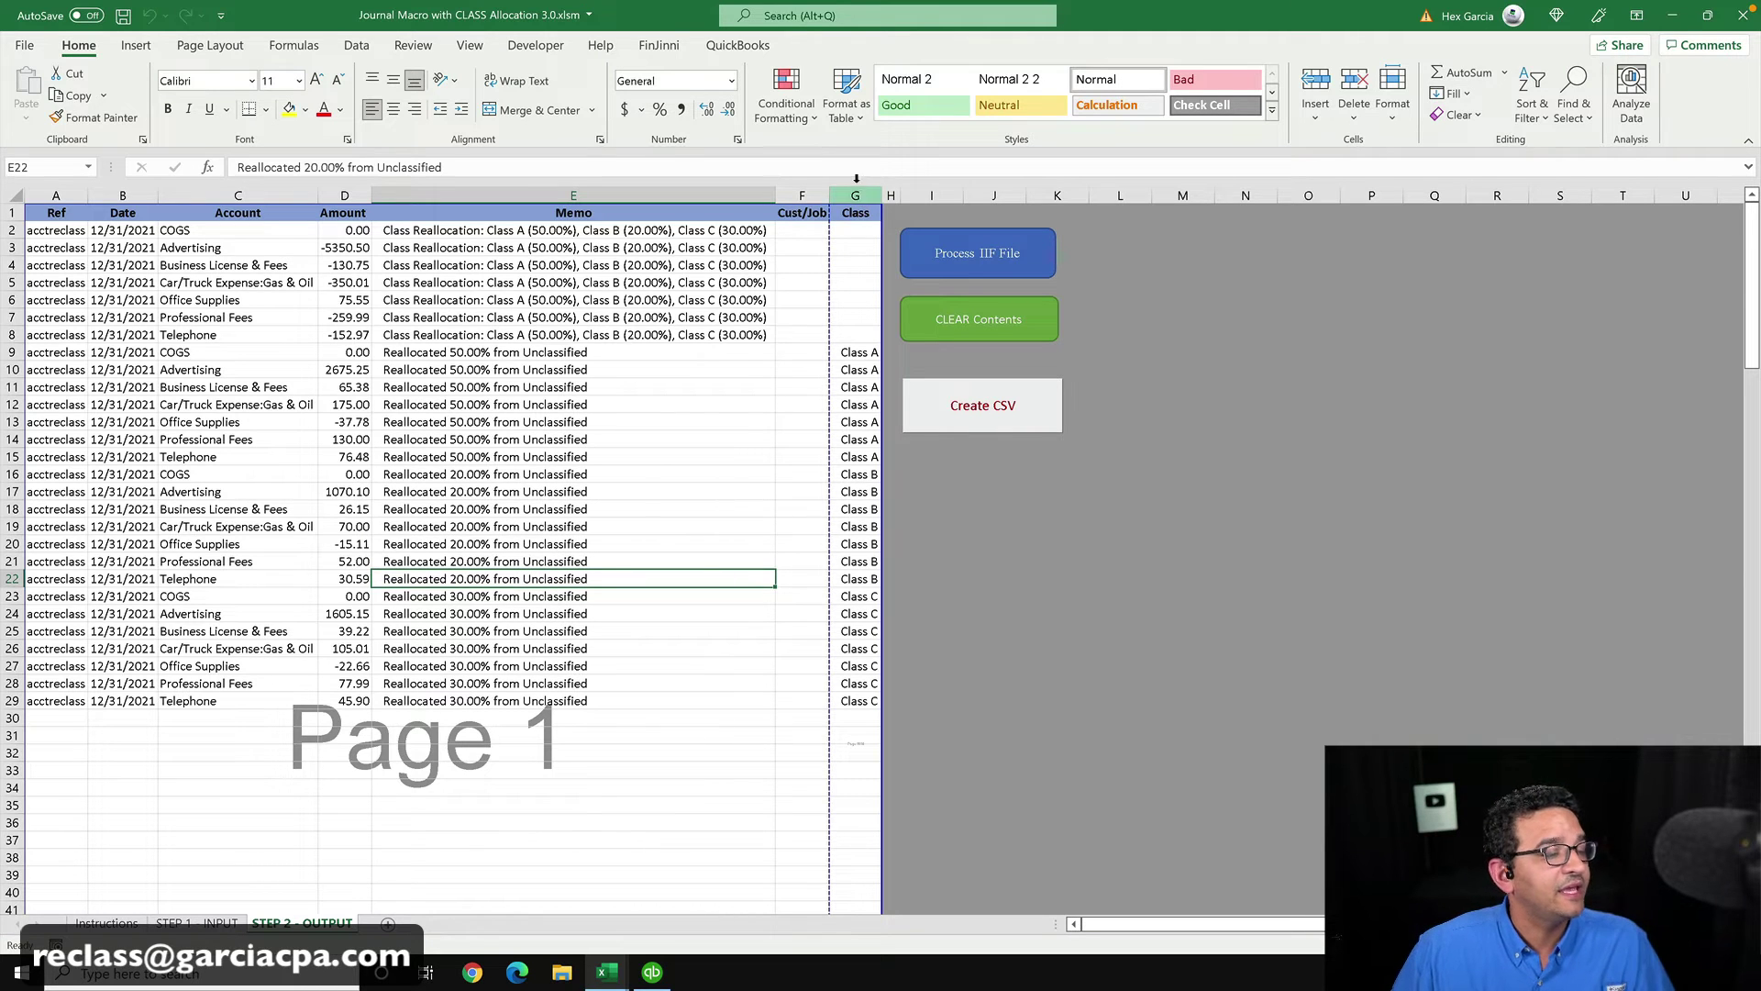
- Widen the Class column G and fill G2:G8 with the class ADMIN
left_click_drag(881, 196, 906, 188)
left_click(891, 235)
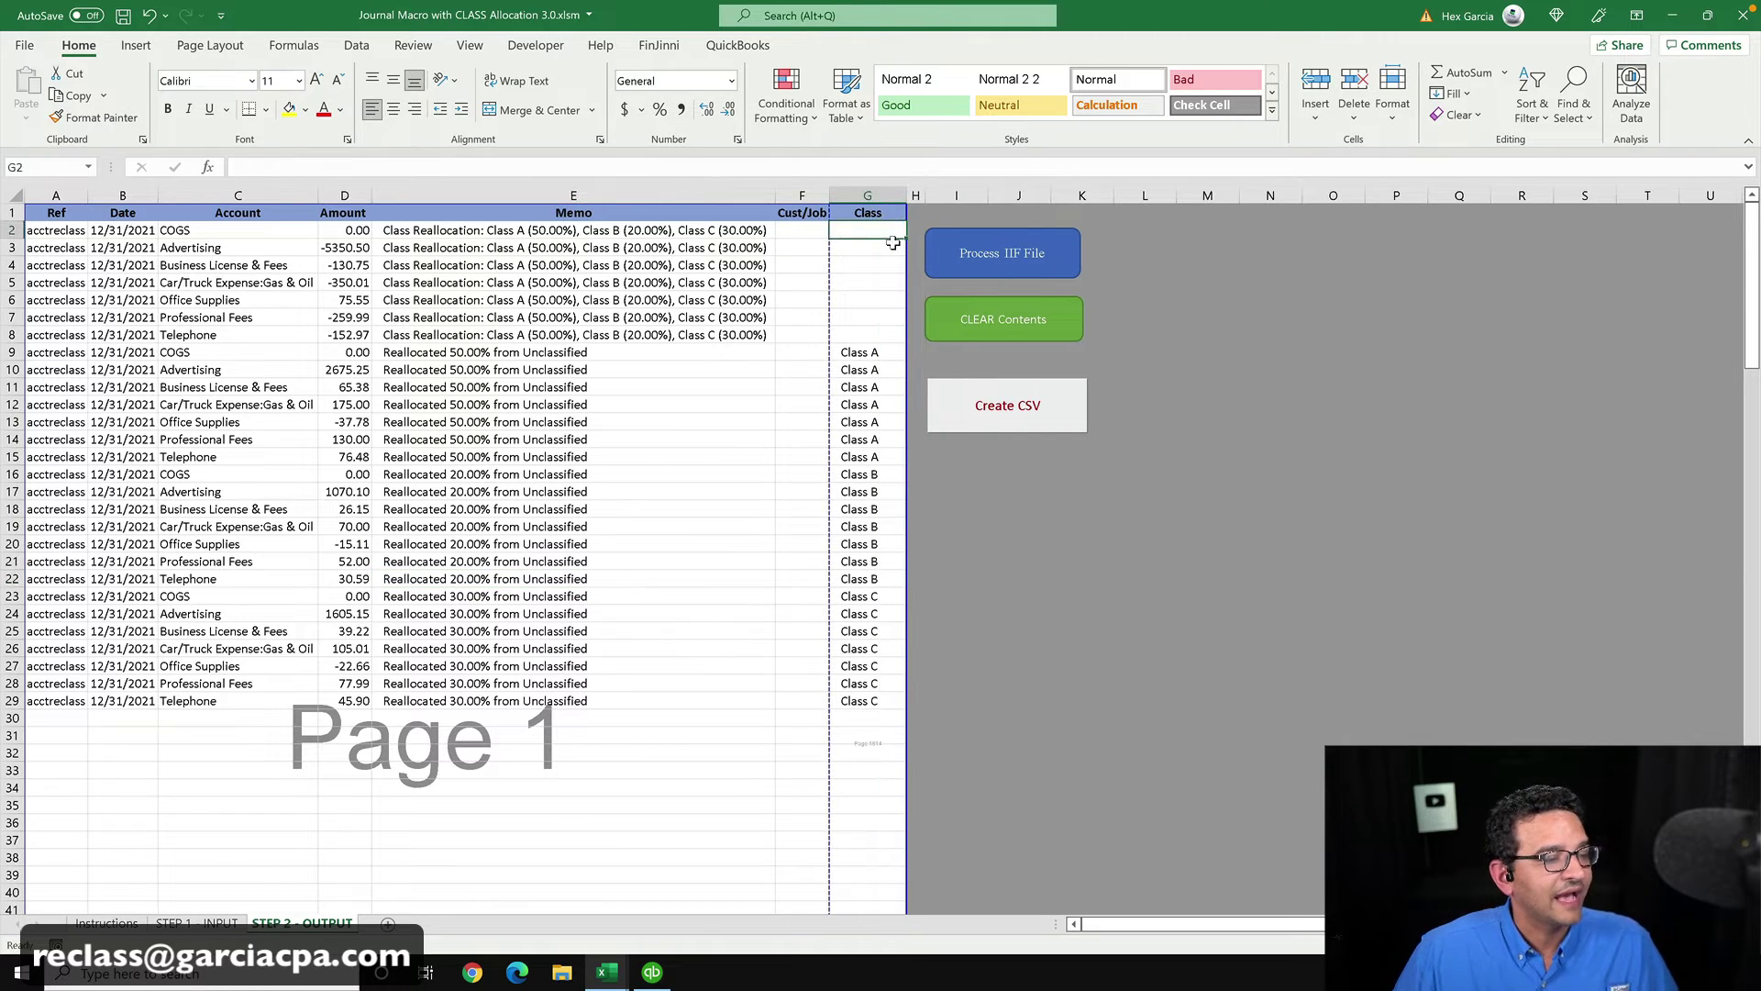
type("ADMIN")
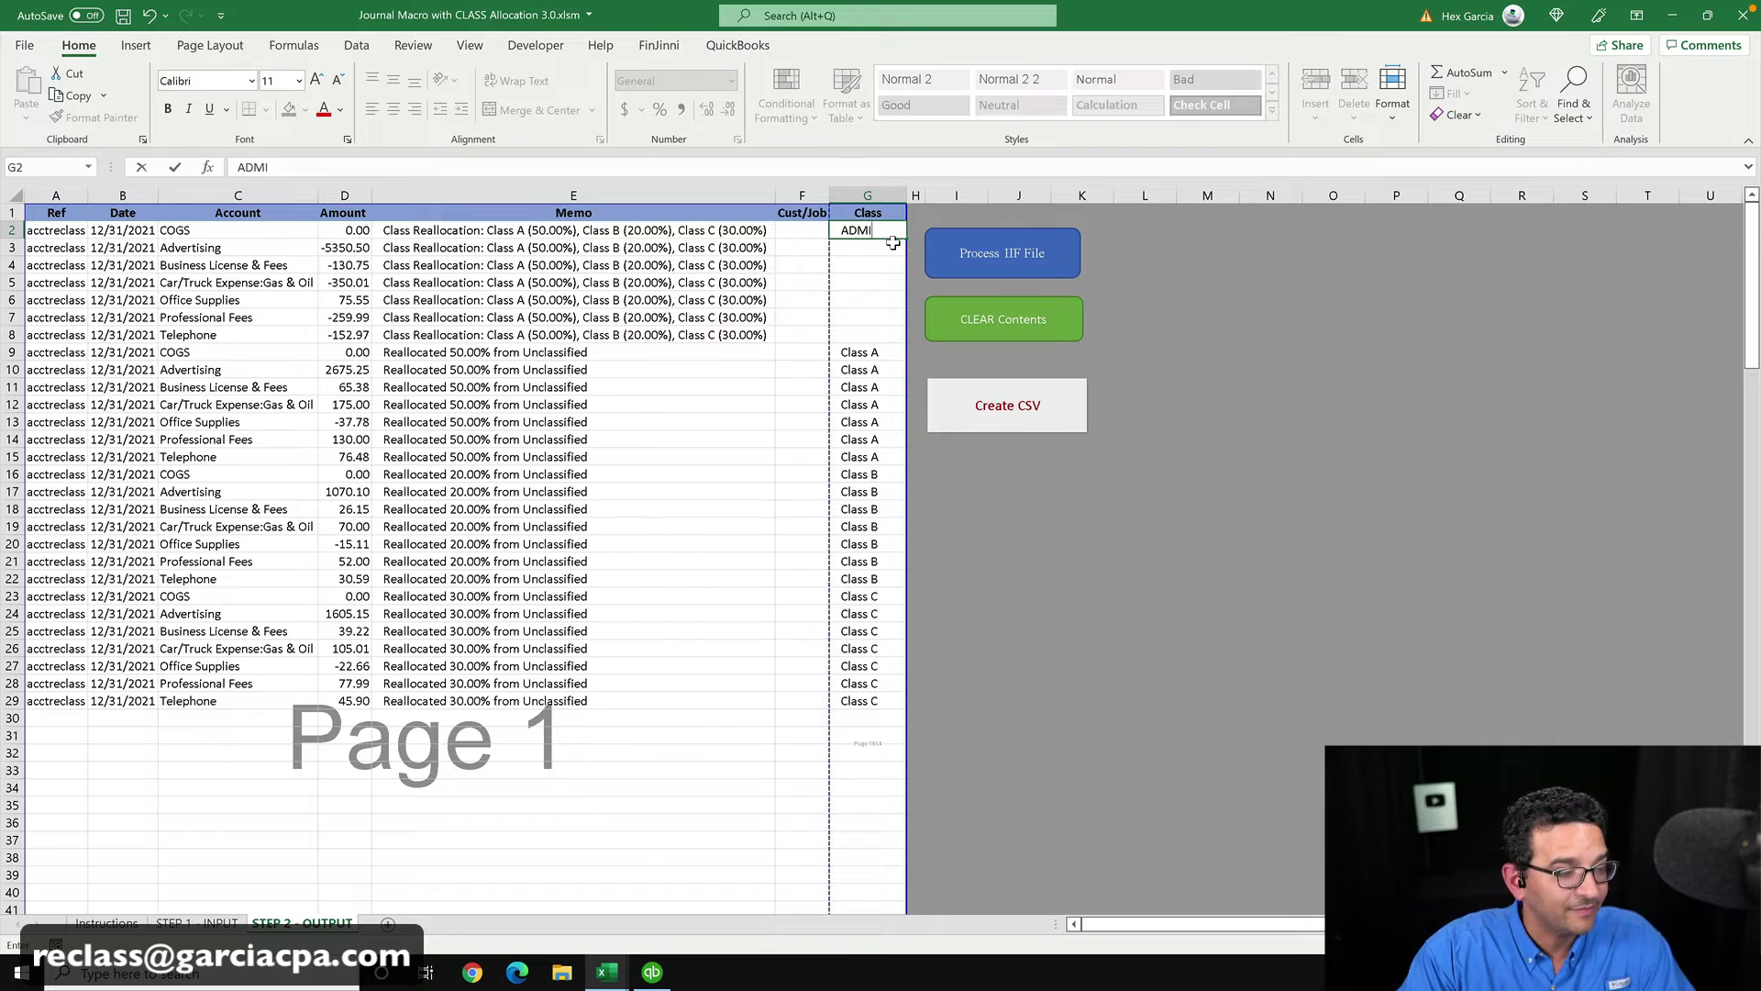
key("Return")
left_click(879, 230)
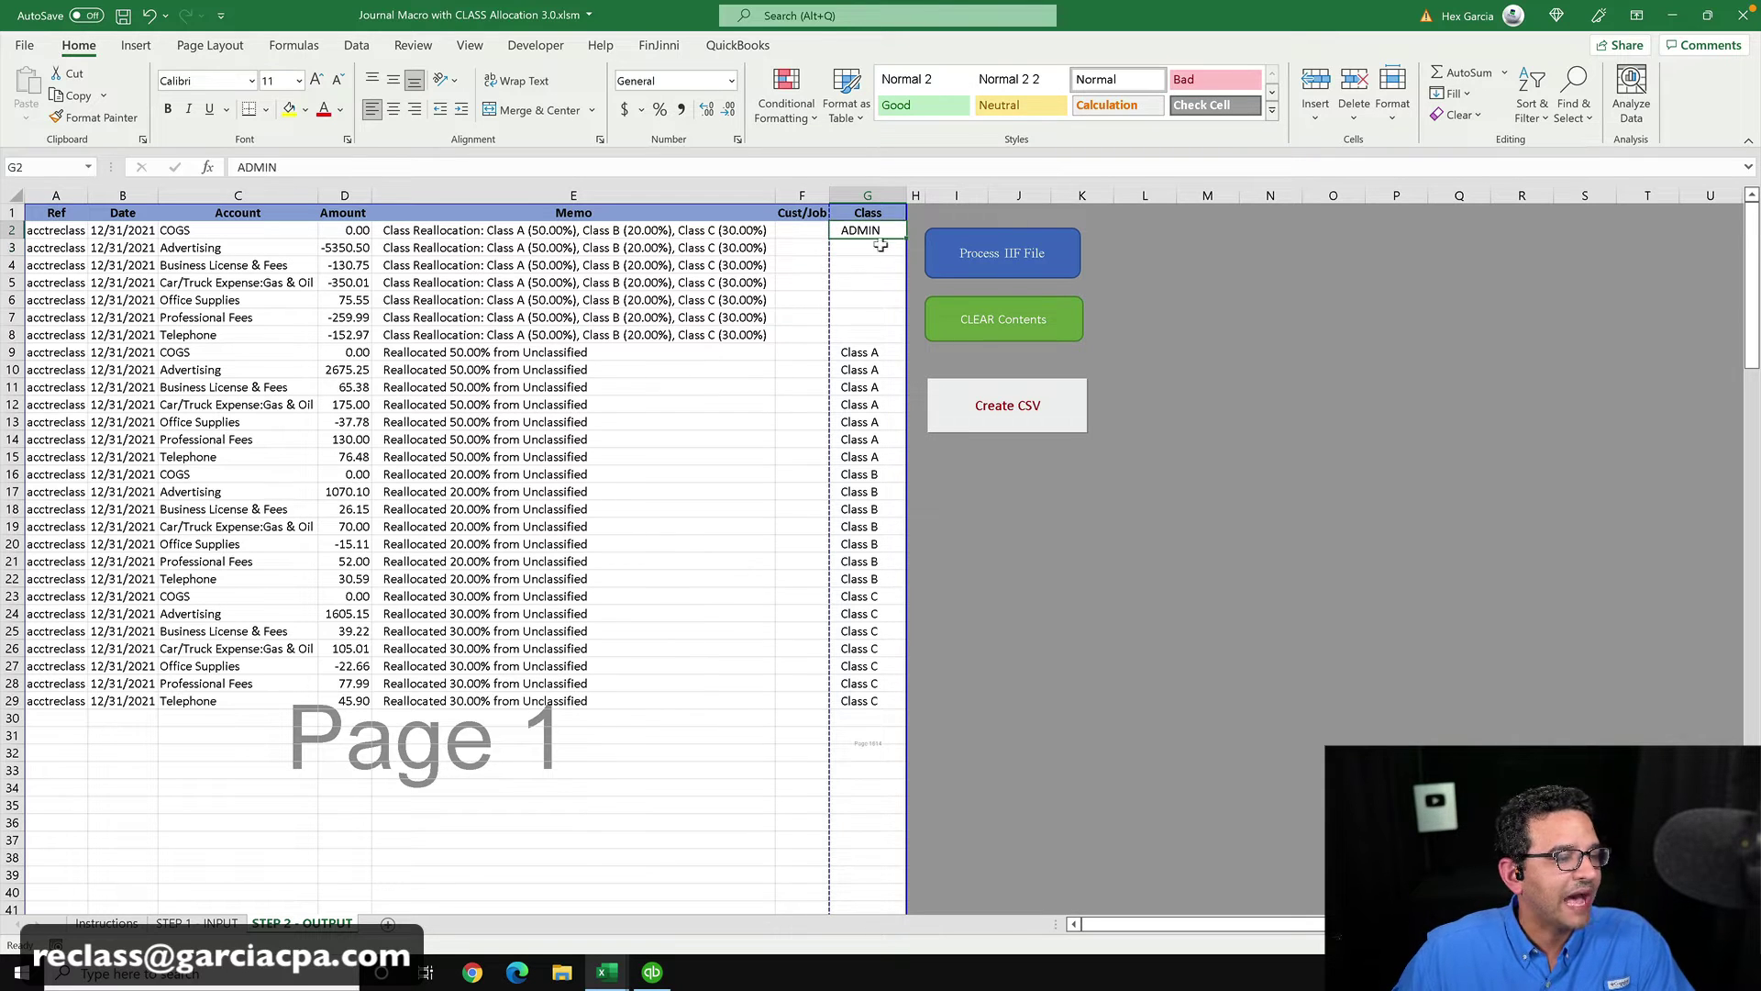
left_click_drag(905, 239, 884, 334)
left_click(876, 260)
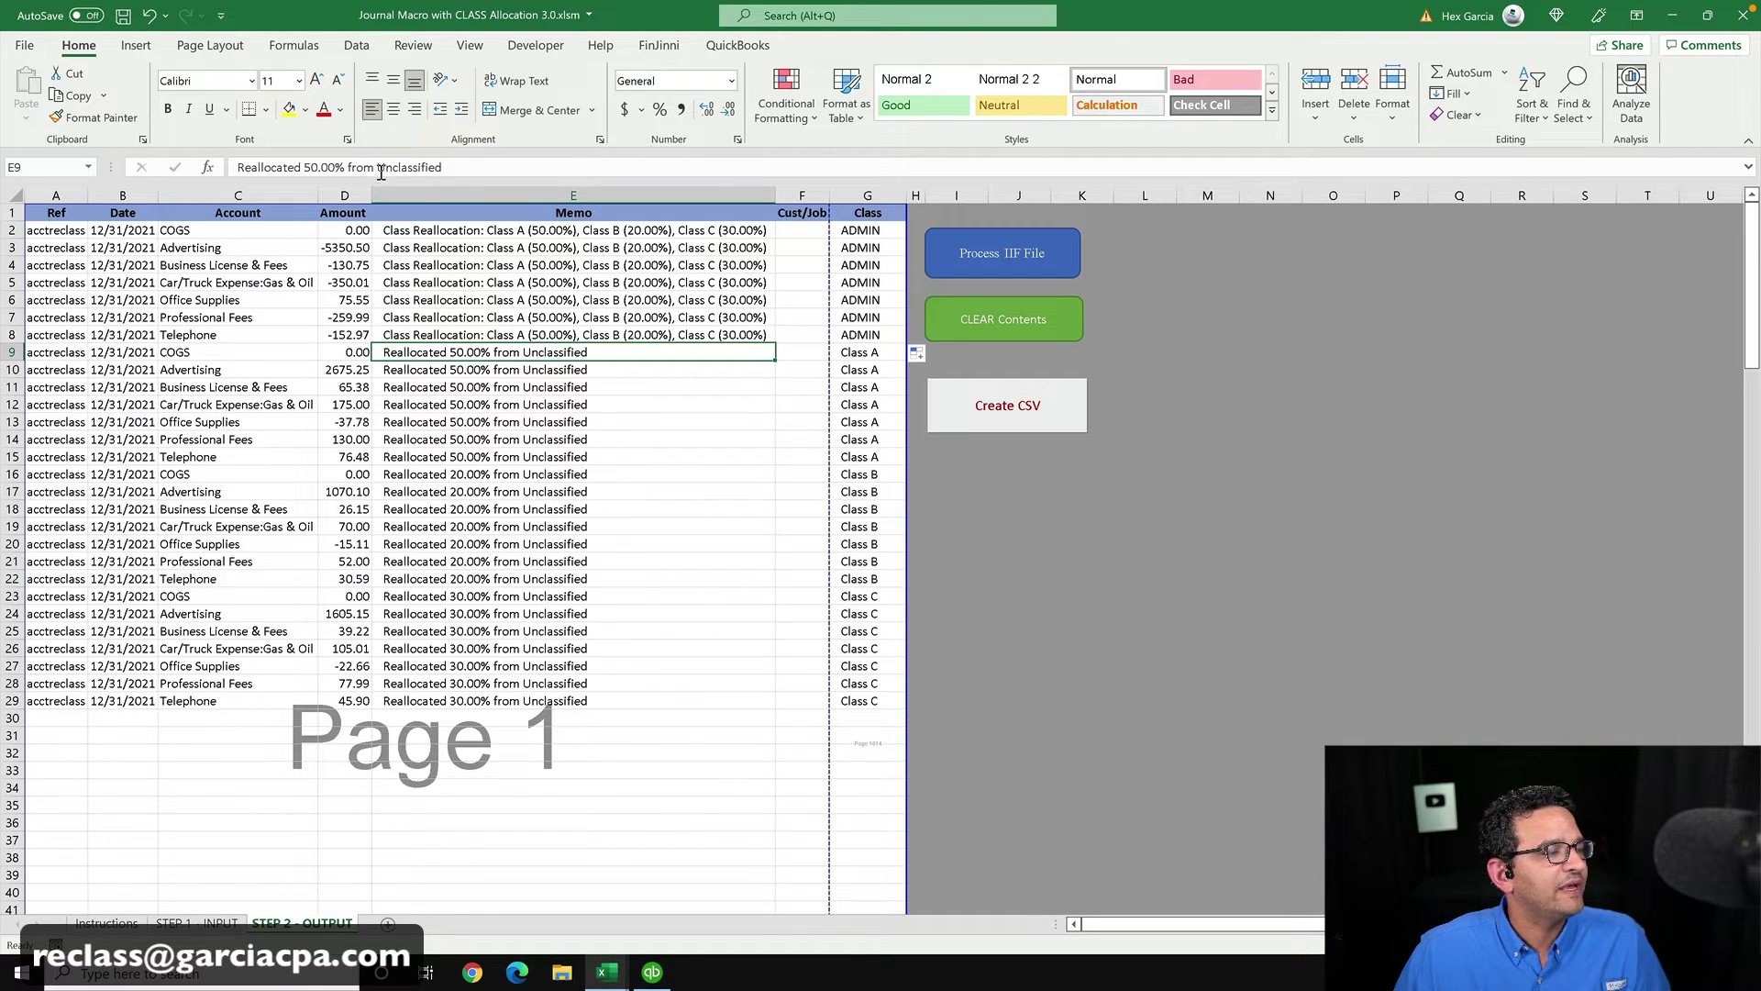
- Copy the word Unclassified from the memo text in E9
left_click_drag(379, 169, 500, 170)
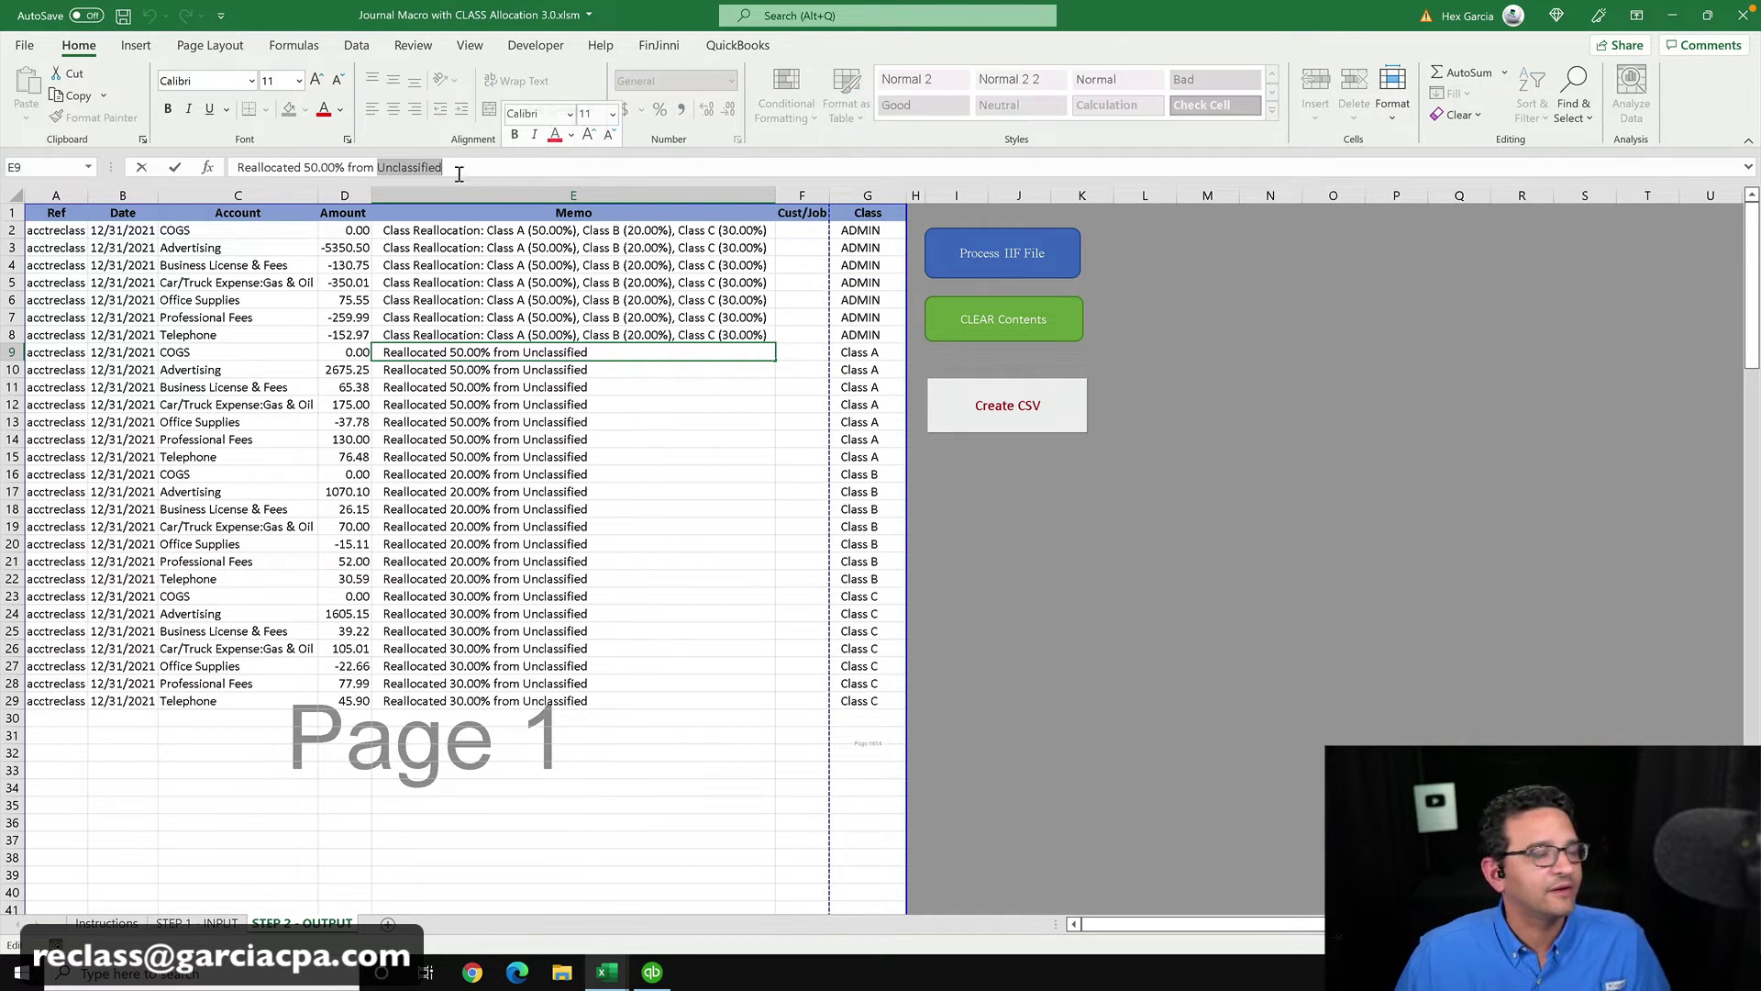
right_click(408, 169)
left_click(450, 213)
left_click(739, 456)
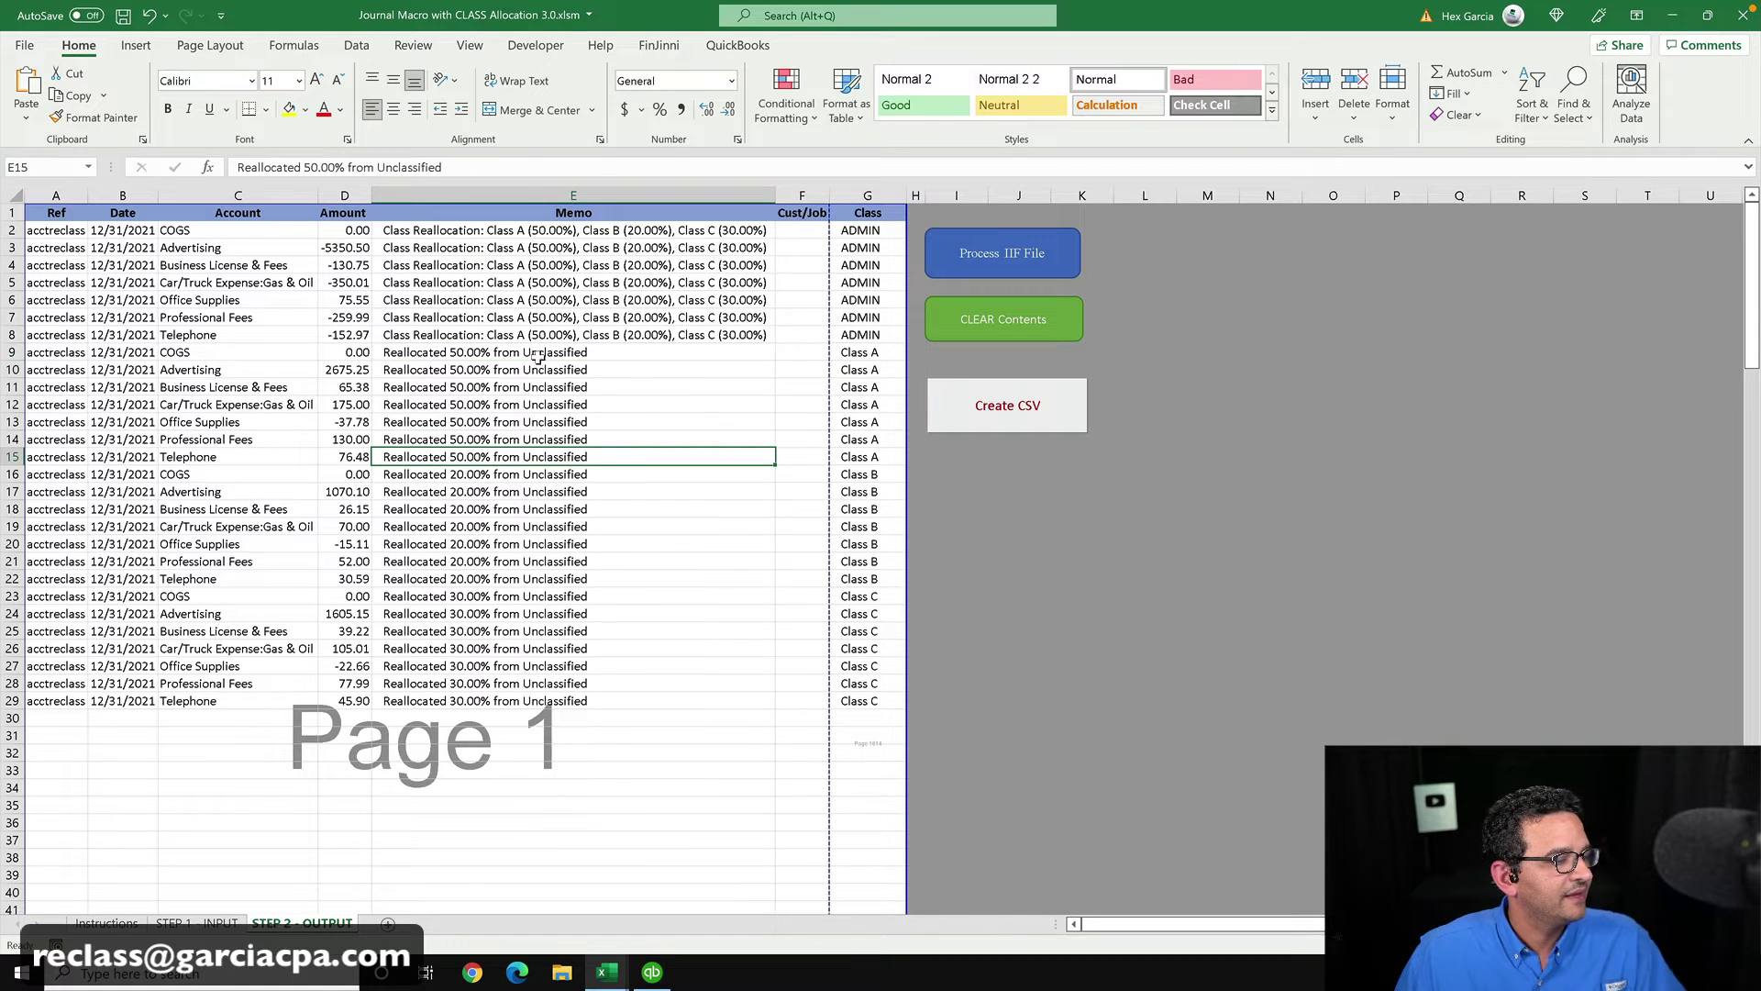
- Replace every occurrence of Unclassified with ADMIN CLASS in the memos in E9:E29, and close Find and Replace
left_click(538, 358)
left_click(582, 695, "shift")
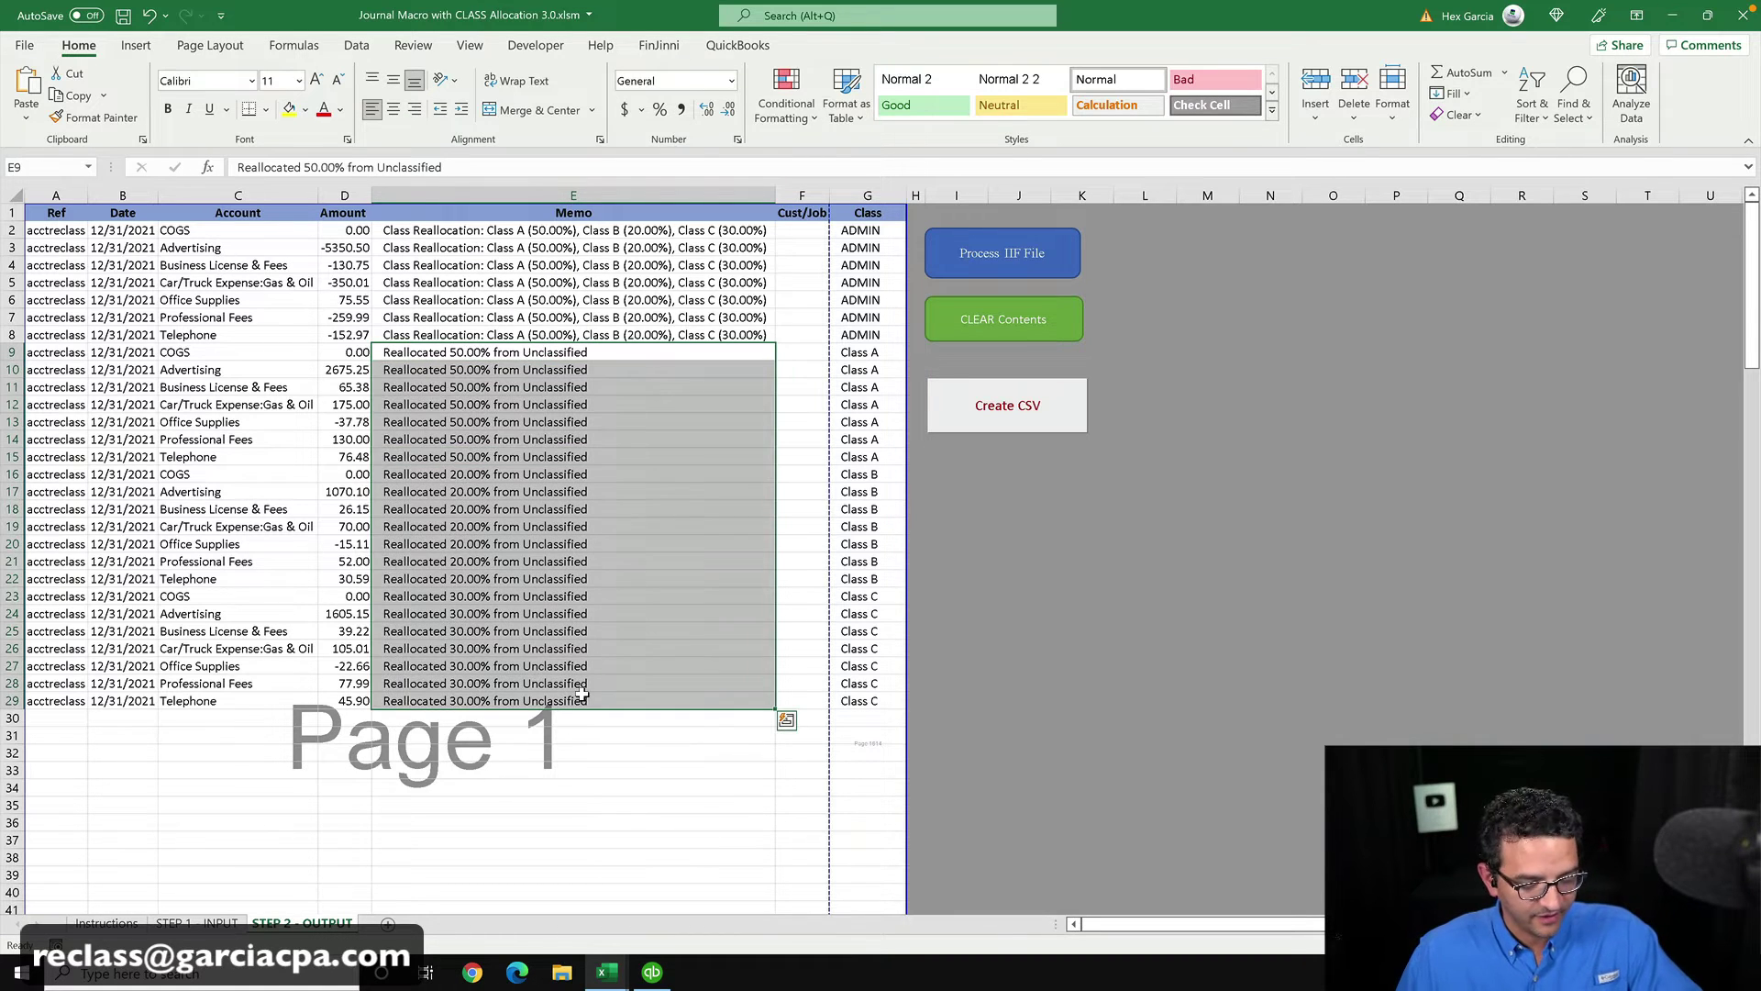
key("ctrl+f")
left_click(235, 192)
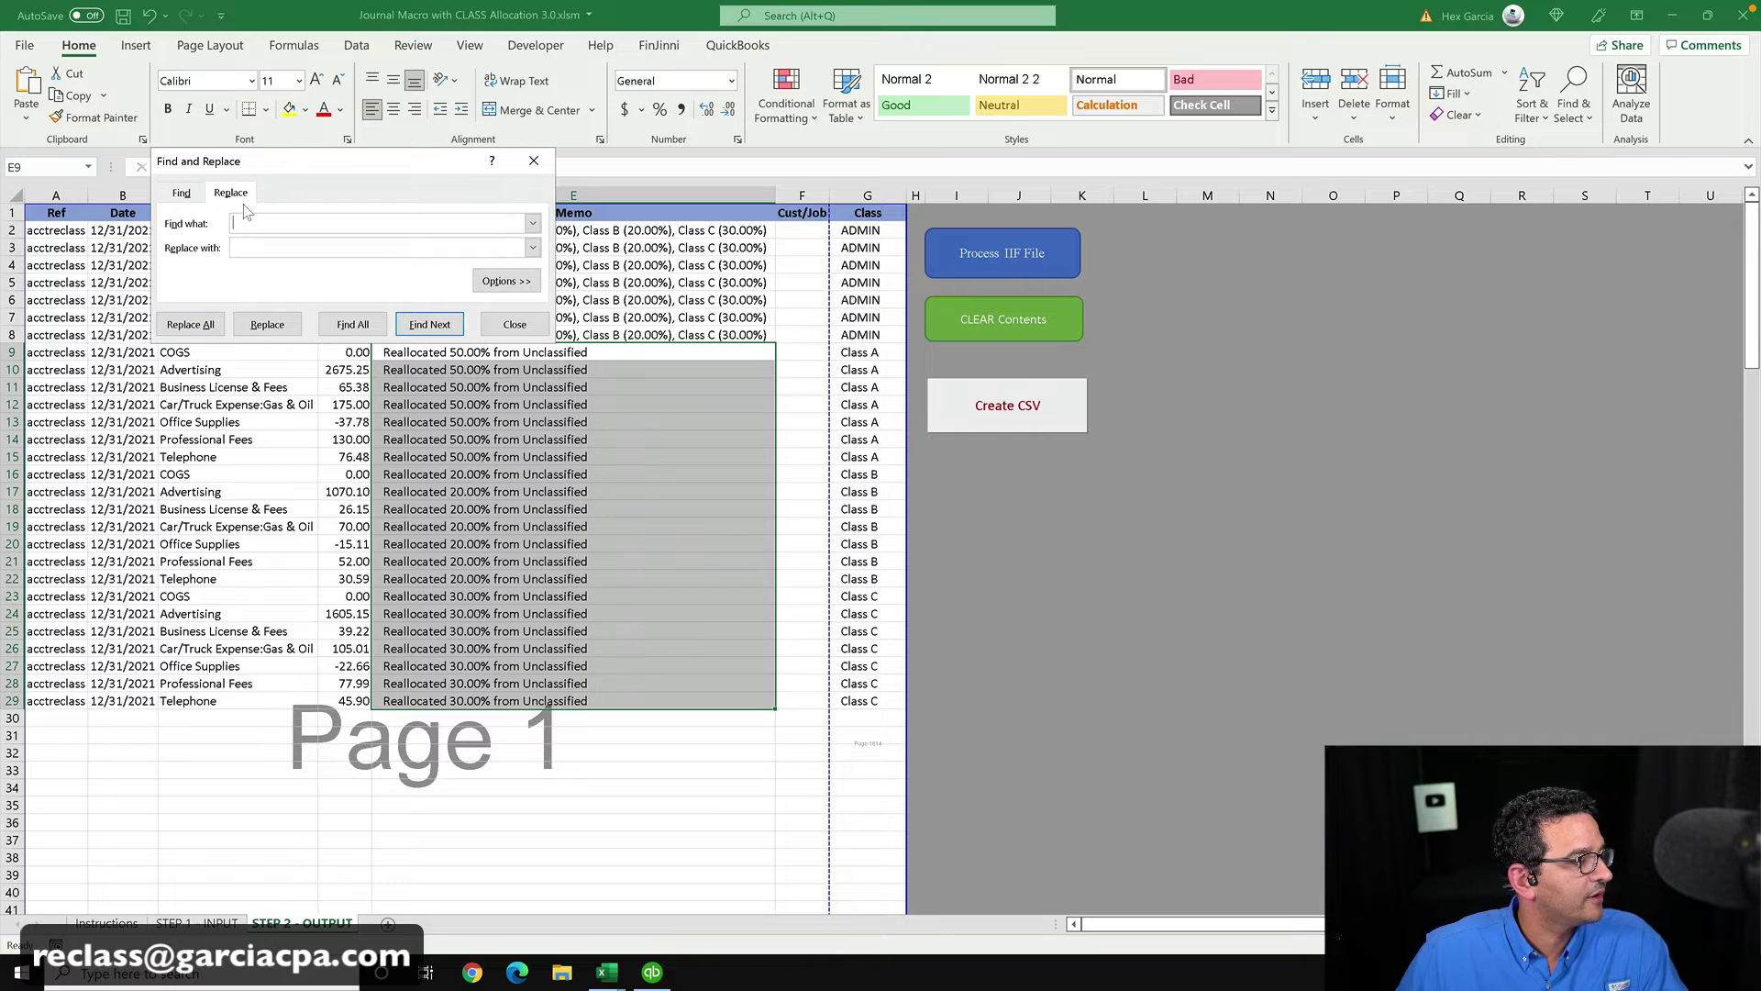
right_click(261, 224)
left_click(310, 275)
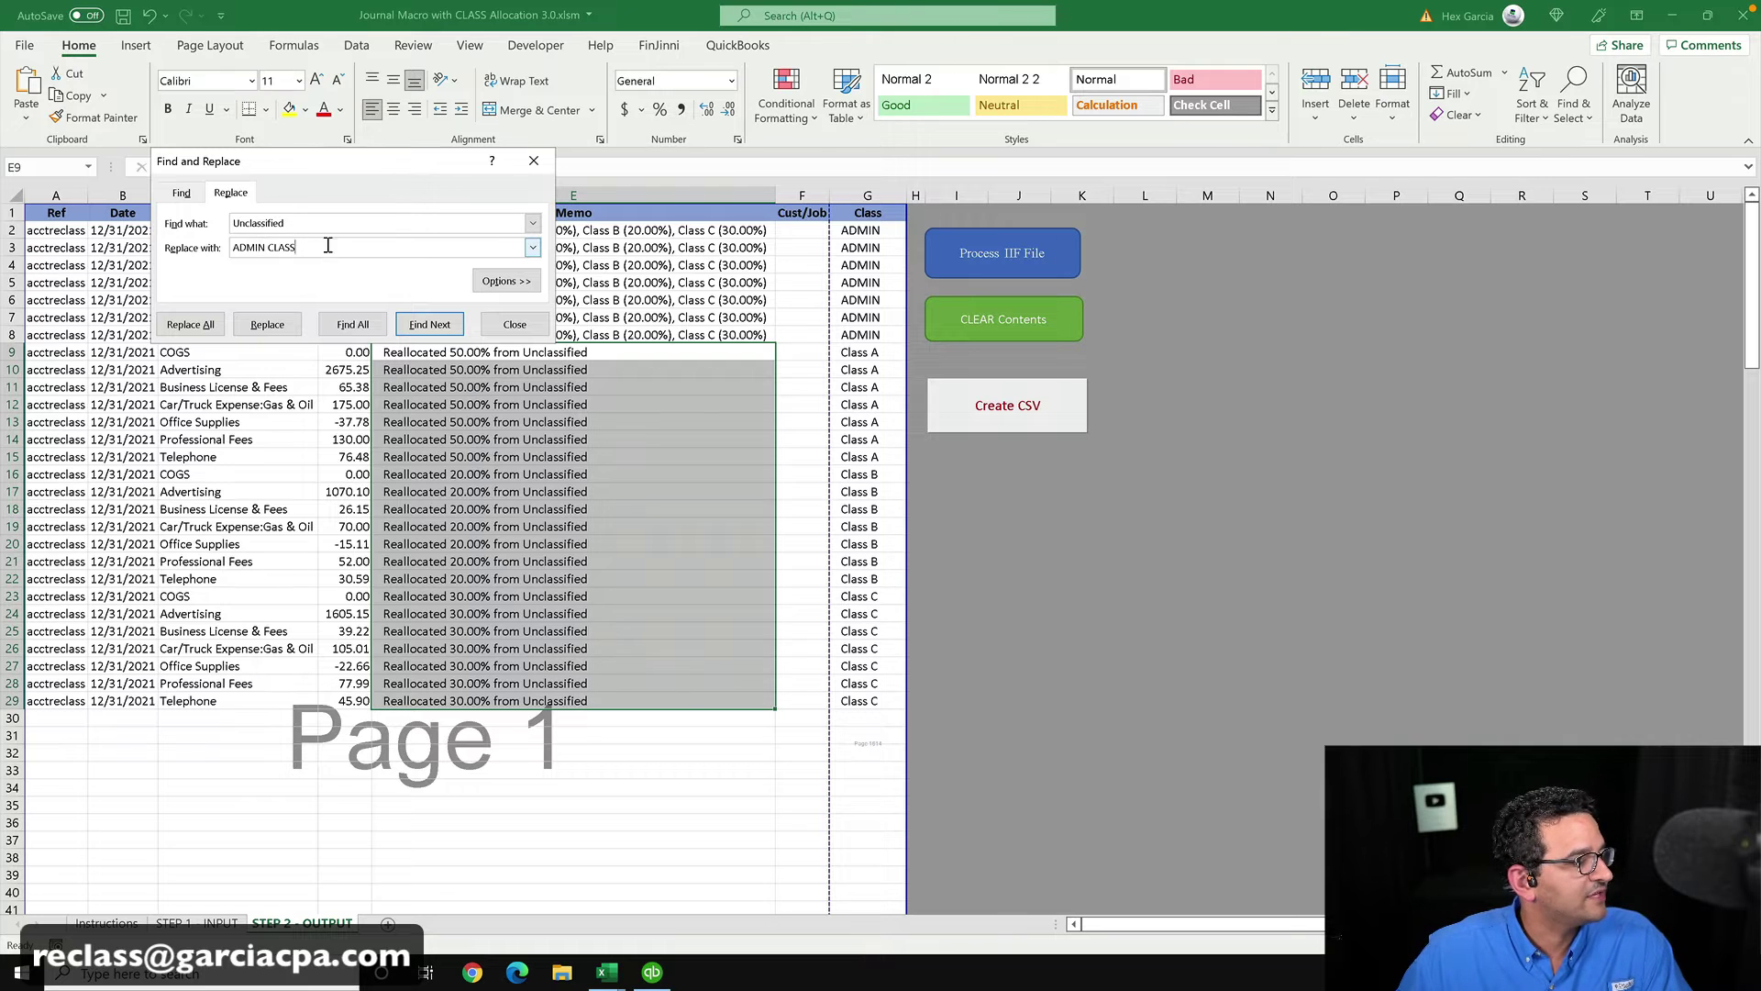
left_click_drag(327, 246, 141, 246)
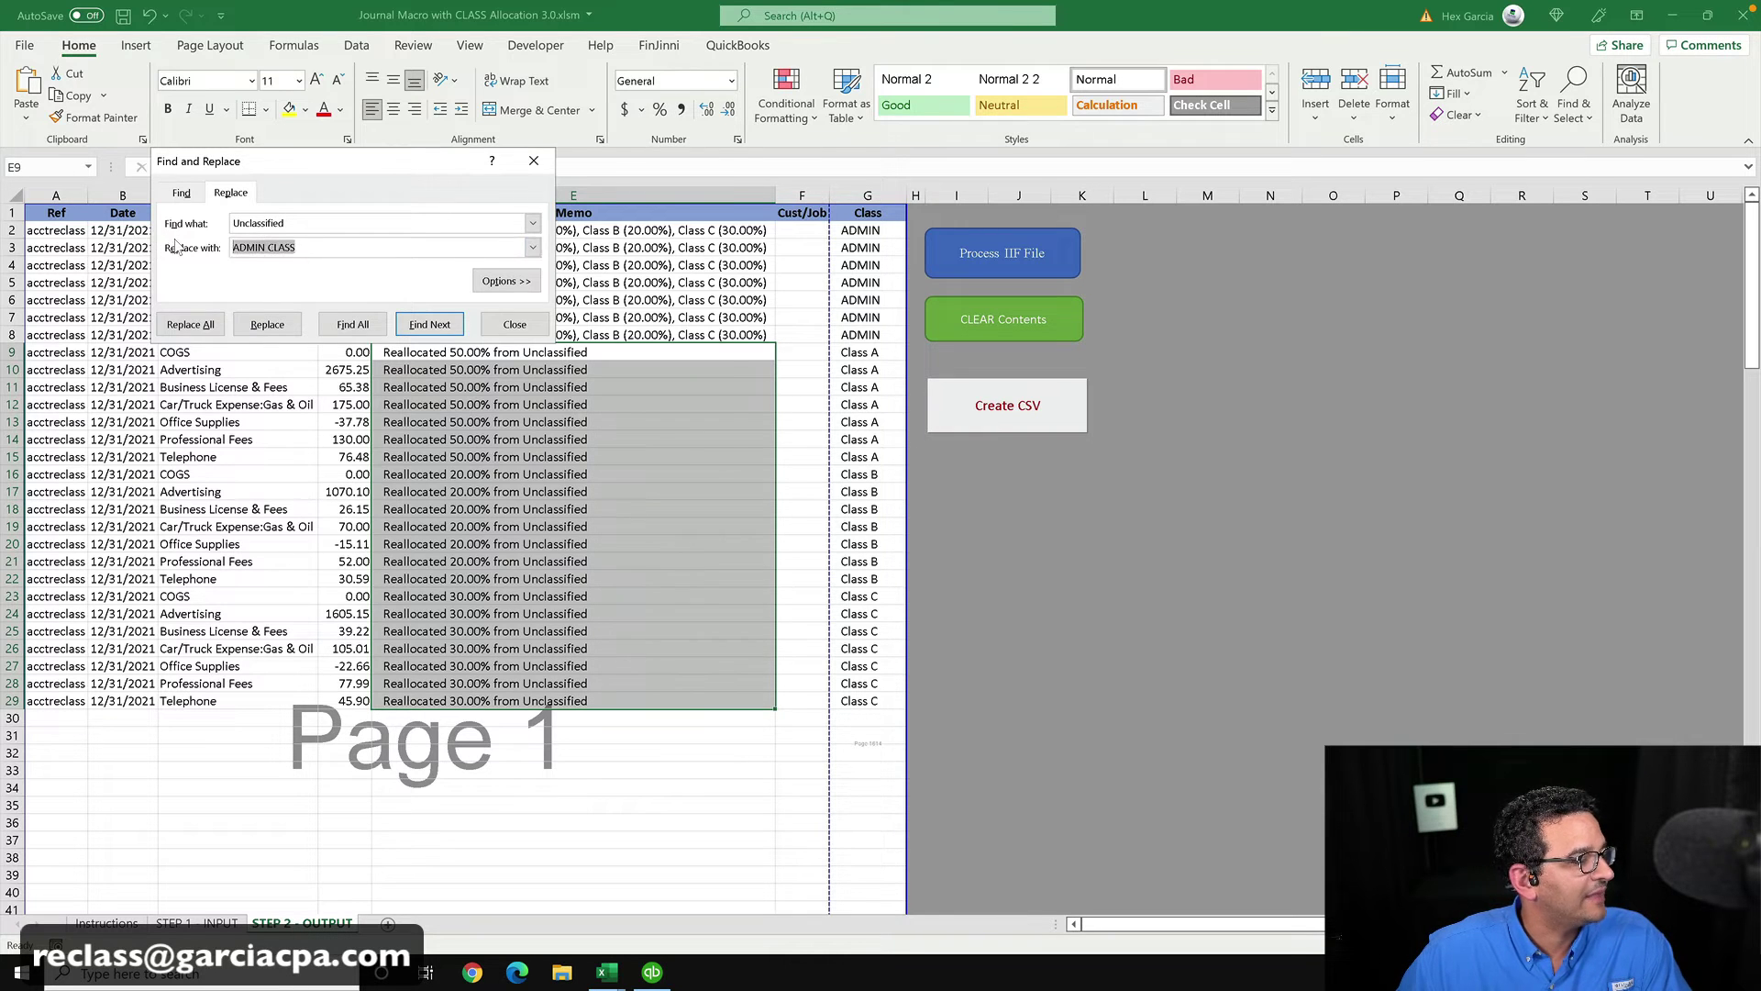
left_click(218, 332)
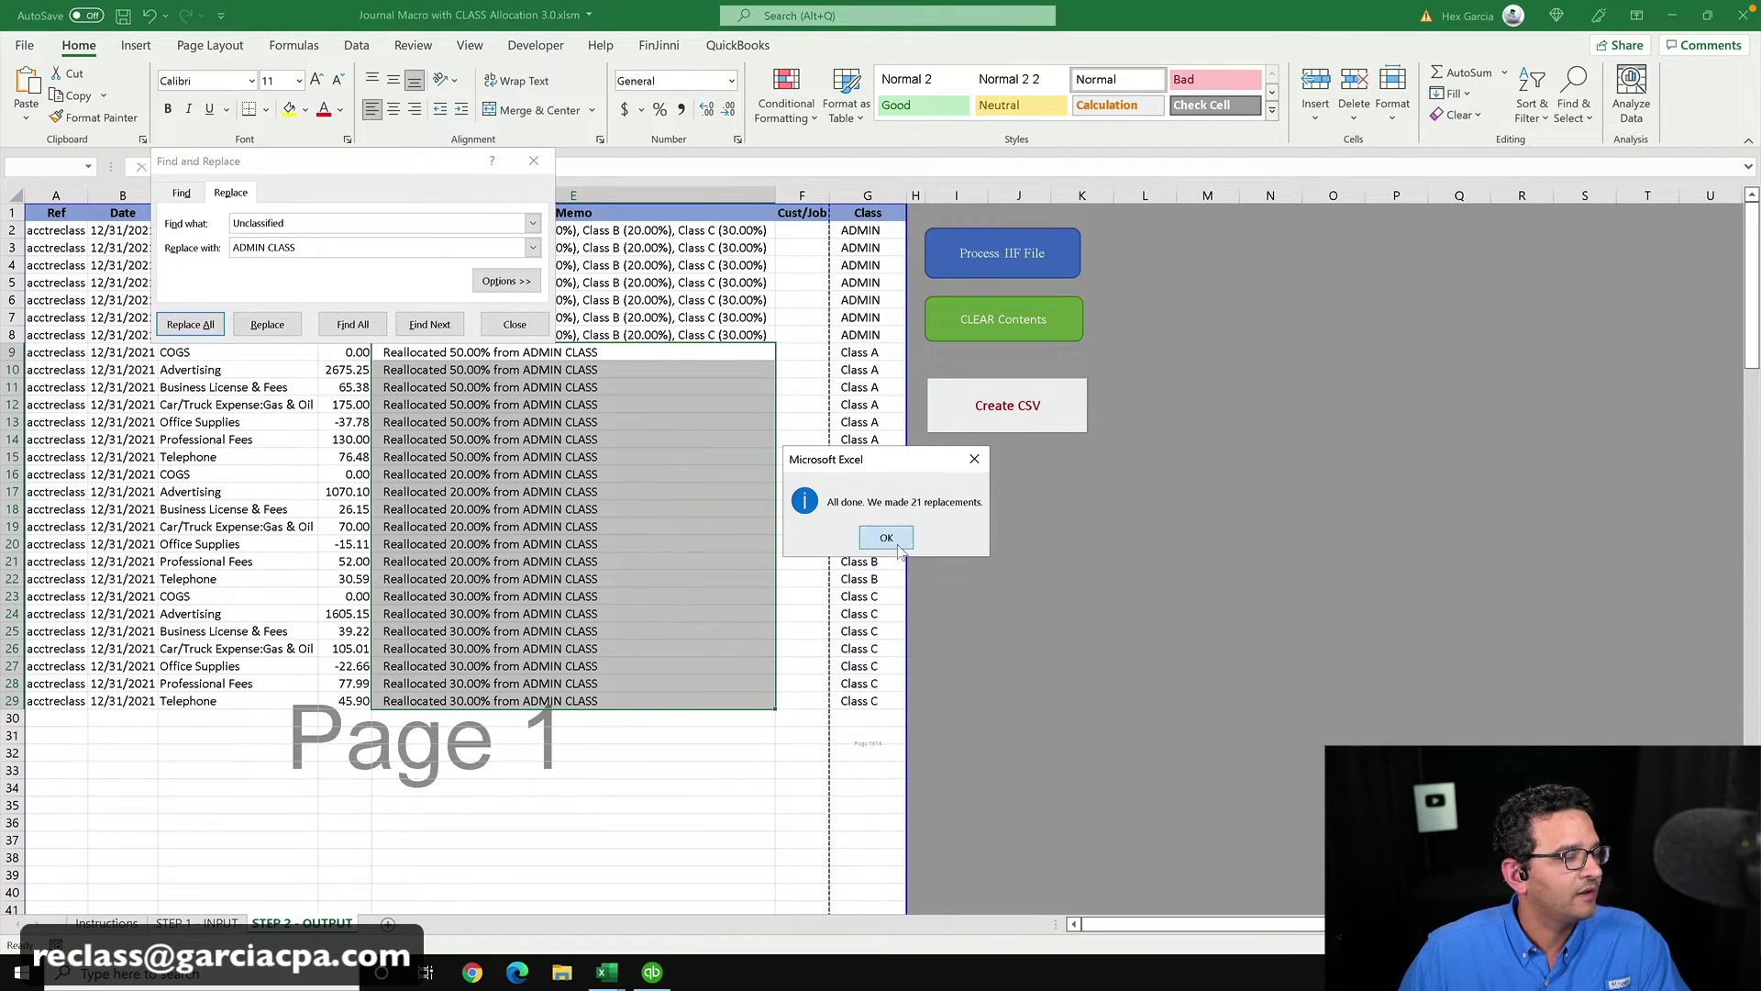
left_click(886, 537)
left_click(514, 323)
left_click(677, 648)
left_click(659, 716)
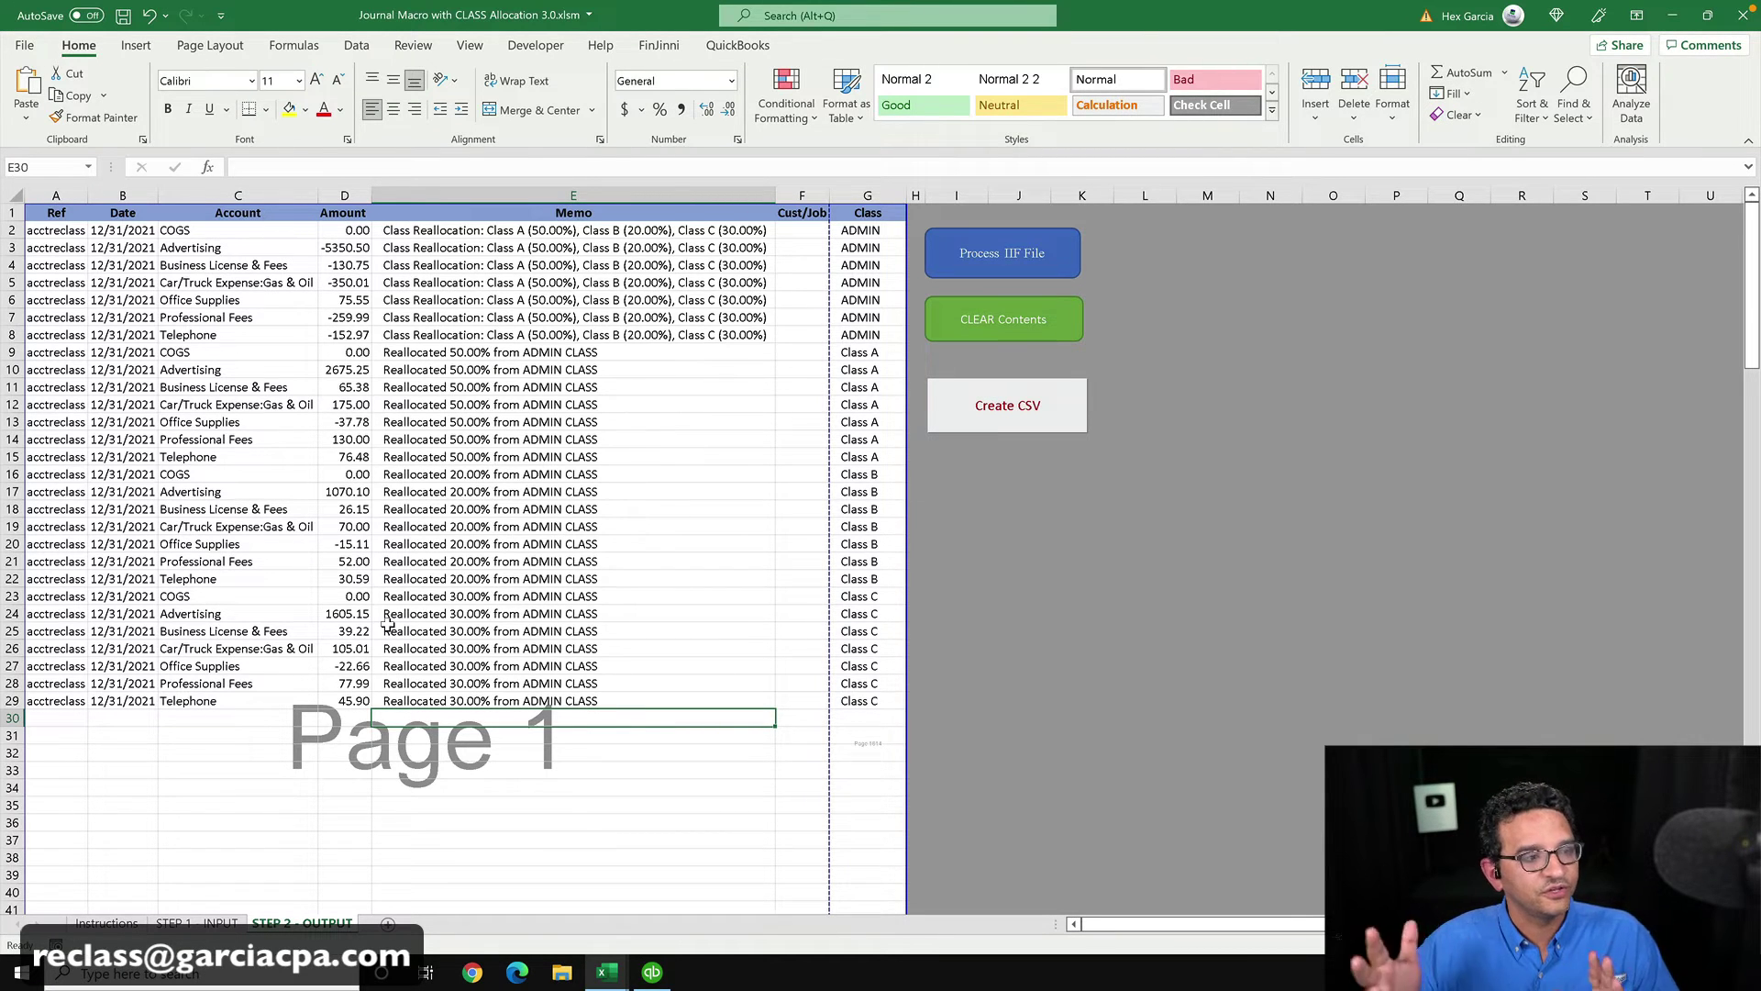
- Create the CSV of the reallocation journal and save it to the Desktop as REALLOCATE JOURNAL_20220125.CSV
left_click(1009, 412)
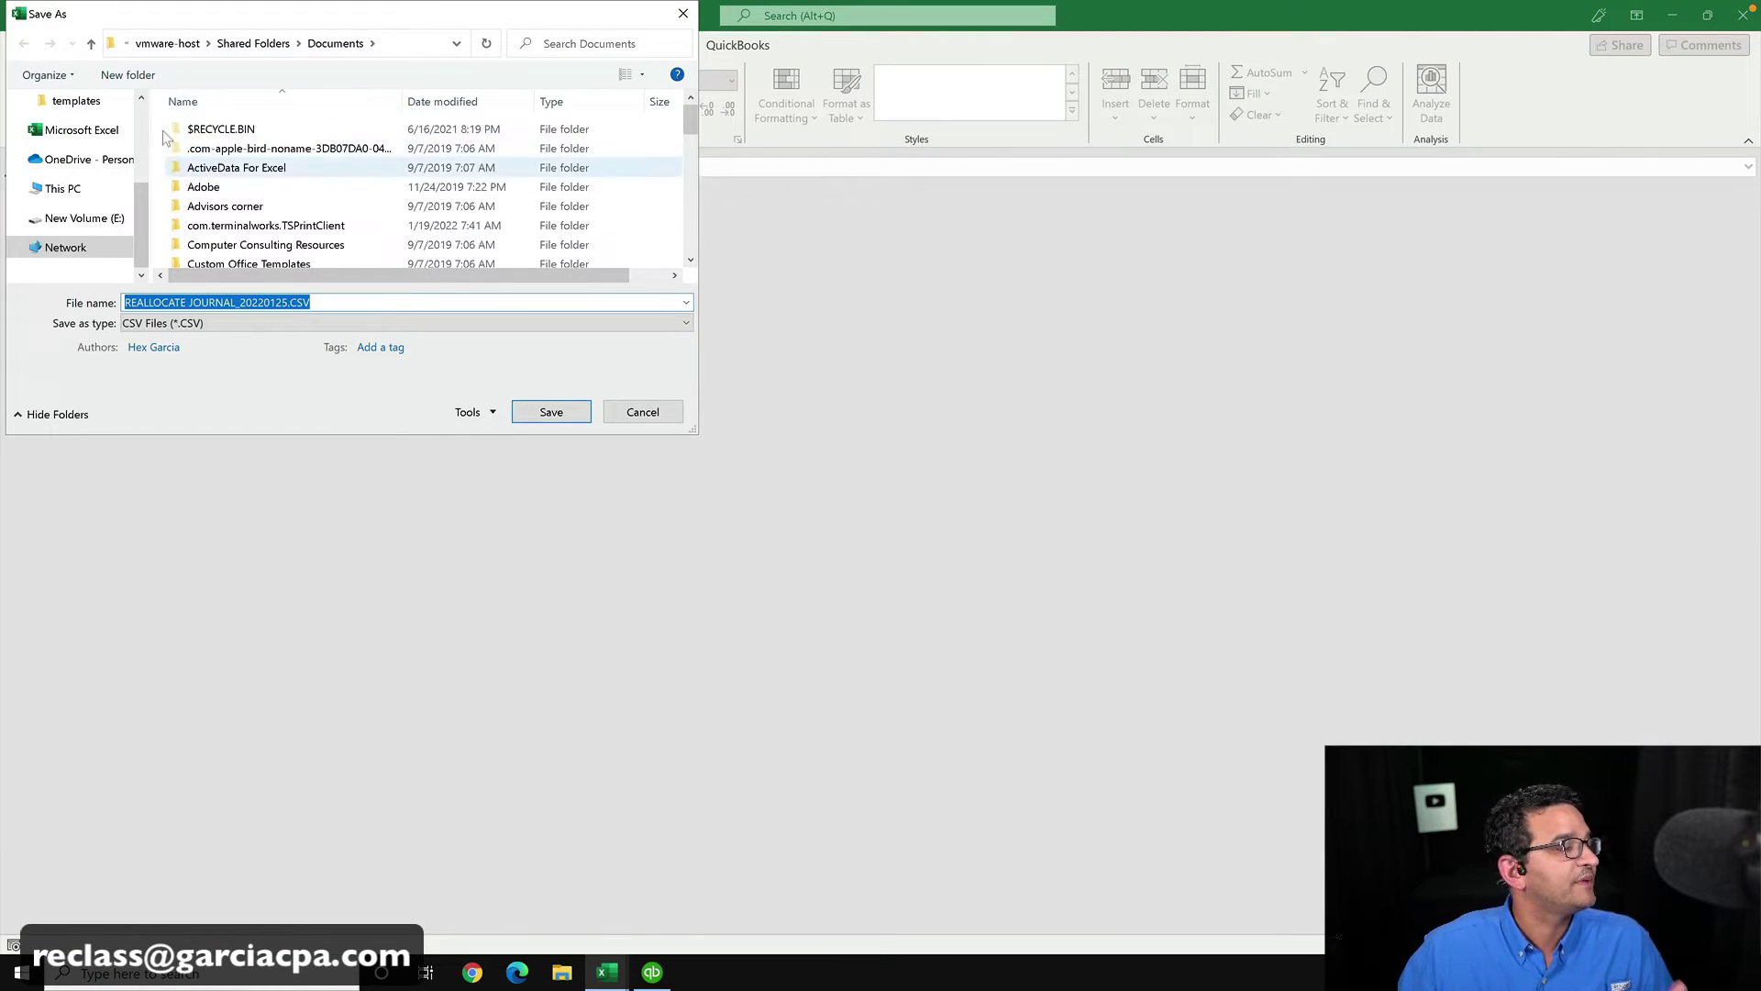
scroll(92, 147, "up", 3)
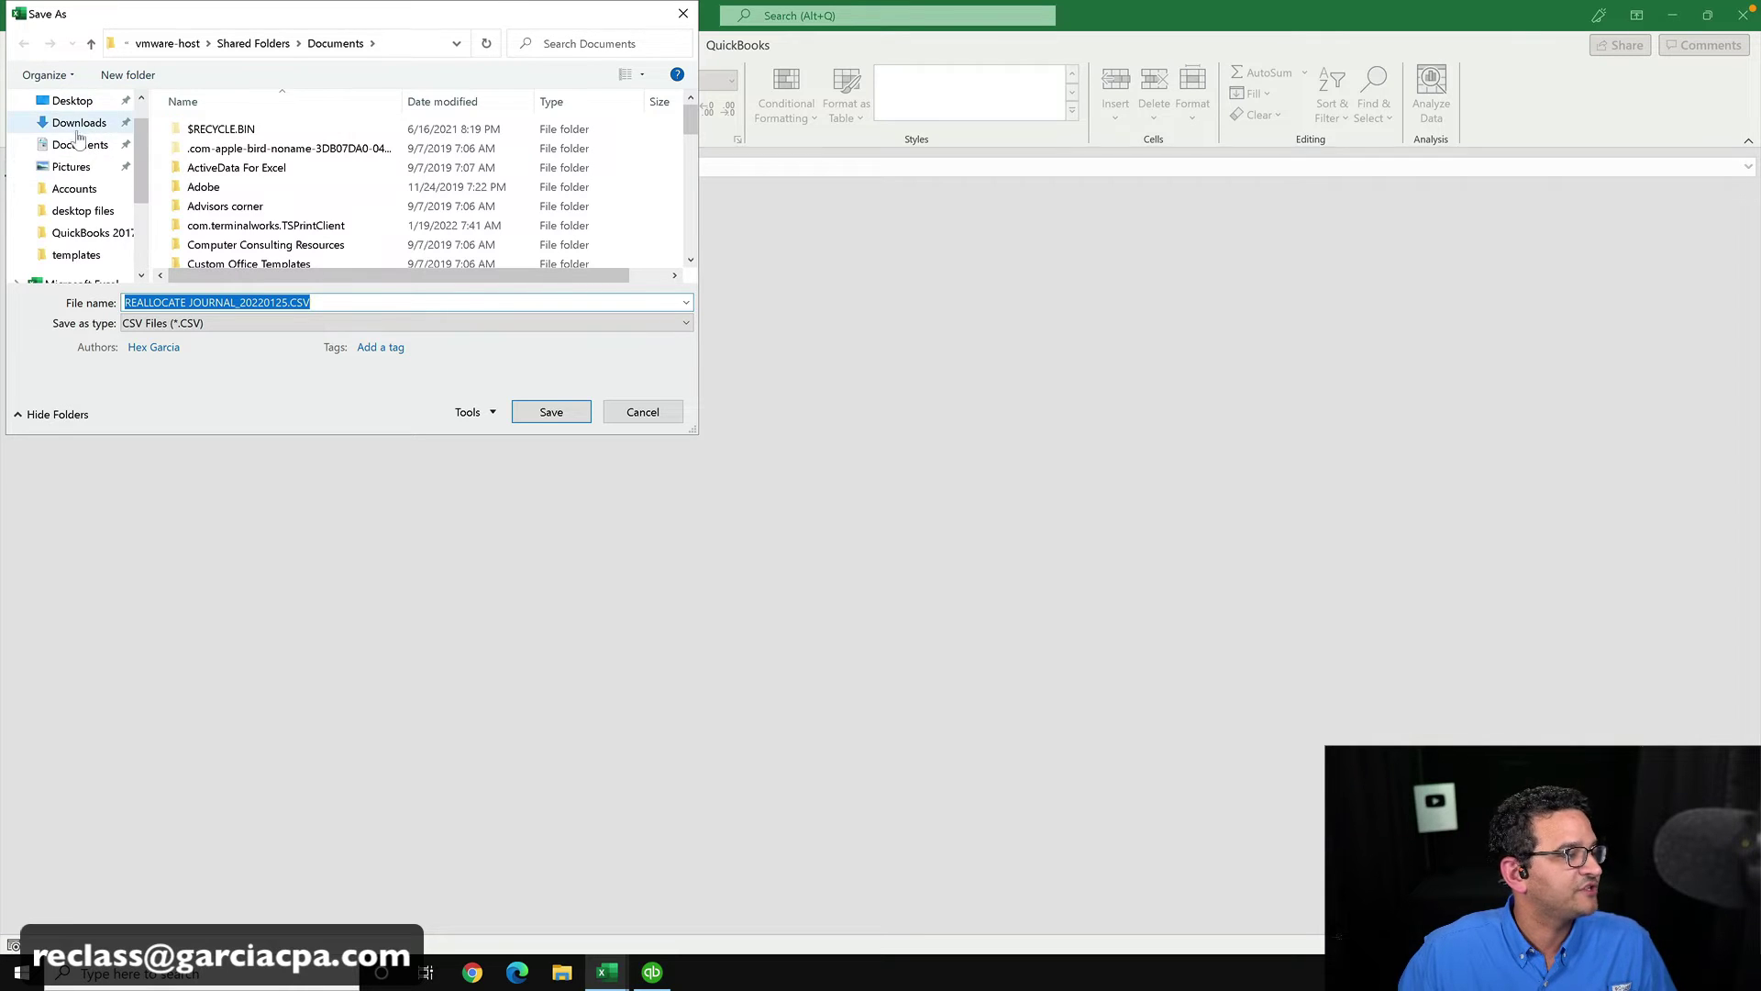
left_click(72, 100)
left_click(564, 412)
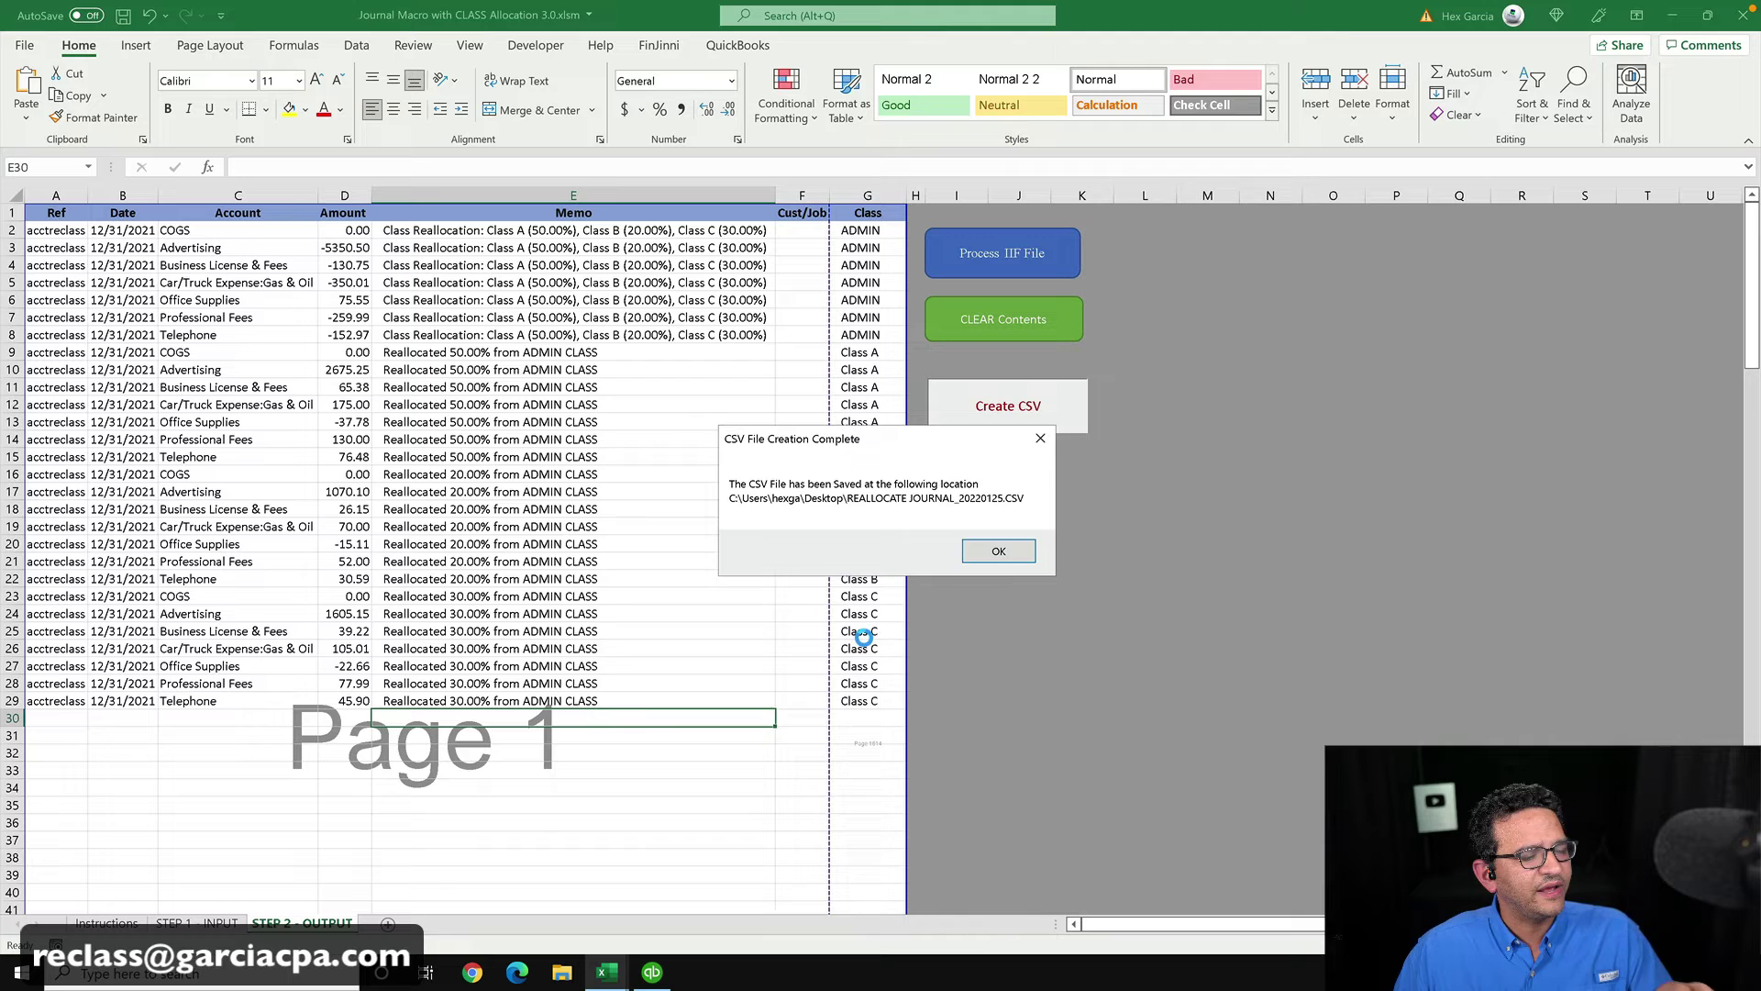
left_click(998, 551)
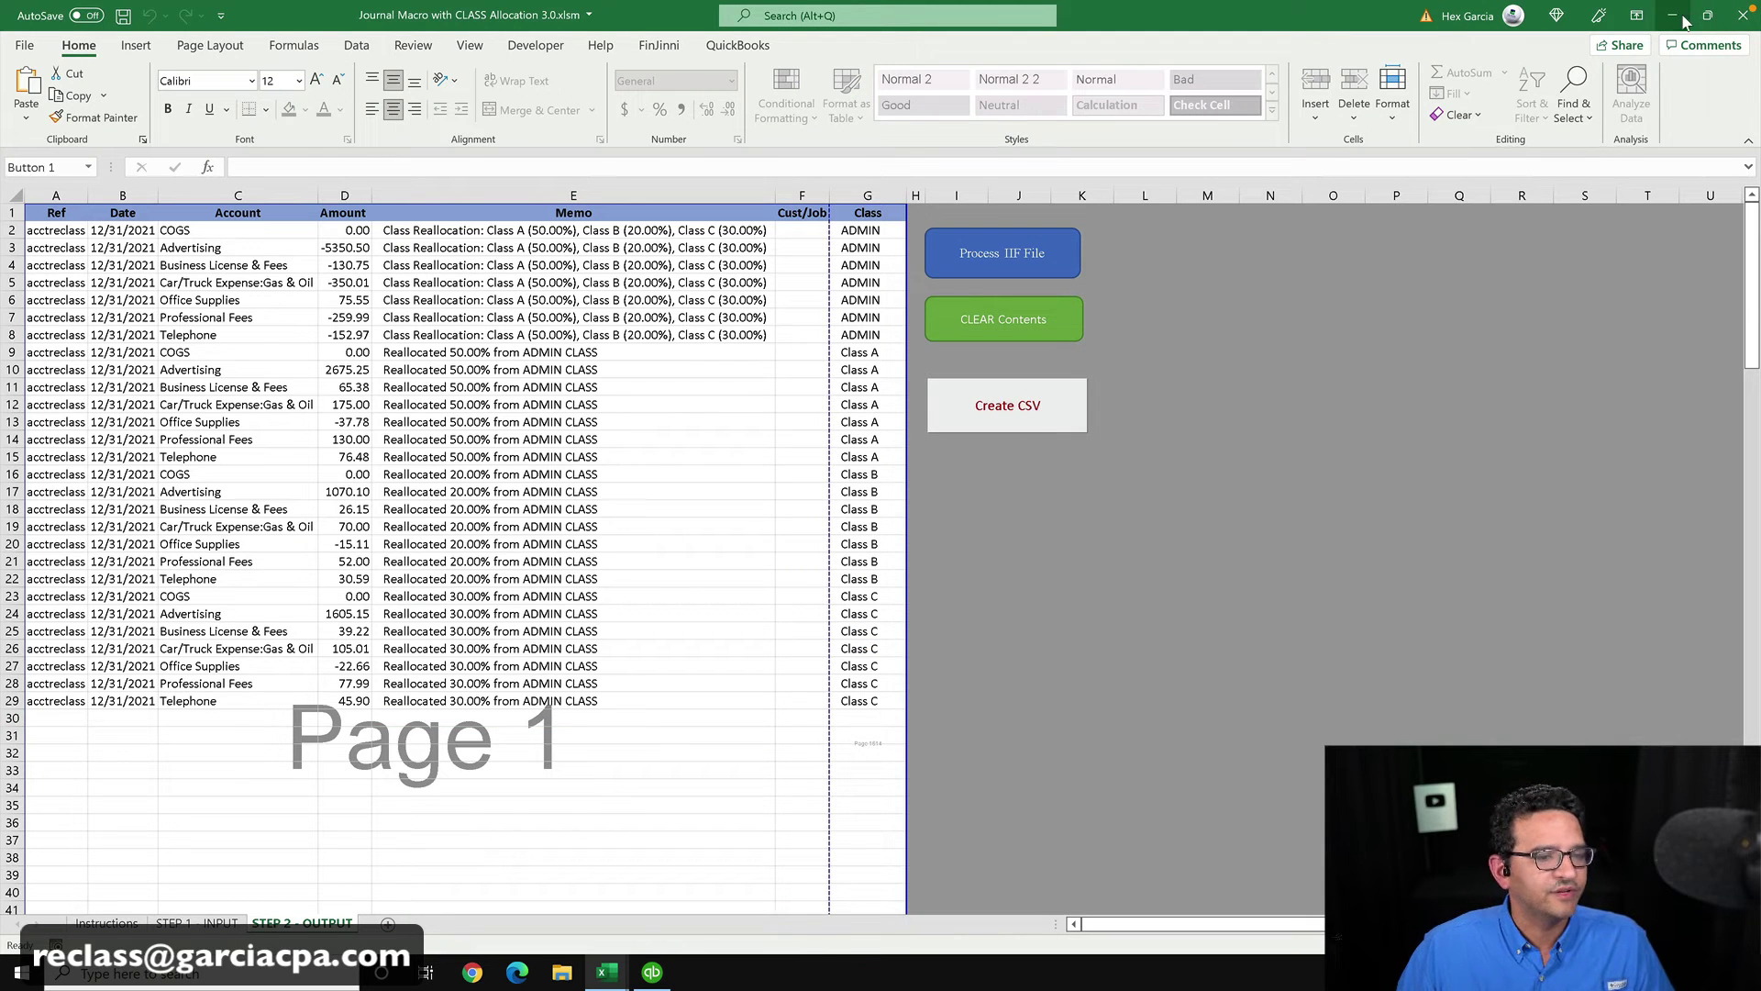
- Bring up the REALLOCATE JOURNAL_20220125.CSV workbook and autofit the widths of columns A through J
left_click(1673, 16)
left_click(1675, 16)
left_click(1702, 15)
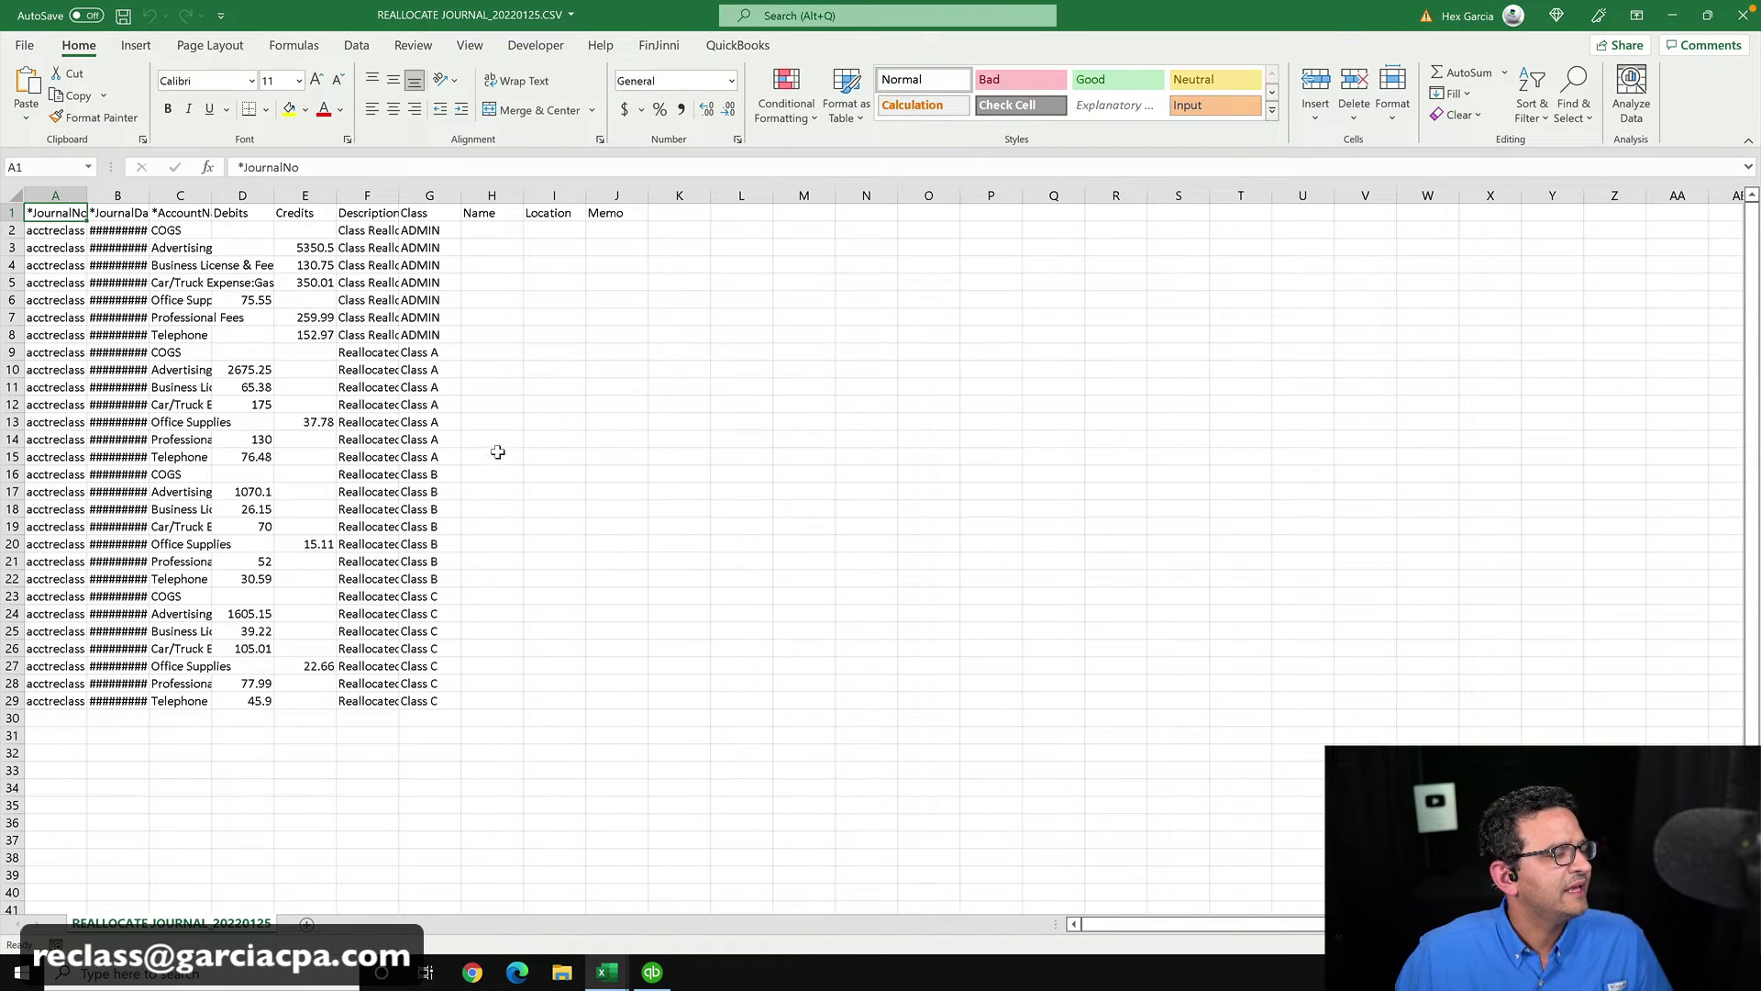
left_click(498, 451)
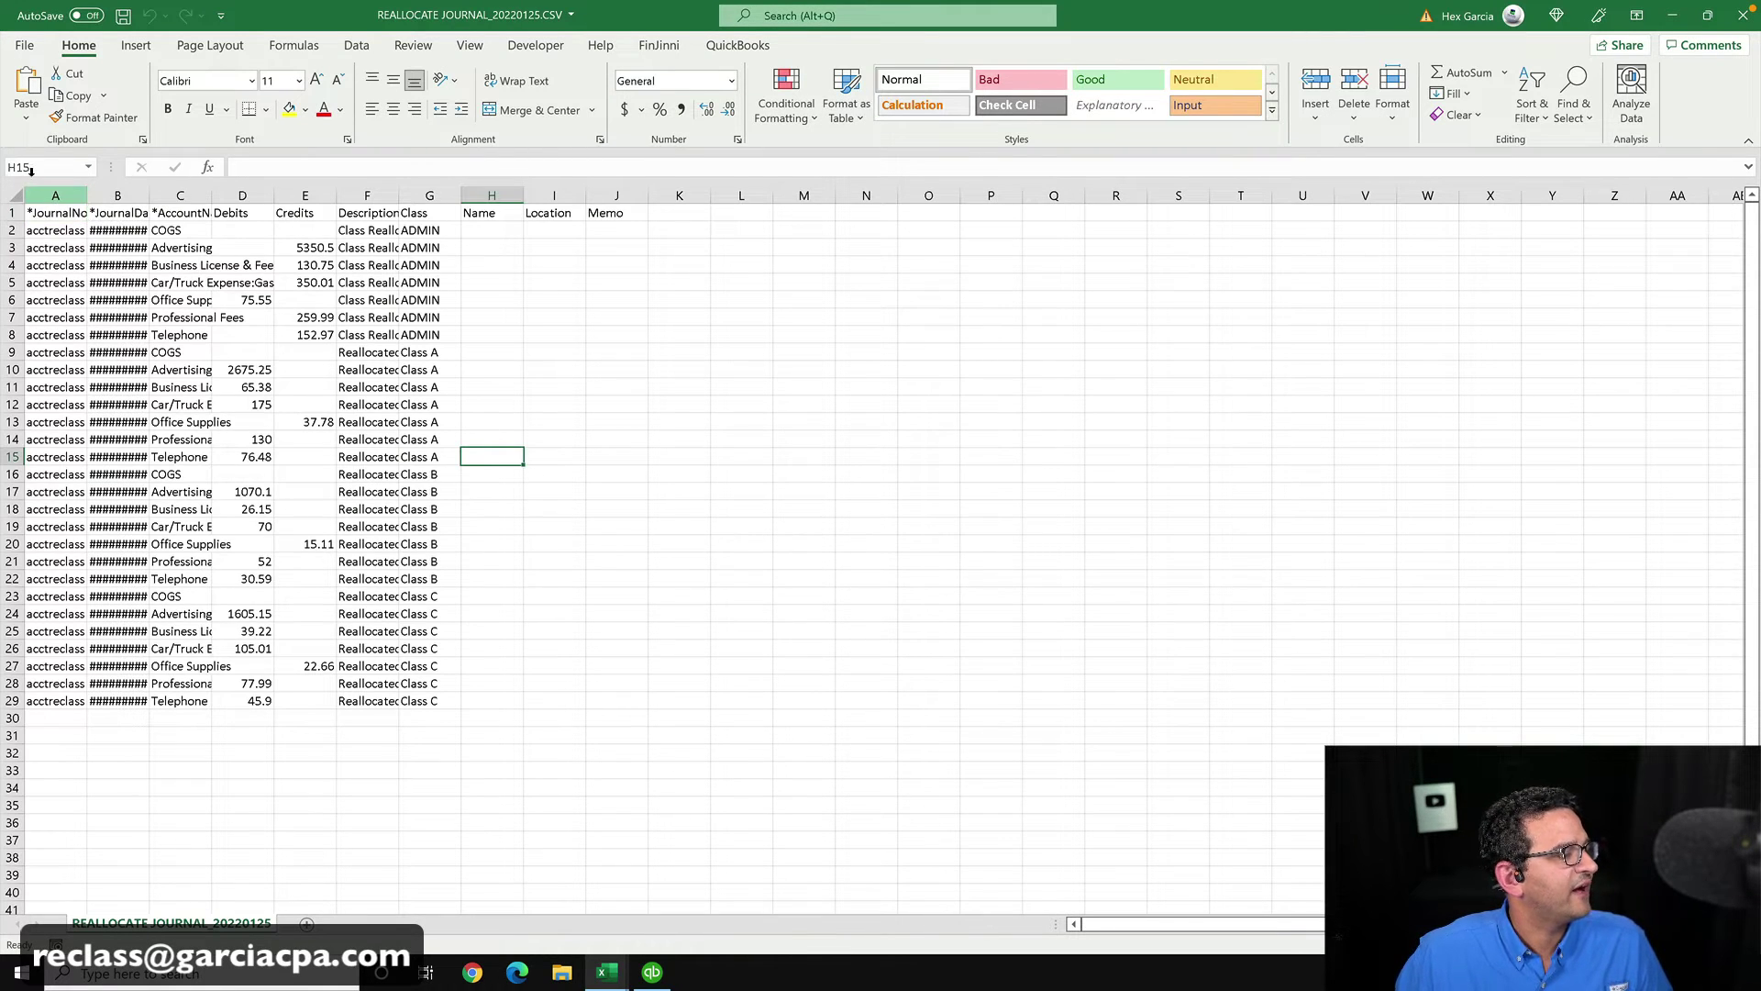
left_click_drag(55, 195, 553, 165)
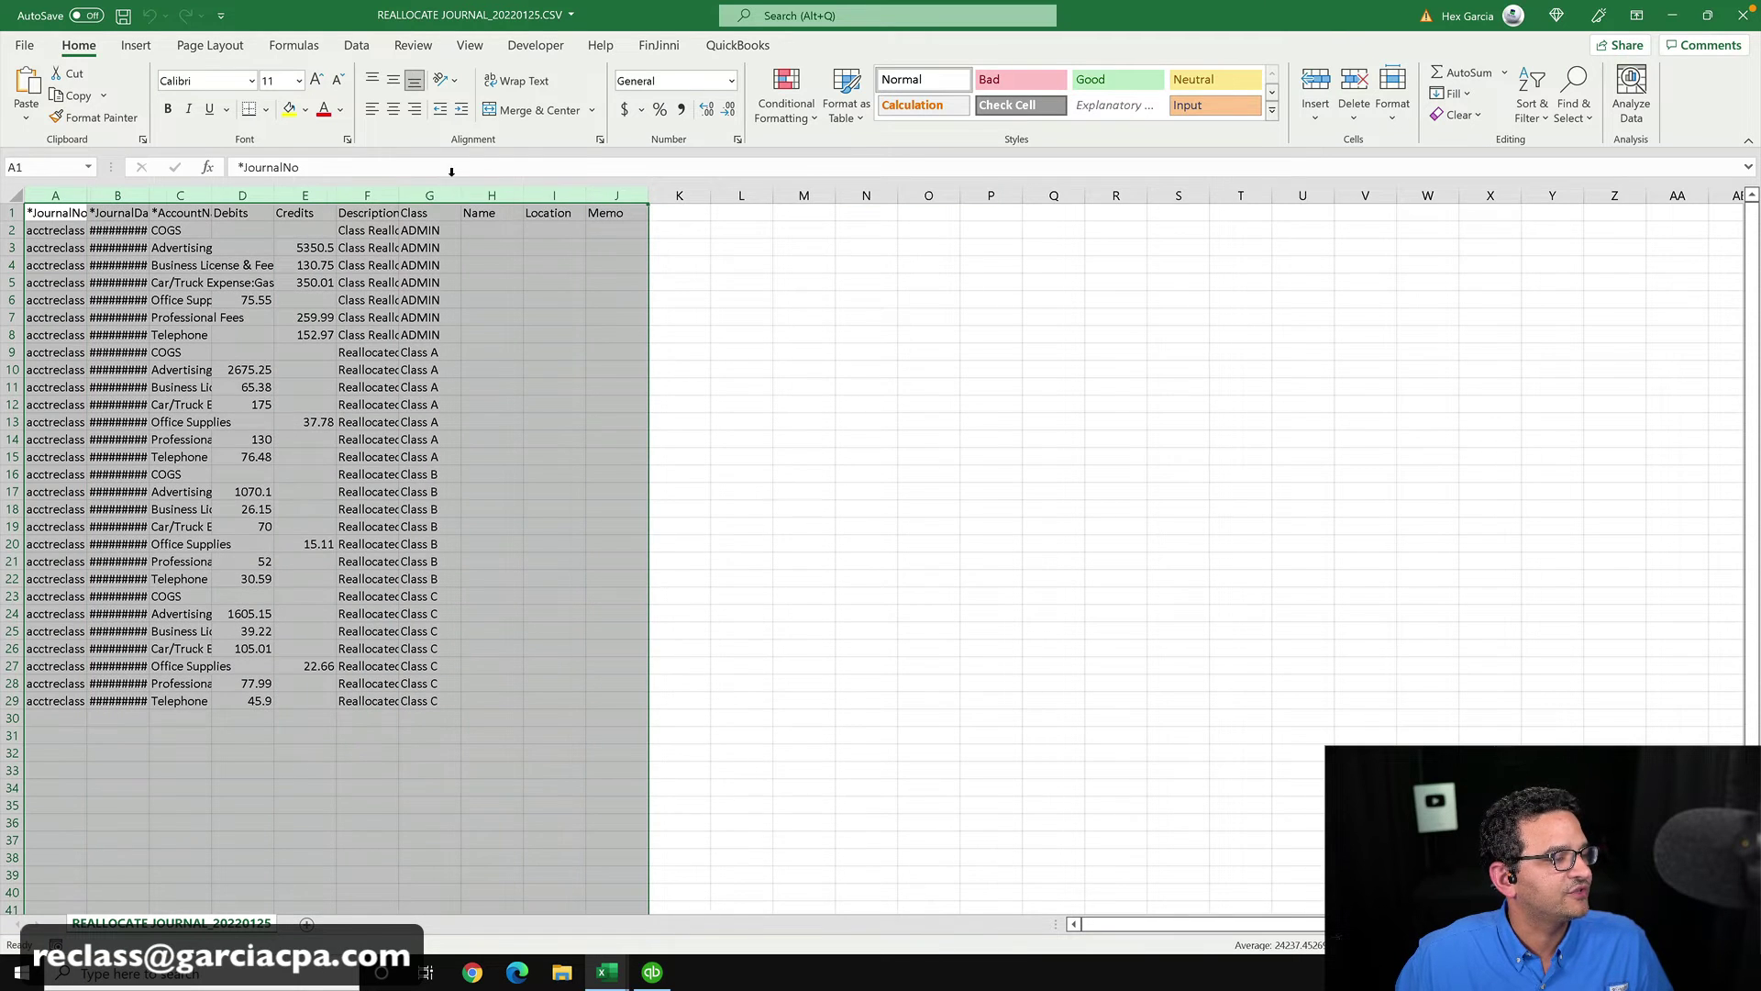
double_click(462, 195)
left_click(624, 440)
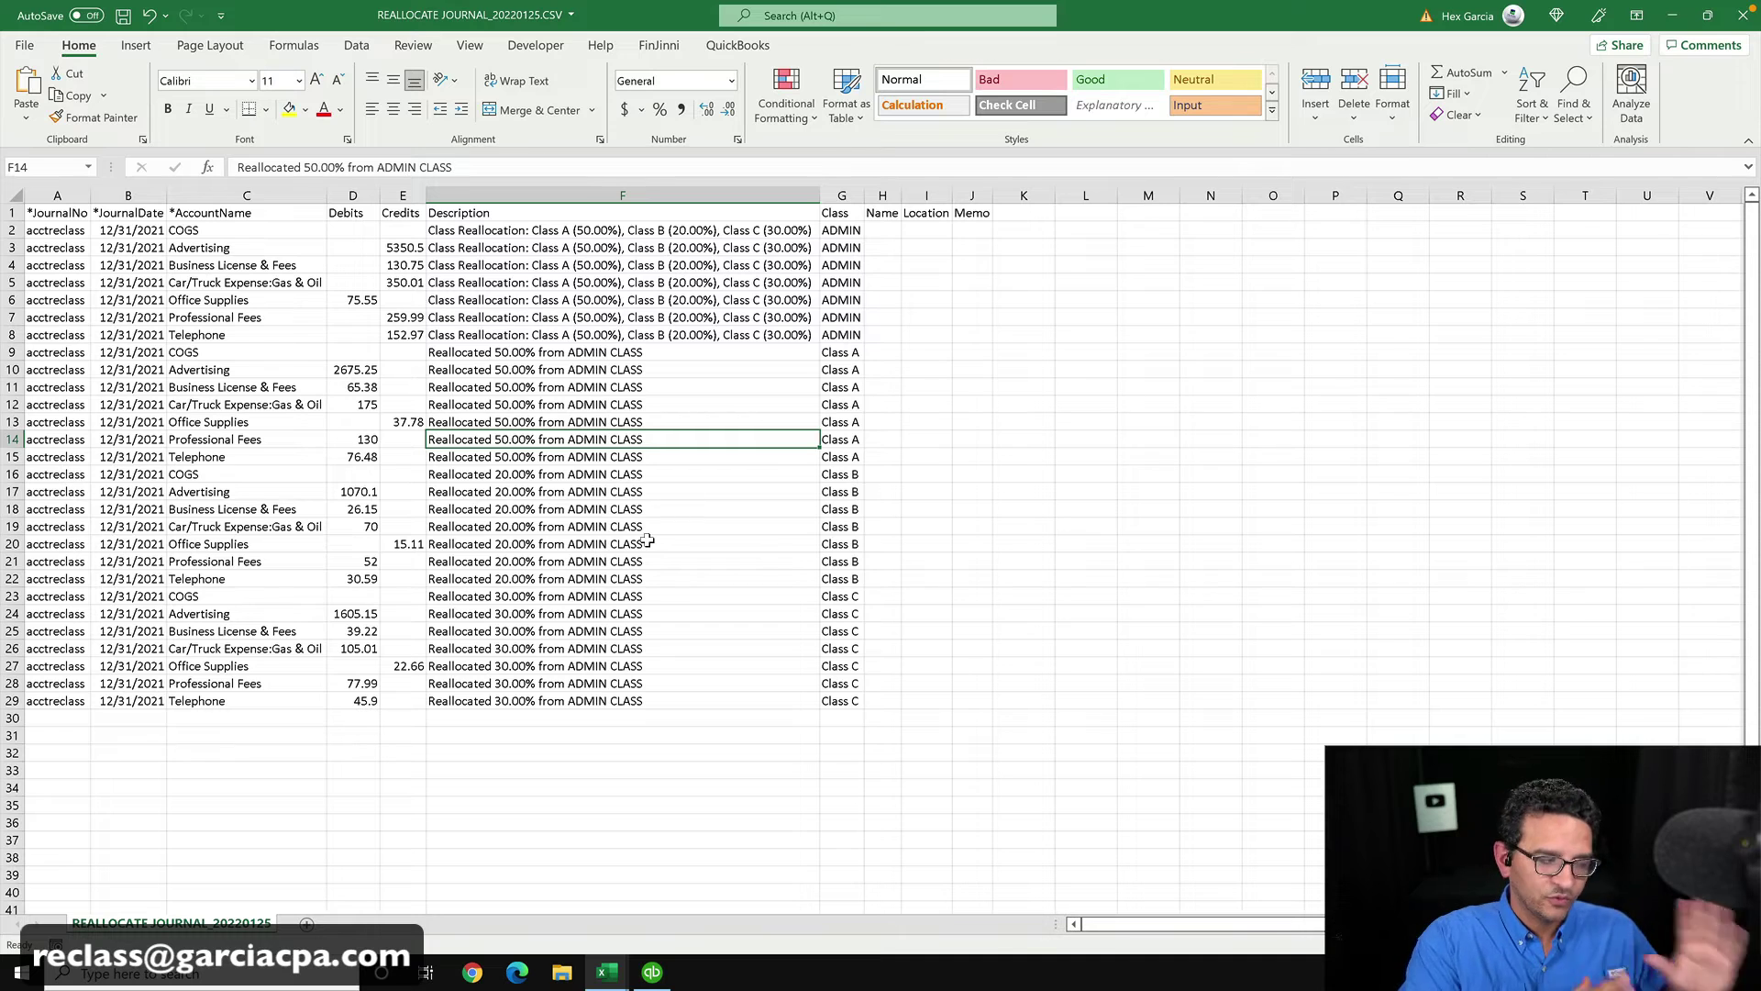
- Review the journal lines in A2:I29 and close the REALLOCATE JOURNAL_20220125.CSV workbook
left_click_drag(57, 231, 904, 699)
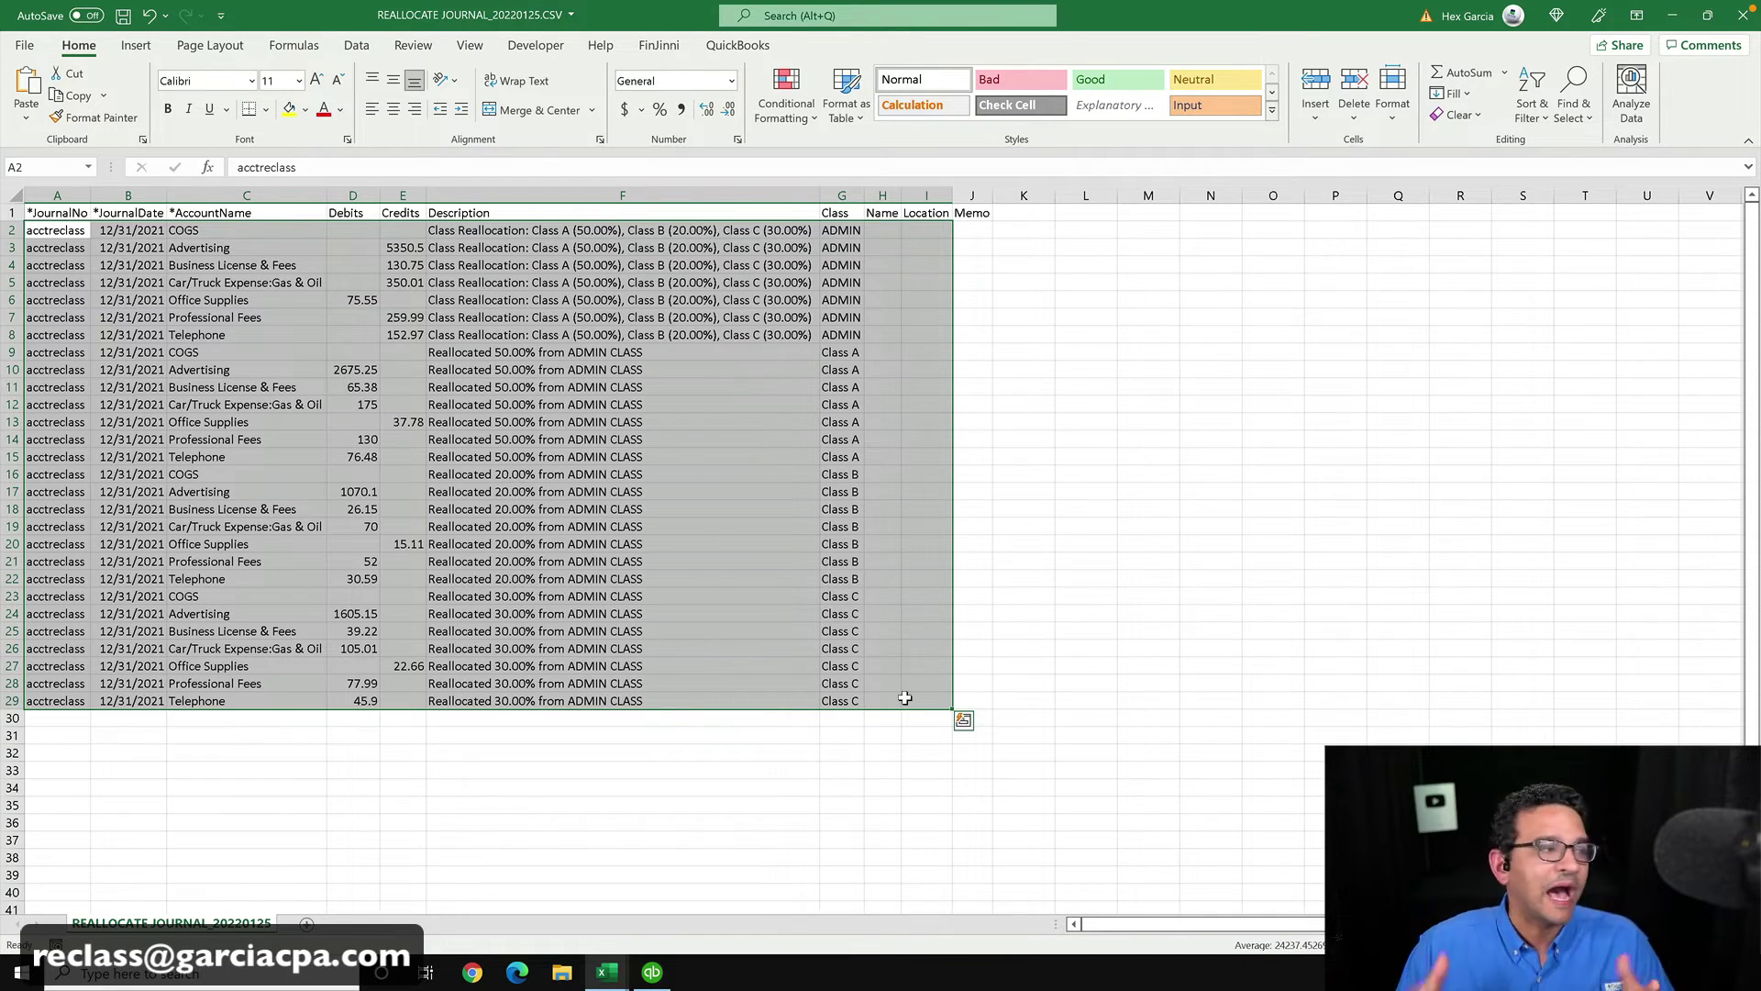
left_click(867, 578)
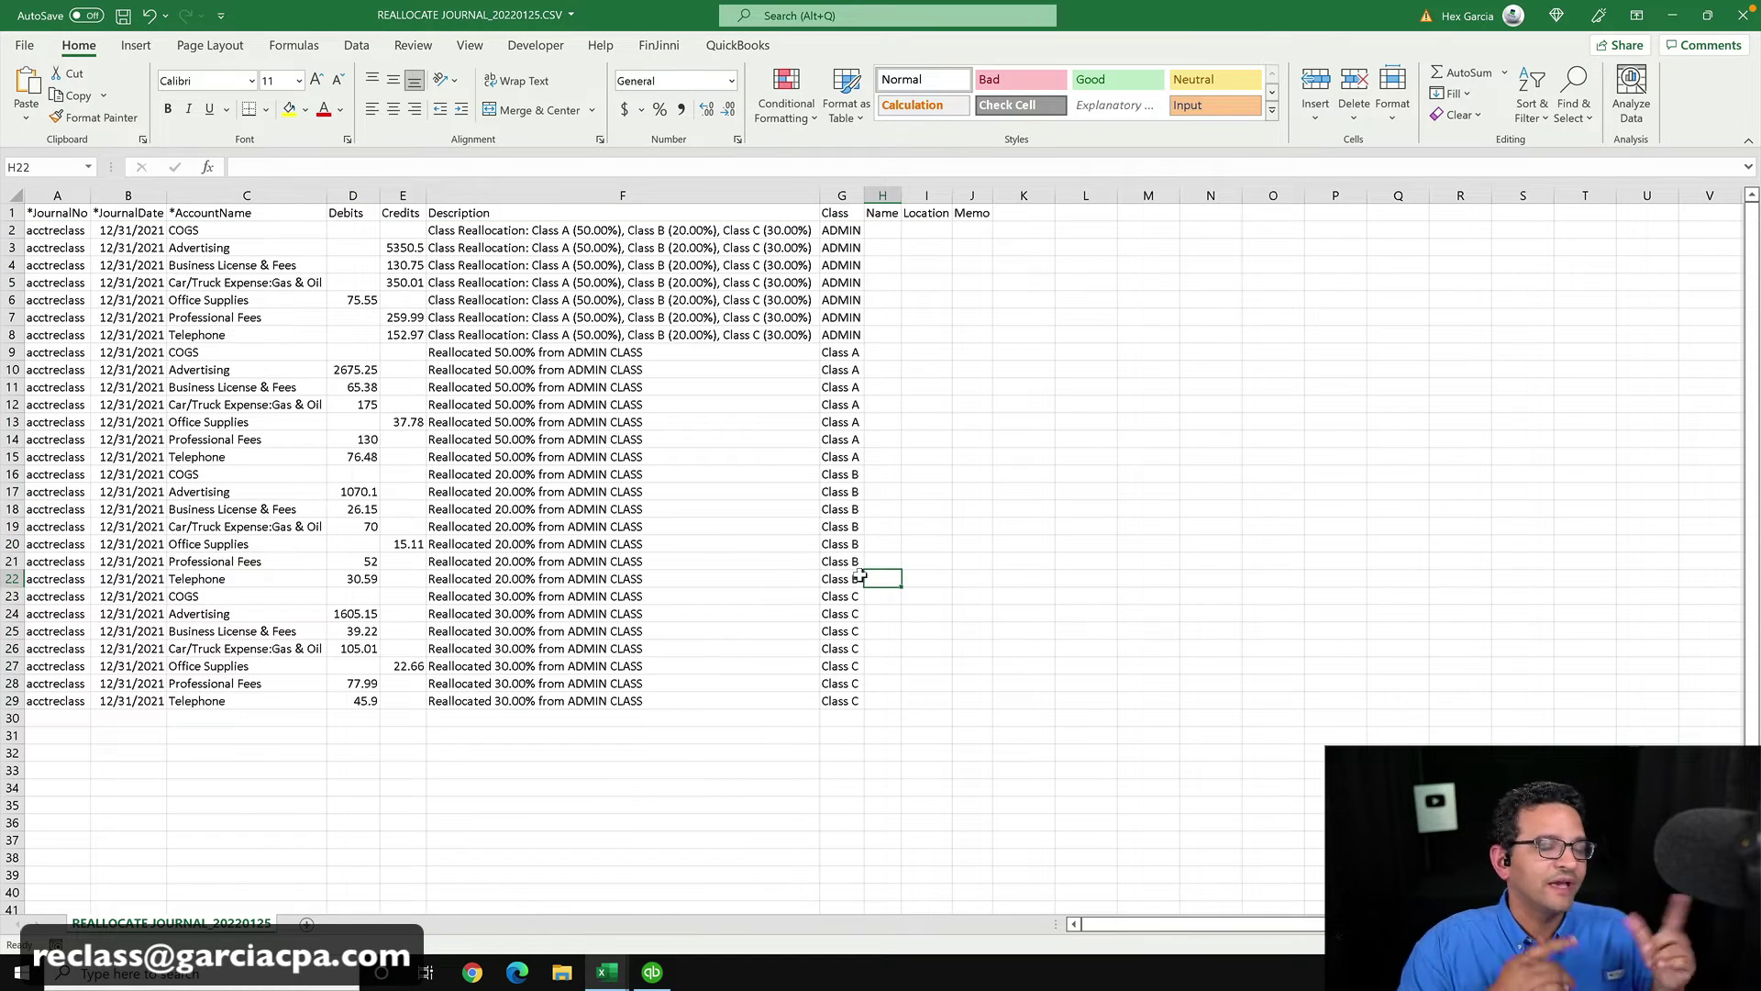
left_click(1746, 16)
left_click(880, 520)
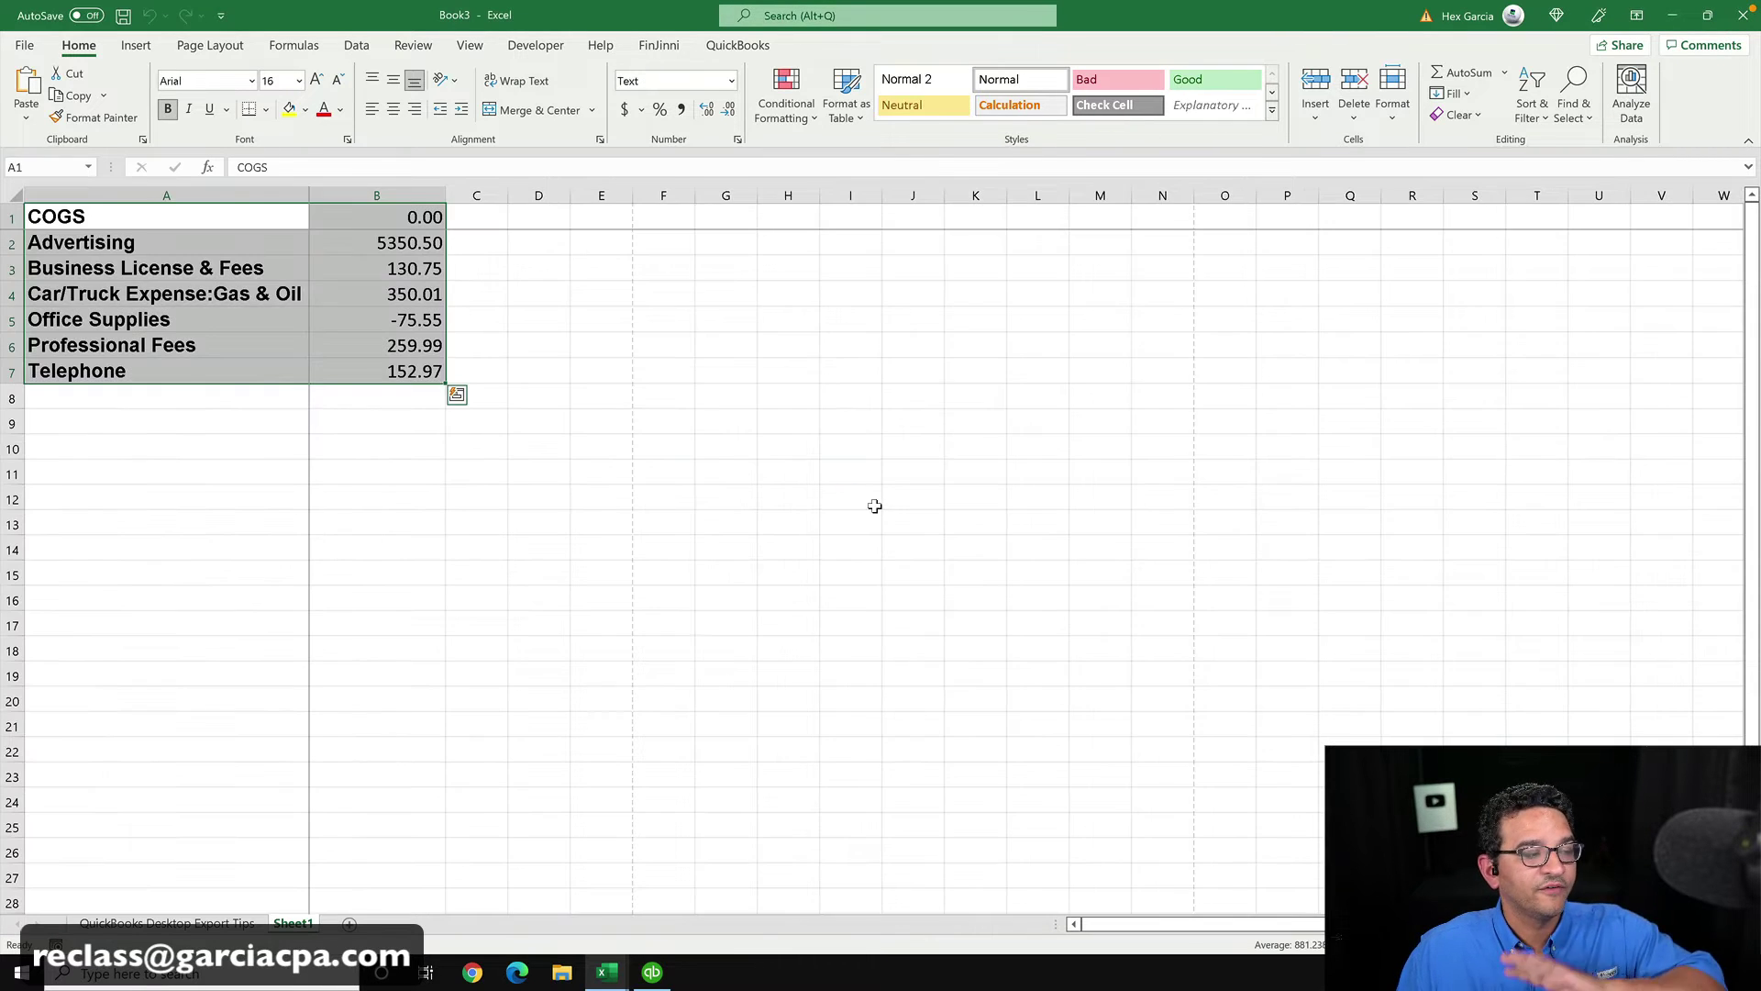
- Minimize the Book3 workbook and bring up the Journal Macro with CLASS Allocation 3.0.xlsm workbook
left_click(696, 540)
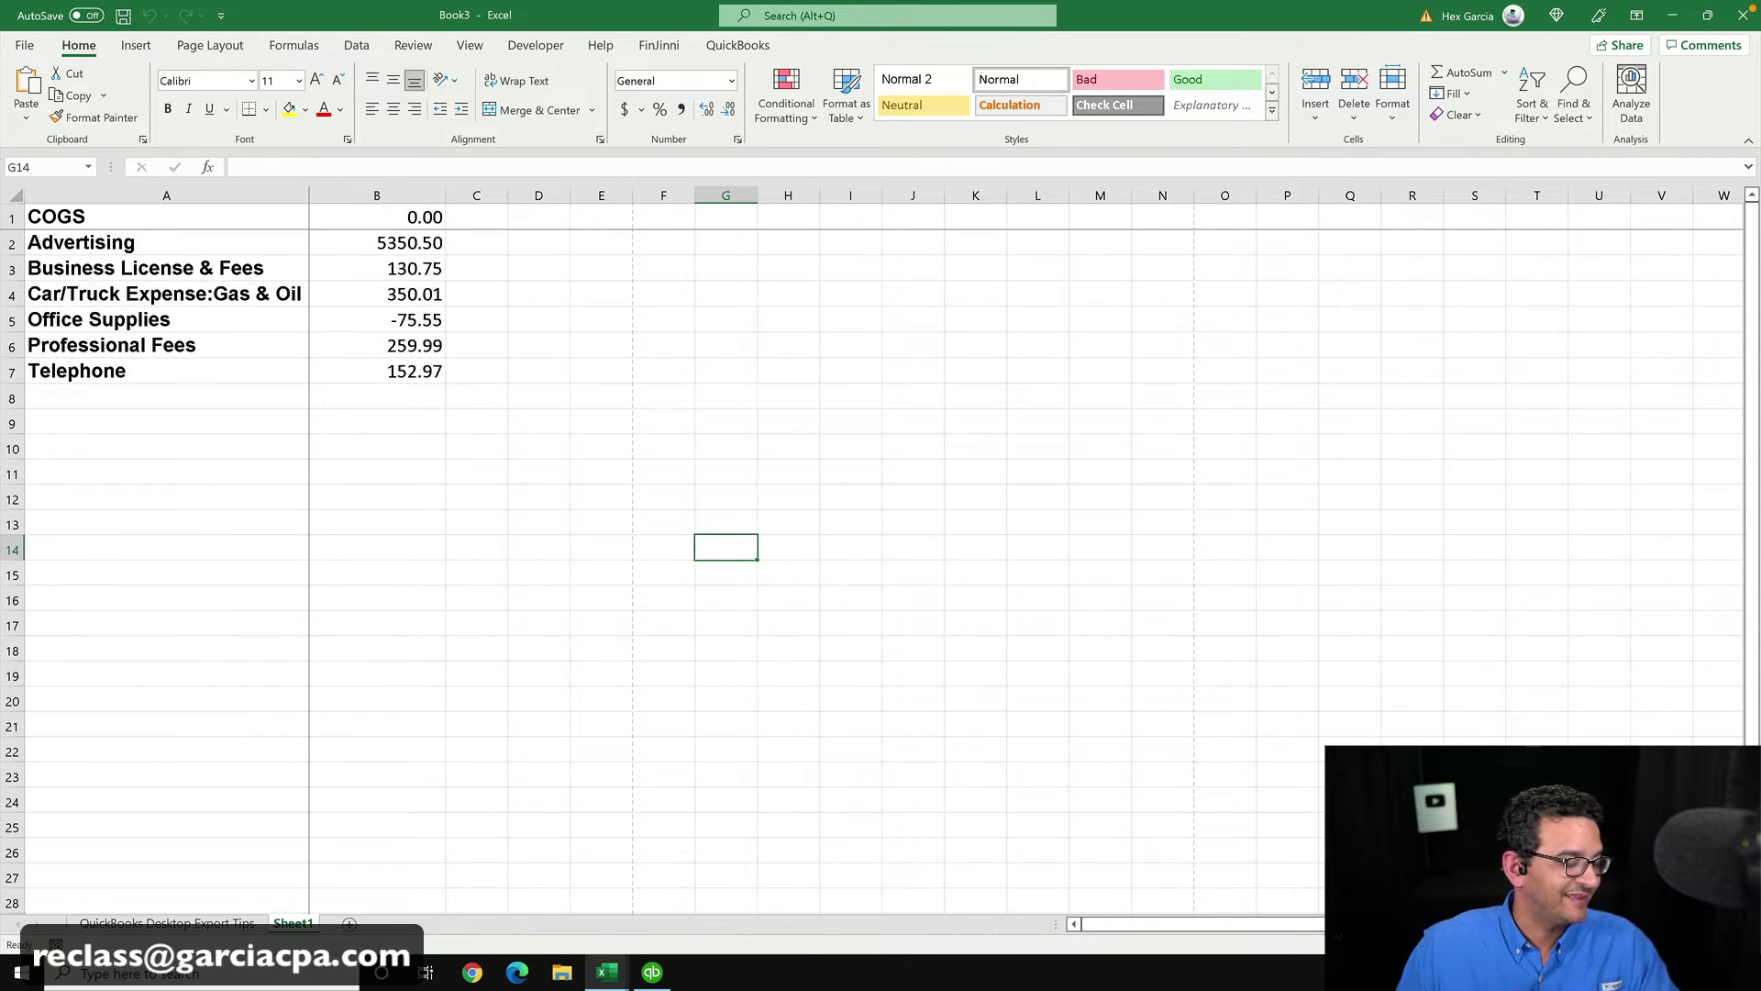
left_click(1673, 15)
mouse_move(607, 973)
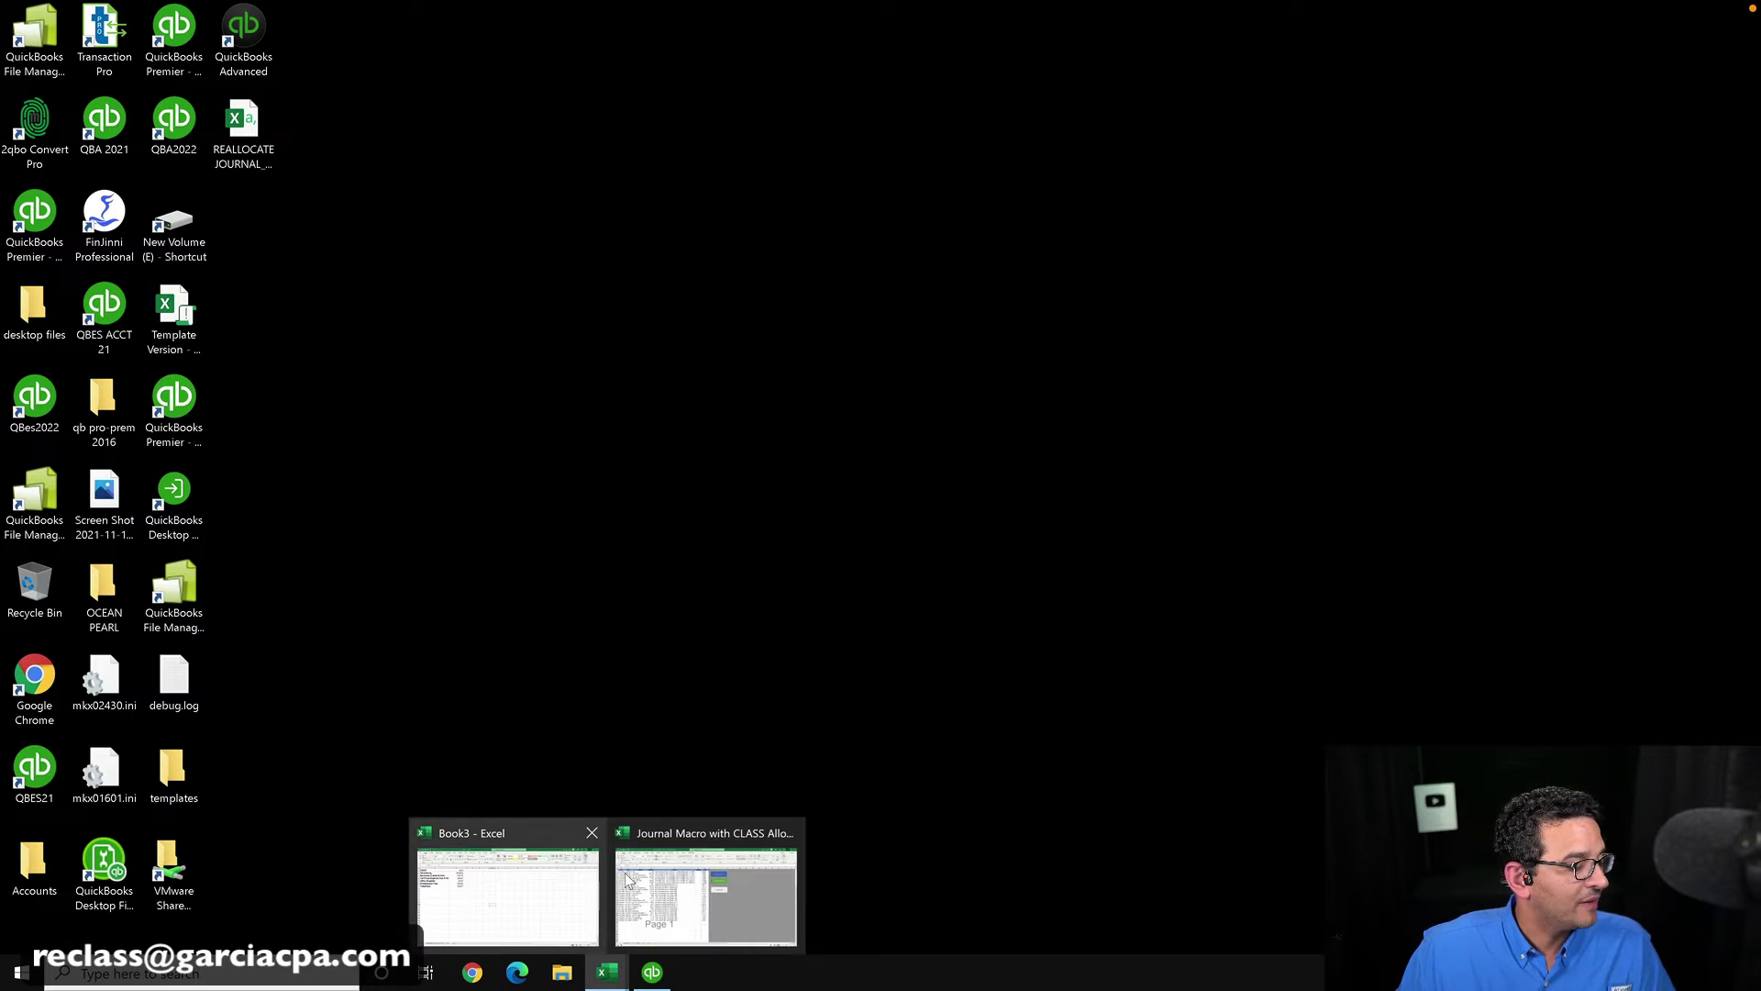
left_click(708, 880)
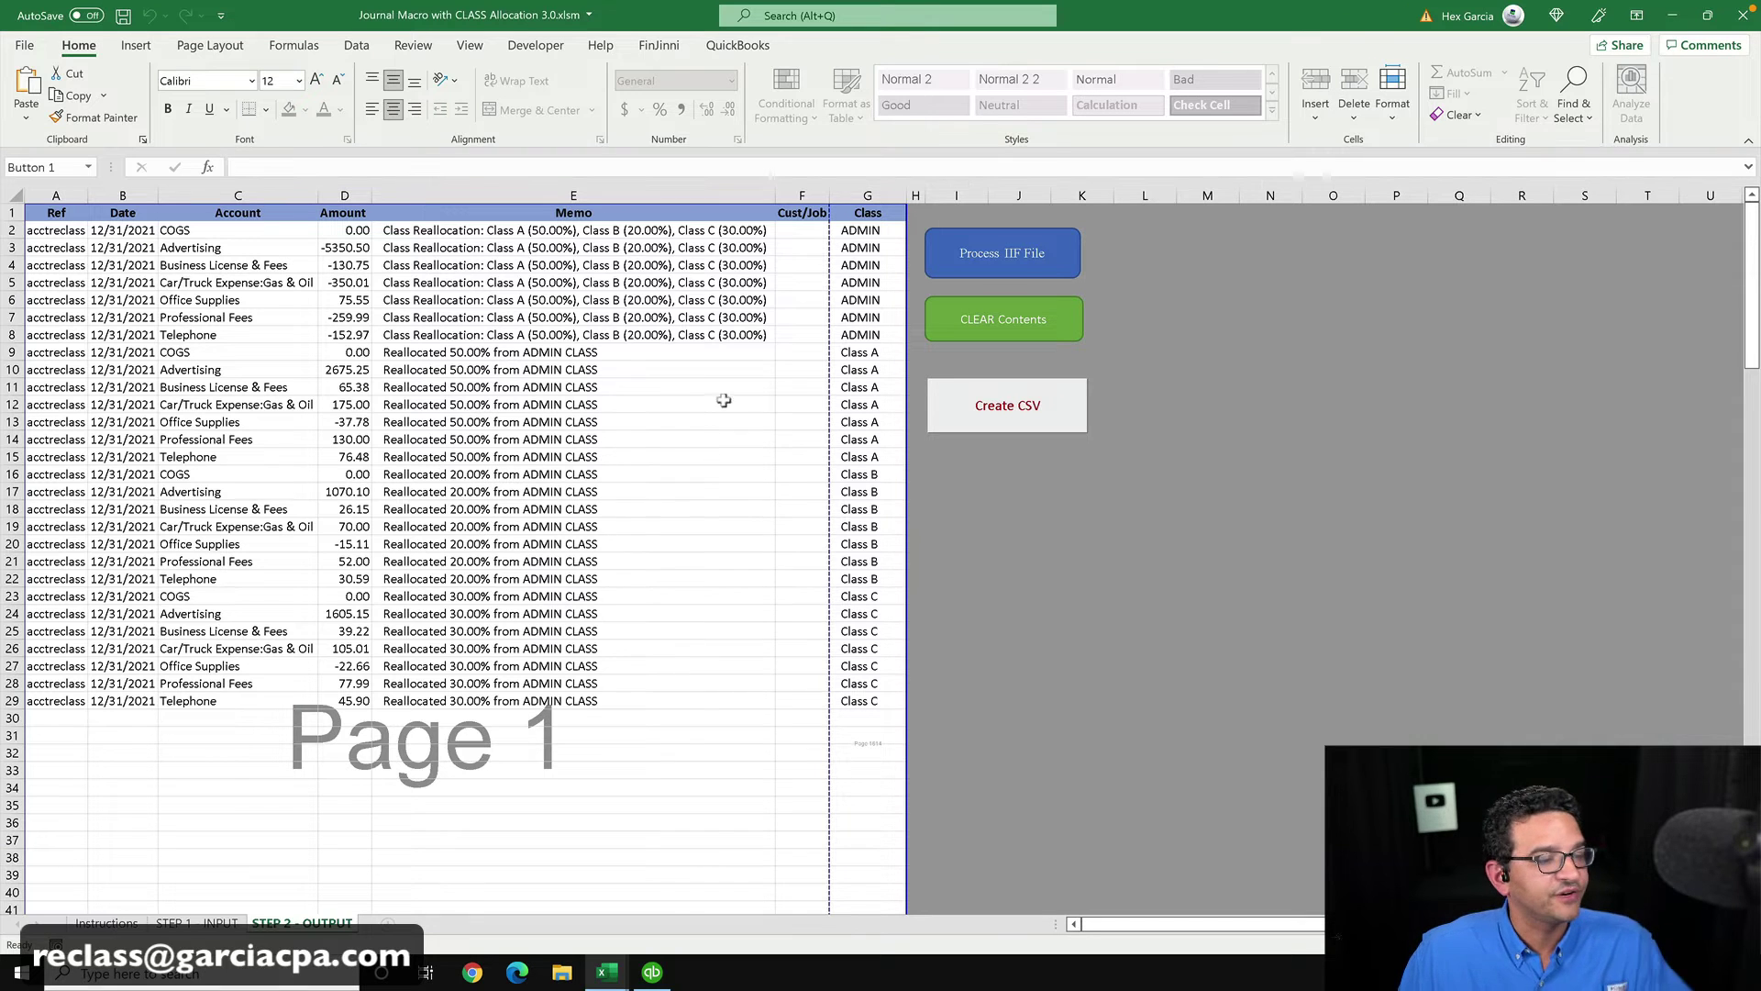
- Process the reallocation journal into an IIF file in General Journal format, saved to the Desktop as class allocation 123121
left_click(1009, 253)
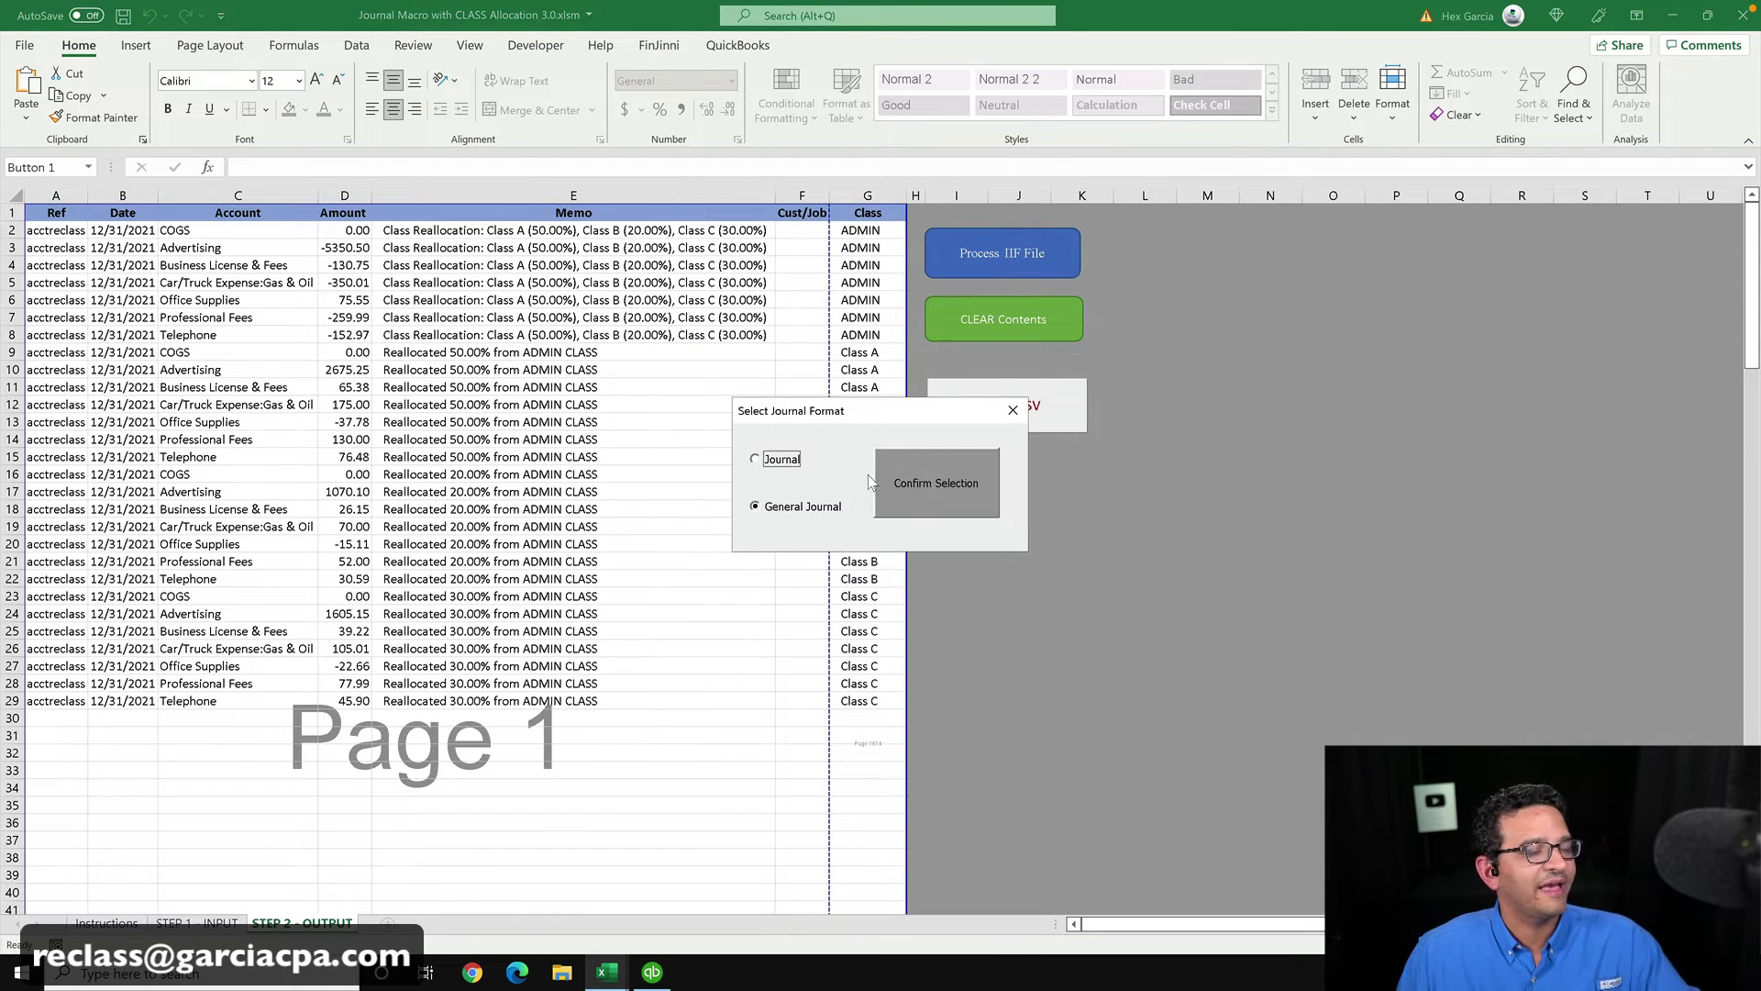
left_click(932, 491)
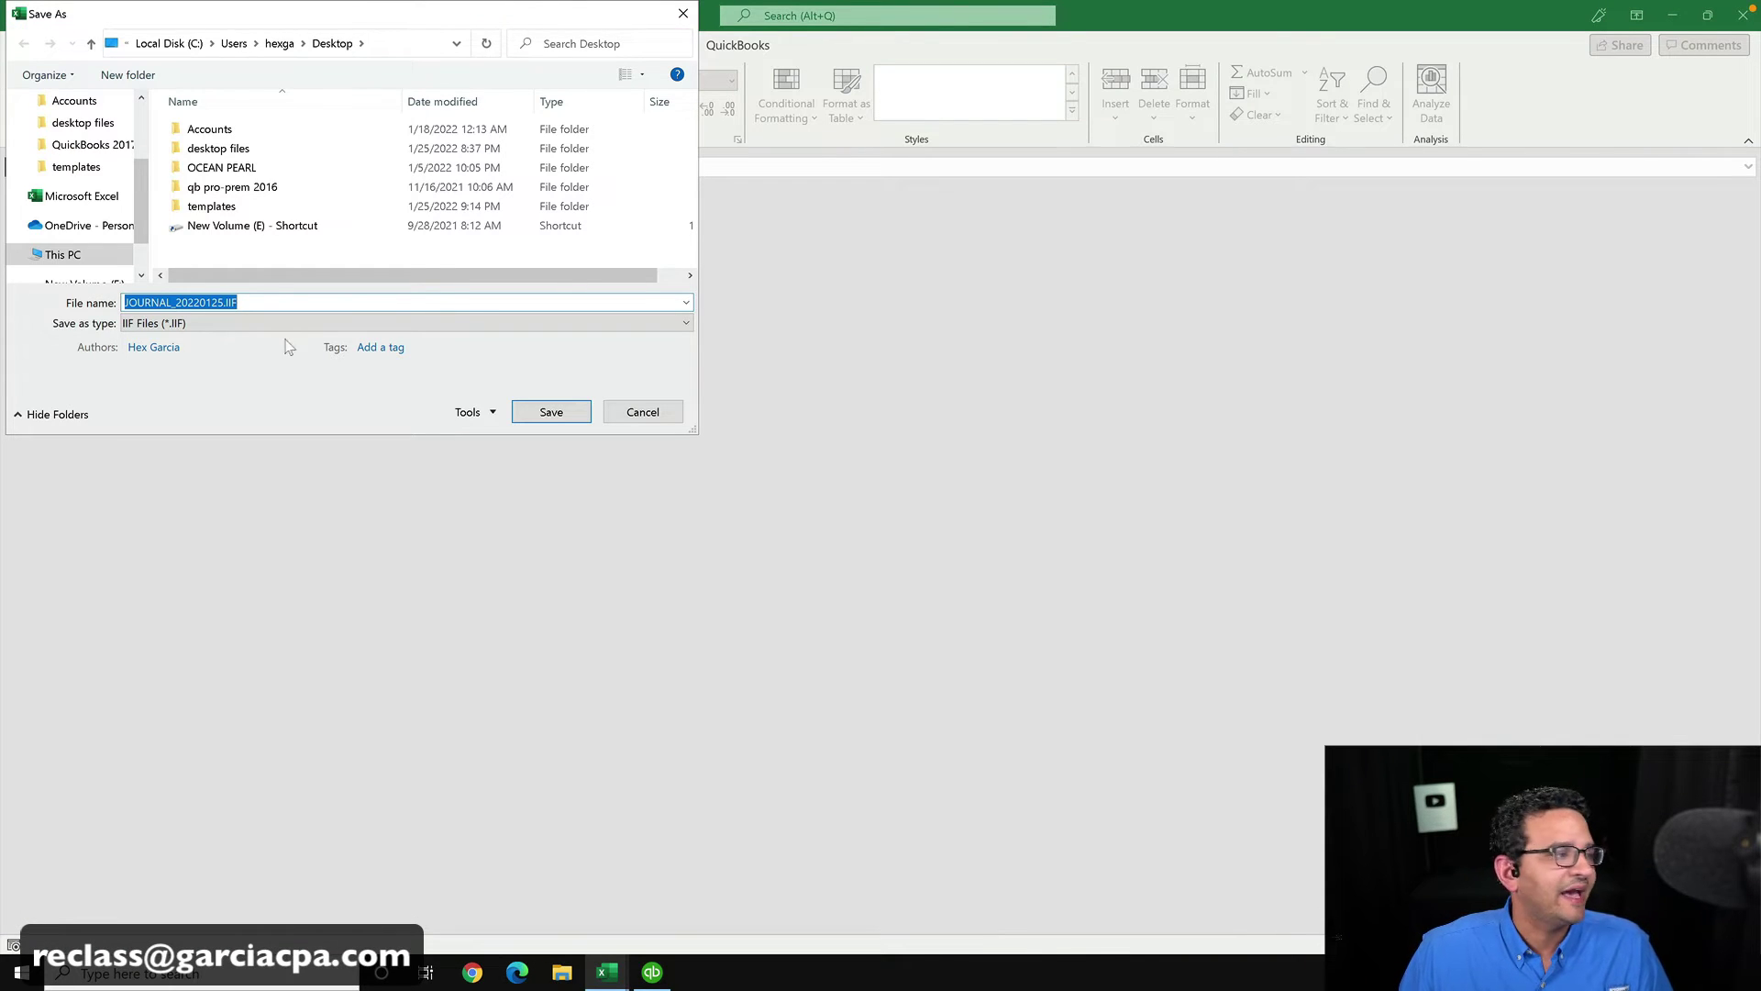
scroll(138, 114, "up", 5)
left_click(72, 136)
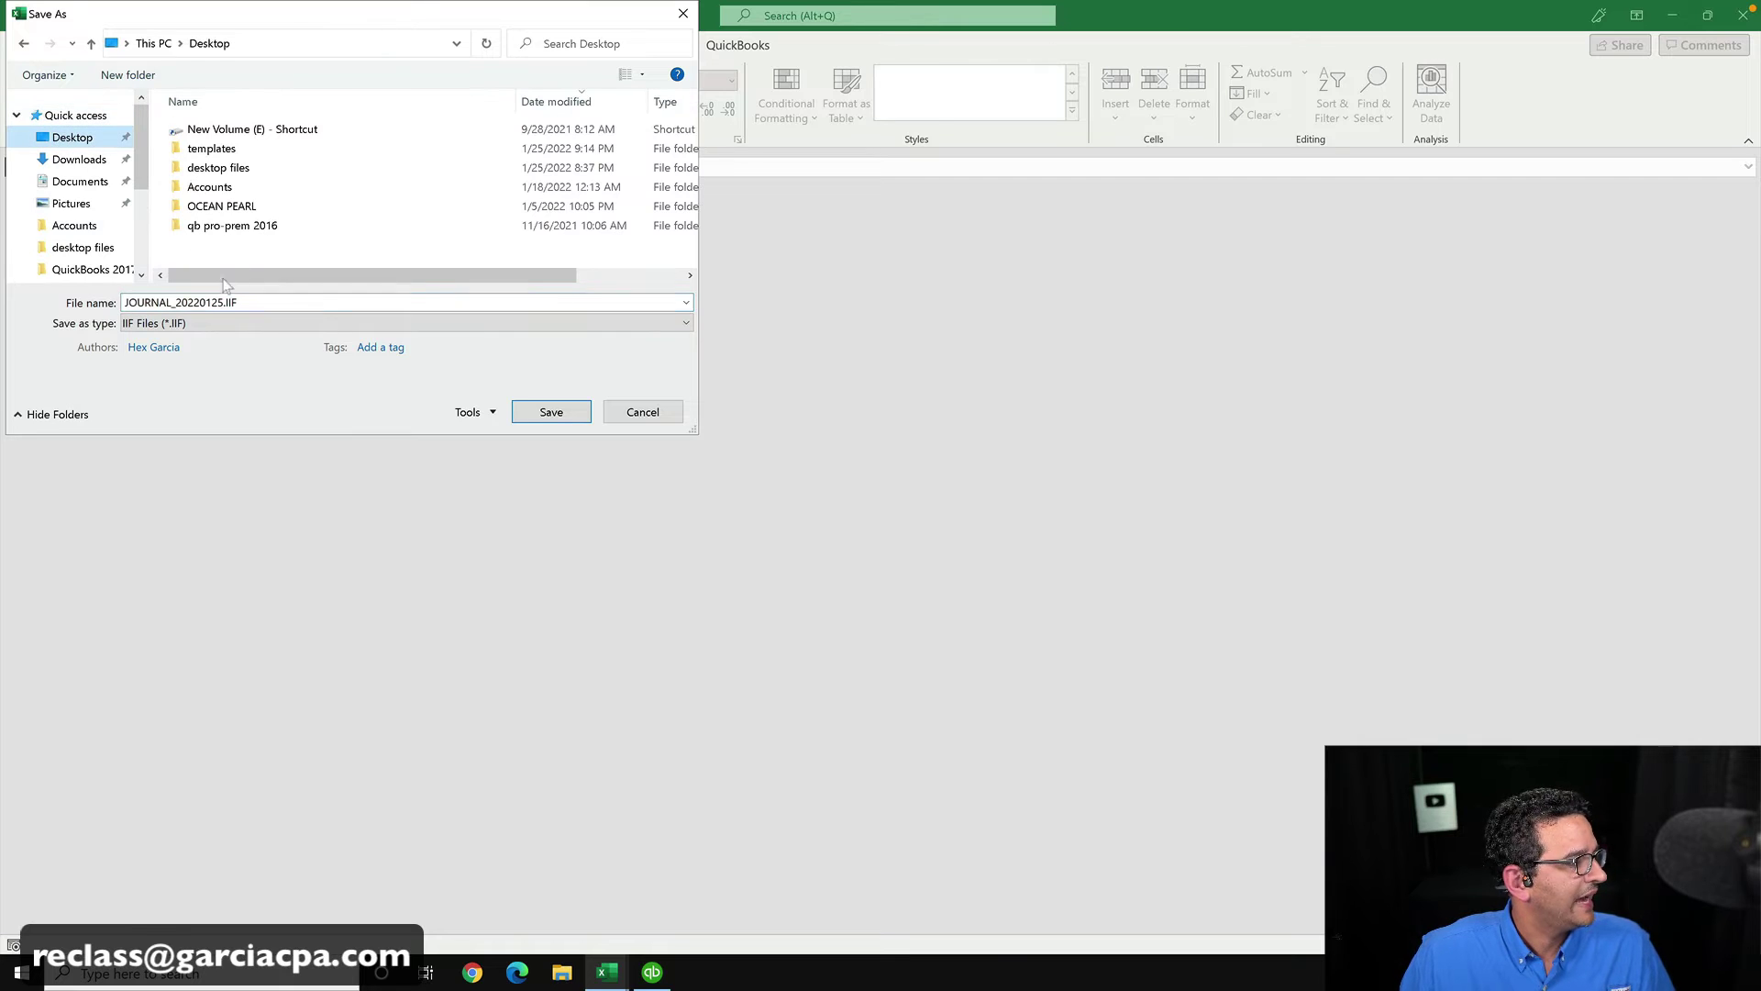
type("class allocation 123121")
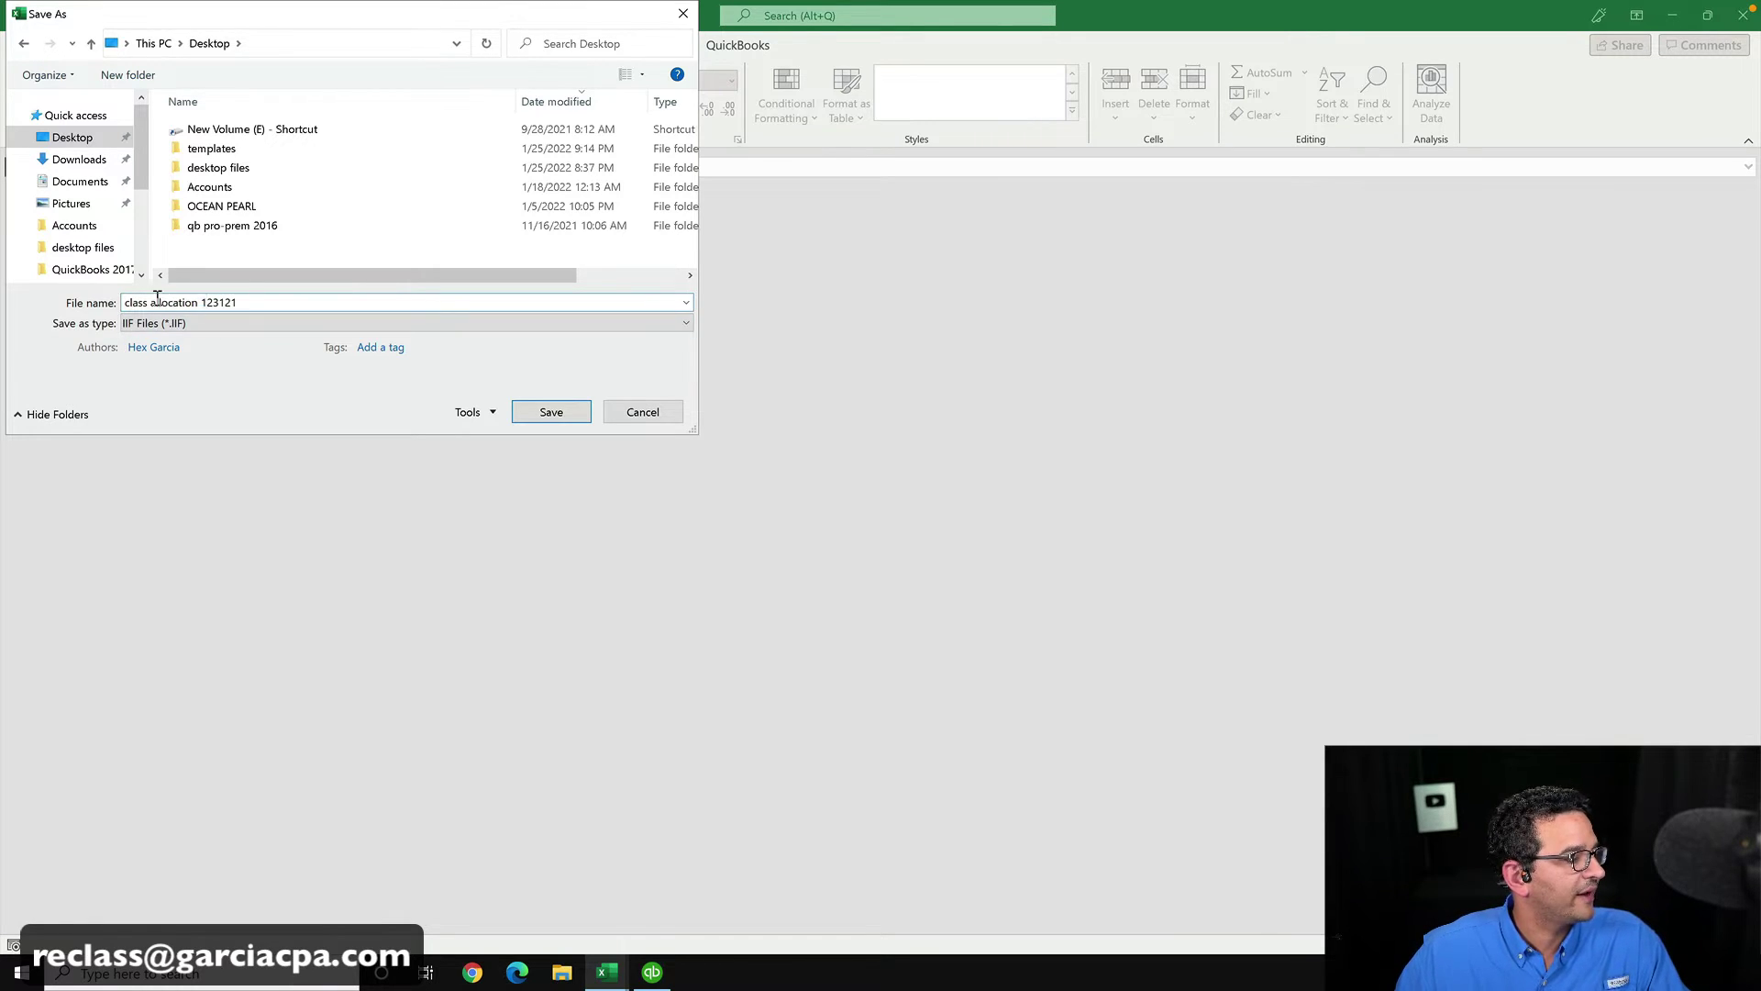
left_click(561, 414)
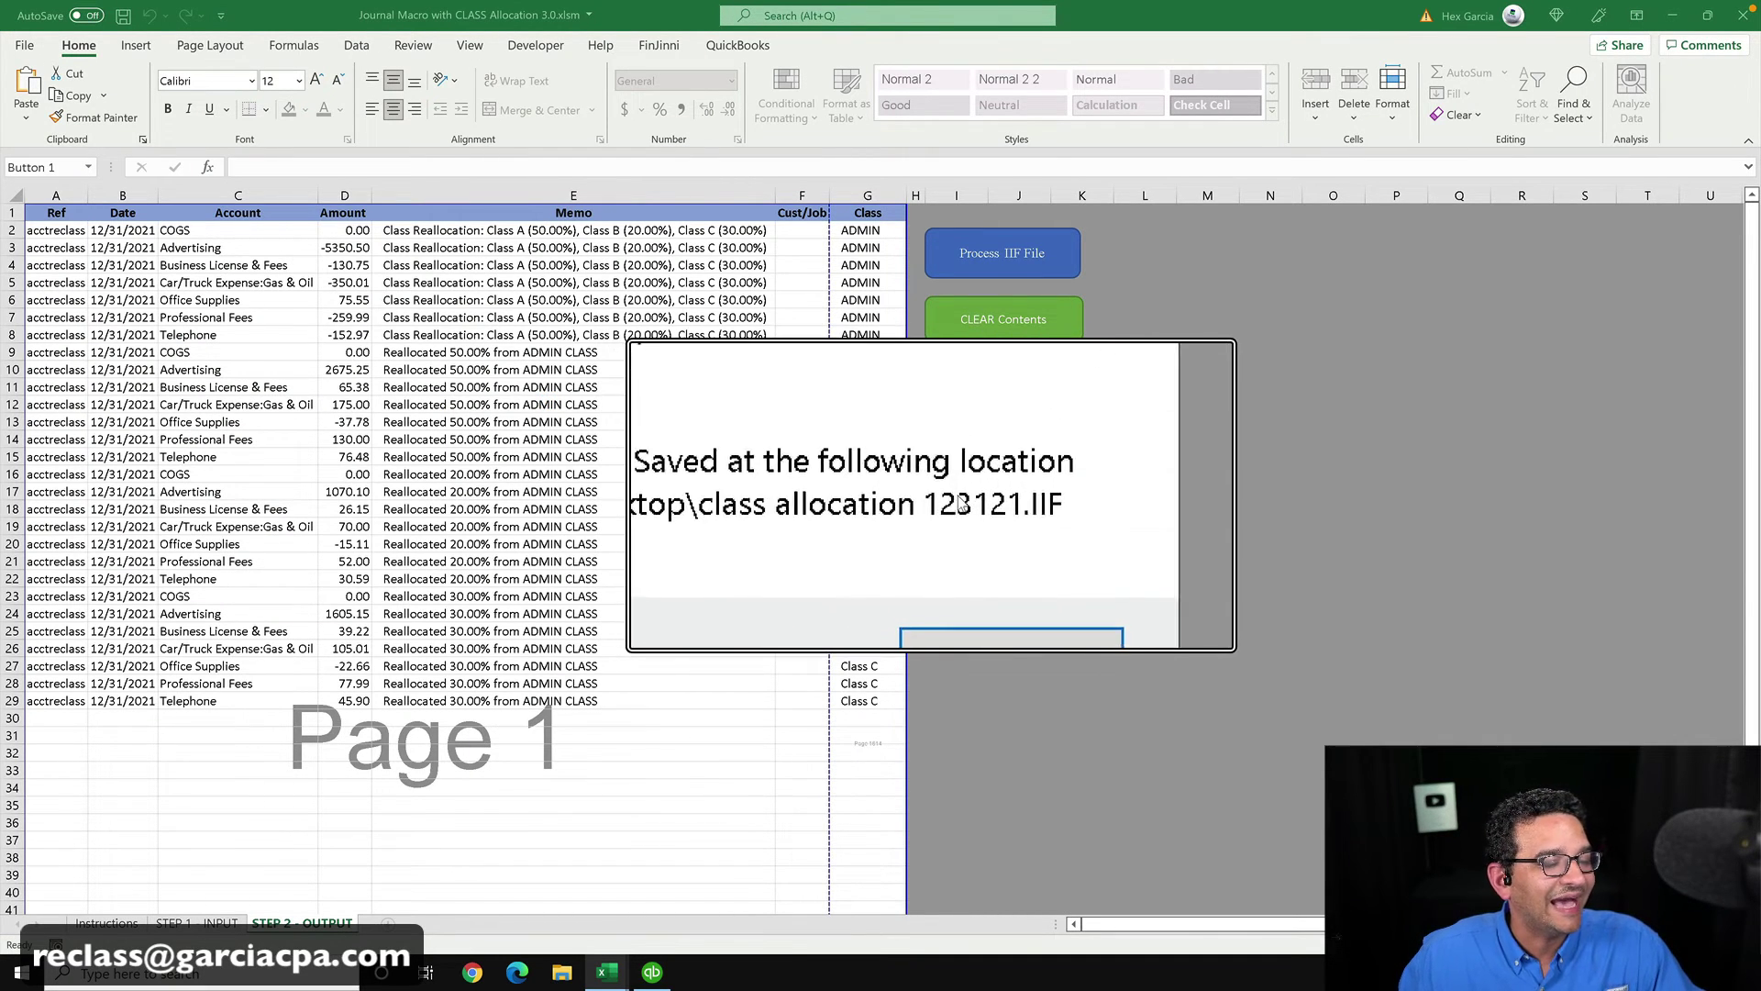
left_click(975, 551)
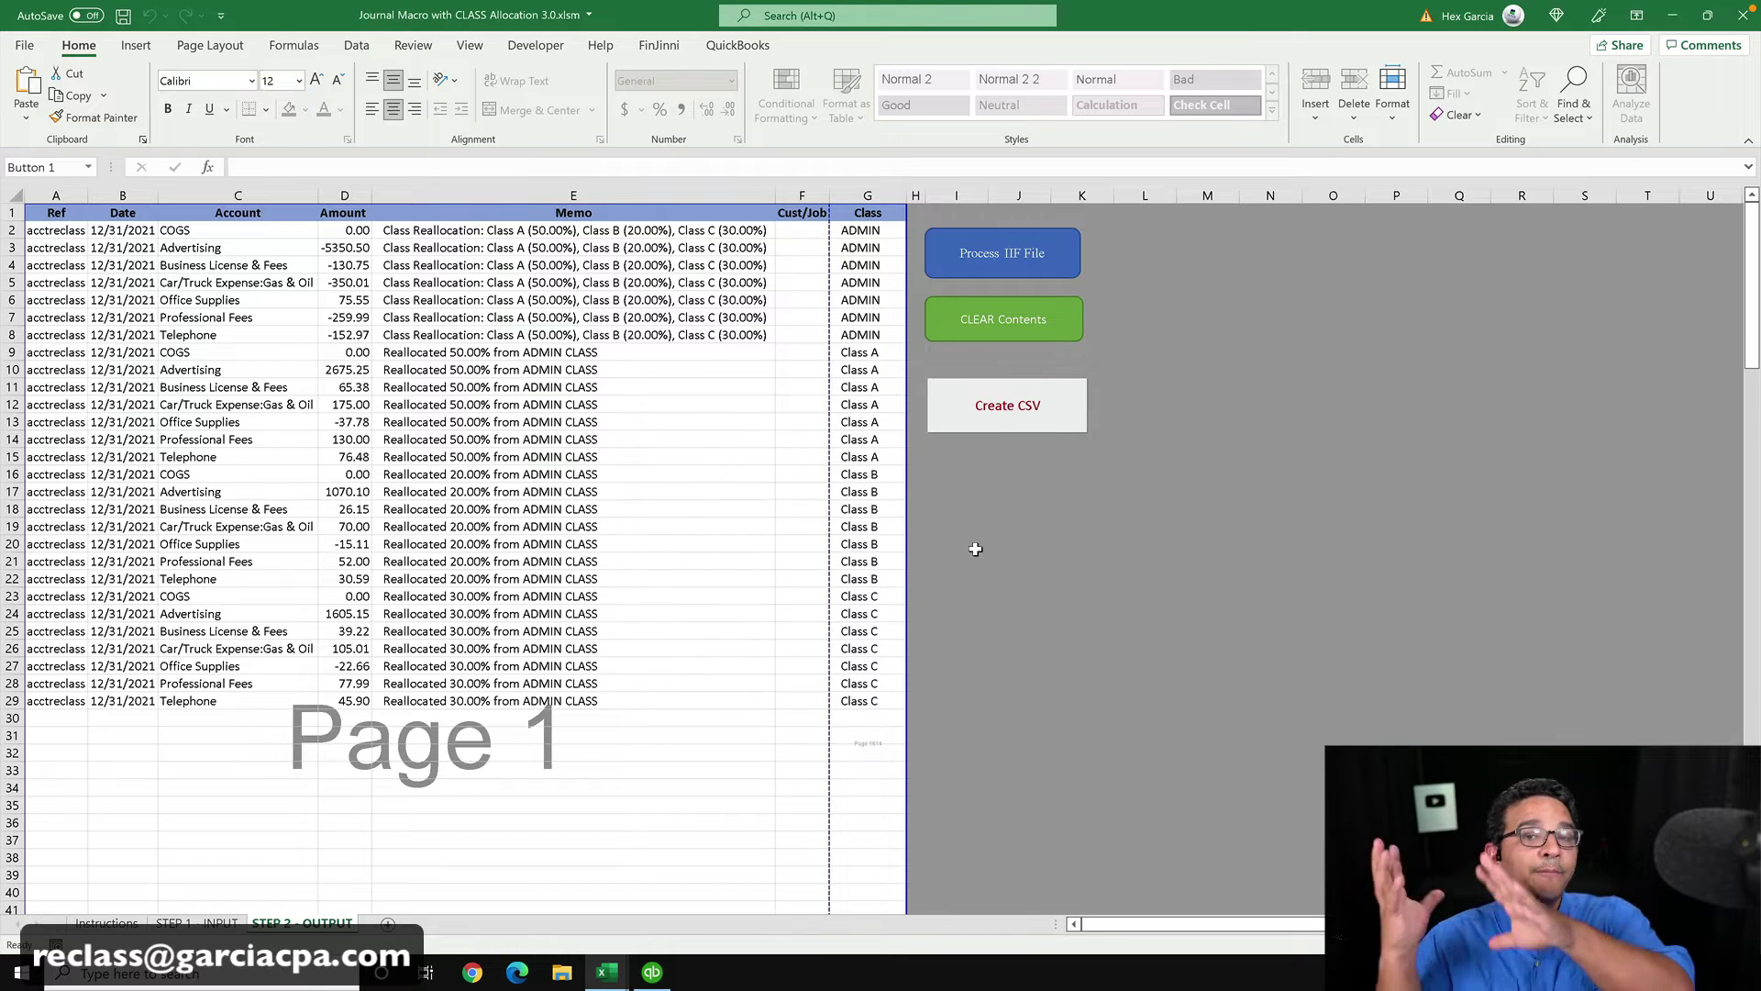
- Switch to QuickBooks, close the Trial Balance, and start an IIF file import, agreeing to close all windows
left_click(652, 972)
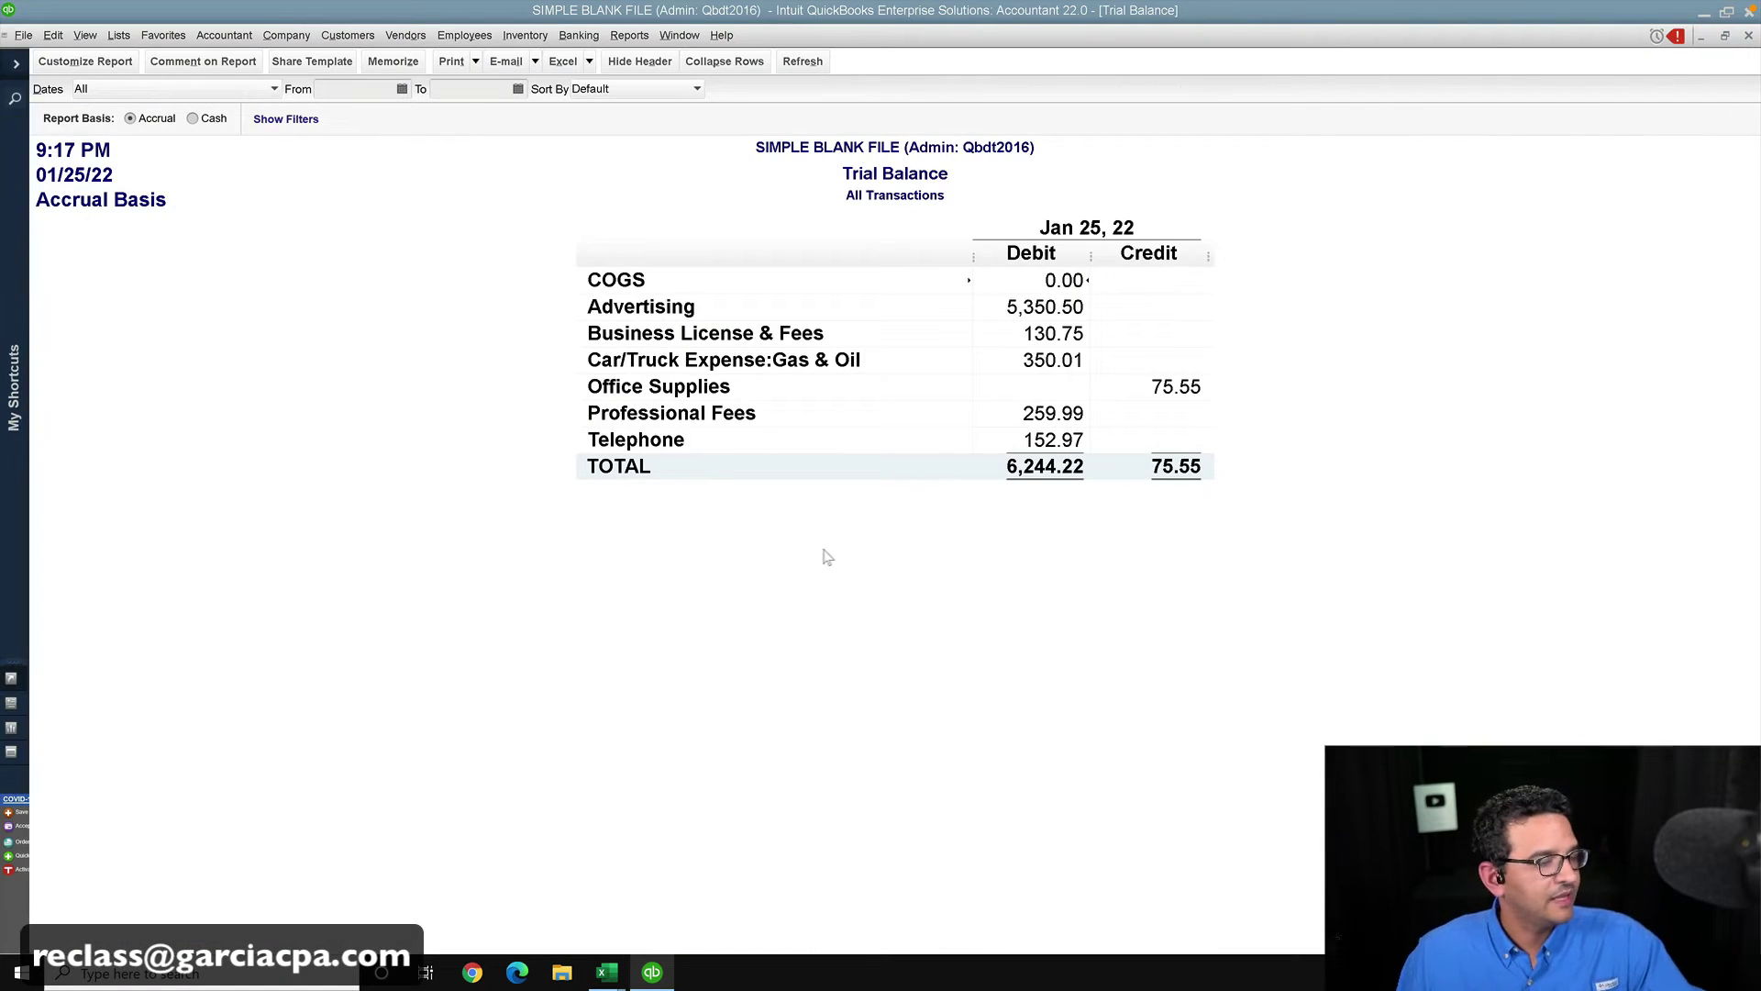
key("Escape")
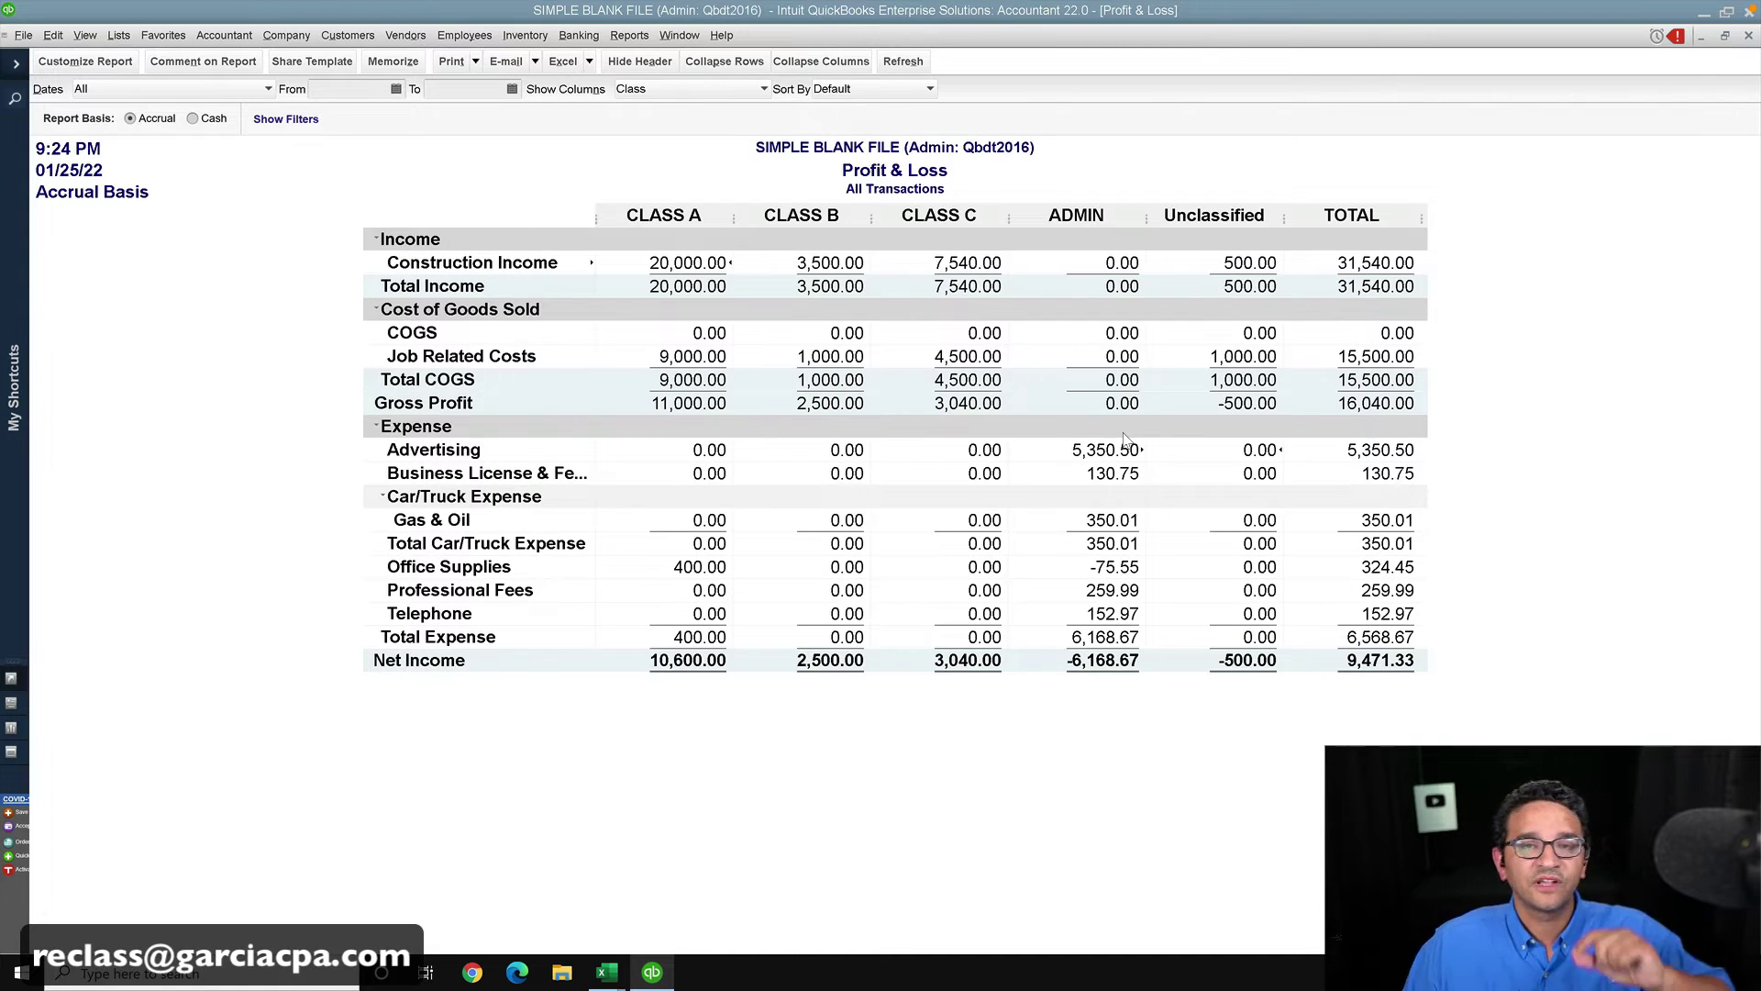
left_click(35, 38)
mouse_move(56, 210)
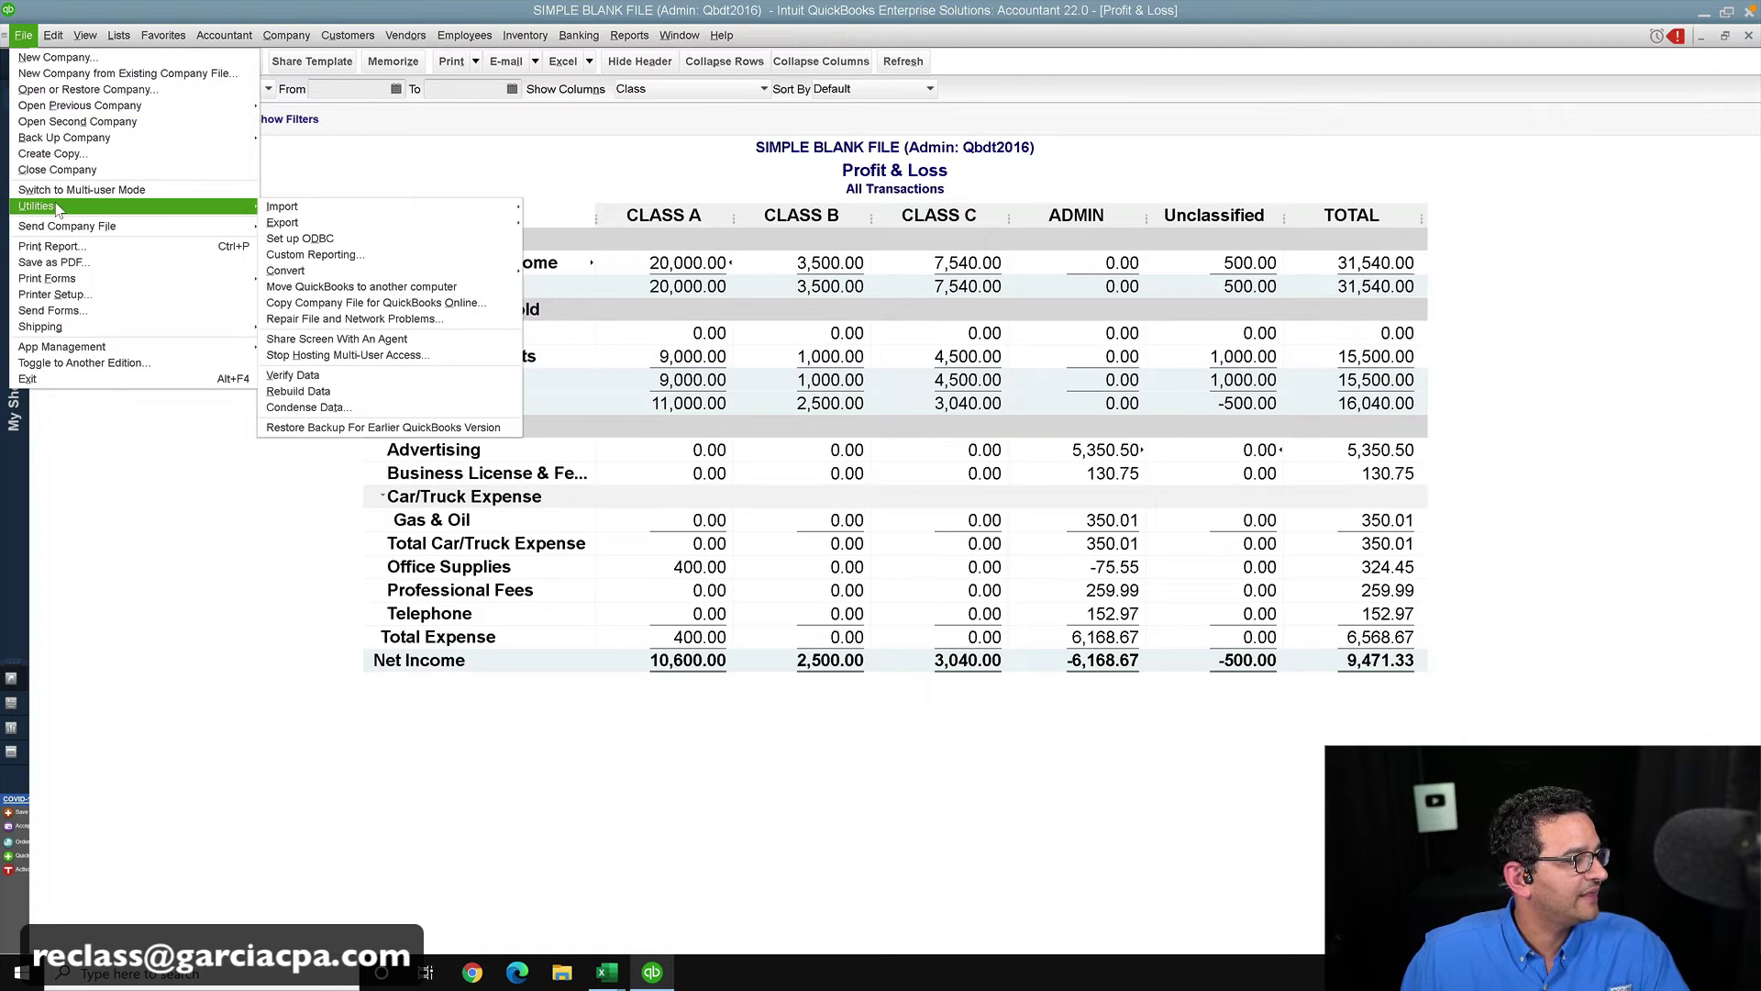
mouse_move(269, 211)
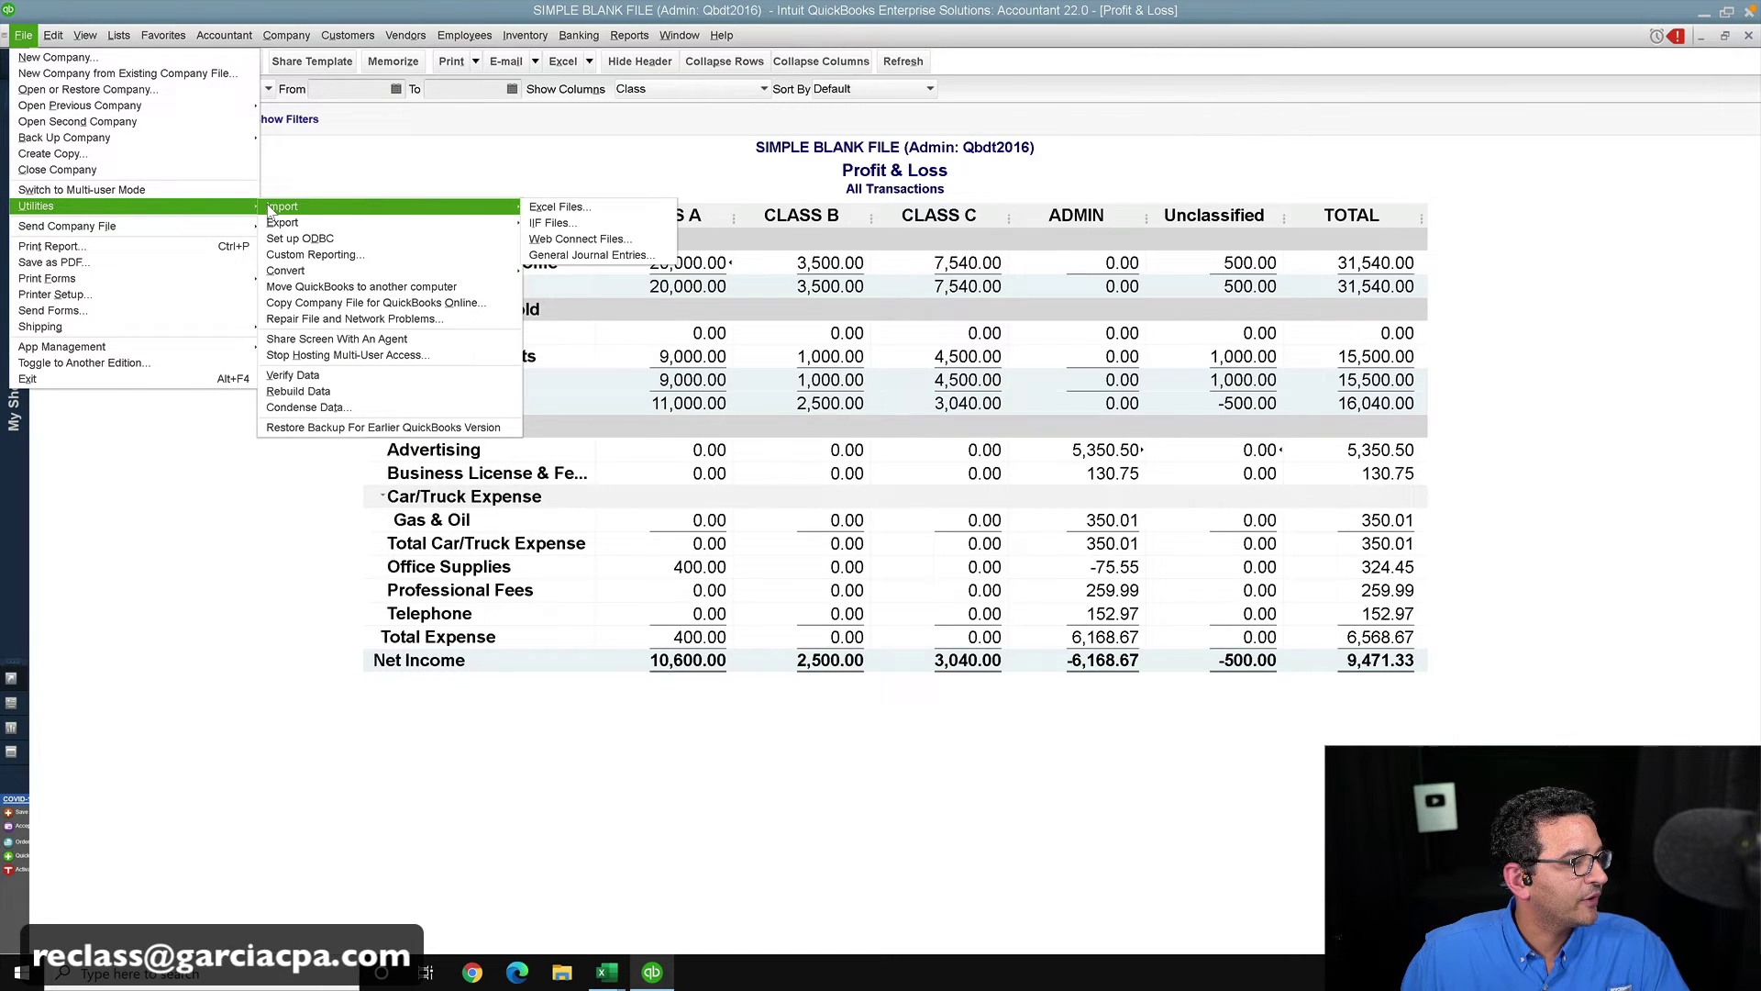
left_click(556, 222)
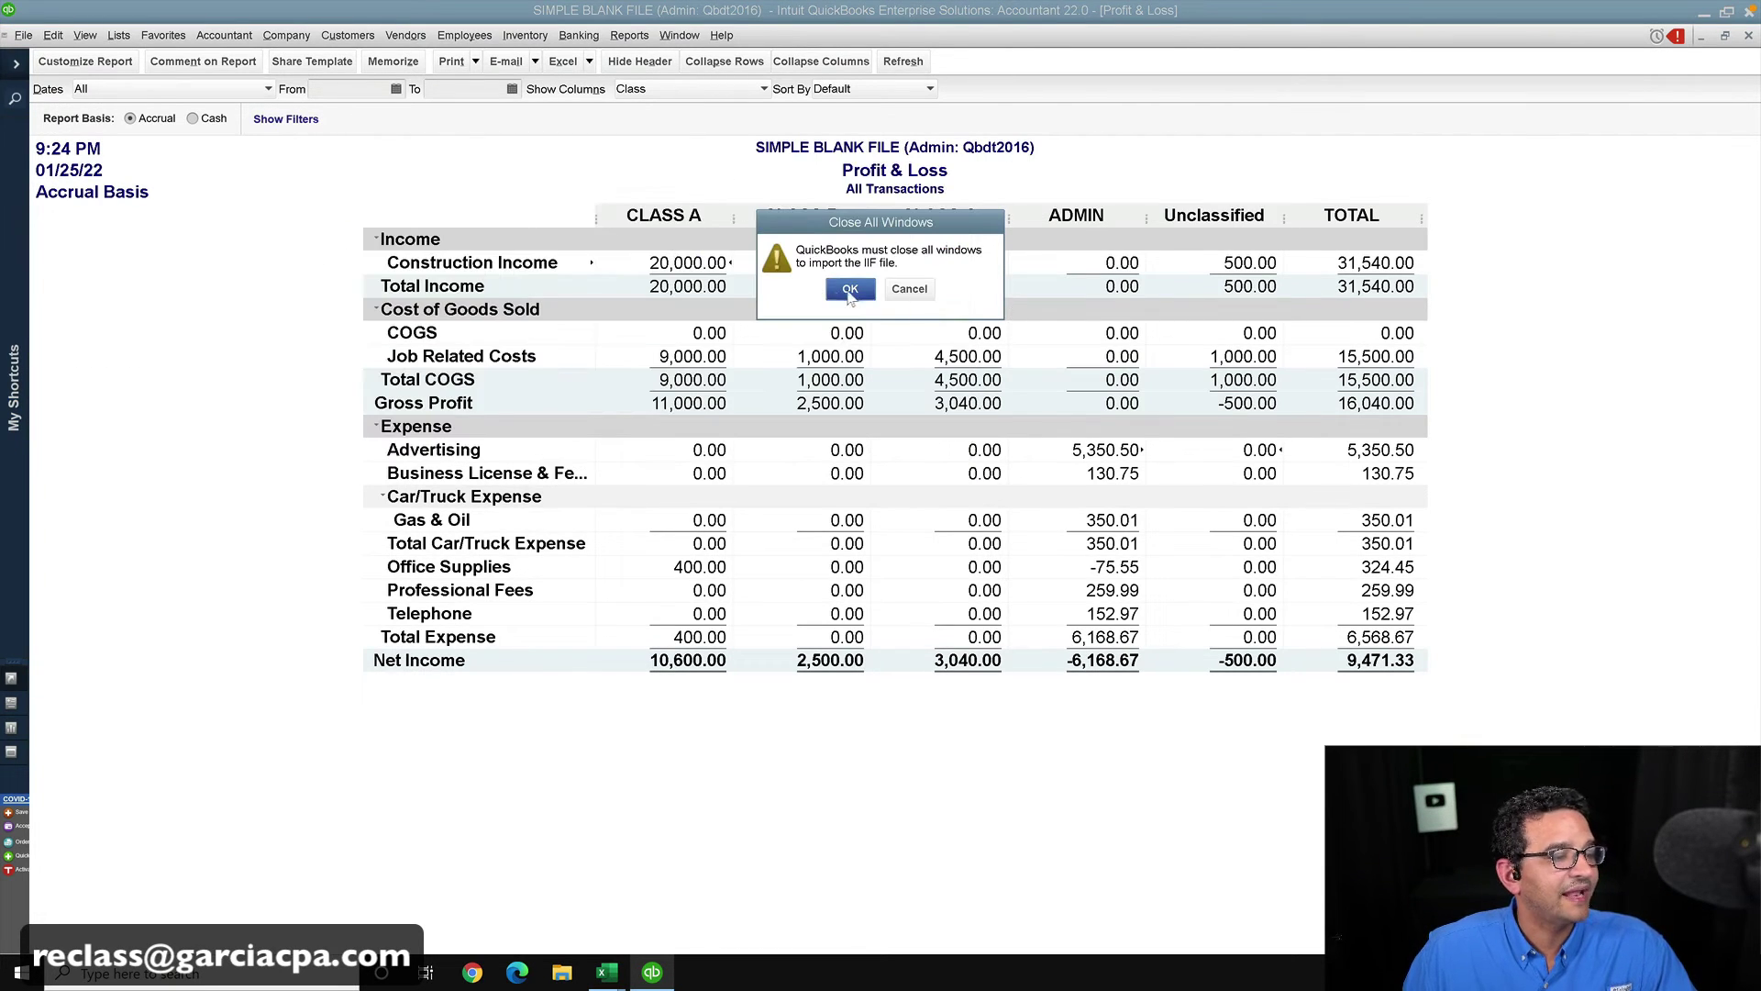
left_click(851, 289)
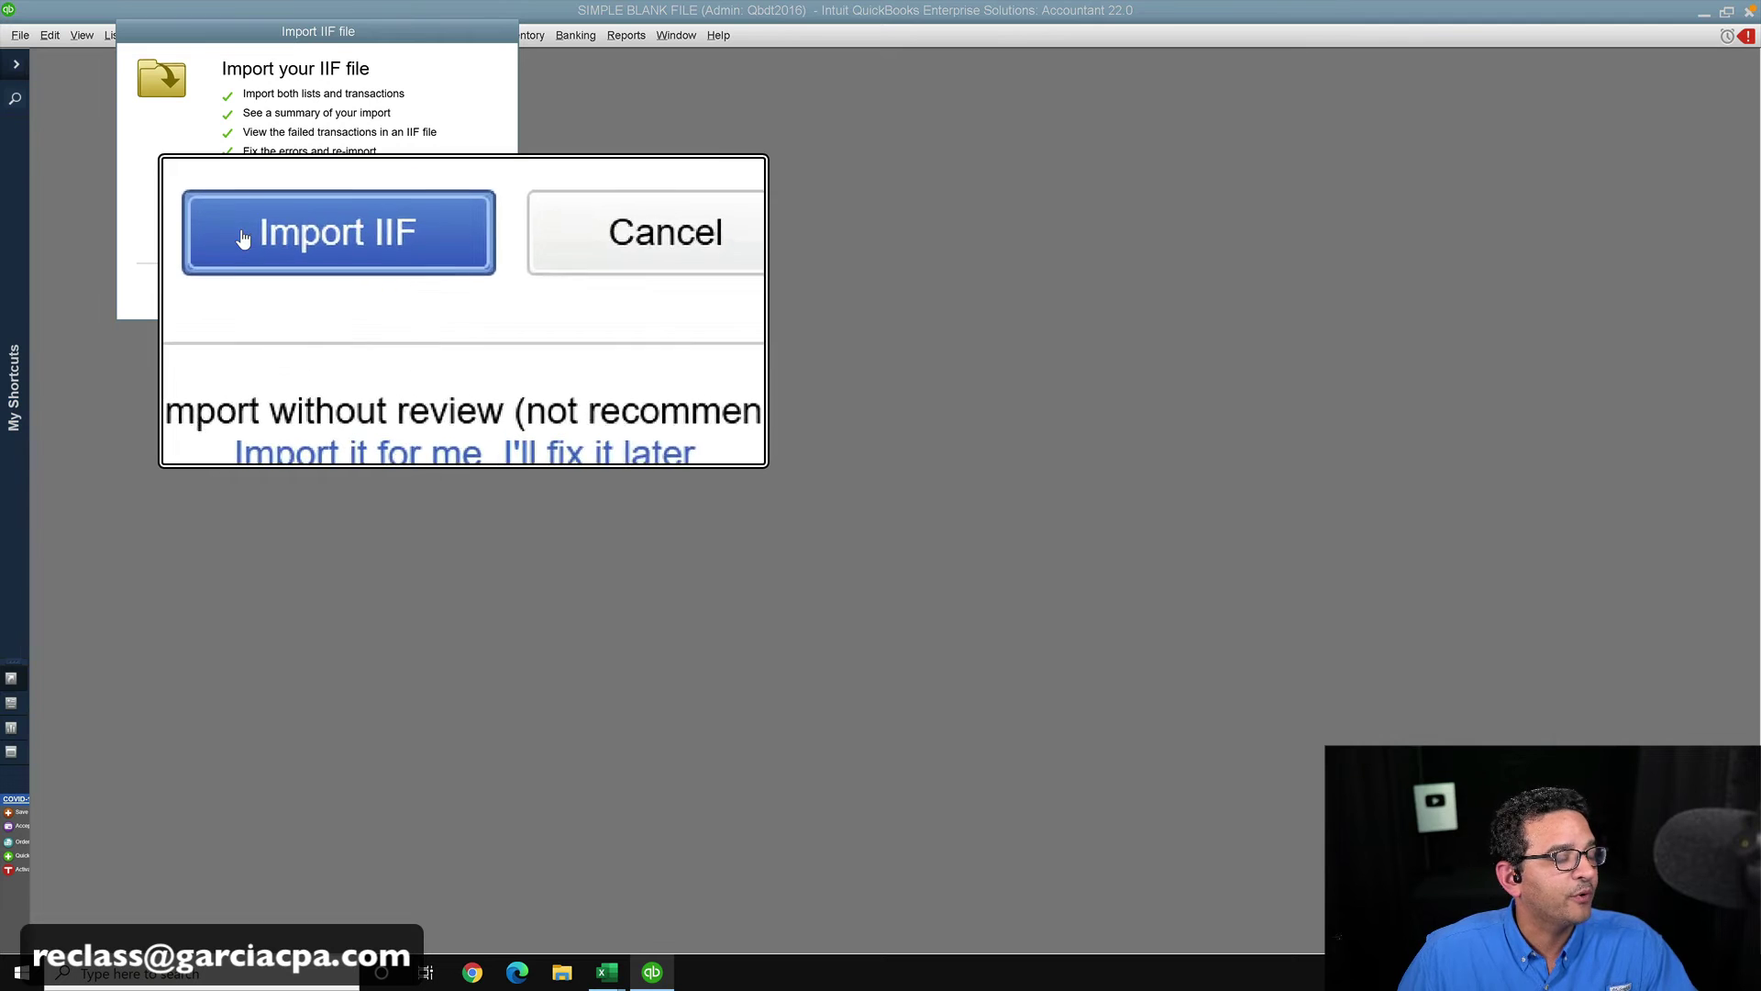
- Import class allocation 123121.IIF from the Desktop and close the import summary
left_click(285, 234)
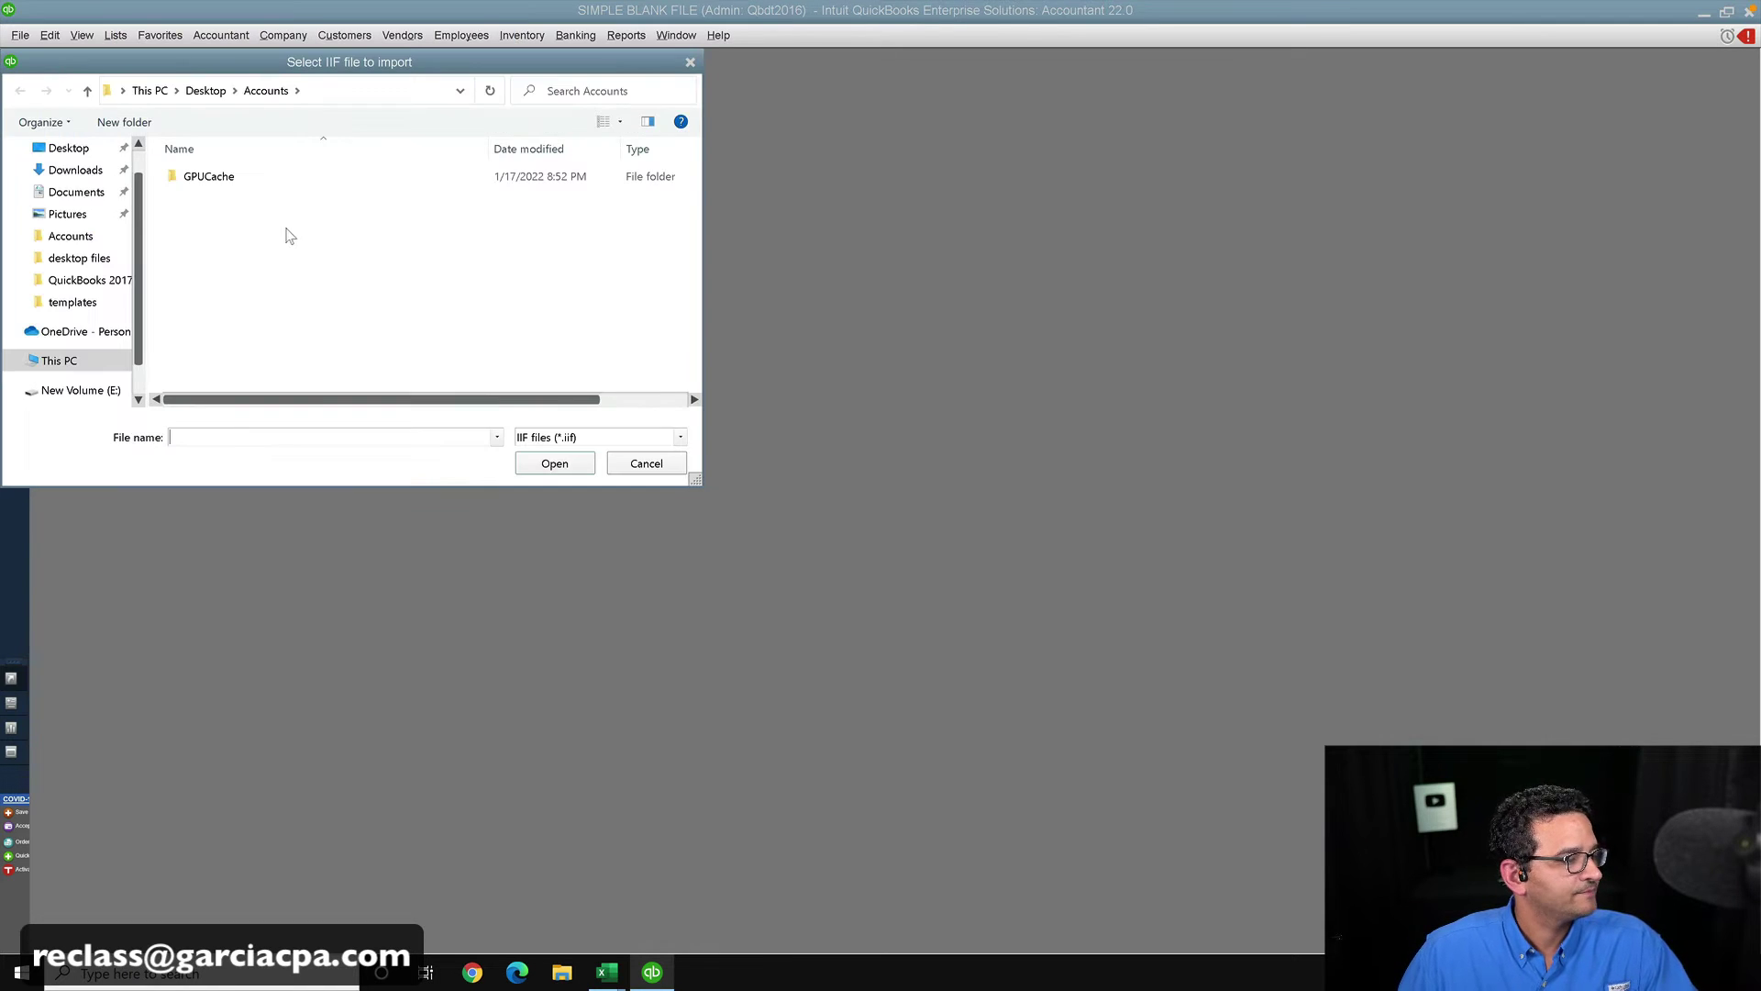
left_click(51, 156)
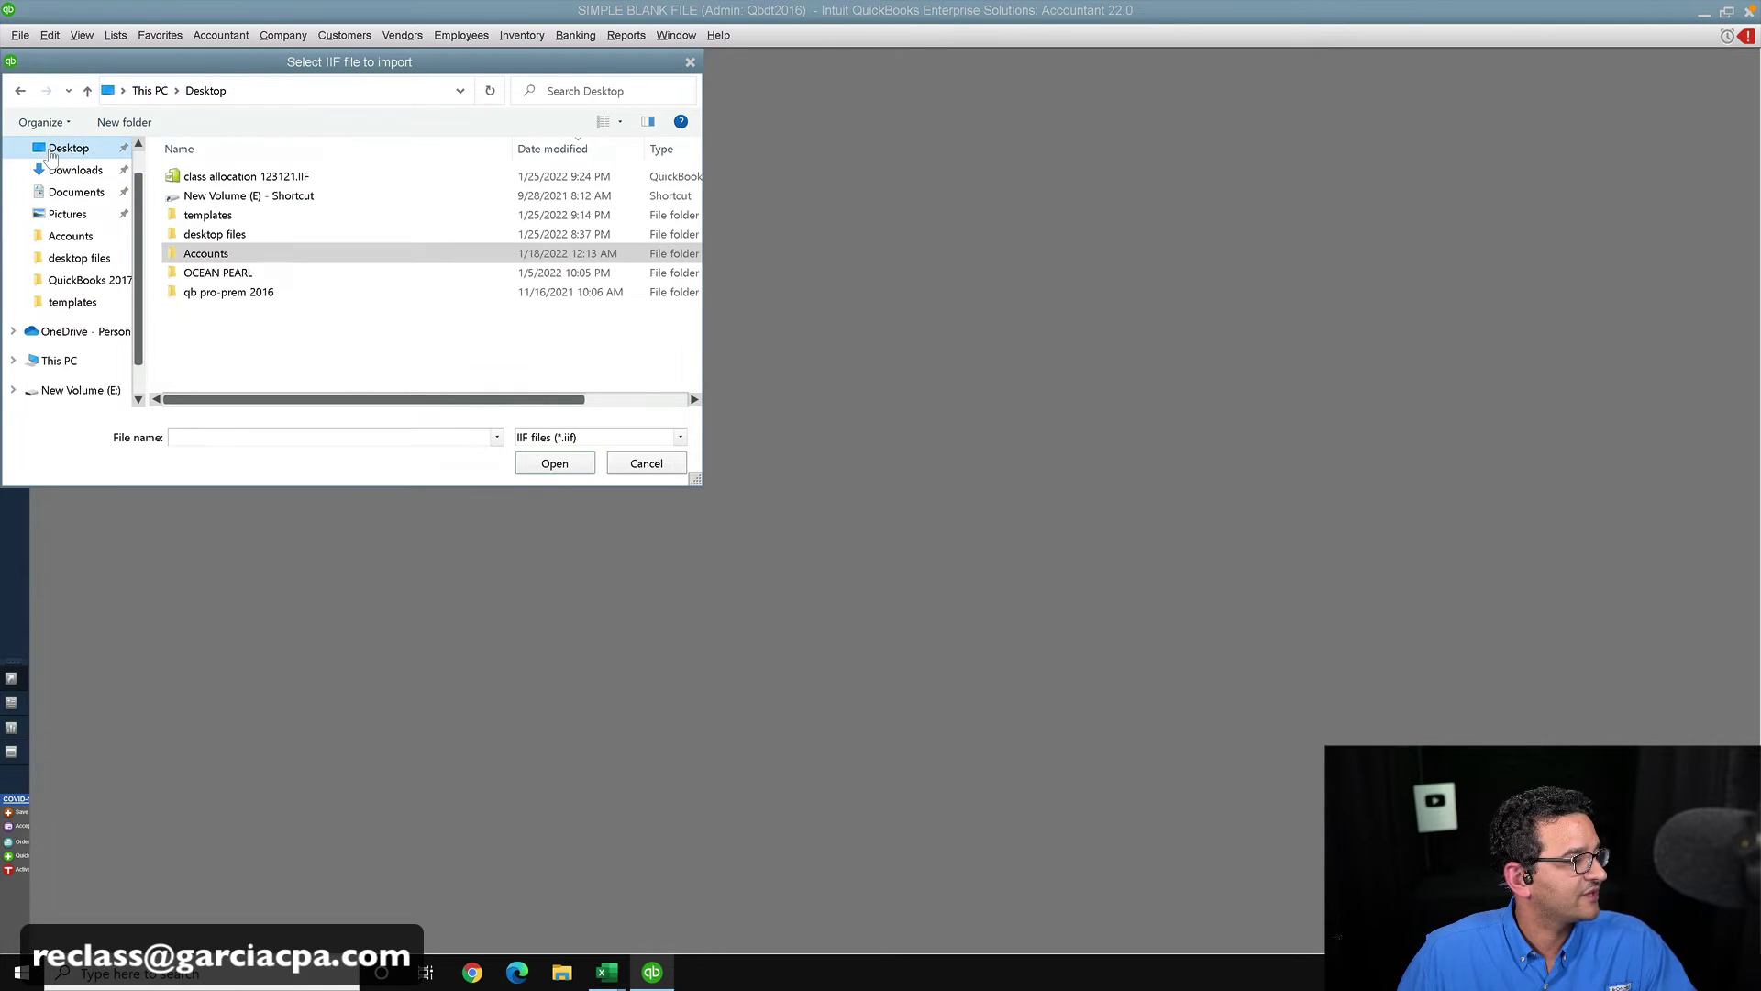
left_click(254, 184)
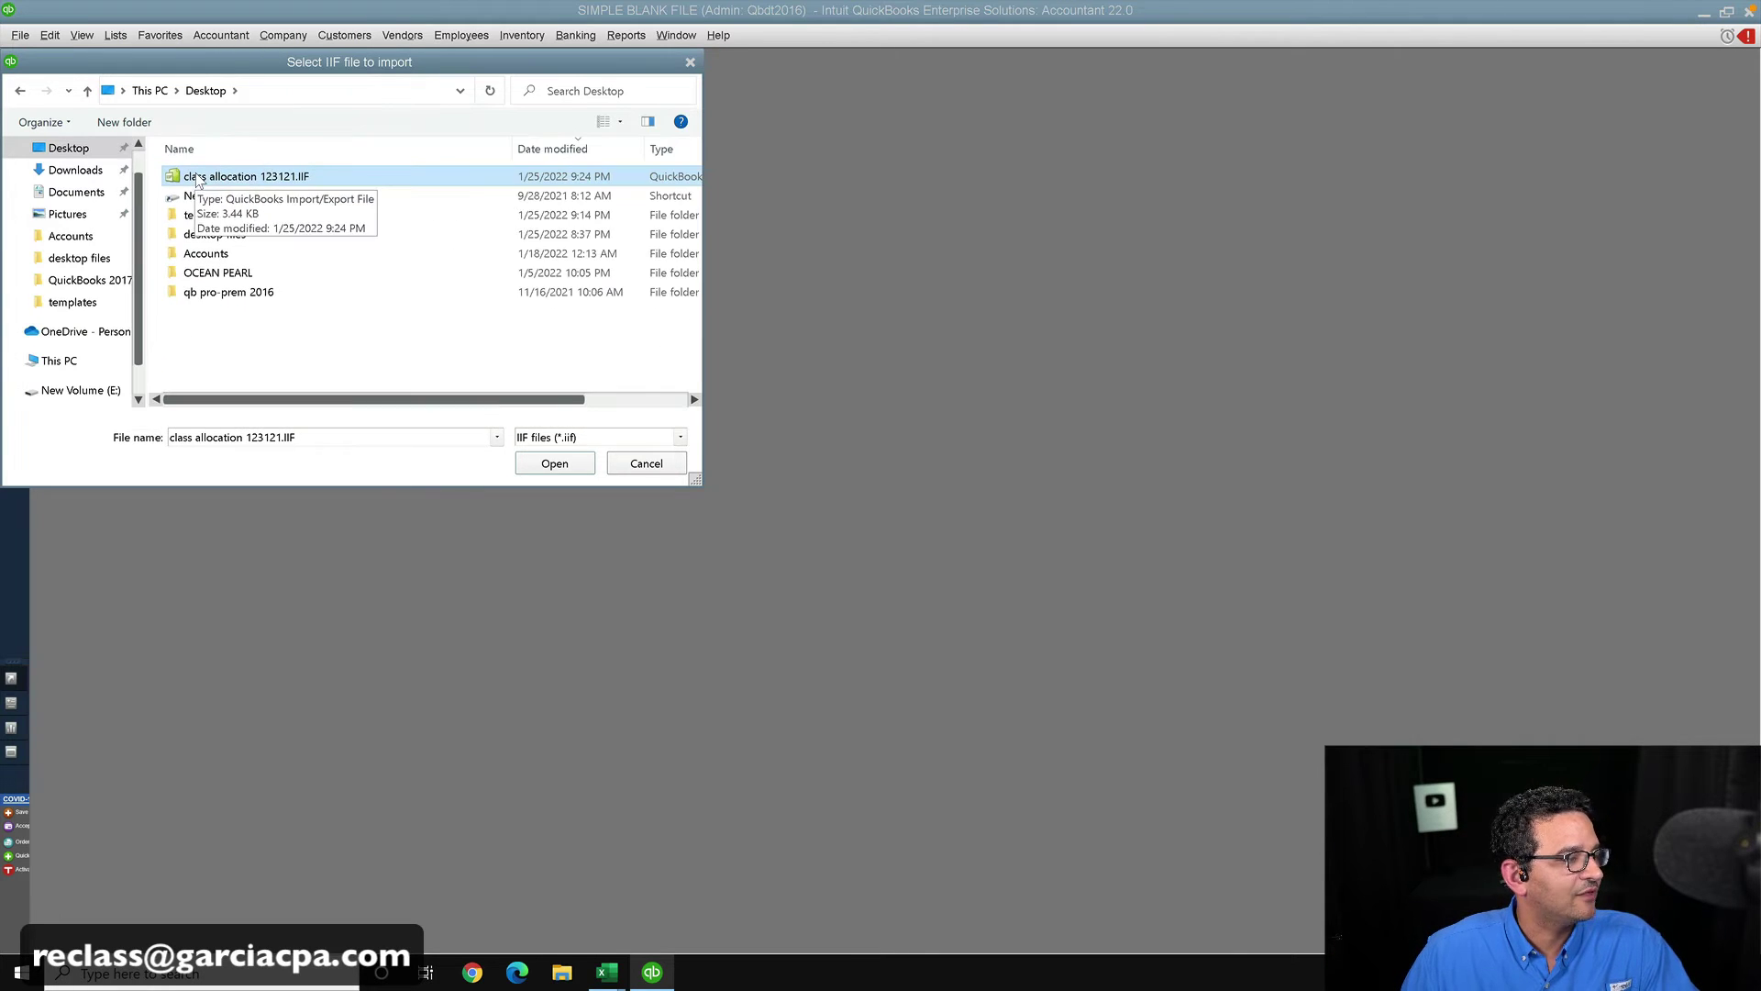
left_click(555, 463)
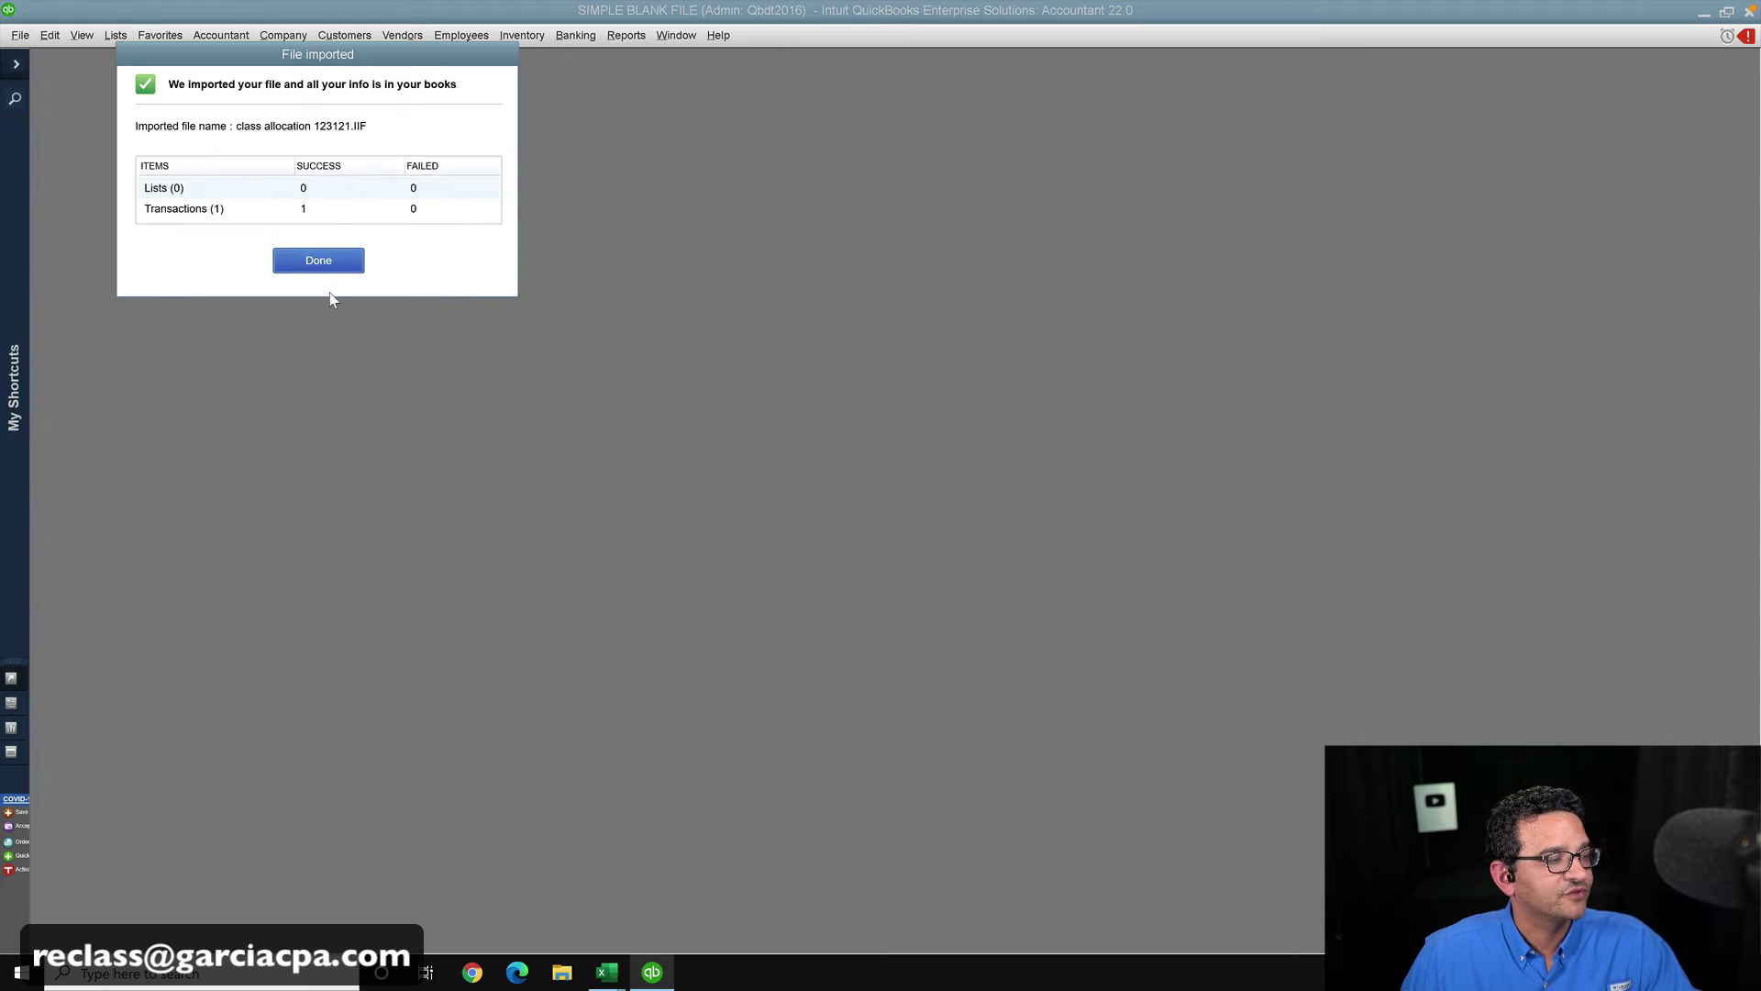
left_click(316, 263)
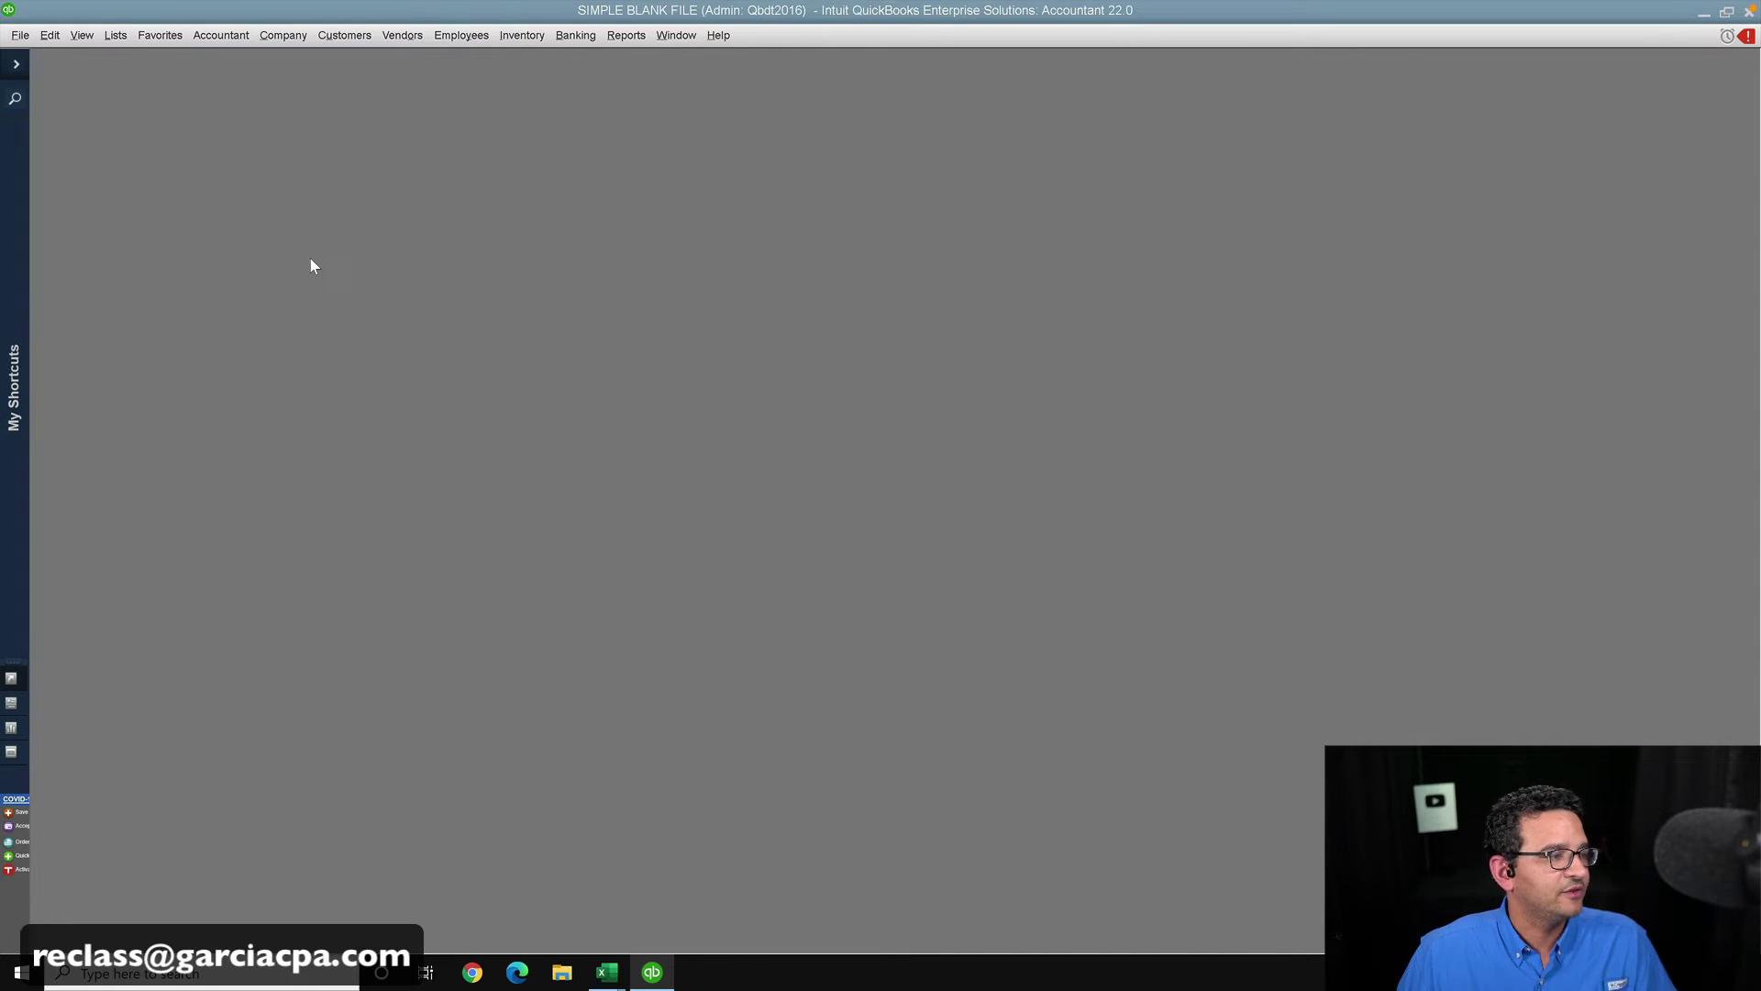
- Open the Profit & Loss by Class report, maximize it, and set its dates to All
left_click(627, 36)
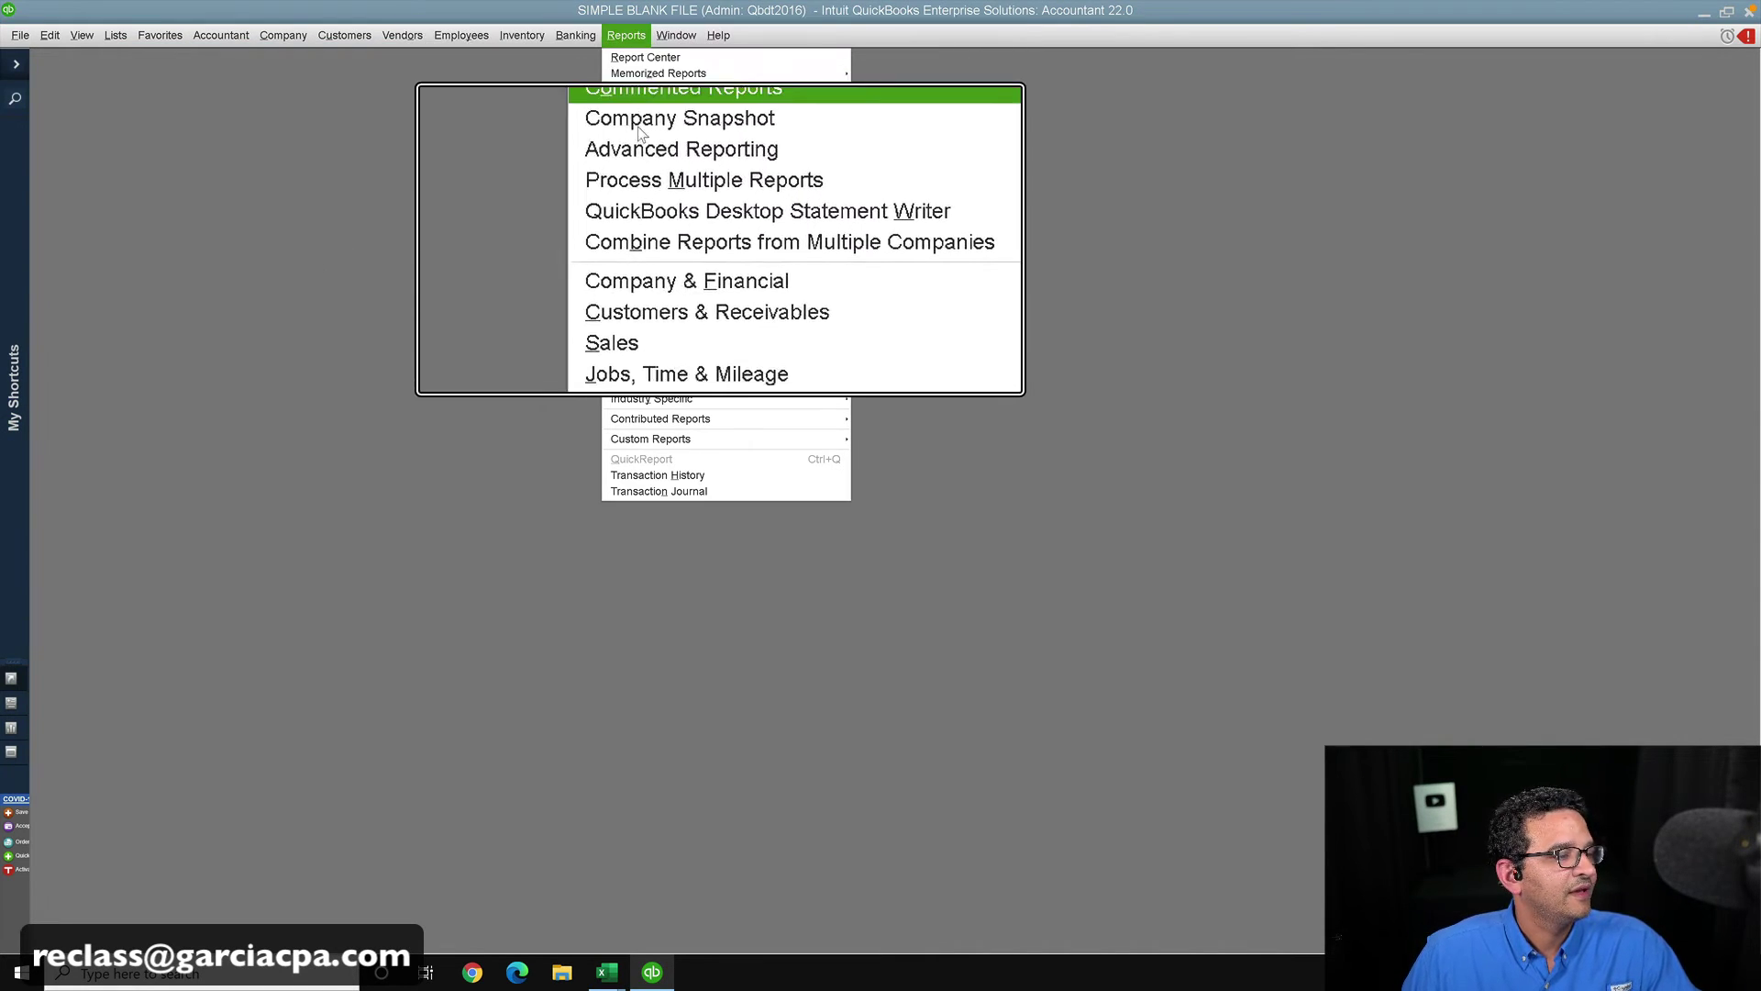
mouse_move(644, 209)
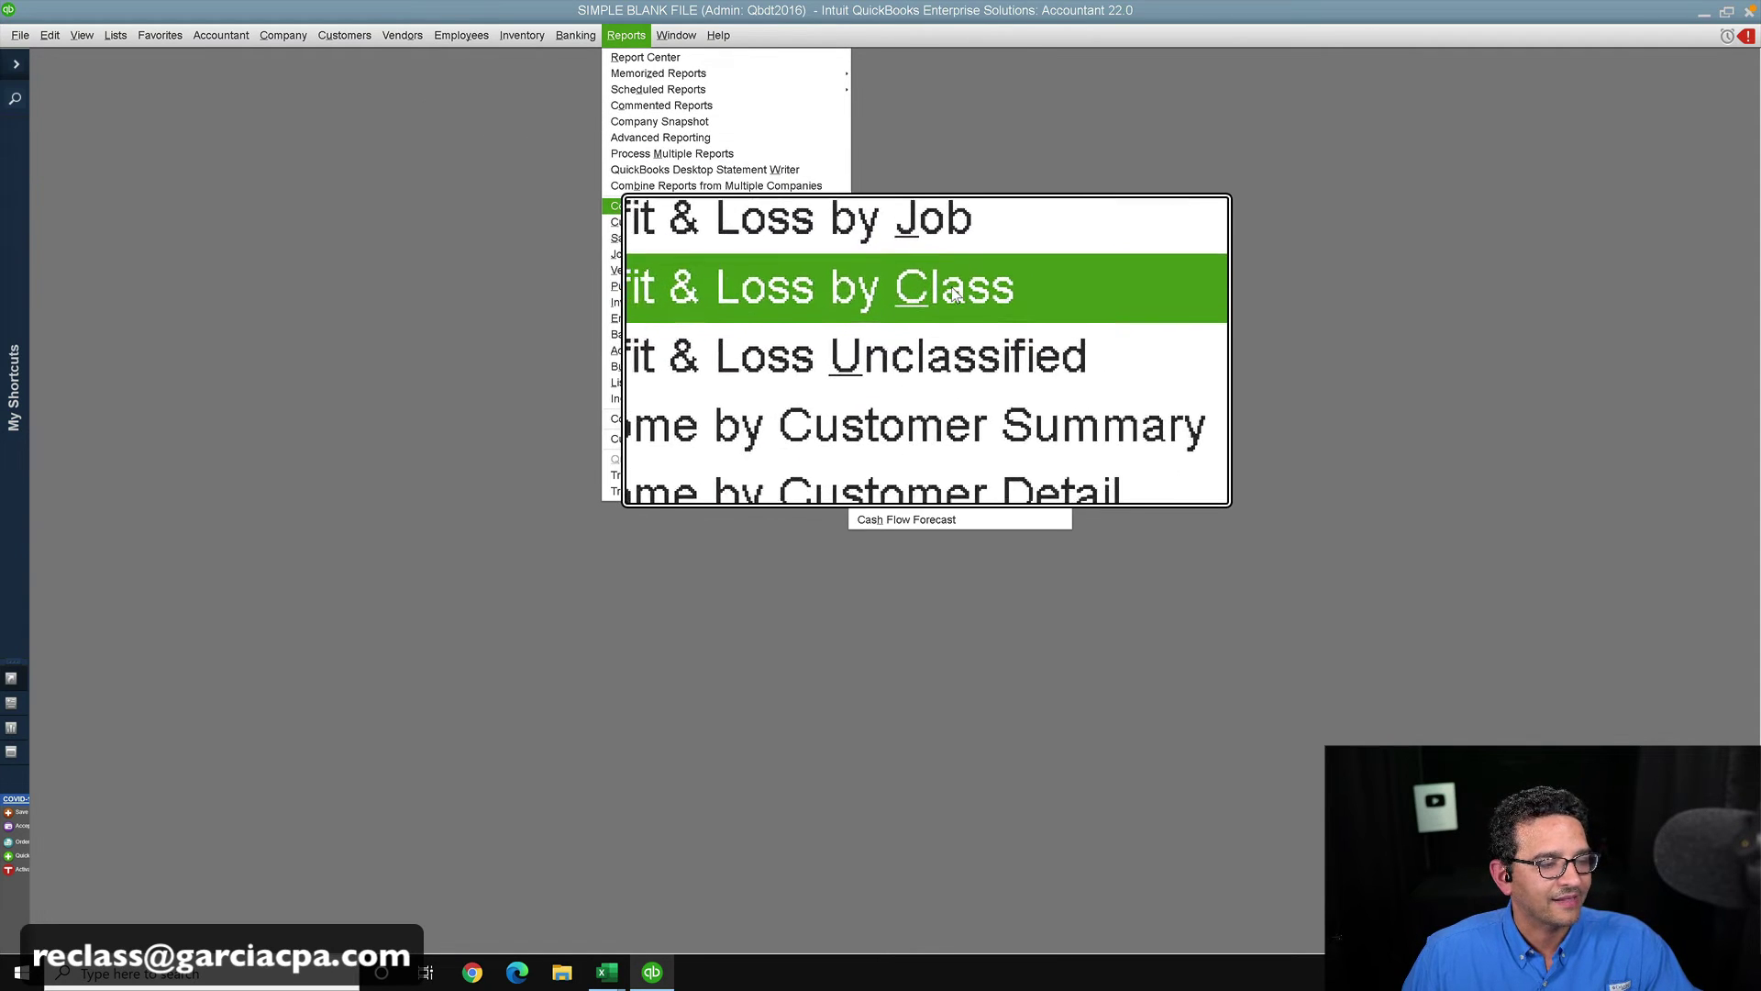
left_click(954, 287)
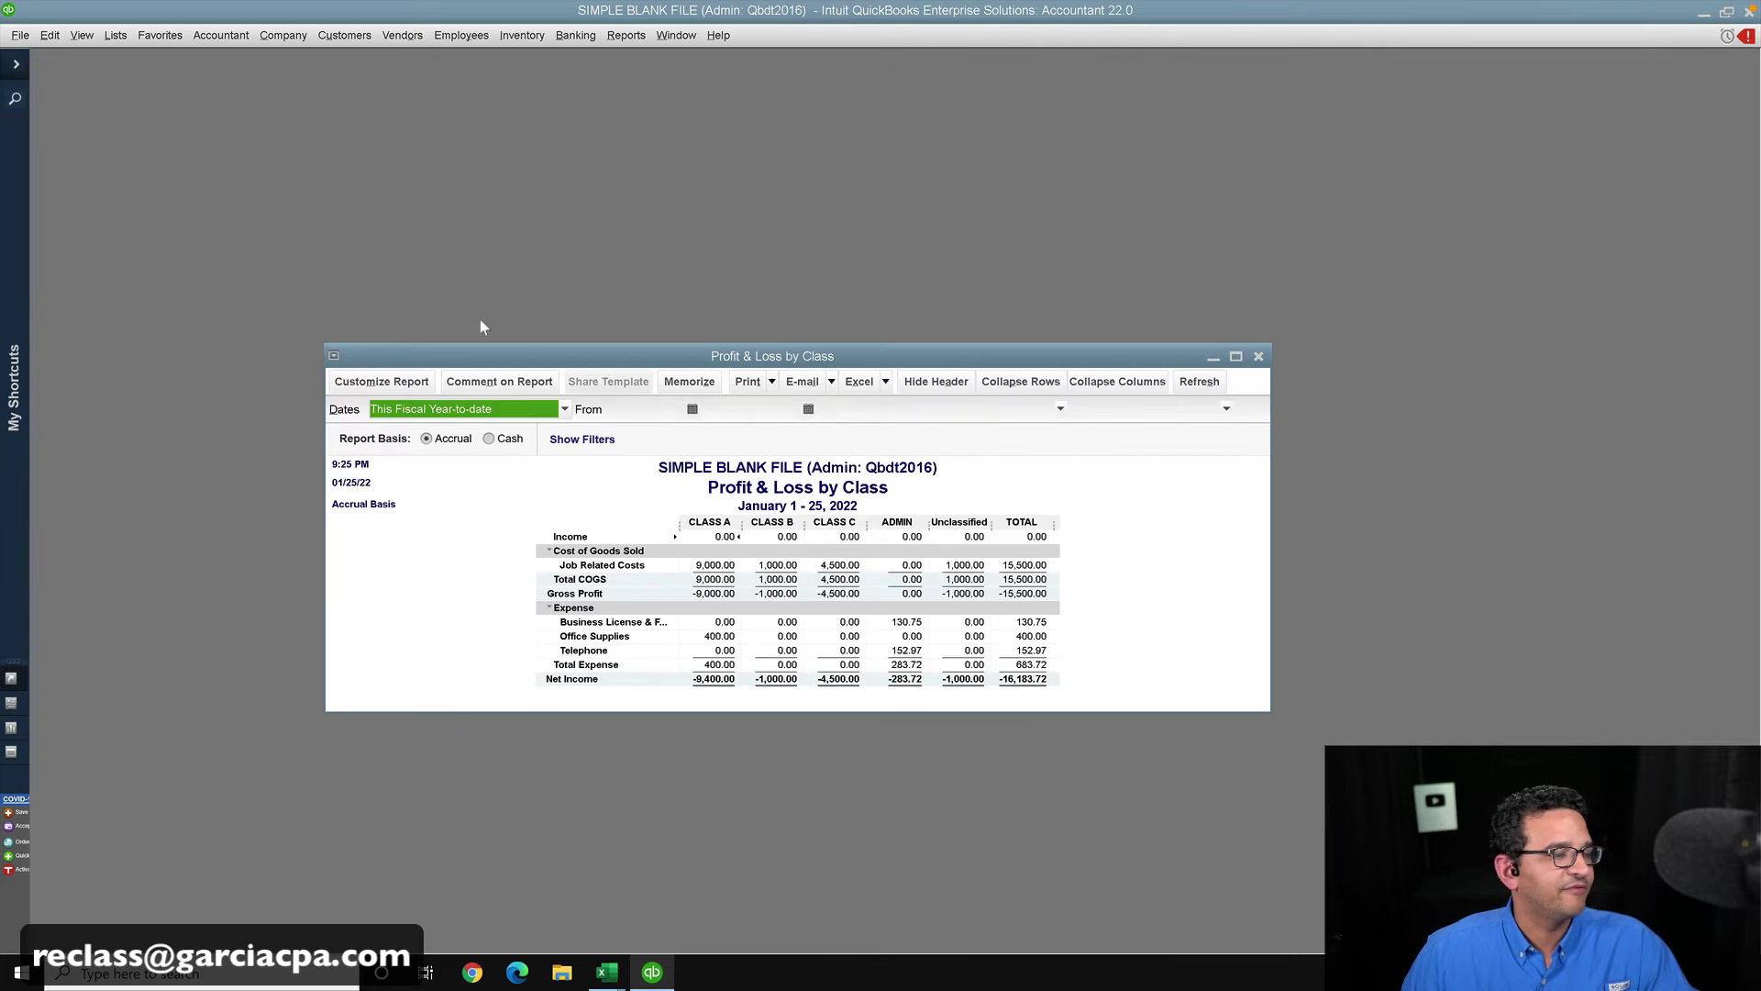
double_click(491, 360)
left_click(96, 88)
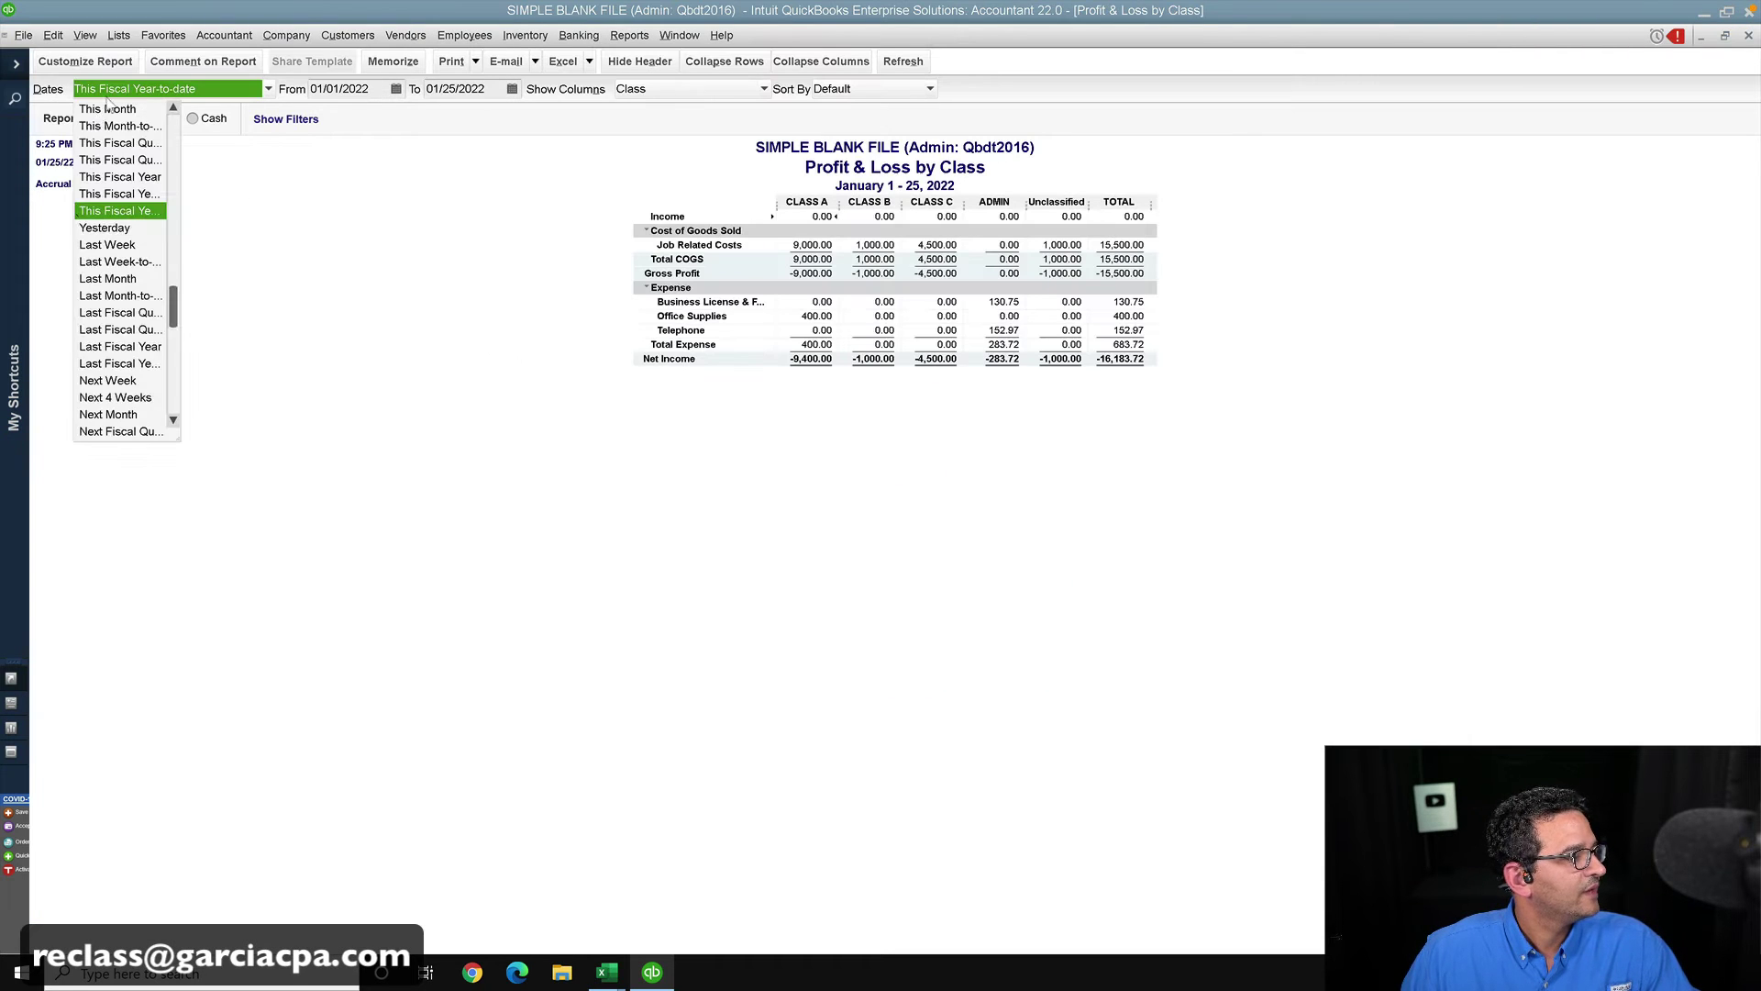
left_click(88, 109)
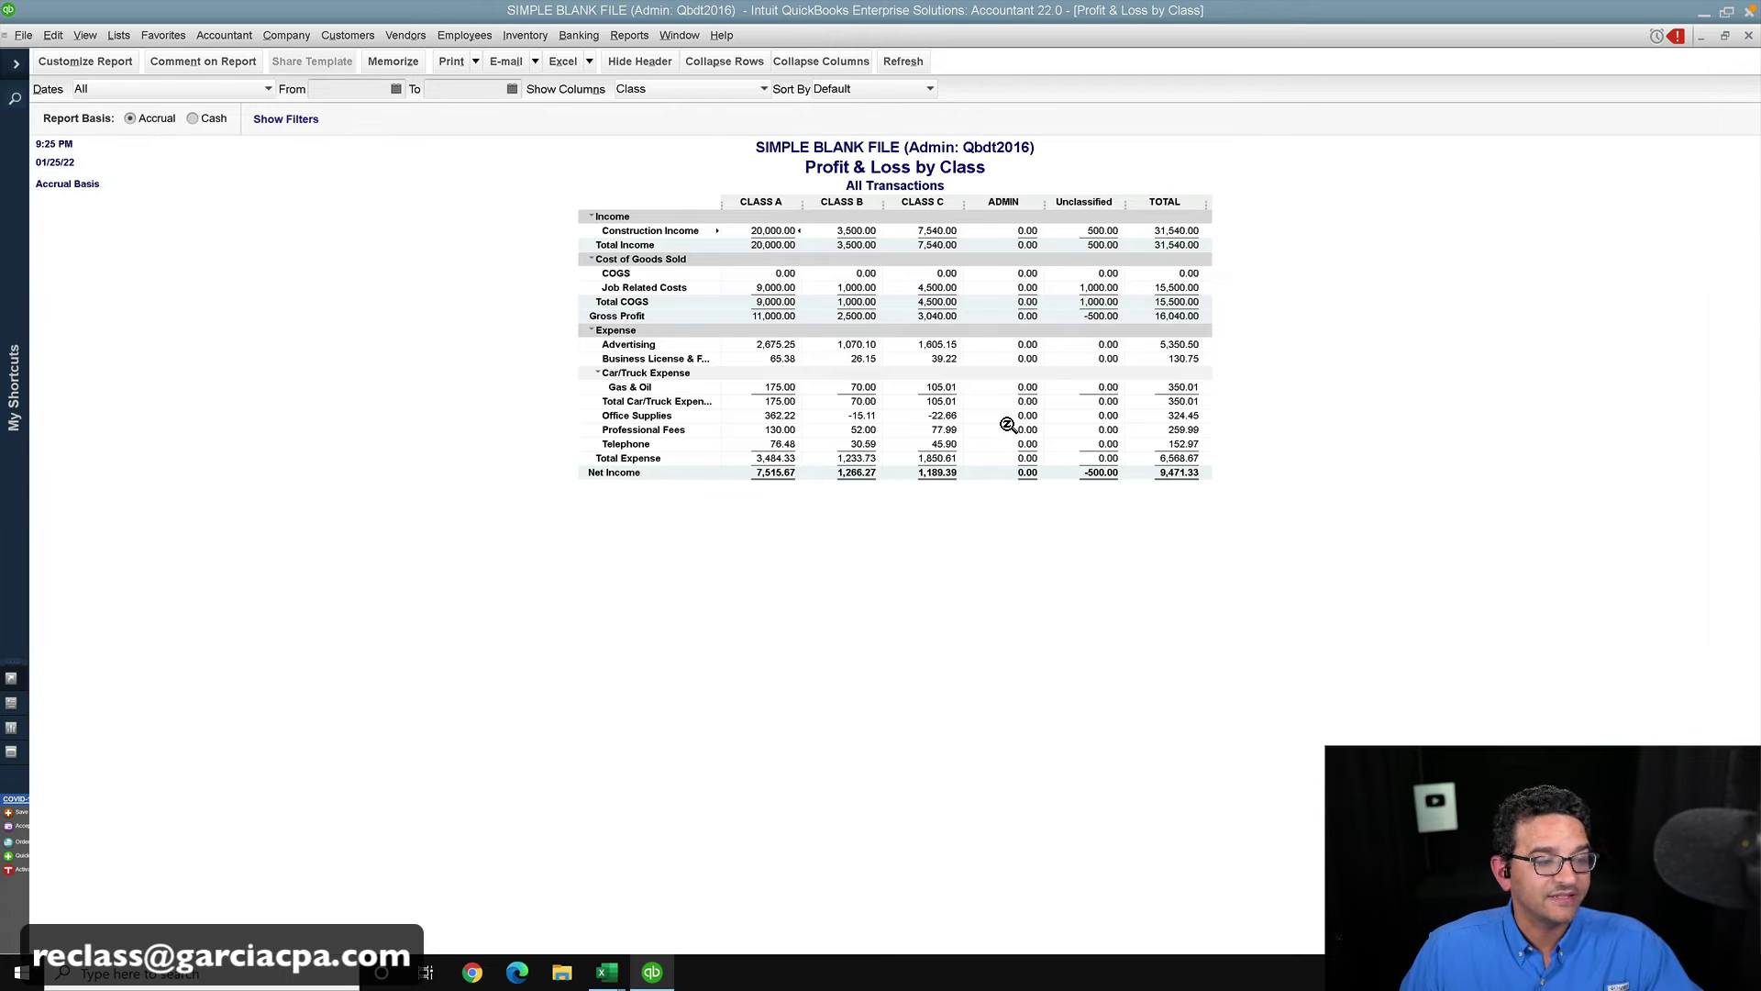
- Set the font size of the Profit & Loss by Class report data to 16
right_click(1153, 305)
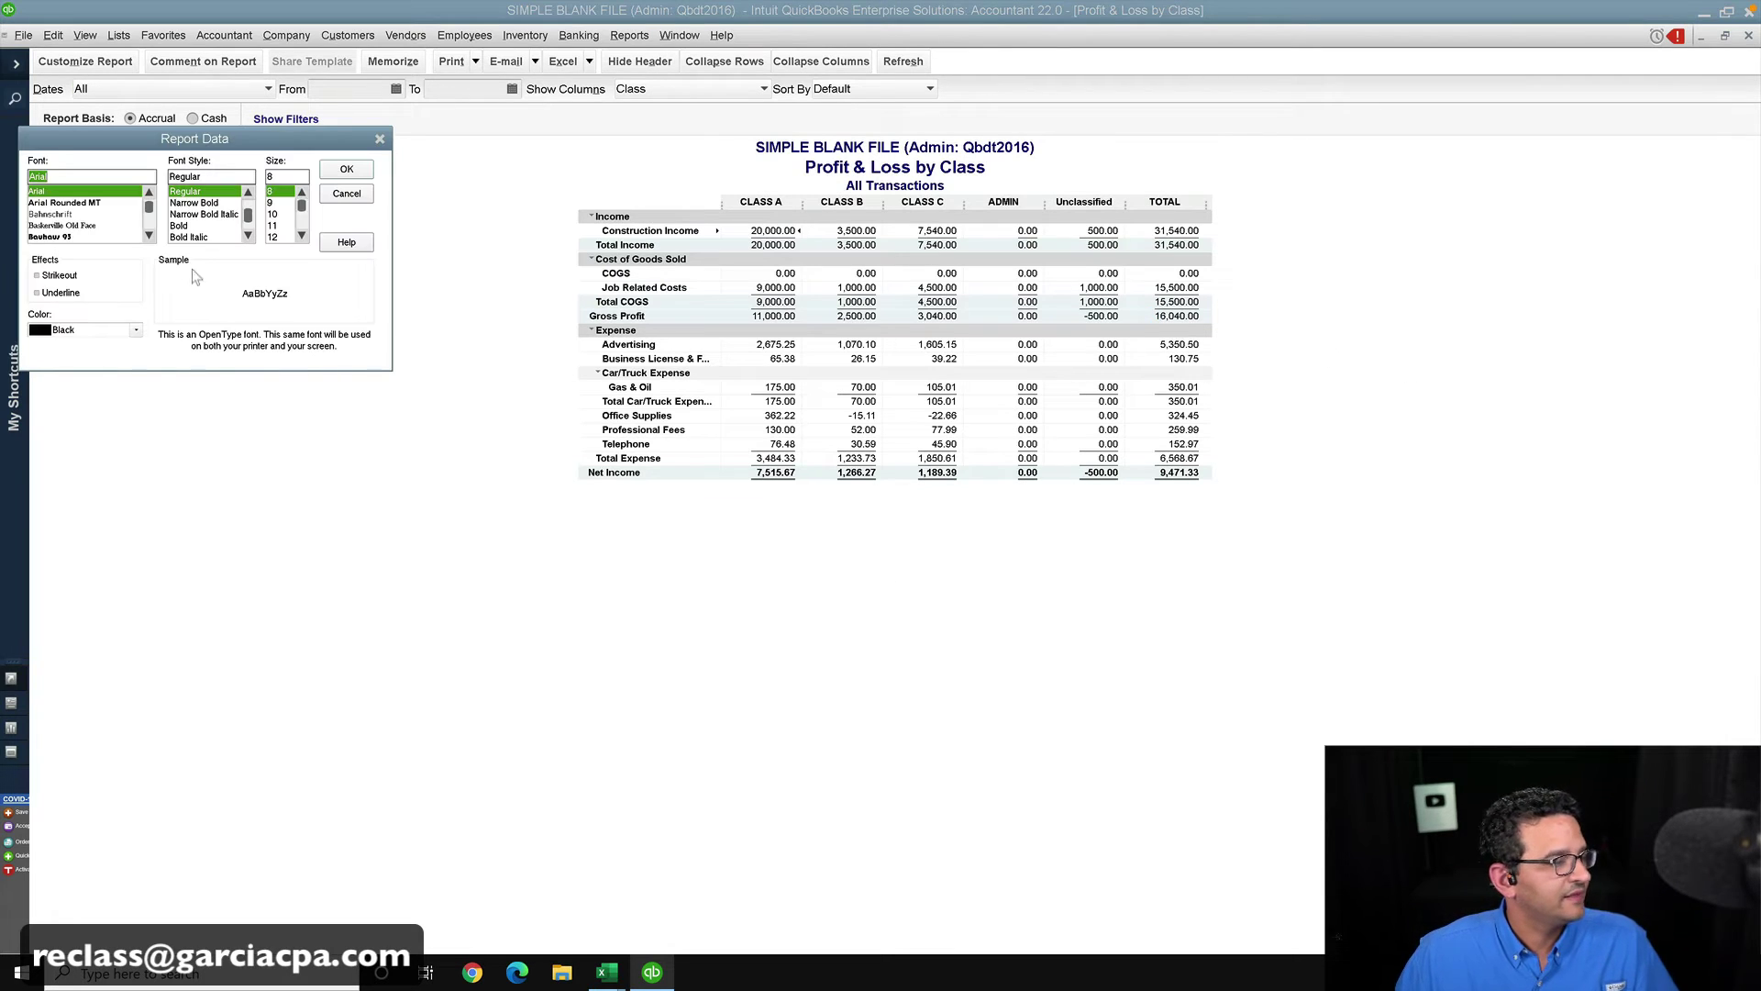
left_click(303, 237)
left_click(275, 237)
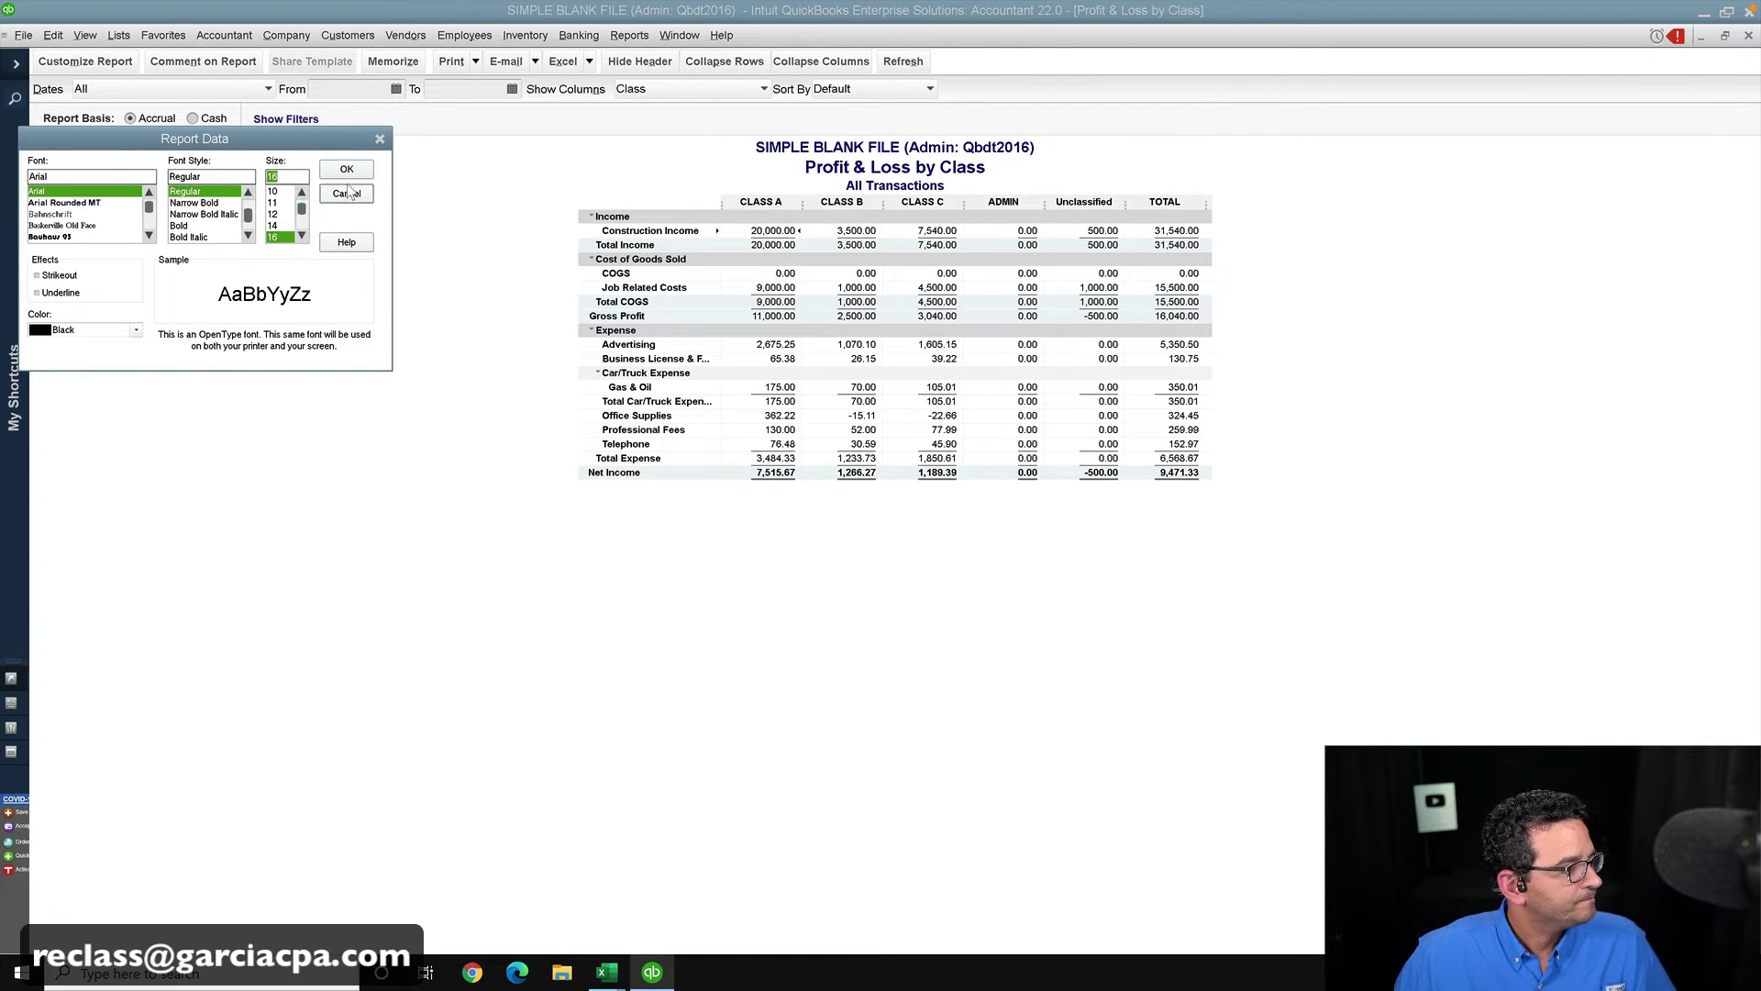
left_click(346, 169)
left_click(822, 277)
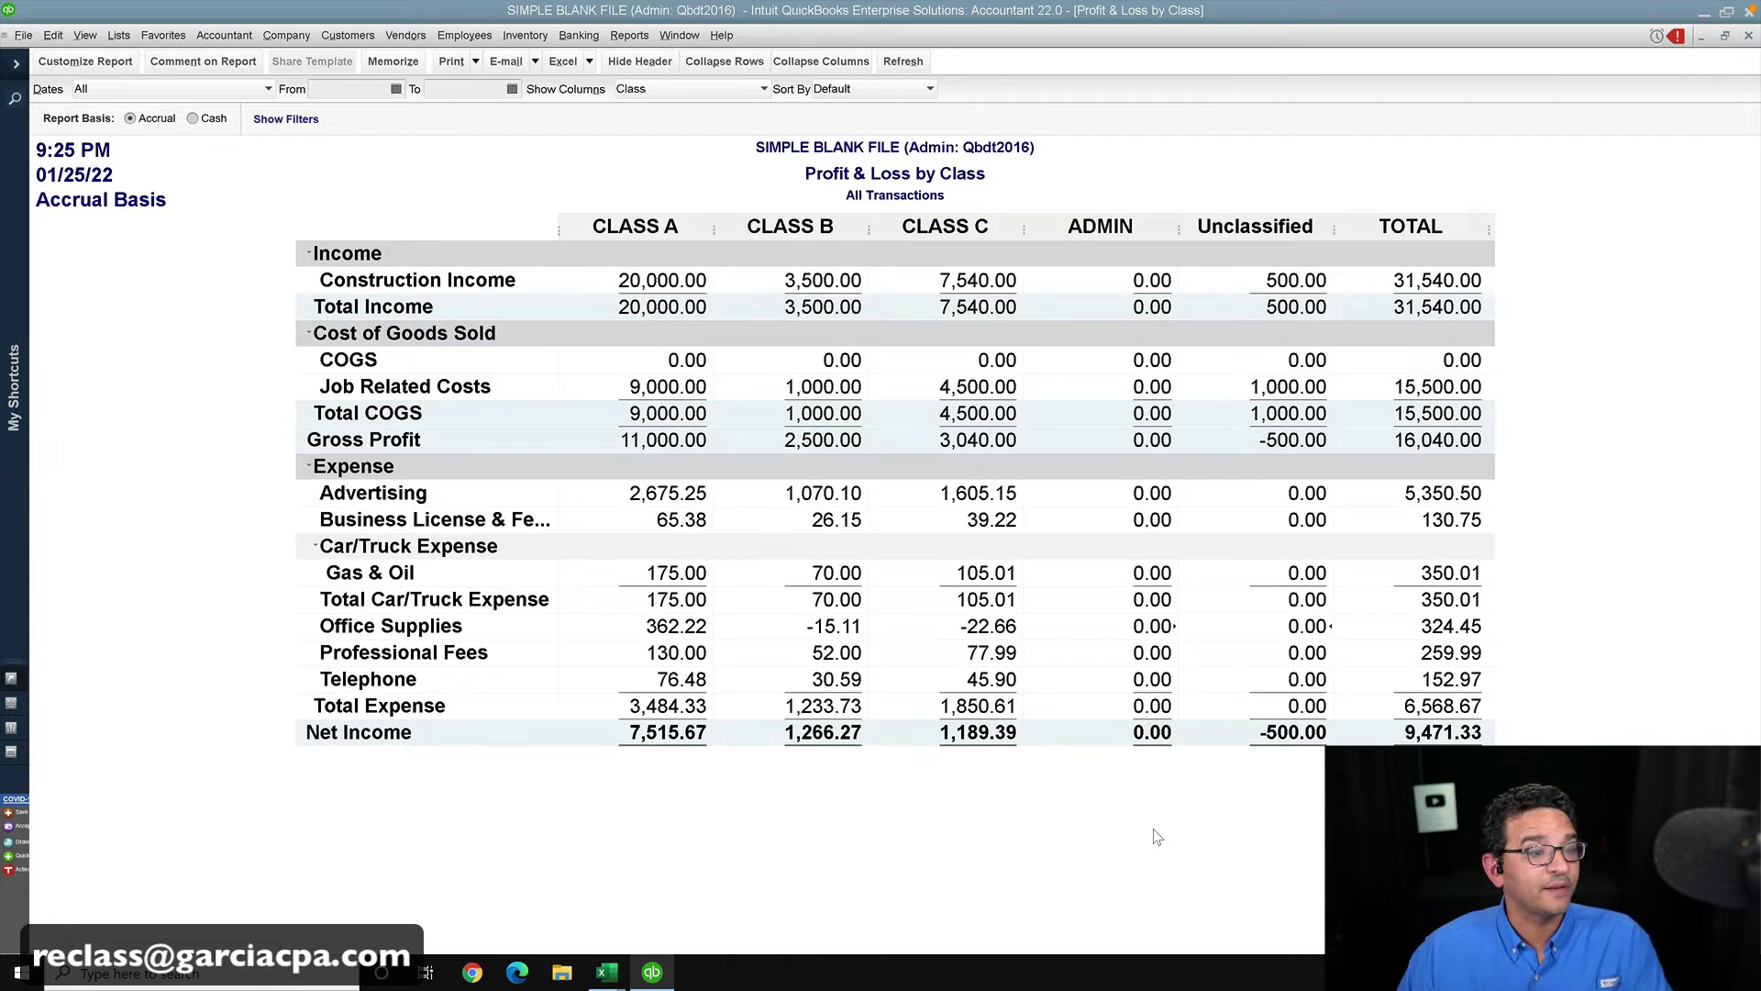
- Drill down from the ADMIN Advertising amount to the 12/31/2021 general journal entry, check its class reallocation lines, and close the entry
double_click(1149, 490)
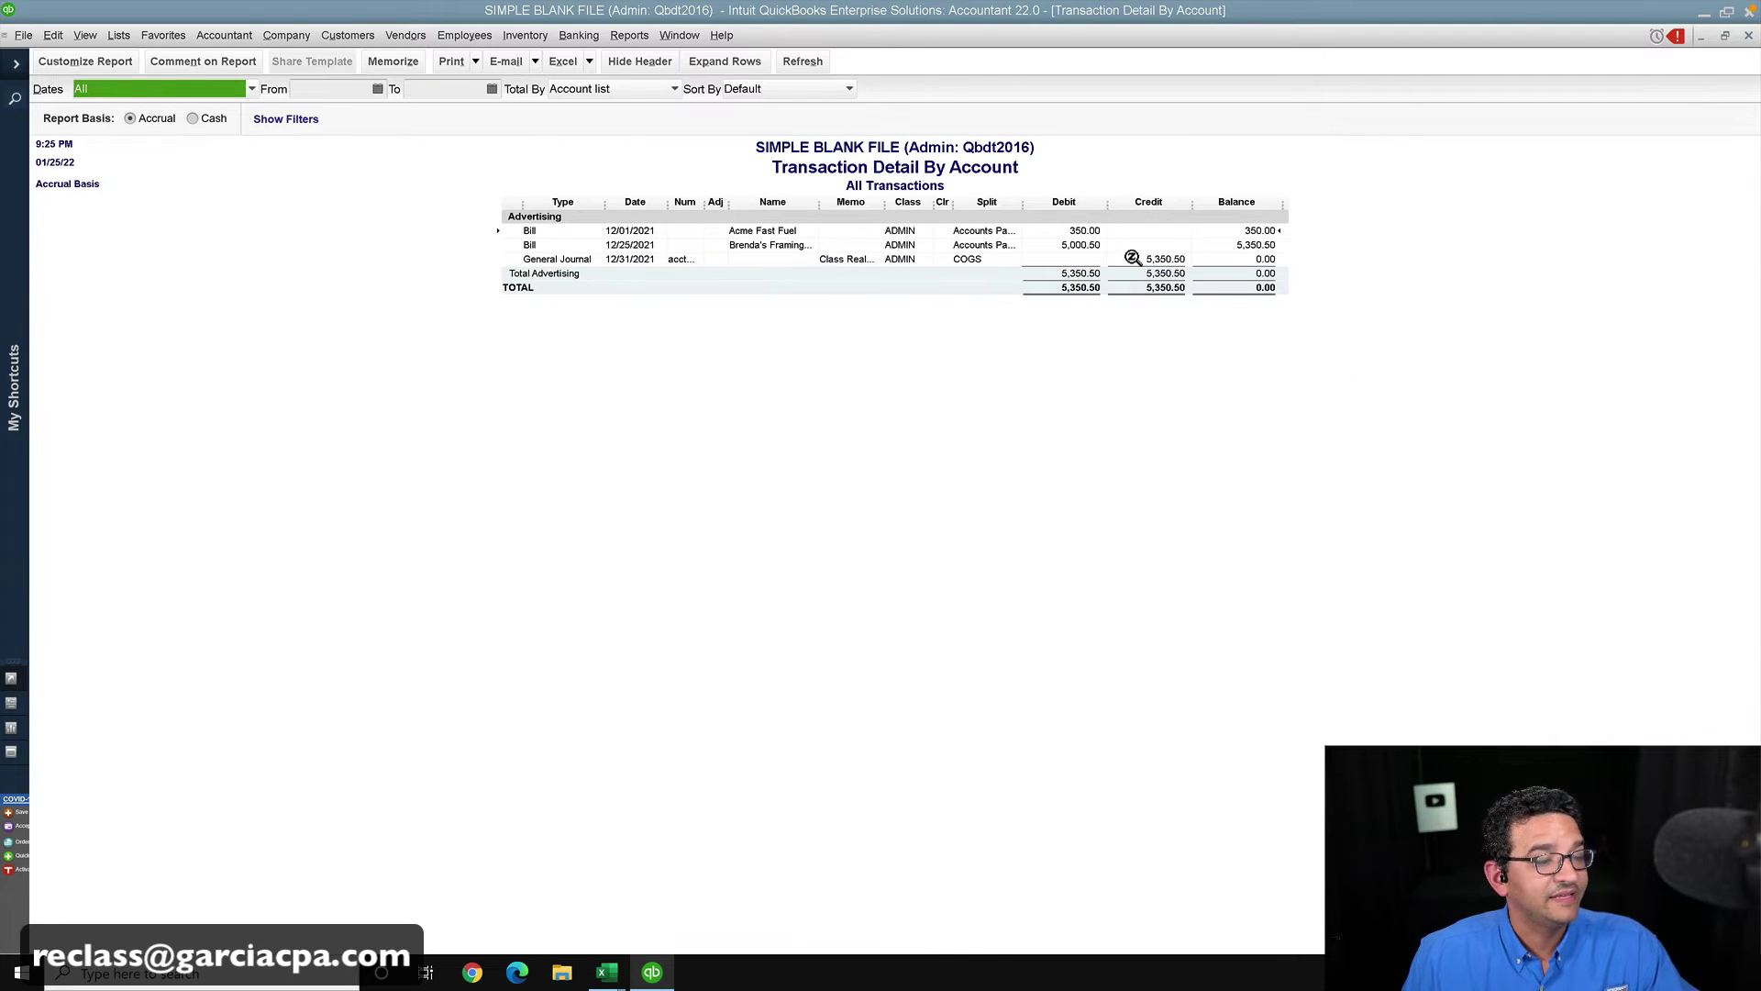
left_click(1145, 258)
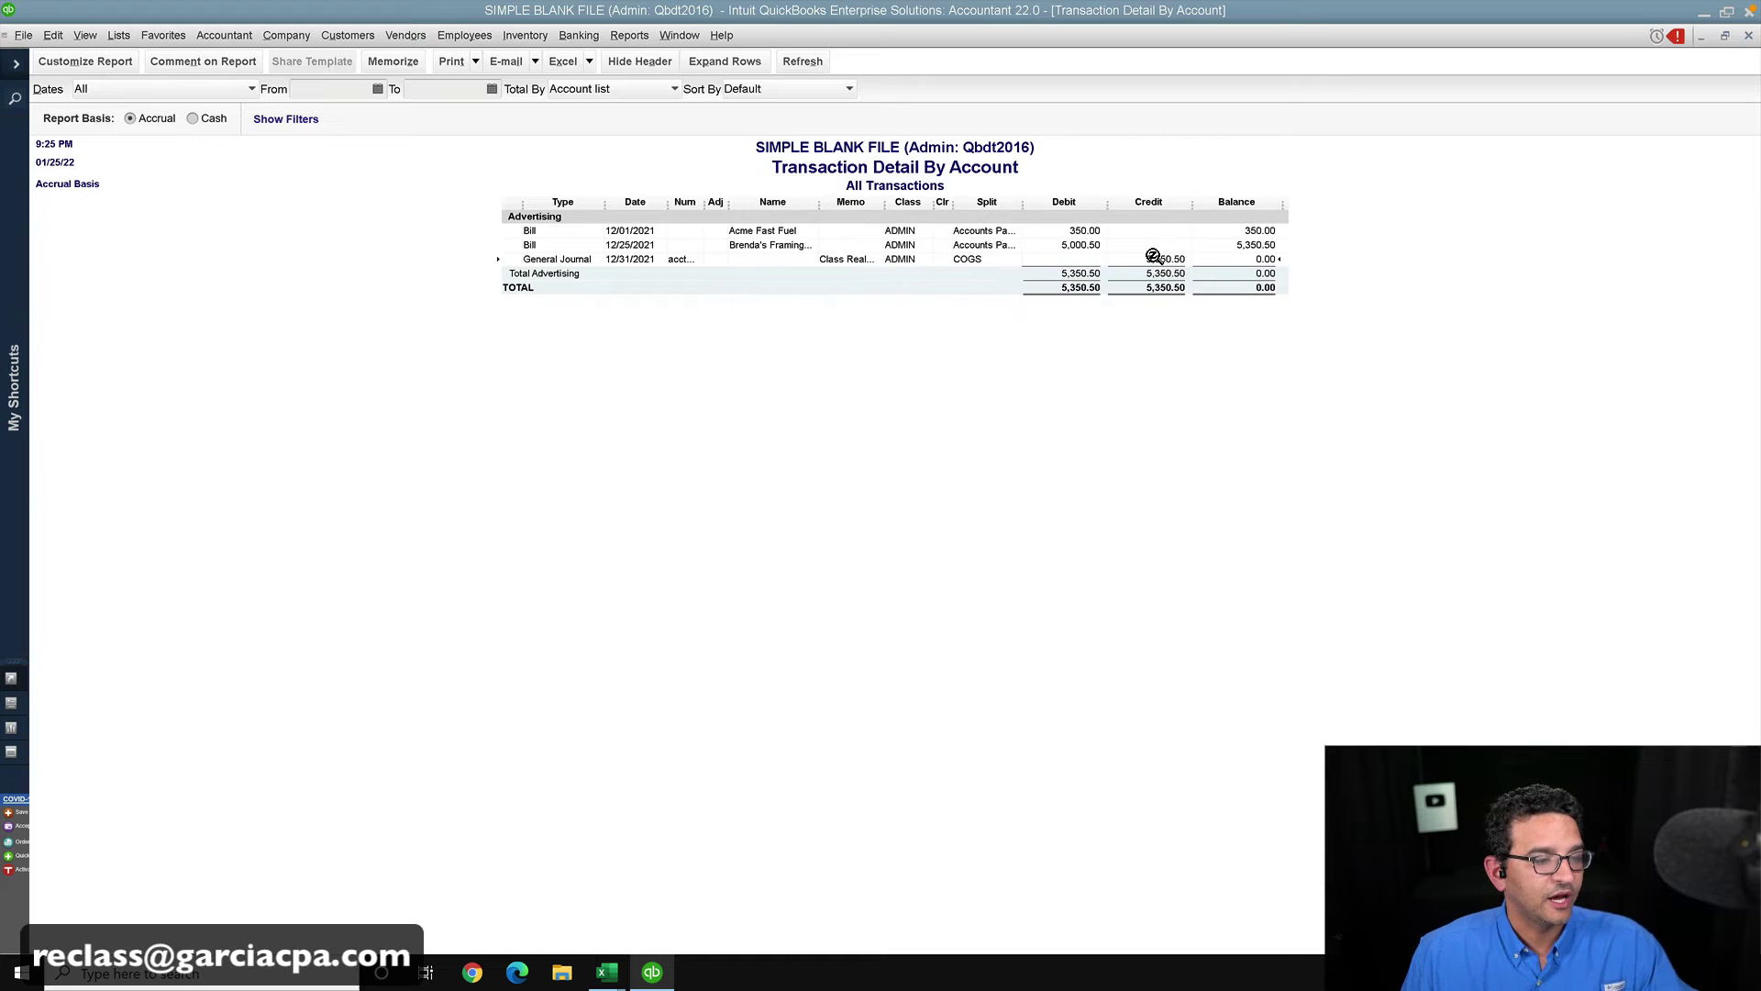
double_click(1153, 257)
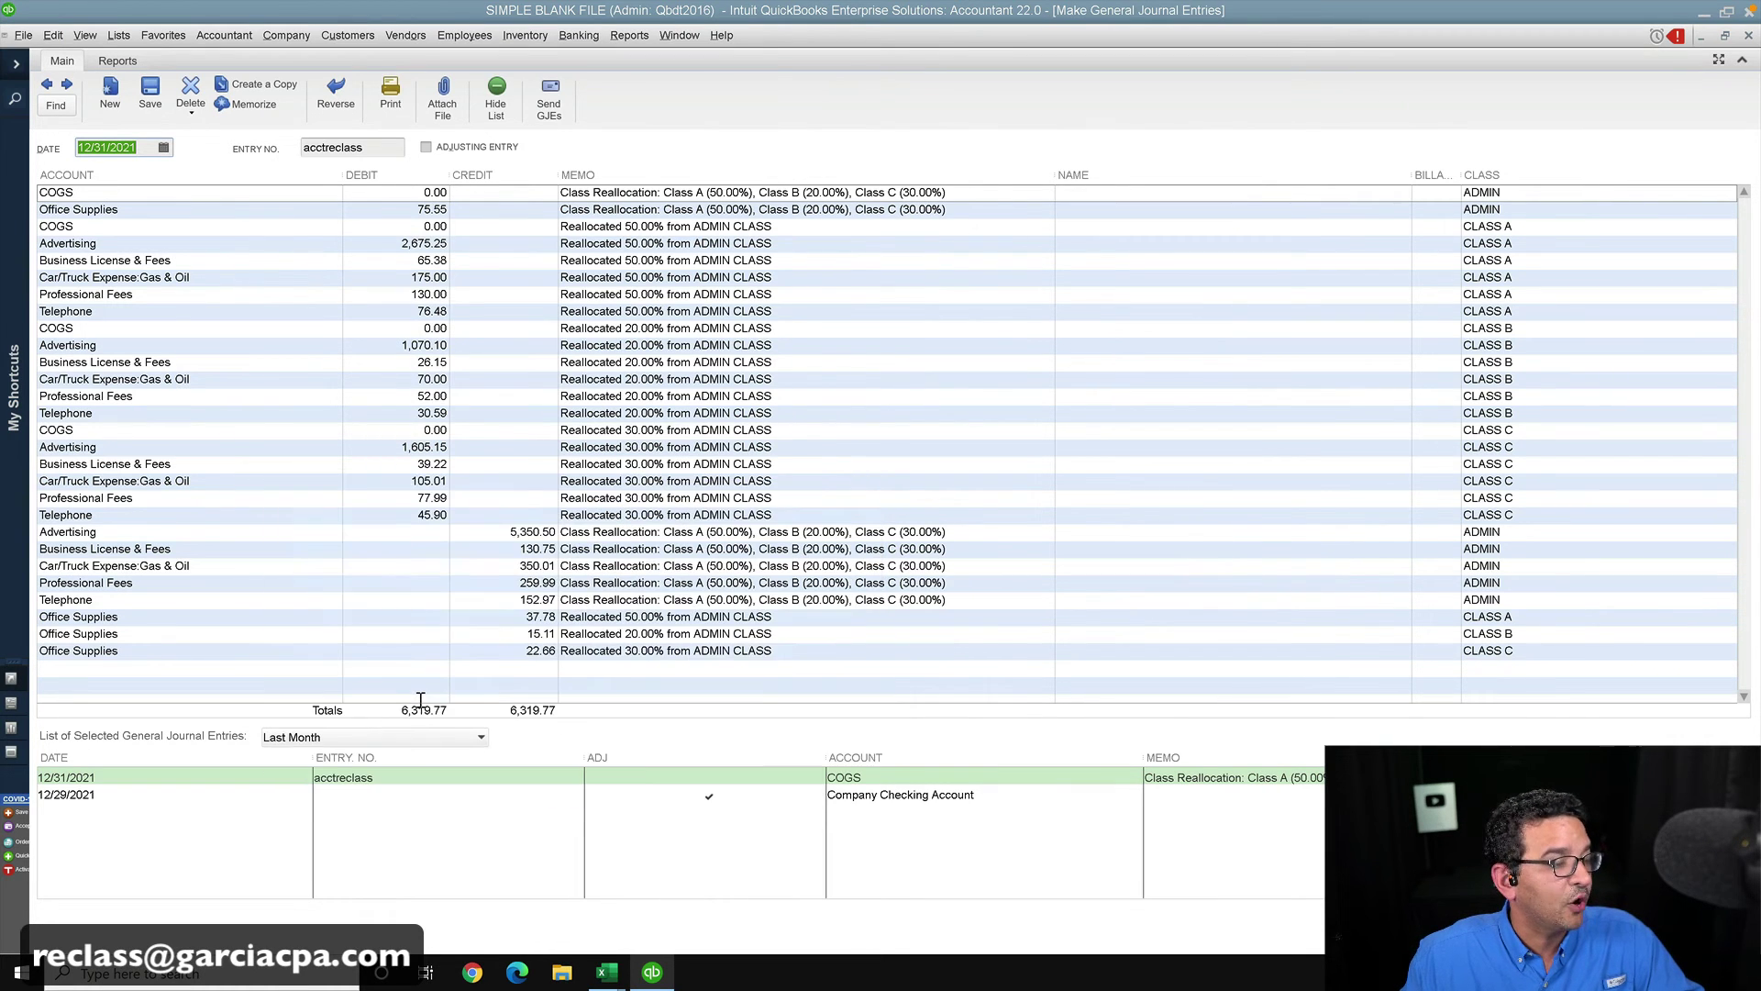
left_click(788, 477)
left_click(785, 539)
left_click(824, 651)
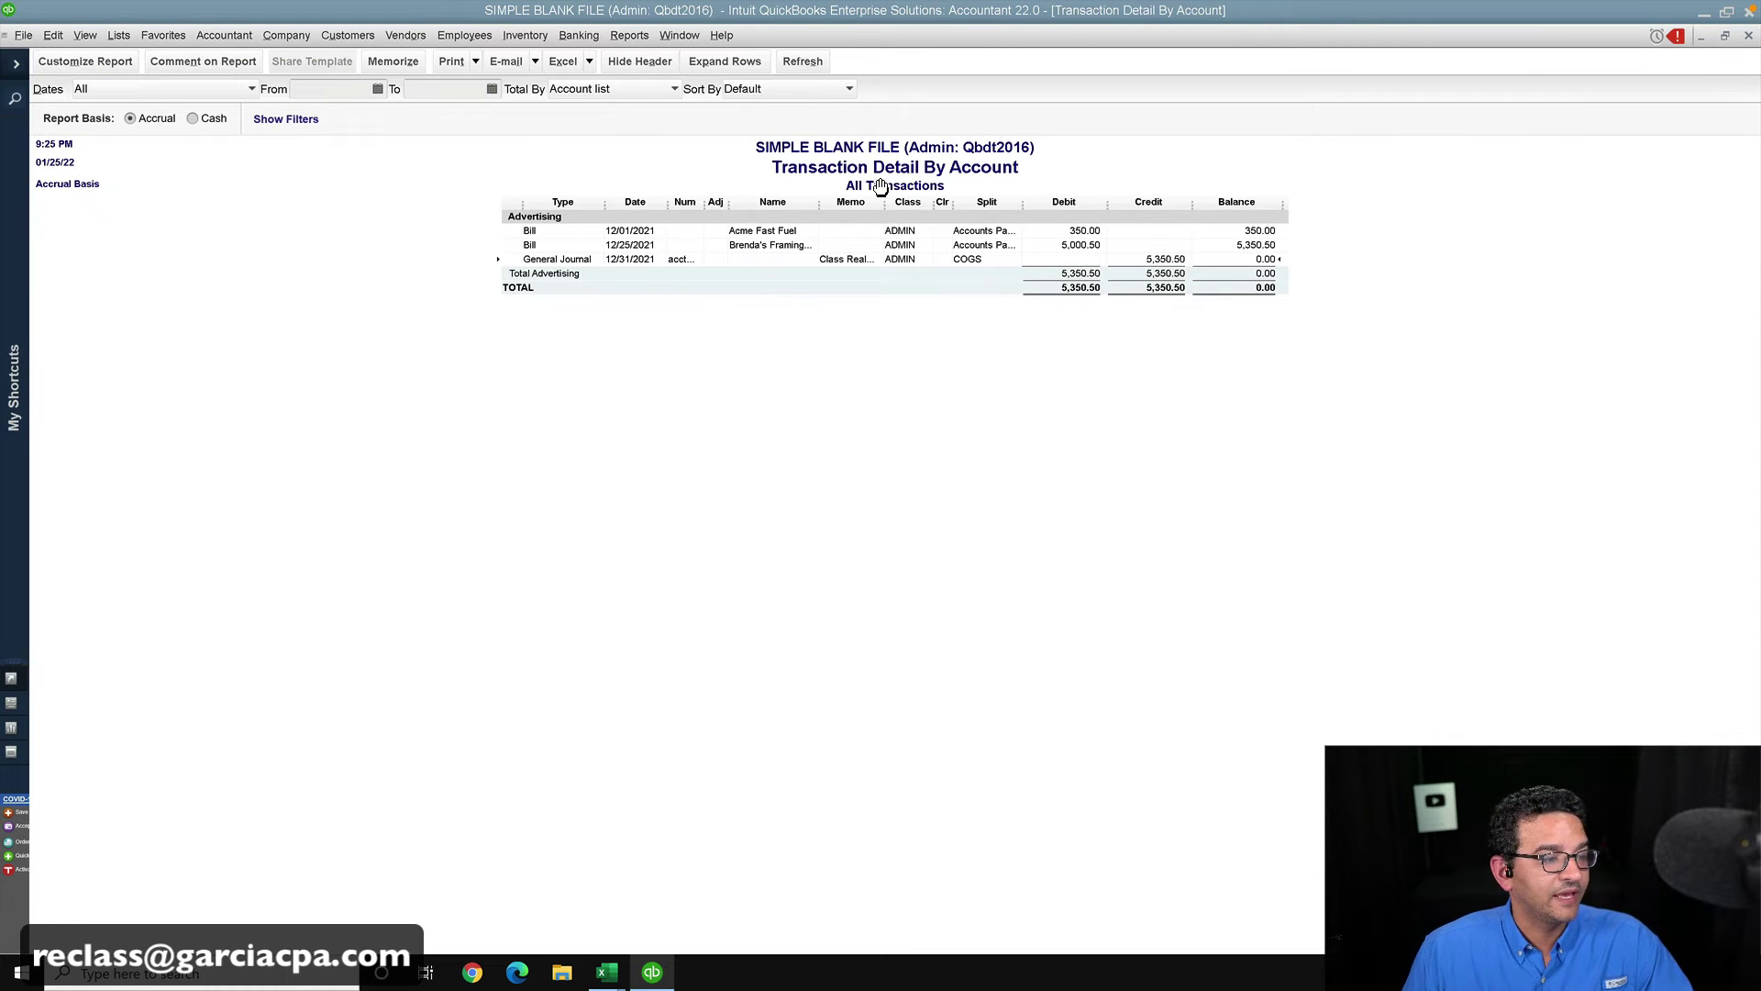
- Widen the Memo column in the Advertising transaction detail to read the reallocation memo, and close both open reports
left_click_drag(884, 200, 1082, 190)
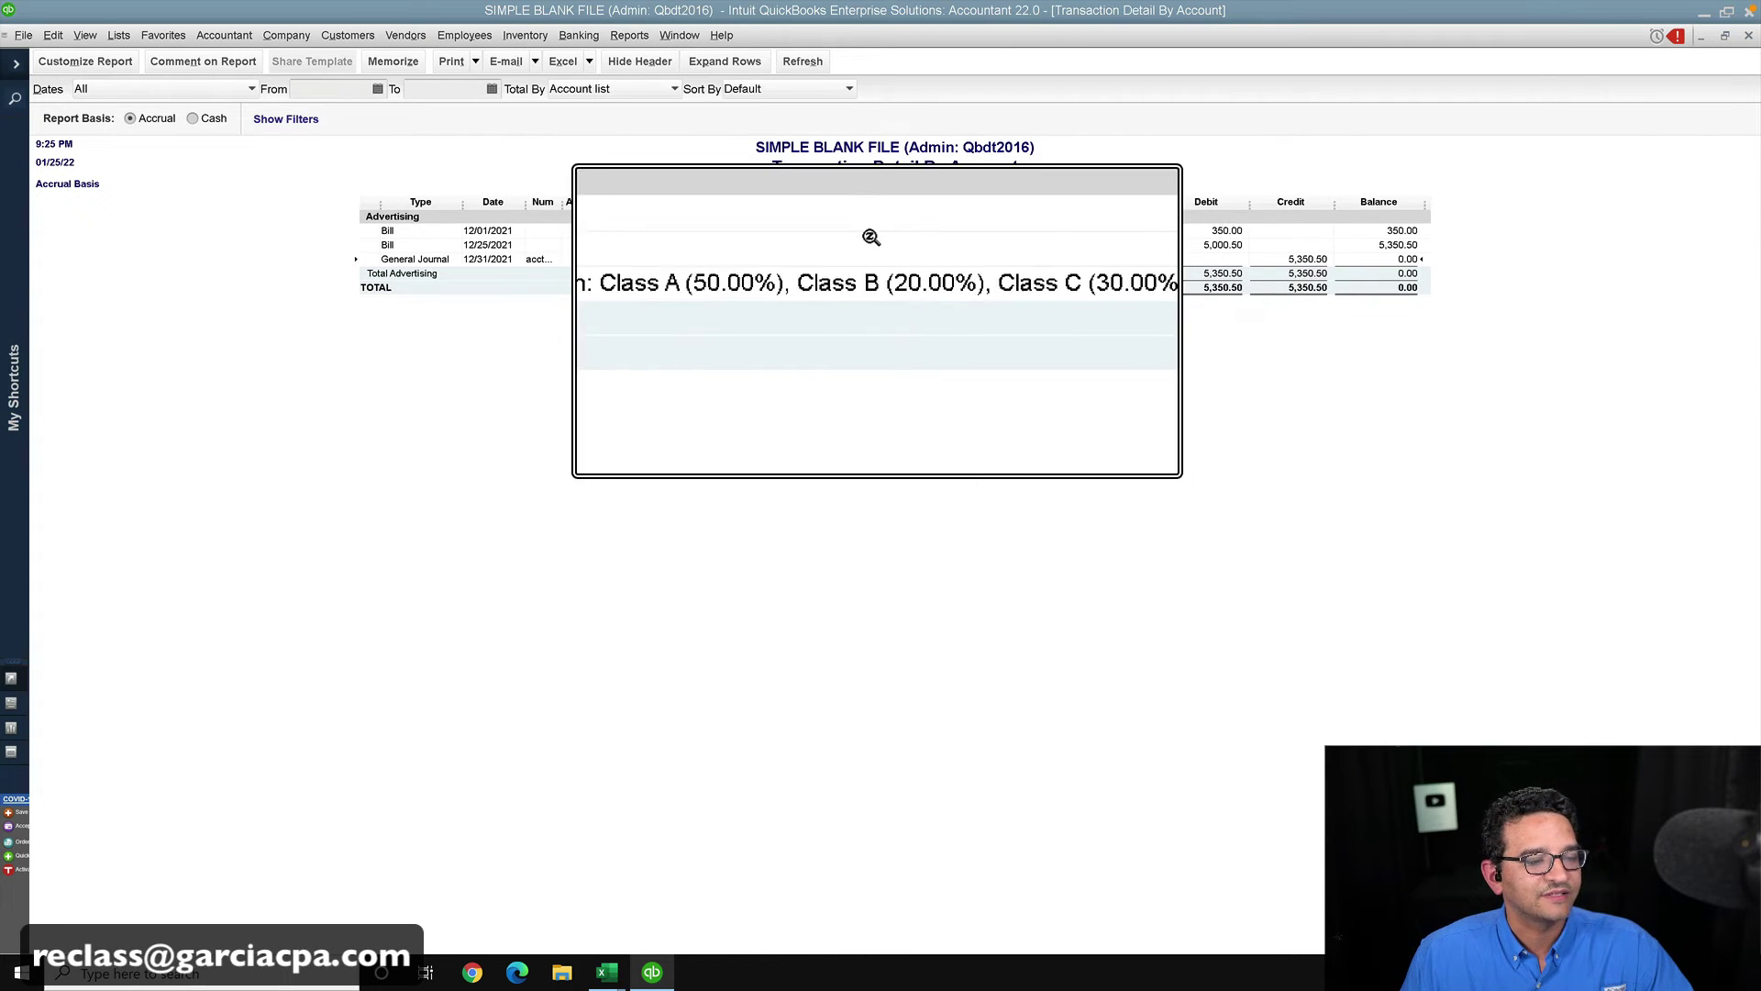
left_click(1749, 36)
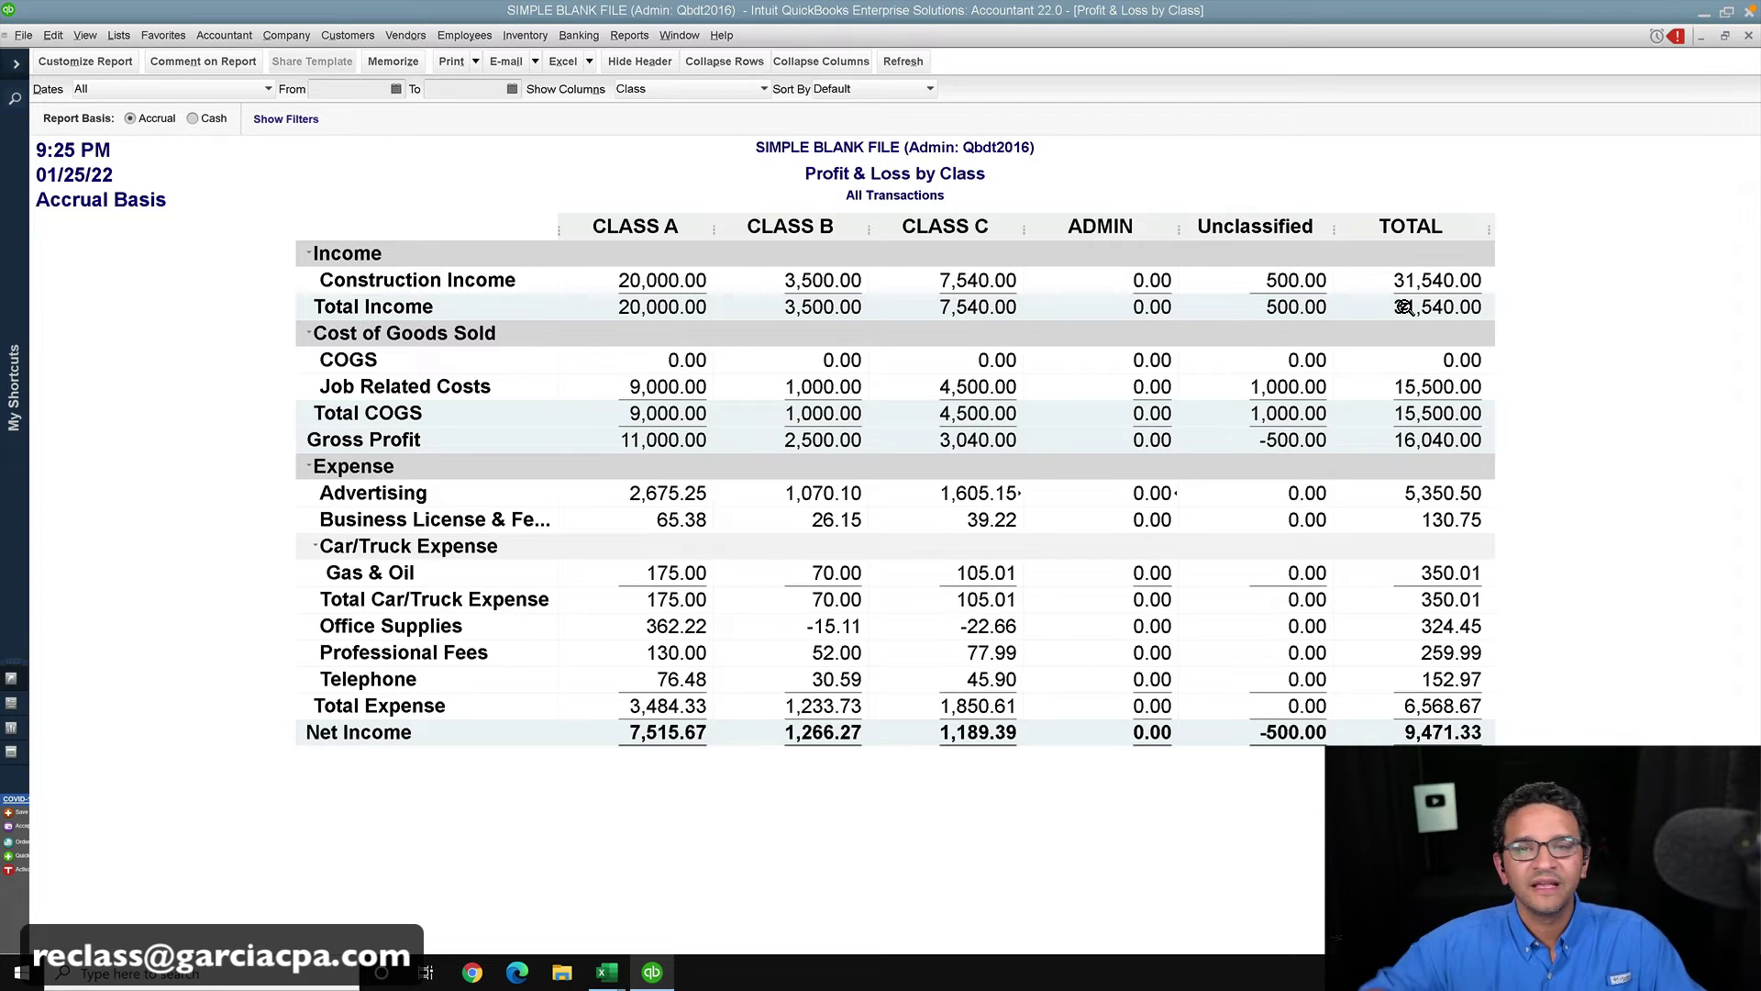
key("Escape")
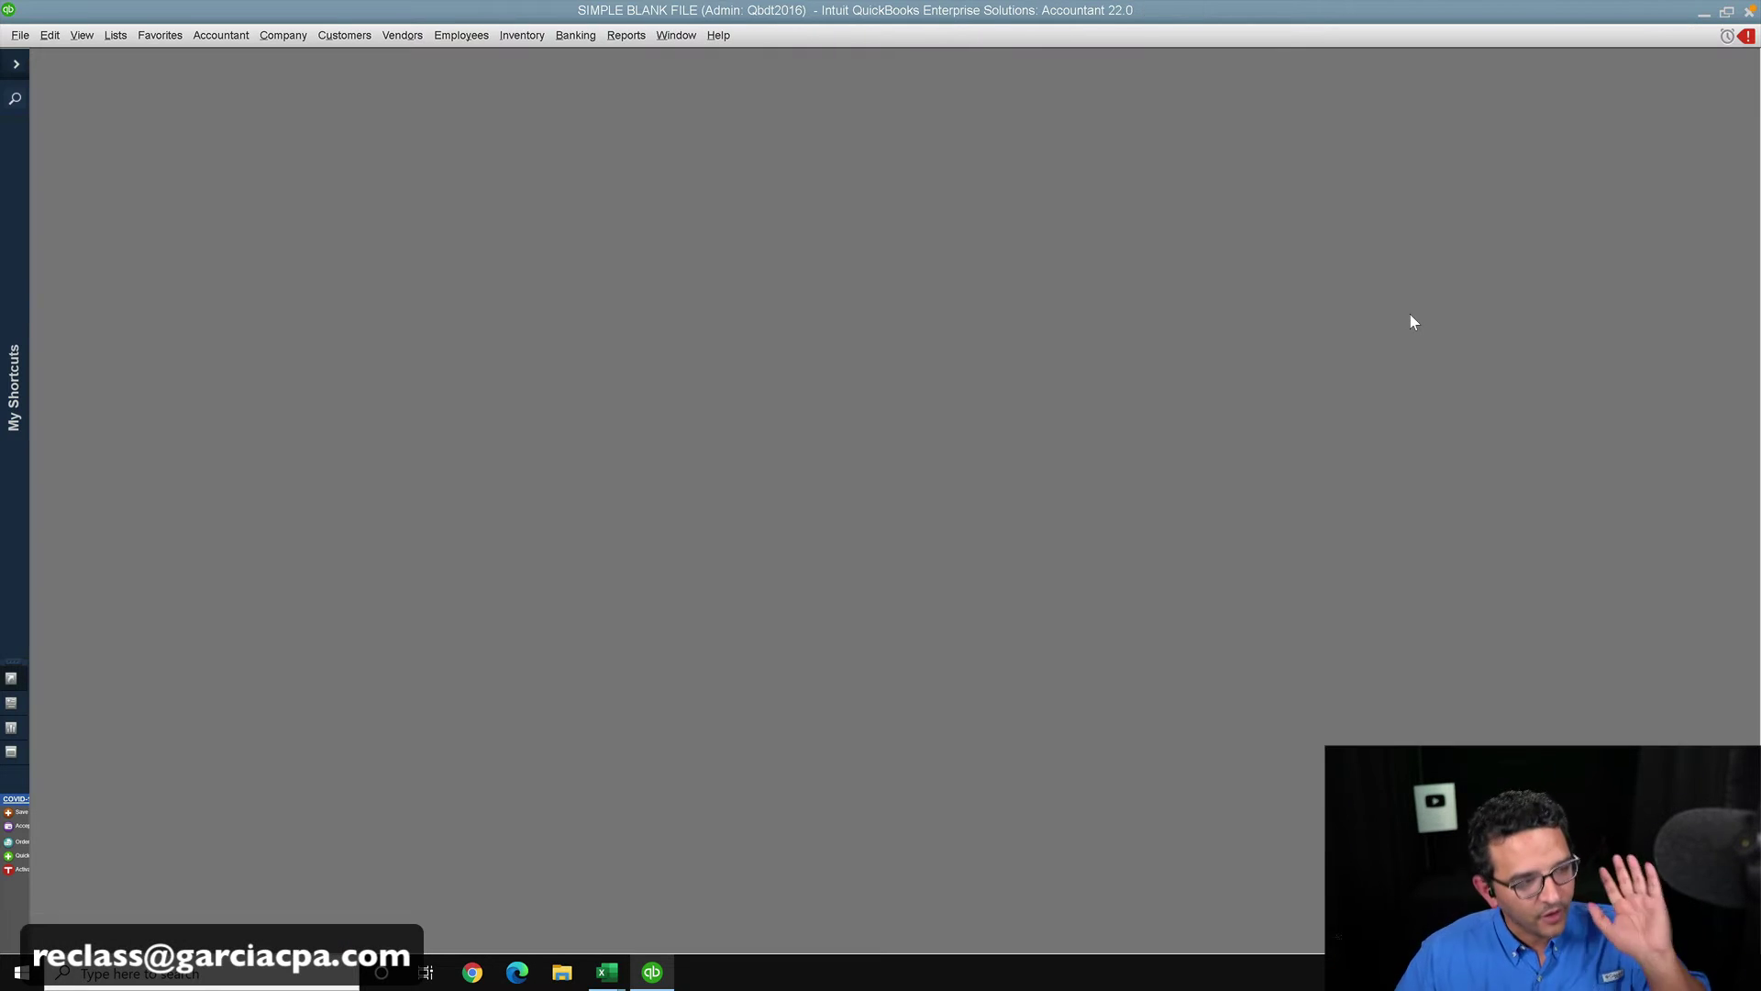
- Open the Trial Balance report, set its dates to All, and maximize it
left_click(636, 42)
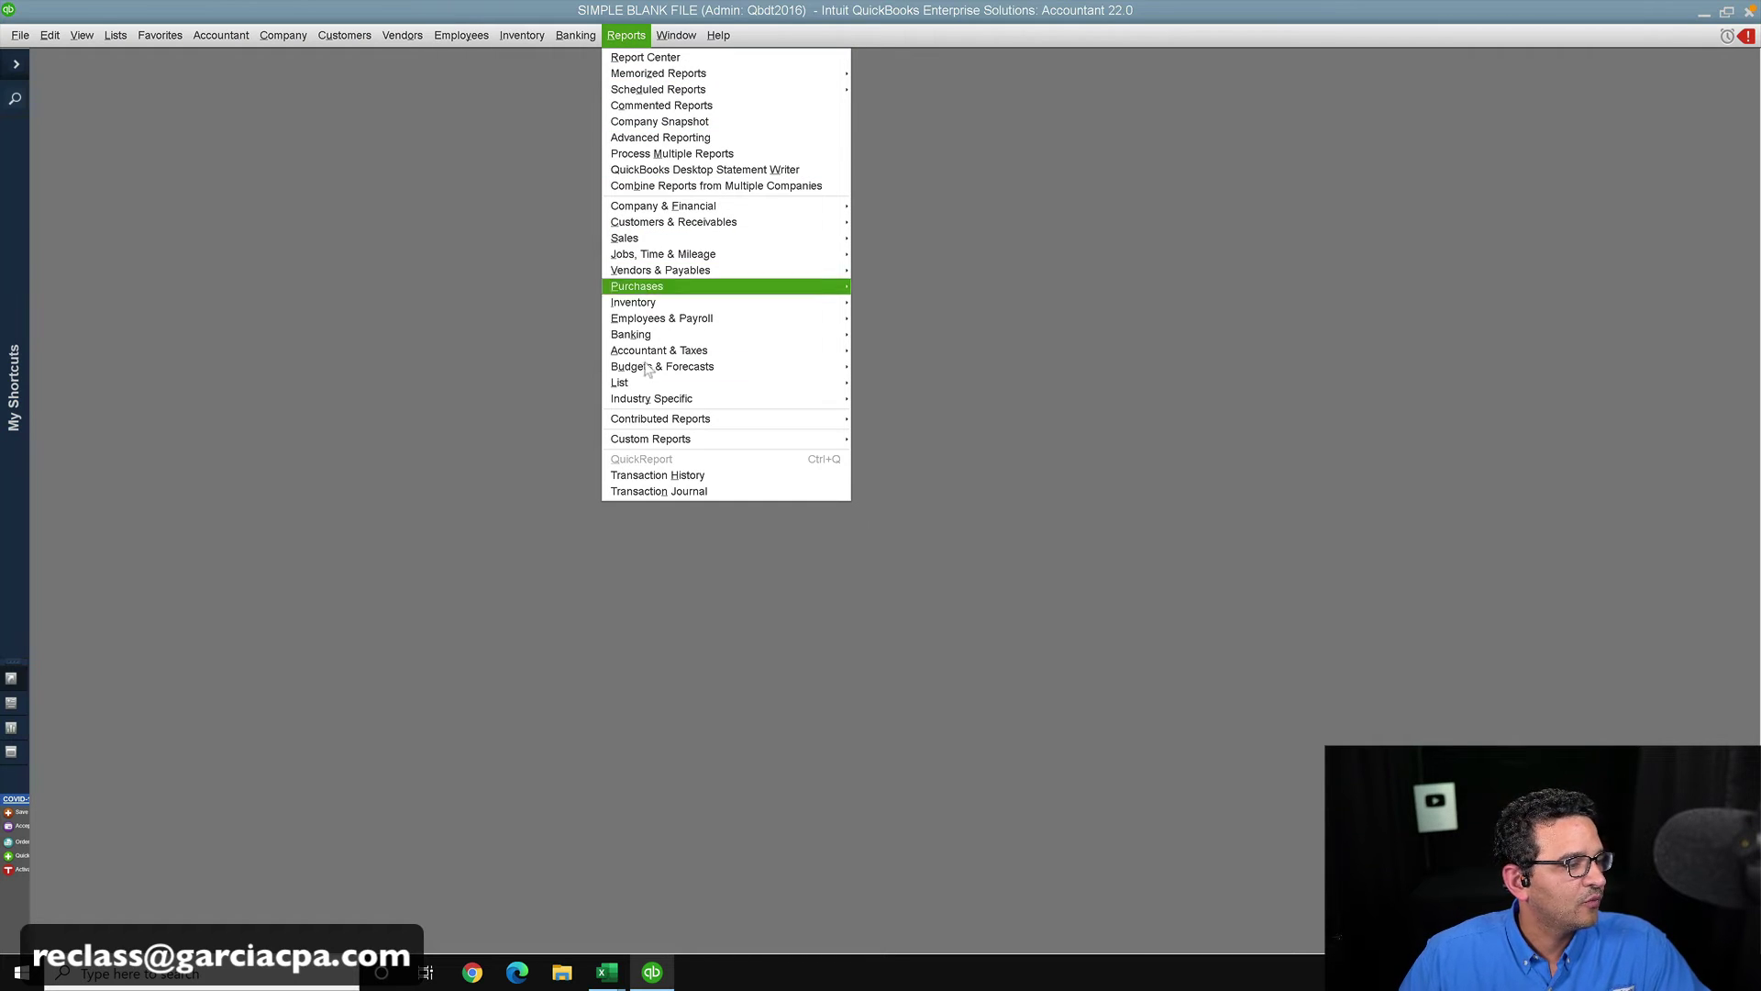
mouse_move(658, 353)
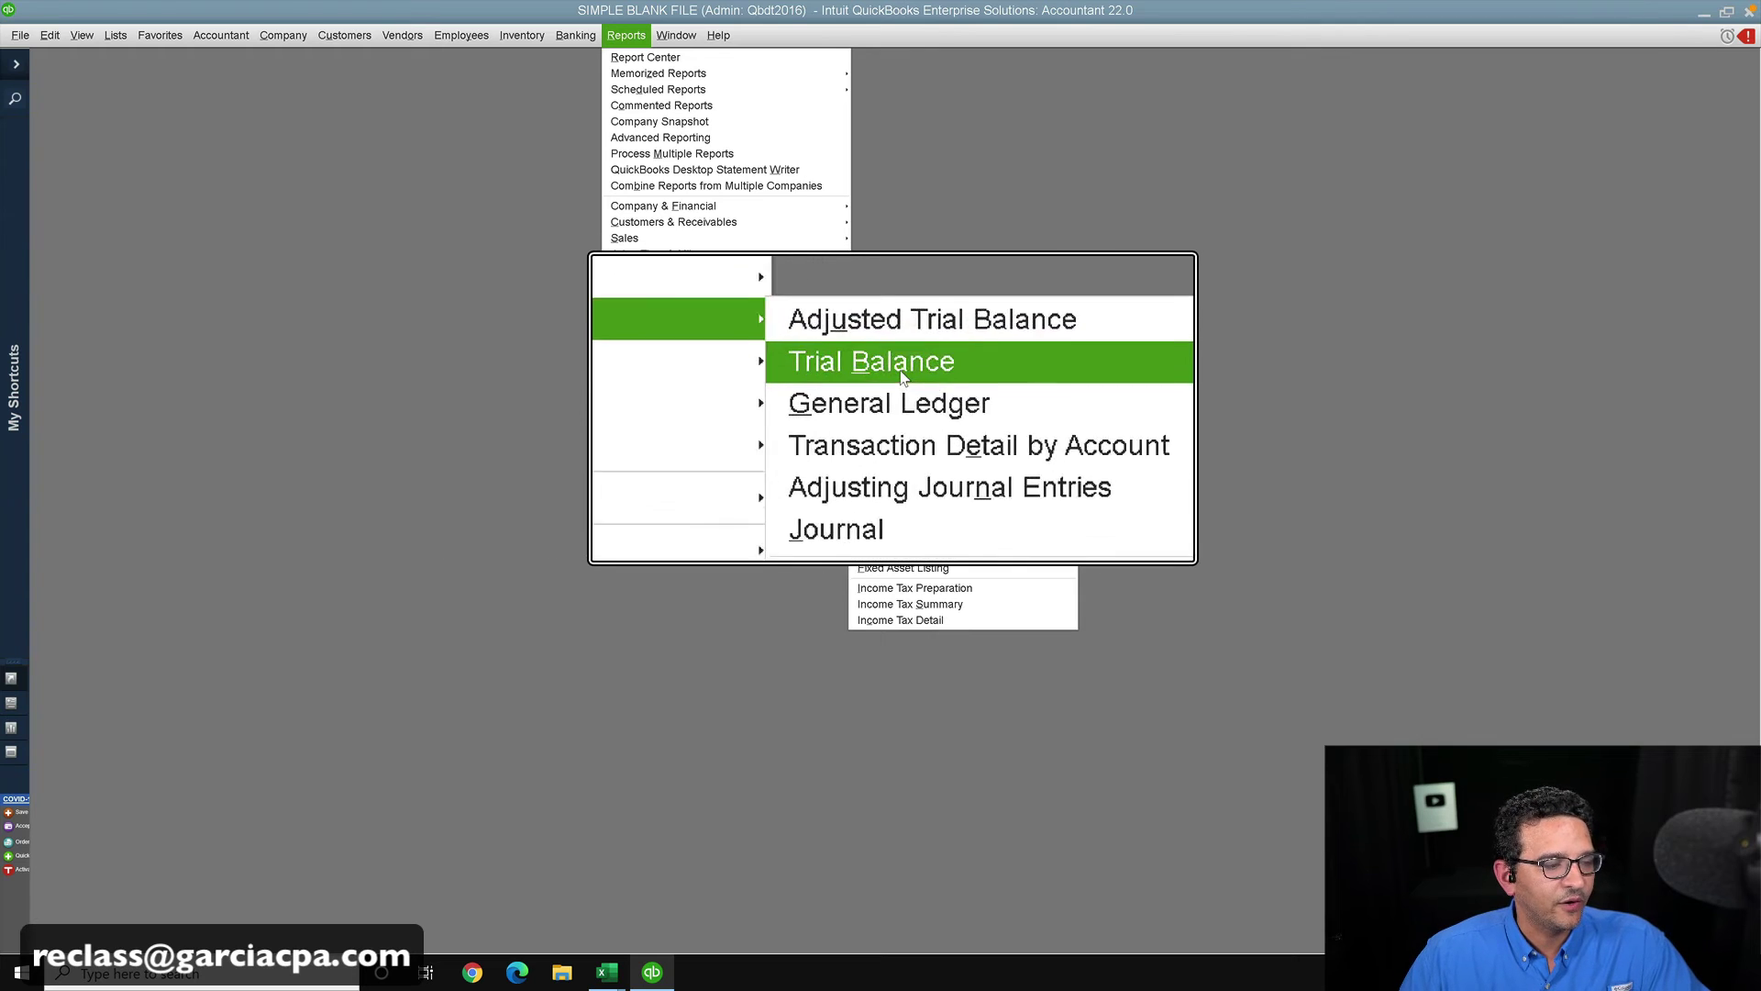
left_click(876, 375)
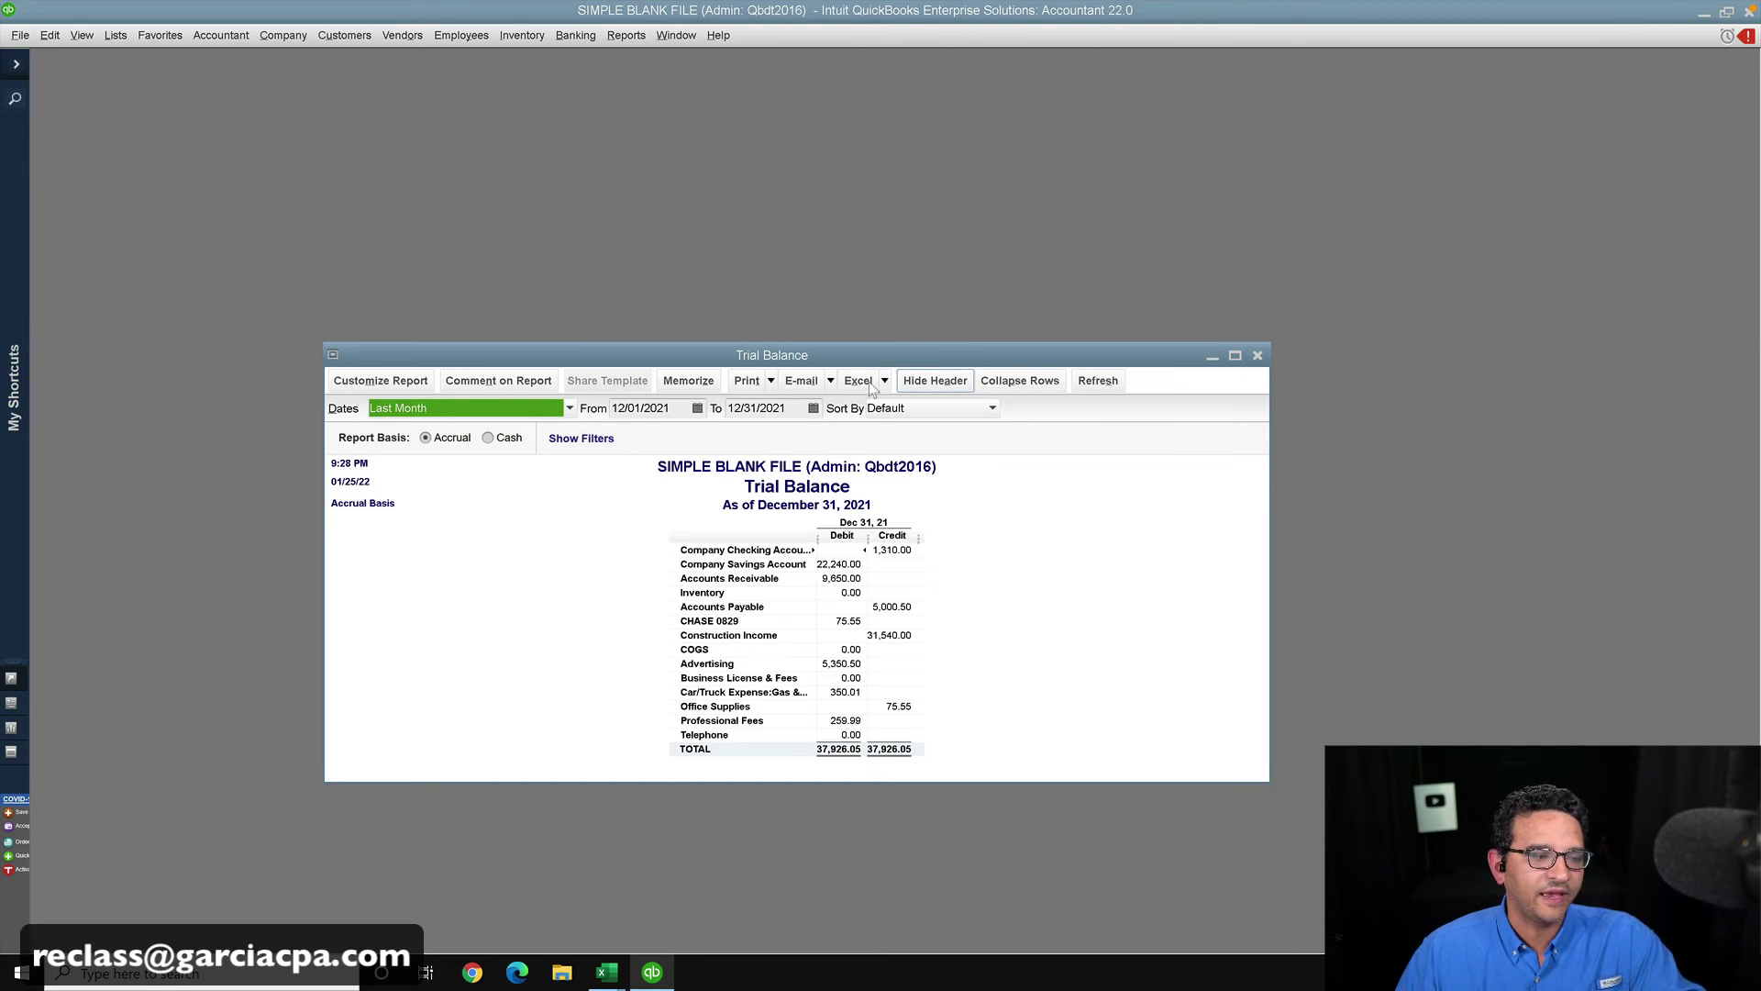
left_click(392, 408)
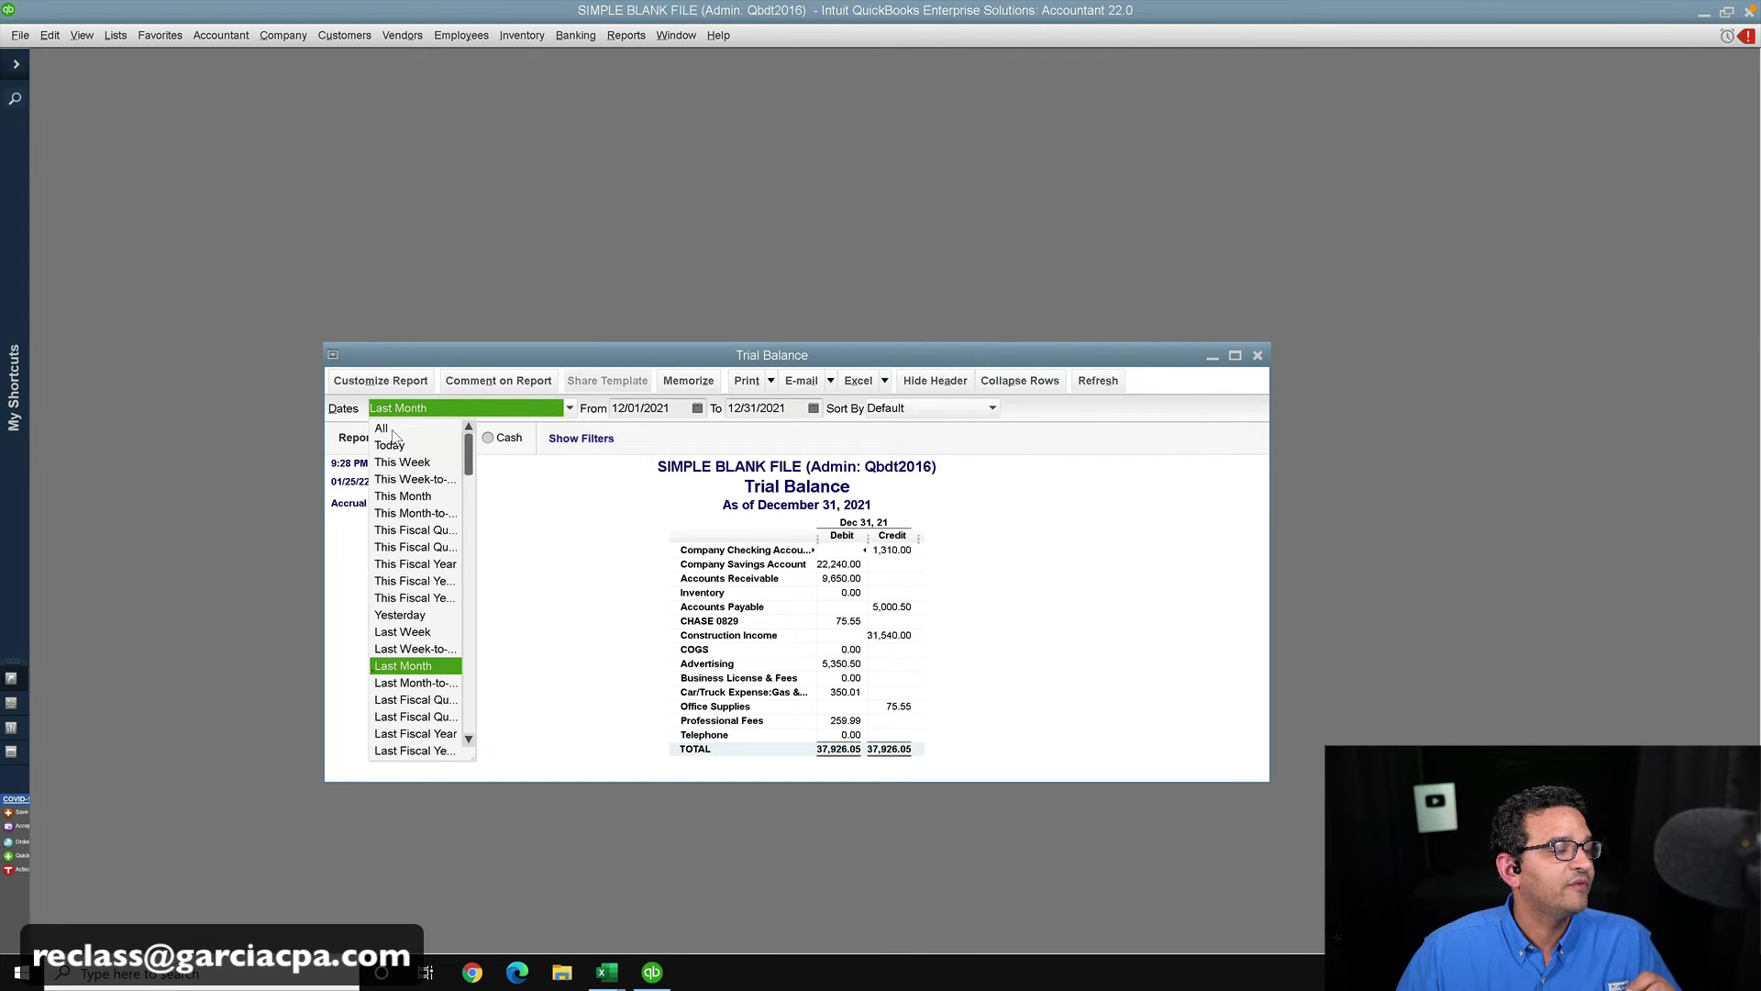
left_click(389, 428)
left_click(1234, 355)
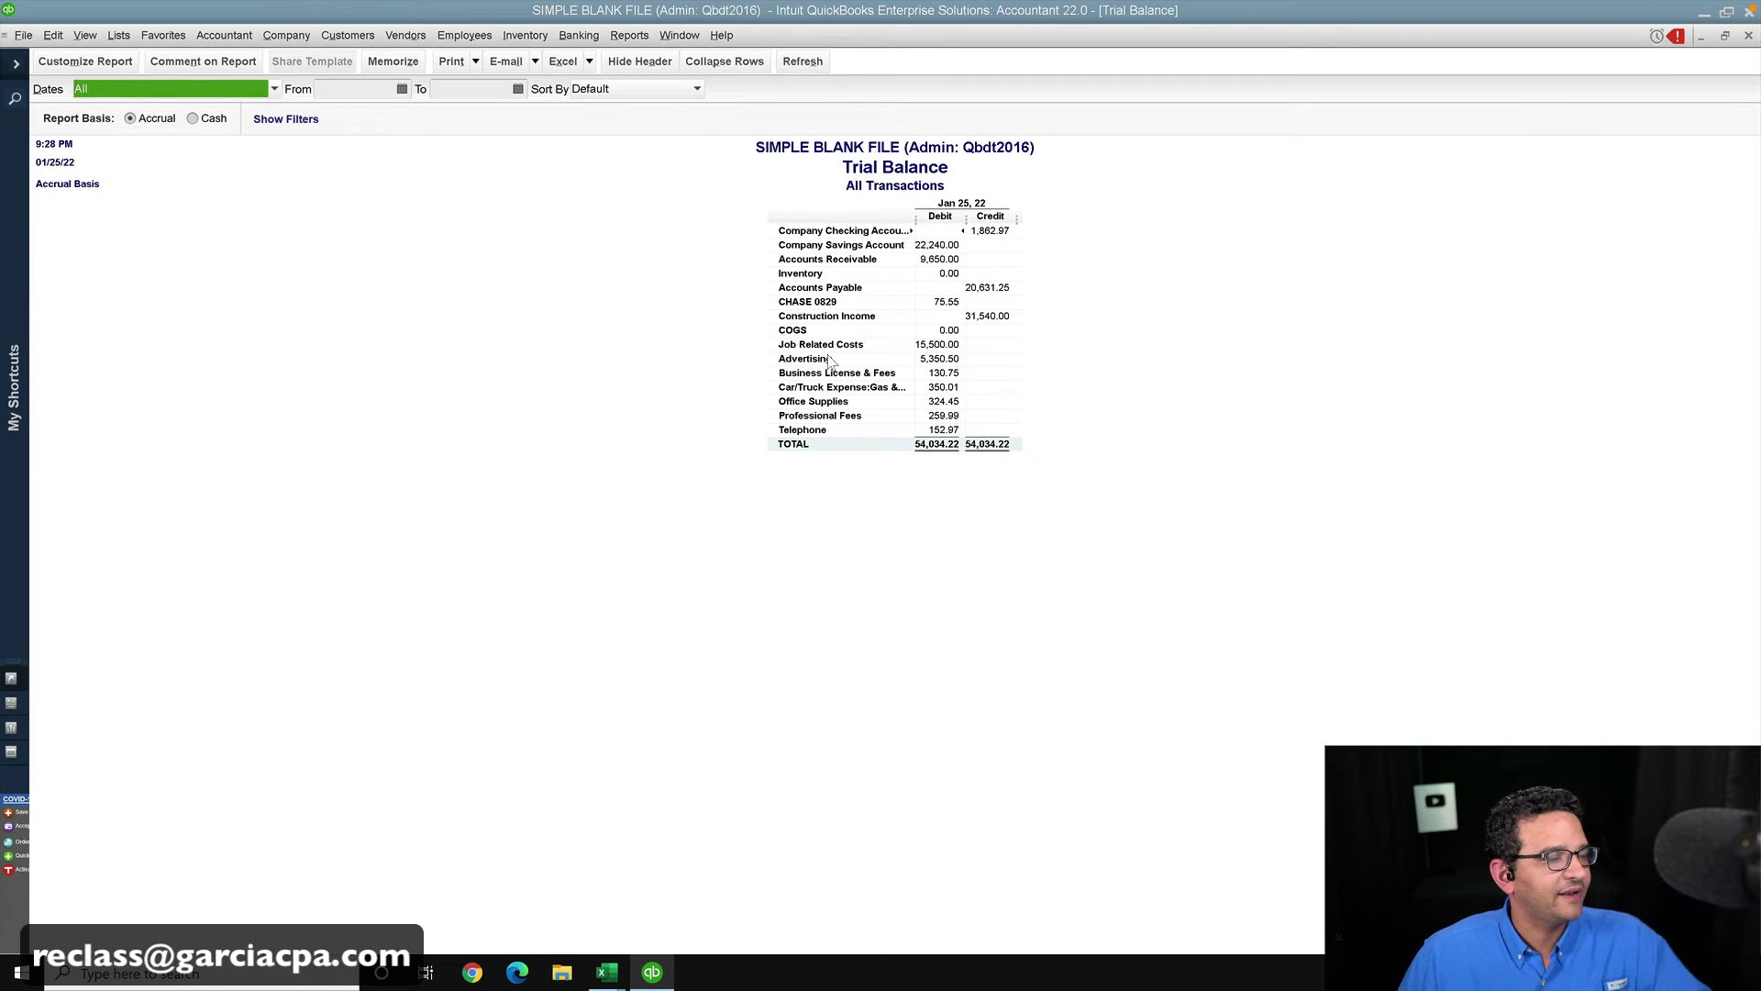
- Set the Trial Balance row label font size to 16 and apply the change to all related fonts
left_click(823, 264)
right_click(823, 266)
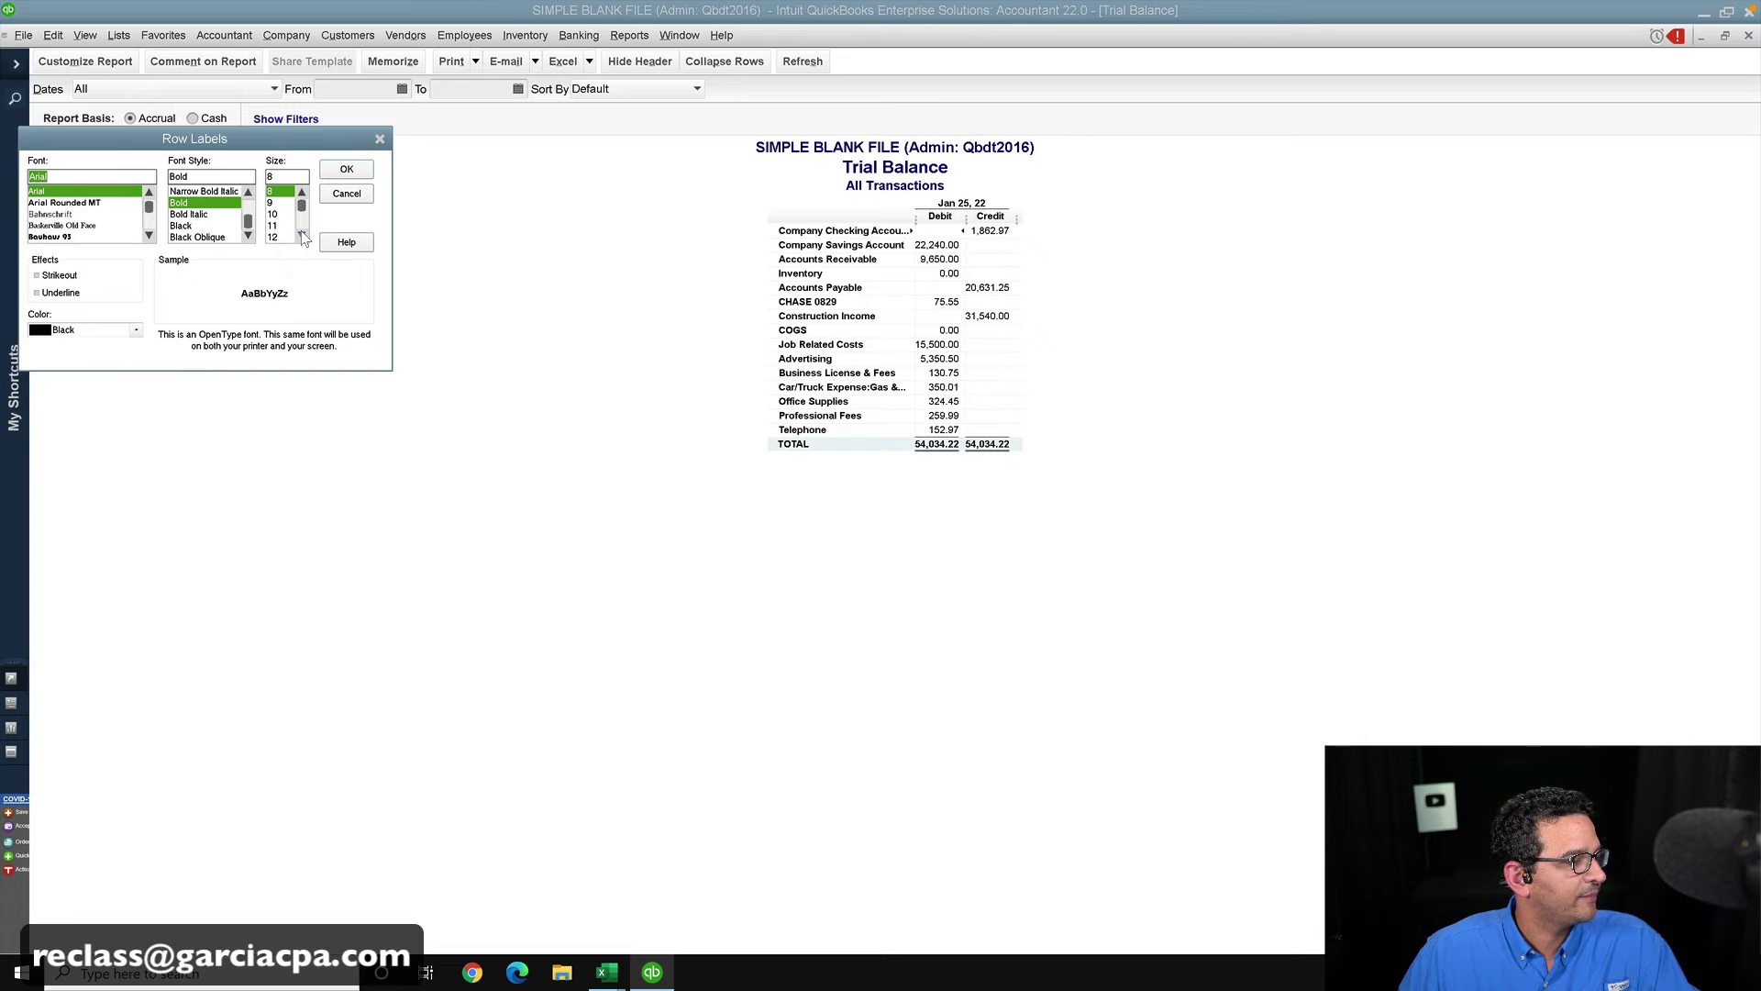
left_click(302, 235)
left_click(302, 234)
left_click(302, 235)
left_click(279, 228)
left_click(347, 168)
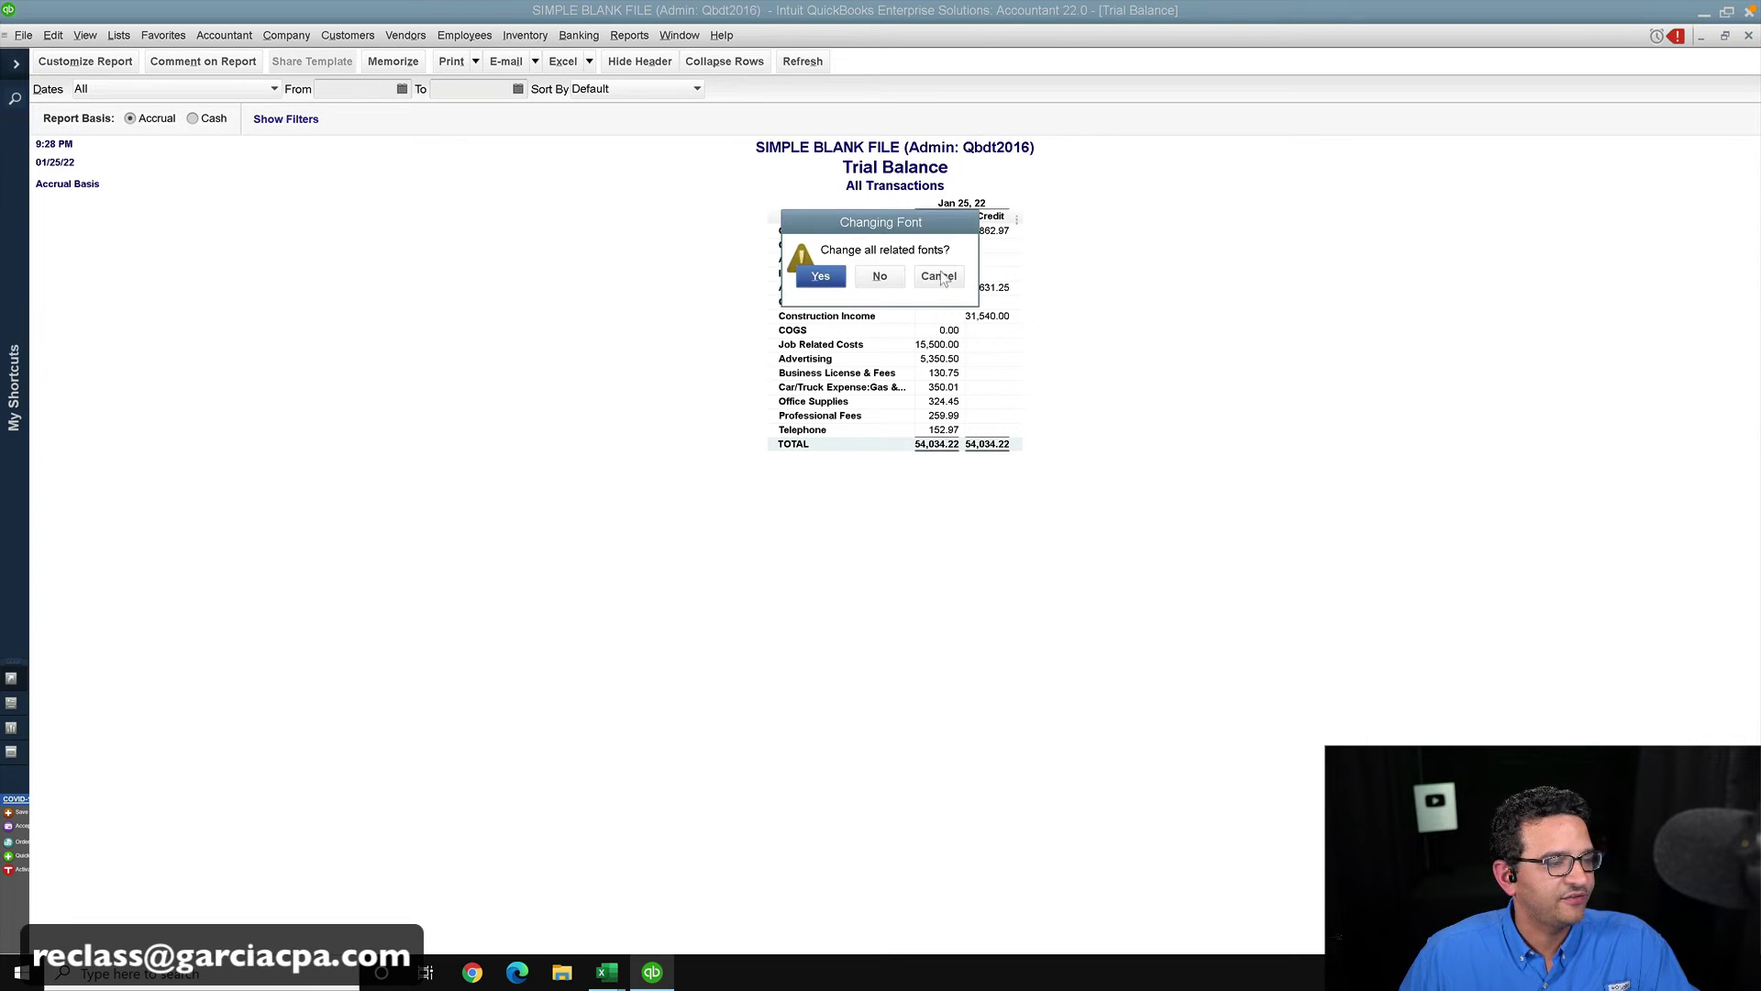
left_click(816, 280)
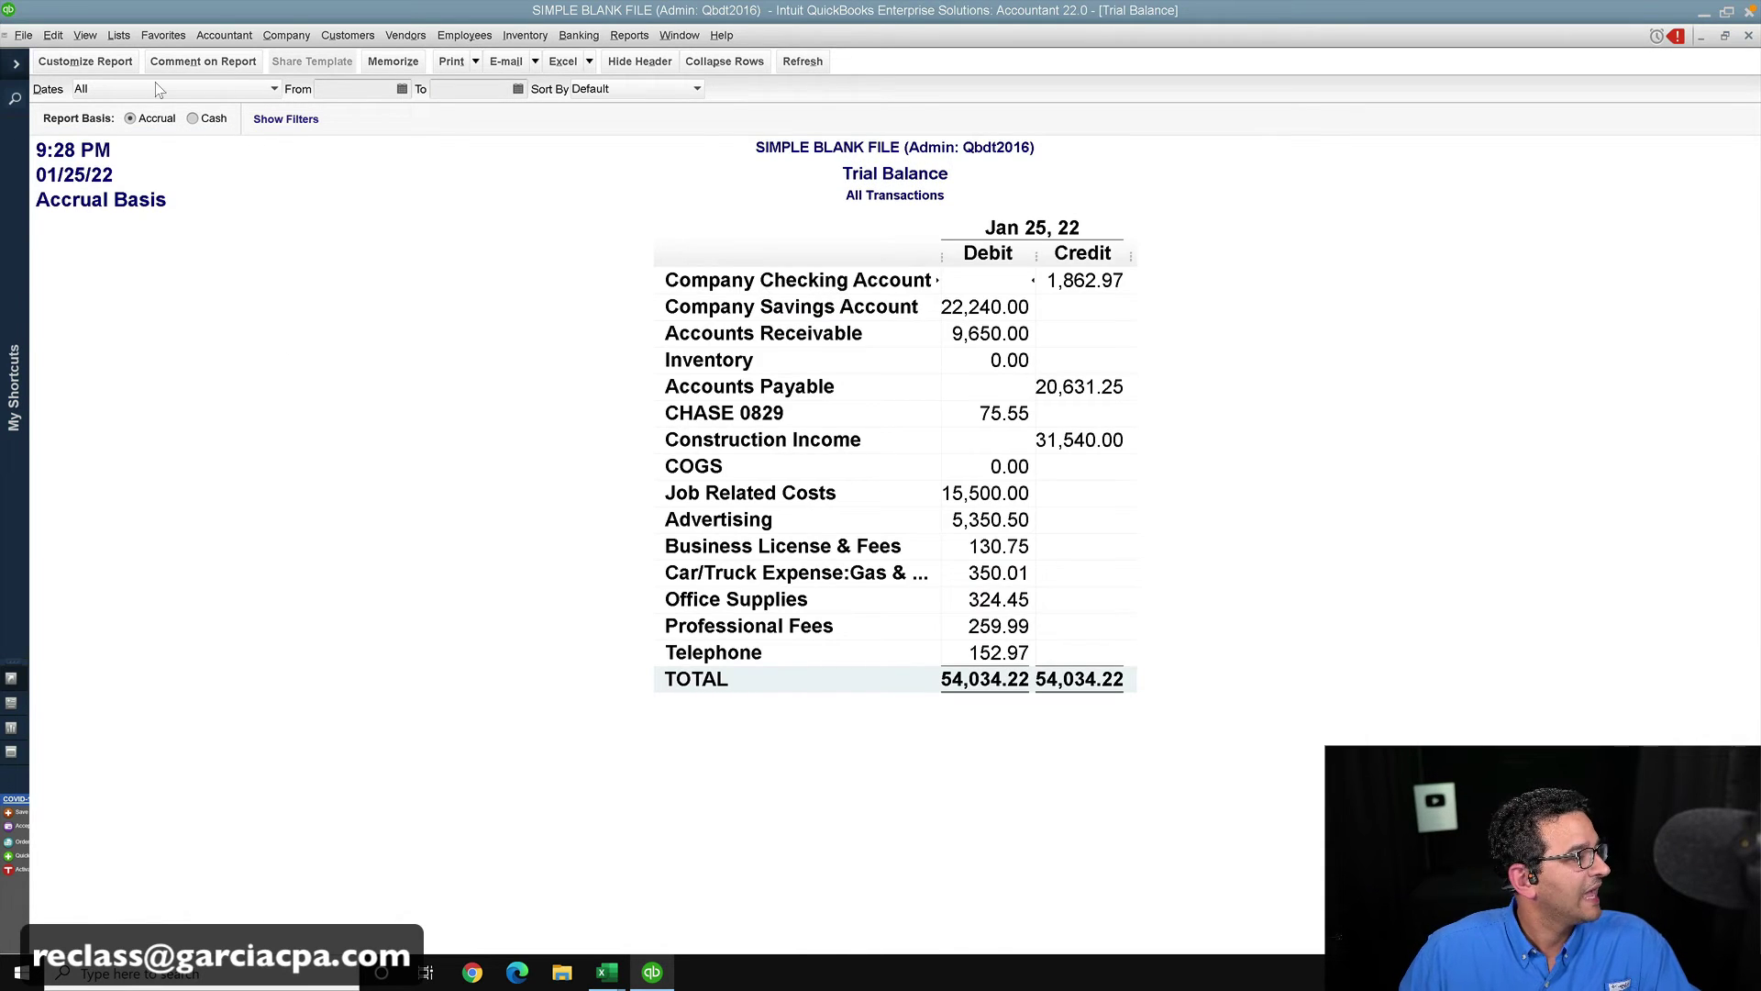
- Filter the Trial Balance by account to show only all ordinary income/expense accounts
left_click(56, 60)
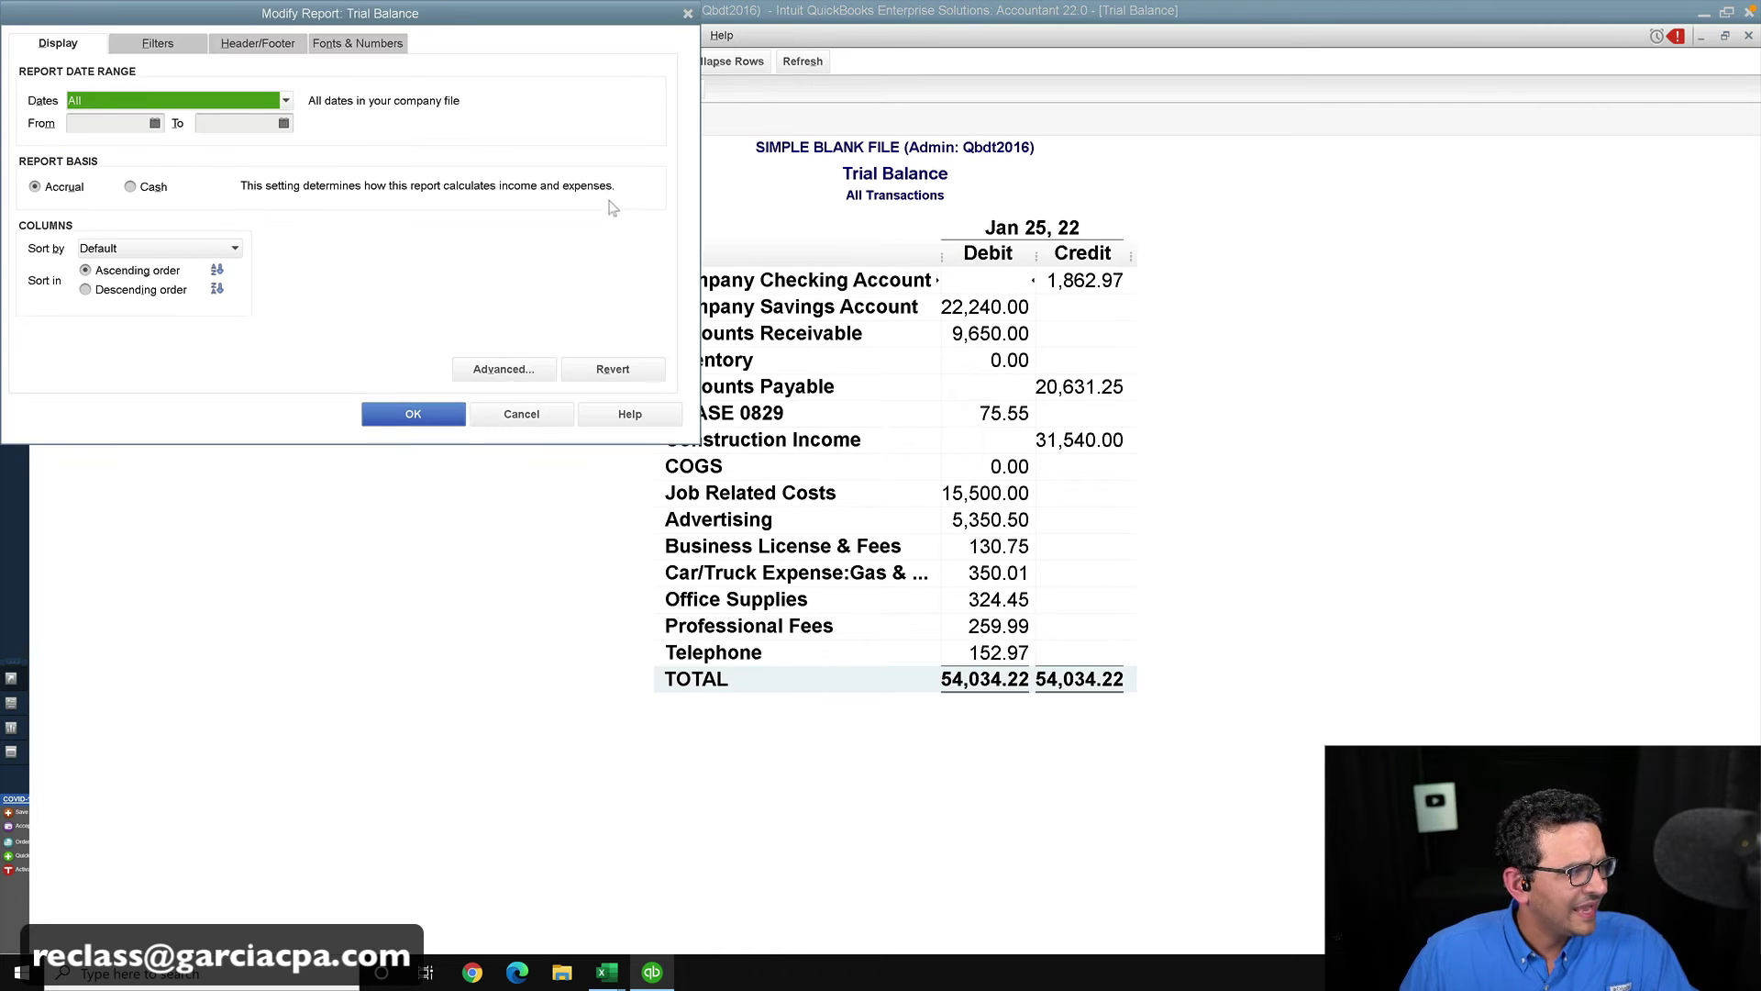
left_click(157, 43)
left_click(384, 129)
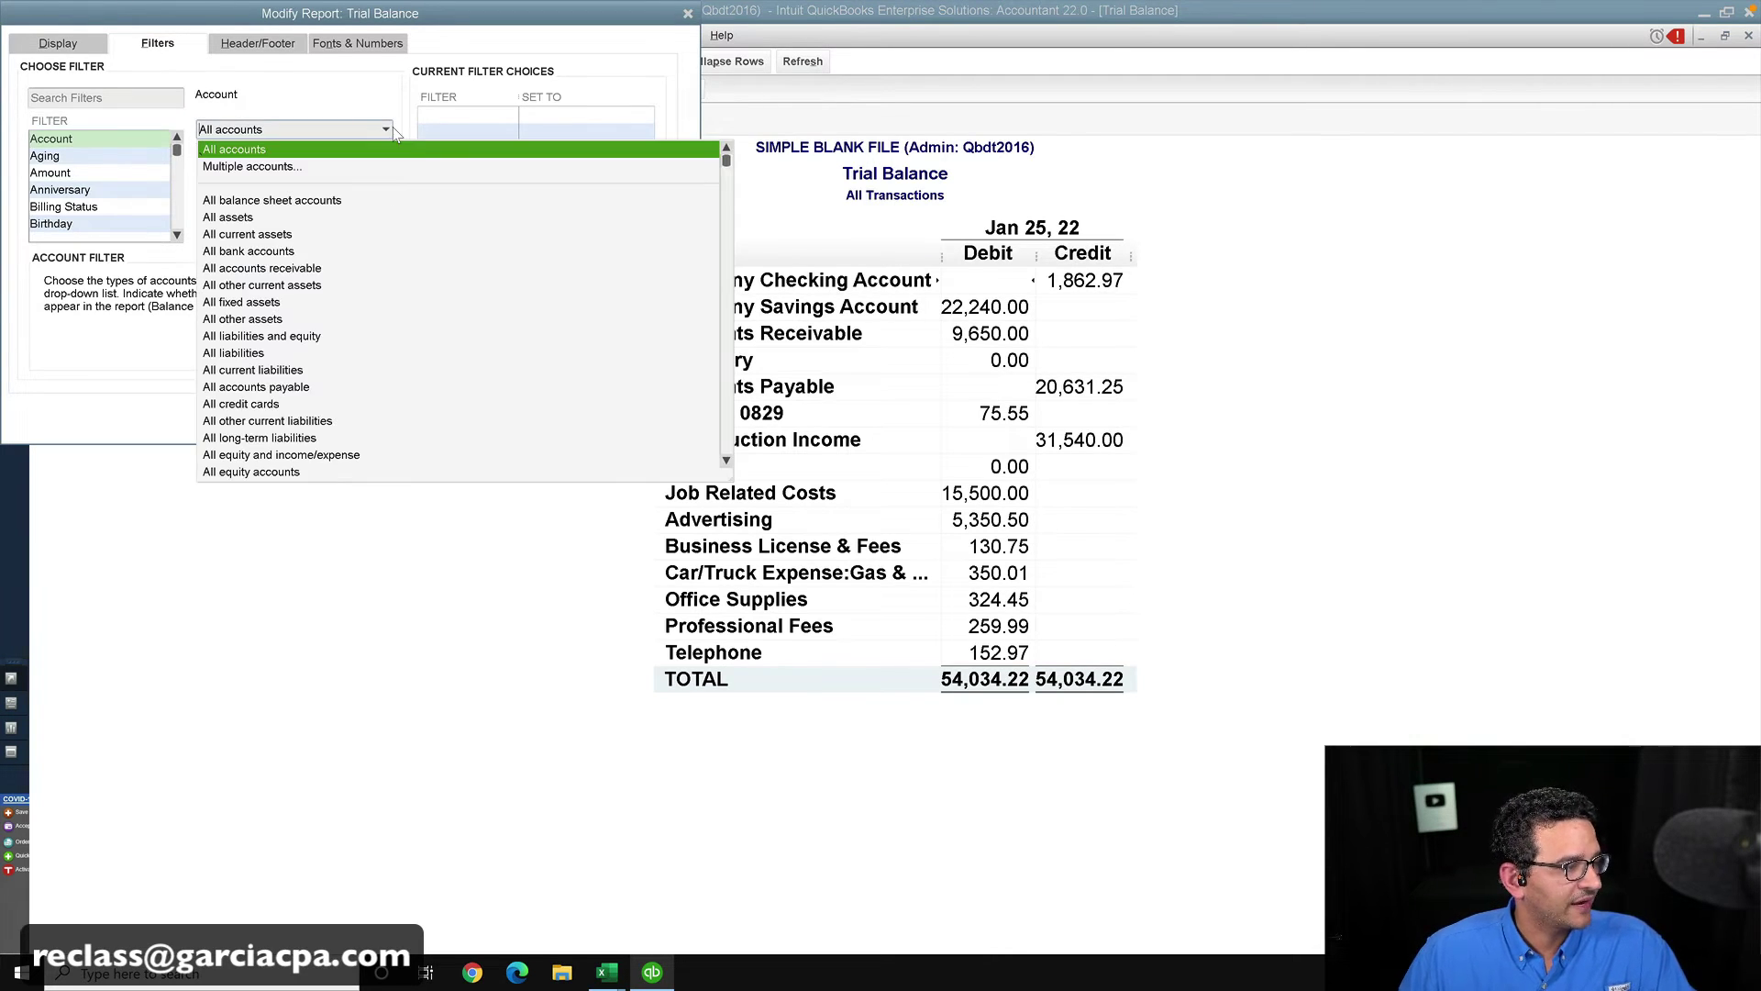
scroll(275, 407, "down", 1)
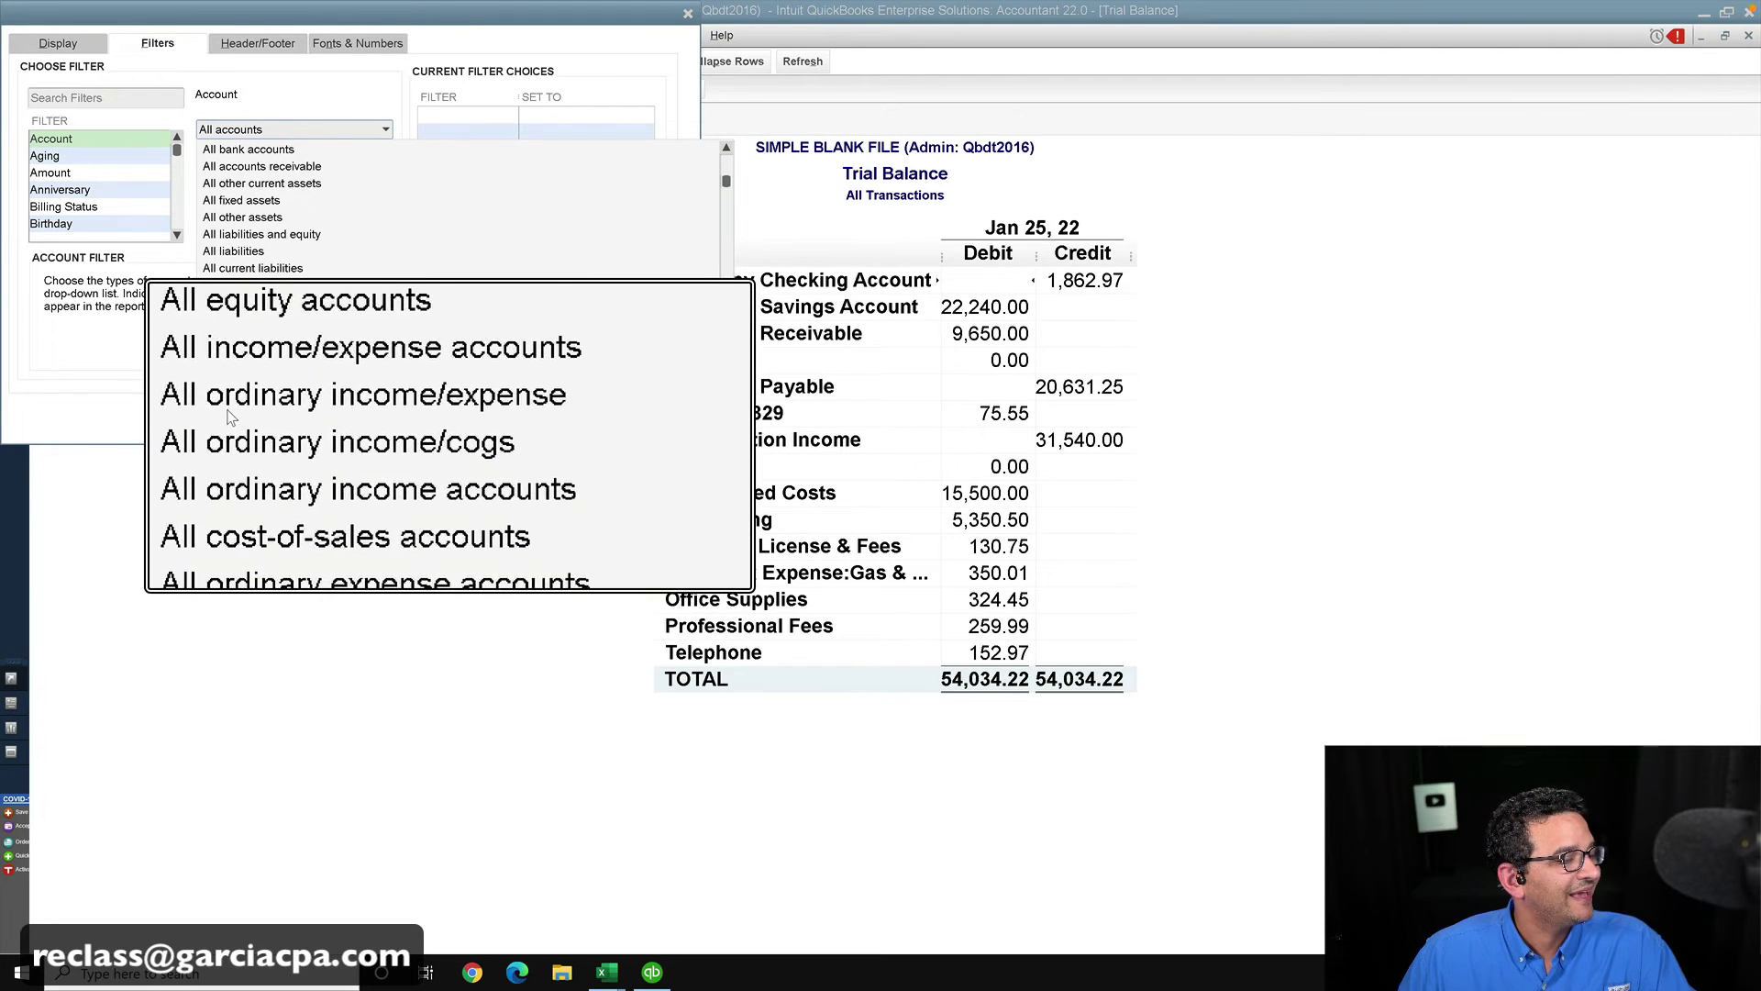
left_click(242, 405)
left_click(422, 417)
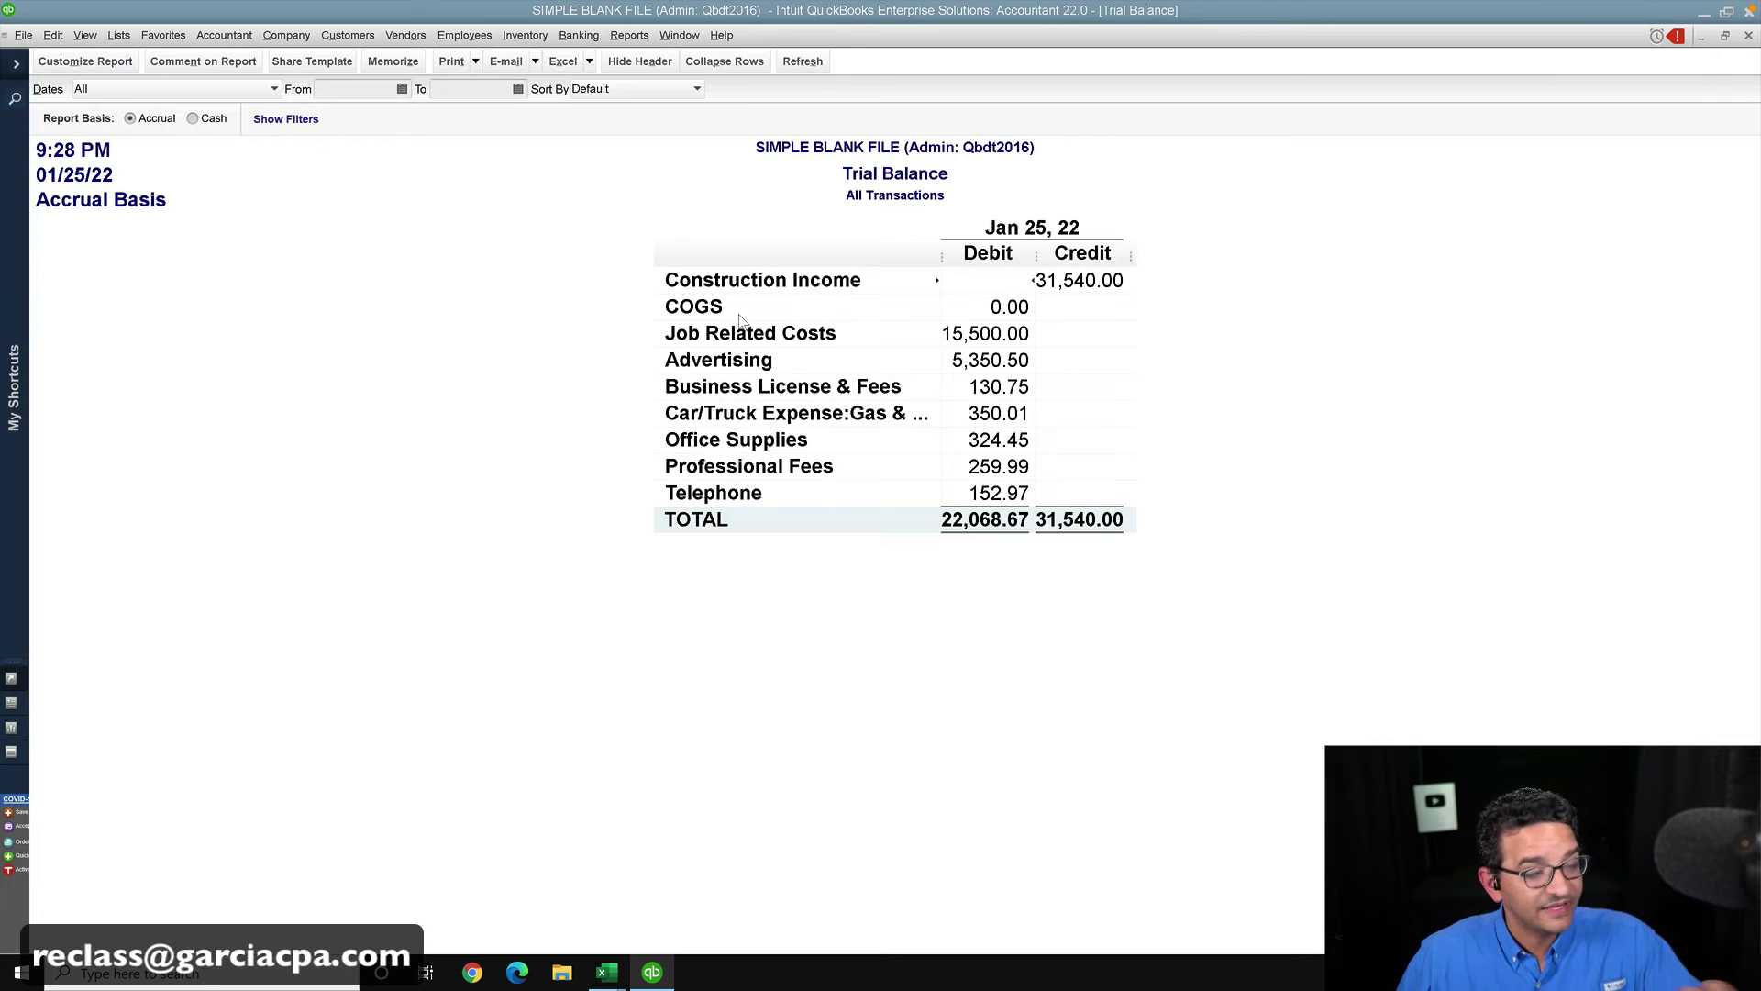
left_click(69, 59)
left_click(158, 43)
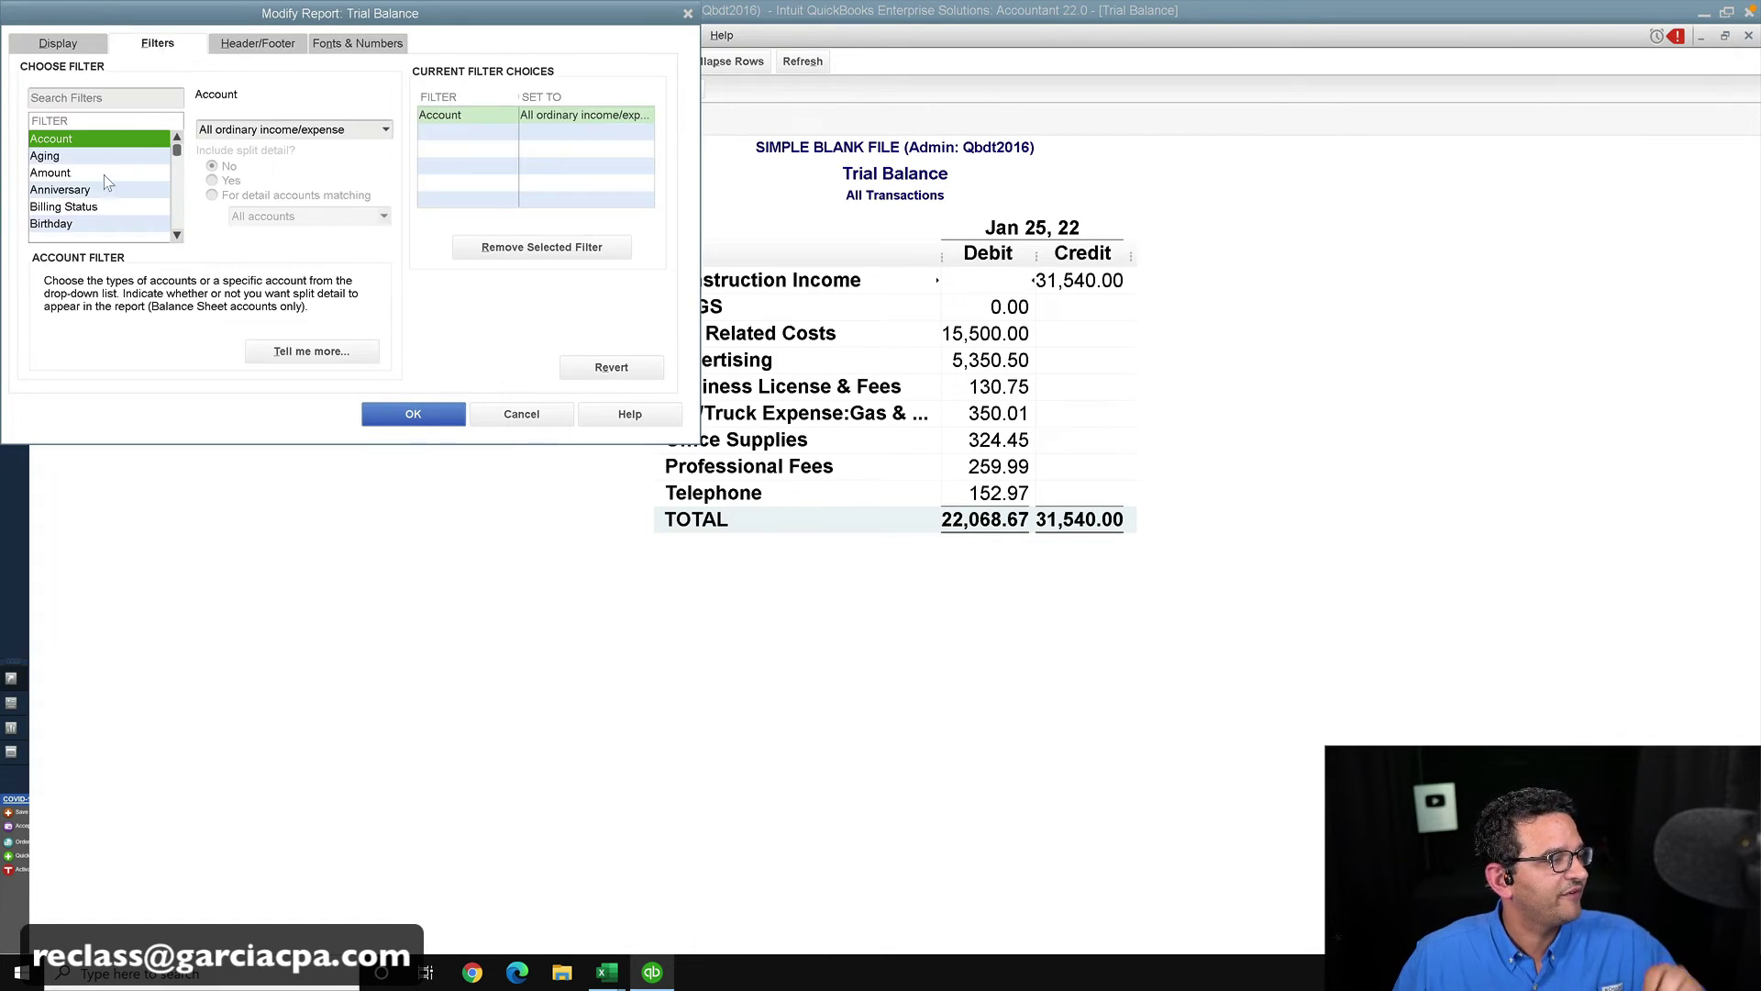
left_click(101, 173)
scroll(98, 187, "down", 2)
left_click(295, 135)
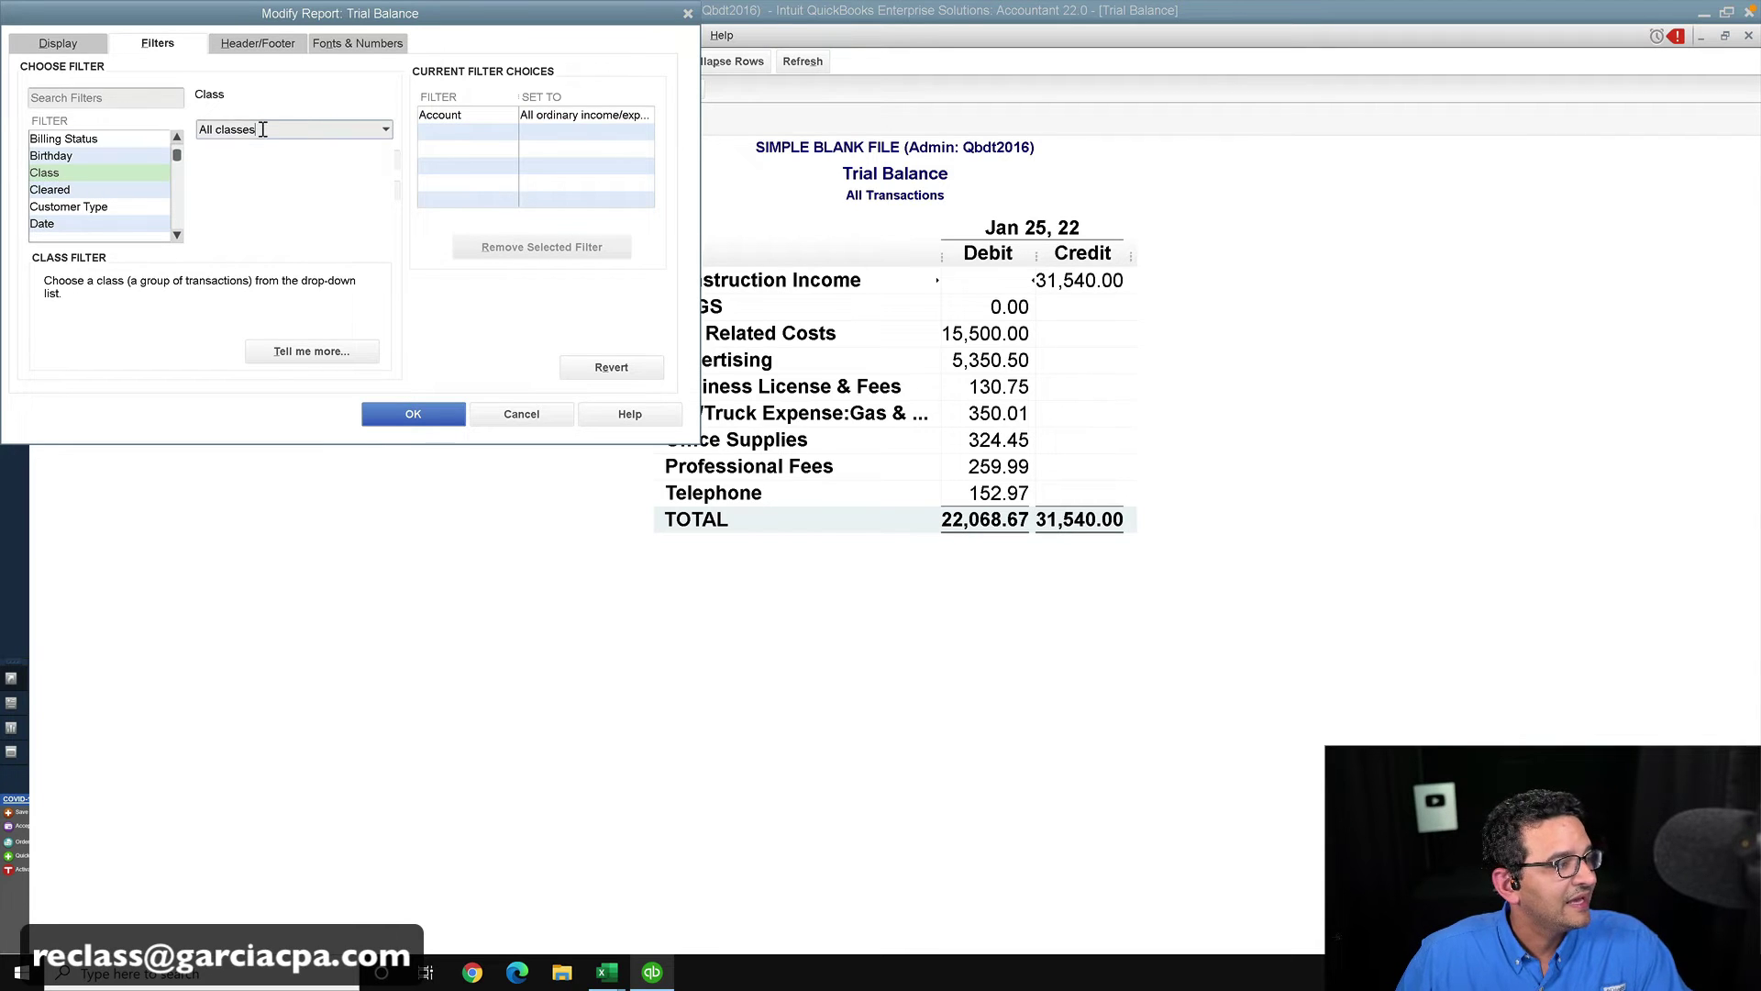
left_click(387, 132)
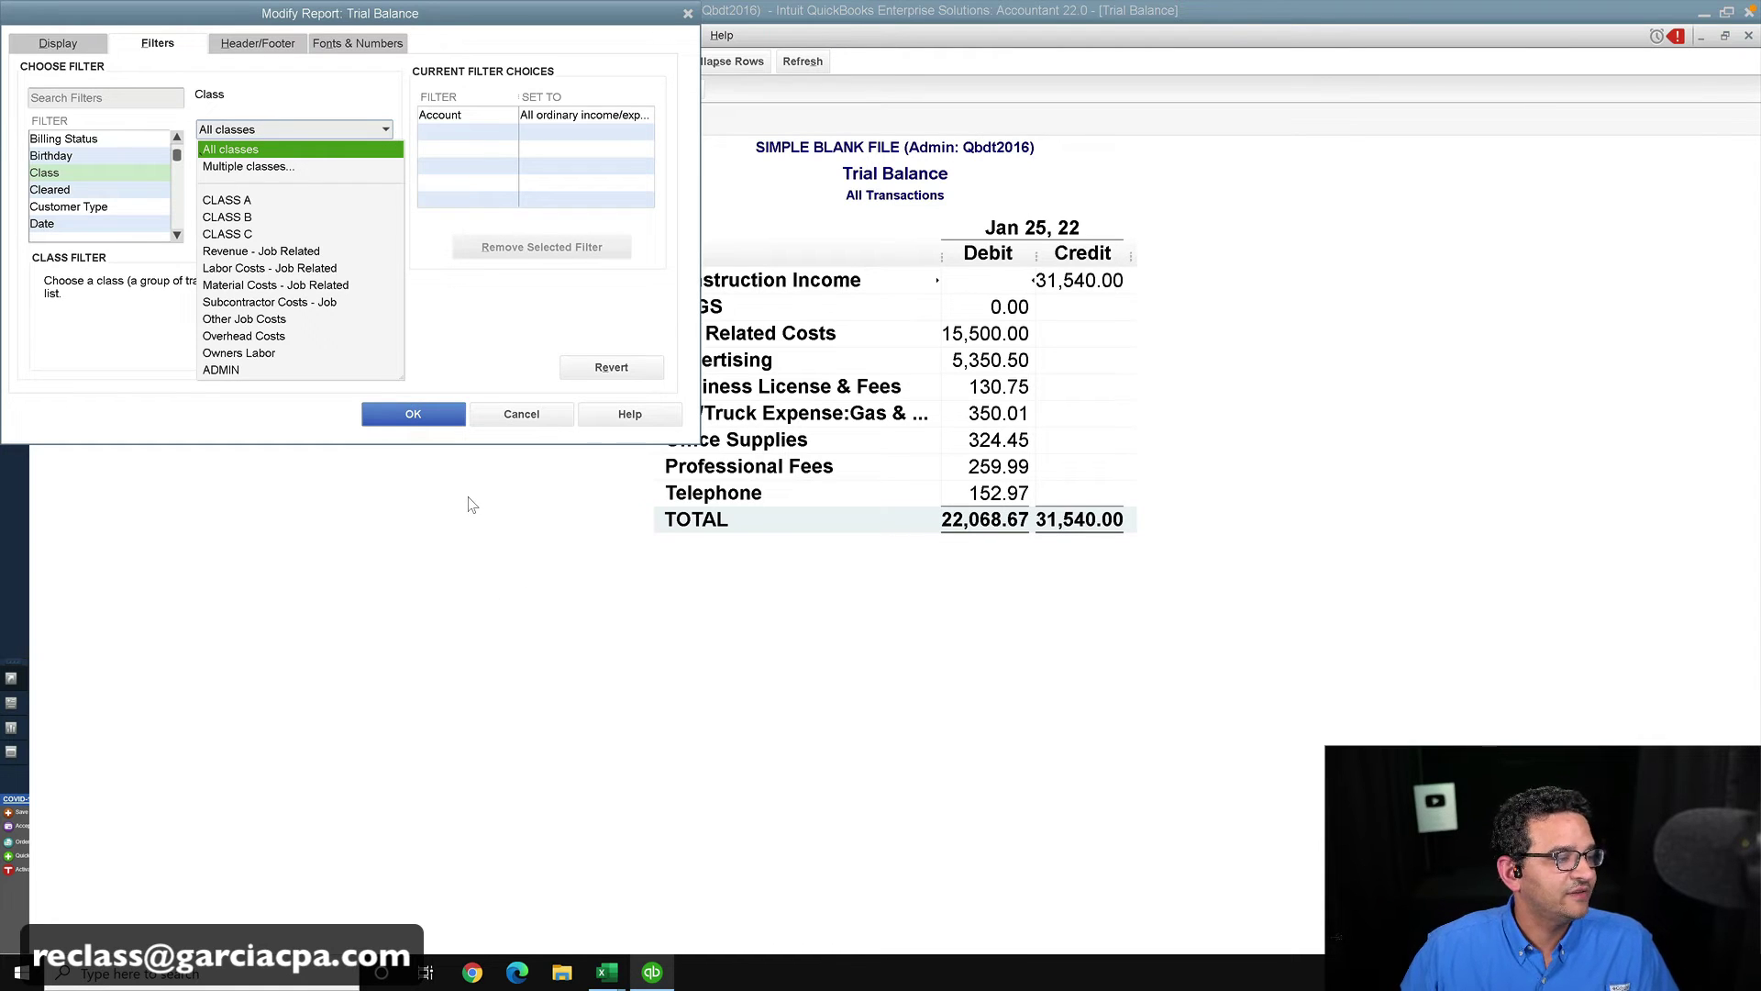
left_click(504, 417)
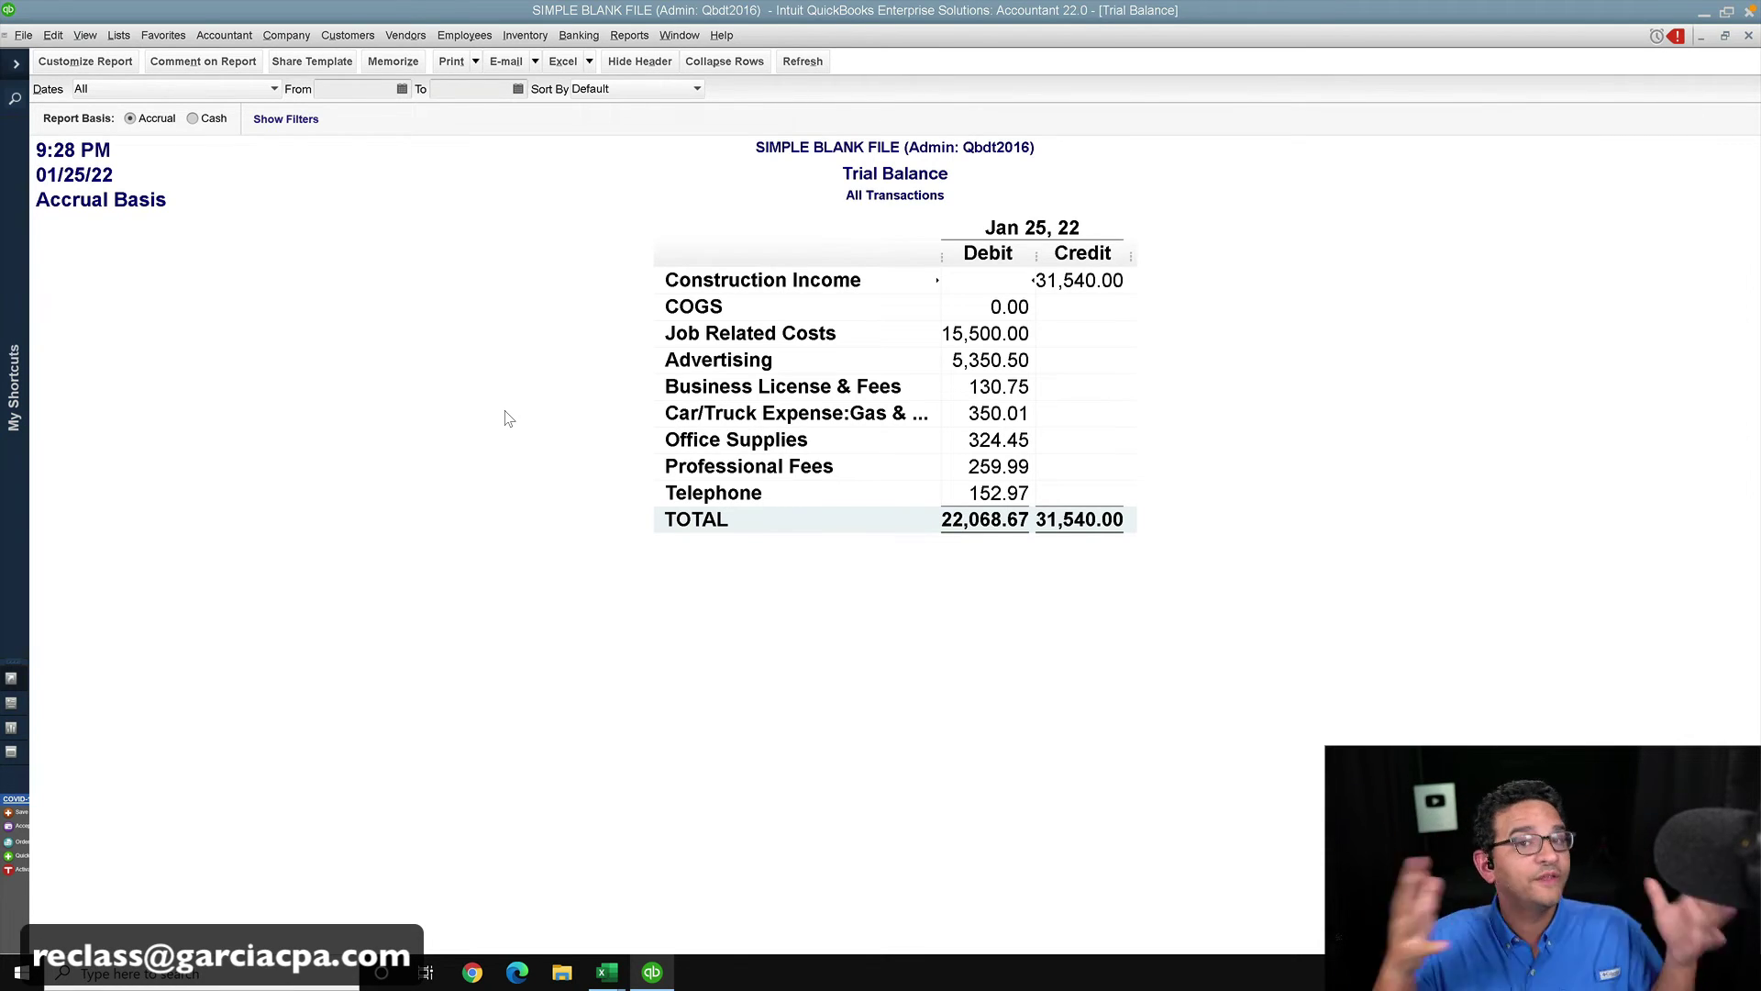
- Export the filtered Trial Balance to a new worksheet in a new Excel workbook and bring that workbook into view
left_click(590, 62)
left_click(590, 90)
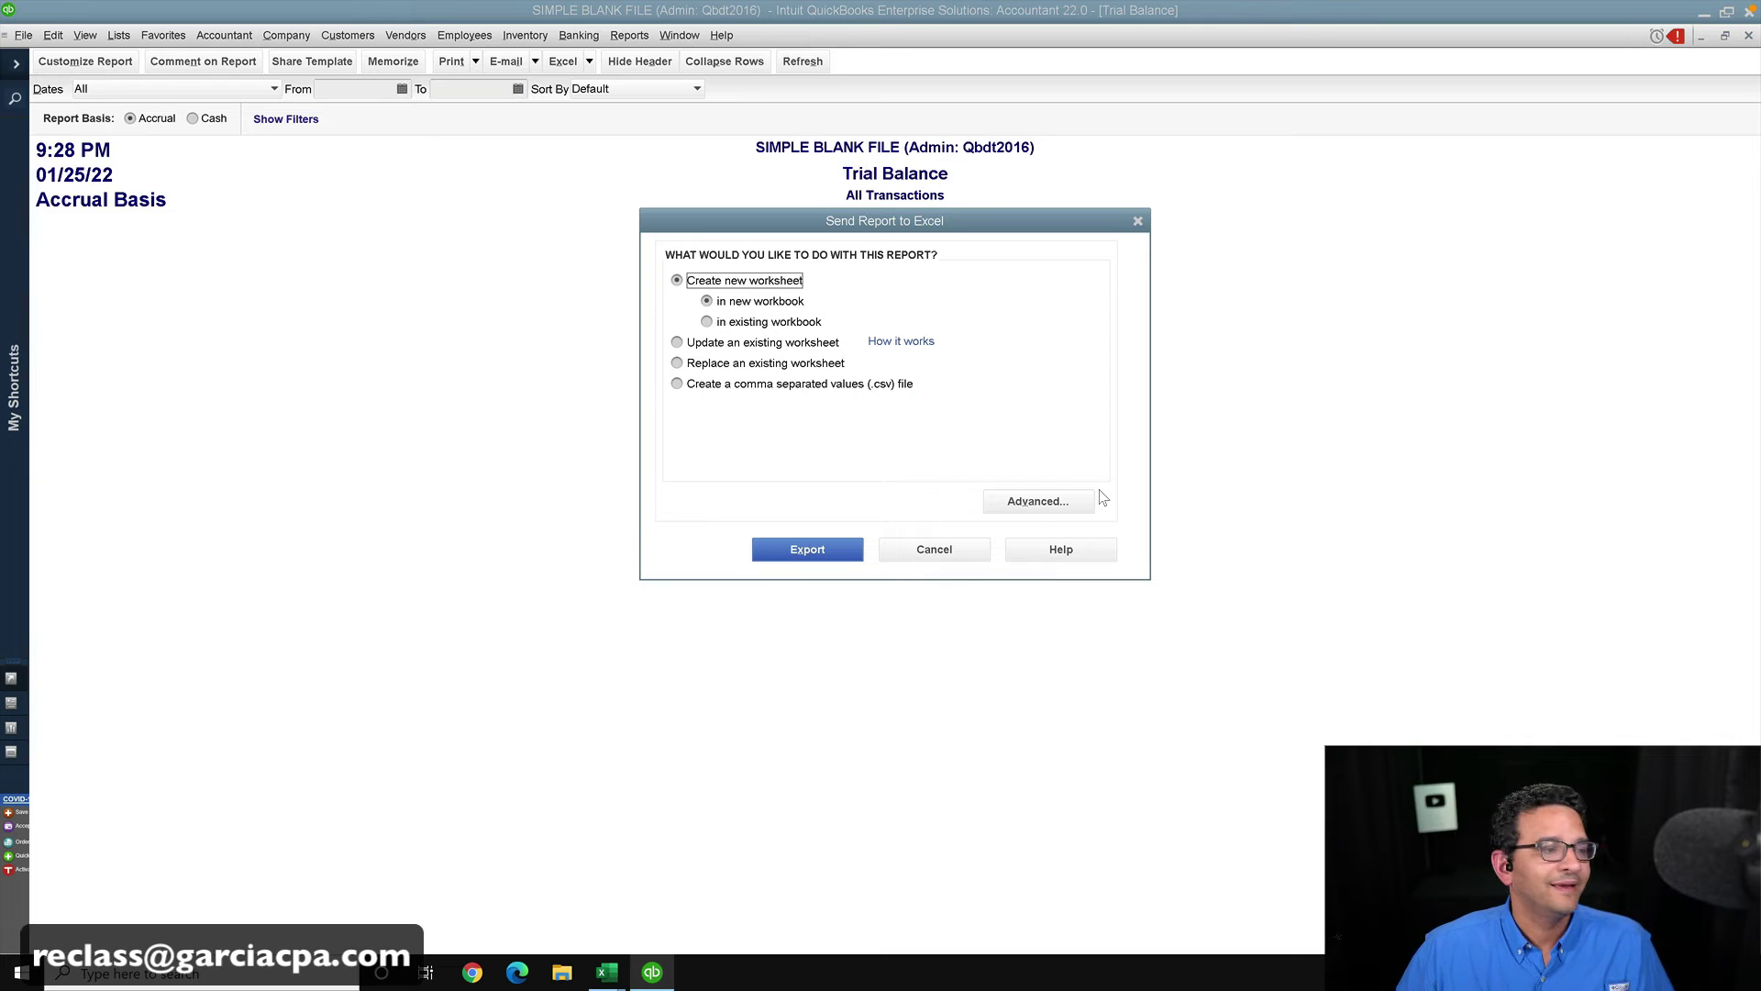
left_click(785, 553)
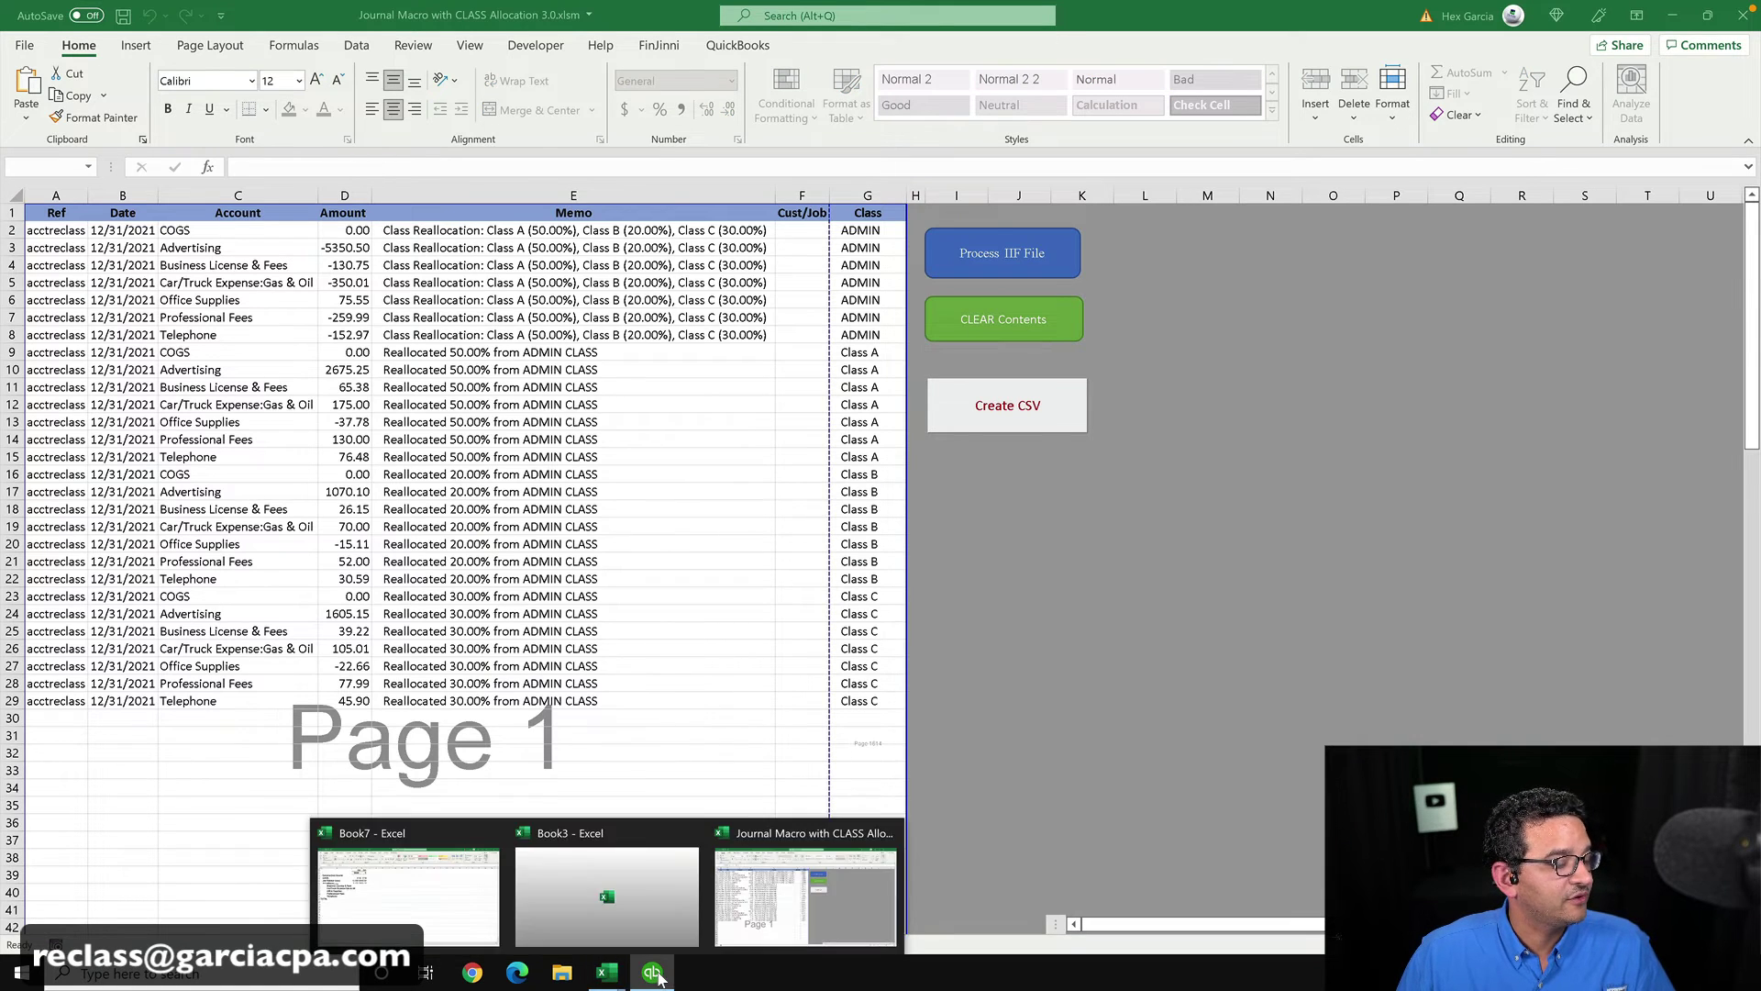
left_click(1671, 20)
left_click(444, 441)
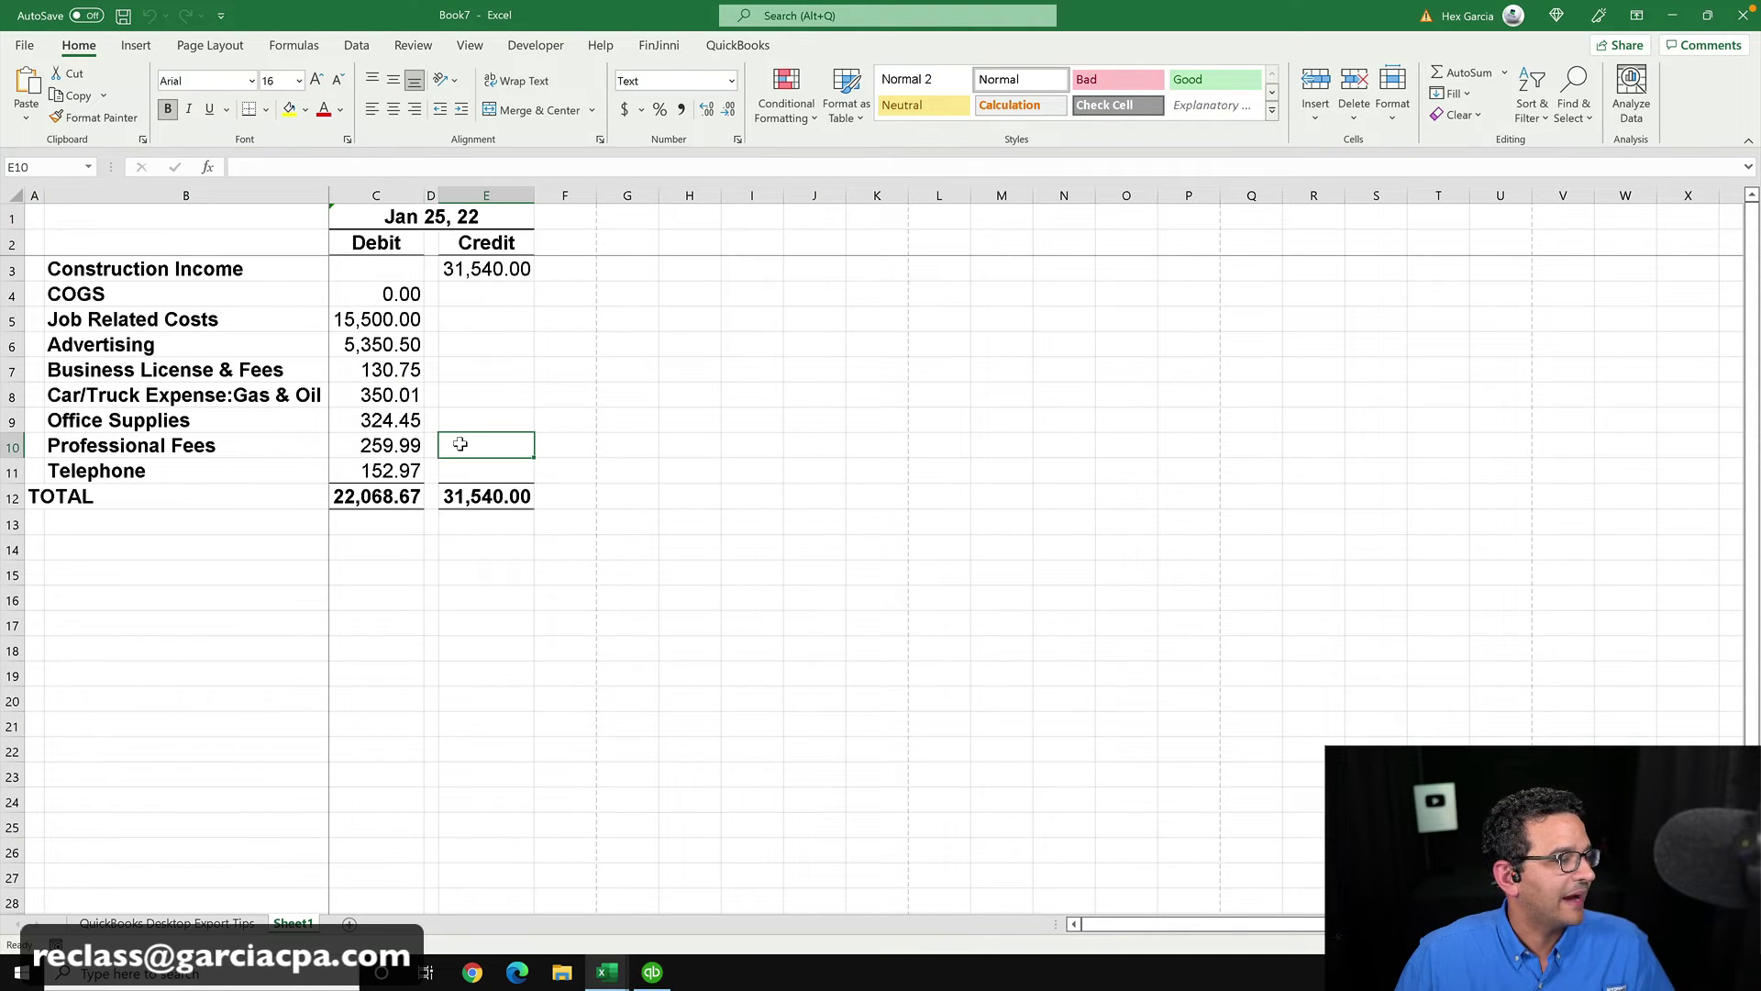
left_click_drag(119, 196, 499, 198)
left_click(613, 396)
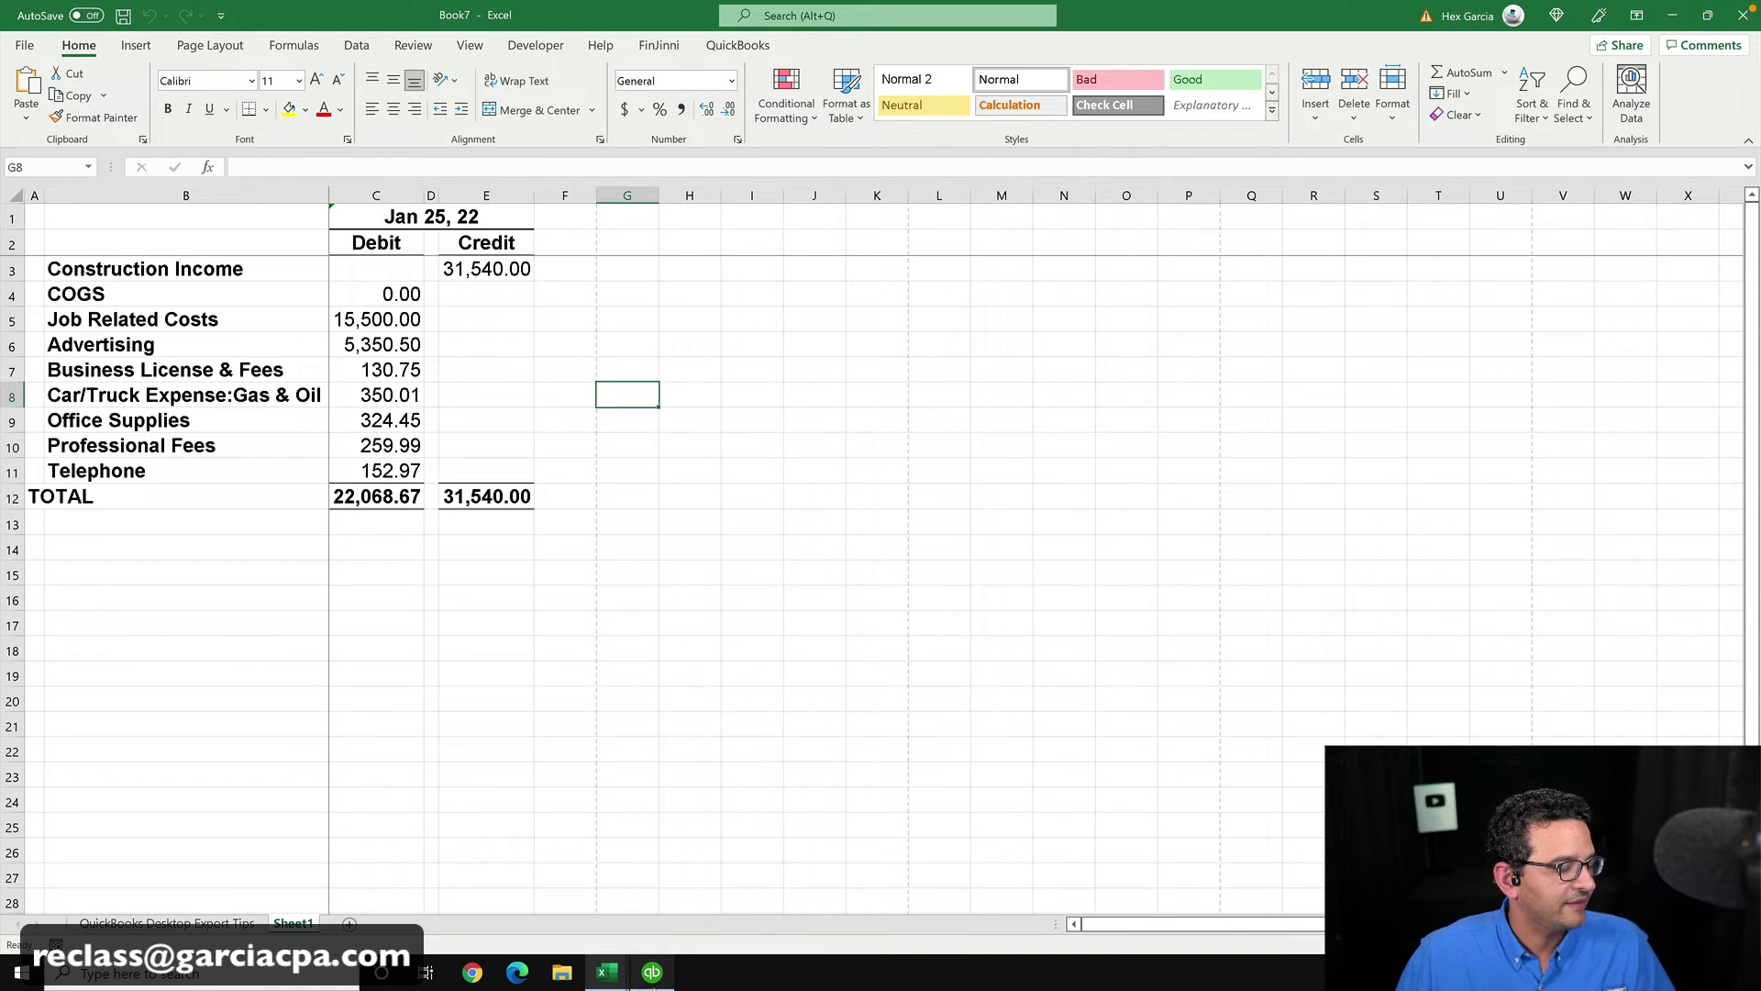
- Return to the QuickBooks Trial Balance, add a Class filter for multiple classes with every class selected, and refresh the report
left_click(652, 972)
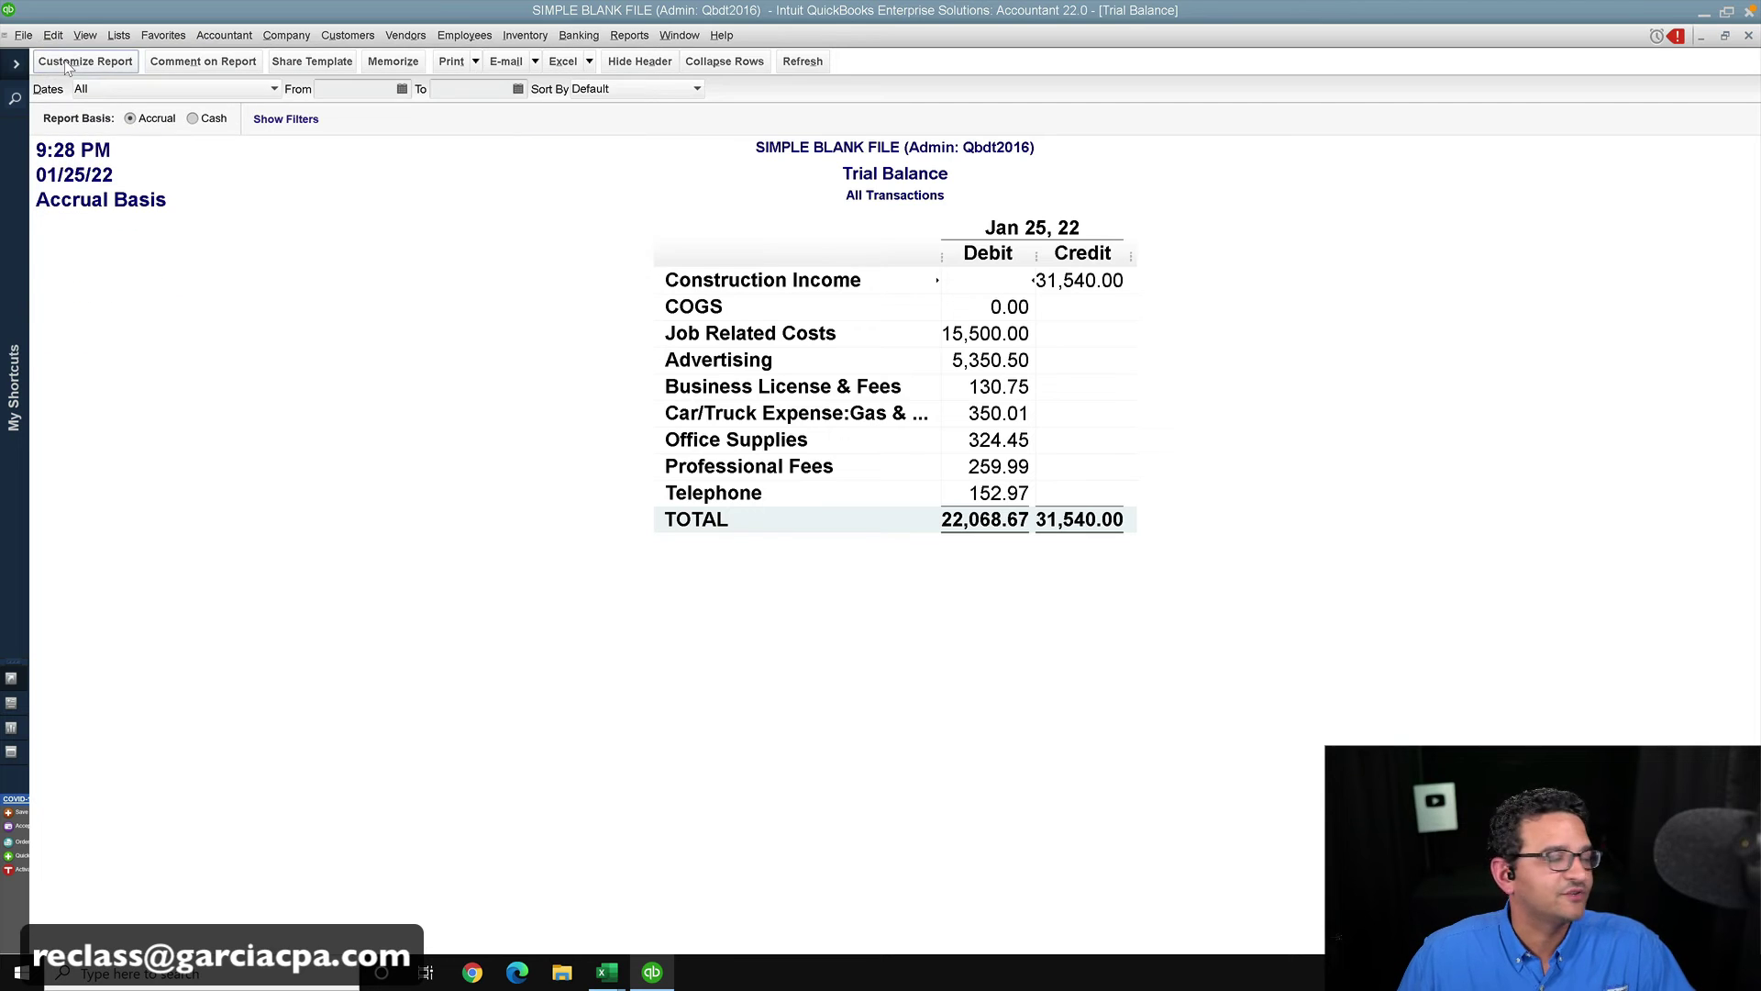
left_click(86, 61)
left_click(164, 51)
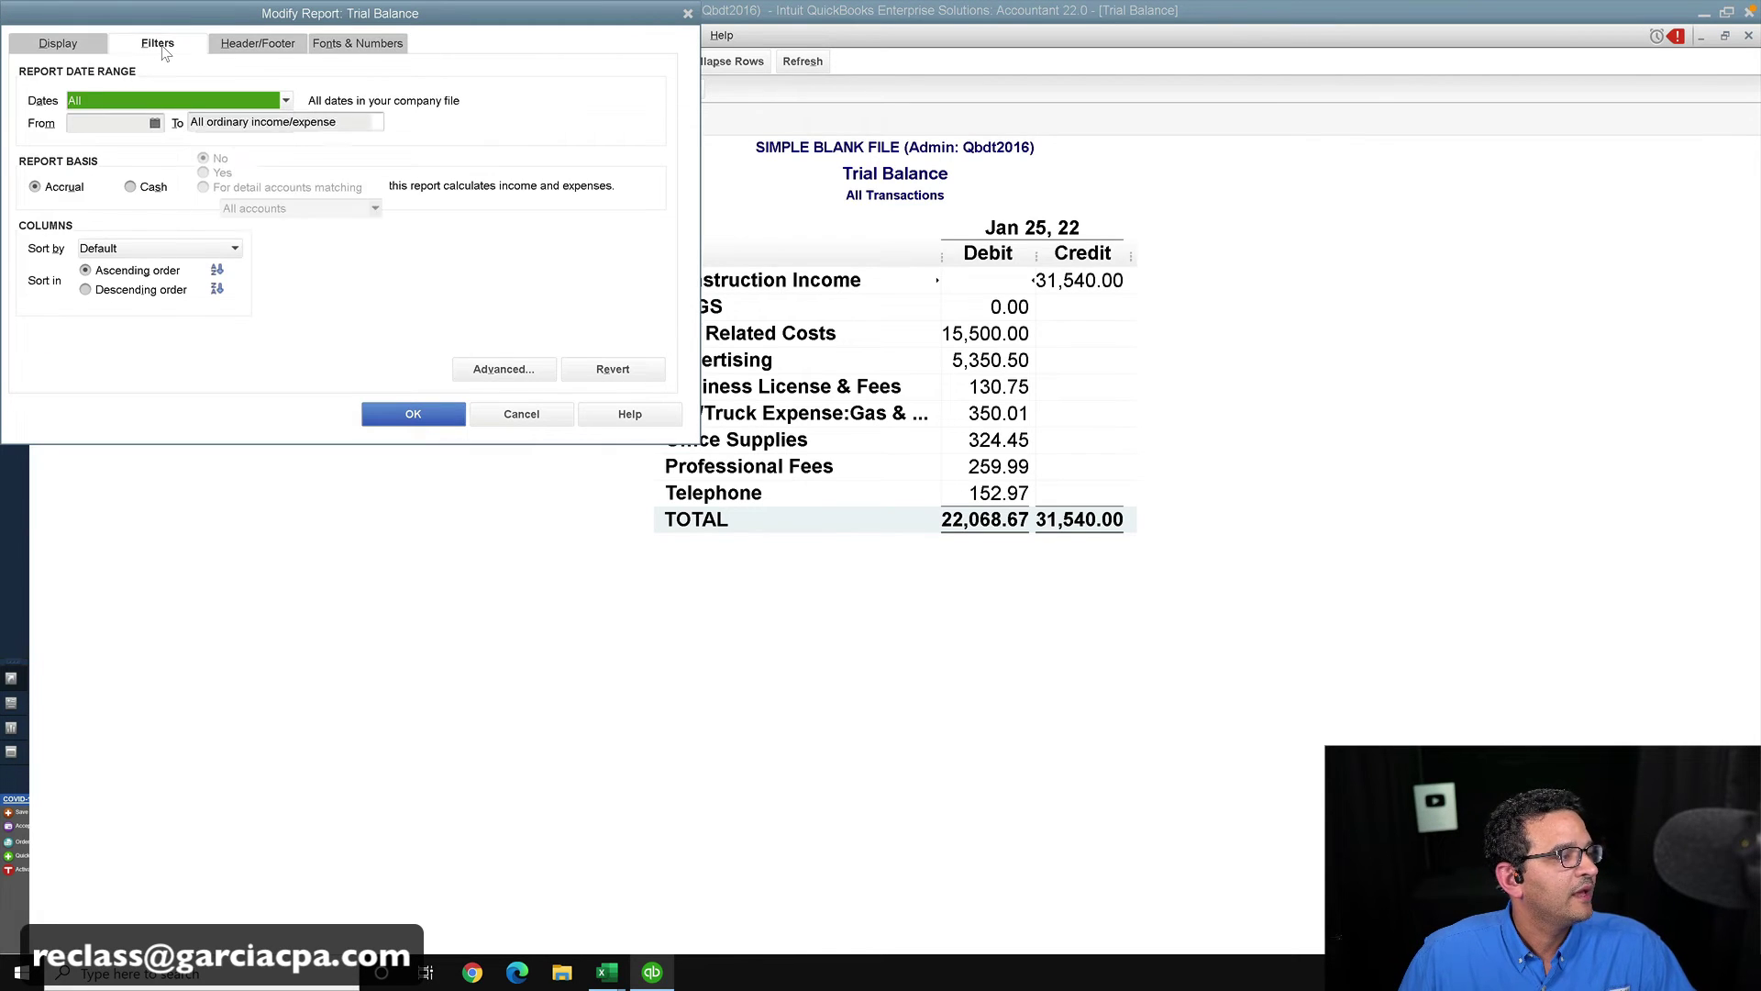
left_click(101, 173)
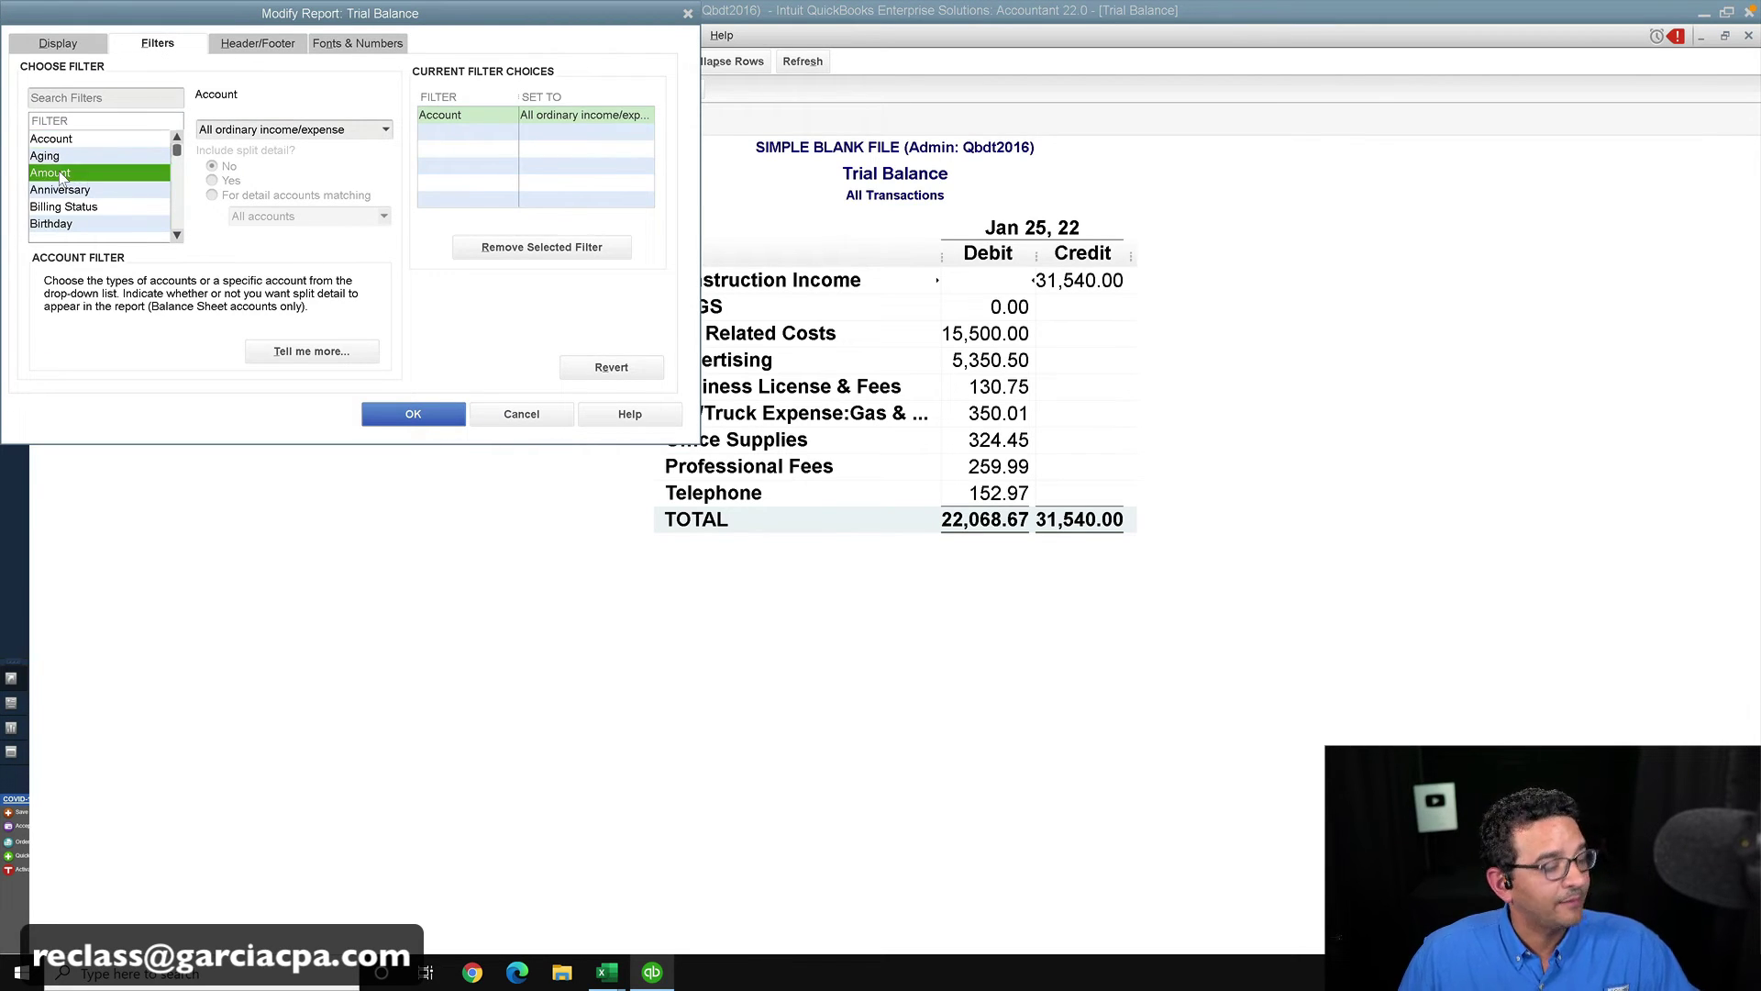
scroll(74, 184, "down", 2)
left_click(61, 175)
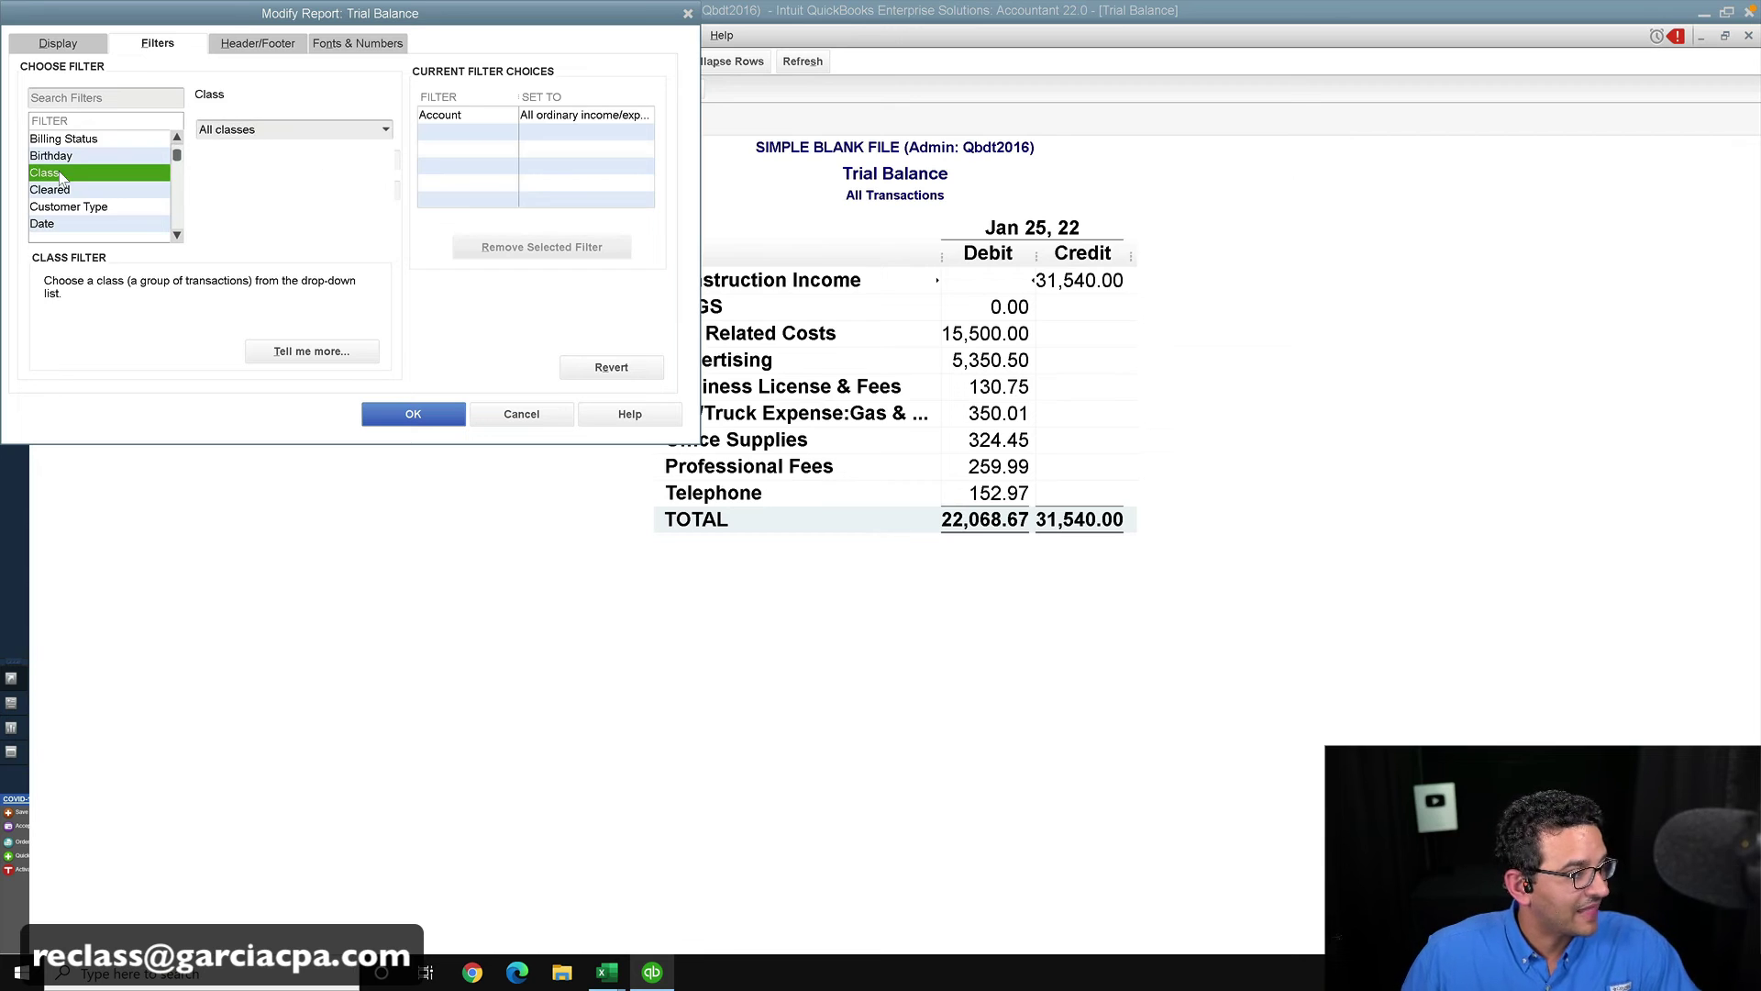
left_click(387, 131)
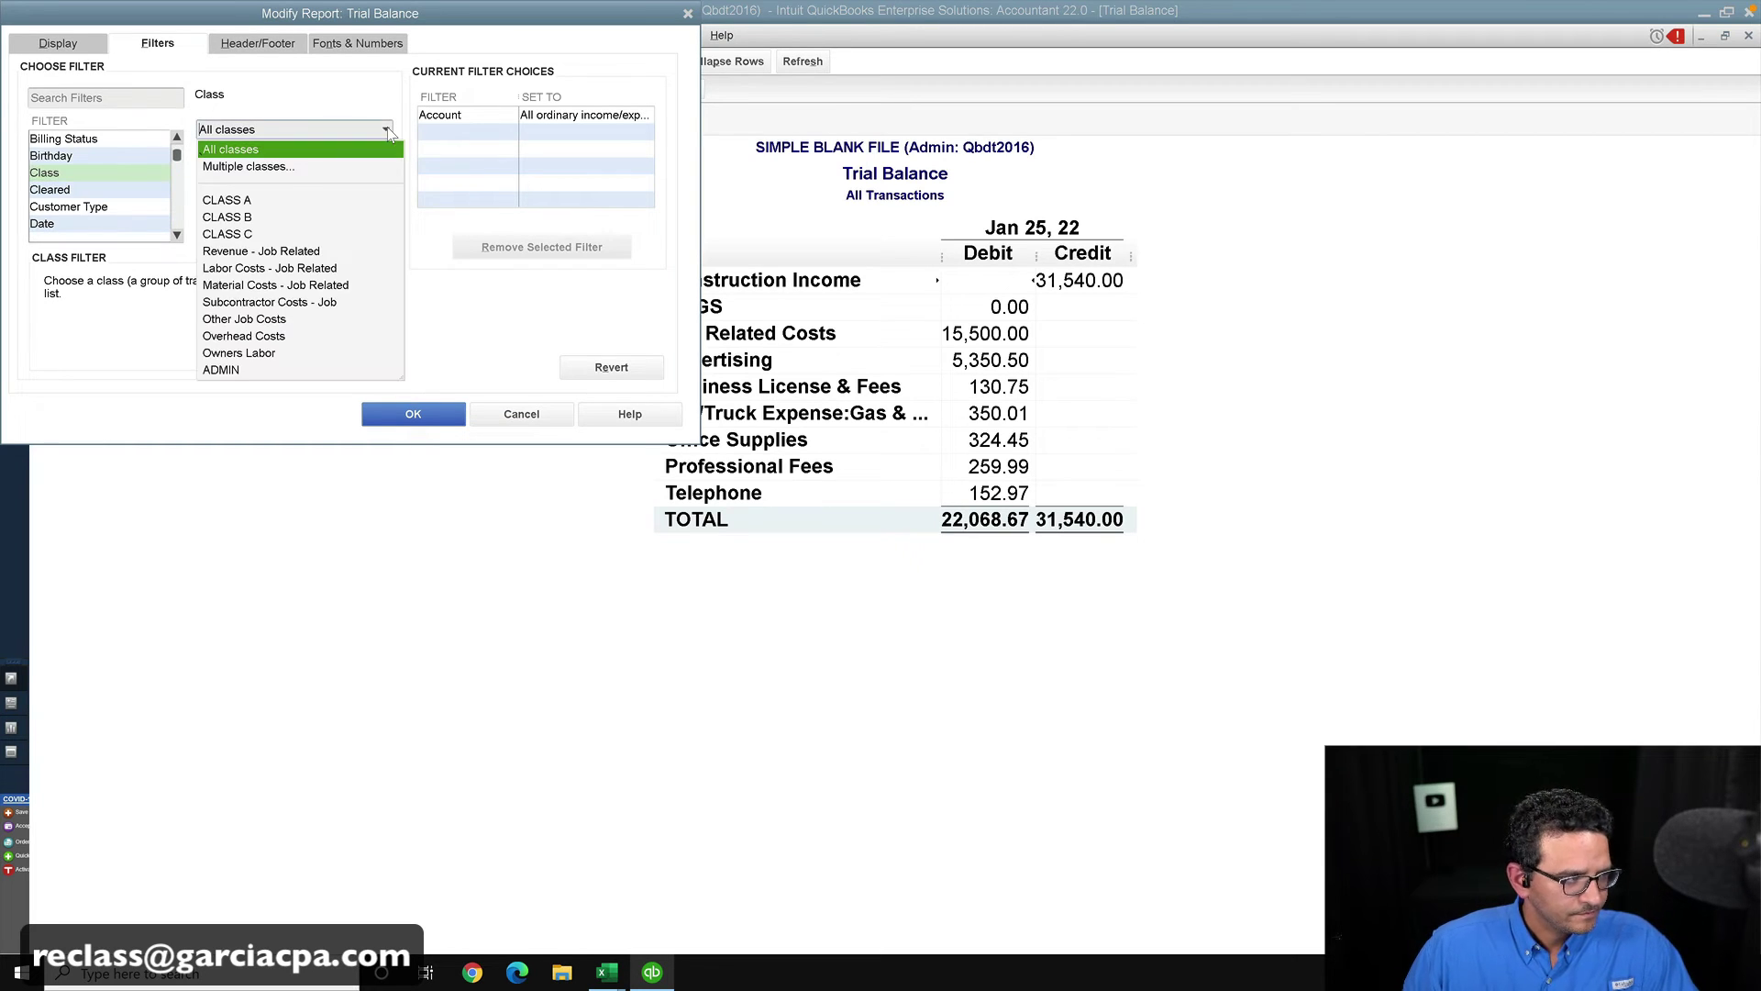
left_click(257, 168)
left_click(376, 439)
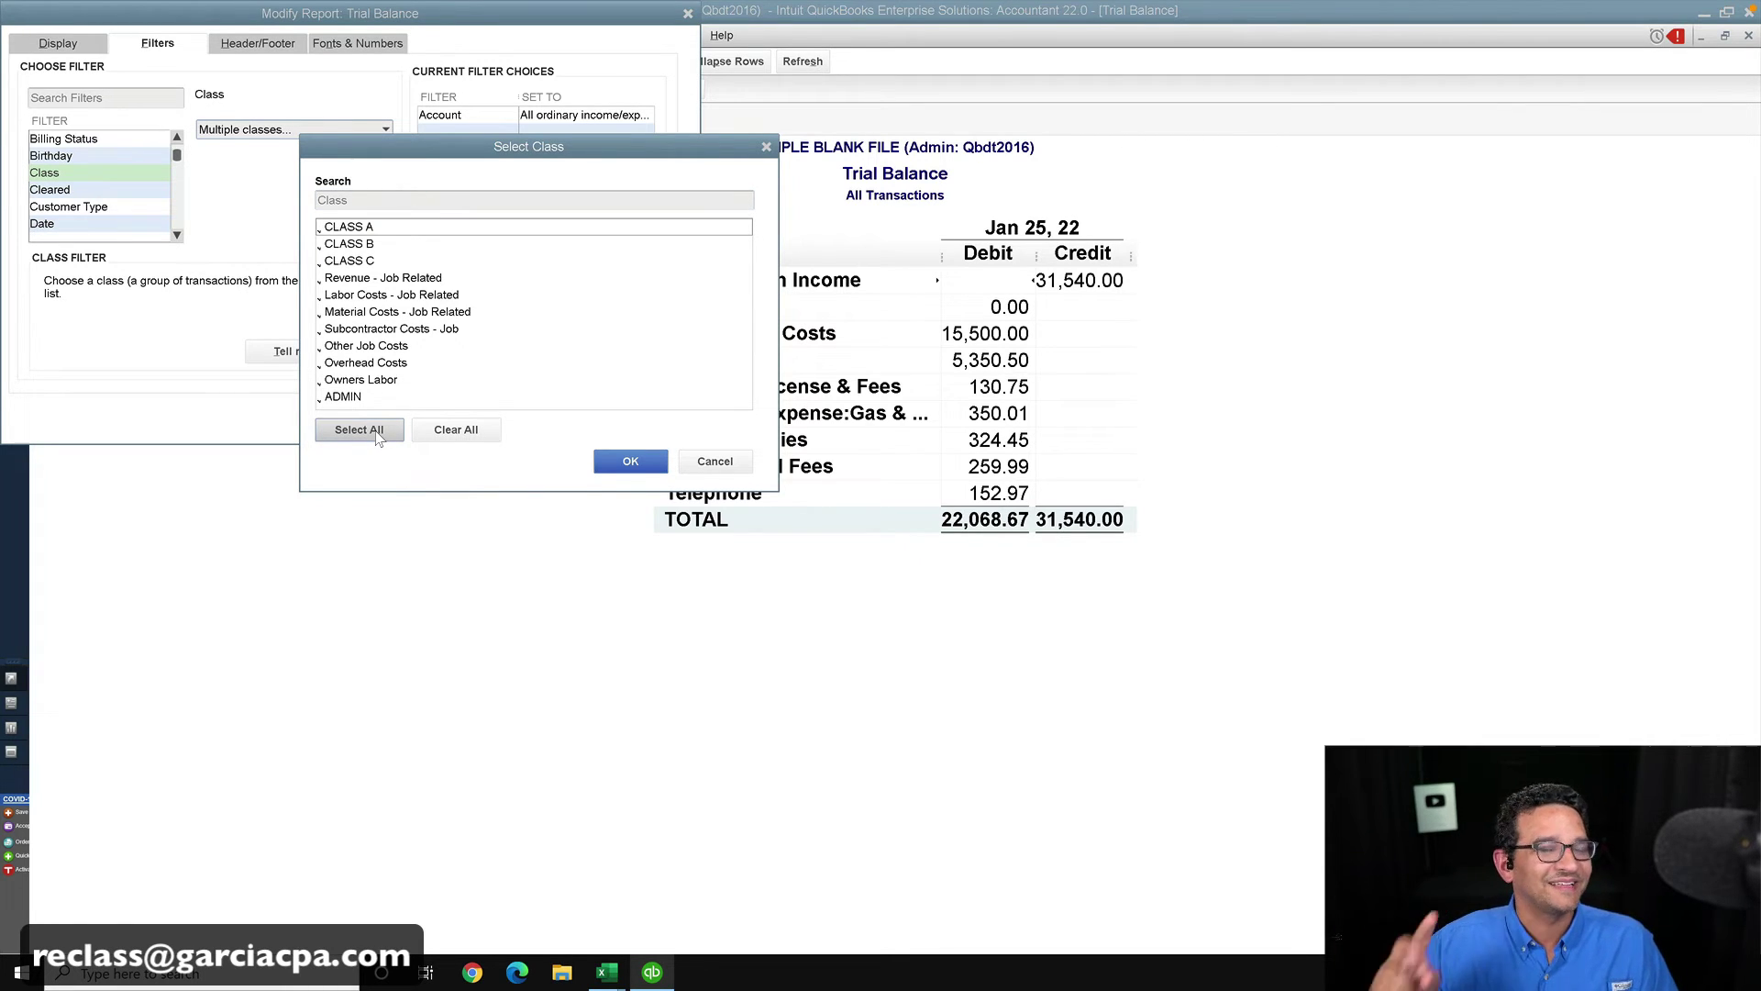
left_click(648, 465)
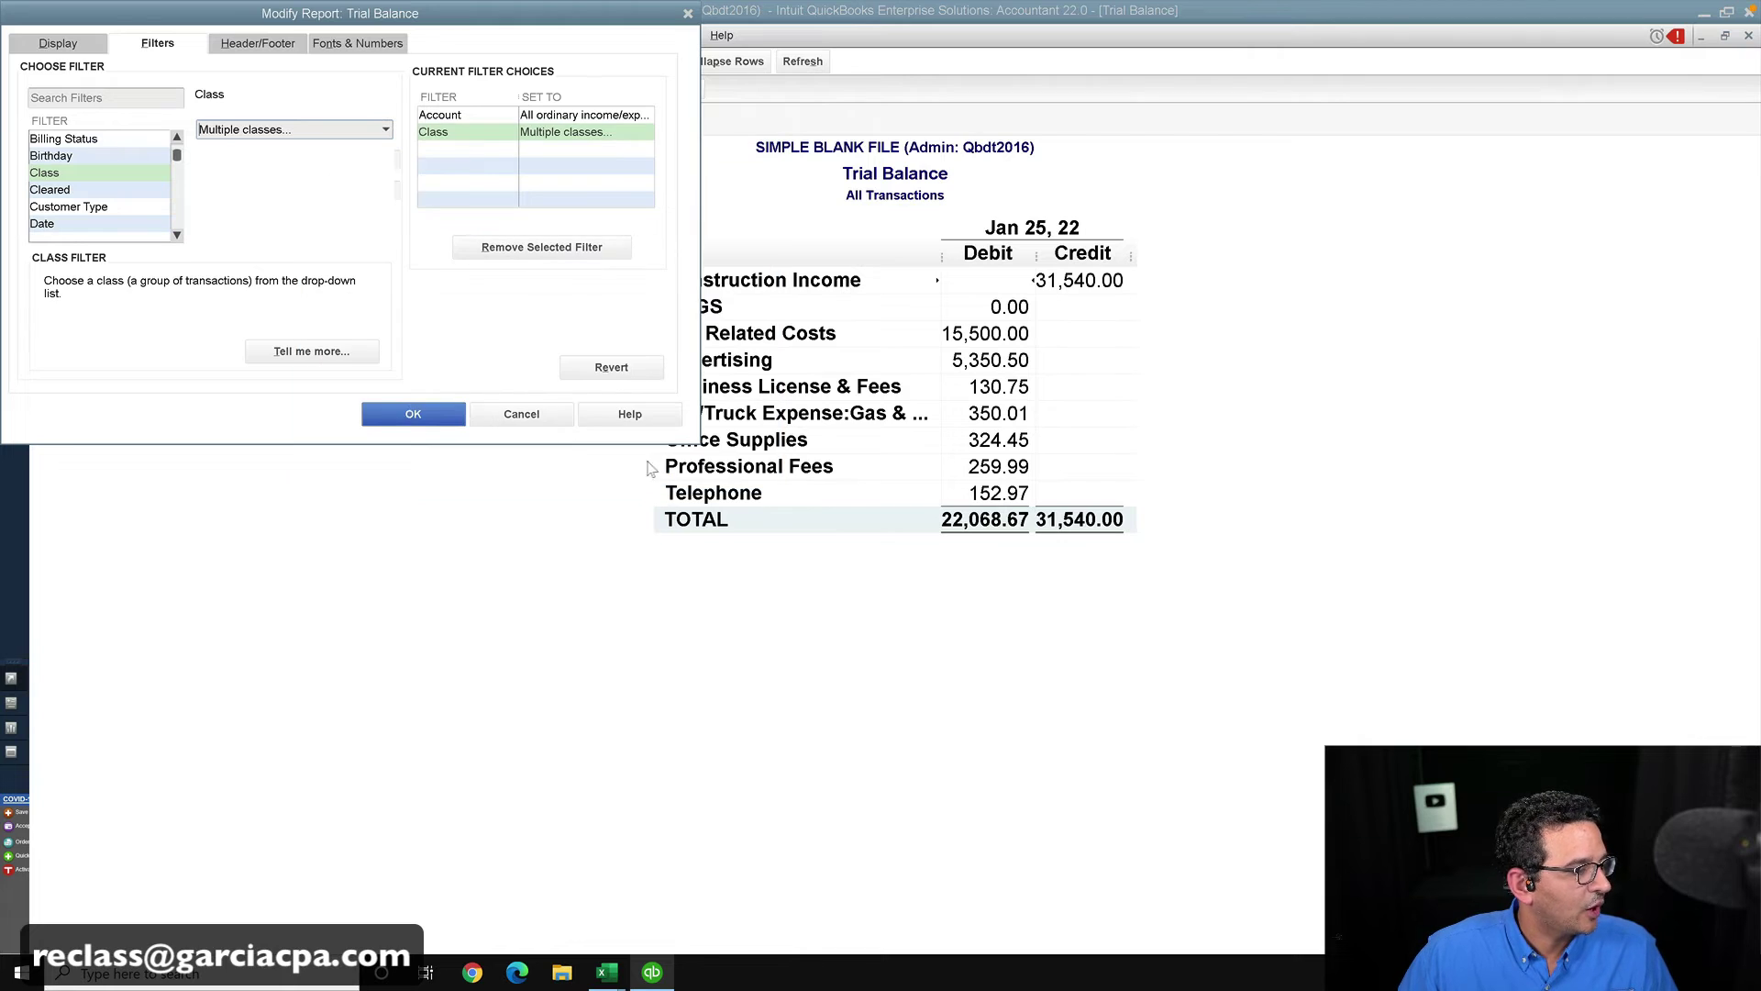
left_click(401, 417)
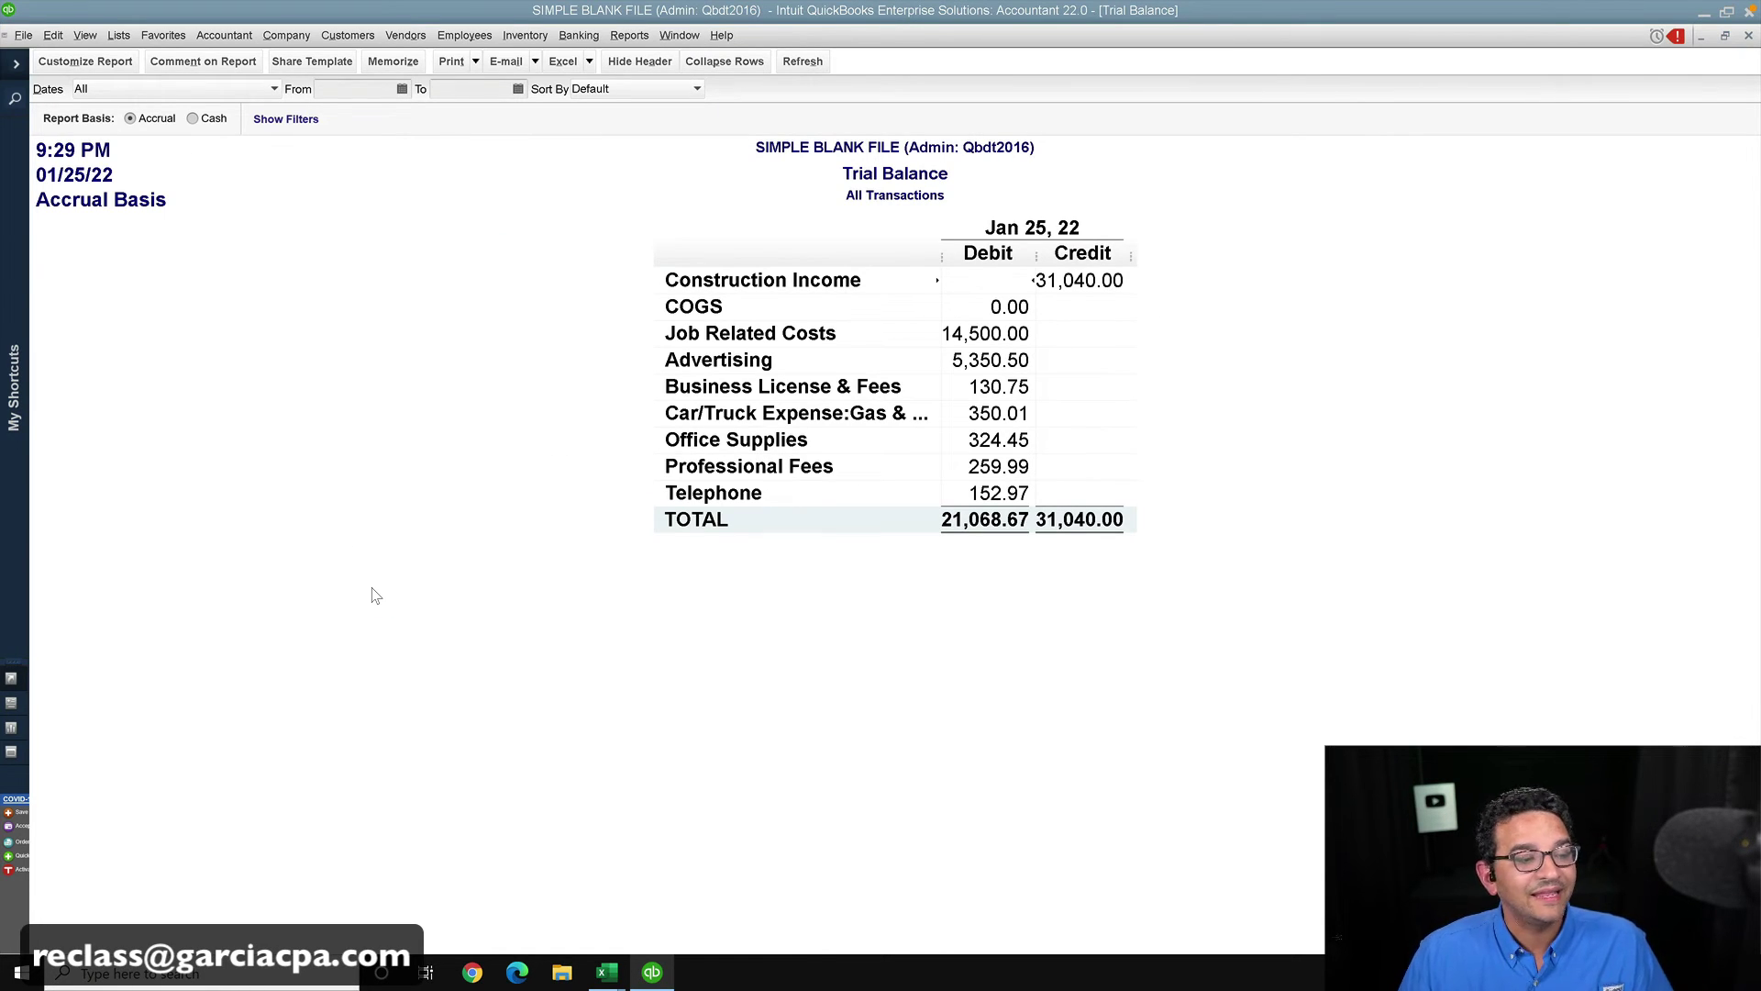
left_click(802, 61)
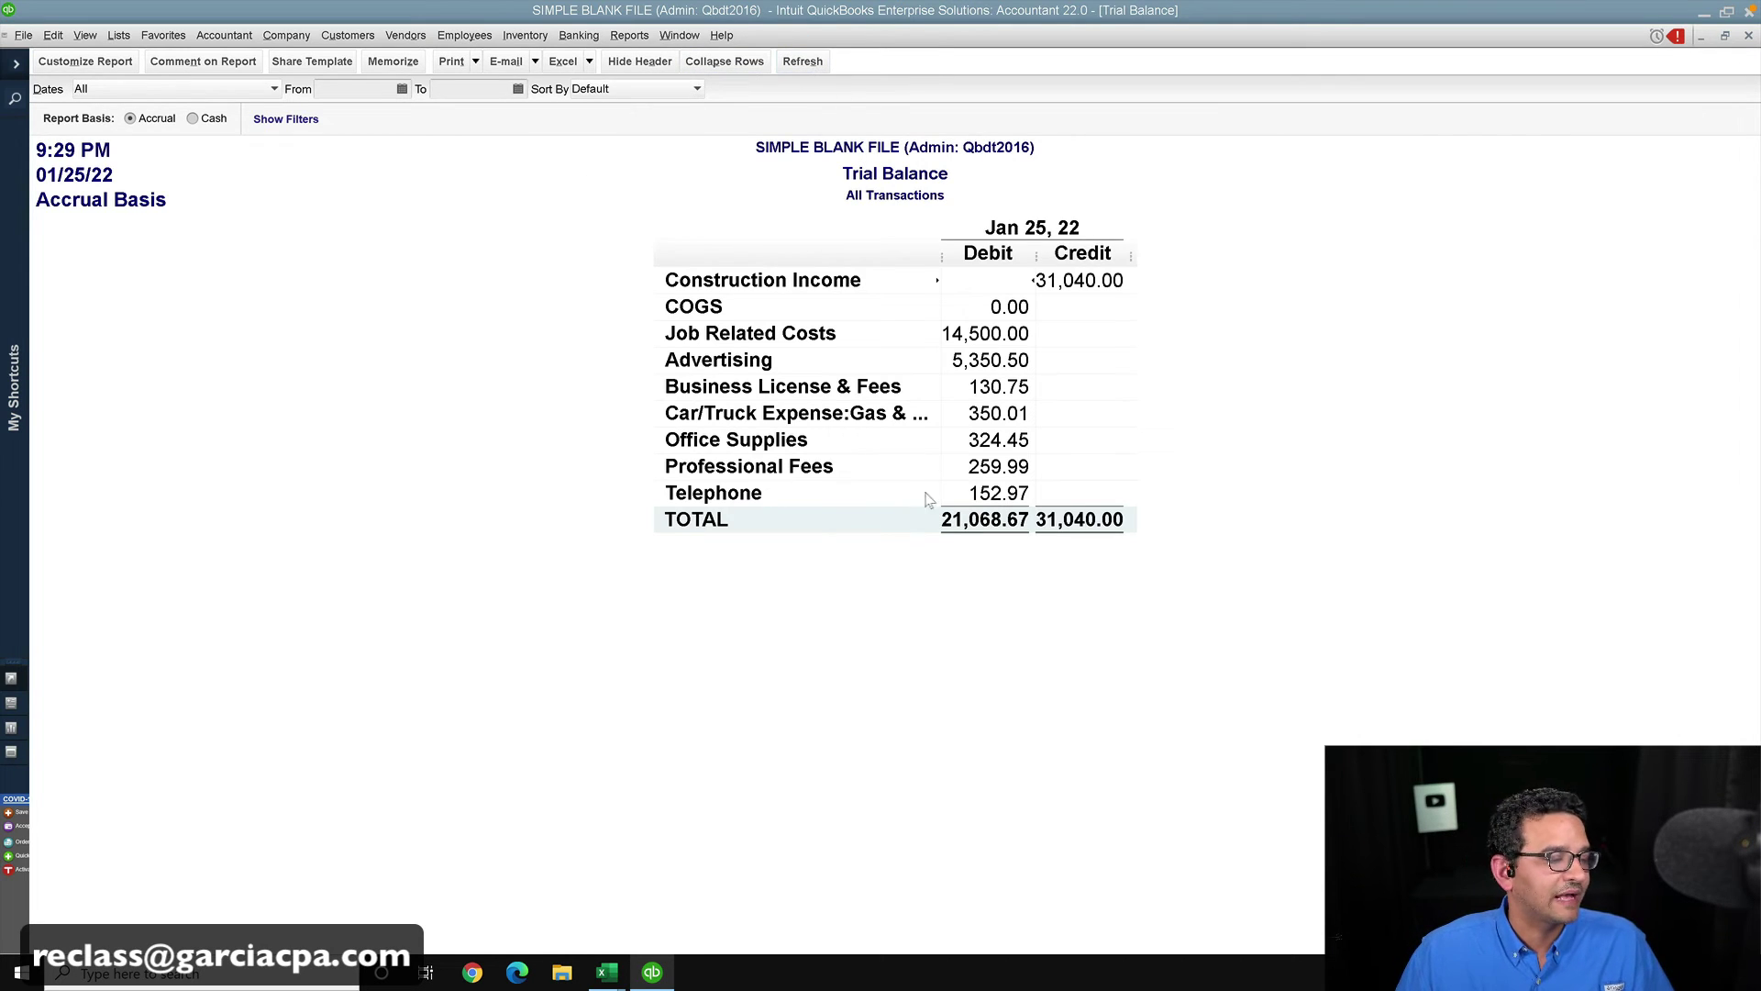
- Switch to the exported Book7 workbook in Excel to compare its account amounts with the class-filtered Trial Balance, and return to QuickBooks
mouse_move(607, 972)
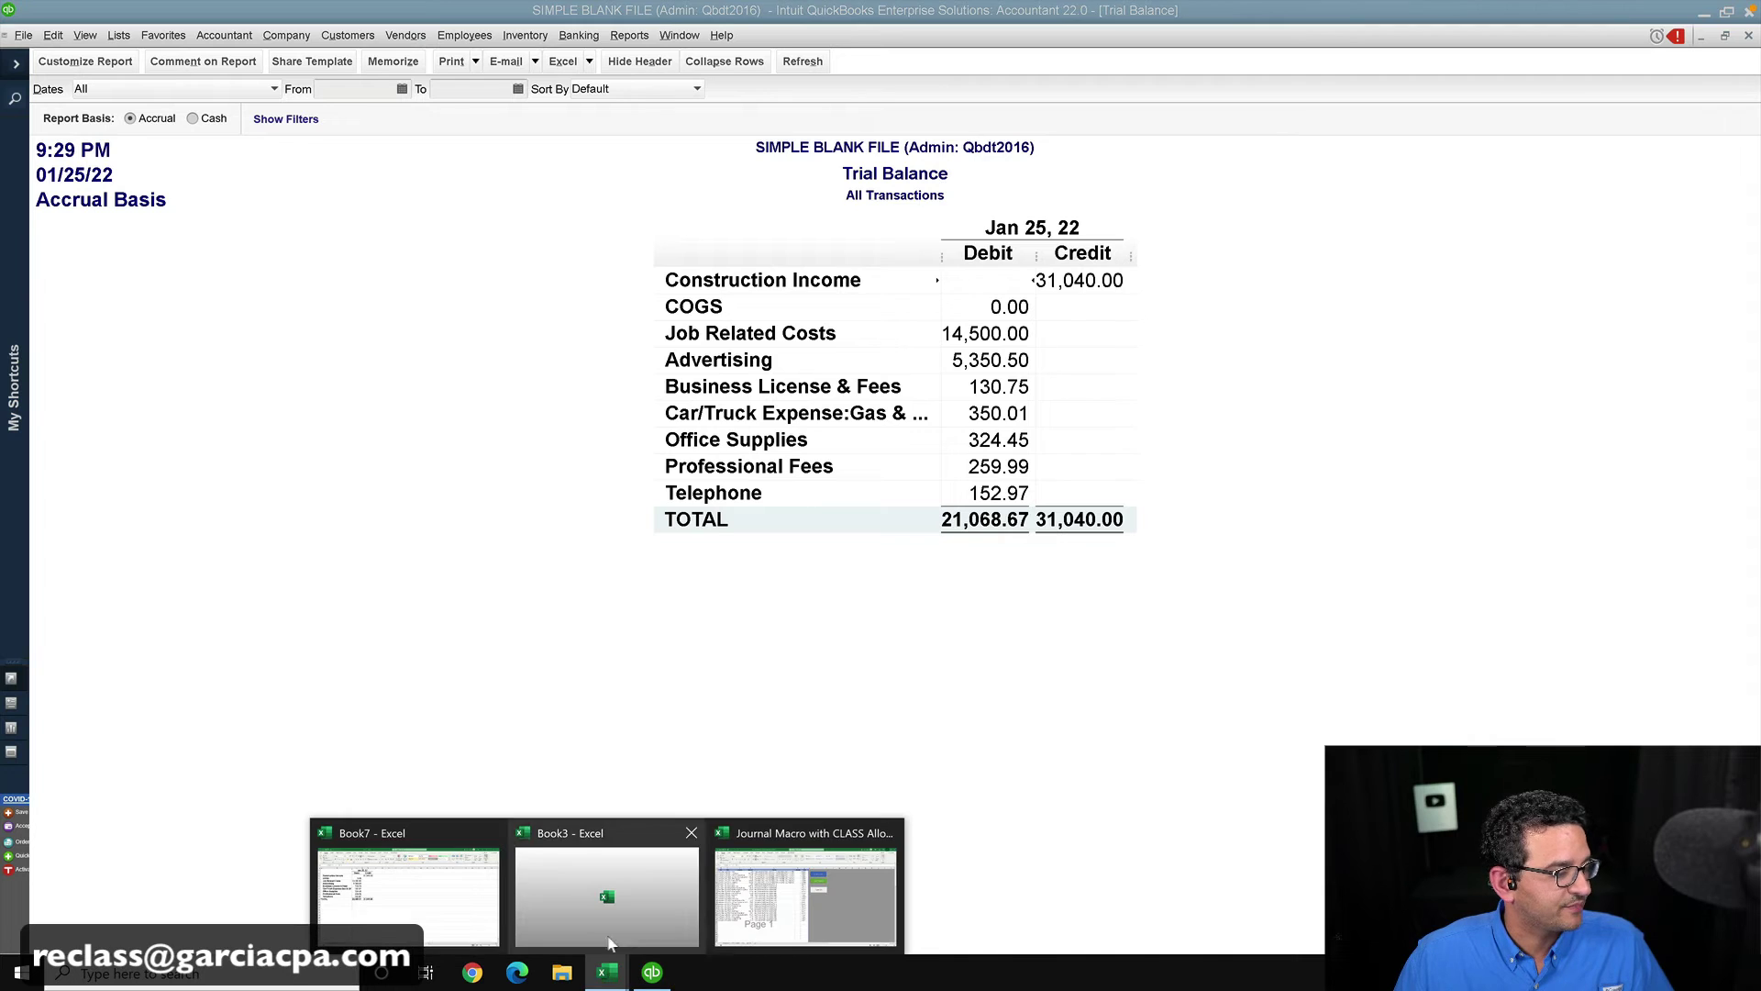
left_click(392, 906)
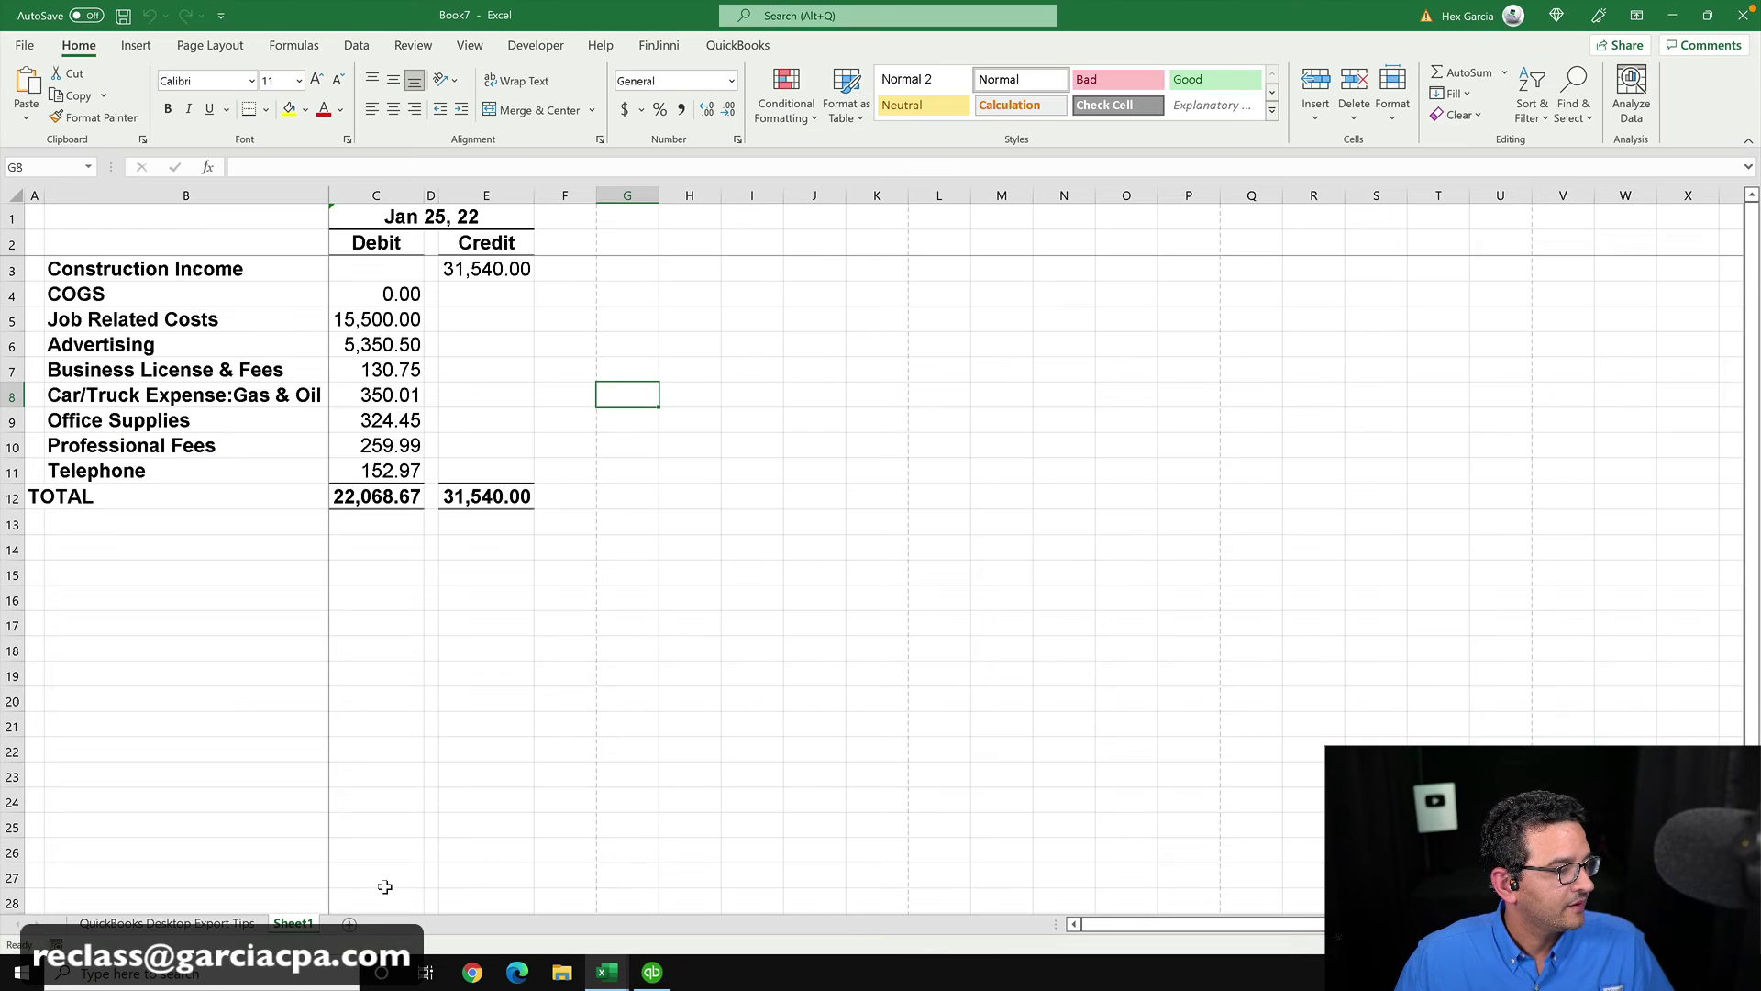
left_click(368, 477)
left_click(486, 269)
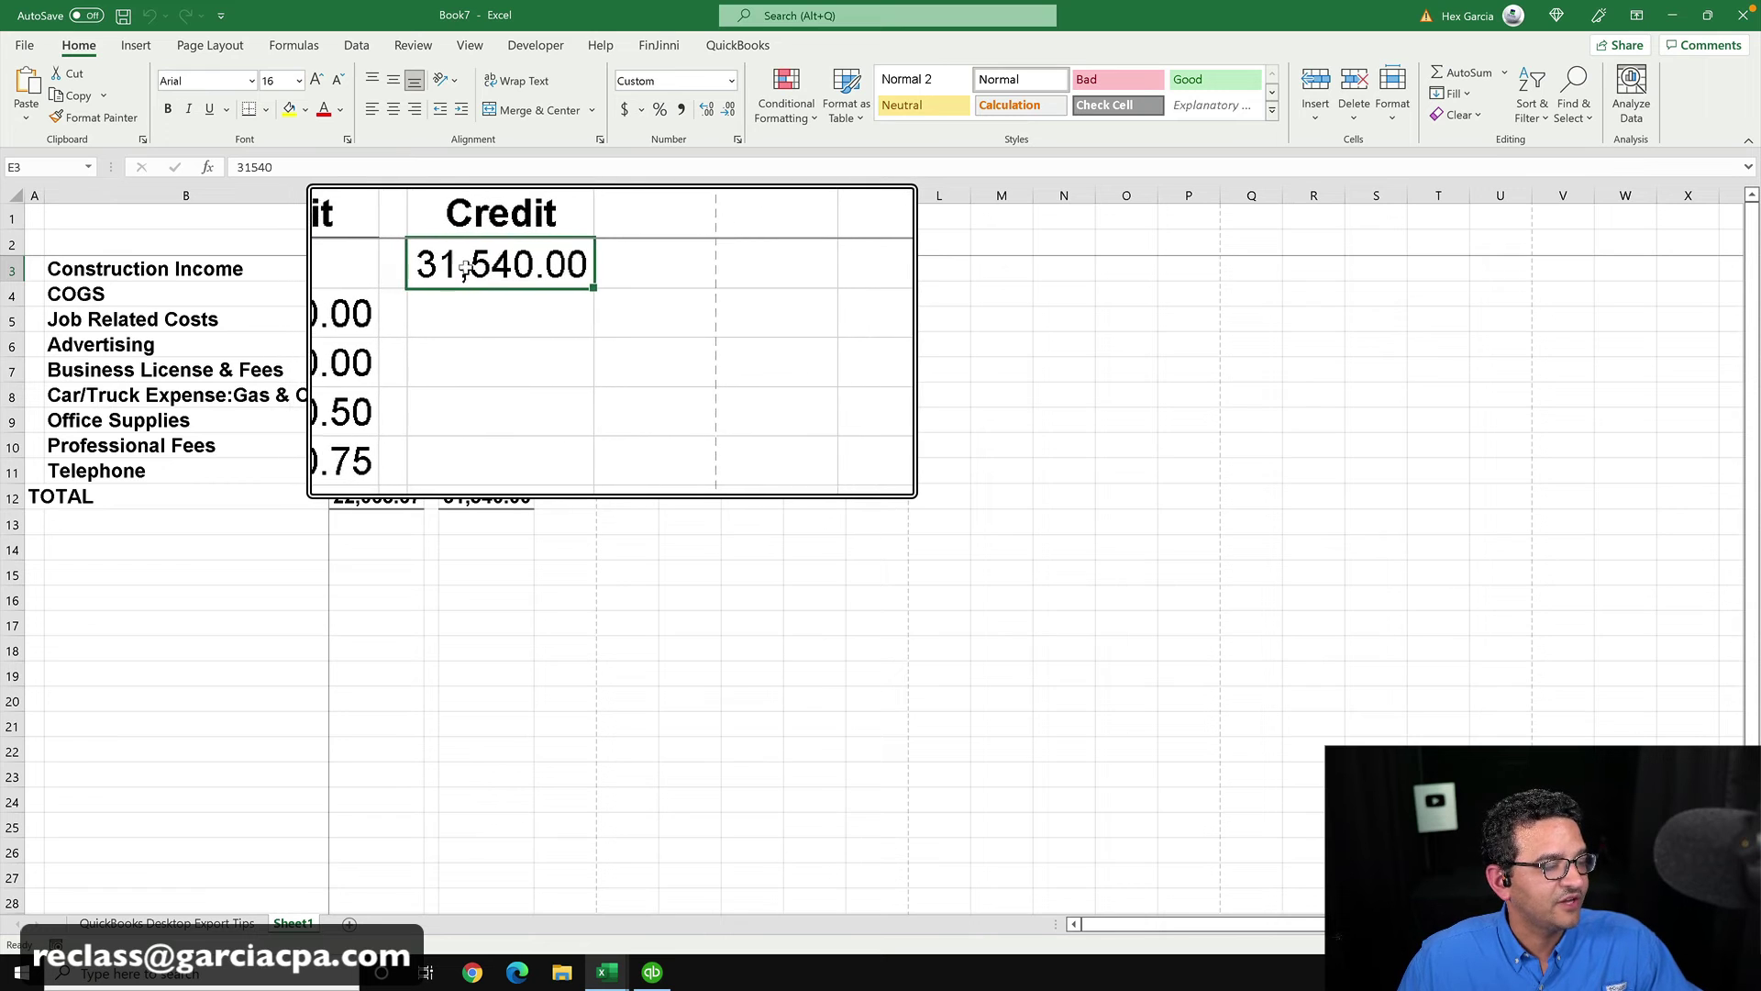
key("super+Escape")
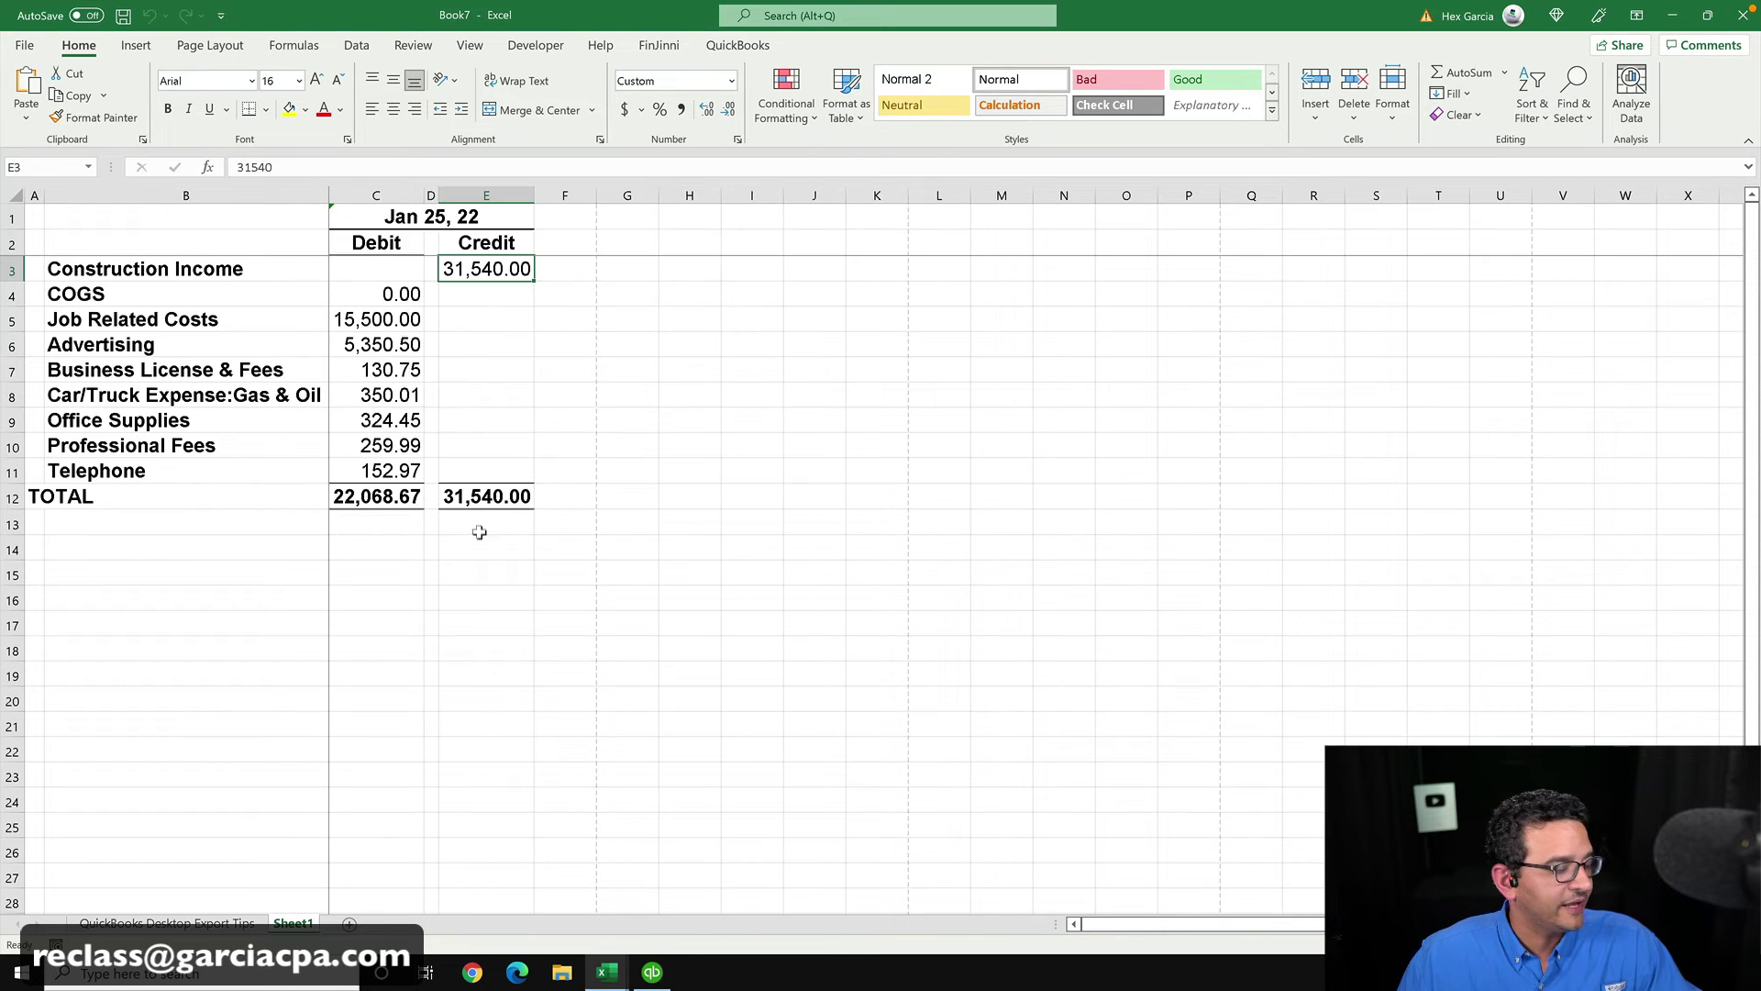
left_click(652, 972)
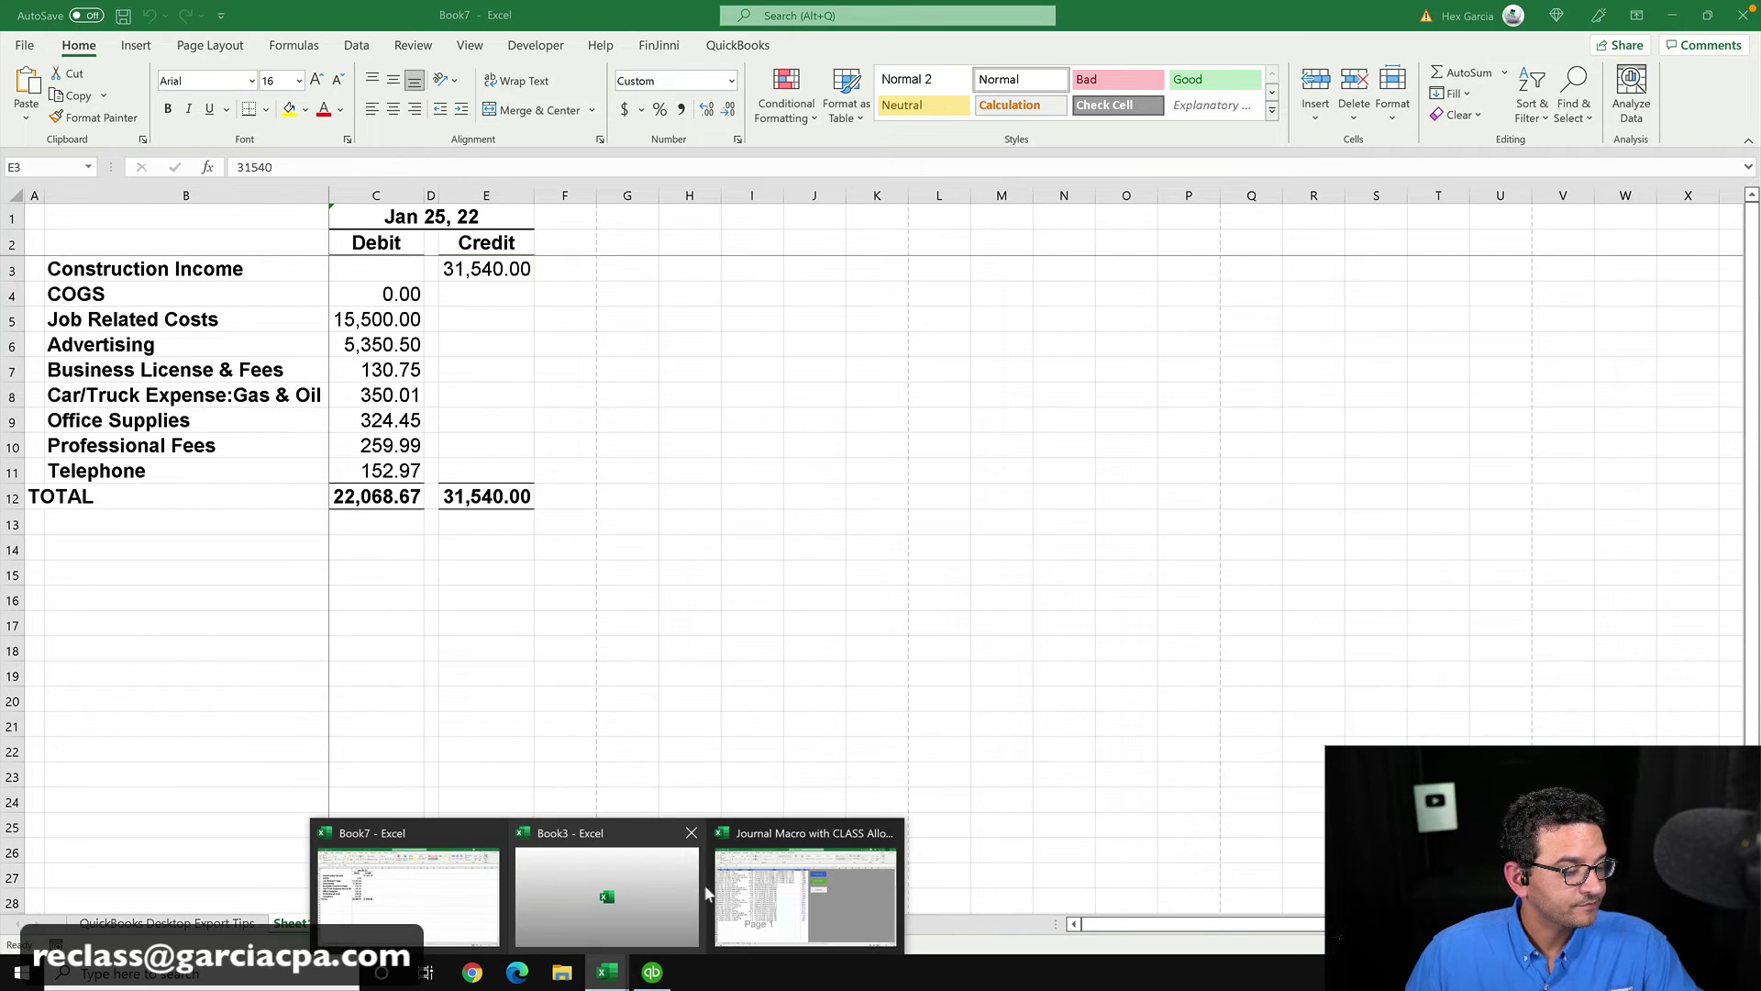
left_click(653, 971)
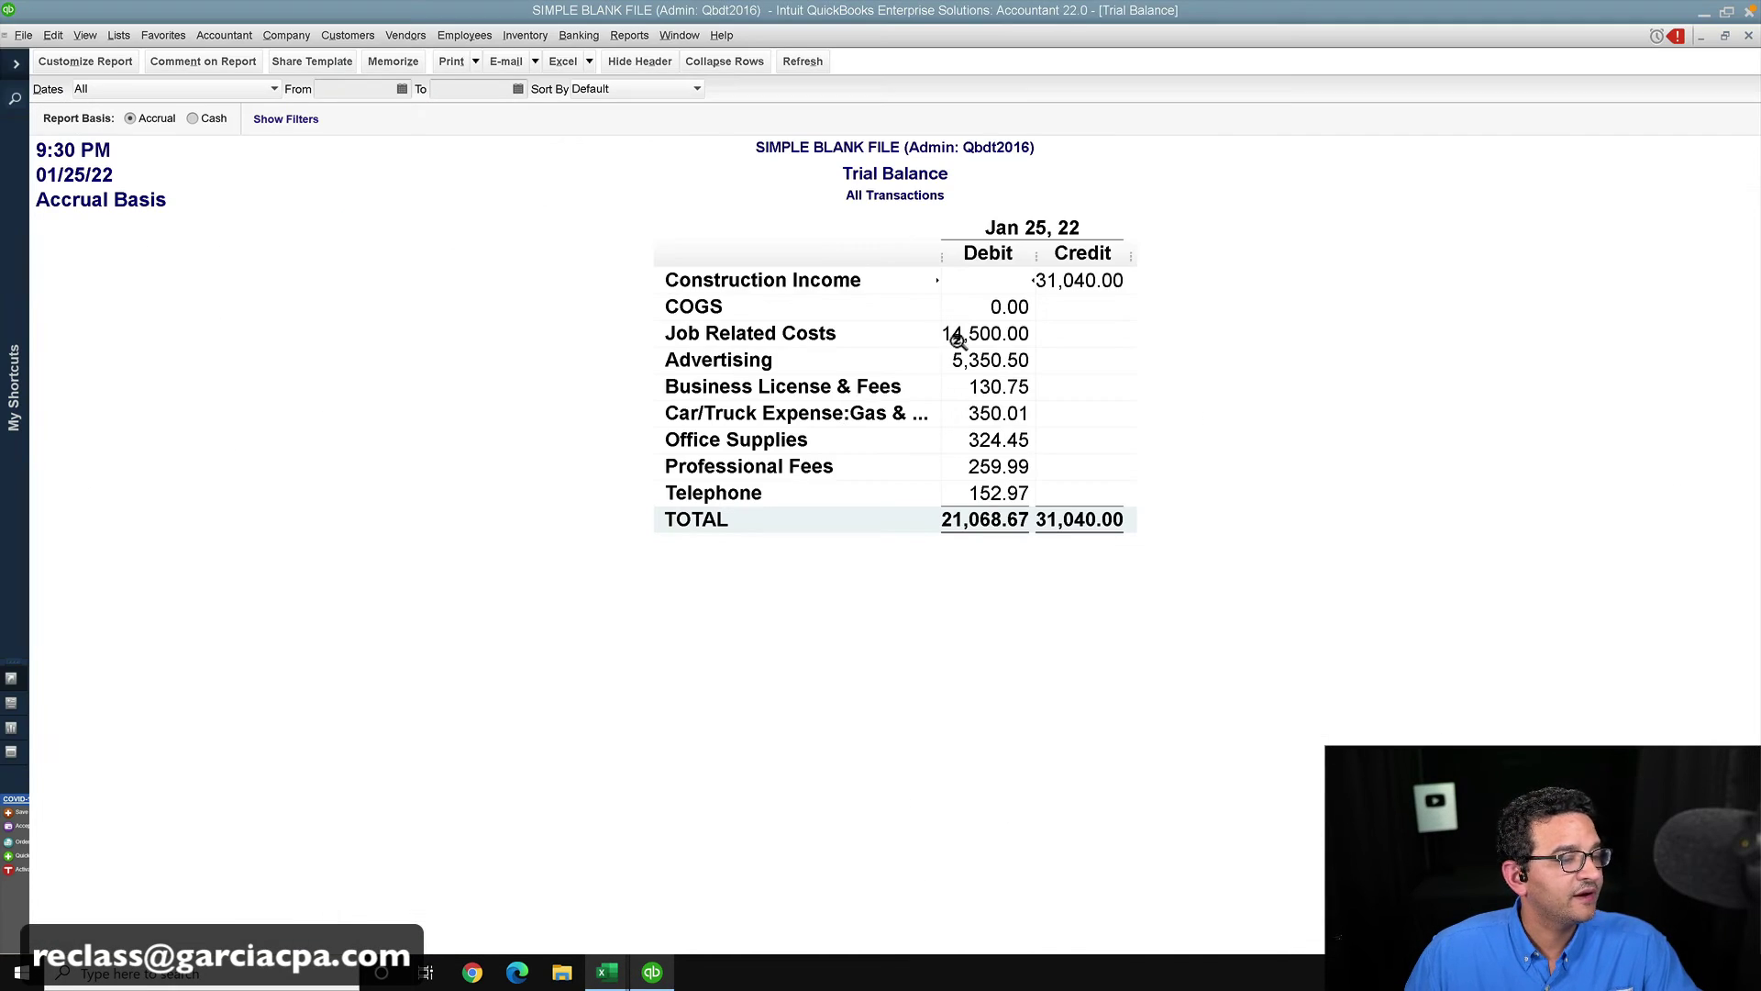
- Export the class-filtered Trial Balance to a new worksheet in a new Excel workbook
key("super+plus")
key("super+Escape")
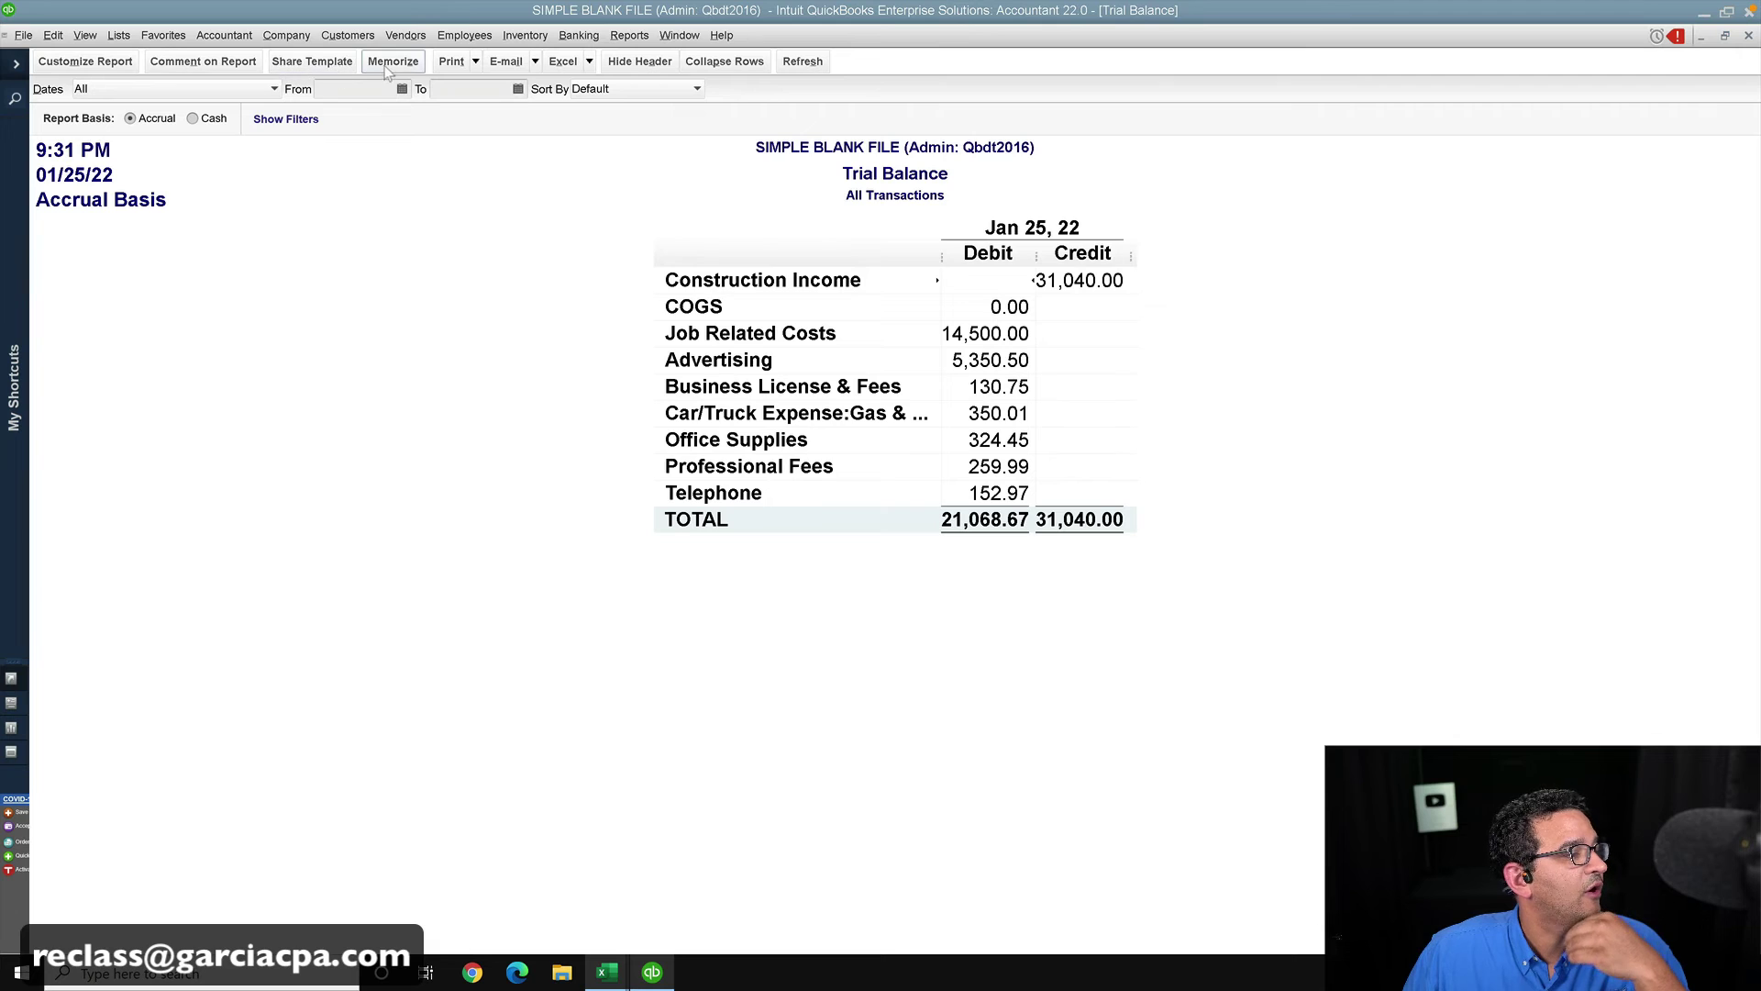
left_click(573, 67)
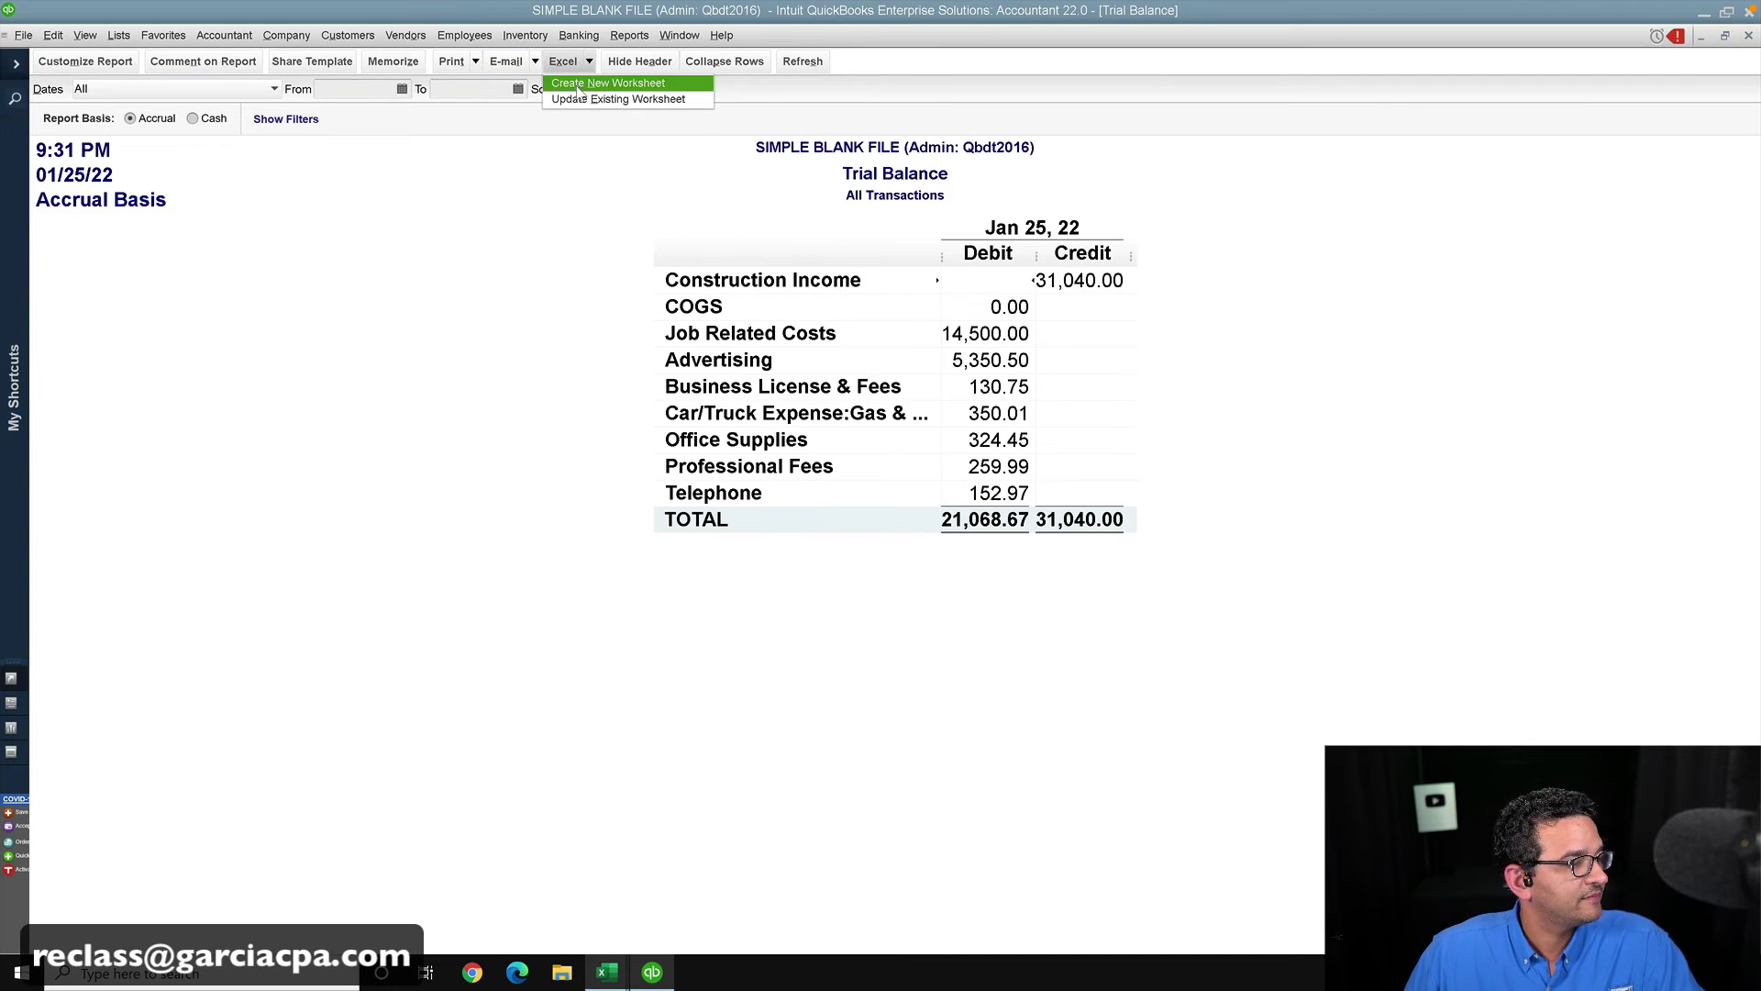
left_click(580, 88)
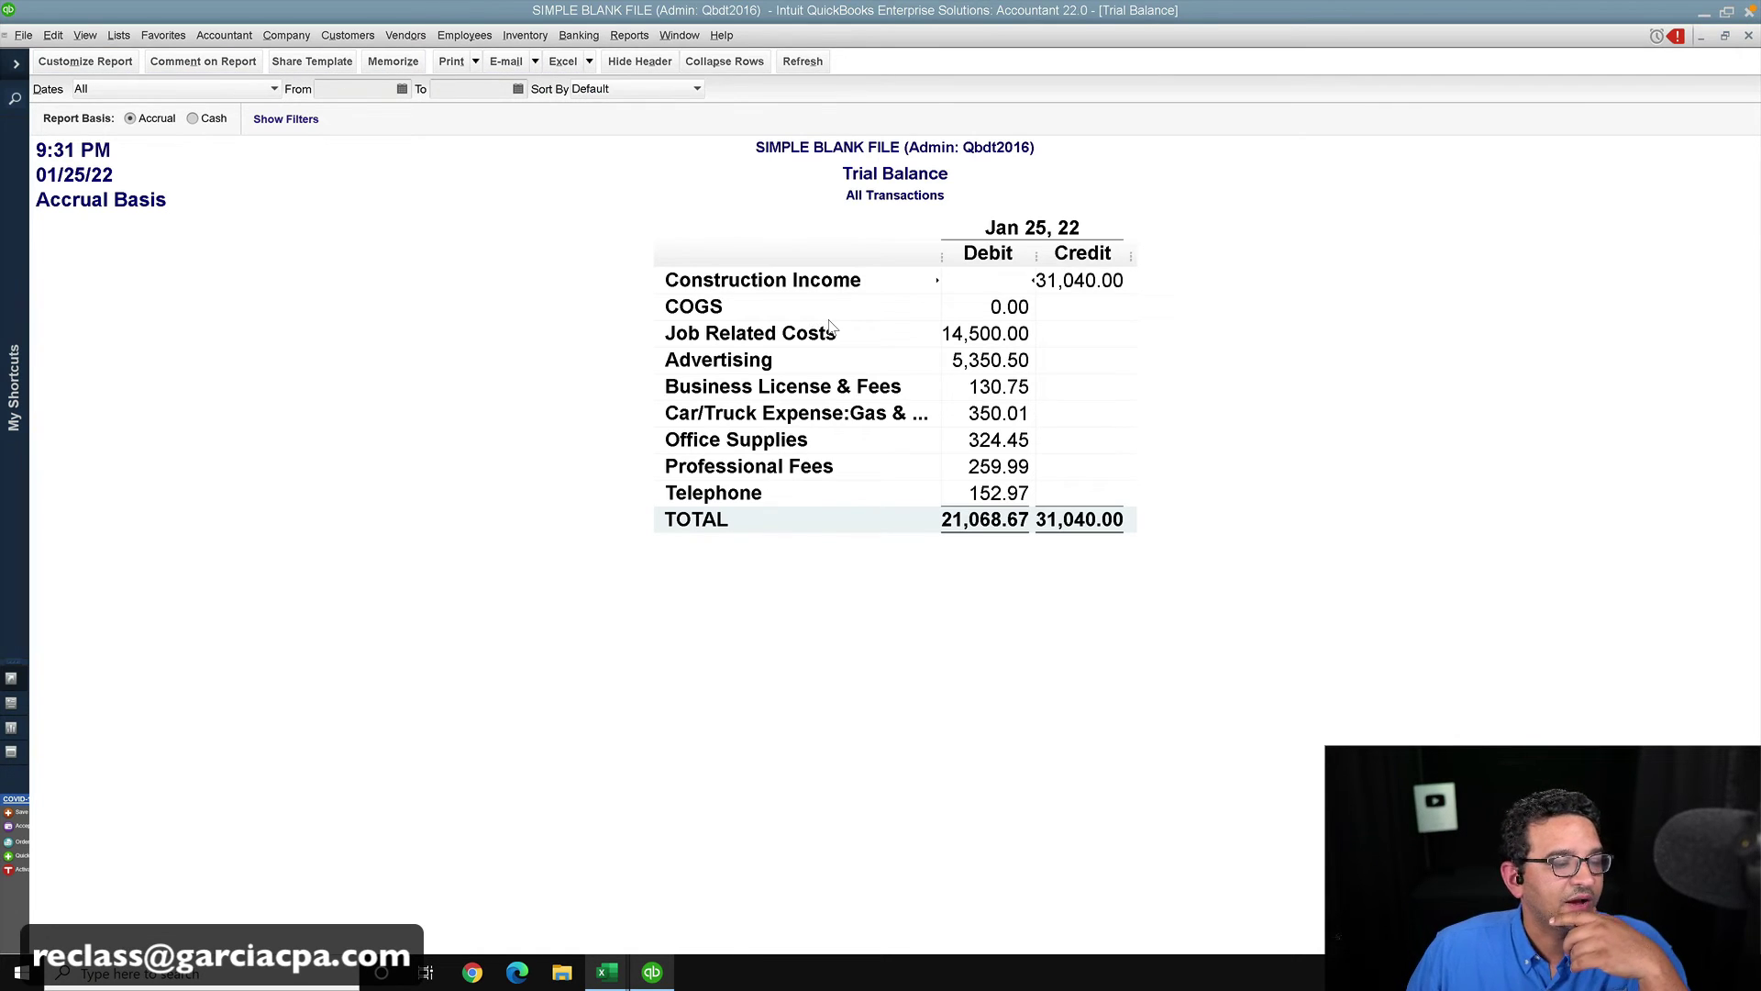
left_click(827, 553)
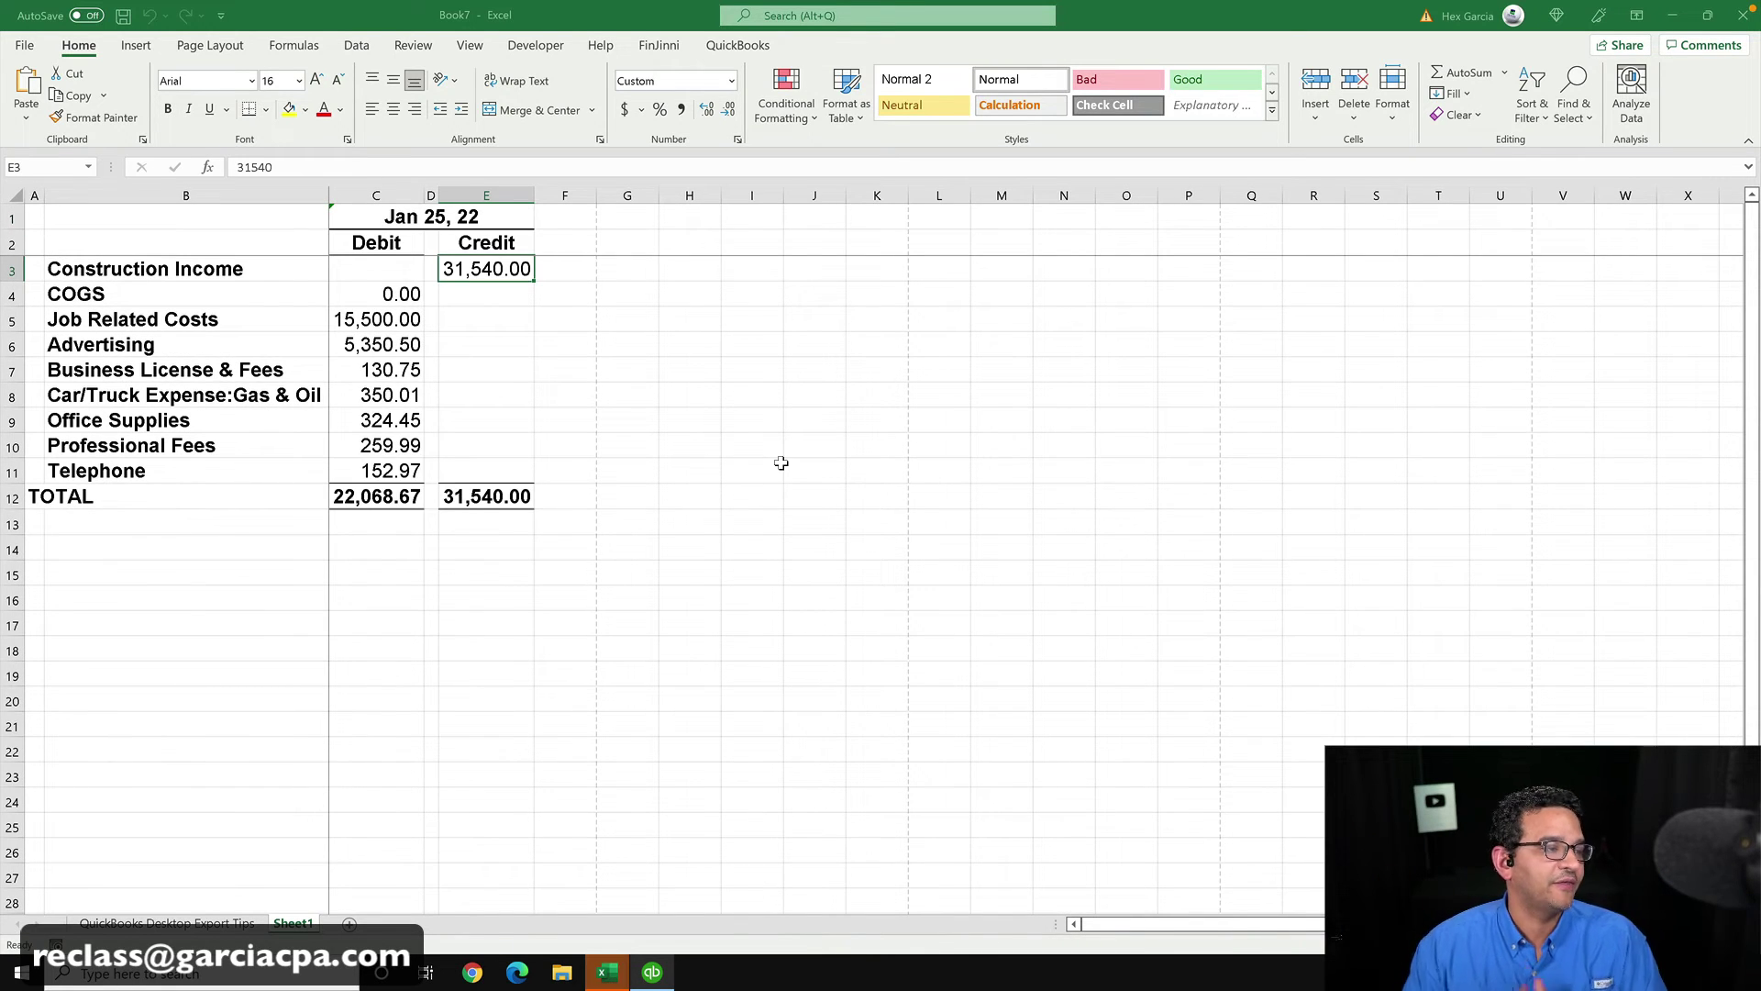
- Arrange the Book7 window beside the Book9 table and copy Book7's debit and credit amounts in C3:E11, excluding the totals
left_click(1701, 16)
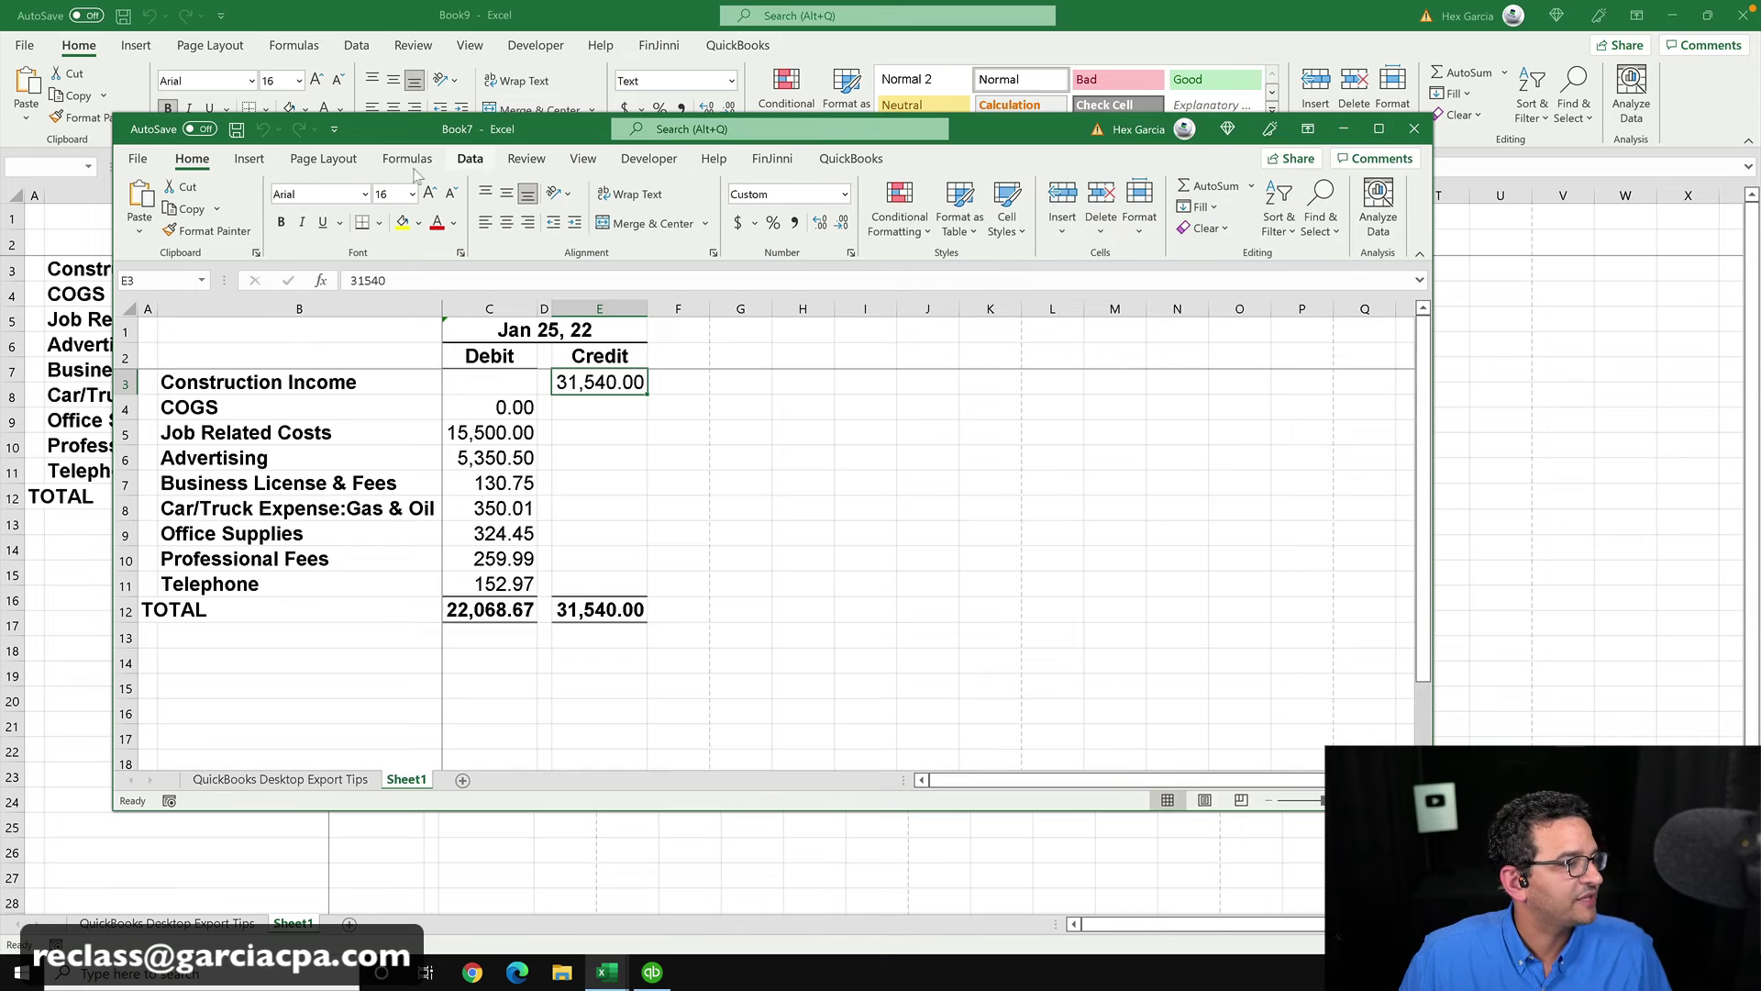
left_click_drag(580, 129, 1056, 71)
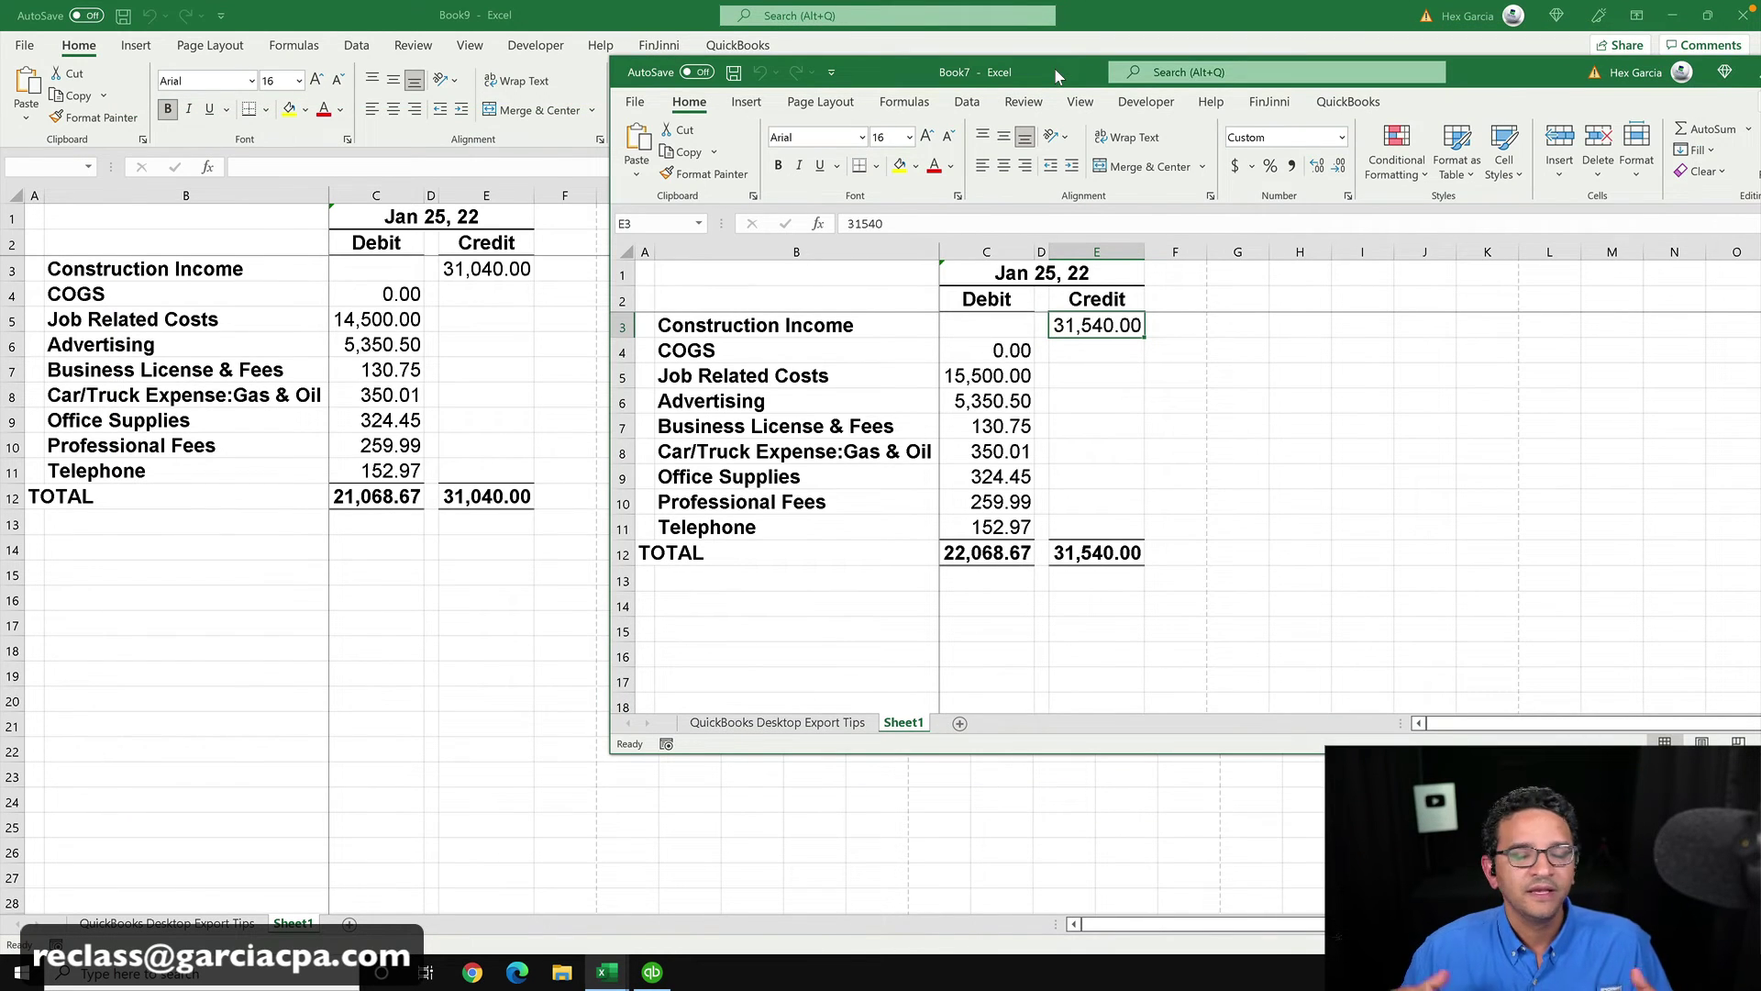
left_click(1014, 450)
left_click_drag(972, 317, 1092, 521)
key("ctrl+c")
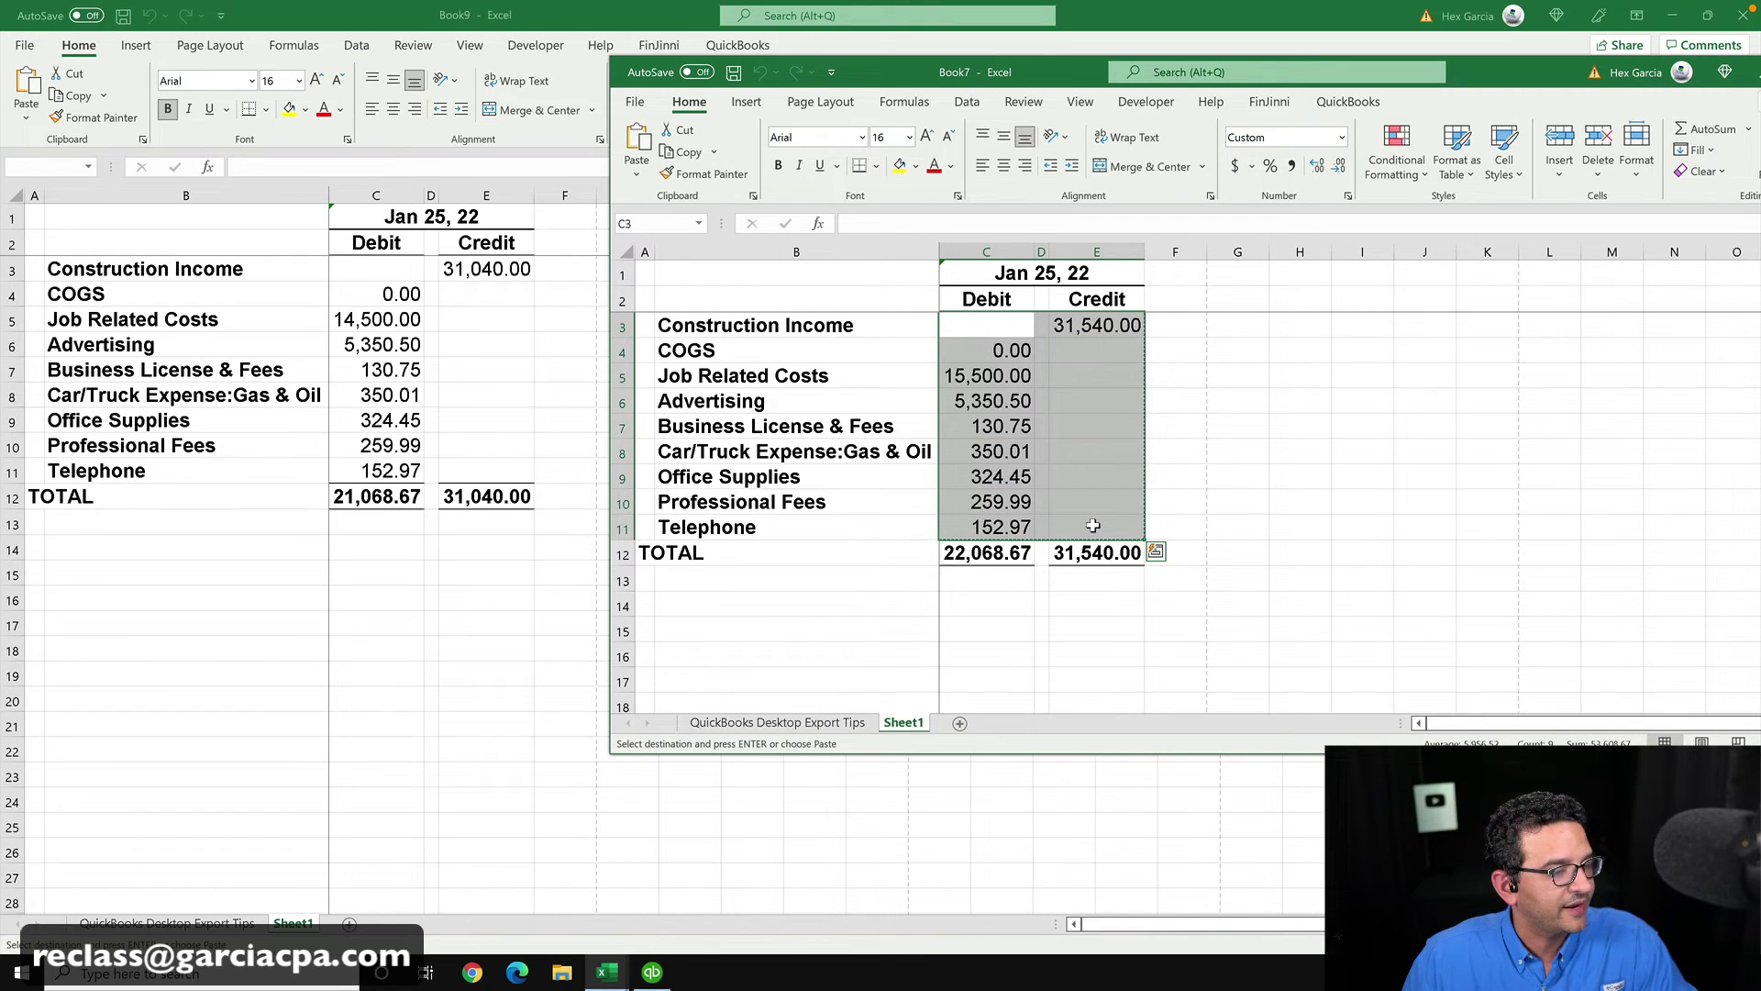
- Try to paste the copied Book7 amounts with their formatting into Book9 starting at G3, and undo the paste
key("alt+Tab")
left_click(620, 266)
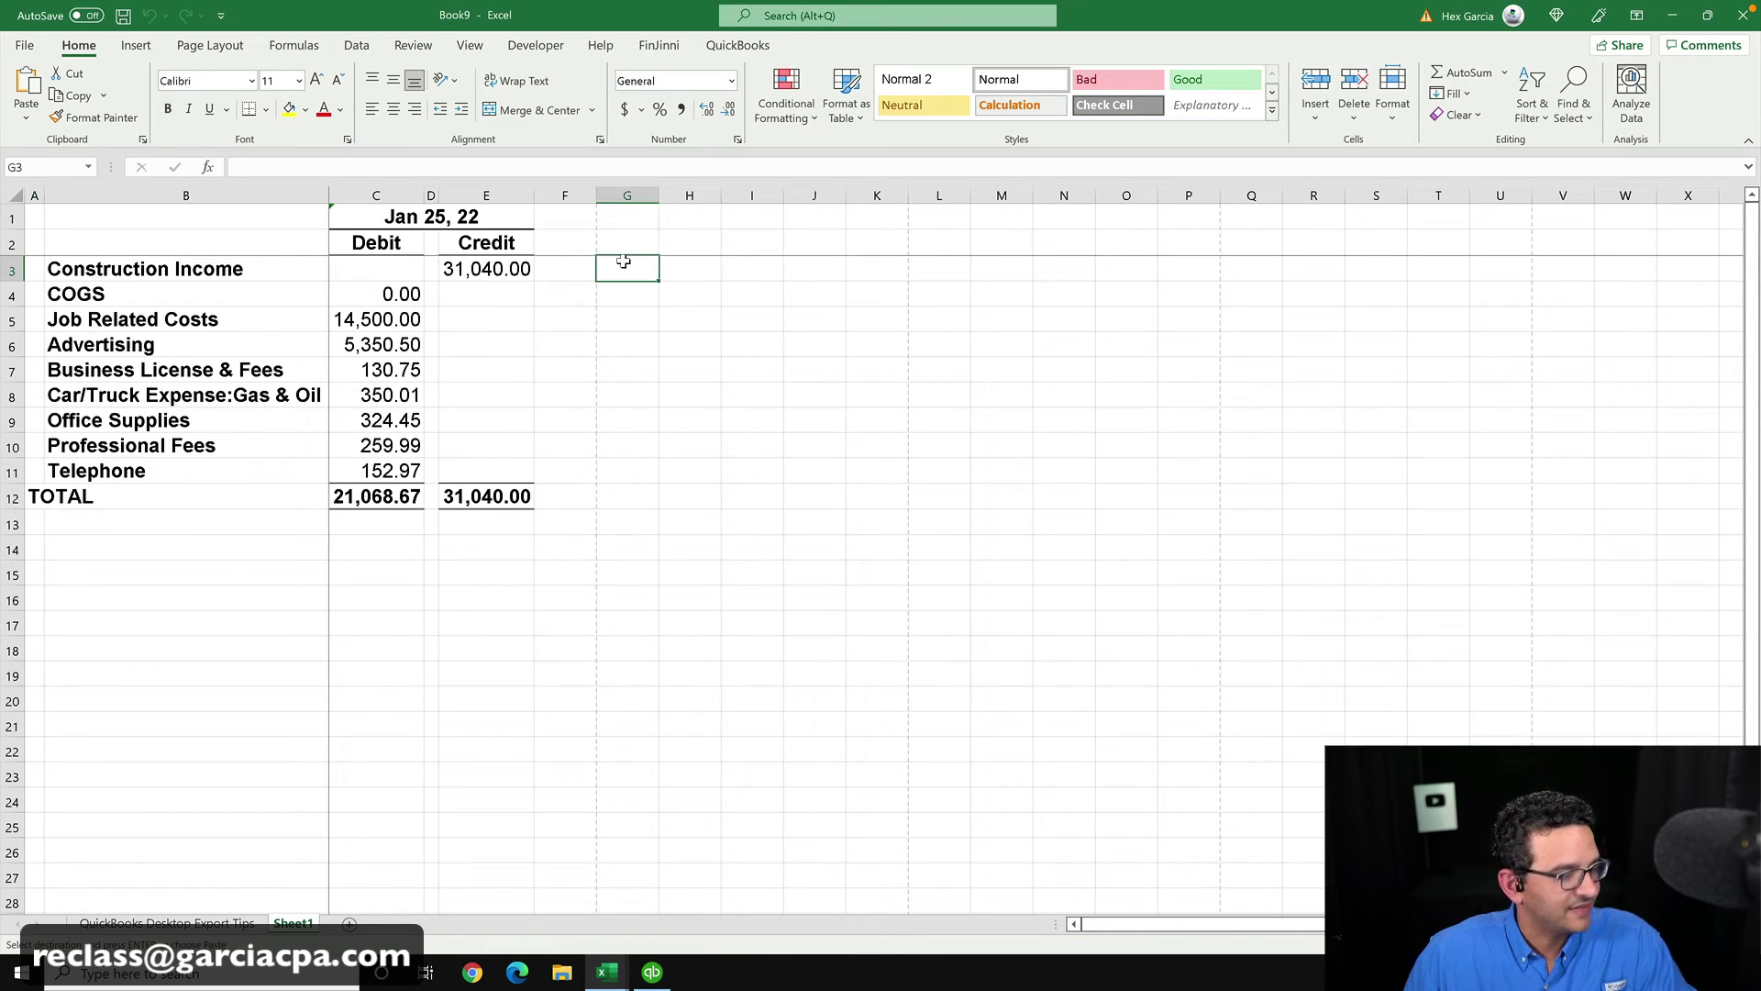
key("ctrl+v")
left_click_drag(868, 572, 873, 548)
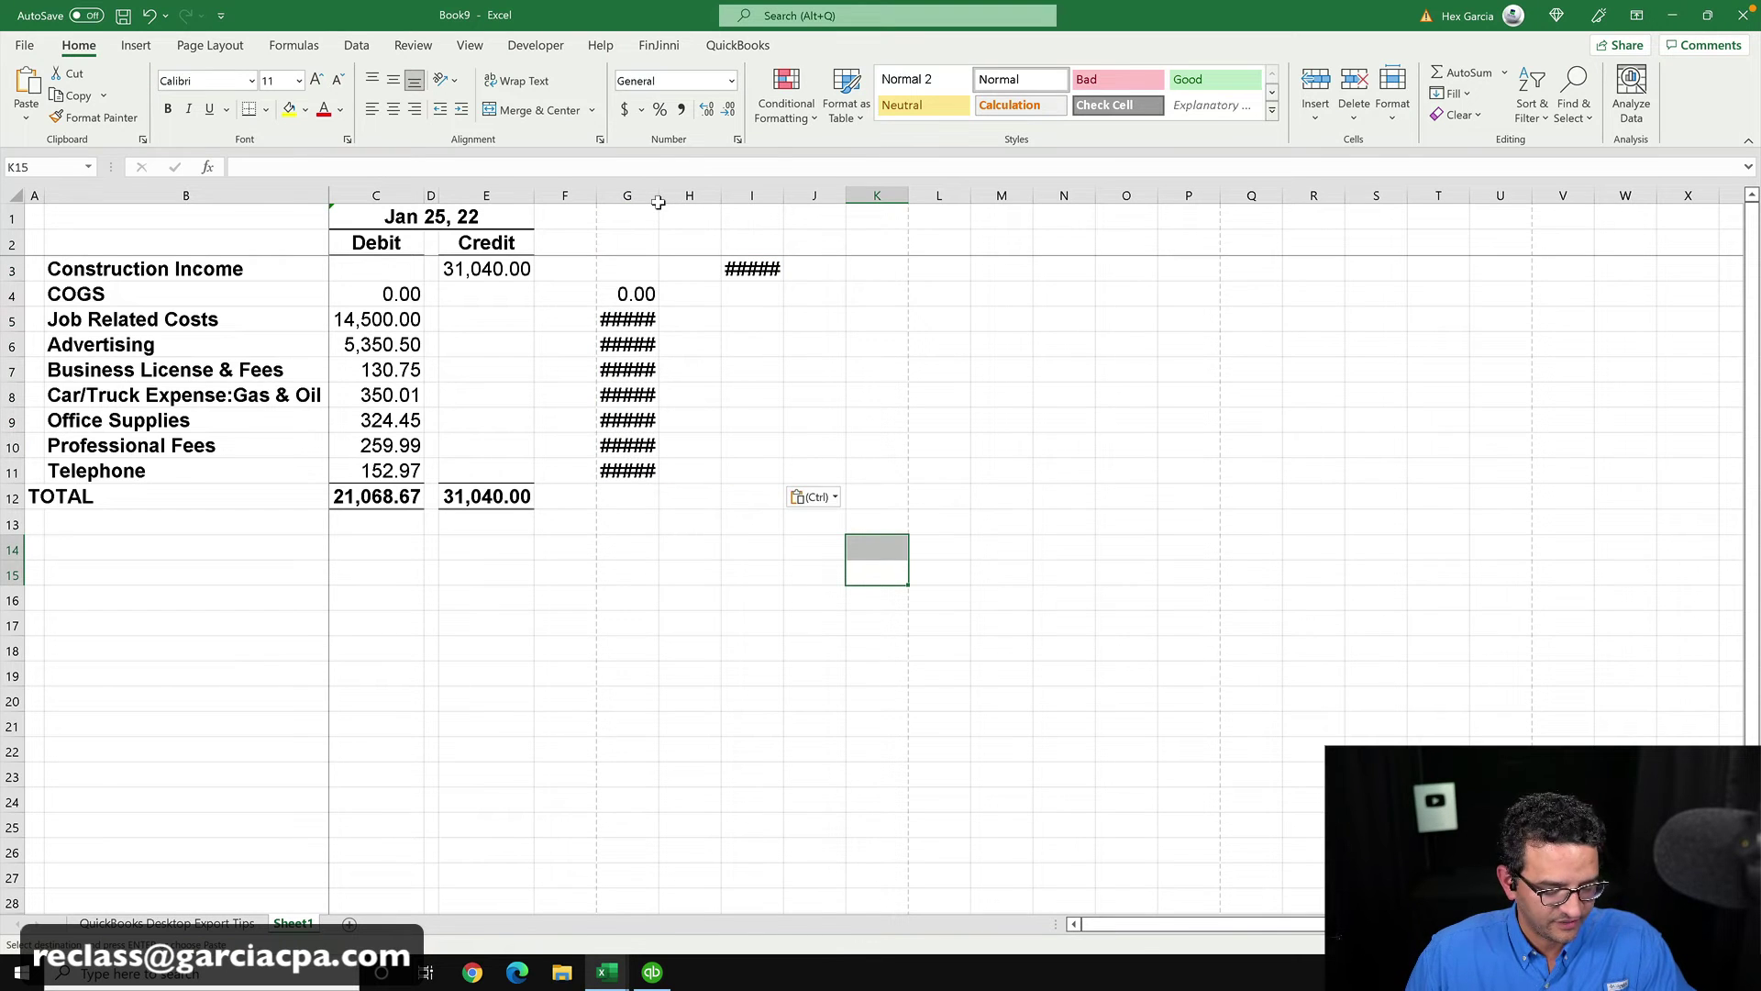
key("ctrl+z")
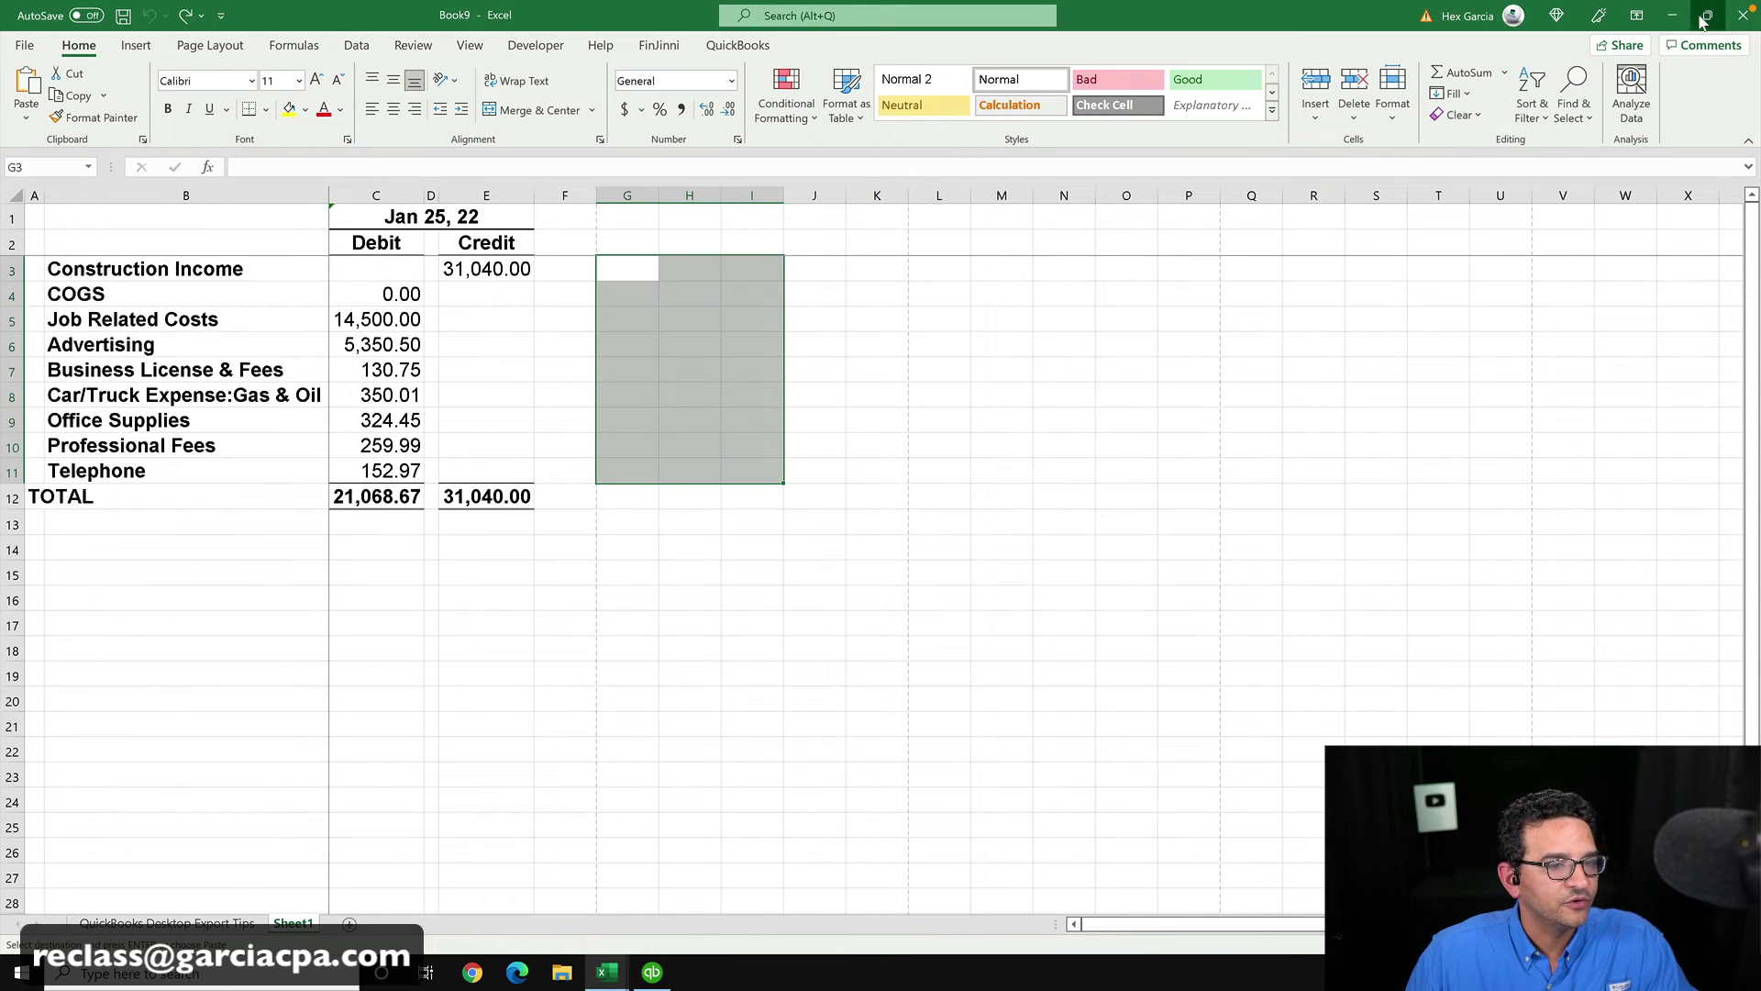
- Copy the Book7 debit and credit amounts again and paste them as values only into Book9 starting at G3
left_click(1707, 14)
left_click(1479, 440)
right_click(1000, 335)
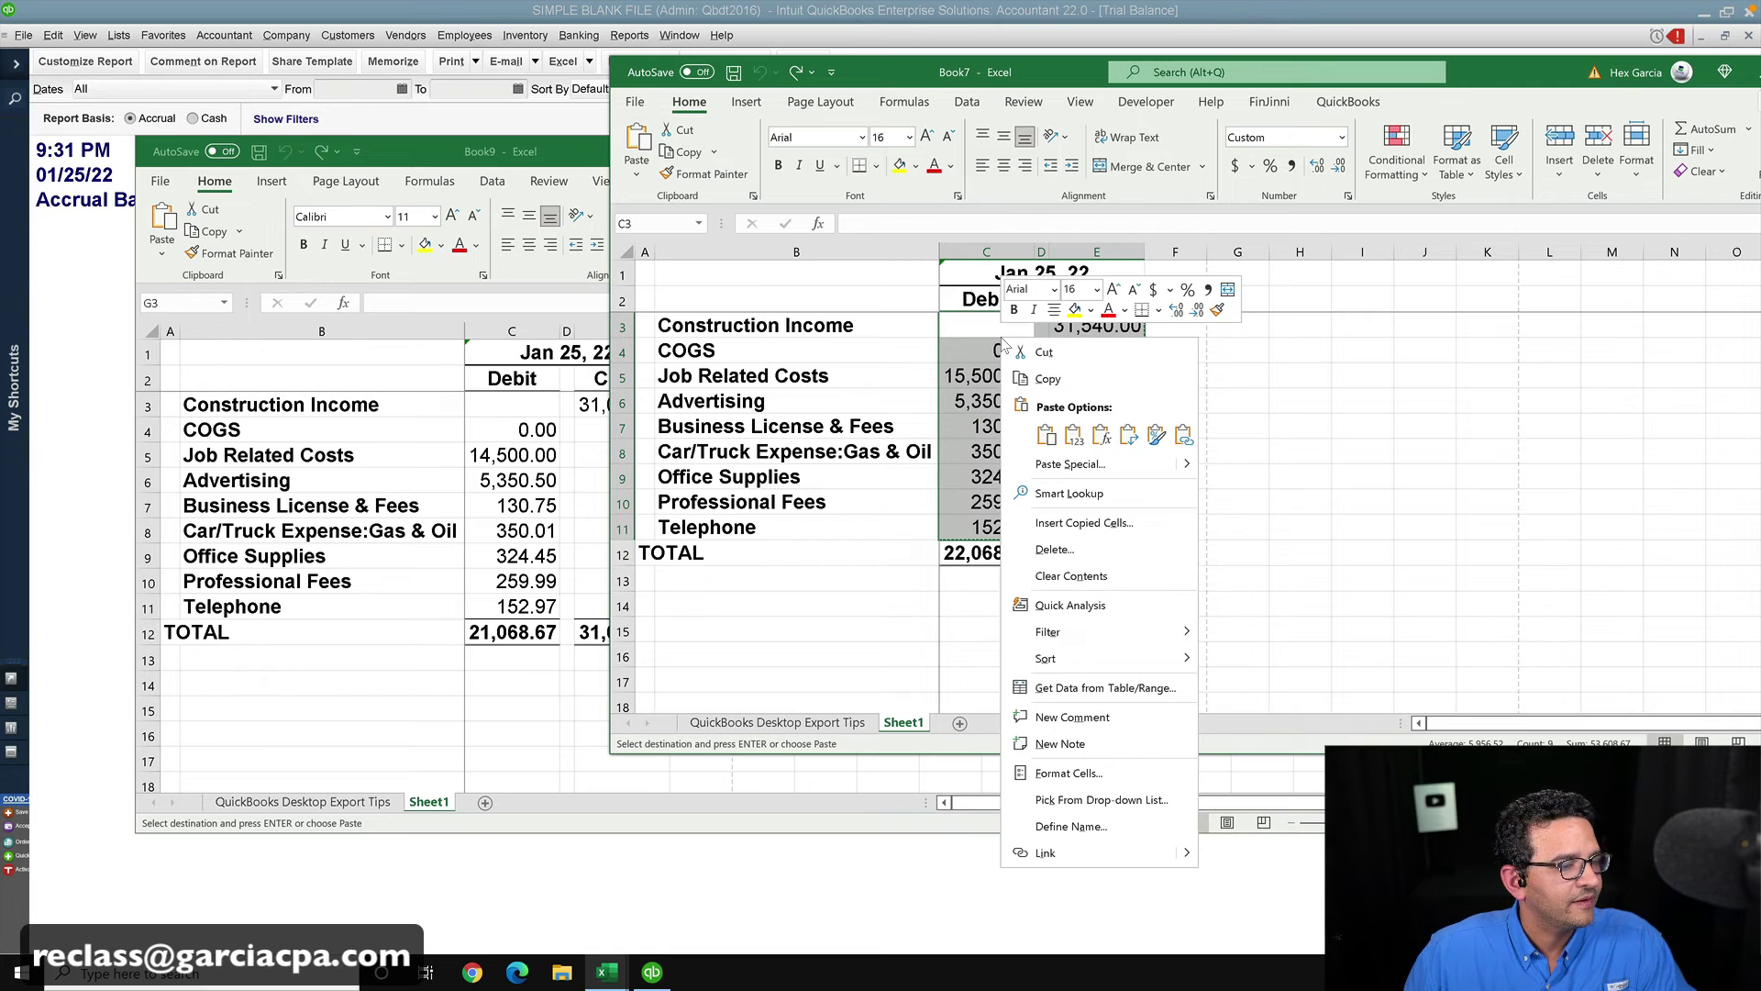
left_click(1059, 384)
left_click(347, 442)
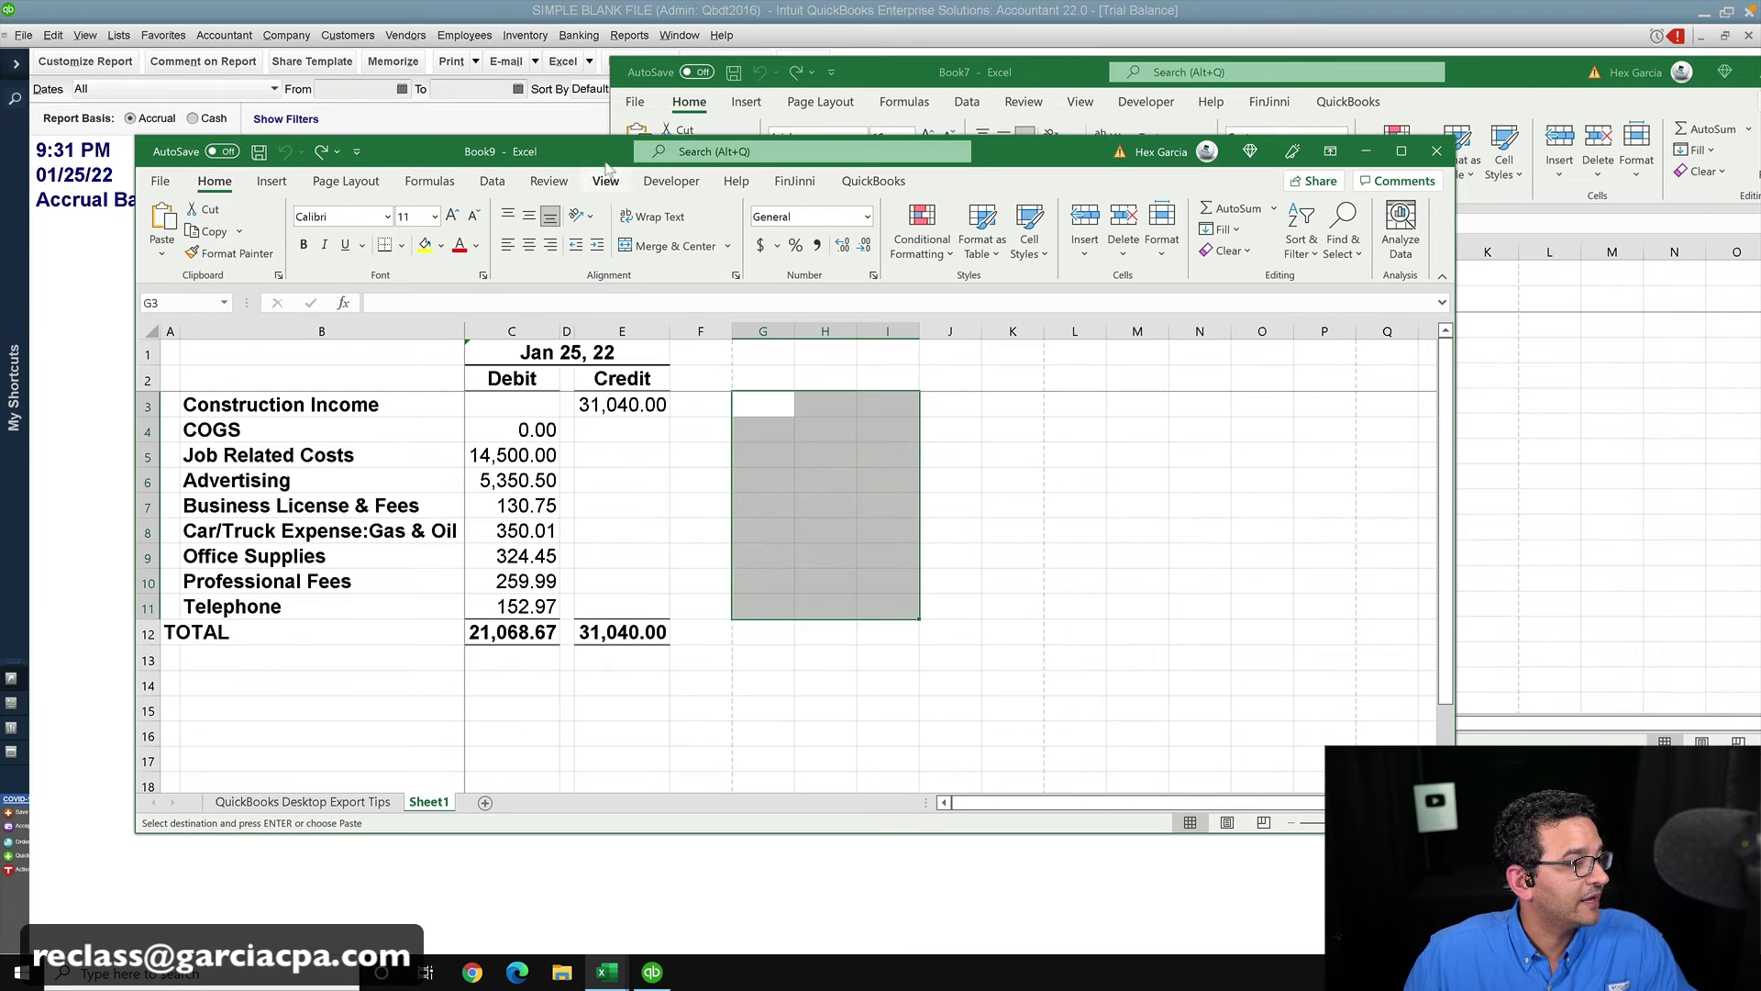
double_click(601, 162)
right_click(617, 268)
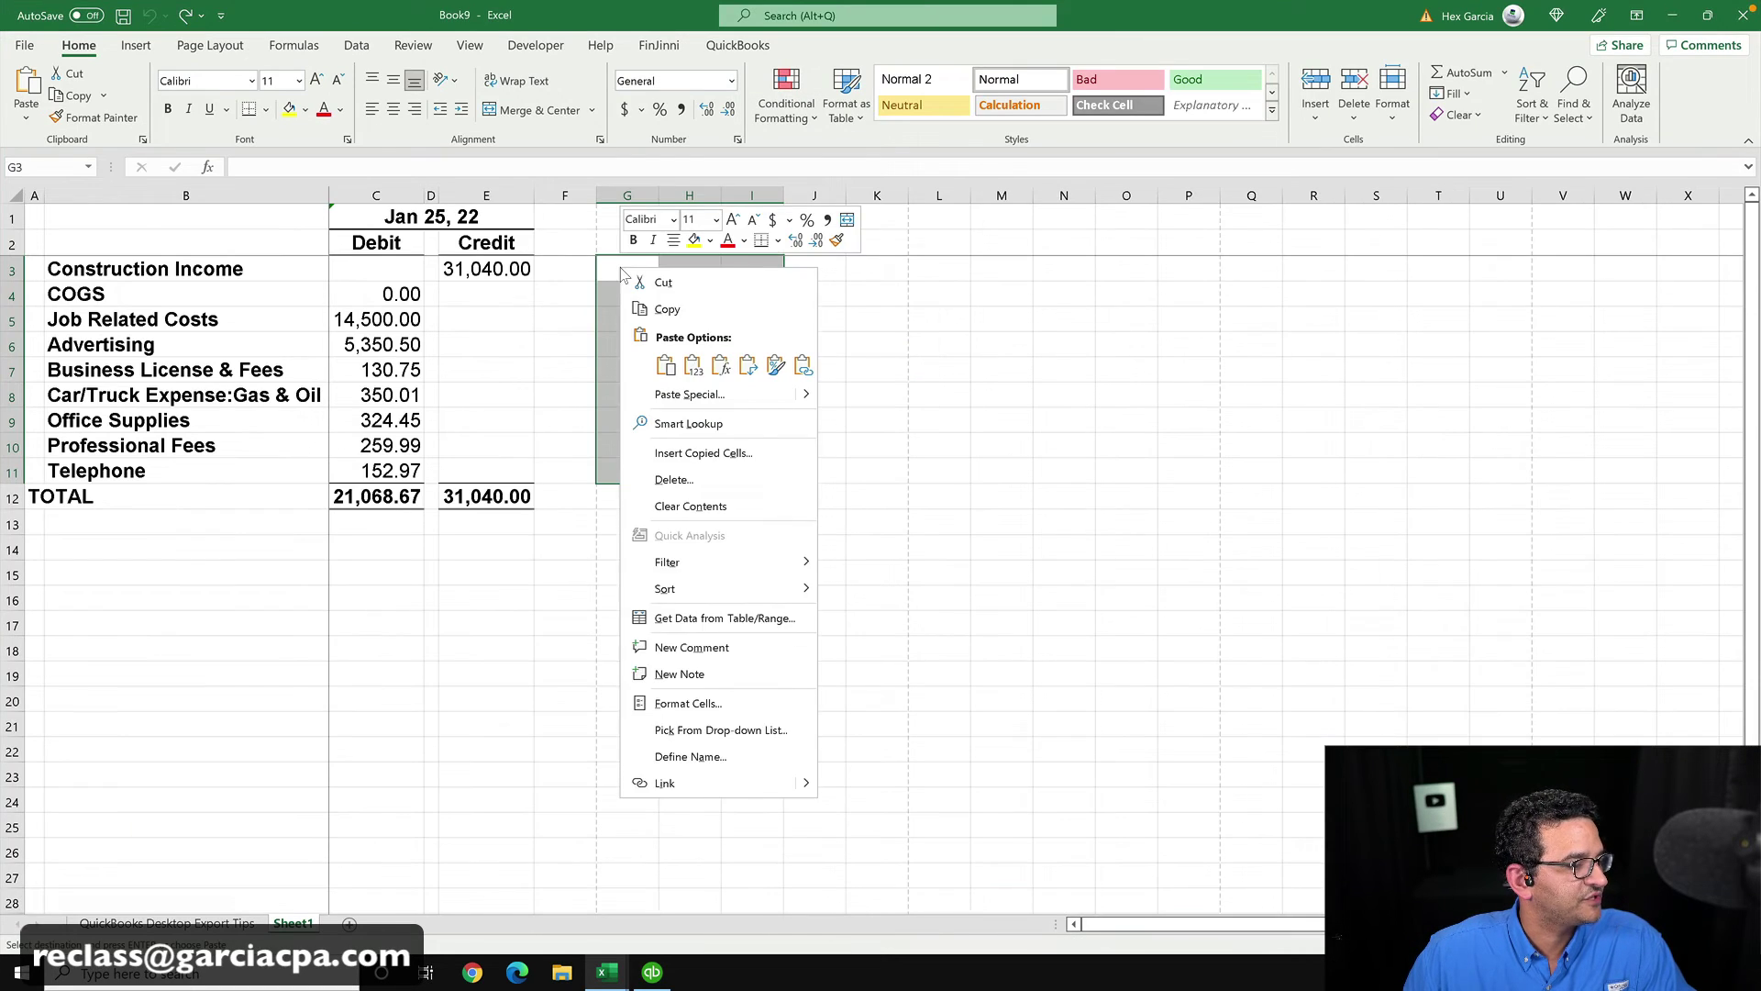
left_click(694, 367)
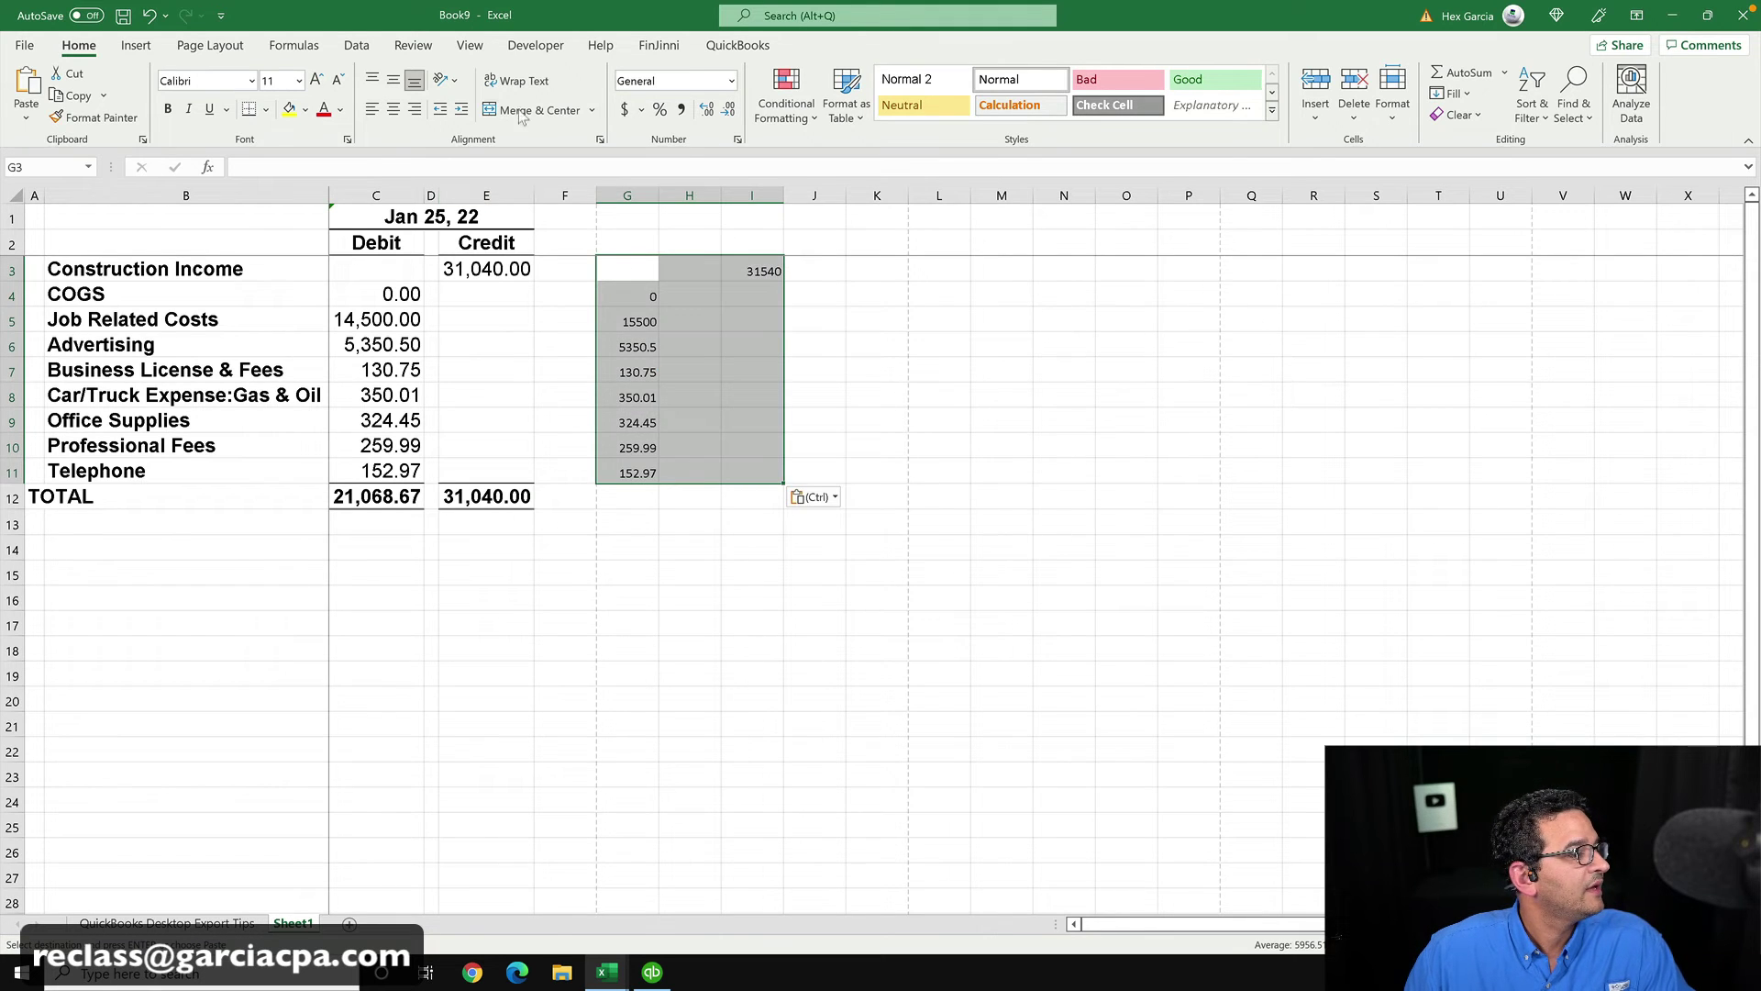
- Make the pasted amounts in G3:I11 bold and set their font size to 16
left_click(168, 109)
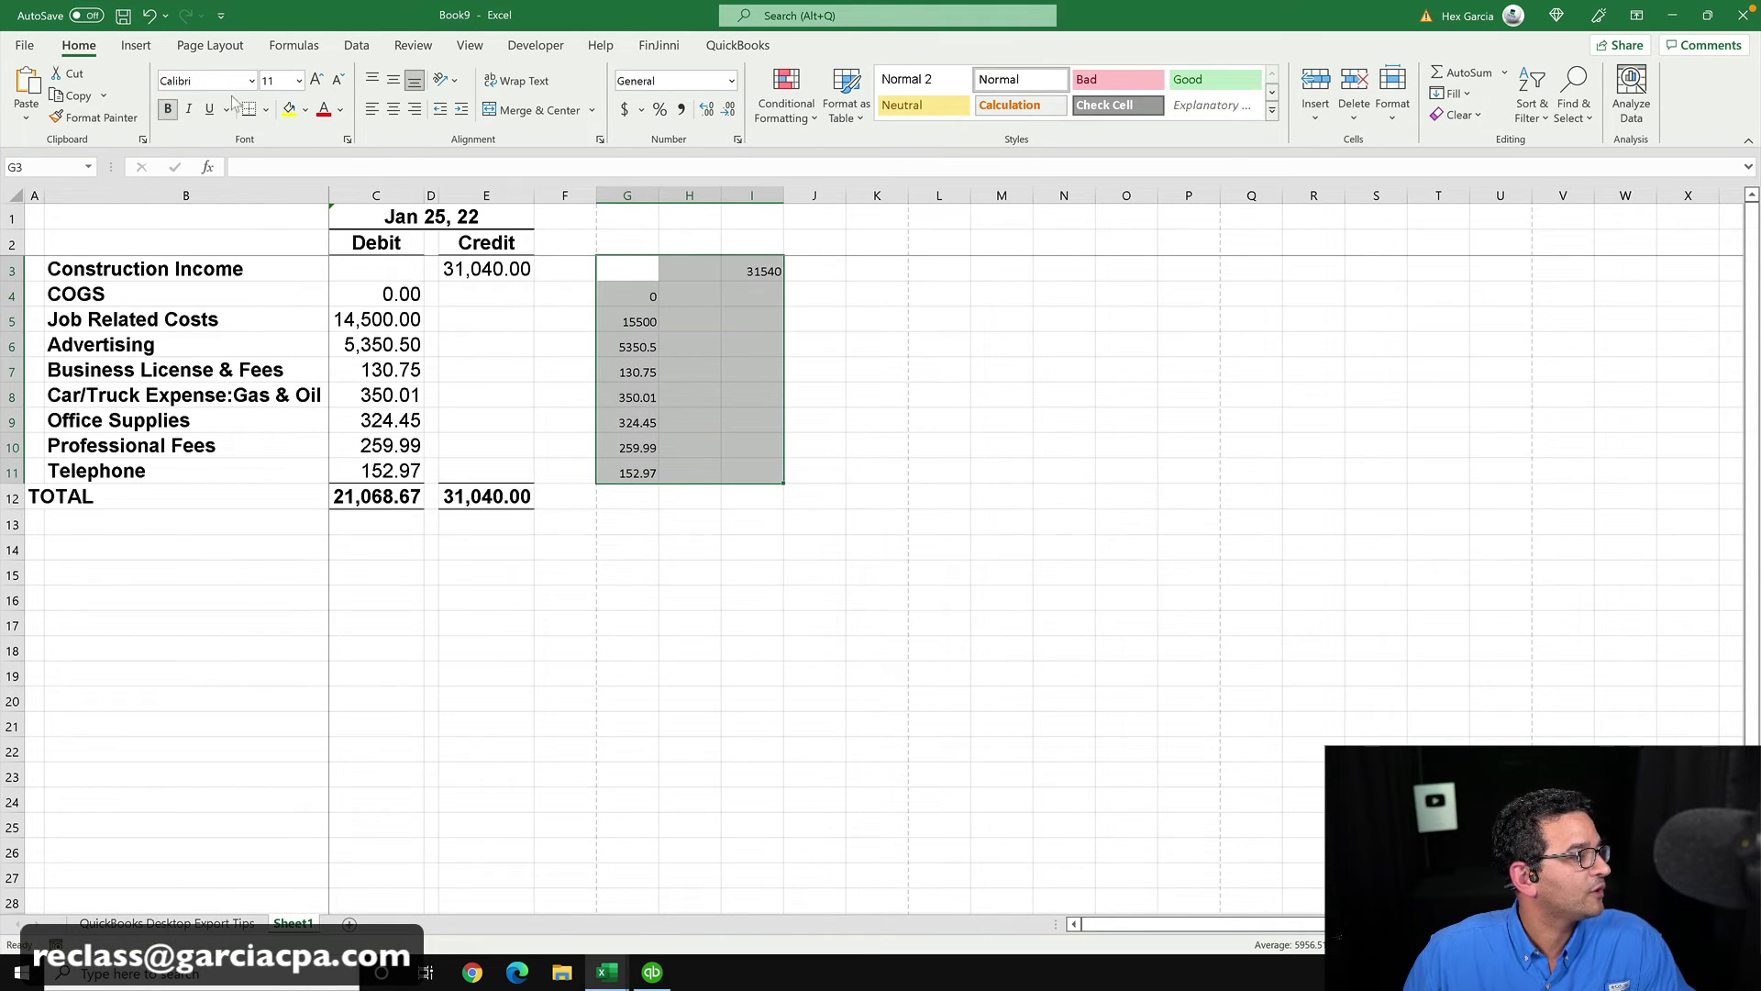
left_click(299, 81)
left_click(275, 240)
left_click(740, 541)
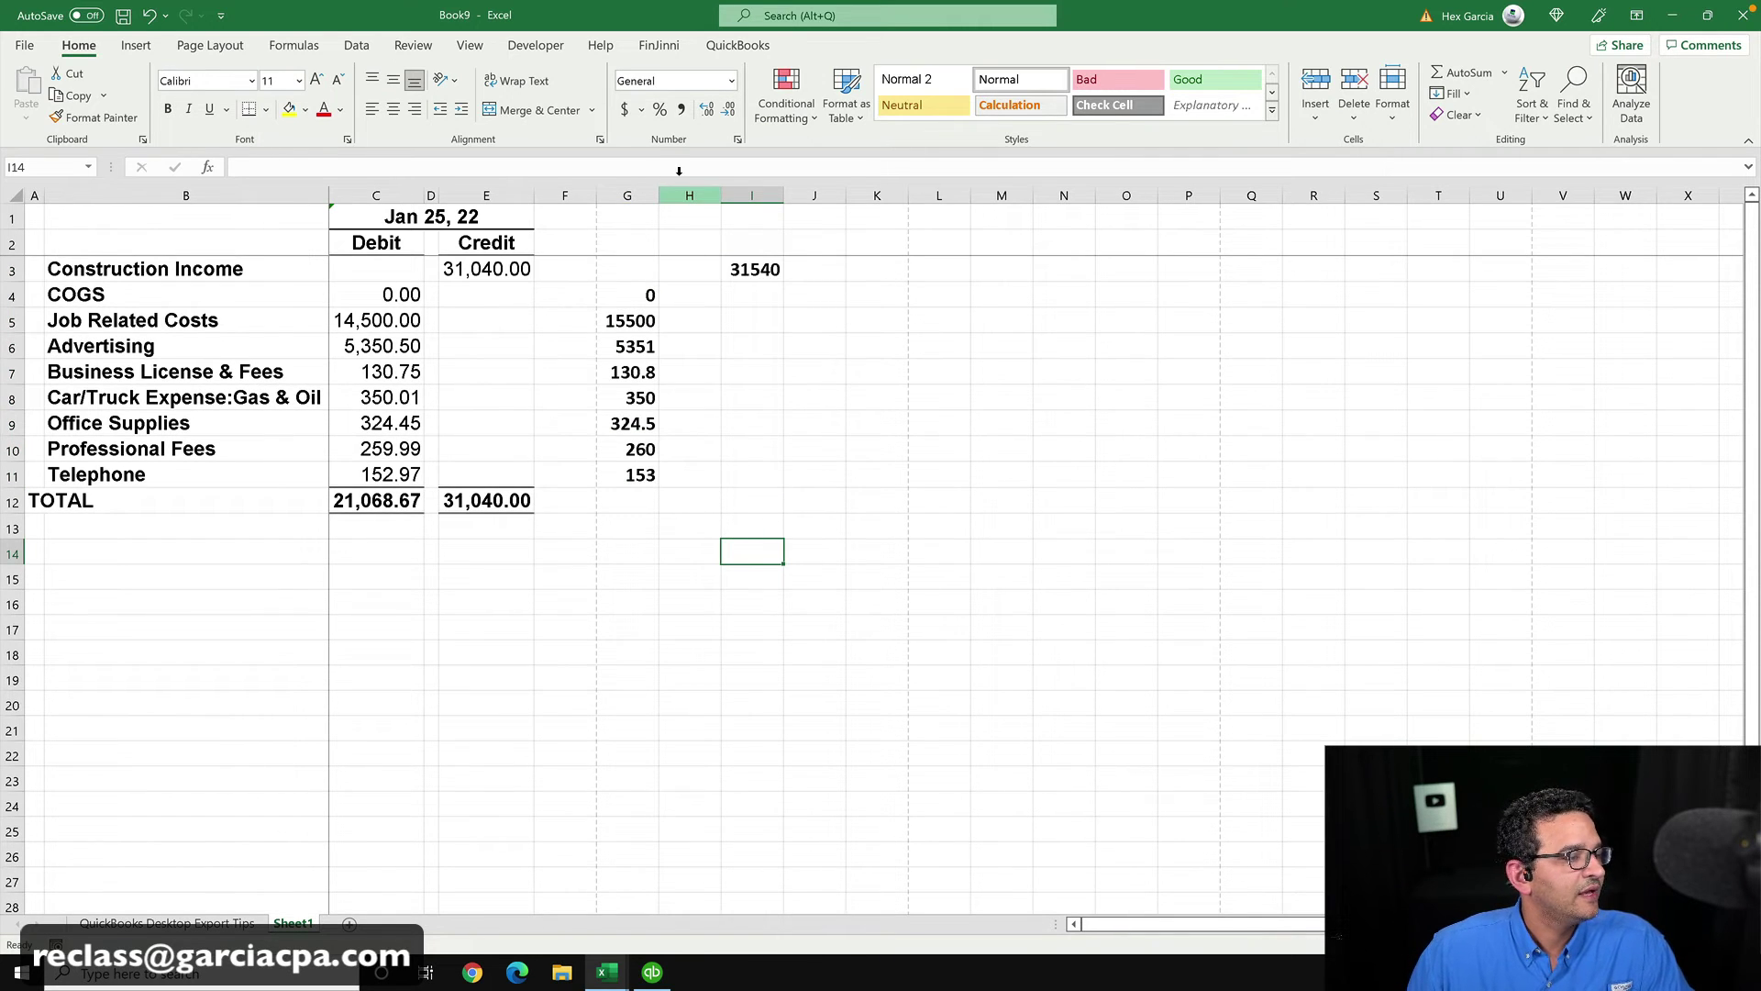
- Delete the three blank spacer columns so the original and pasted debit and credit columns sit side by side in C:F
left_click(431, 195)
right_click(431, 195)
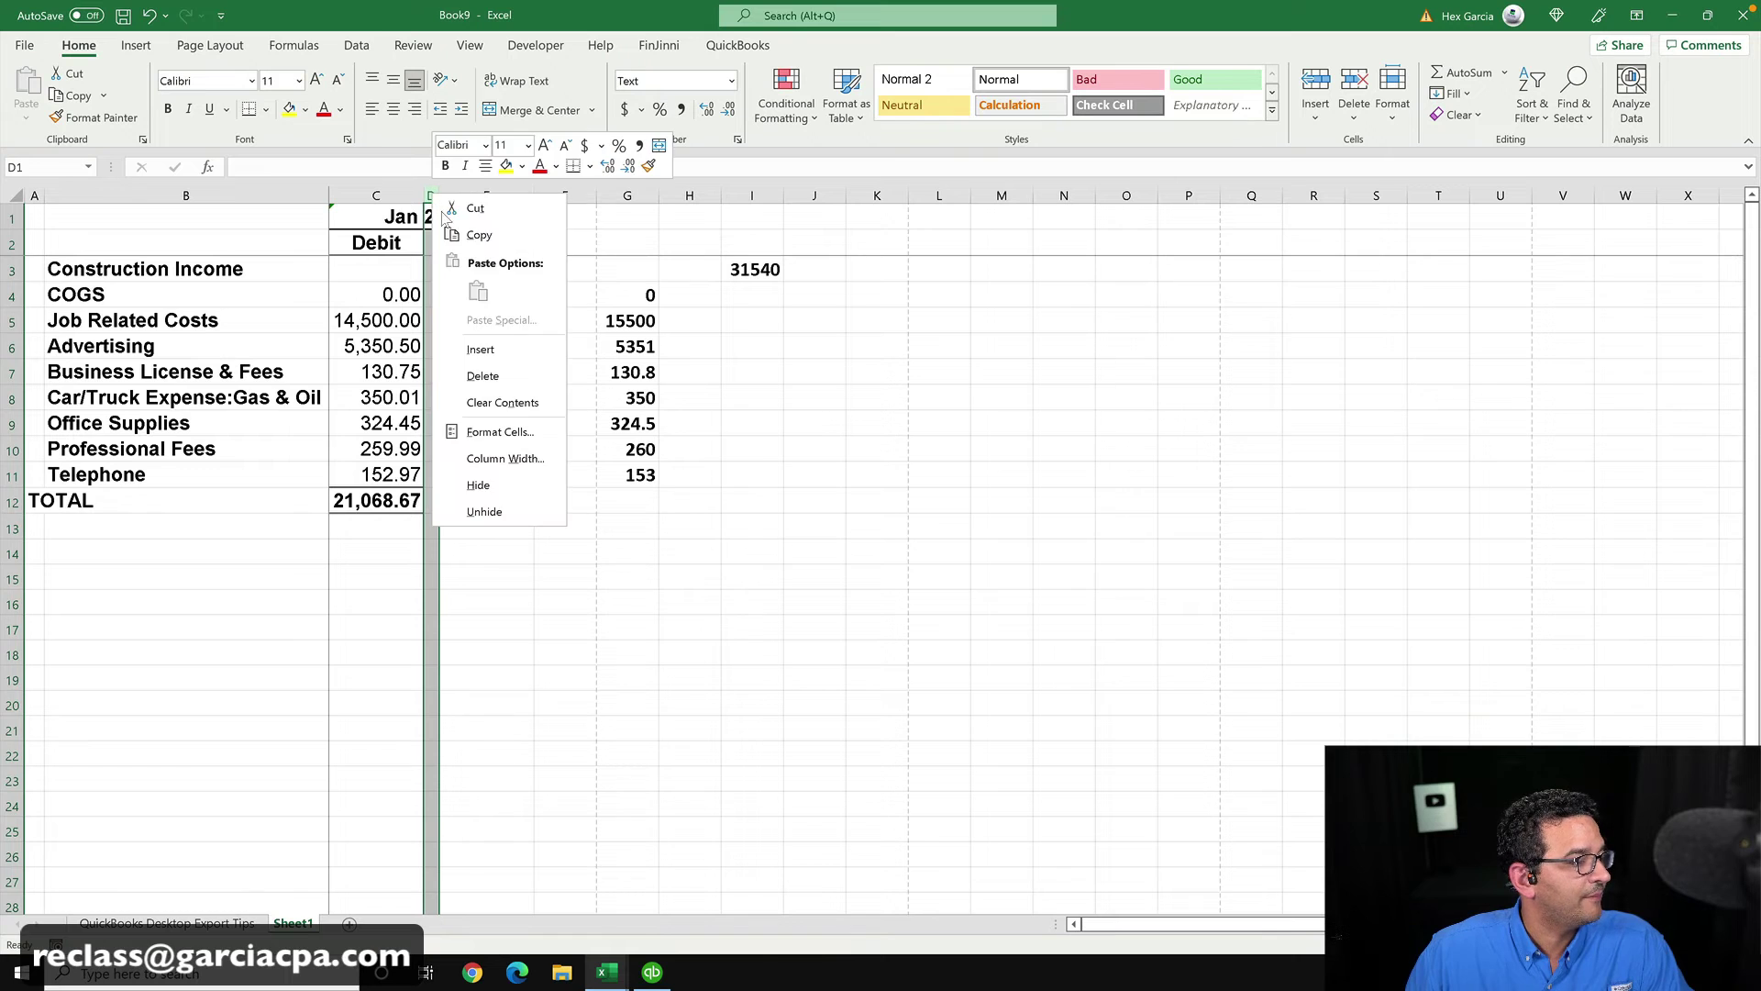
left_click(509, 375)
right_click(550, 195)
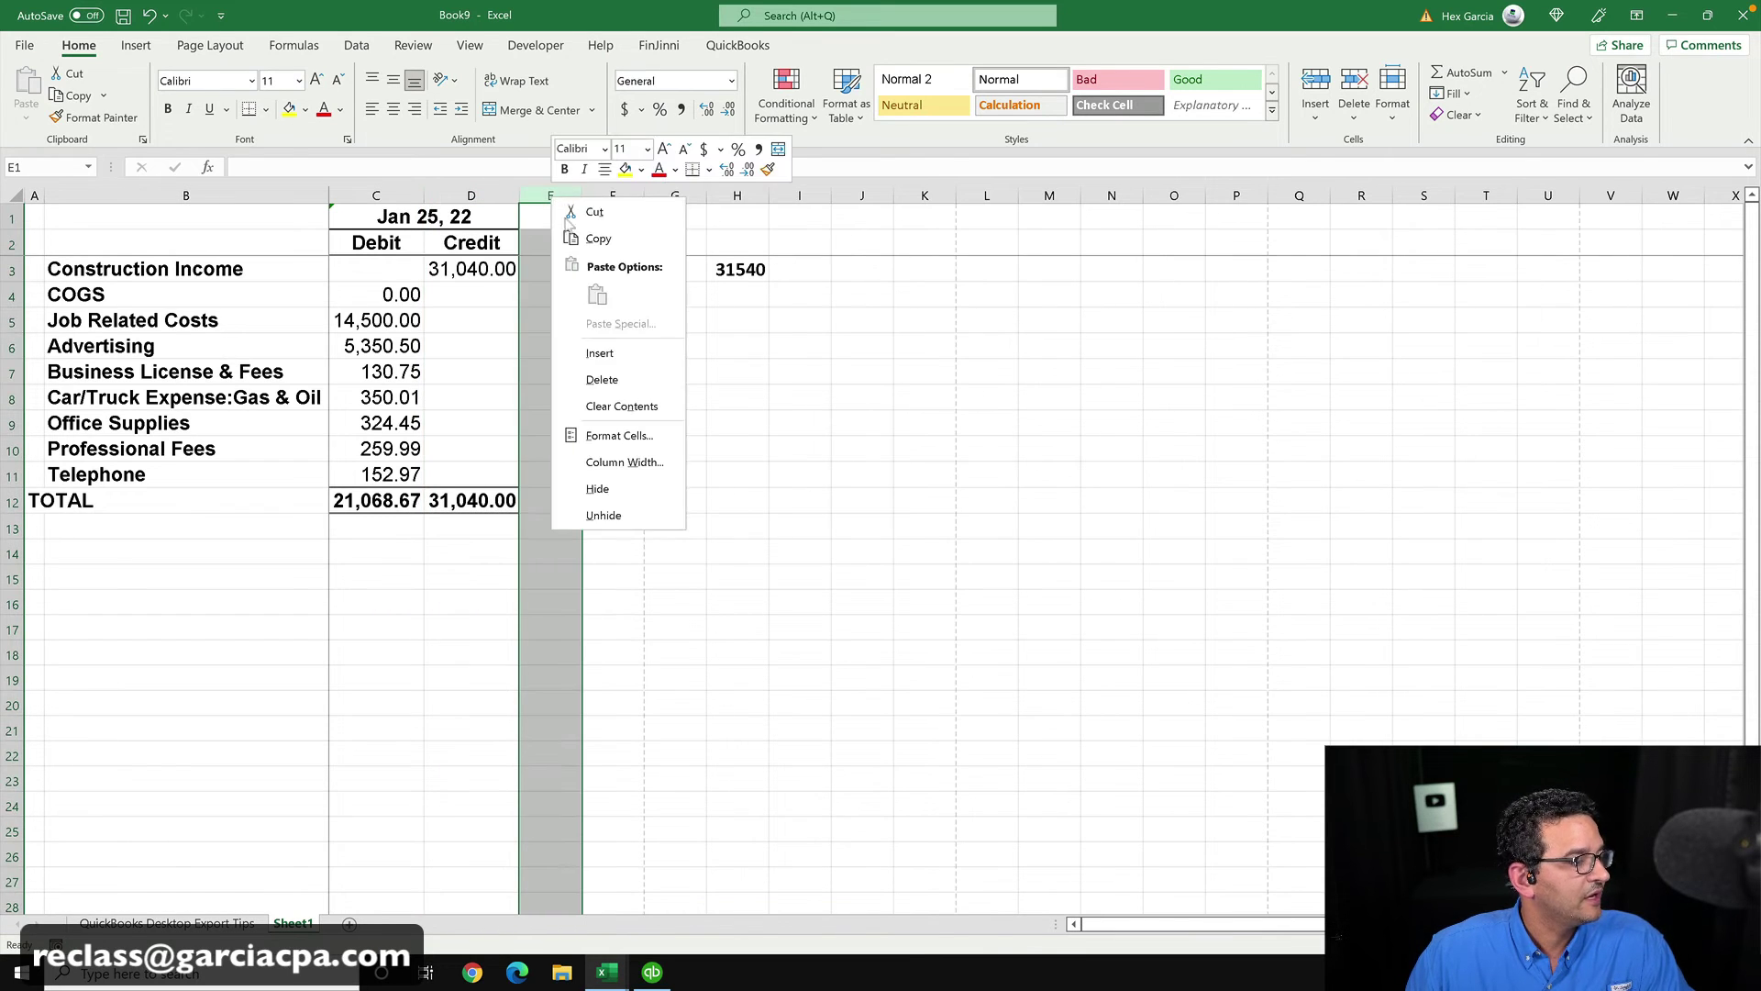
left_click(603, 380)
left_click(613, 191)
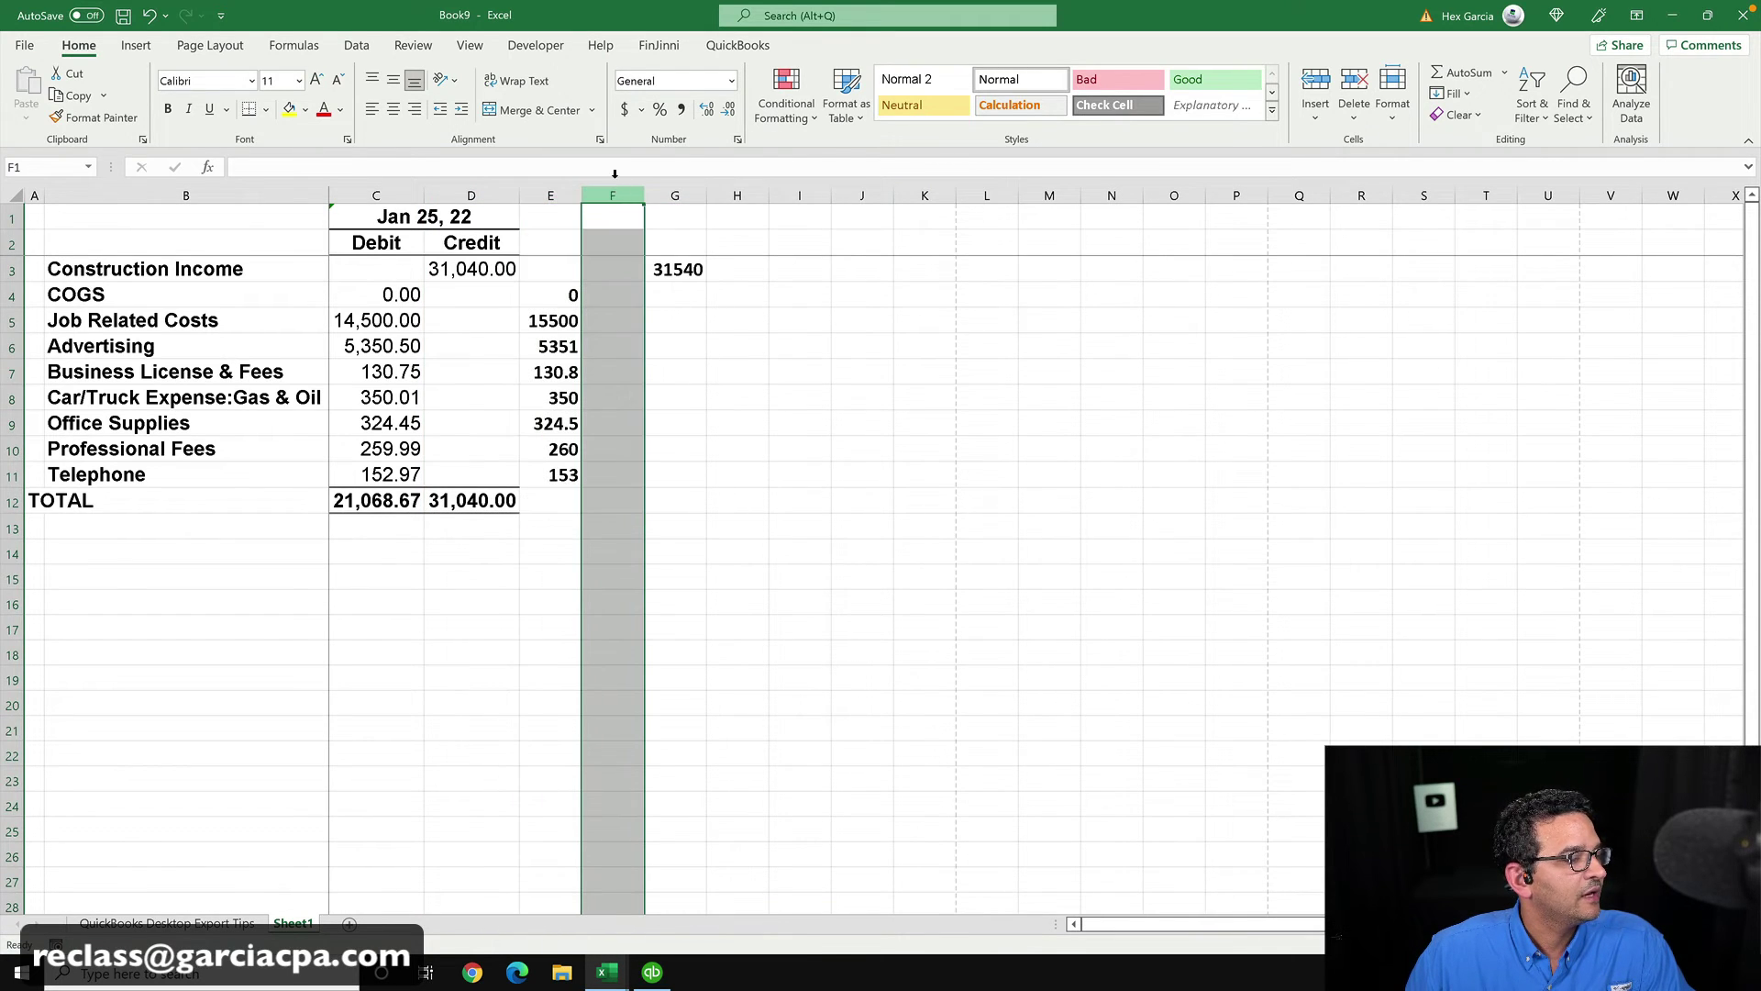
right_click(624, 194)
left_click(748, 381)
left_click(757, 383)
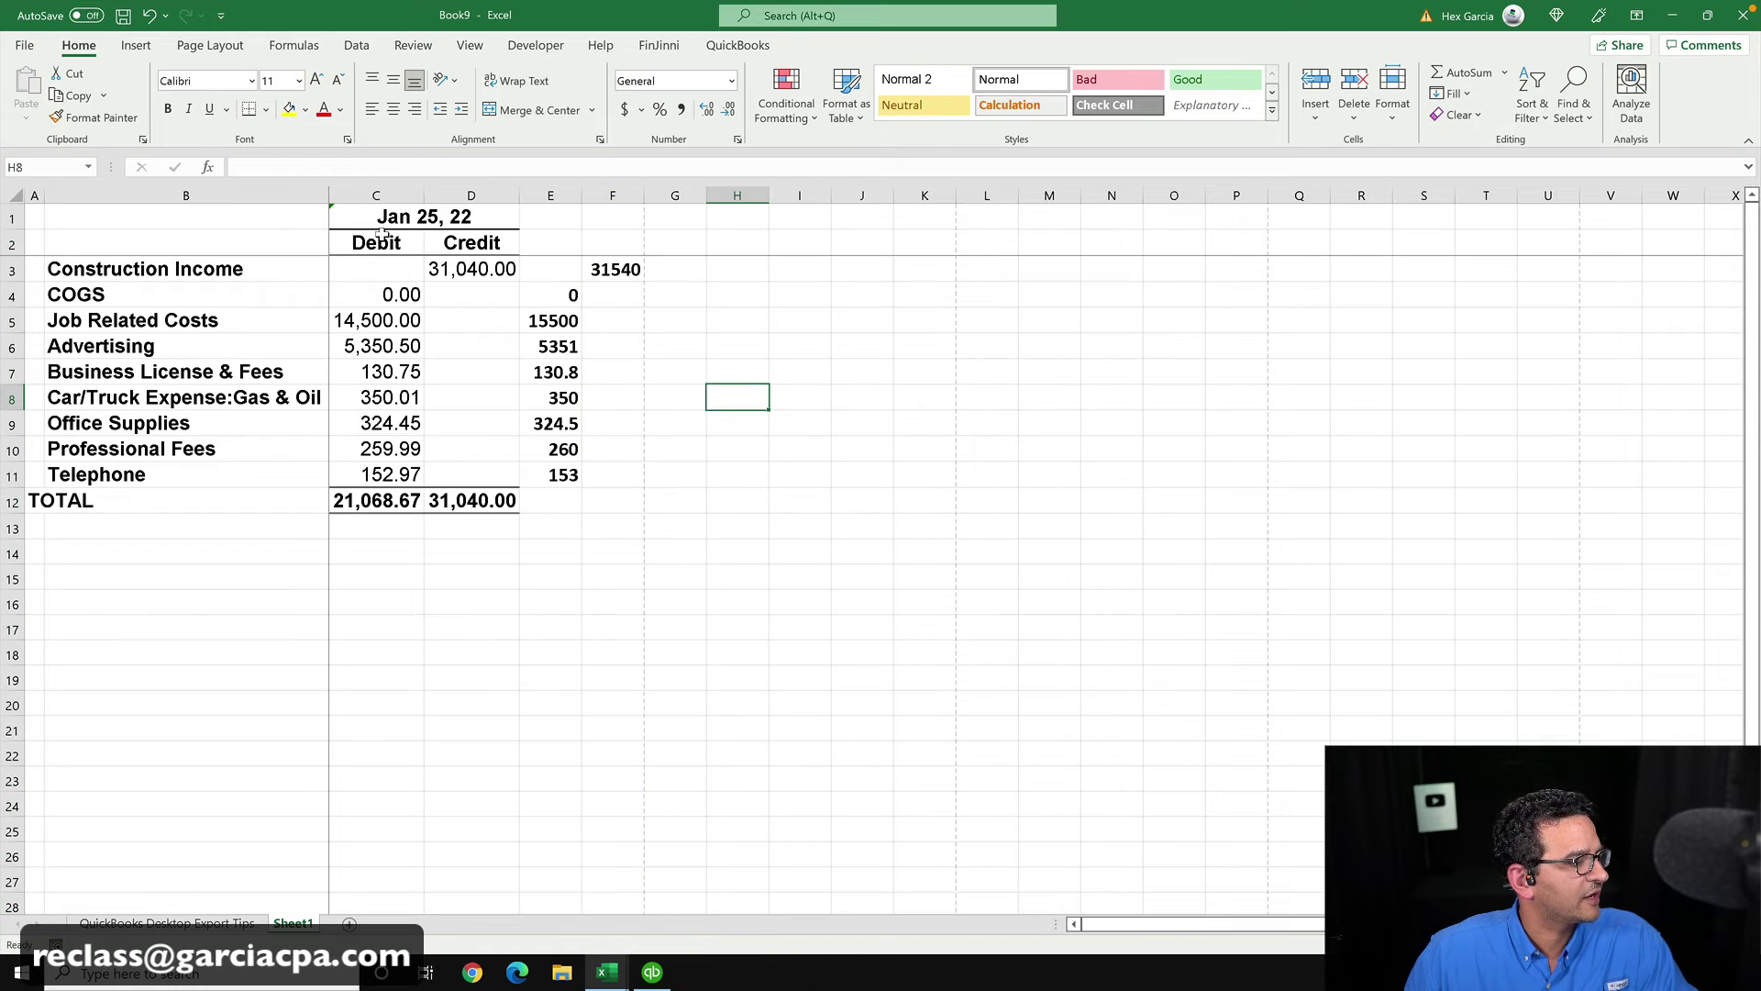
- Copy the Debit and Credit headings from C2:D2 to E2:F2 above the pasted amounts
left_click_drag(387, 240, 477, 243)
key("ctrl+c")
left_click(551, 242)
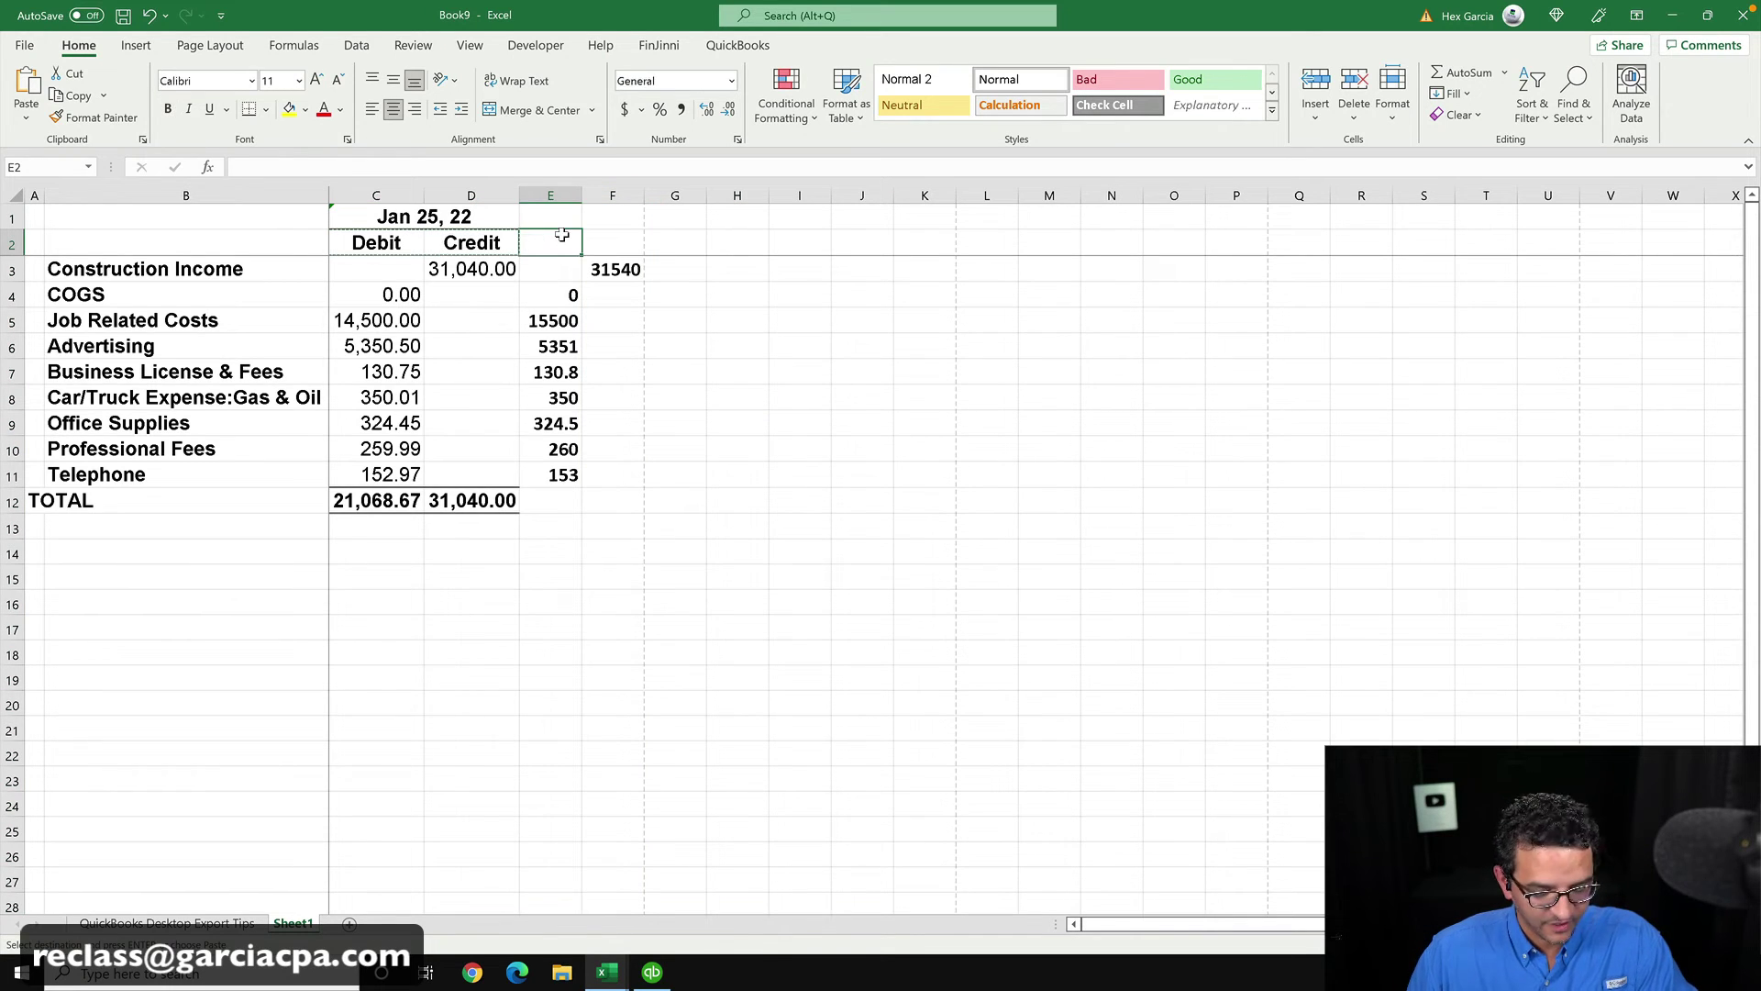
key("ctrl+v")
left_click(676, 422)
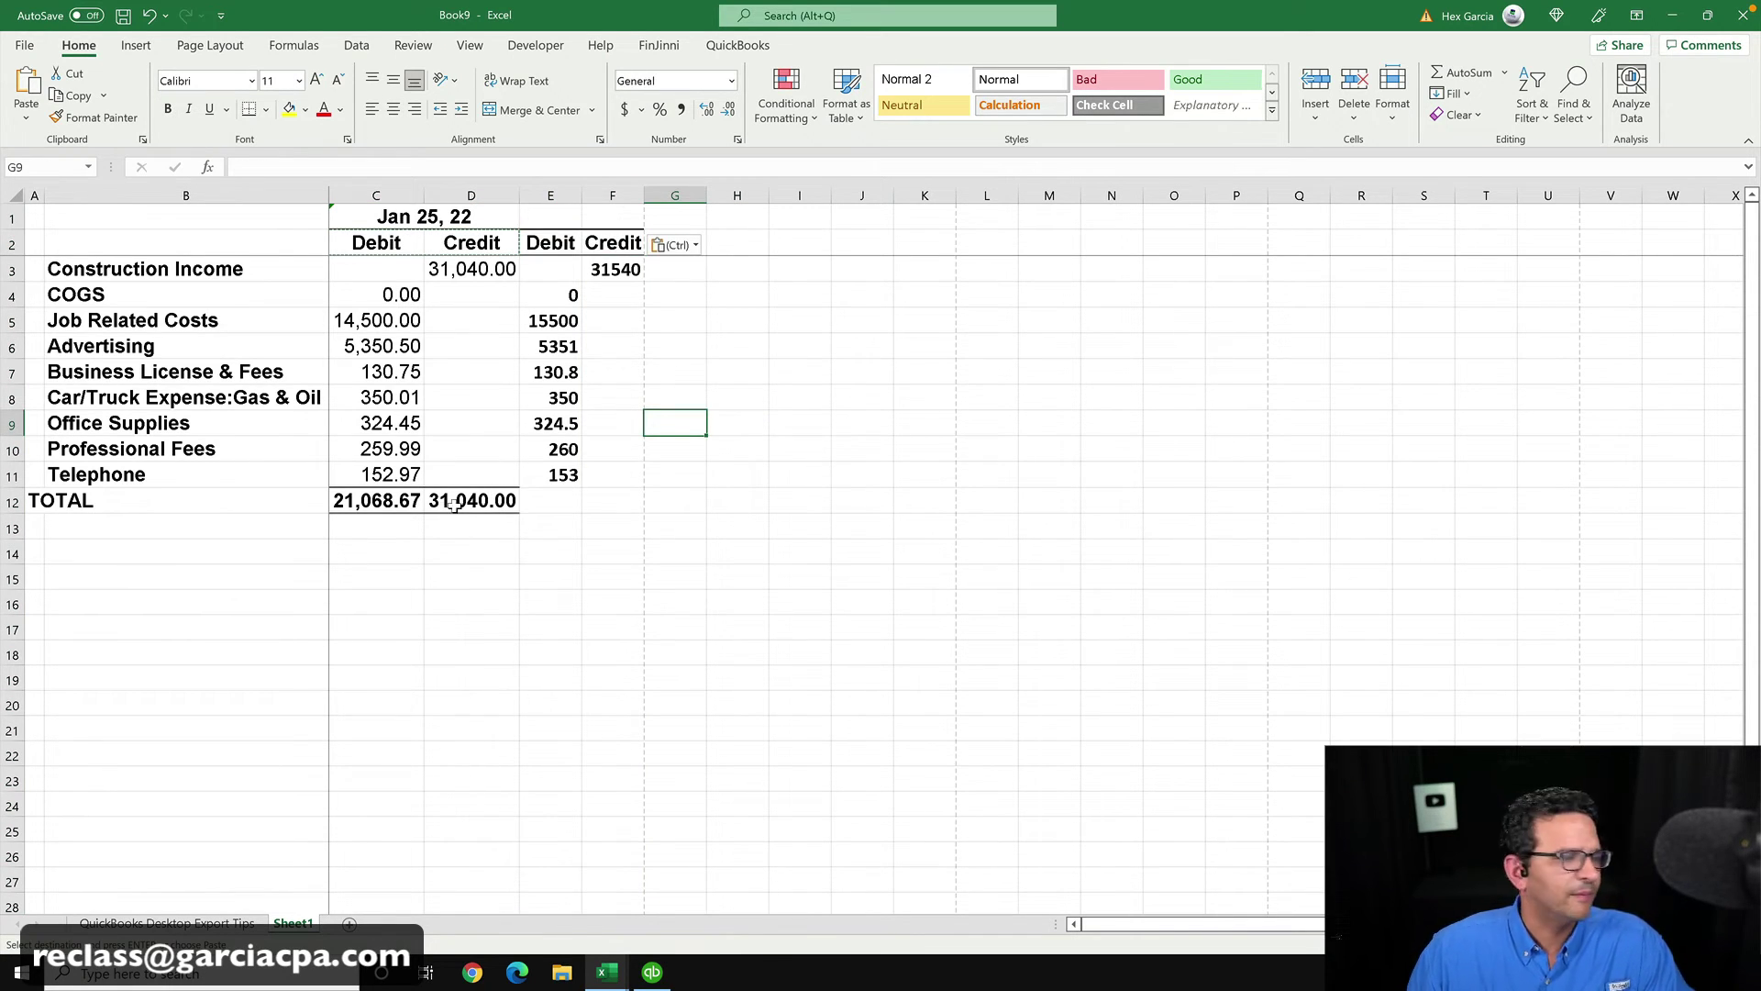
- Delete the TOTAL row, row 12, from the comparison sheet
left_click(13, 500)
right_click(13, 500)
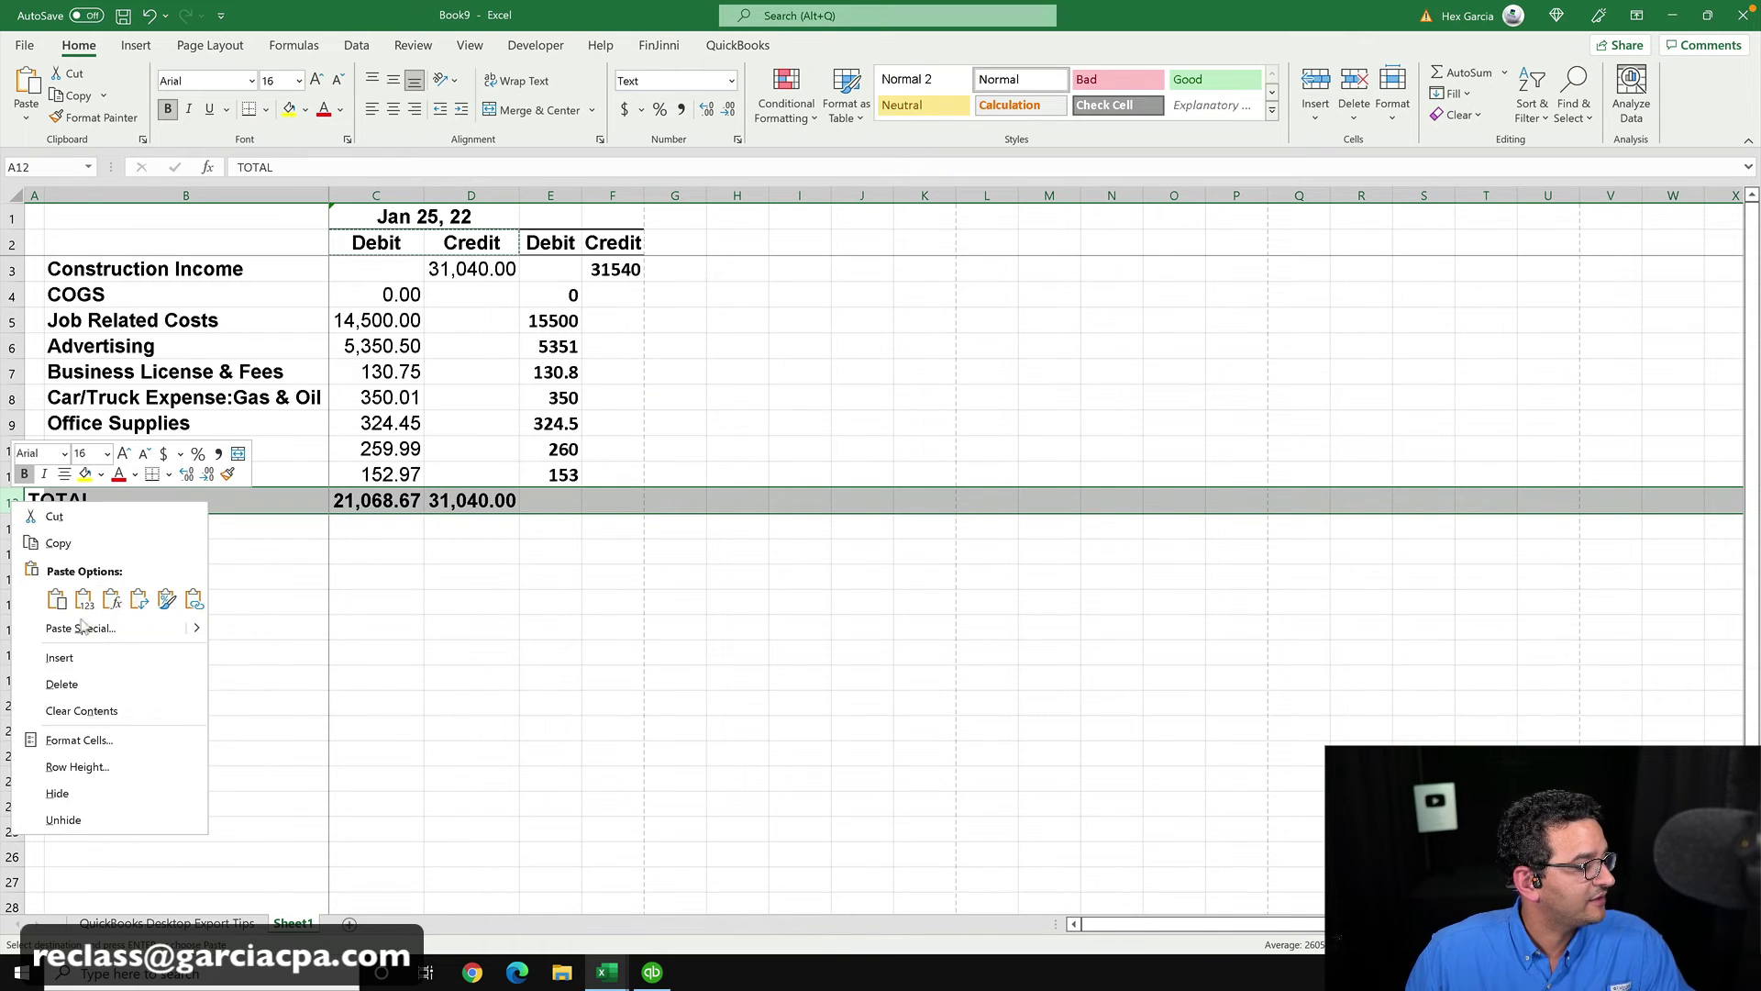
left_click(62, 683)
- Format the pasted amounts in columns E and F as Number with two decimal places
left_click_drag(550, 196, 612, 195)
left_click(731, 81)
left_click(688, 154)
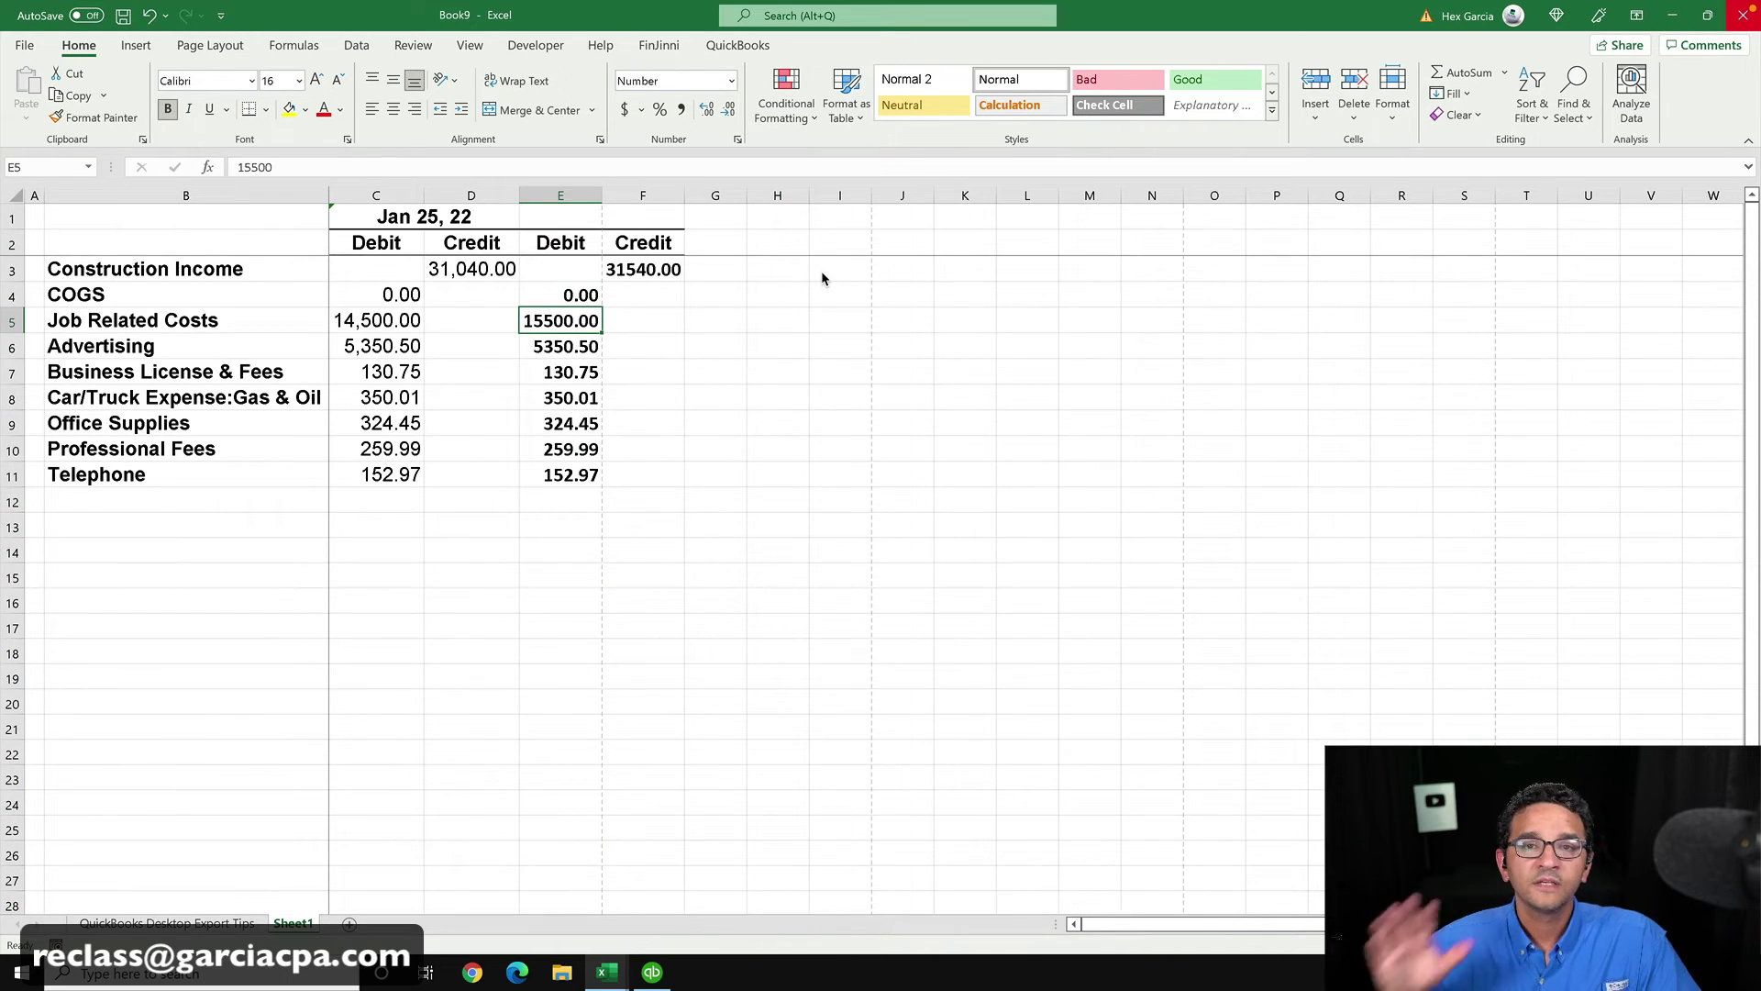
left_click_drag(371, 174, 448, 187)
left_click(390, 290)
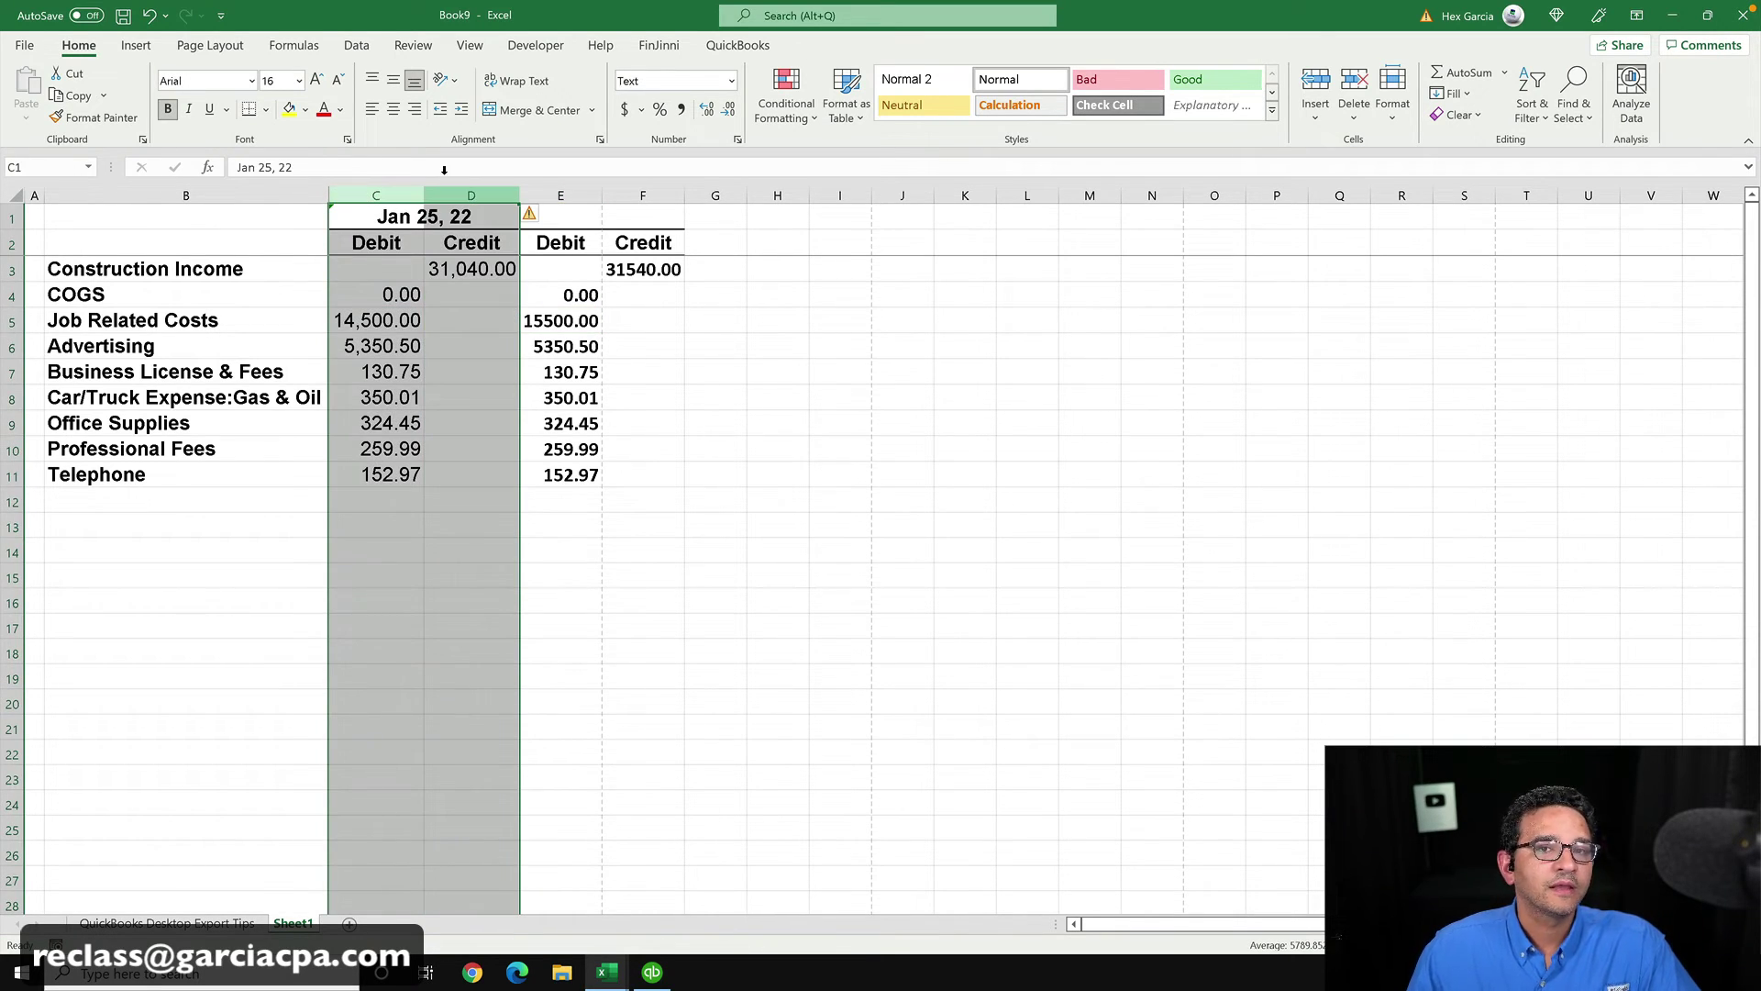
left_click_drag(590, 173, 647, 175)
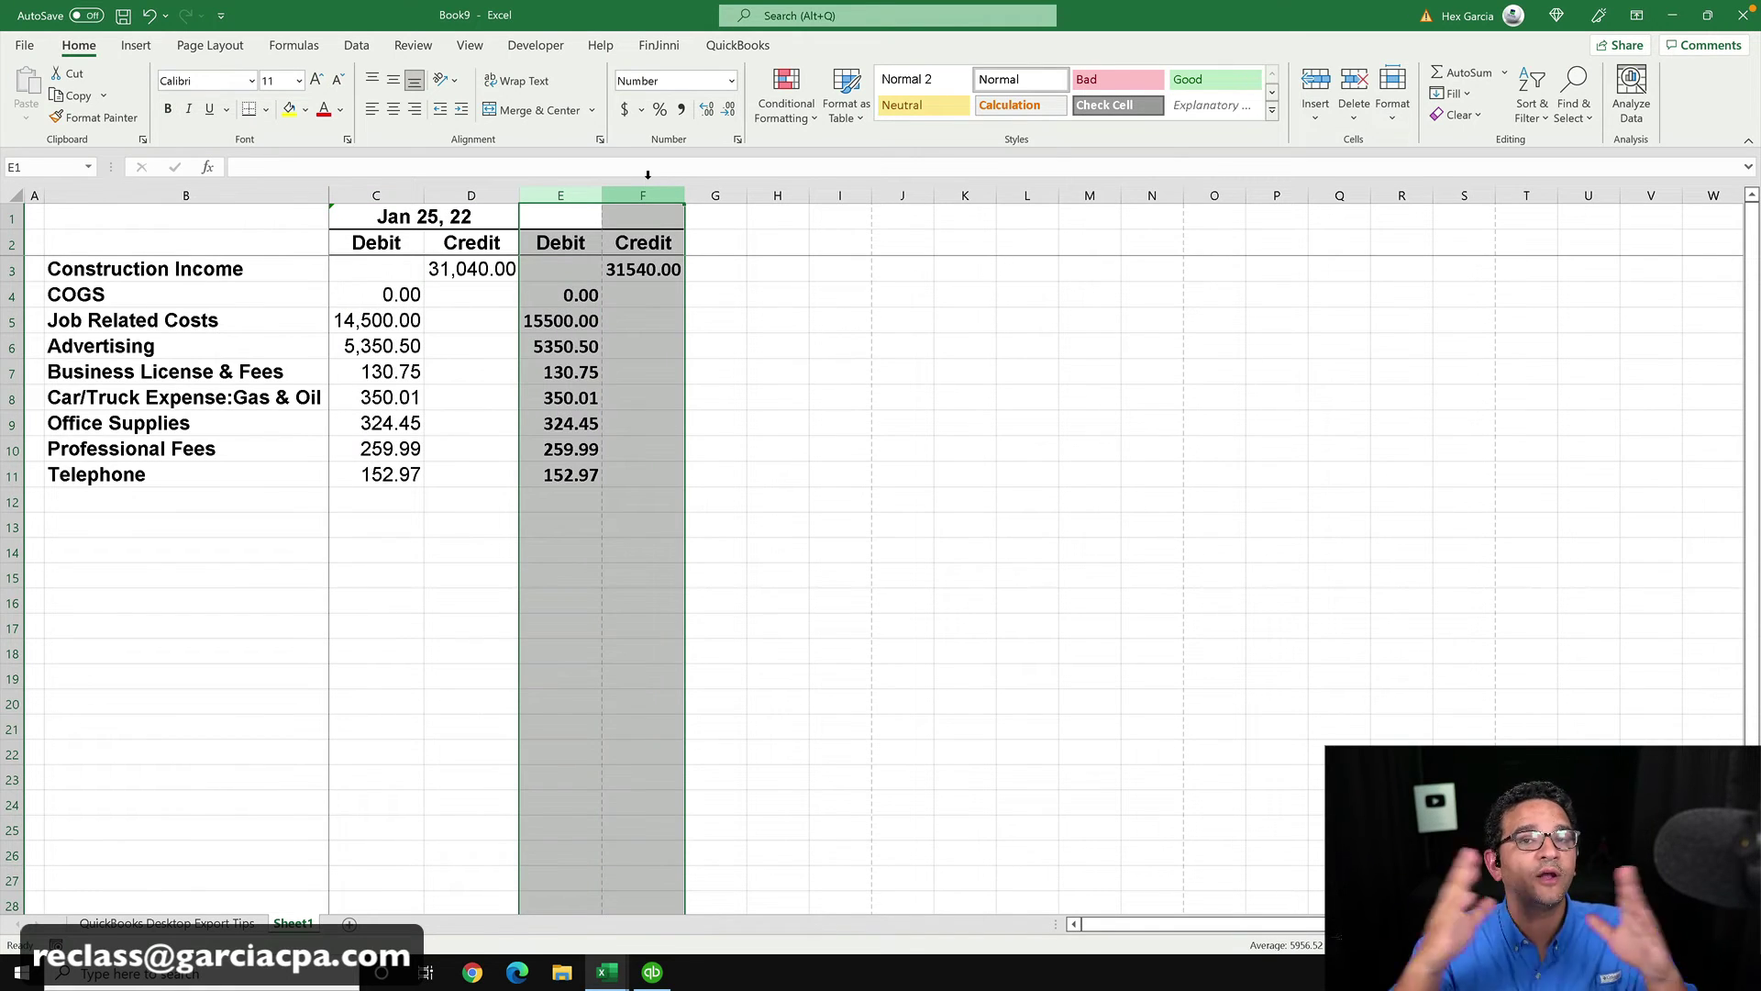
left_click(802, 374)
- Enter the heading "Unclassified" in cell H2
left_click(769, 246)
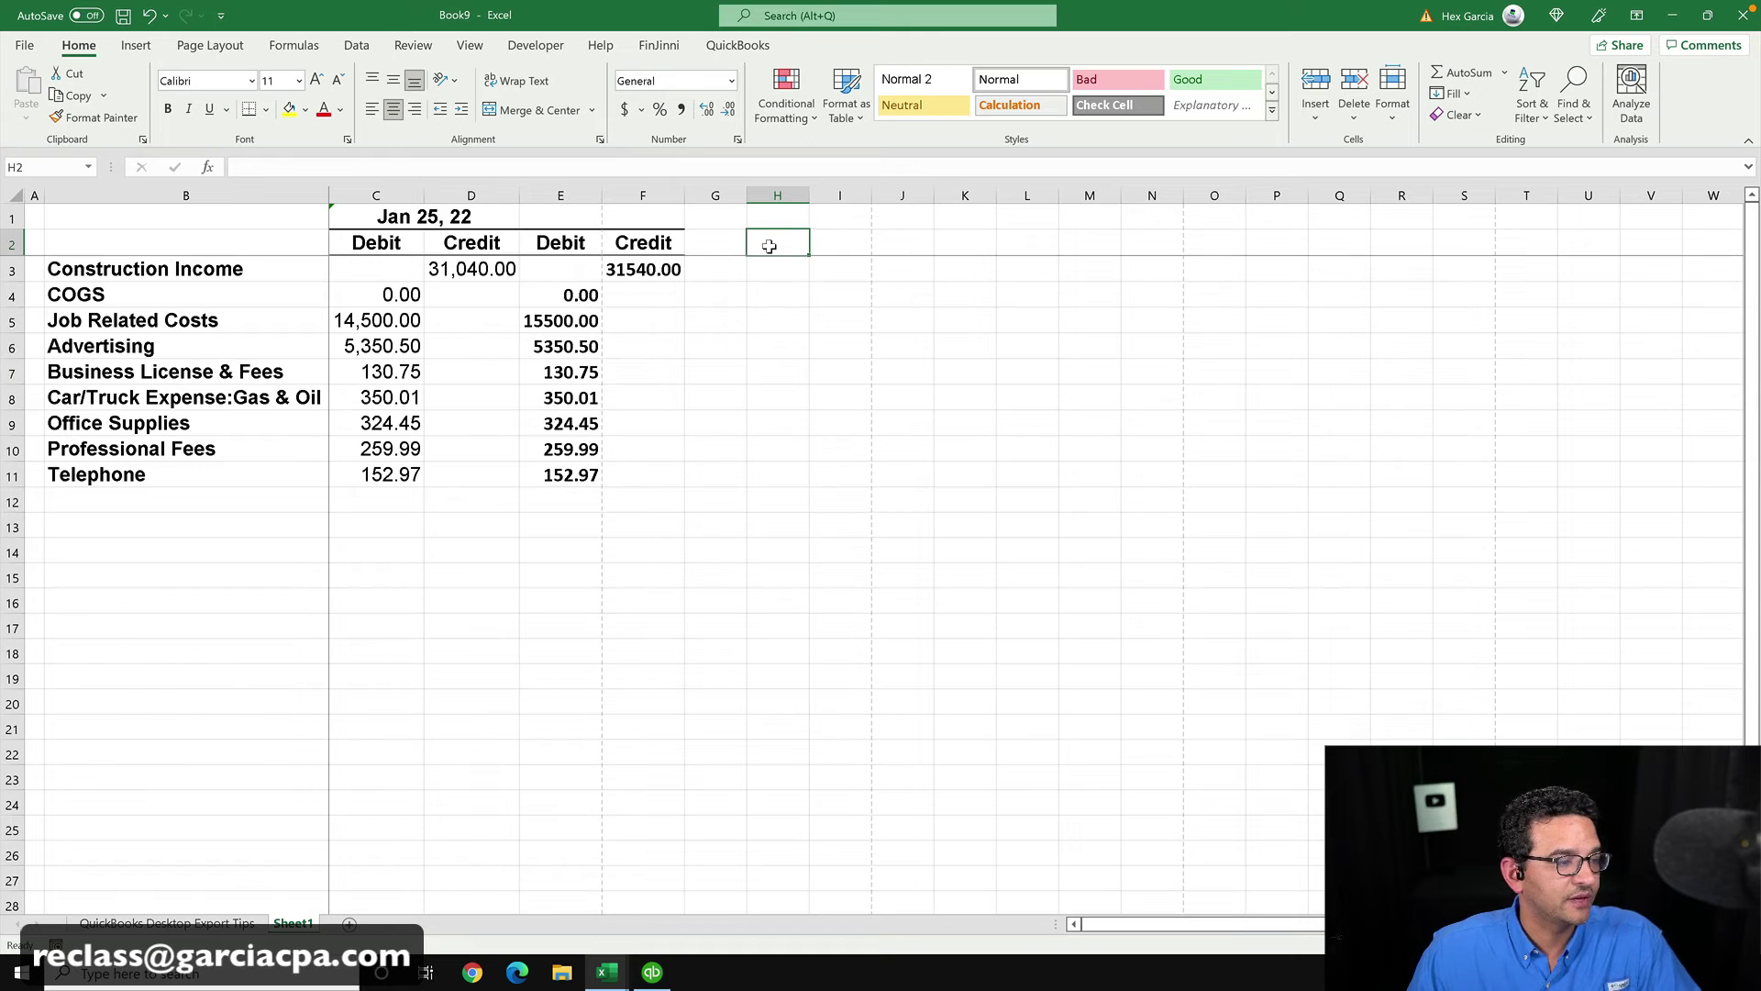
type("Unclass")
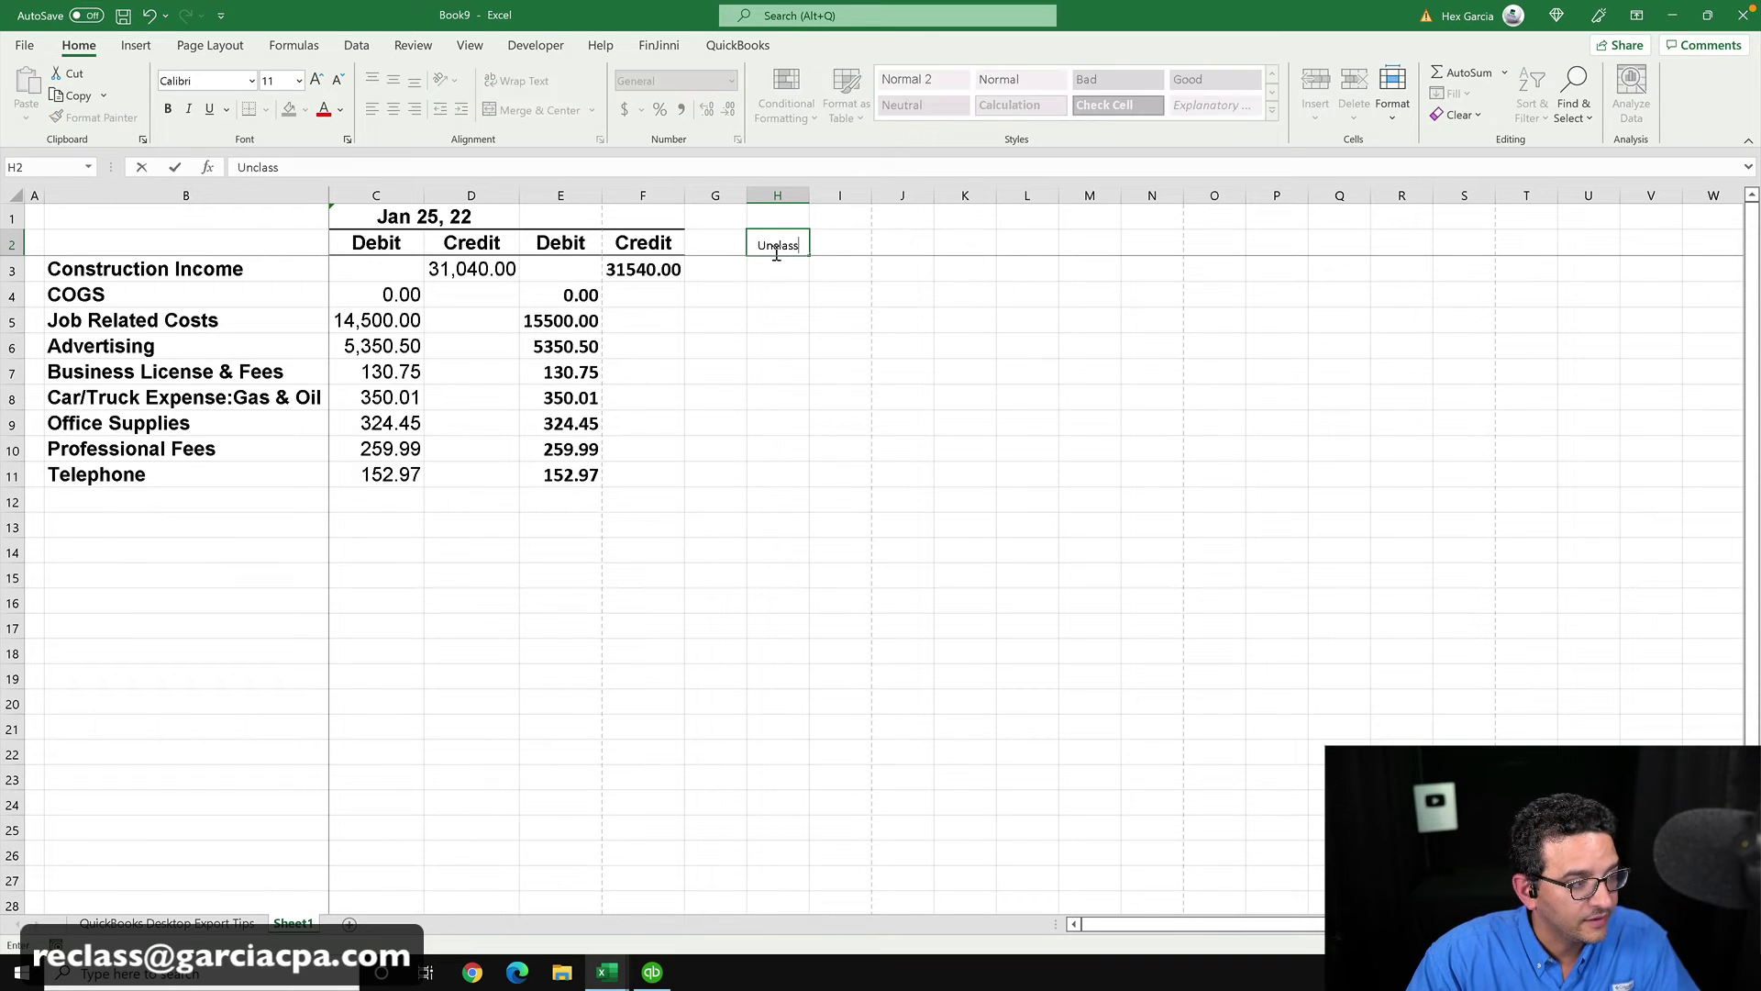
type("ified")
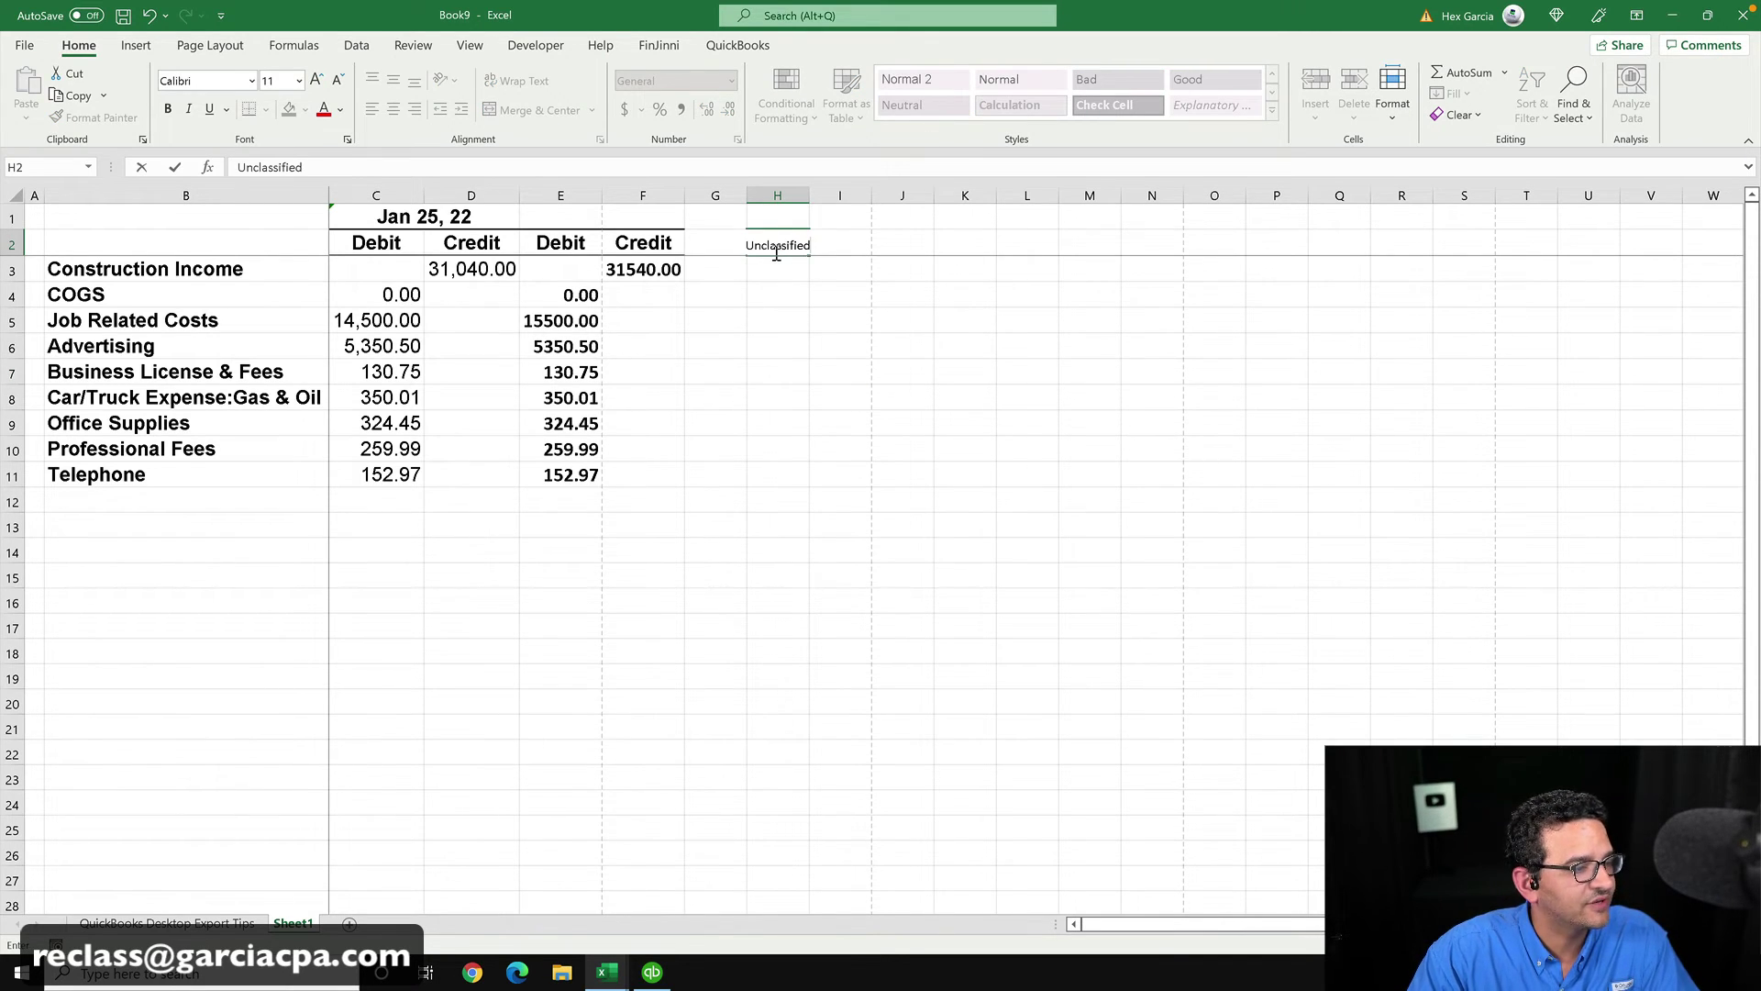
key("Return")
- Make the Unclassified heading bold, set column H's font size to 16, and widen the column
left_click(769, 242)
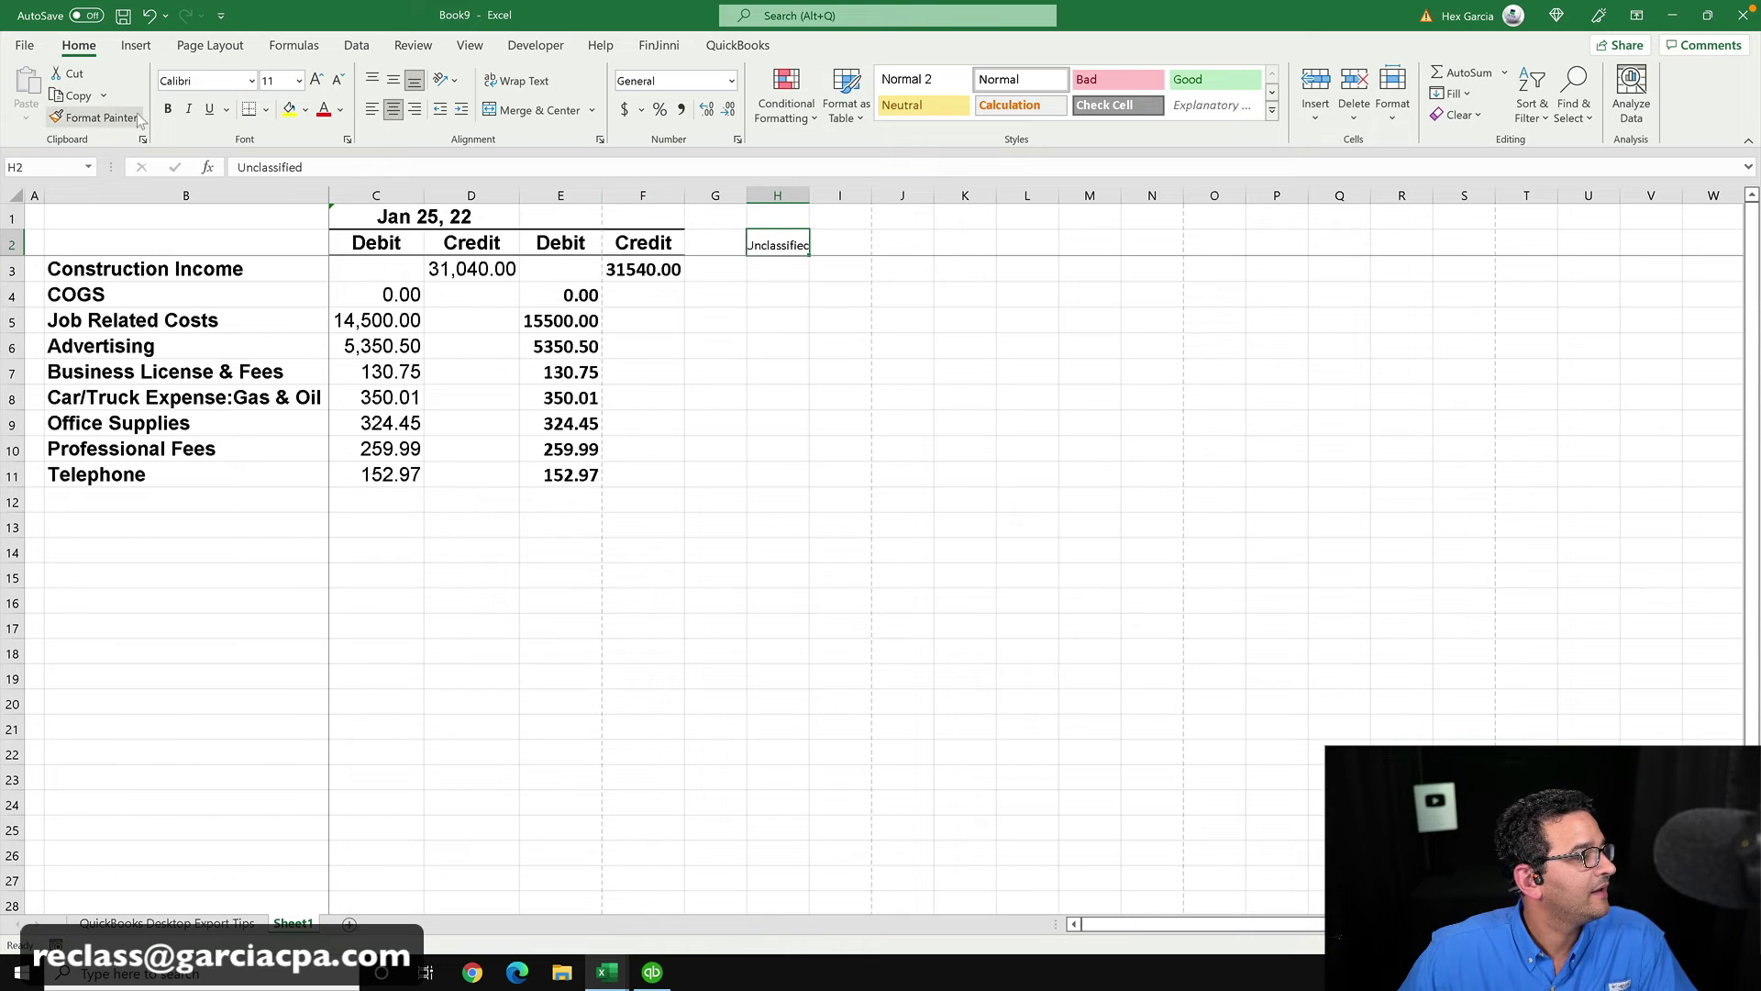
left_click(167, 109)
left_click(754, 197)
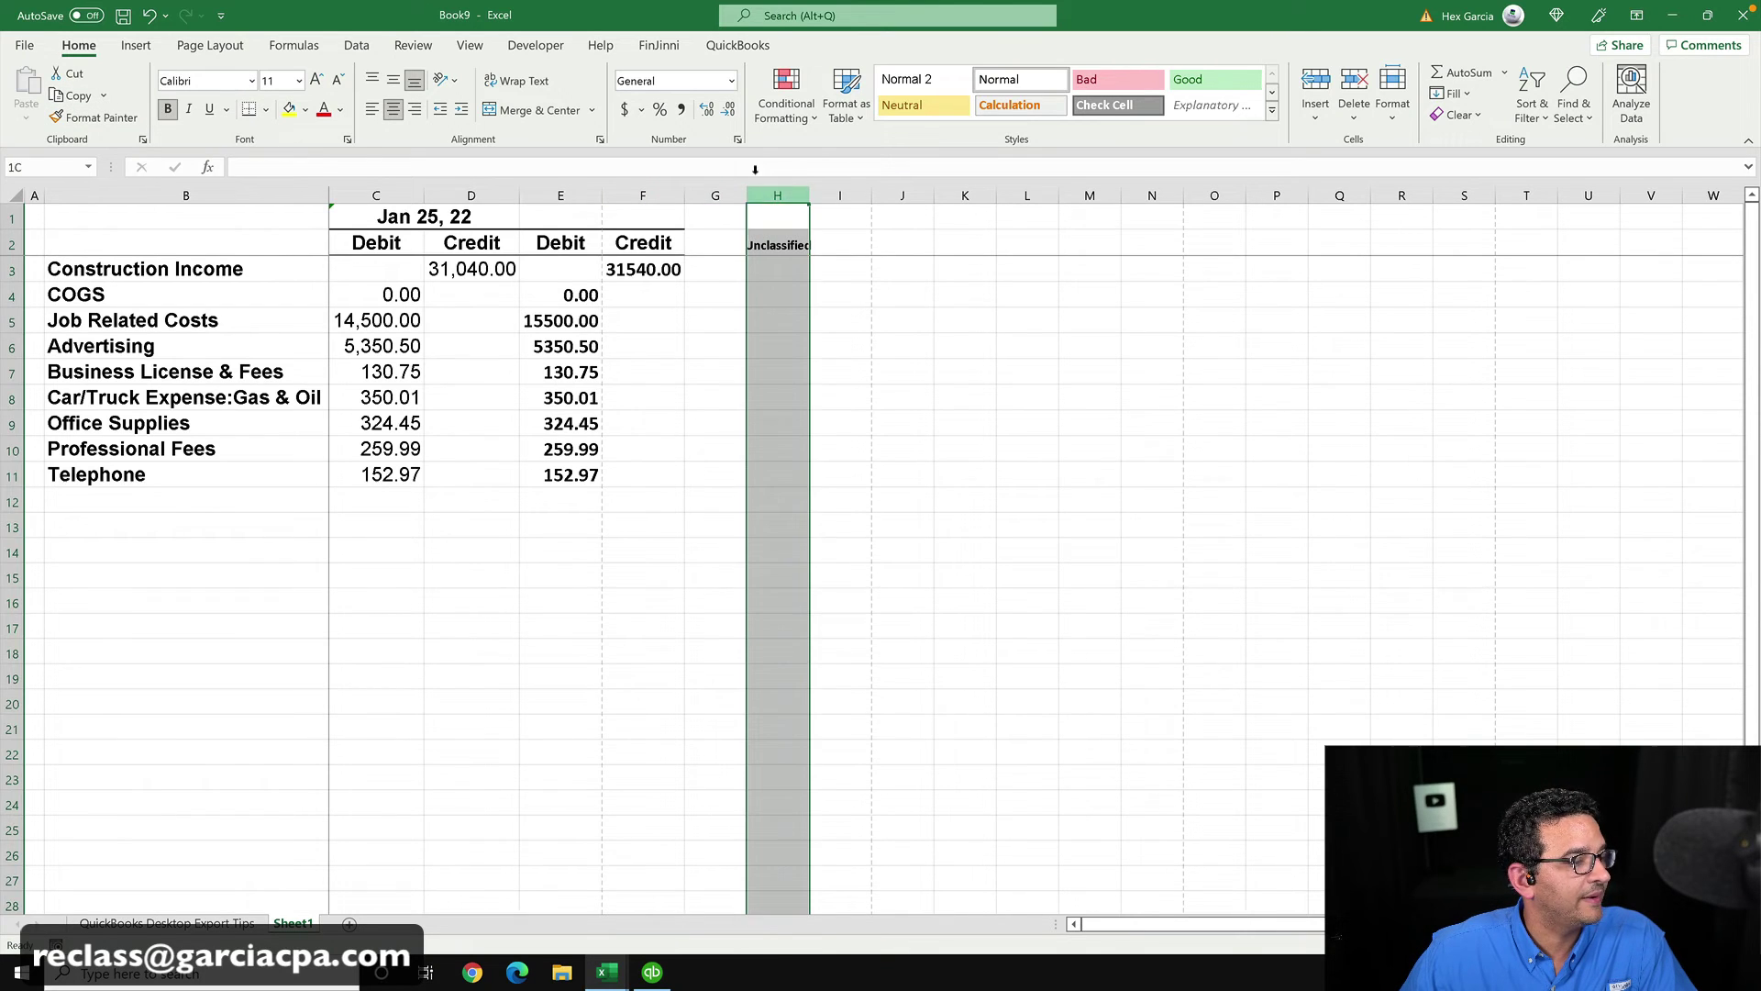
left_click(299, 81)
left_click(278, 239)
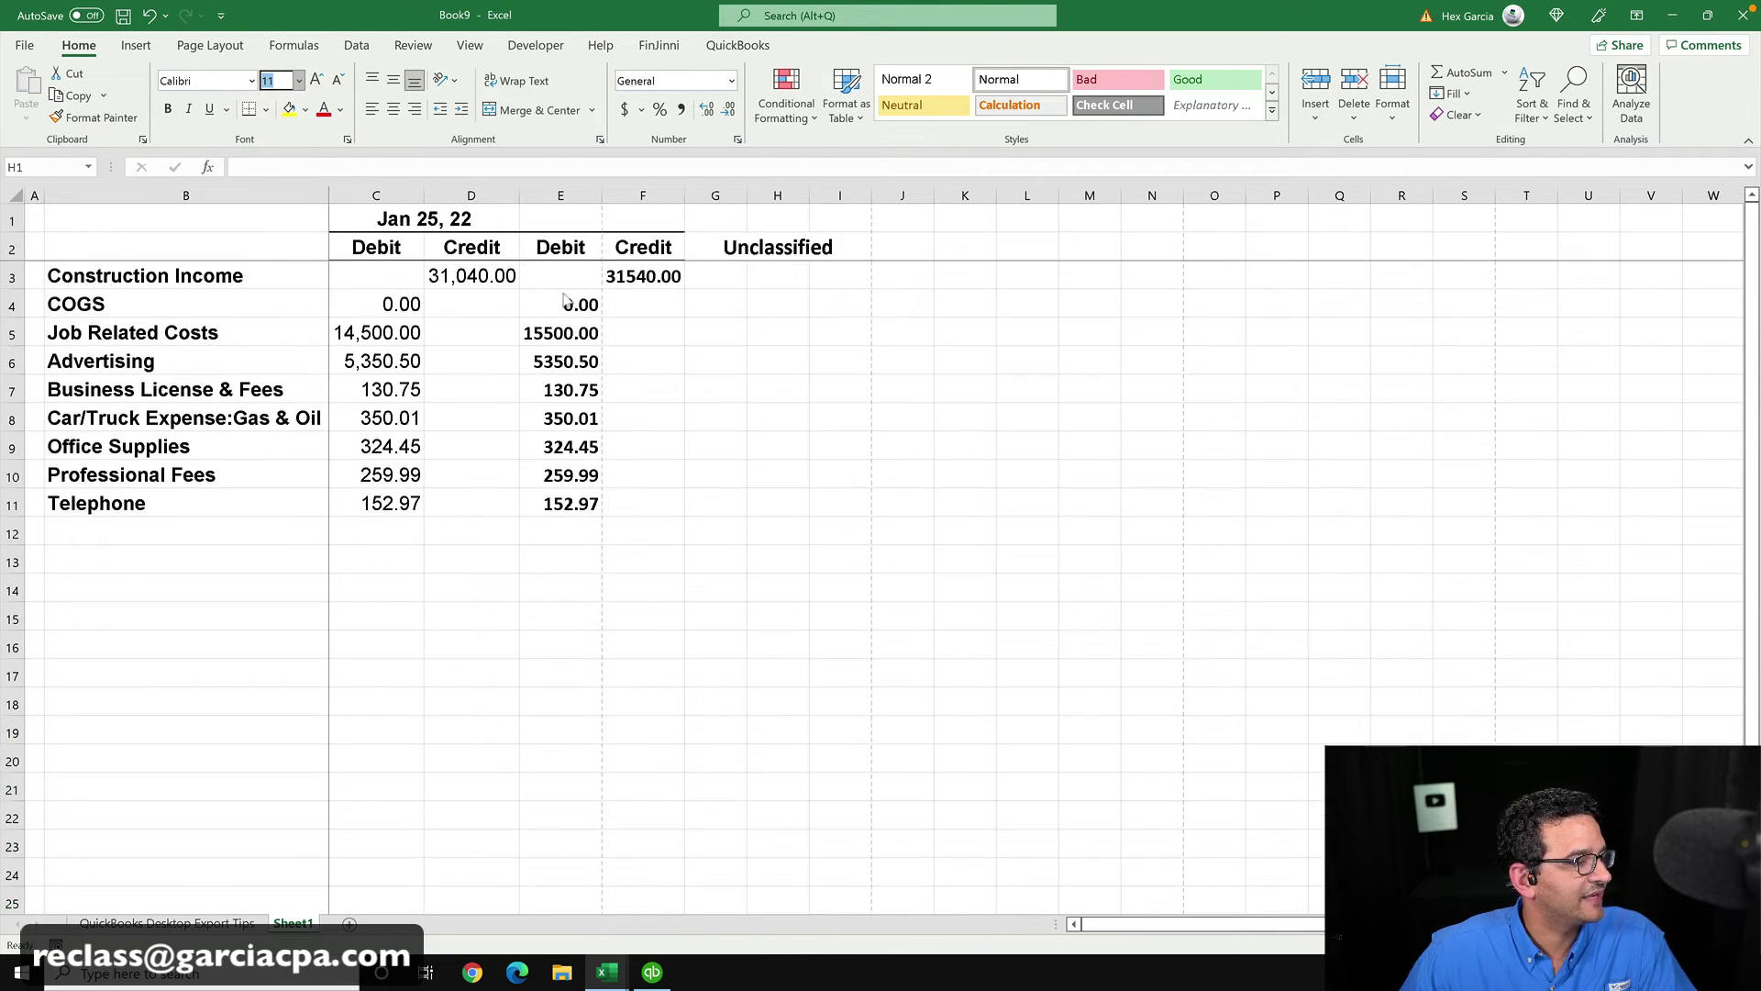
left_click_drag(901, 393, 897, 376)
left_click_drag(809, 195, 912, 195)
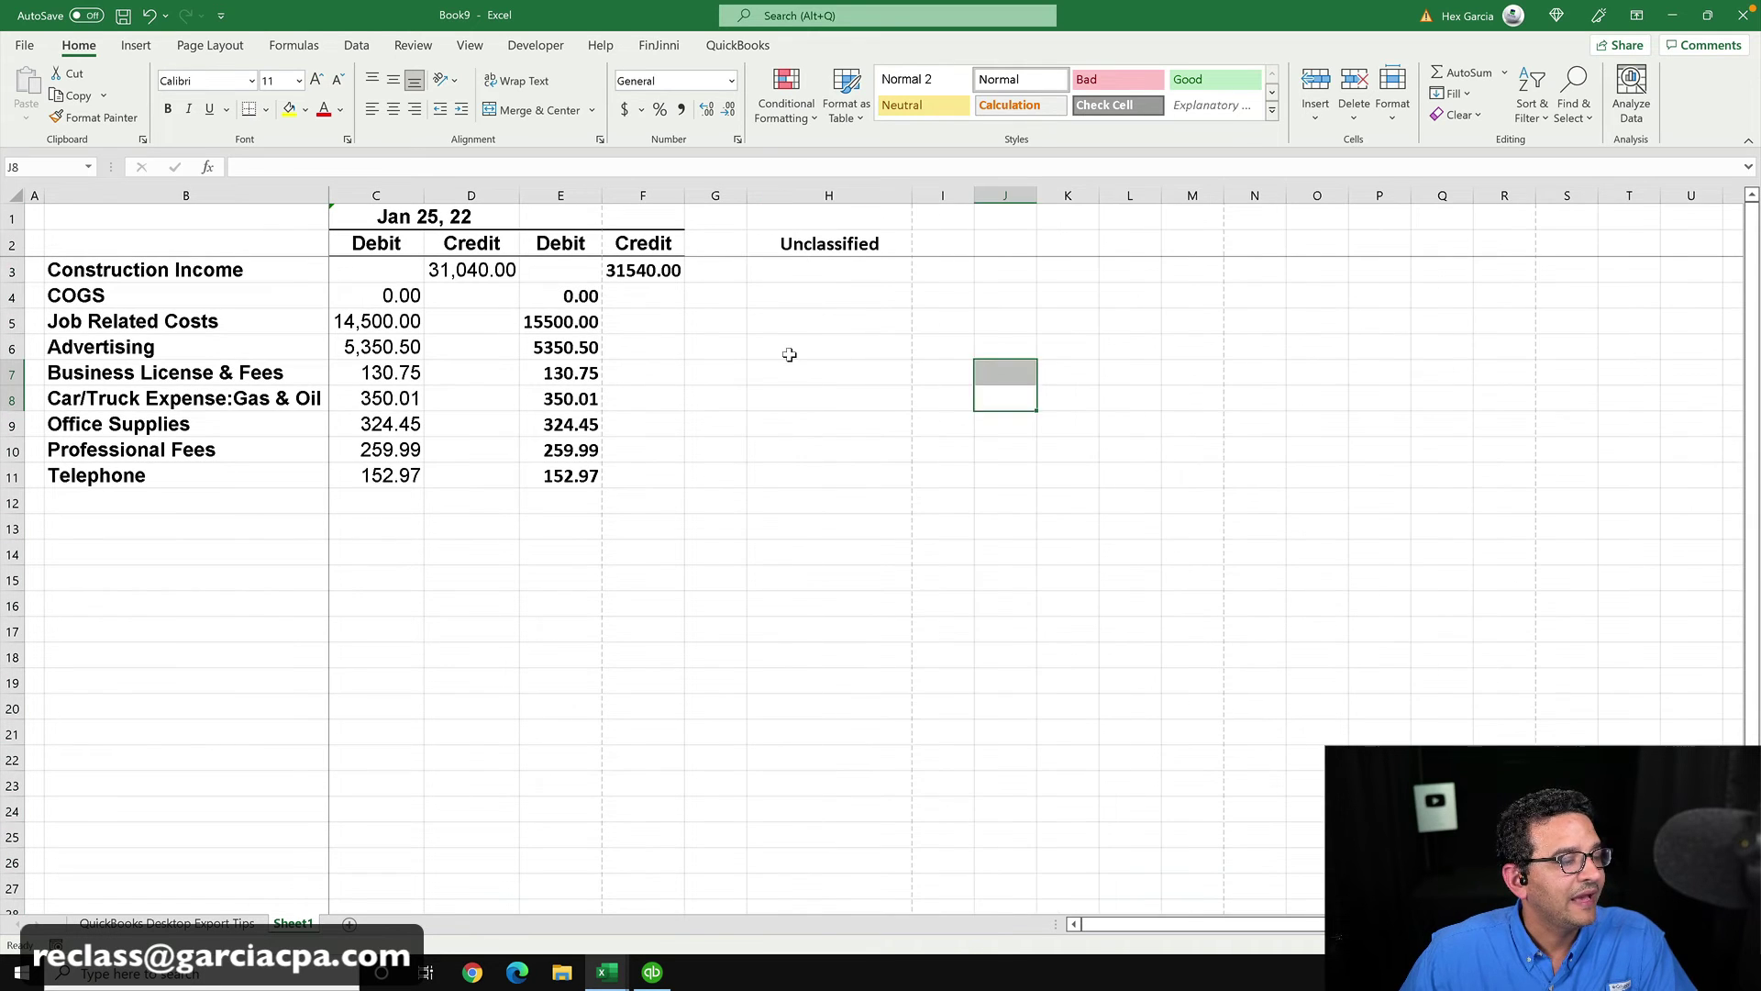
- Enter the formula =E3-F3+D3-C3 in cell H3 to calculate the unclassified amount for Construction Income
left_click(796, 369)
left_click(833, 268)
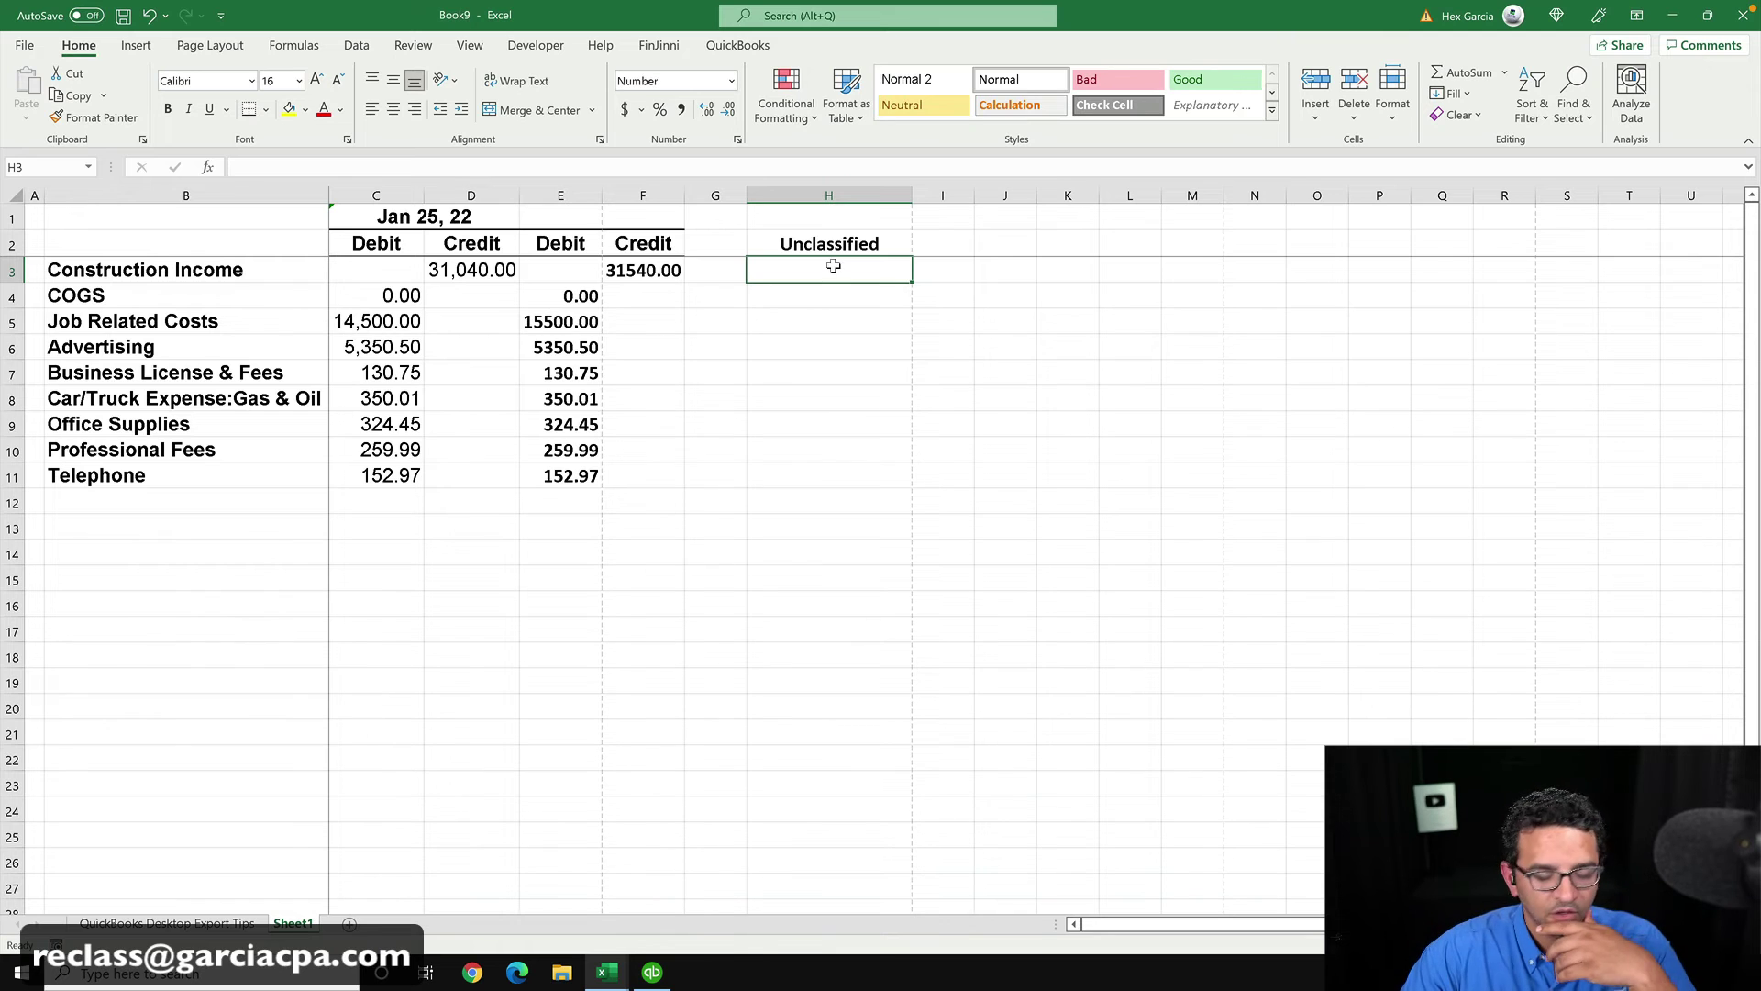
type("=")
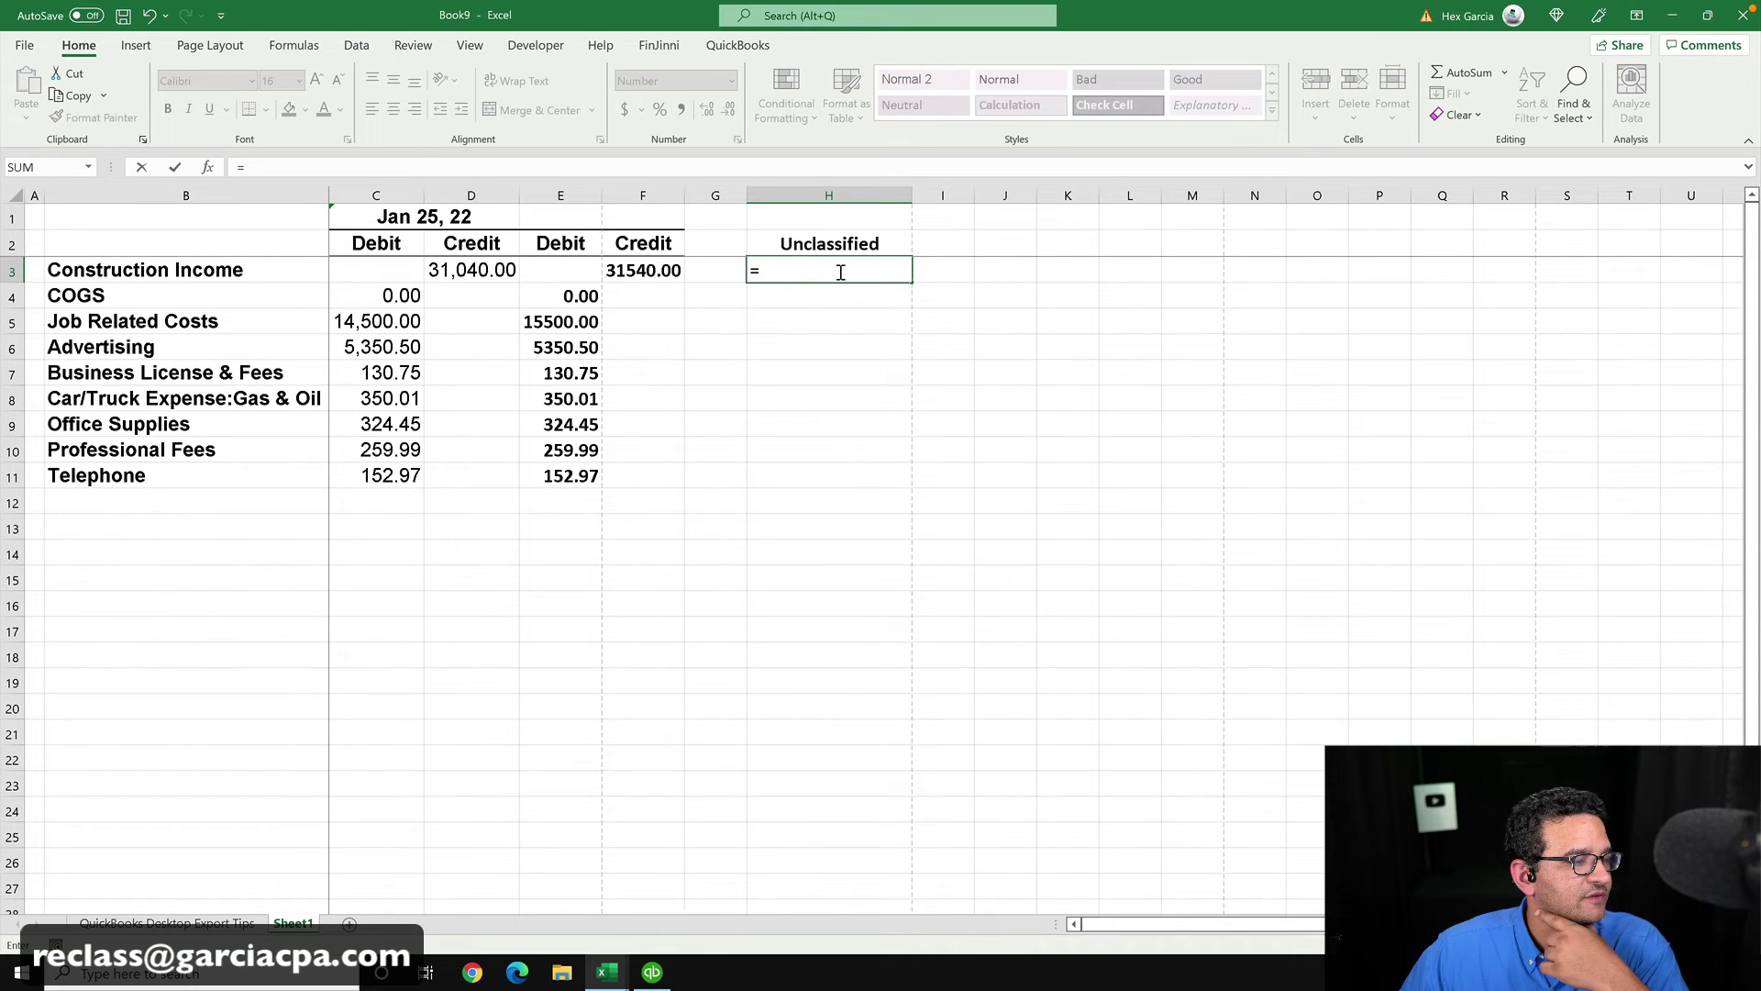
left_click(562, 265)
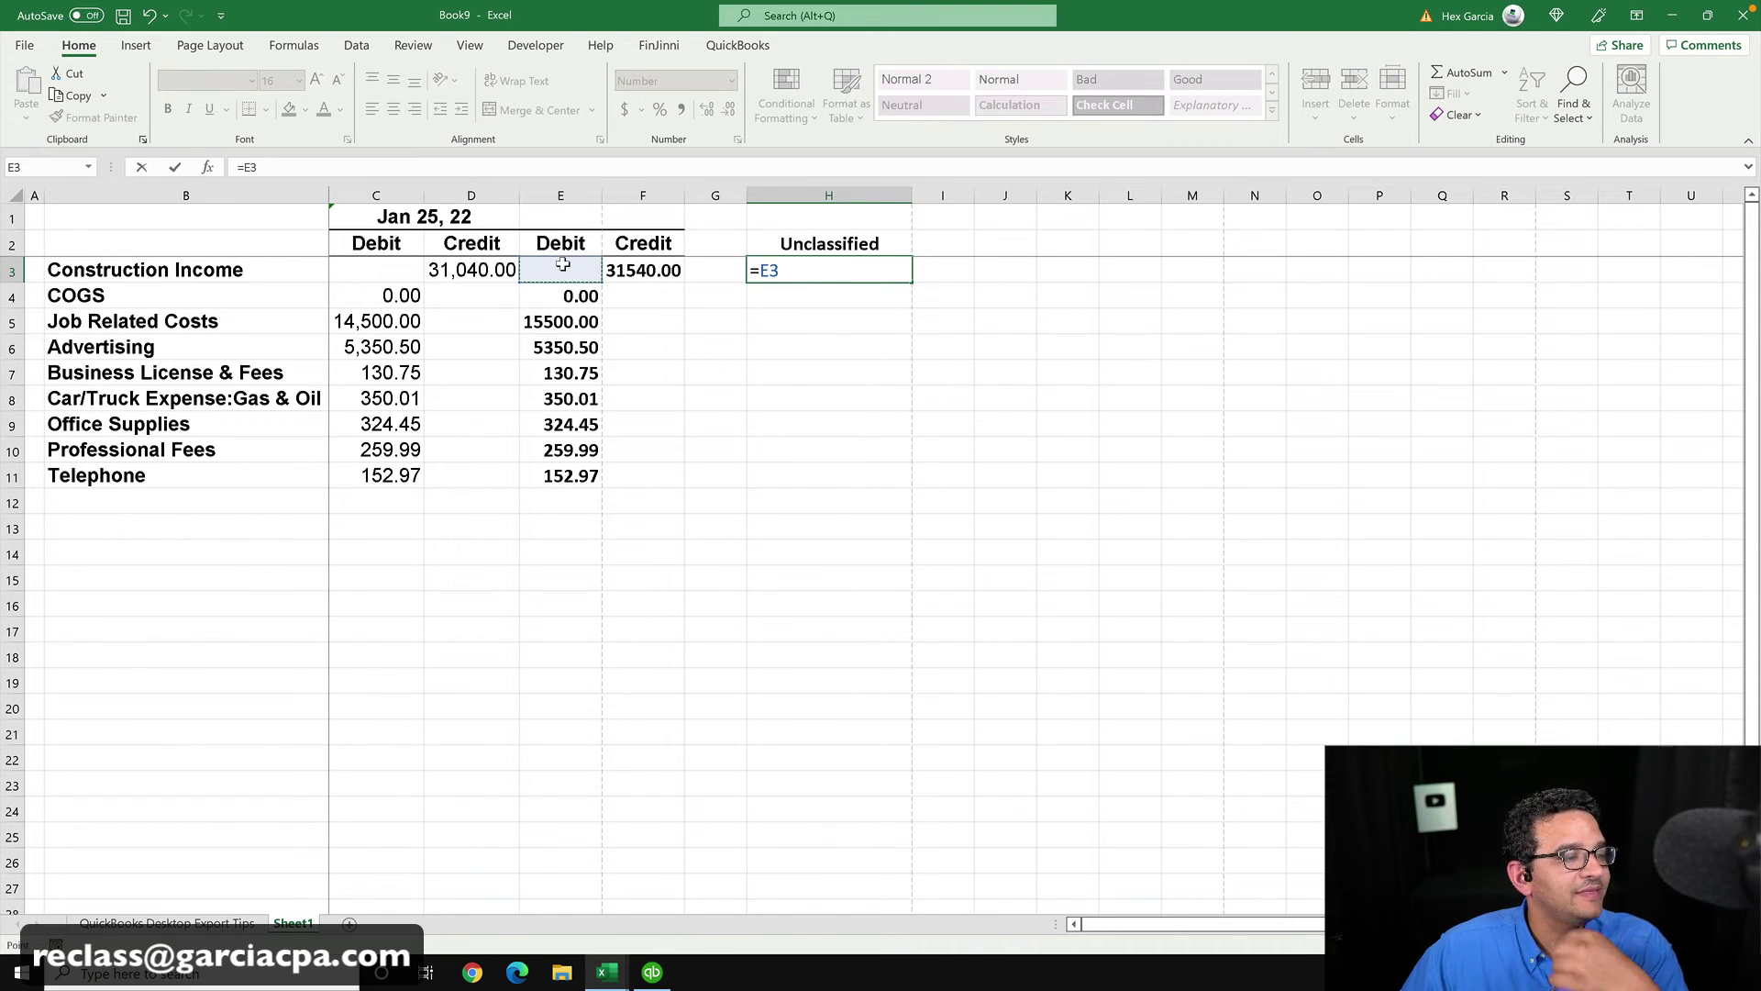
left_click(628, 265)
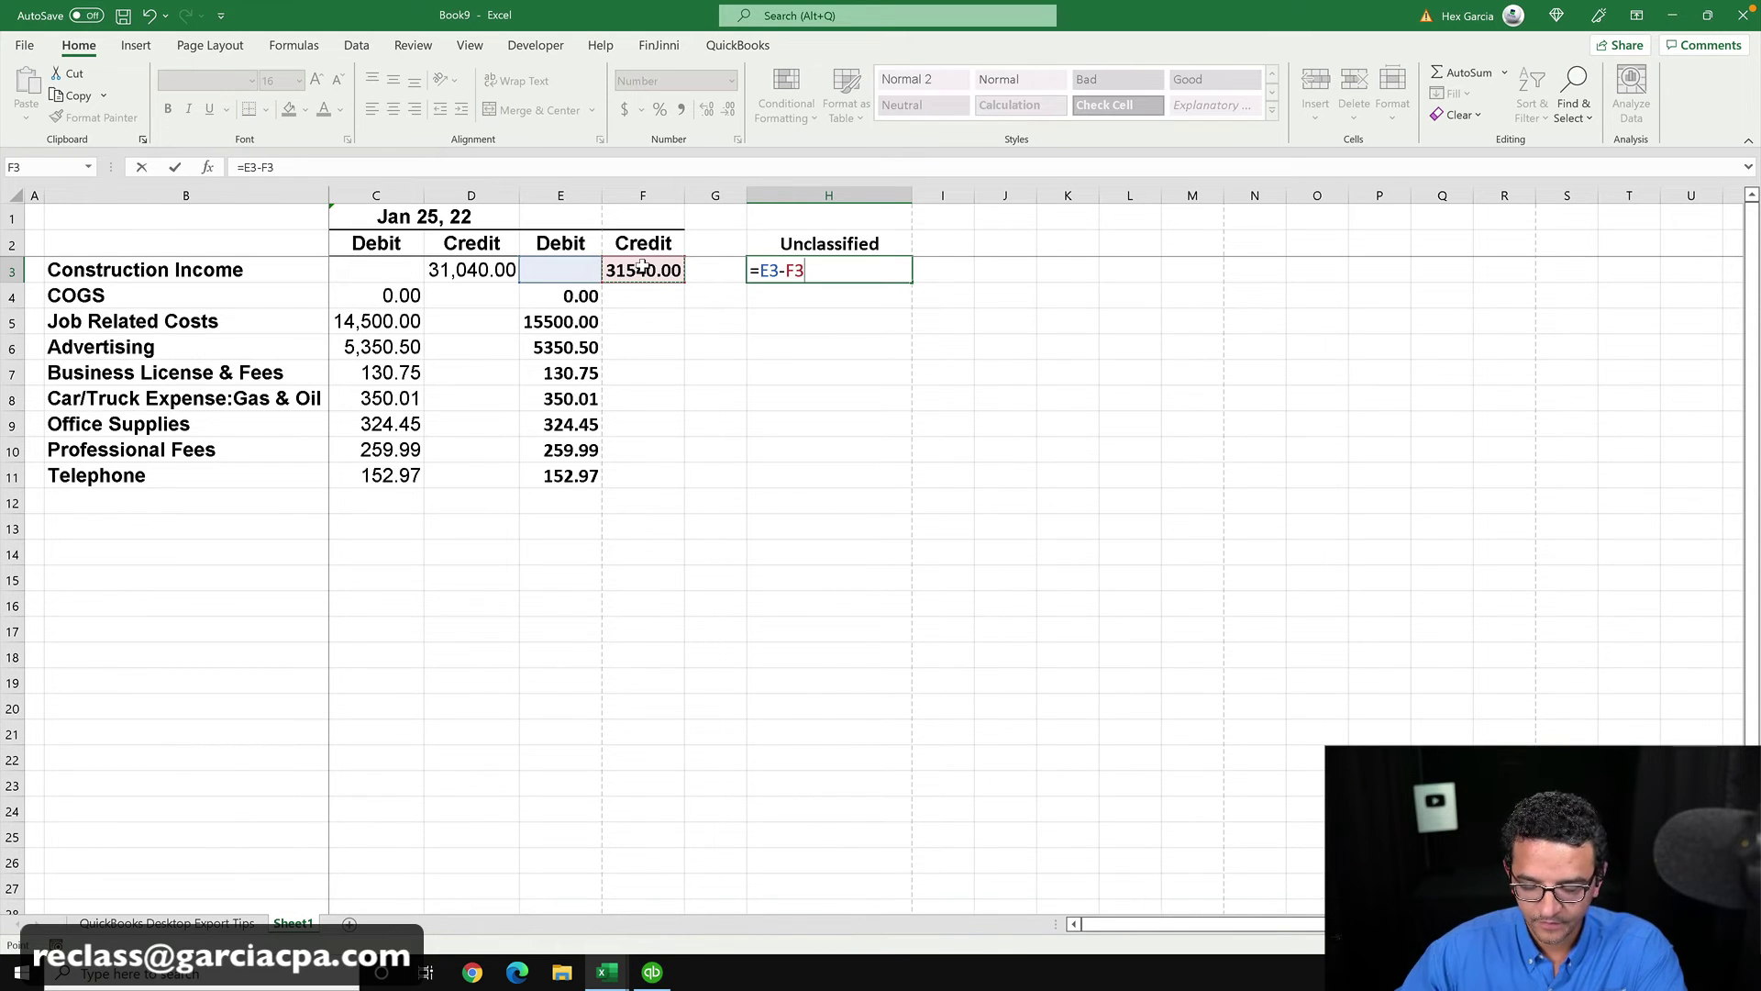
left_click(477, 265)
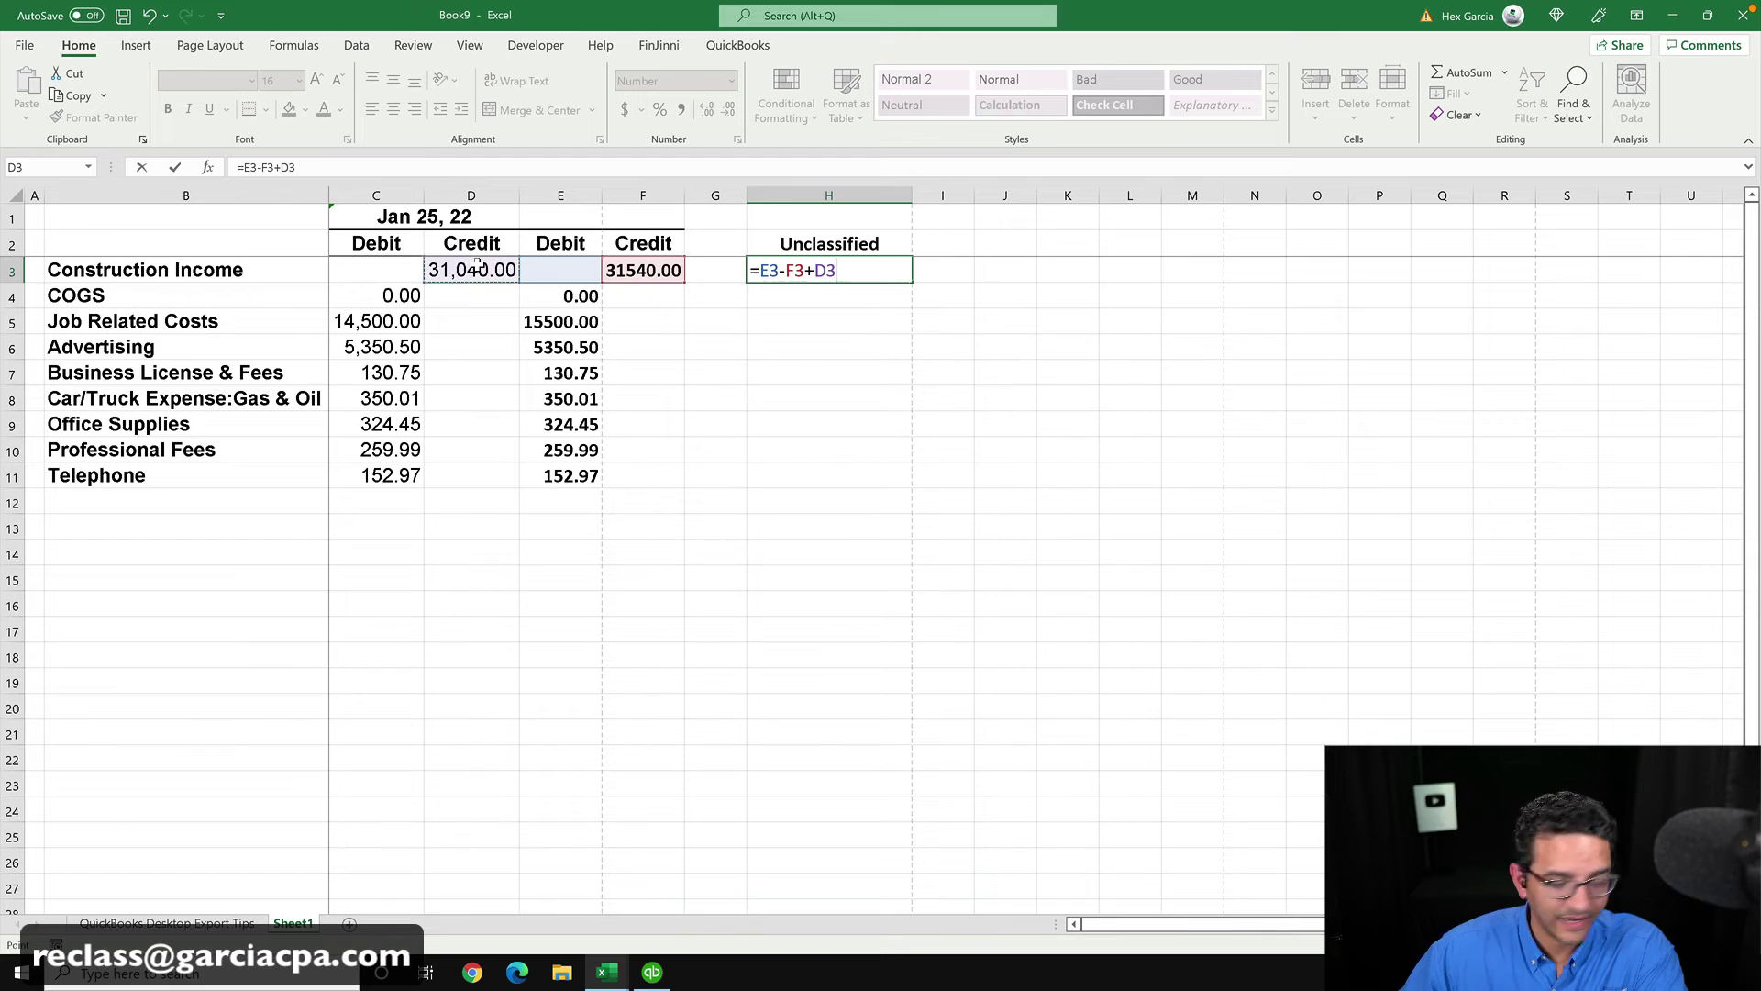
left_click(376, 266)
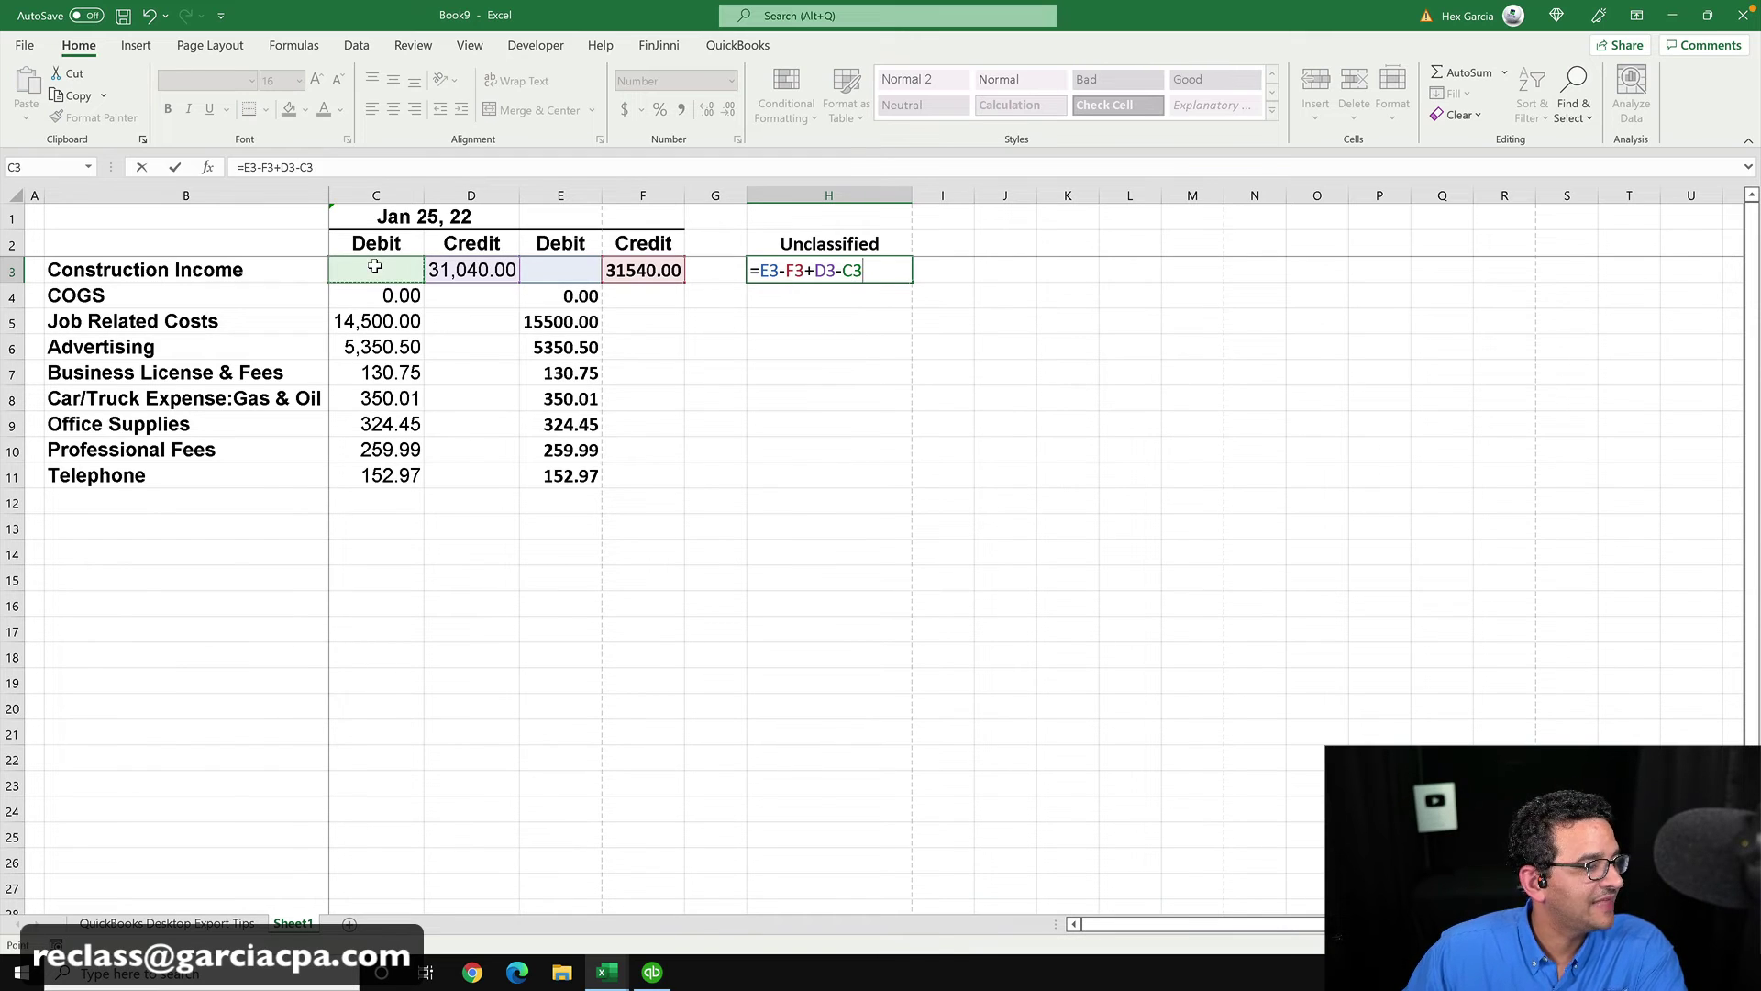
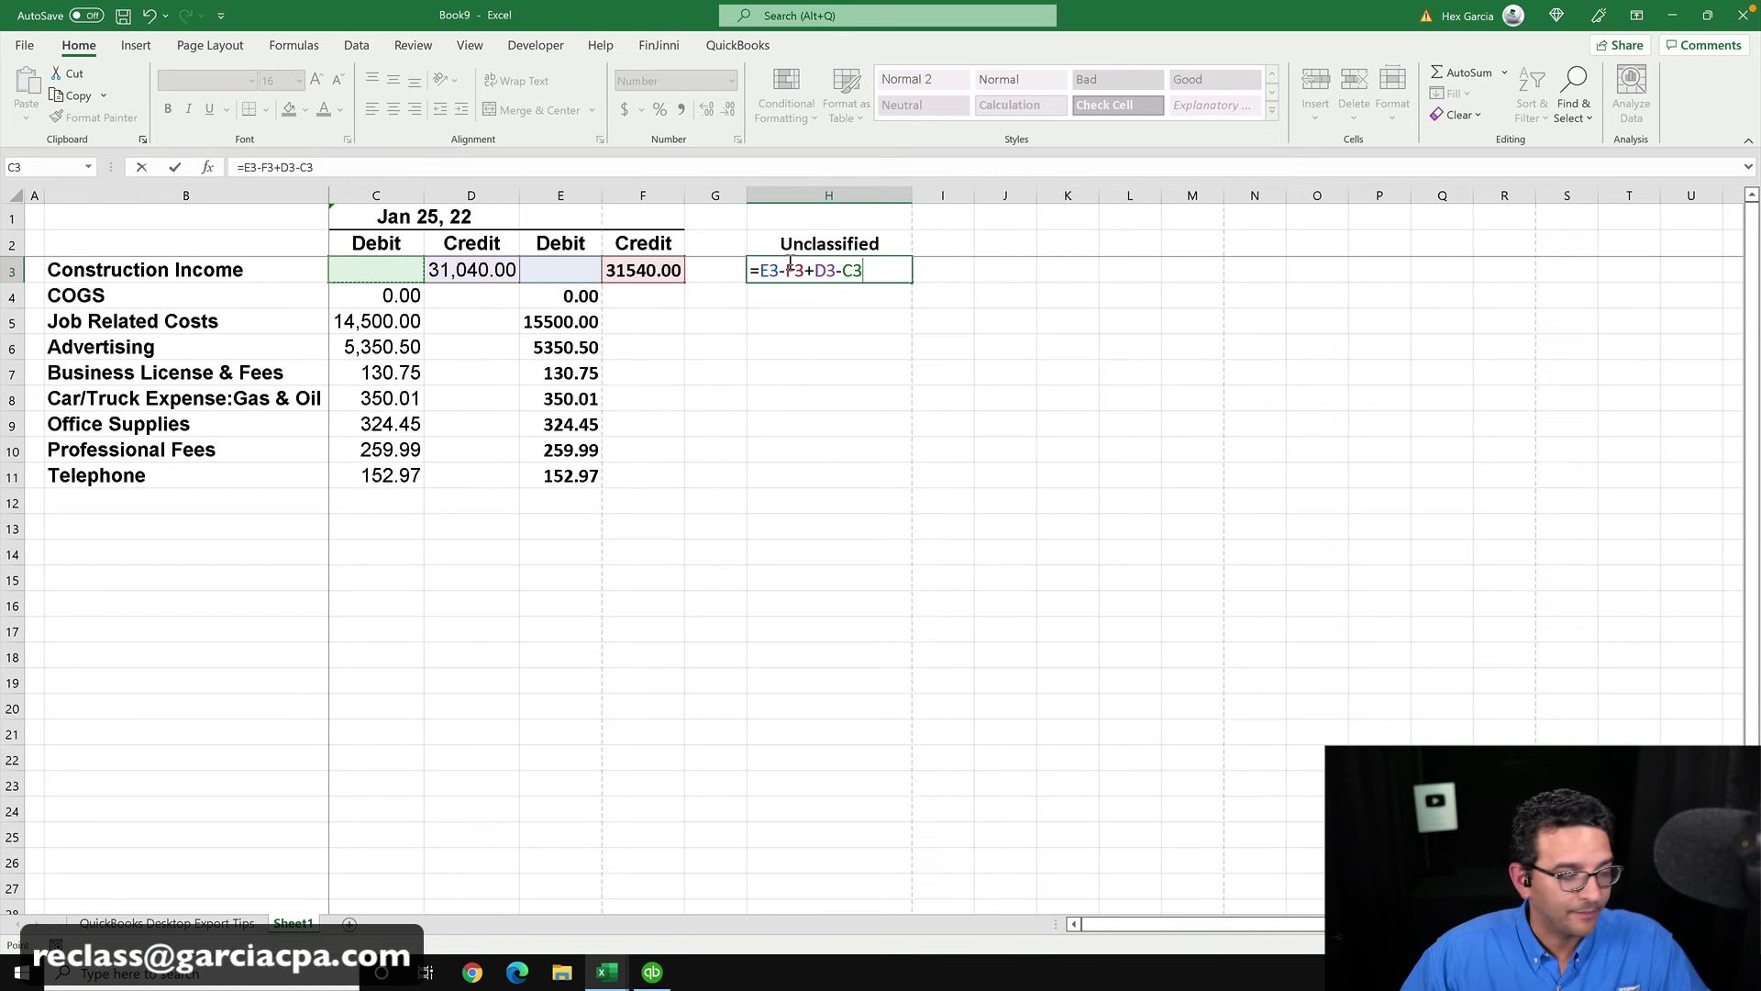
key("Return")
- Fill the Unclassified formula from H3 down through the Telephone row, H11
left_click(808, 270)
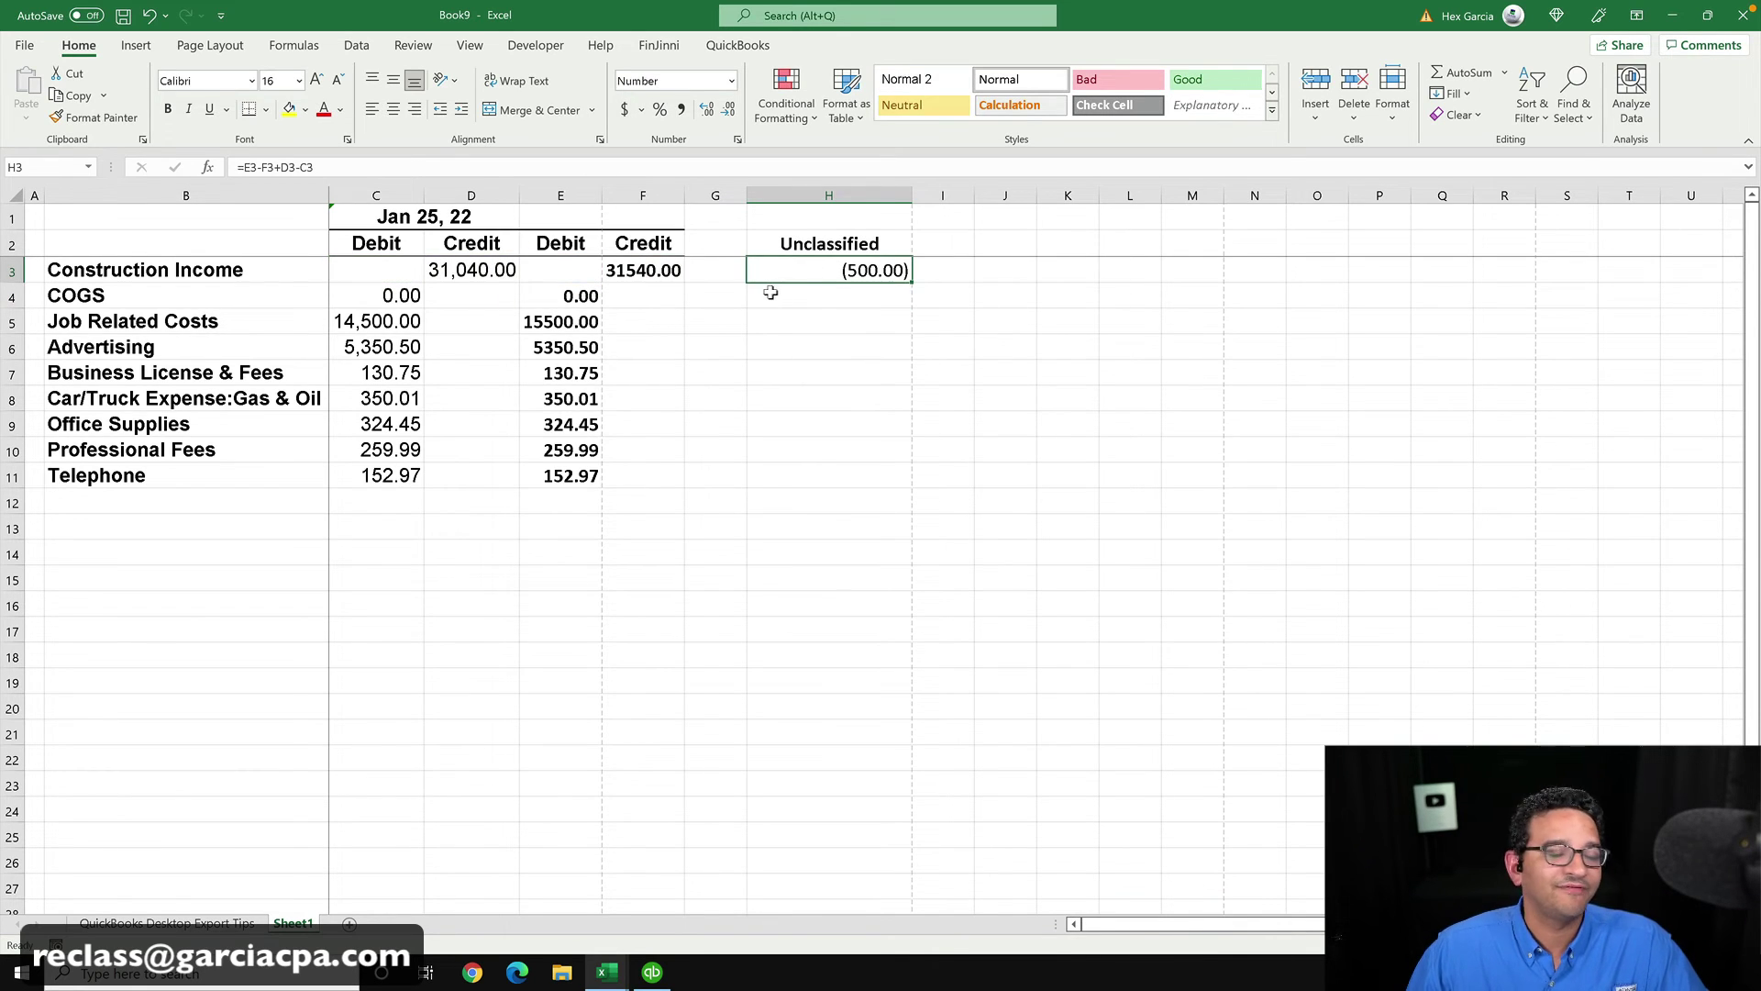
left_click_drag(904, 276, 901, 480)
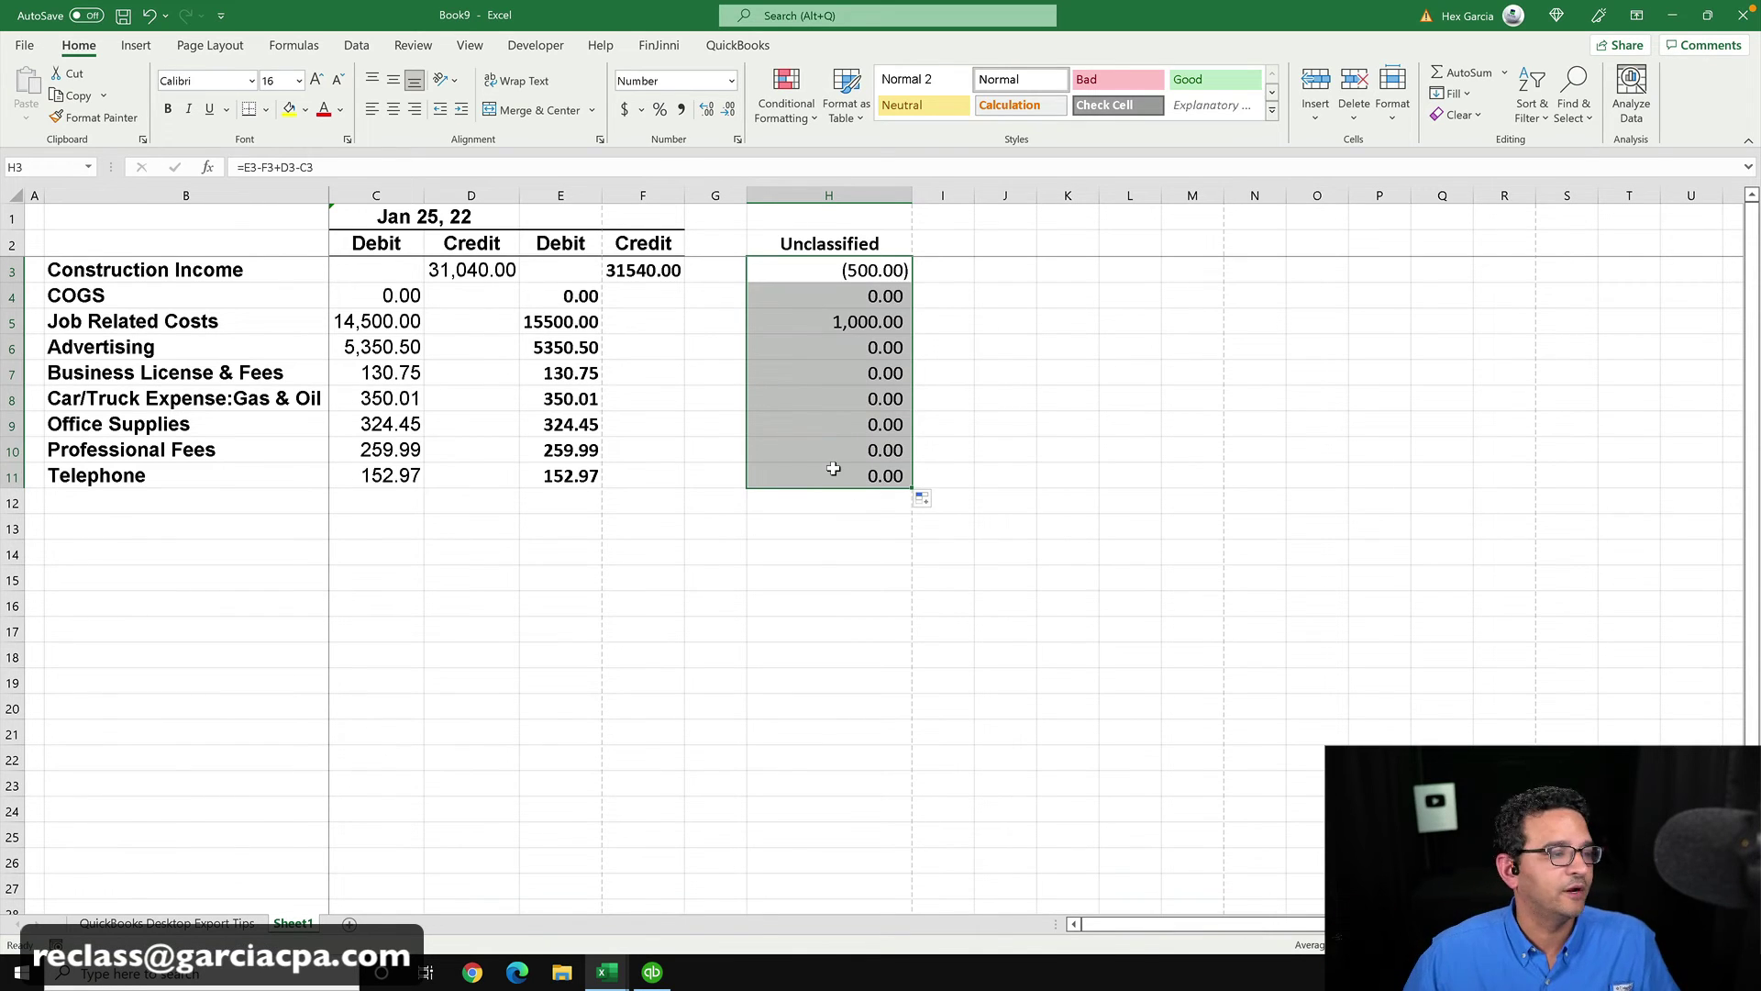
left_click(757, 531)
- Replace the formulas in column H with their values by copying the column and pasting it onto itself as values
left_click(829, 195)
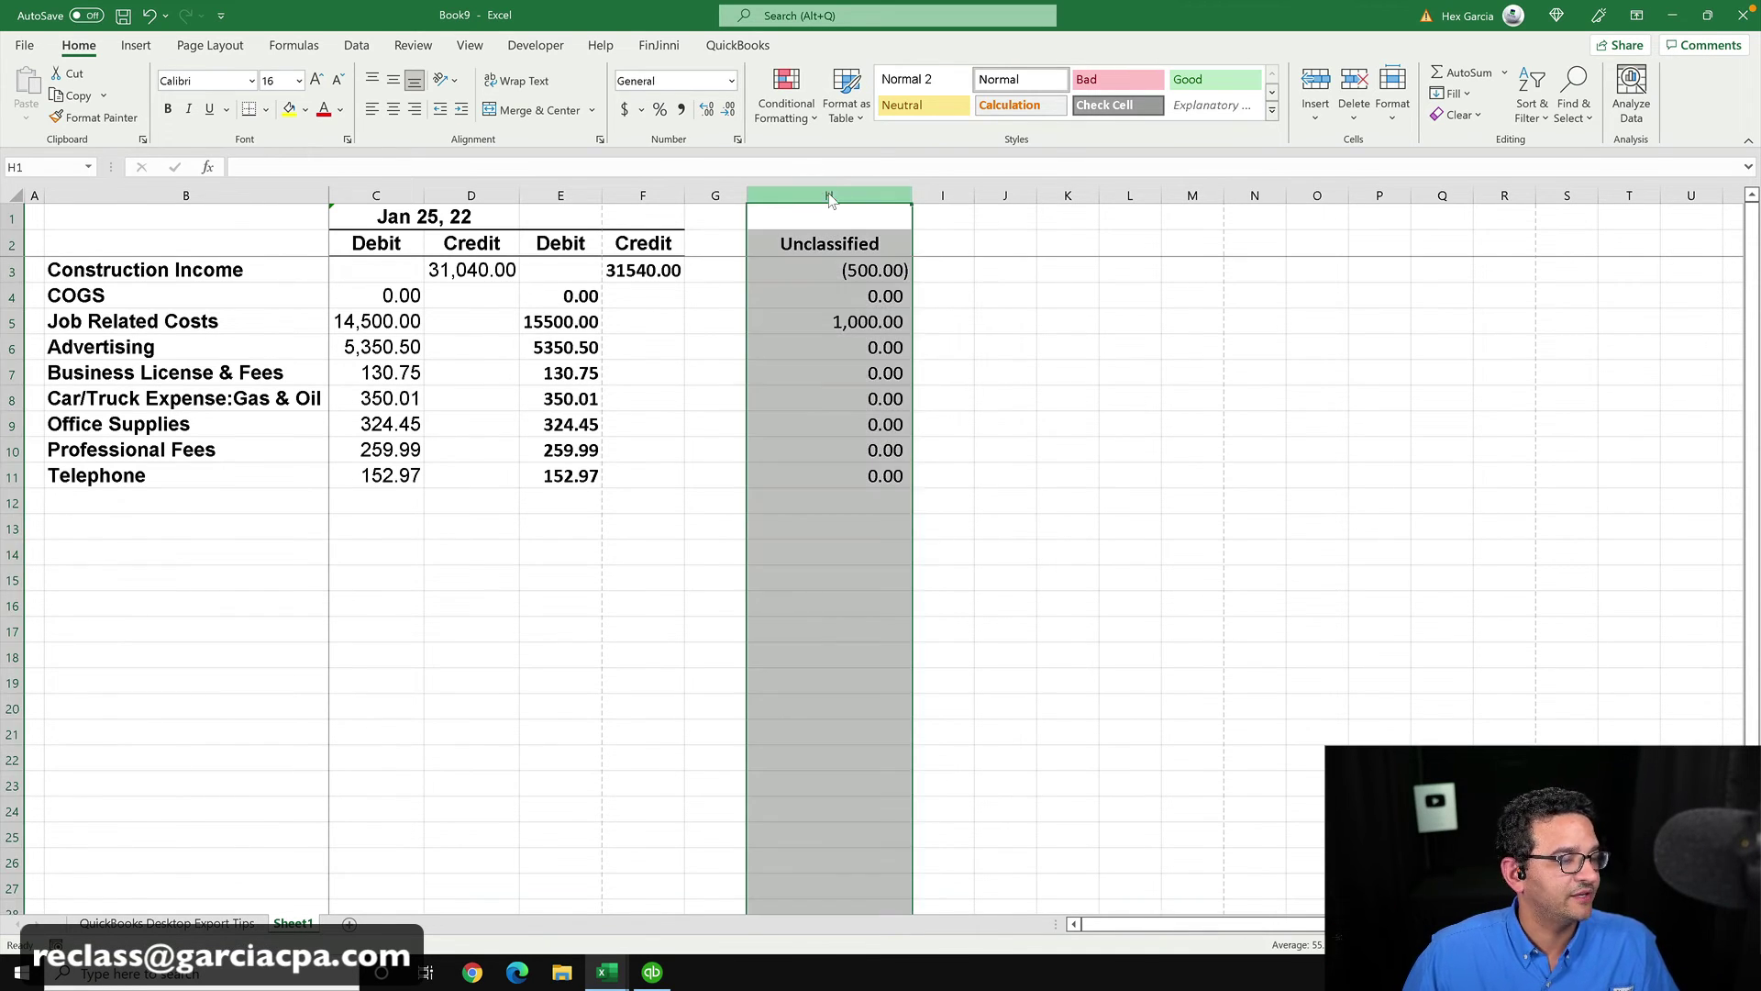
right_click(831, 196)
left_click(865, 216)
right_click(839, 190)
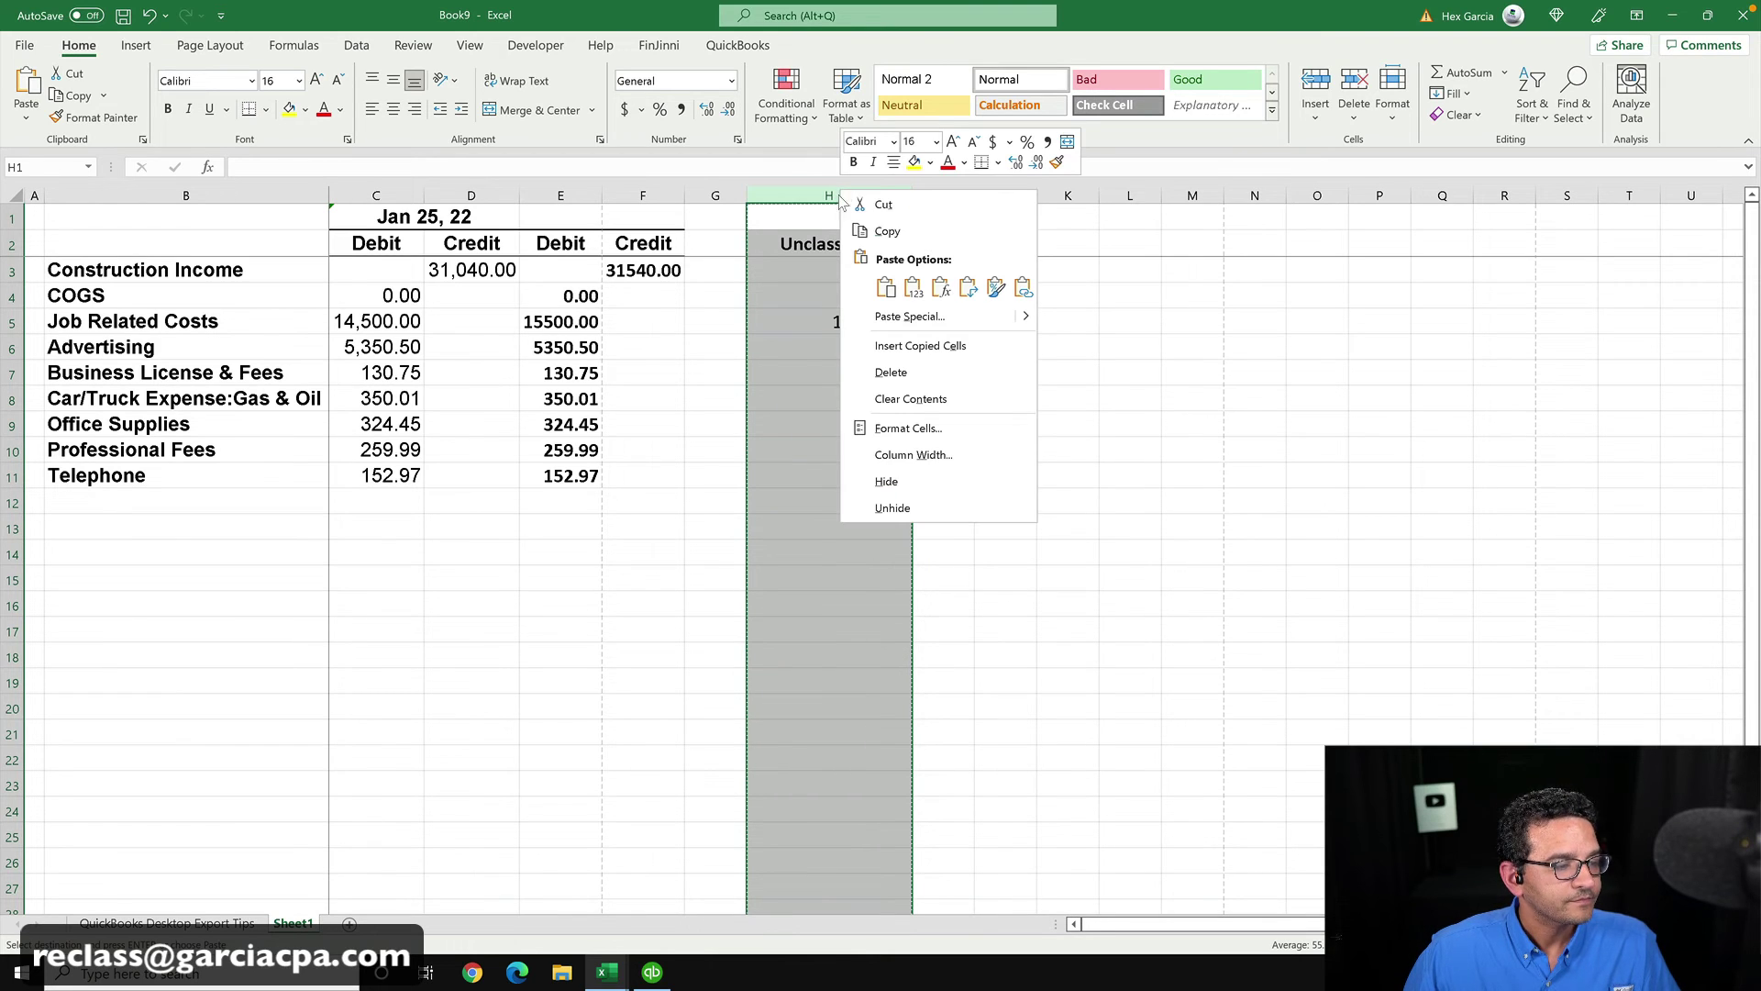
left_click(908, 286)
left_click(1008, 364)
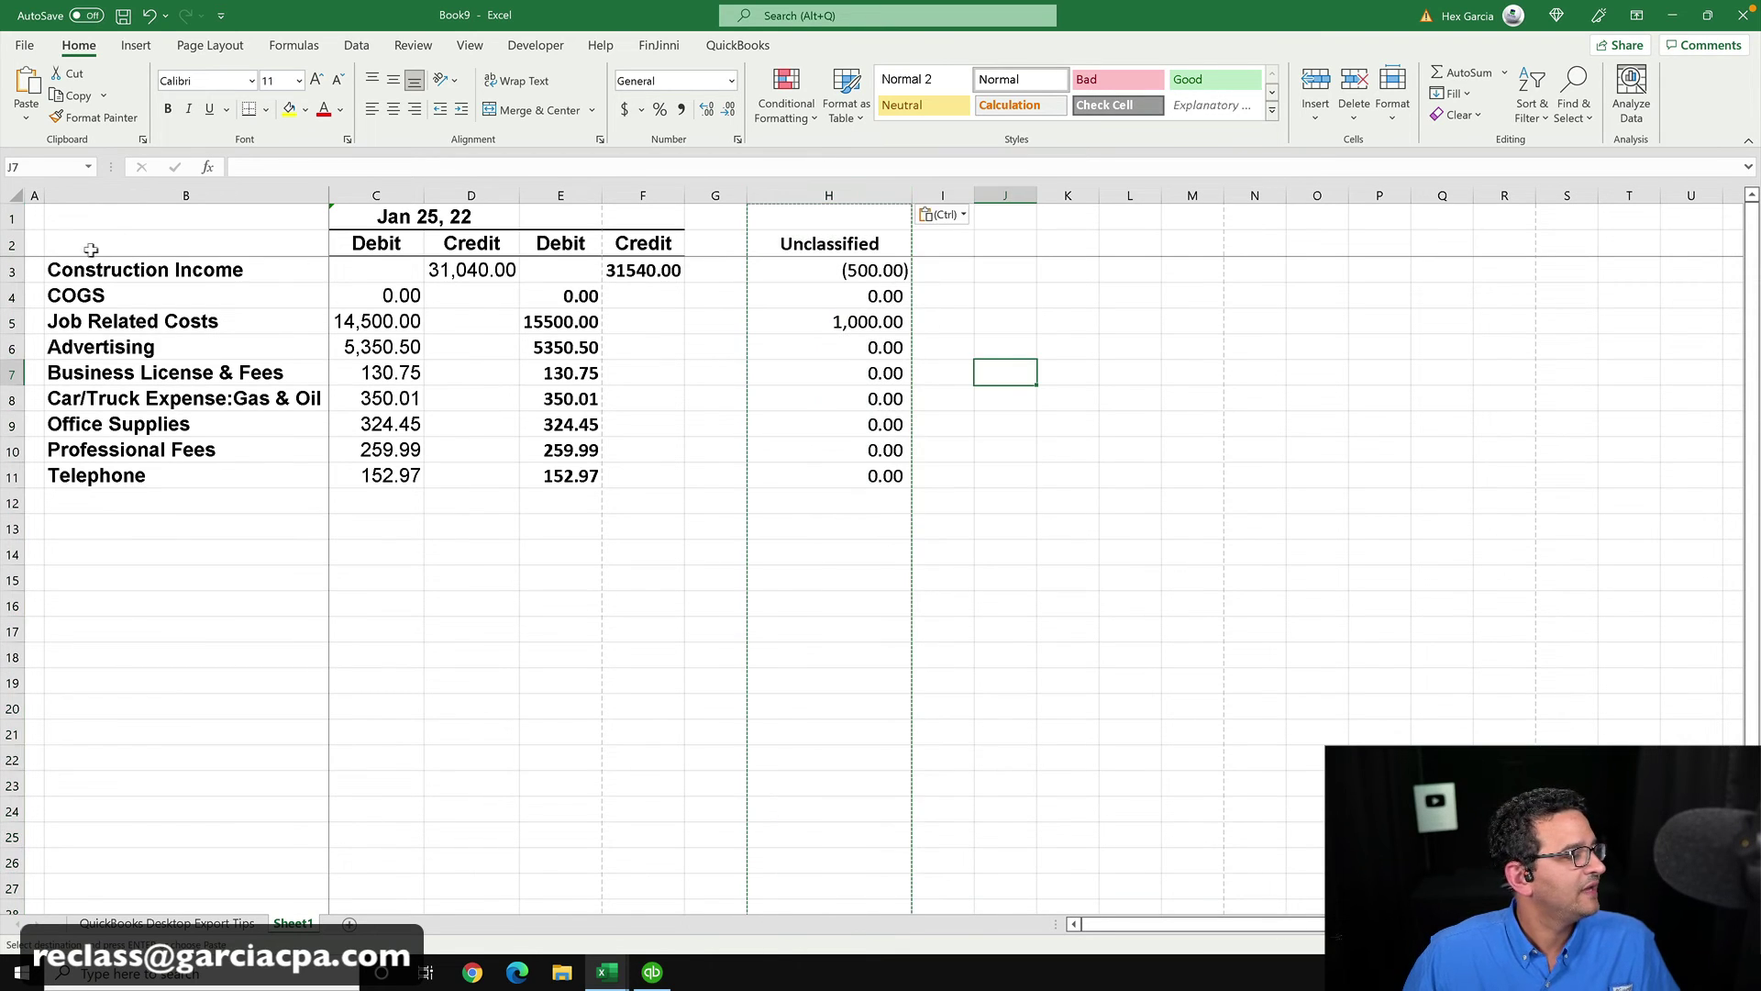
- Delete the two header rows, rows 1 and 2, from the comparison sheet
left_click_drag(7, 244, 8, 219)
right_click(438, 220)
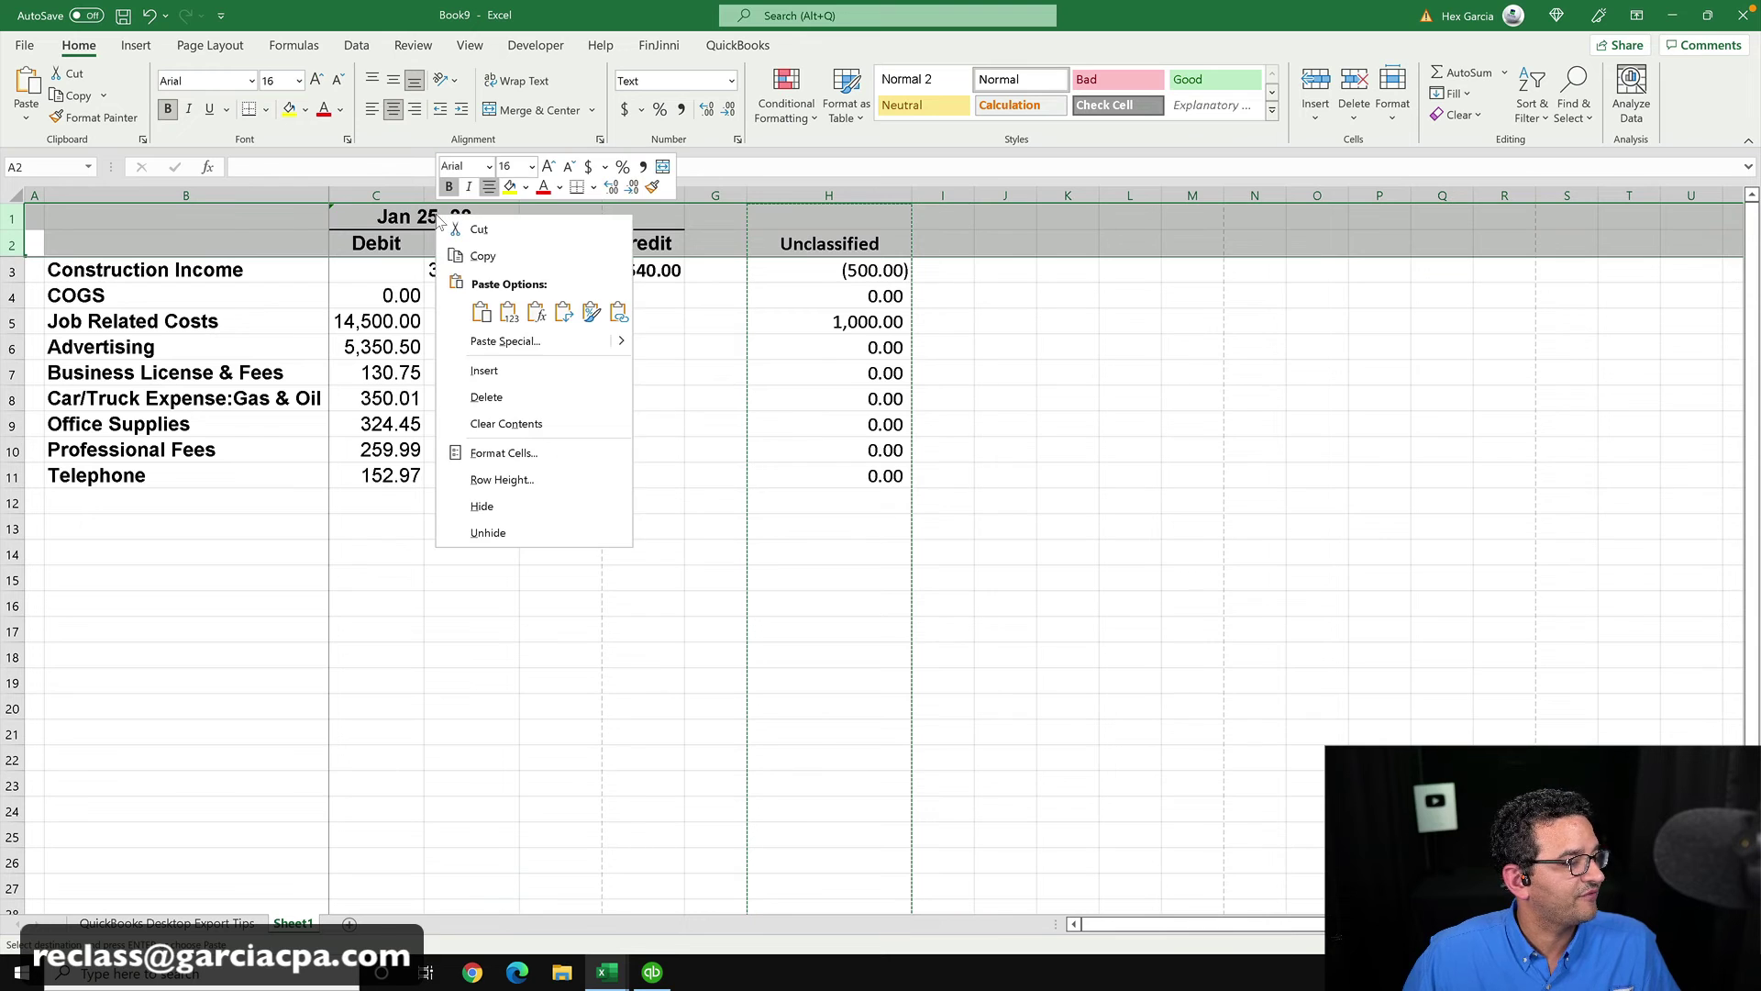
left_click(486, 396)
left_click(715, 397)
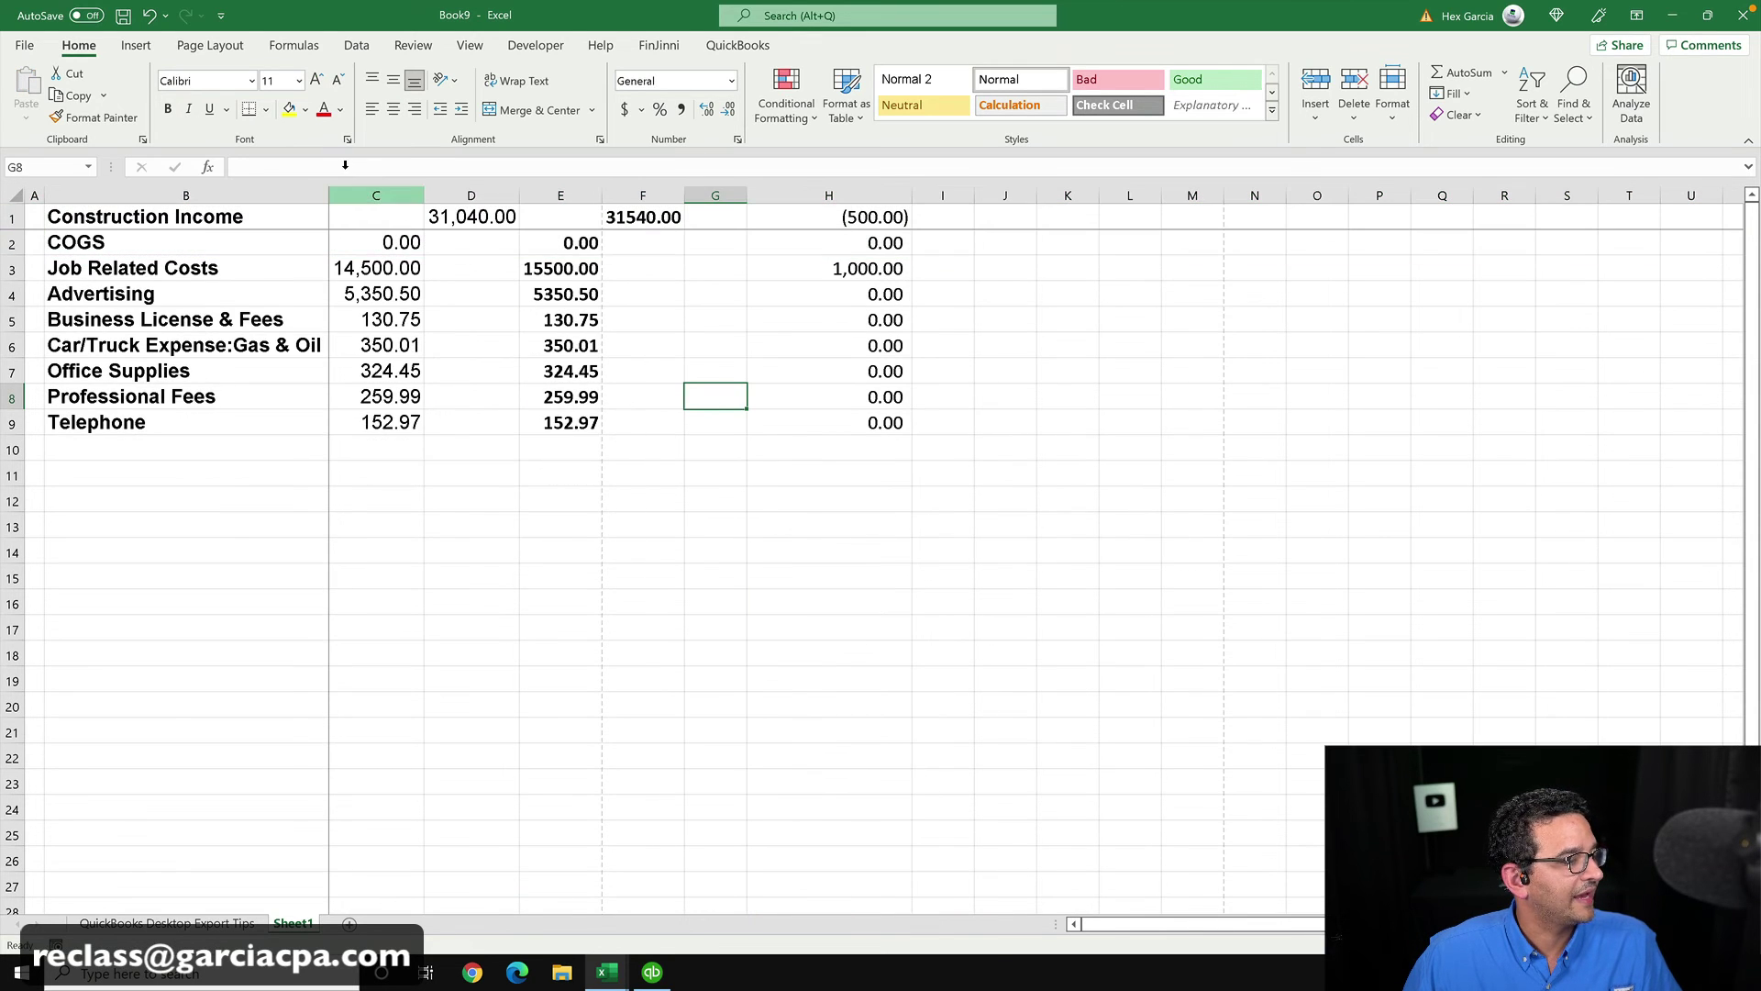
- Delete columns C through G so that the unclassified amounts sit beside the account names
left_click_drag(346, 195, 716, 195)
right_click(712, 323)
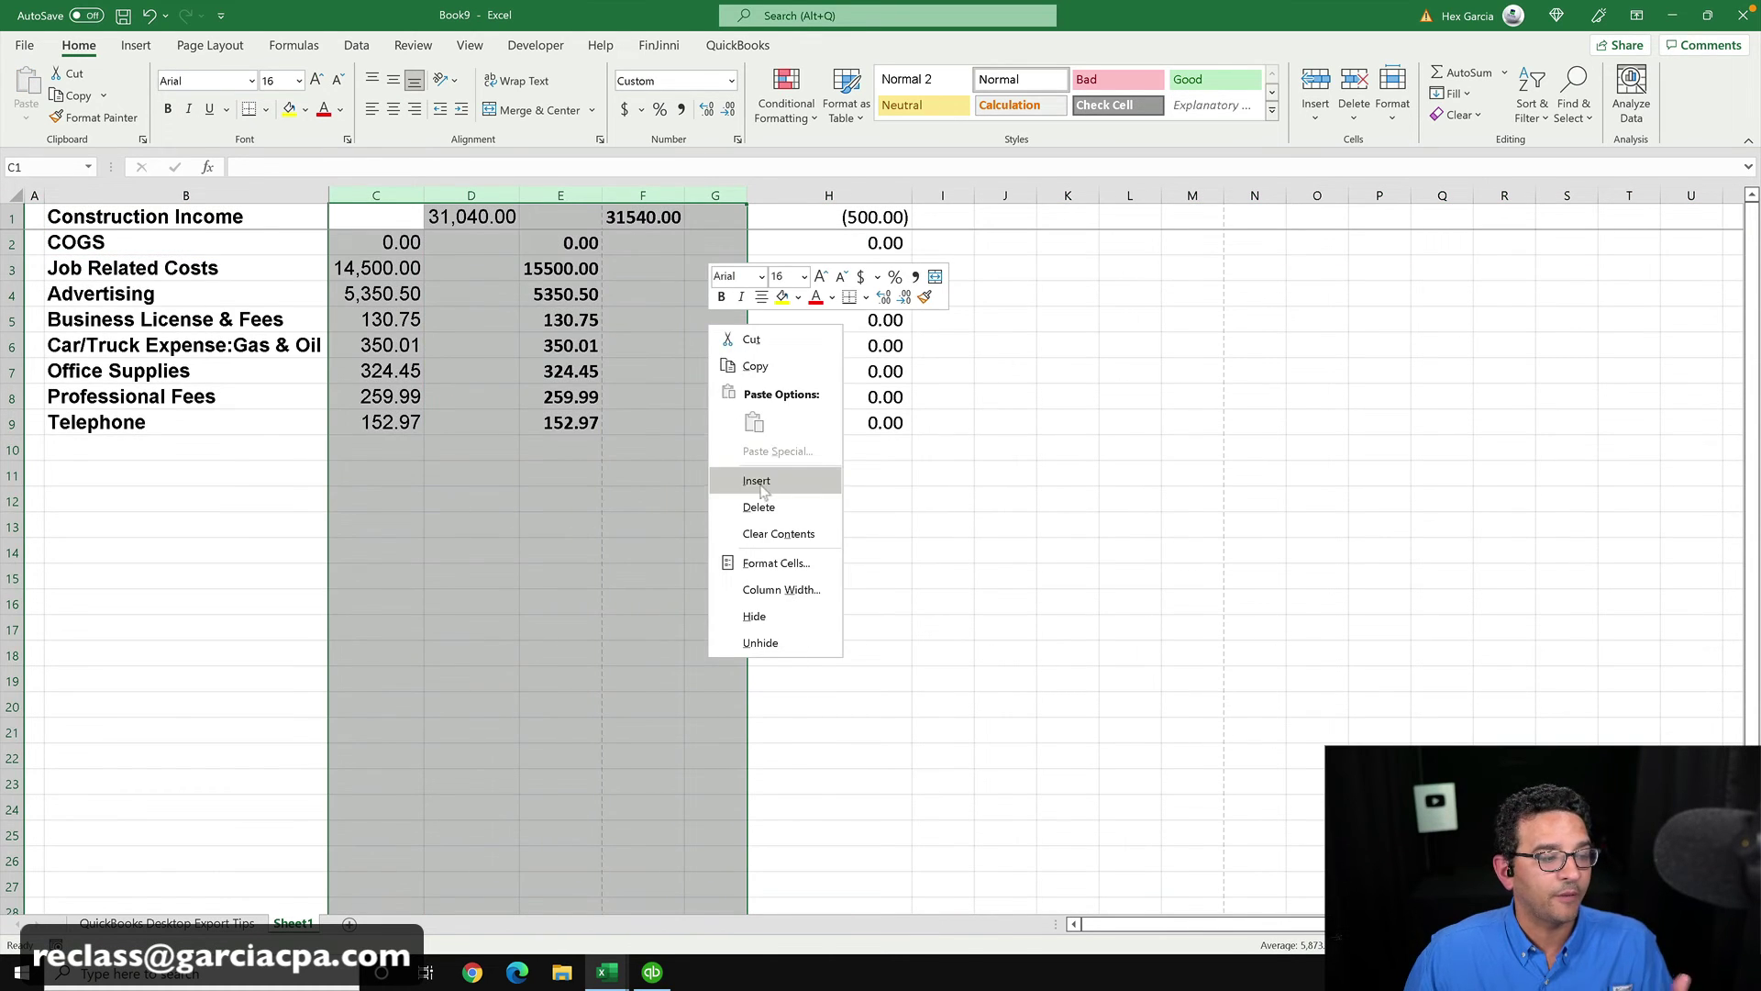
left_click(759, 506)
left_click(773, 447)
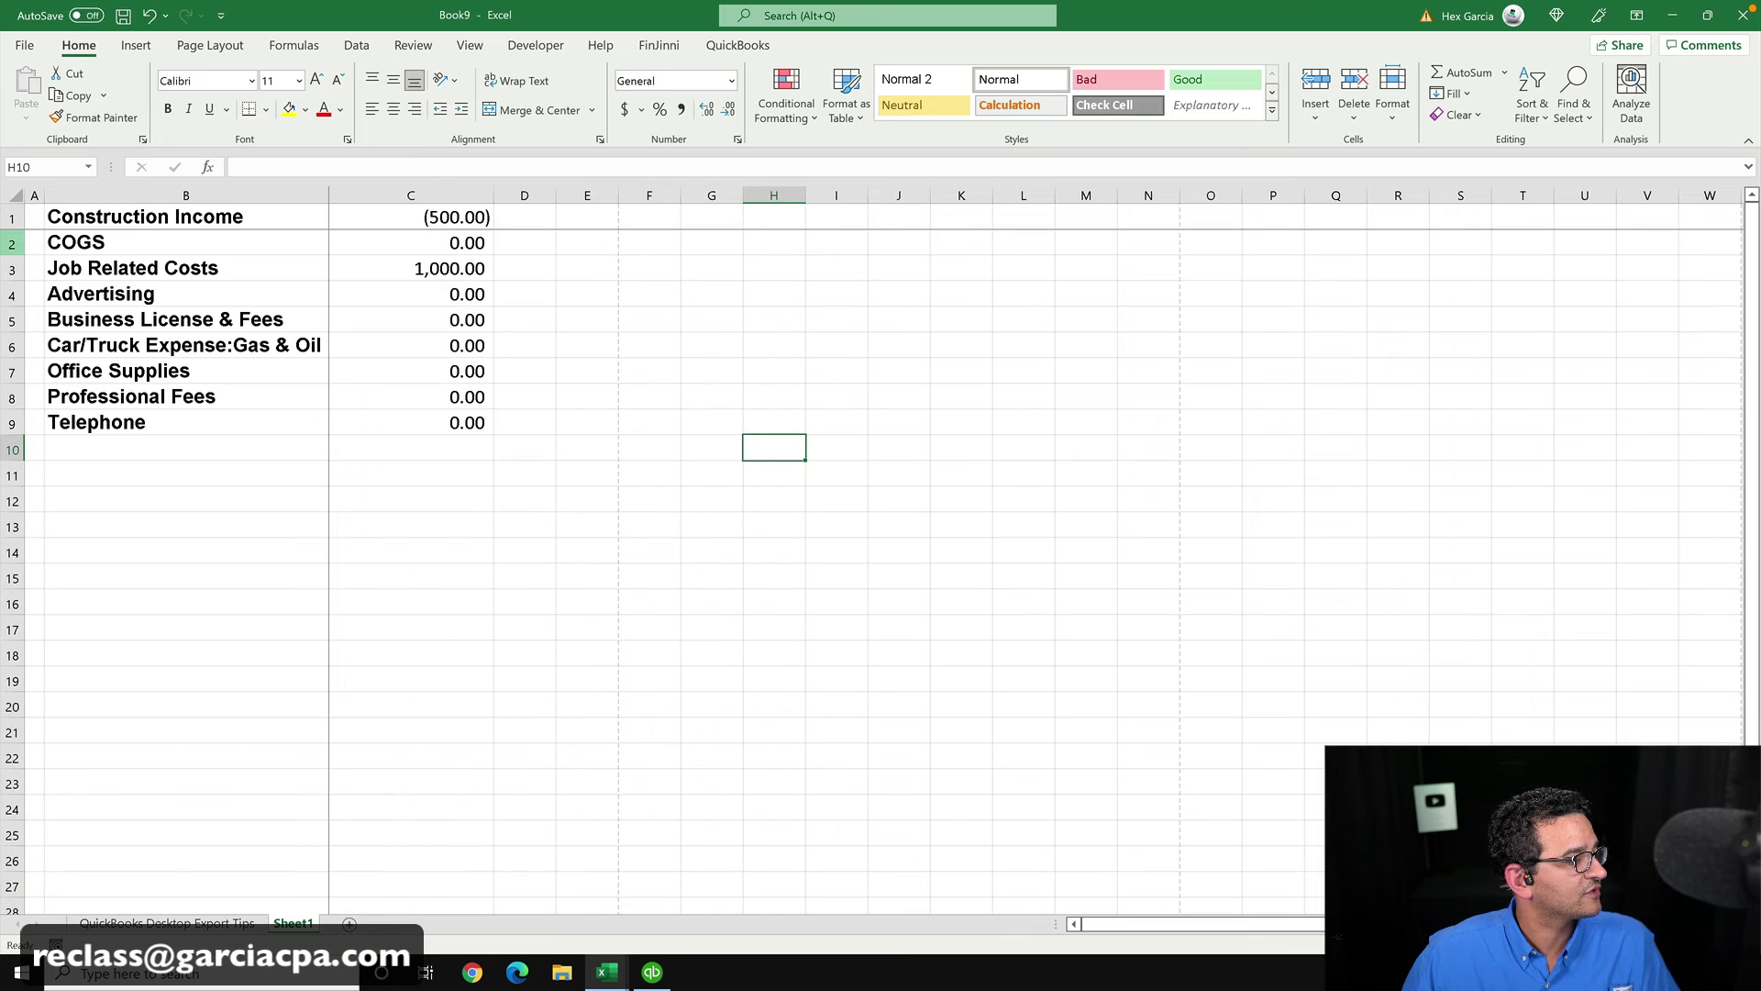
- Delete the COGS row and the zero-balance rows from Advertising through Telephone
right_click(12, 243)
left_click(88, 428)
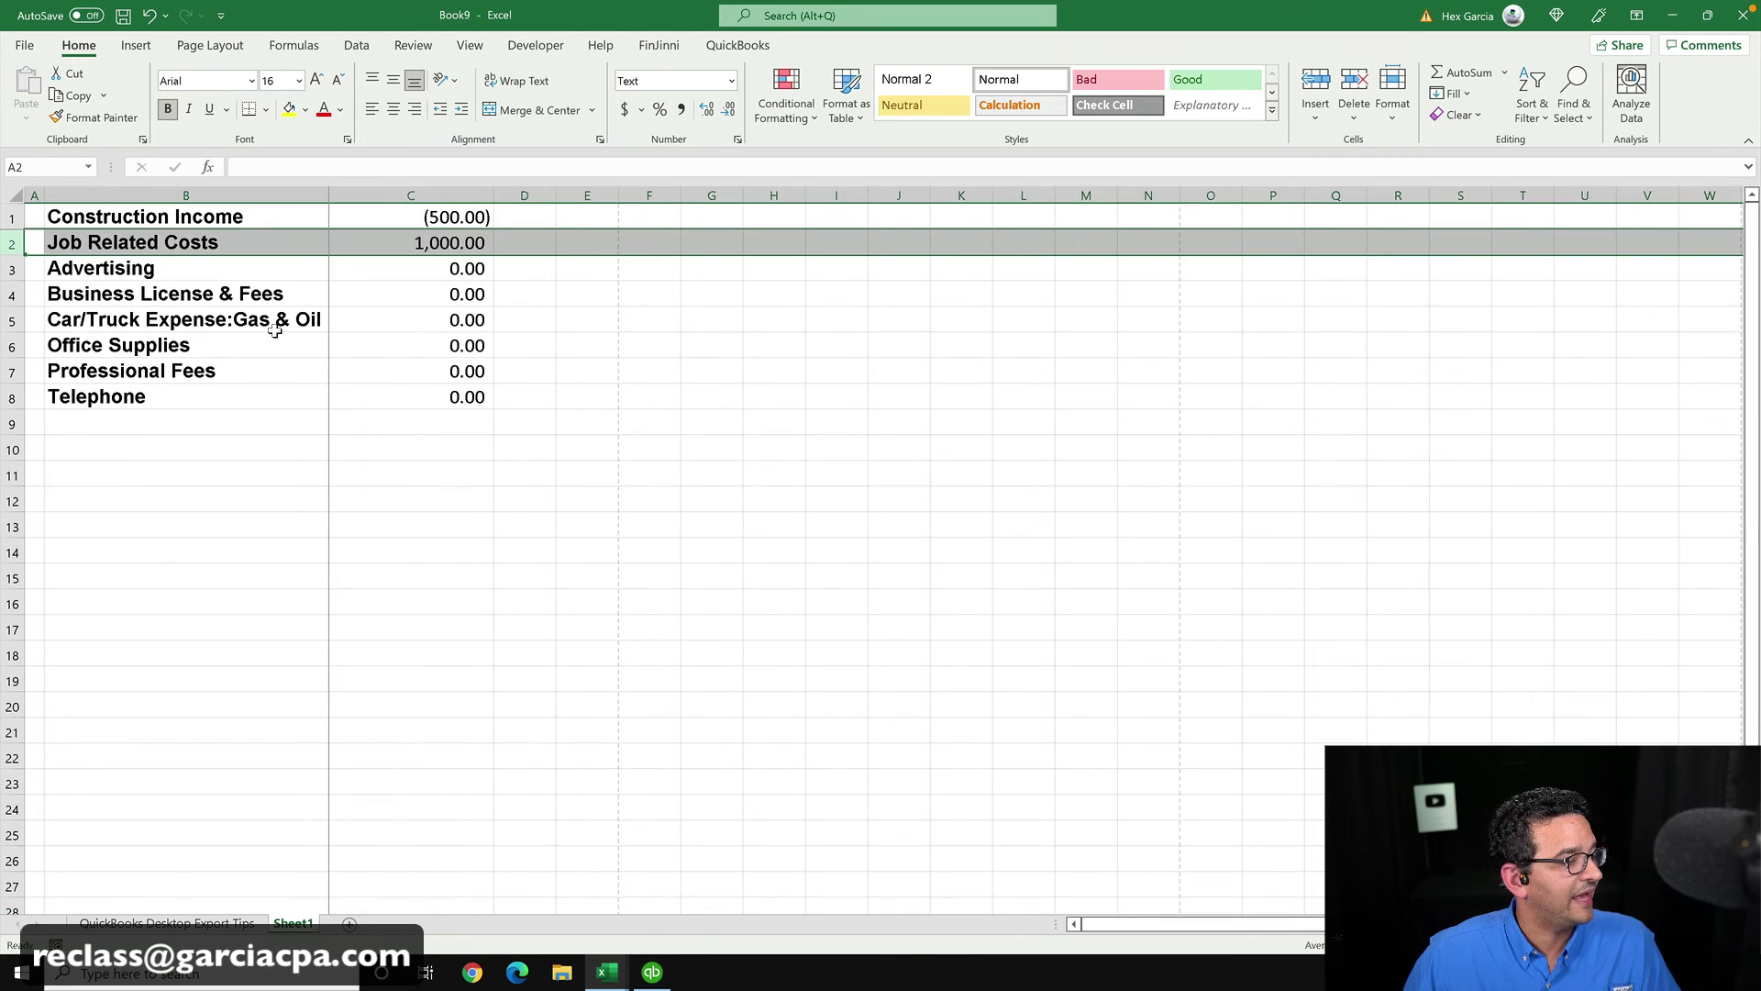
left_click(193, 346)
left_click_drag(9, 268, 12, 424)
right_click(314, 319)
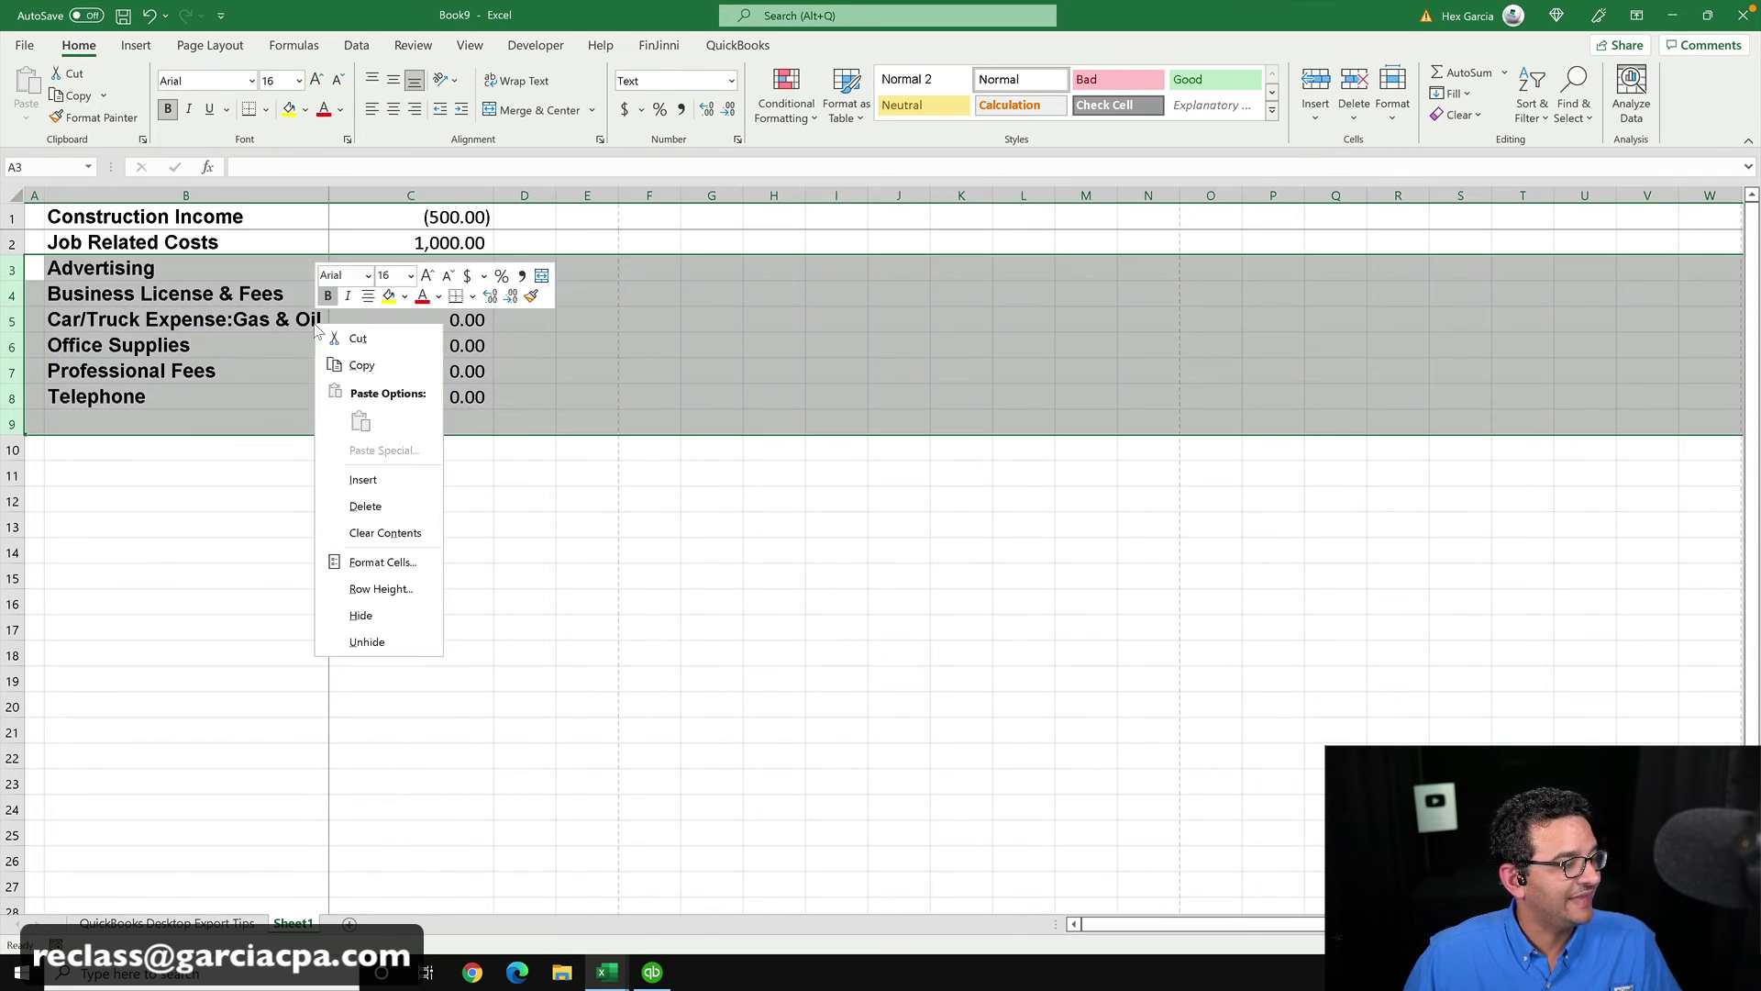
left_click(385, 503)
left_click(590, 421)
left_click_drag(184, 220, 449, 236)
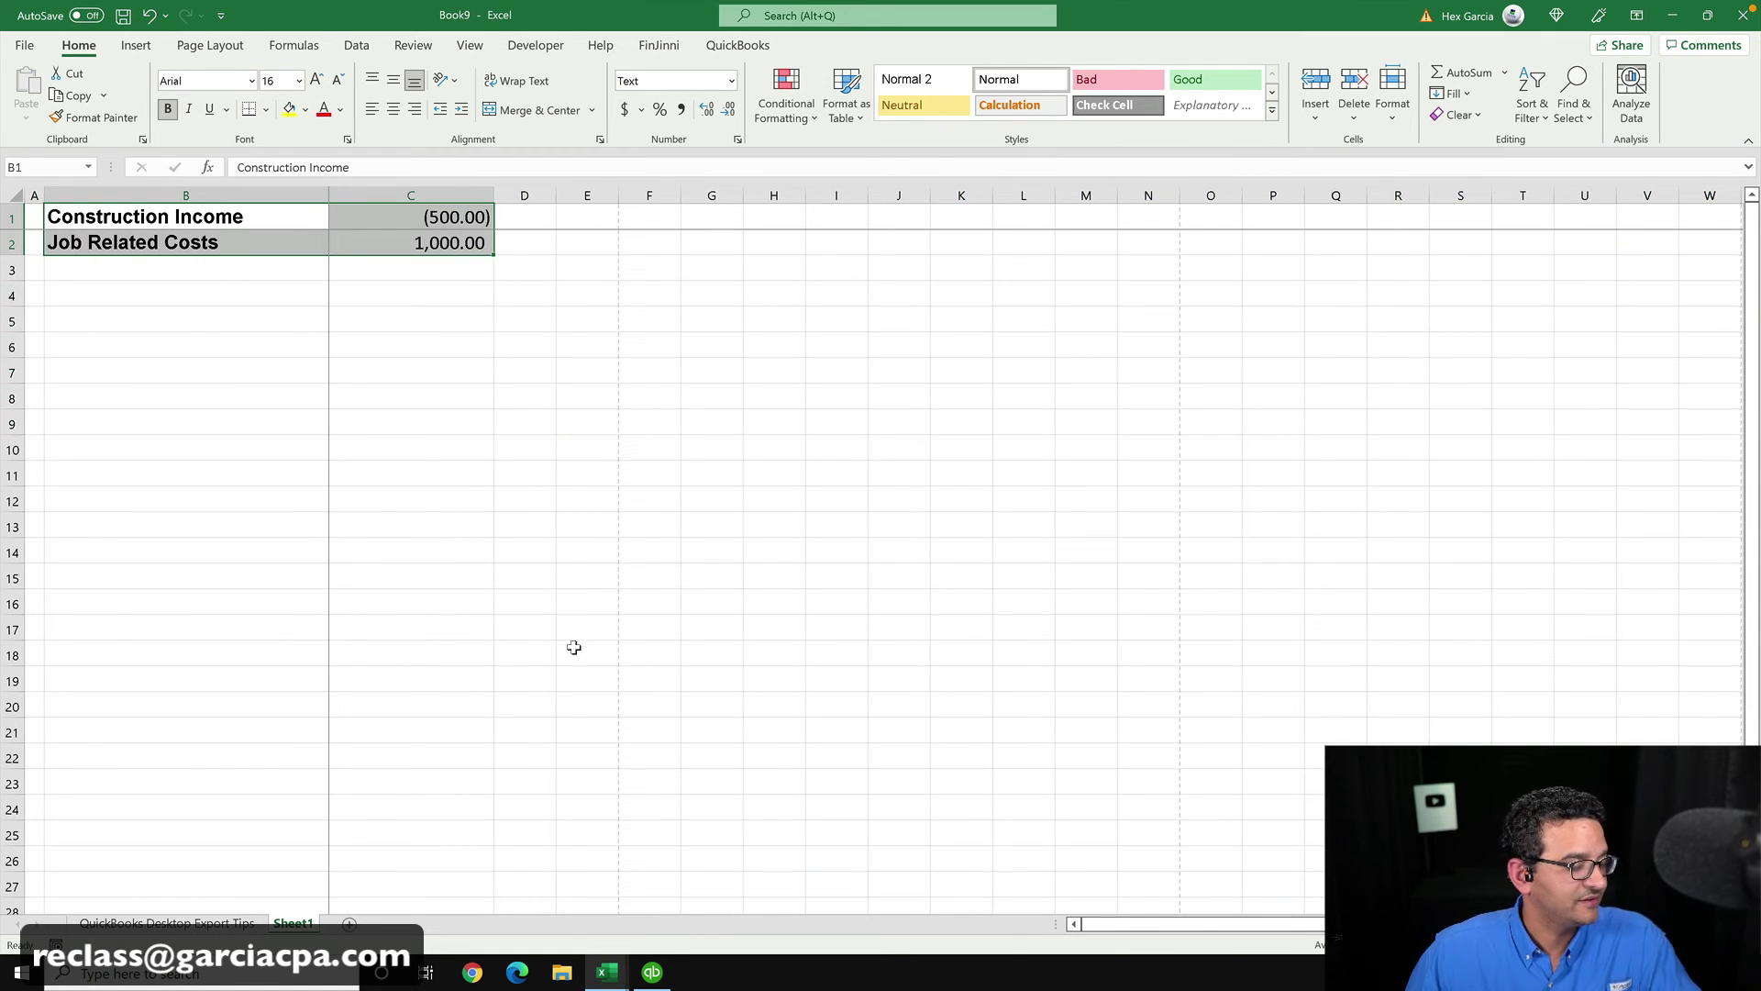
- In the Journal Macro with CLASS Allocation workbook, clear the old accounts and balances in A2:B8 of the STEP 1 - INPUT sheet
left_click(607, 973)
left_click(678, 907)
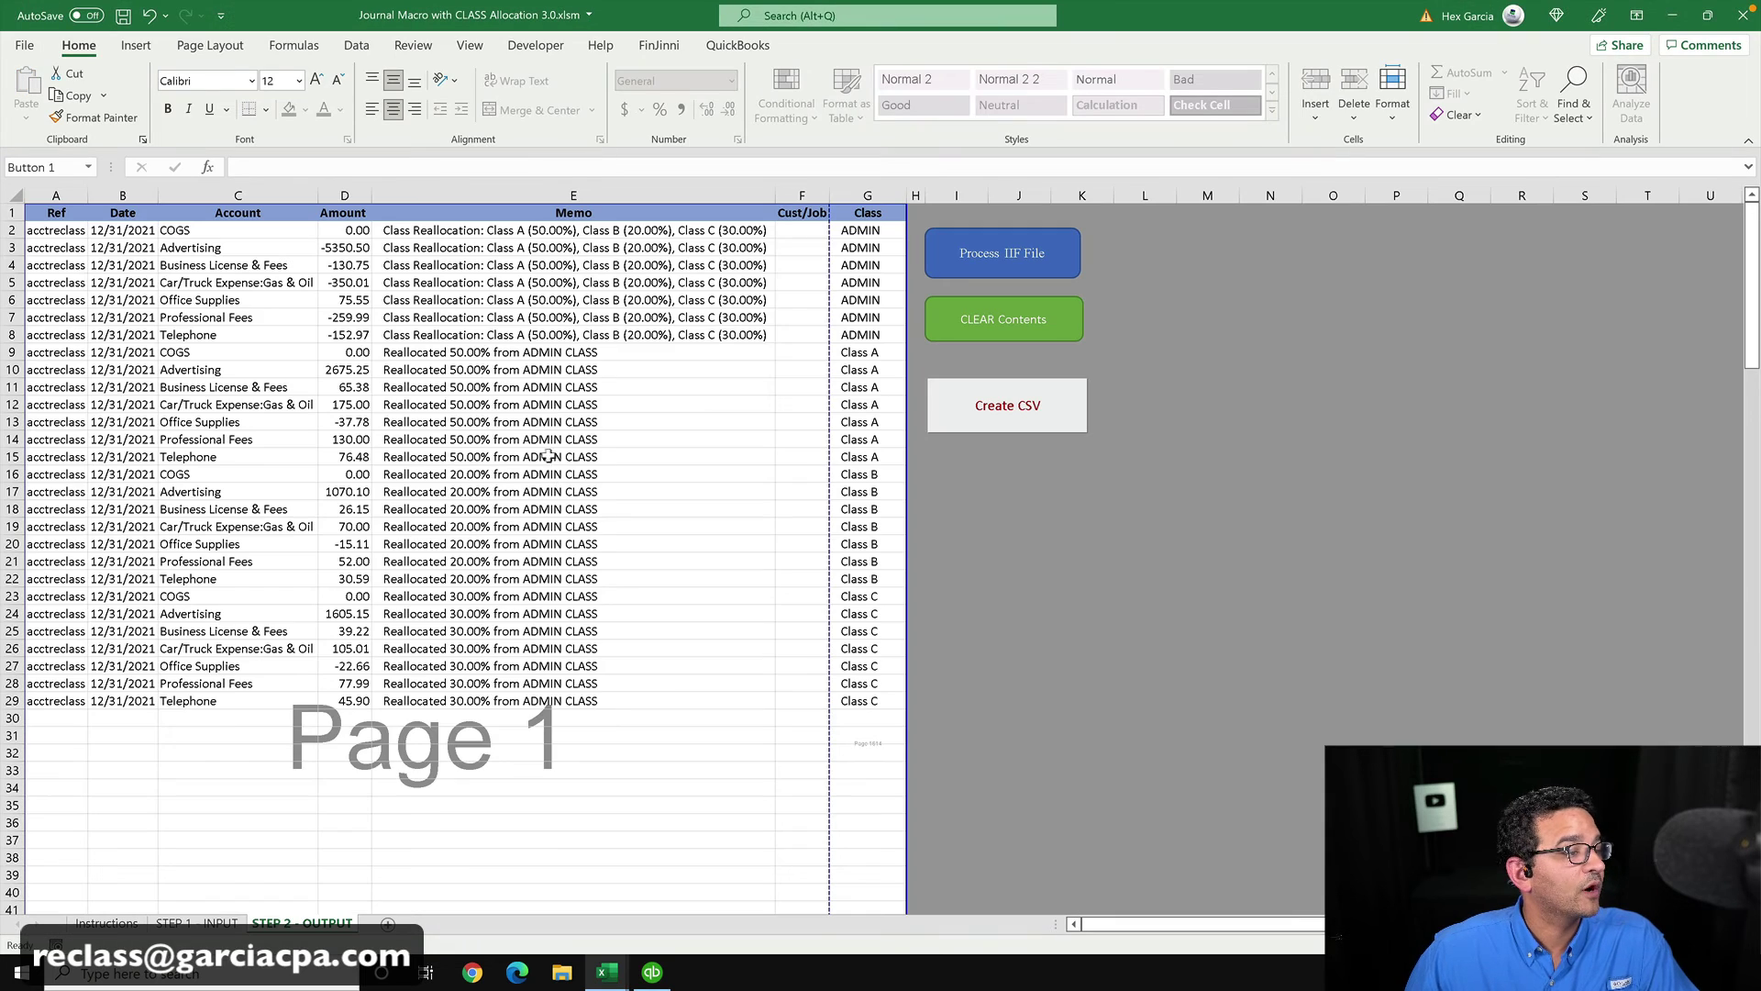
left_click(213, 922)
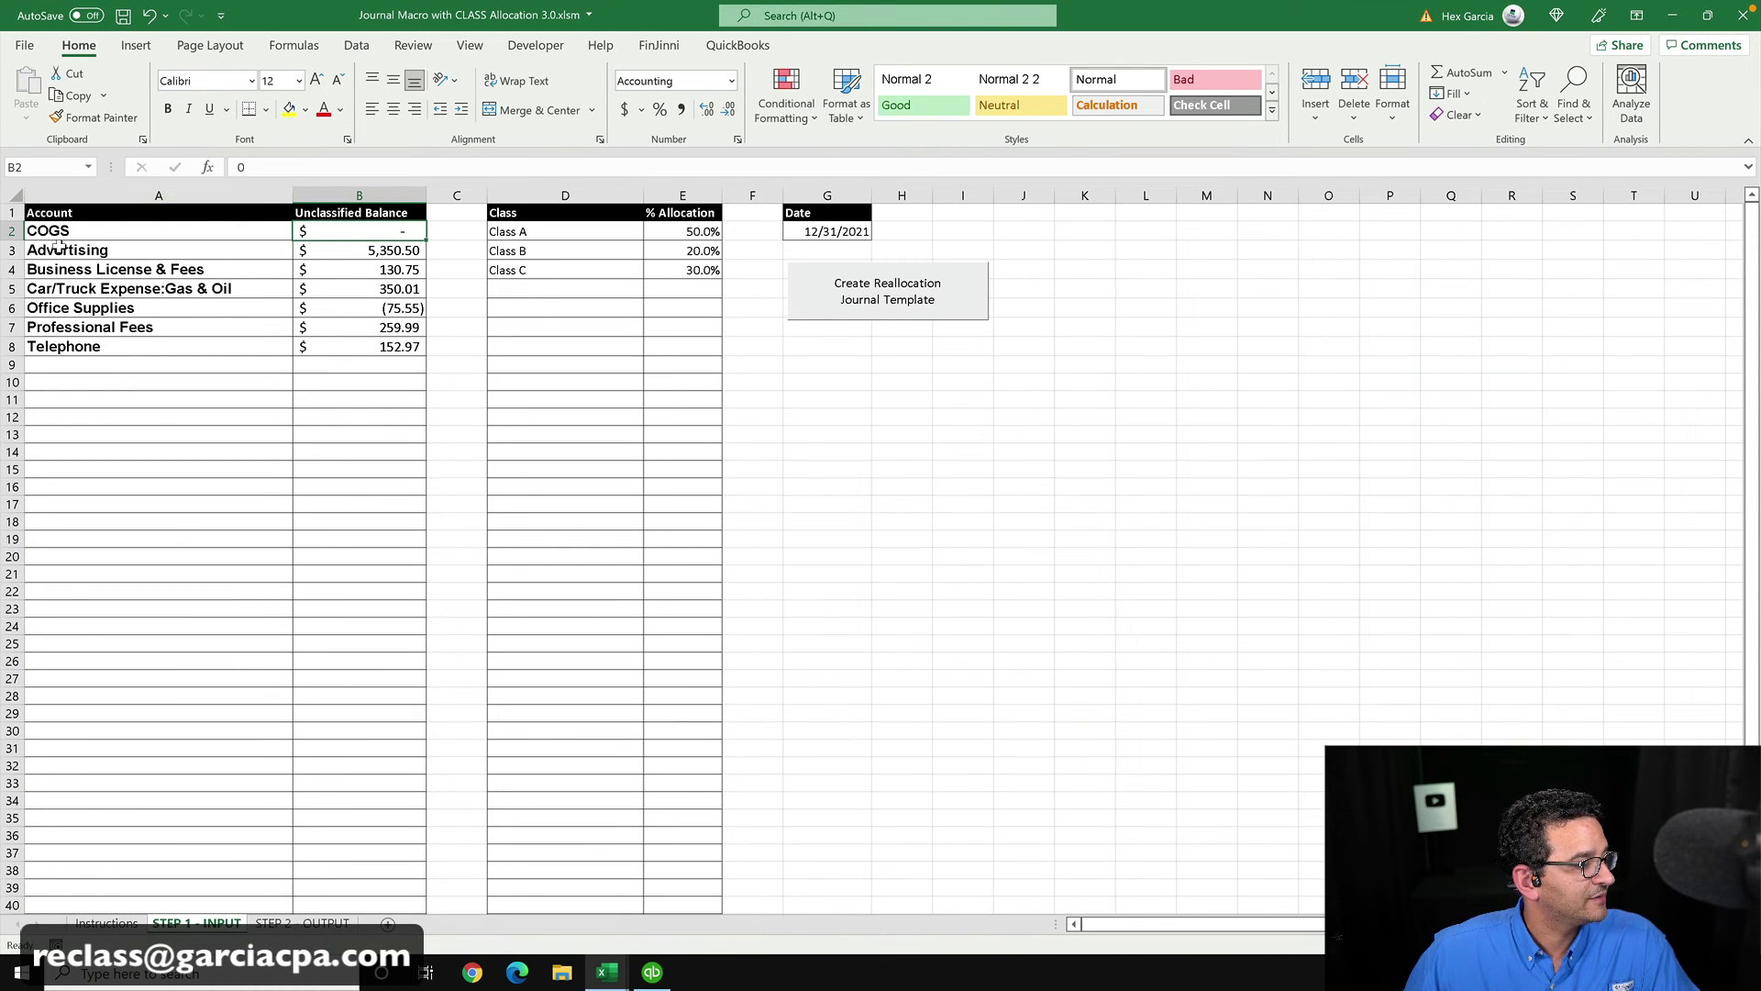
left_click_drag(50, 230, 363, 347)
right_click(379, 325)
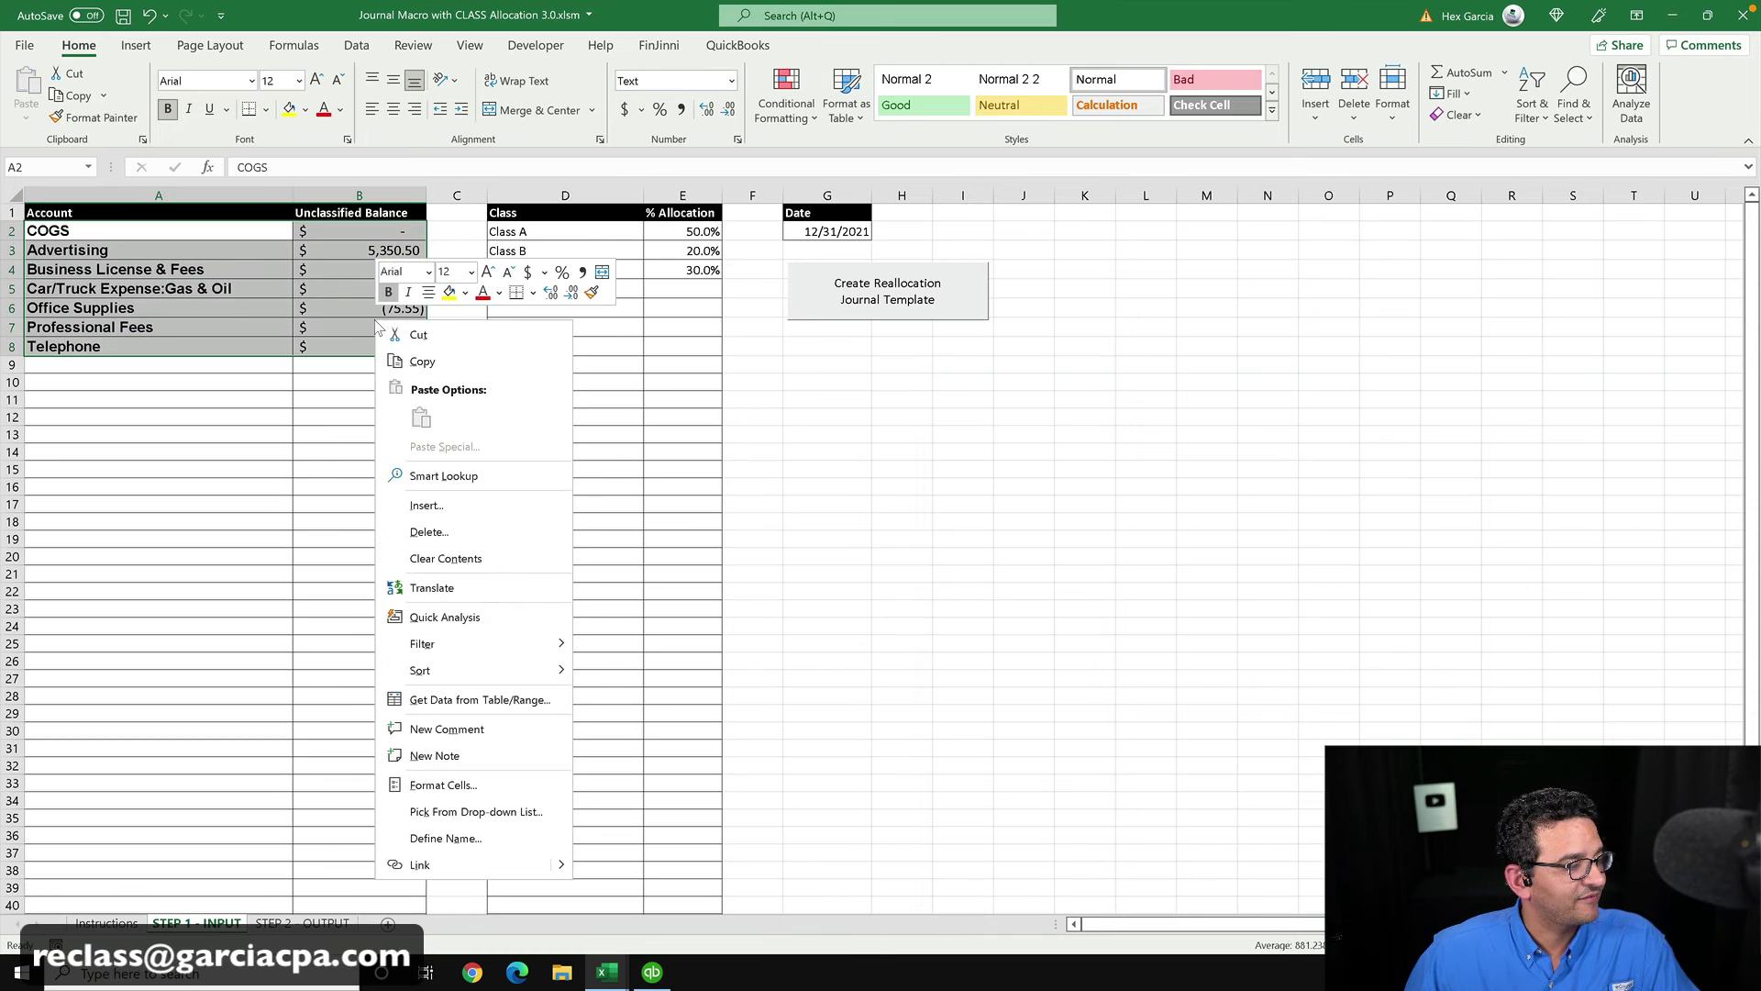
left_click(447, 558)
left_click(310, 467)
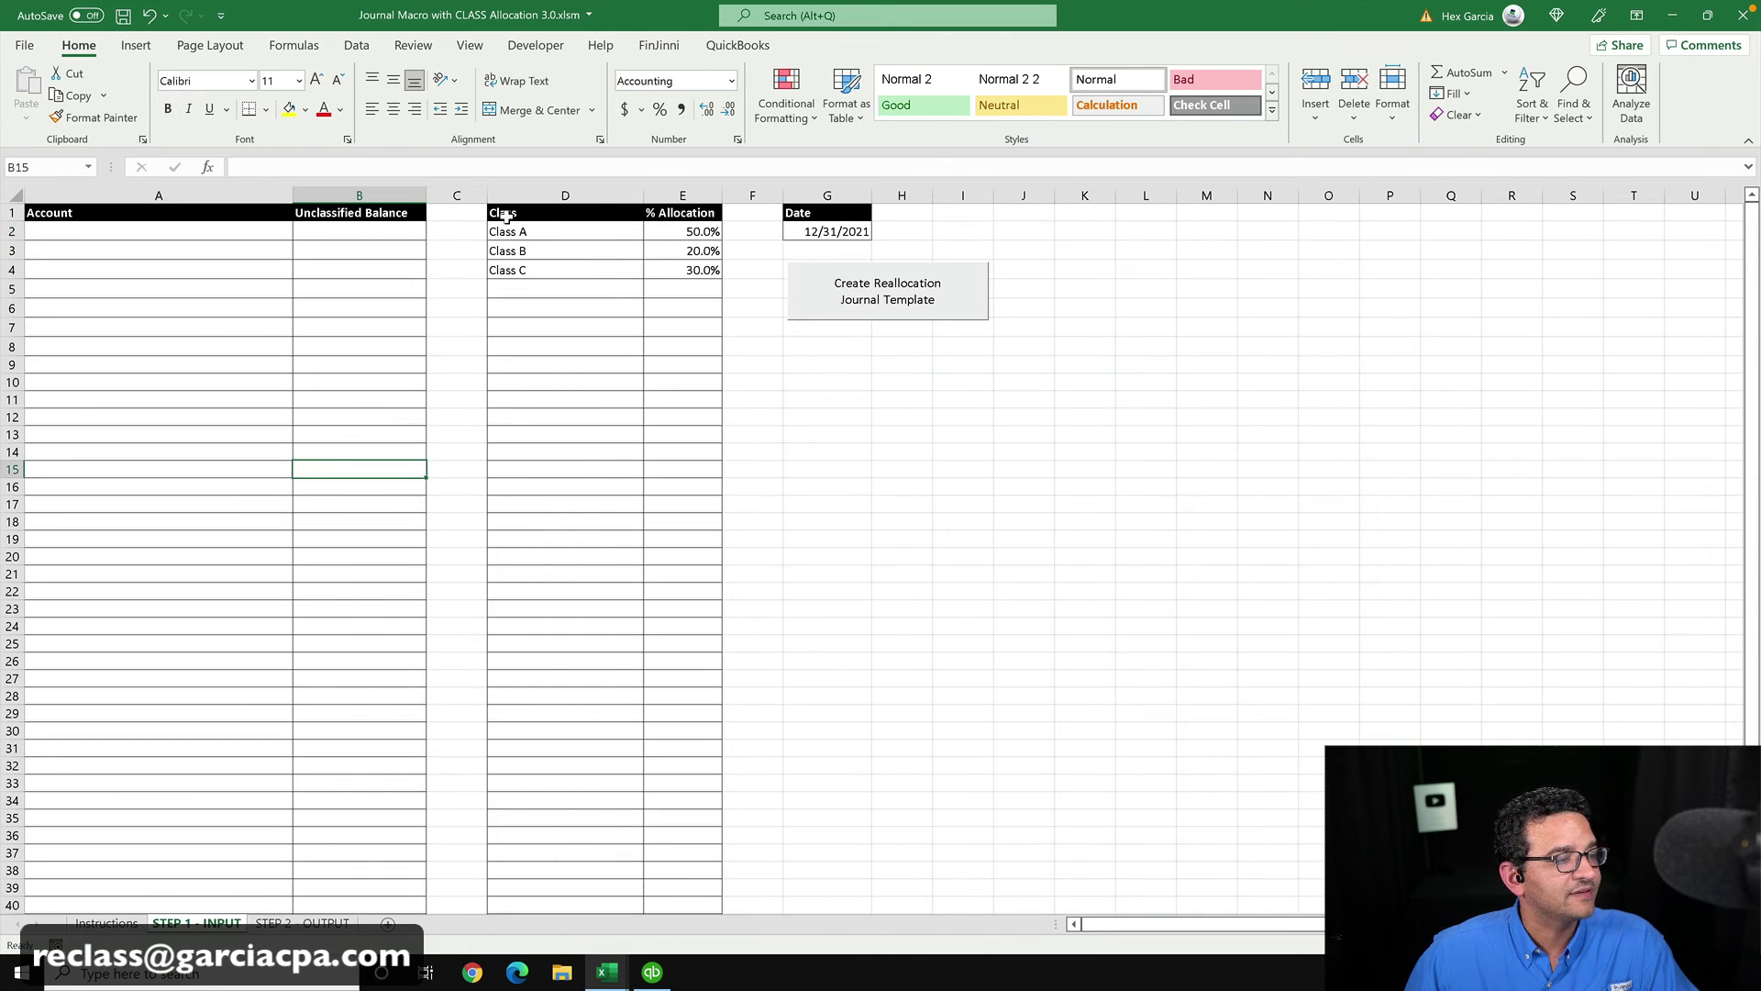
left_click_drag(506, 231, 686, 268)
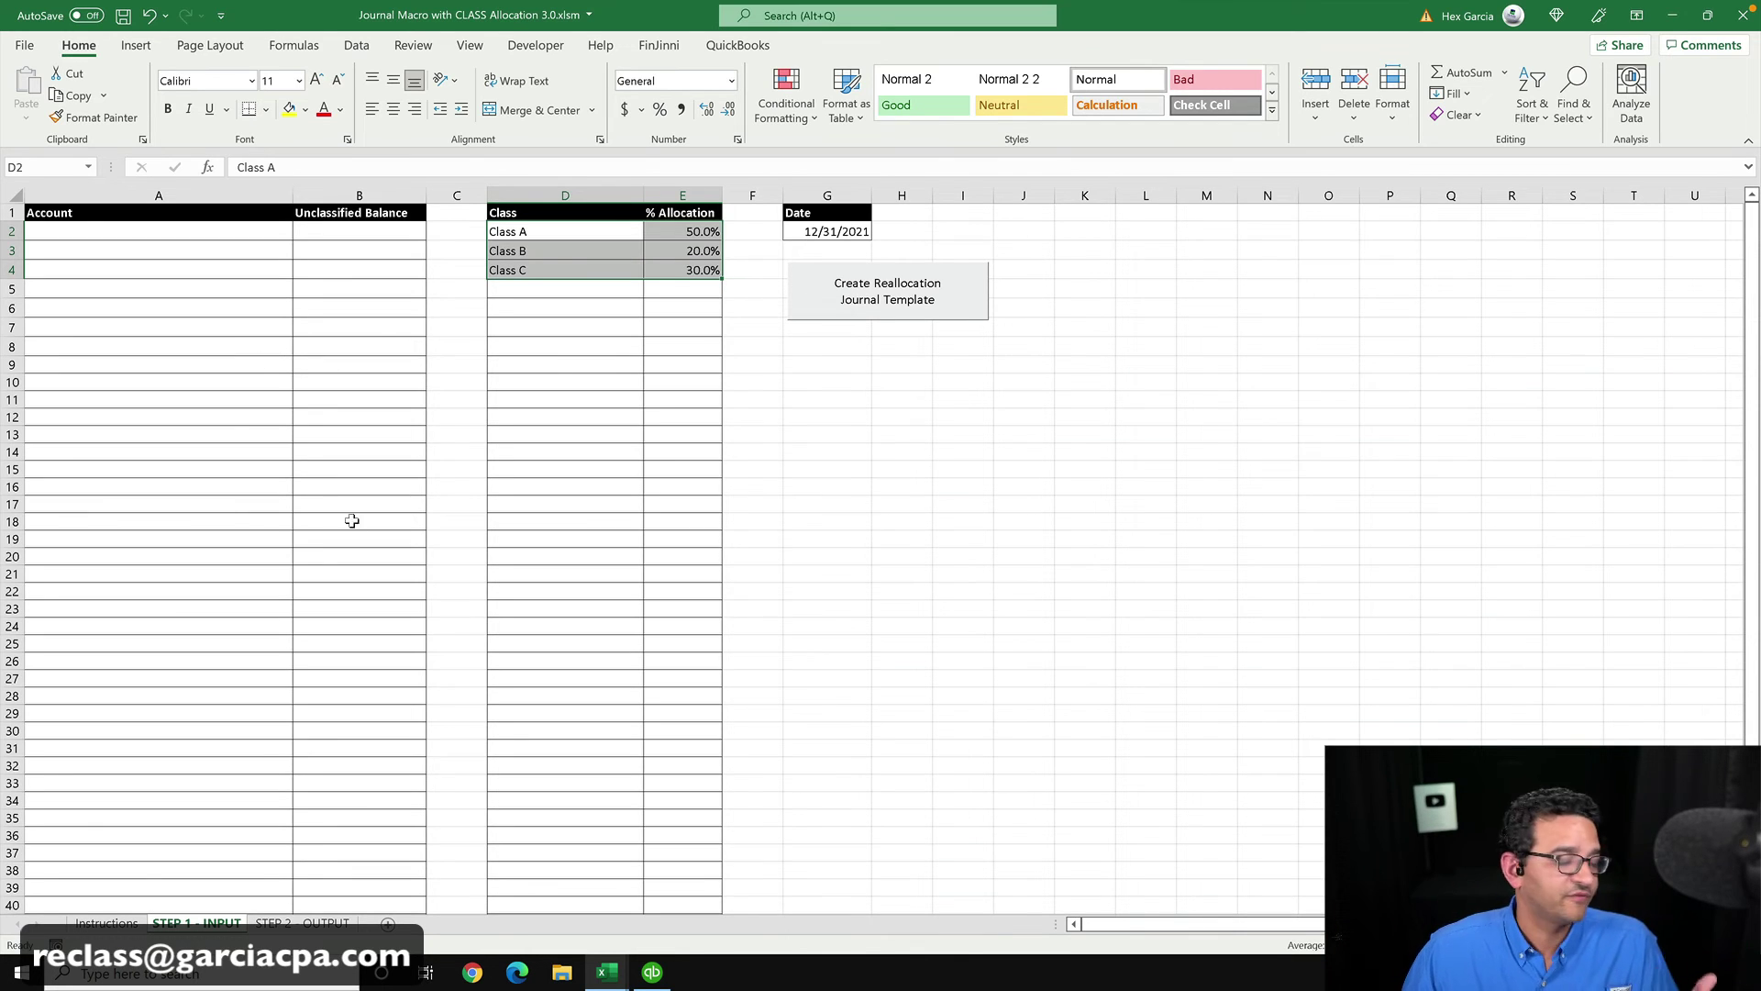
- Return to the Book9 workbook and delete the empty column A
left_click(609, 974)
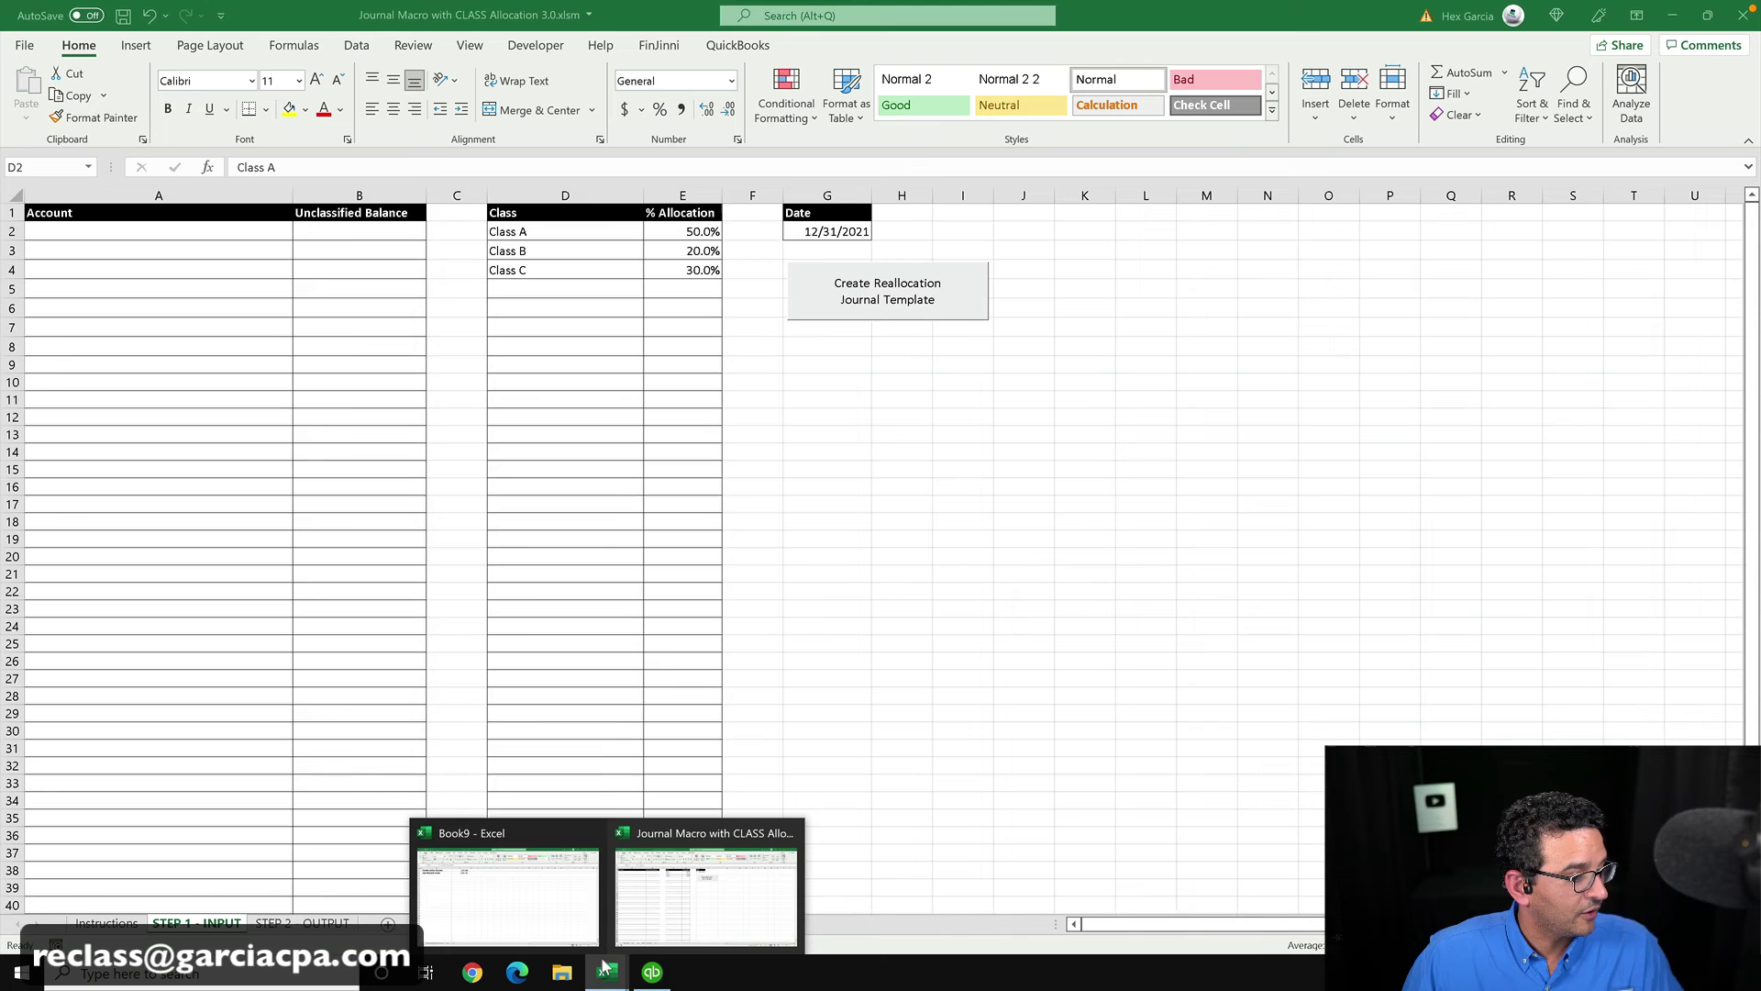
left_click(469, 892)
left_click(267, 373)
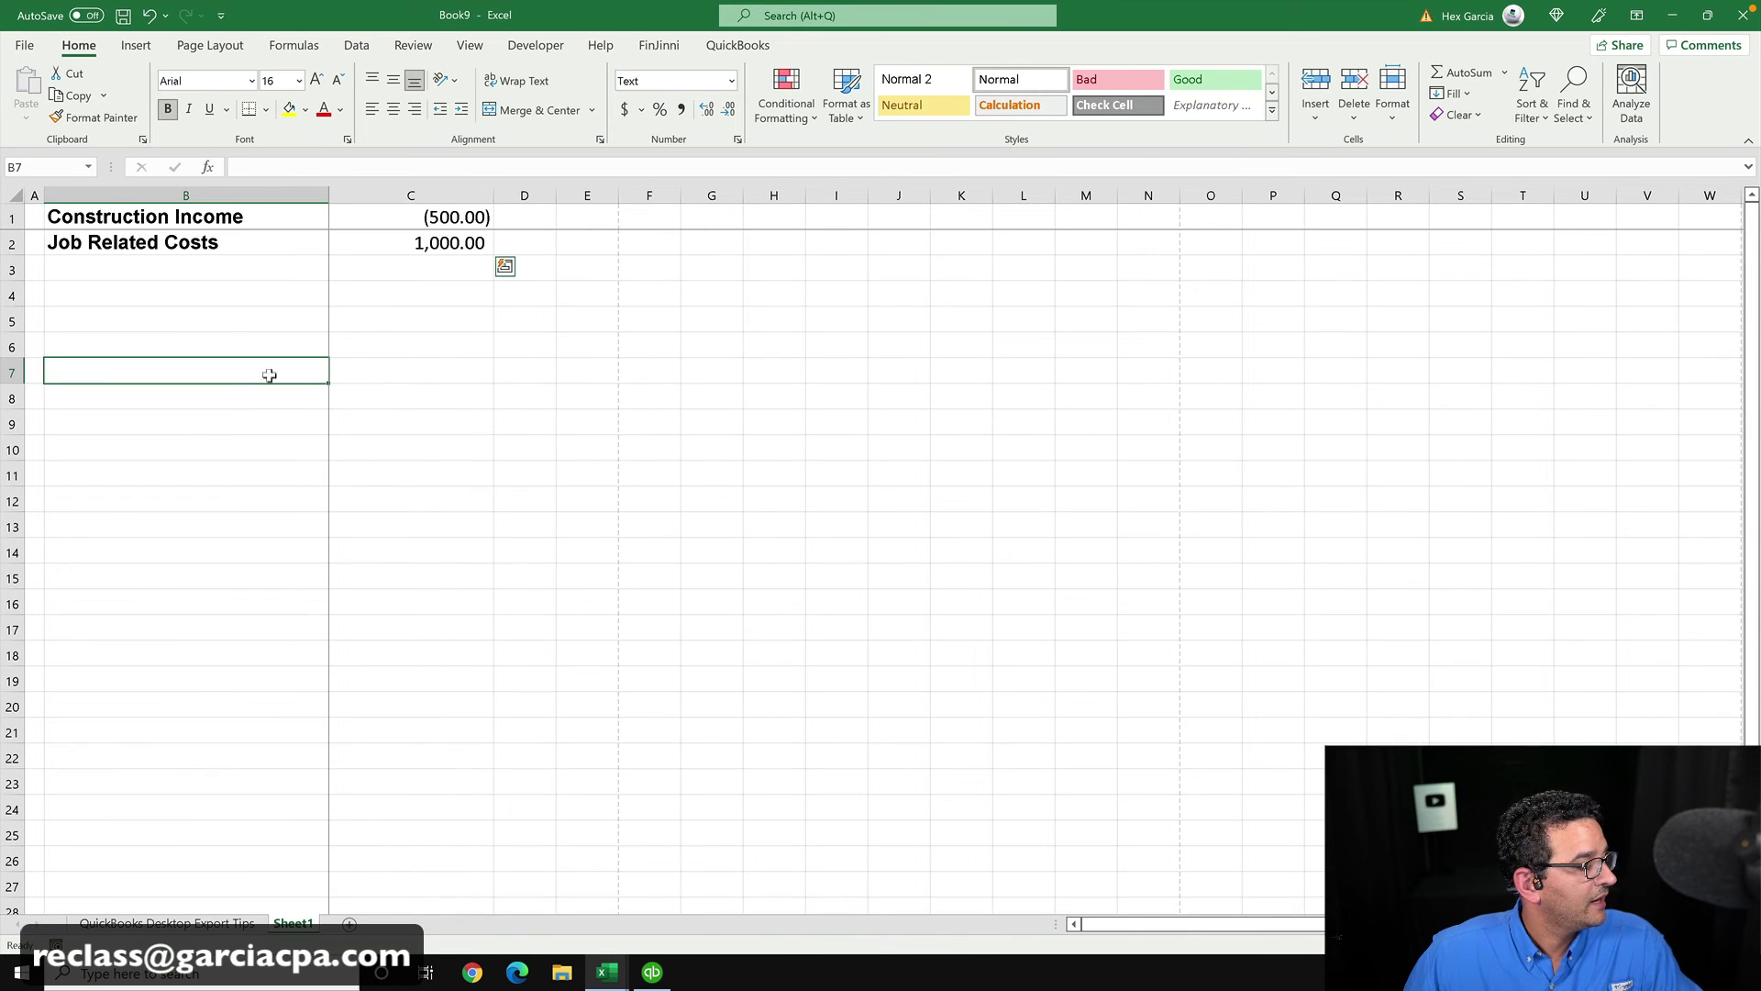
right_click(34, 194)
left_click(124, 383)
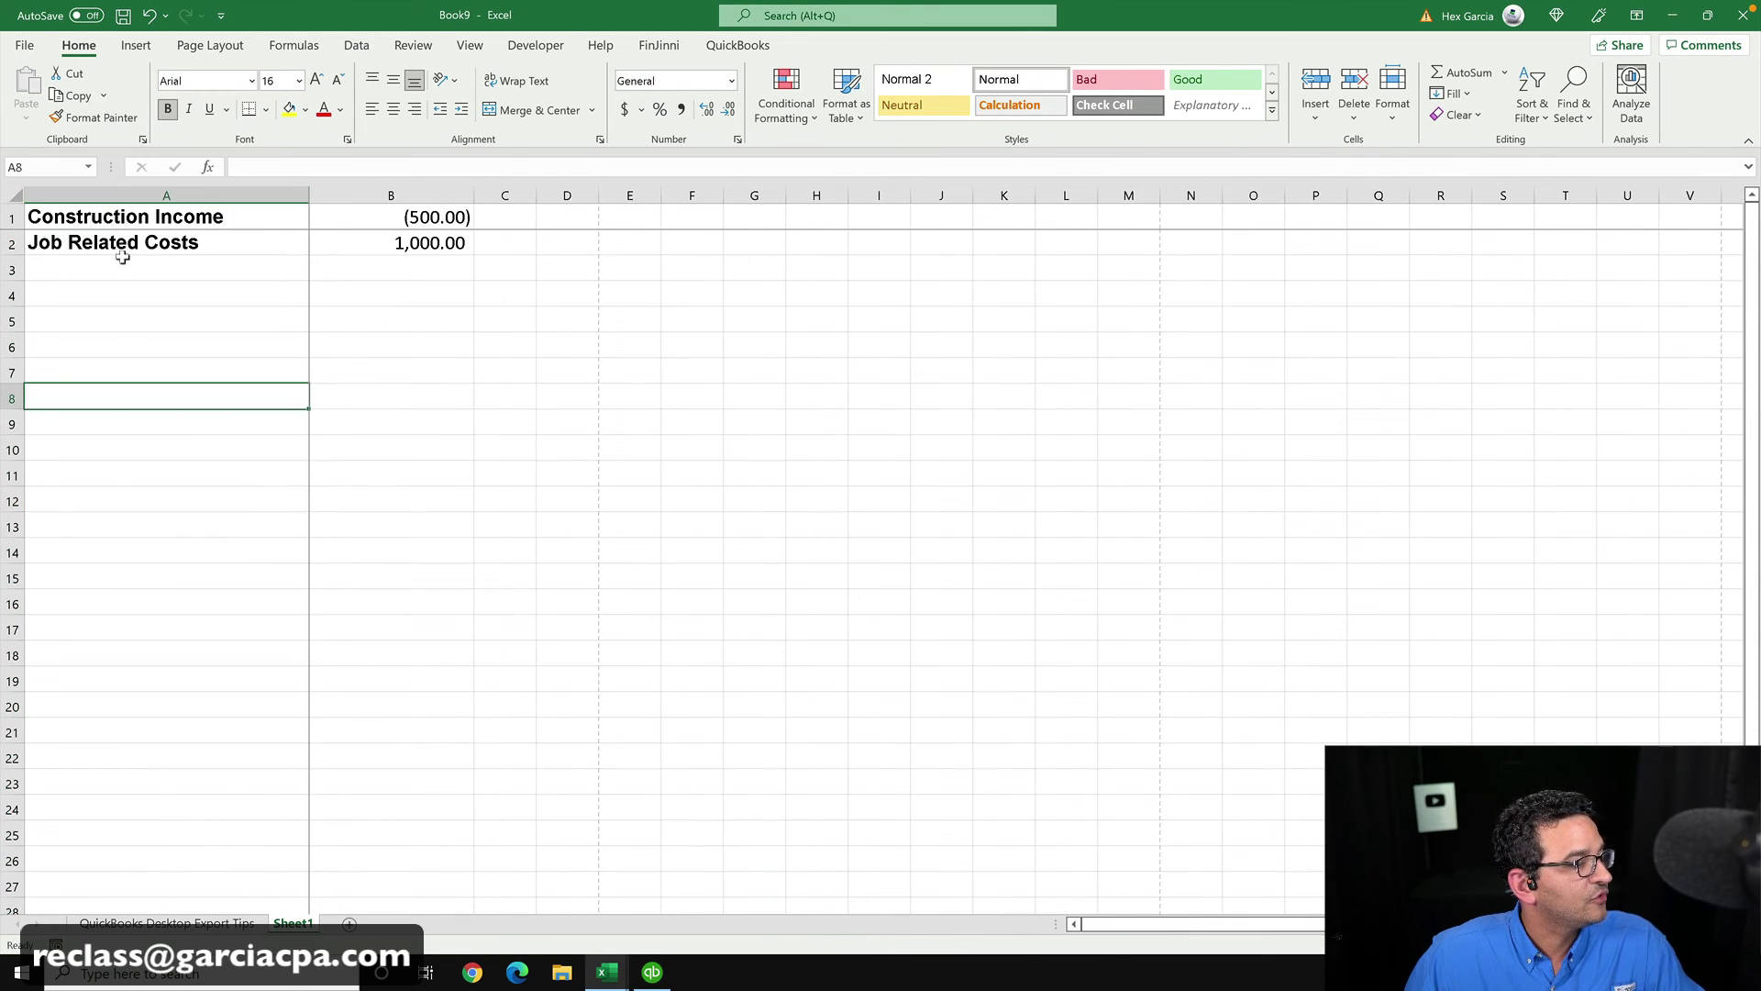
- Copy A1:B2 from Book9 and paste it as values at cell A2 of the journal macro's STEP 1 - INPUT sheet
left_click_drag(81, 210, 422, 229)
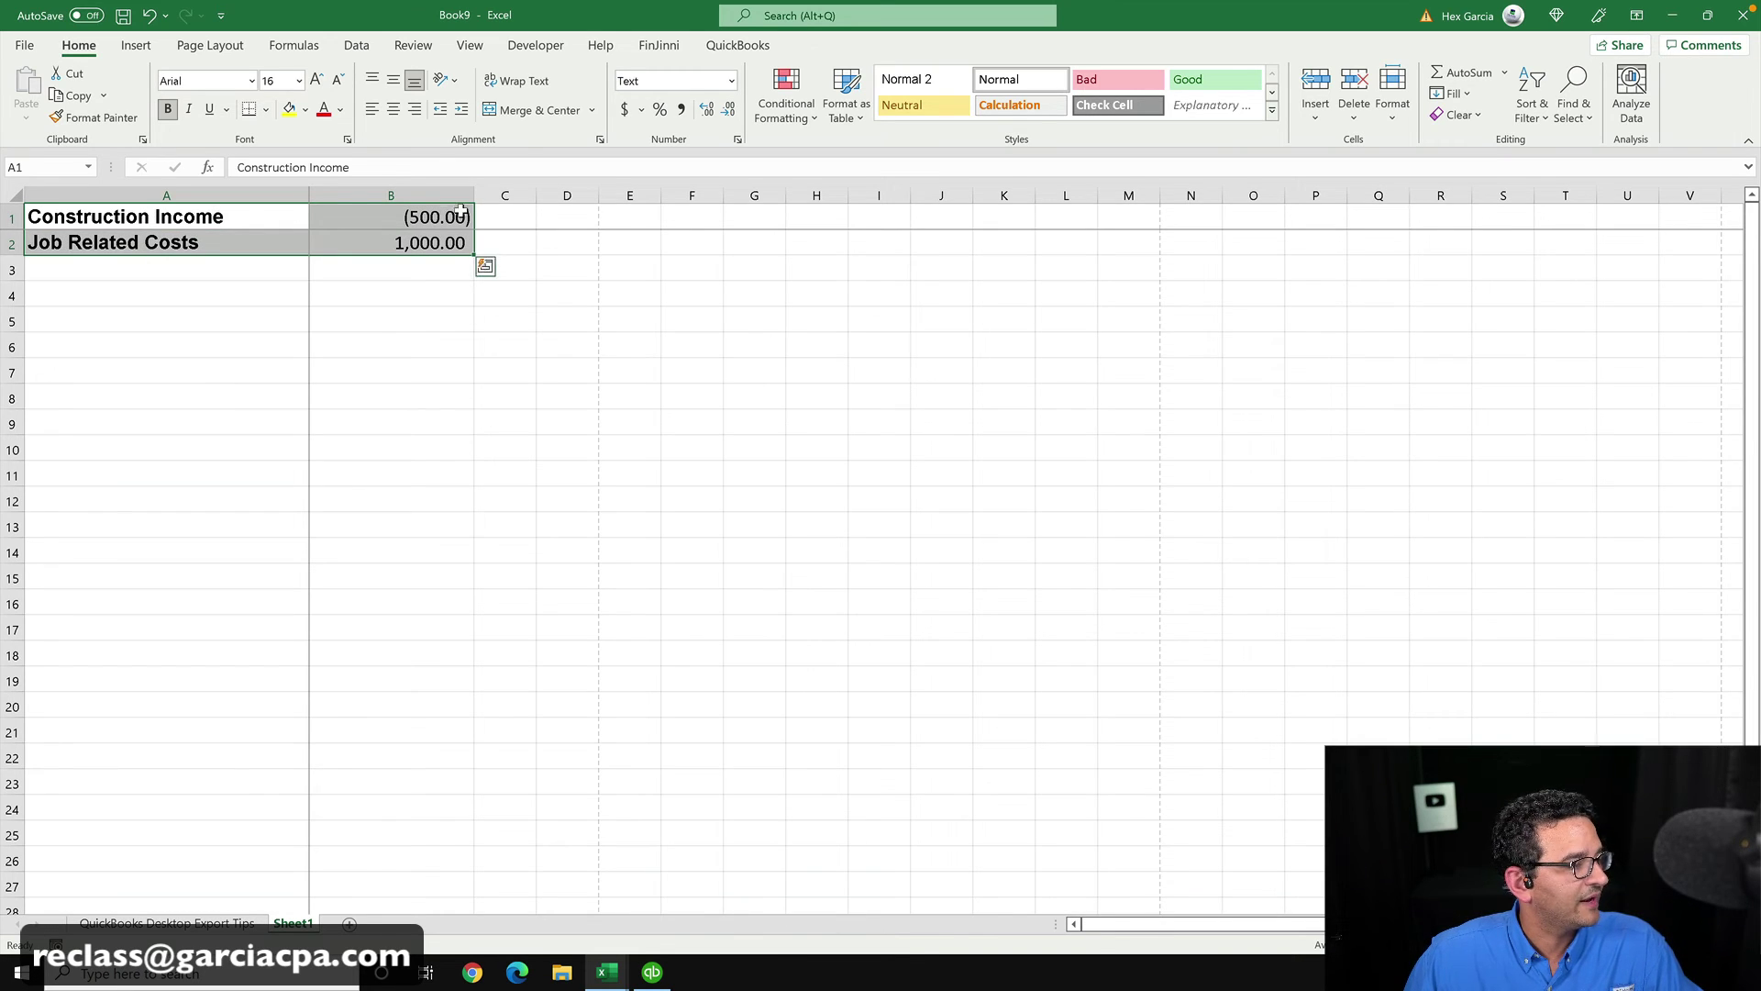
right_click(358, 213)
left_click(407, 250)
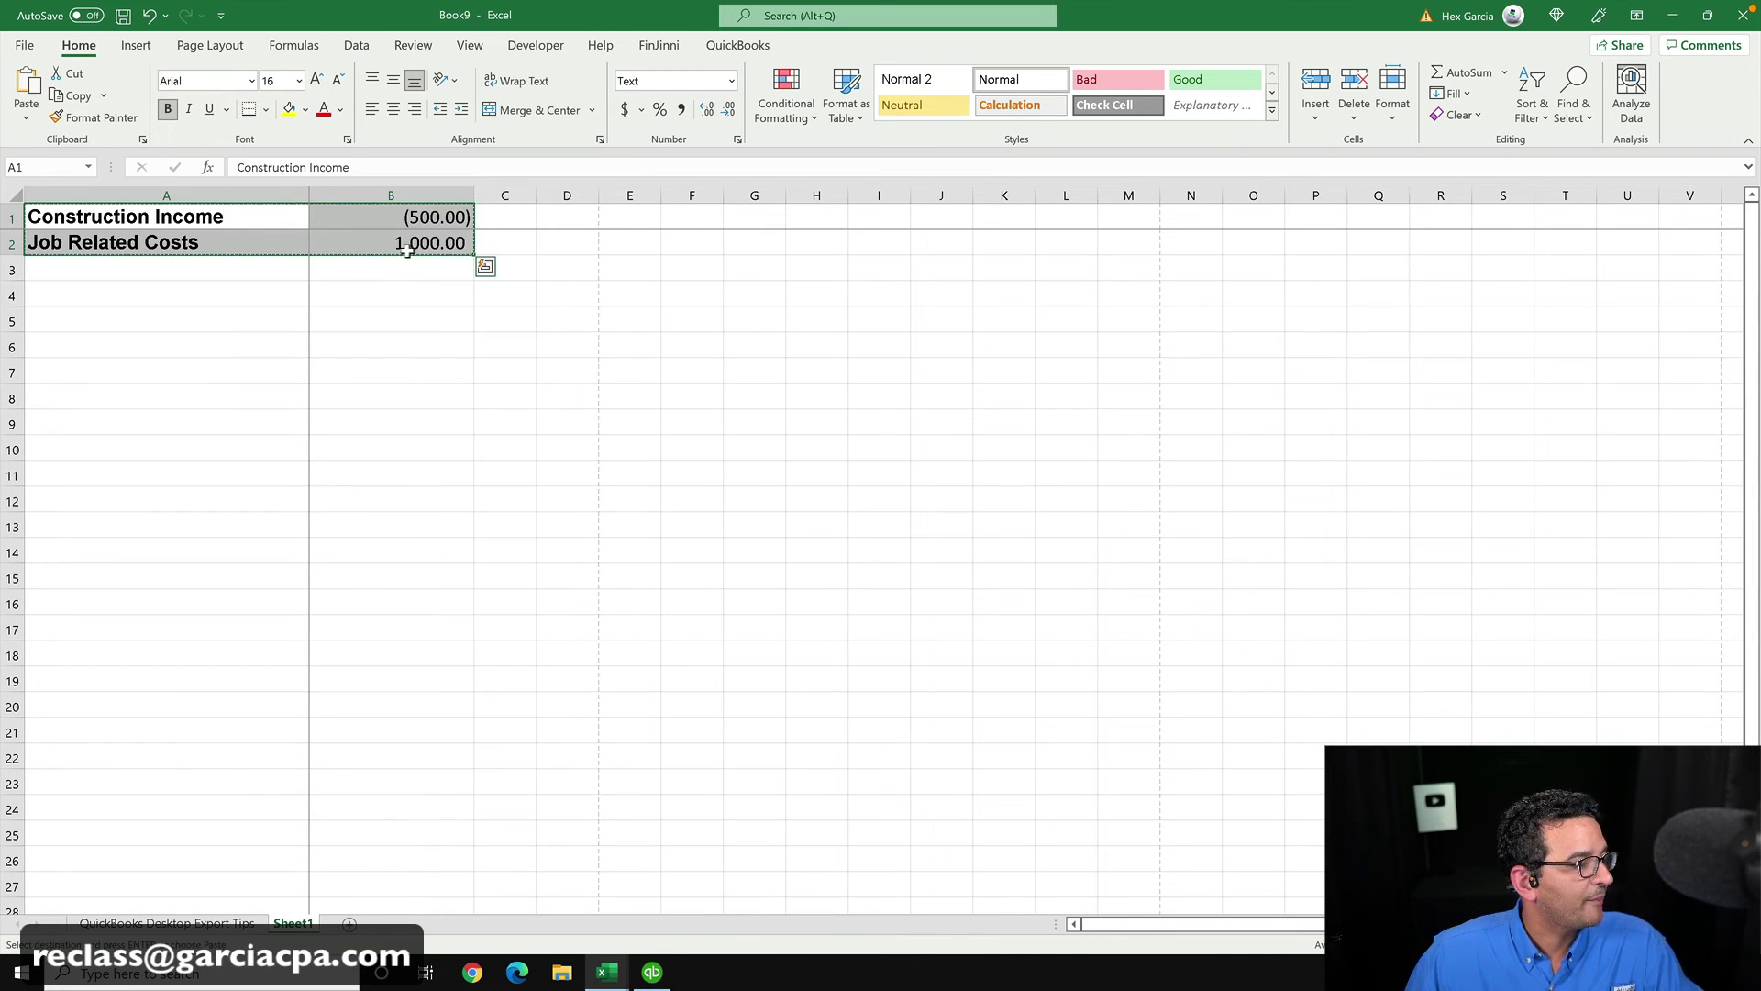
mouse_move(606, 972)
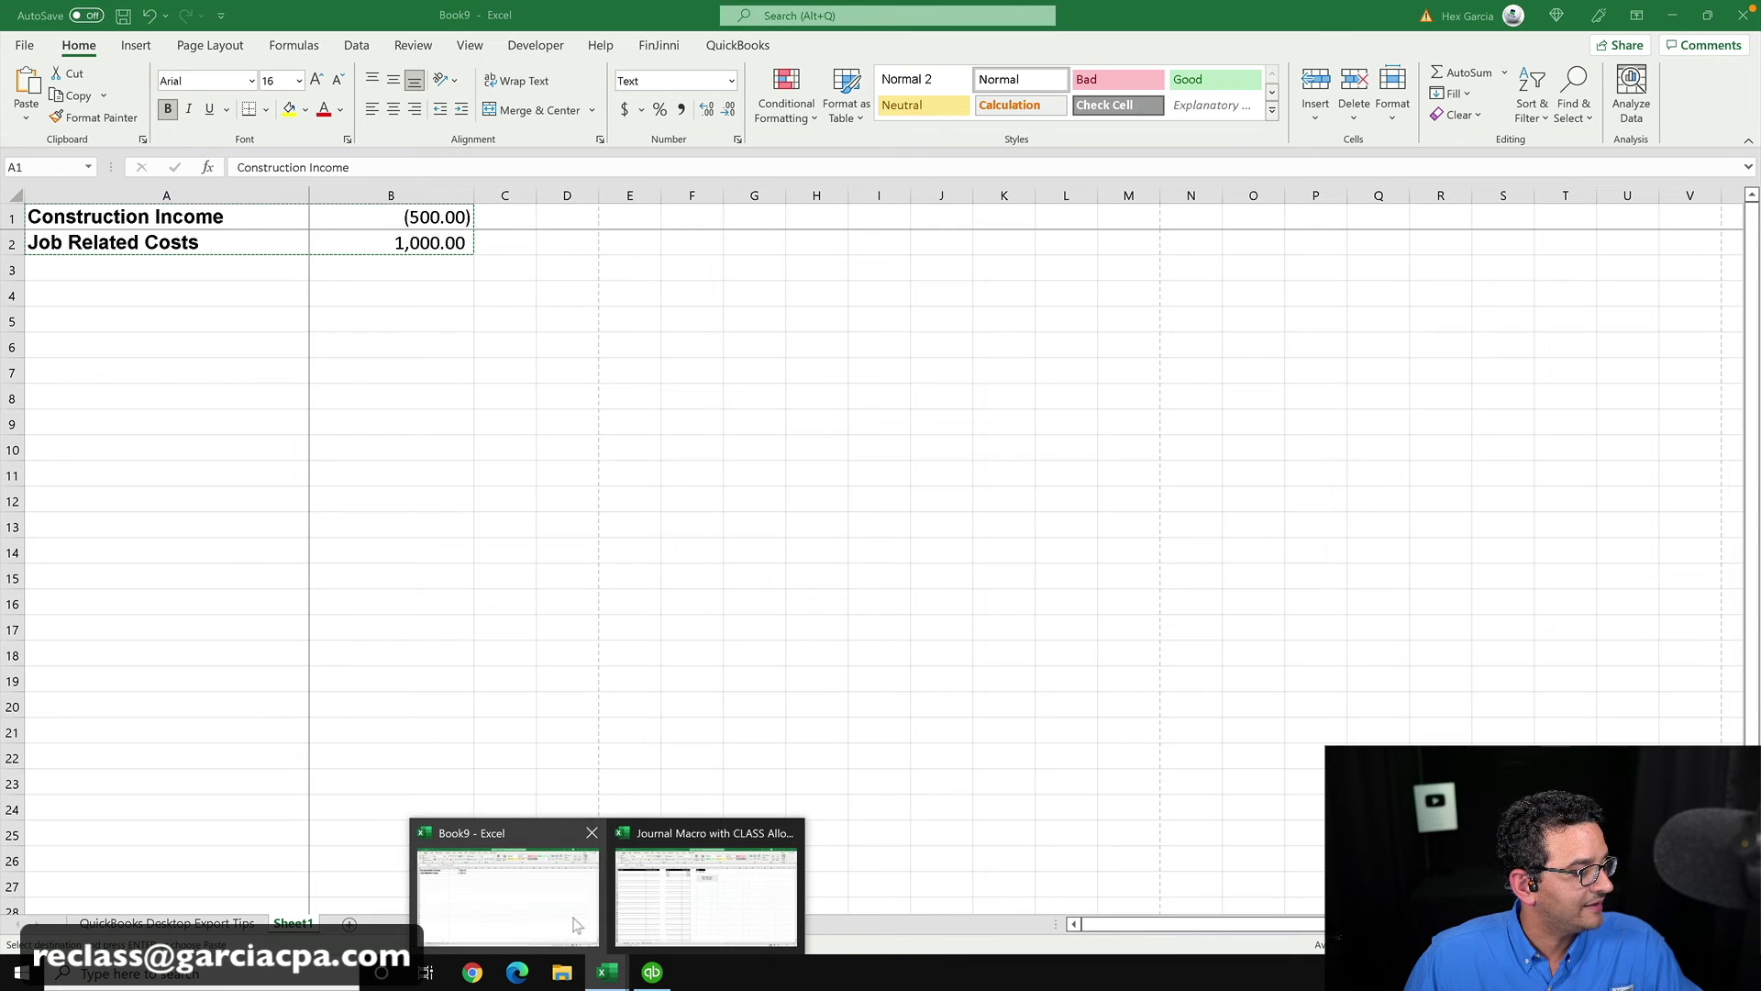
left_click(651, 890)
left_click(193, 398)
right_click(38, 221)
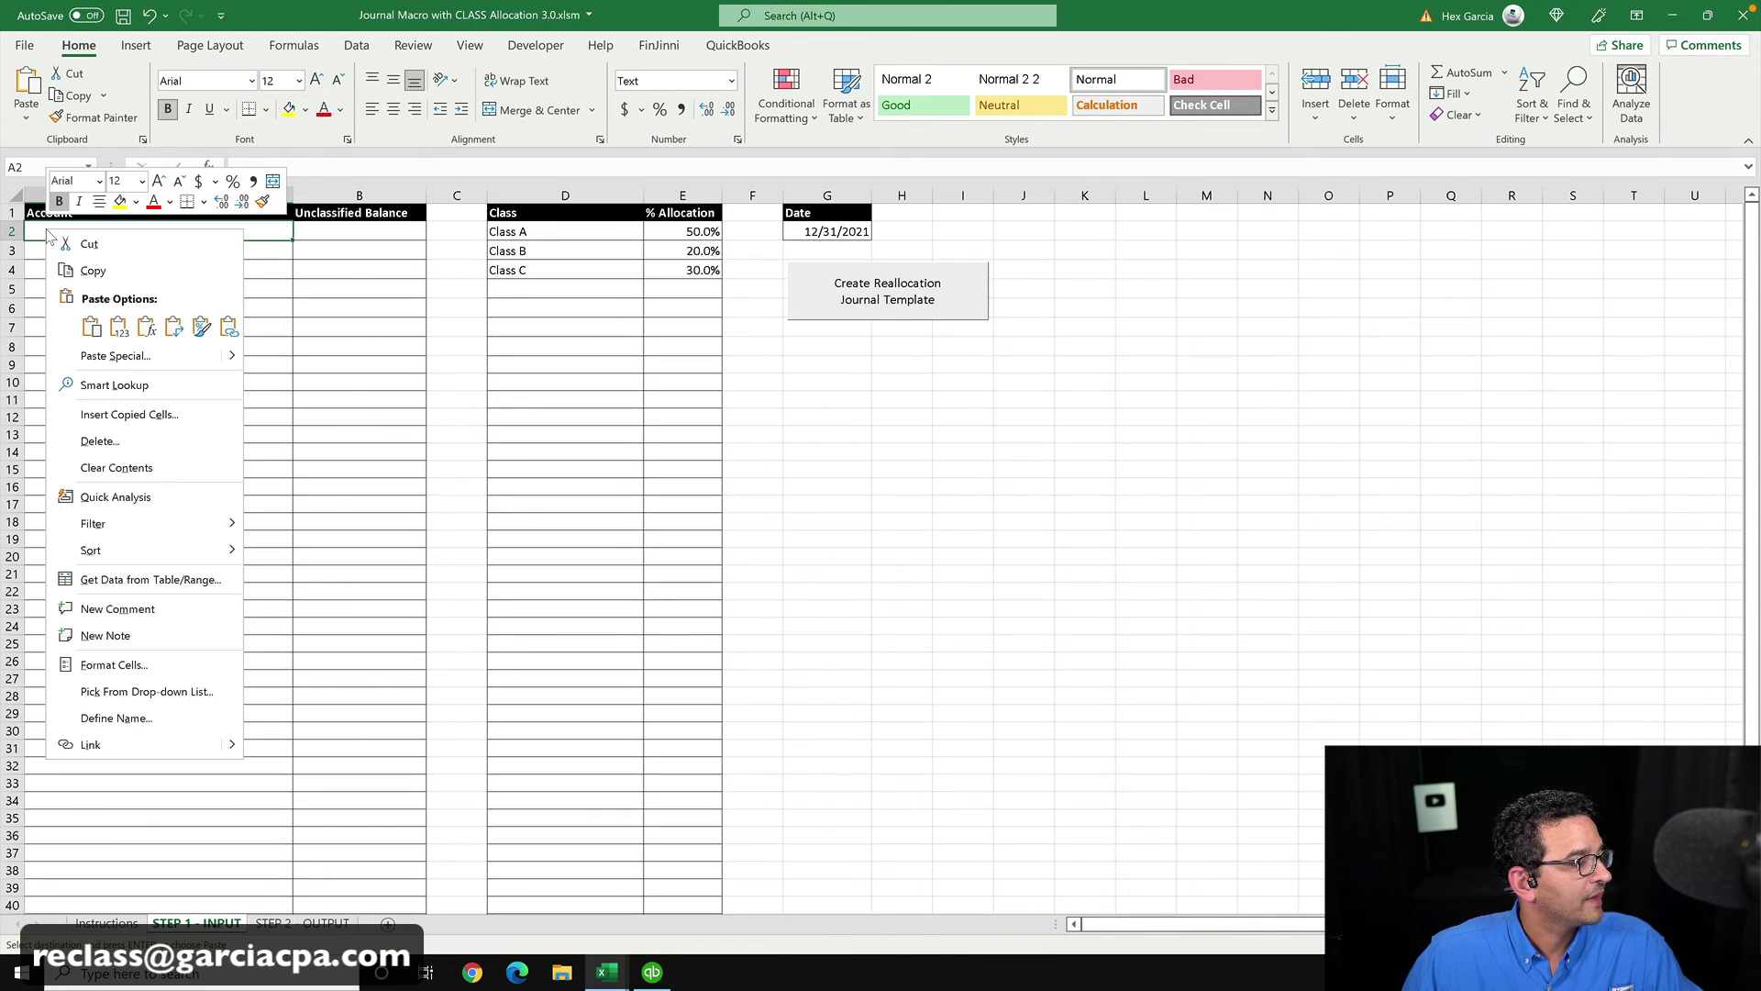
left_click(101, 329)
left_click(314, 356)
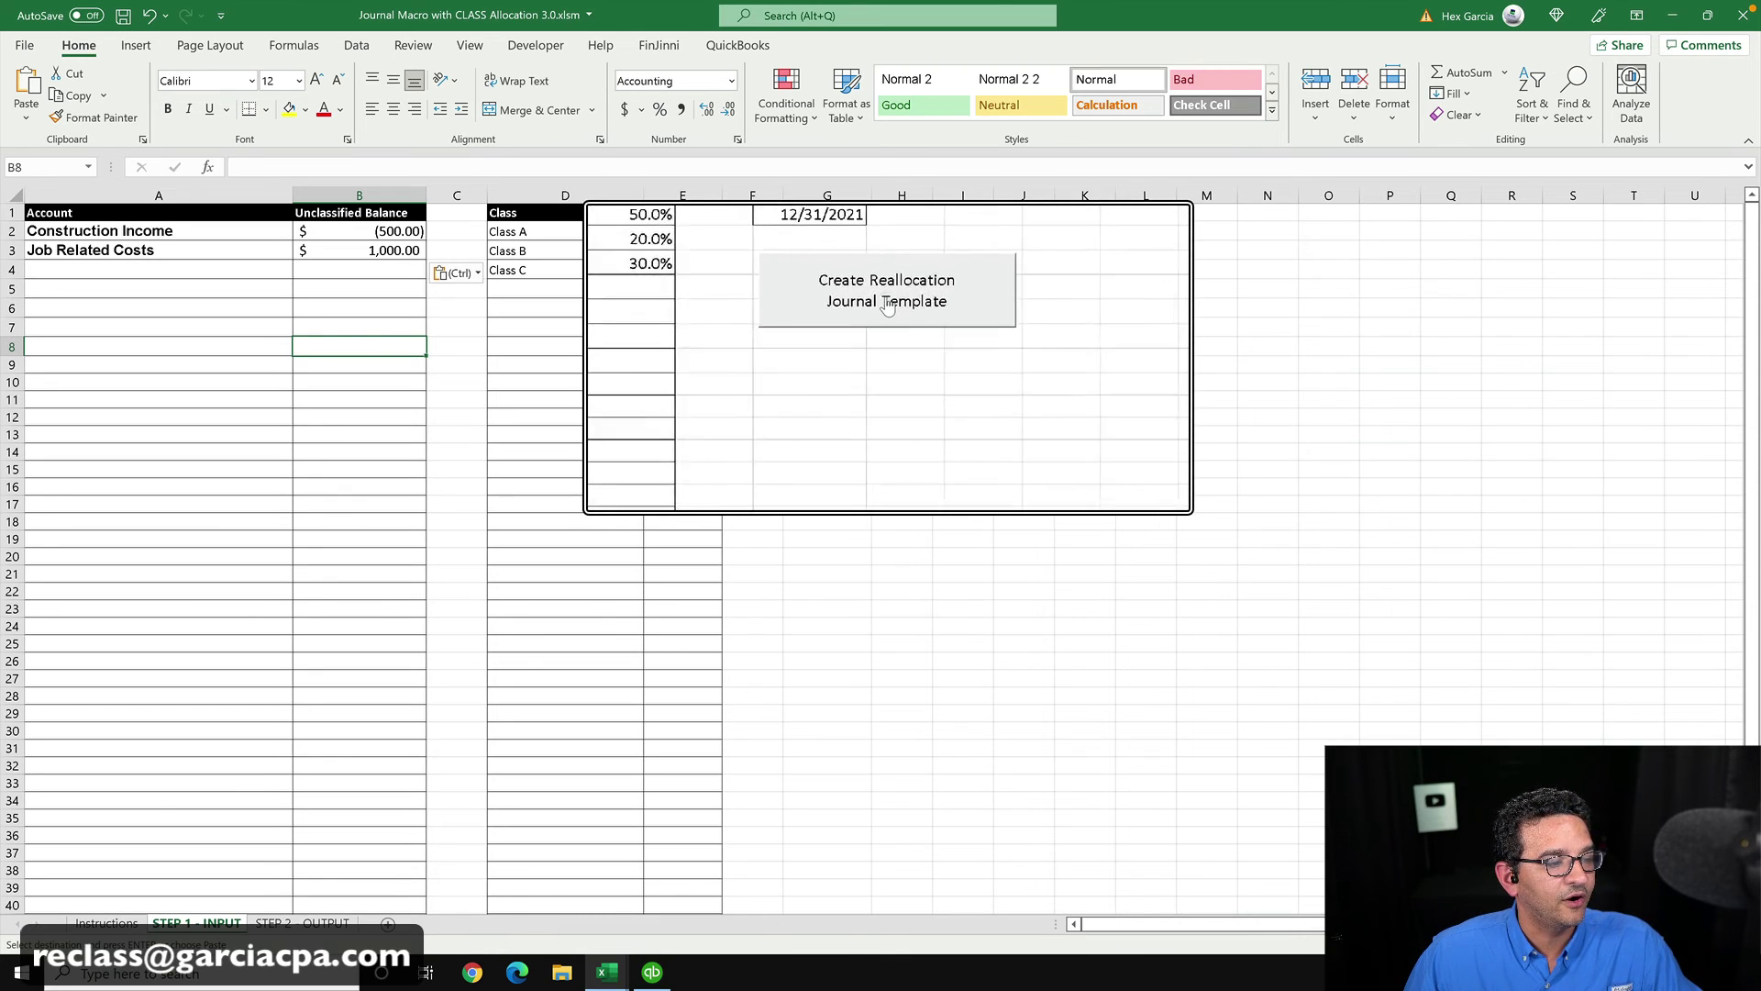
- Run Create Reallocation Journal Template and open the STEP 2 - OUTPUT sheet
key("ctrl")
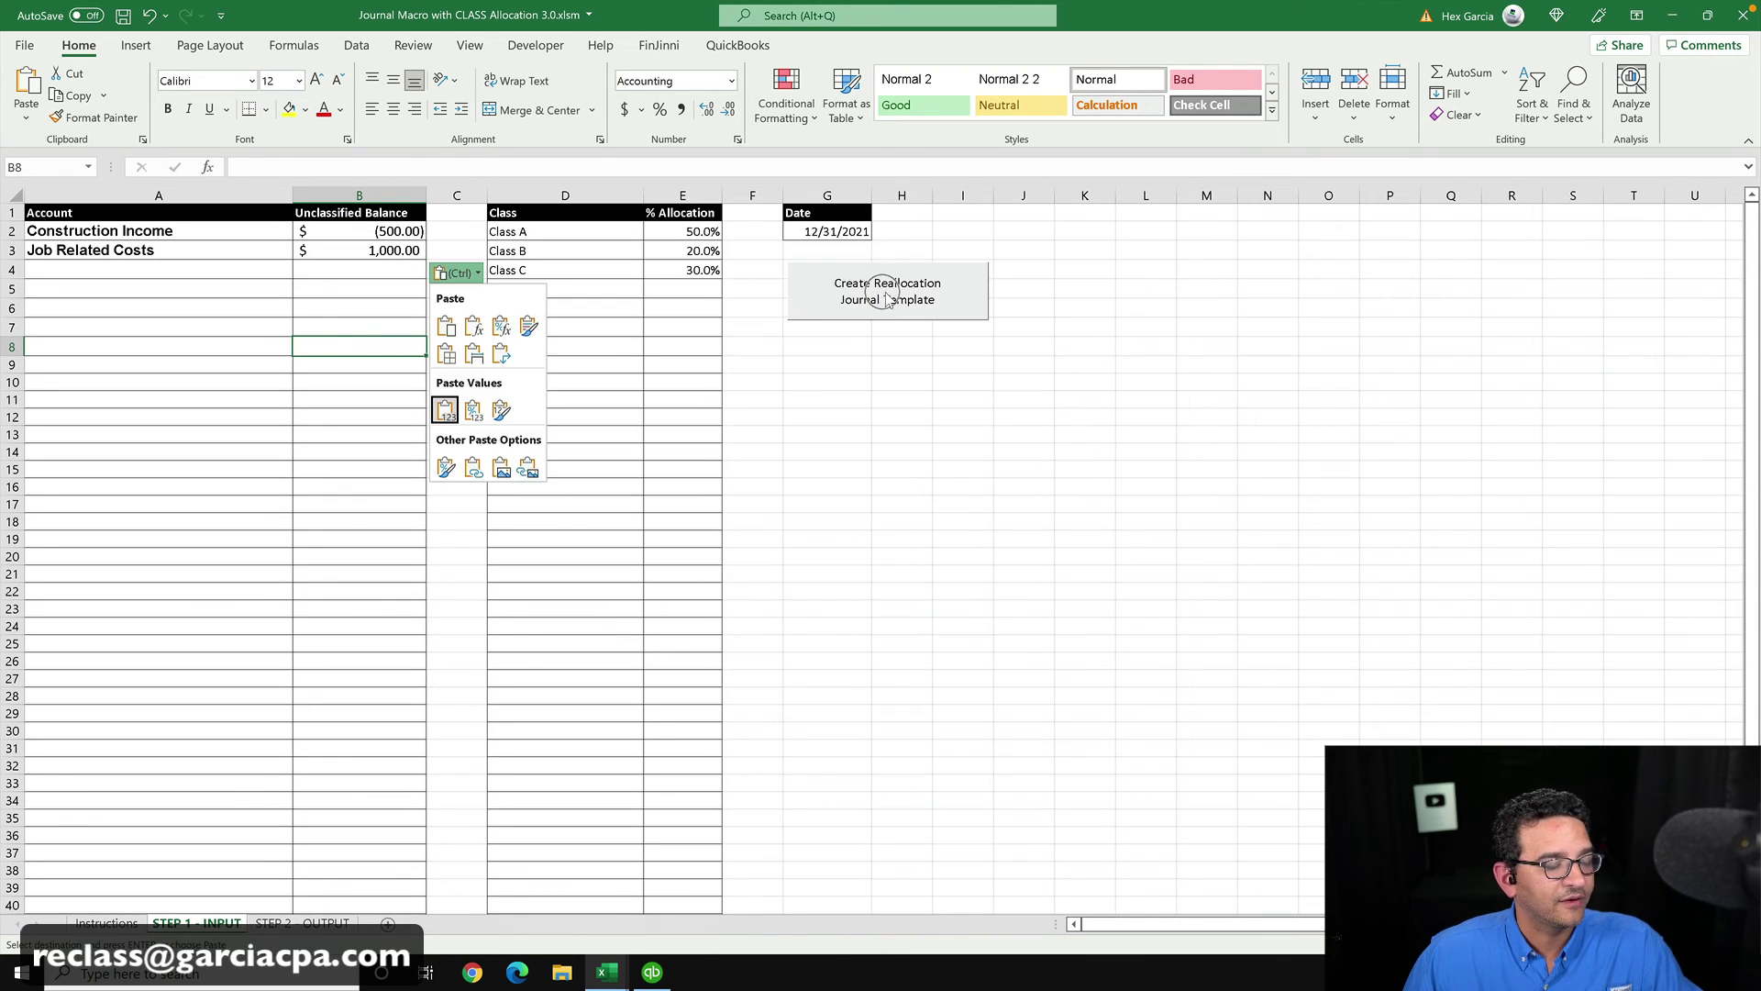
key("ctrl")
left_click(874, 296)
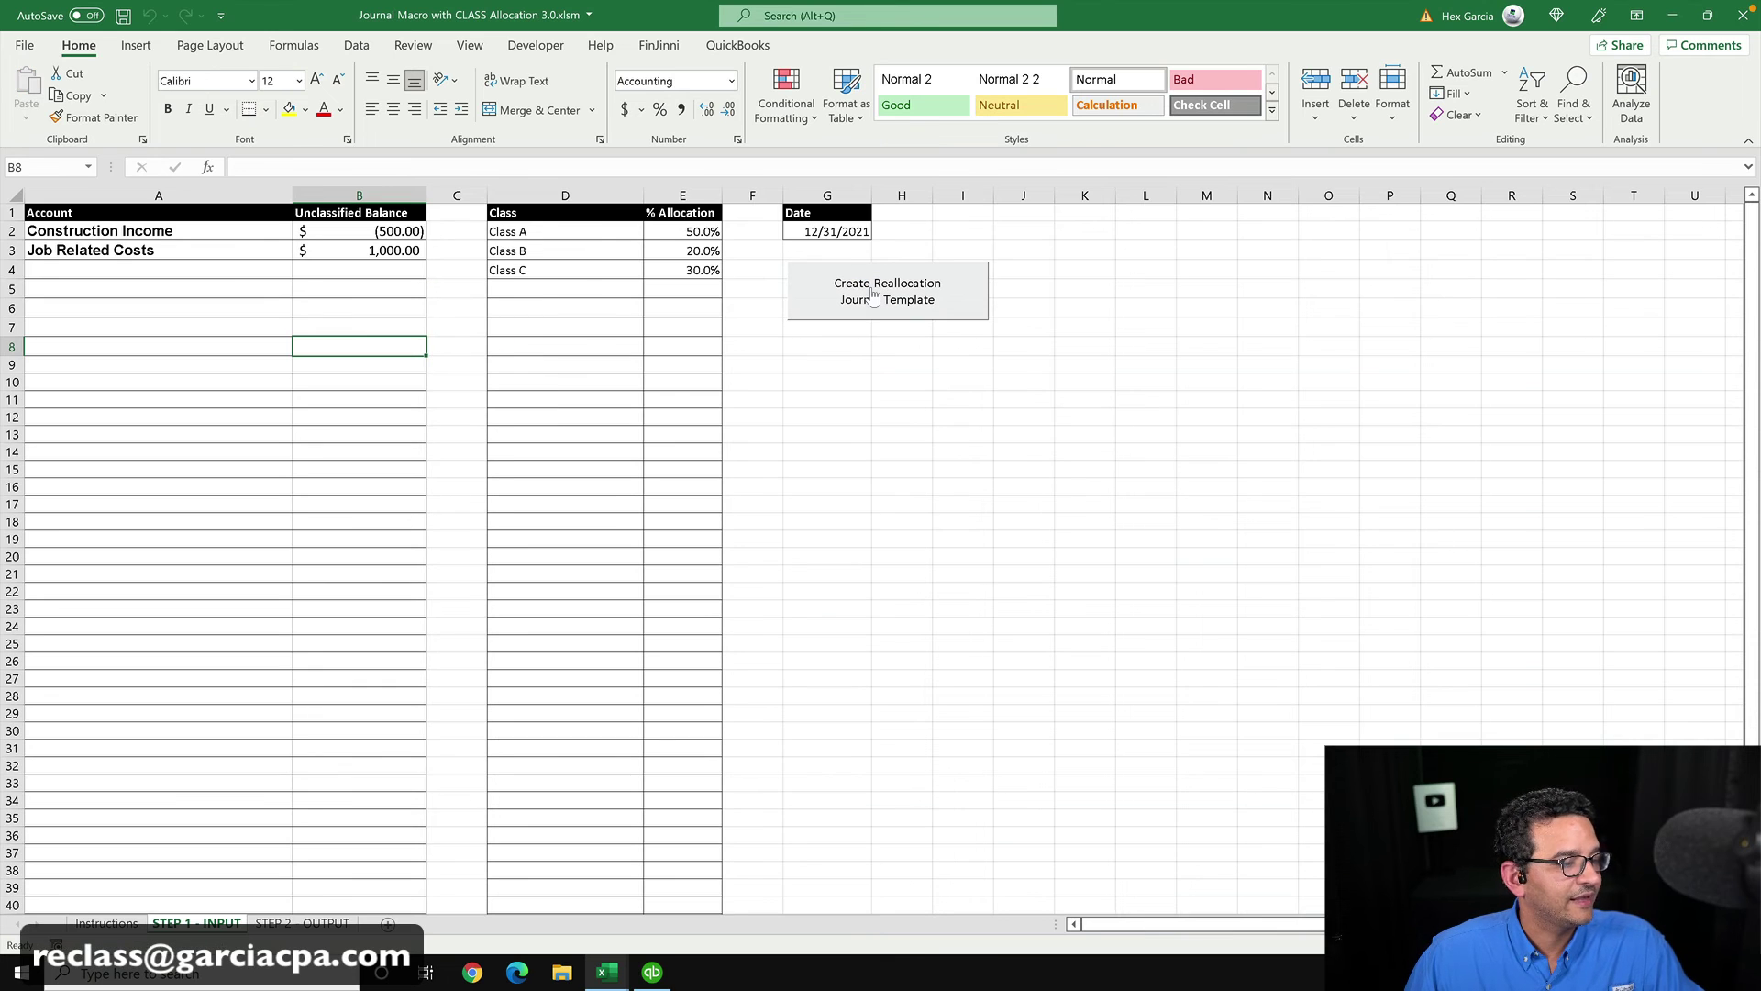
left_click(273, 923)
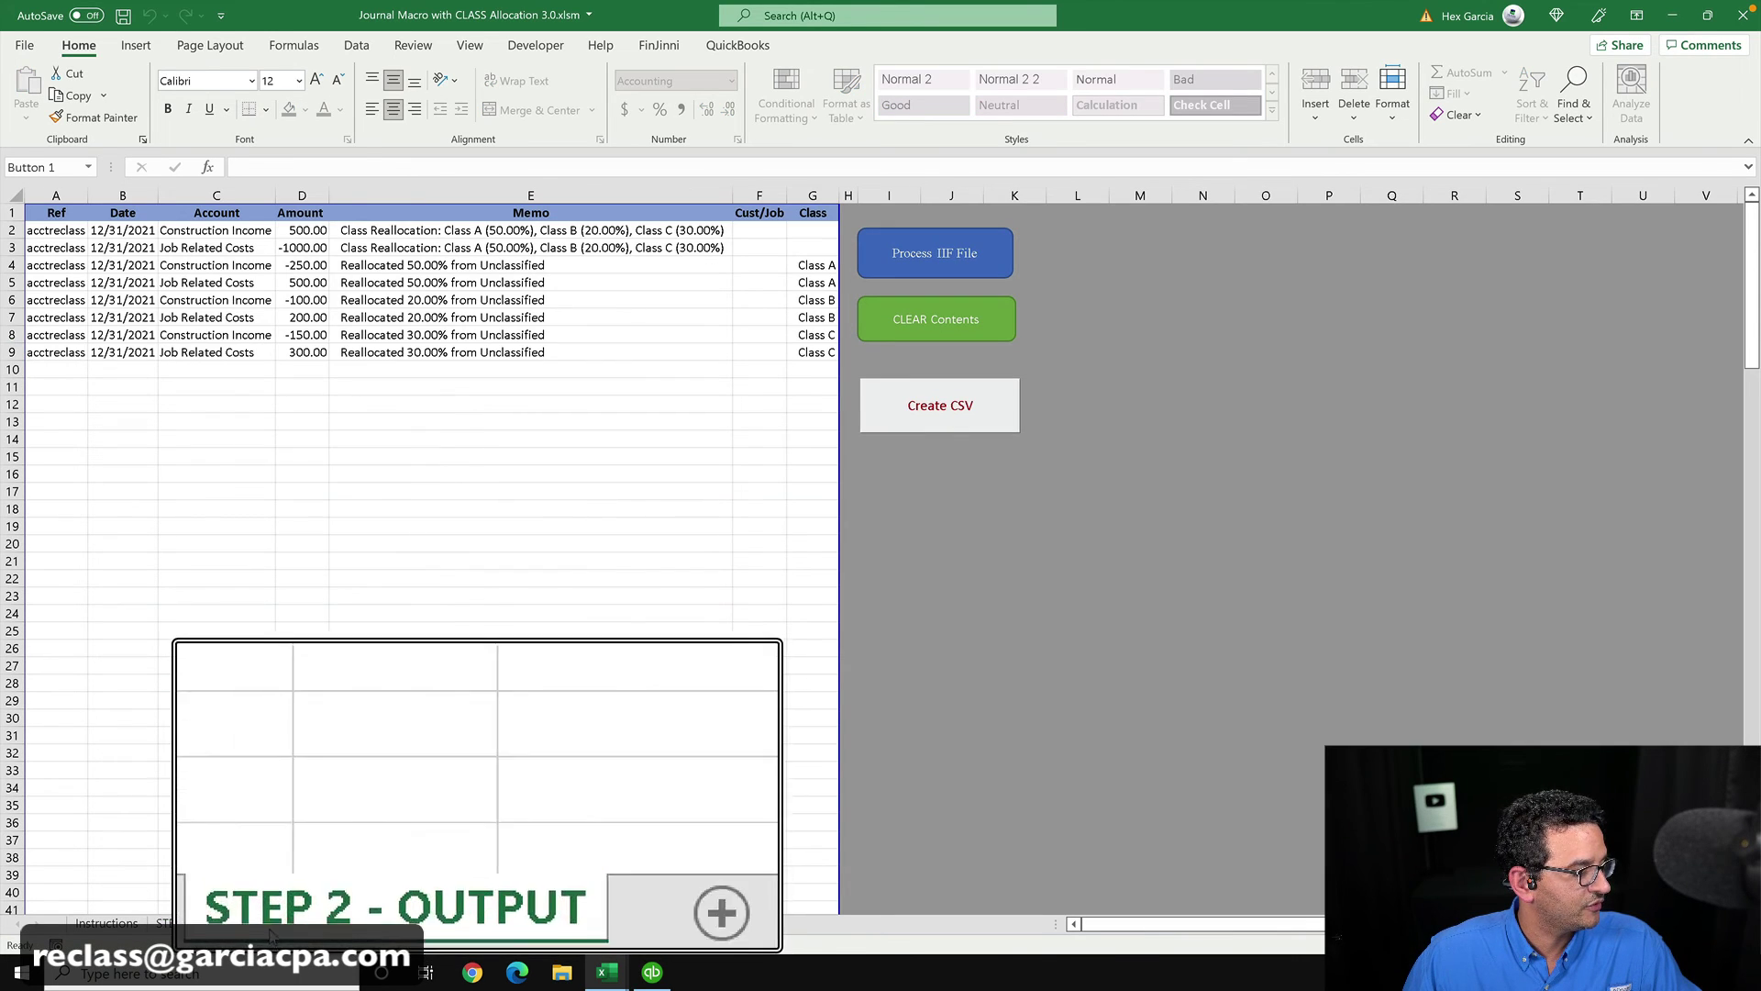
- Process the STEP 2 - OUTPUT journal into an IIF file saved to the Desktop as class allocation 2 123121.IIF
left_click(548, 333)
left_click_drag(792, 231, 795, 249)
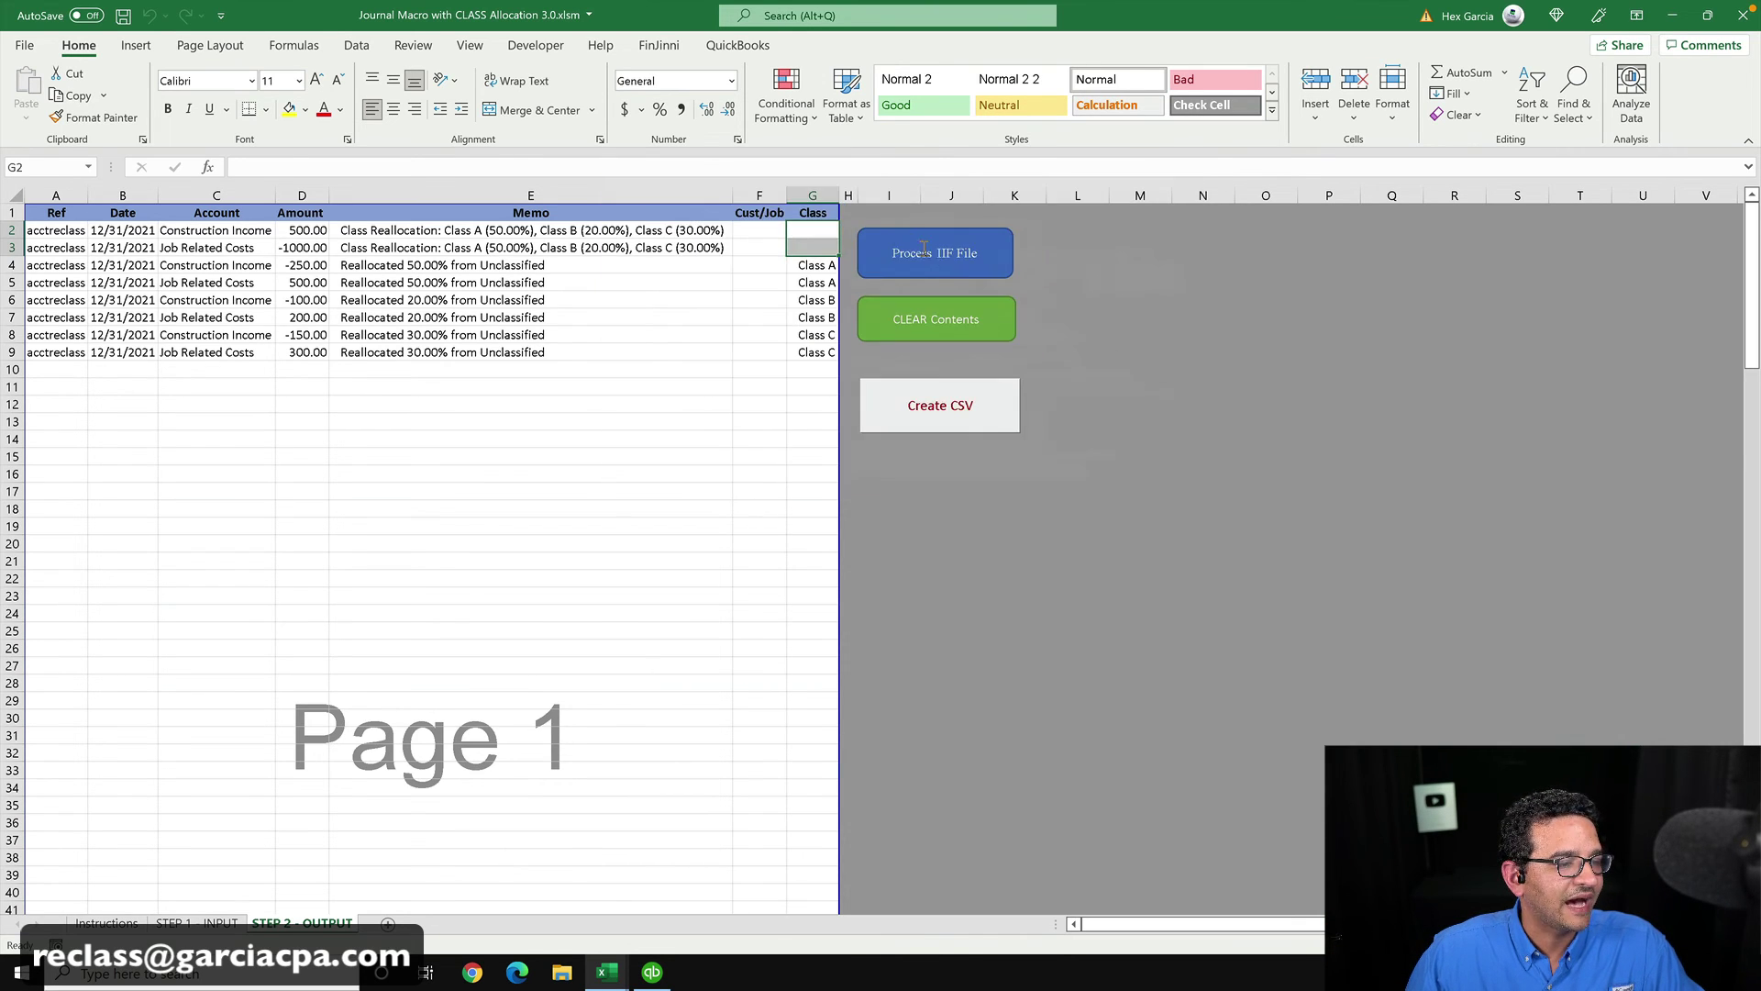
left_click(926, 254)
left_click(936, 491)
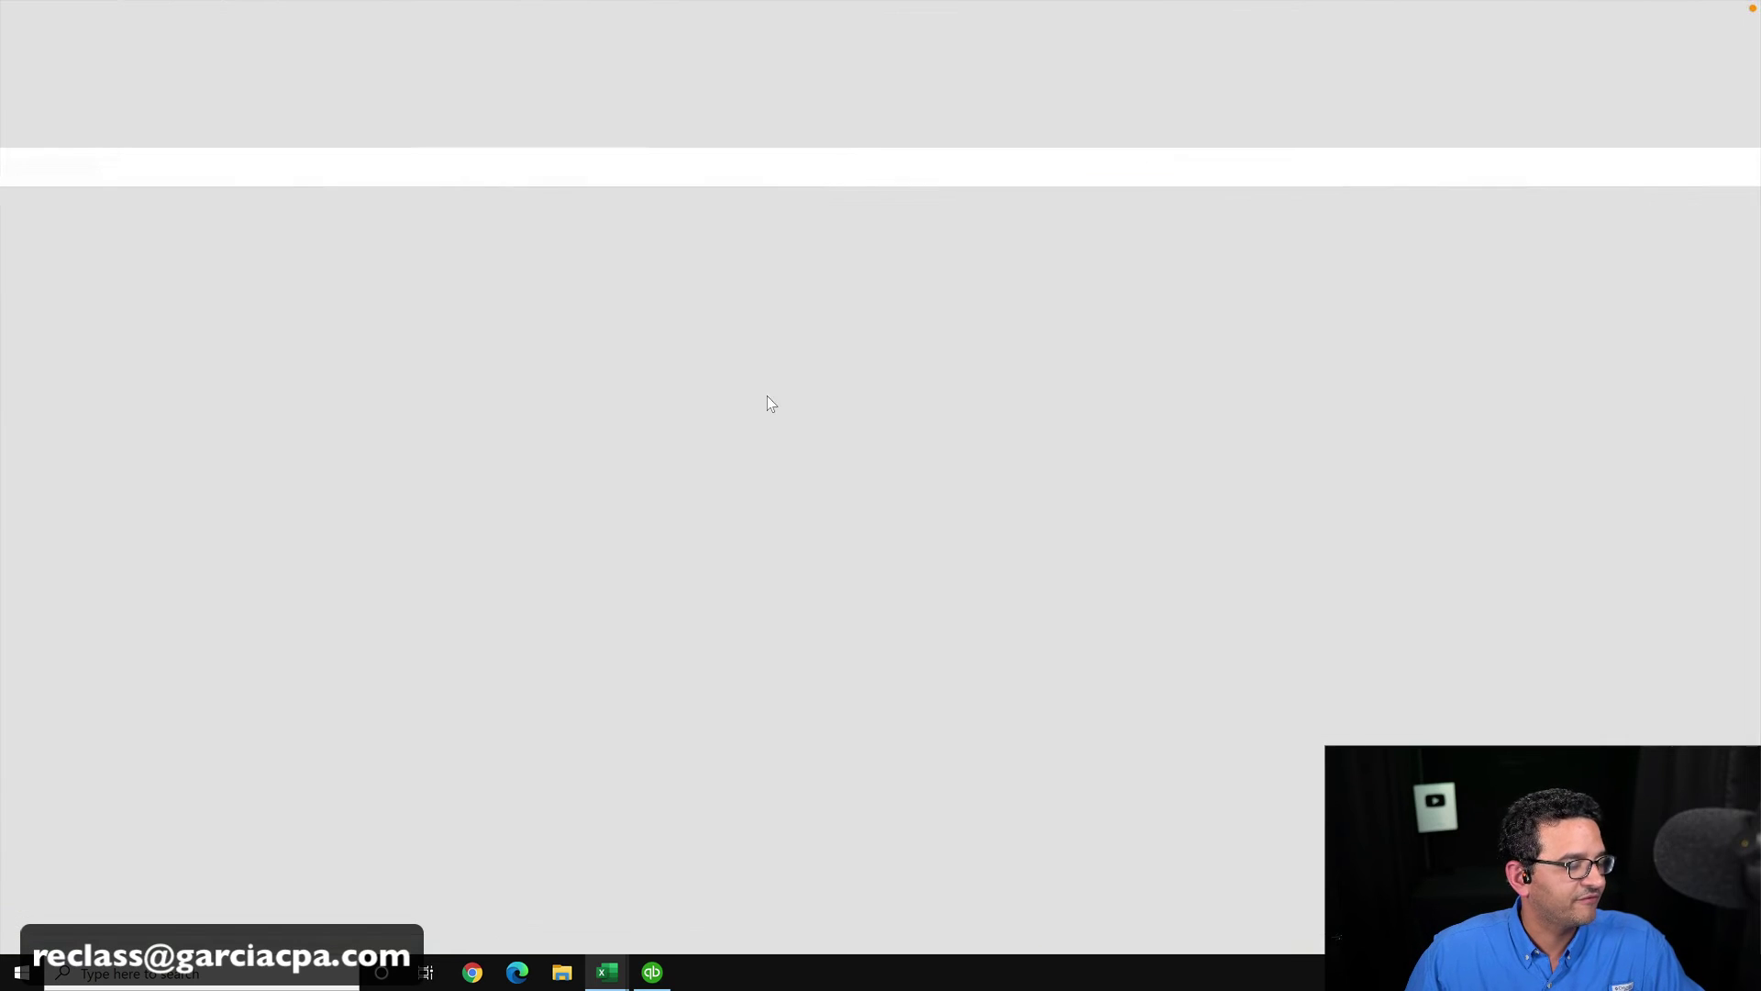
left_click(243, 227)
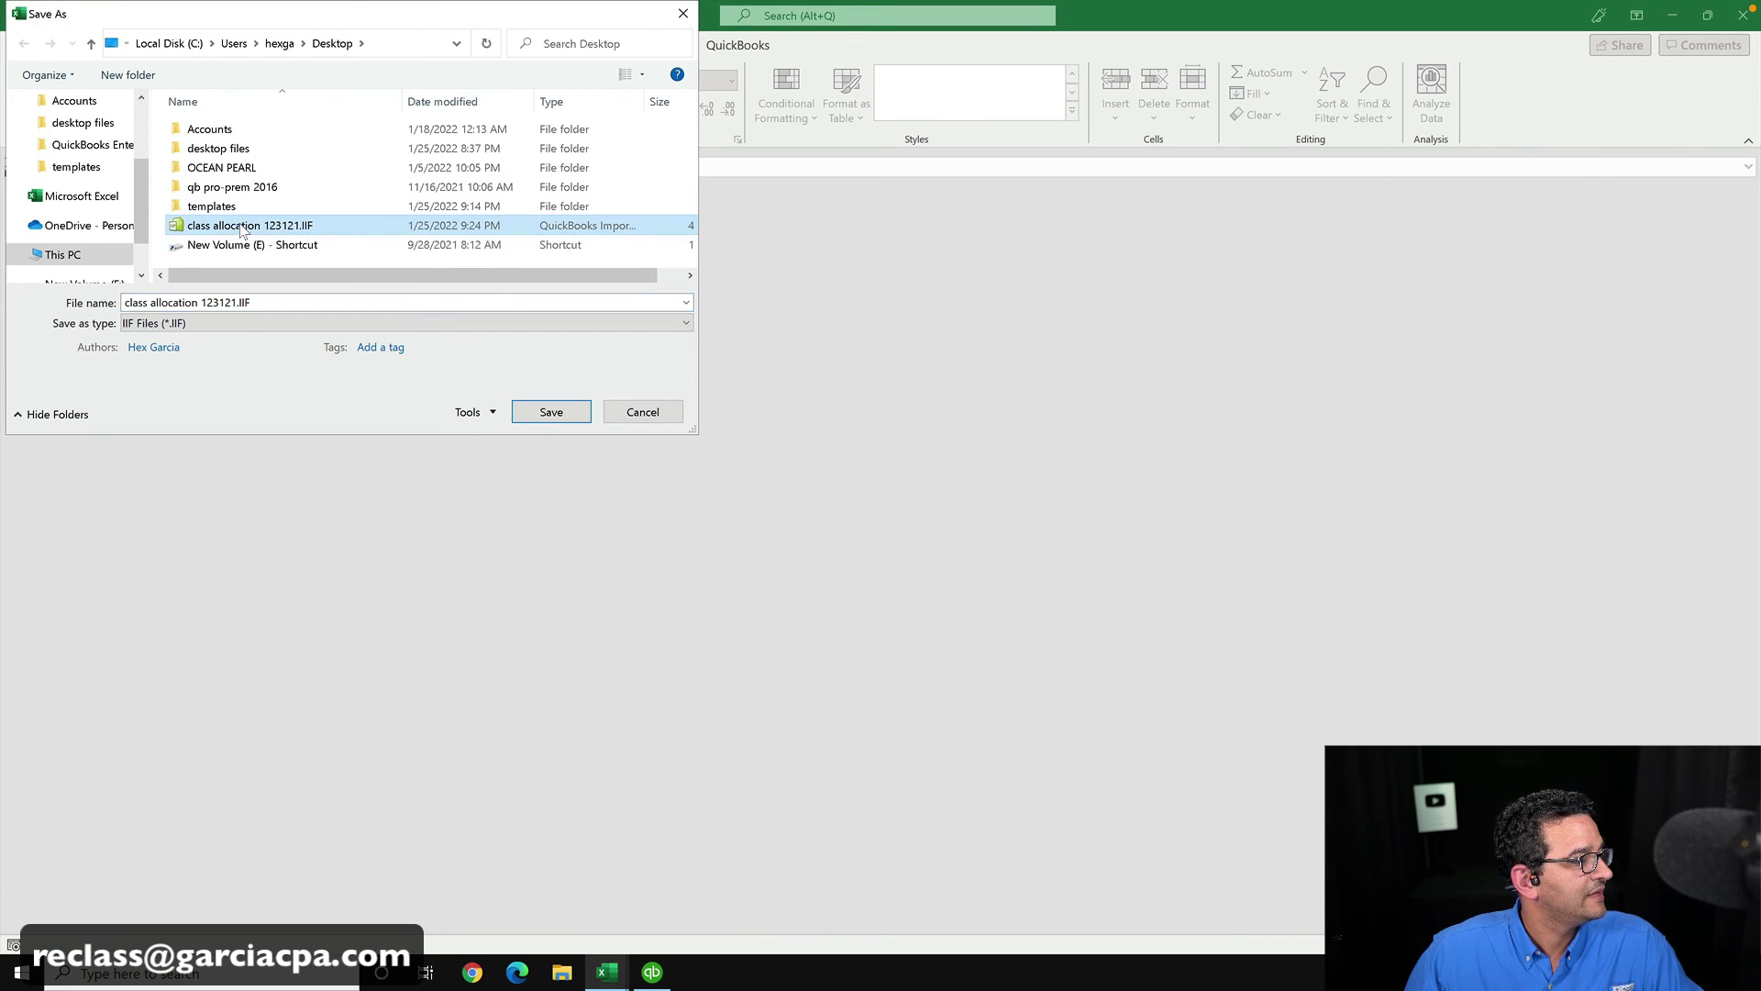
left_click(197, 302)
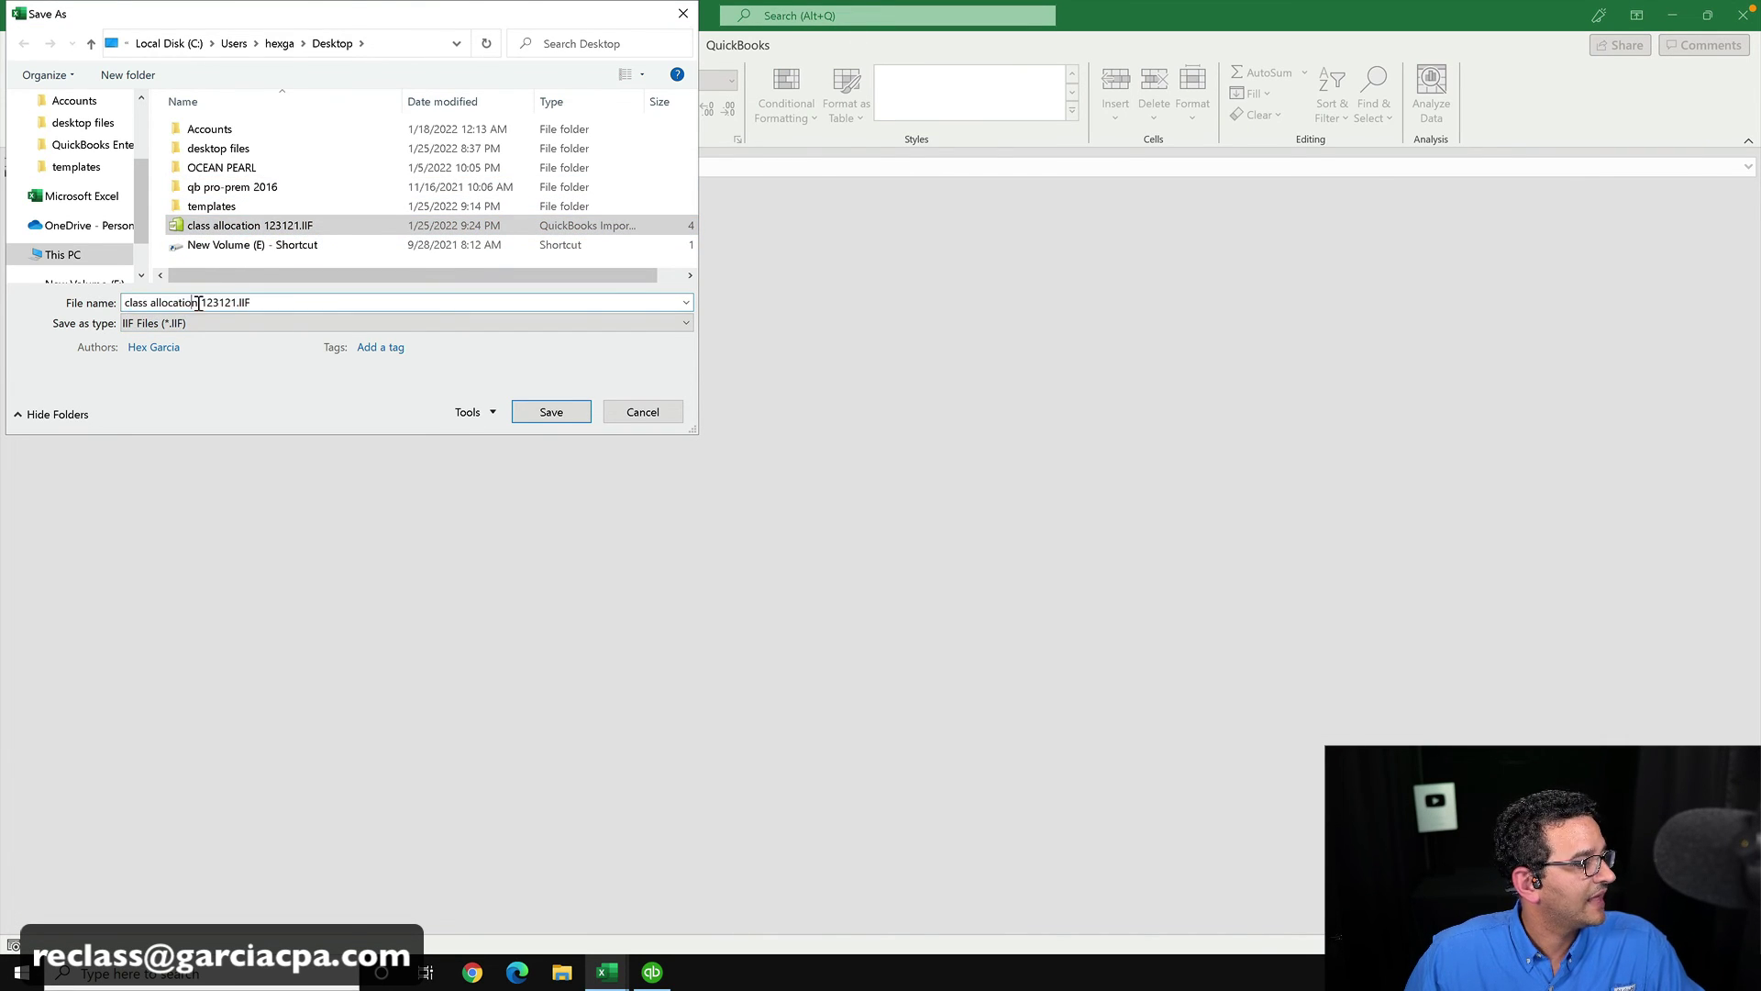
type("2")
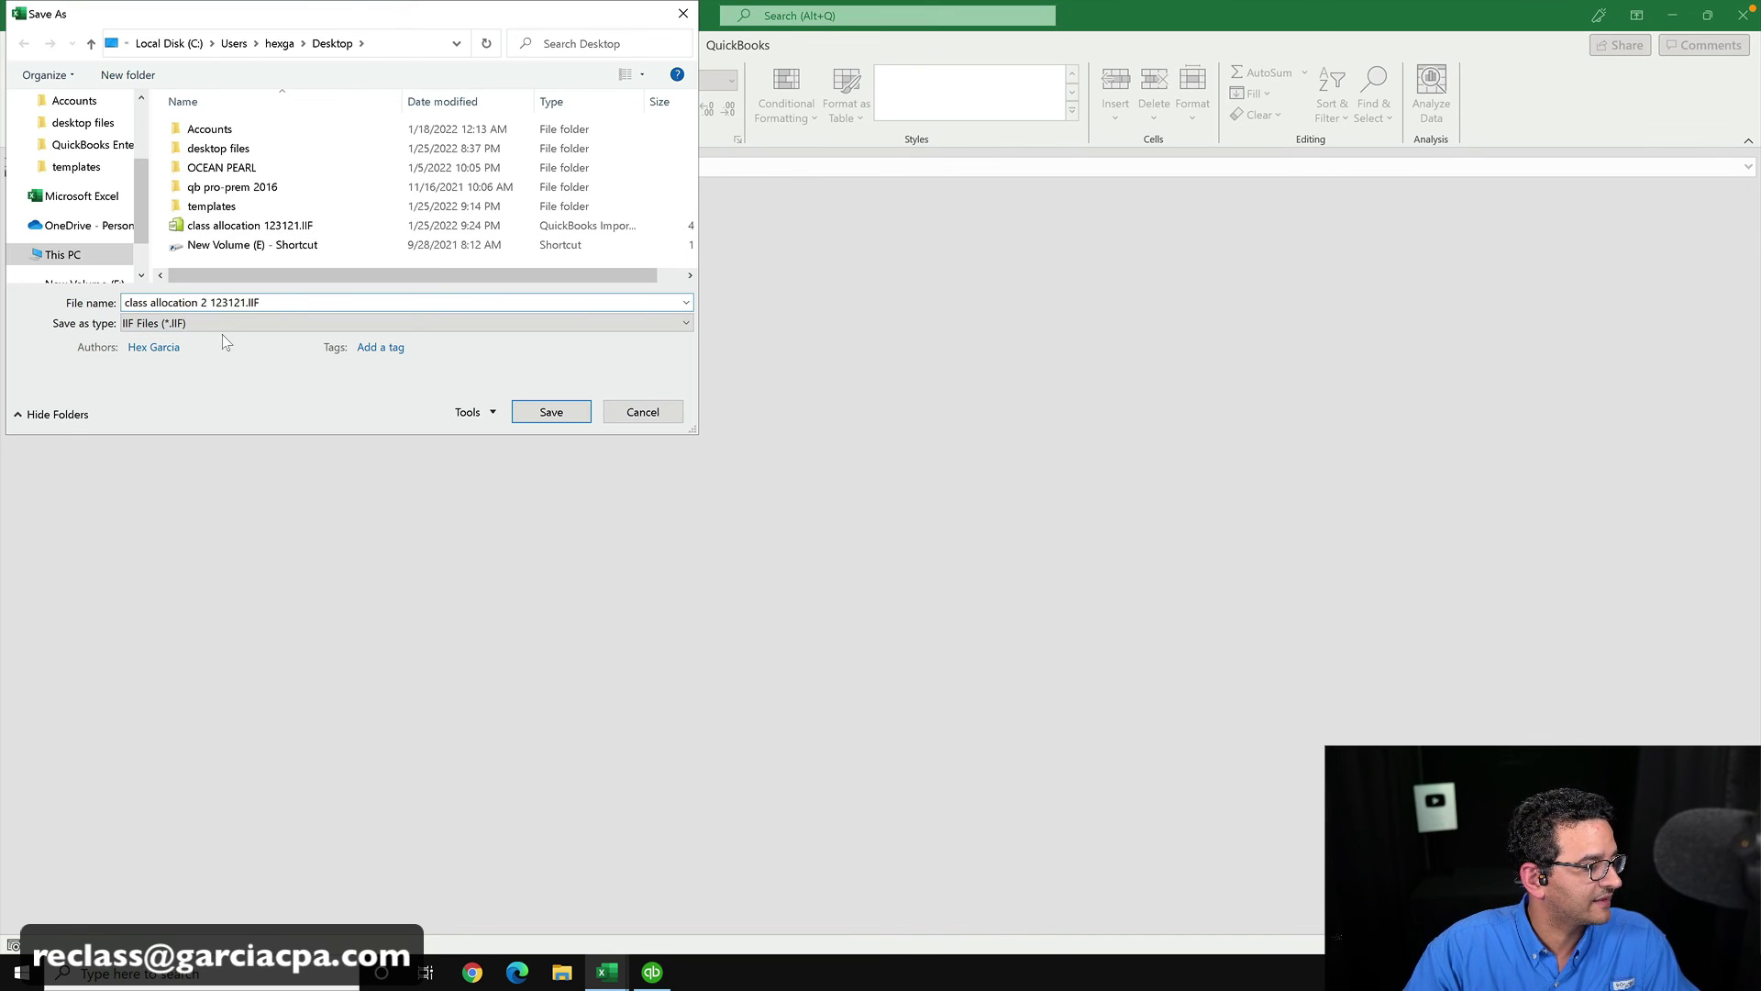
key("Return")
left_click(976, 545)
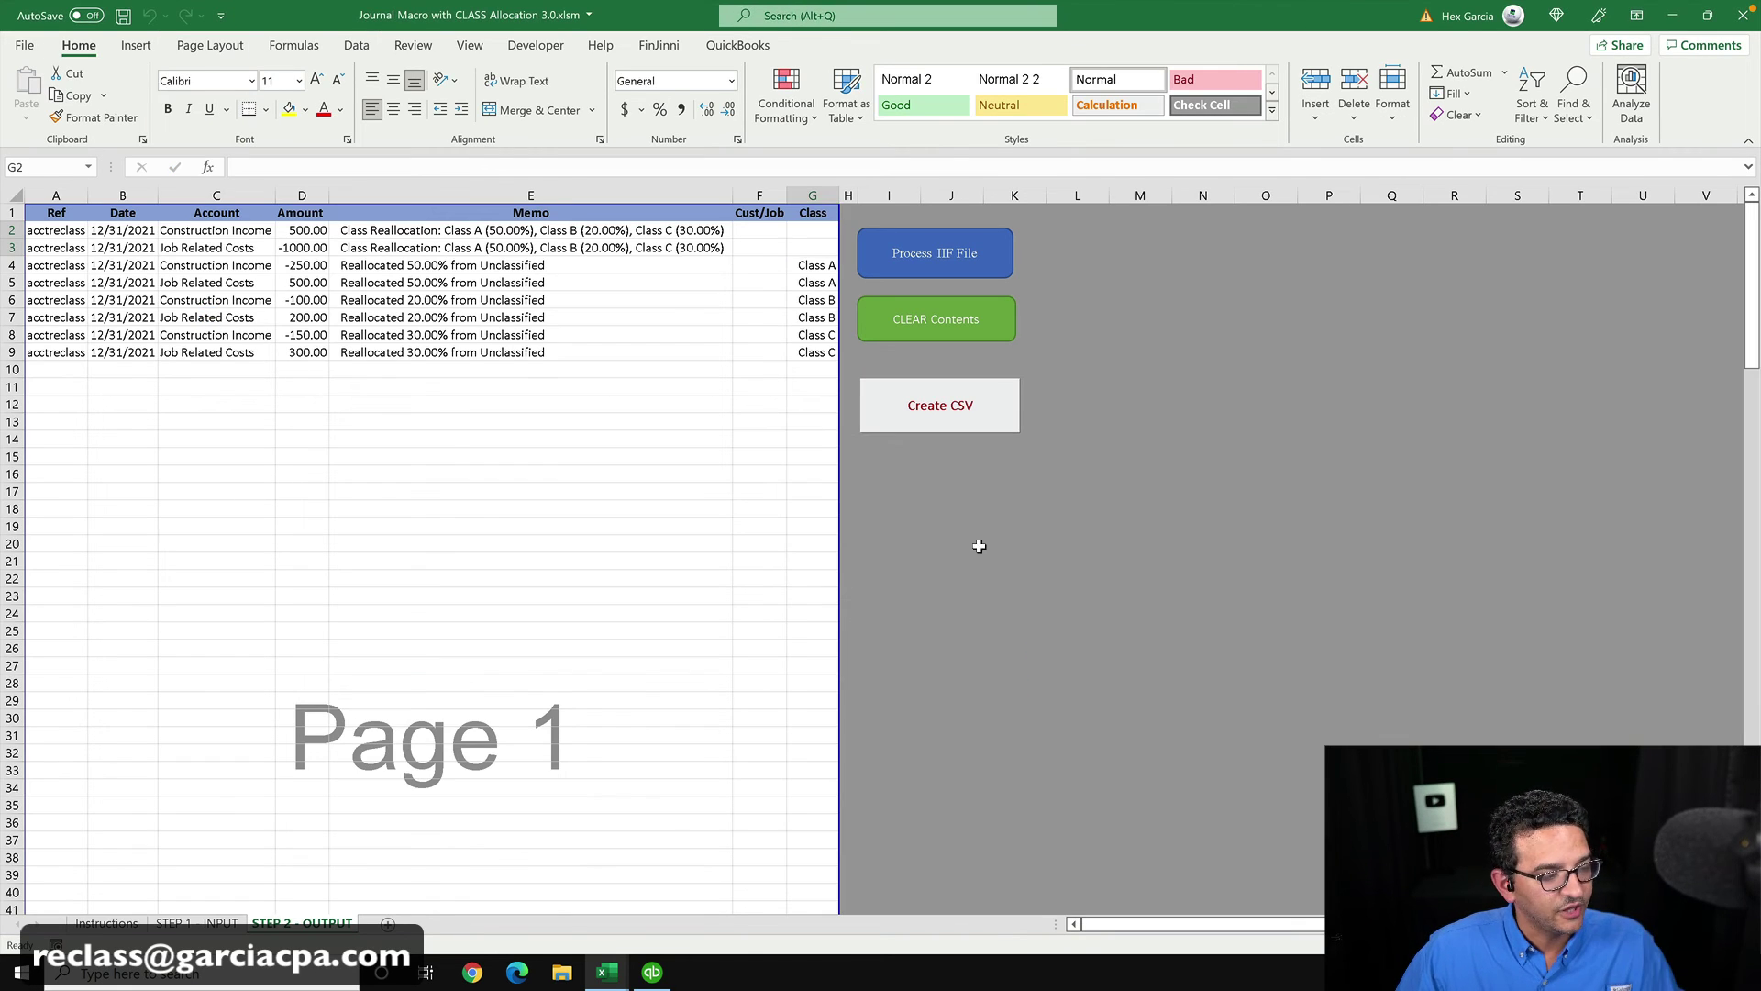
- Minimize the journal macro workbook and close Book9, then switch to QuickBooks and close the Trial Balance report
left_click(1673, 16)
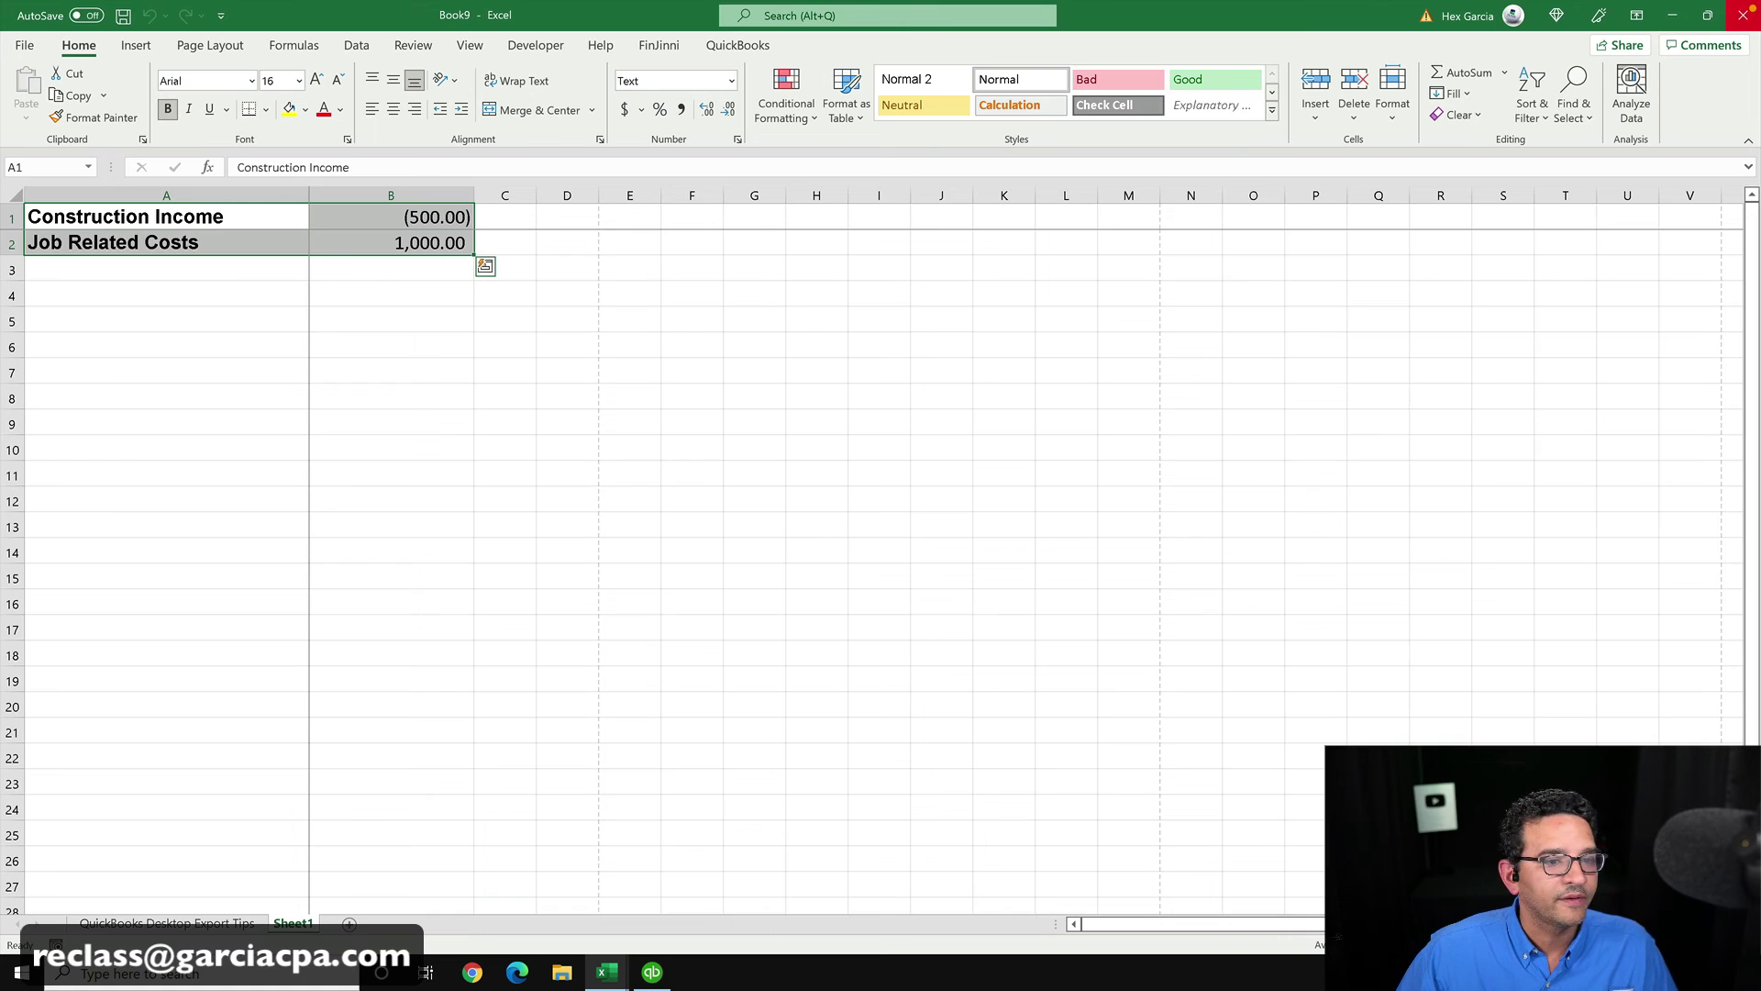
left_click(1743, 15)
left_click(954, 588)
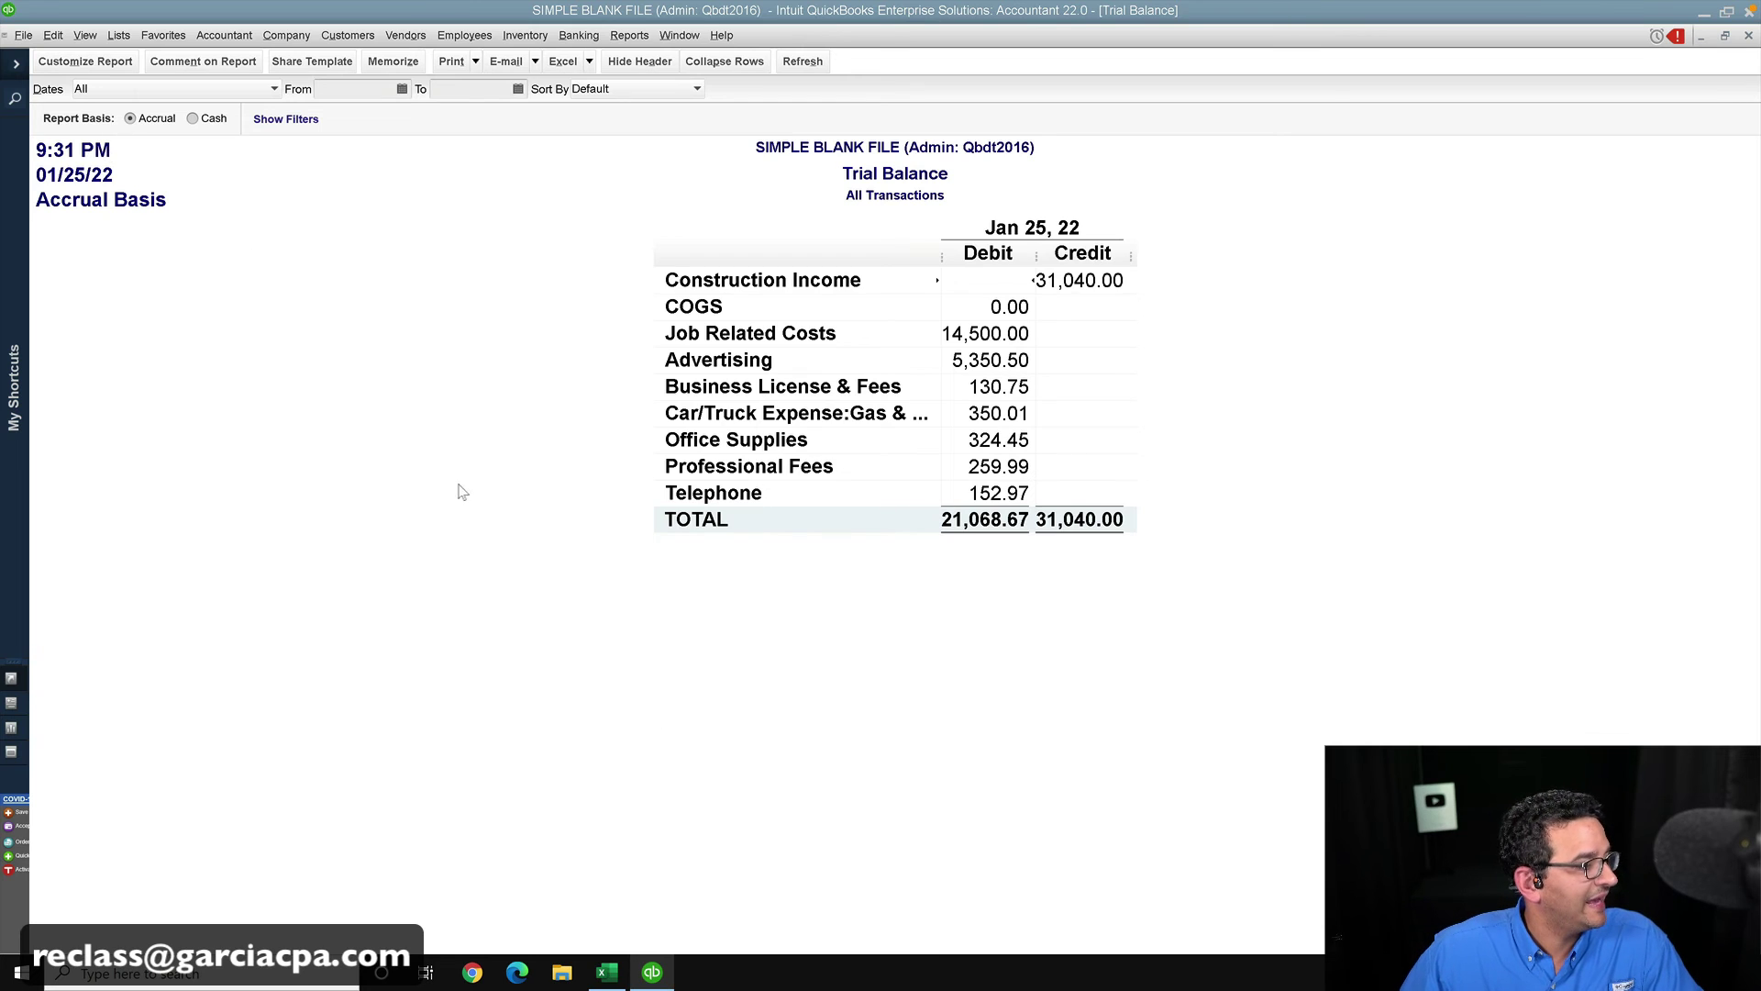
key("Escape")
- Import the Desktop file class allocation 2 123121.IIF into QuickBooks and dismiss the import summary
left_click(21, 35)
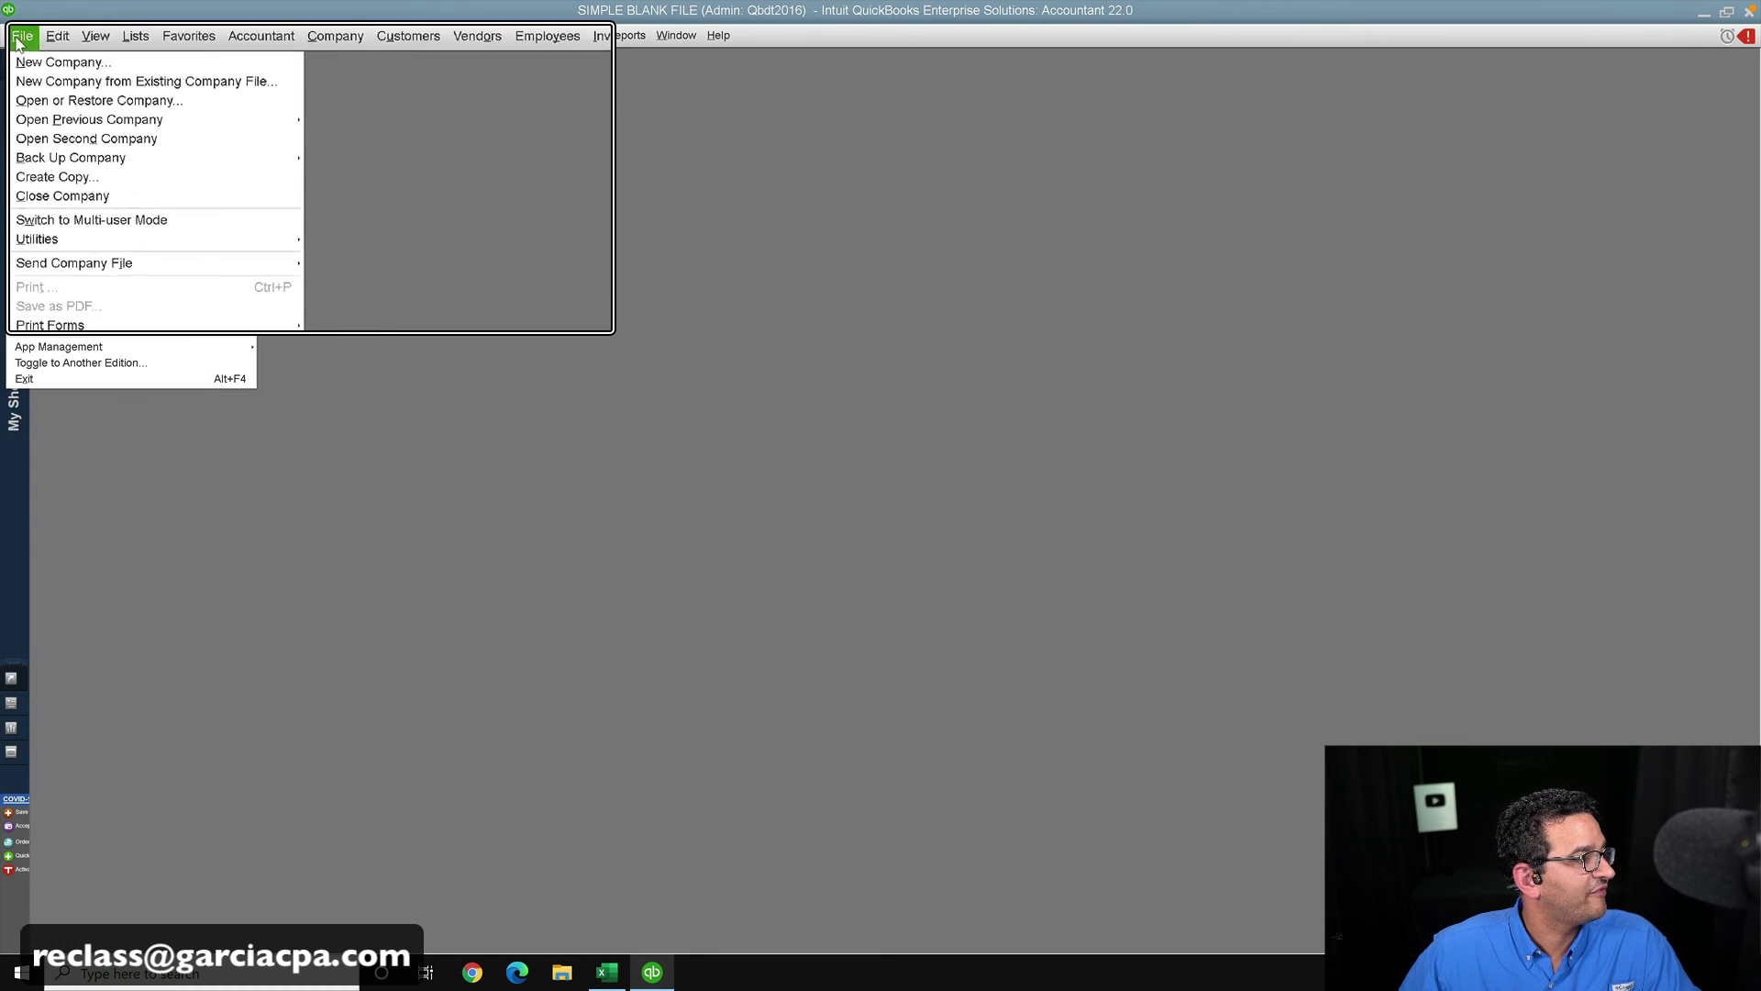
mouse_move(23, 207)
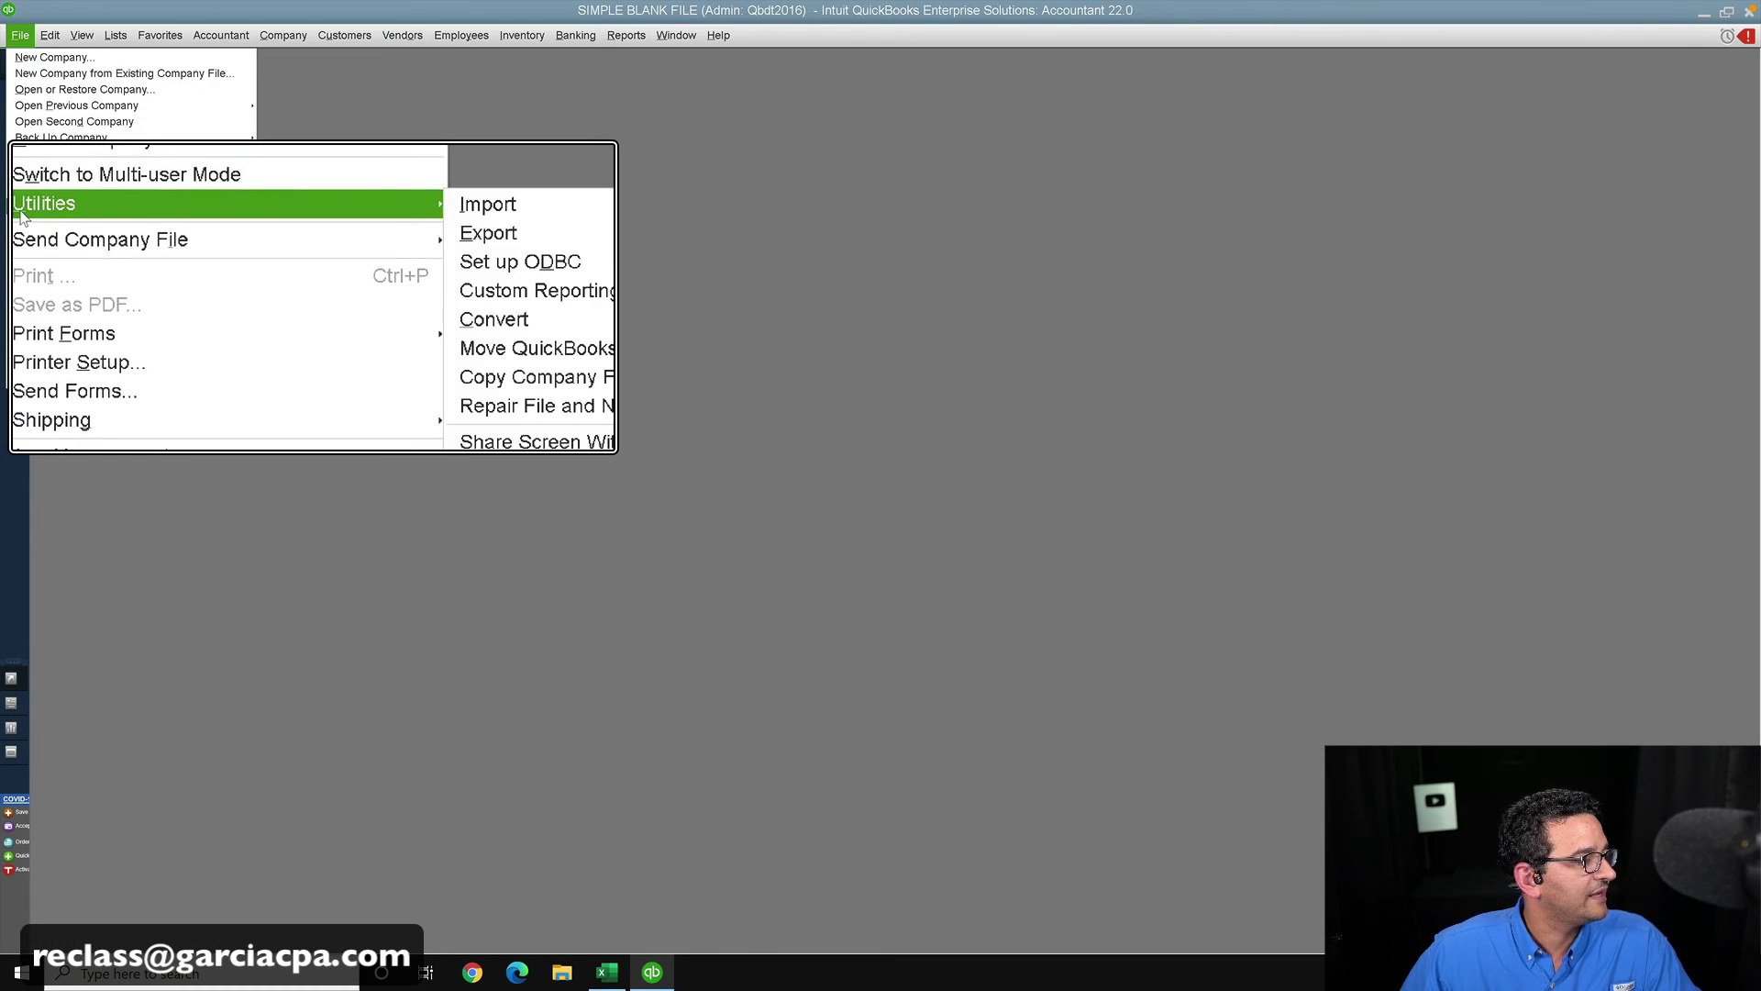
mouse_move(286, 209)
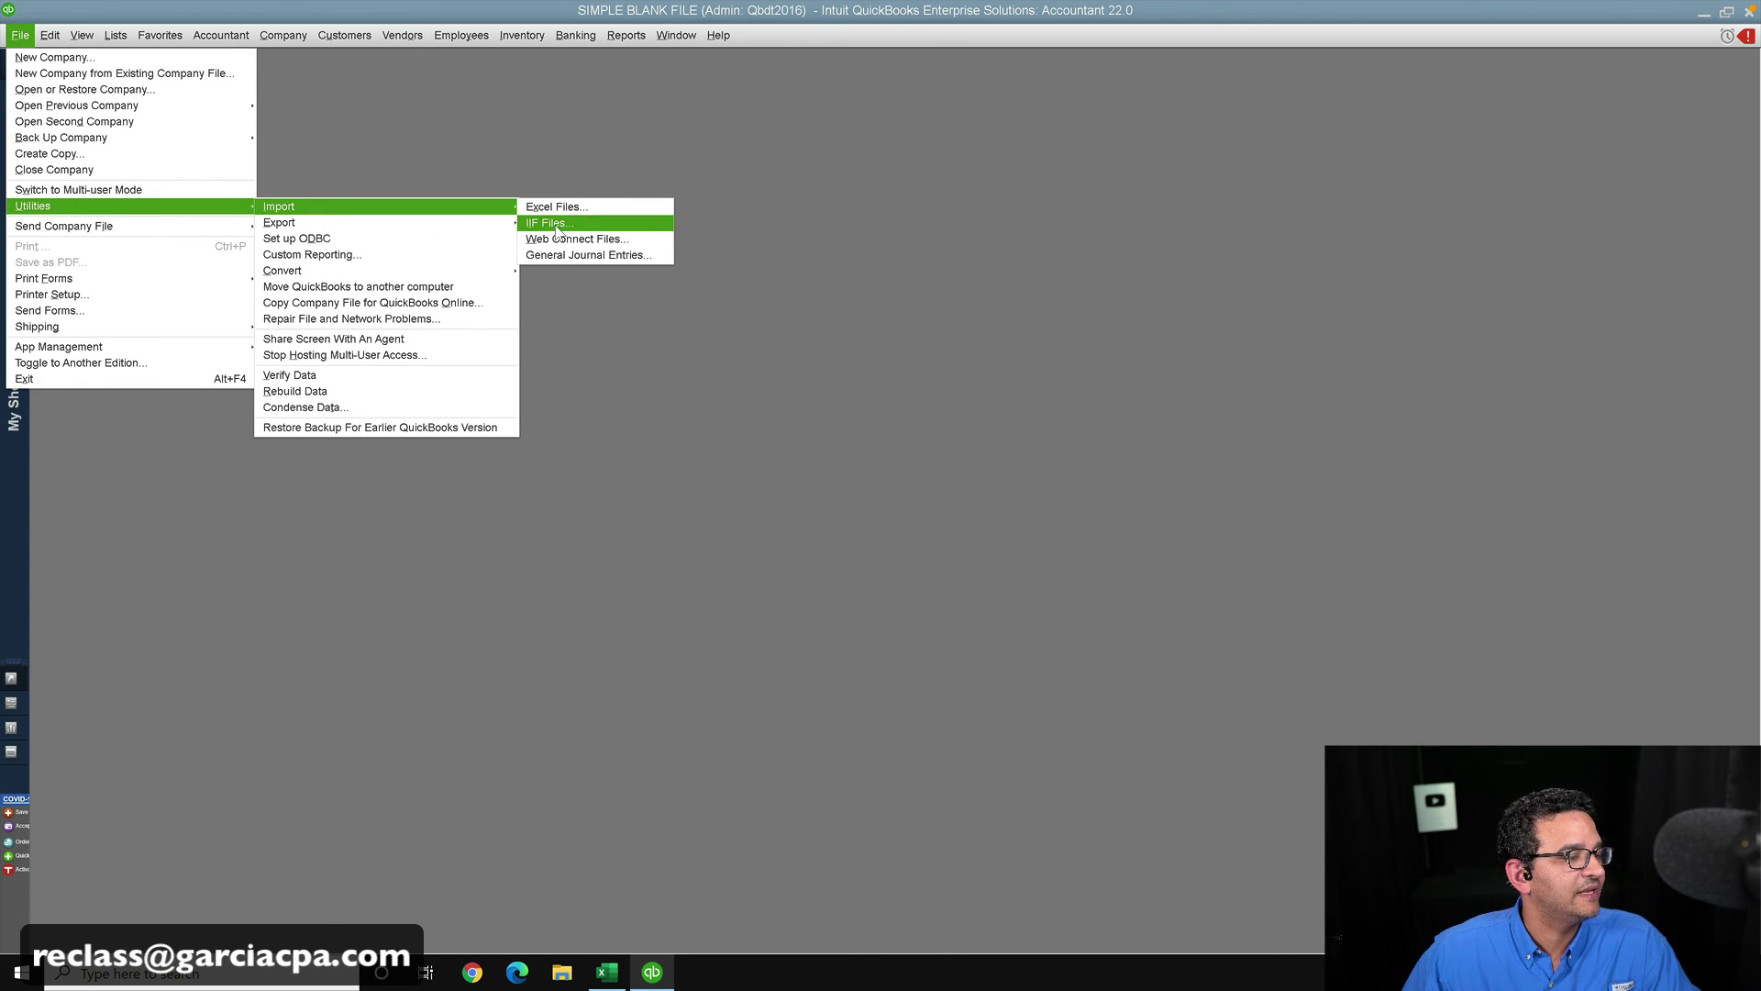
left_click(551, 222)
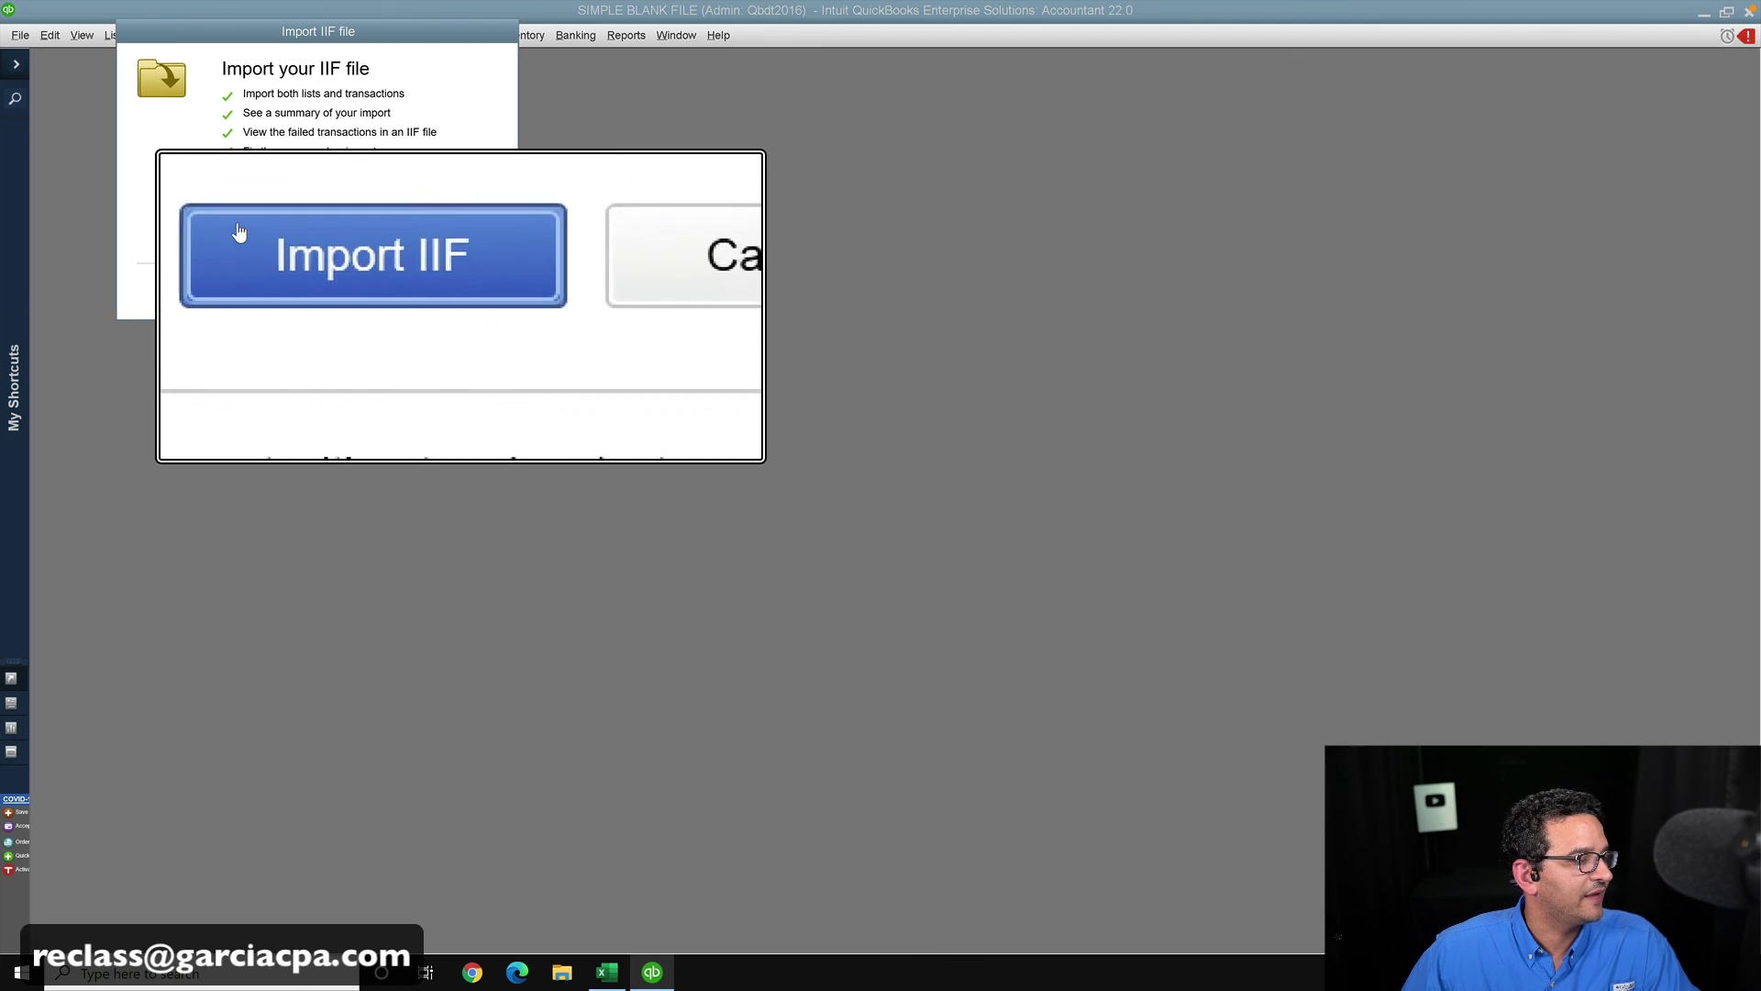
left_click(246, 229)
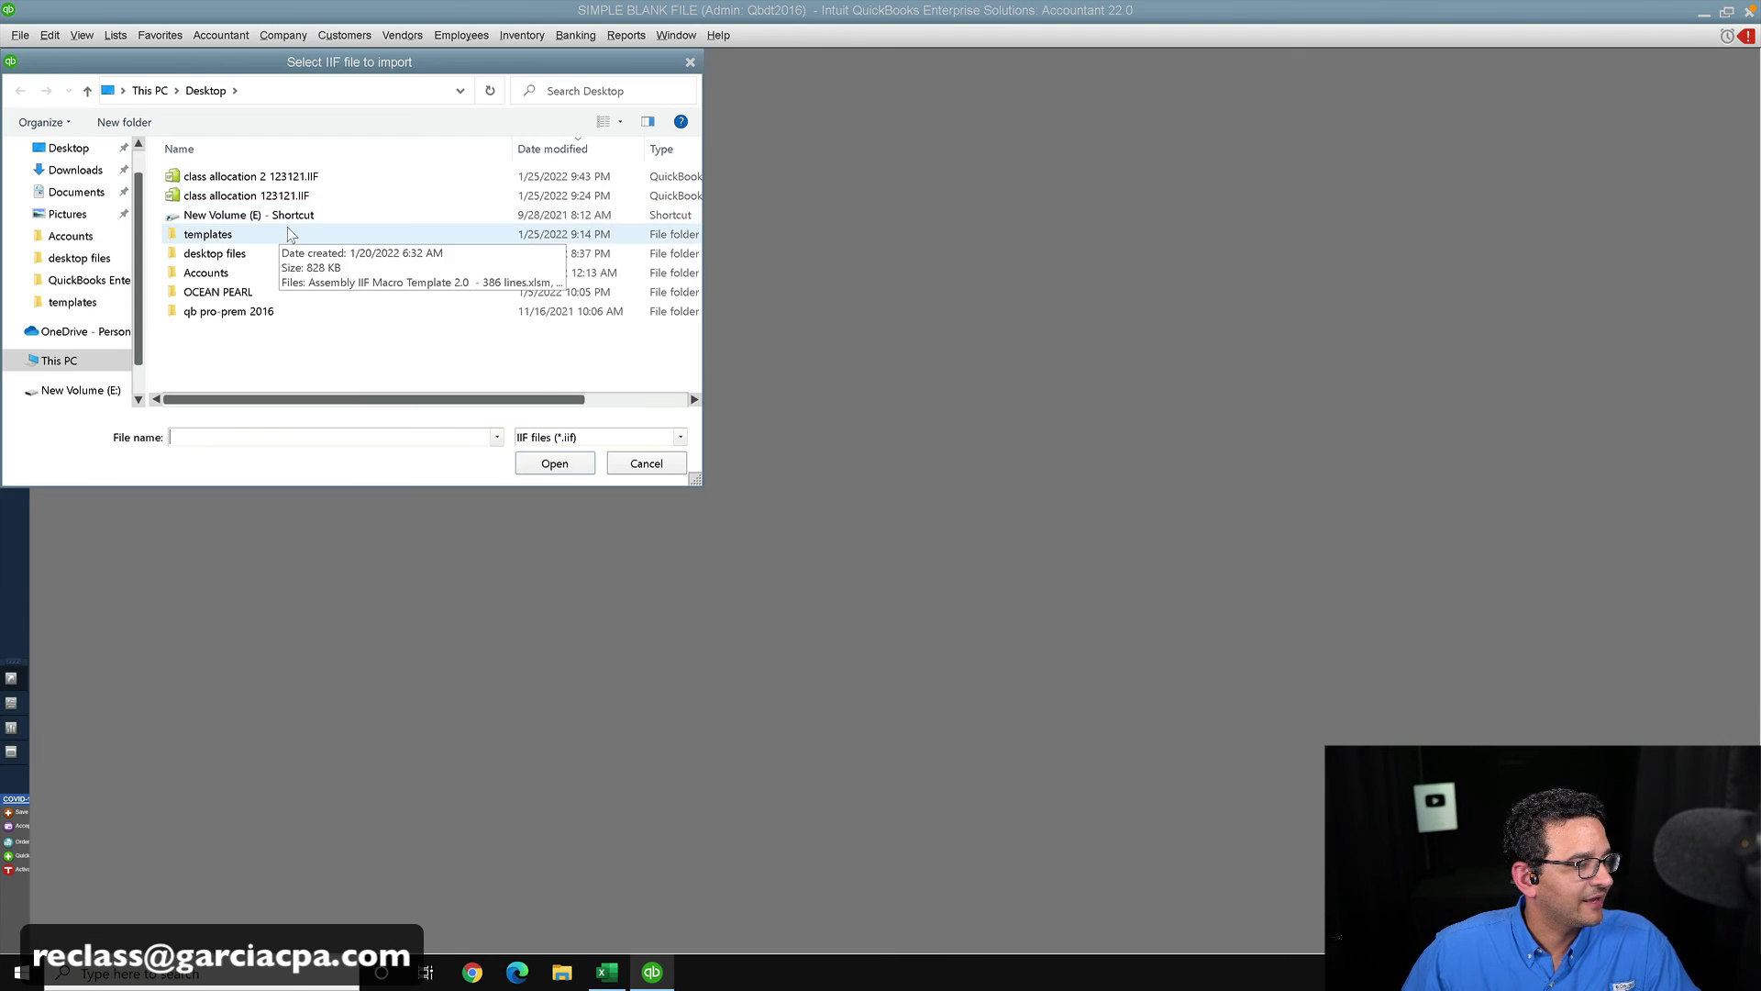
left_click(197, 174)
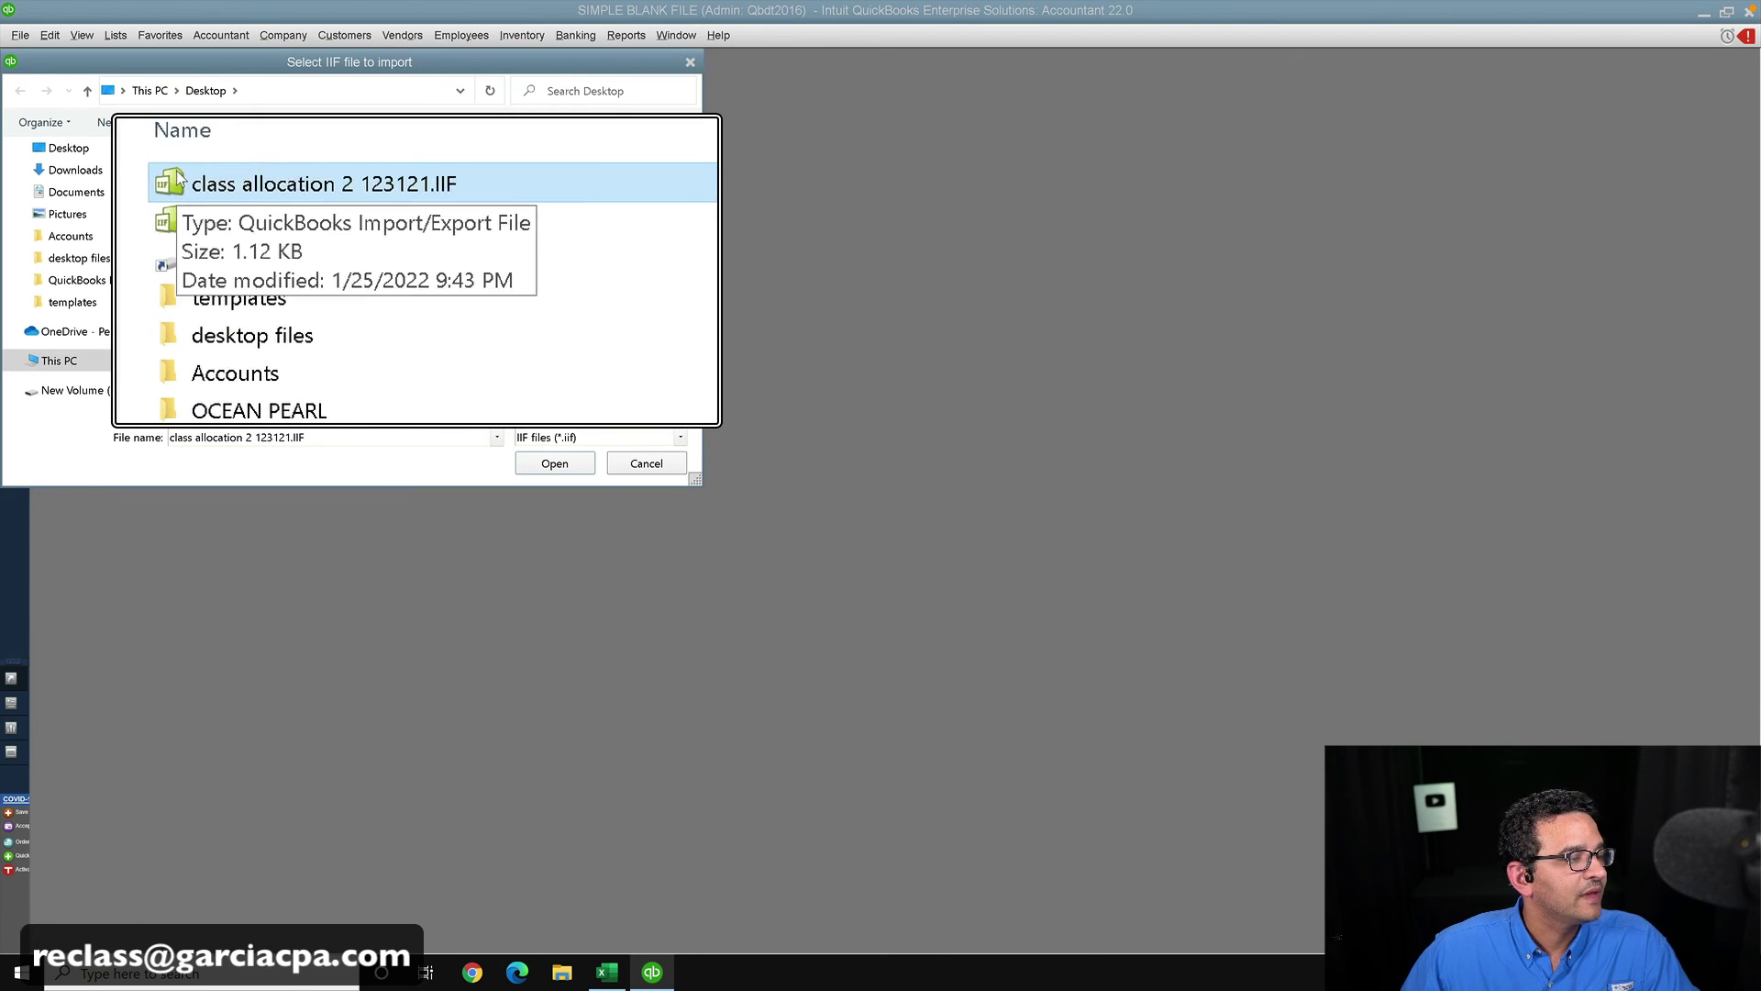
left_click(553, 463)
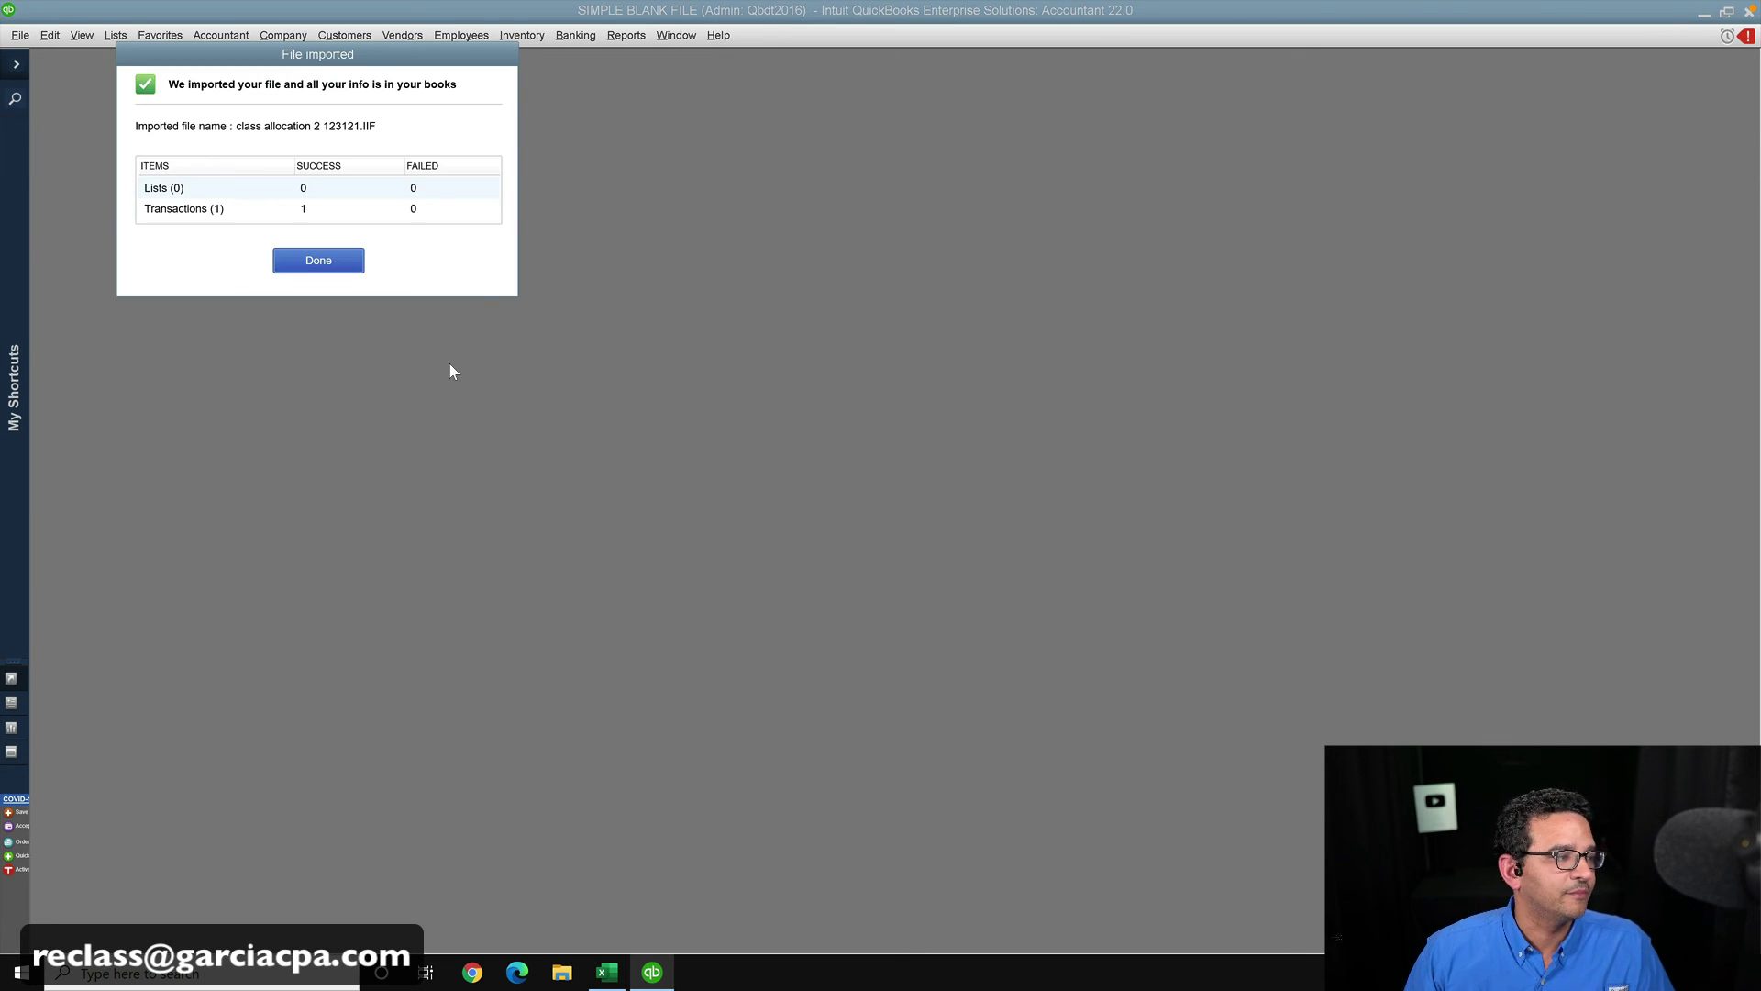
left_click(294, 265)
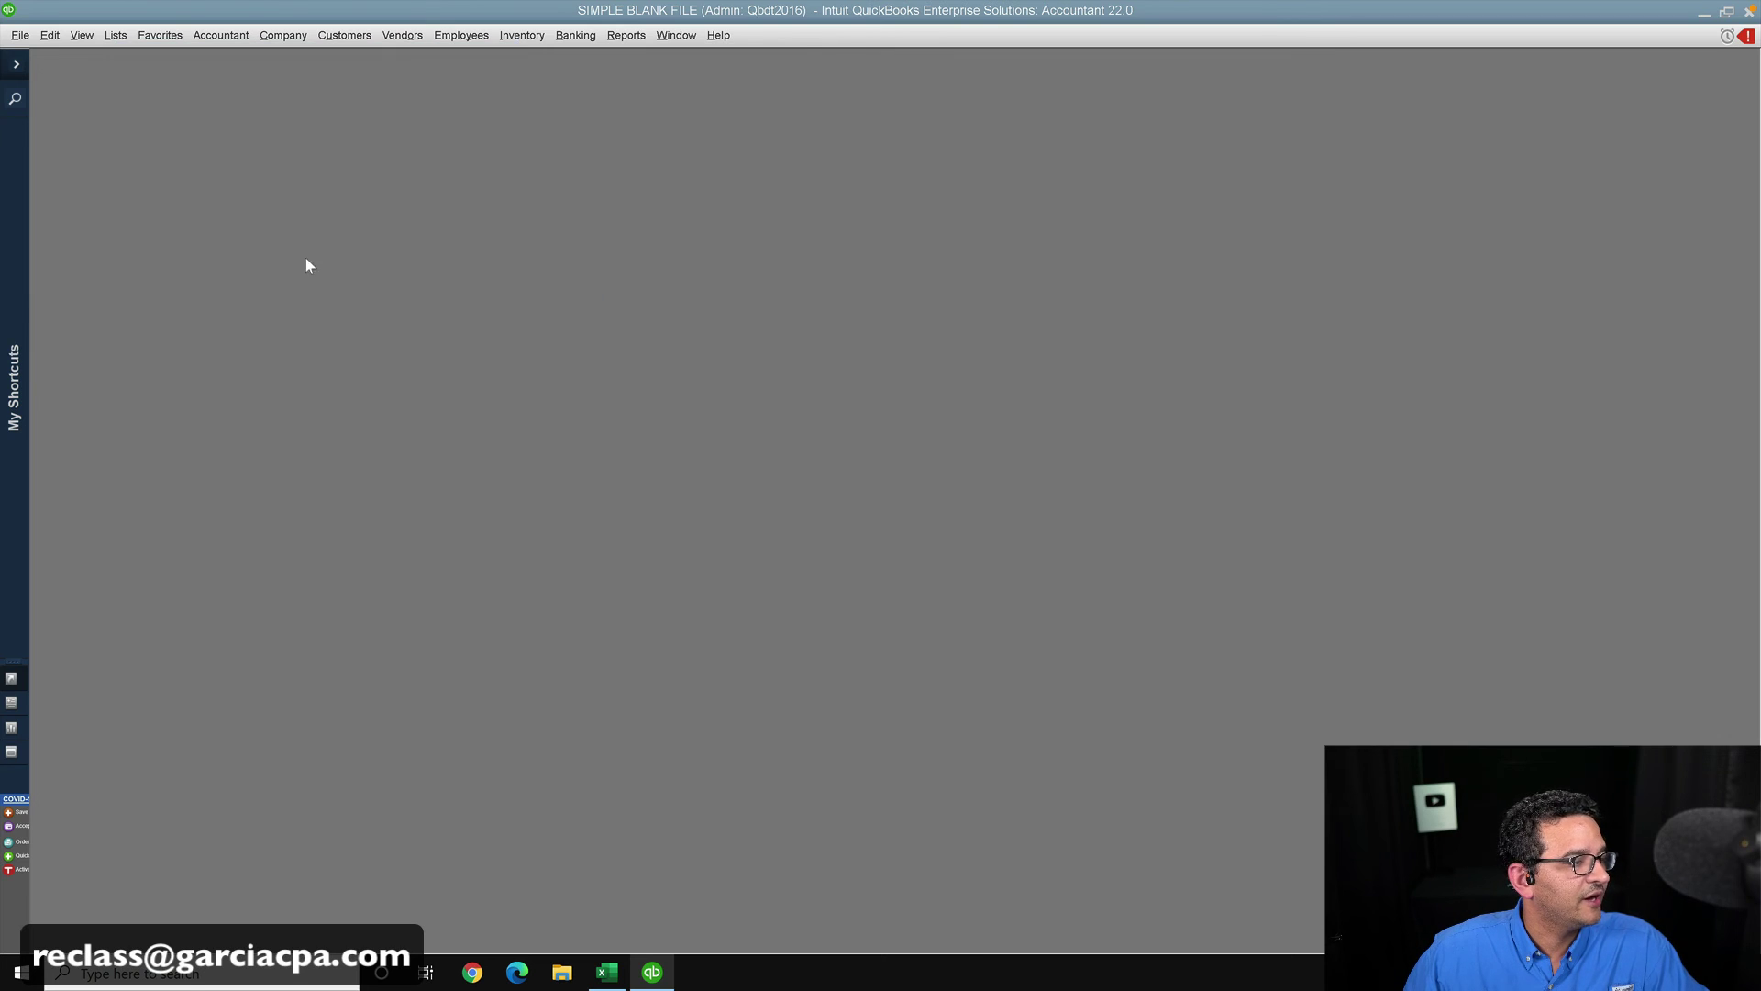
- Open the Profit & Loss by Class report for all dates and maximize its window
left_click(624, 37)
mouse_move(667, 211)
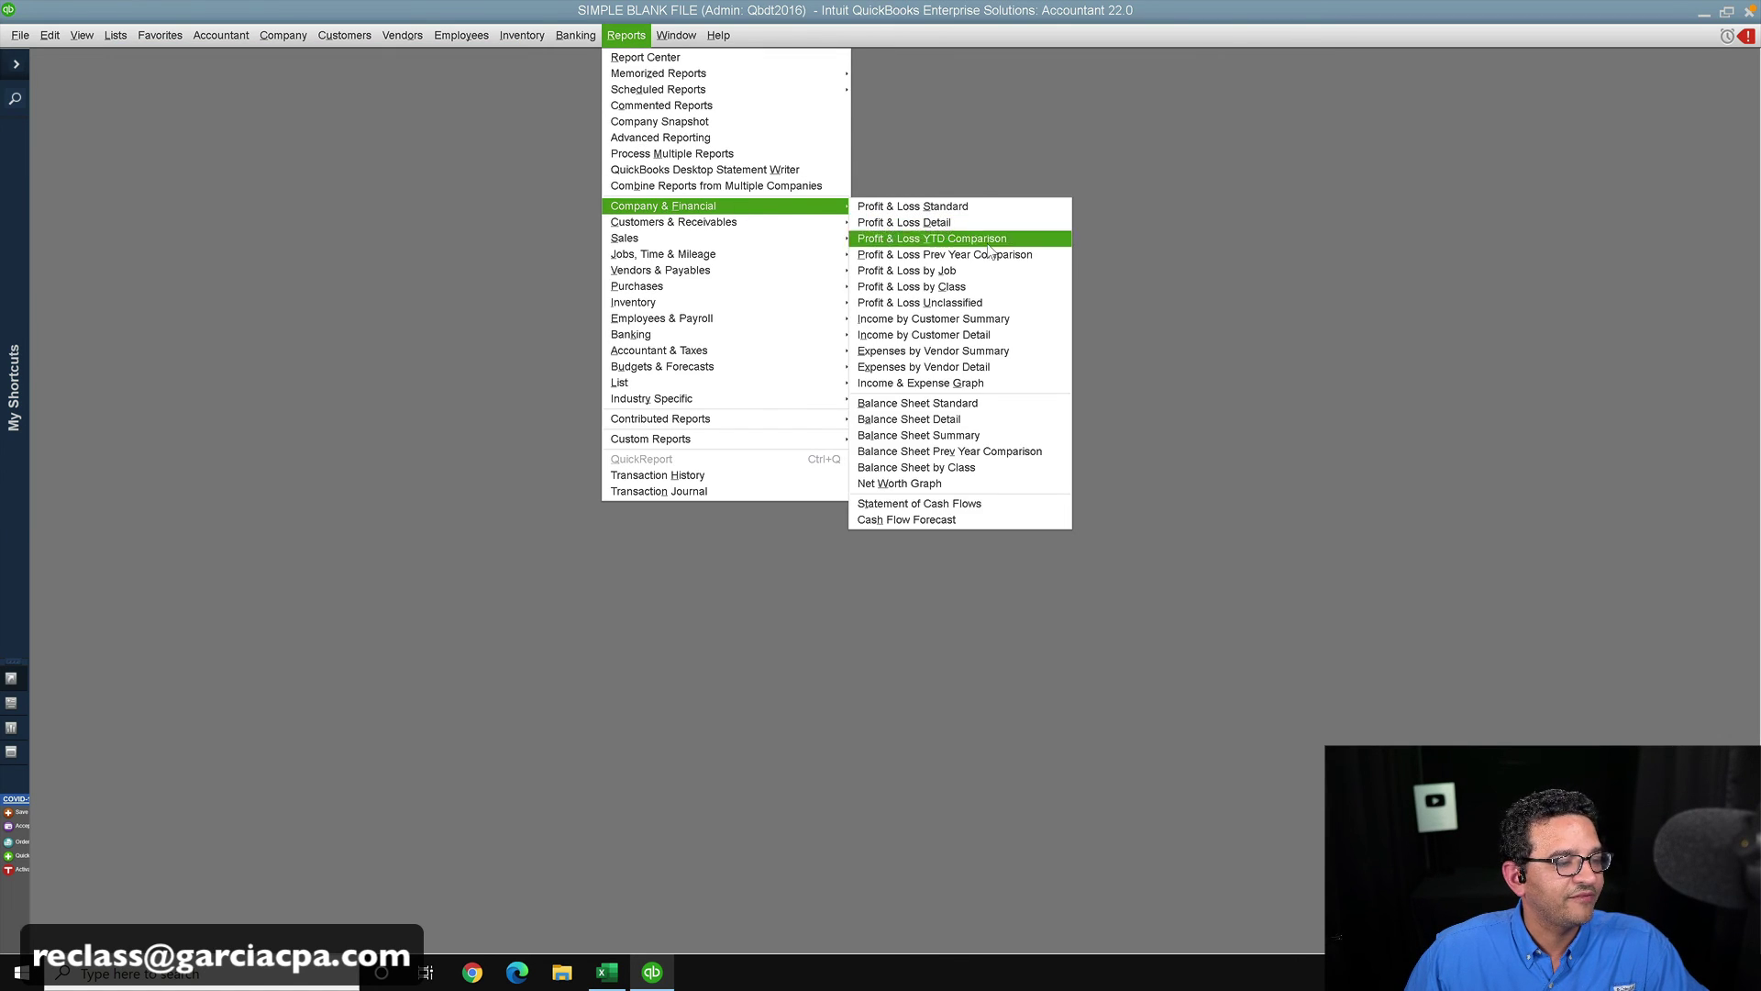
left_click(913, 287)
left_click(423, 416)
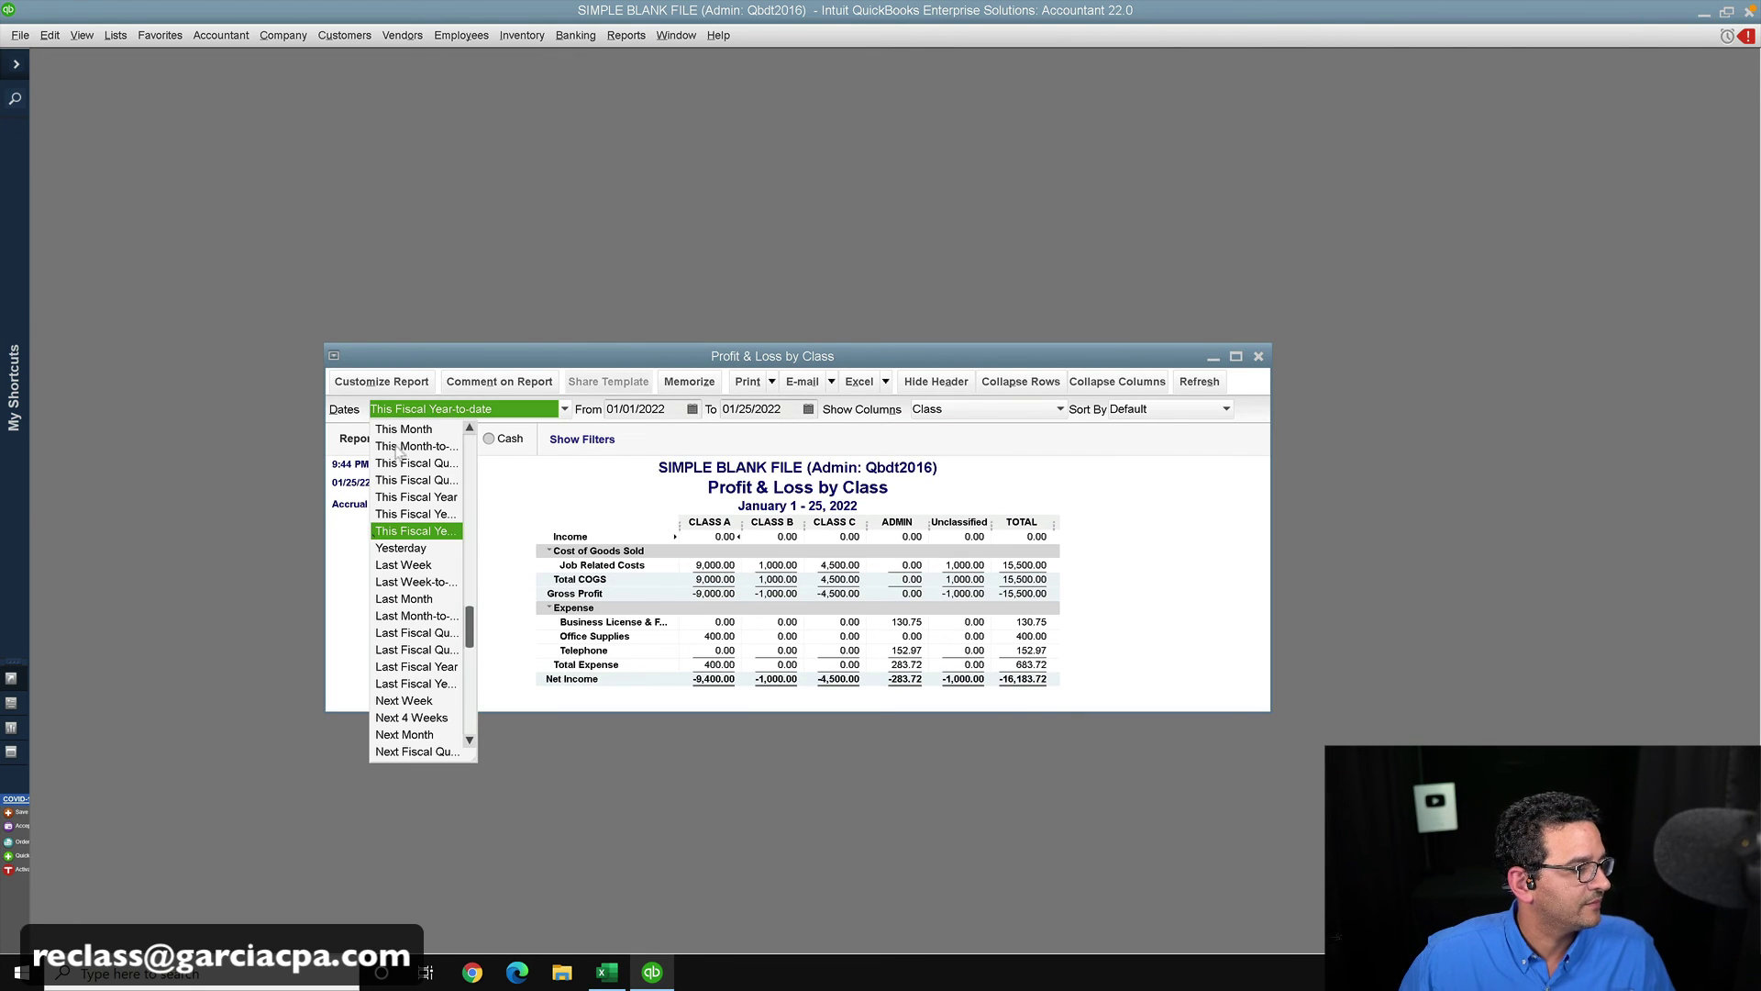
scroll(400, 452, "up", 2)
left_click(400, 433)
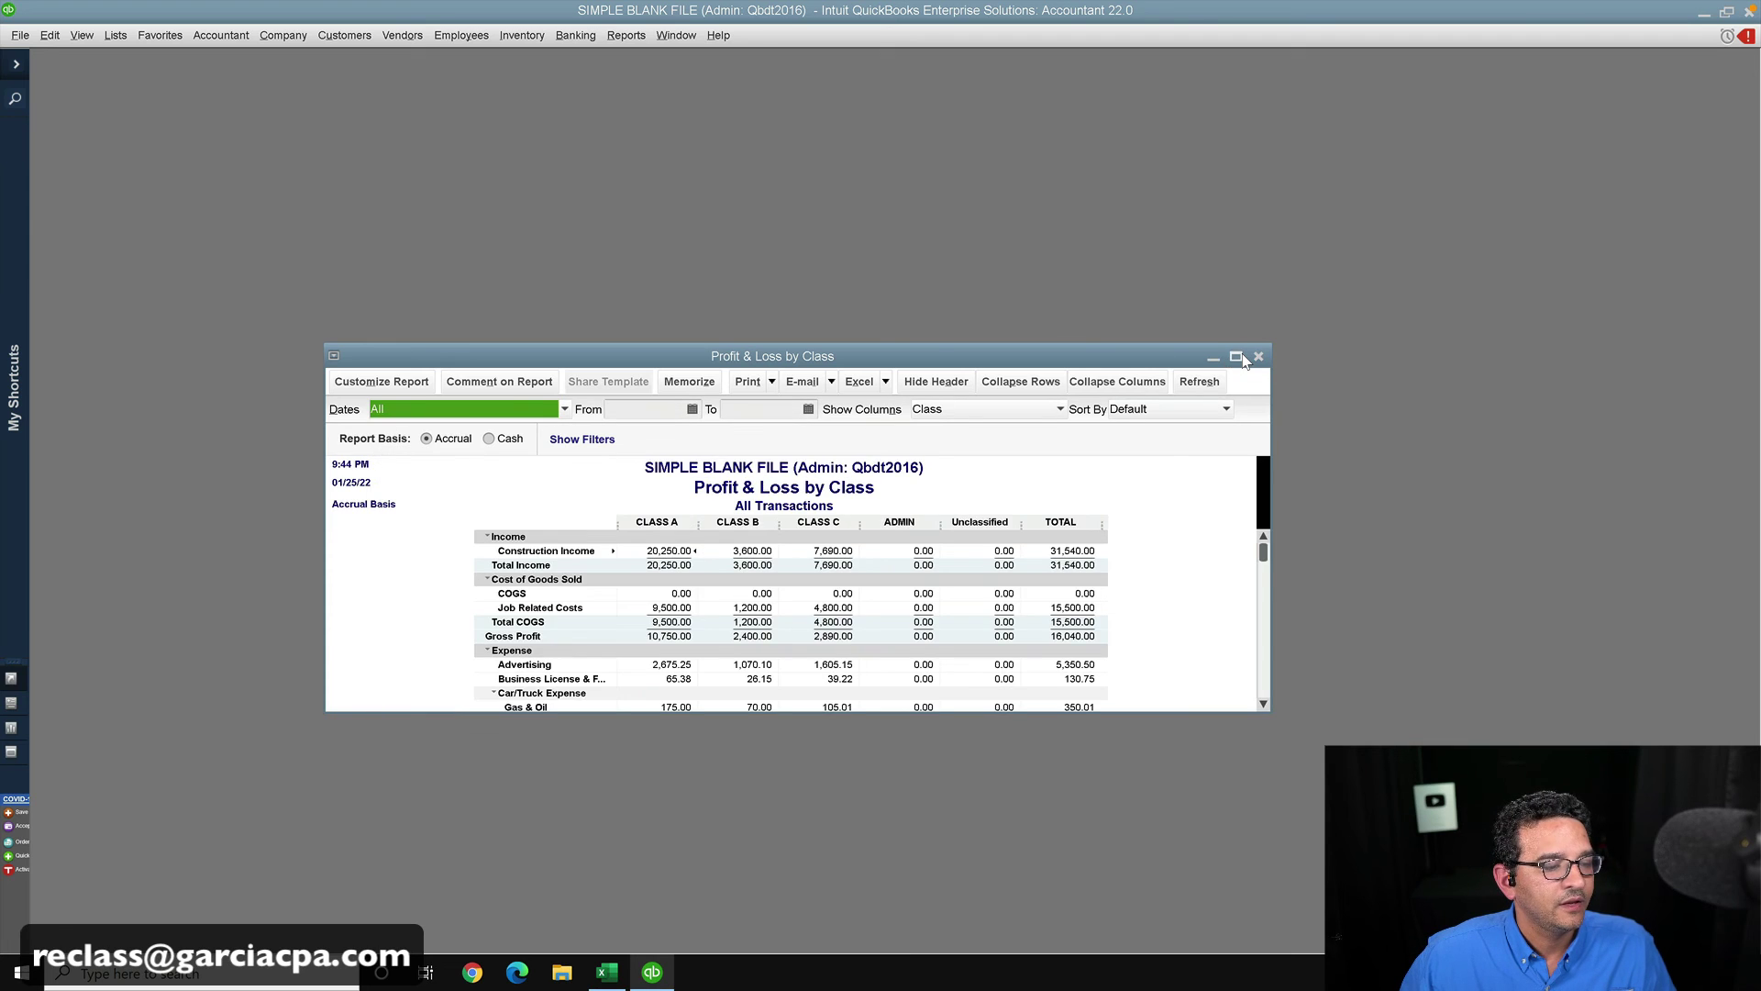
left_click(1236, 356)
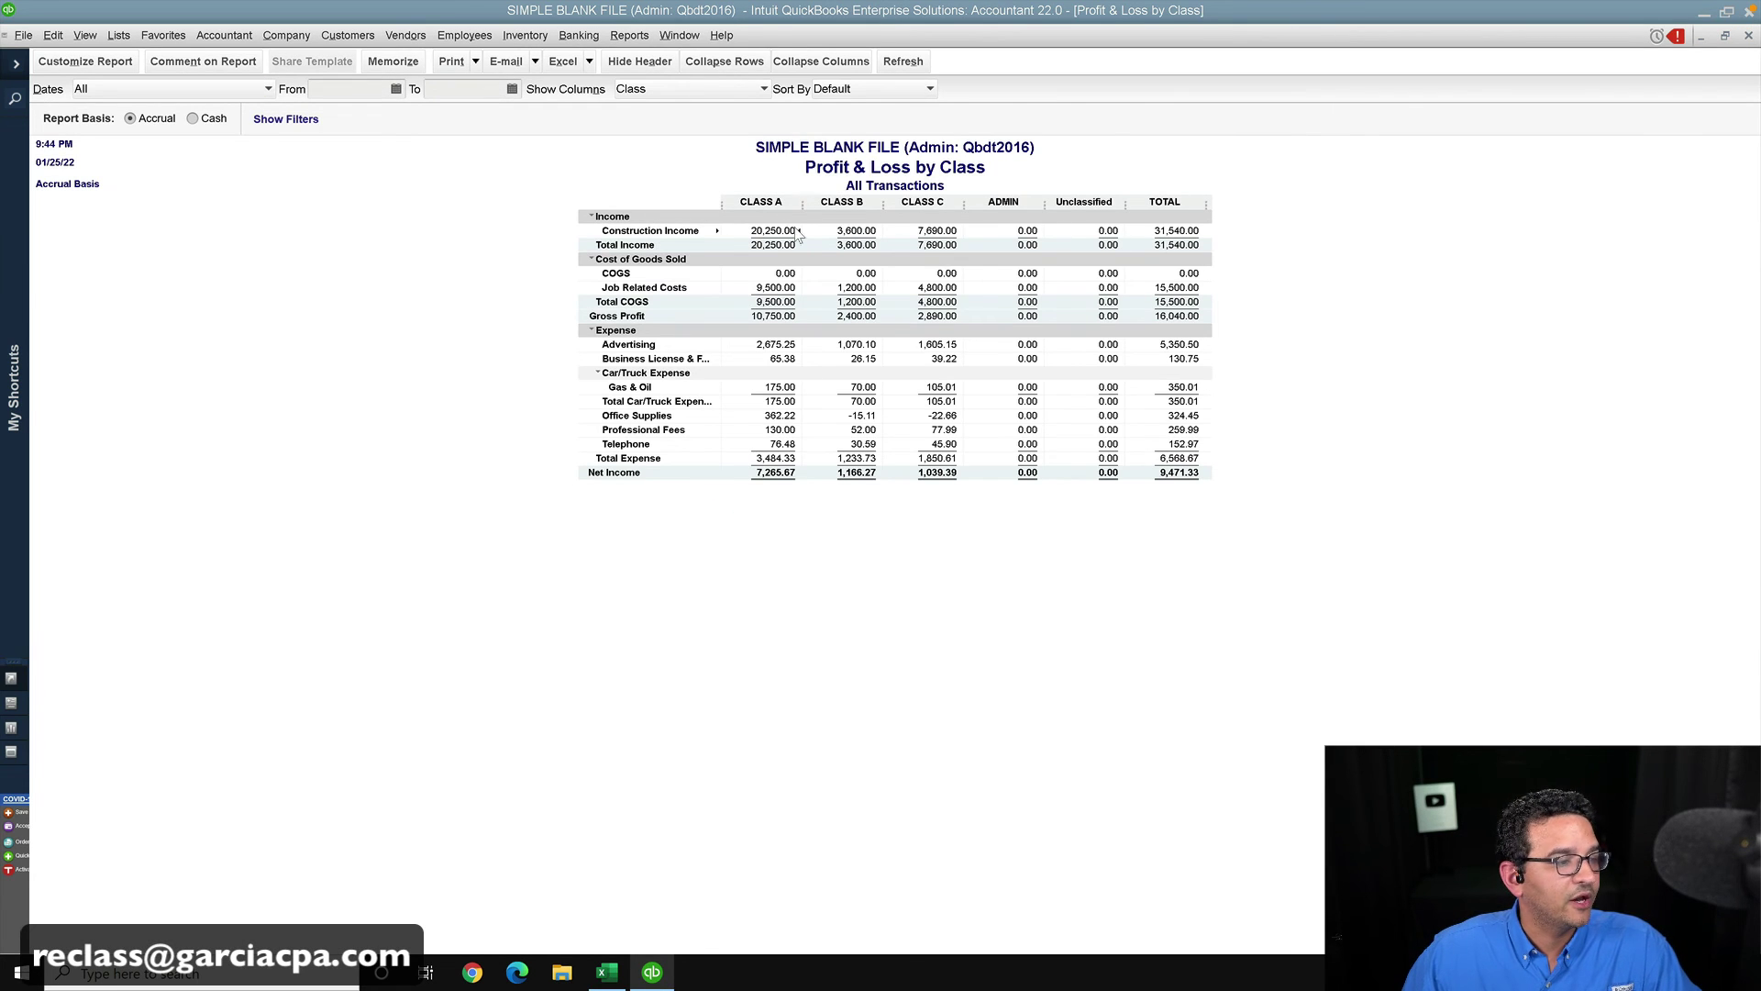
- Set the Profit & Loss by Class report's font size to 16
double_click(822, 374)
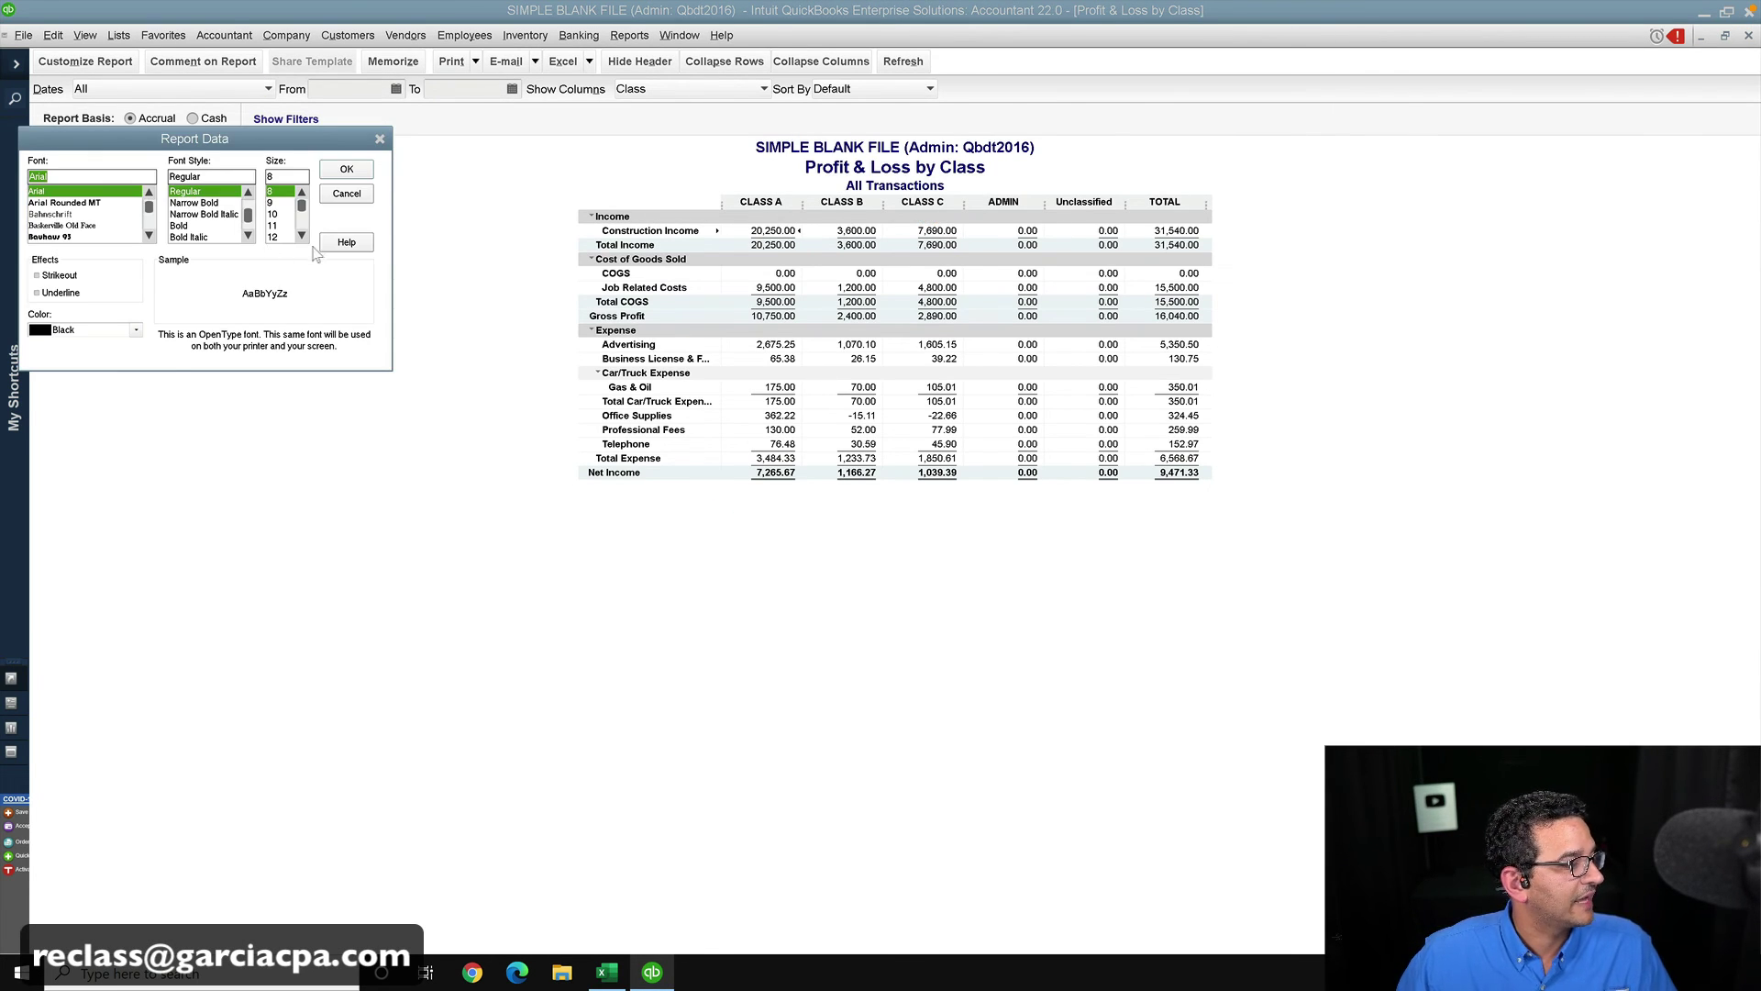
left_click(306, 225)
left_click(279, 214)
left_click(347, 169)
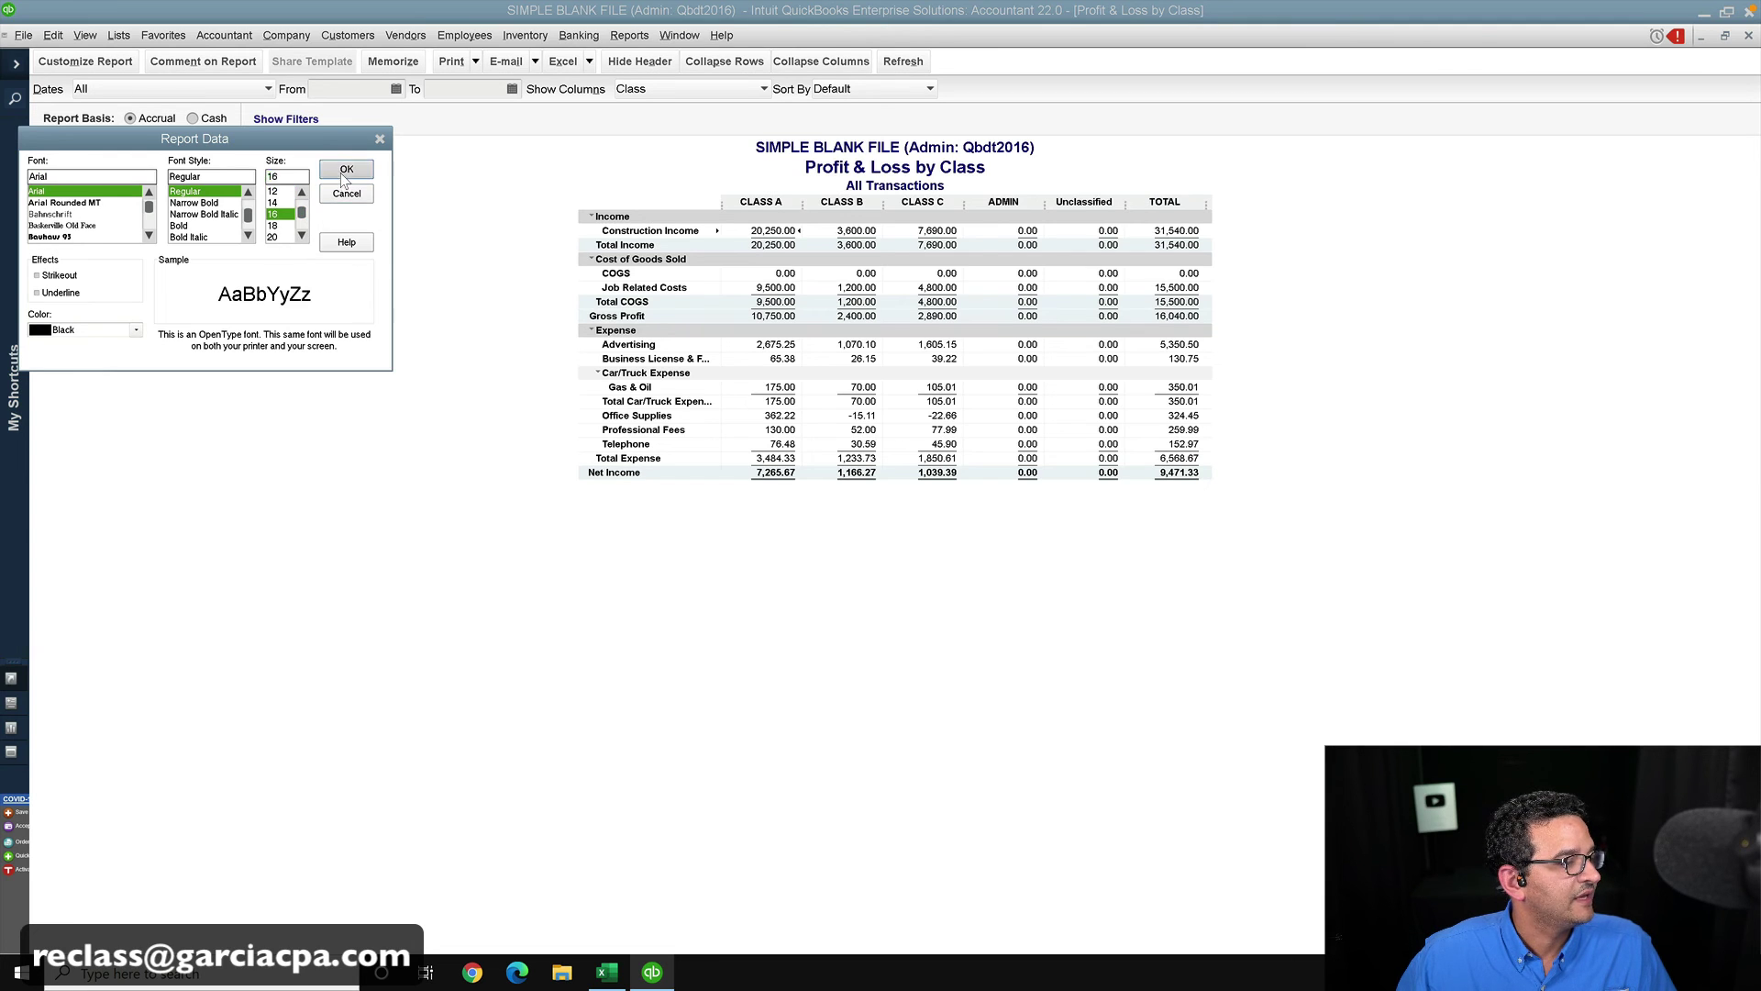
left_click(816, 283)
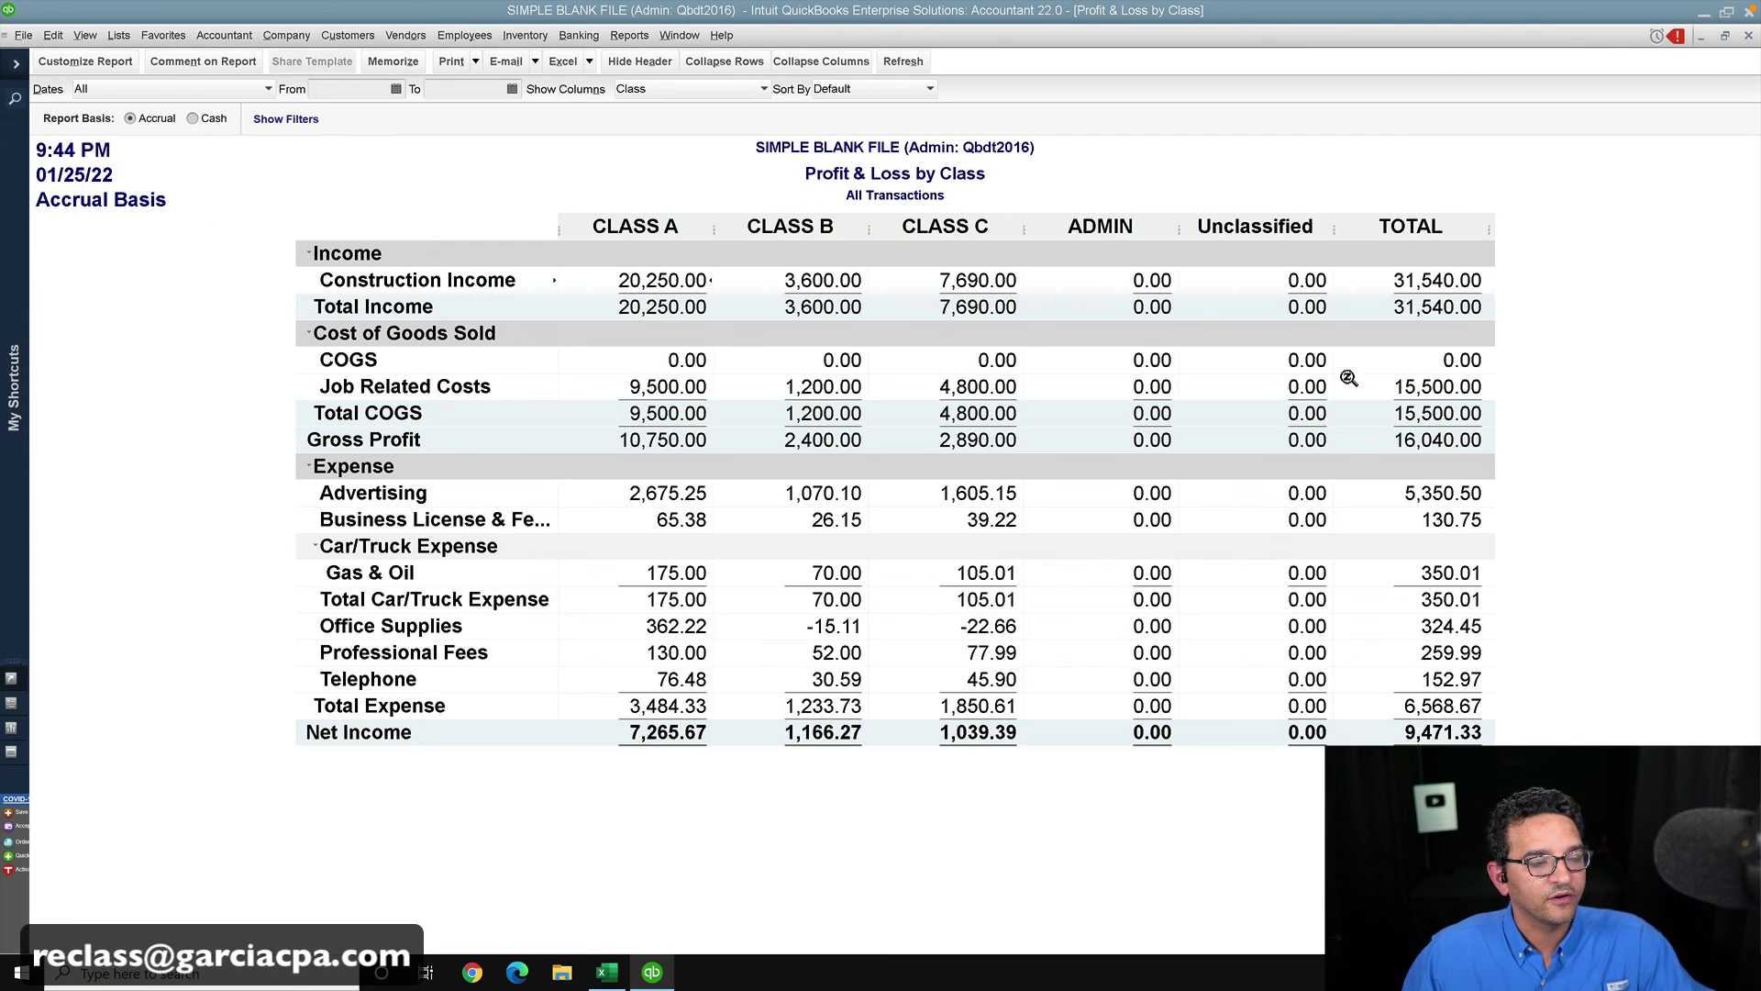
- Drill into Construction Income's Unclassified amount, widen the Memo column to read the reallocation entry, and close the detail report
double_click(1296, 272)
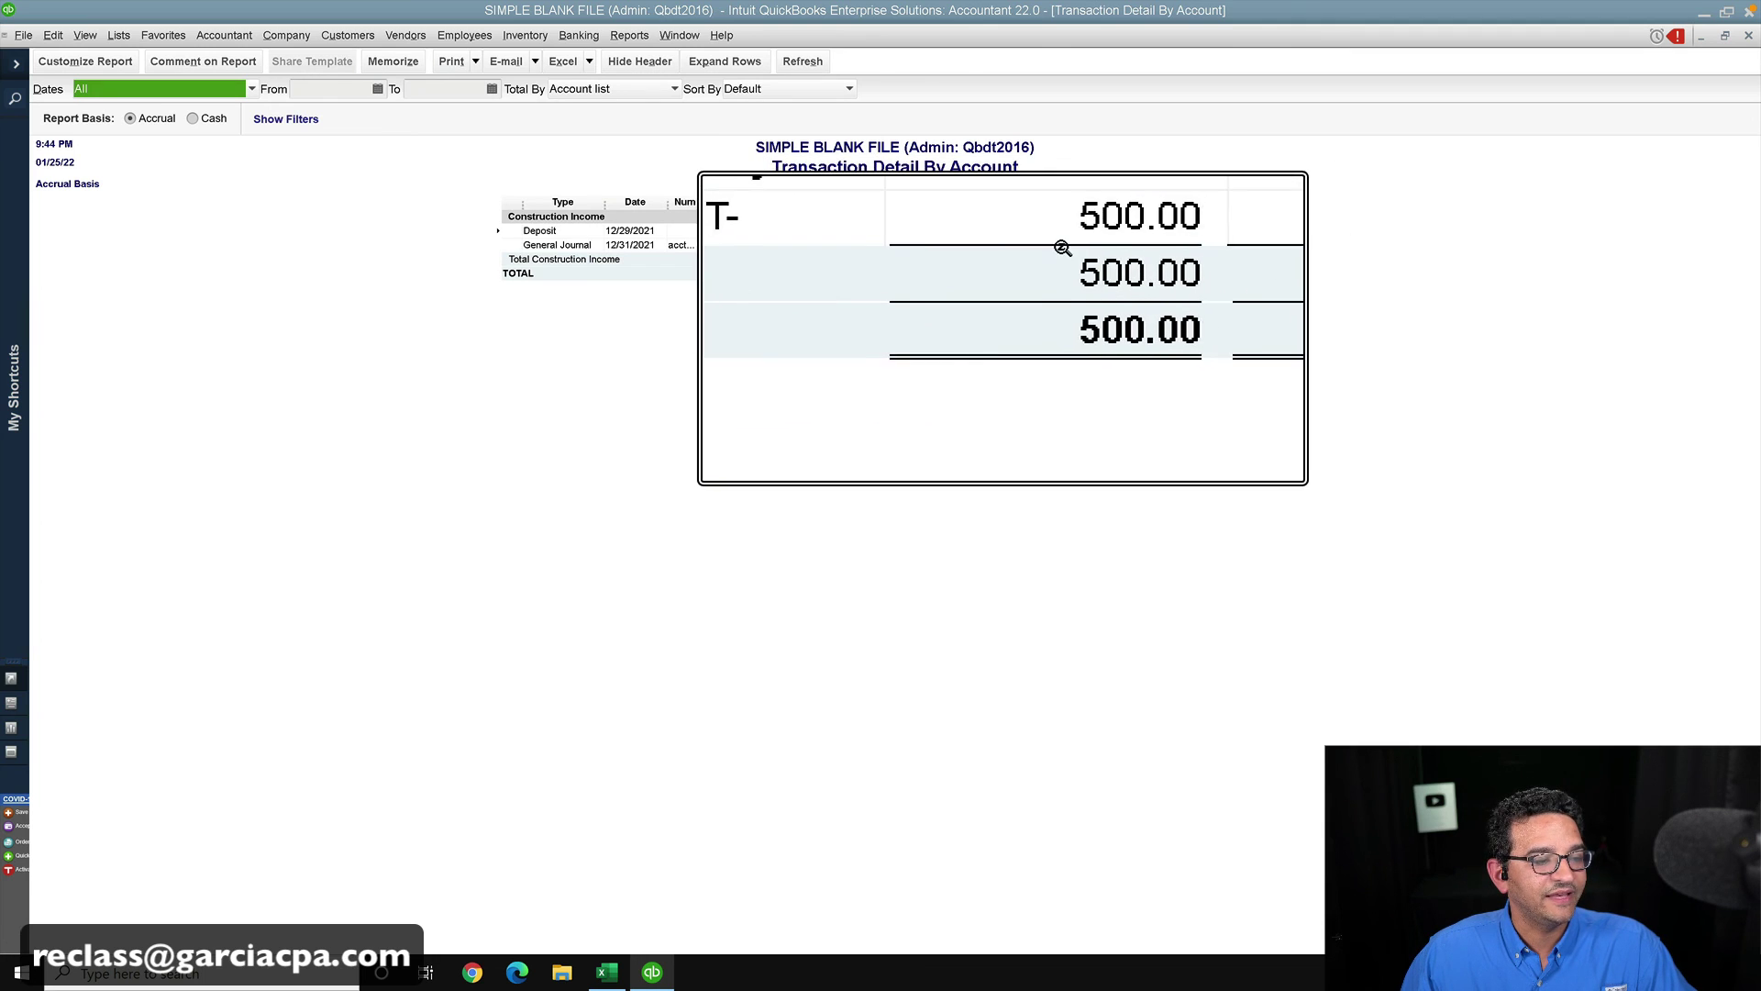
left_click_drag(880, 197, 1046, 197)
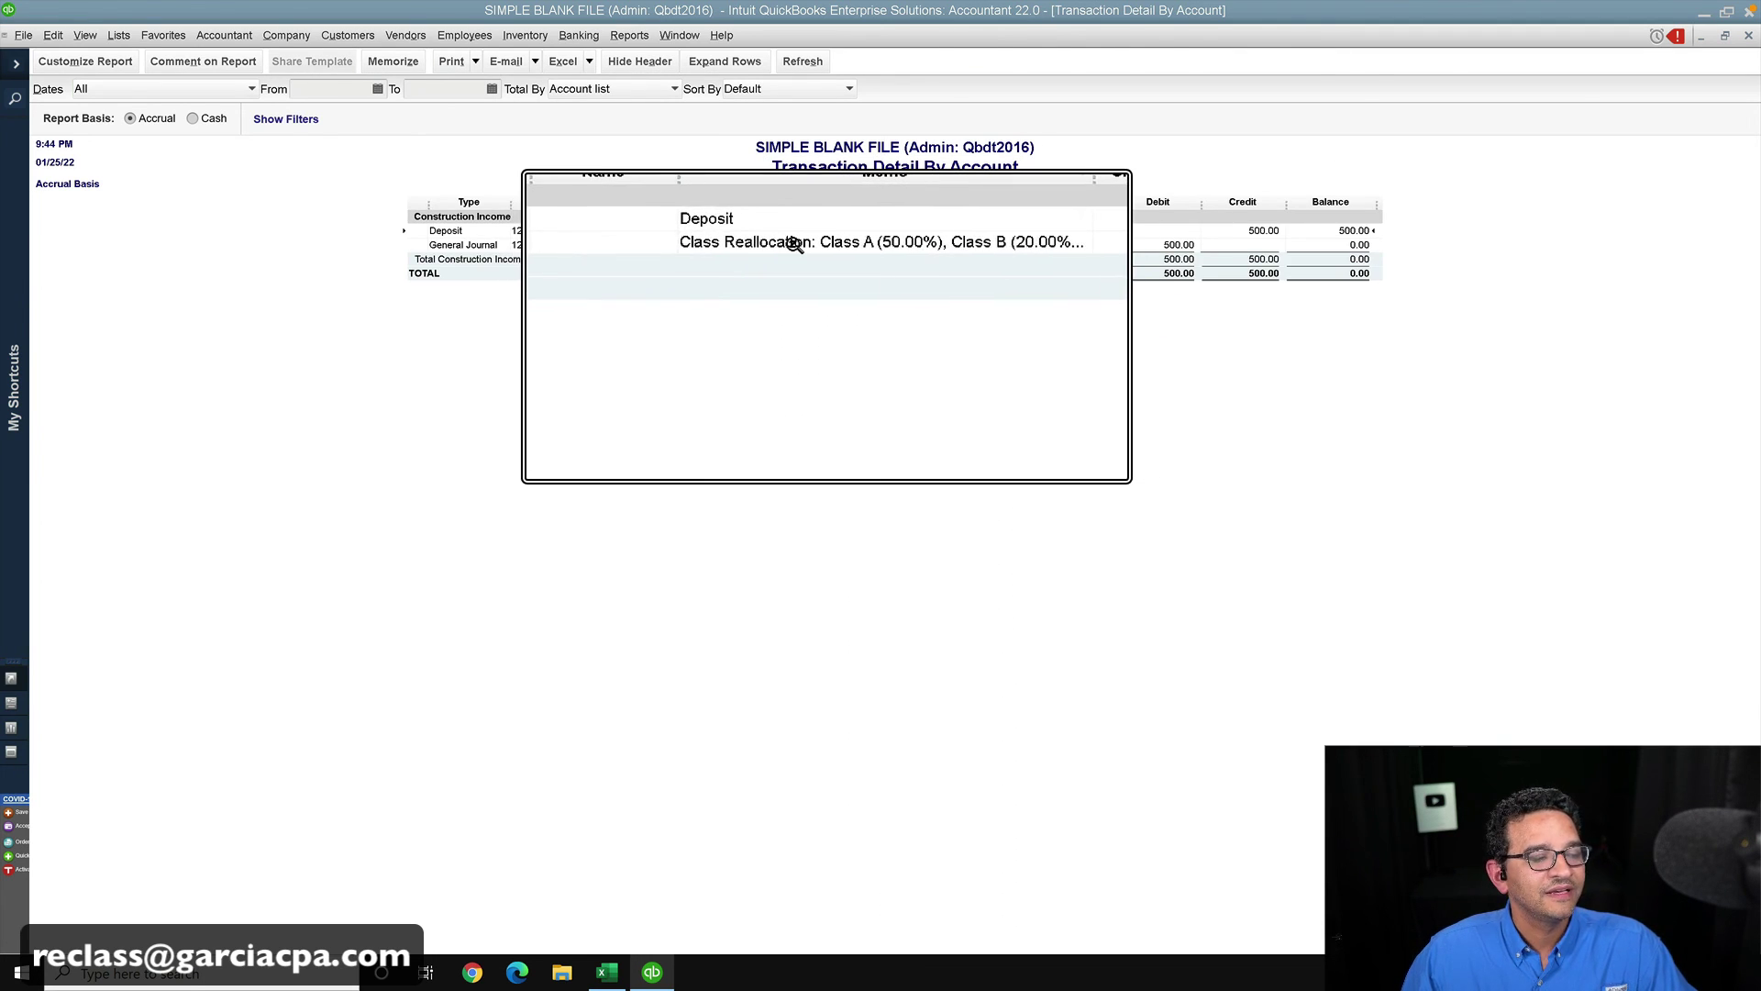
left_click(1747, 37)
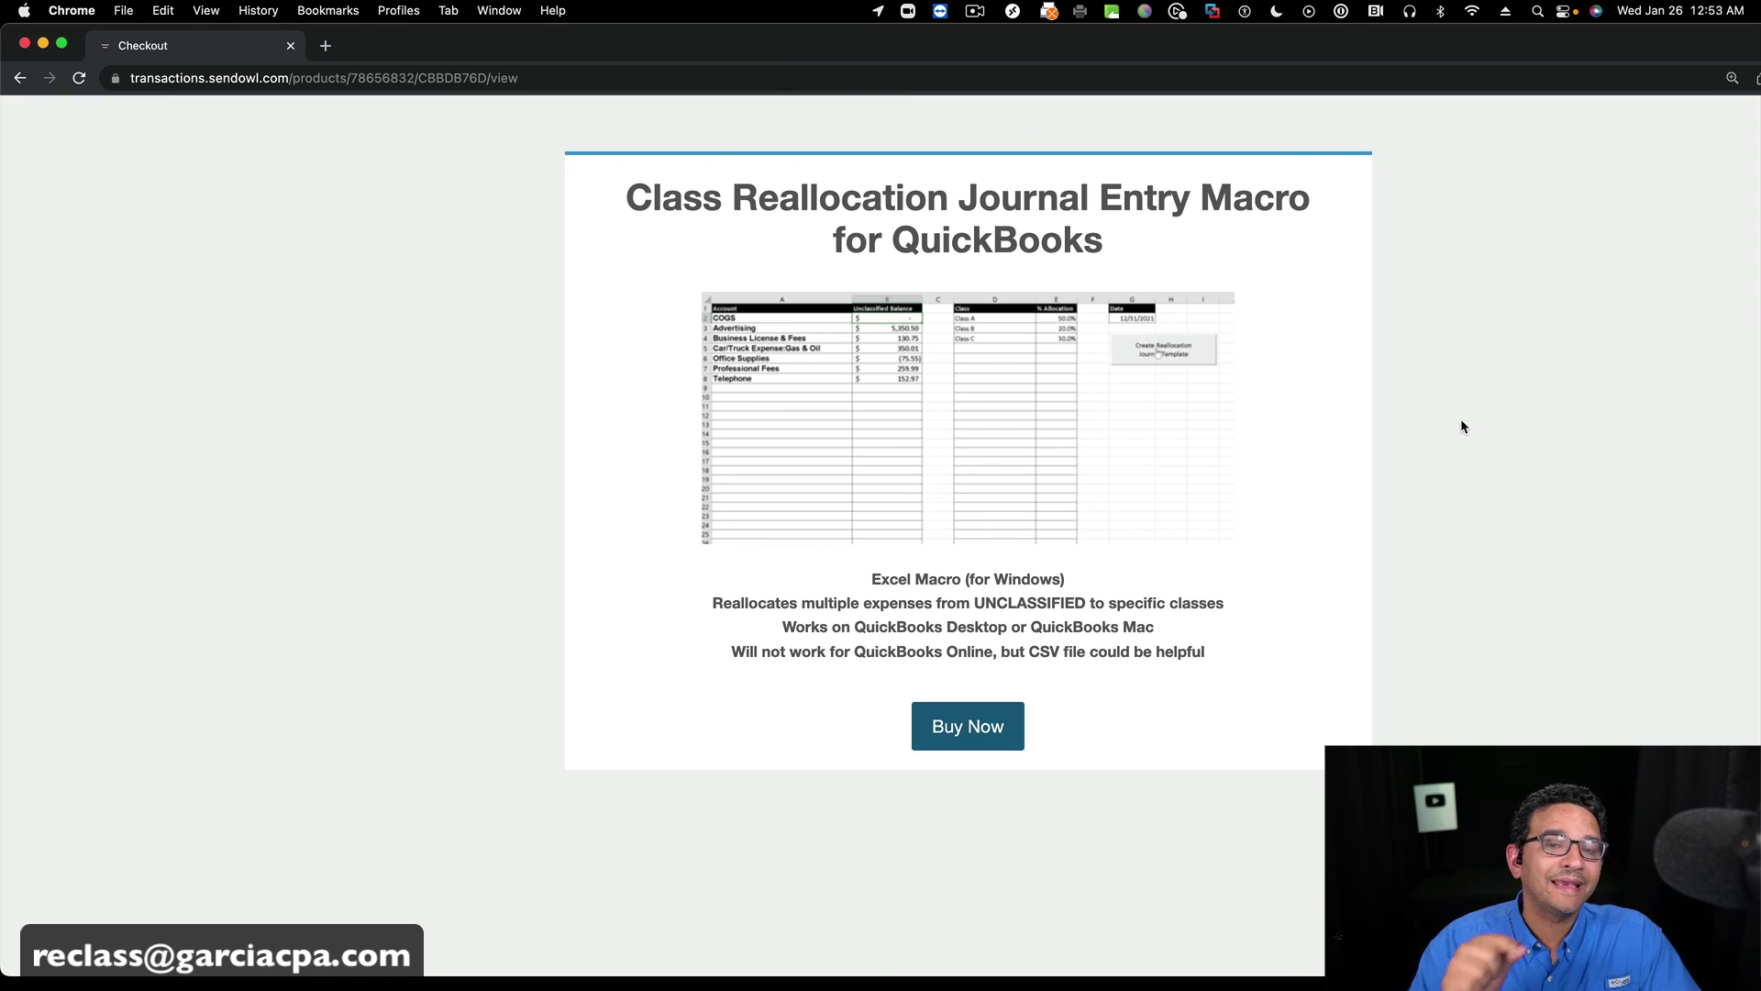
- In Chrome, order the Class Reallocation Journal Entry Macro for QuickBooks and continue to PayPal with the filled-in e-mail address
scroll(1016, 523, "up", 4)
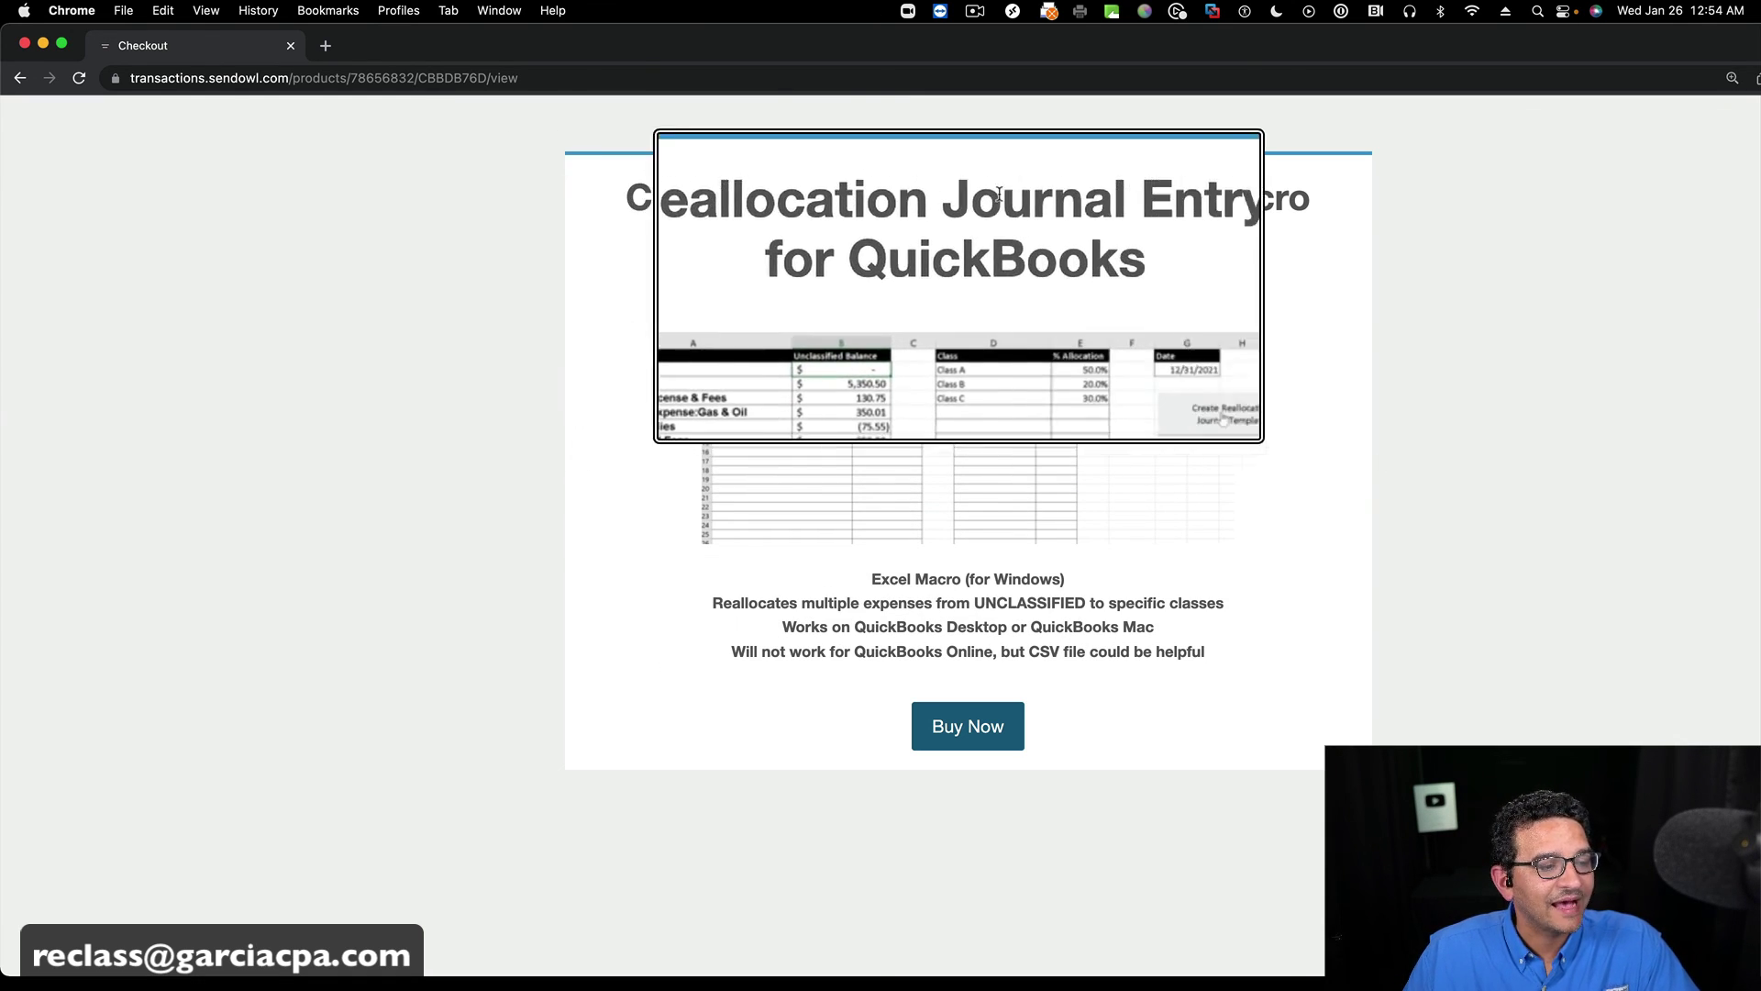
scroll(1034, 400, "down", 4)
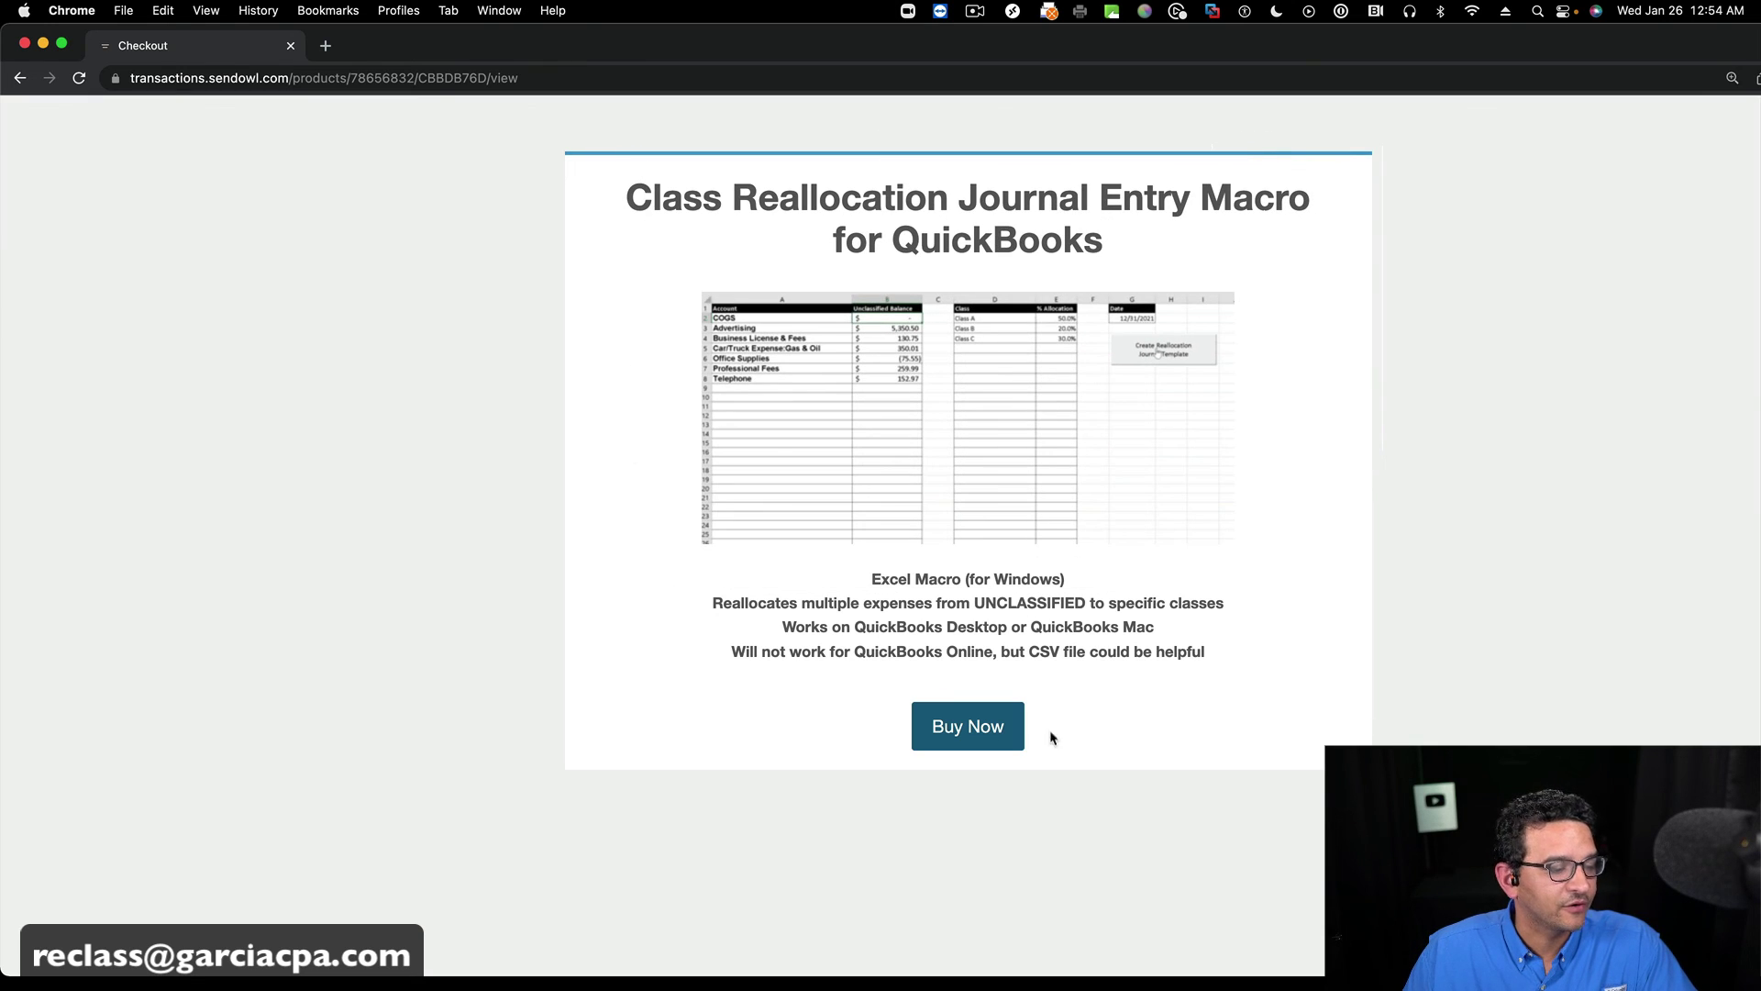
scroll(962, 735, "up", 6)
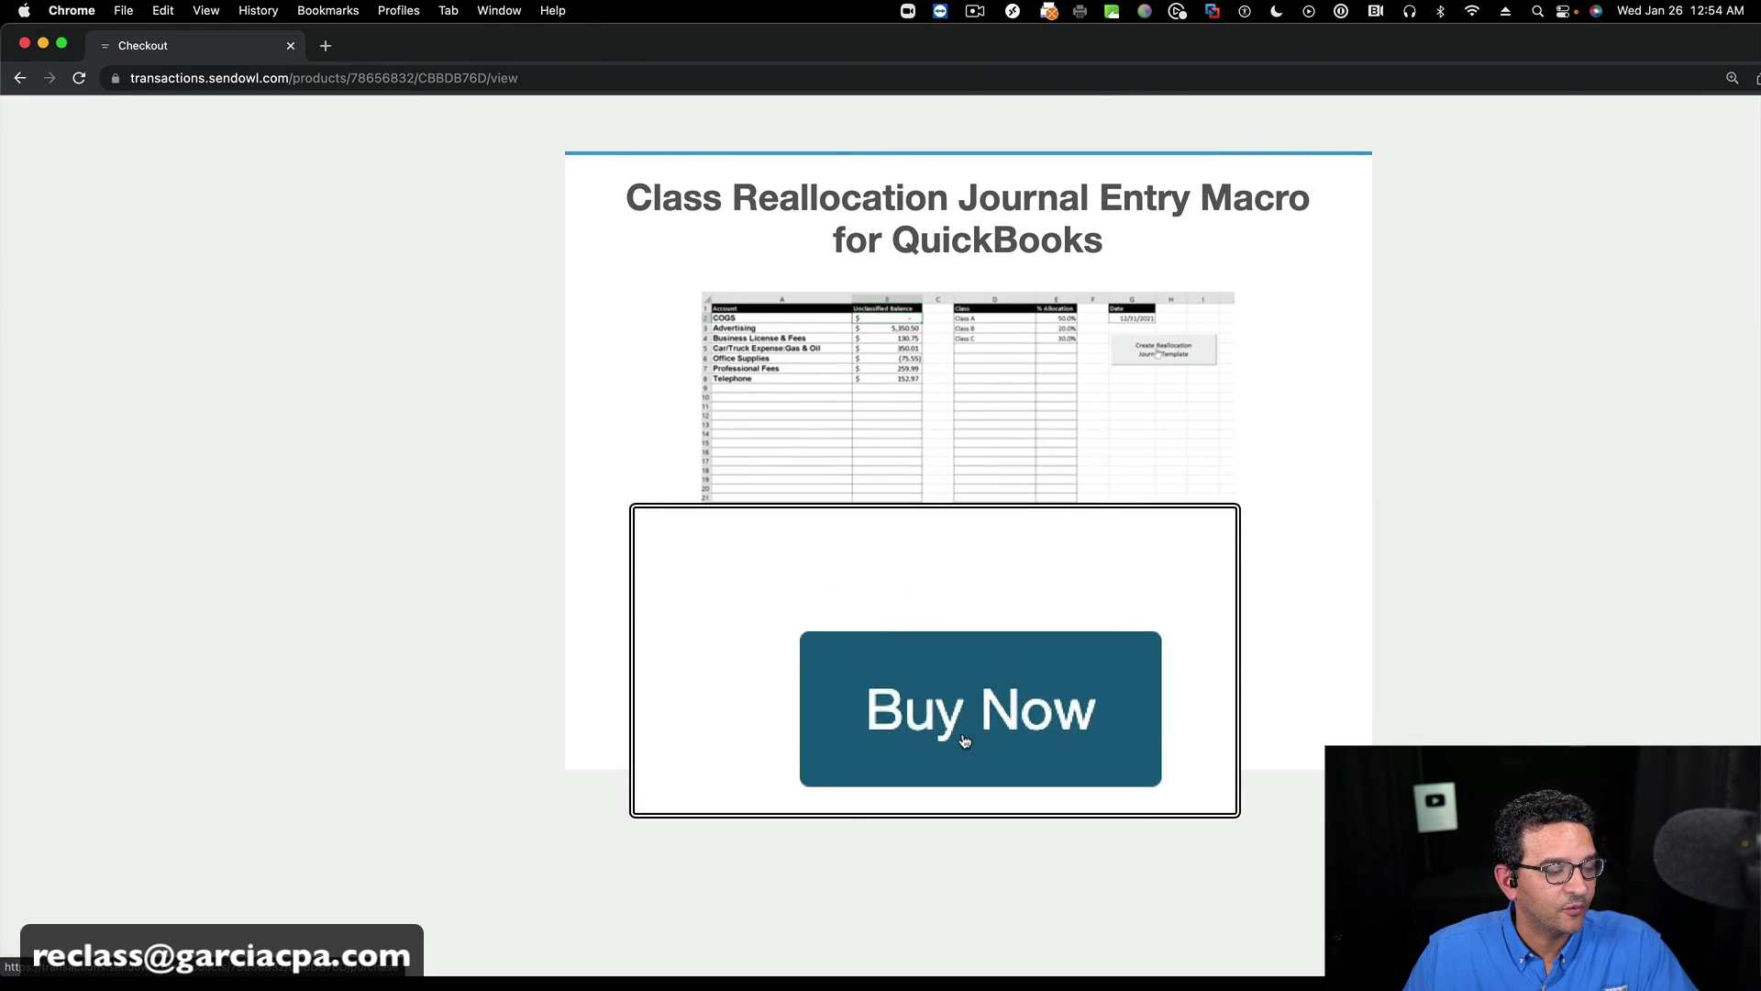
scroll(965, 740, "down", 6)
left_click(615, 228)
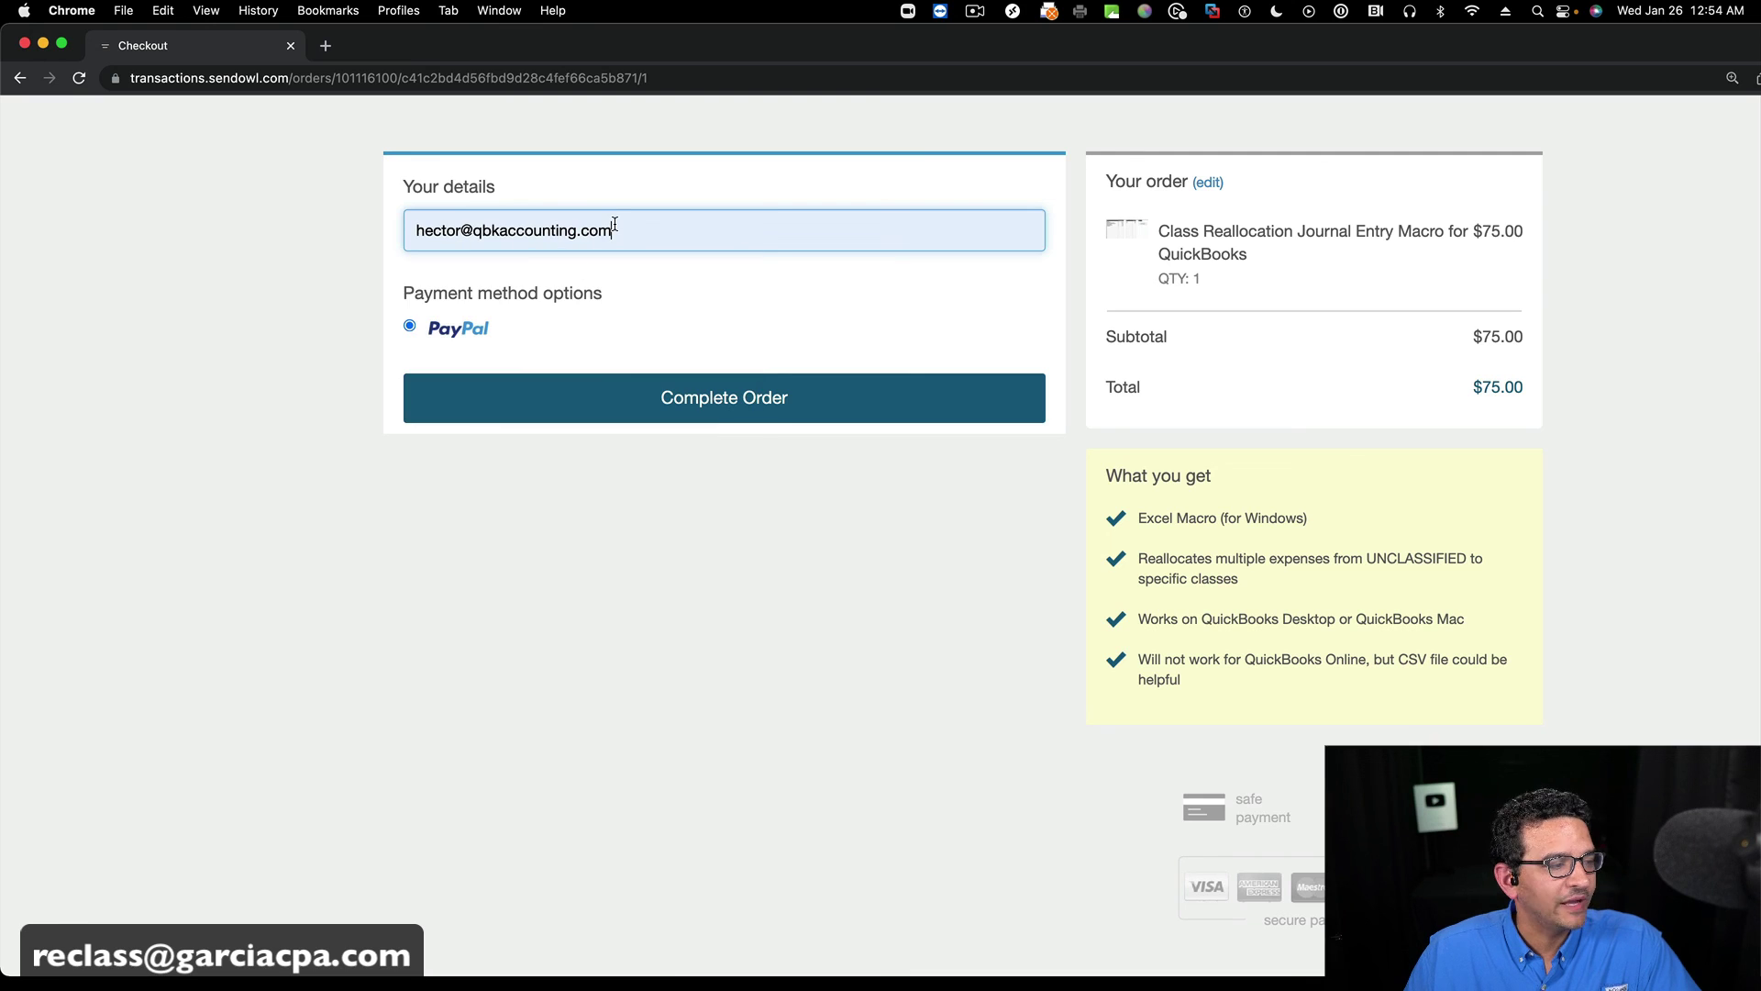
scroll(703, 398, "up", 3)
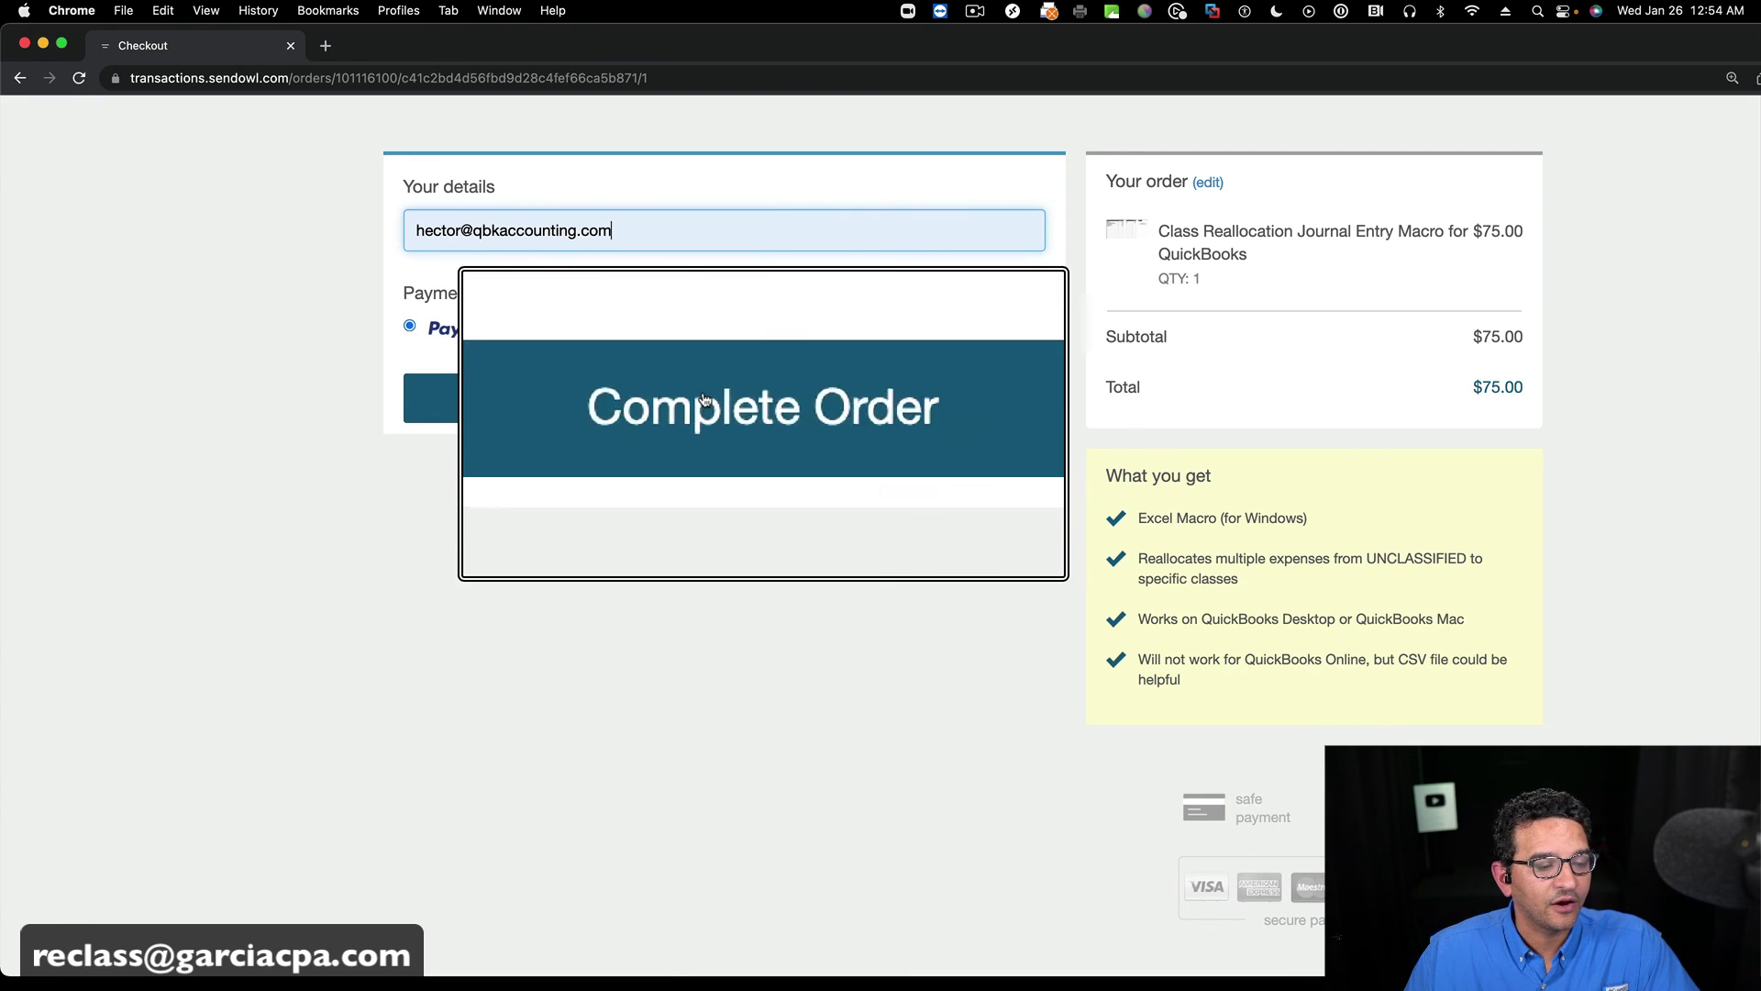
scroll(703, 398, "down", 3)
left_click(703, 398)
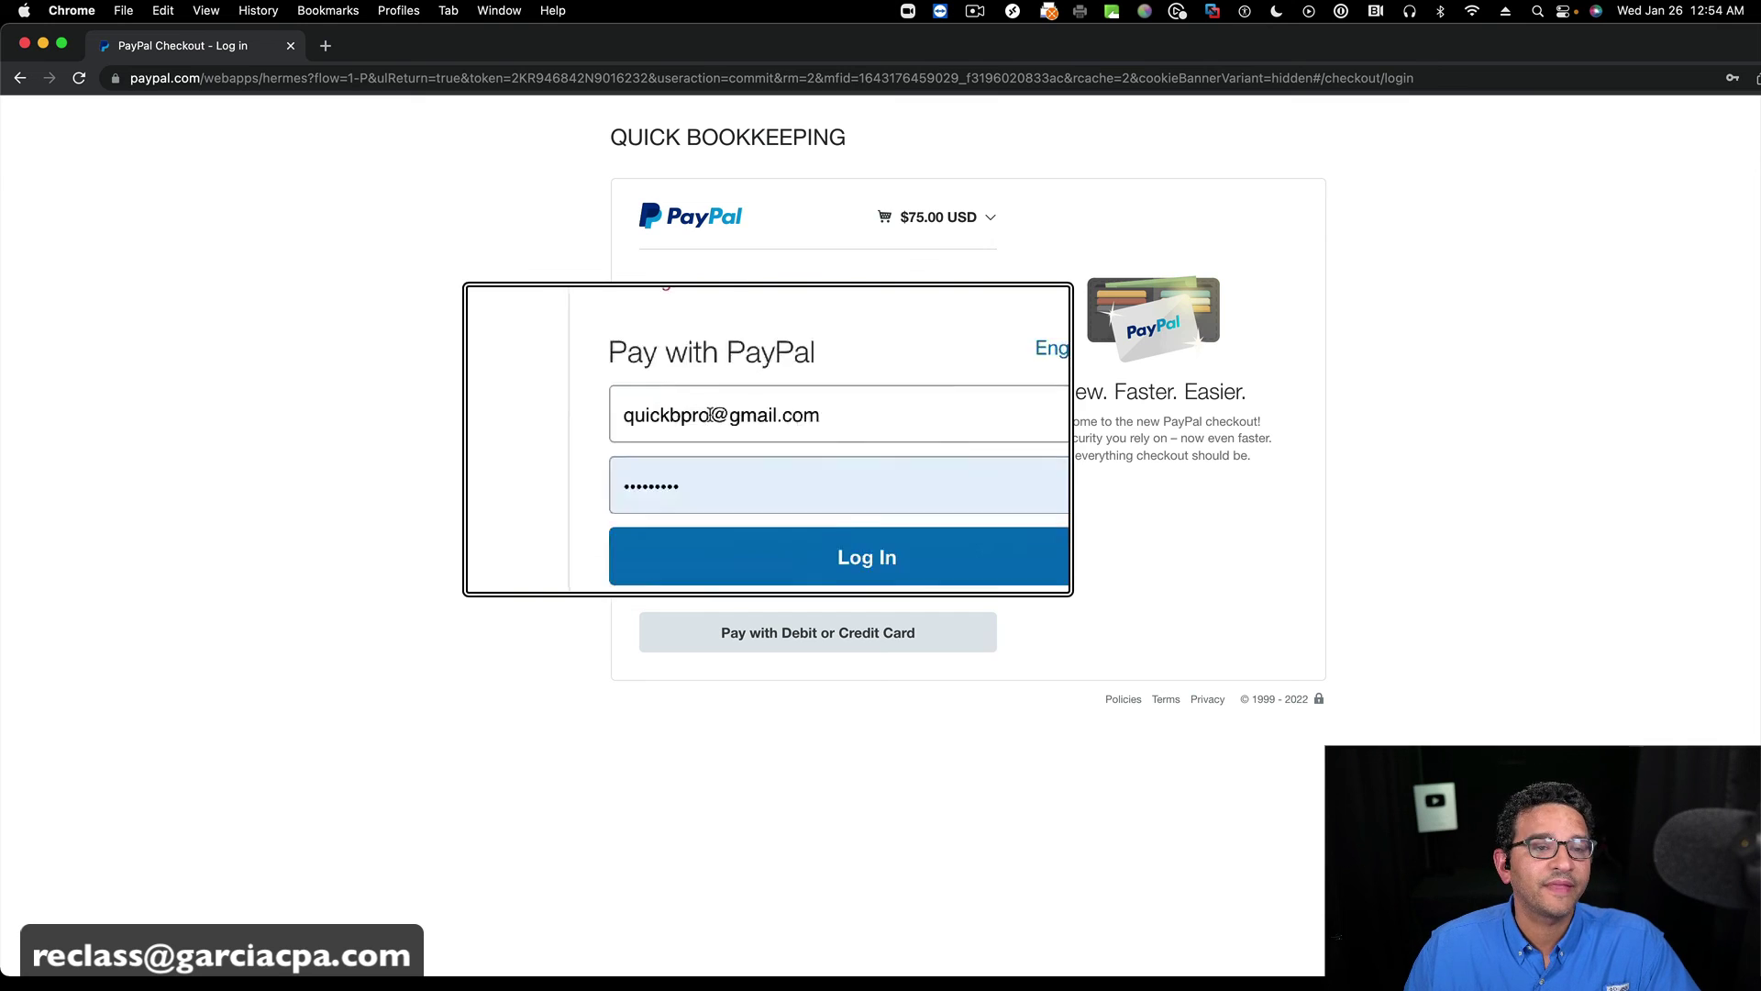
- Choose payment by debit or credit card and review the PayPal Guest Checkout form
left_click(819, 642)
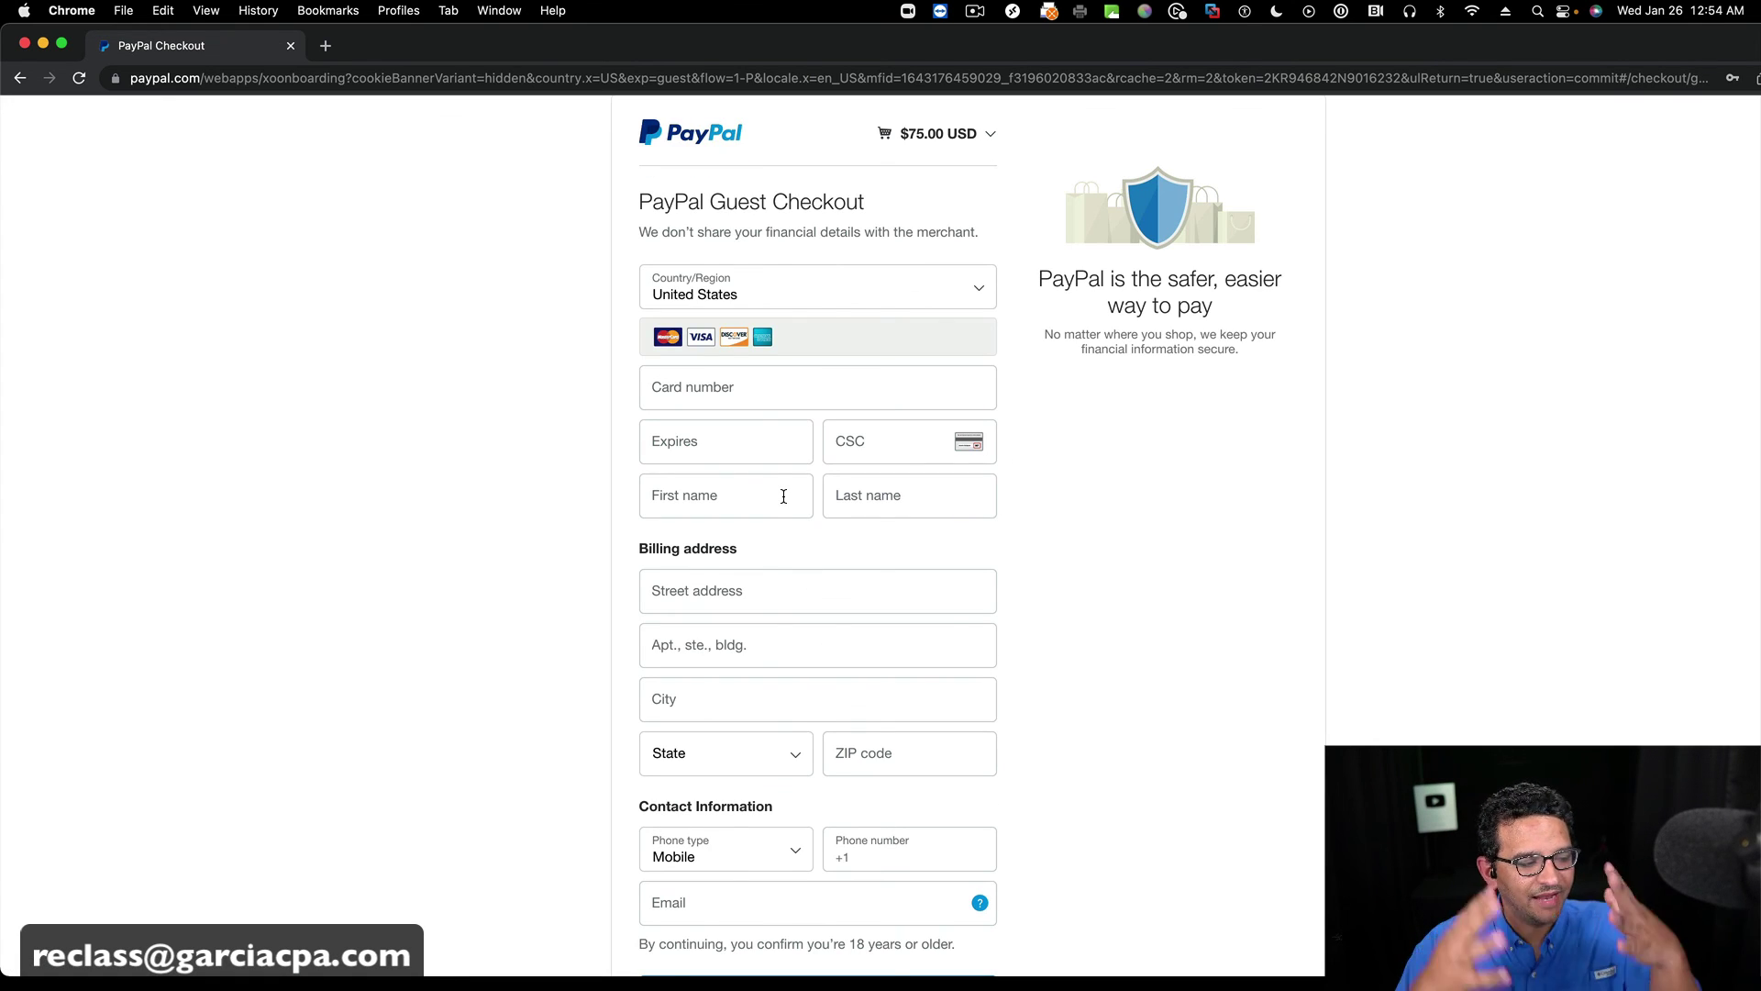
scroll(781, 496, "down", 2)
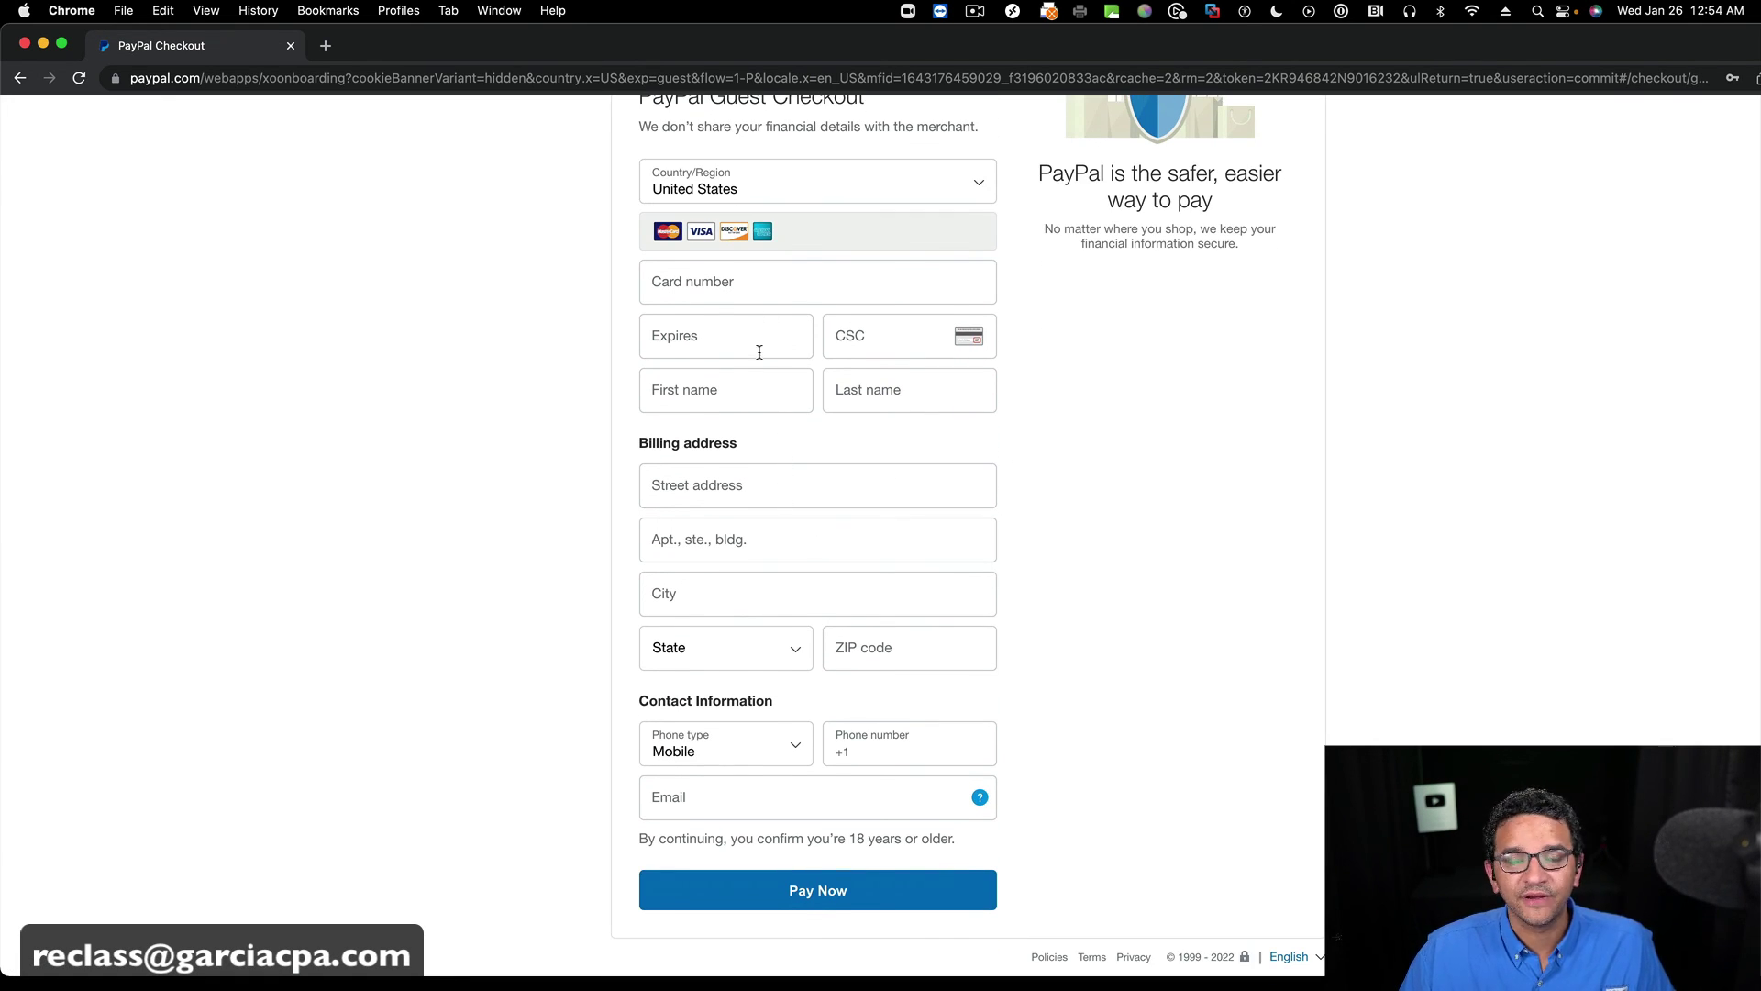
scroll(725, 725, "up", 3)
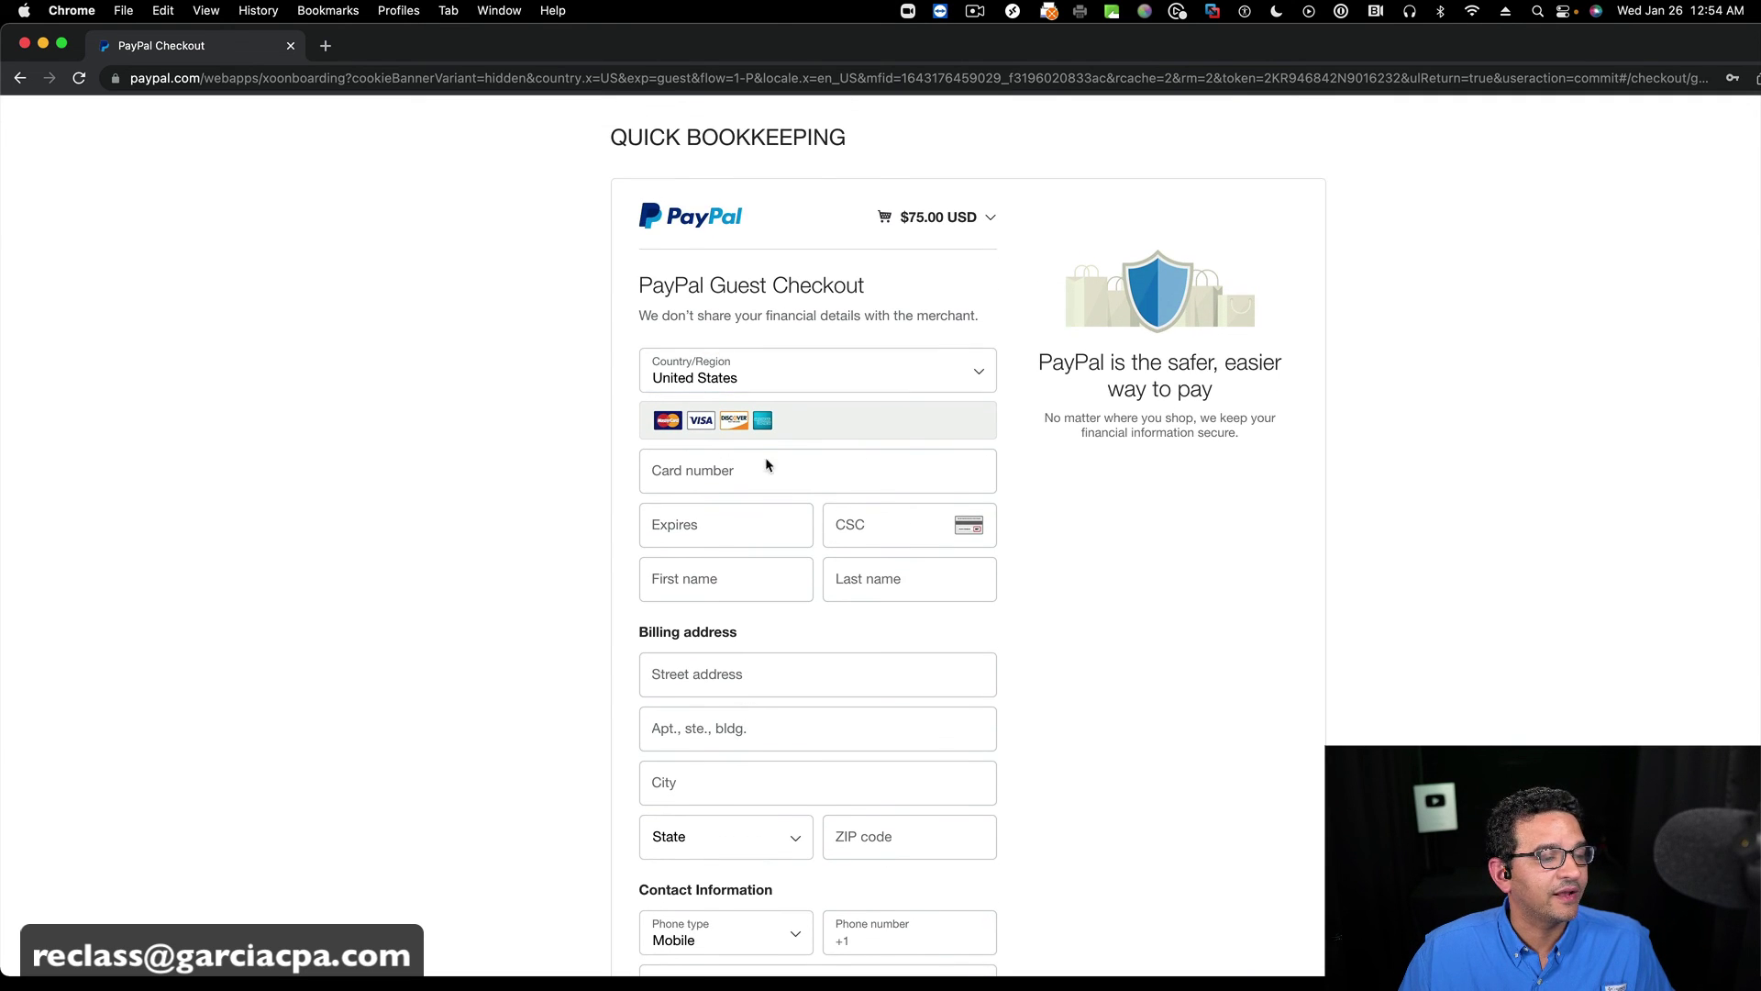
- In Gmail, review the SendOwl order confirmation and open its download link for the Class Reallocation Journal Entry Macro for QuickBooks
scroll(763, 459, "down", 3)
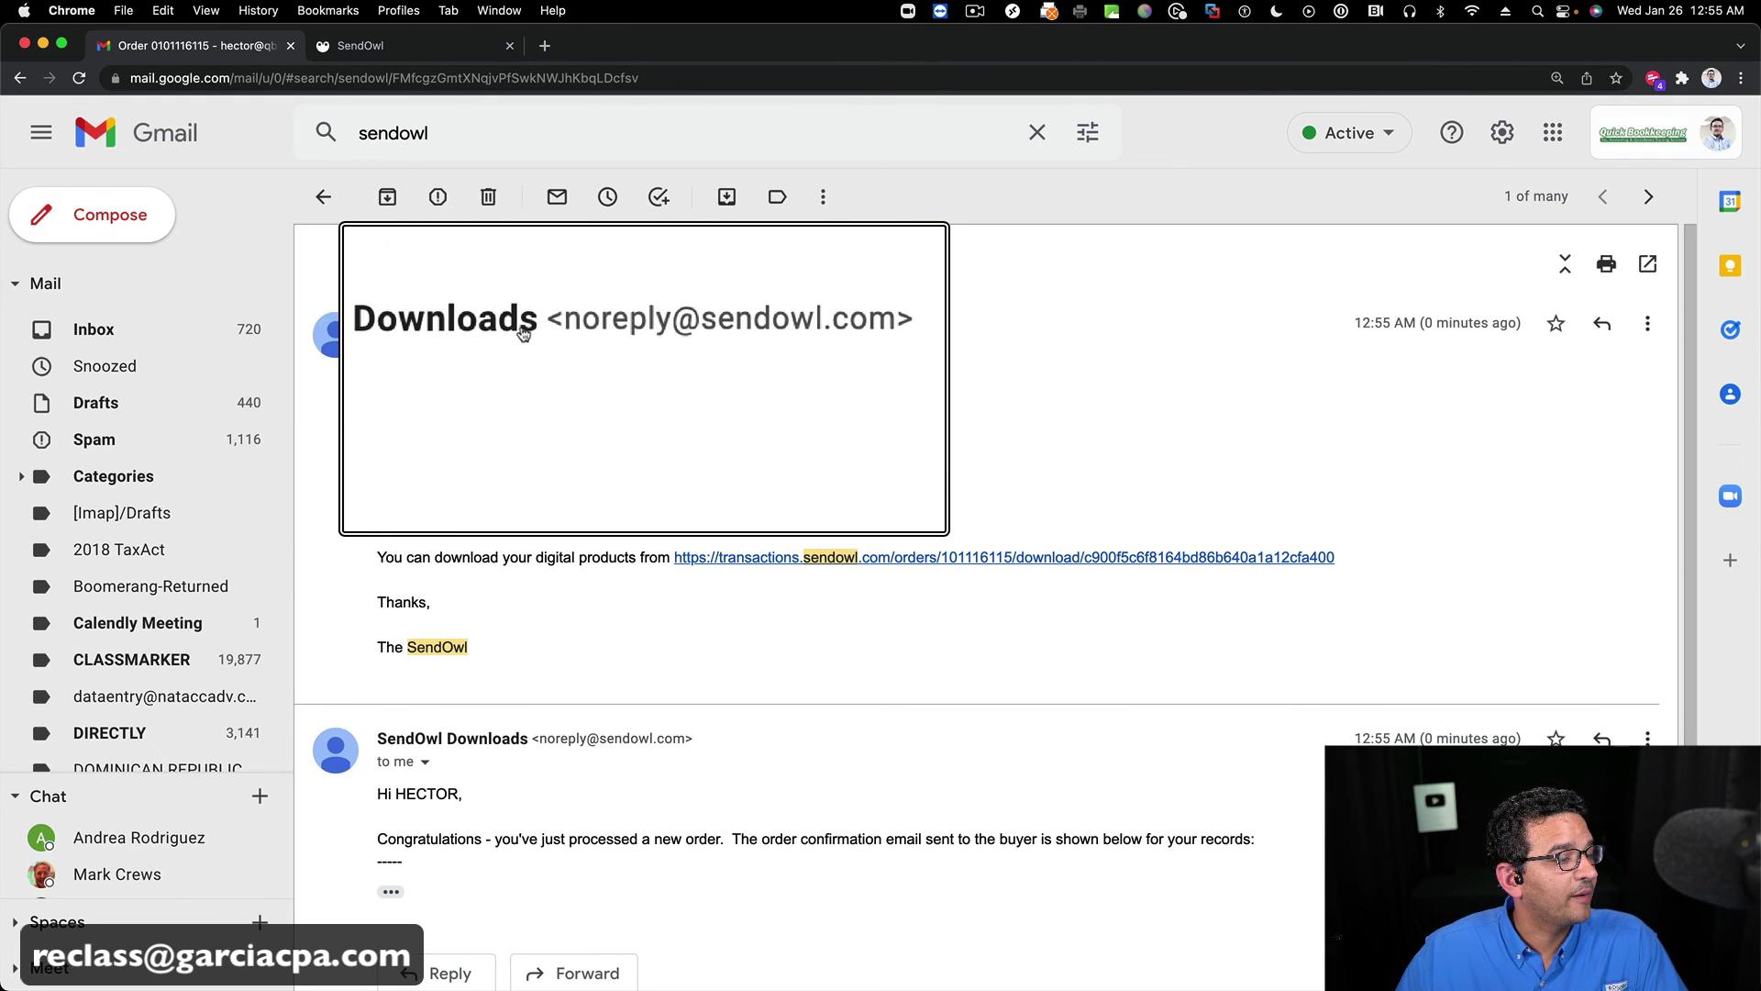
mouse_move(484, 342)
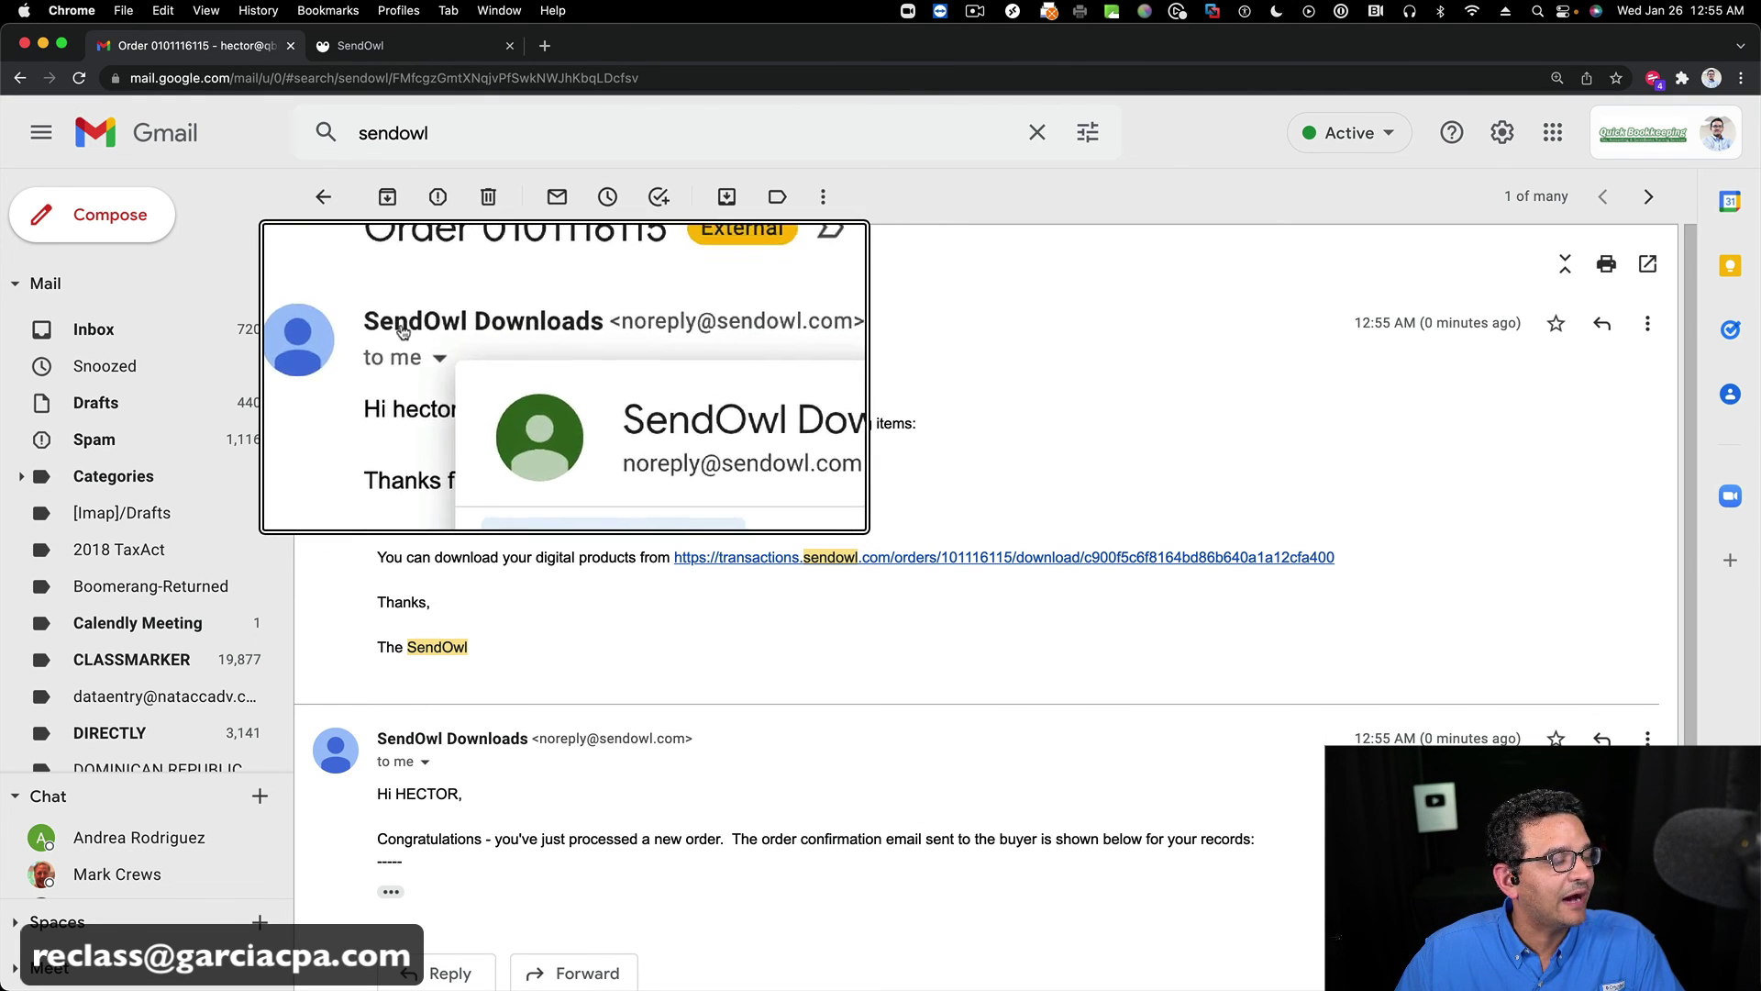
left_click(486, 346)
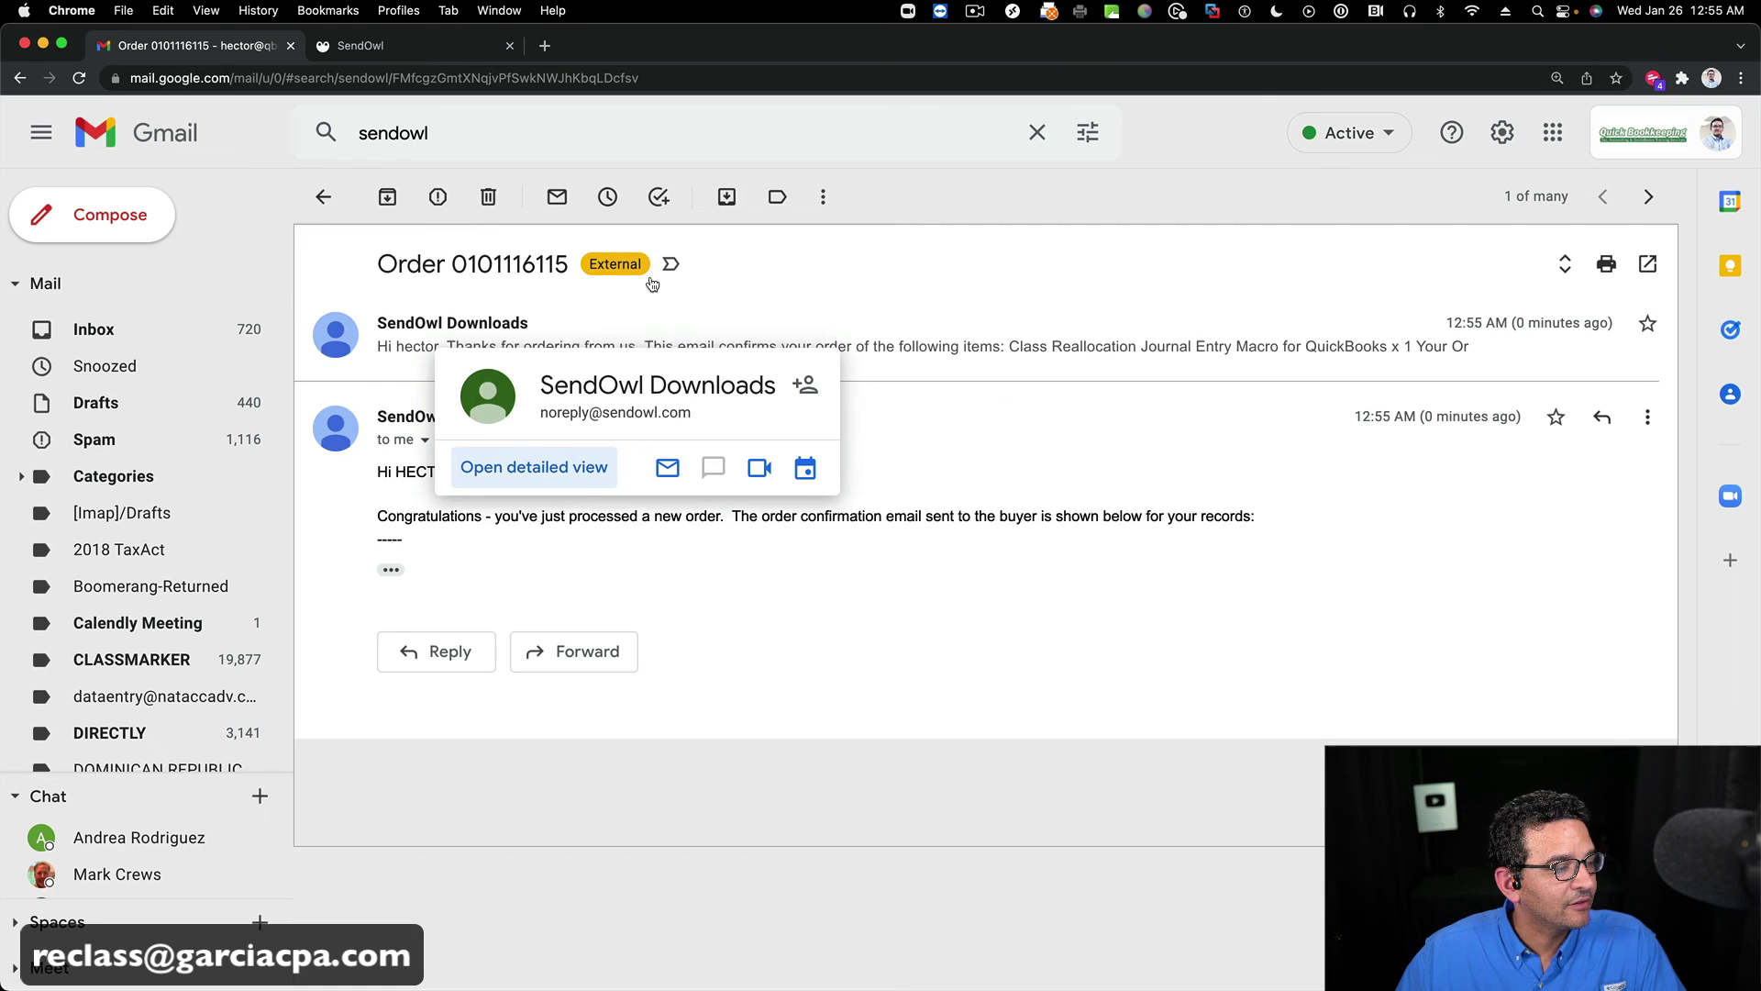
left_click(429, 337)
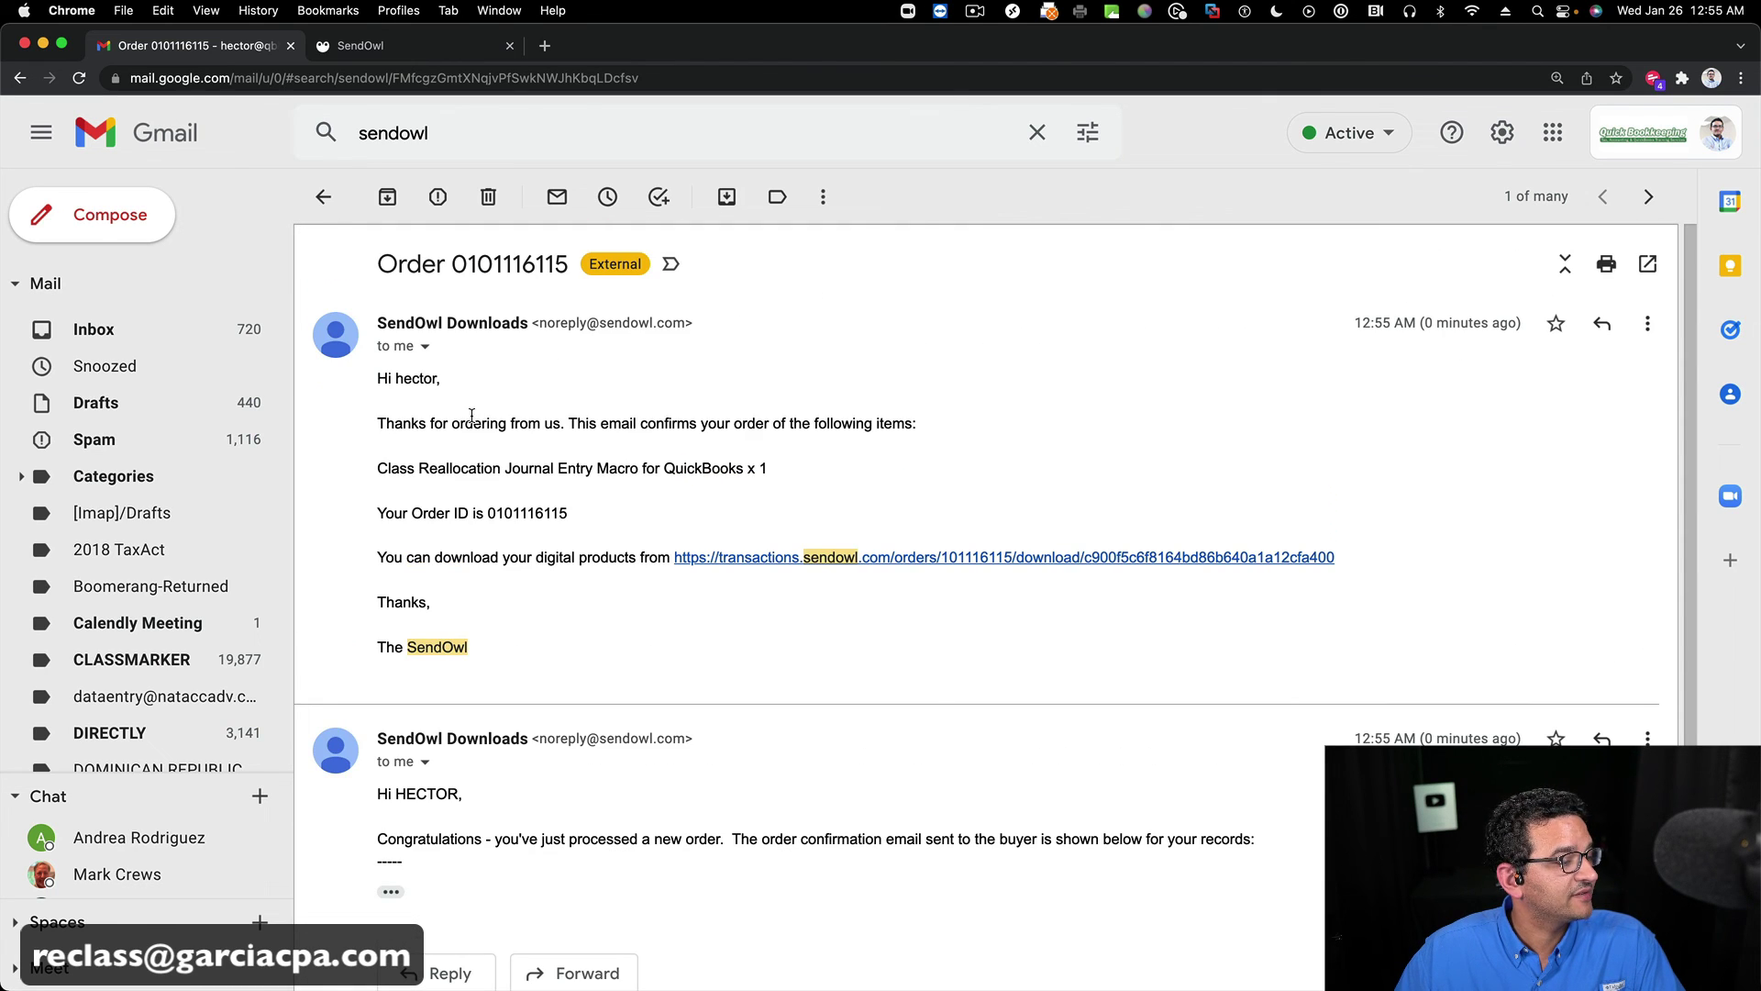
left_click_drag(404, 419, 941, 481)
left_click(838, 647)
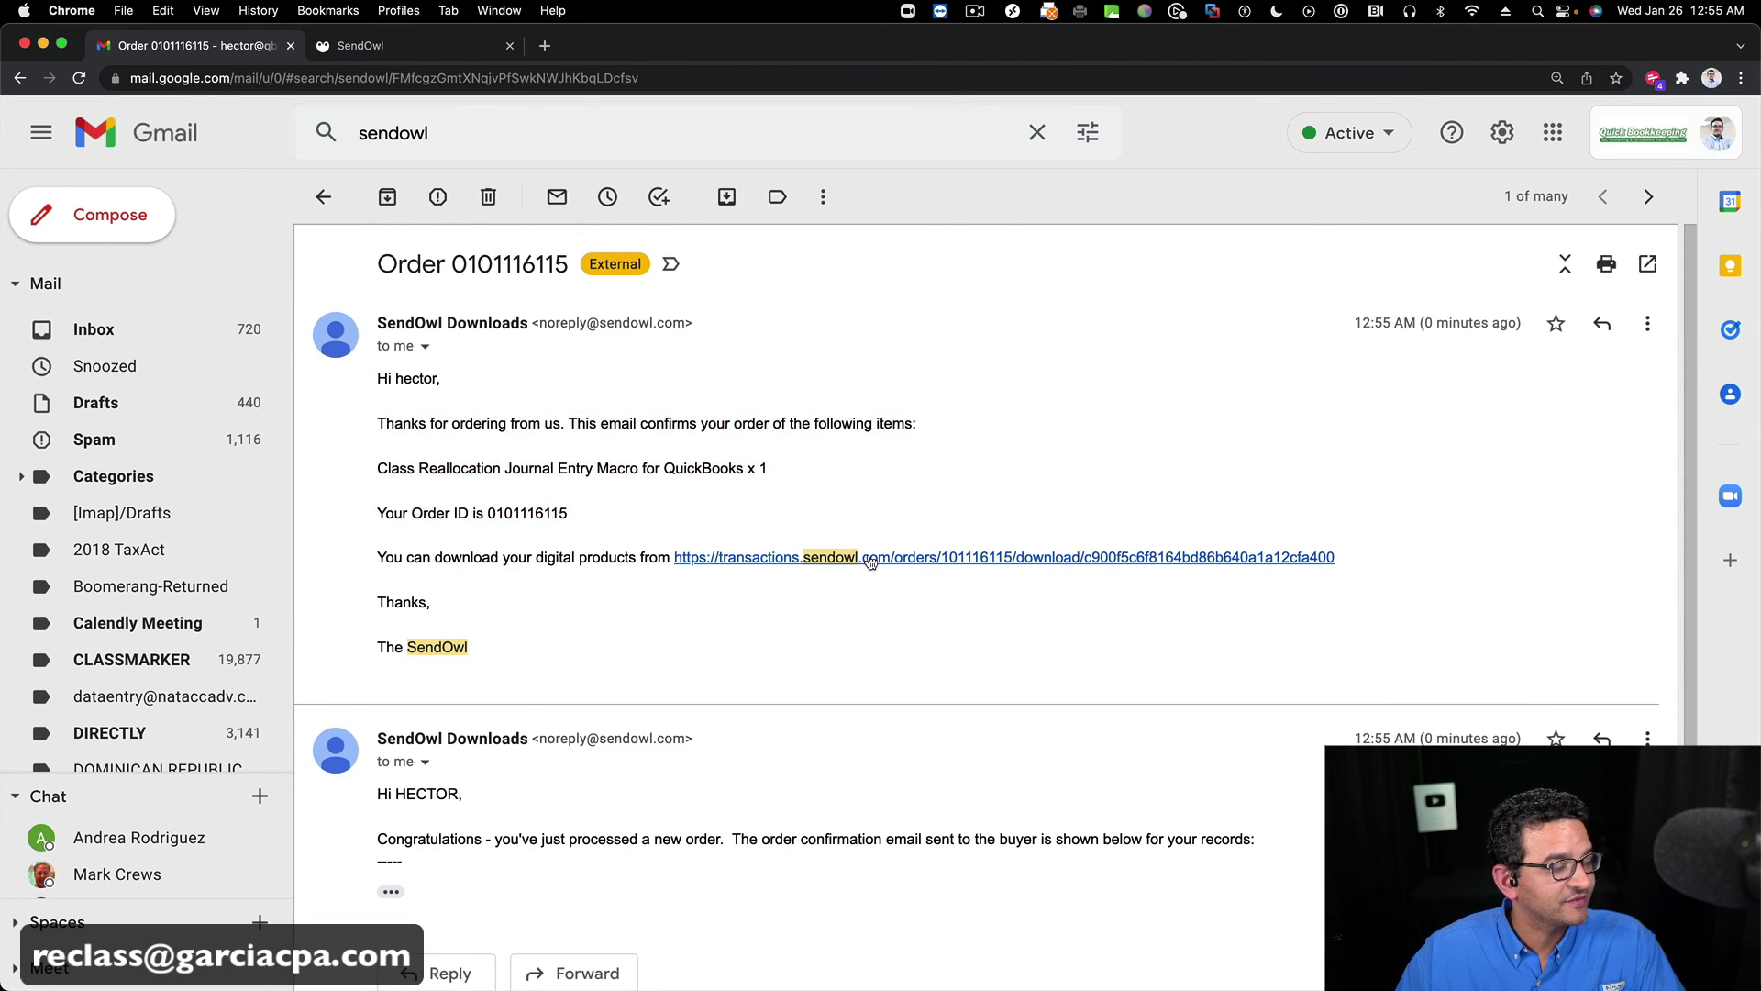
left_click(933, 559)
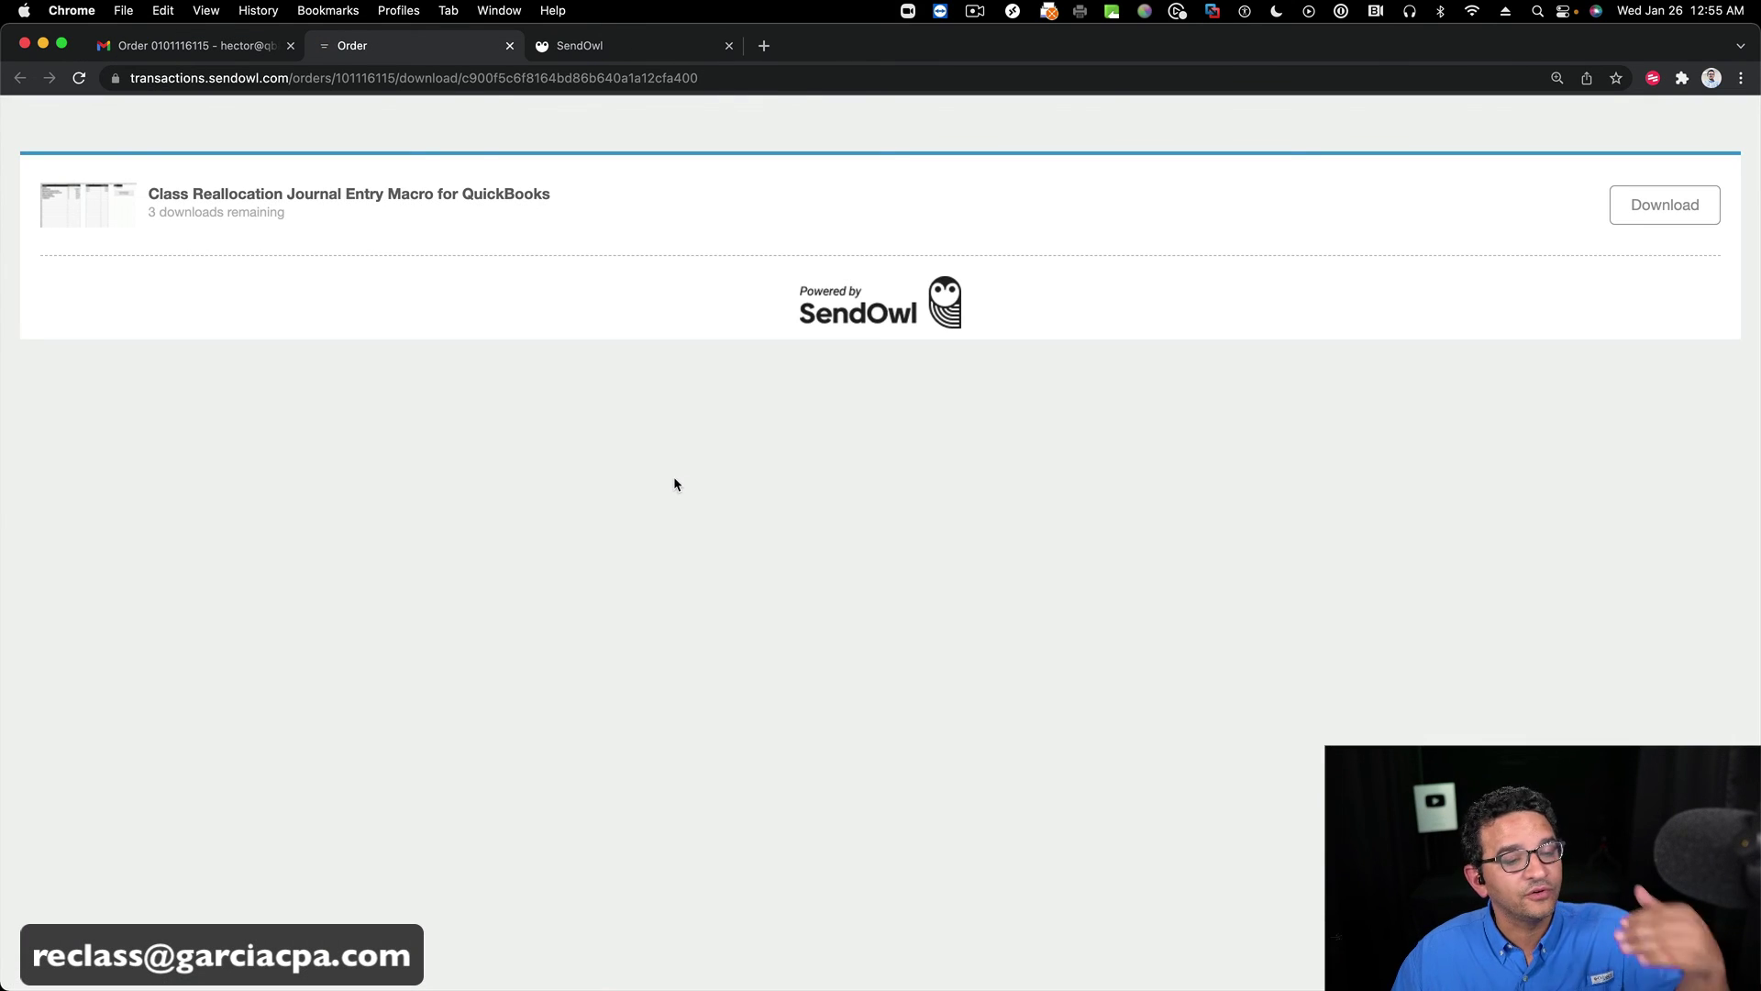